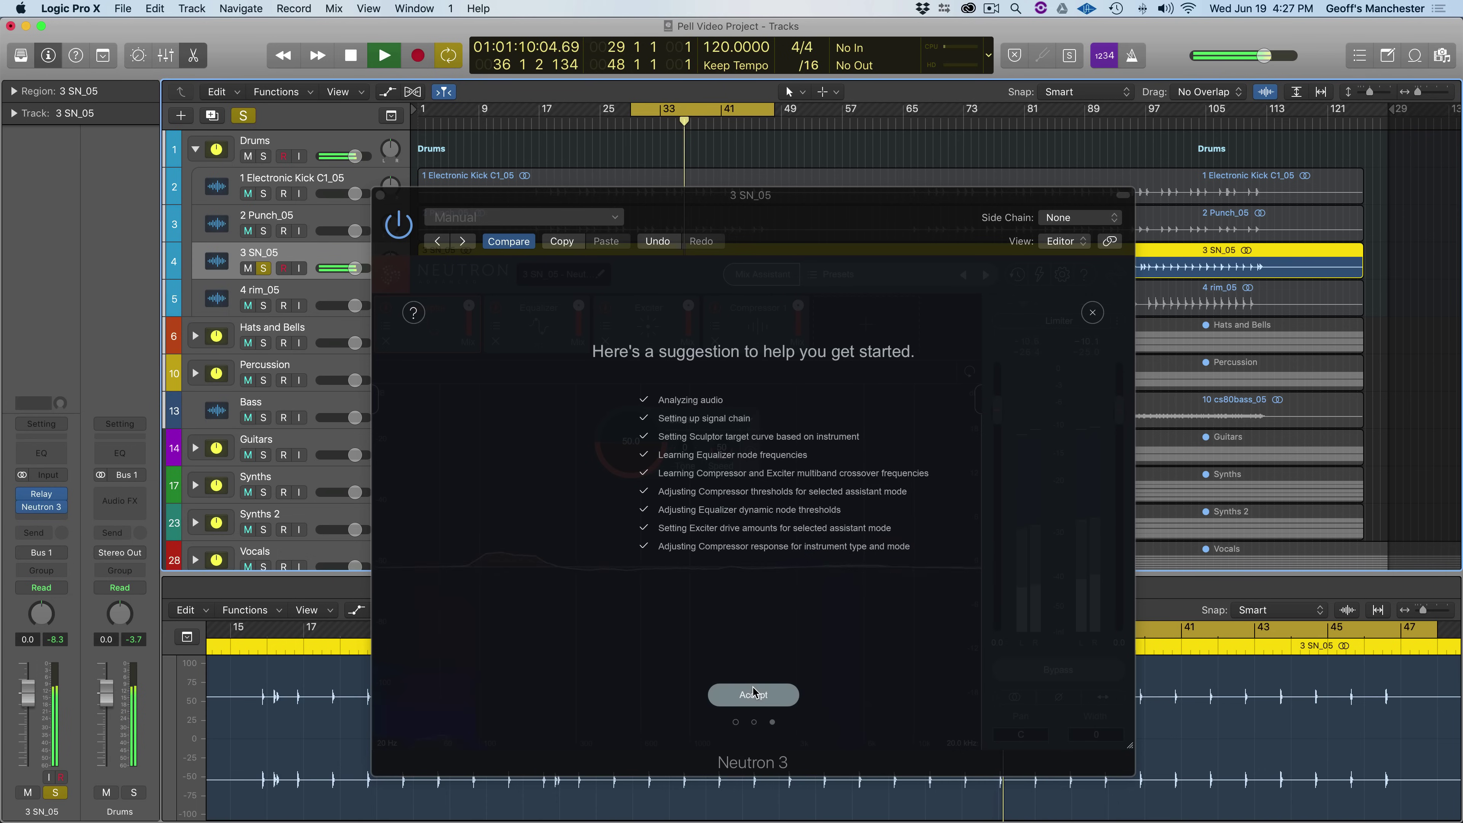
- Accept the suggested Neutron 3 signal chain for the 3 SN_05 snare track and stop playback
left_click(754, 695)
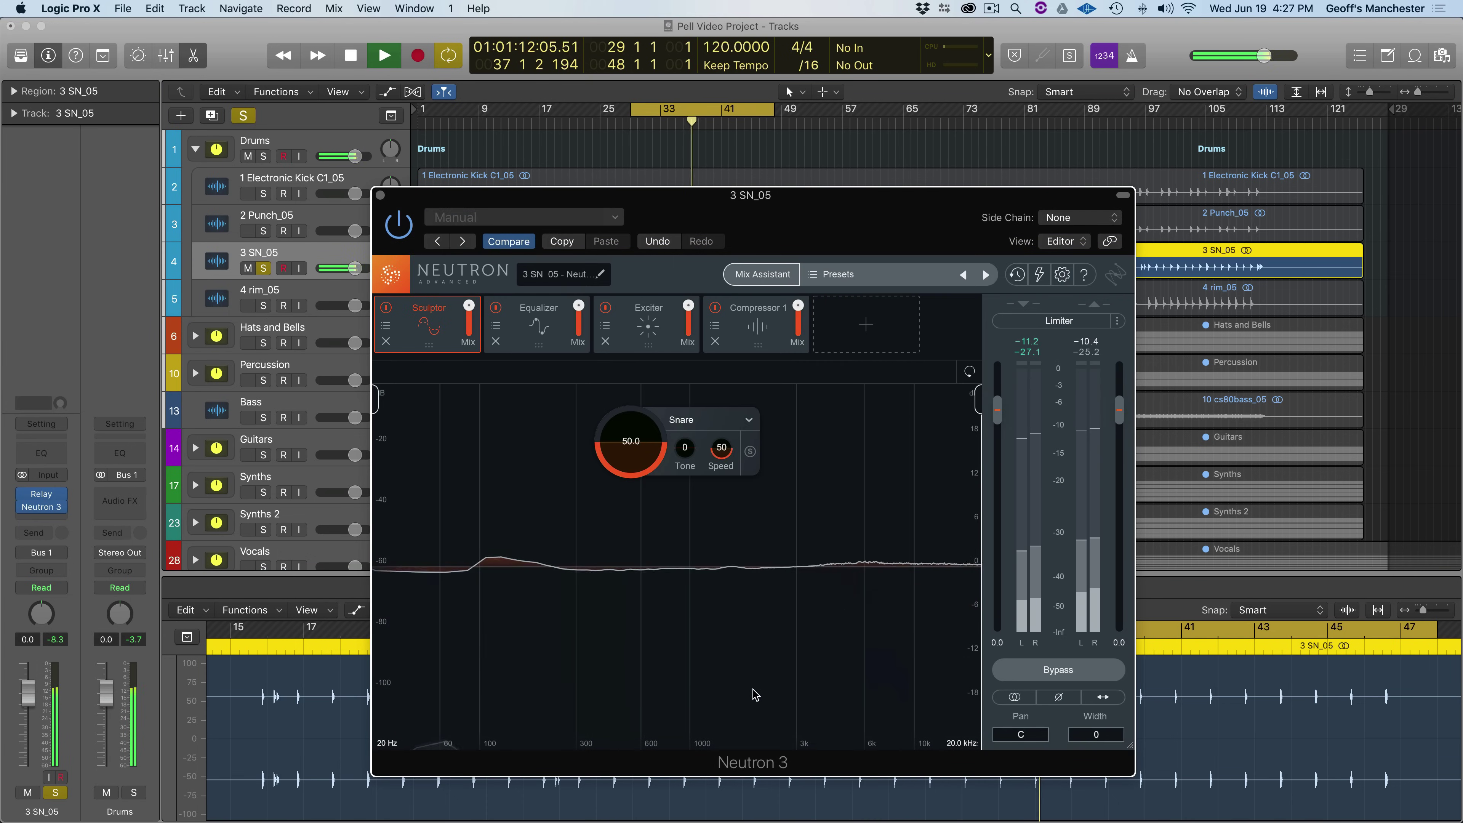
key("space")
left_click(999, 672)
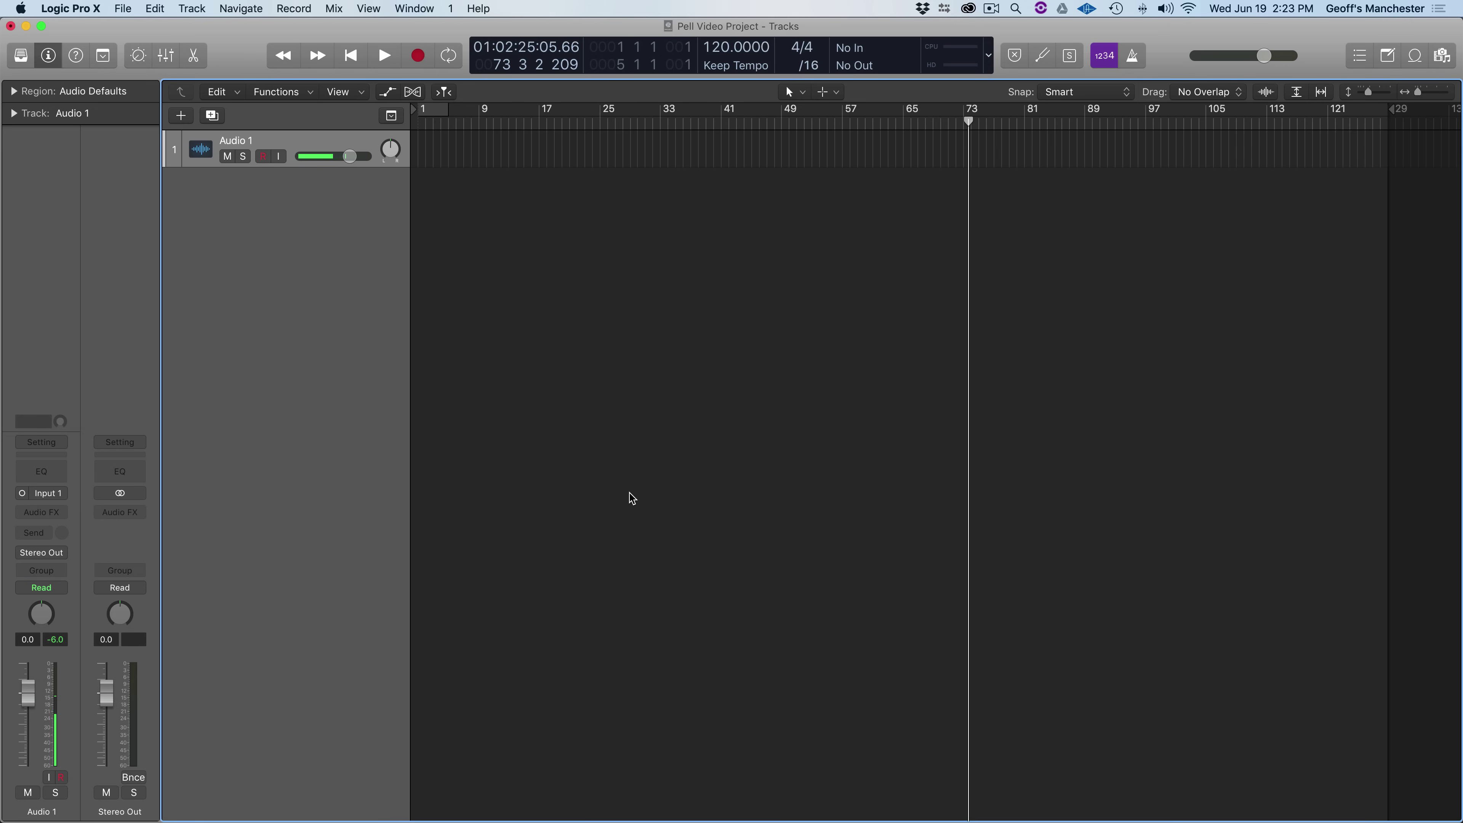
- Import all 36 WAV files from Finder's PELL - Eleven - MA folder as new tracks, and delete the empty Audio 1 track
key("super+Tab")
key("super+Tab")
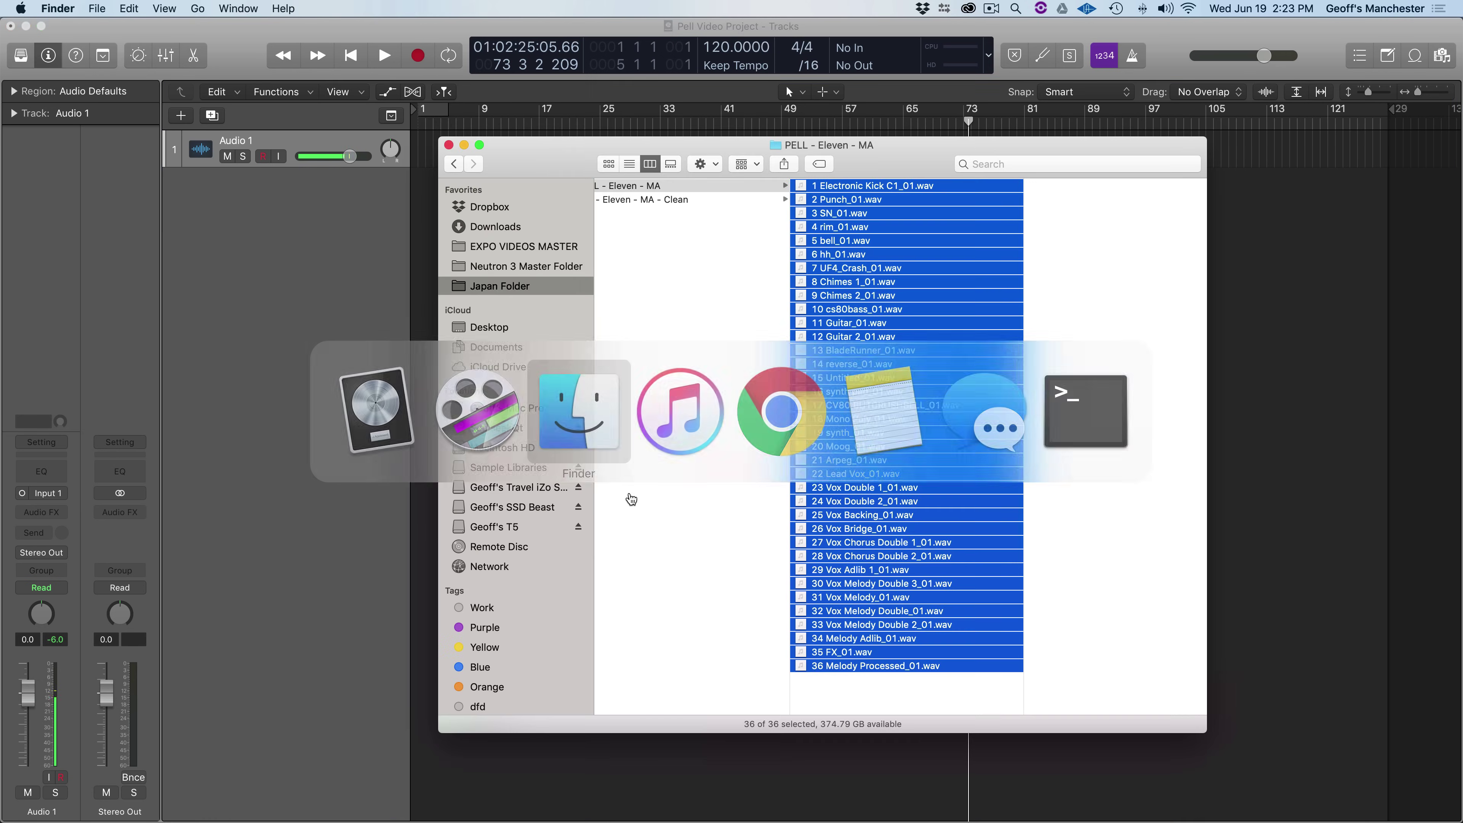
left_click_drag(895, 212, 413, 140)
key("super+Tab")
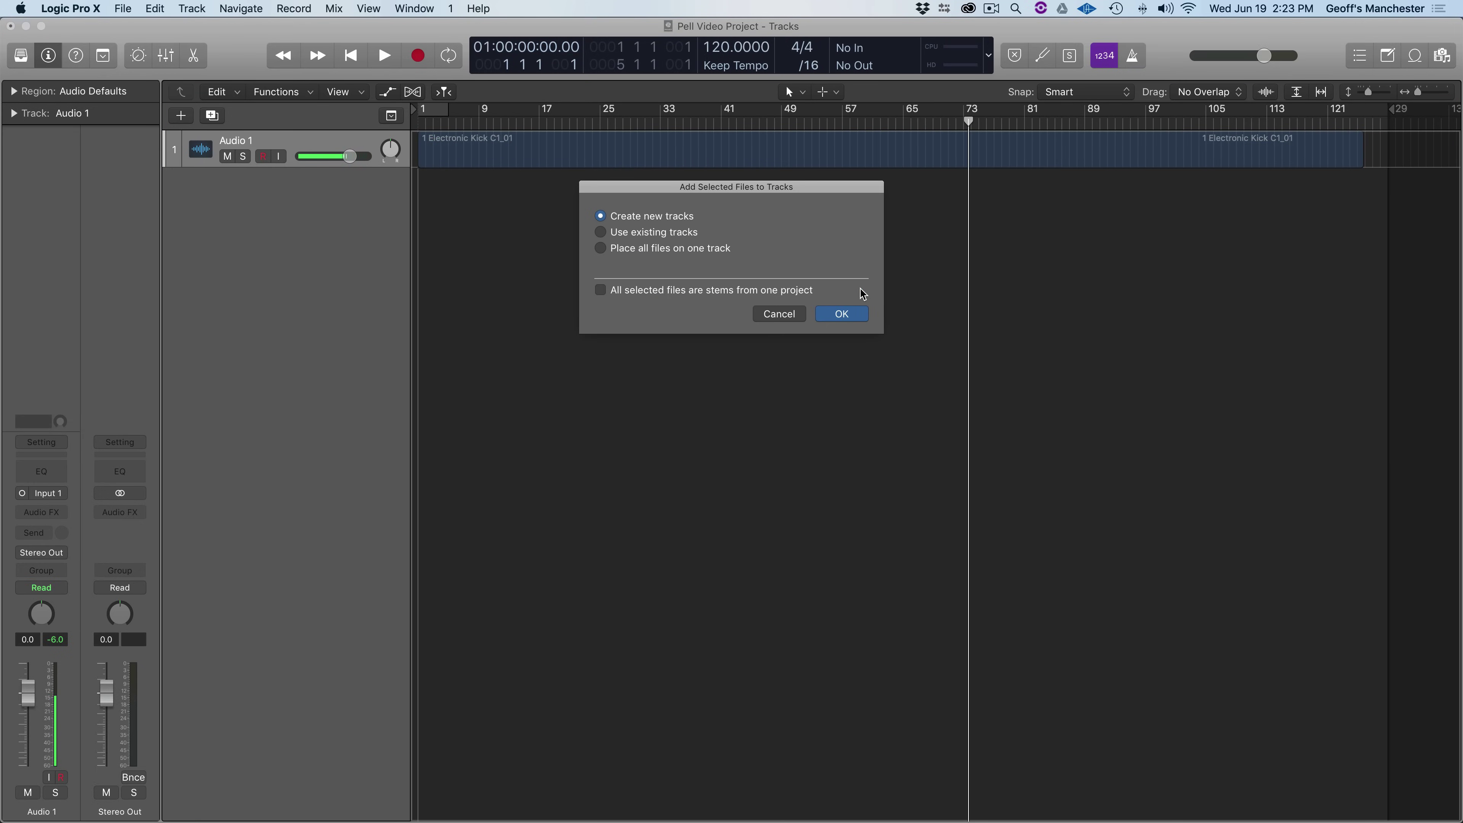
left_click(844, 313)
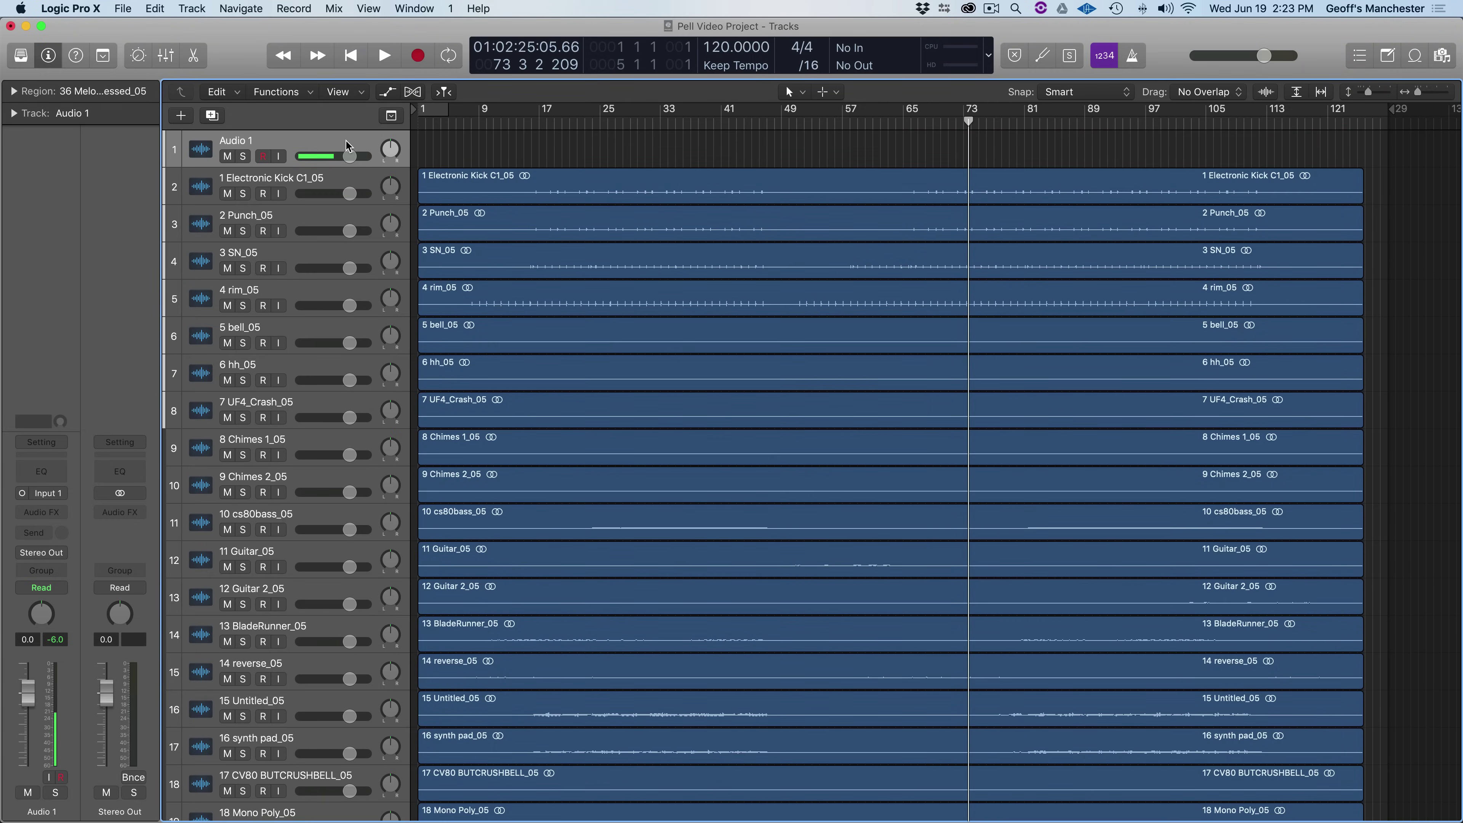
key("super+BackSpace")
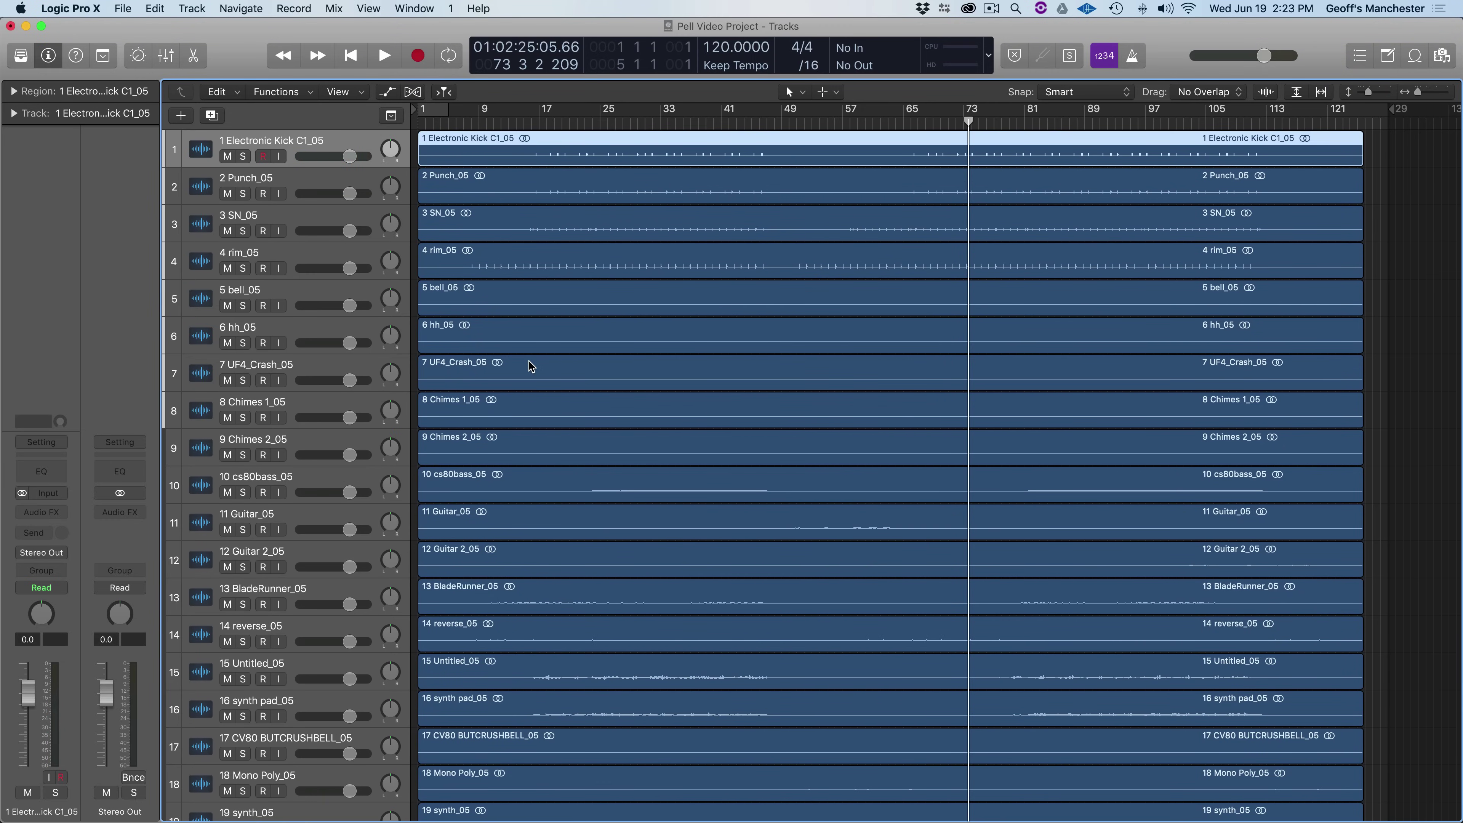
- Look through the imported tracks from 1 Electronic Kick C1_05 down to 36 Melody Processed_05
scroll(530, 366, "down", 20)
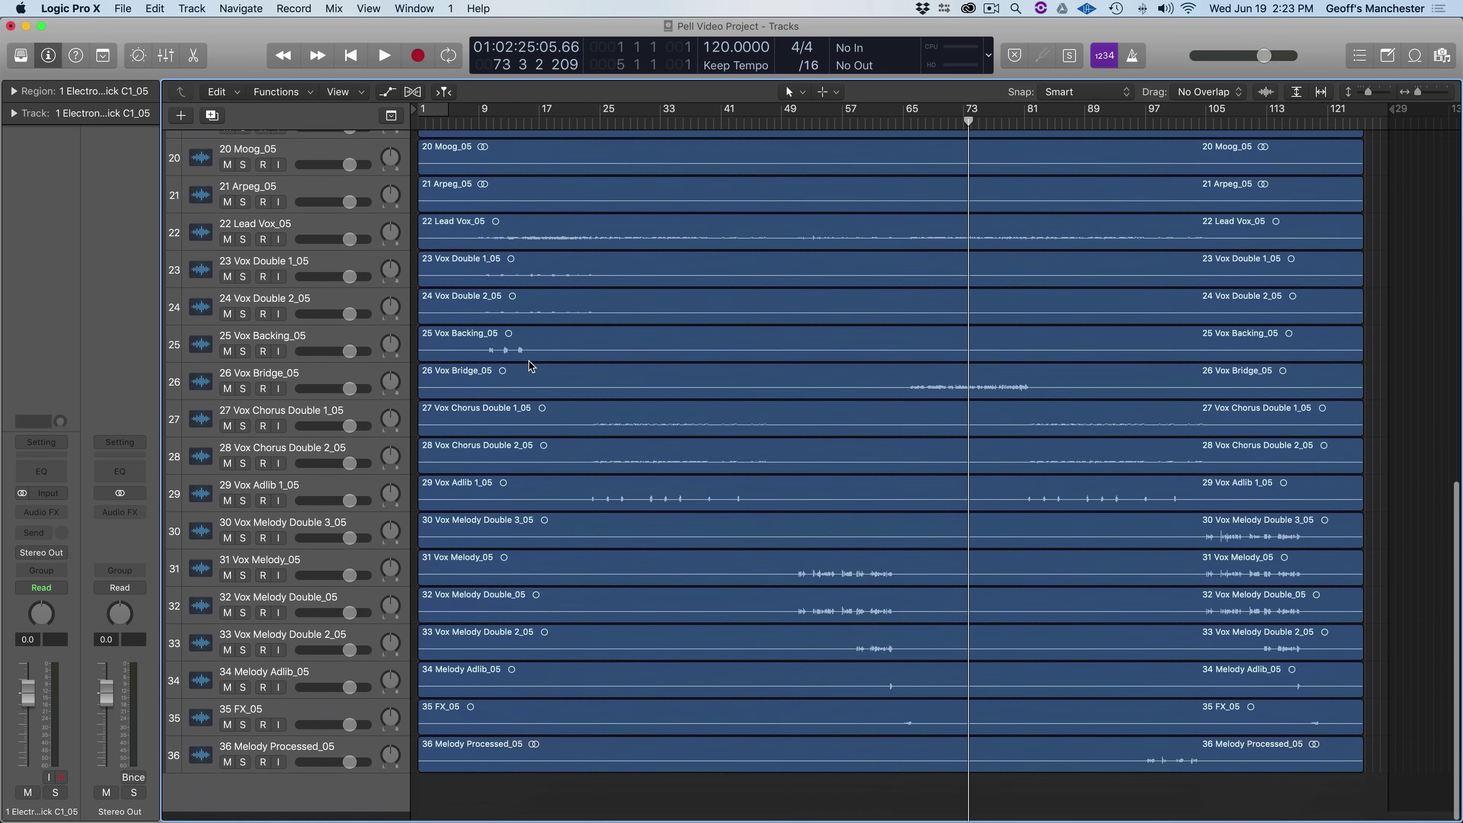
scroll(619, 645, "up", 20)
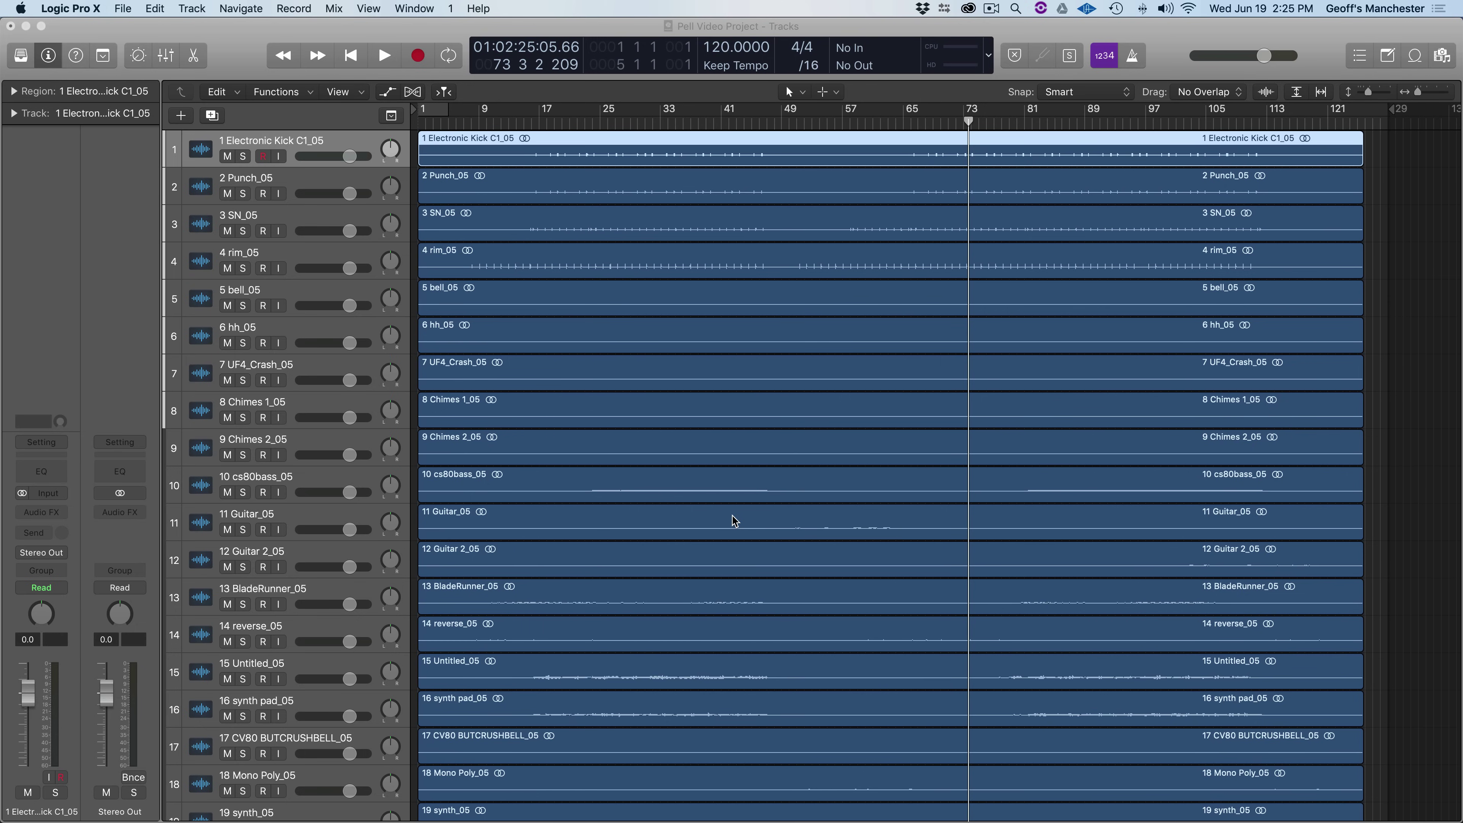
scroll(735, 521, "down", 10)
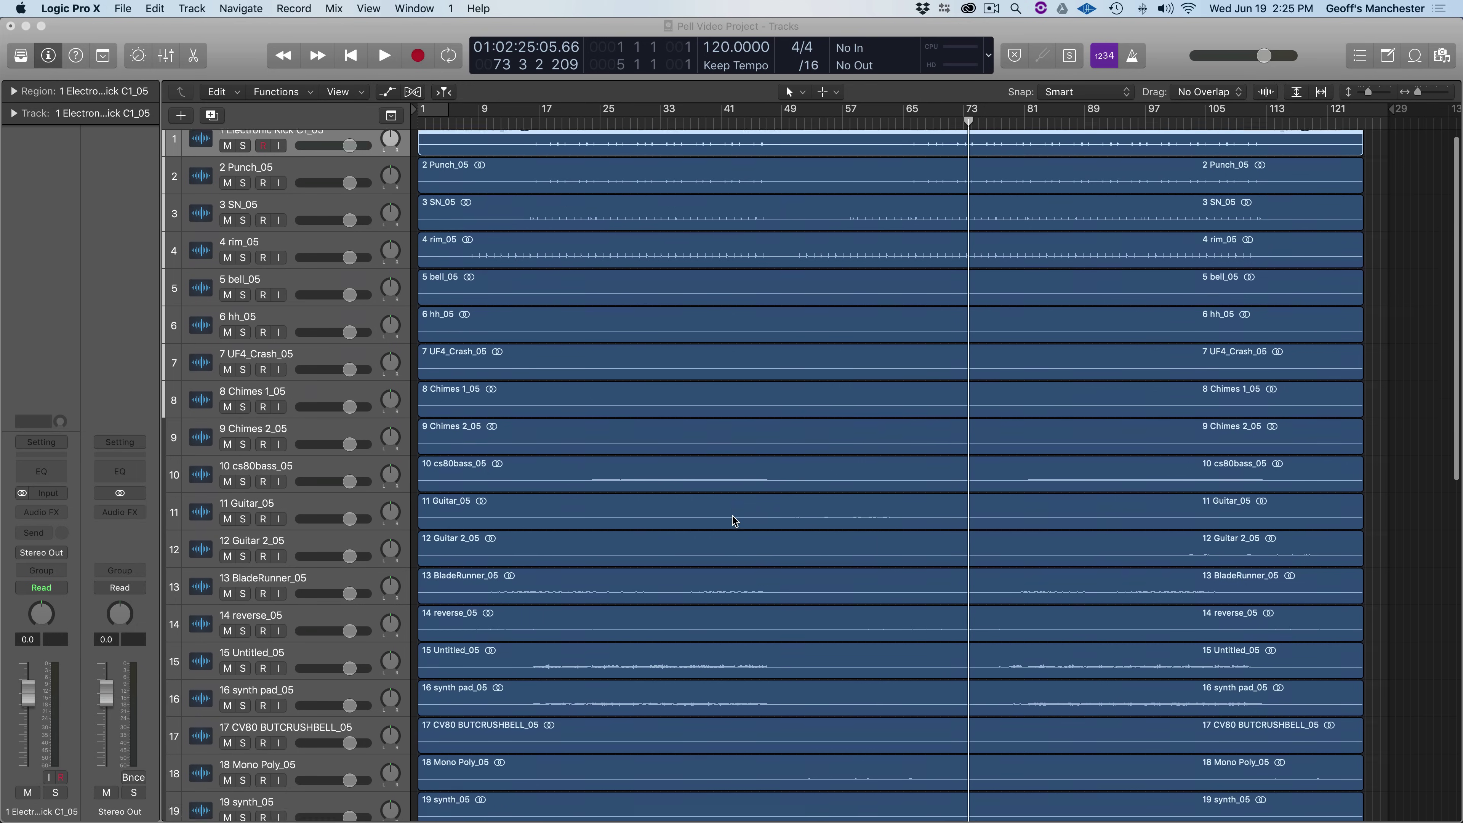
scroll(732, 515, "up", 10)
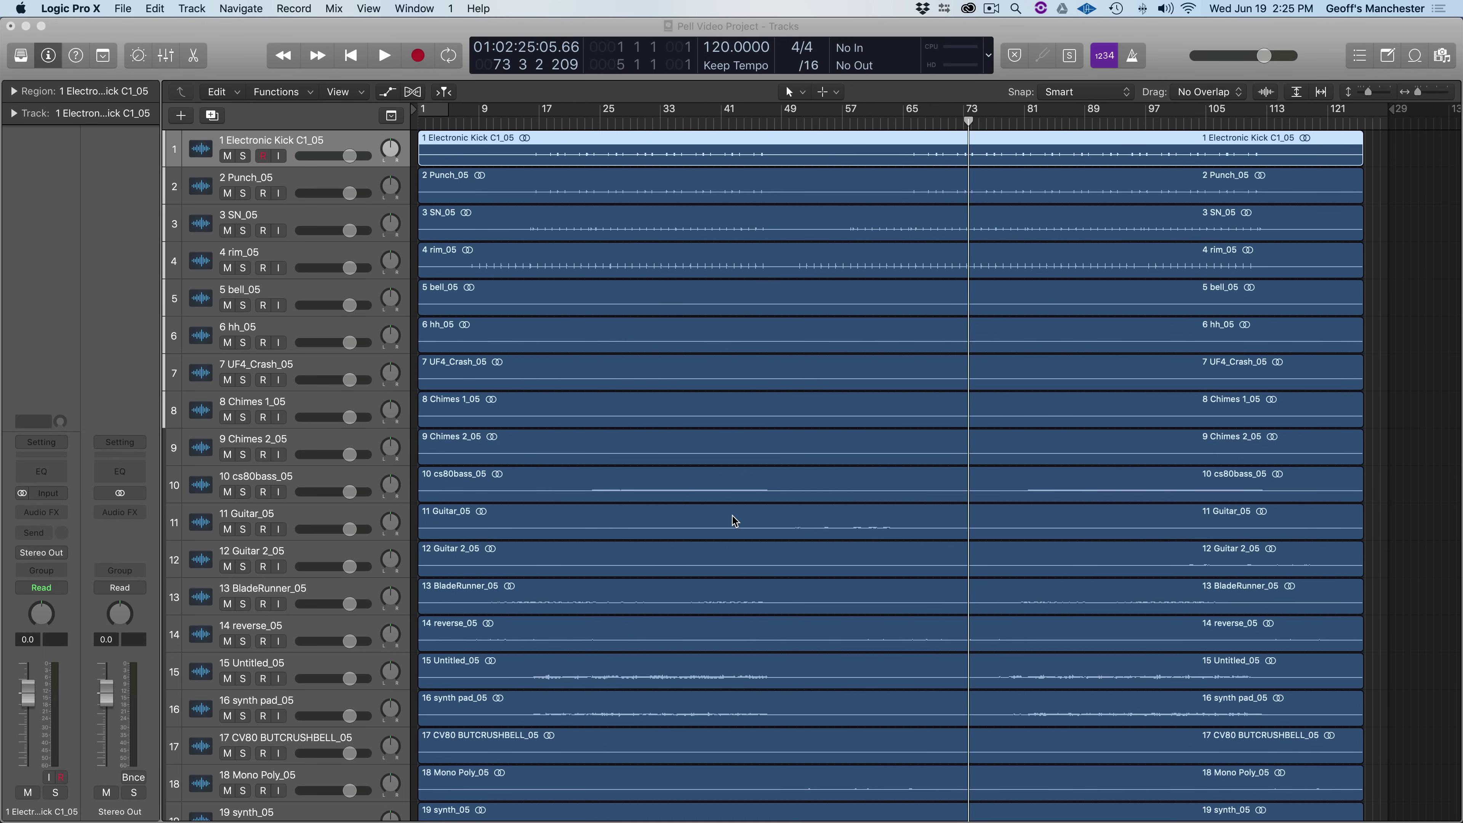
scroll(734, 521, "down", 10)
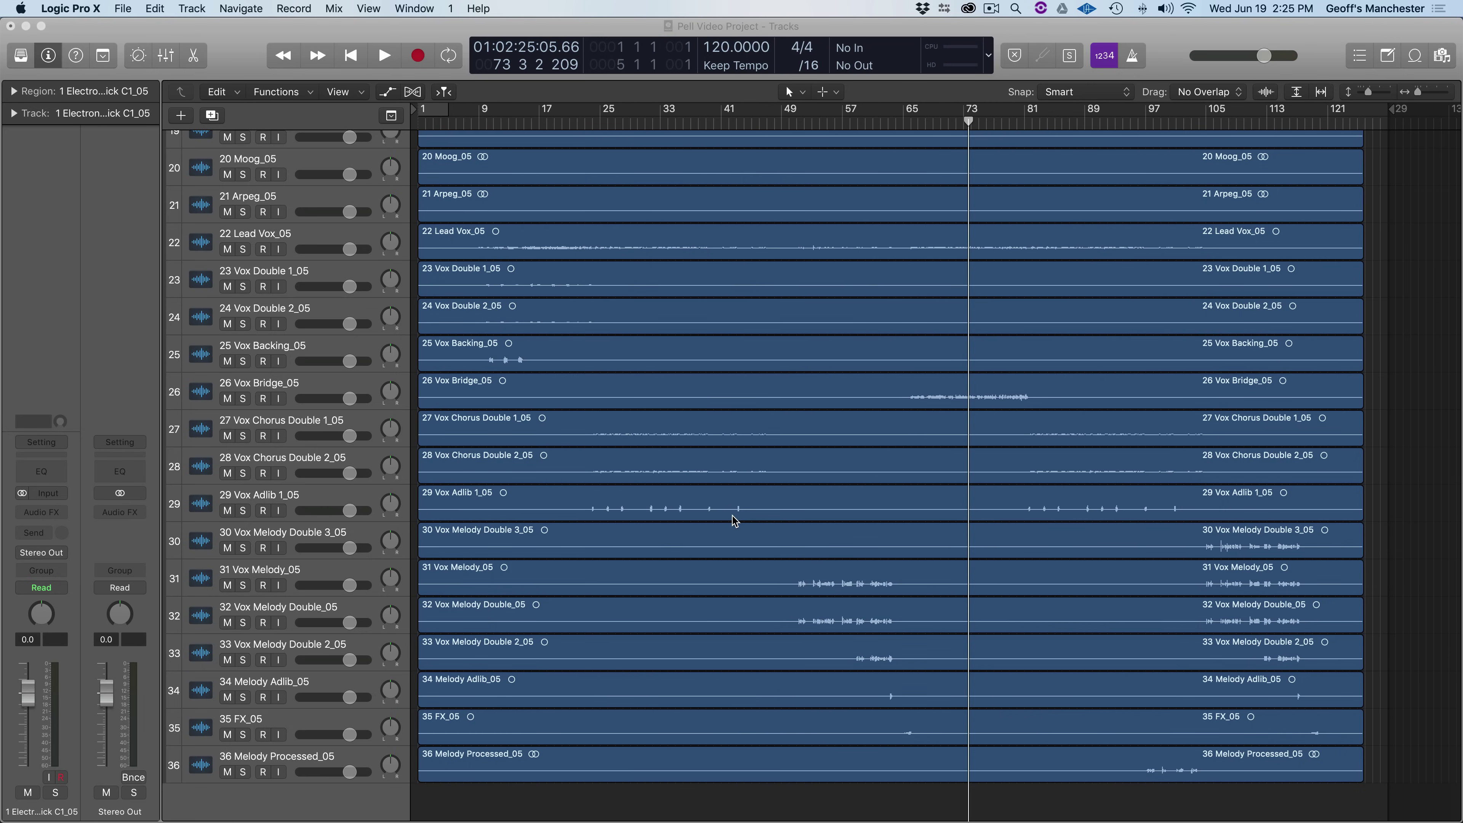
scroll(734, 520, "up", 10)
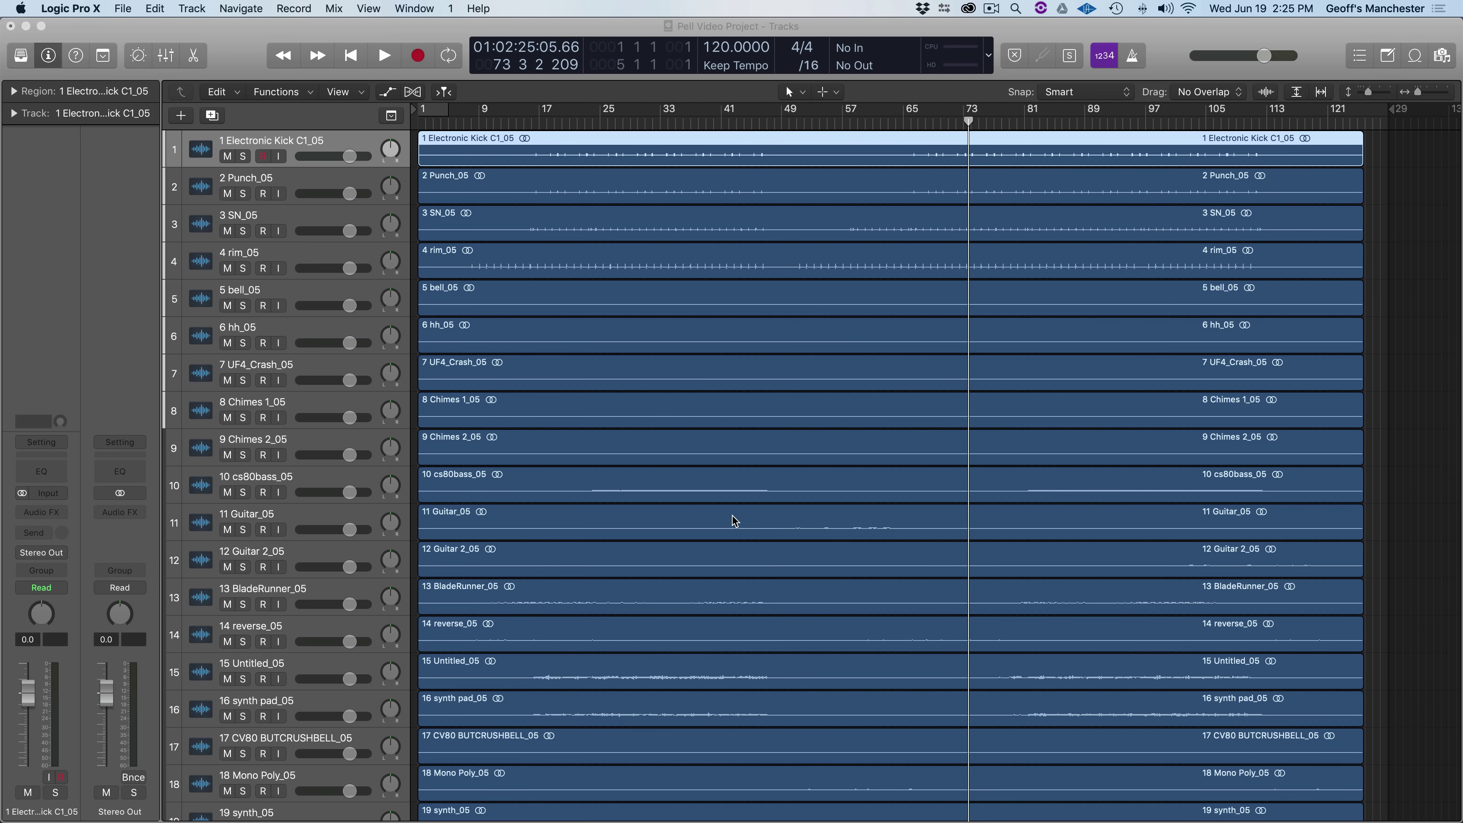
- Show the mixer and insert a stereo instance of iZotope Relay on all the channels
key("x")
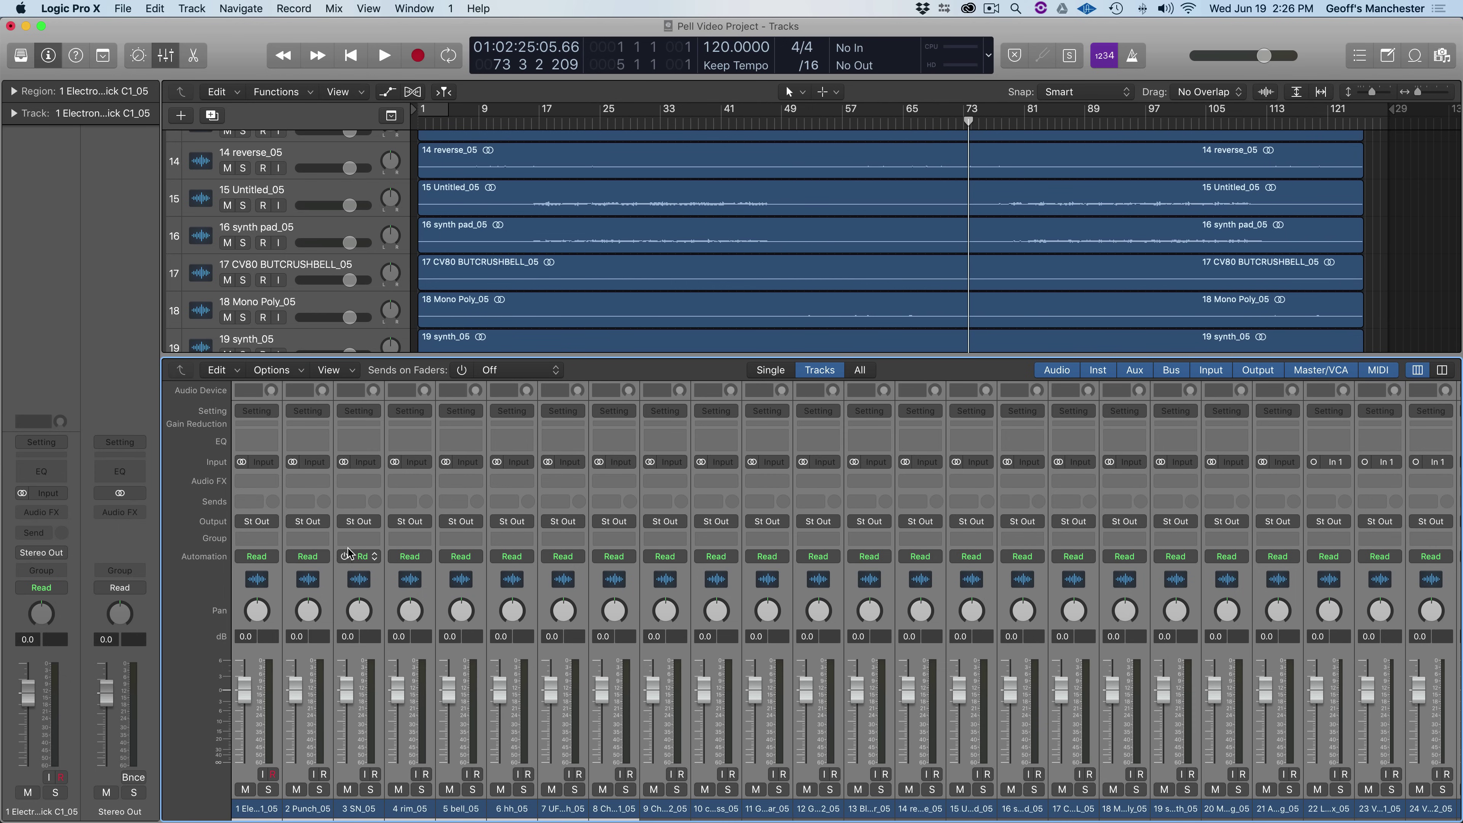
left_click(260, 482)
mouse_move(283, 537)
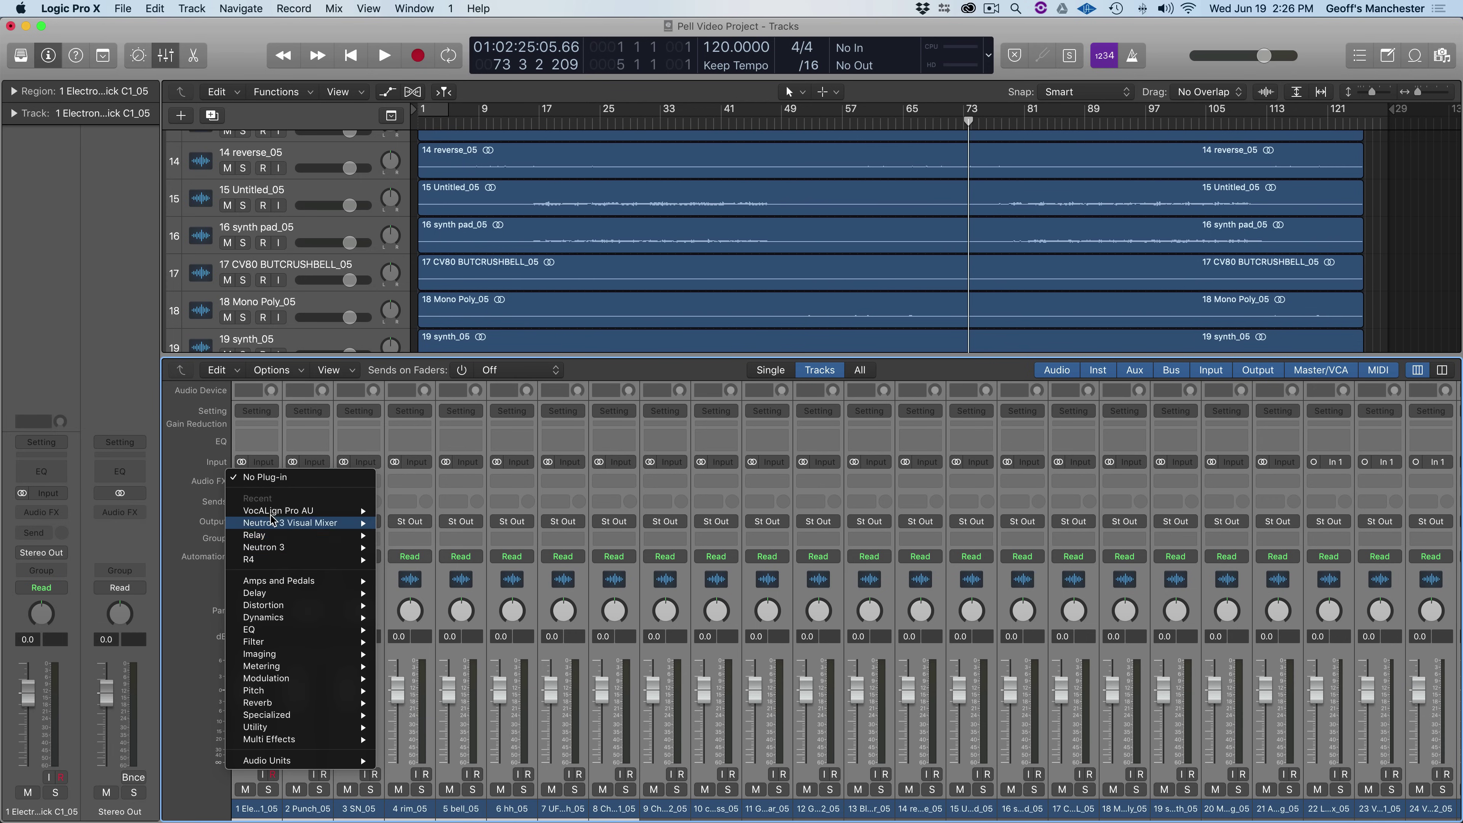
mouse_move(324, 762)
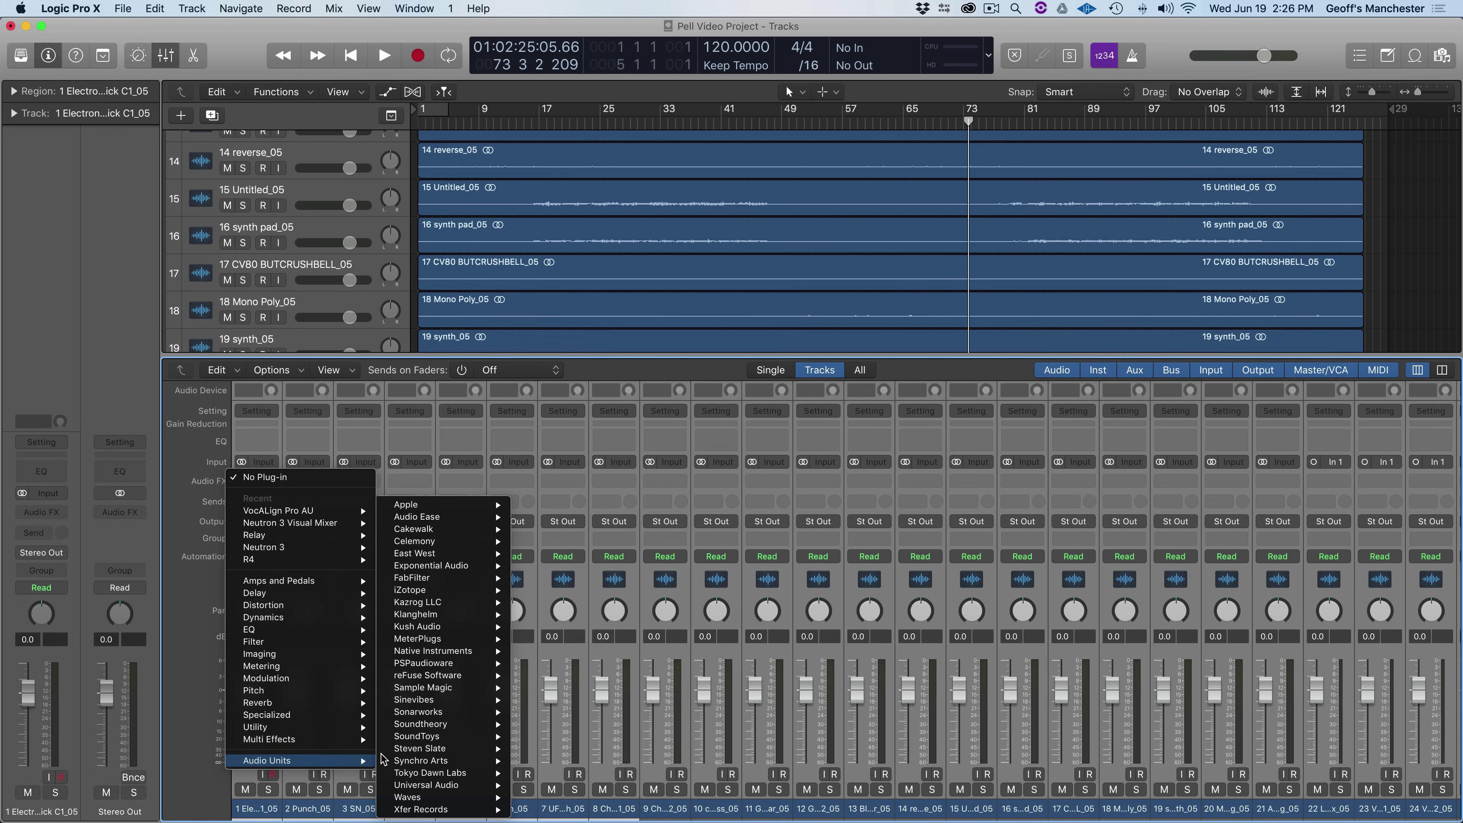
mouse_move(438, 601)
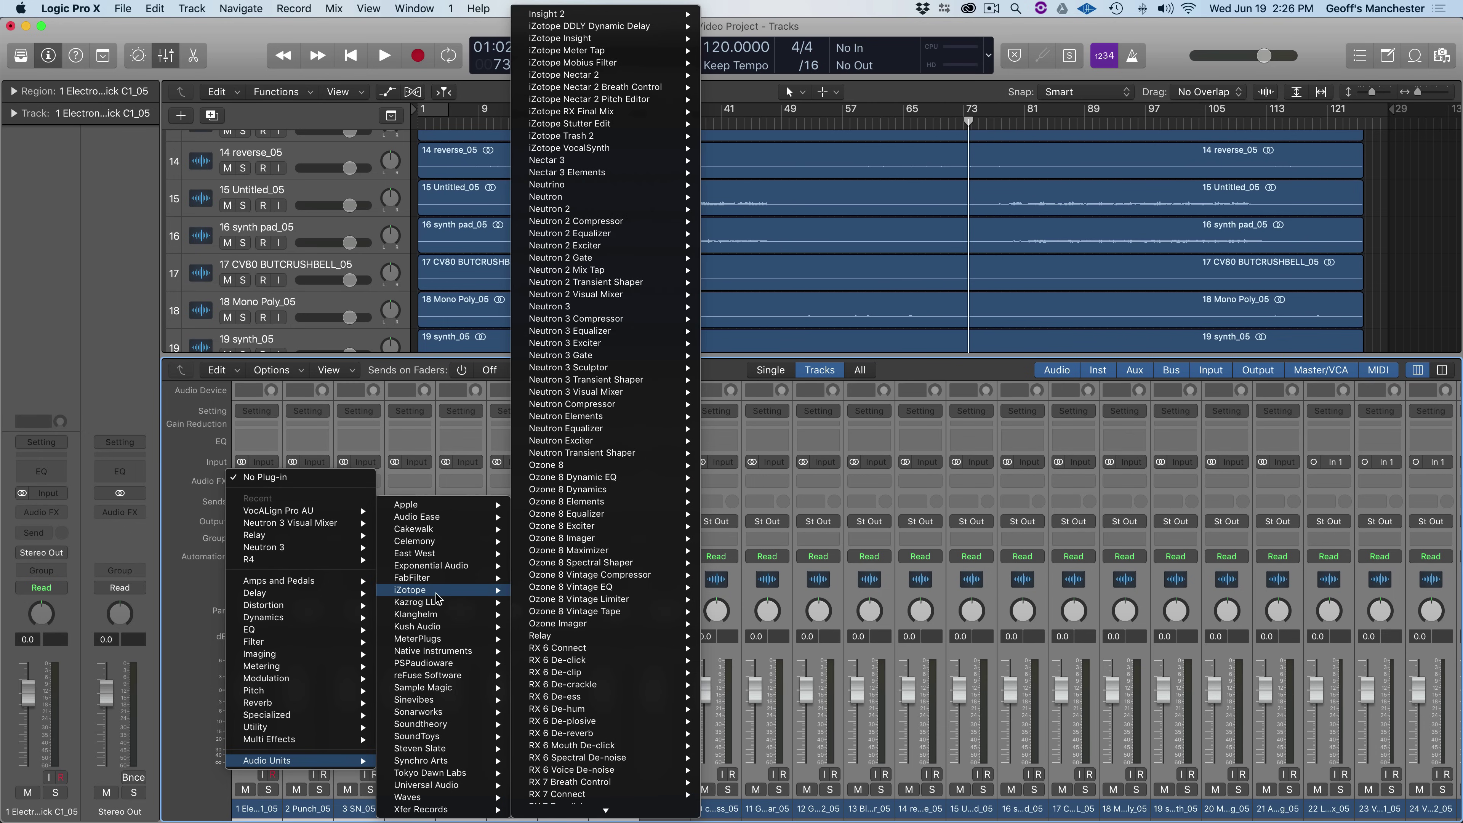
mouse_move(645, 623)
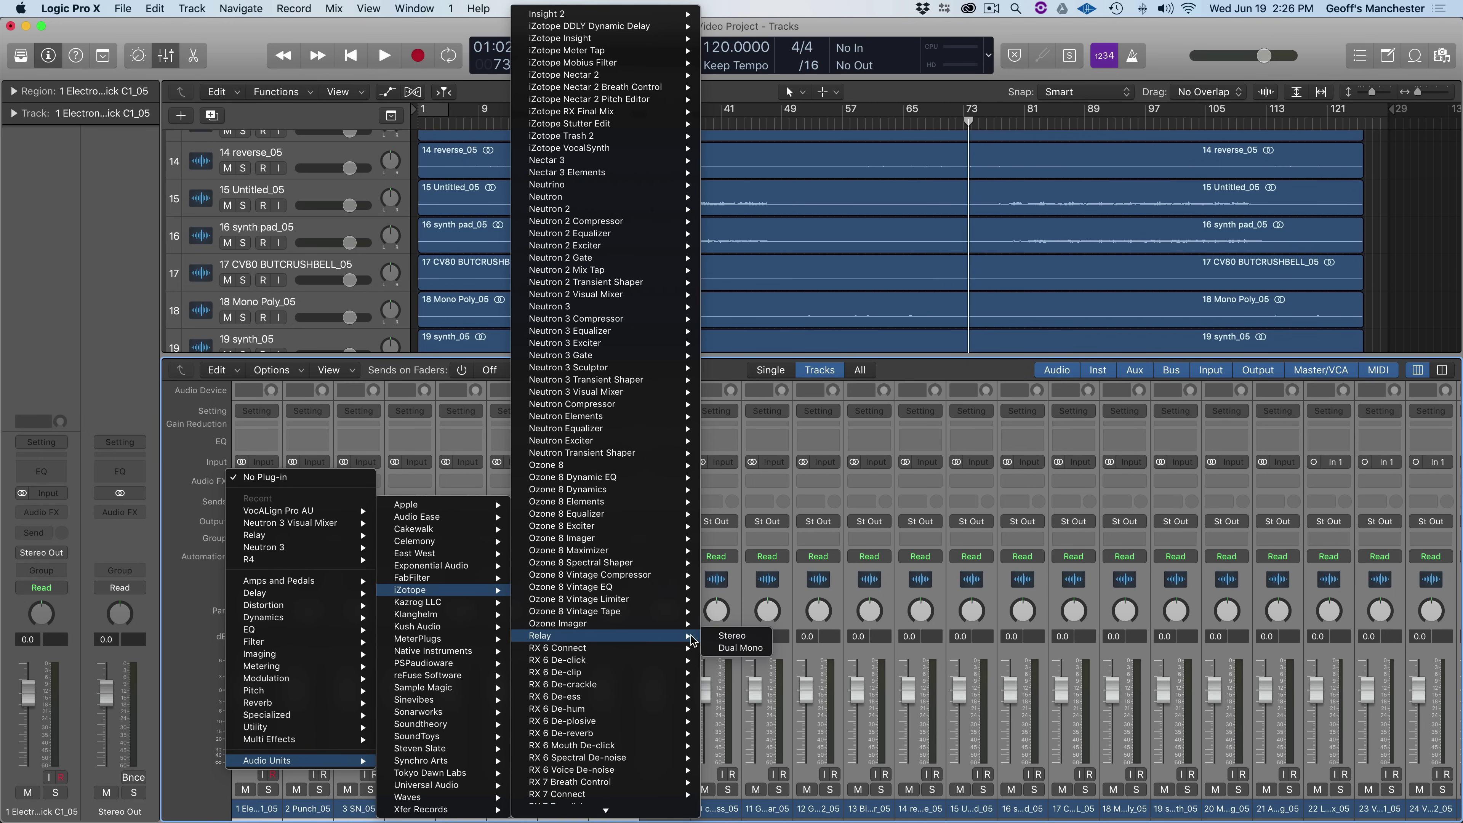
left_click(717, 636)
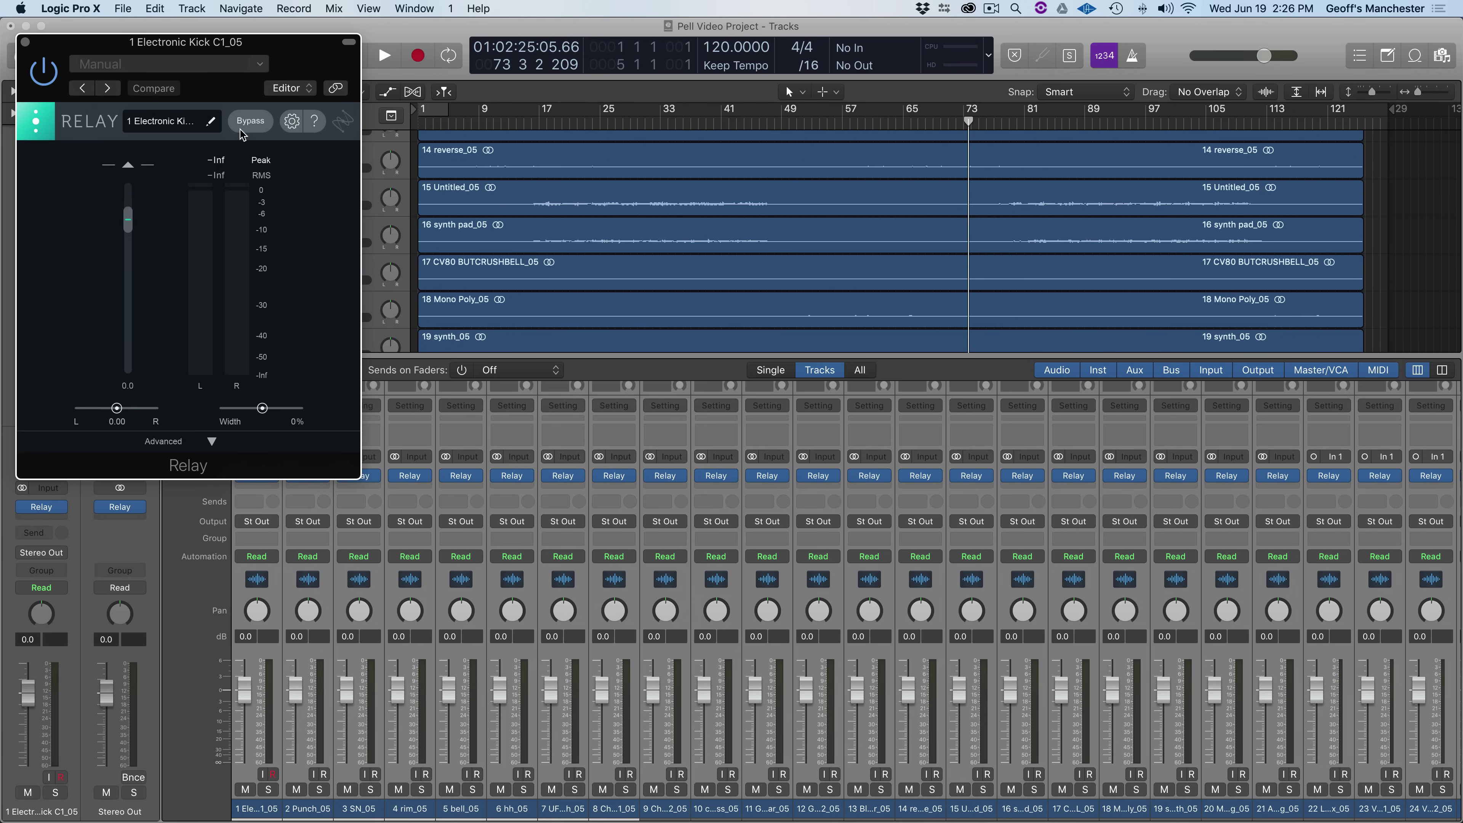
- Examine the Advanced controls in the Electronic Kick track's Relay, then collapse them and close the plug-in window
left_click_drag(286, 69, 441, 134)
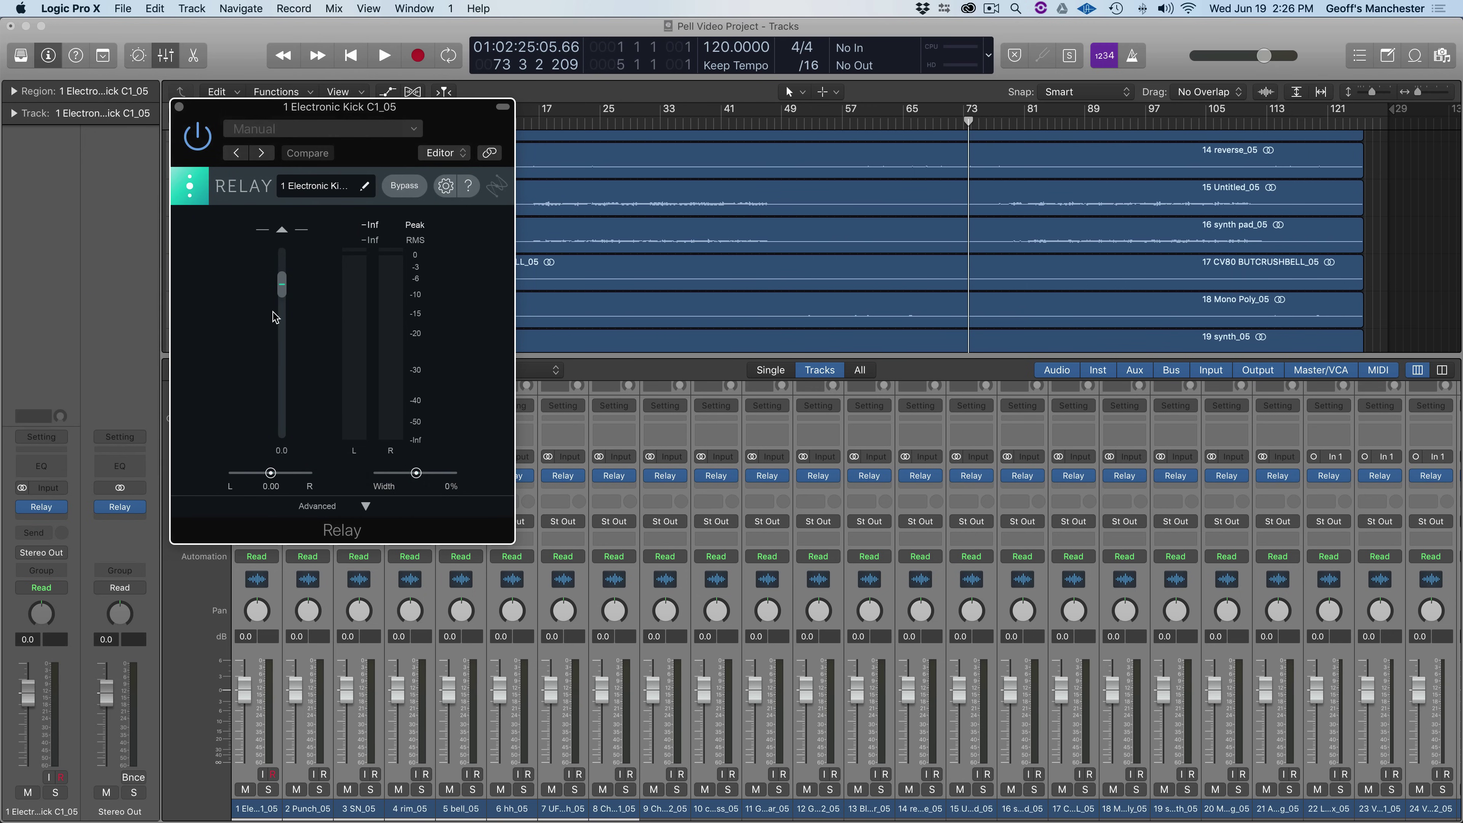
left_click(383, 505)
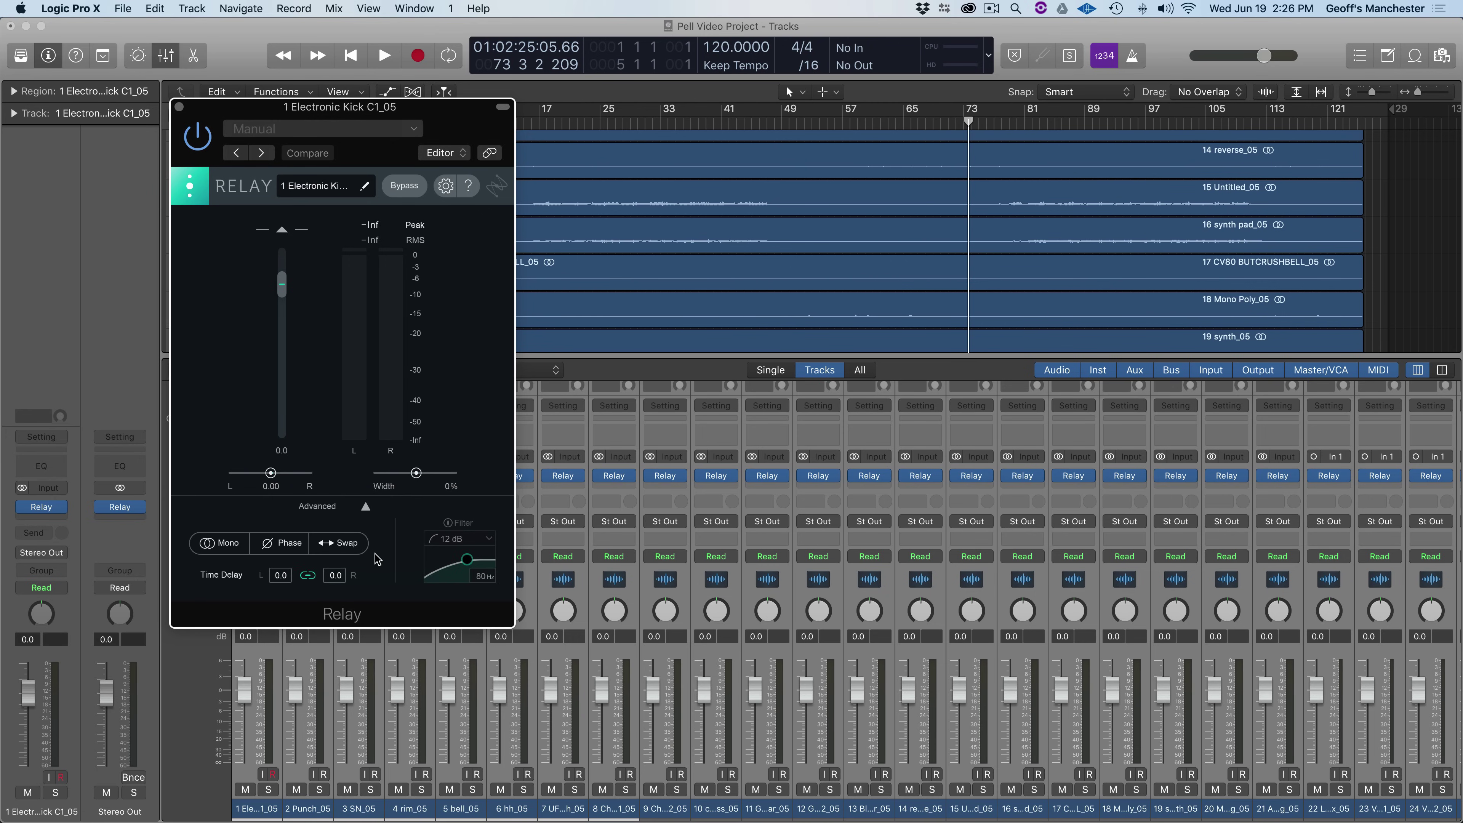
left_click(365, 507)
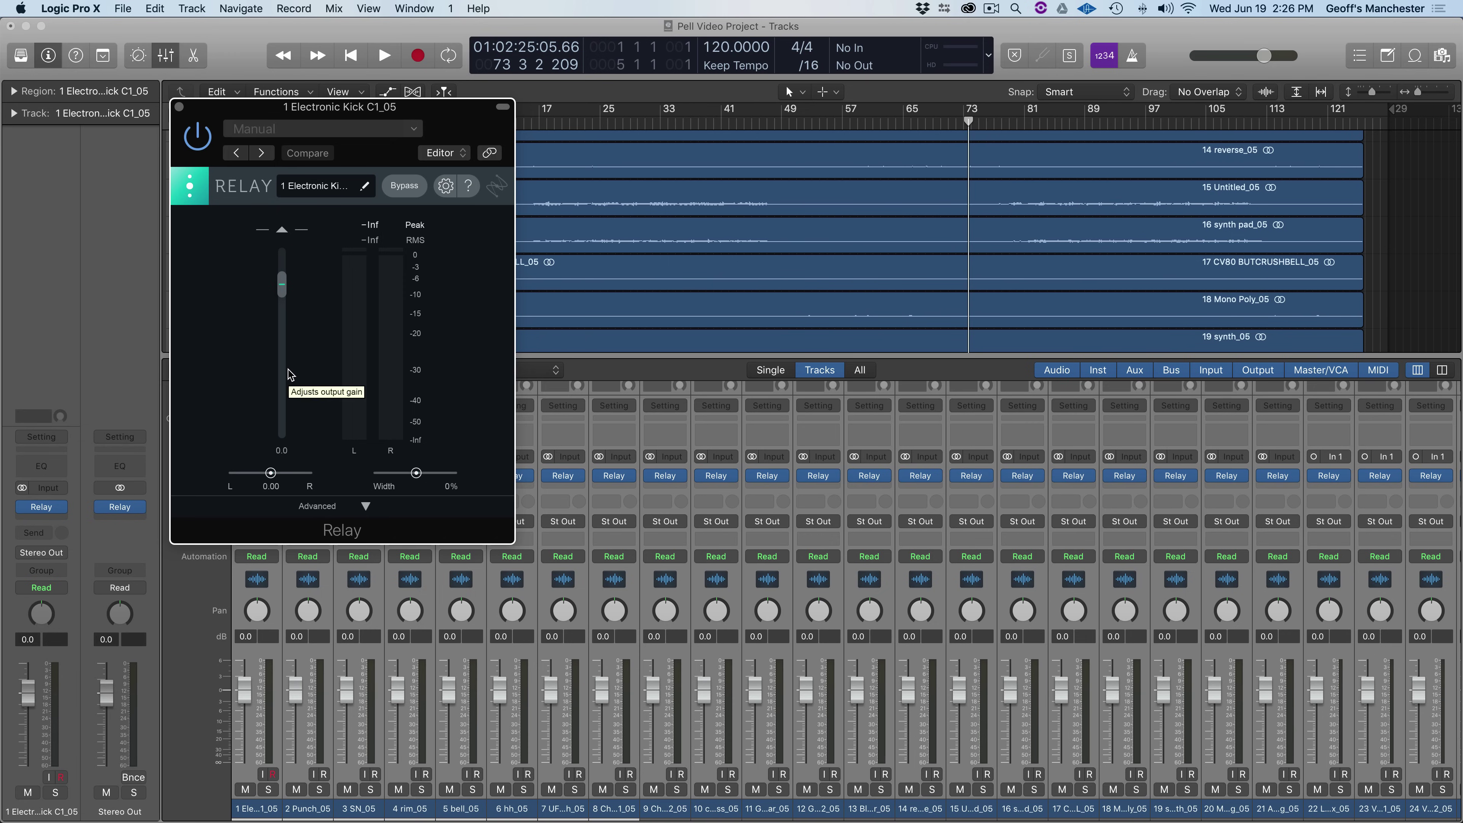
left_click(180, 109)
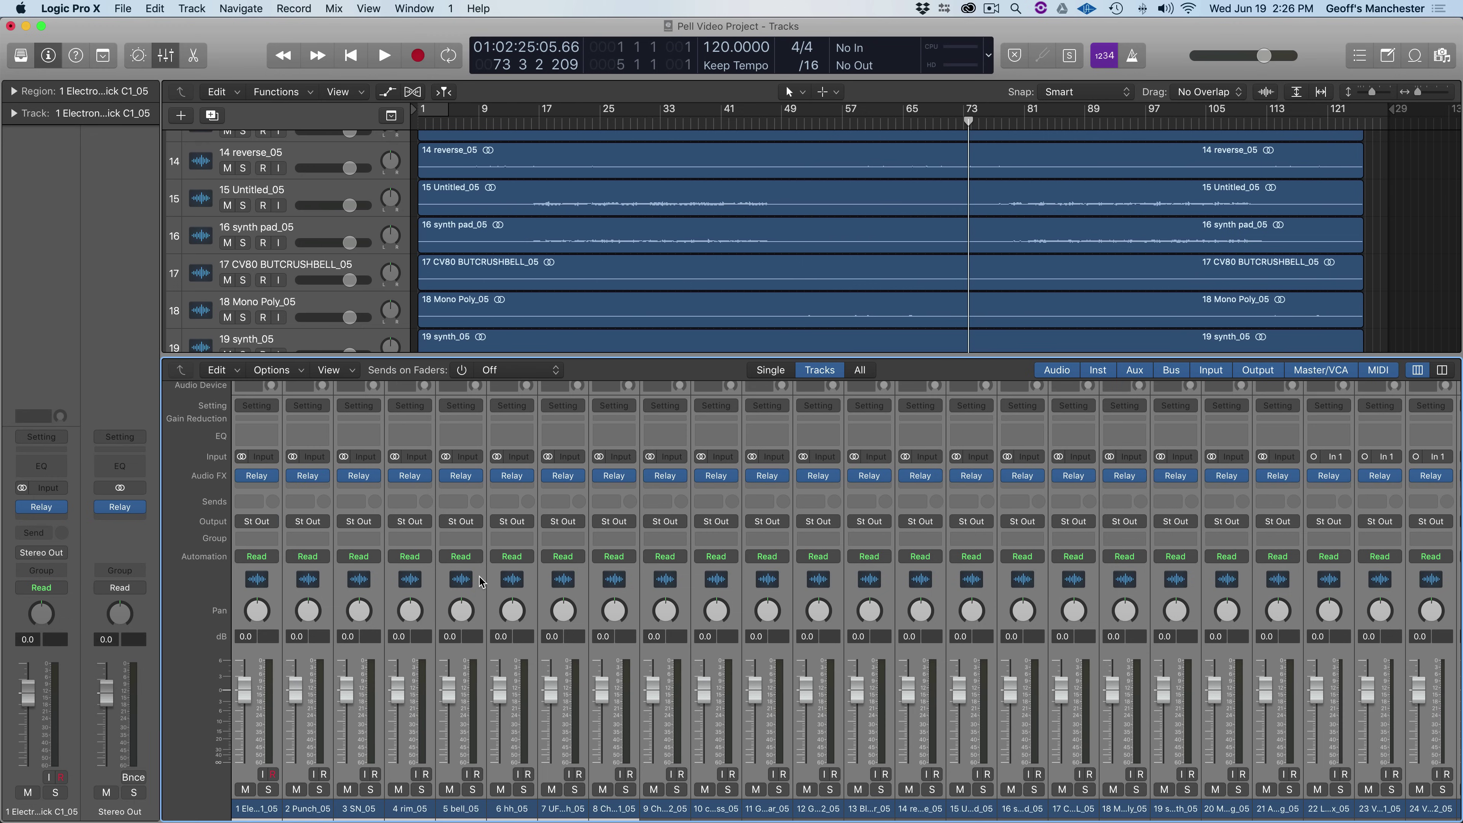
- Replace Relay on the Stereo Out channel with a stereo Neutron 3 Visual Mixer and reposition its window over the mixer
scroll(492, 618, "right", 10)
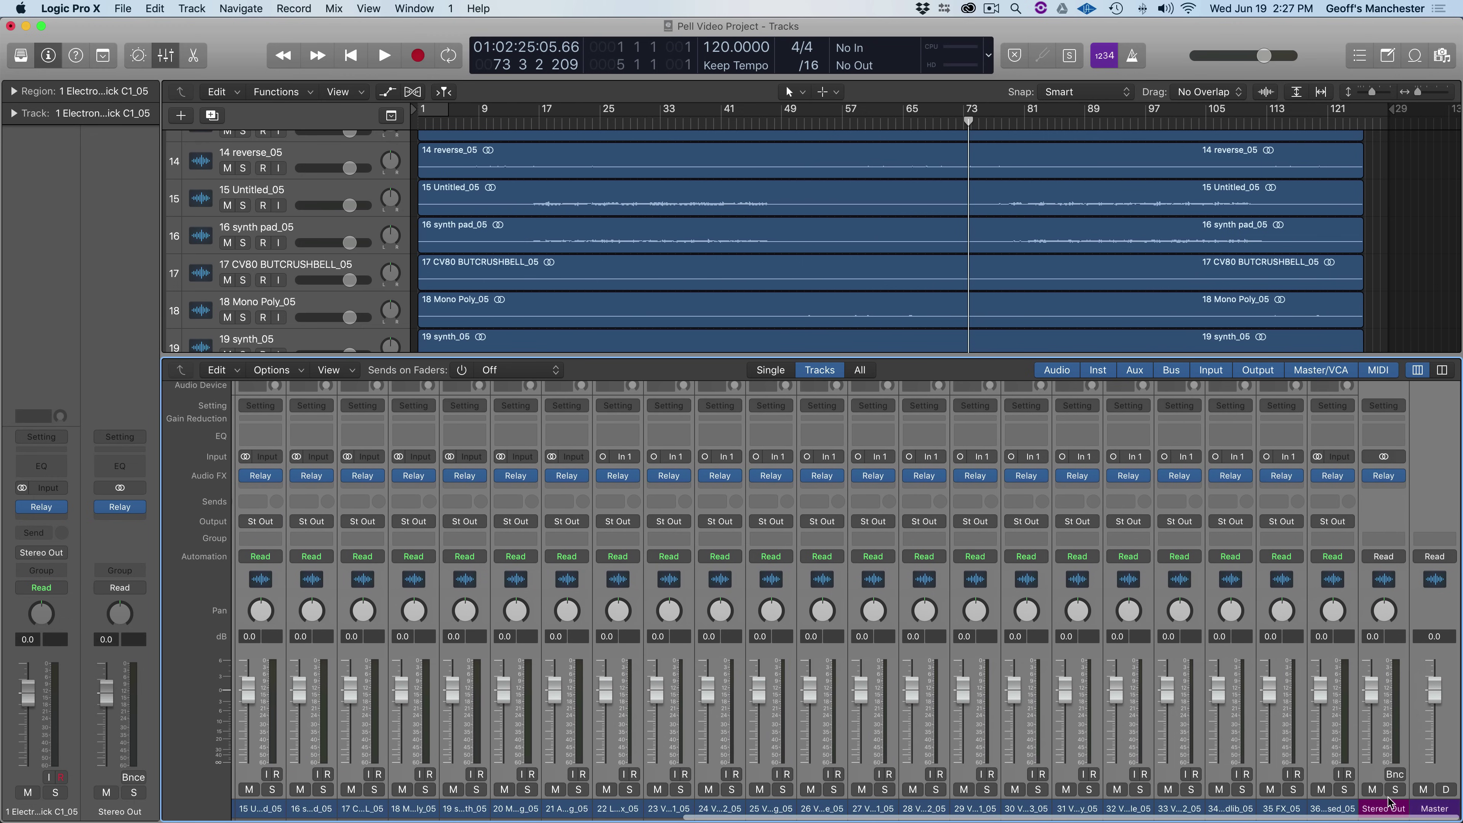
left_click(1402, 508)
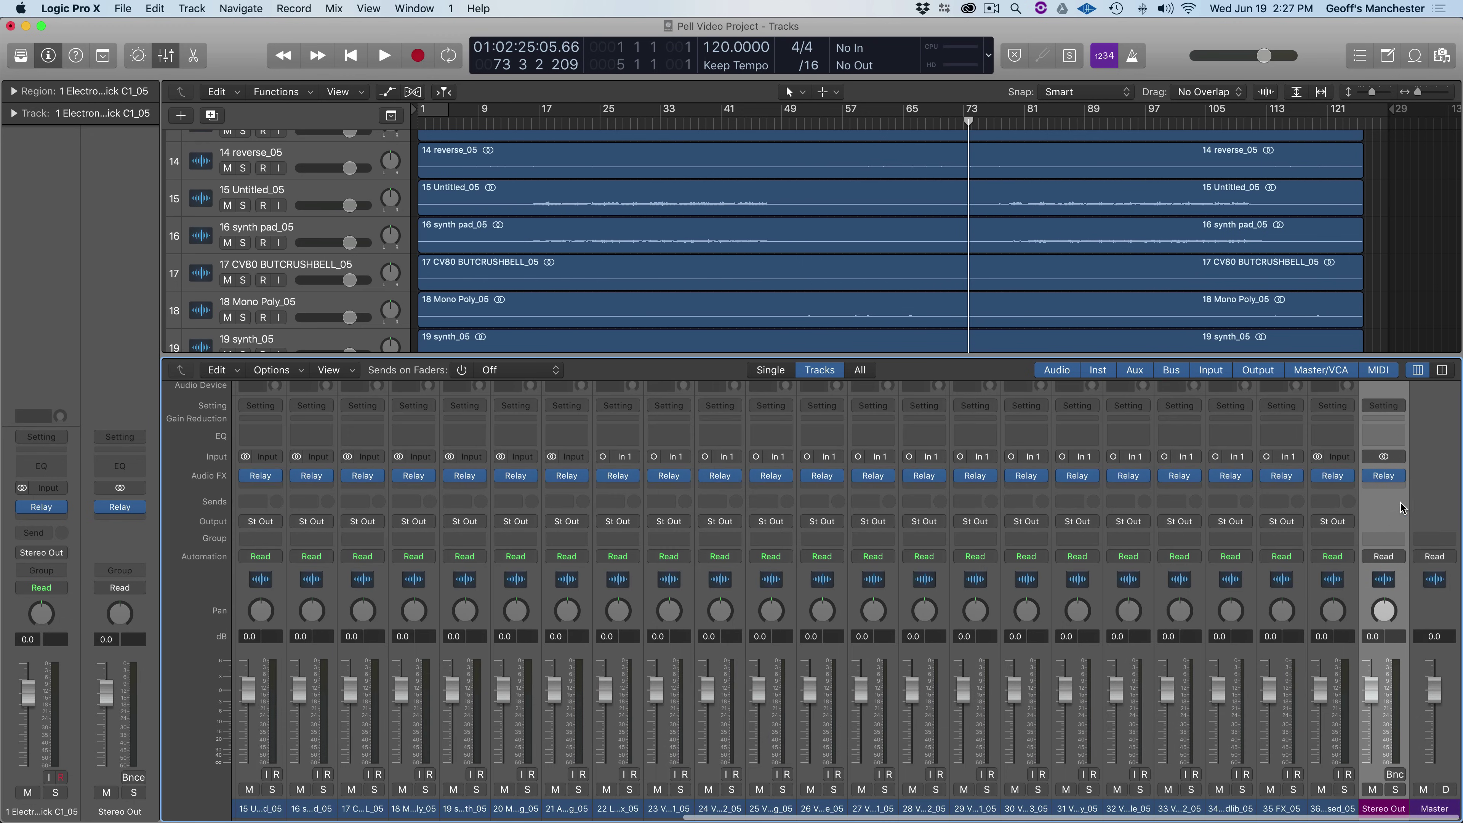
left_click(1401, 475)
mouse_move(1283, 562)
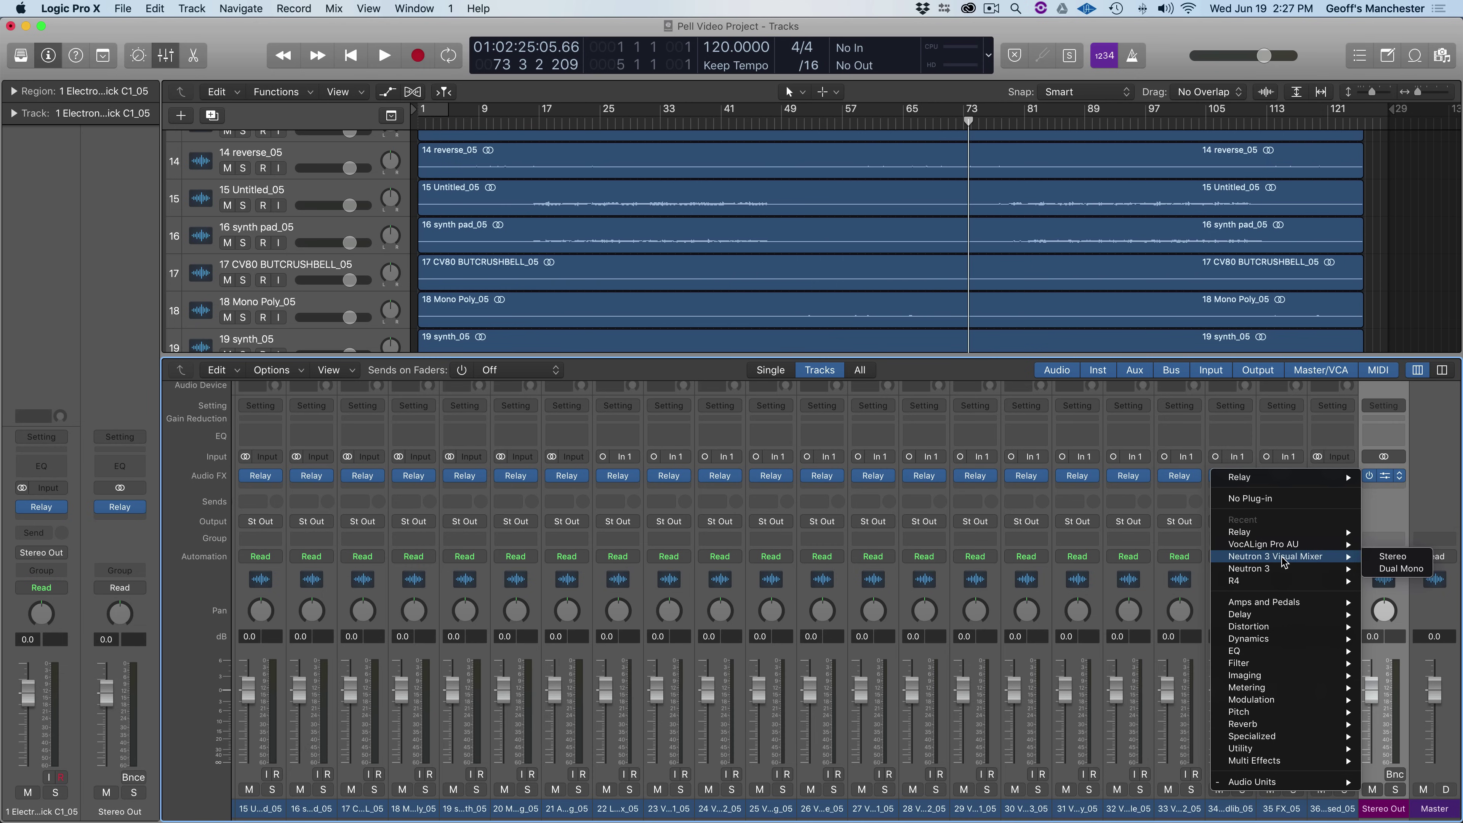
left_click(1378, 557)
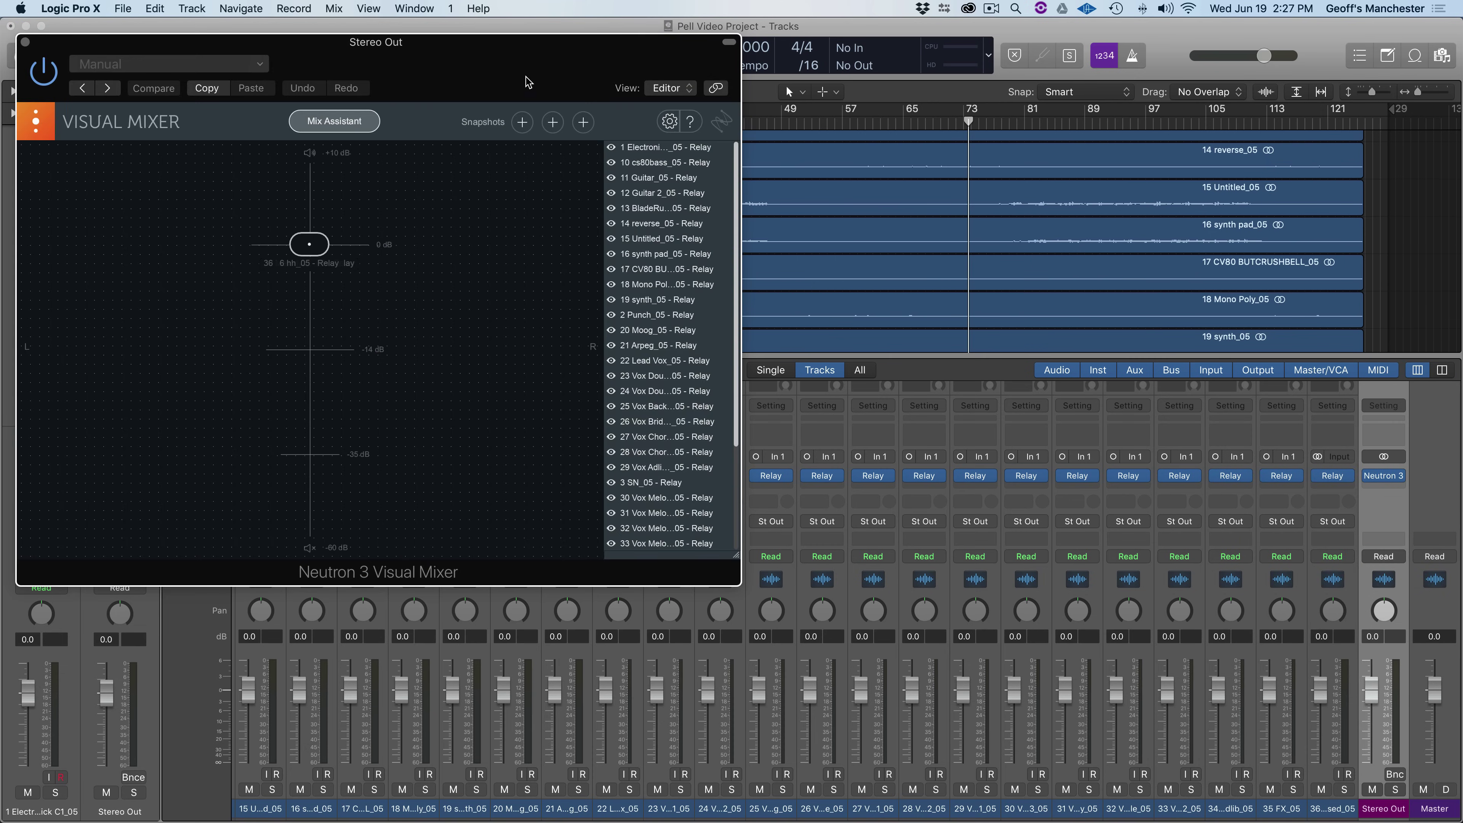
left_click_drag(527, 82, 744, 81)
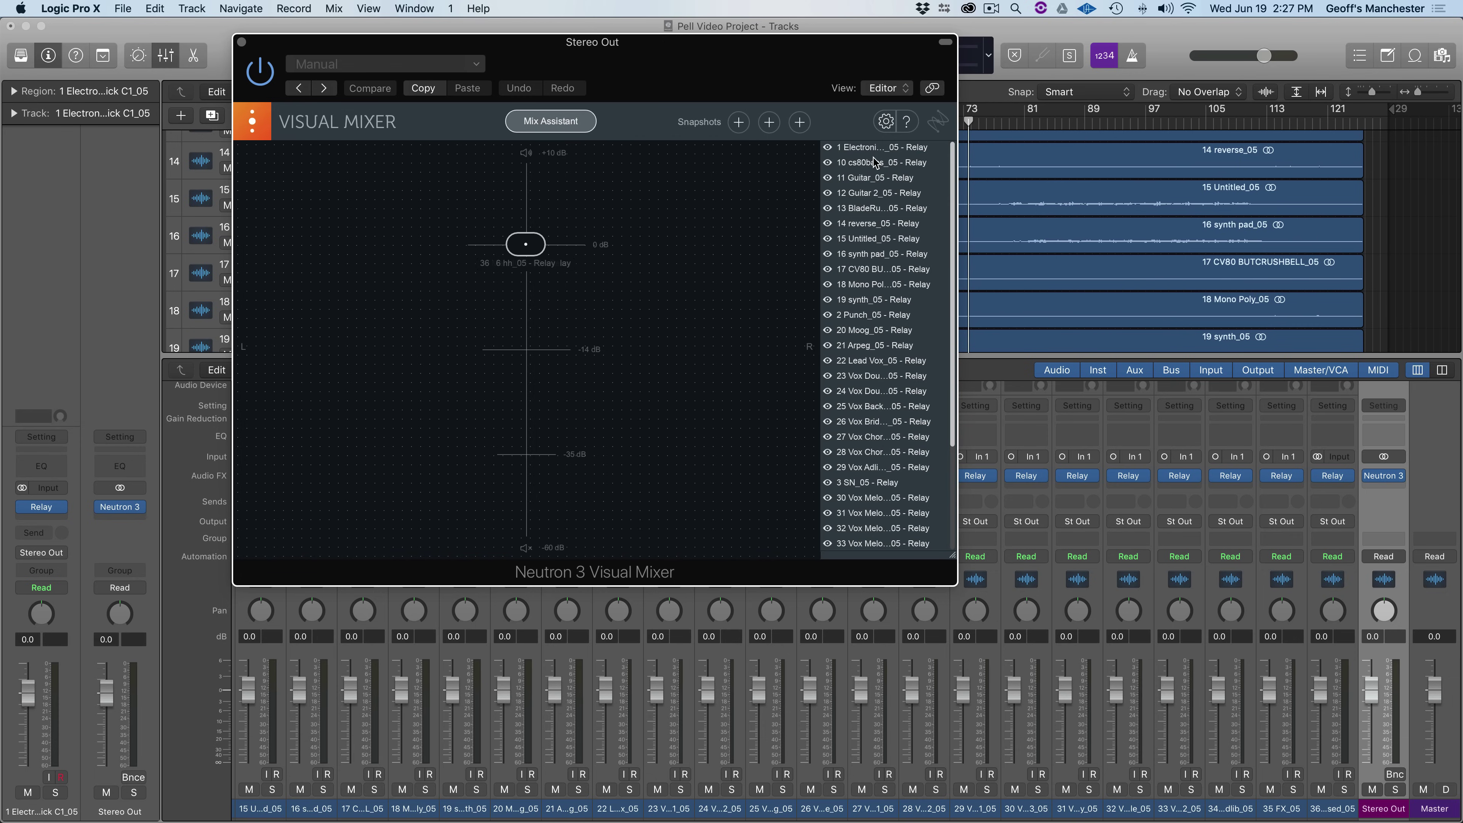
- Try raising 16 synth pad_05 to about 3.1 dB and panning it left in the Visual Mixer, and reset it to the default position
scroll(874, 163, "down", 3)
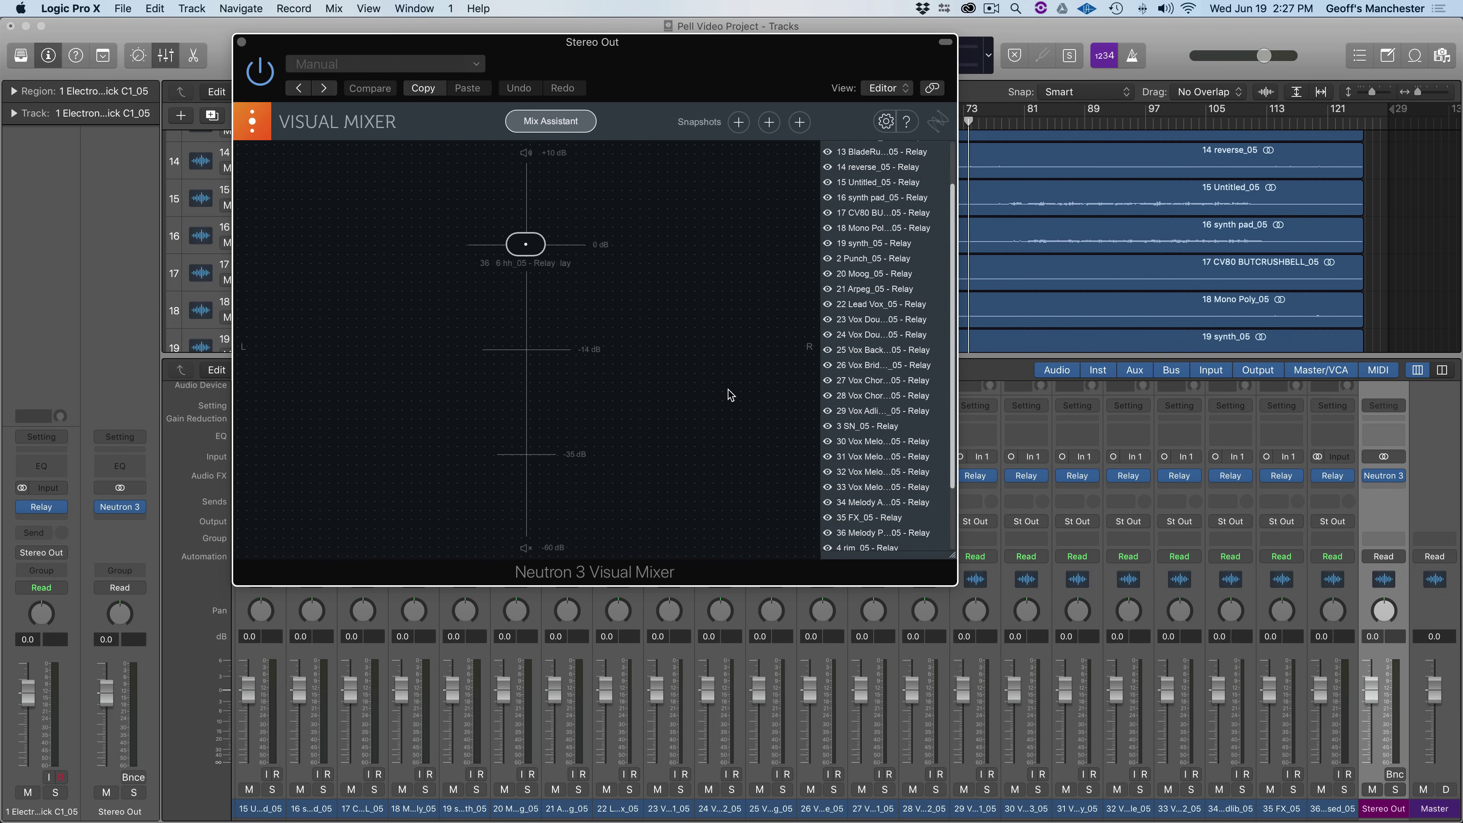
scroll(885, 204, "down", 4)
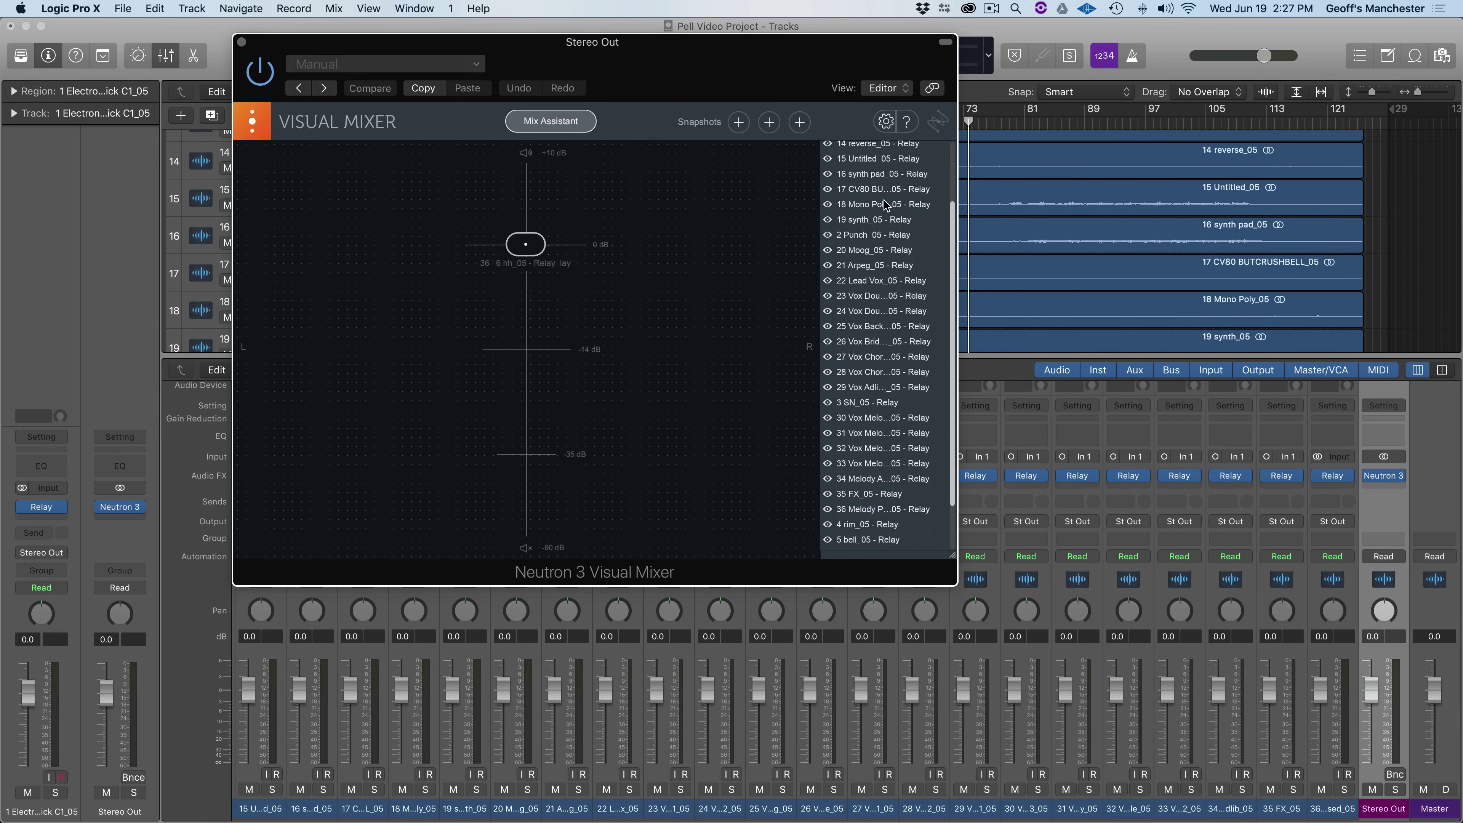
scroll(885, 204, "up", 6)
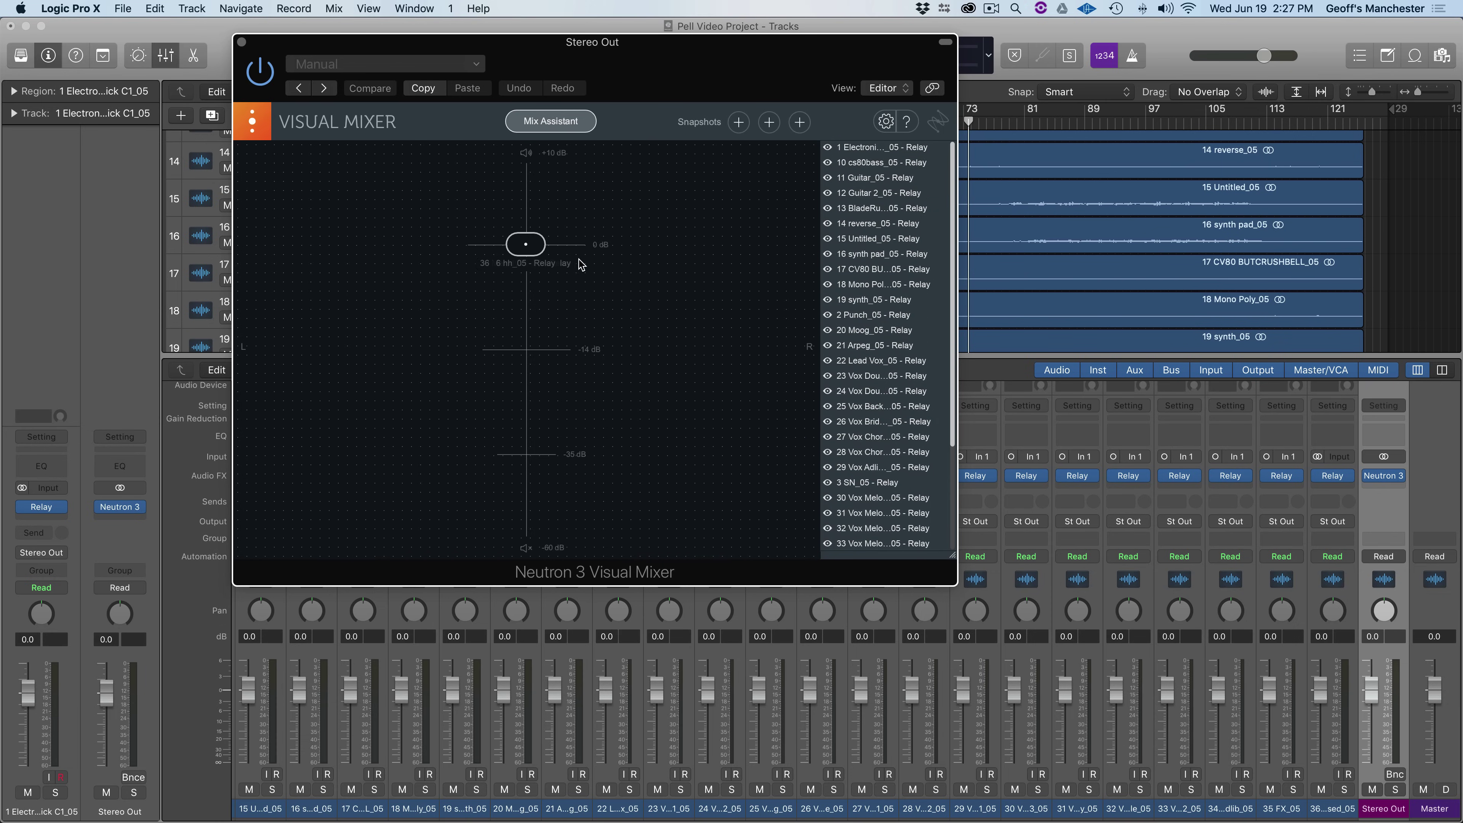
left_click(869, 258)
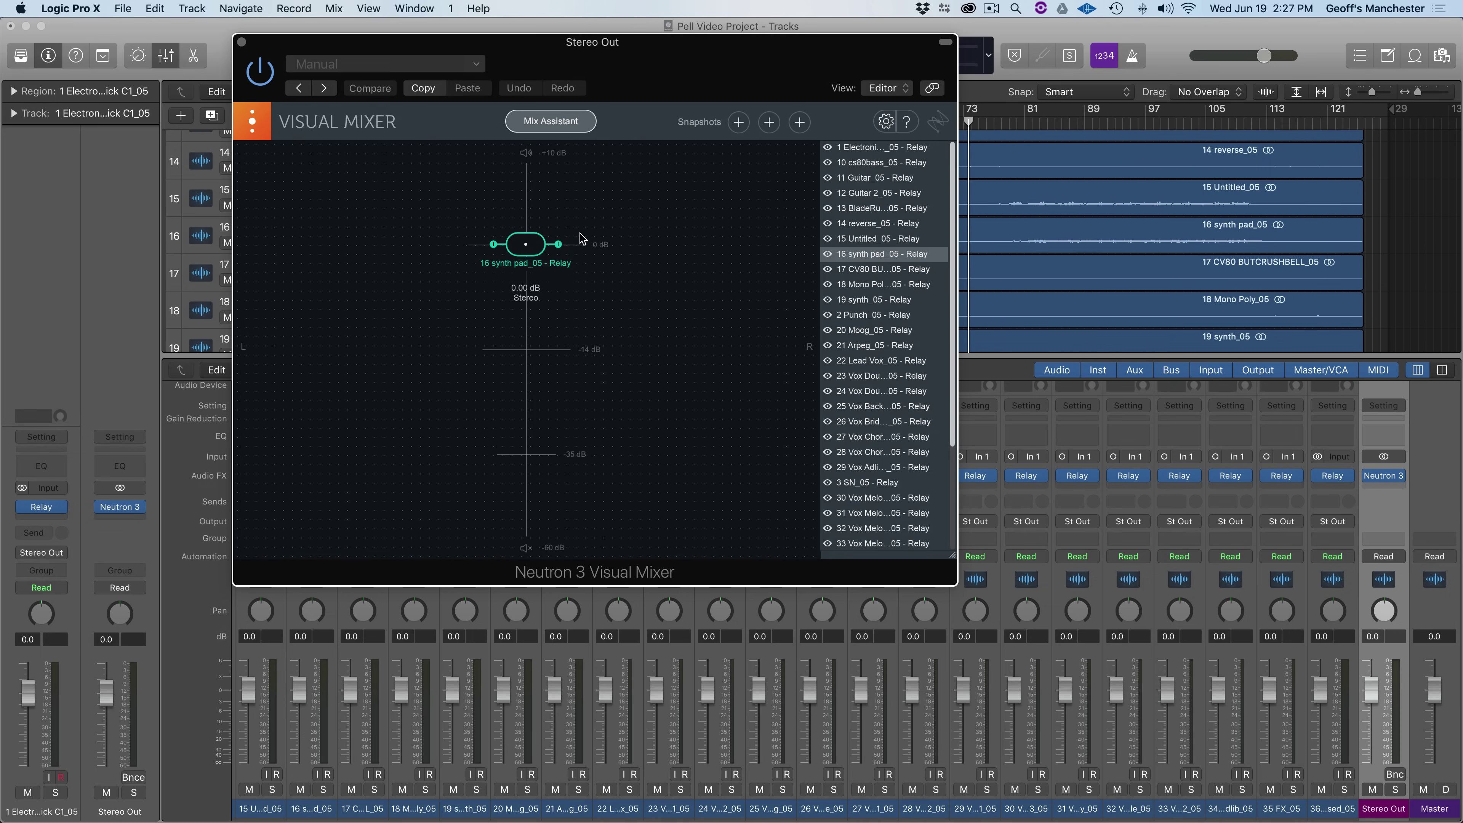
left_click_drag(532, 254, 419, 216)
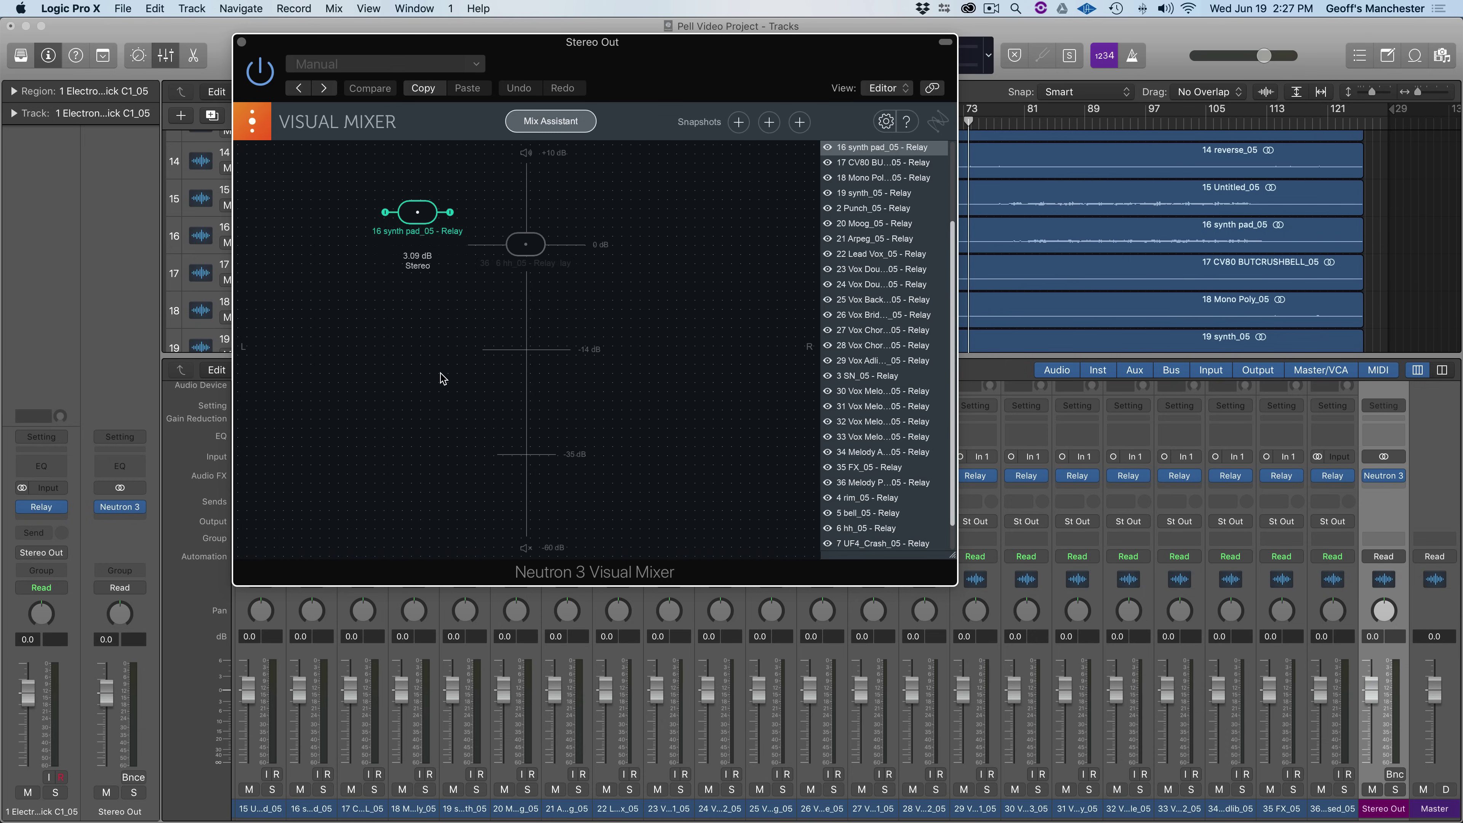
left_click(417, 212, "alt")
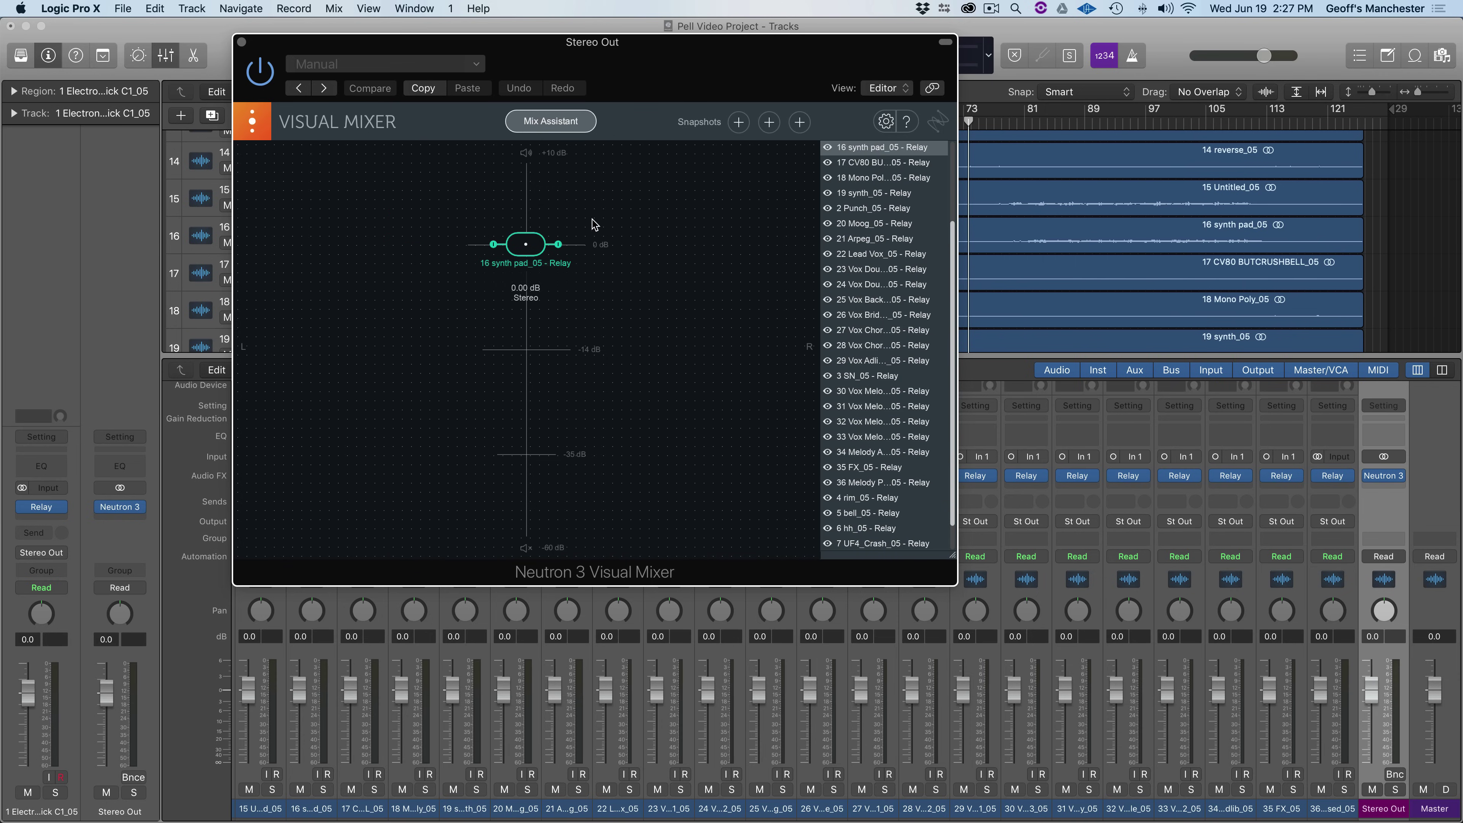
- Move the Visual Mixer window clear of the transport and start Mix Assistant to reach its focus selection
left_click_drag(643, 92, 728, 113)
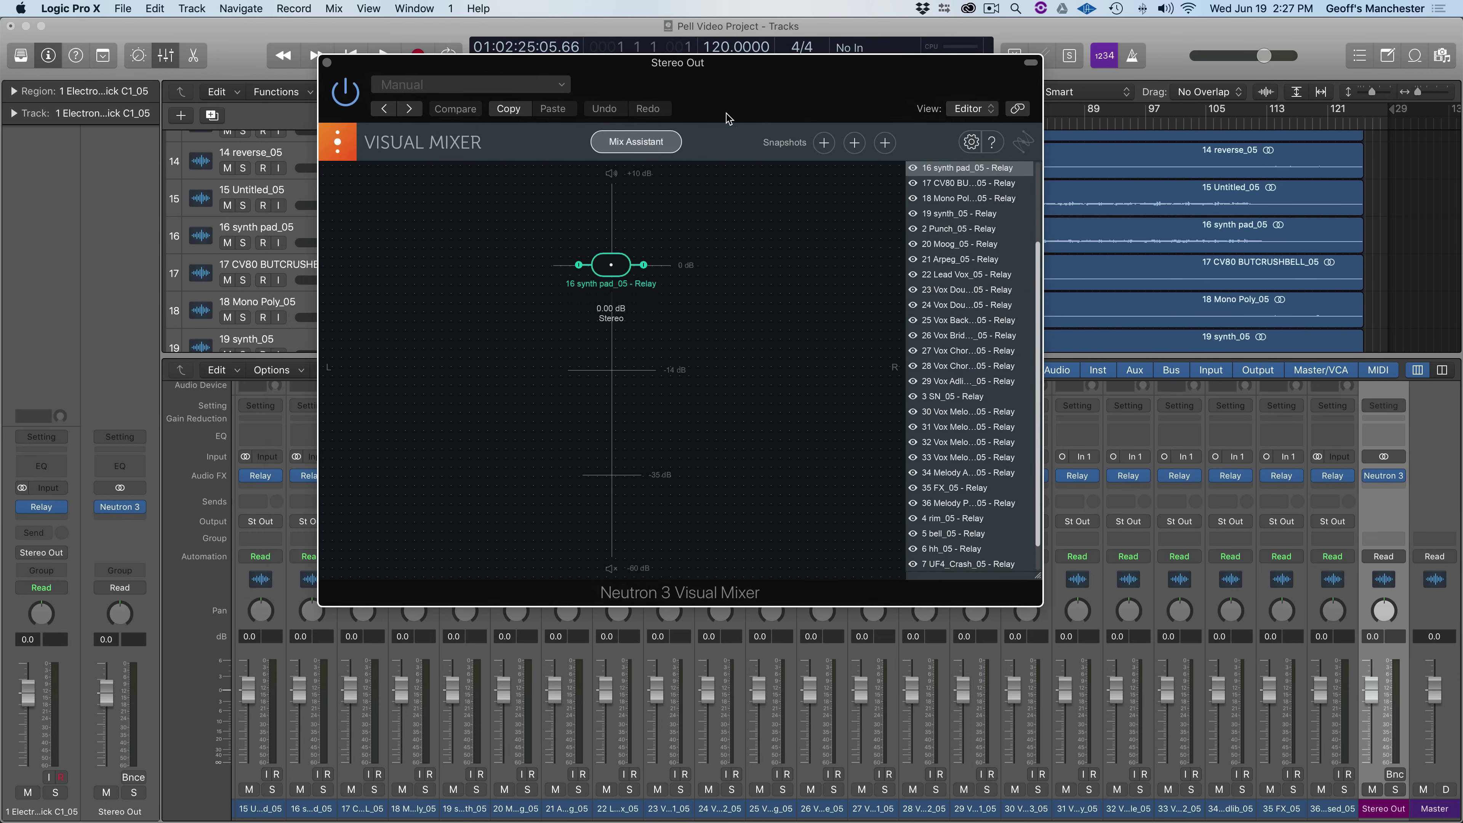
left_click(623, 146)
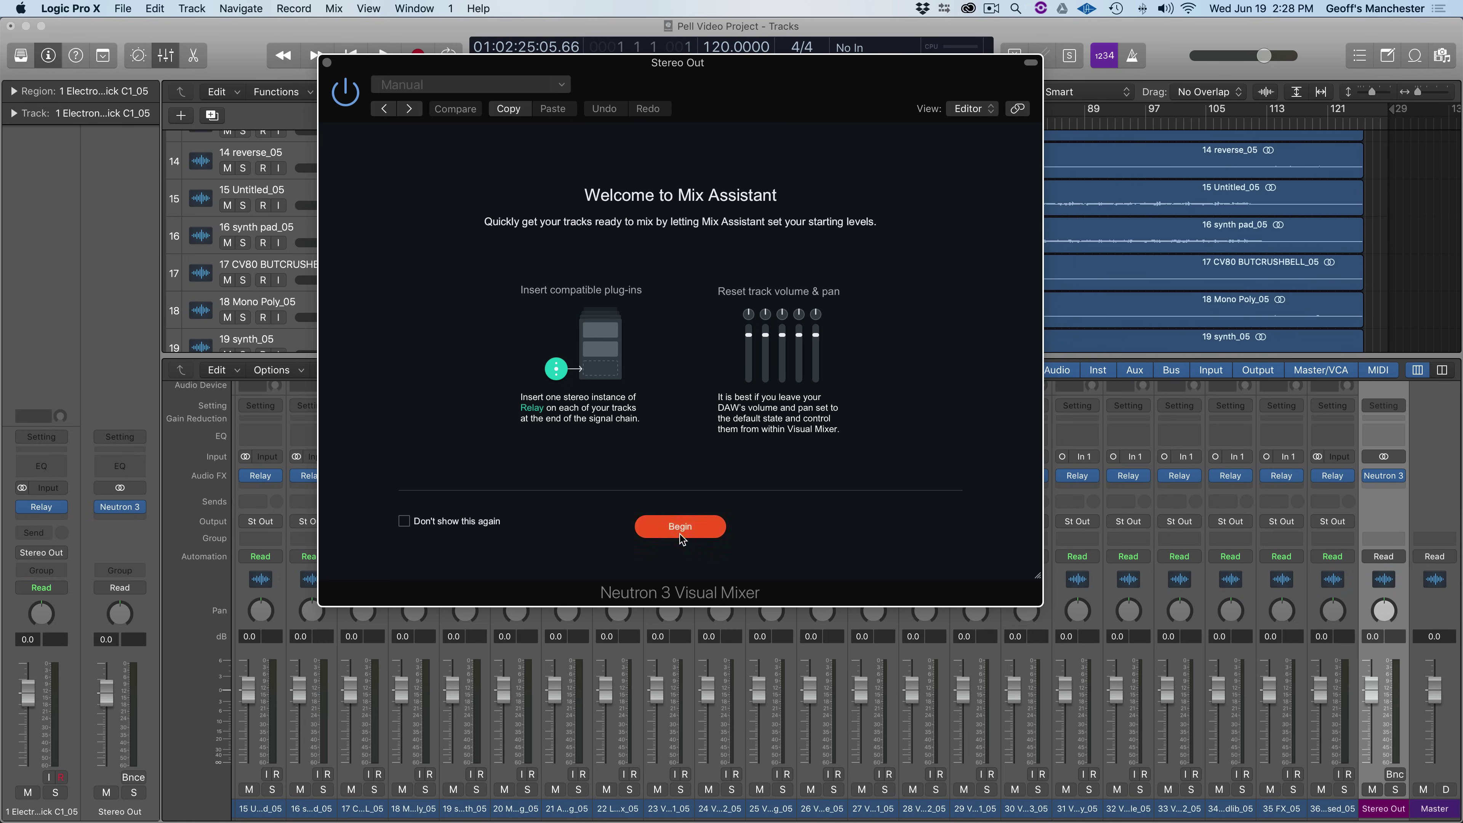
left_click(680, 535)
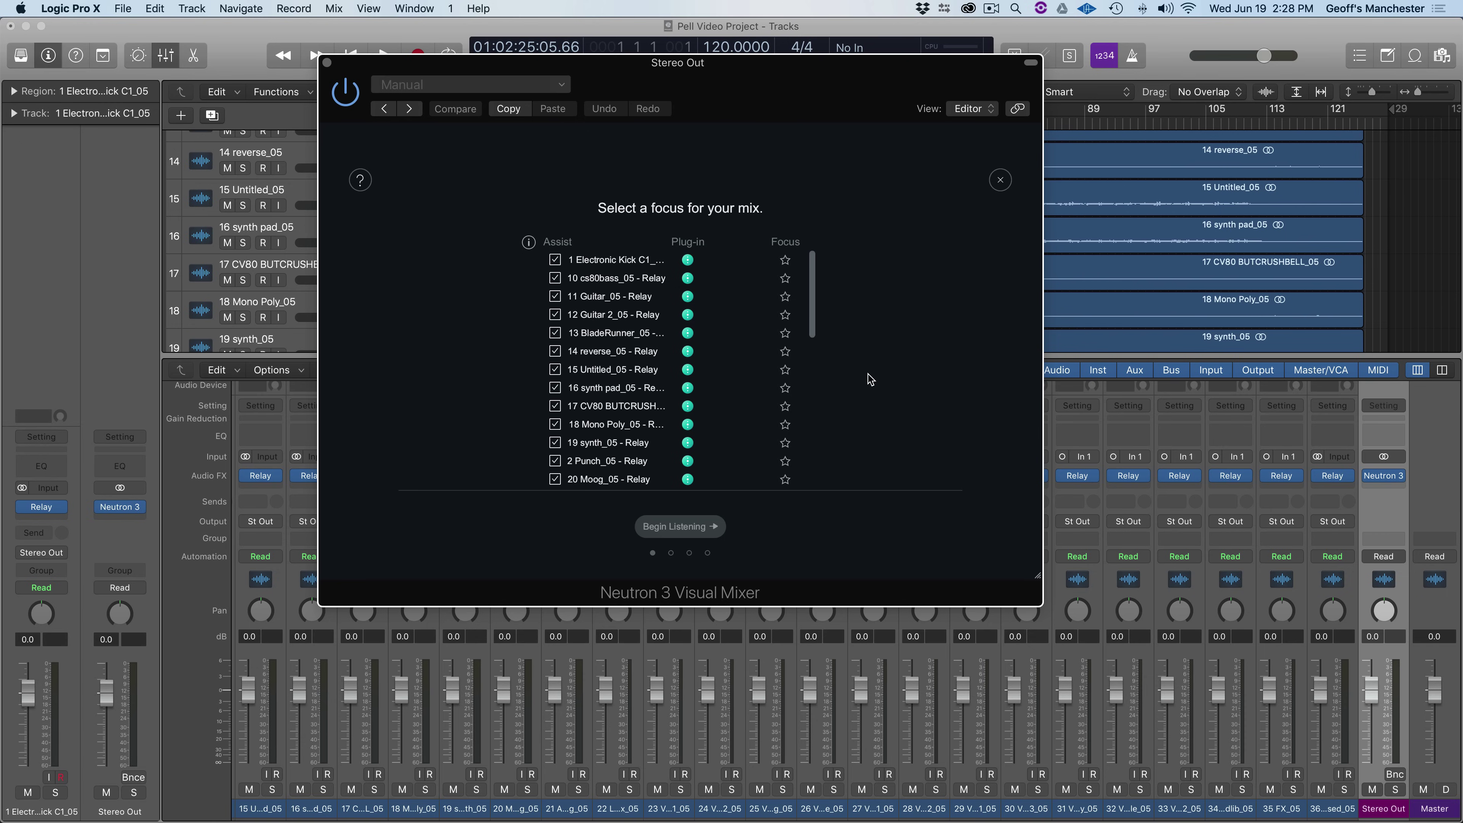
- Mark the vocal tracks 22 Lead Vox_05, 26 Vox Bridge_05 and 31 Vox Melody_05 as the mix's focus and begin listening
left_click_drag(815, 326, 816, 373)
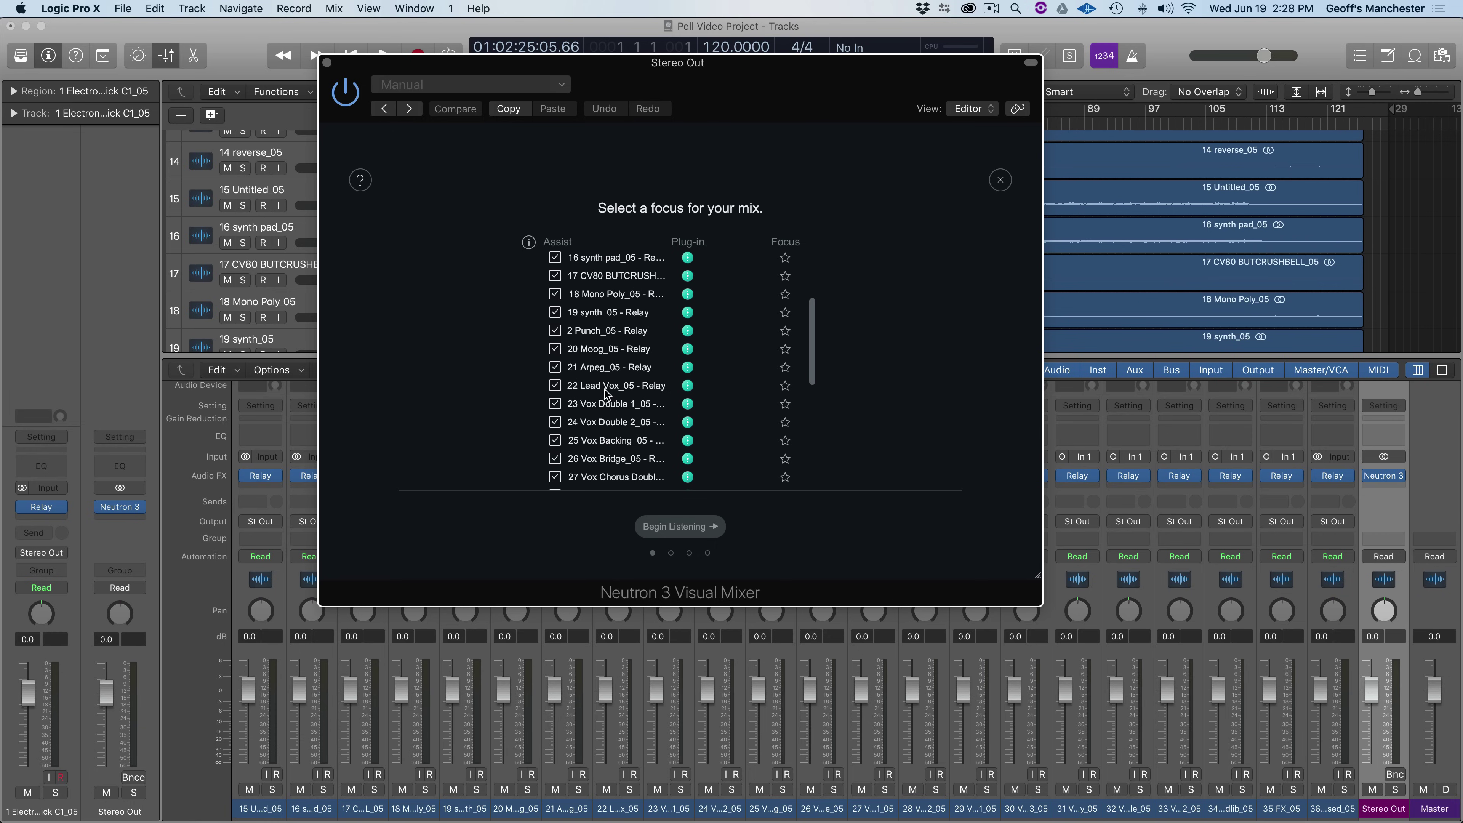
left_click(783, 387)
scroll(813, 380, "down", 3)
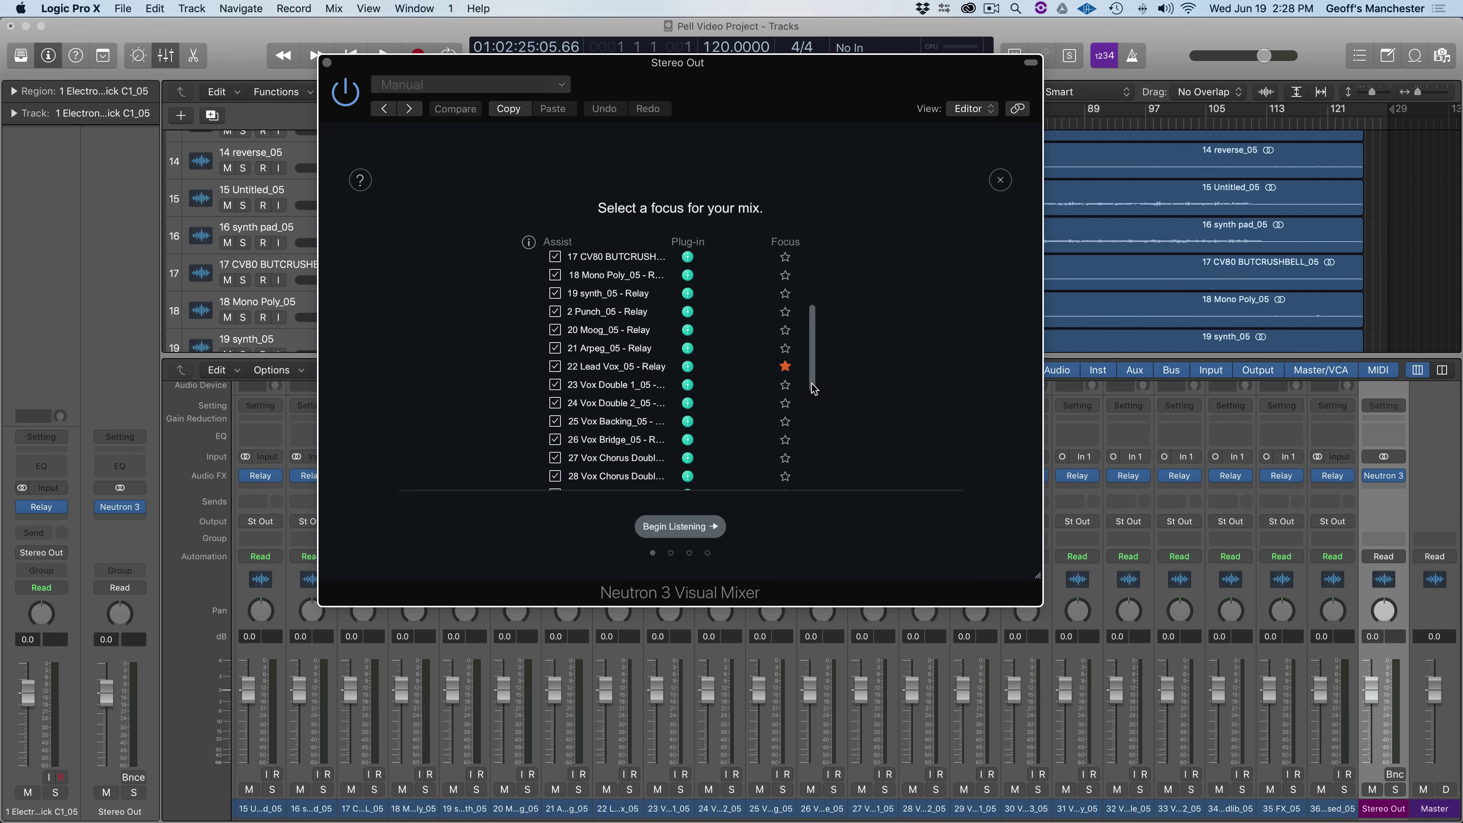
left_click(785, 405)
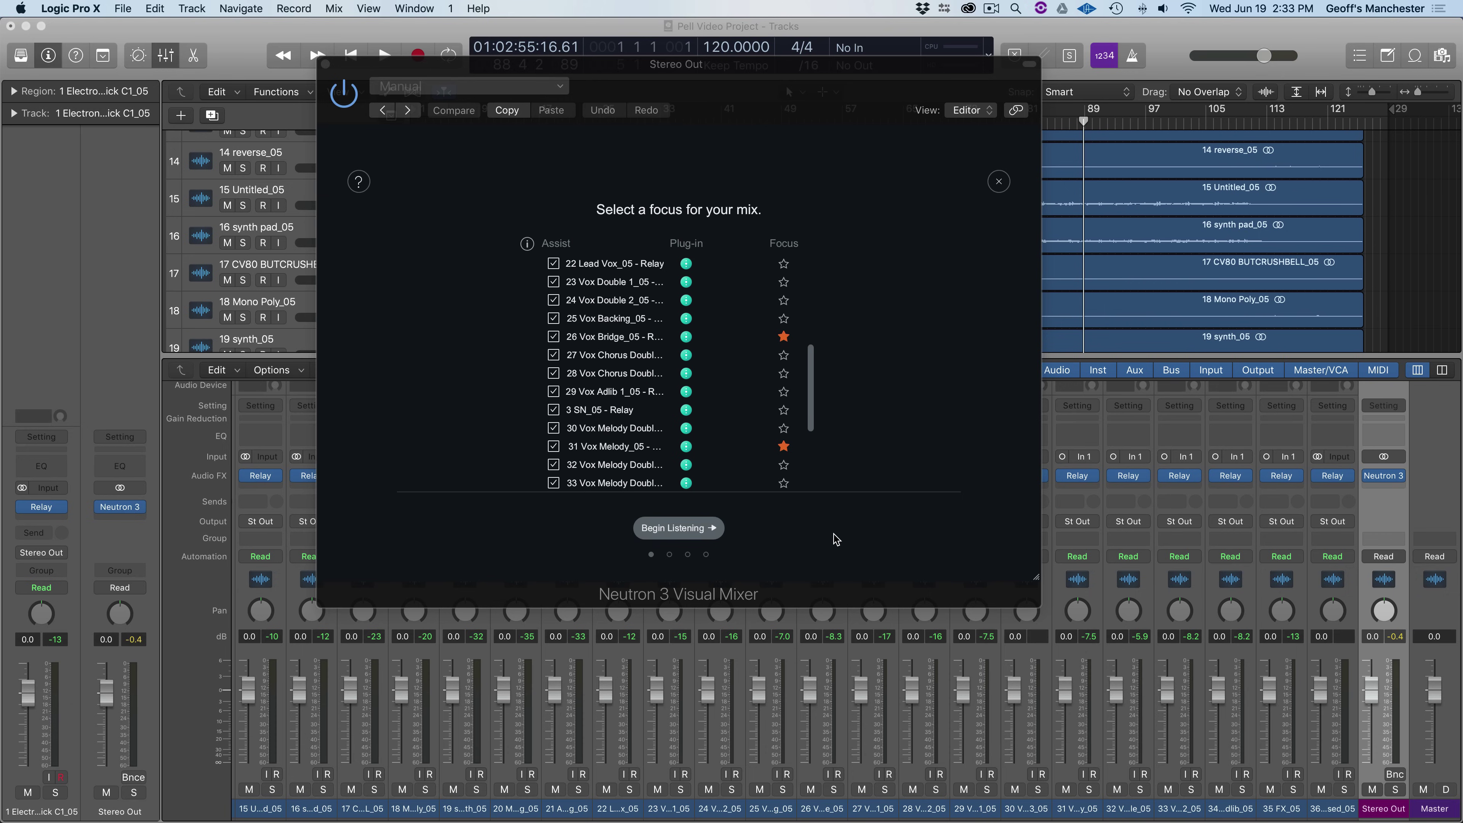
scroll(812, 439, "down", 3)
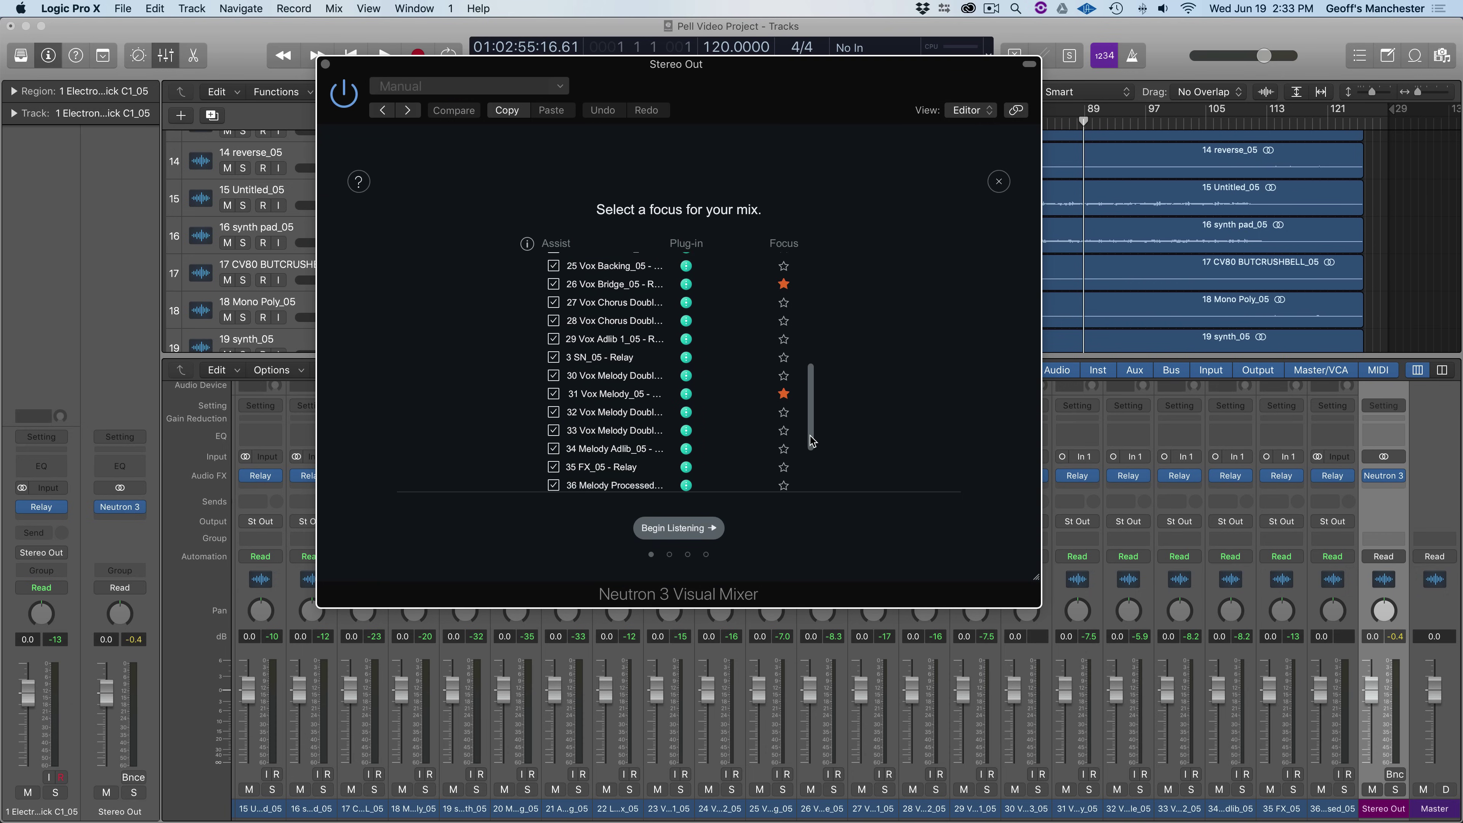
mouse_move(813, 442)
left_mouse_down()
mouse_move(814, 411)
mouse_move(813, 425)
left_mouse_up()
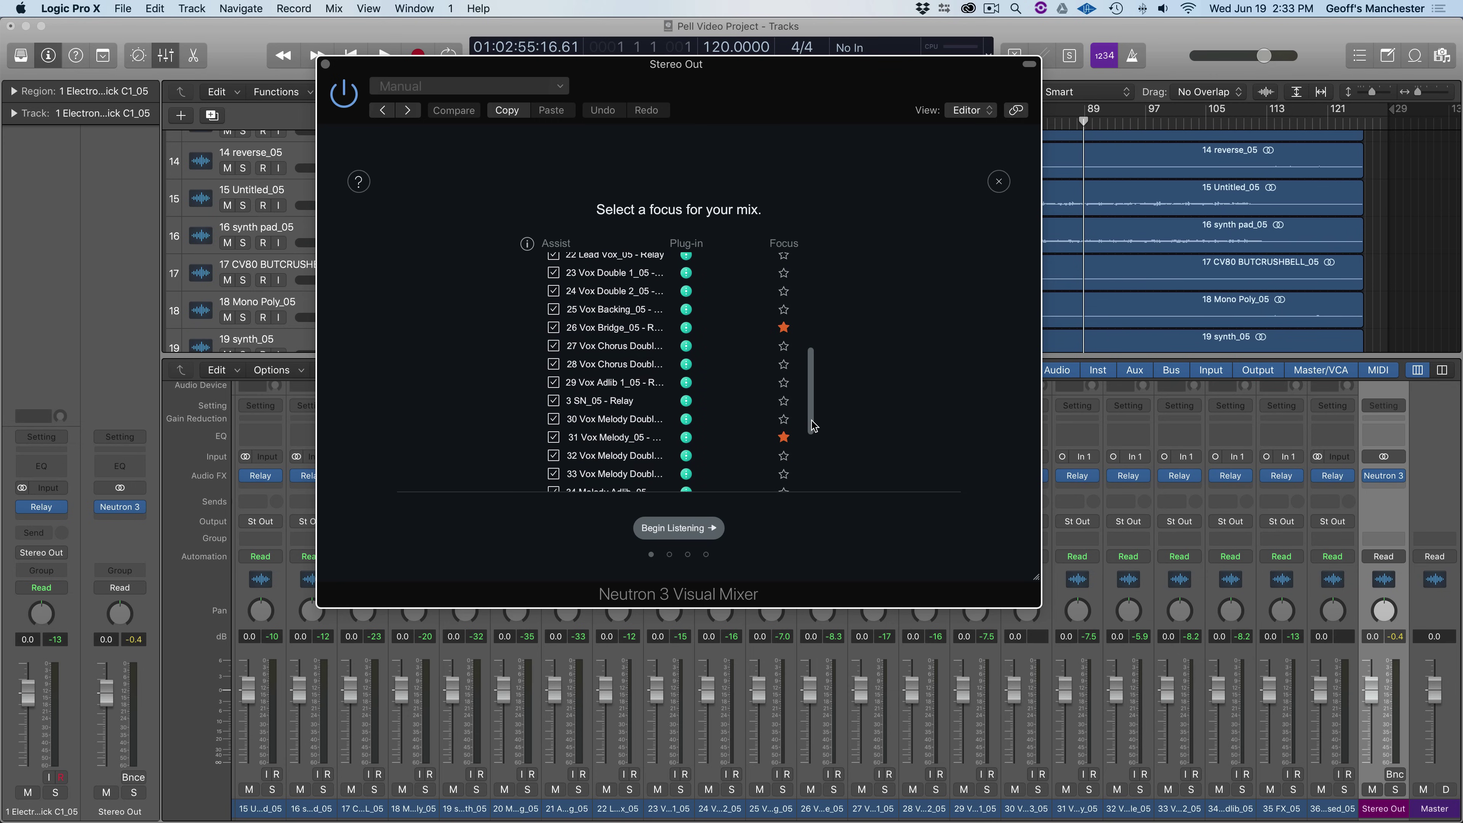
left_click(699, 529)
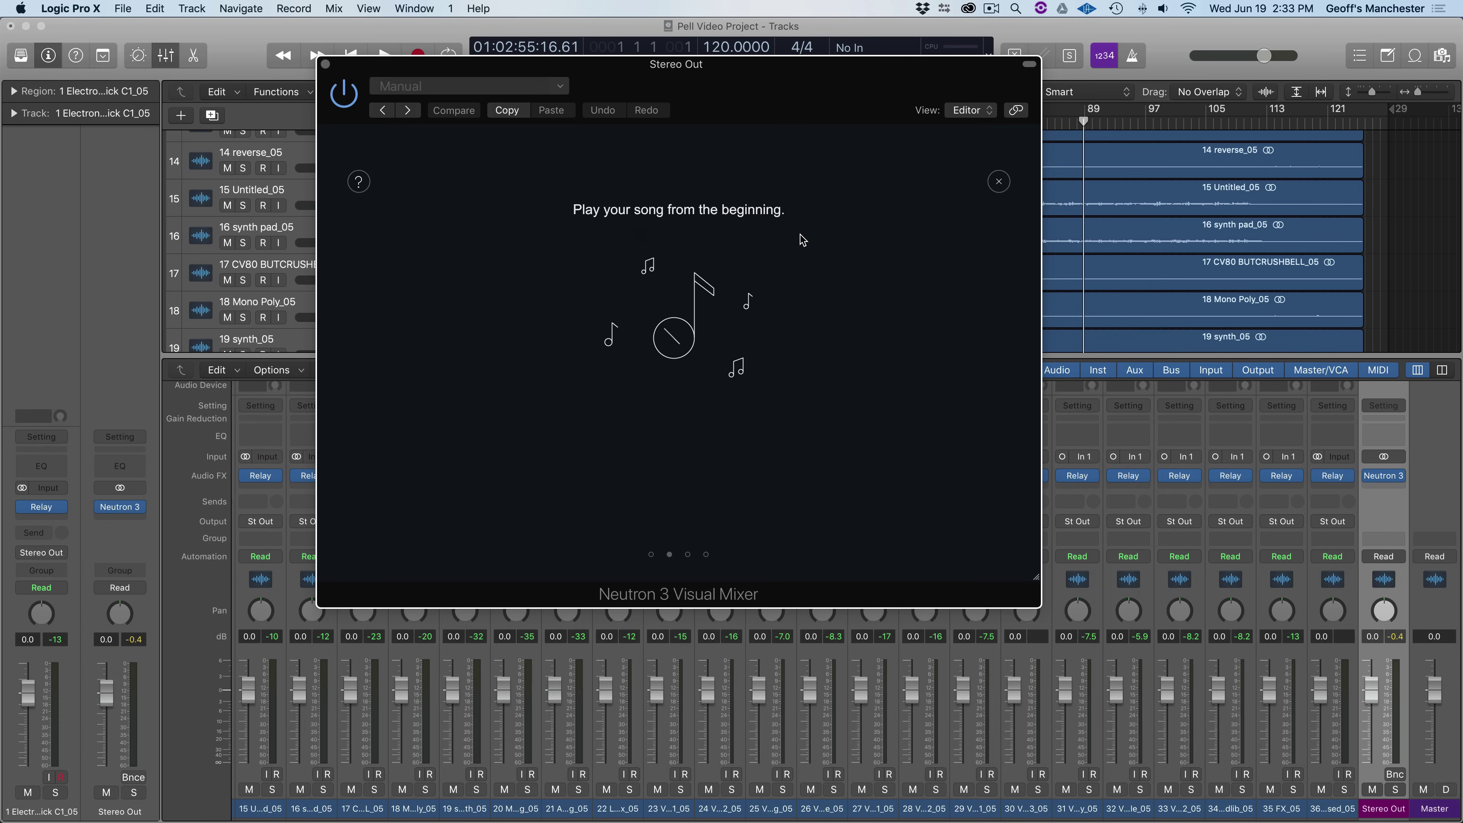
- Play the whole song from bar 1 for Mix Assistant to analyse, and go to its results
left_click_drag(785, 112, 914, 265)
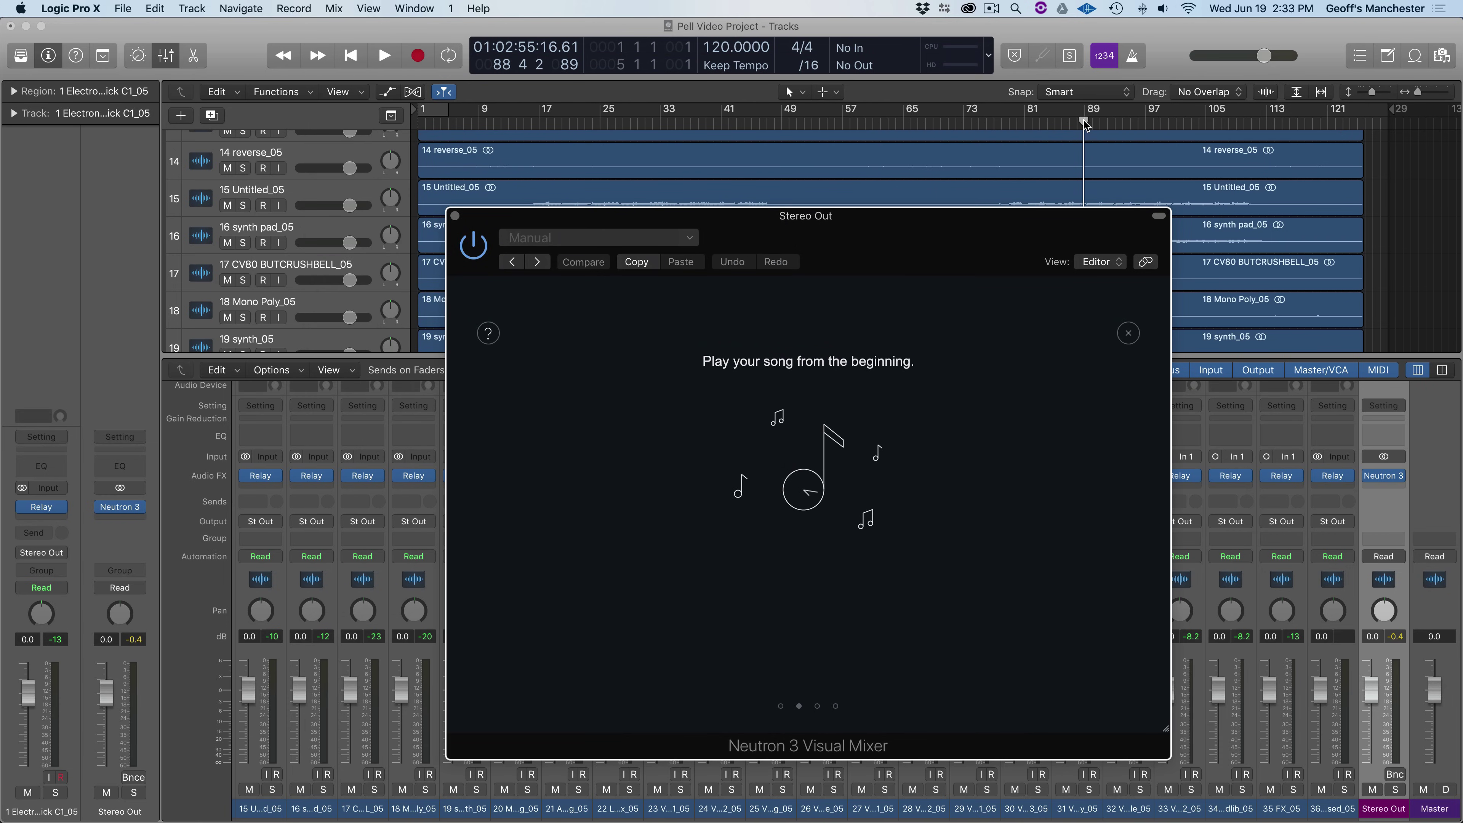
left_click_drag(1084, 124, 403, 148)
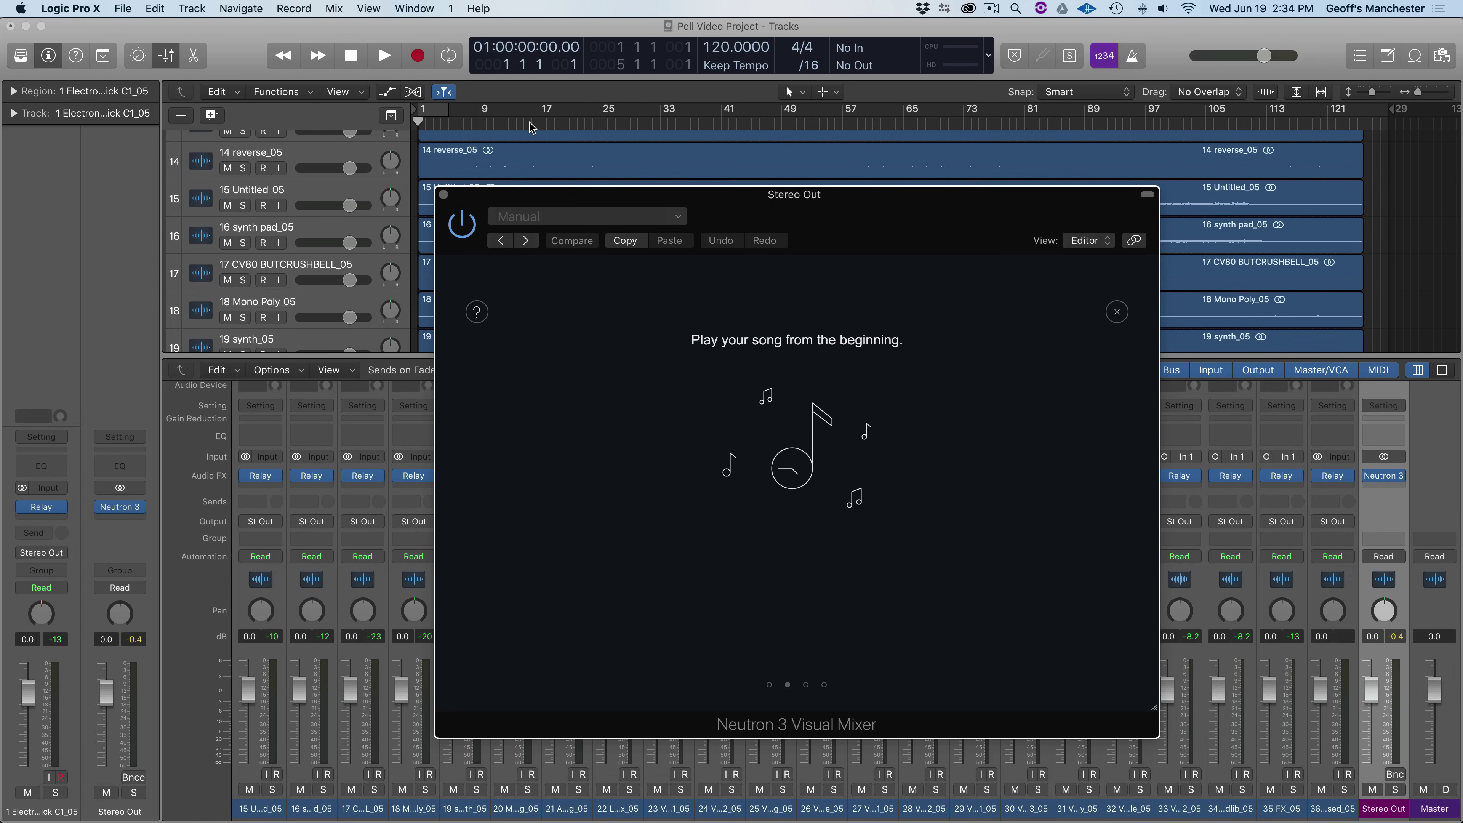
key("space")
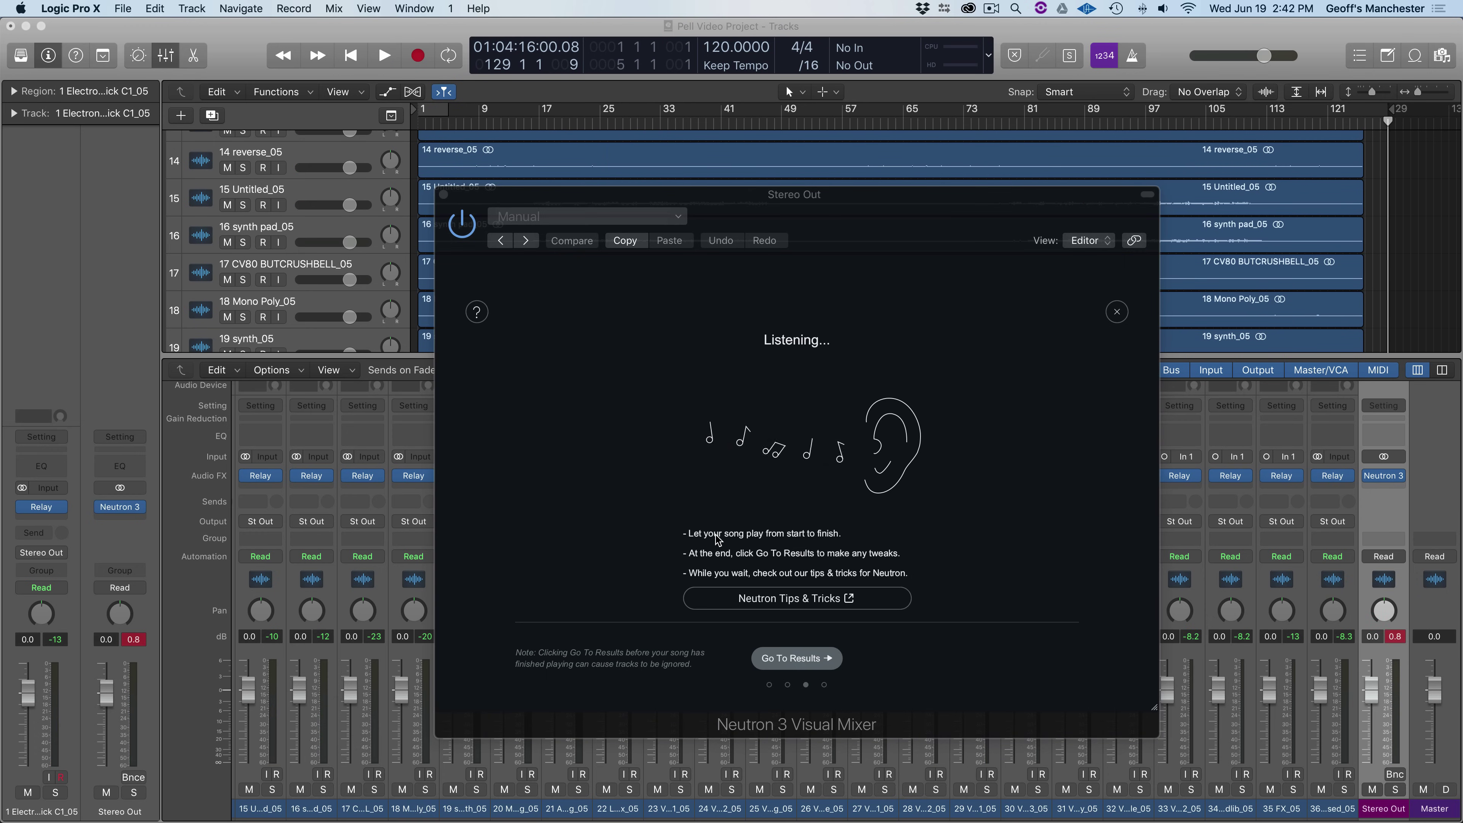
left_click(802, 656)
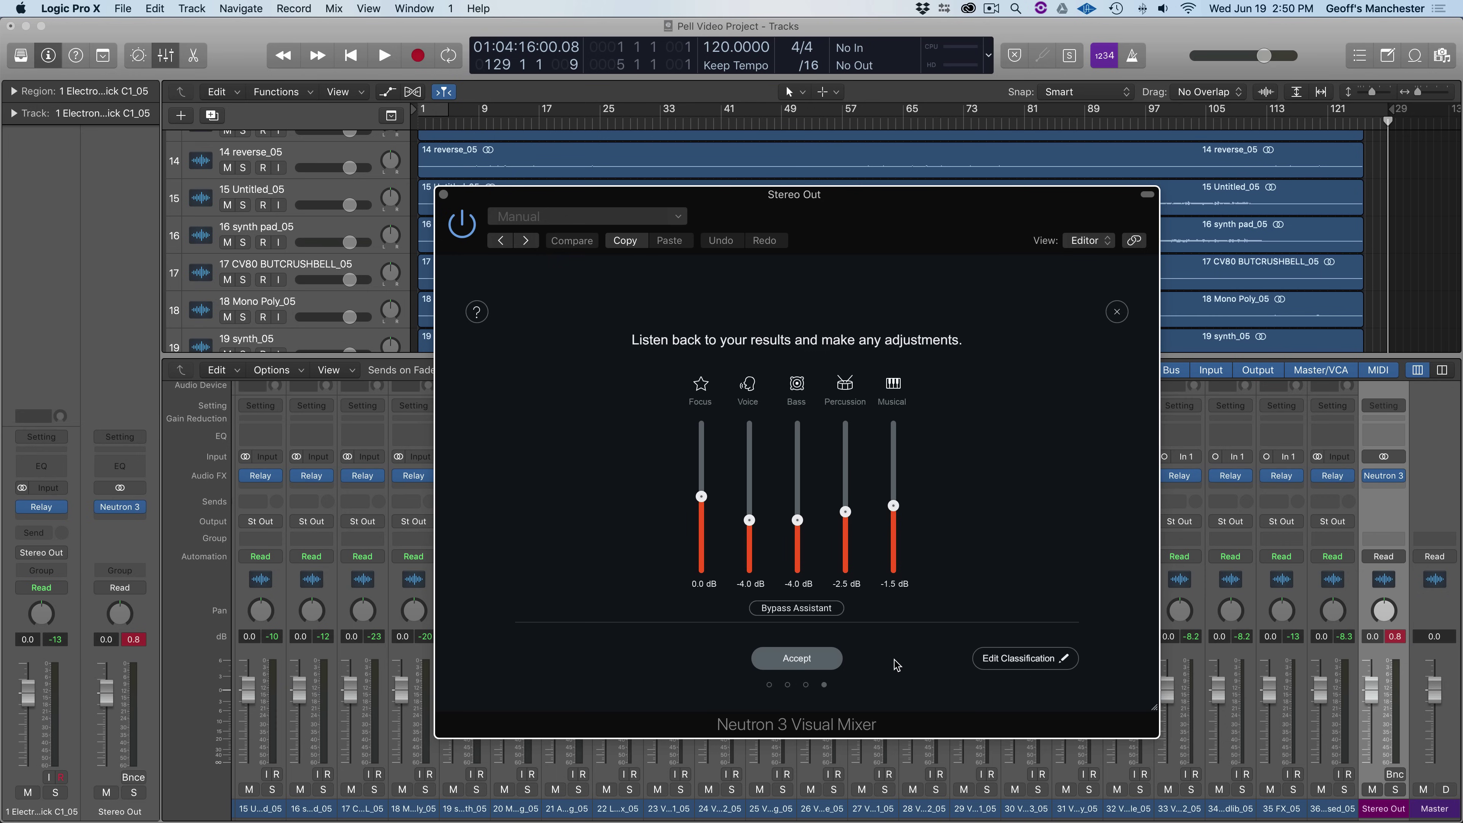
- Reclassify the Electronic Kick and 2 Punch_05 as Percussion, and 14 reverse_05 and 18 Mono Poly_05 as Musical, and collapse the classification list
left_click(1029, 664)
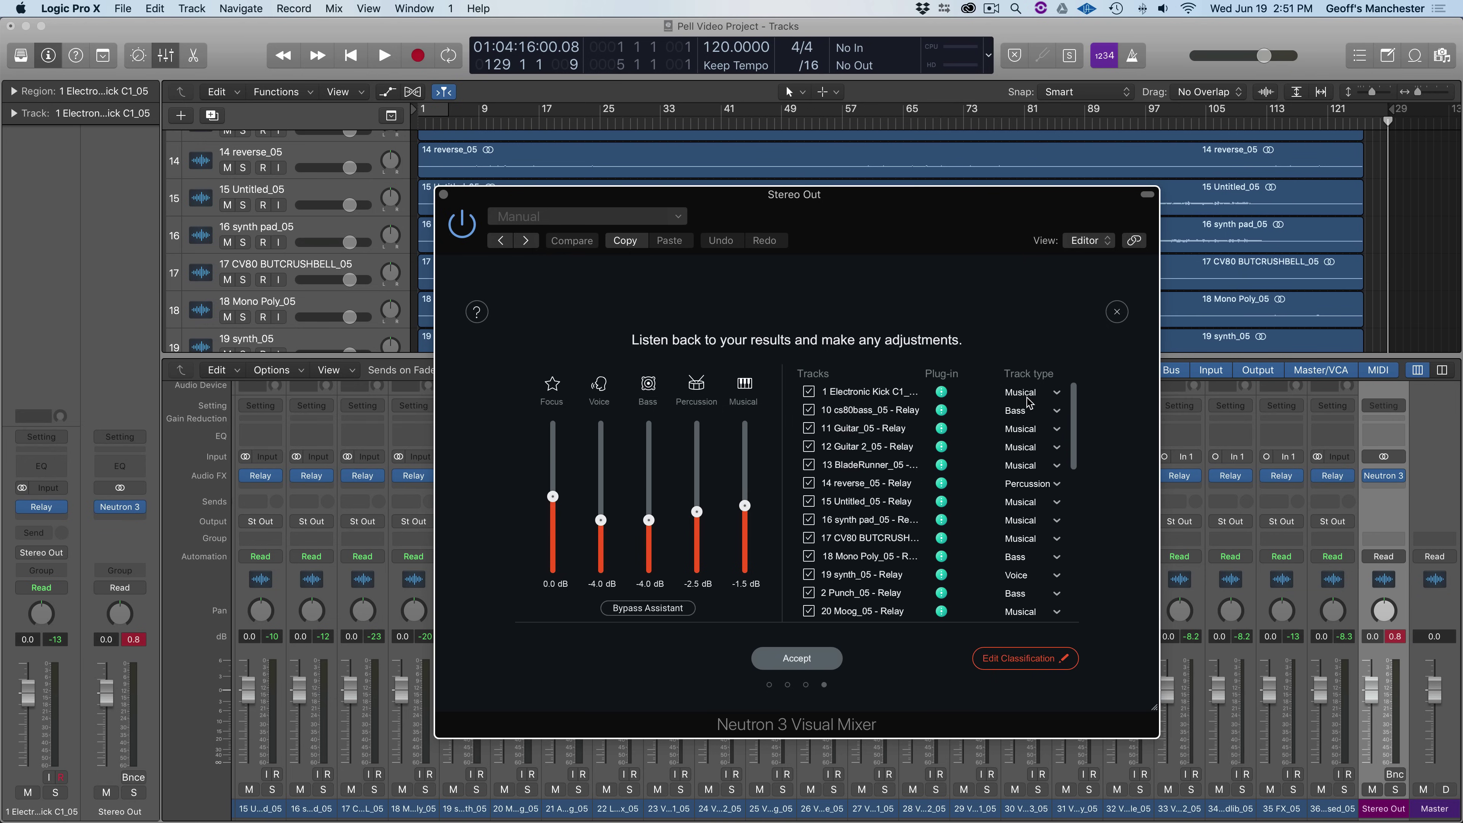
left_click(1040, 393)
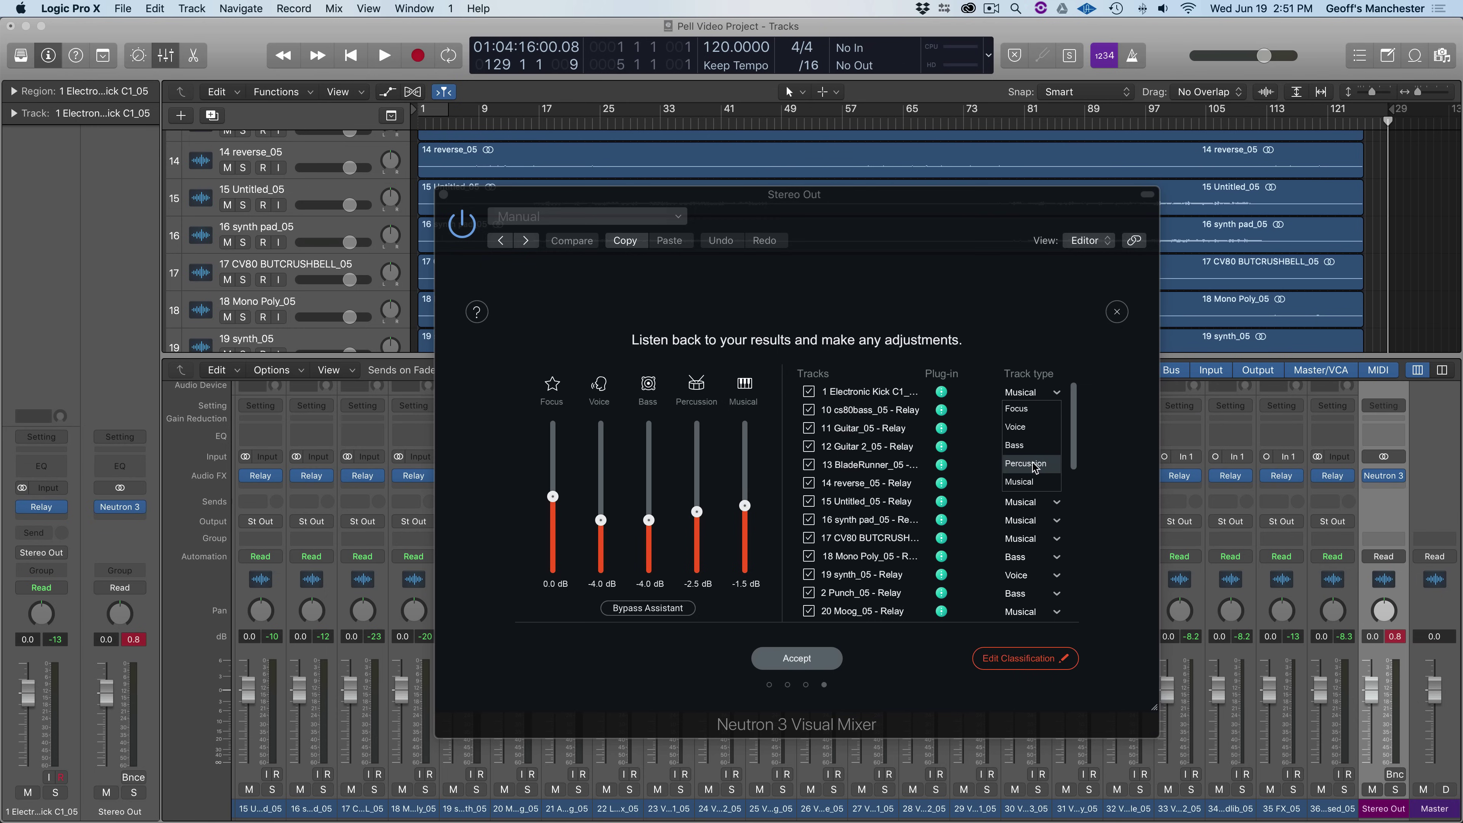
left_click(1019, 468)
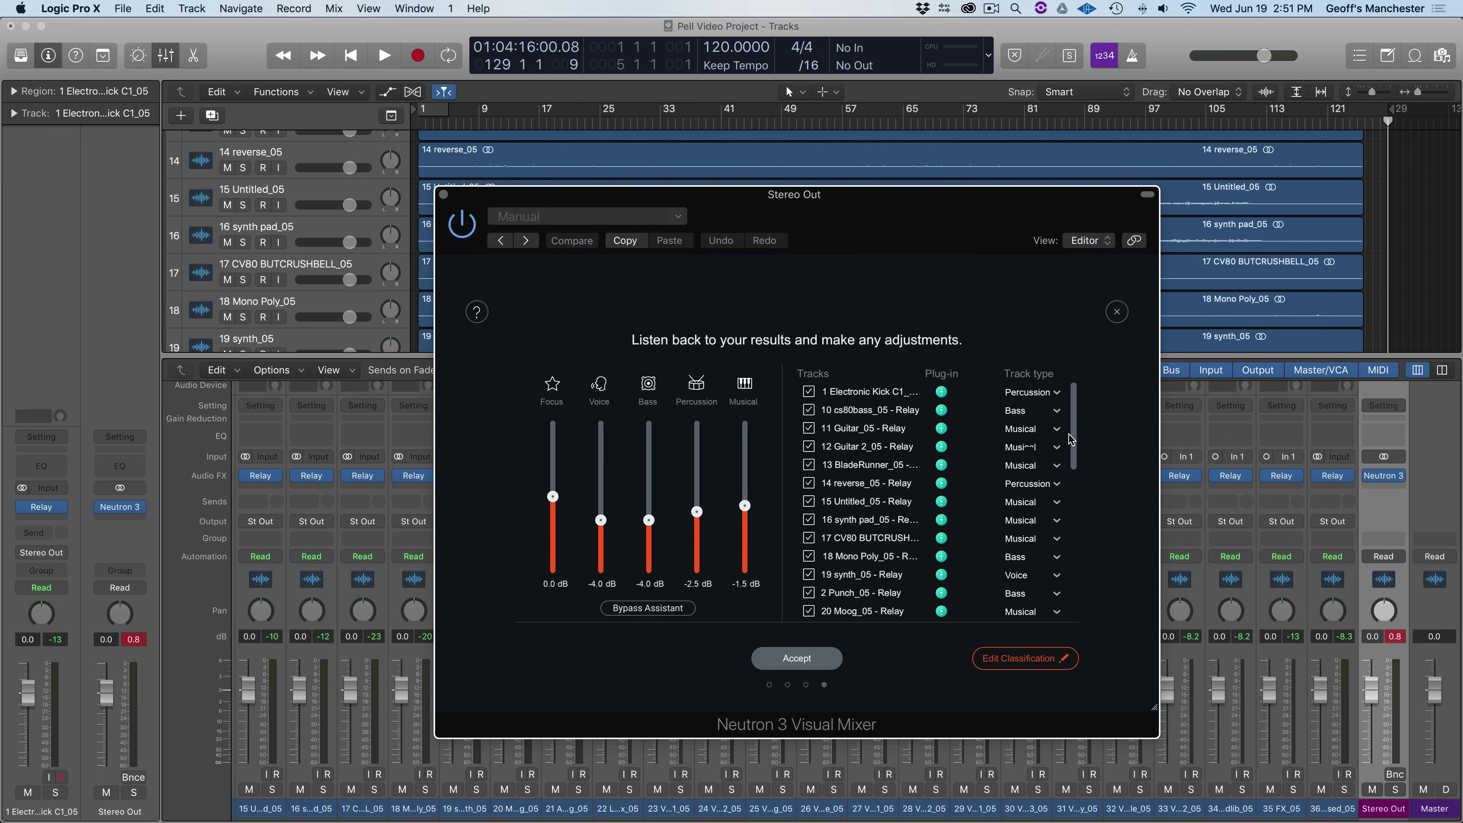
scroll(1074, 440, "down", 1)
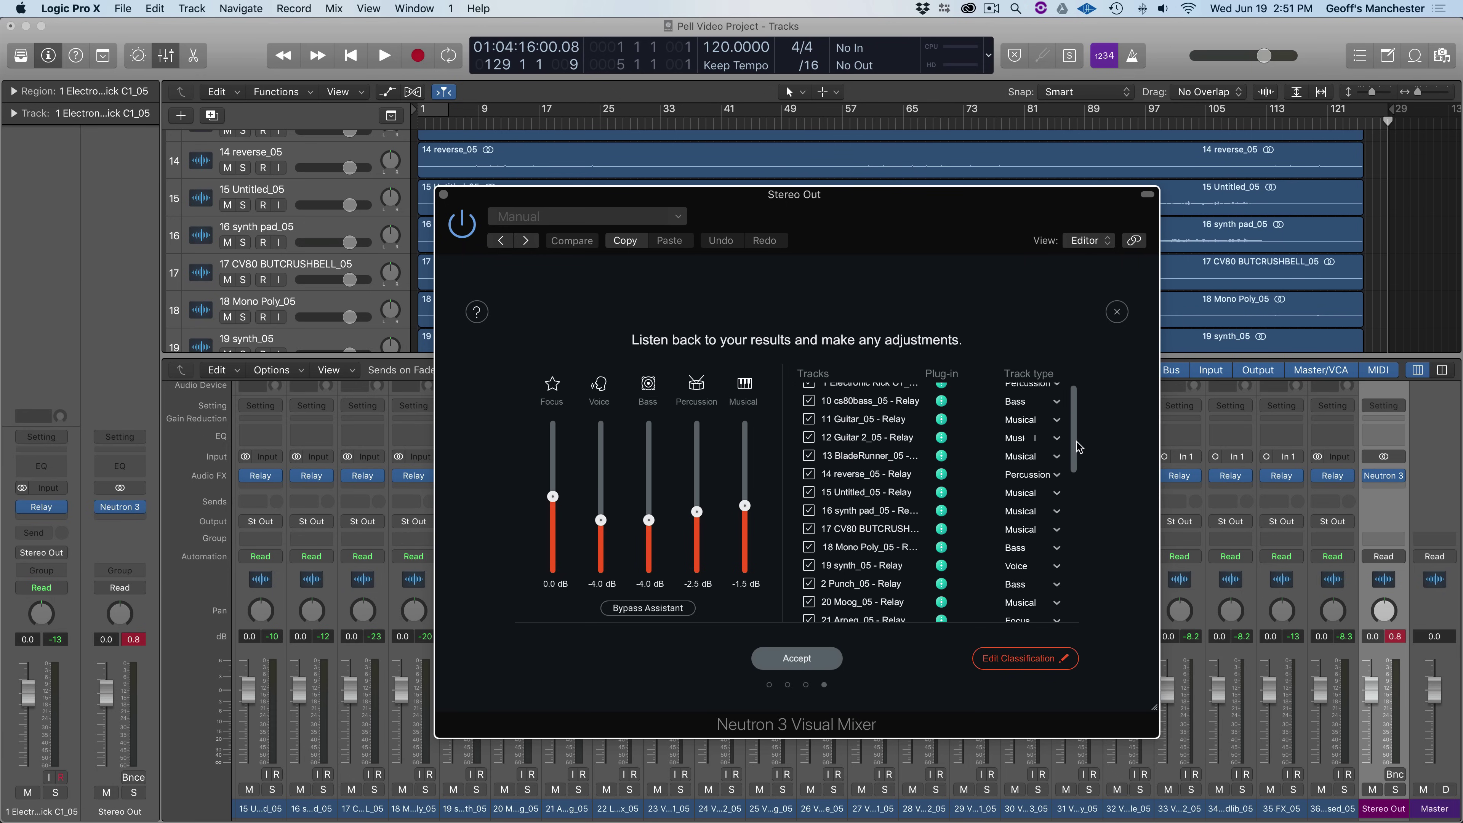
left_click_drag(1079, 450, 1072, 474)
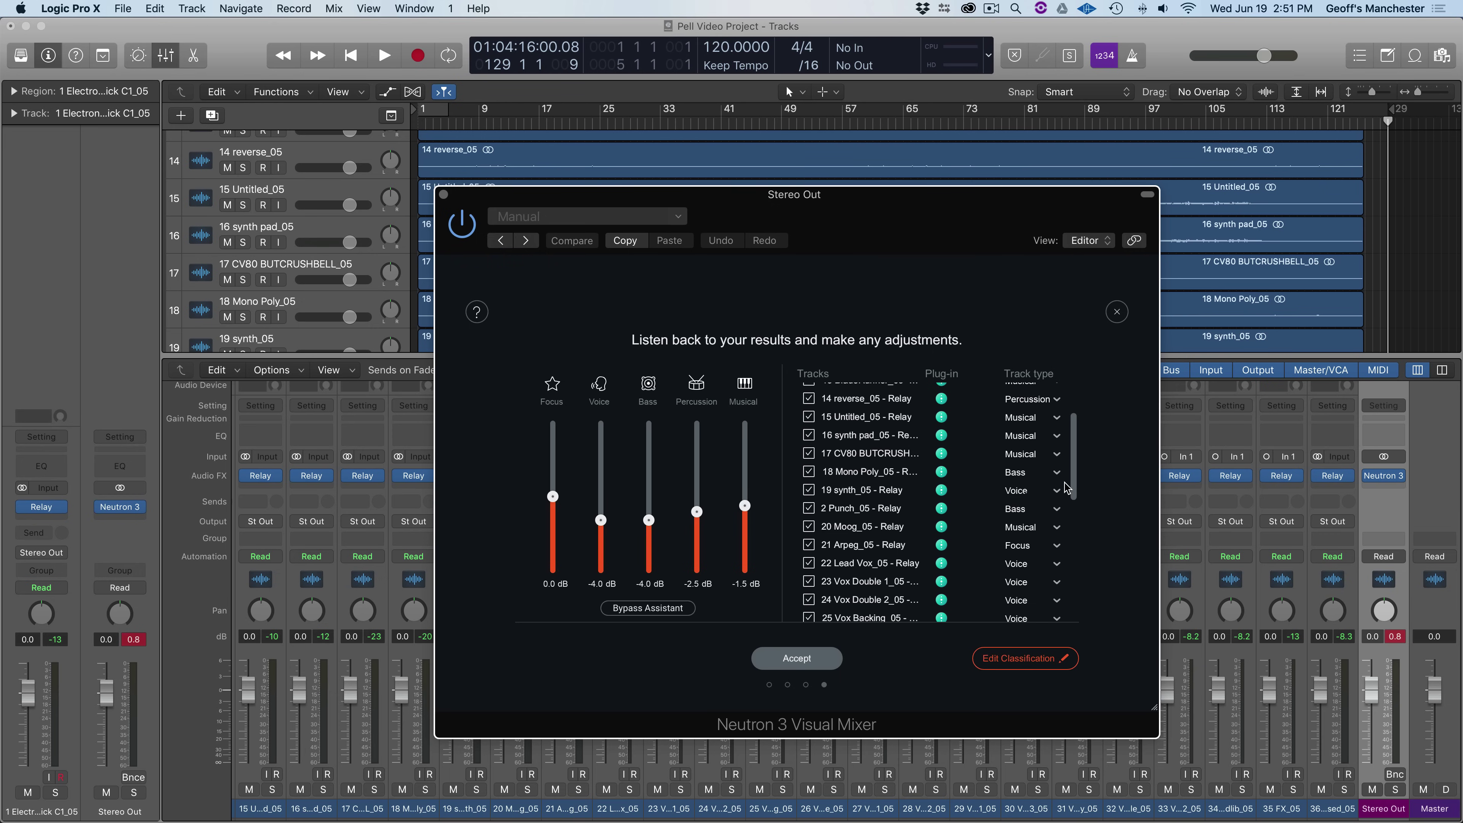
left_click_drag(1074, 479, 1071, 481)
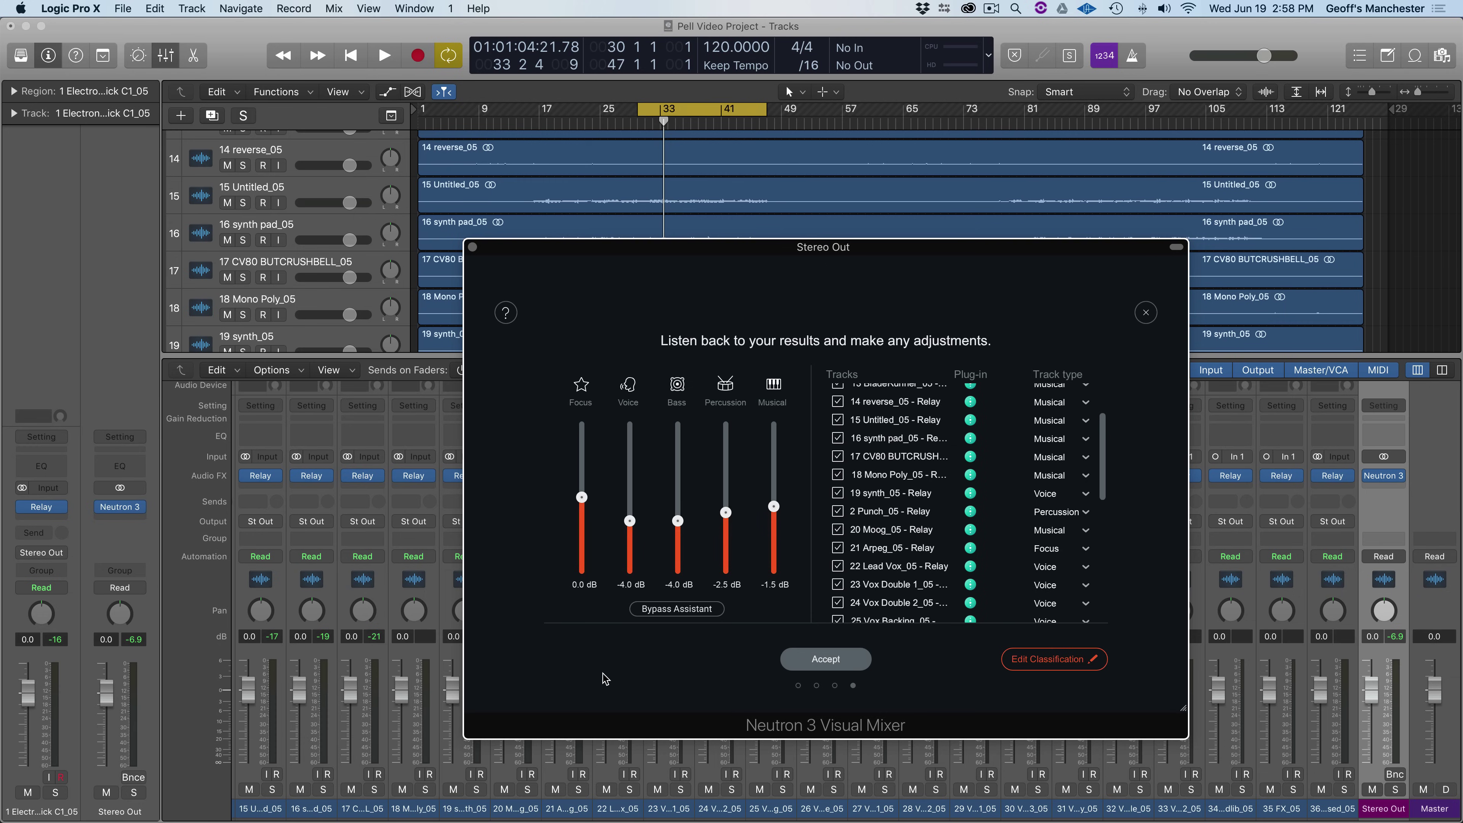
left_click(1064, 664)
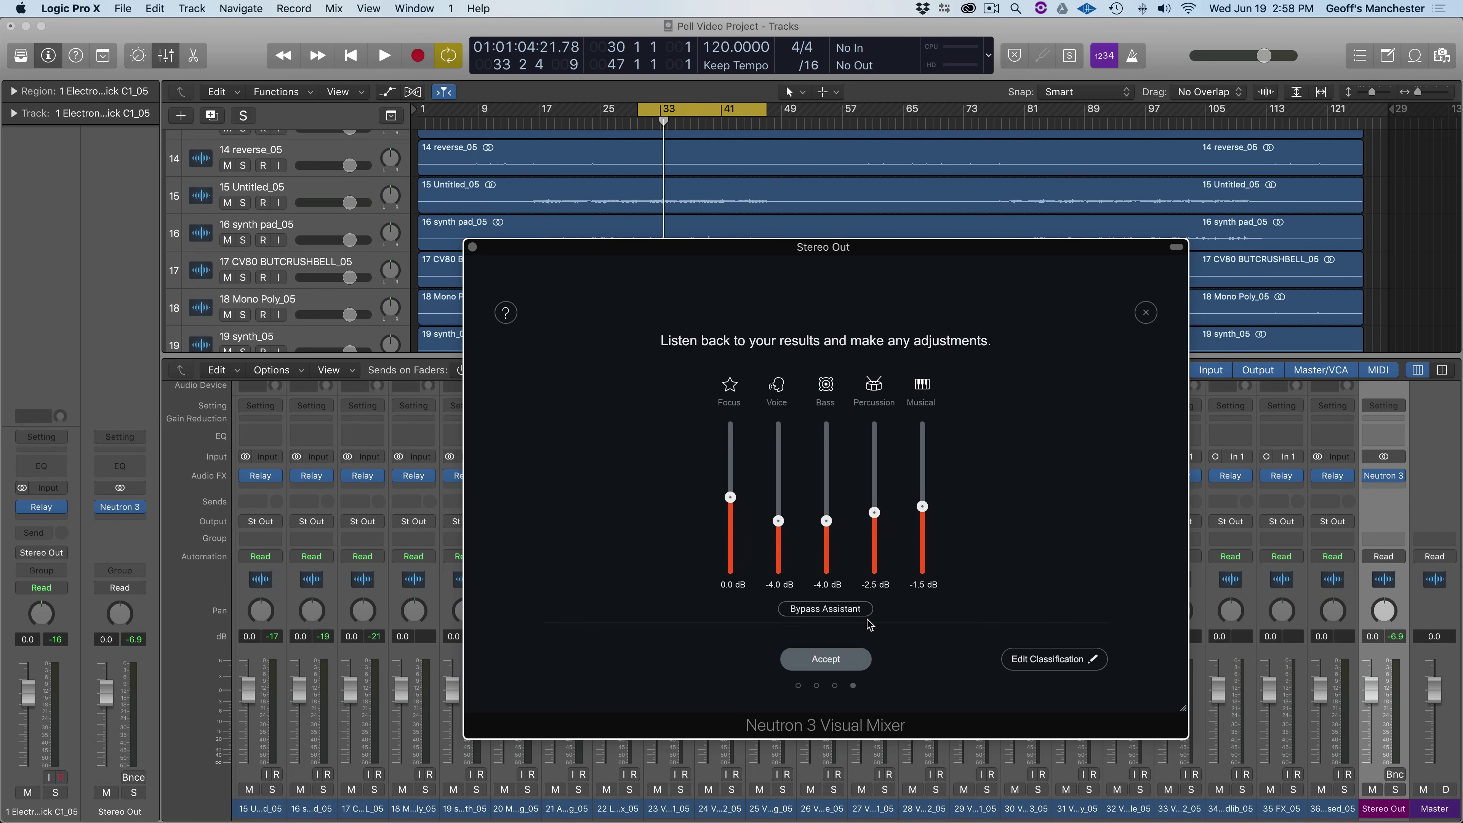
- Play the cycled section and compare the mix with Mix Assistant bypassed and active, leaving it active
left_click(821, 612)
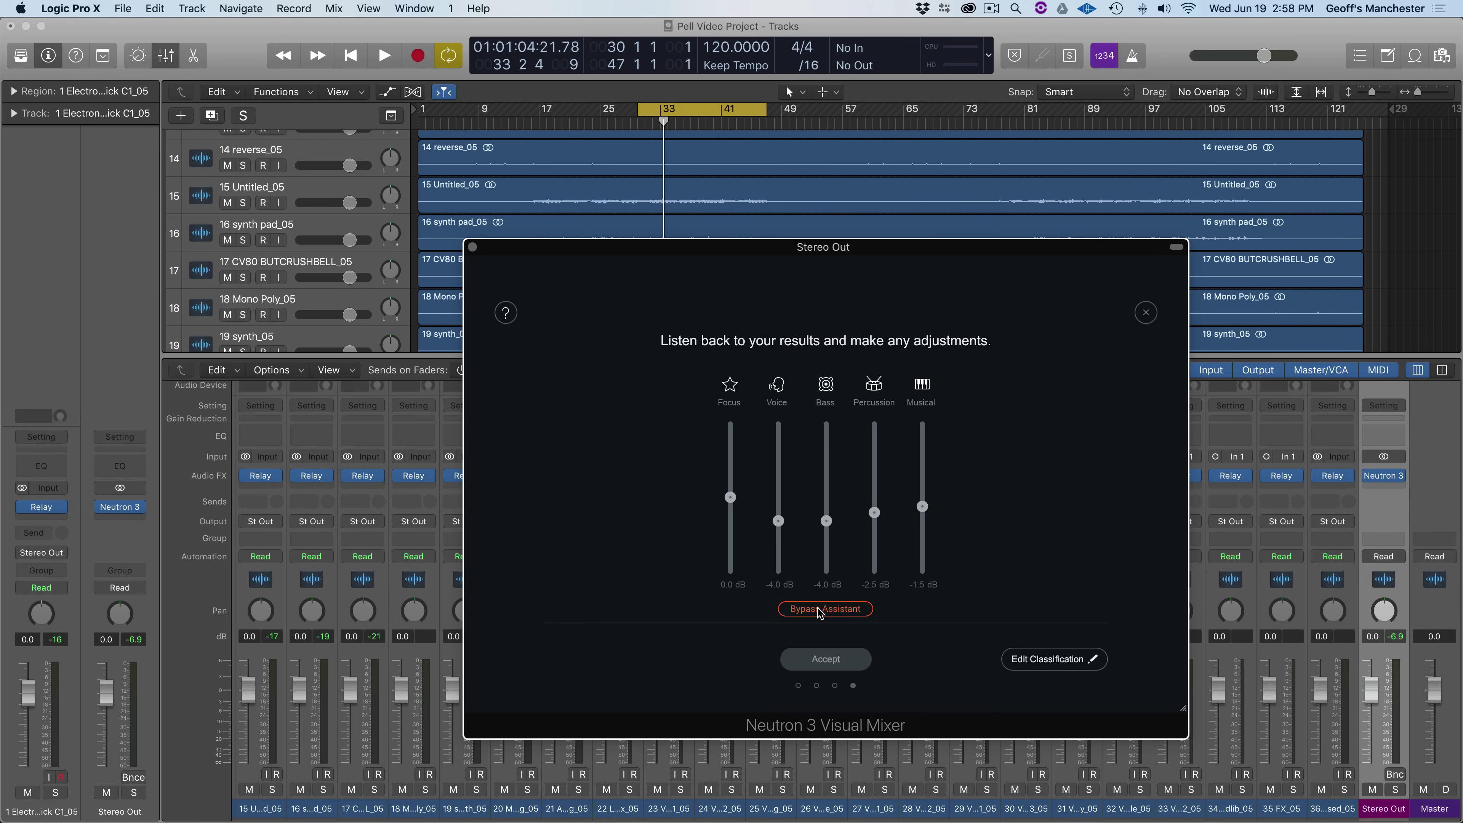
left_click(820, 612)
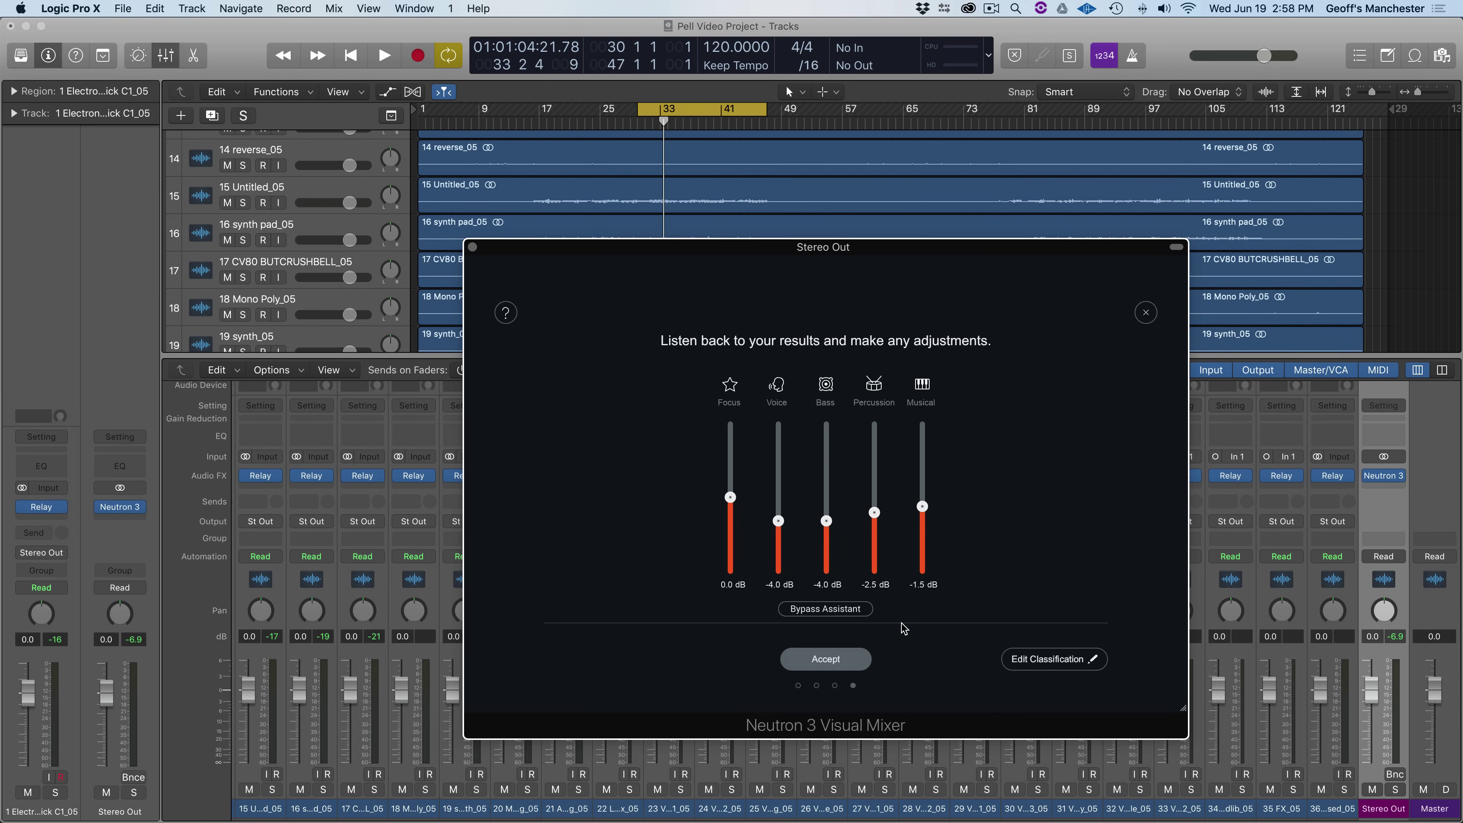
left_click(845, 614)
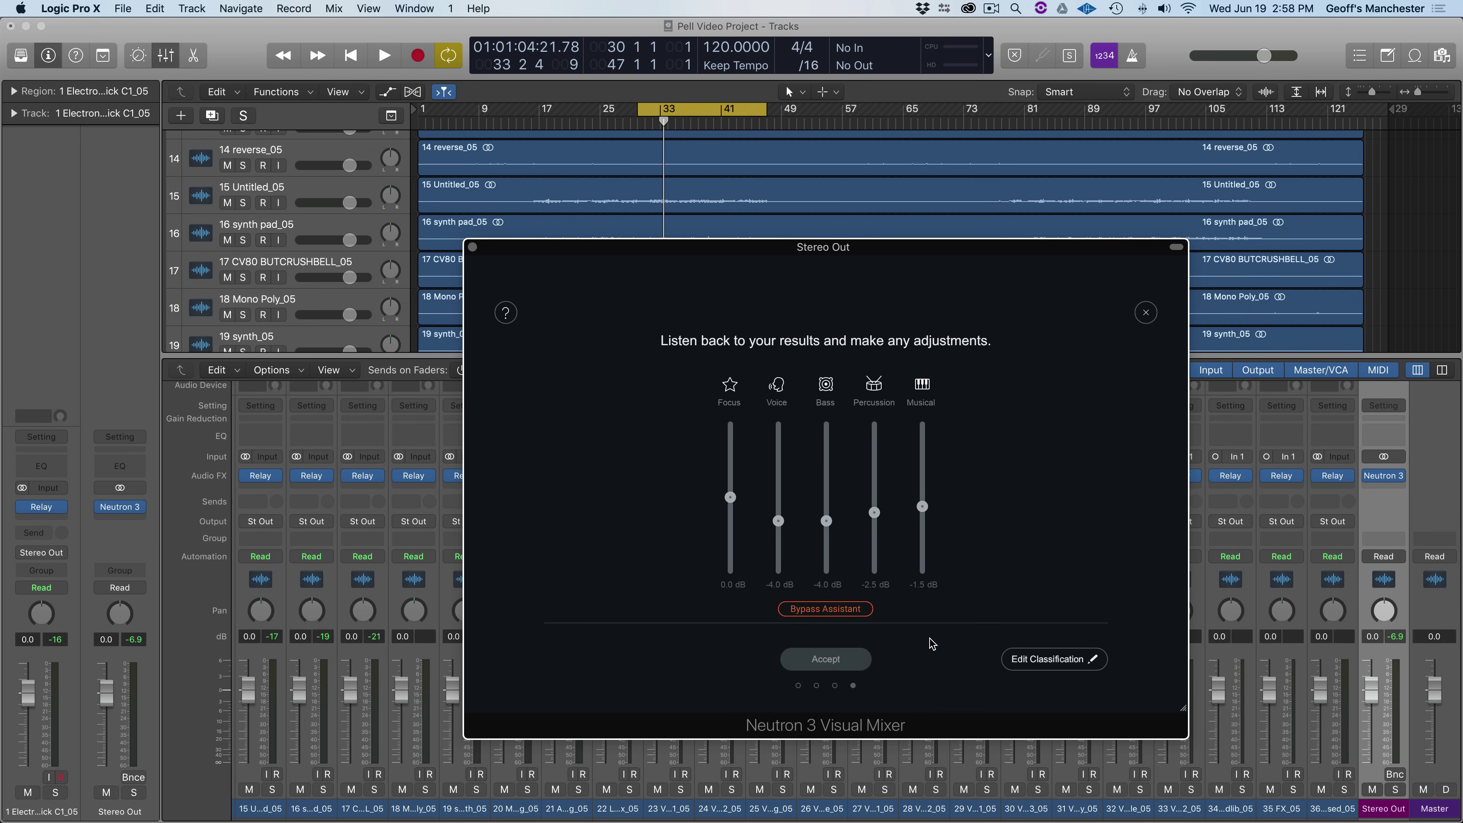
key("space")
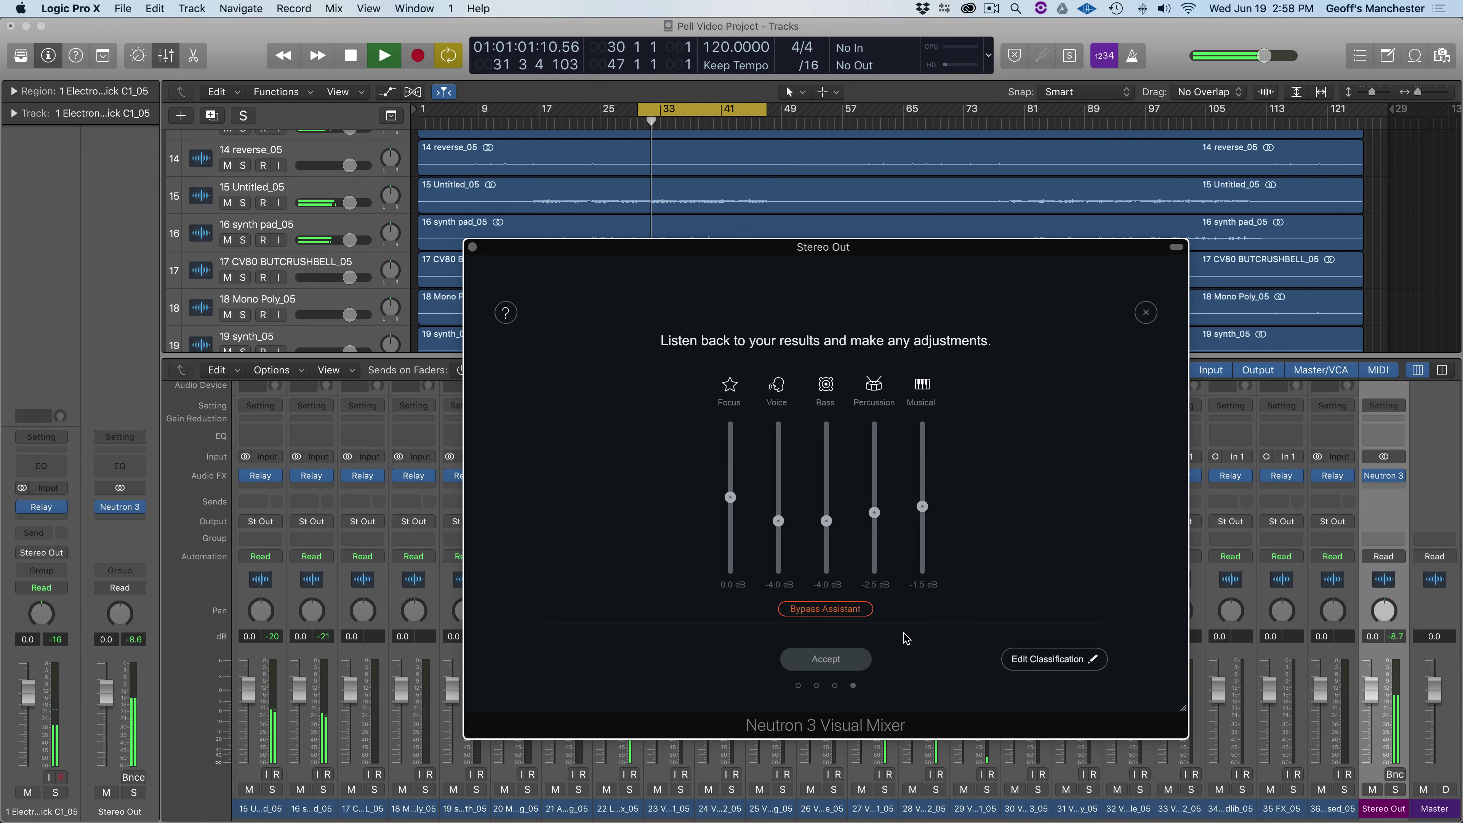
left_click(863, 615)
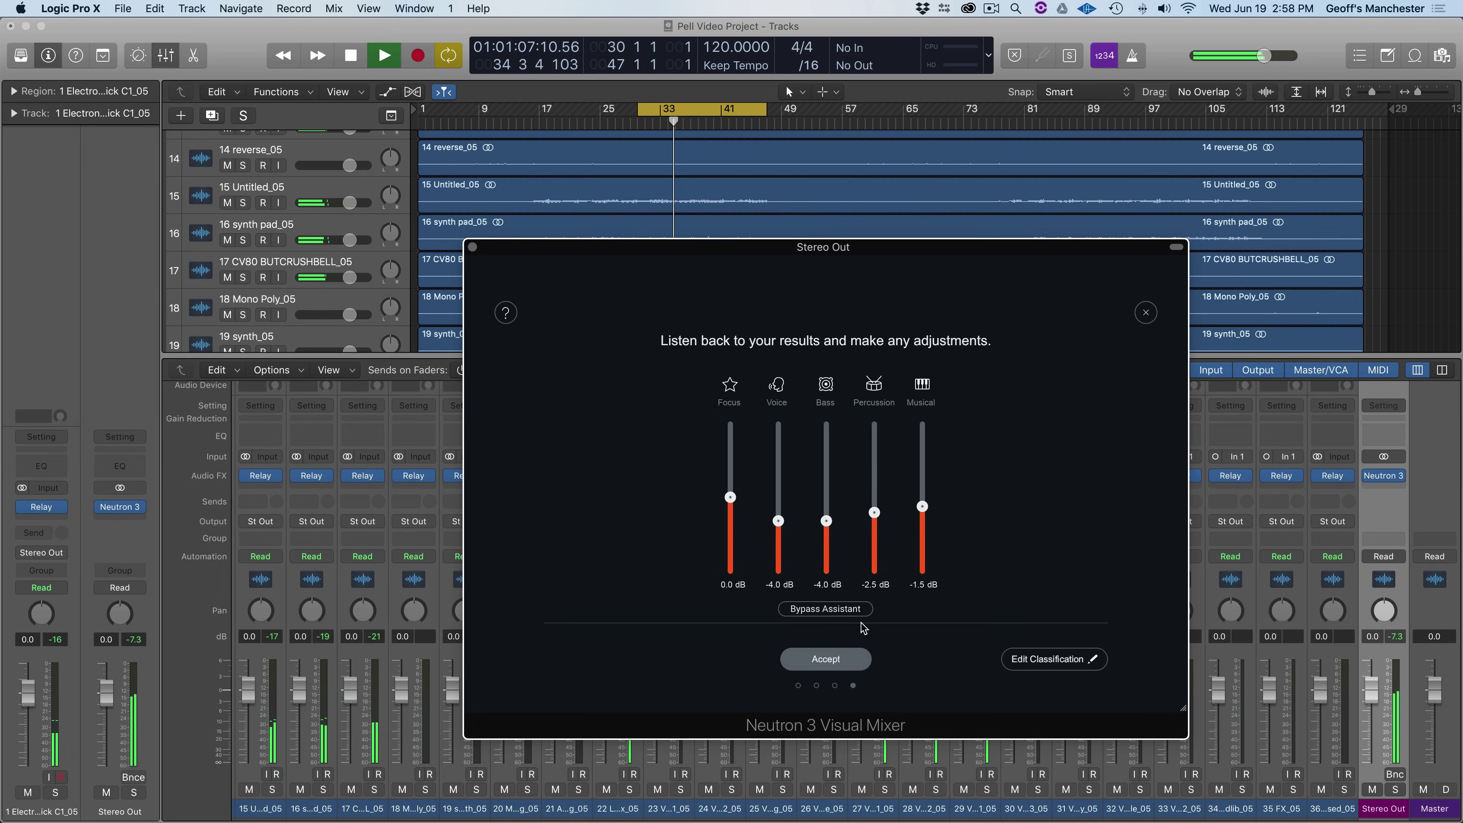
left_click(858, 614)
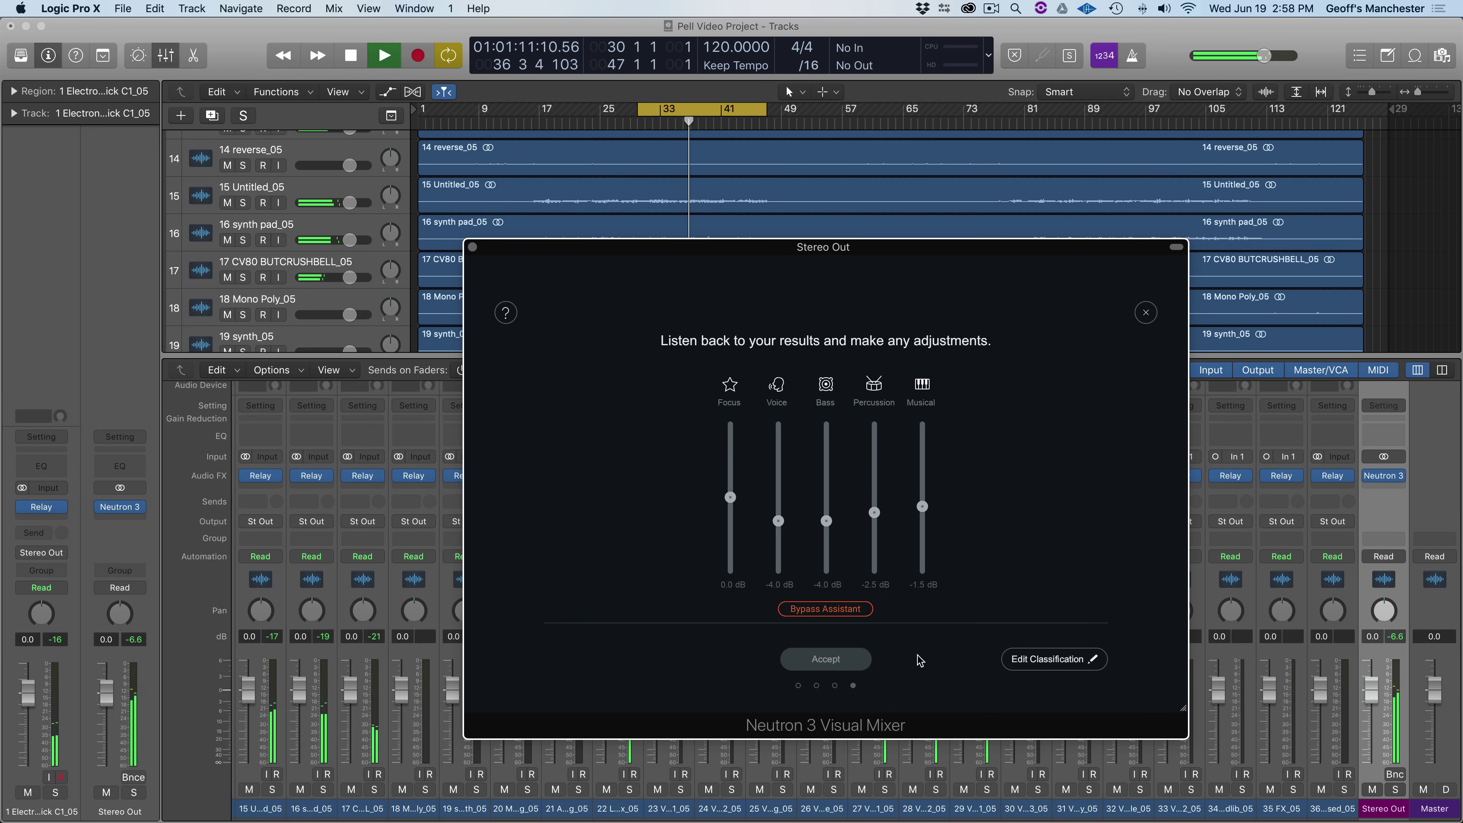
left_click(858, 612)
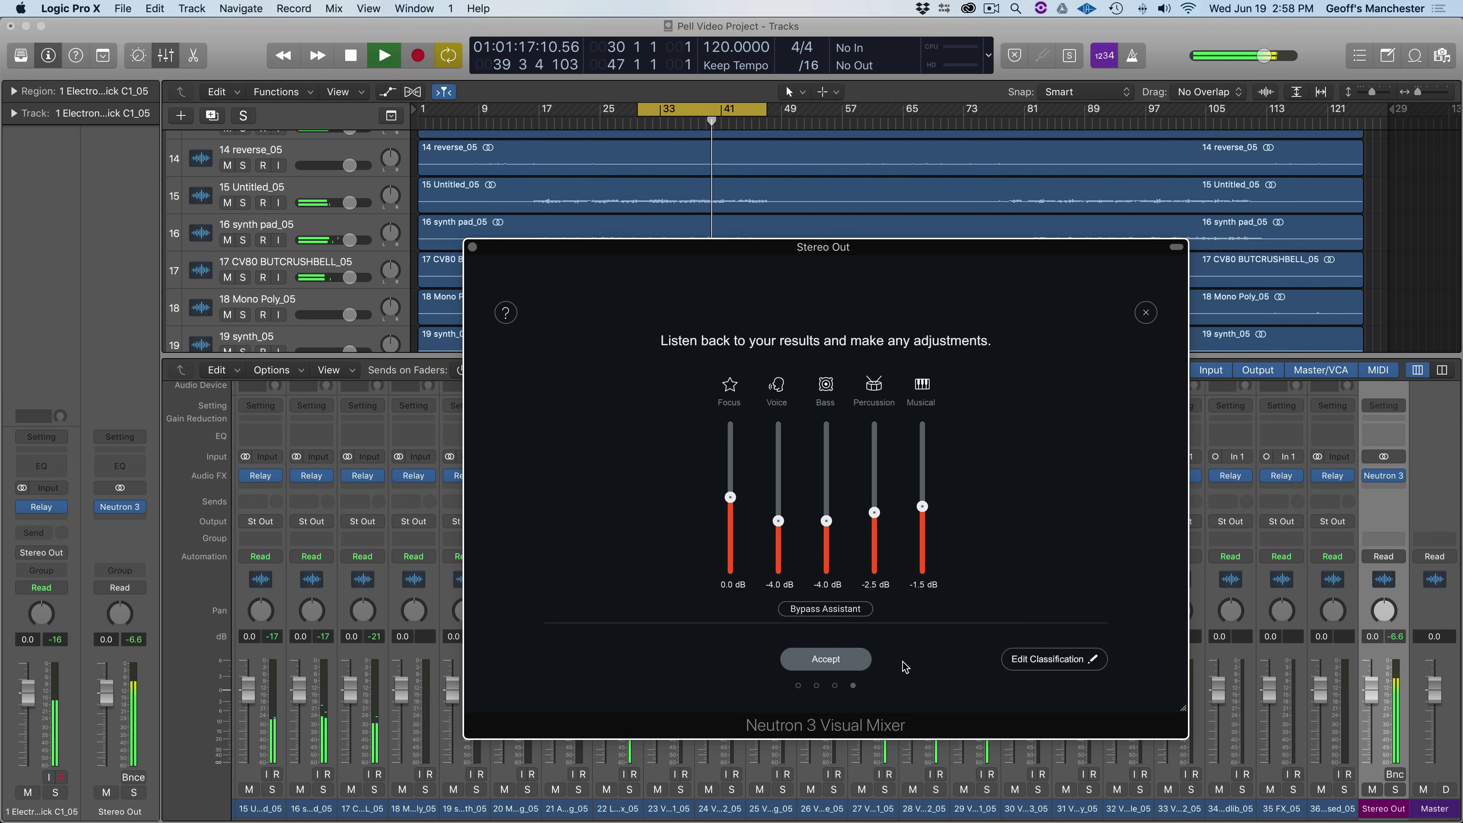
left_click(859, 611)
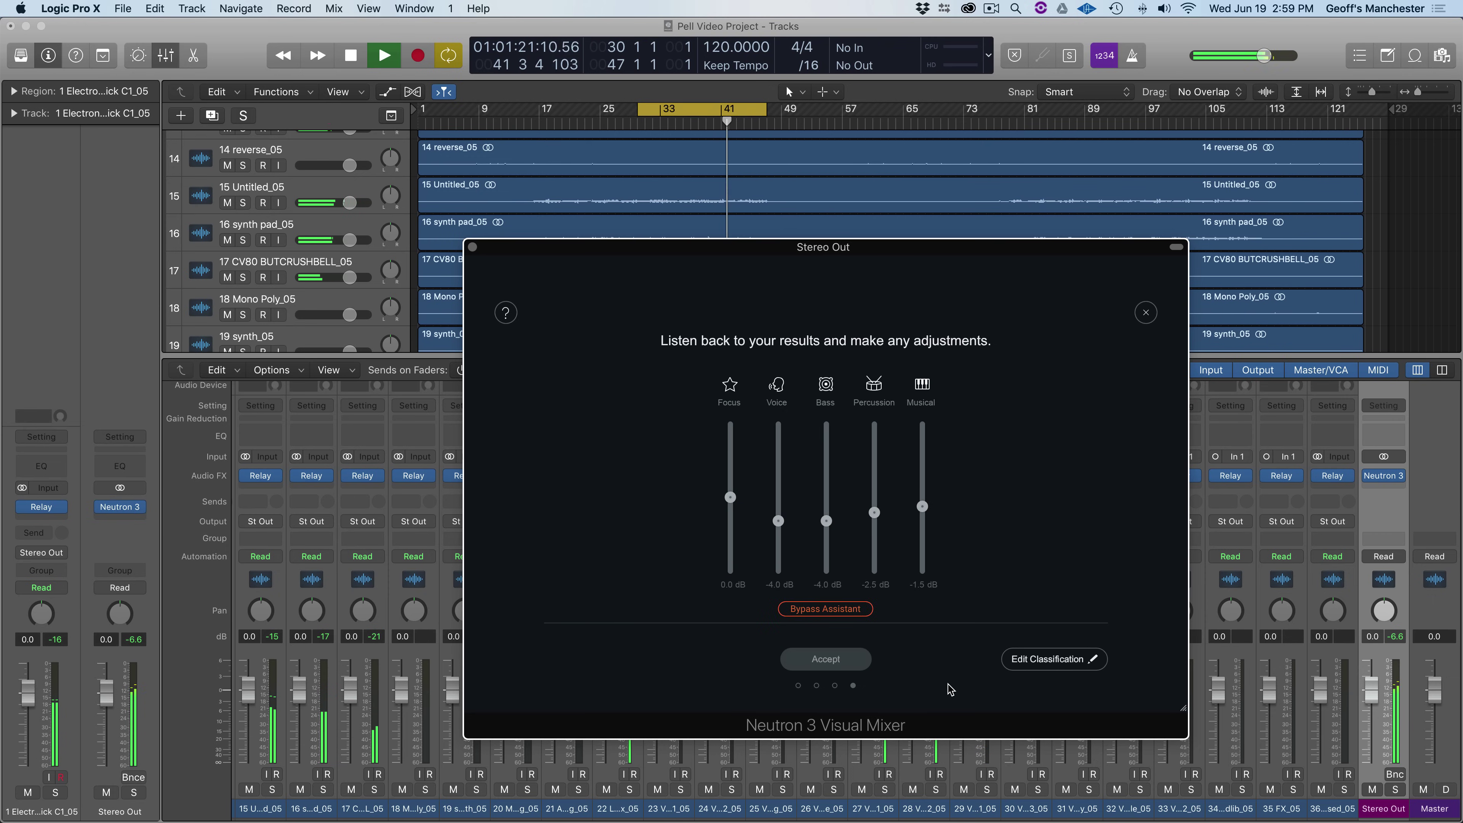
left_click(850, 614)
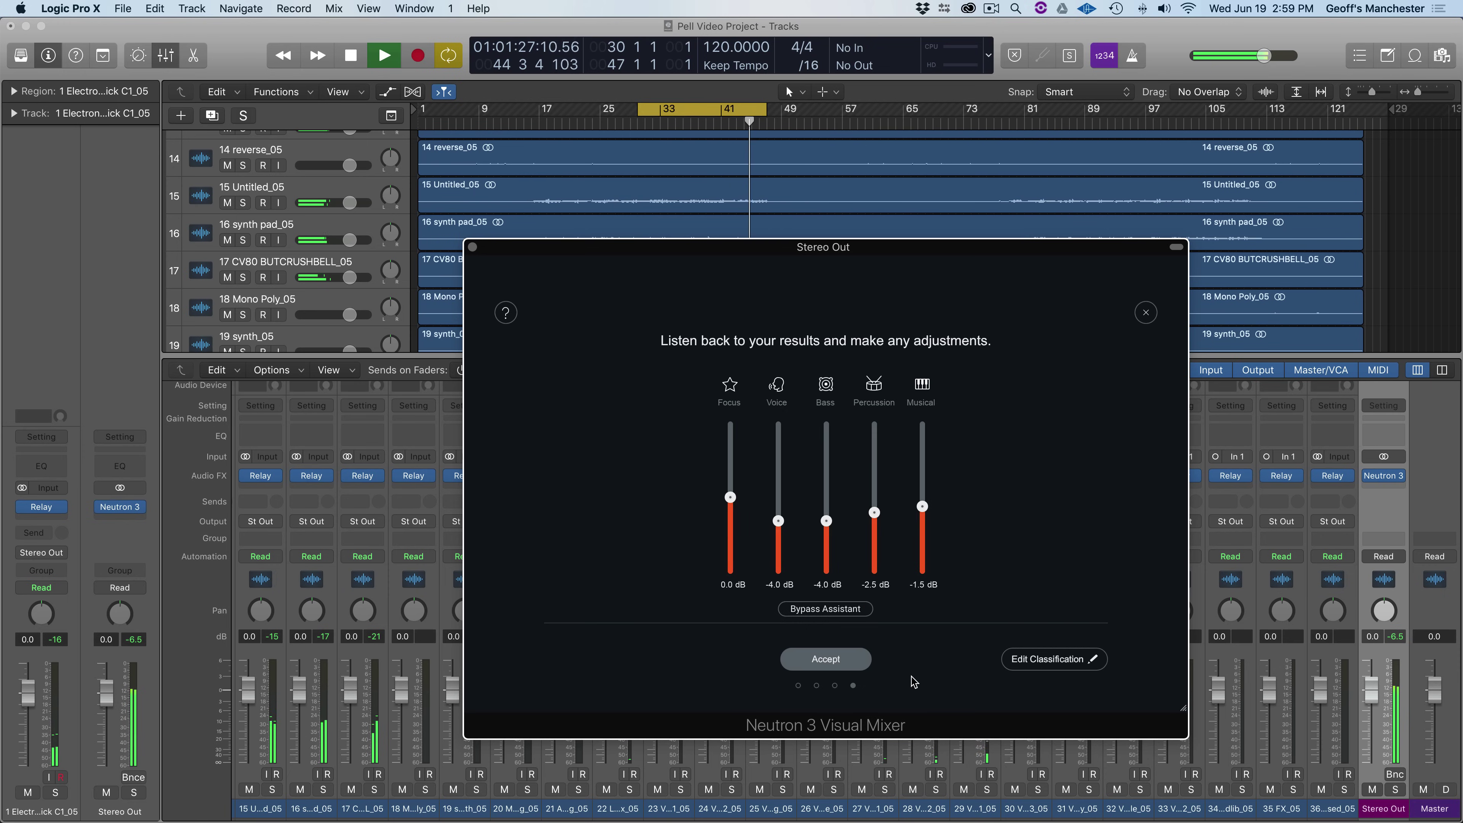
left_click(848, 610)
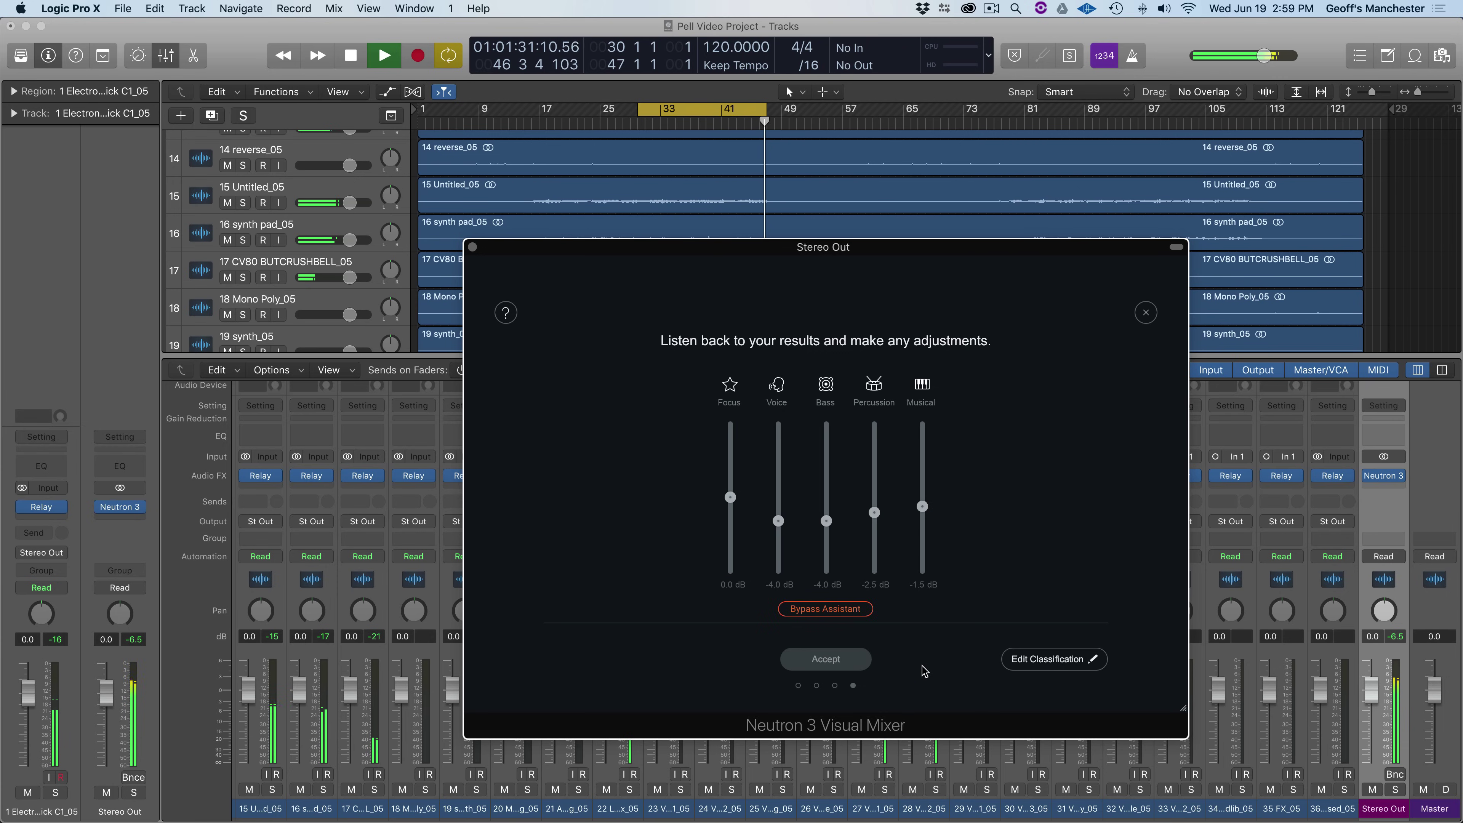
key("space")
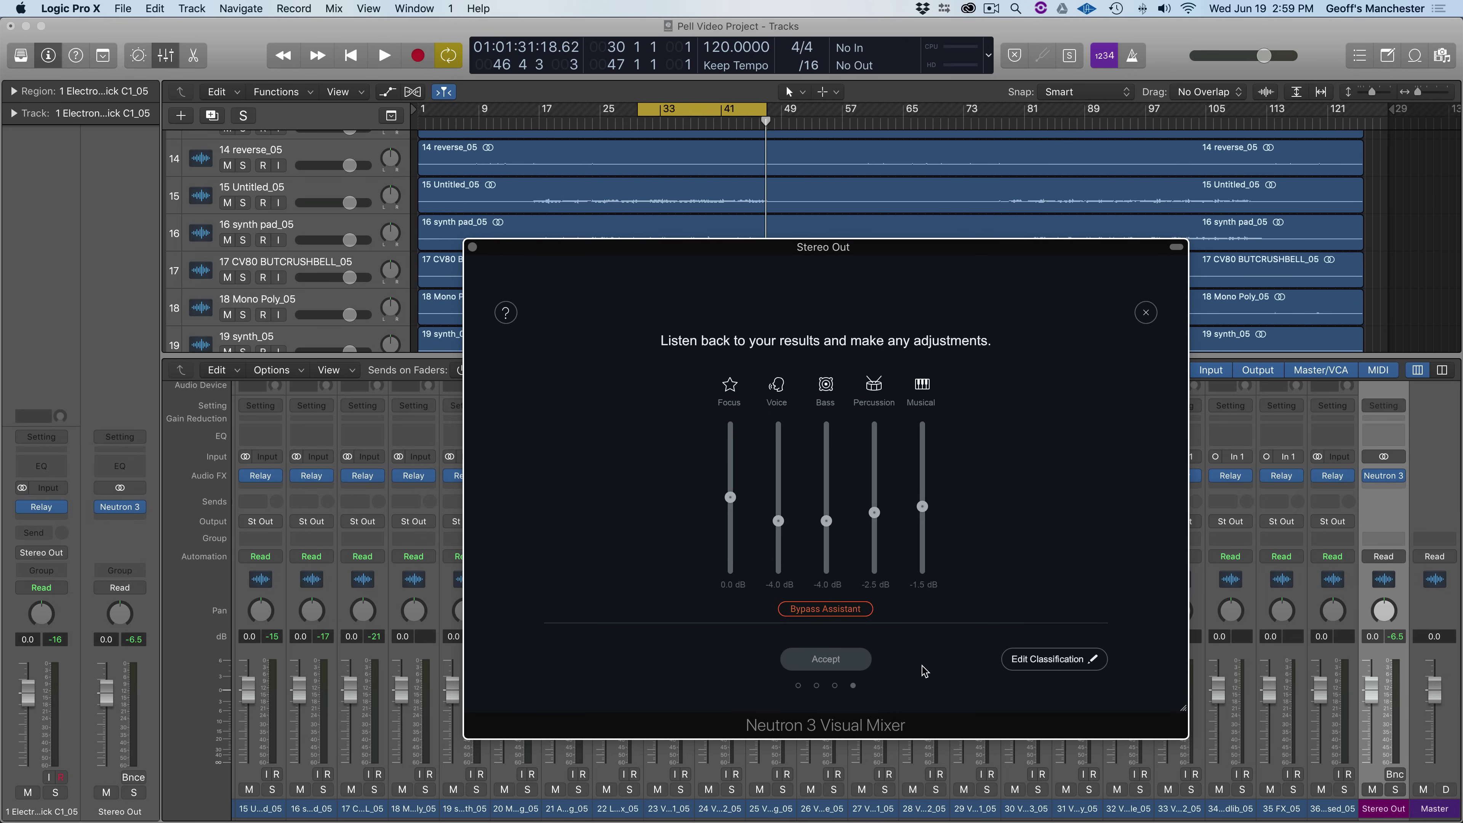
left_click(836, 609)
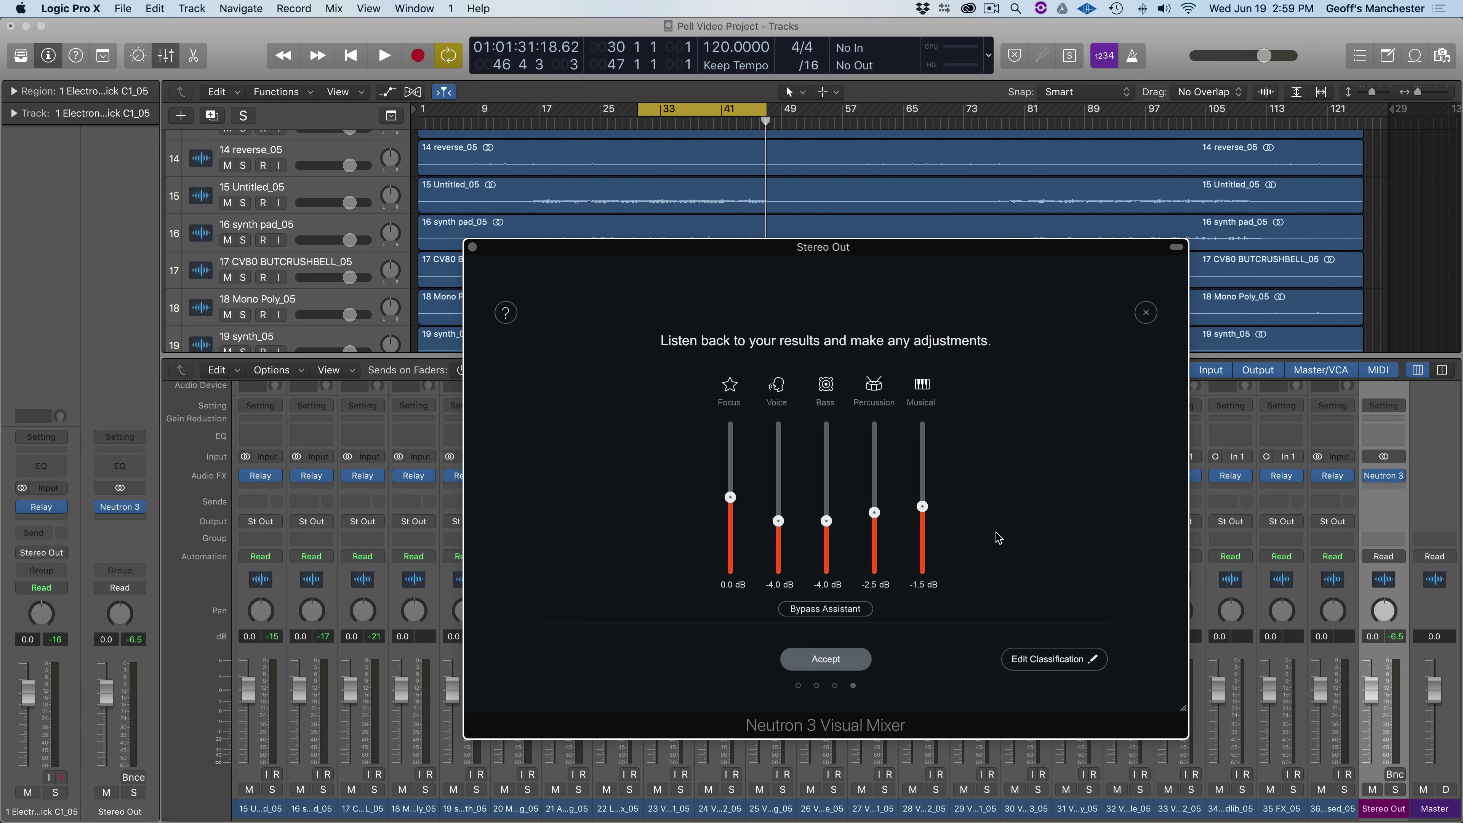
- While the cycled section plays, raise the Musical group to 1.9 dB, Bass to 0.7 dB and Percussion to -1.2 dB
key("space")
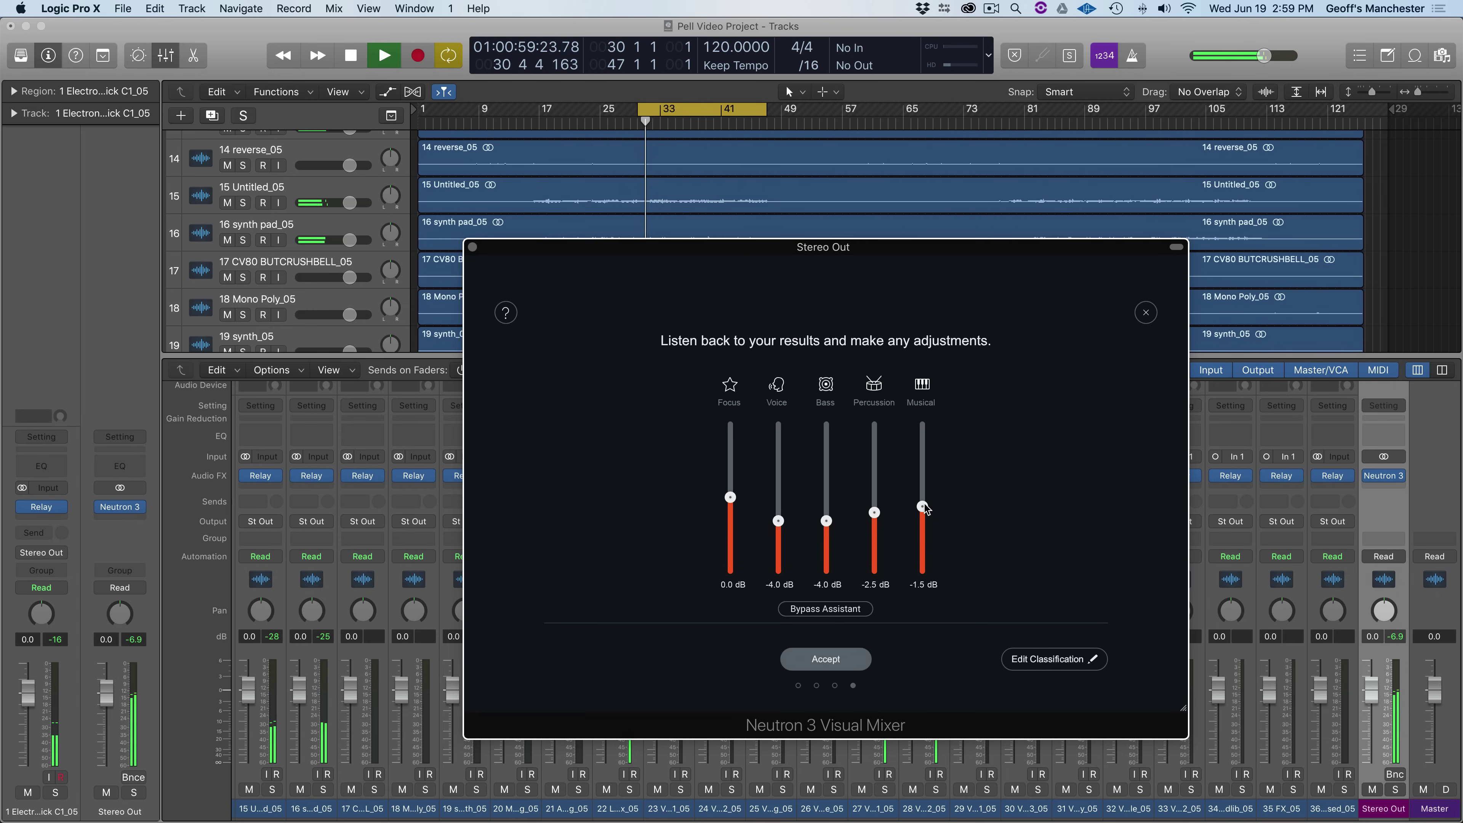
left_click_drag(923, 507, 923, 489)
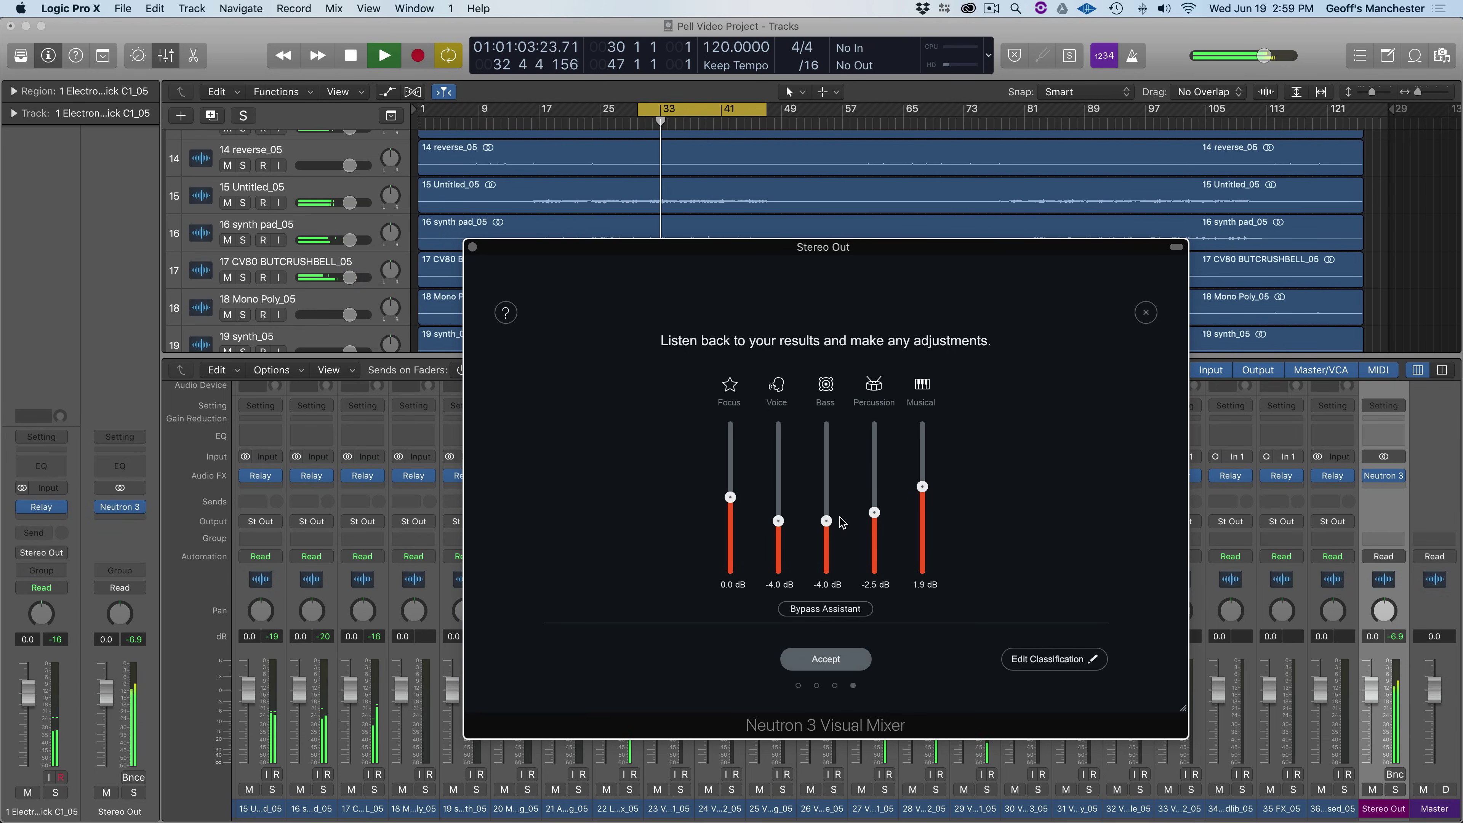
left_click_drag(830, 522, 874, 515)
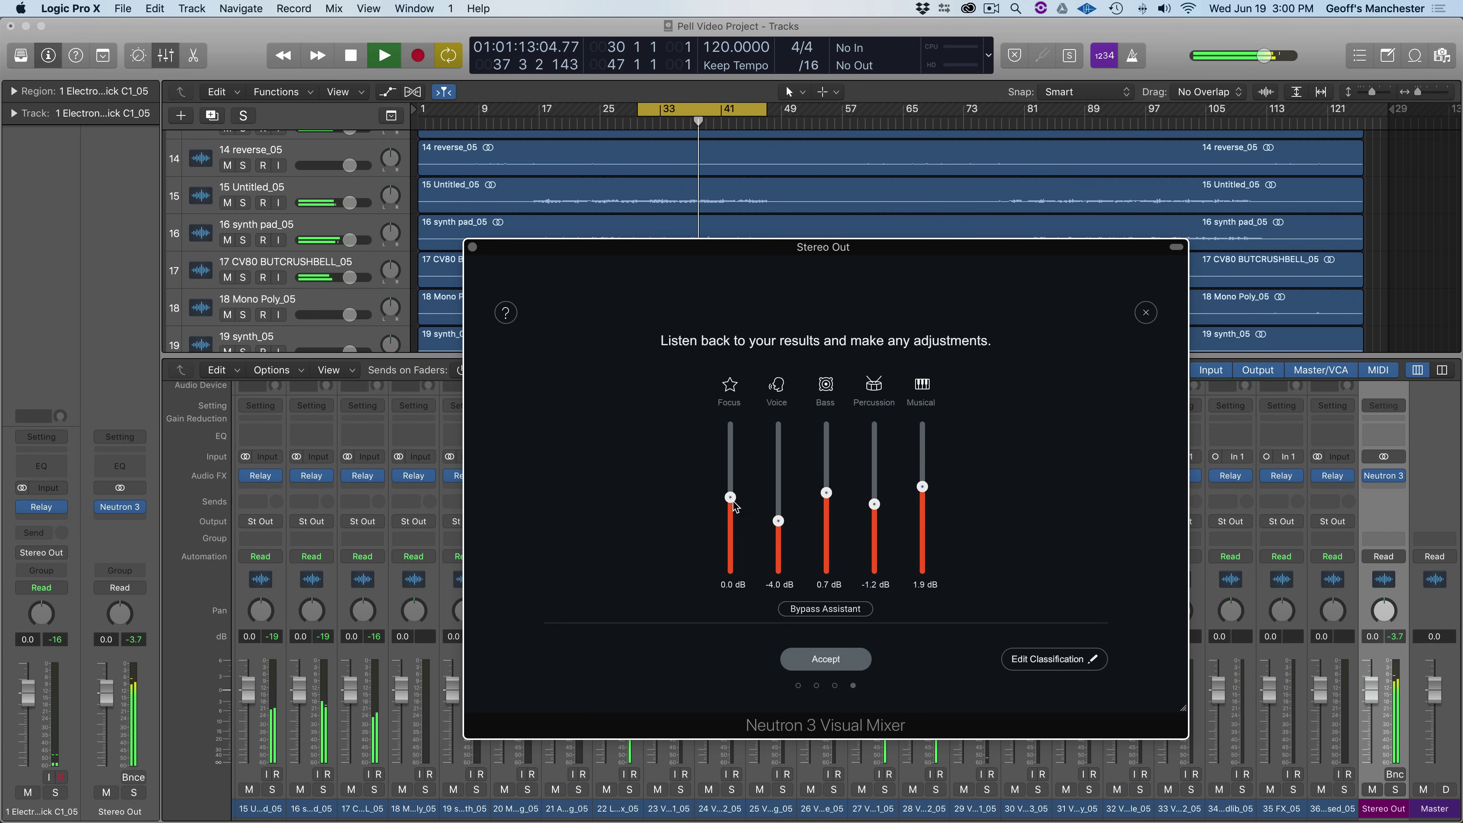
- Raise the Focus group to 2.0 dB and Voice to -1.9 dB in Mix Assistant during playback, and stop playback
left_click_drag(732, 506, 777, 510)
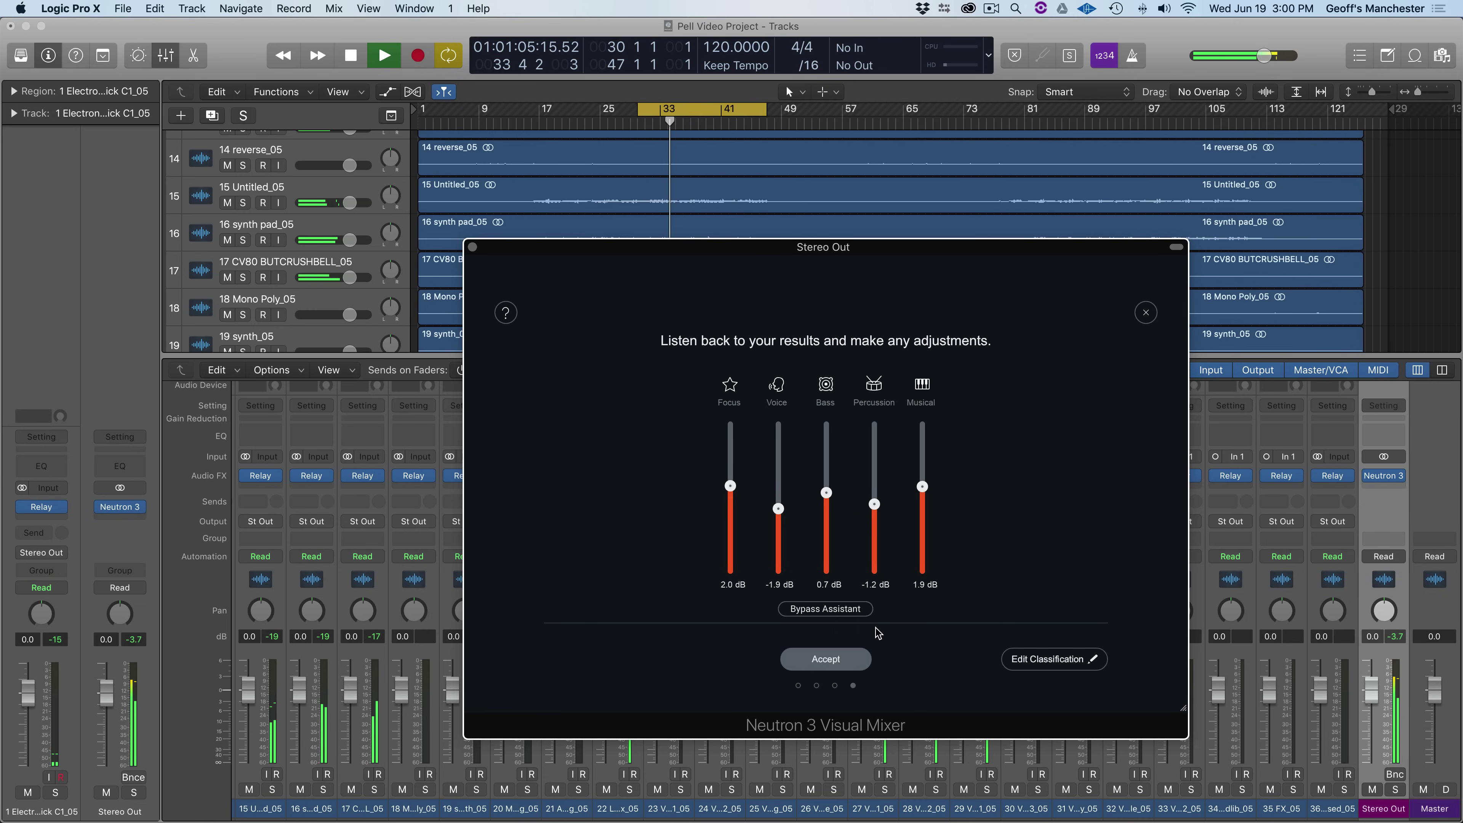
key("space")
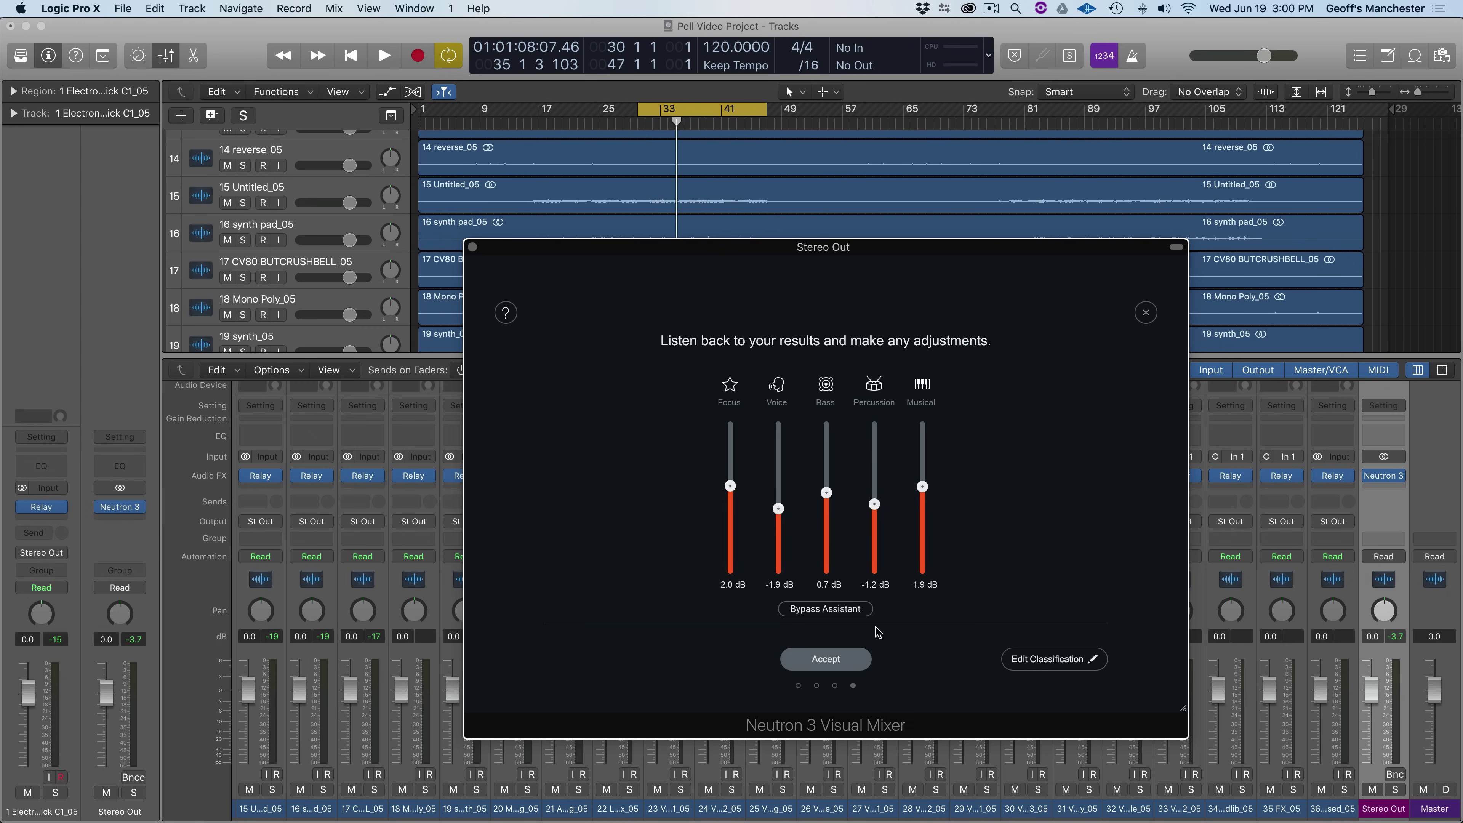
- Play the cycled section again, alternating between Mix Assistant bypassed and active, and stop playback with the assistant active
left_click(850, 612)
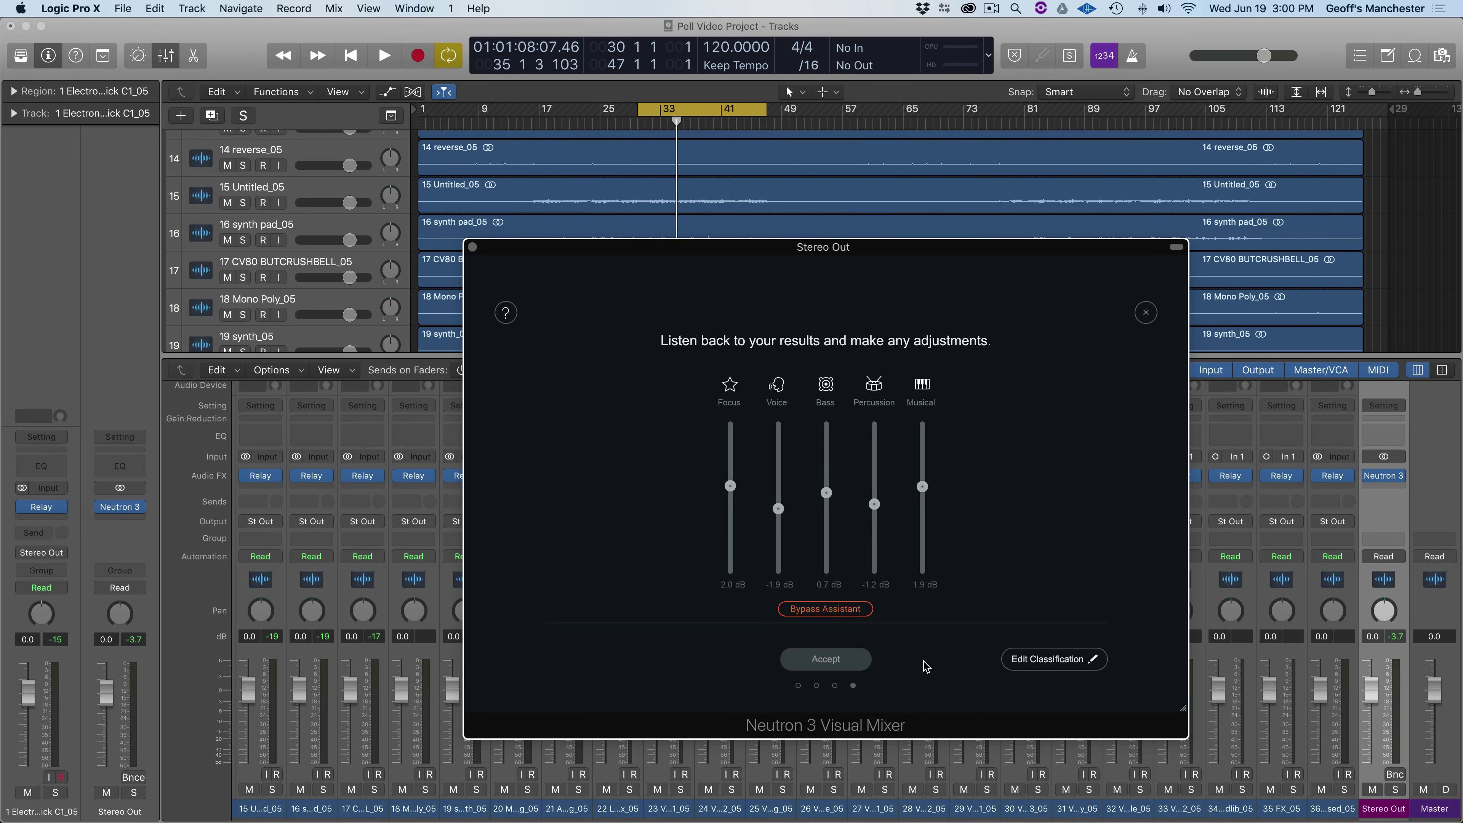
key("space")
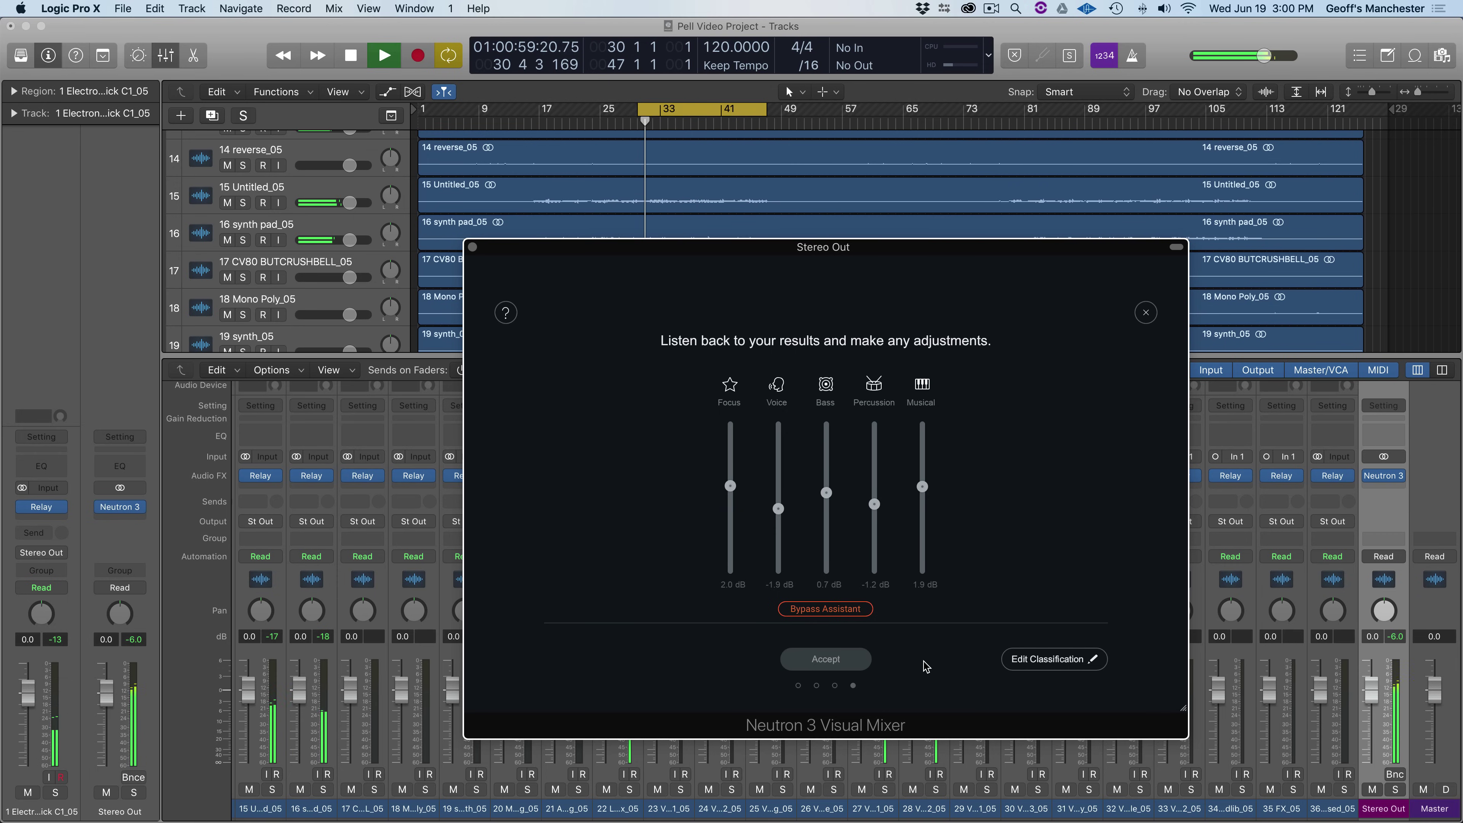
left_click(858, 612)
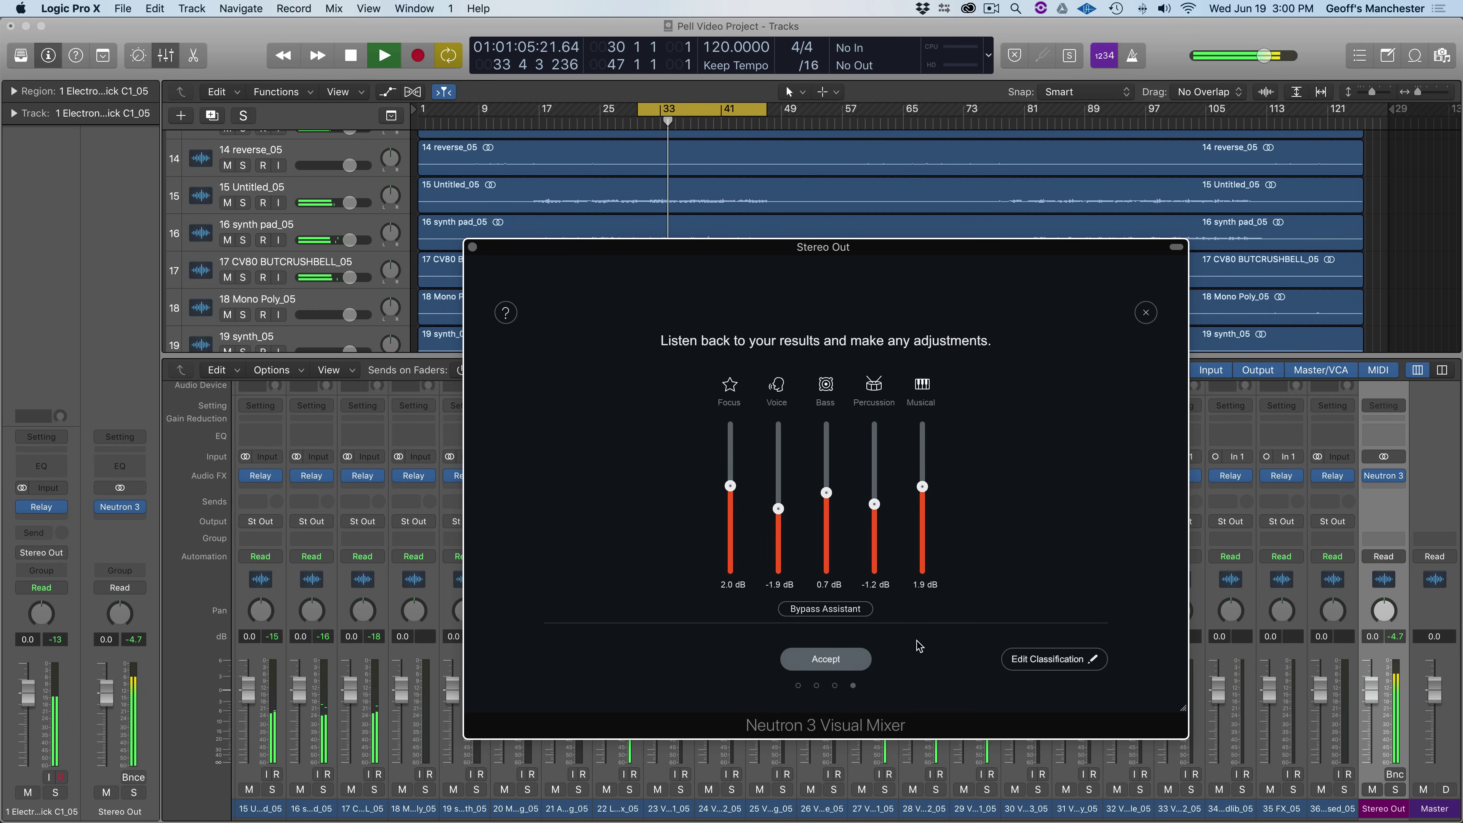
left_click(858, 613)
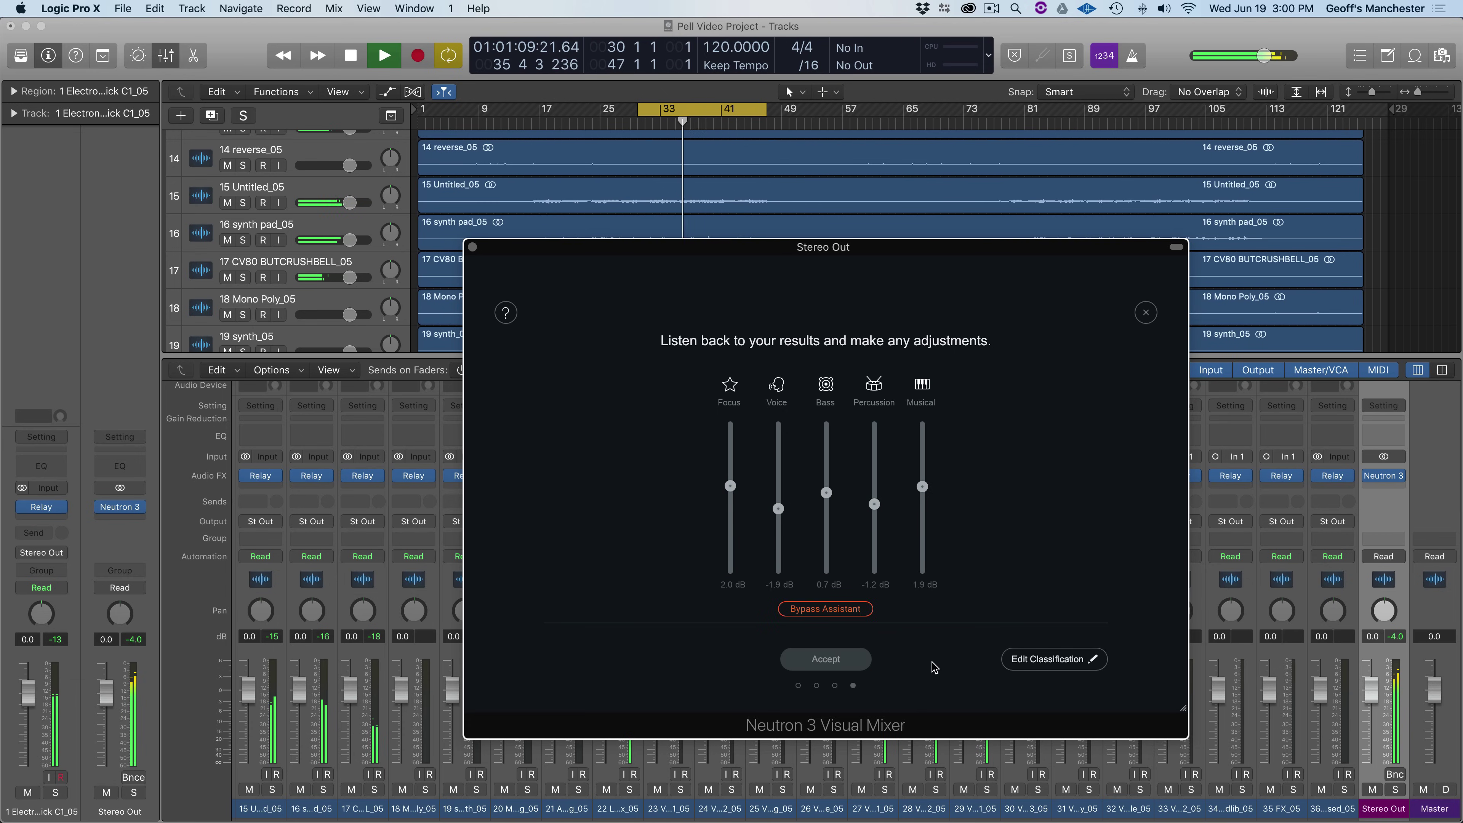
left_click(860, 612)
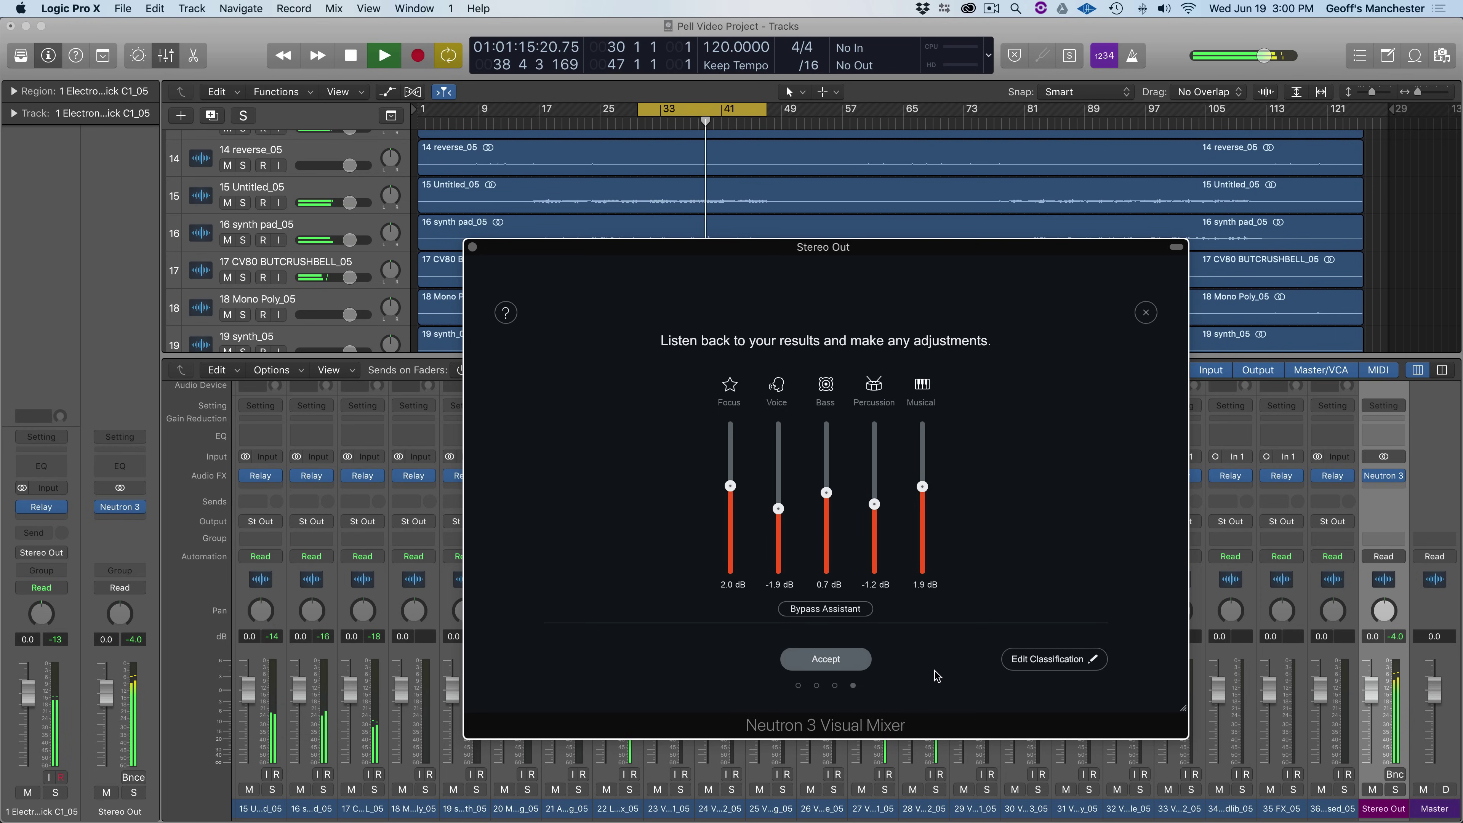
left_click(861, 612)
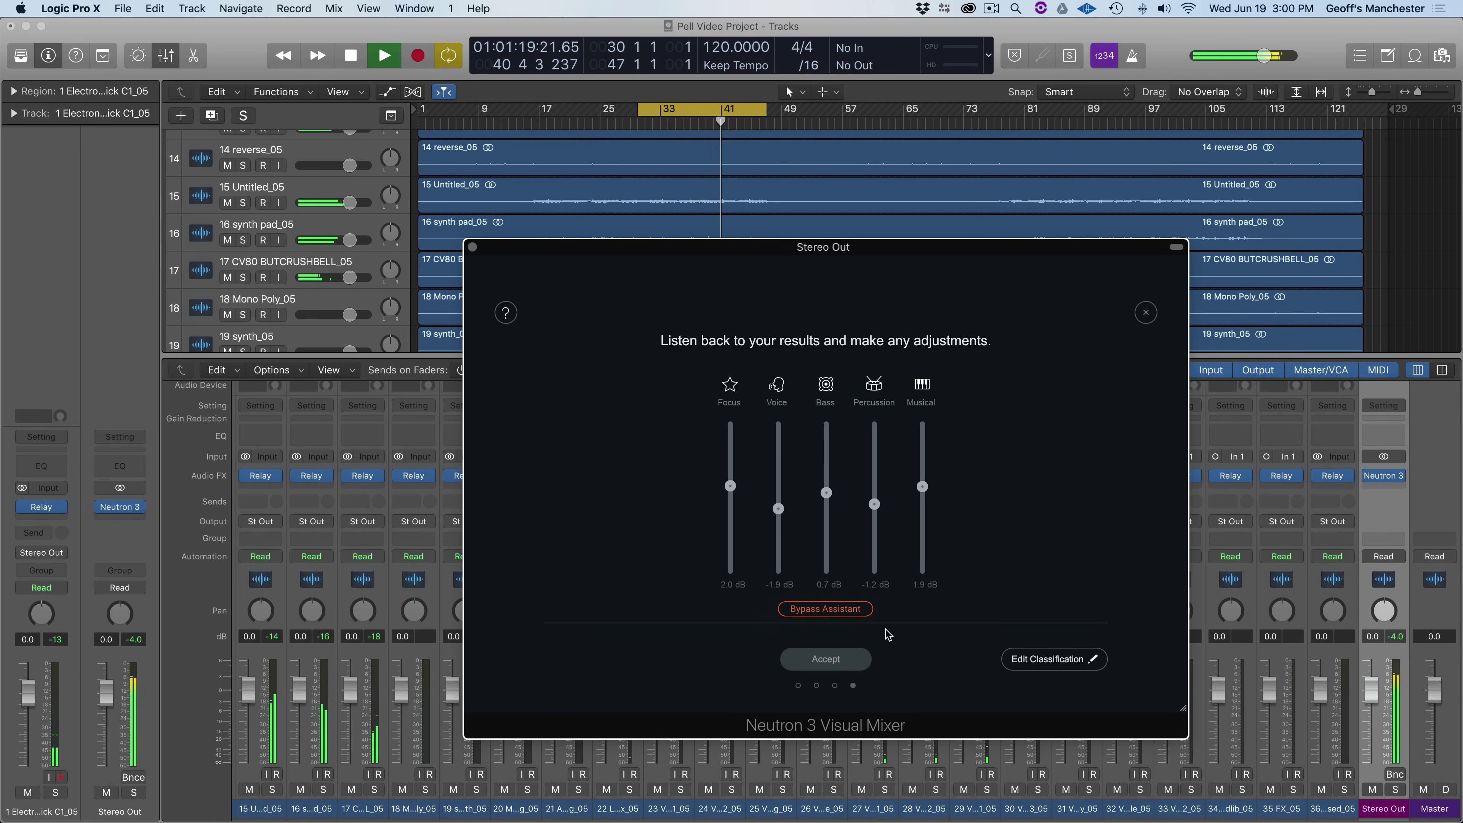
left_click(856, 609)
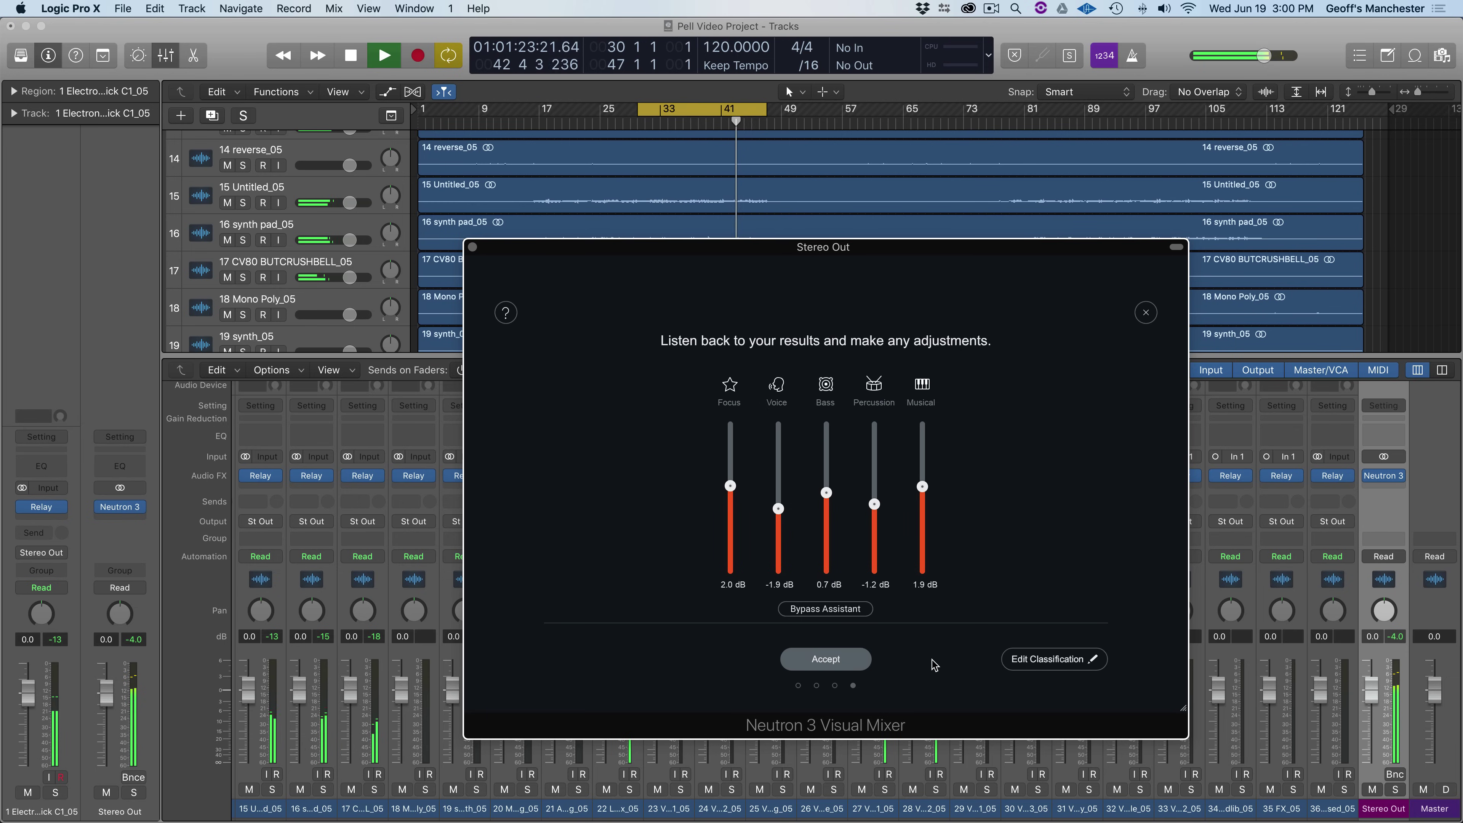
key("space")
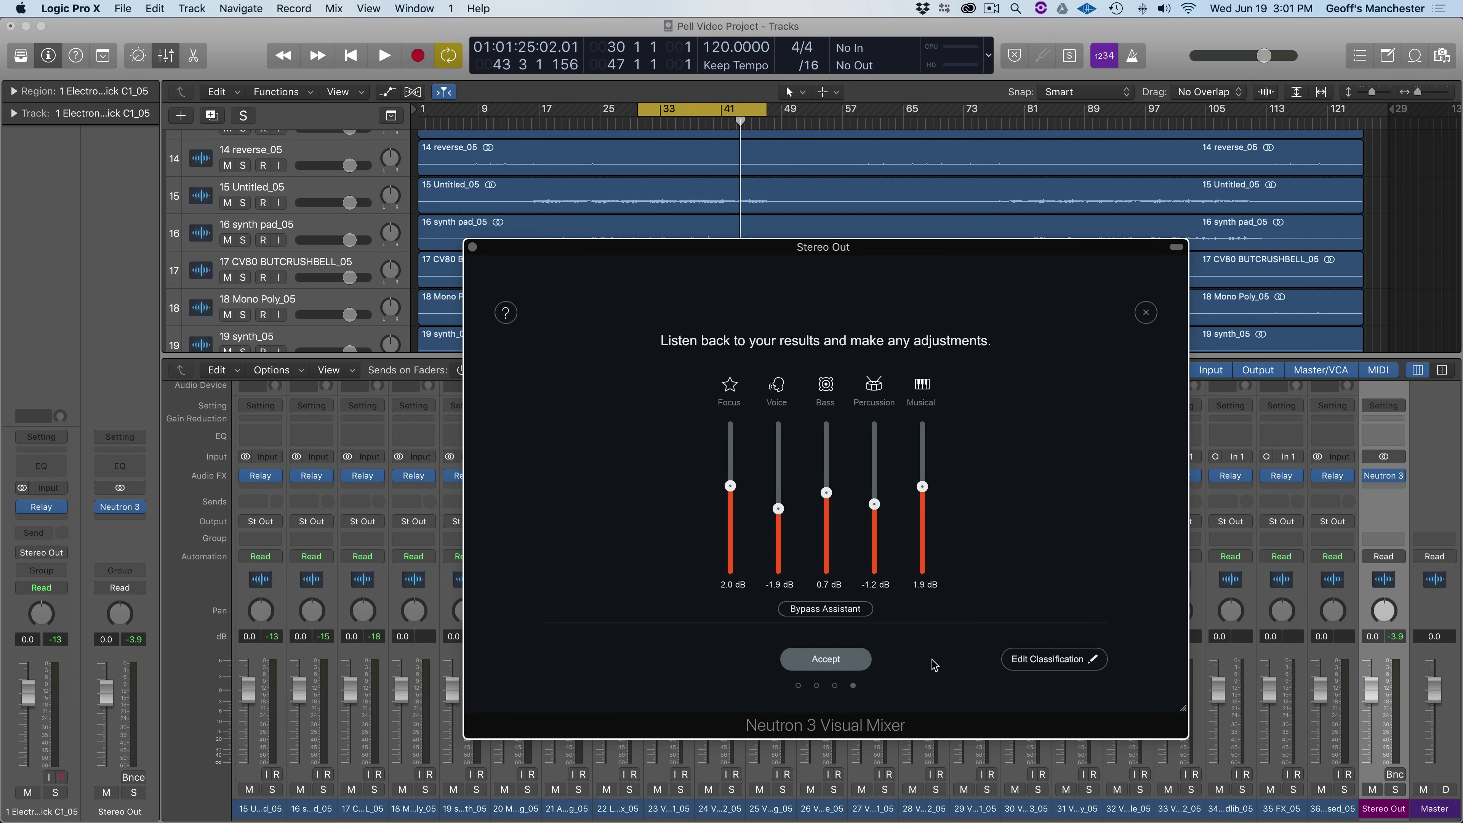
- Accept the Mix Assistant levels, and move and enlarge the Visual Mixer window
left_click(826, 658)
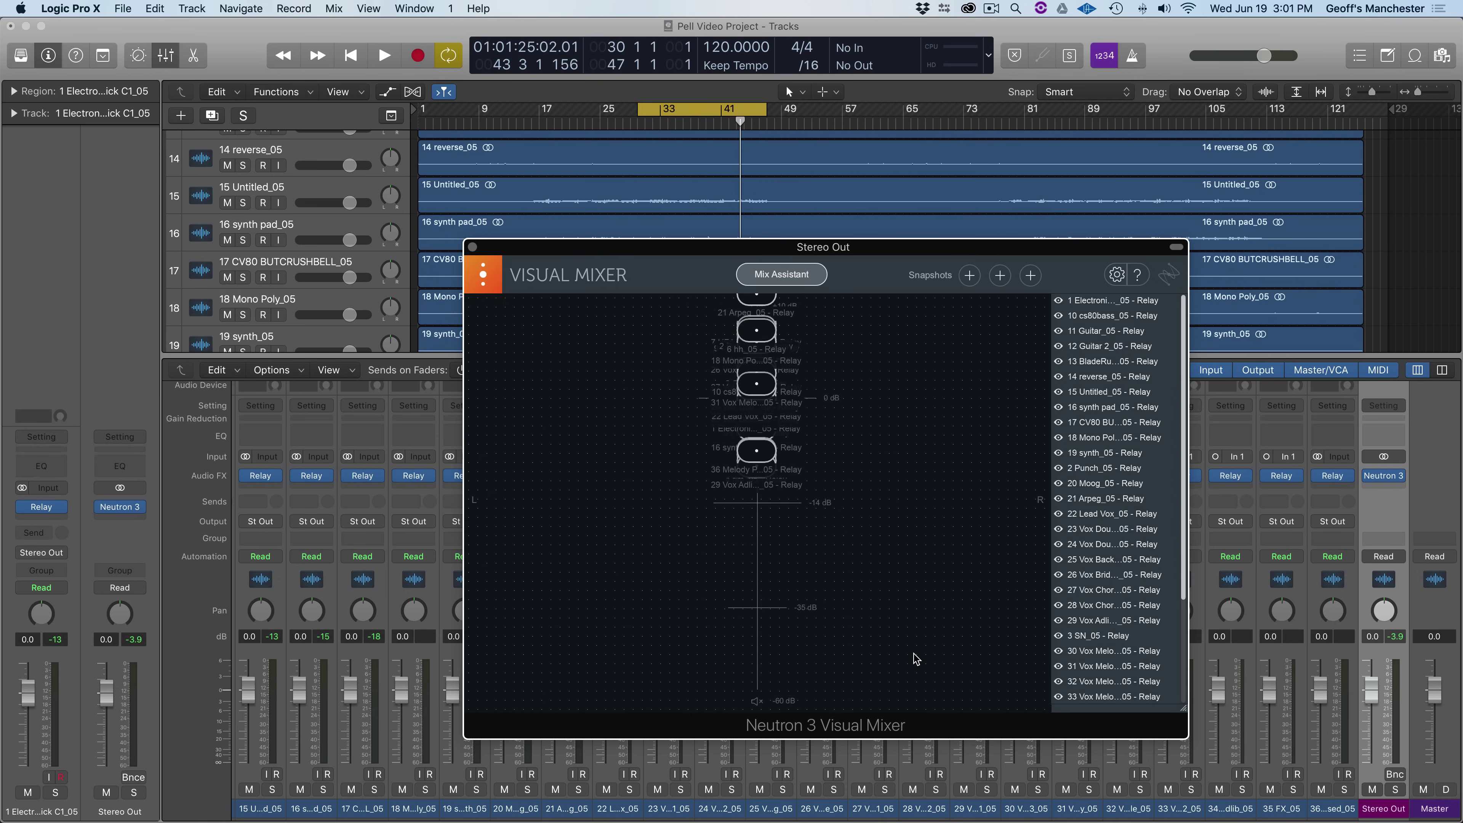
left_click_drag(751, 249, 472, 64)
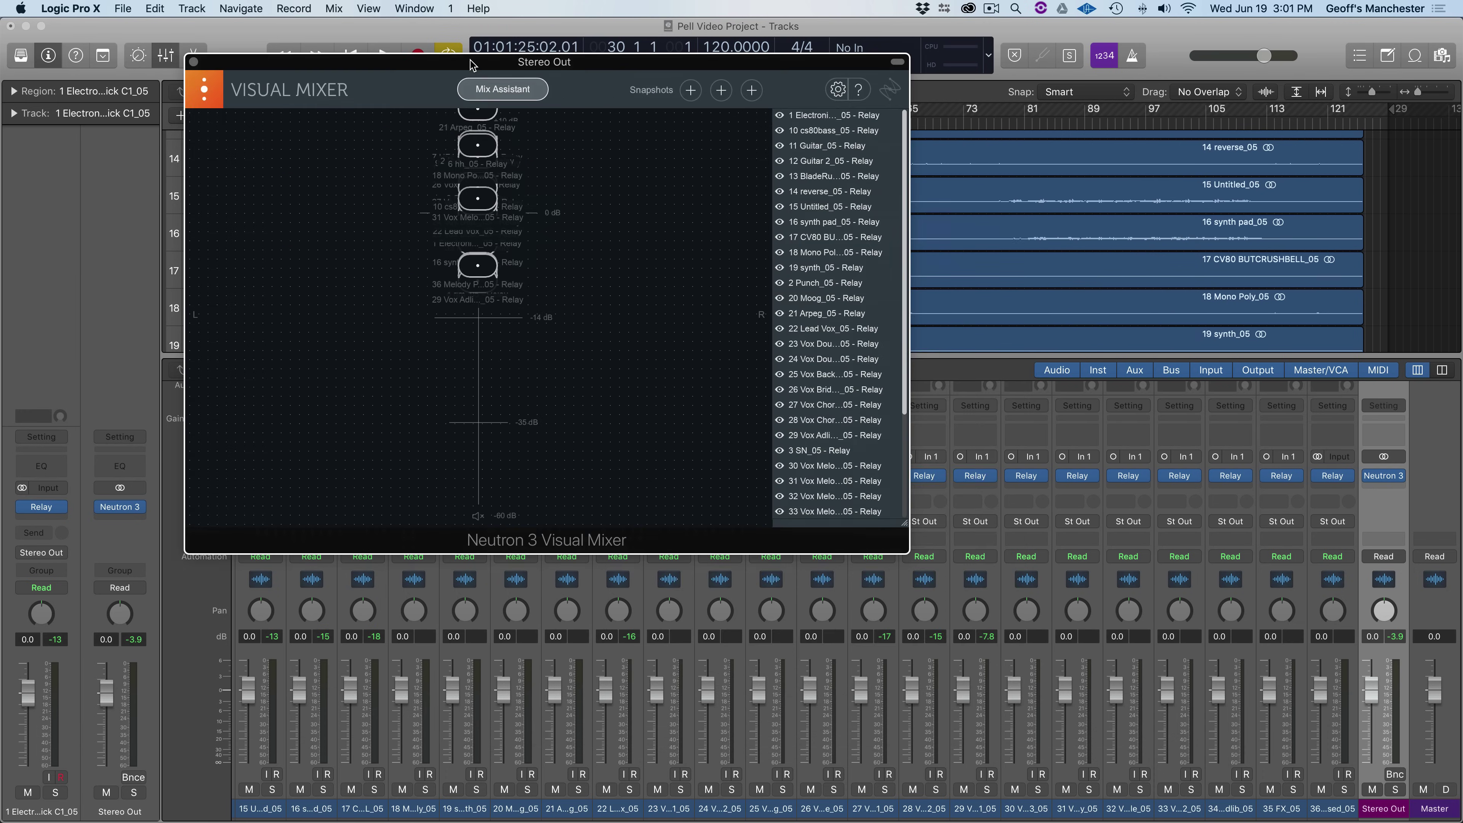
left_click_drag(907, 529, 1136, 727)
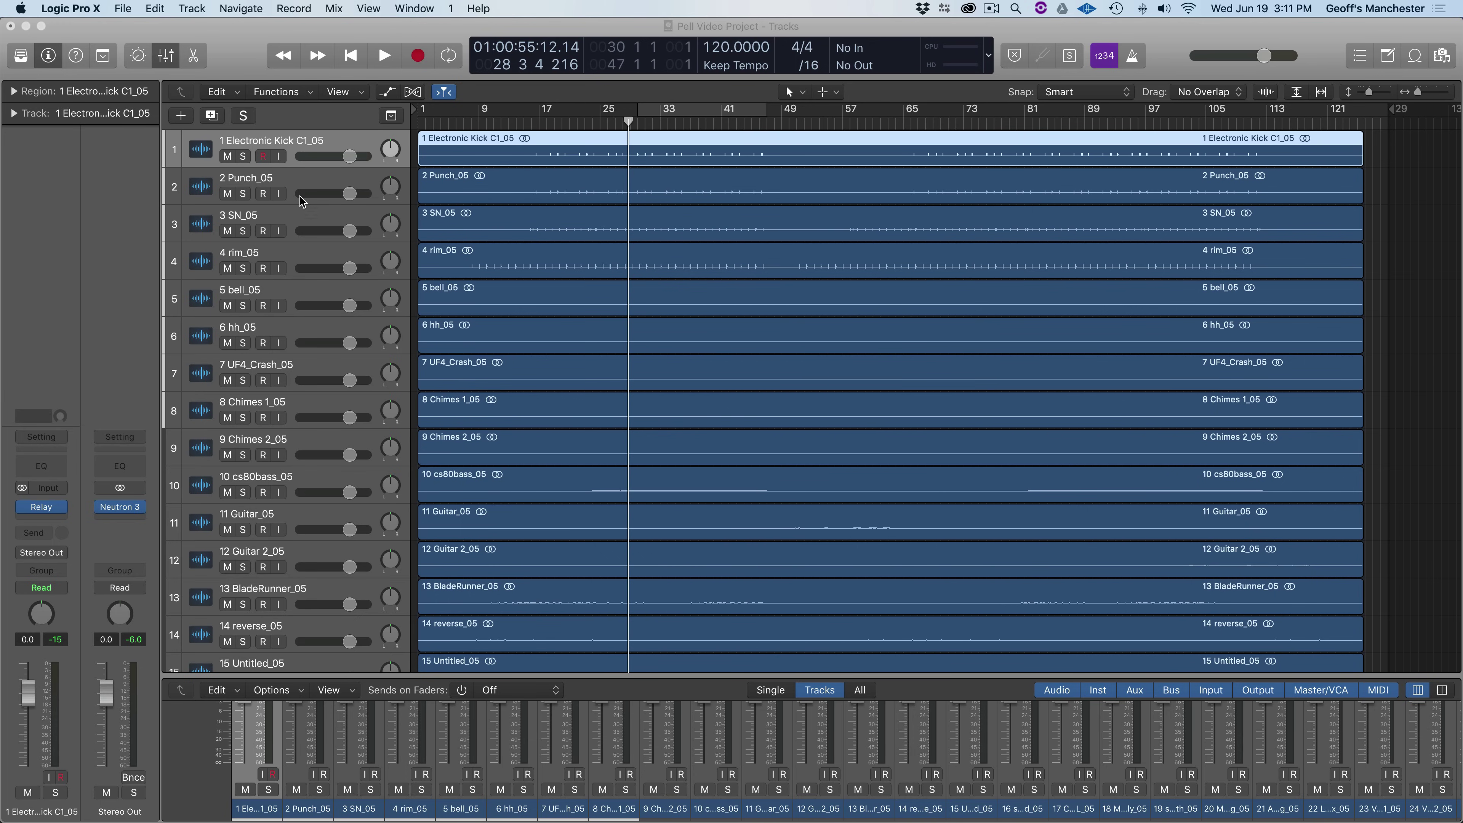
- Group tracks 1 Electronic Kick C1_05 through 4 rim_05 into a summing track stack
left_click(301, 254)
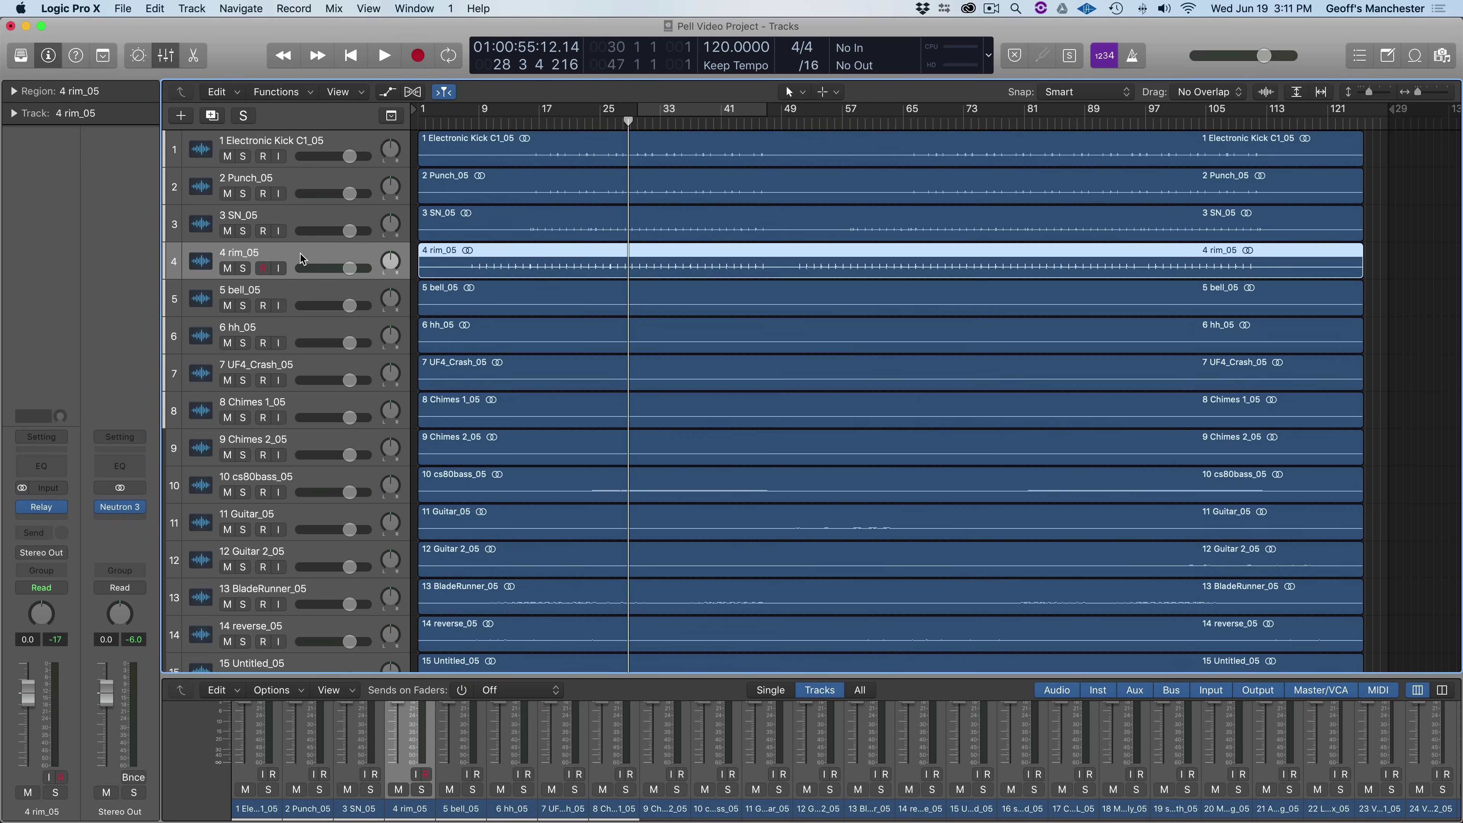
left_click(292, 144, "shift")
right_click(292, 144)
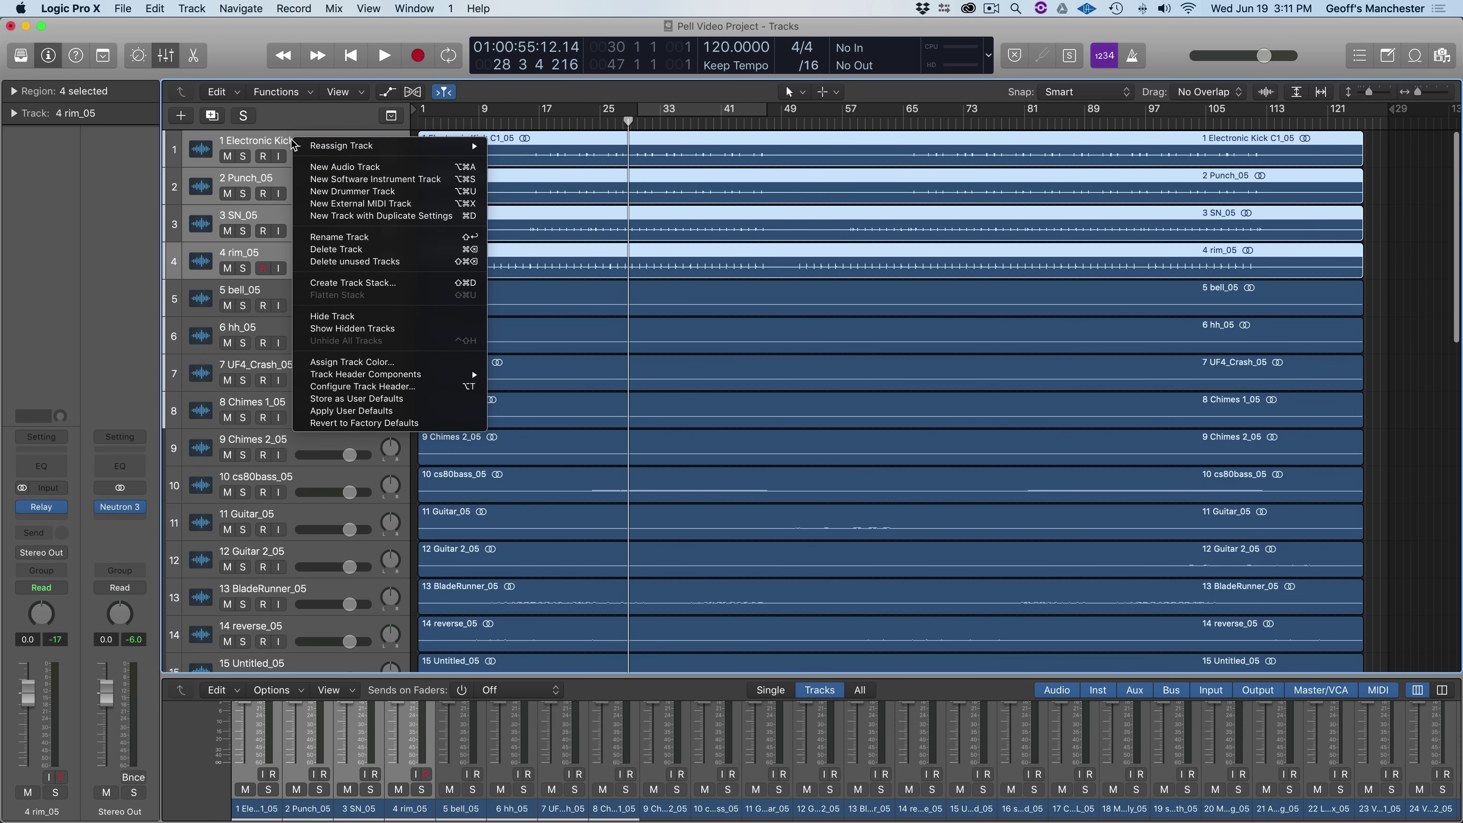
left_click(321, 286)
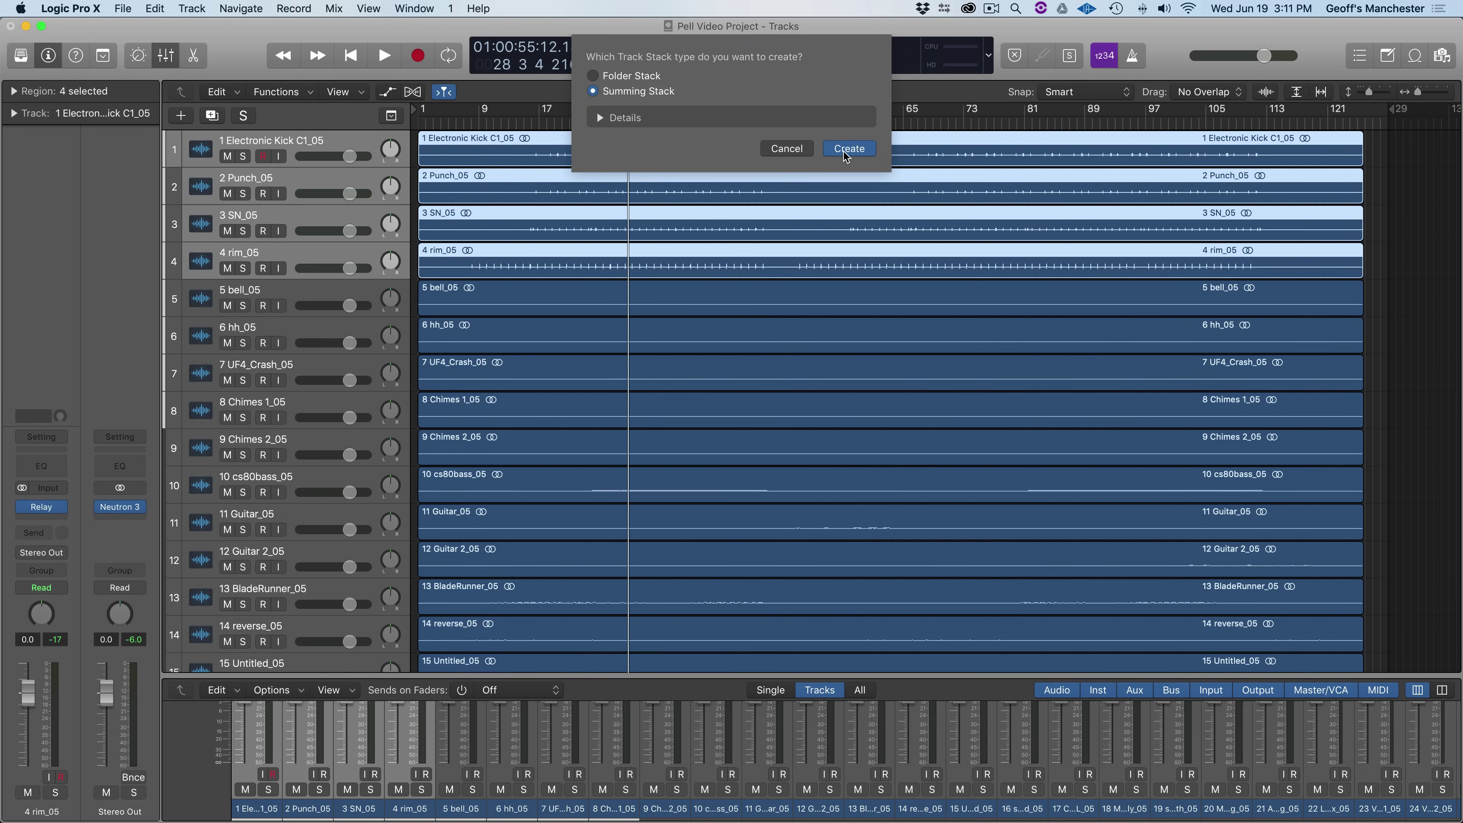
left_click(847, 148)
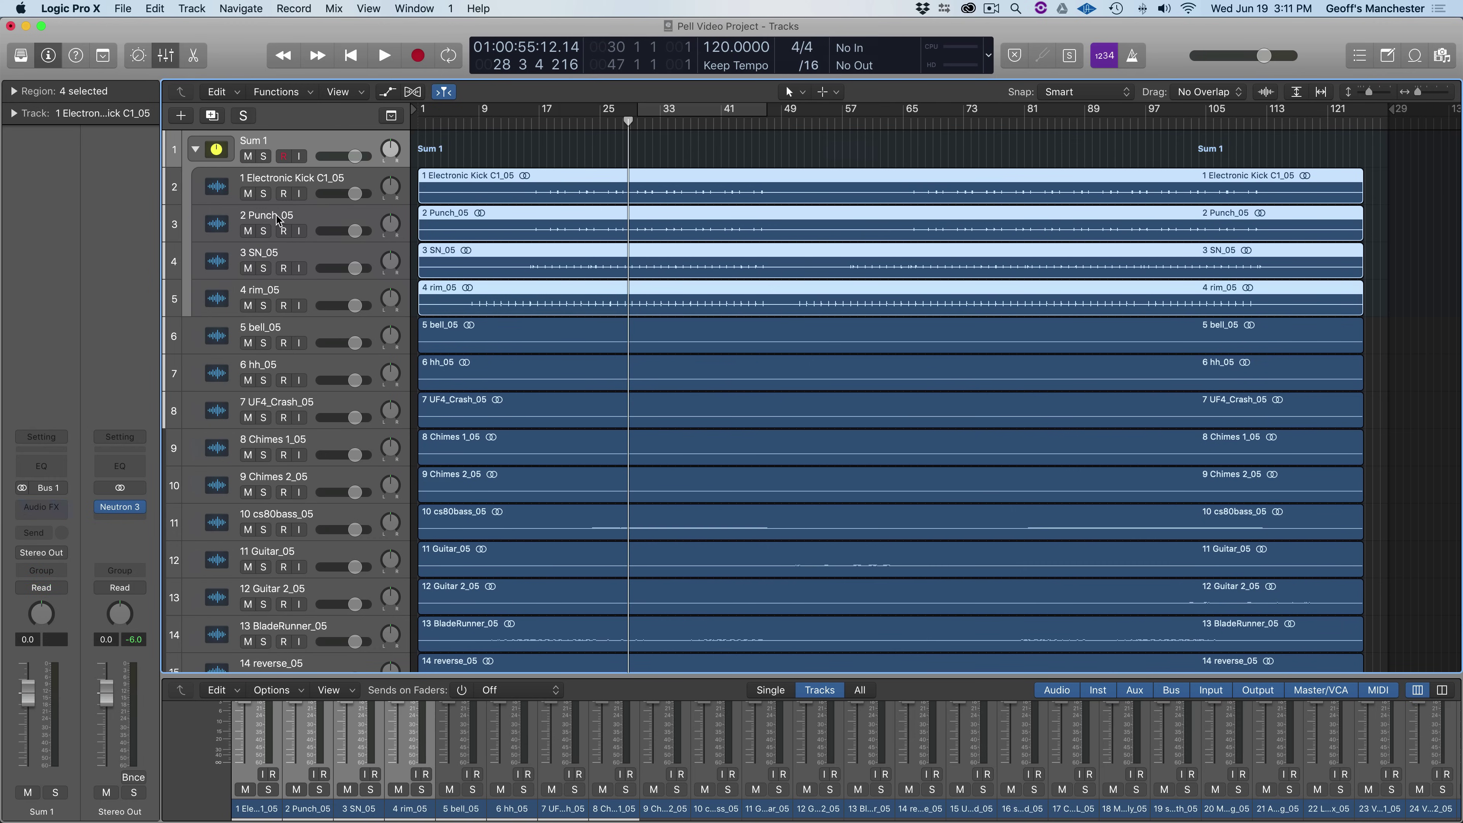
- Rename the new summing stack as Drums
double_click(247, 139)
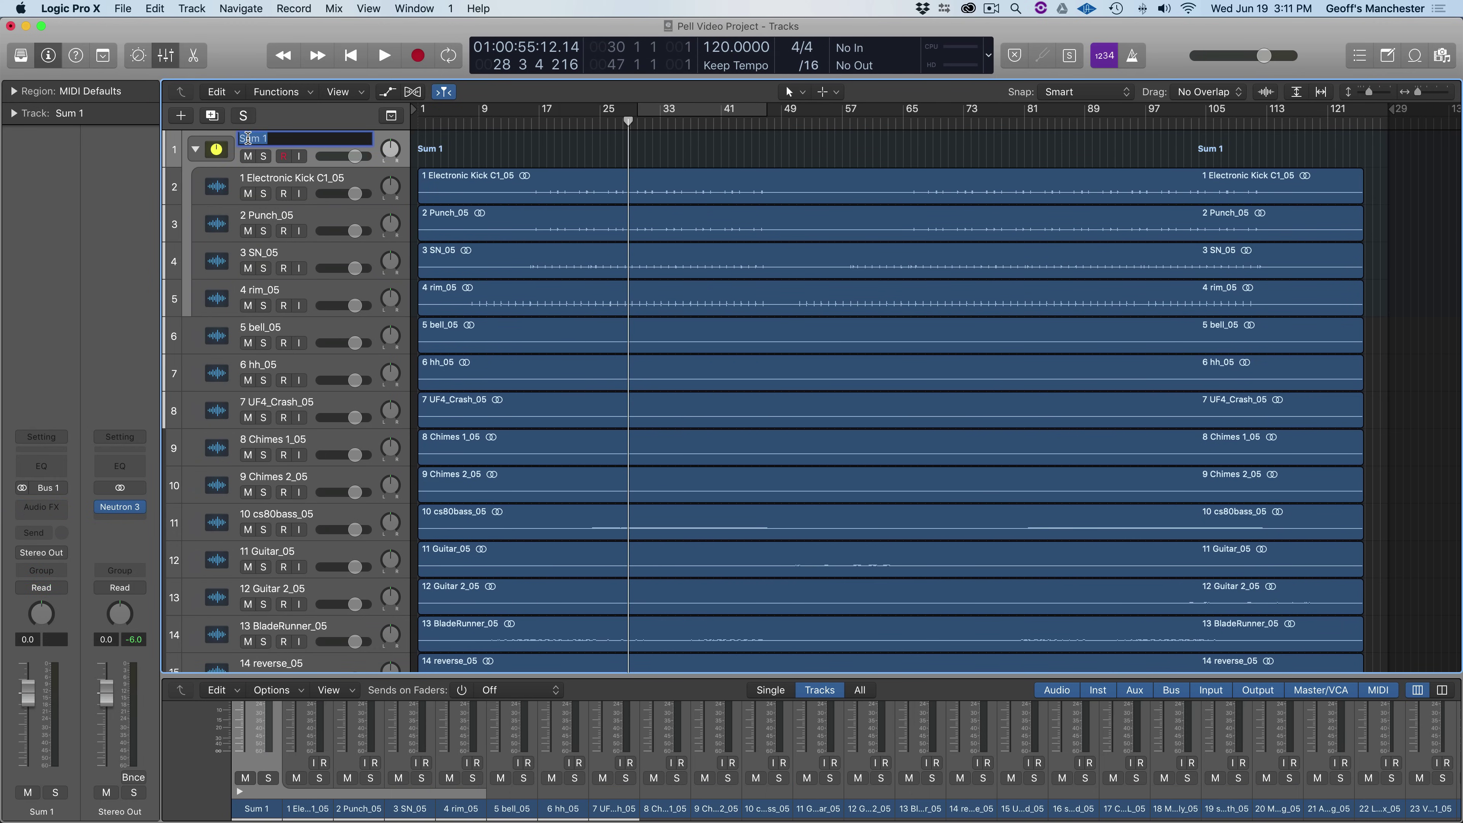
type("Drums")
key("Return")
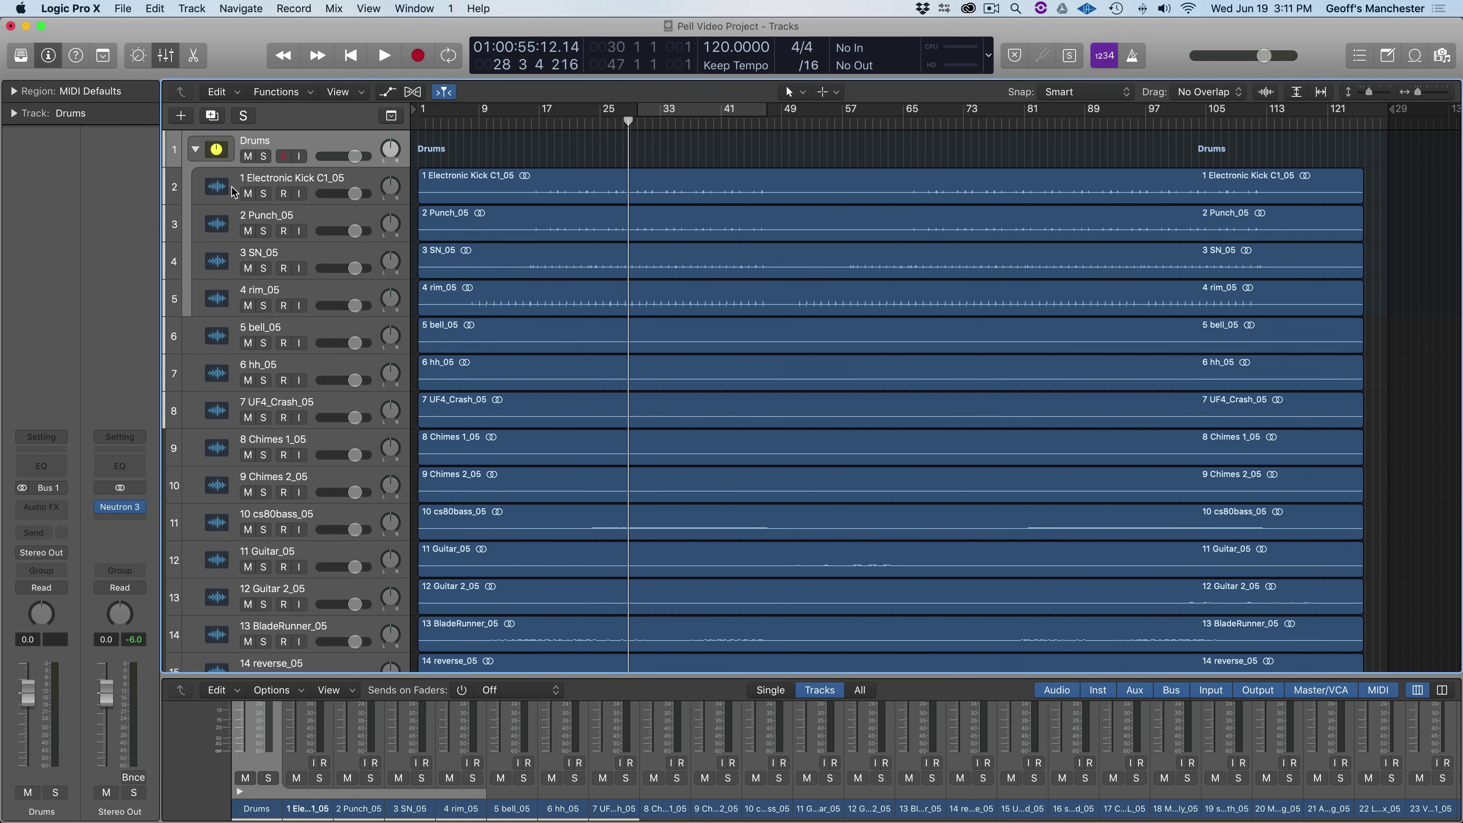
- Select the Electronic Kick, Punch and SN tracks inside the Drums stack in turn, and collapse the stack
left_click(318, 186)
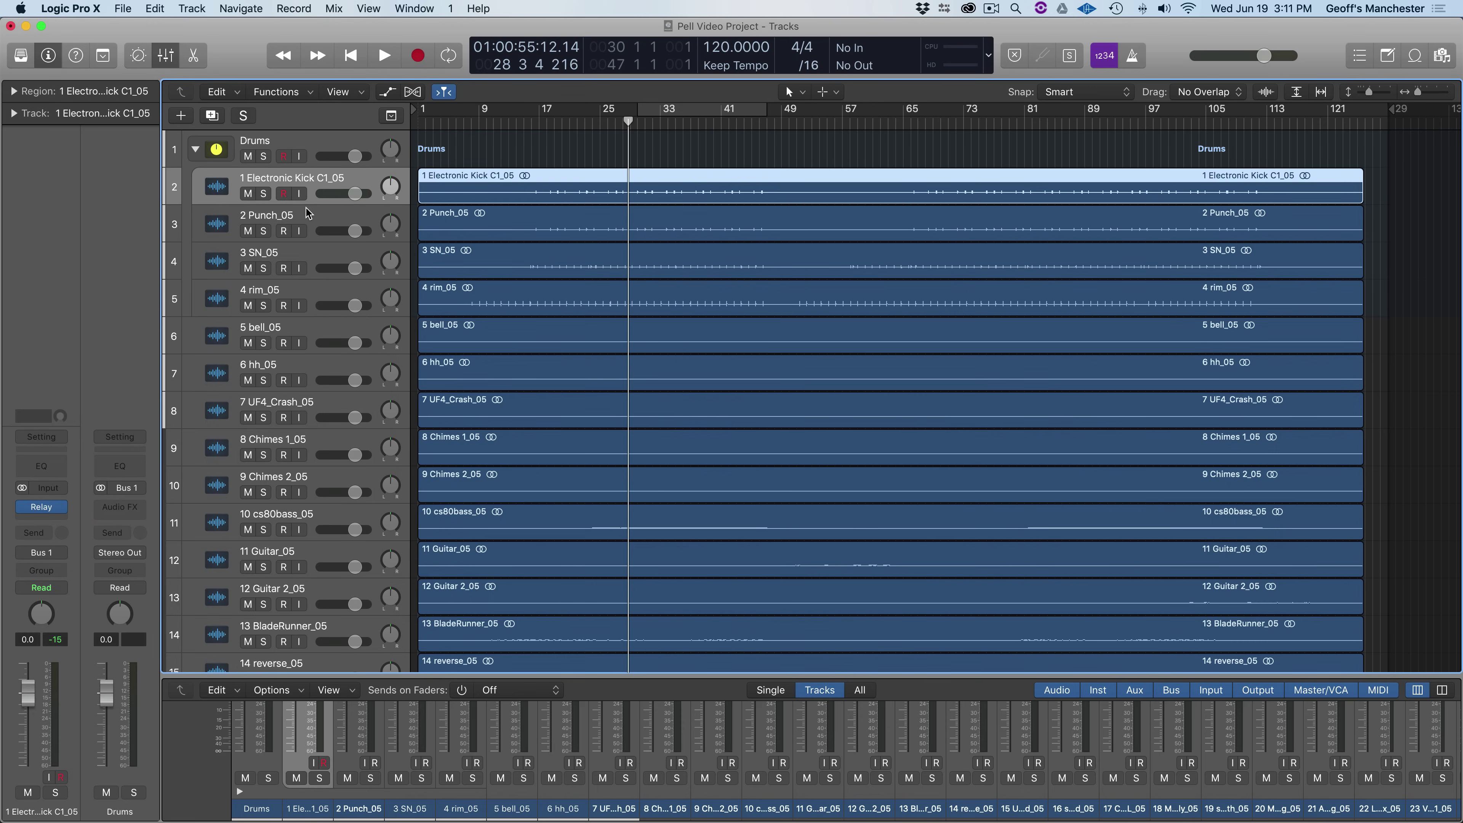
left_click(280, 220)
left_click(279, 264)
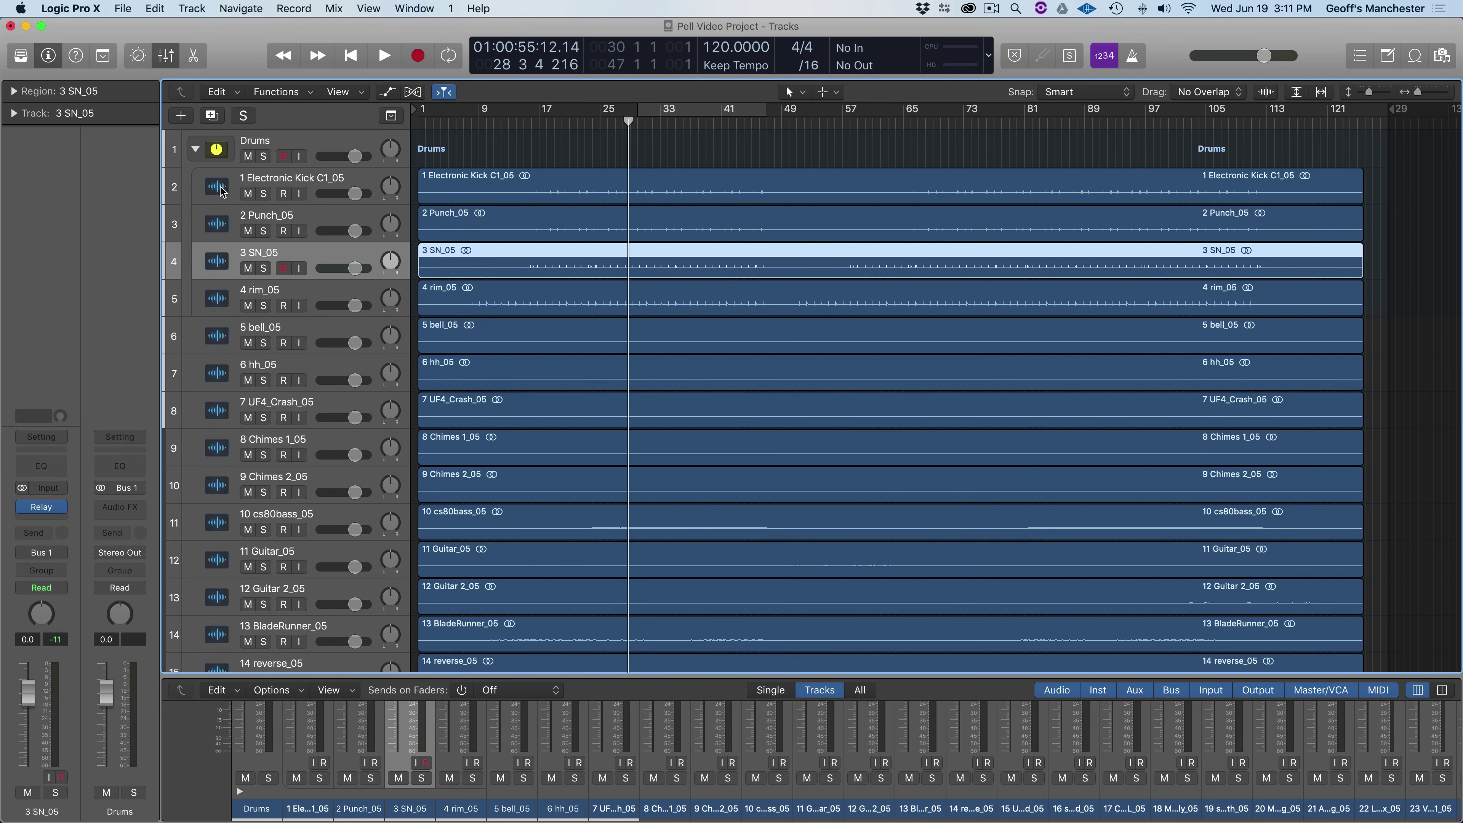
left_click(196, 151)
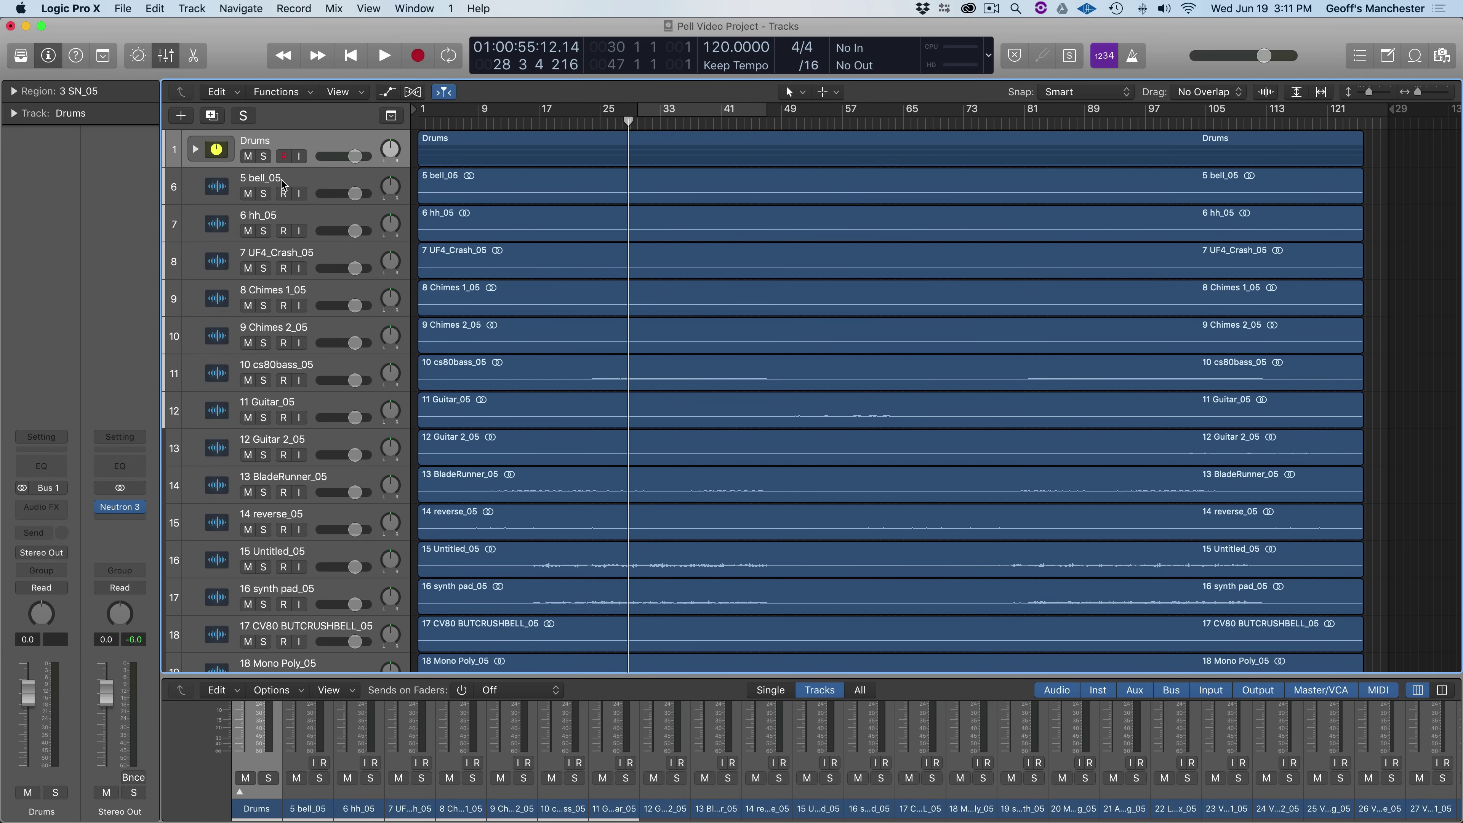
scroll(283, 185, "down", 3)
scroll(282, 184, "up", 3)
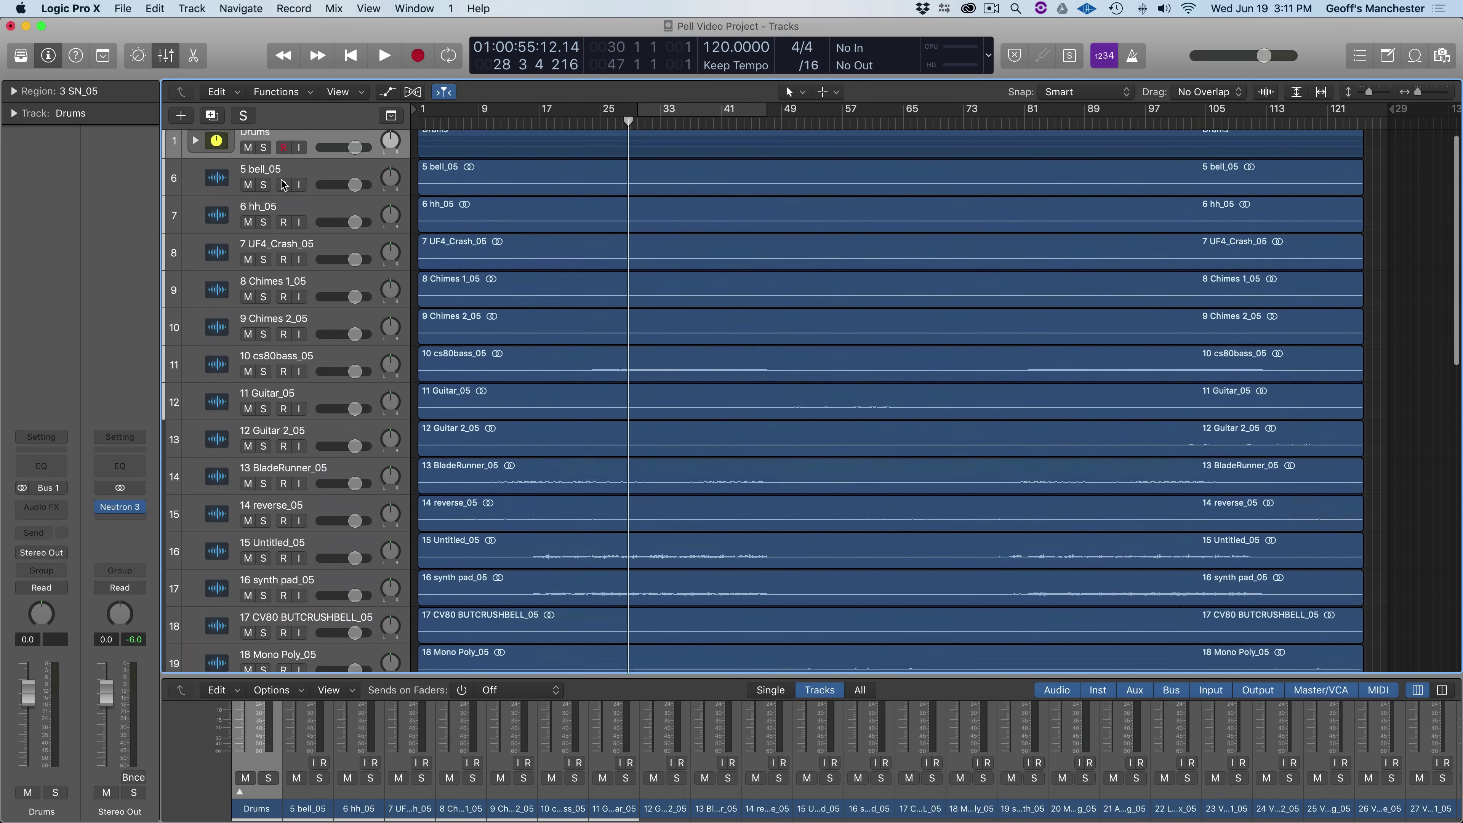
scroll(282, 185, "down", 15)
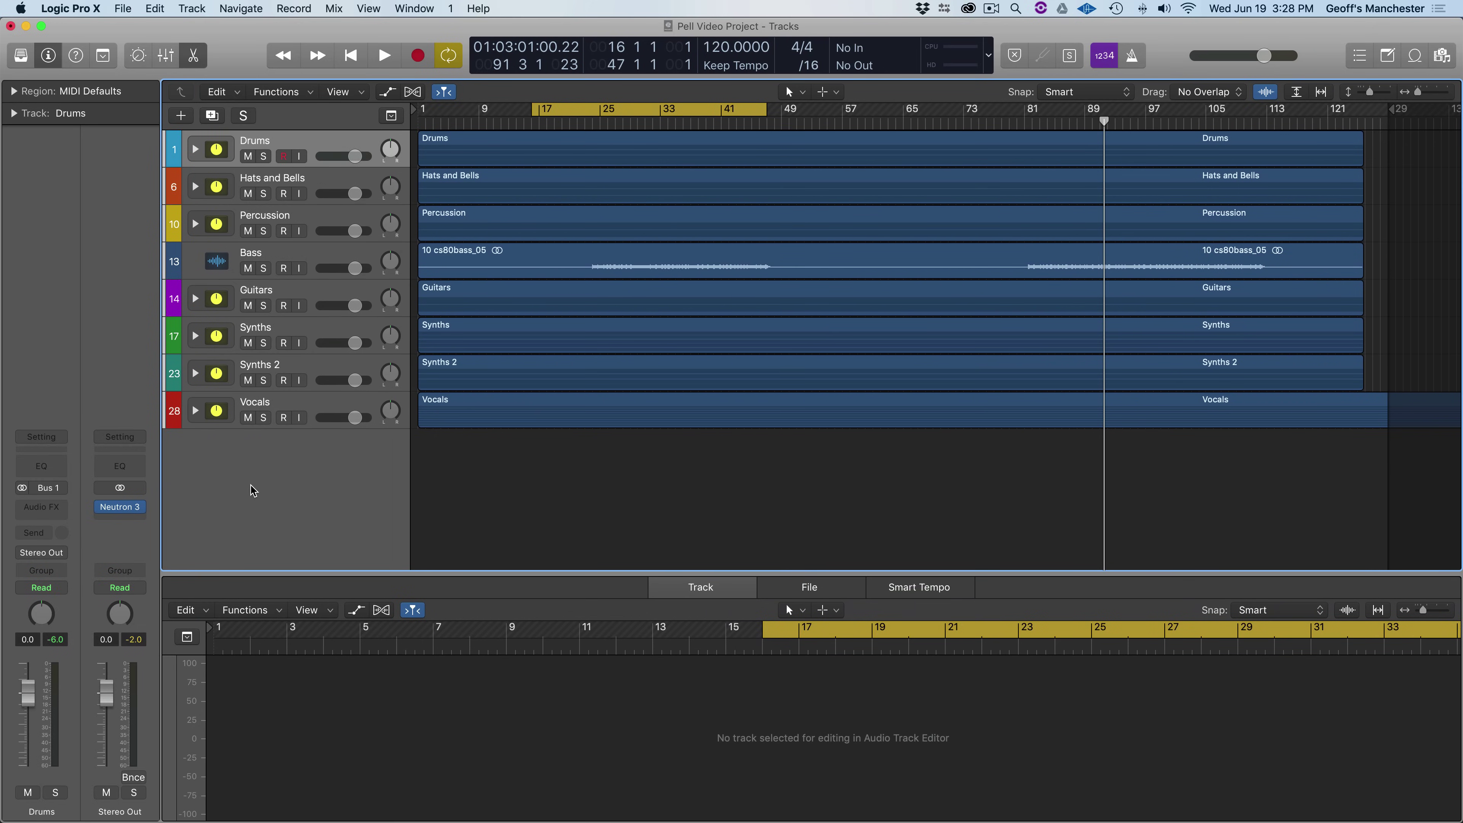
- Expand the Vocals stack, look through its tracks and collapse it again
left_click(195, 410)
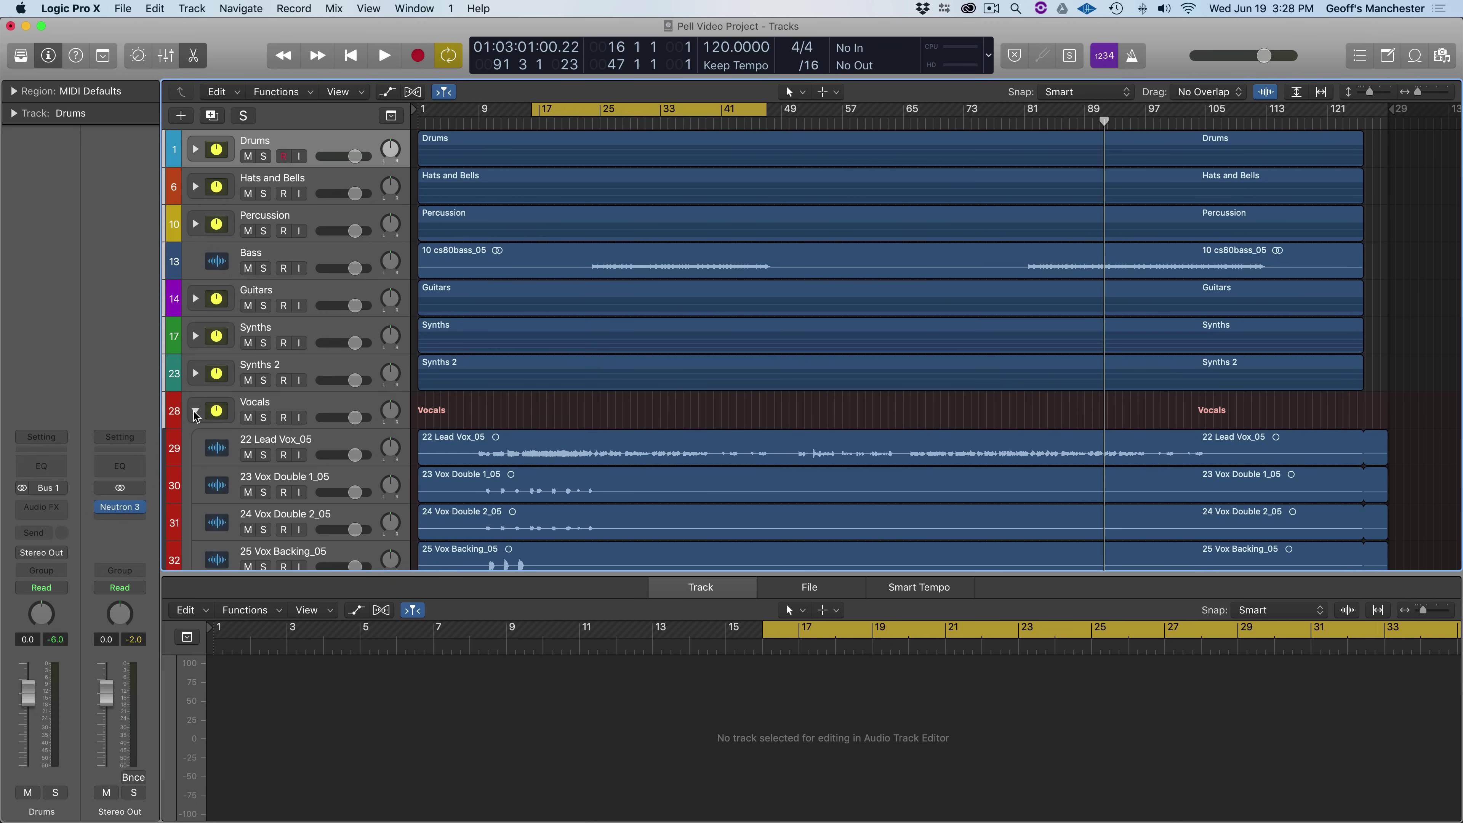
scroll(195, 415, "down", 12)
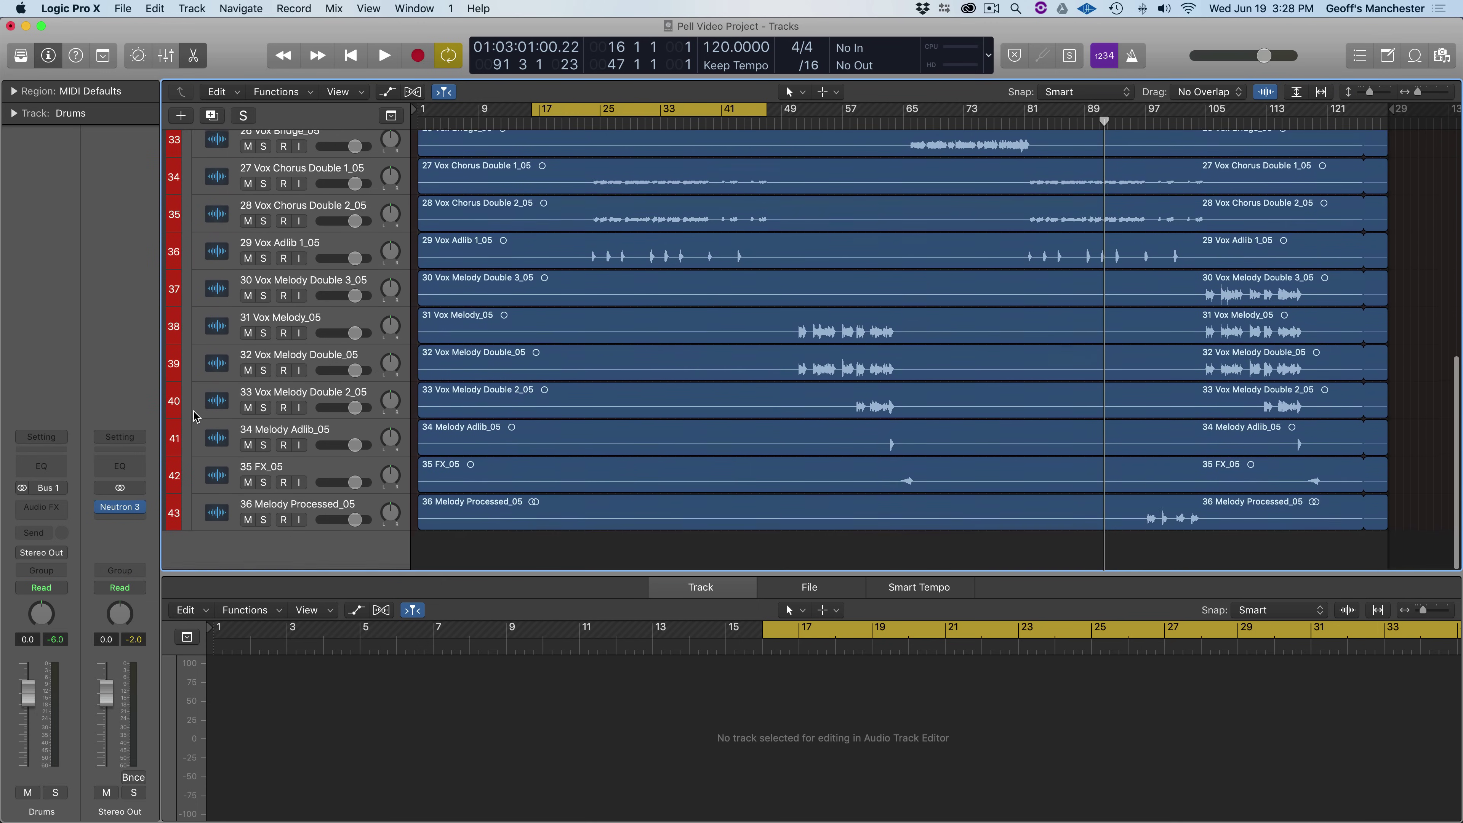
scroll(195, 415, "up", 12)
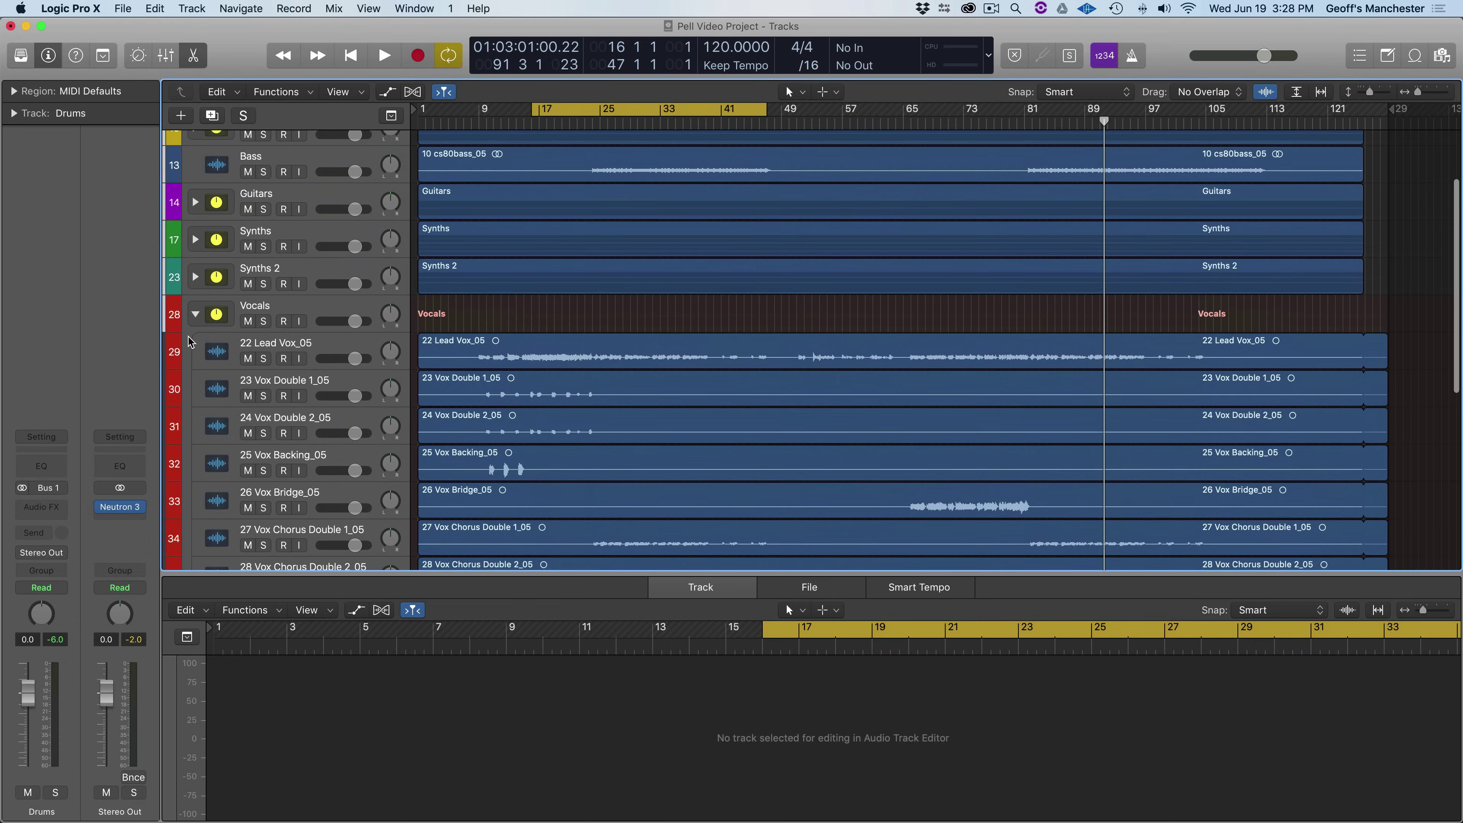
left_click(195, 315)
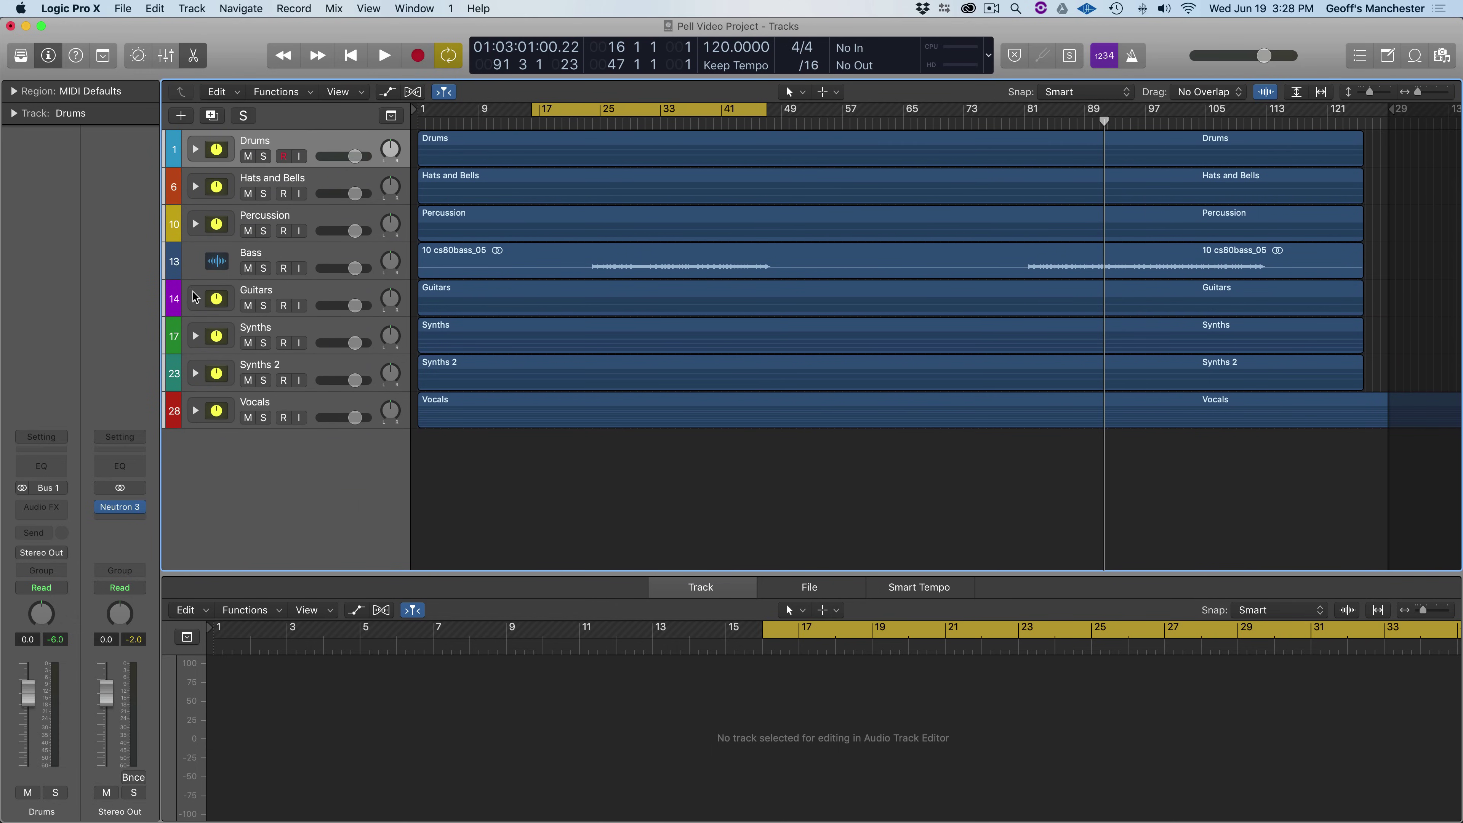
- Look inside the Guitars, Percussion, and Hats and Bells stacks in turn, collapsing each one again
left_click(196, 298)
left_click(195, 298)
left_click(195, 225)
left_click(196, 225)
left_click(195, 187)
left_click(196, 186)
- Expand the Drums stack and play the cycled section, adding Electronic Kick, 2 Punch_05, 3 SN_05 and 4 rim_05 to the solo one by one
left_click(195, 149)
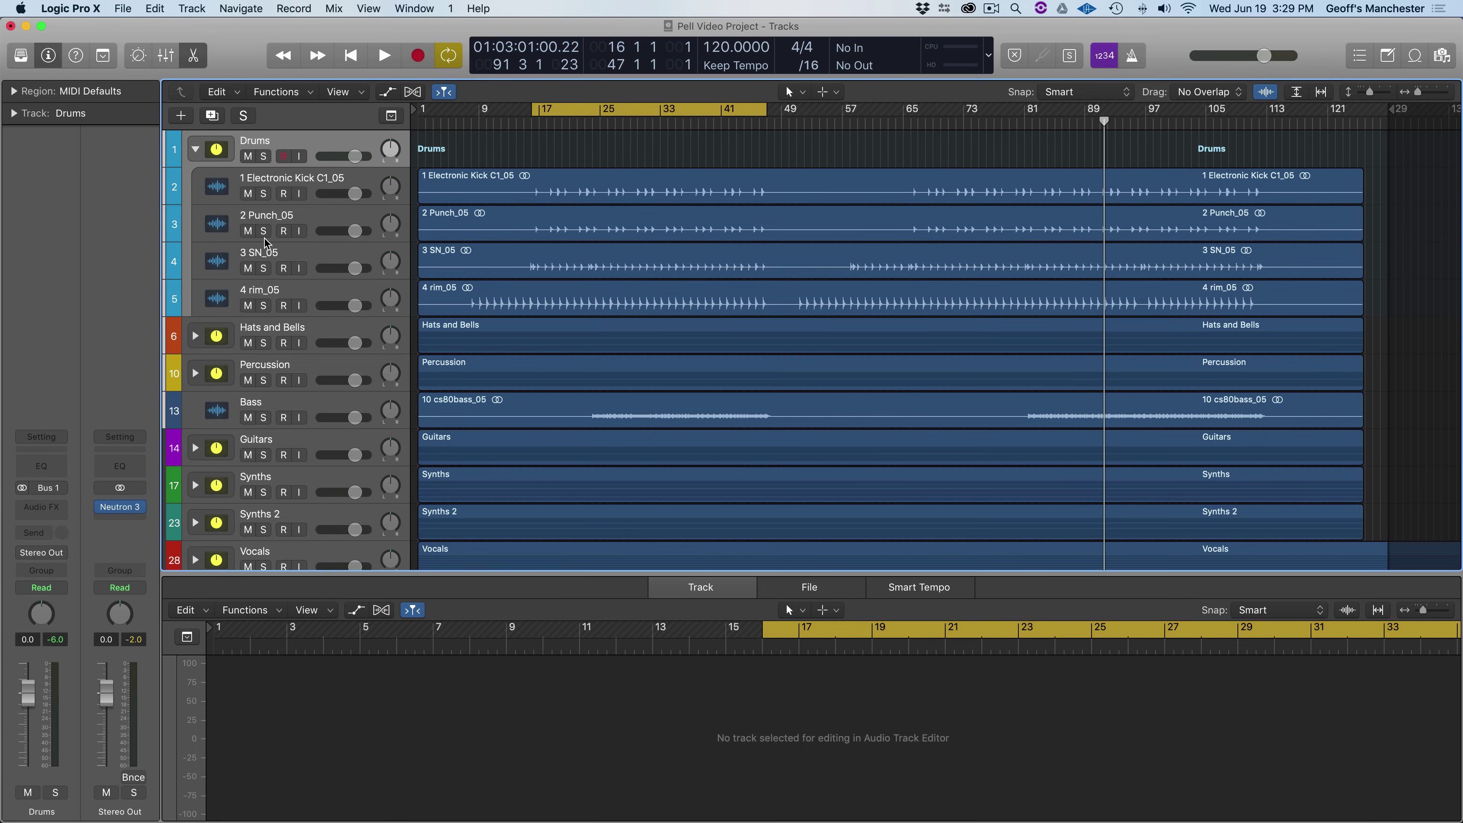
left_click(264, 193)
key("space")
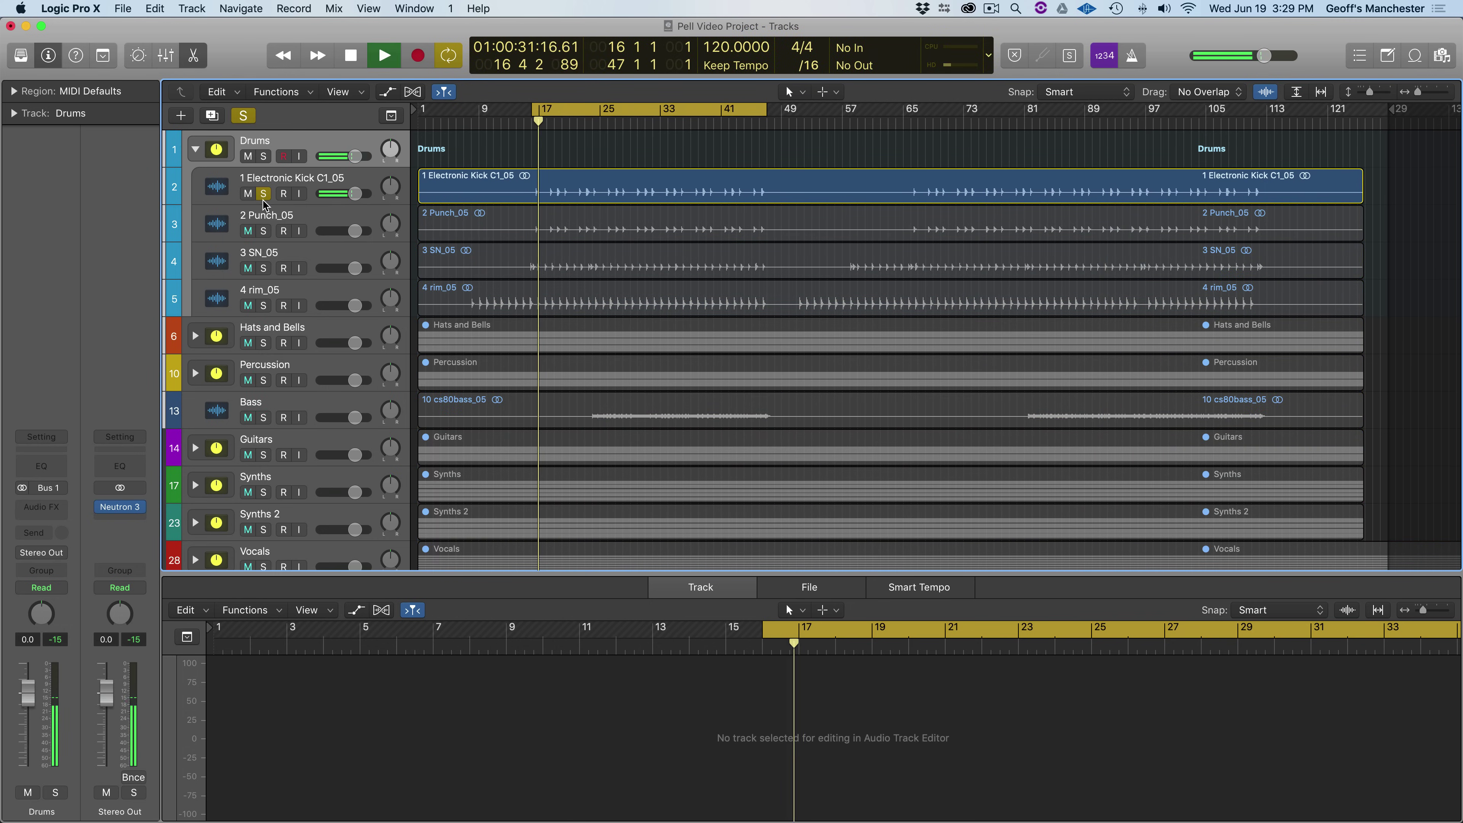
left_click(262, 233)
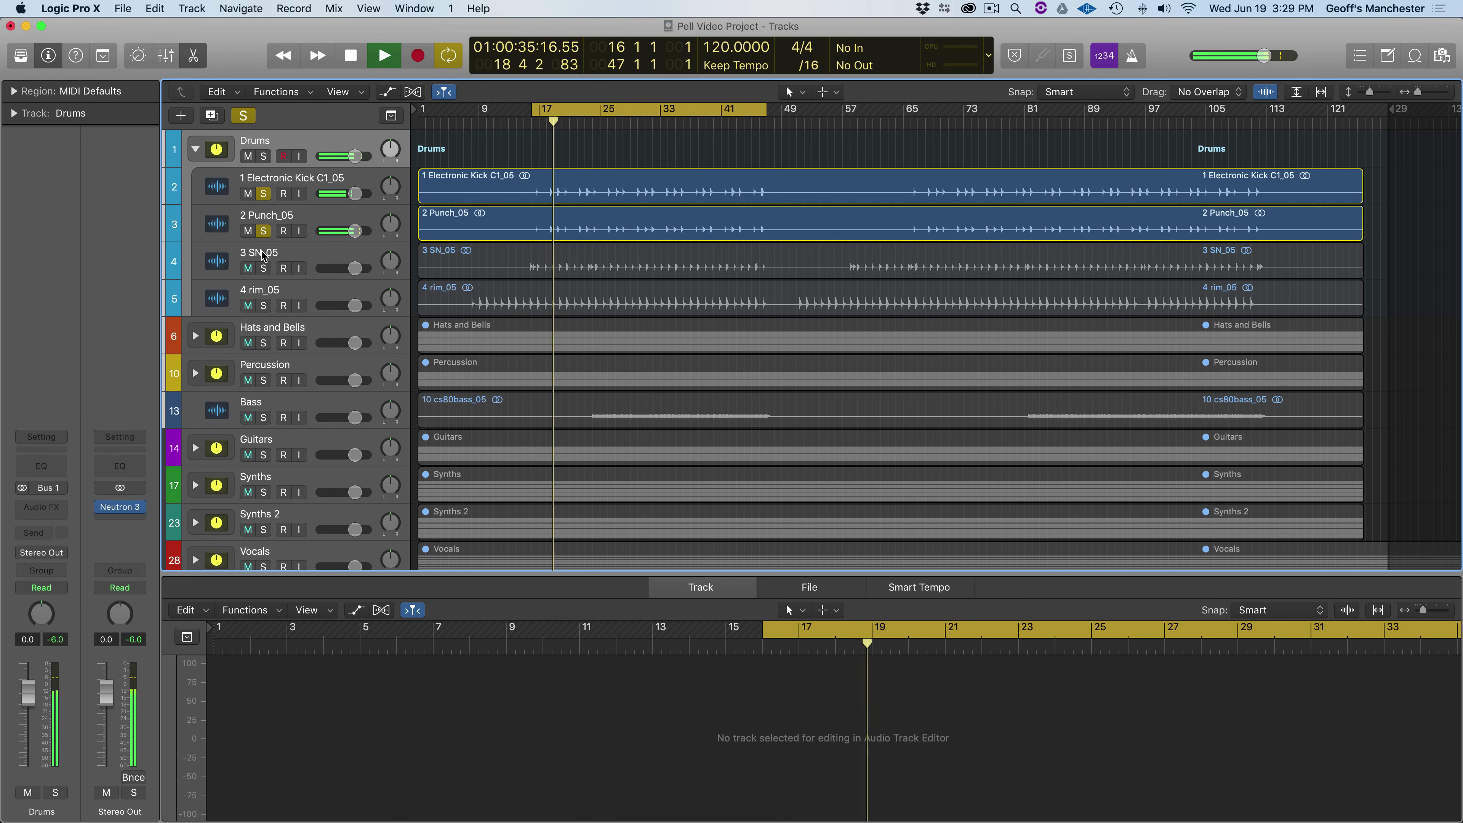
left_click(263, 268)
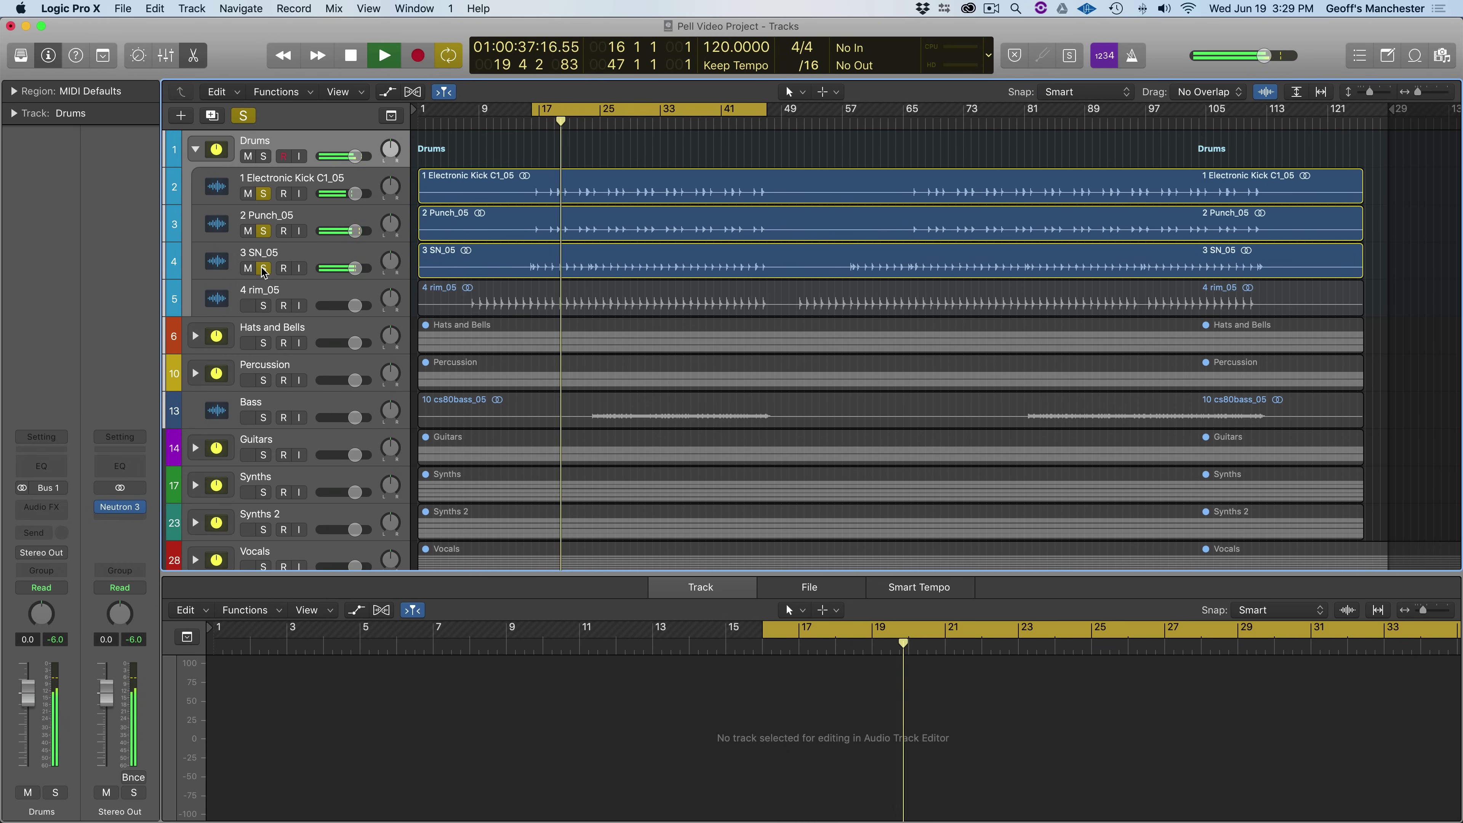
left_click(263, 306)
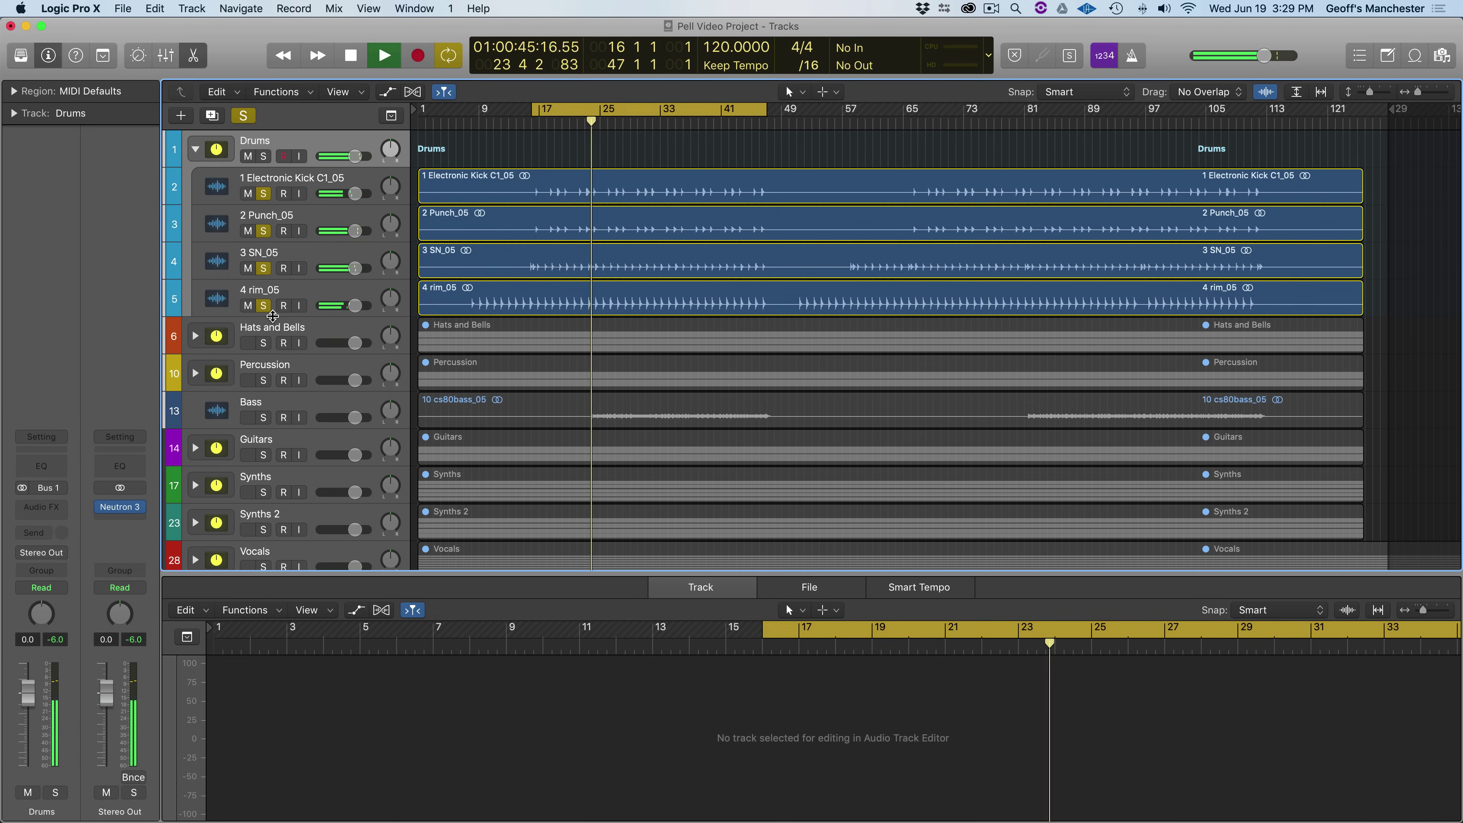
key("space")
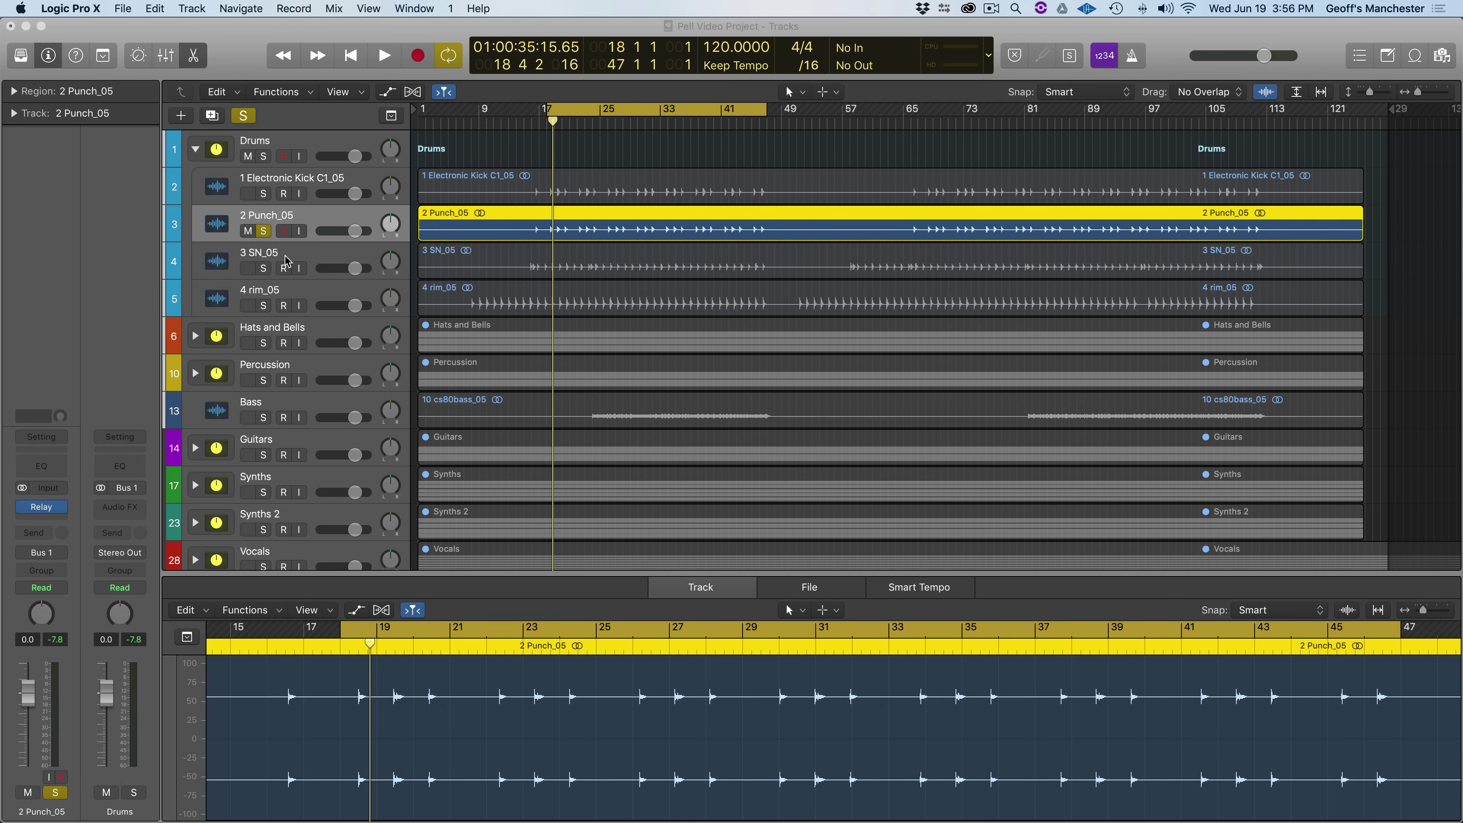
- Compare the soloed Electronic Kick with 2 Punch_05 during playback, leaving only 2 Punch_05 soloed
left_click(264, 194)
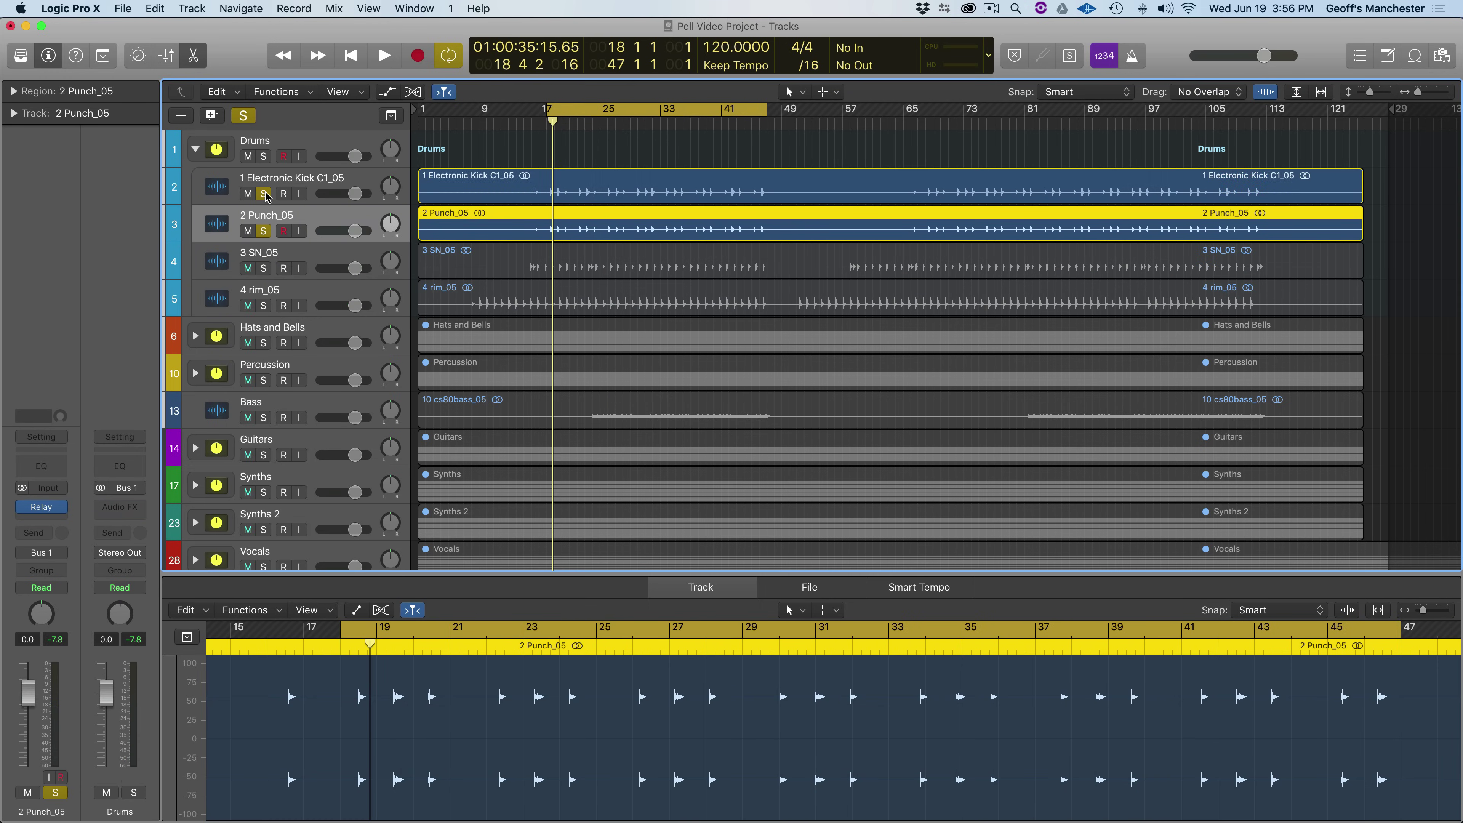
left_click(263, 232)
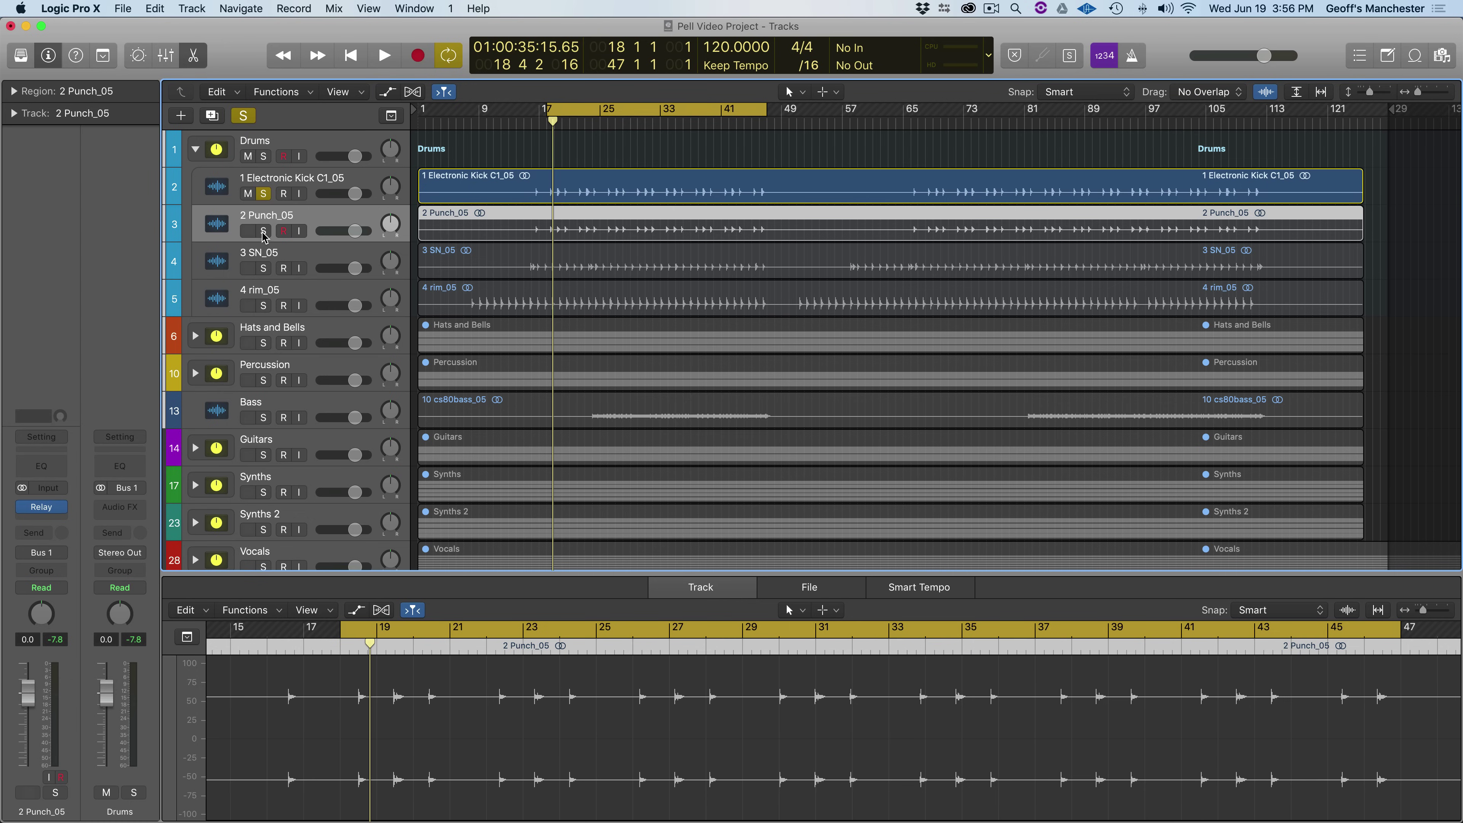
key("space")
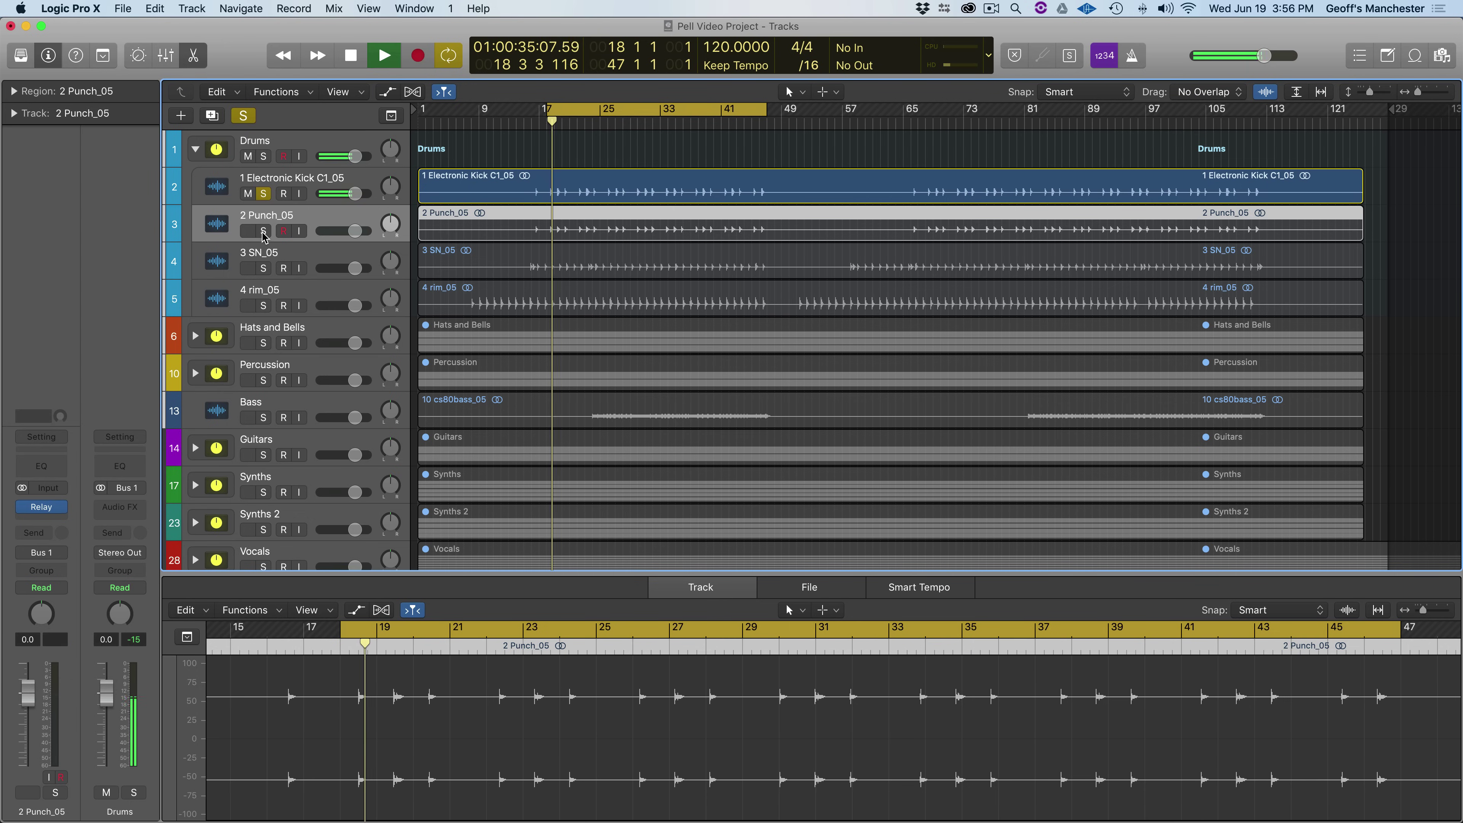
left_click(264, 231)
left_click(265, 193)
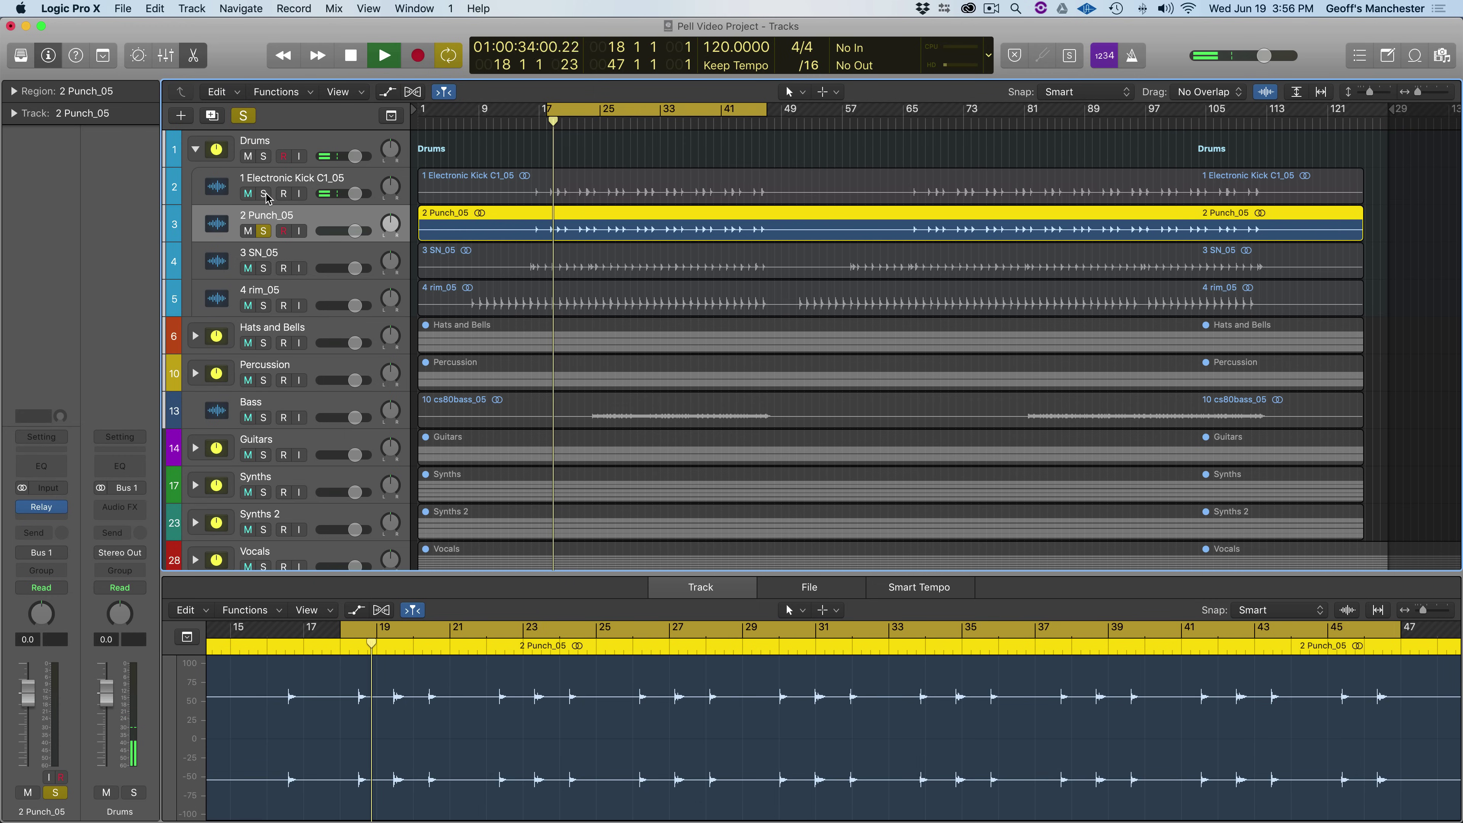
key("space")
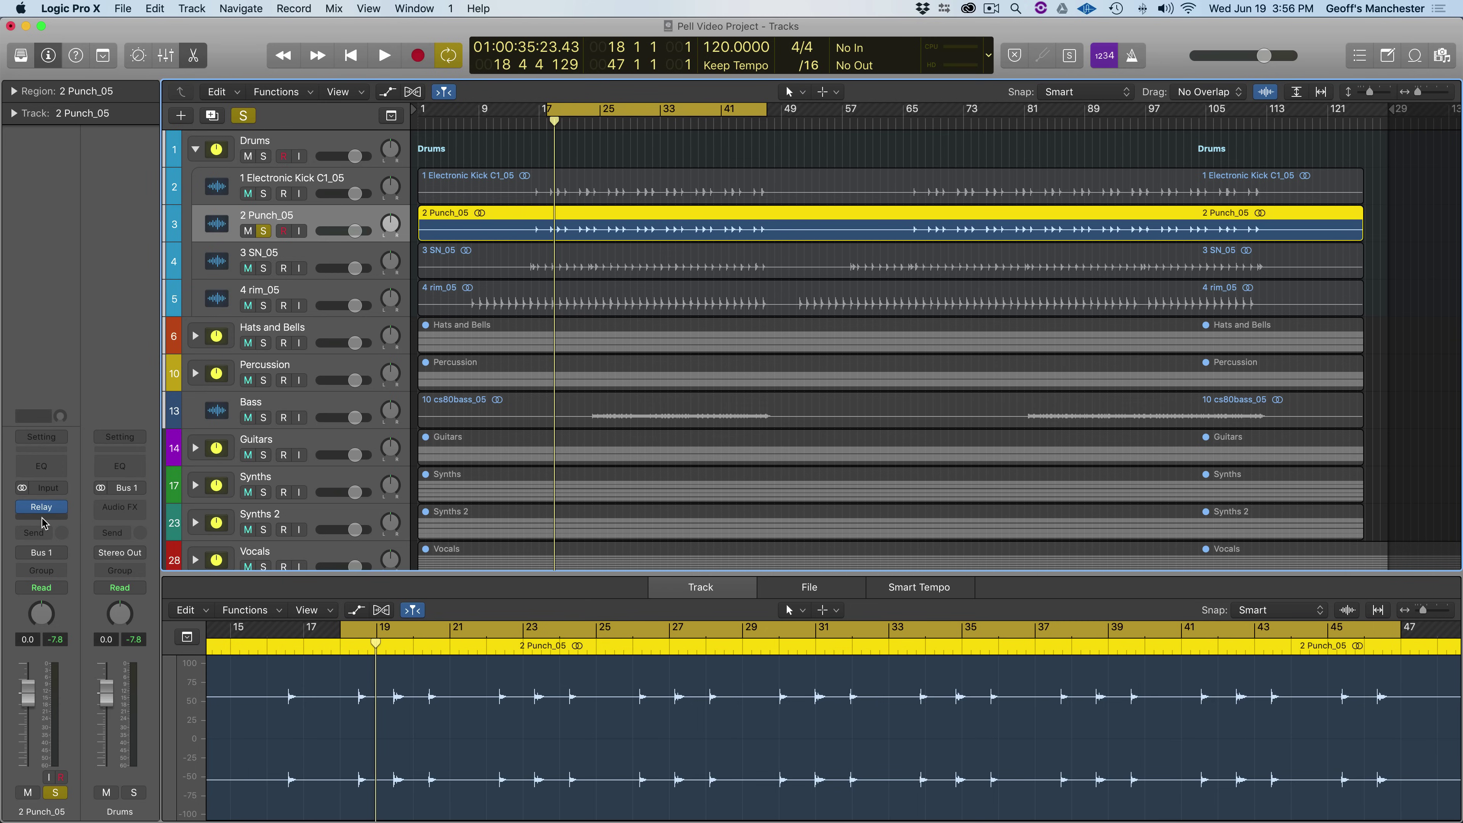
- Check the Relay plug-in on the 2 Punch_05 channel, close it and insert Neutron 3 after it
left_click(42, 507)
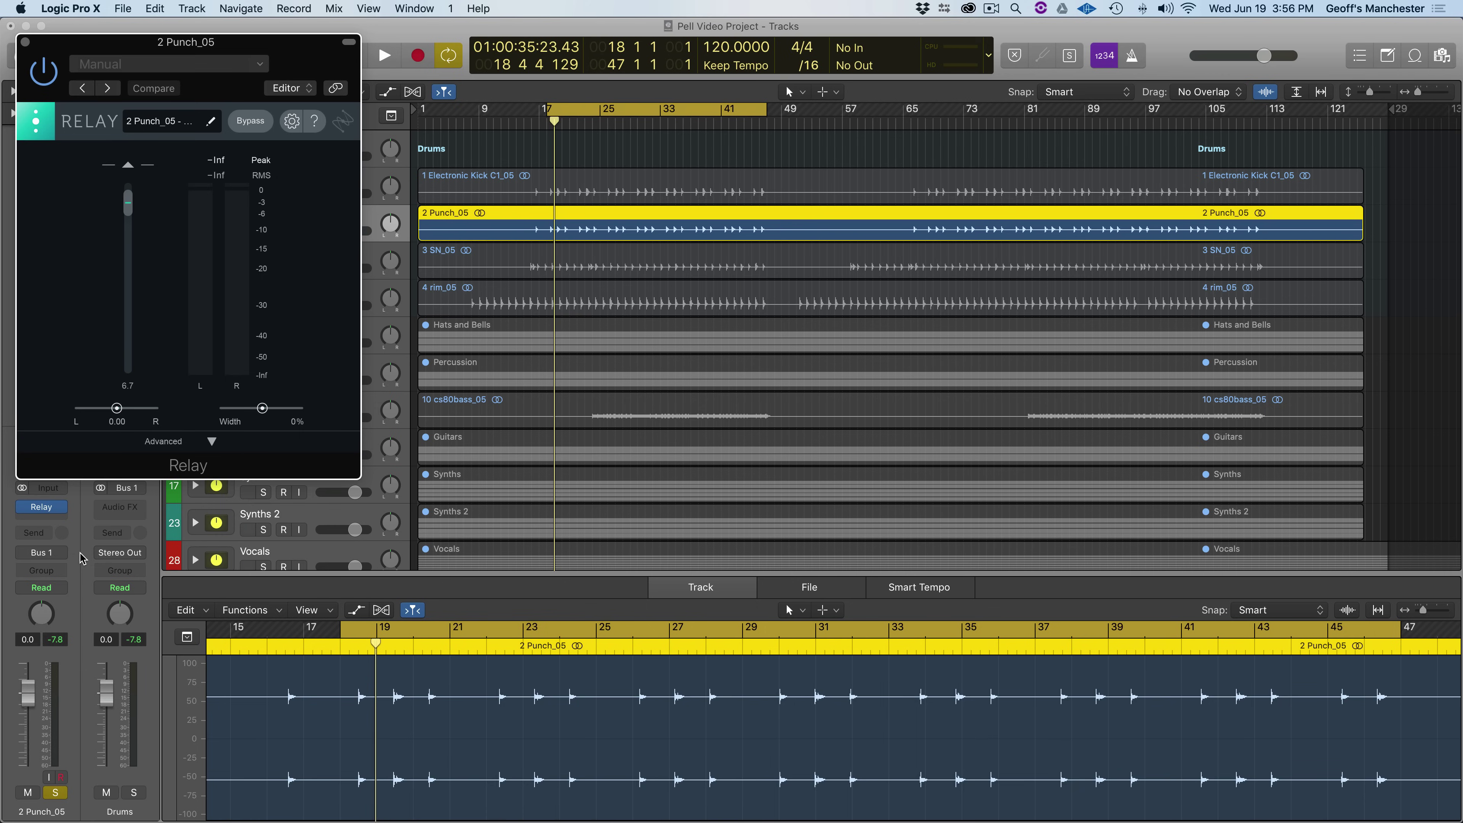
left_click(25, 42)
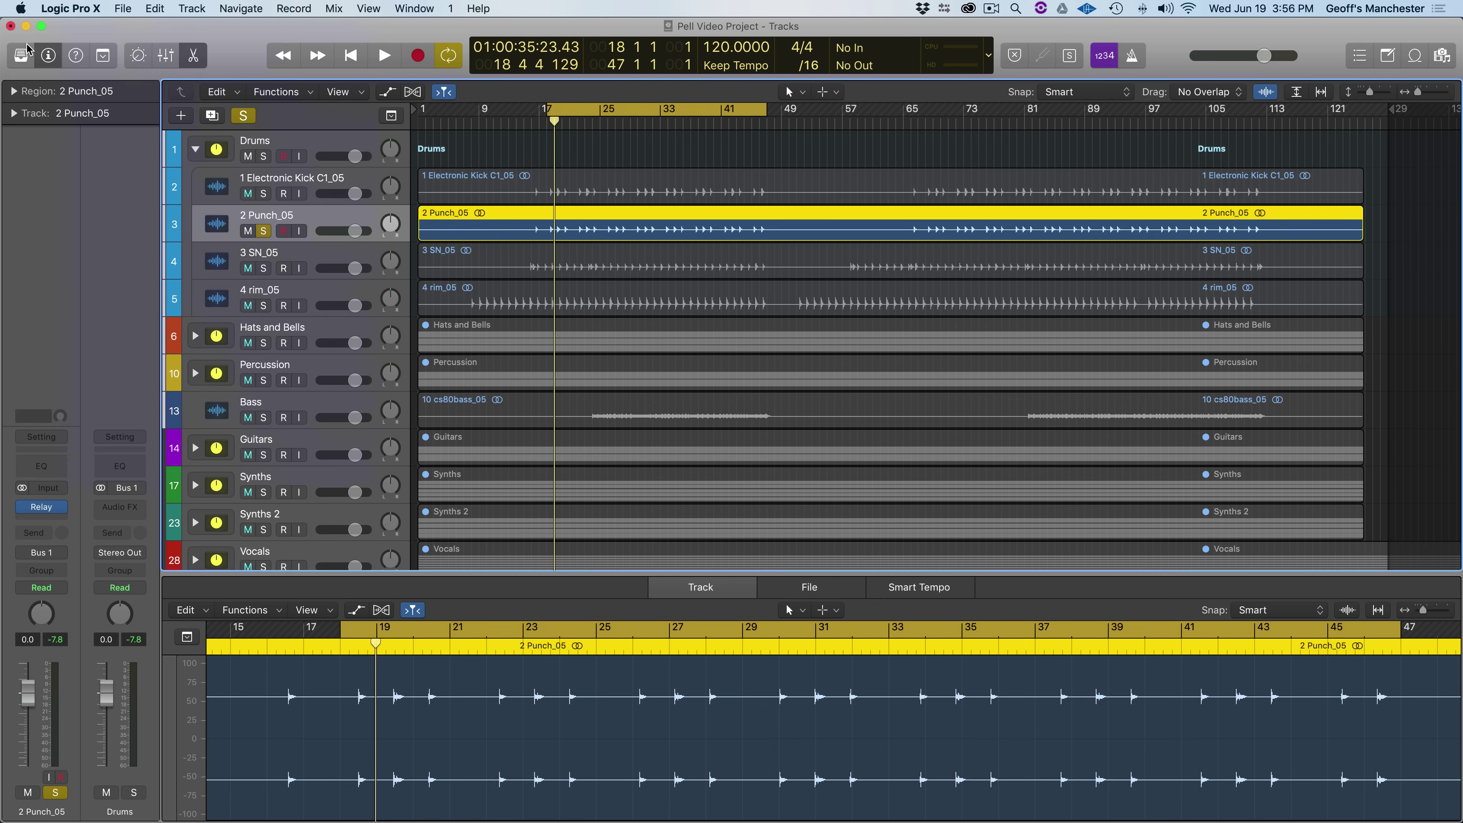
left_click(41, 520)
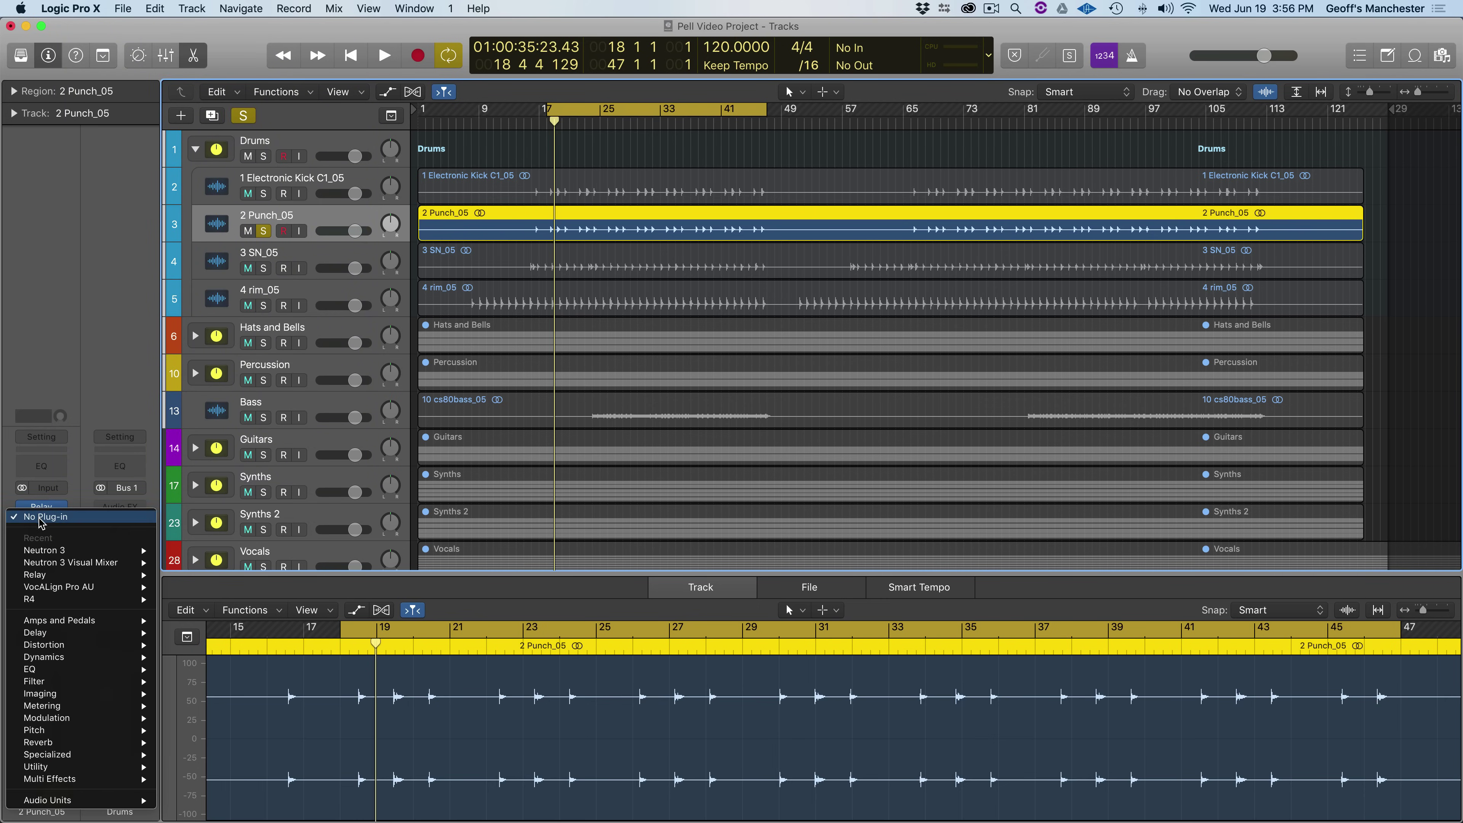
left_click(197, 555)
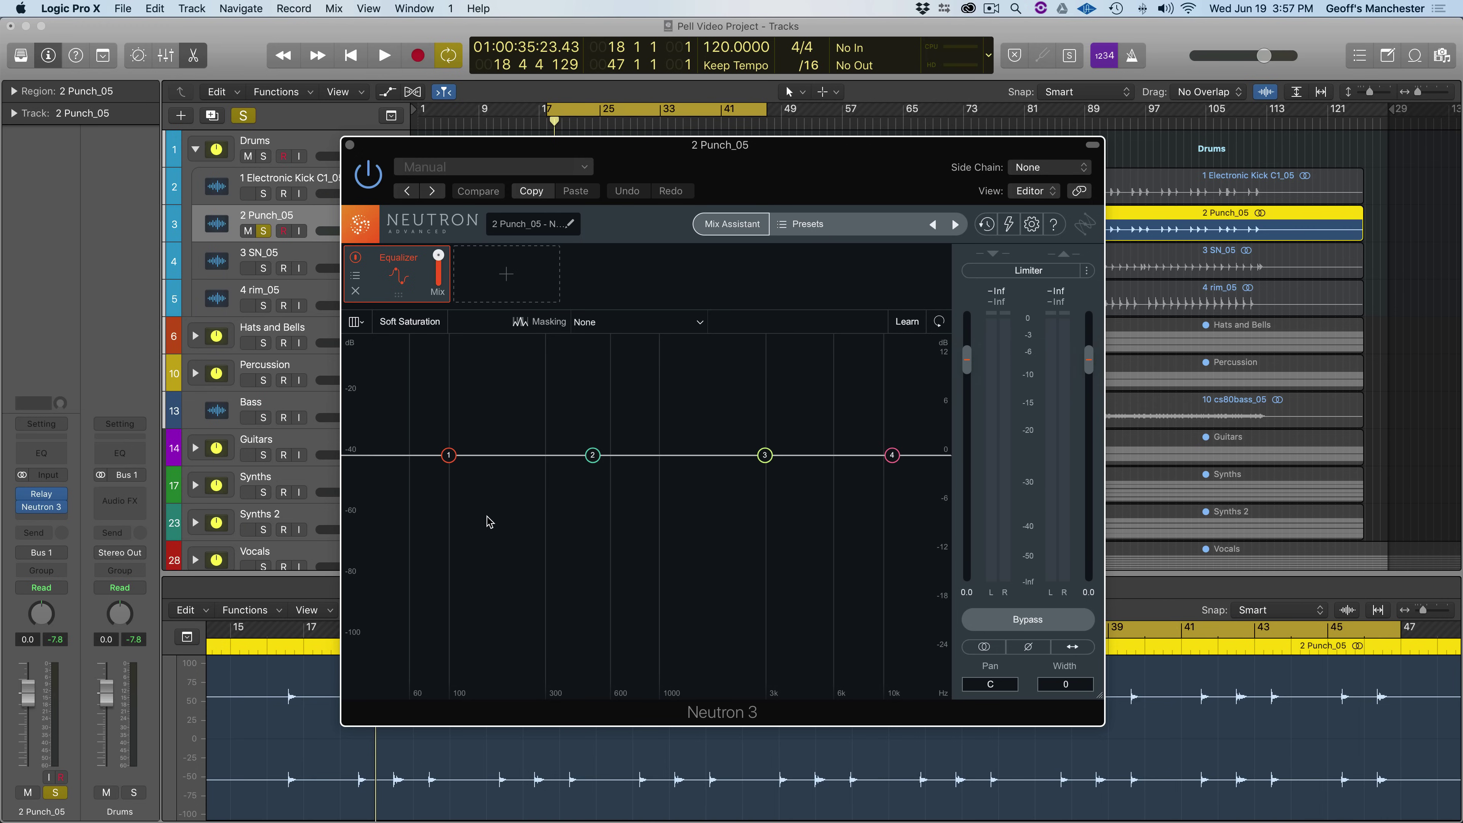
- Add the Compressor 1, Compressor 2 and Transient Shaper modules after the Equalizer in the Neutron 3 chain
left_click(506, 273)
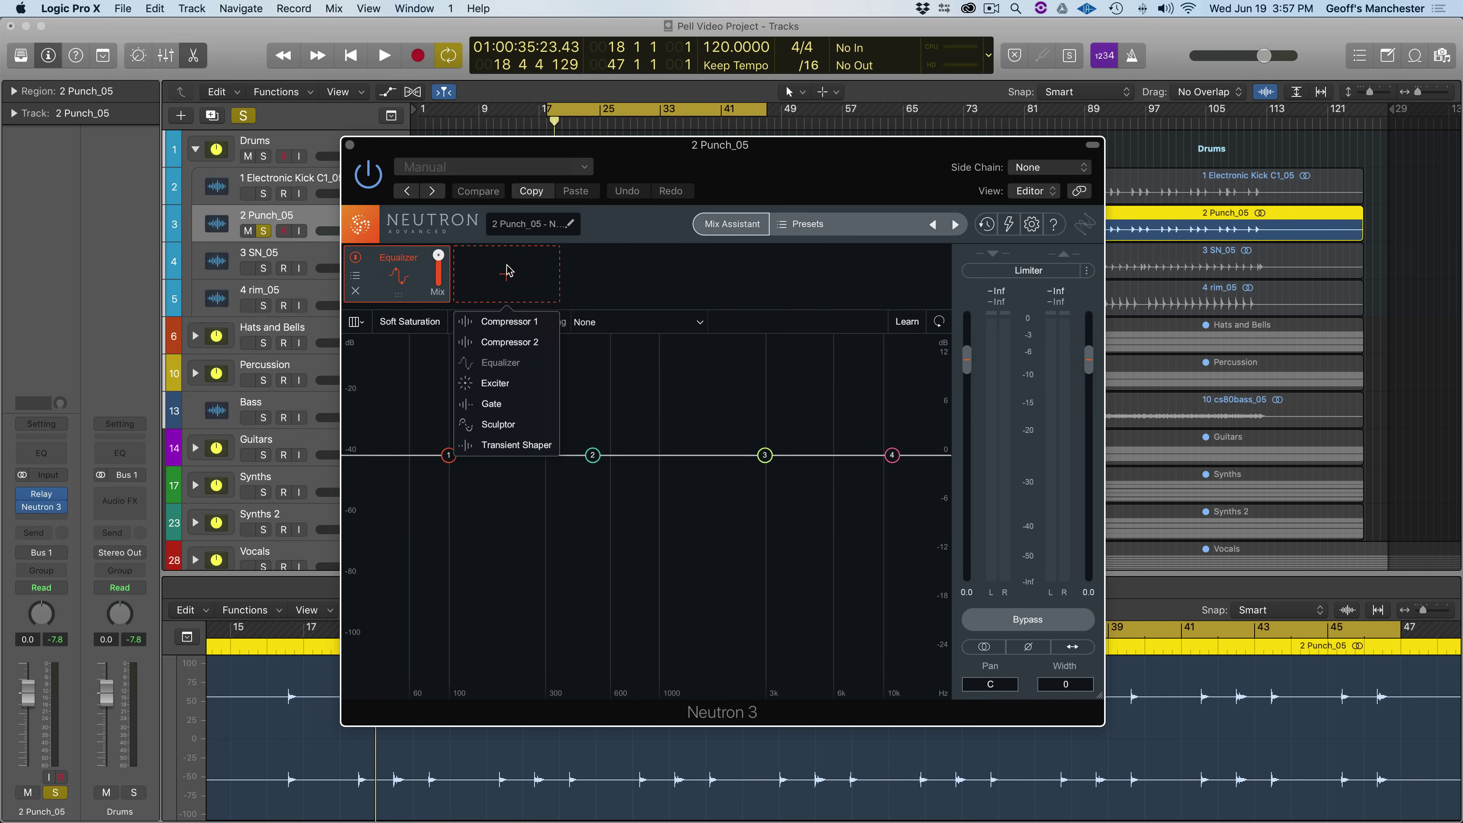
left_click(515, 328)
left_click(630, 278)
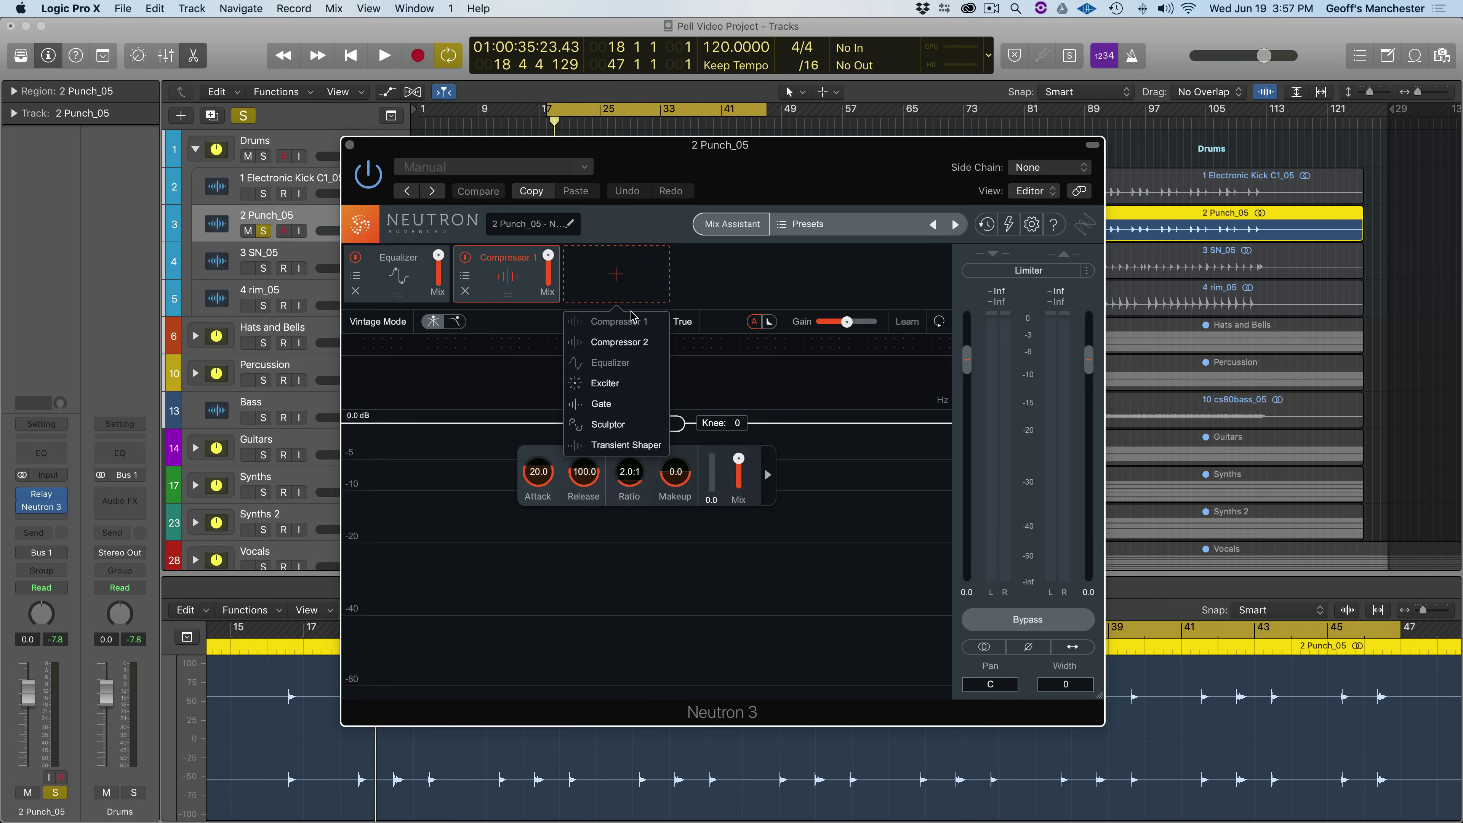
left_click(631, 342)
left_click(725, 275)
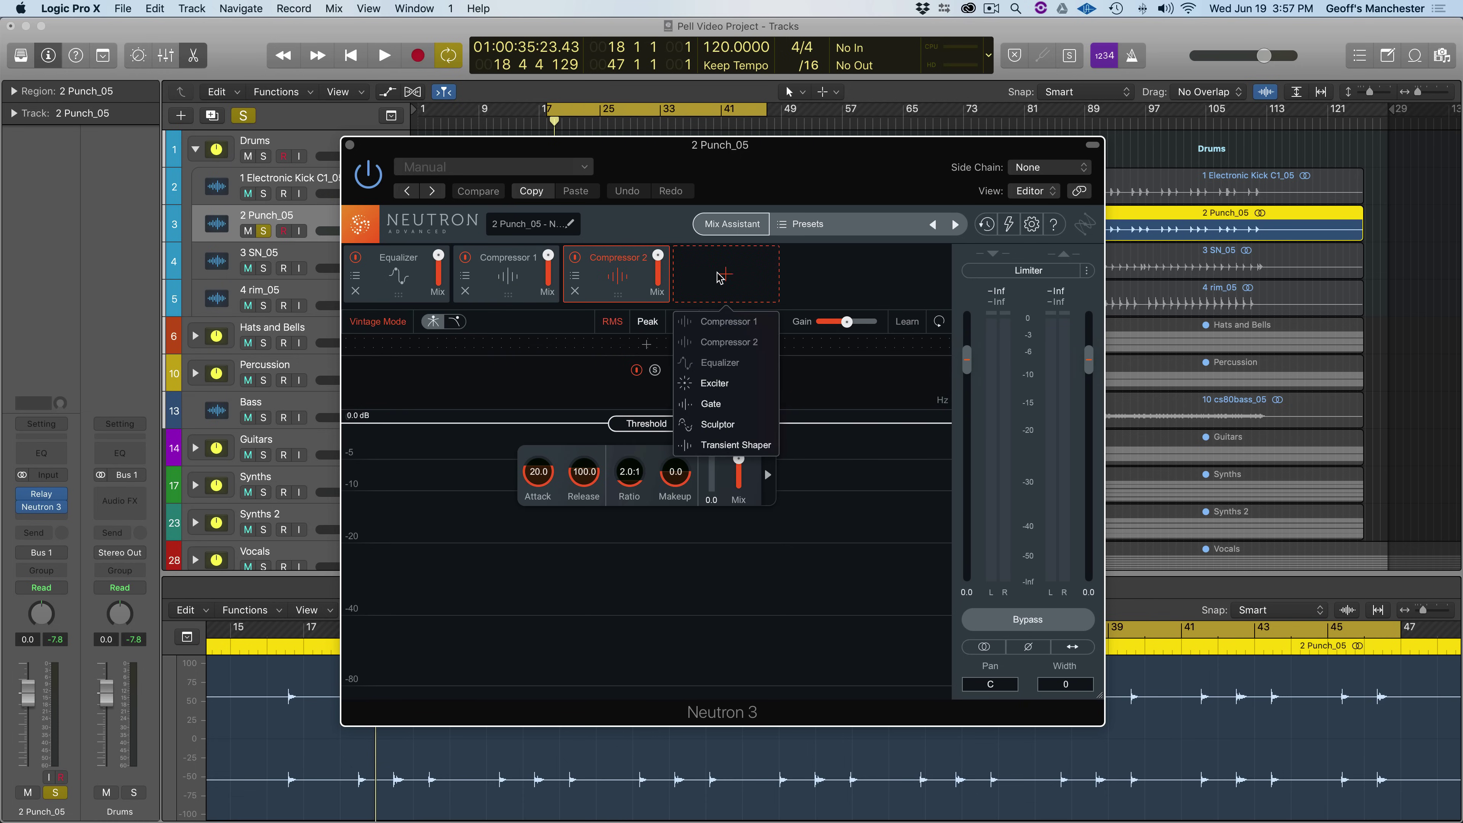
left_click(733, 447)
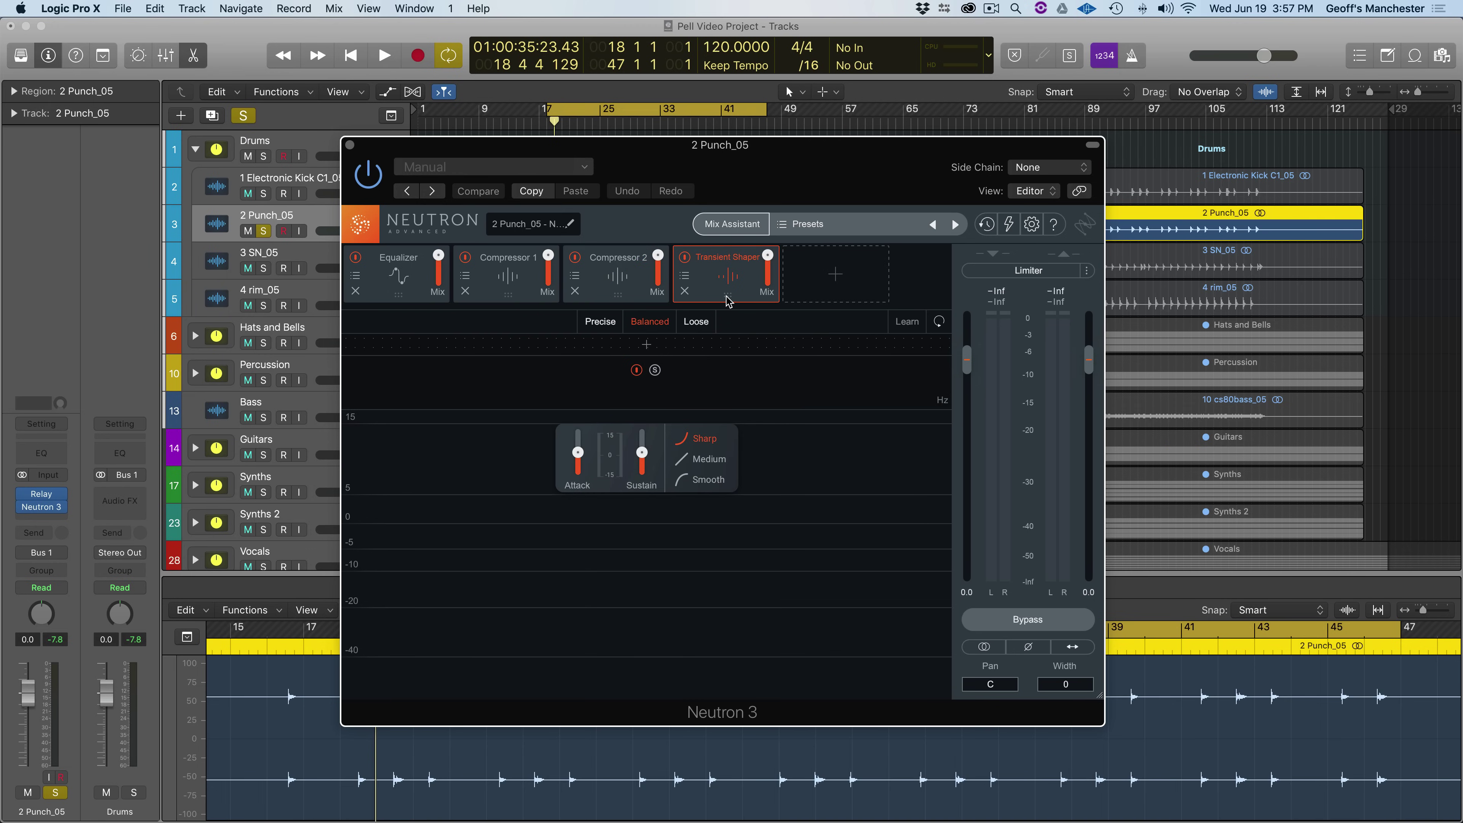
mouse_move(728, 297)
left_mouse_down()
mouse_move(461, 315)
mouse_move(714, 306)
left_mouse_up()
- Start Mix Assistant for 2 Punch_05 in Track Enhance mode and continue to its target settings
left_click(720, 233)
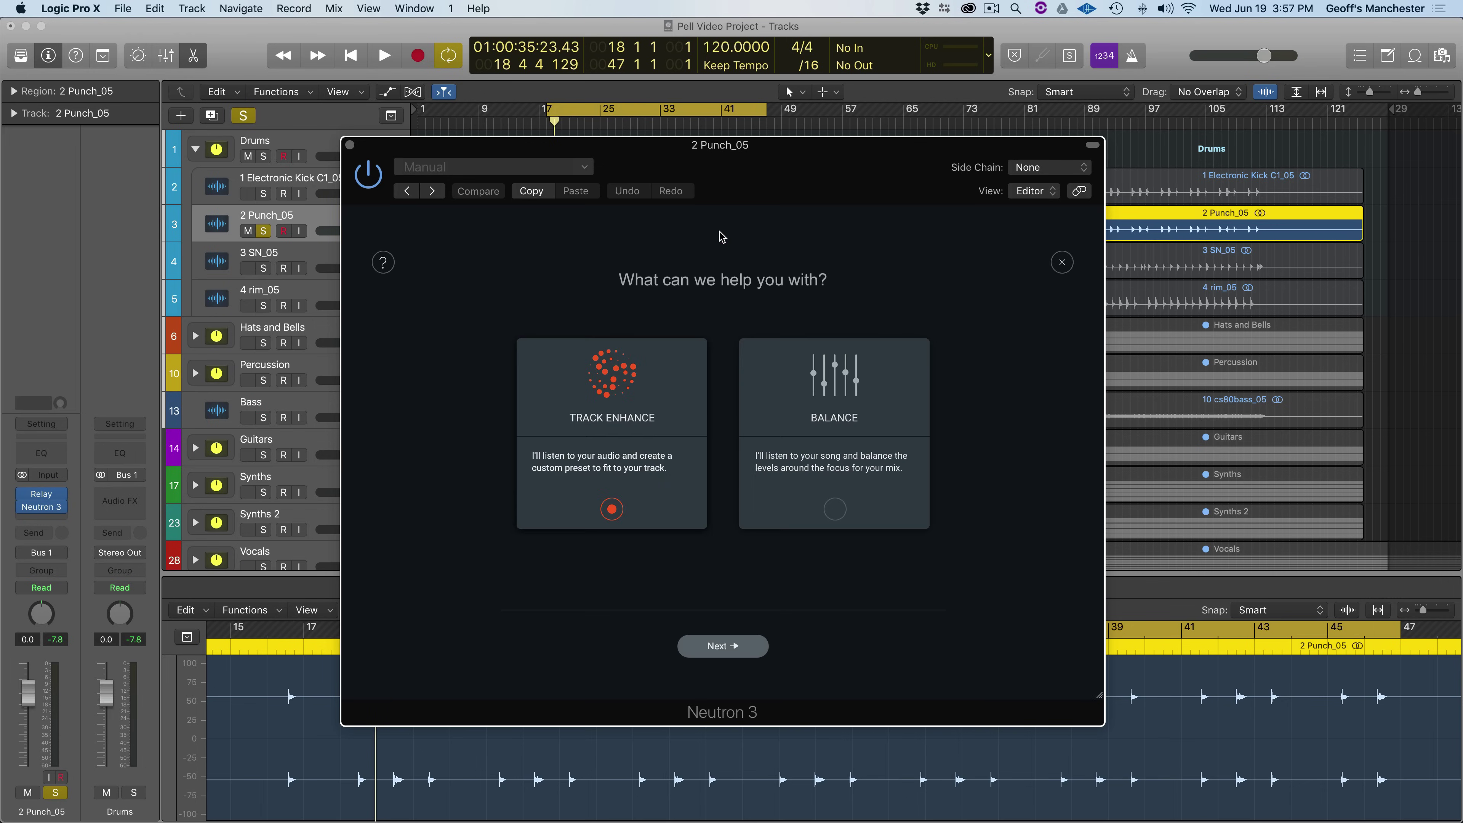
left_click(785, 499)
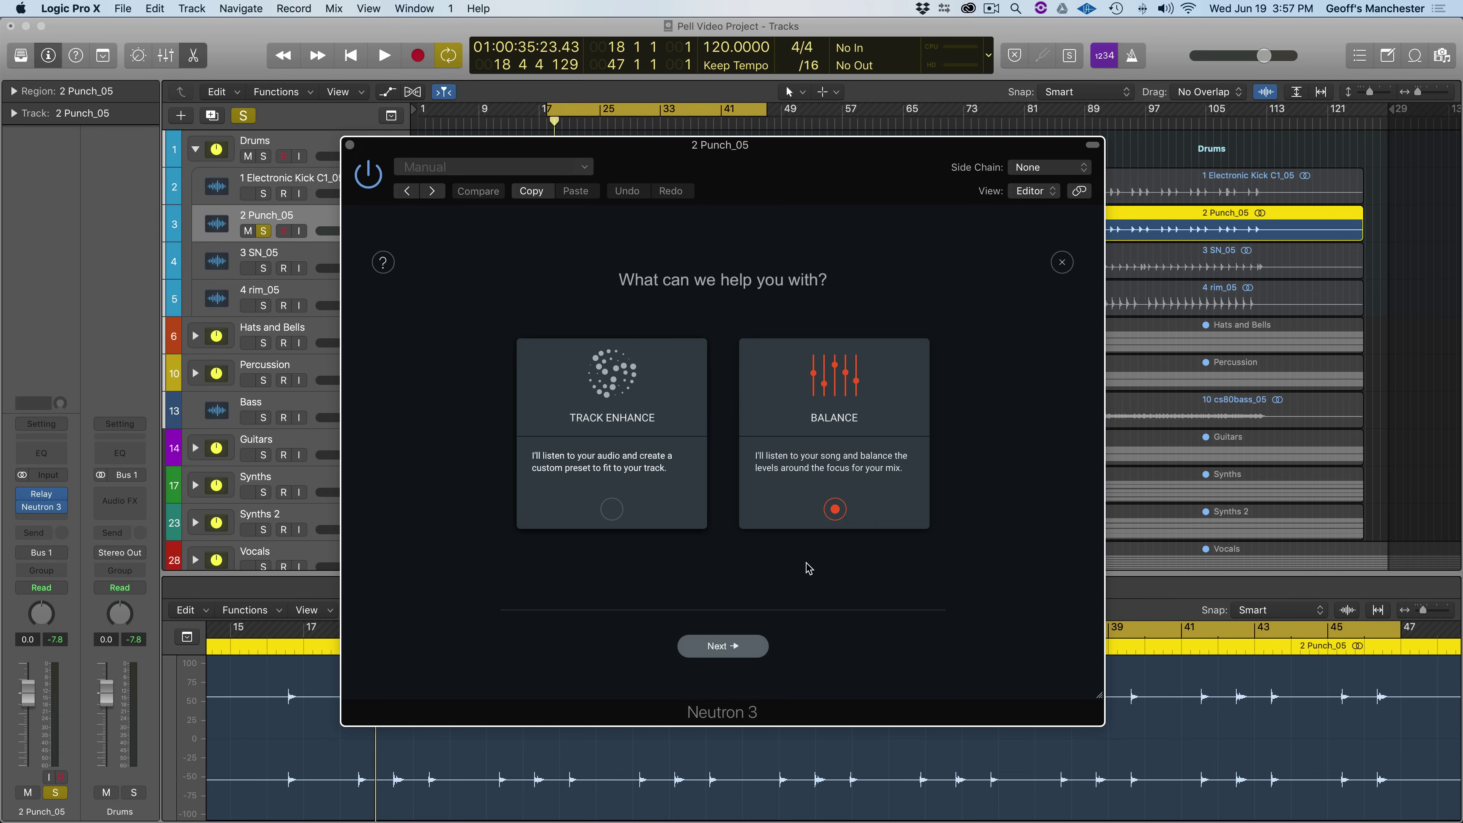
left_click(673, 516)
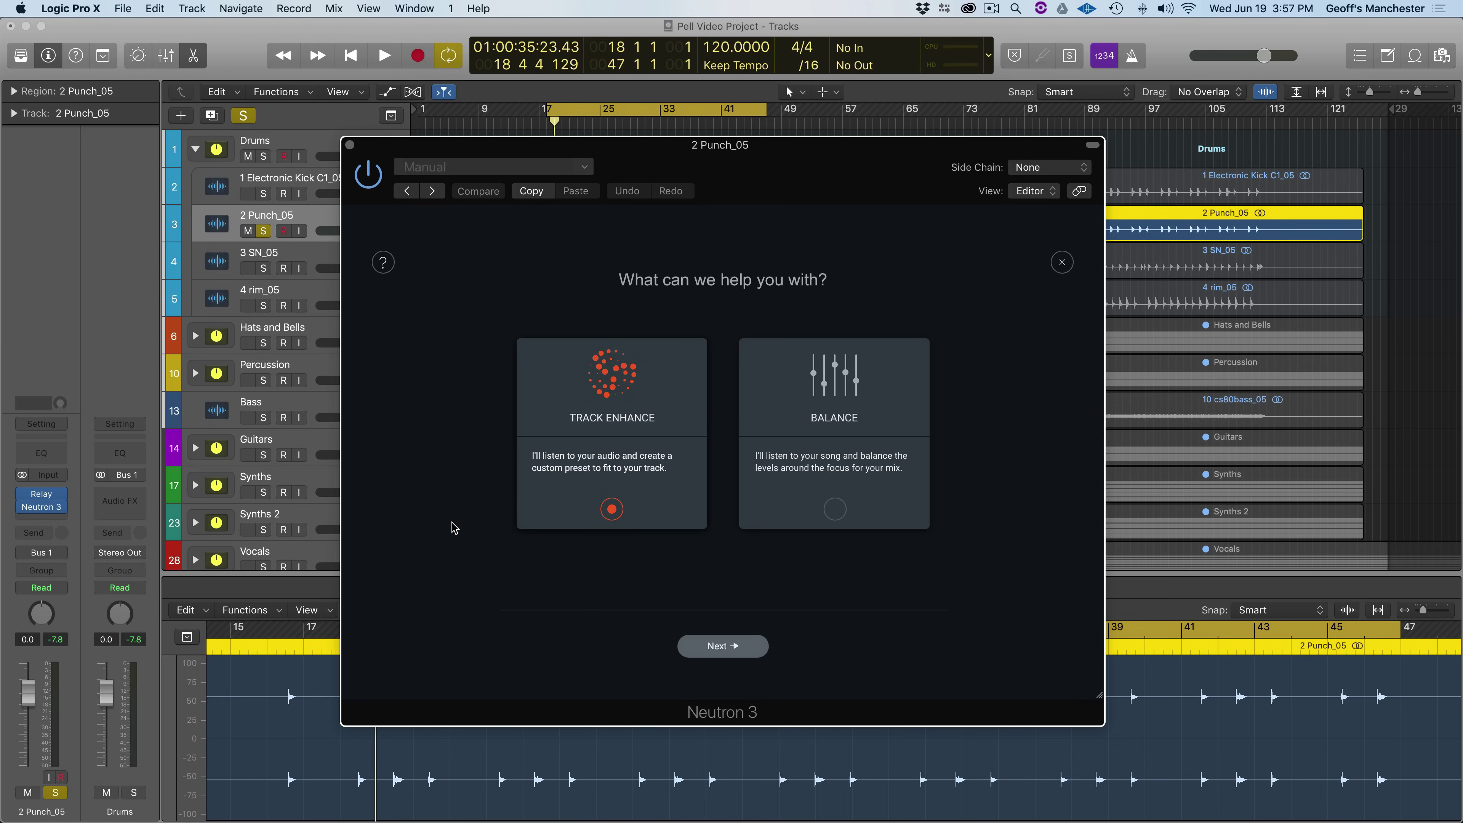
left_click(717, 649)
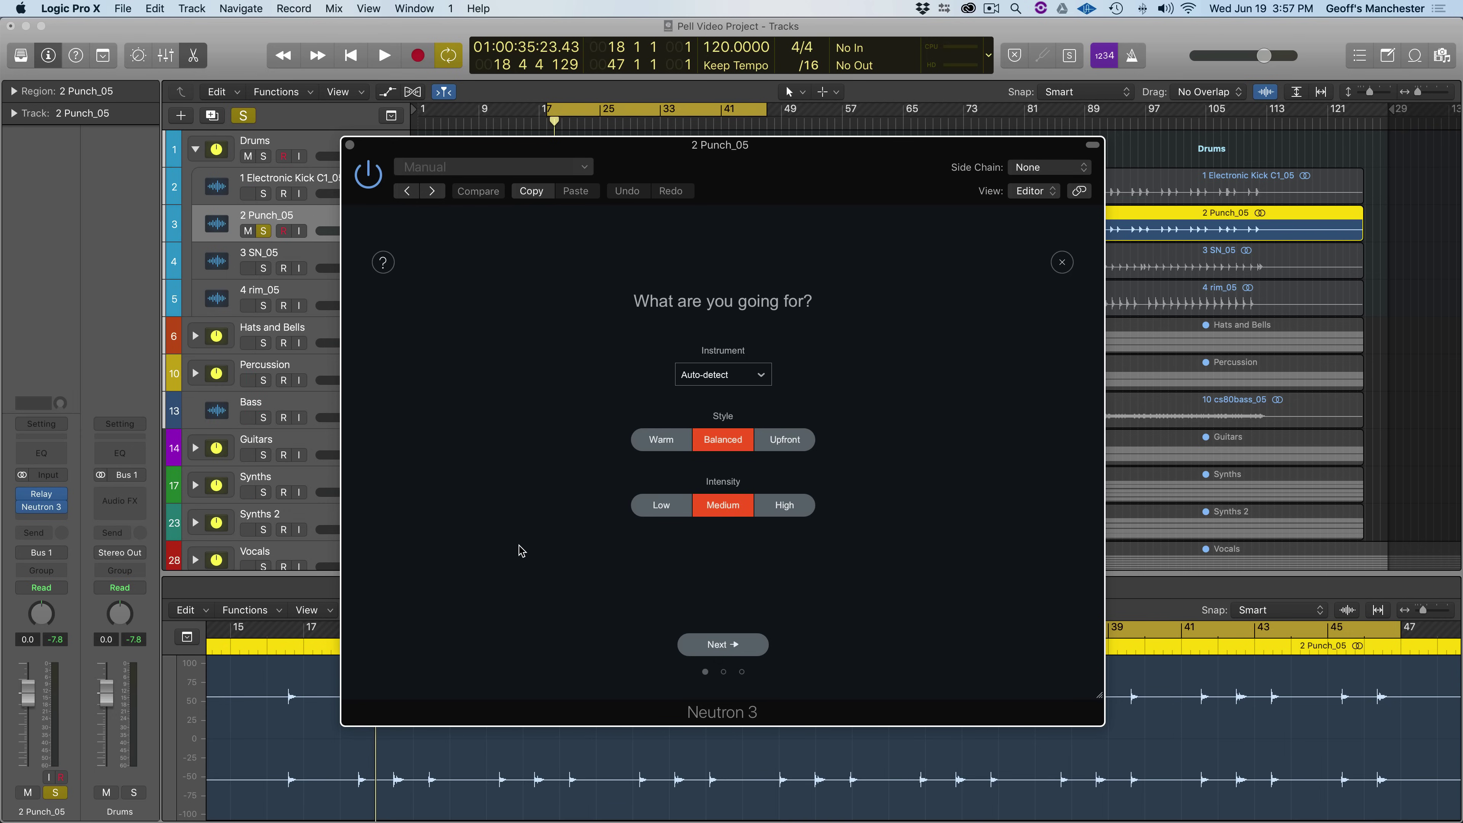
- Try the Warm, Balanced and Upfront styles and the Low, Medium and High intensities in the assistant
left_click(653, 442)
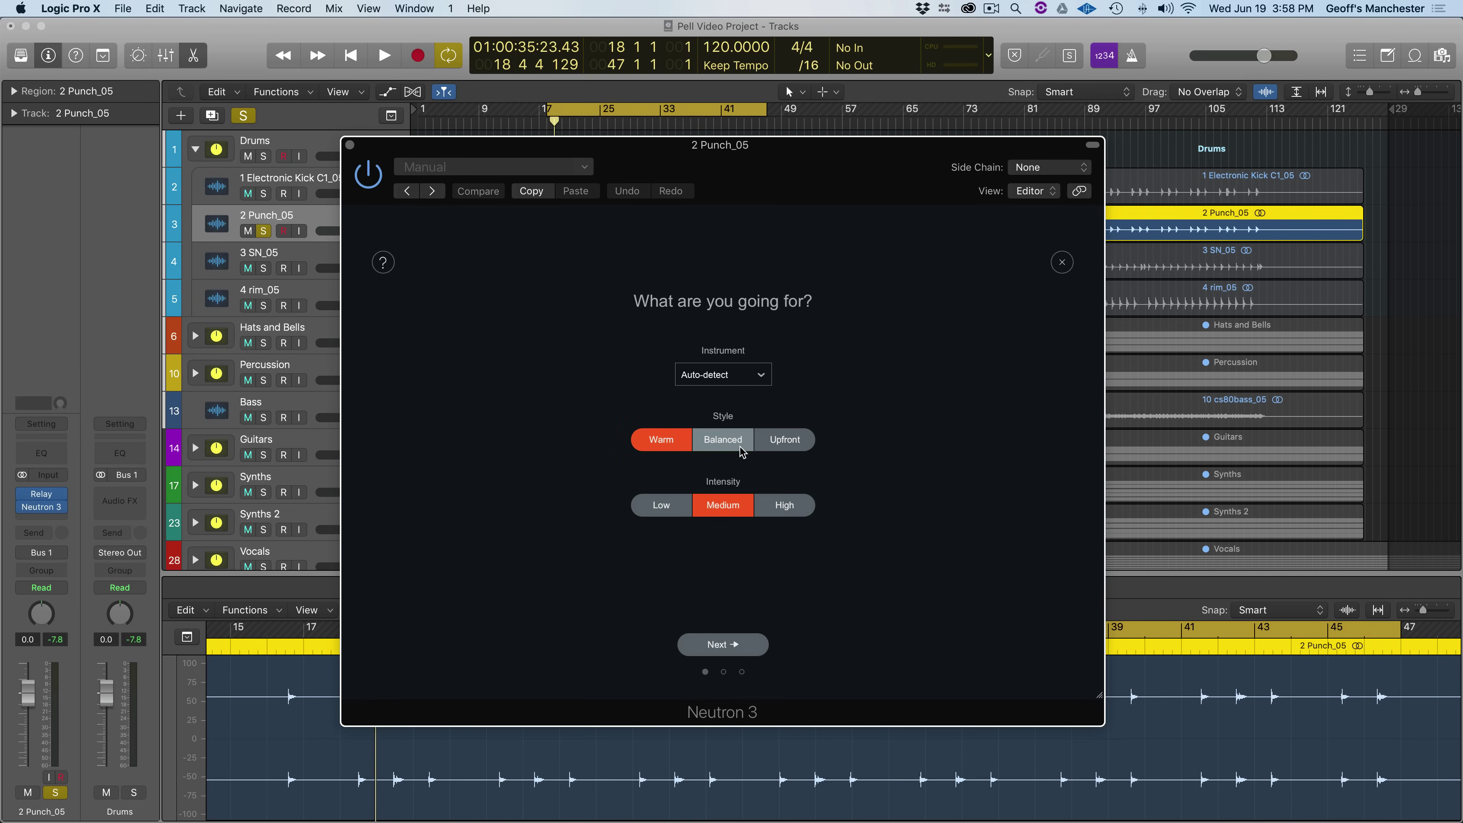
left_click(734, 446)
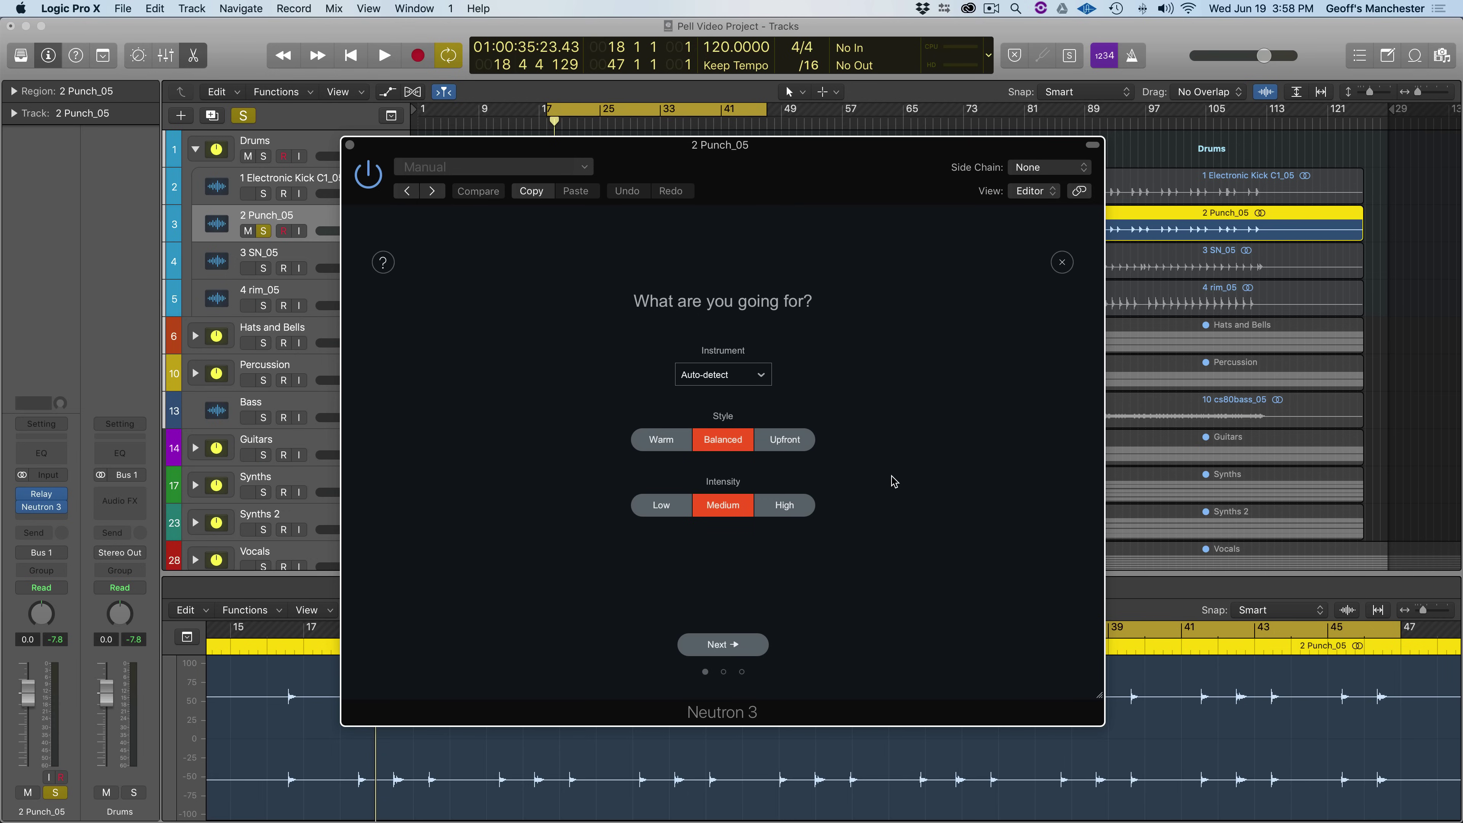
left_click(801, 447)
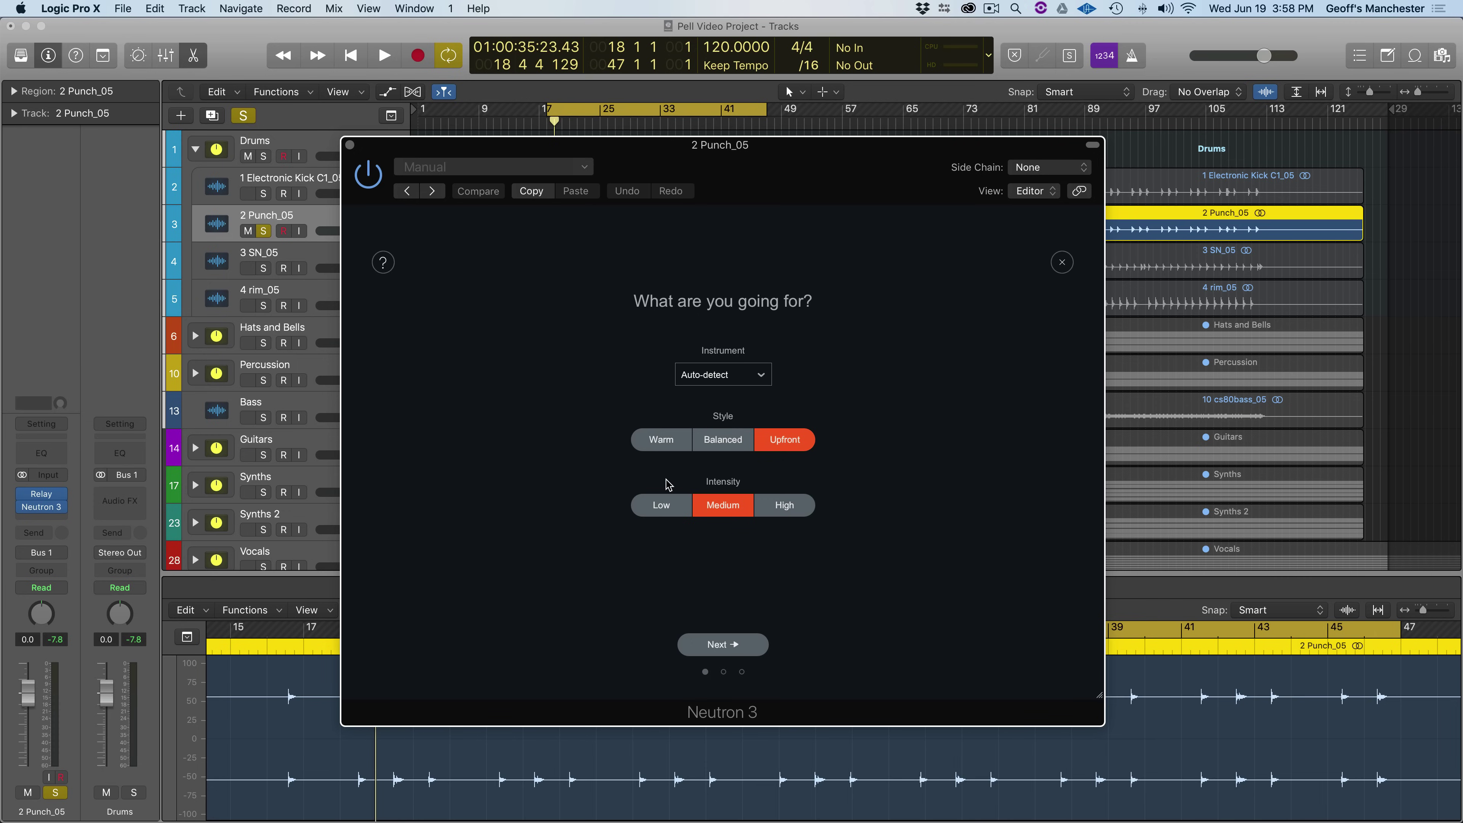
left_click(648, 509)
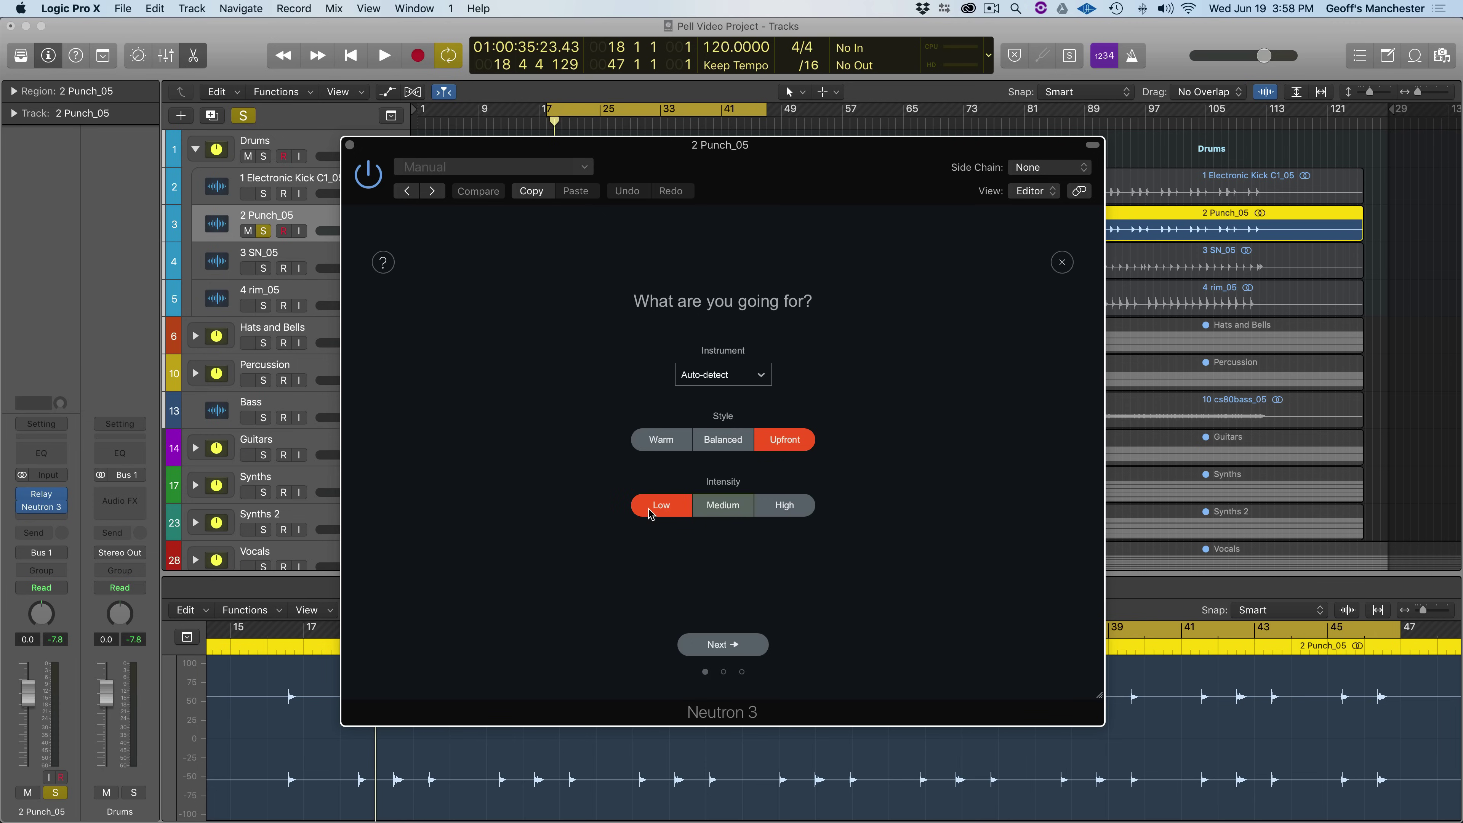
left_click(729, 509)
left_click(778, 510)
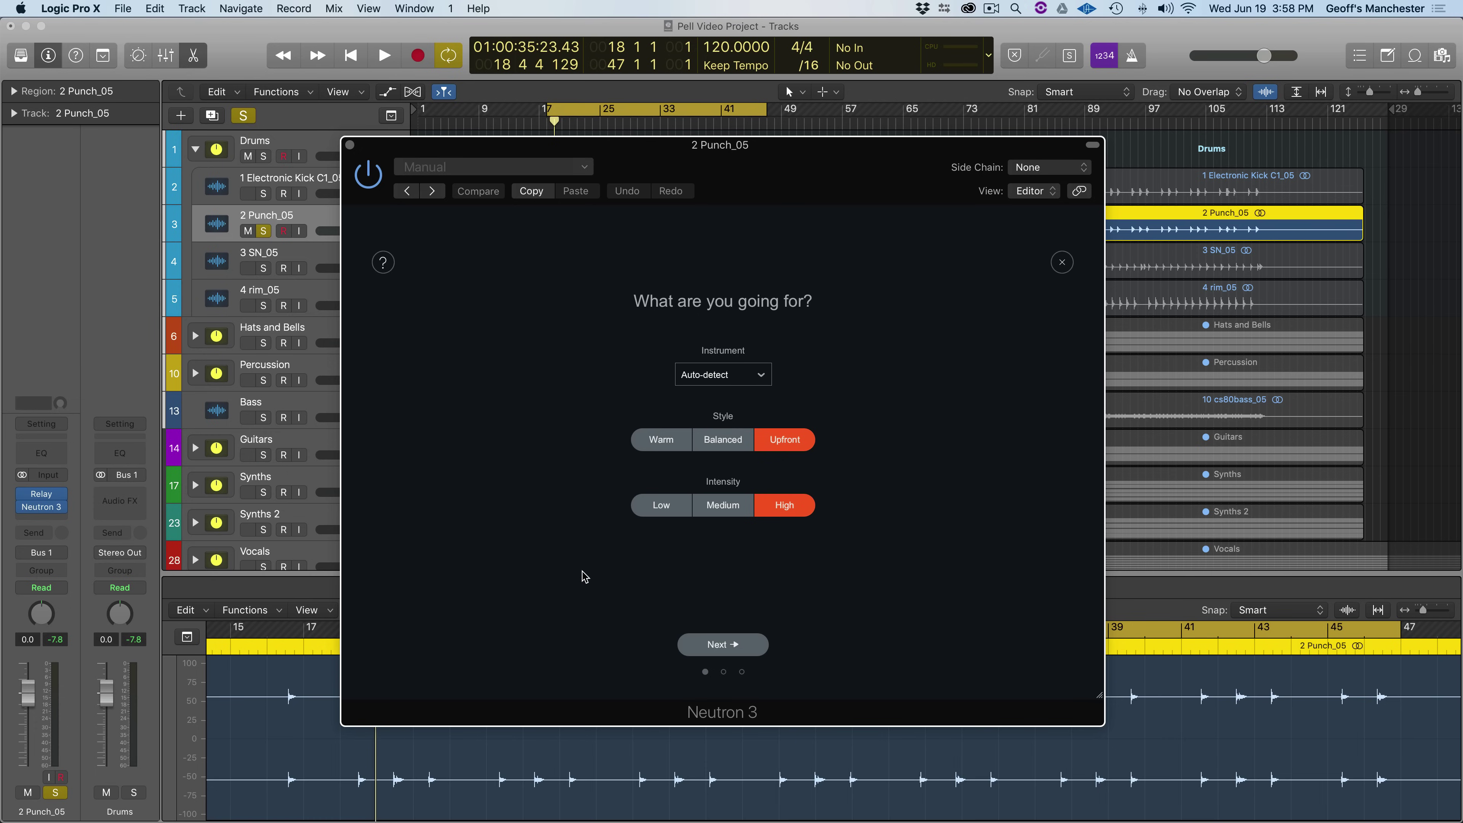
left_click(646, 512)
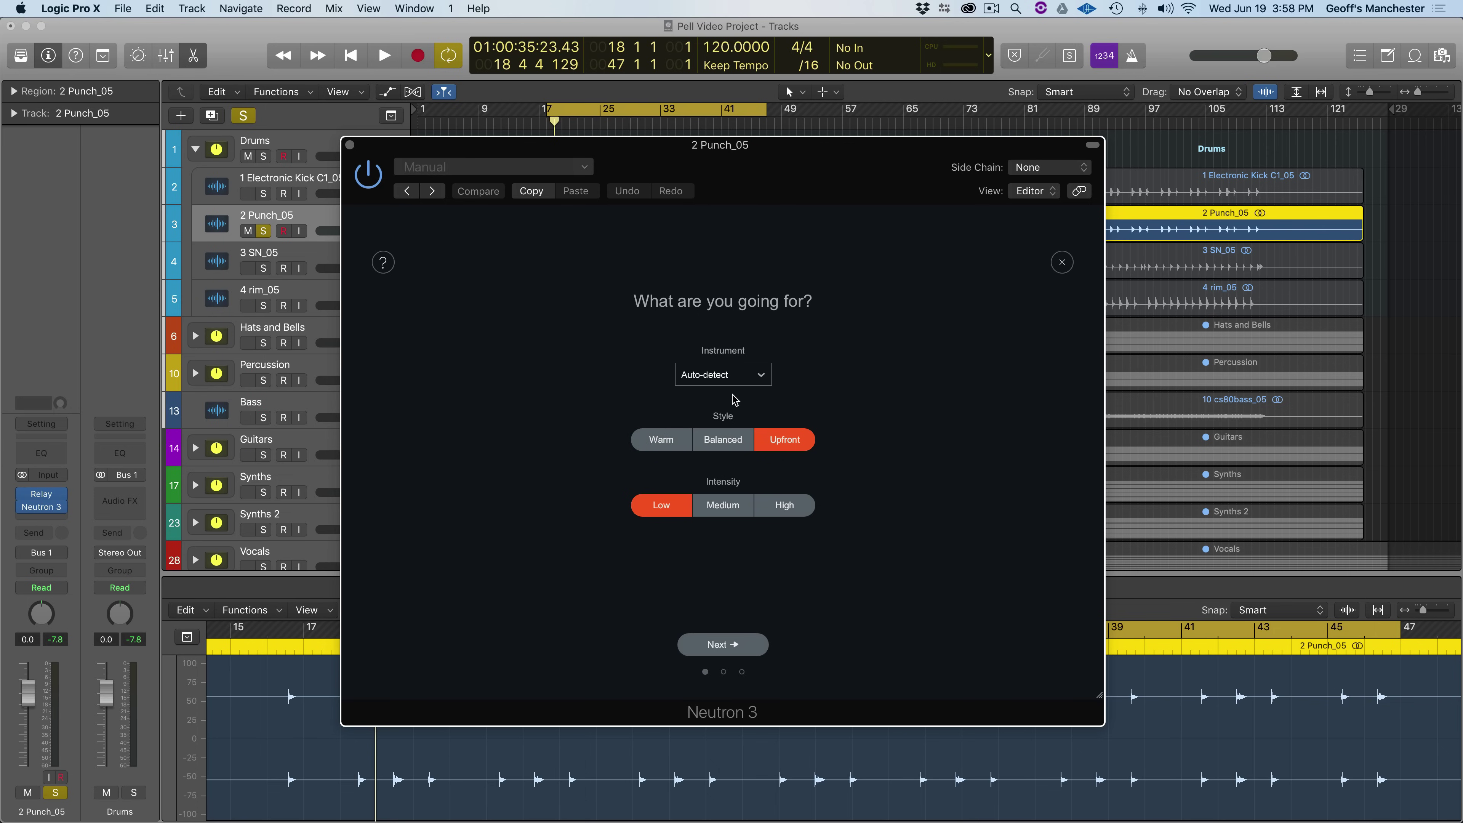
- Set the assistant's instrument to Kick under Percussion, the style to Warm and the intensity to Medium, and continue
left_click(736, 382)
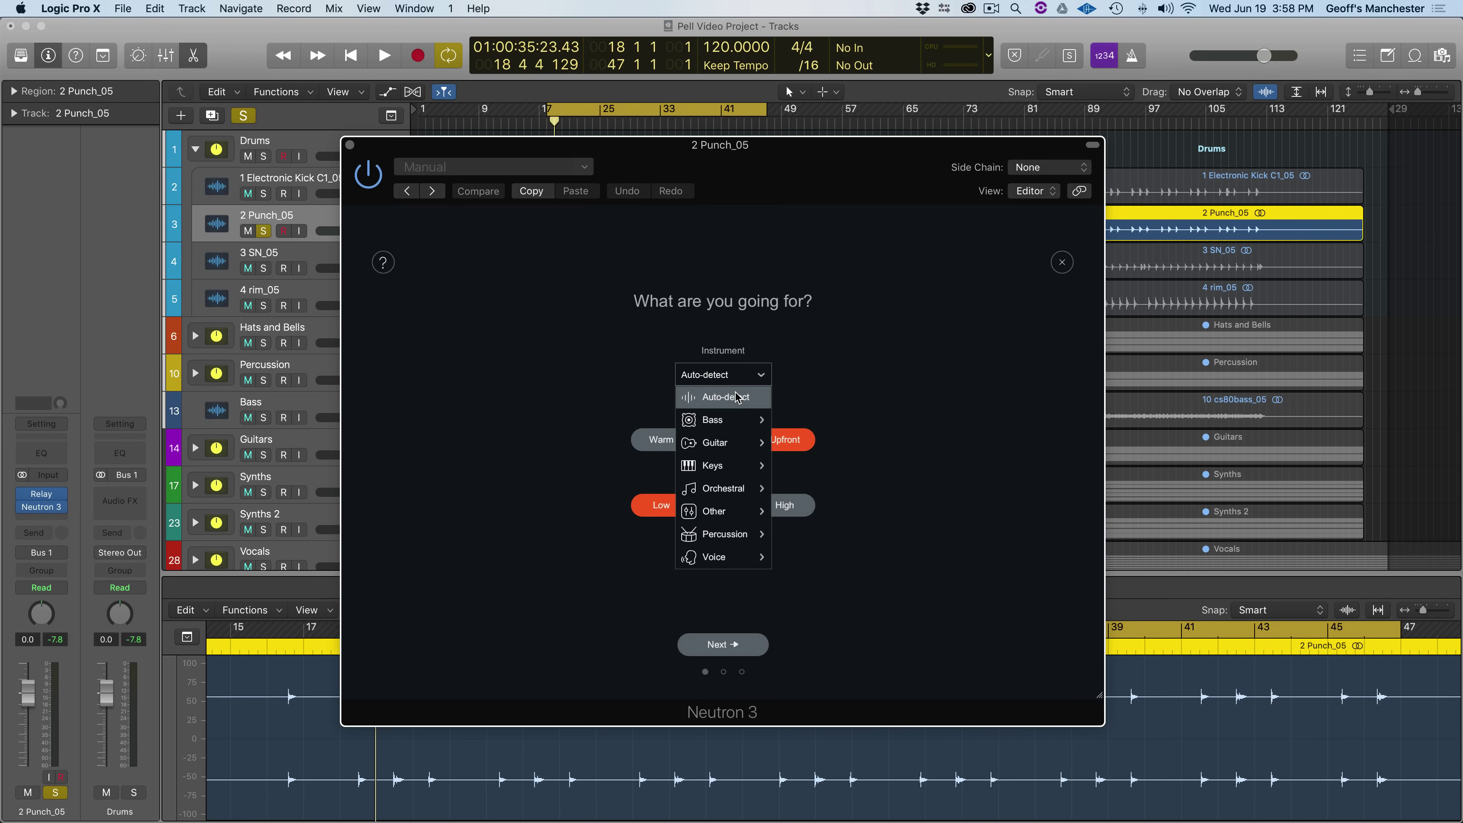
mouse_move(737, 428)
mouse_move(738, 453)
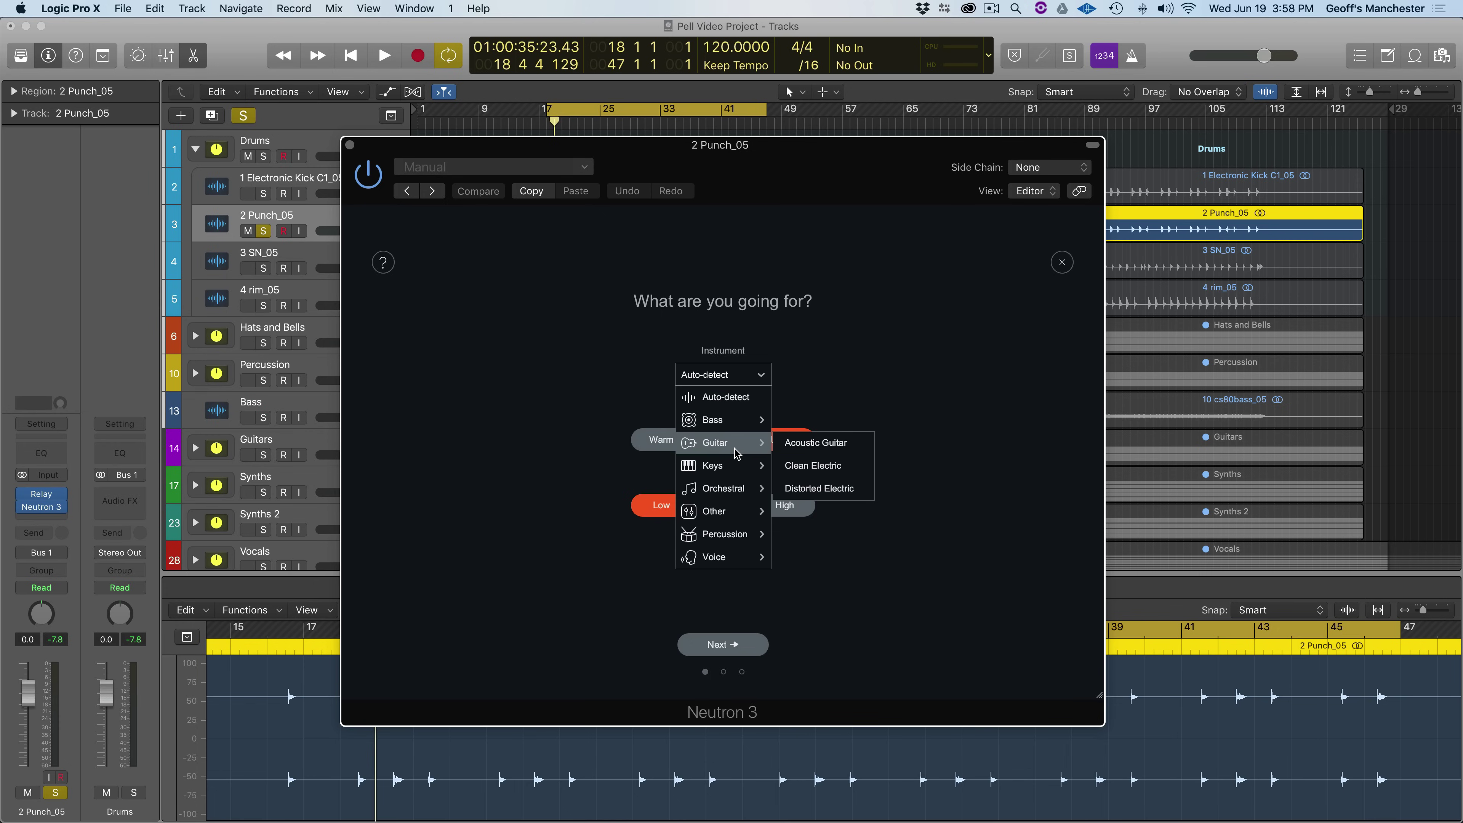
mouse_move(737, 490)
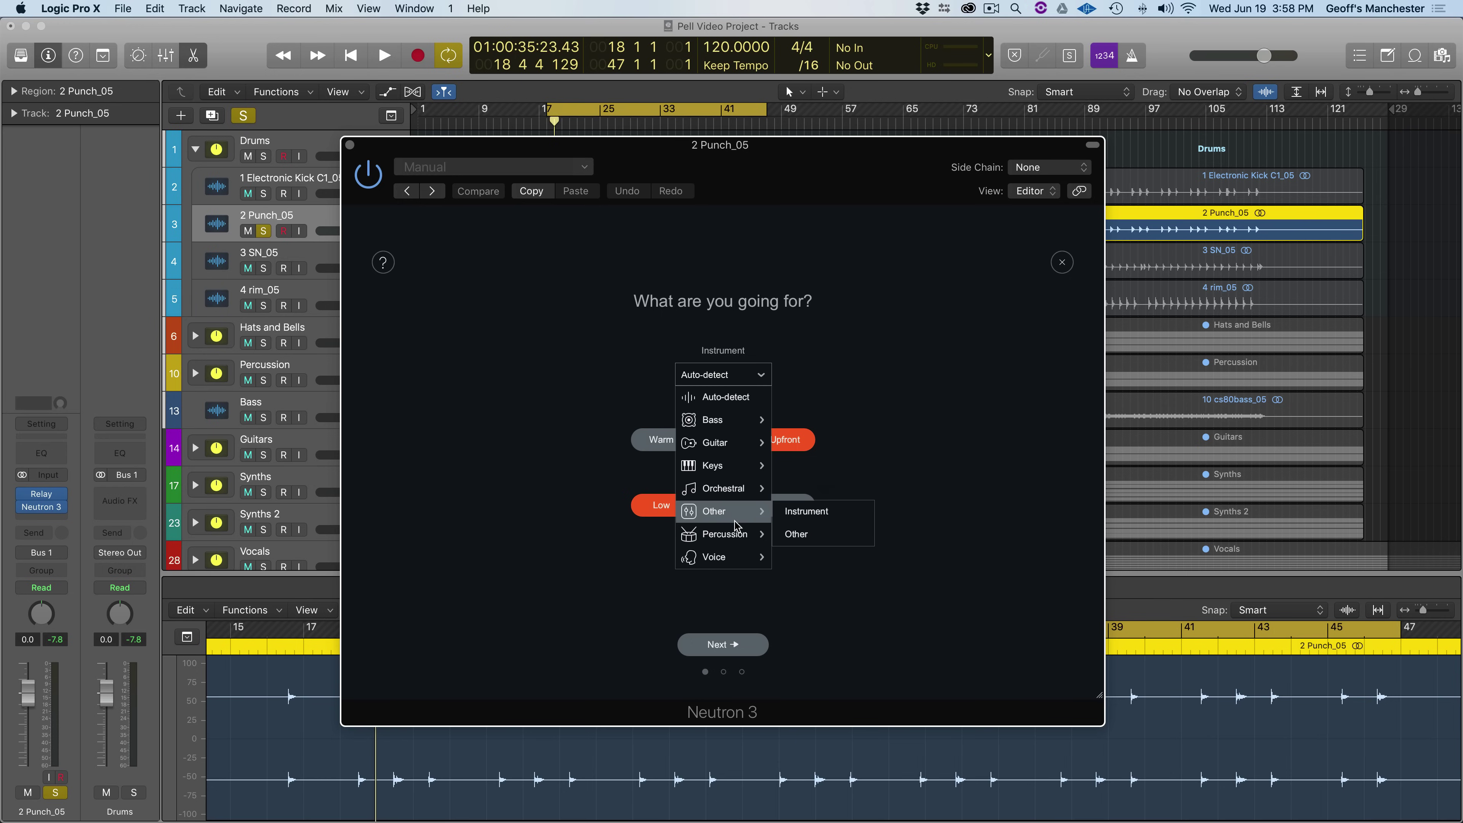
mouse_move(734, 537)
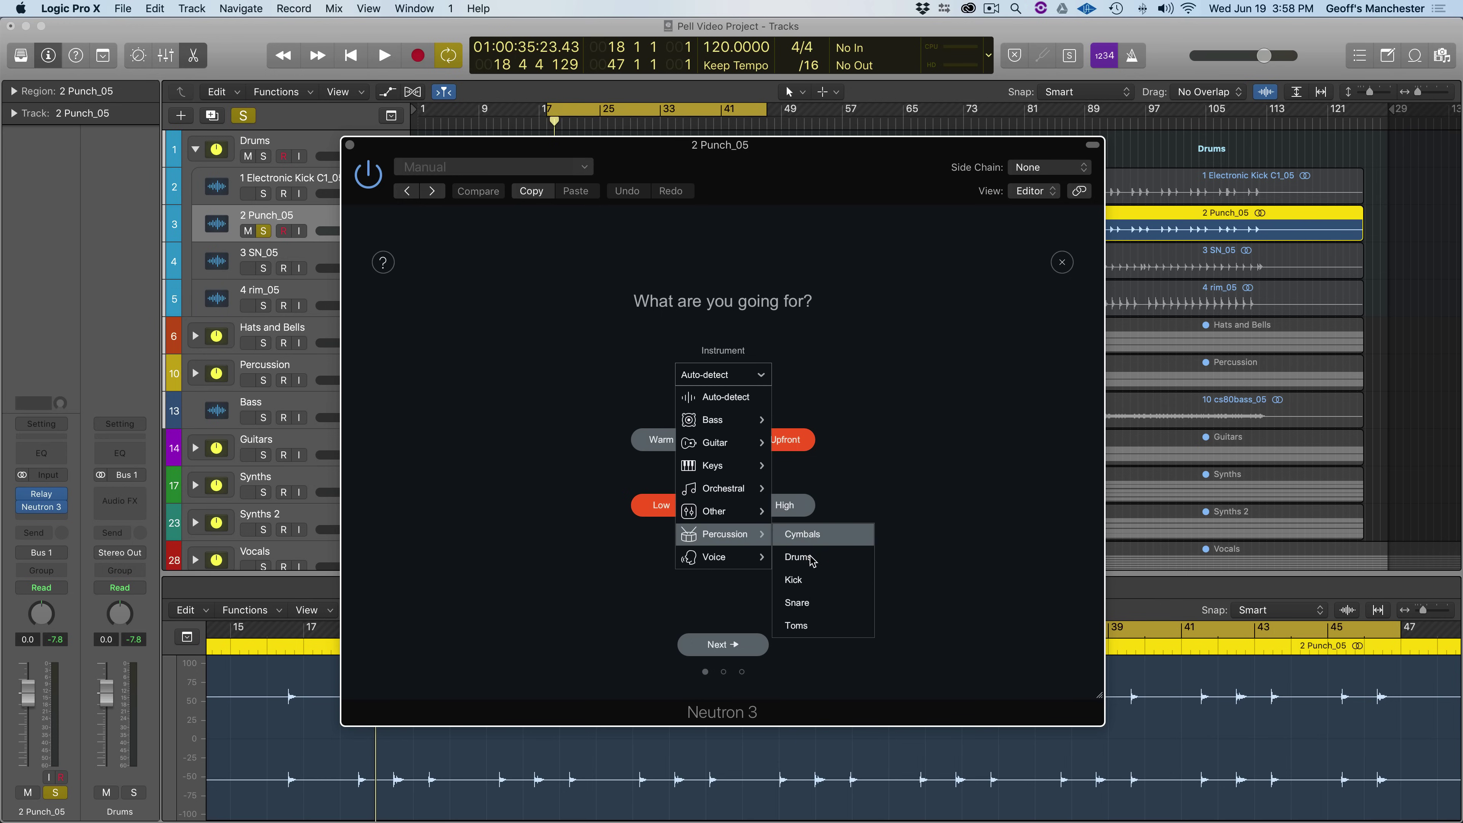
left_click(807, 579)
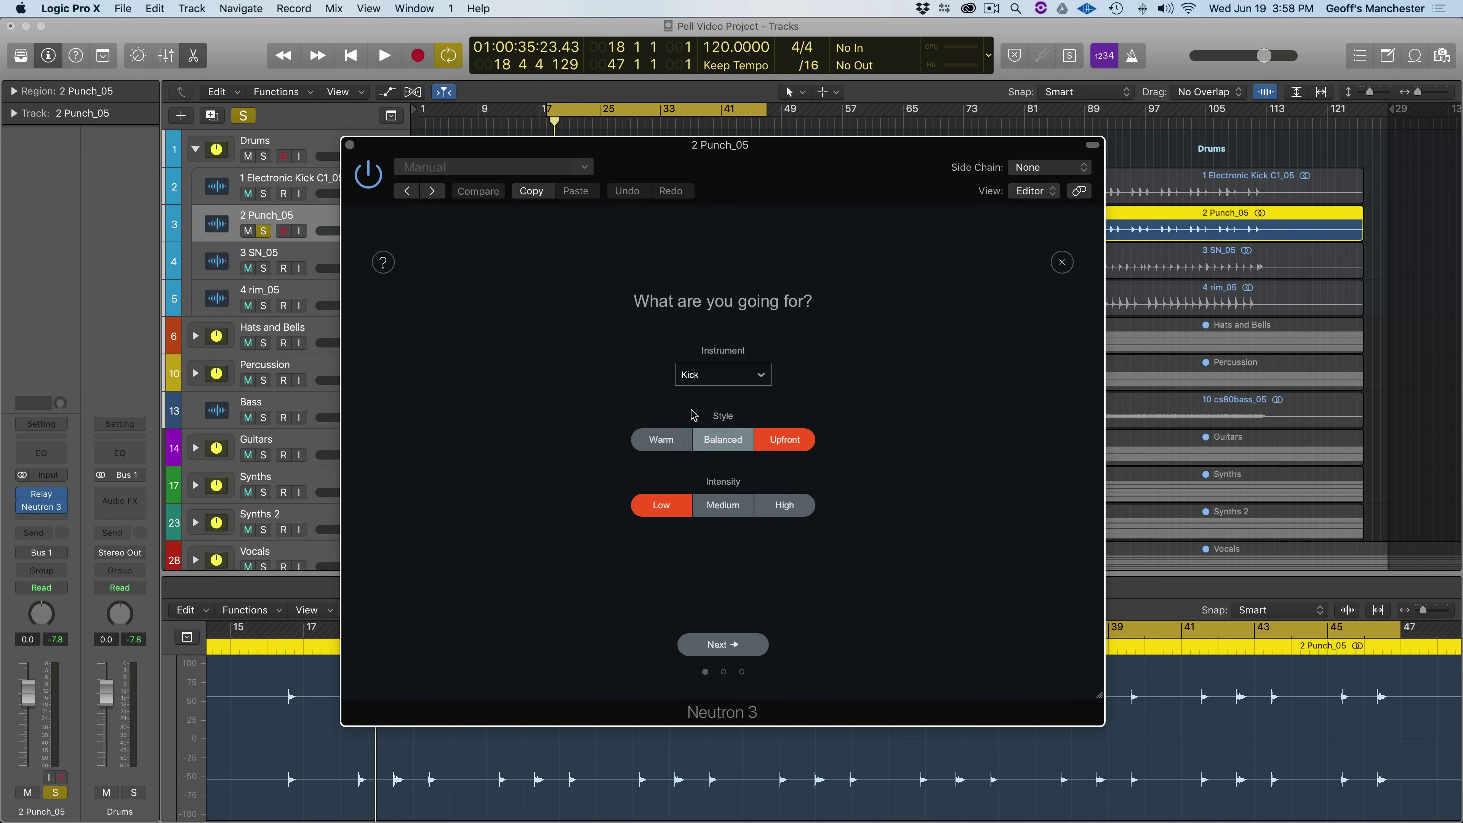
left_click(679, 442)
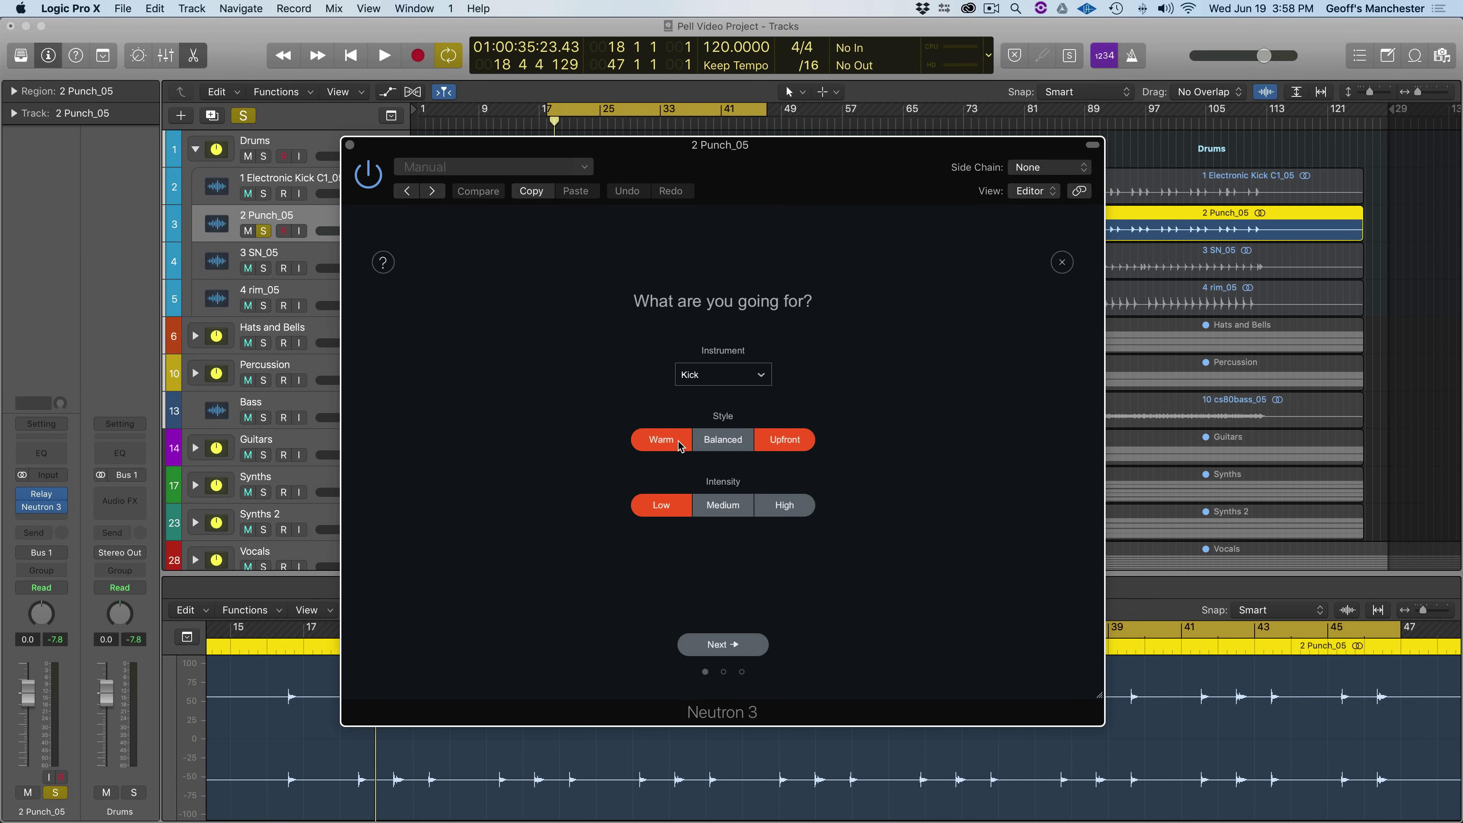
left_click(726, 509)
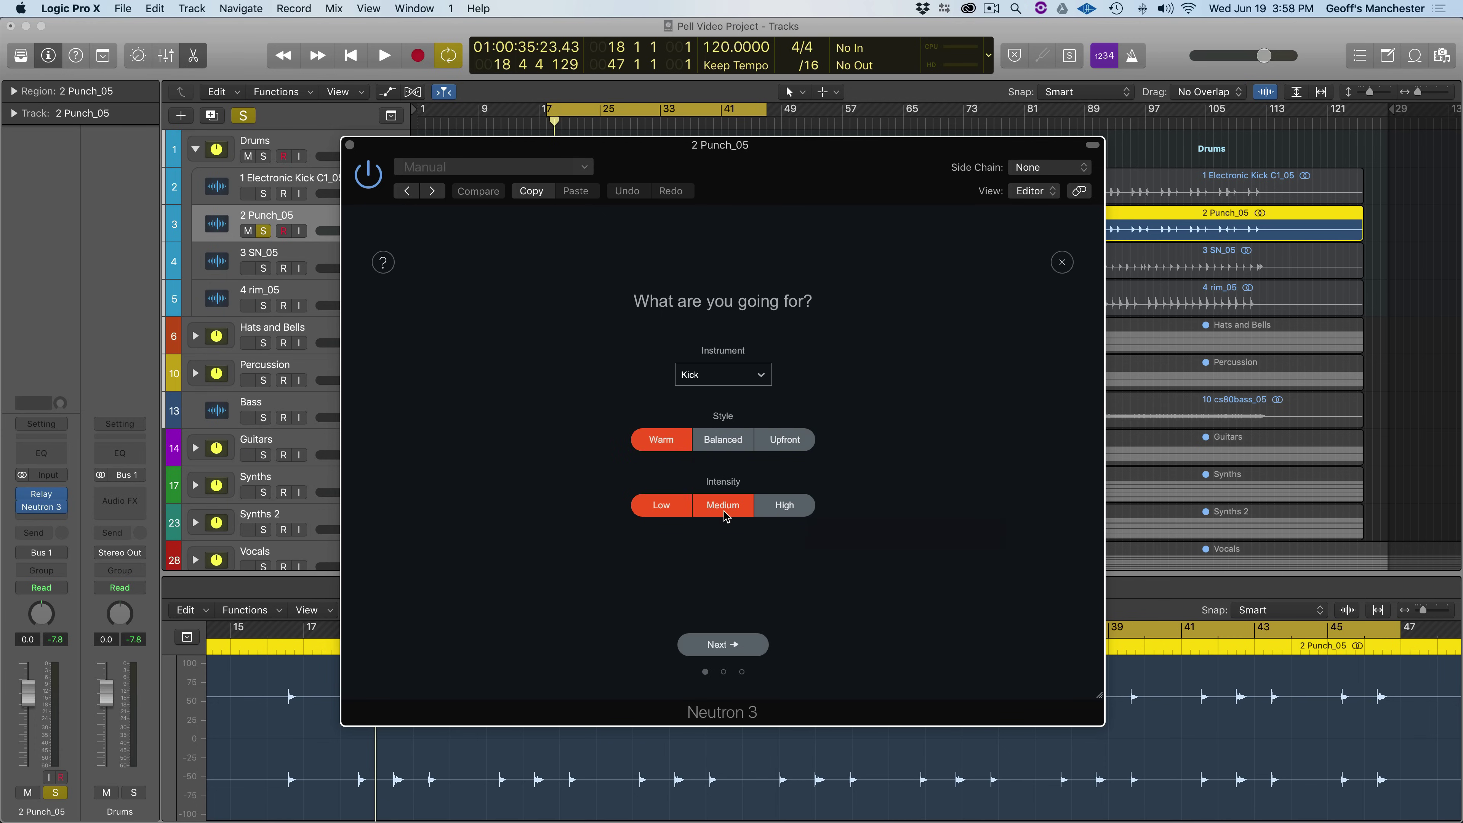
left_click(720, 647)
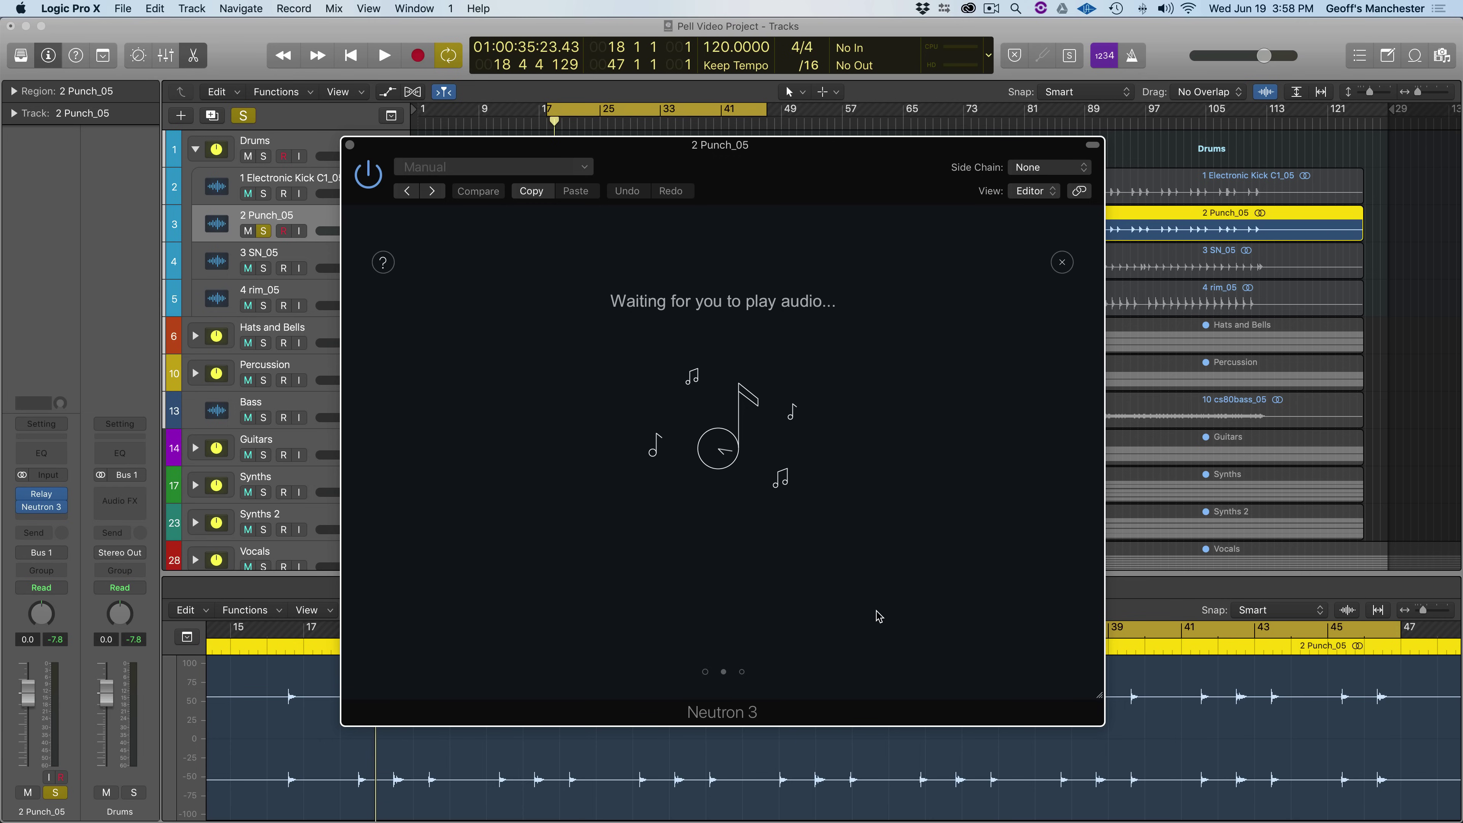
- Play the soloed punch track until the assistant completes its analysis, stop playback and accept the suggested signal chain
key("space")
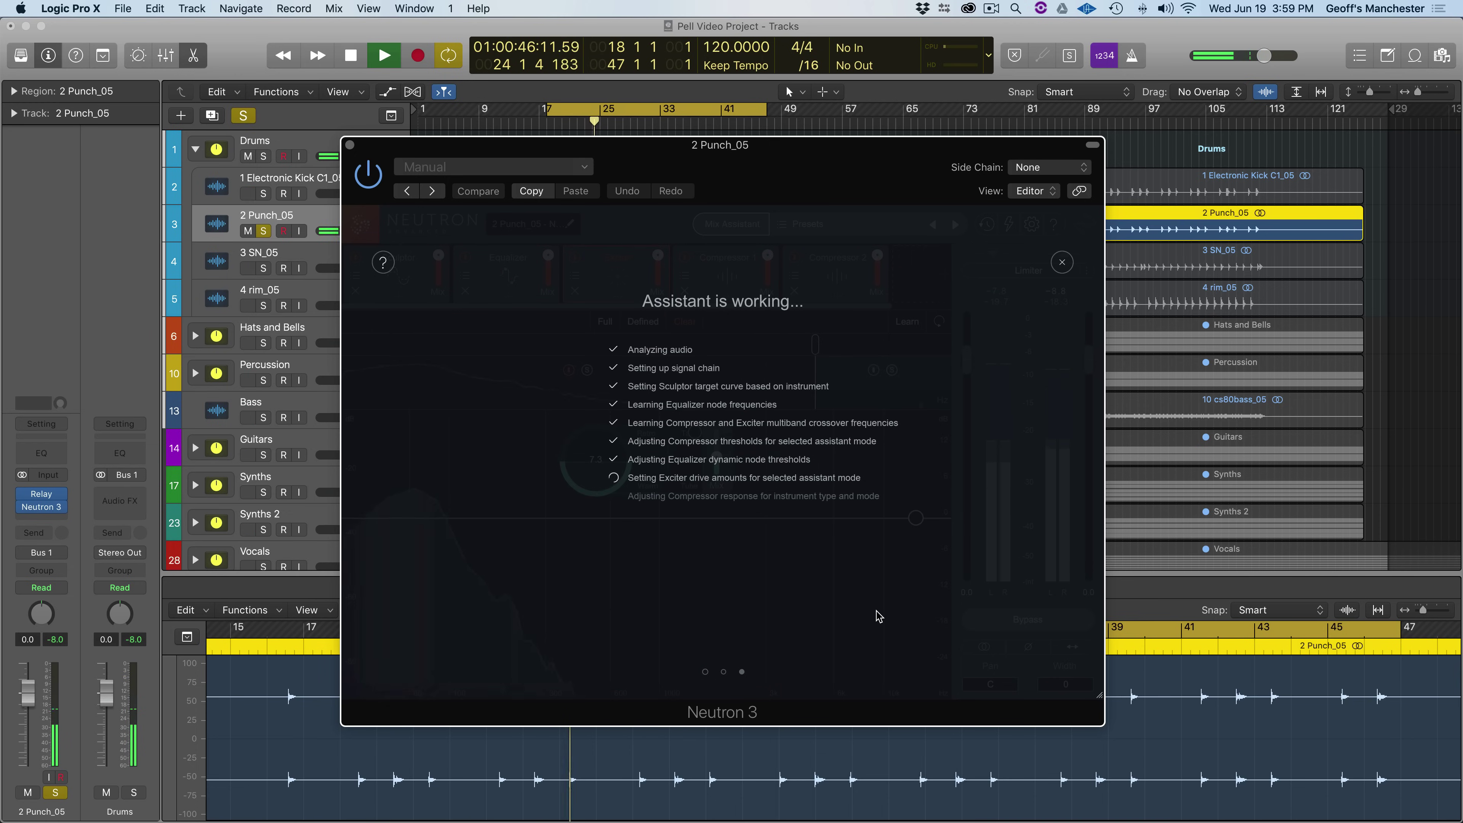
key("space")
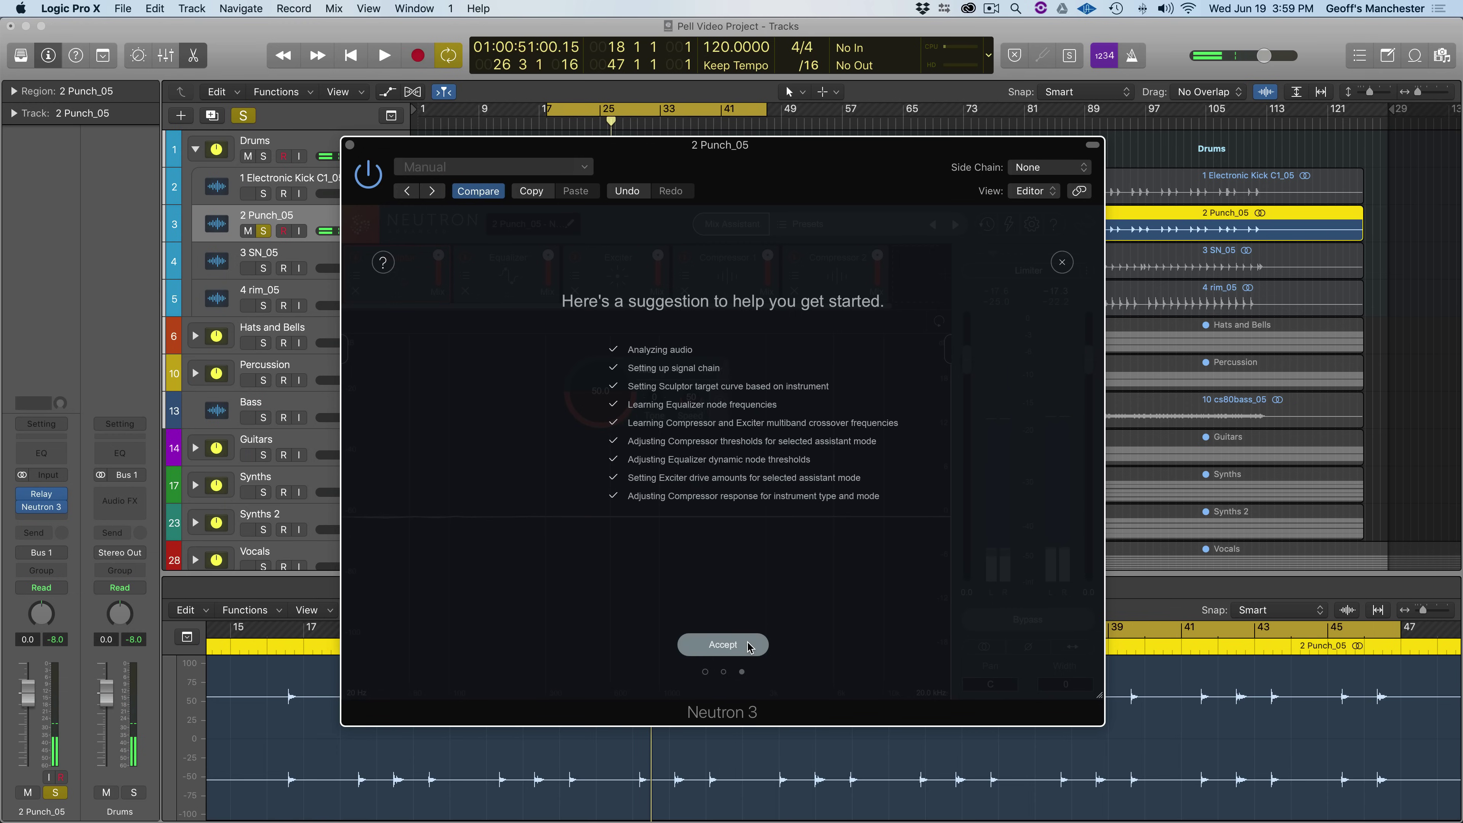
left_click(729, 649)
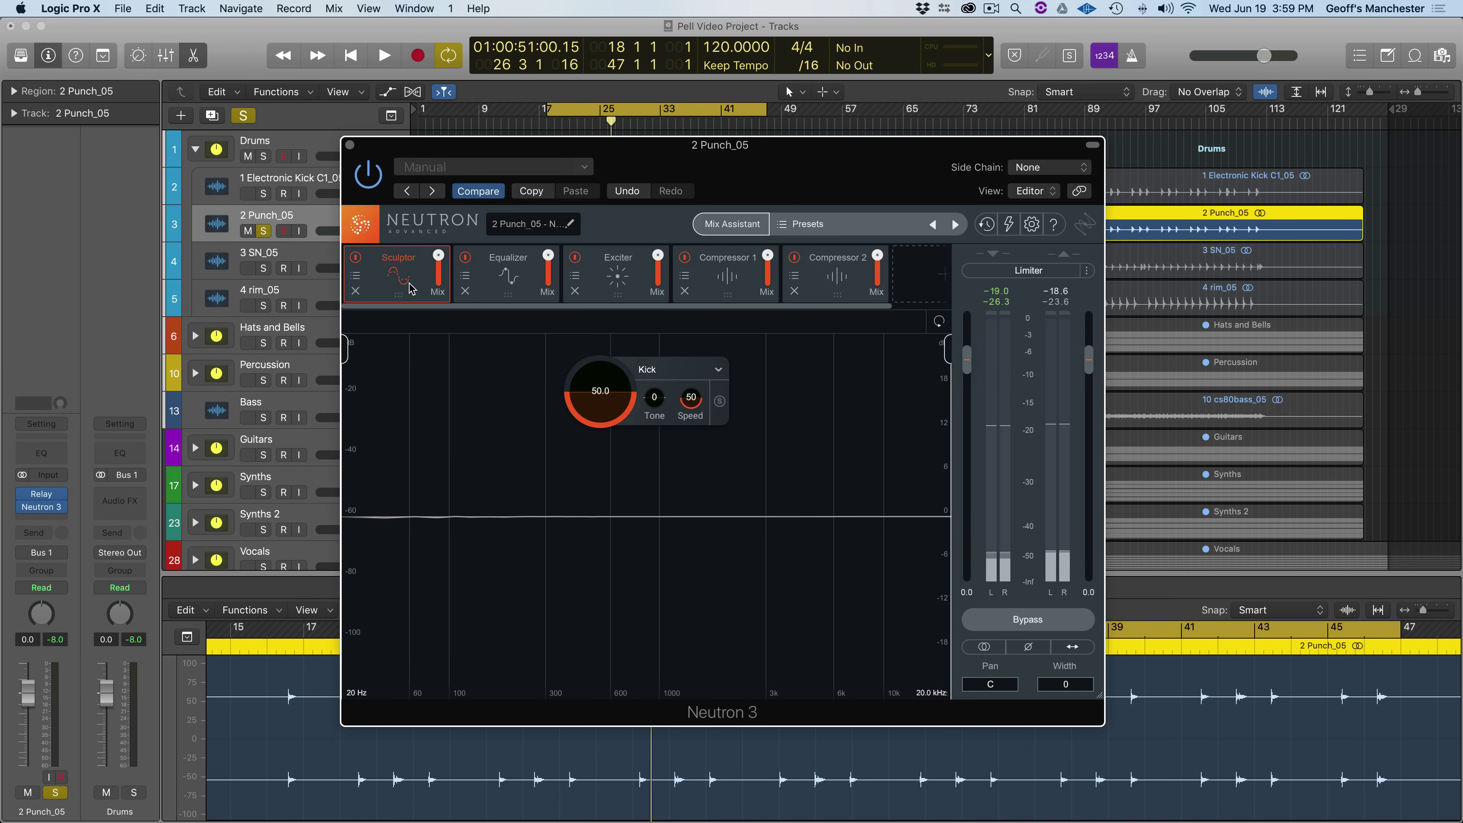
- Look through the Equalizer, Exciter, Compressor 1 and Compressor 2 settings in the suggested signal chain
left_click(491, 285)
left_click(645, 274)
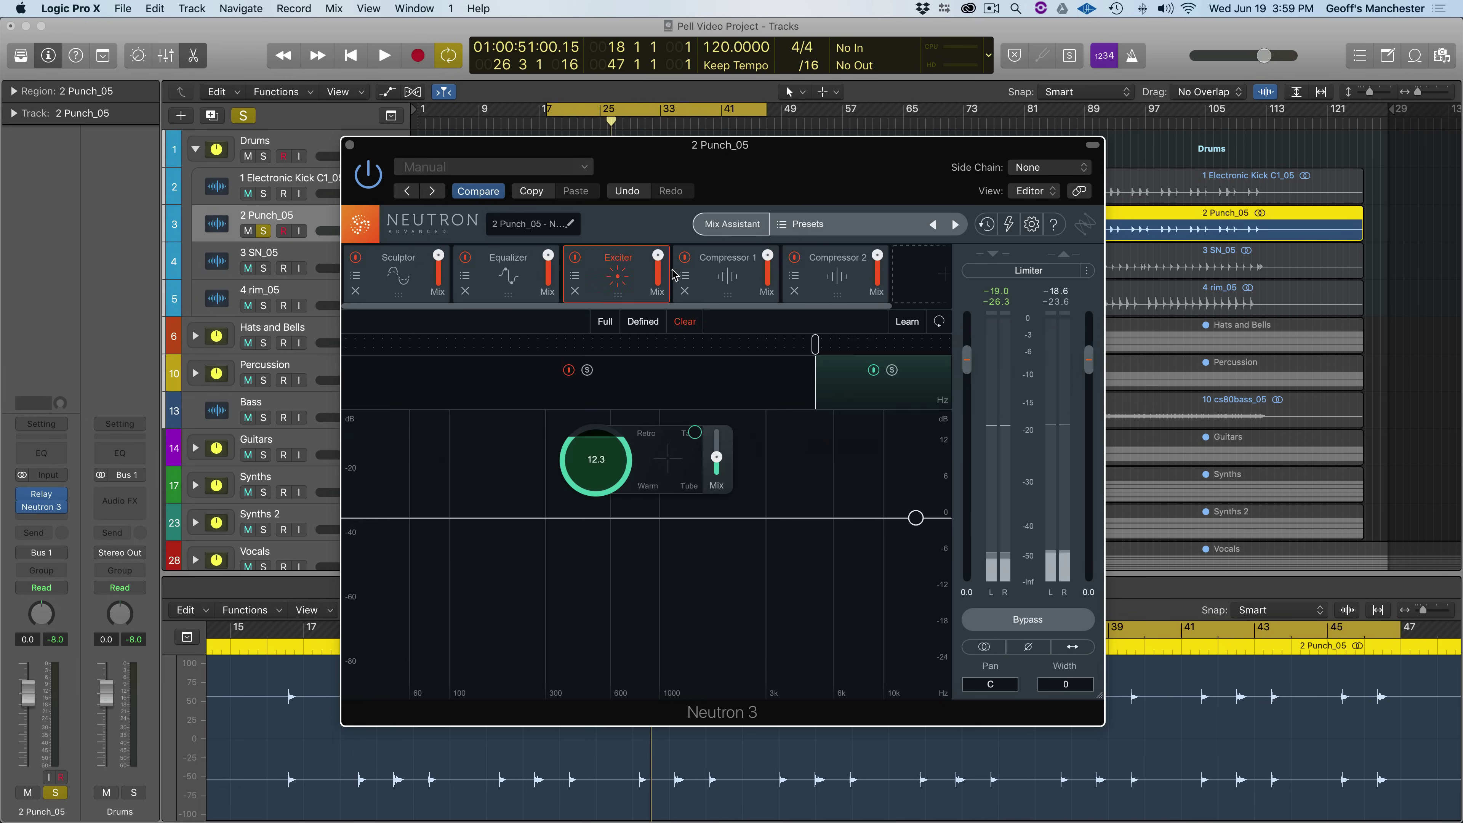
left_click(711, 275)
left_click(856, 277)
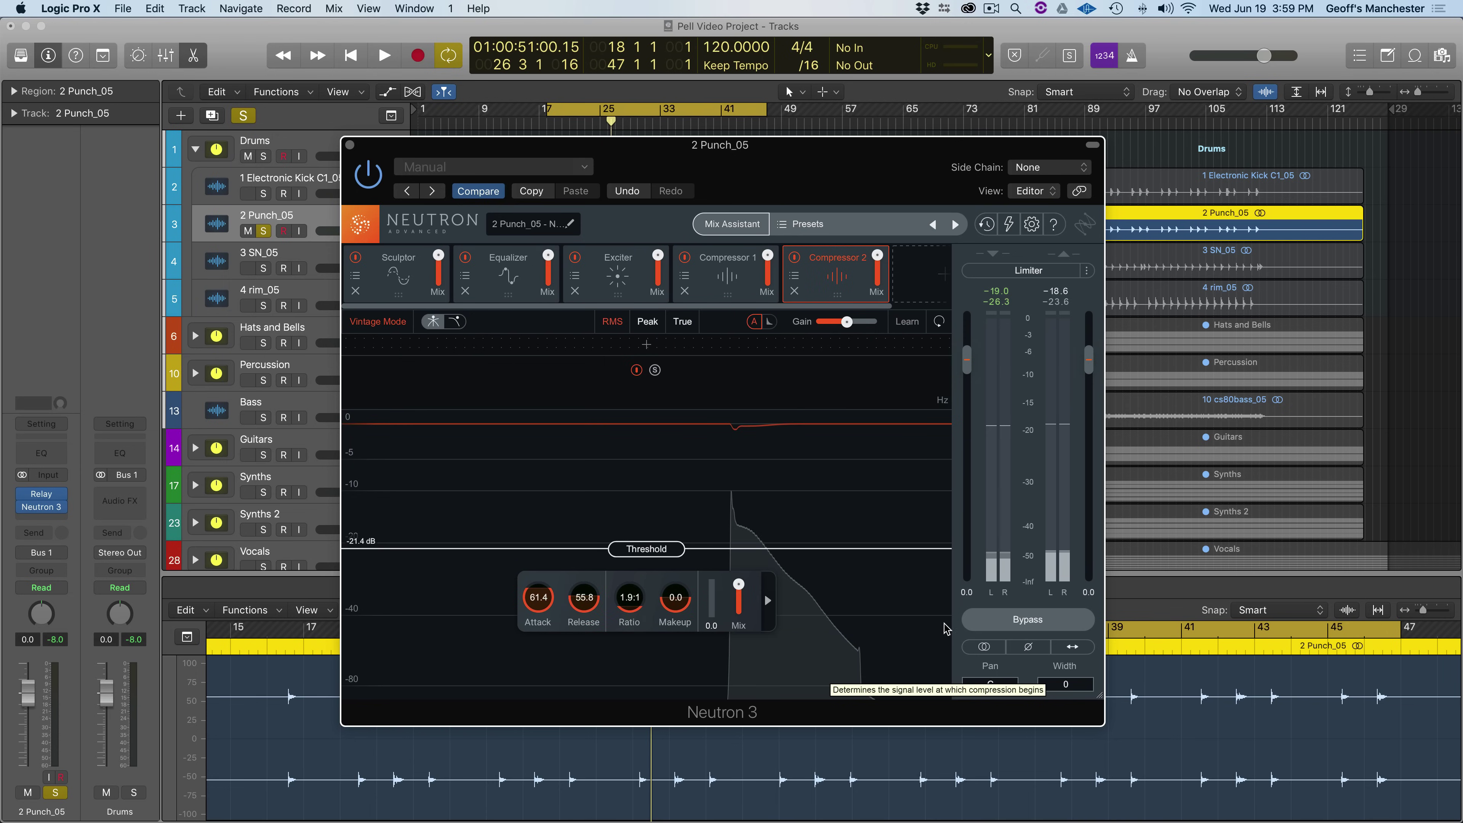
- Play the soloed punch track and compare its sound with Neutron 3 bypassed and active, leaving the processing on
left_click(984, 621)
key("space")
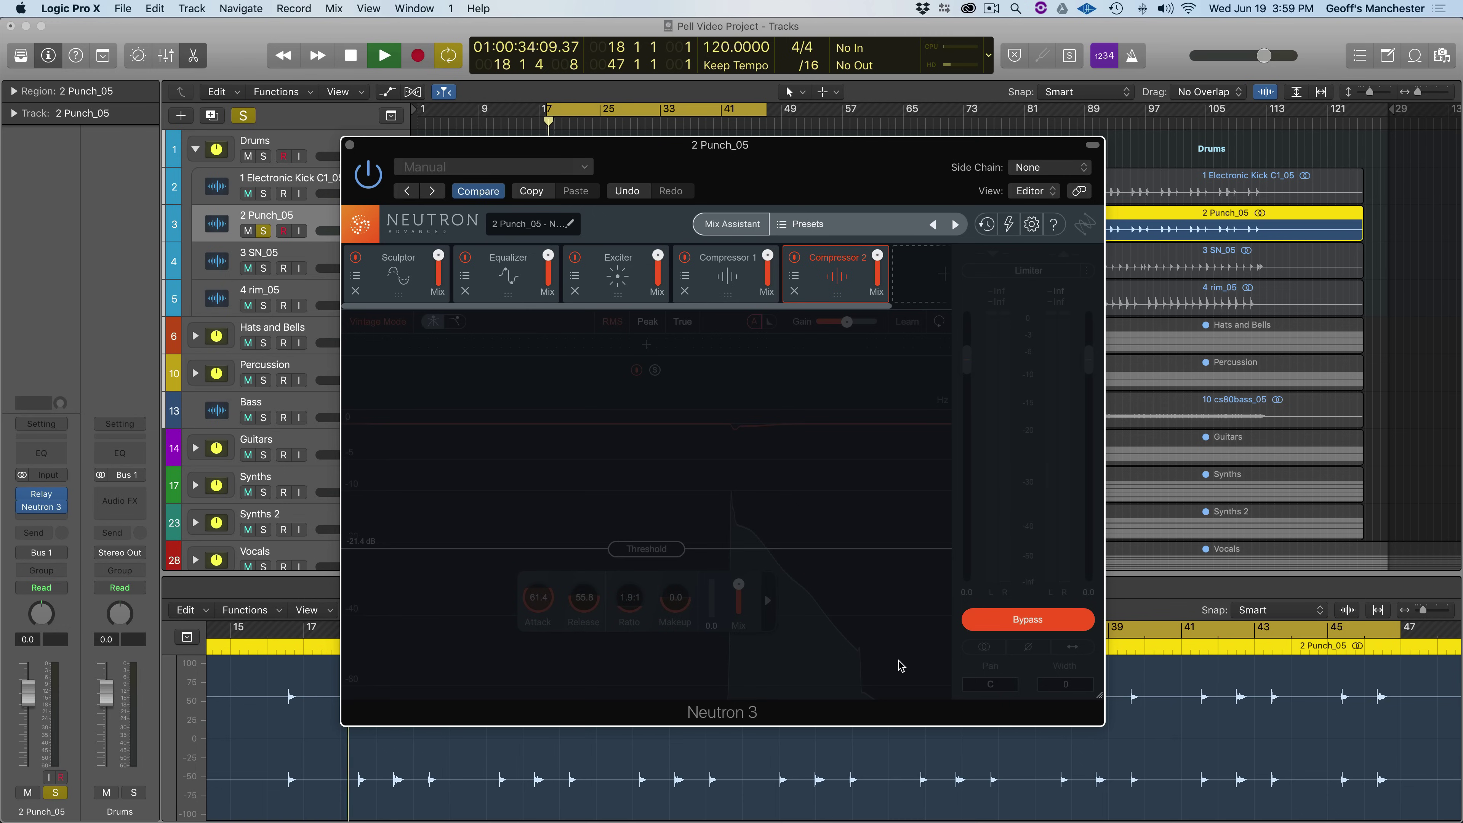
left_click(1017, 622)
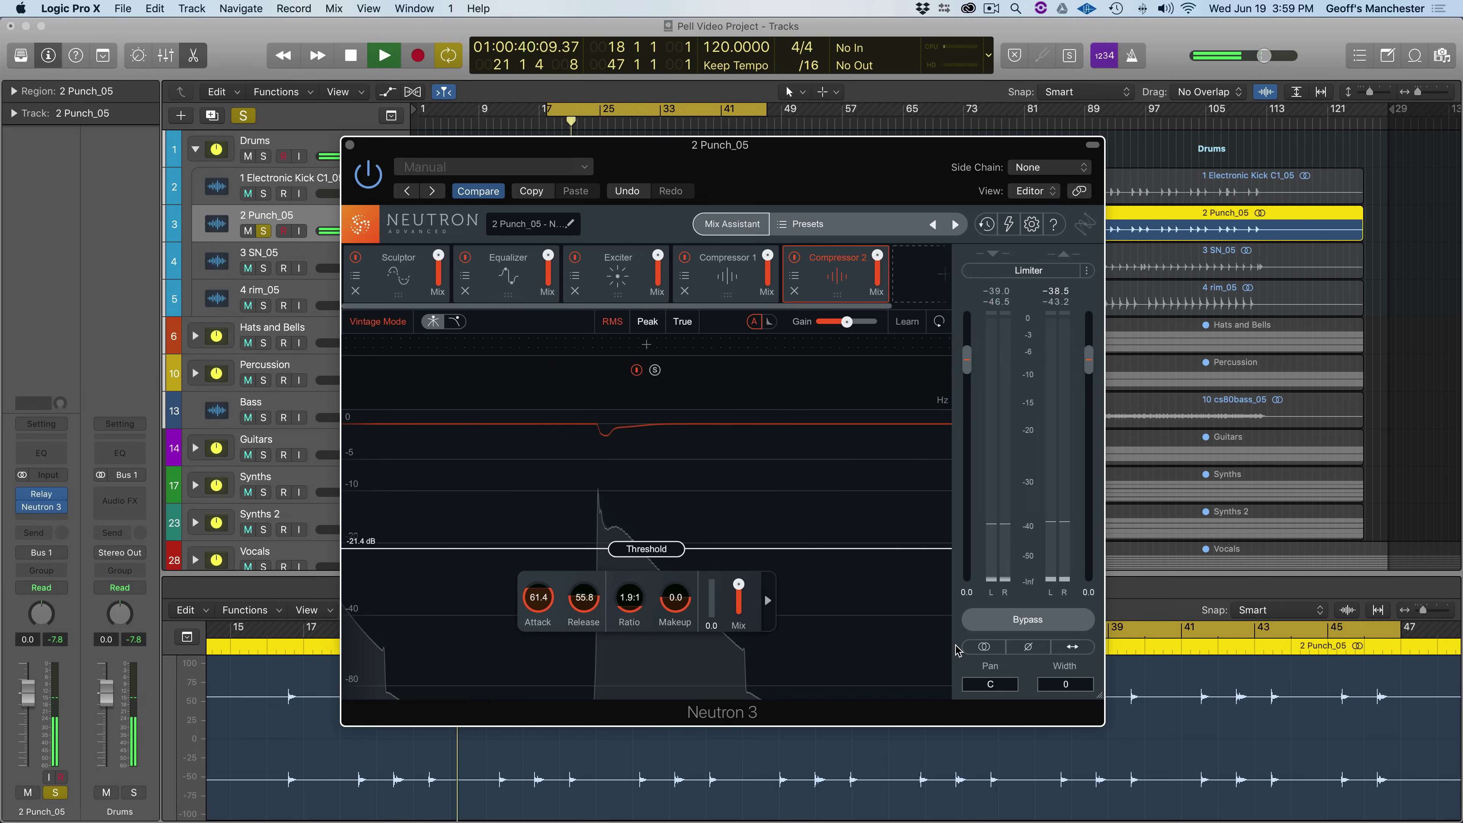
left_click(965, 628)
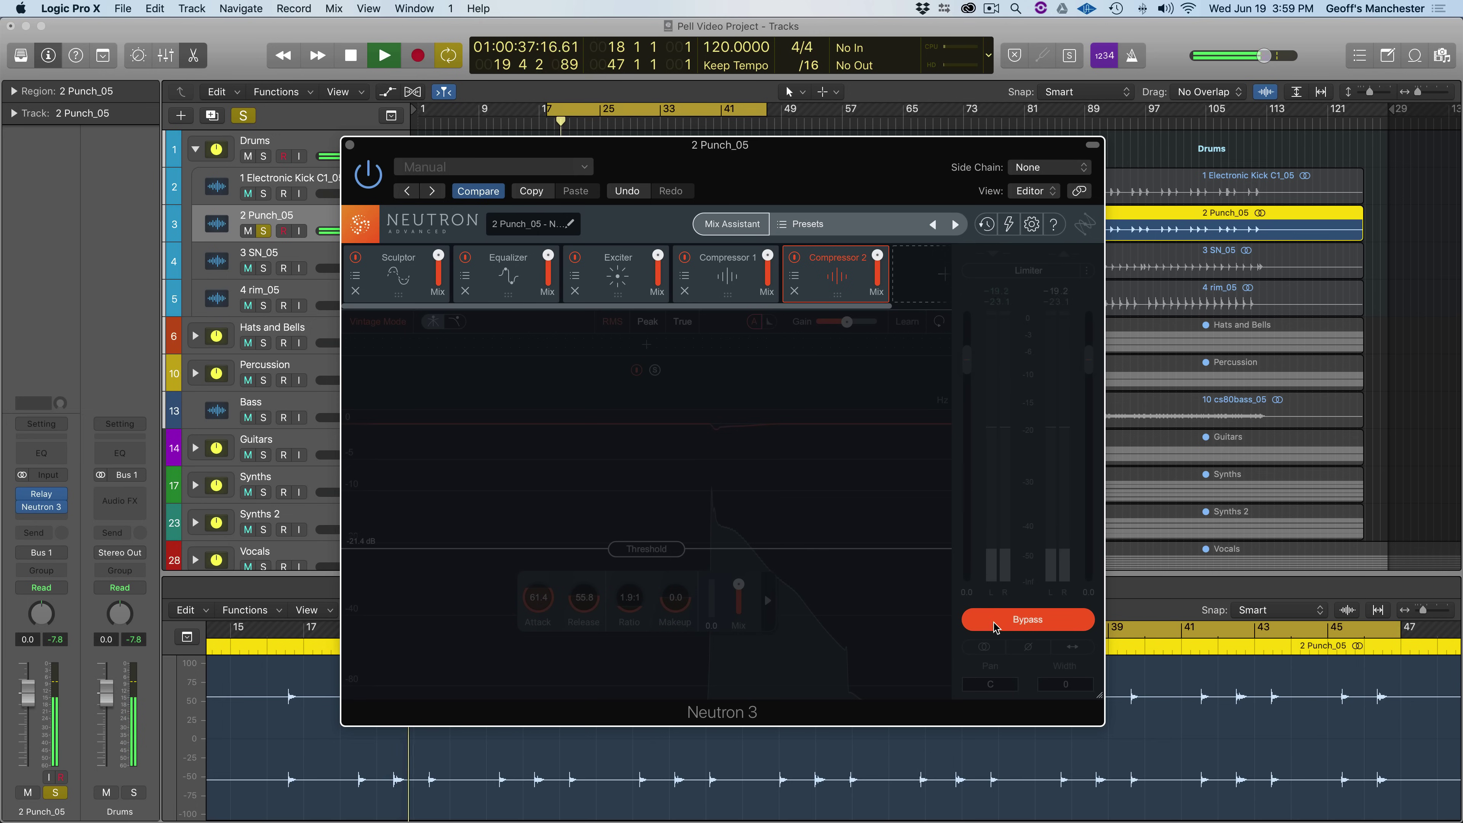
left_click(965, 626)
key("space")
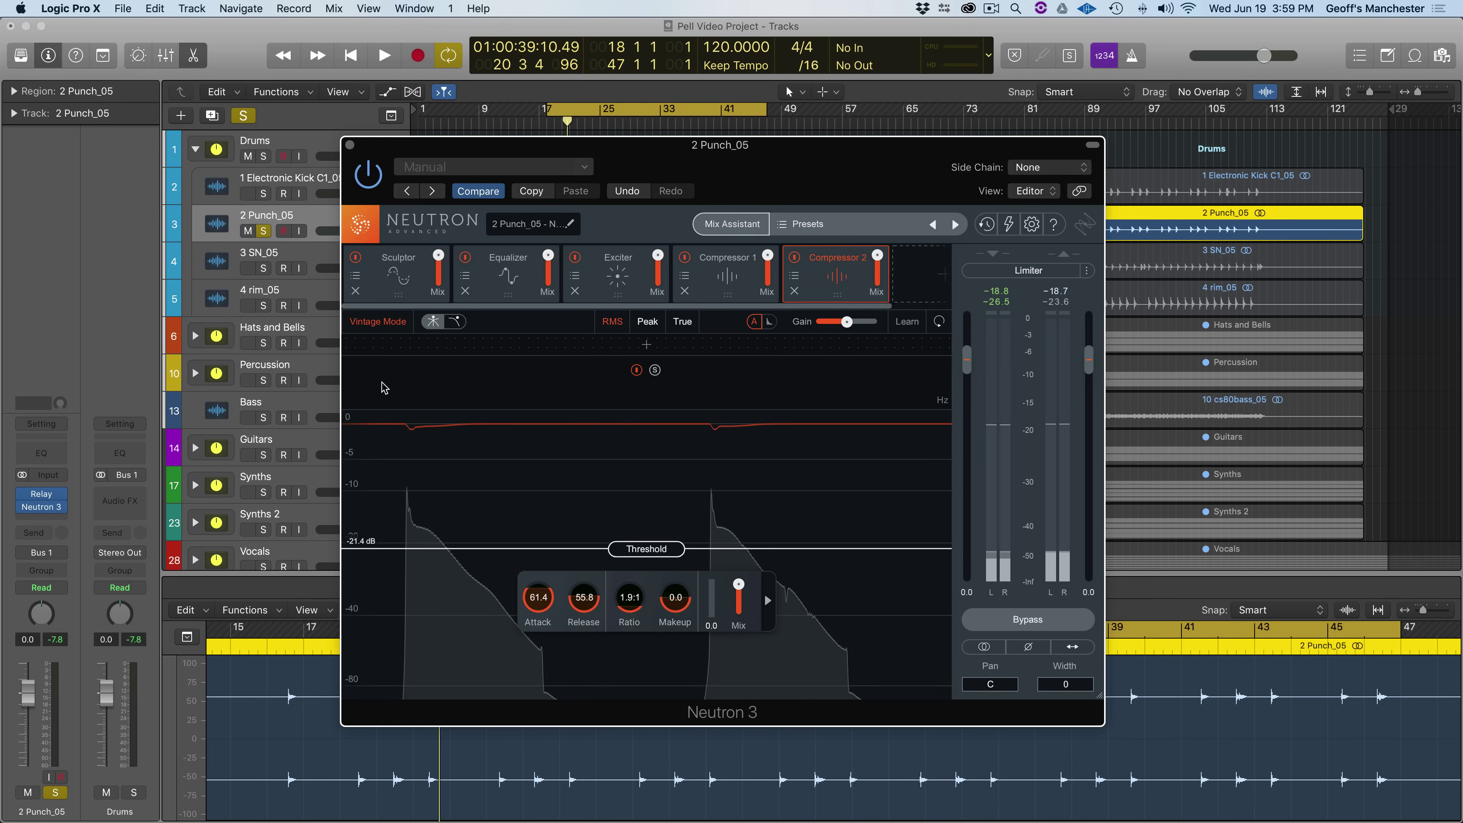
- Raise the Sculptor's amount to 91.2 and its tone to 10 on the punch track, auditioning the adjustment
left_click(401, 292)
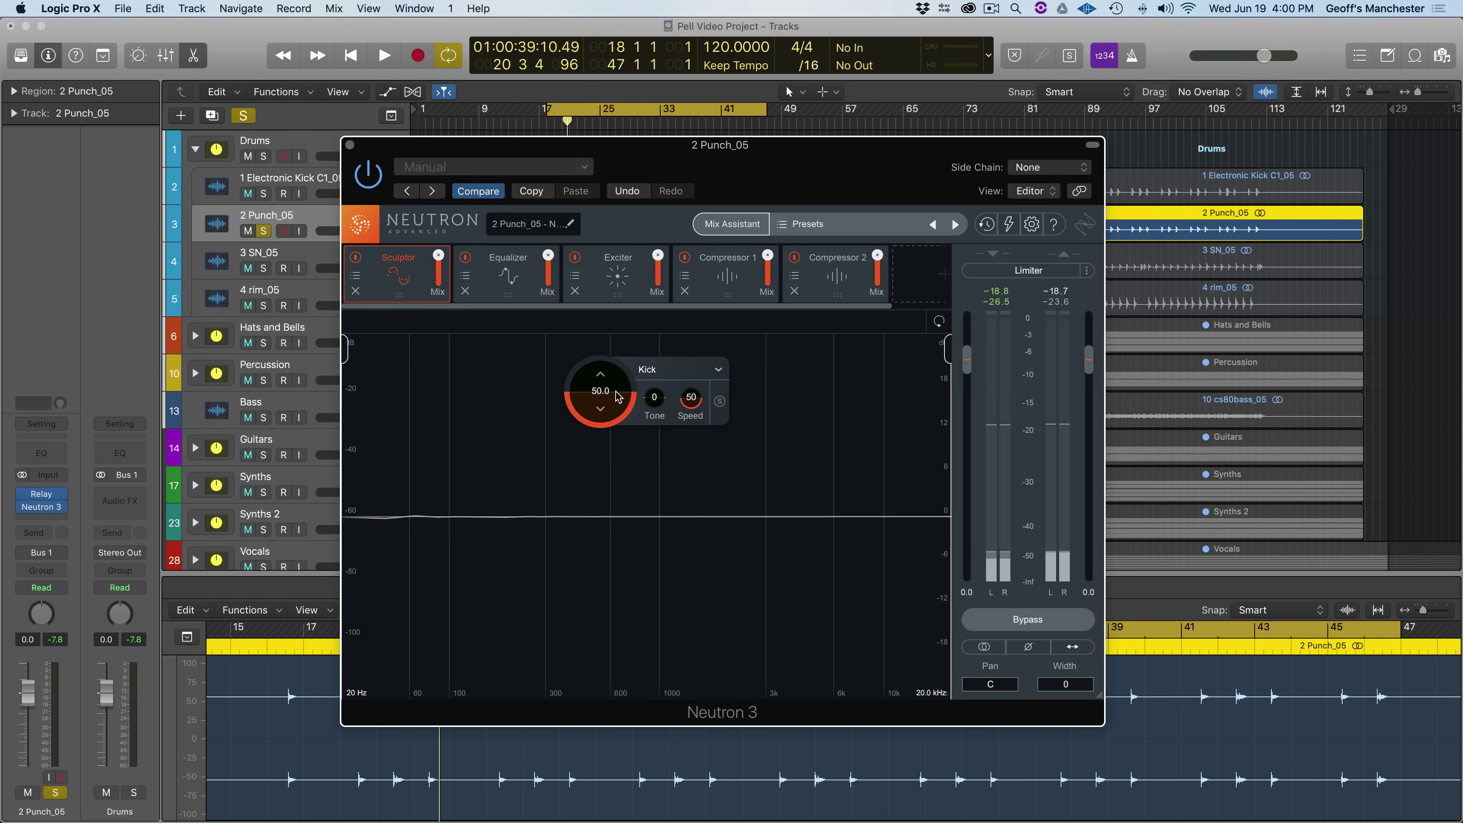
left_click_drag(612, 393, 612, 353)
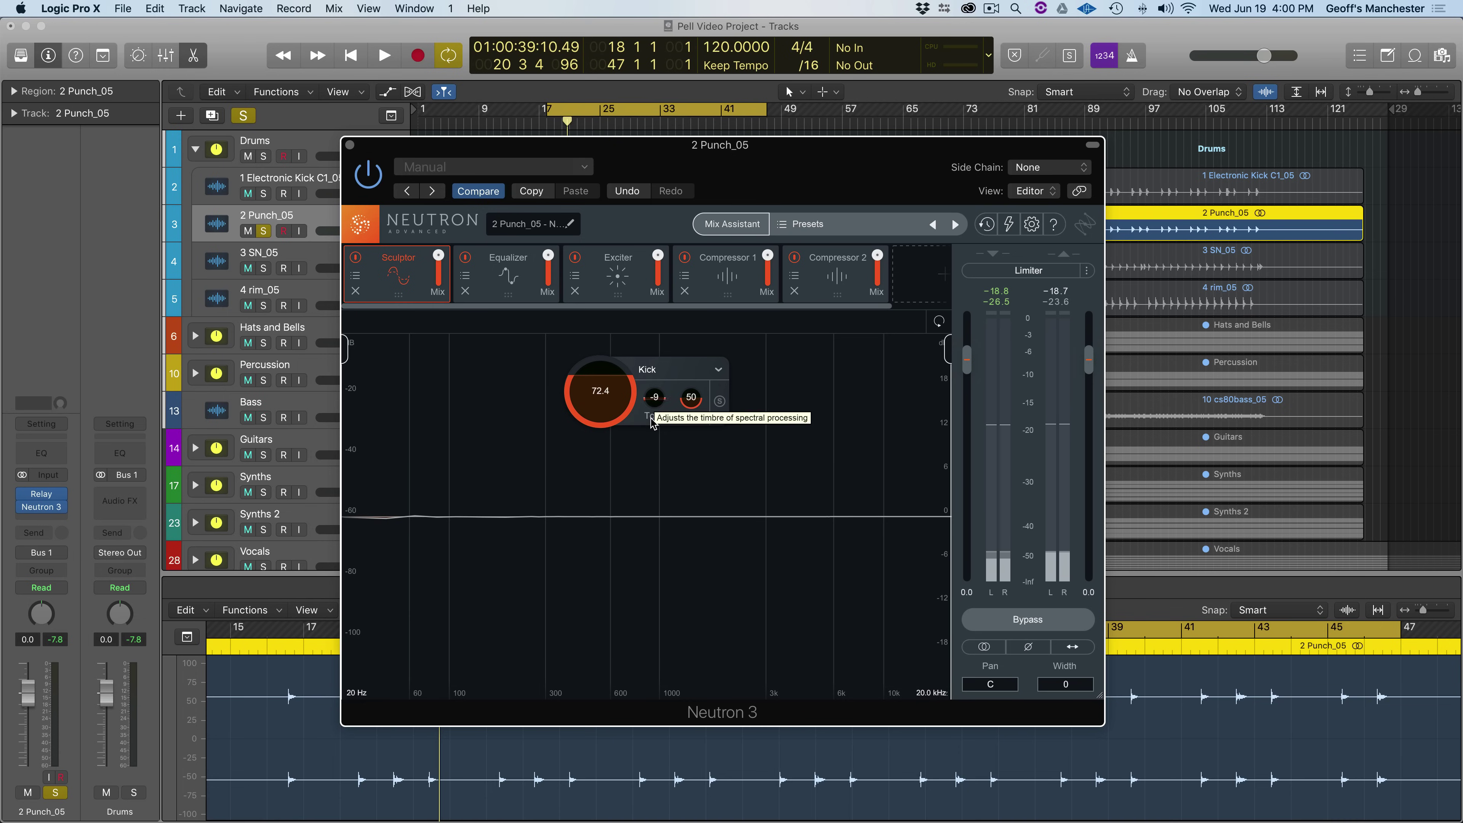
left_click_drag(653, 398, 656, 377)
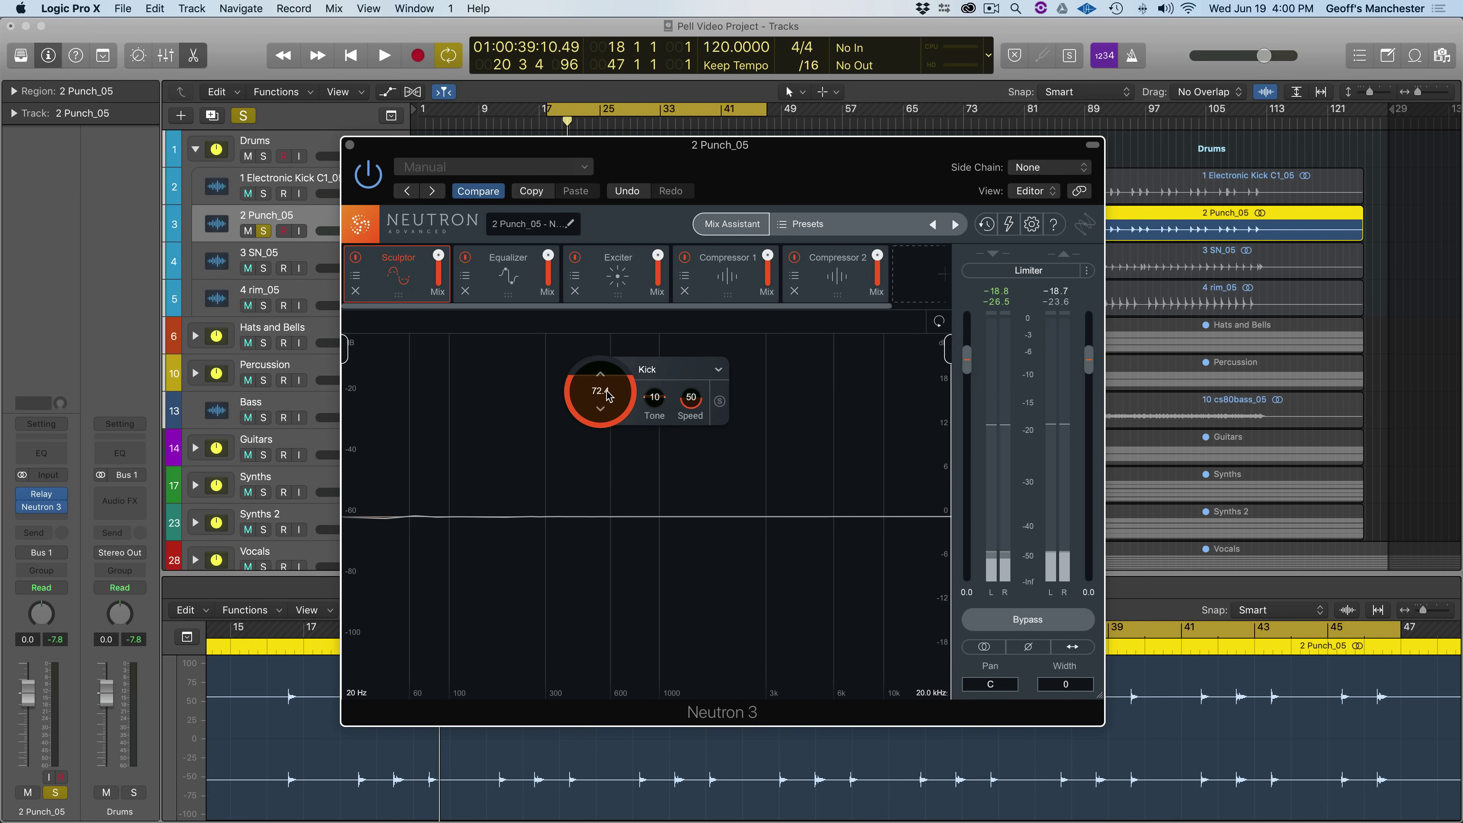
mouse_move(608, 419)
key("space")
left_click_drag(619, 402, 625, 511)
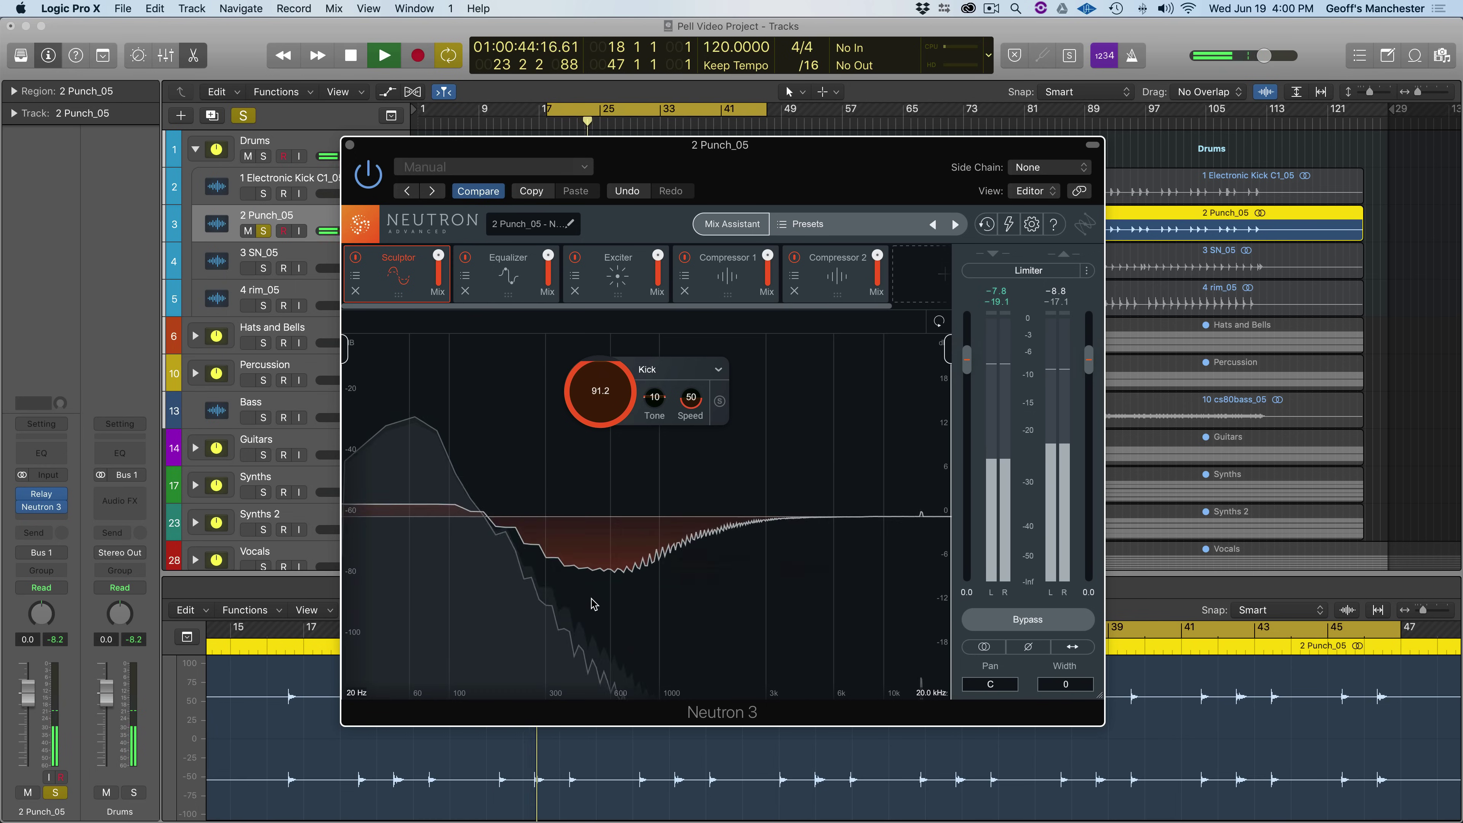
key("space")
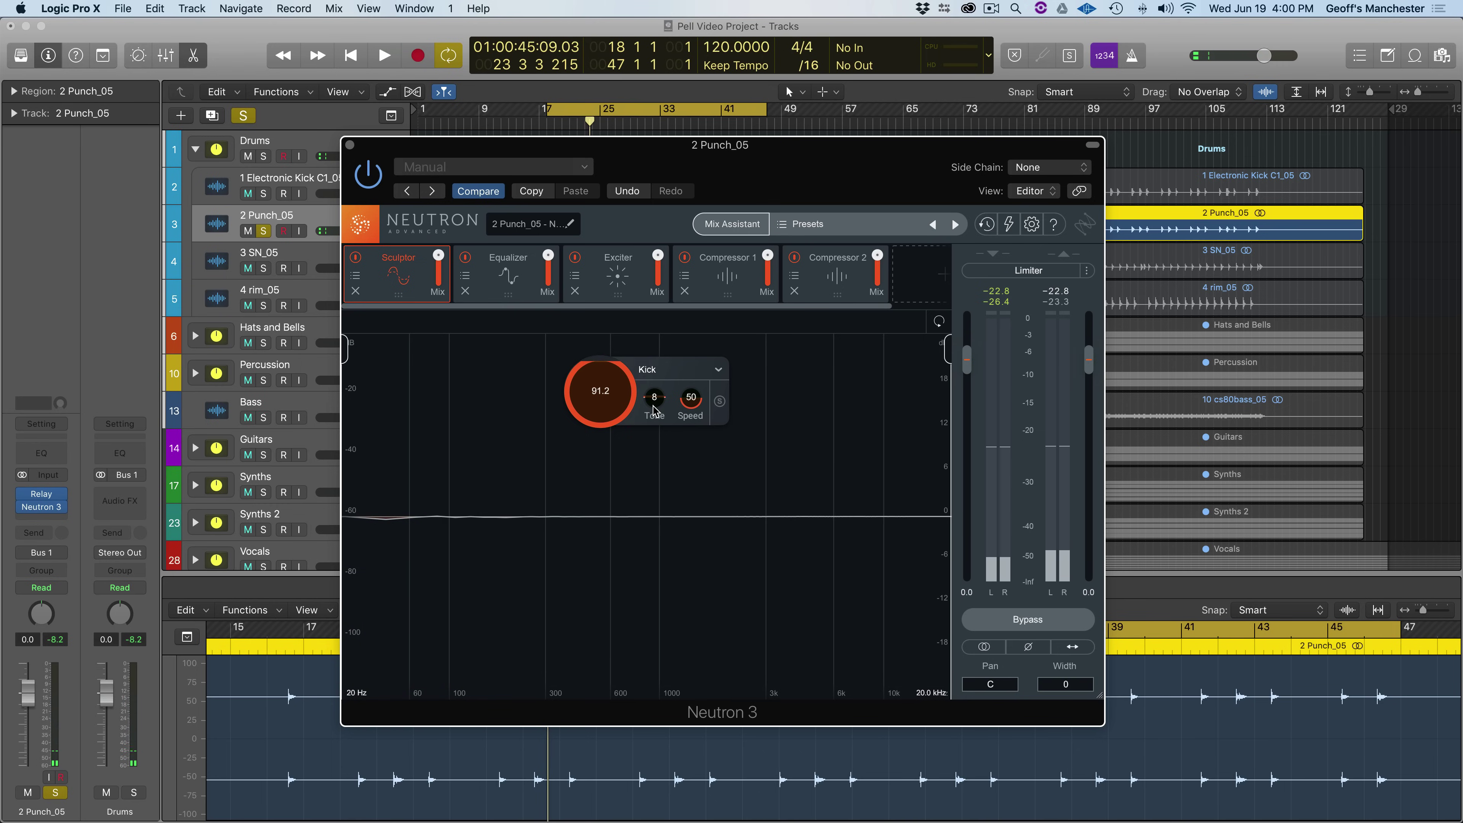
- Audition the Sculptor's tone at -30 and at 40 on the soloed punch track
key("space")
left_click_drag(654, 410, 653, 481)
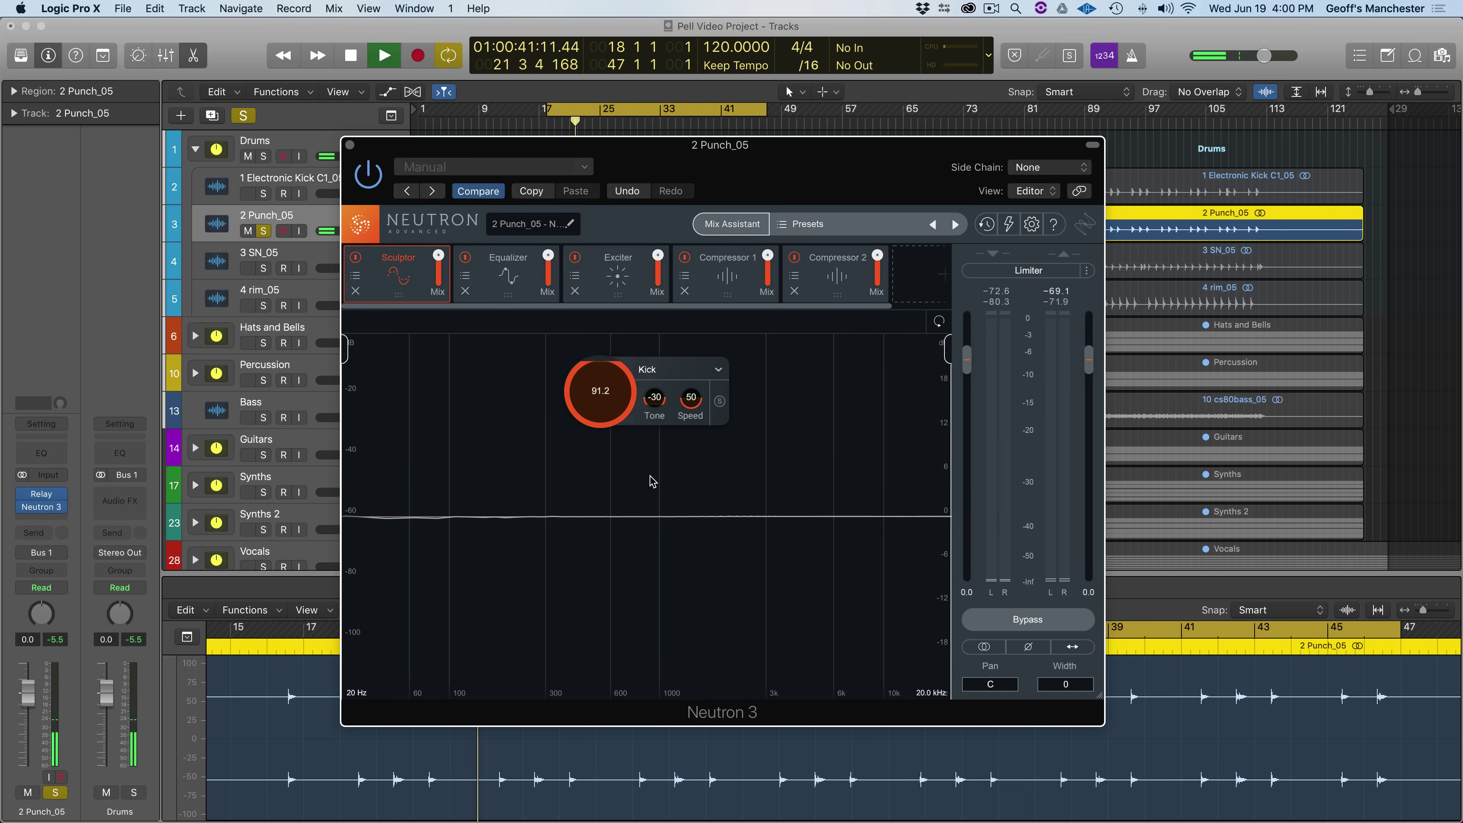
key("space")
key("space")
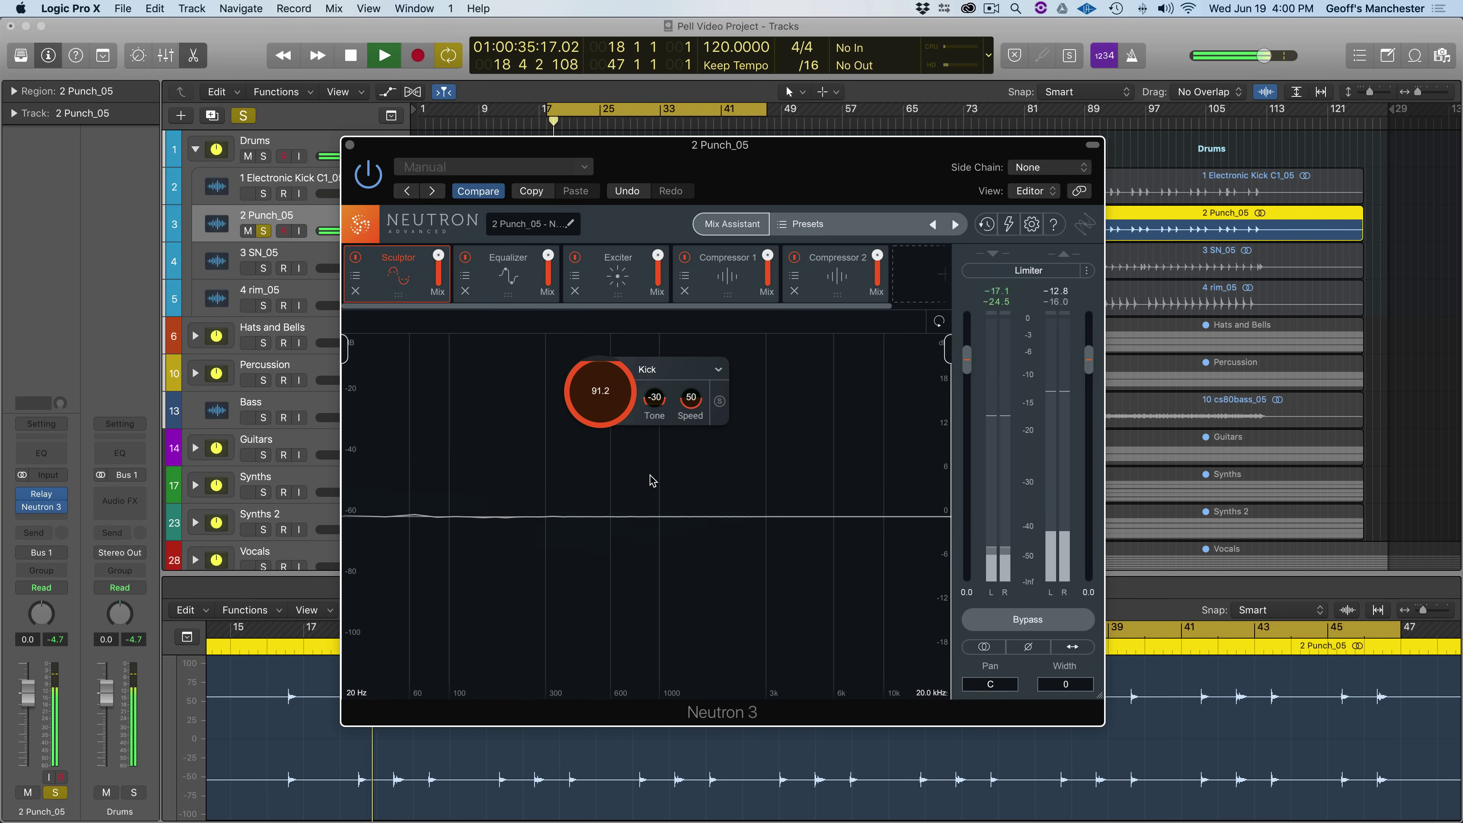
key("space")
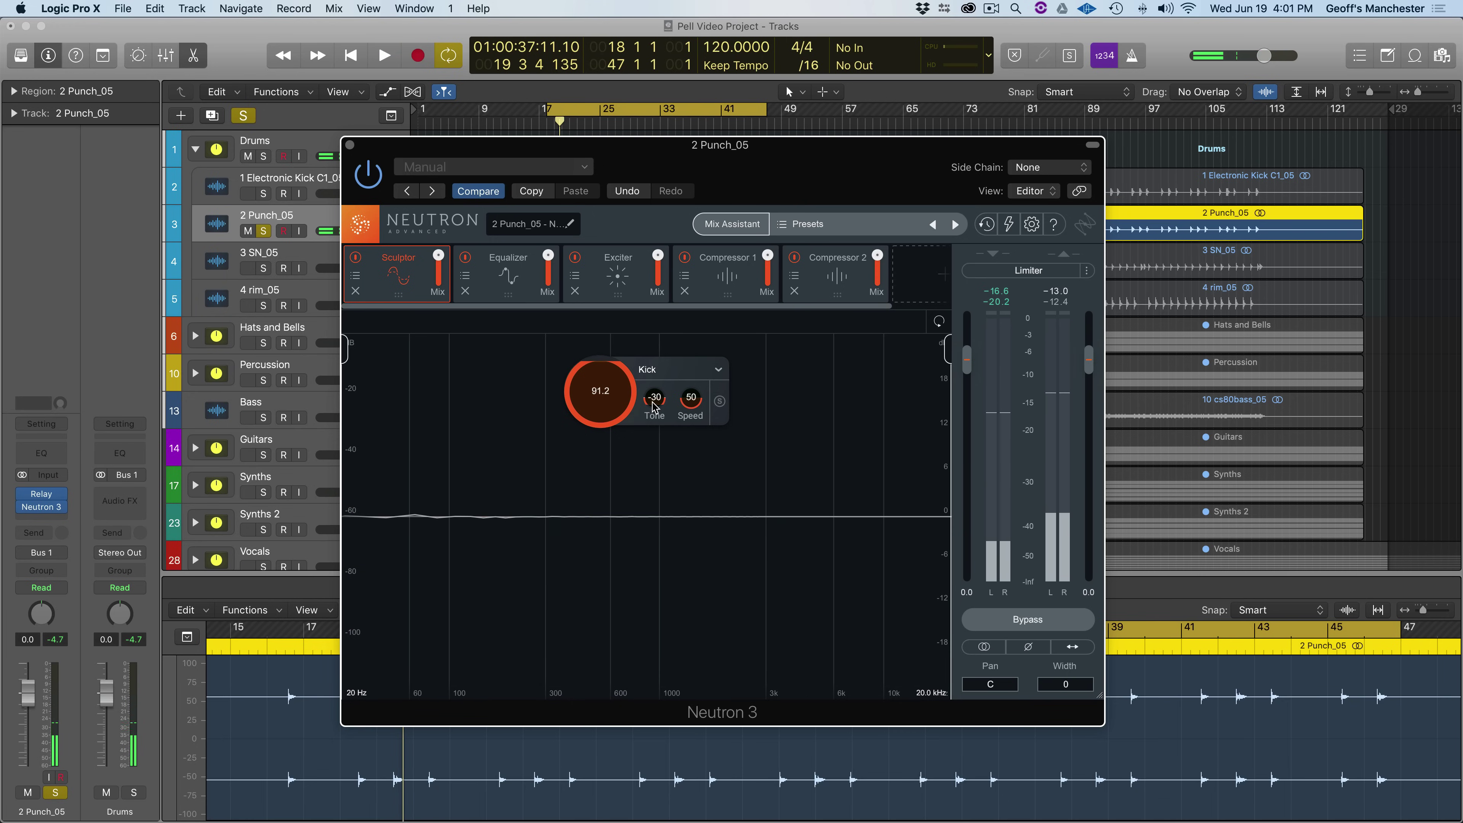
key("space")
left_click_drag(654, 406, 644, 275)
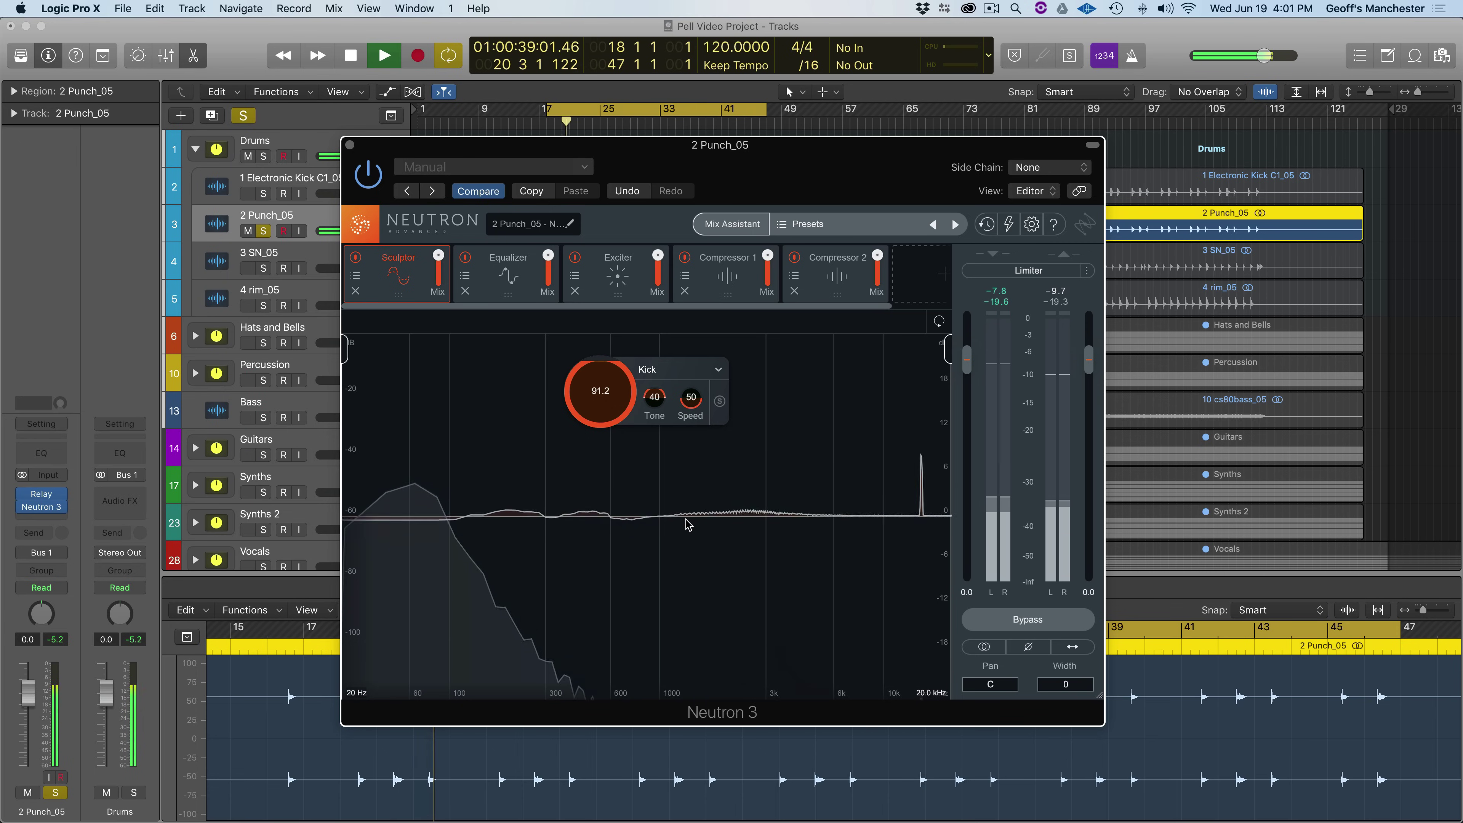
key("space")
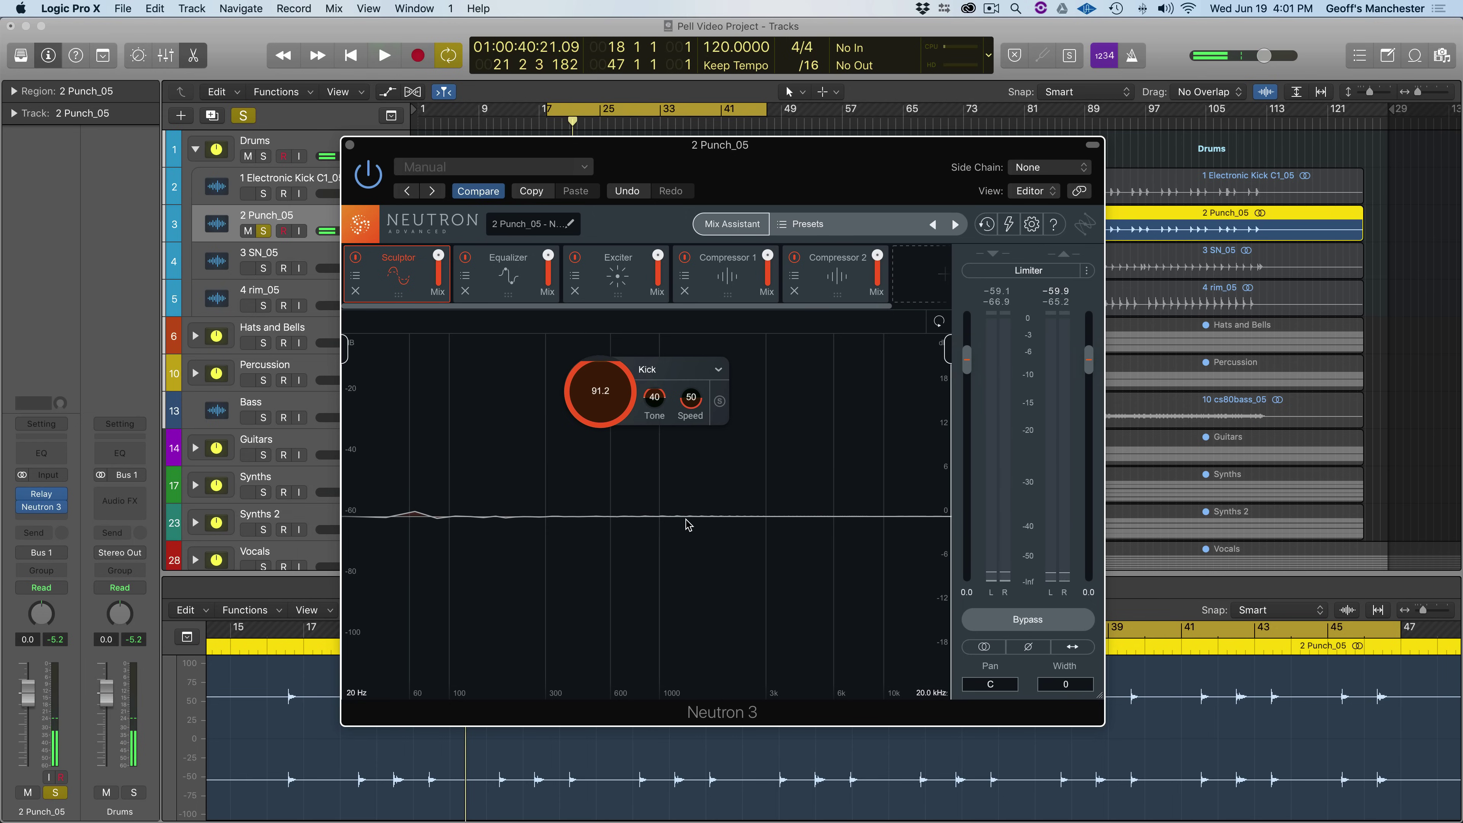
key("space")
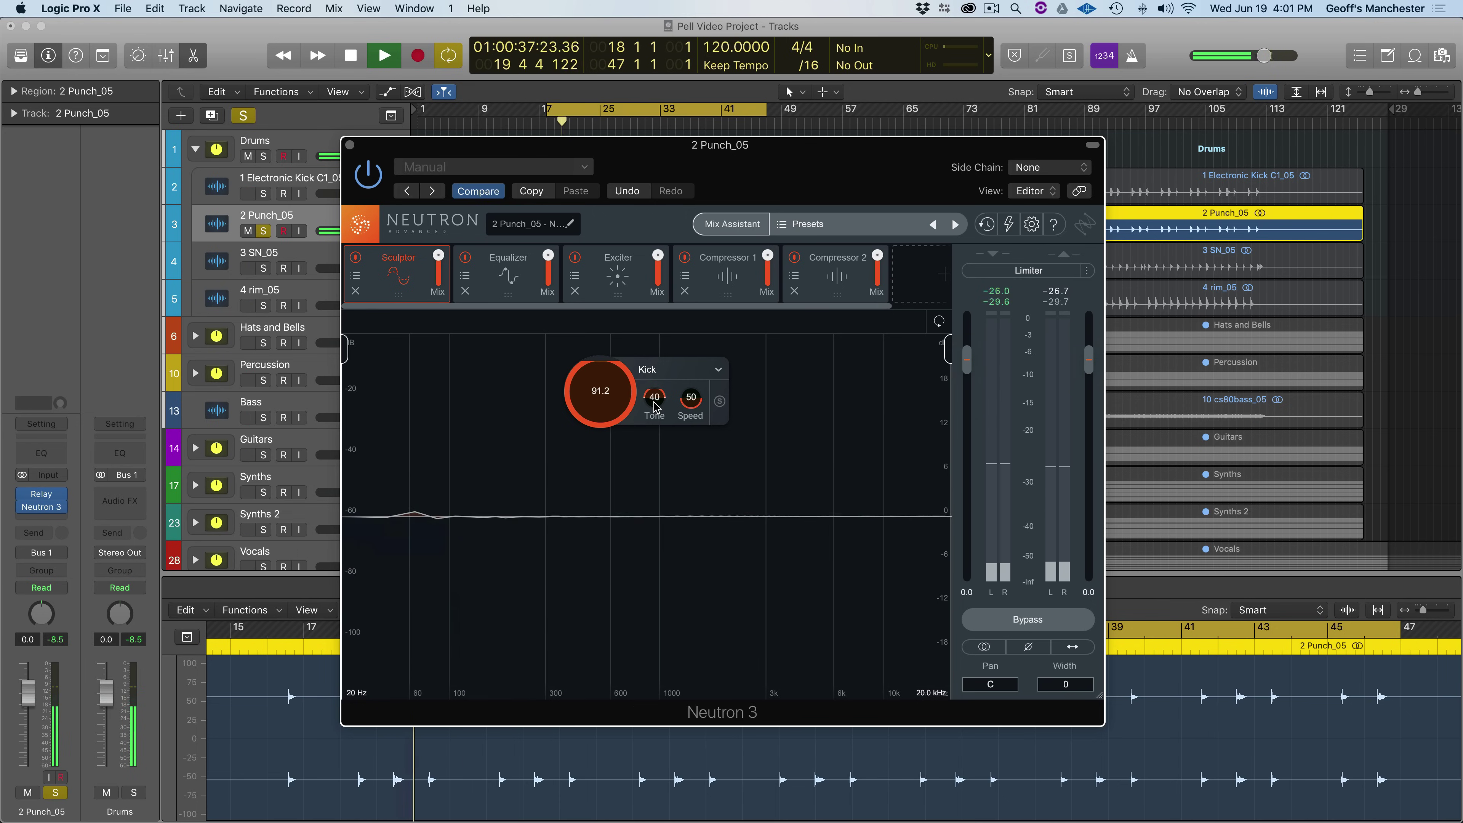
- Set the Sculptor's tone to -20 while the punch track plays
key("space")
left_click_drag(655, 406, 644, 516)
key("space")
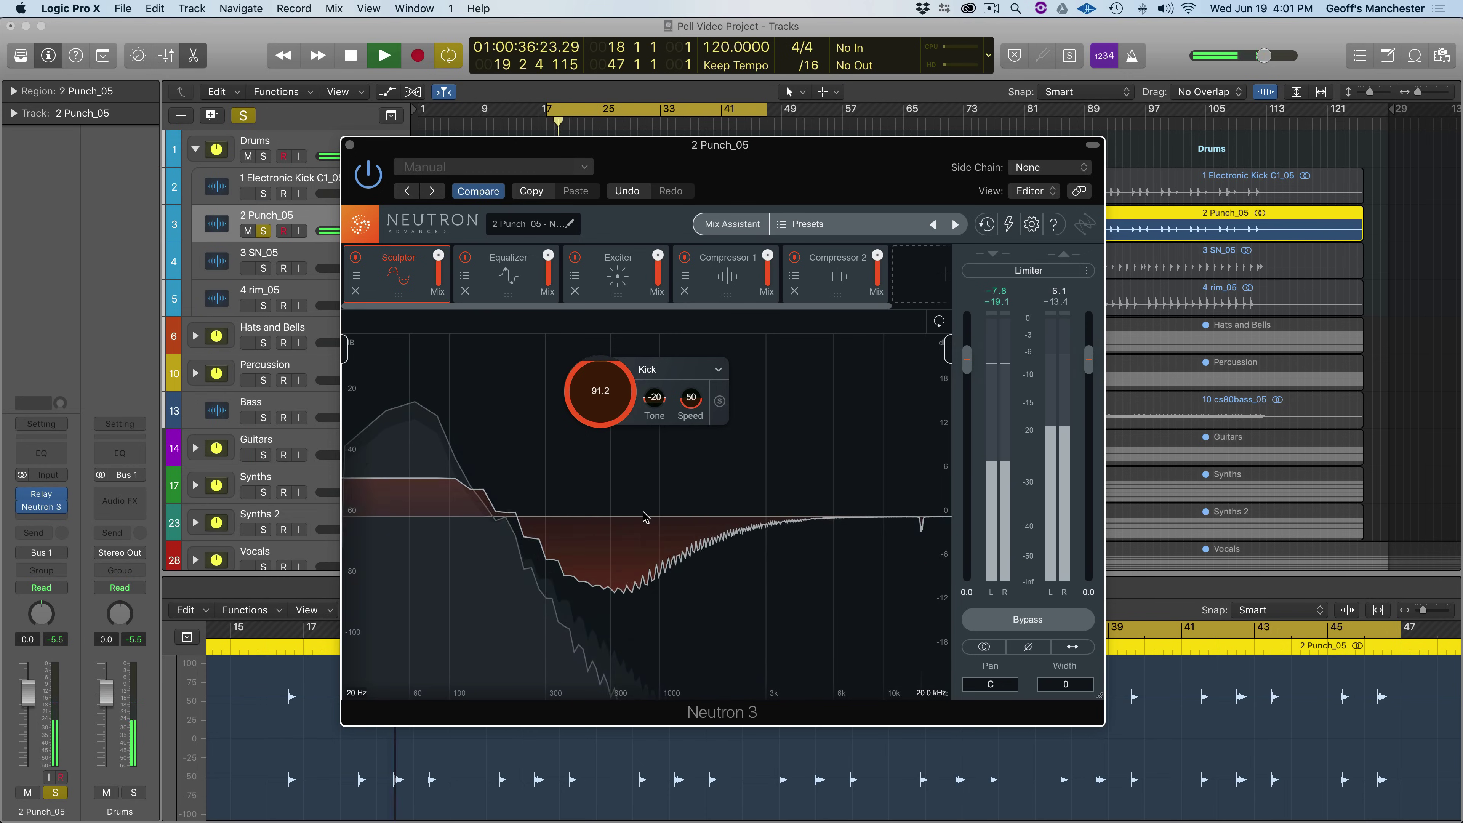
key("space")
- Review the Equalizer curve and band 3 during playback, the Exciter's band crossover, and the settings of both compressors
left_click(511, 291)
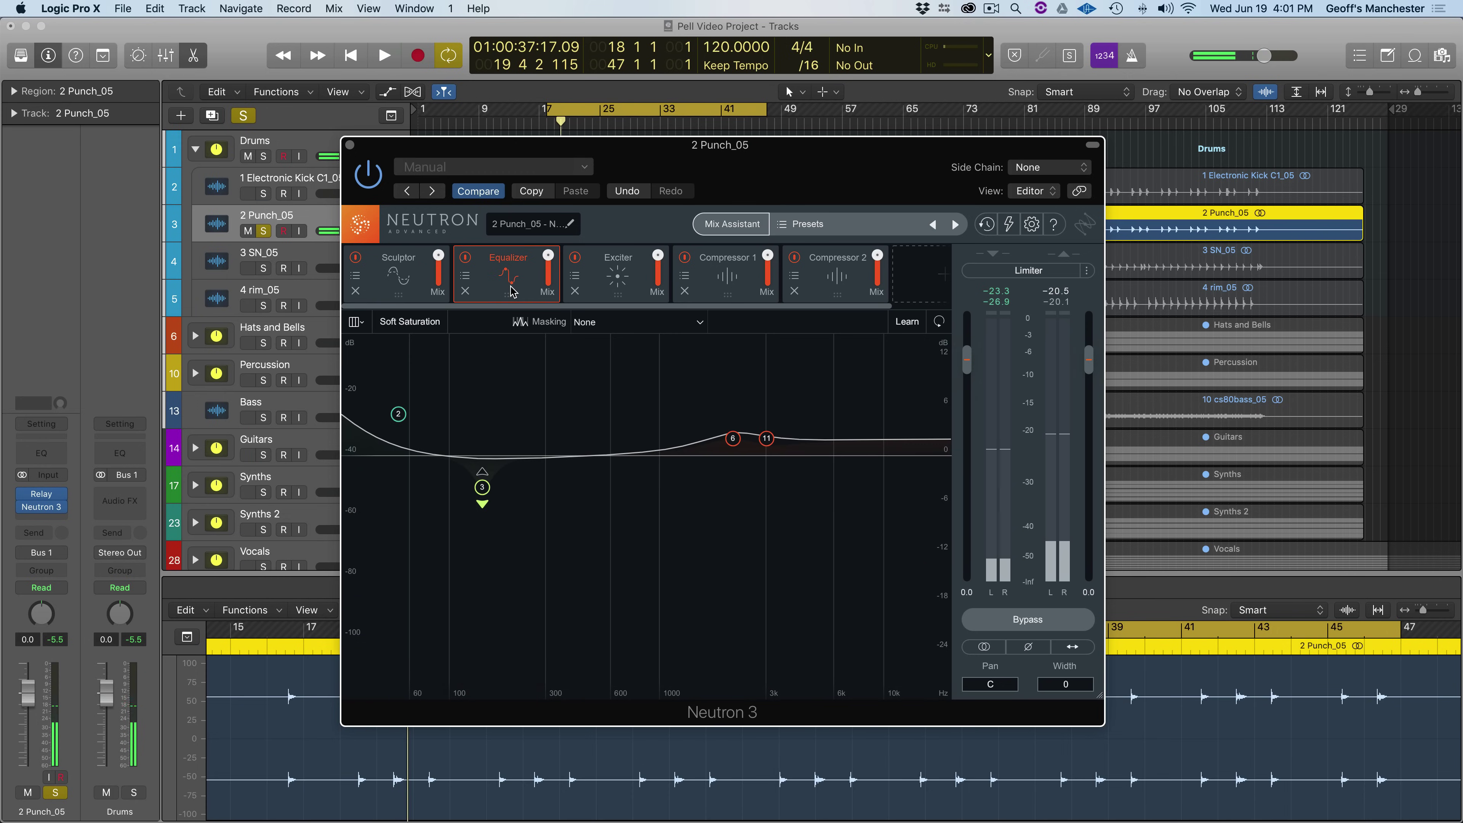
left_click(483, 490)
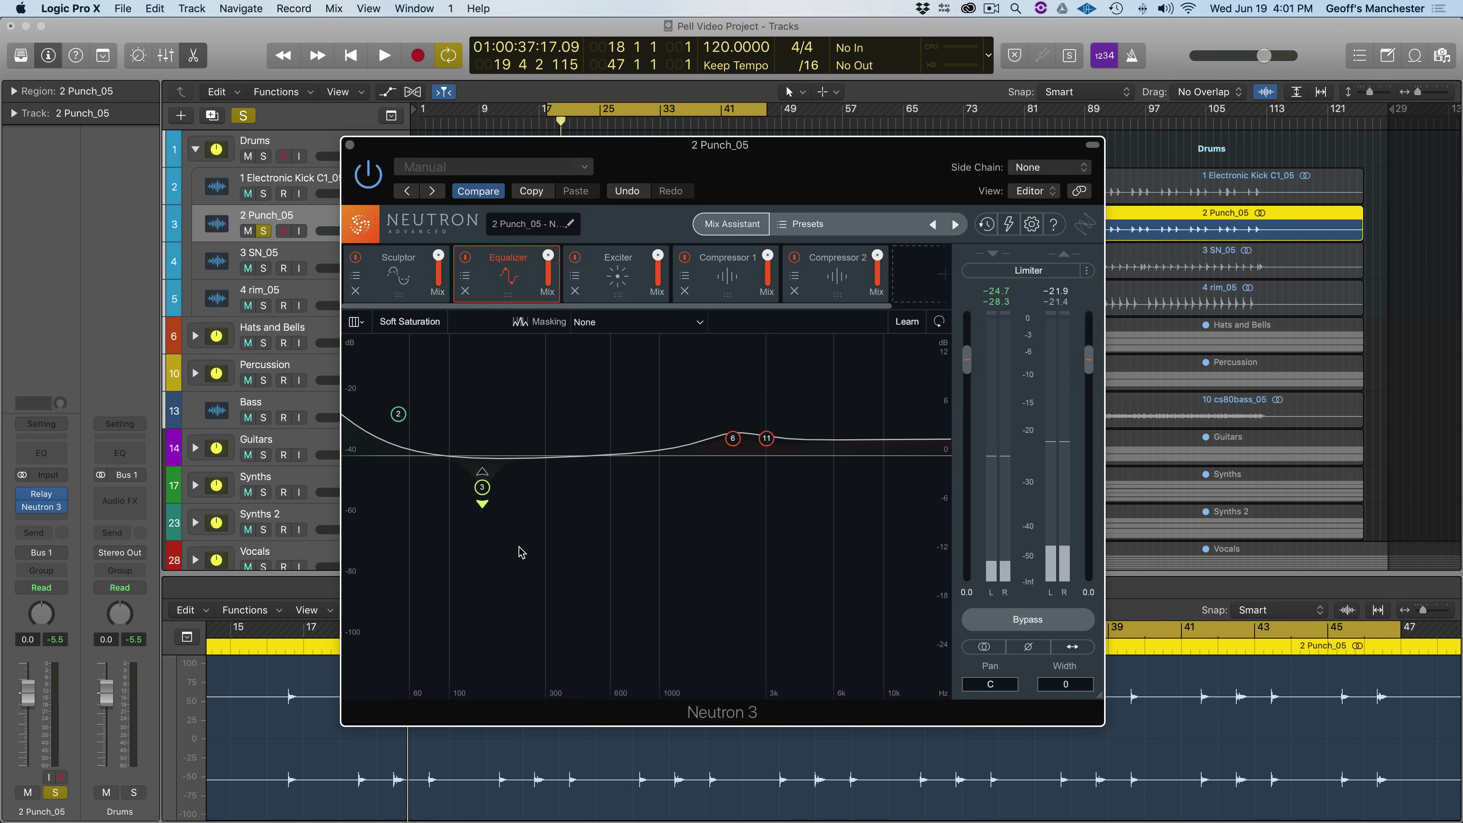
key("space")
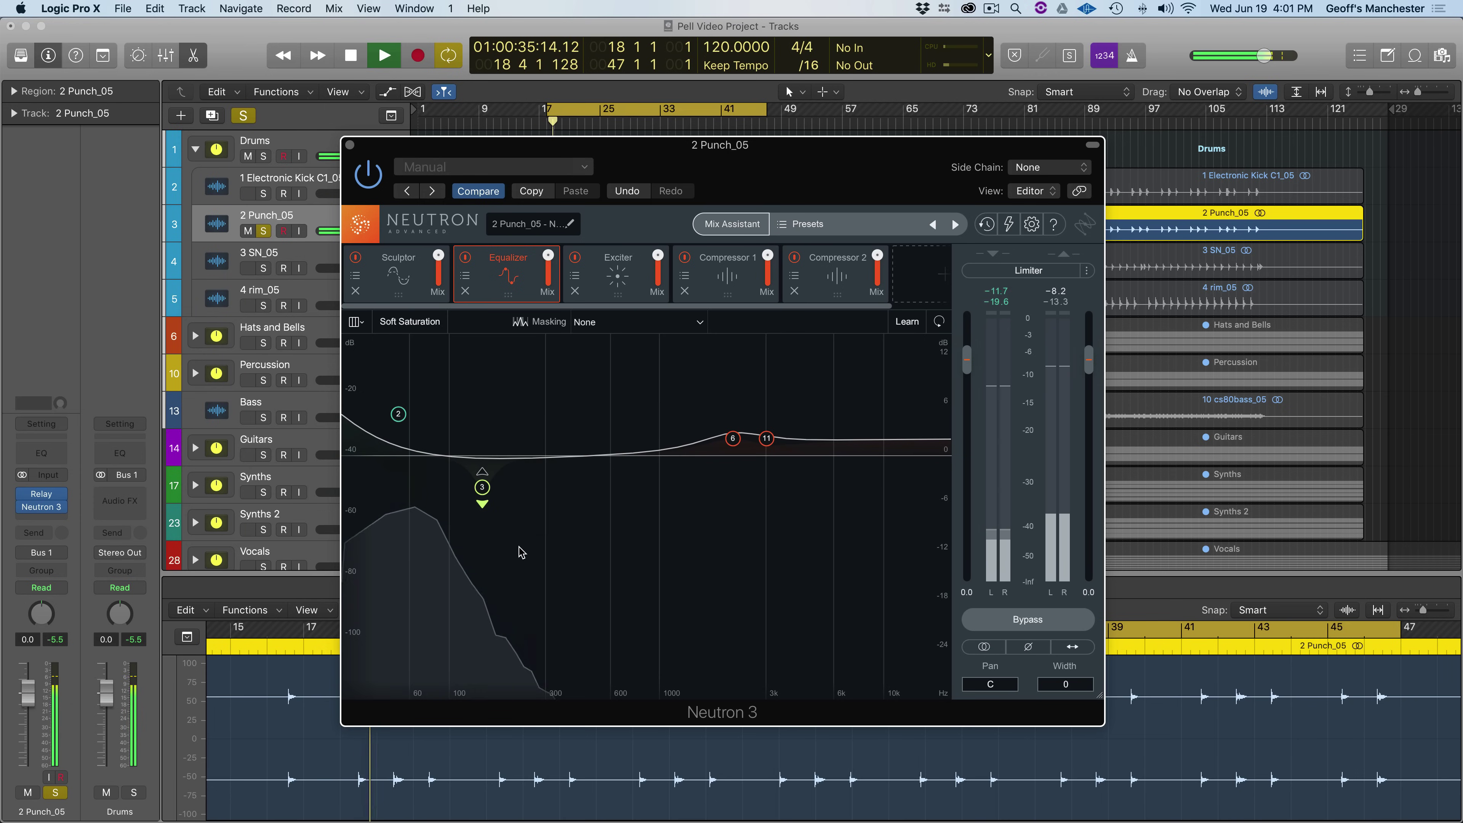
left_click(618, 271)
key("space")
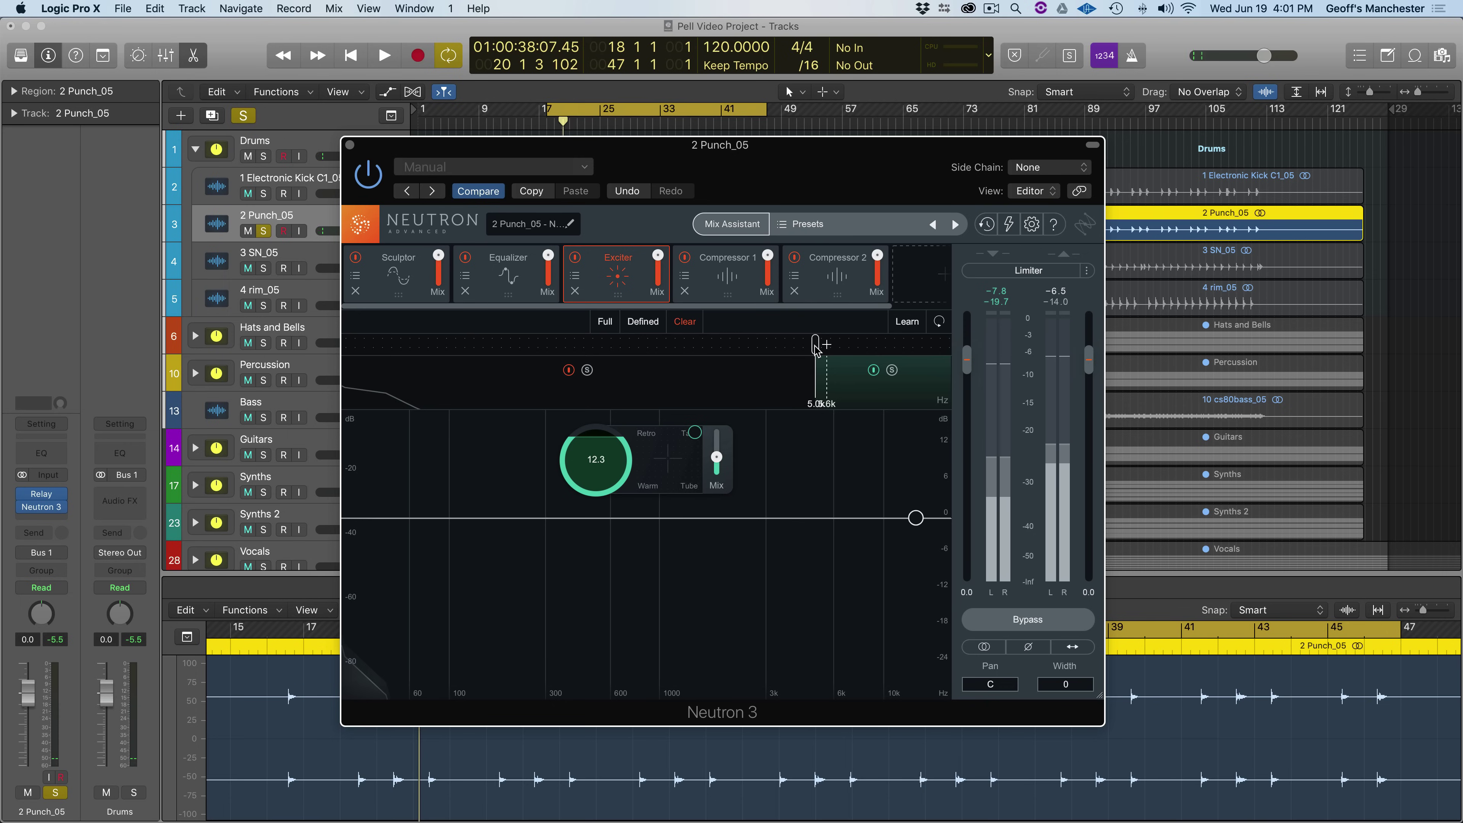
mouse_move(814, 346)
left_mouse_down()
mouse_move(735, 346)
mouse_move(817, 346)
left_mouse_up()
left_click(731, 281)
left_click(850, 278)
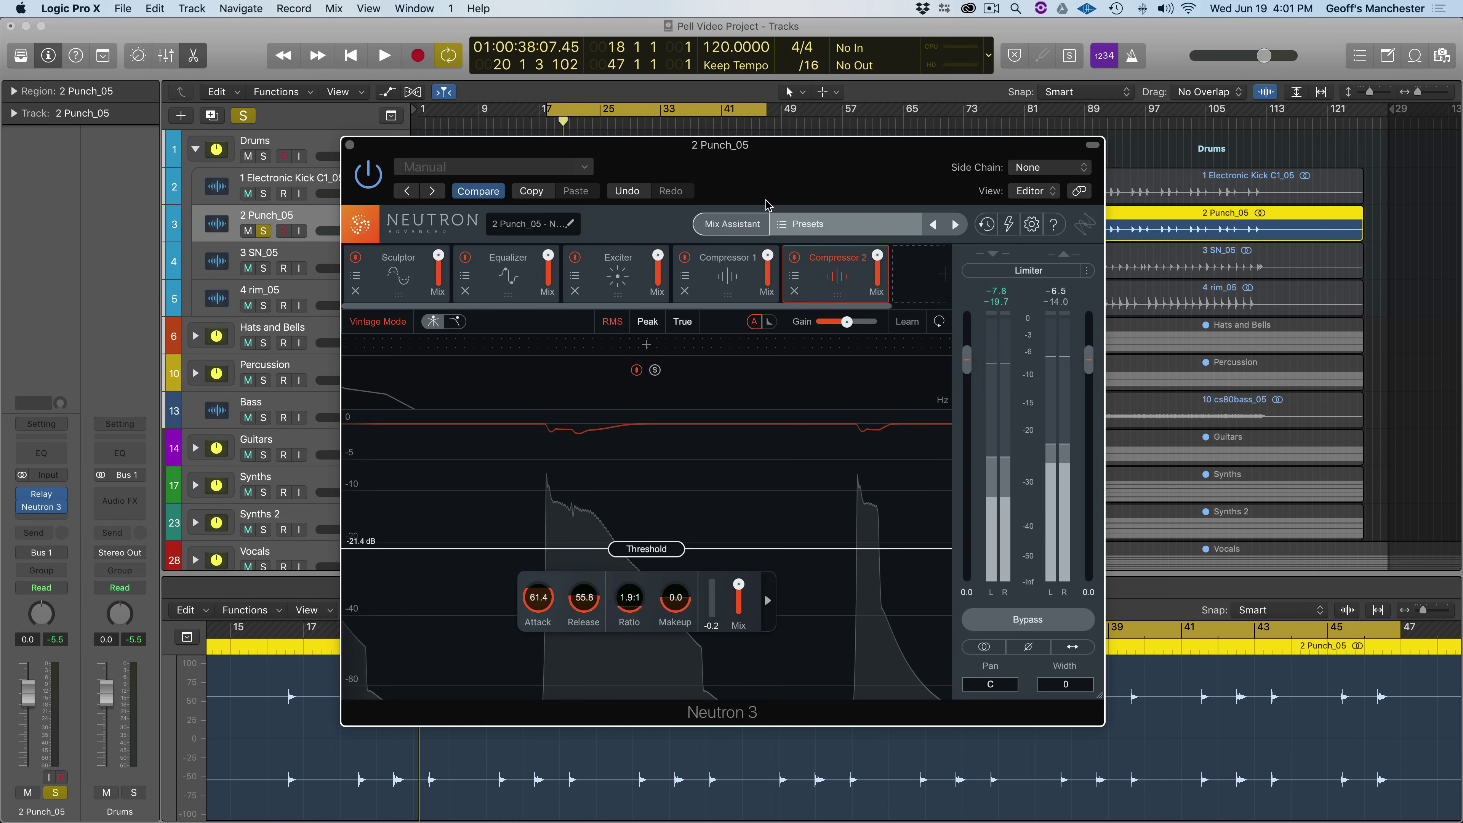
- Move the plug-in window clear of the track headers, show the Equalizer, and solo 1 Electronic Kick C1_05 alongside the punch track
left_click_drag(782, 168, 866, 263)
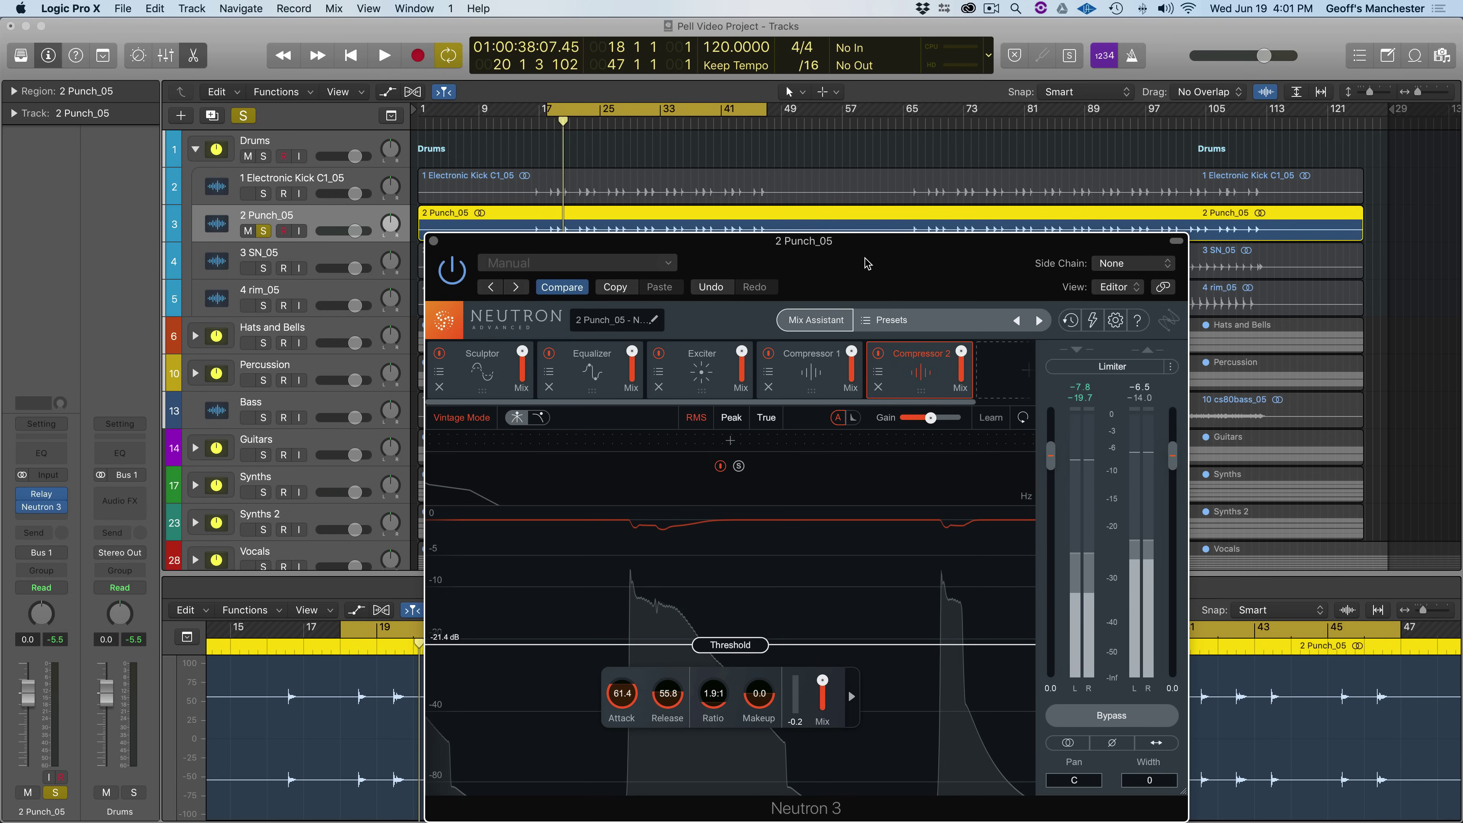
left_click(592, 367)
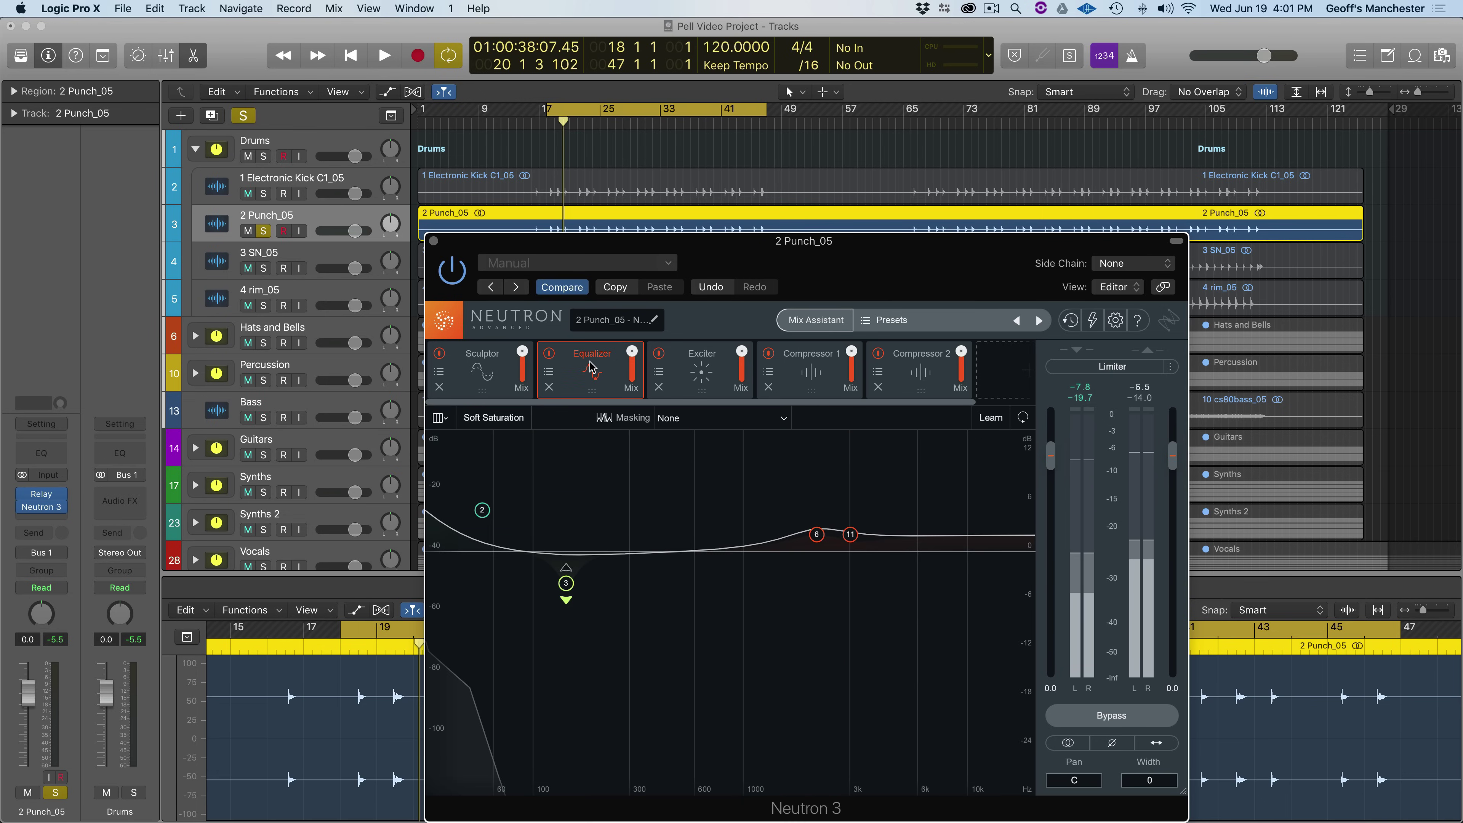
left_click(265, 194)
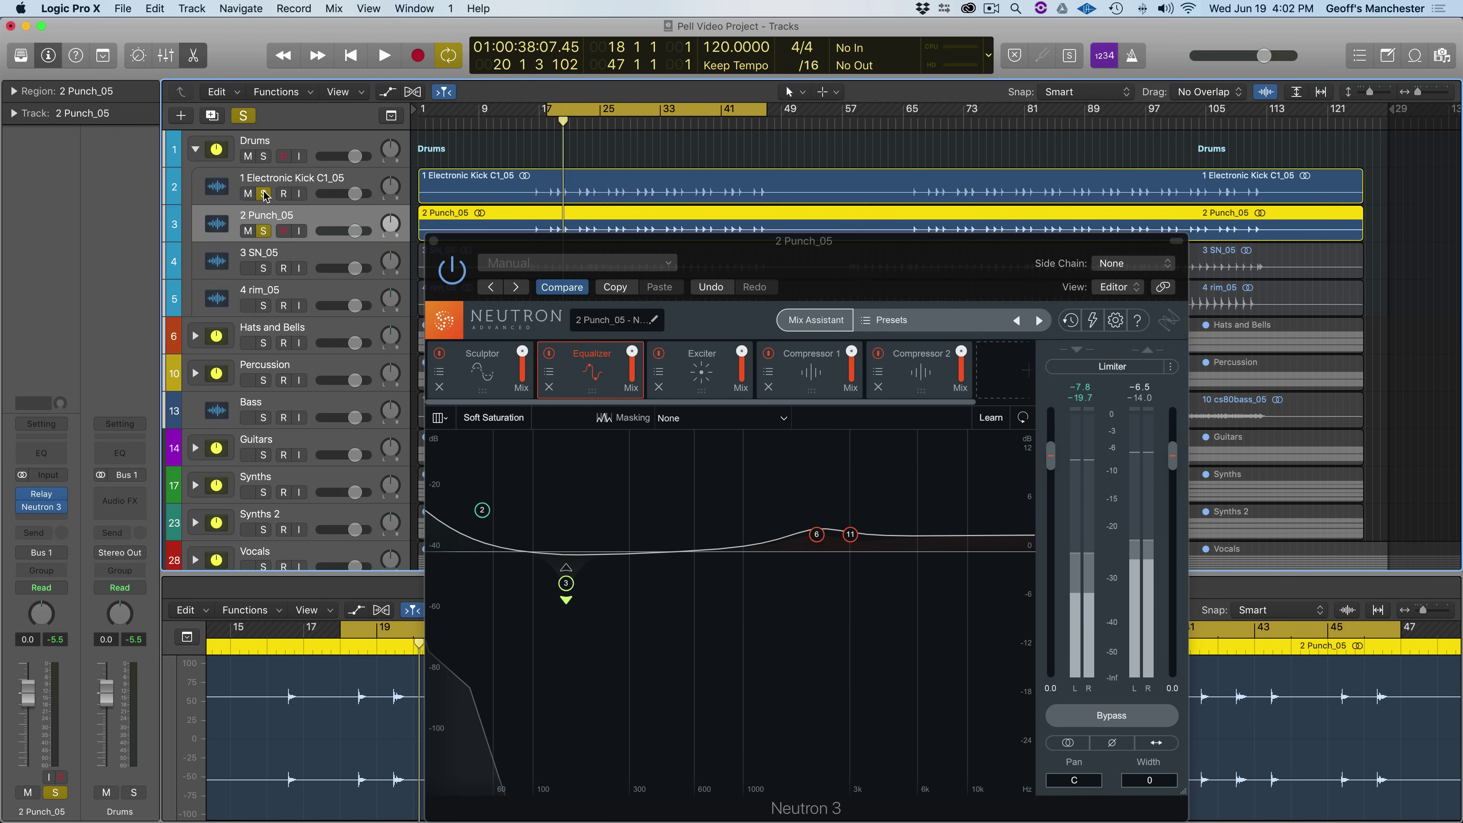
- Insert Neutron 3 after Relay on the 1 Electronic Kick C1_05 track and close the plug-in window
left_click(434, 241)
left_click(311, 186)
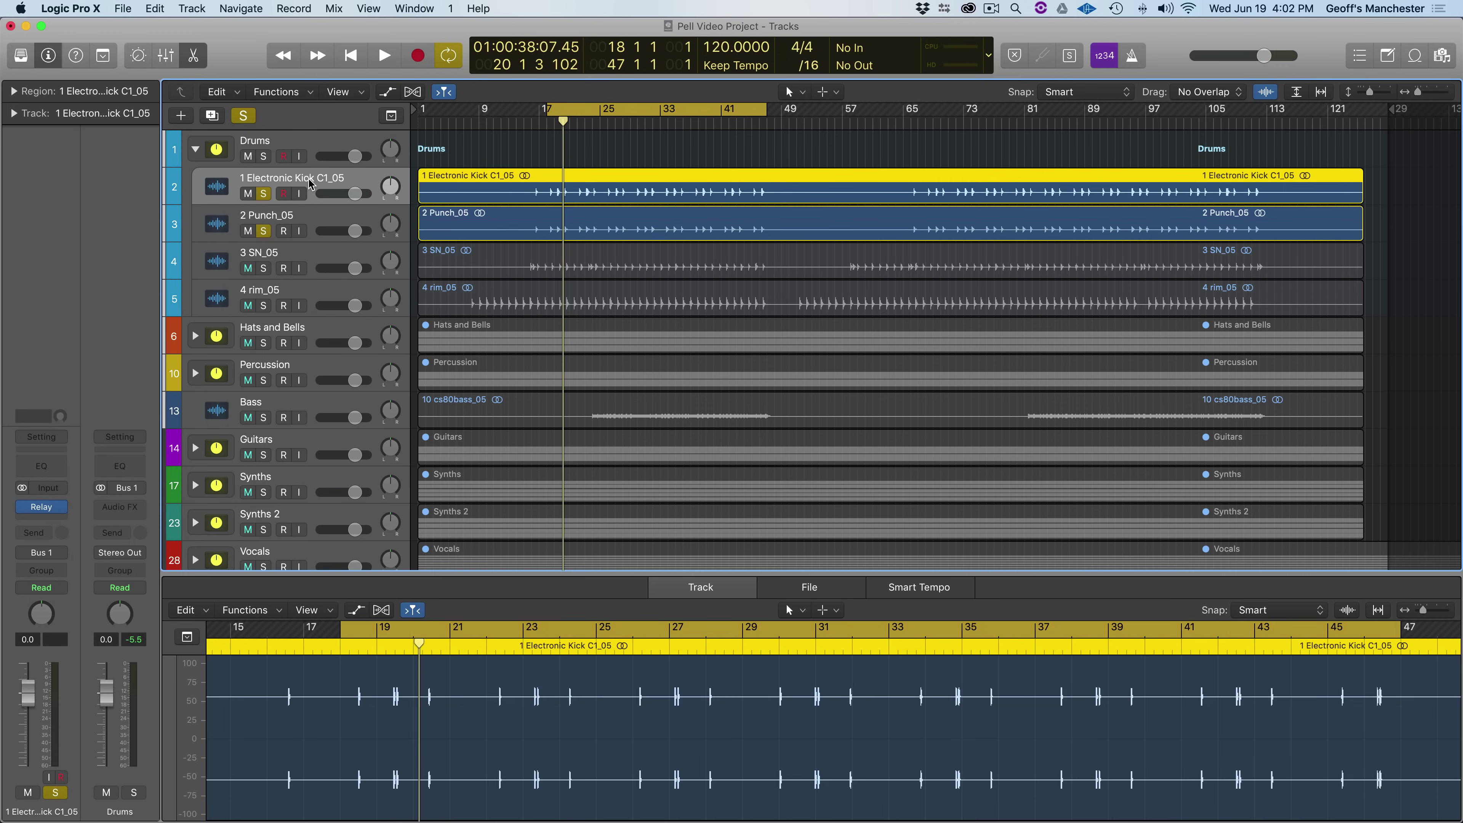
left_click(39, 518)
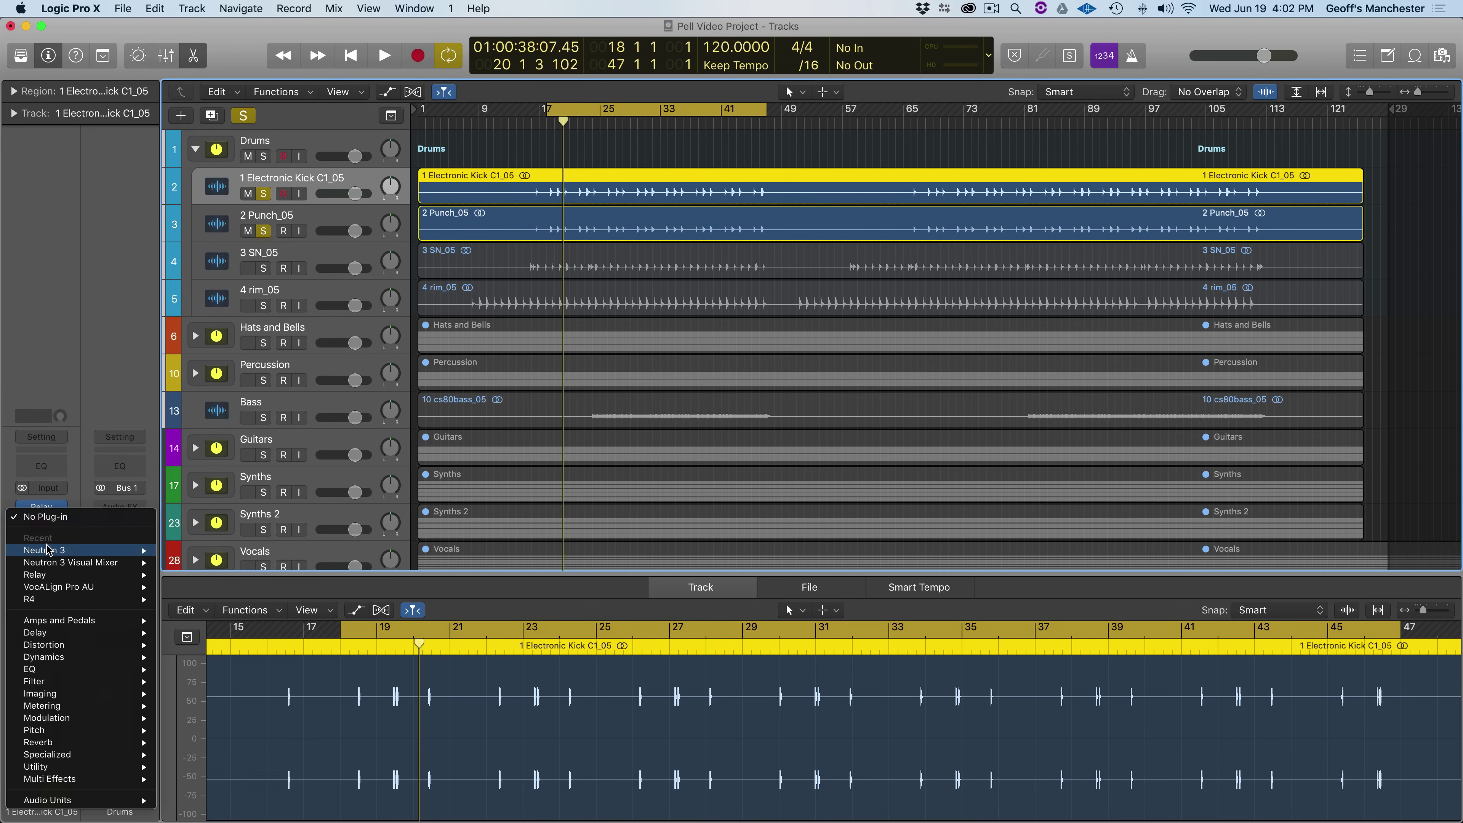
left_click(196, 554)
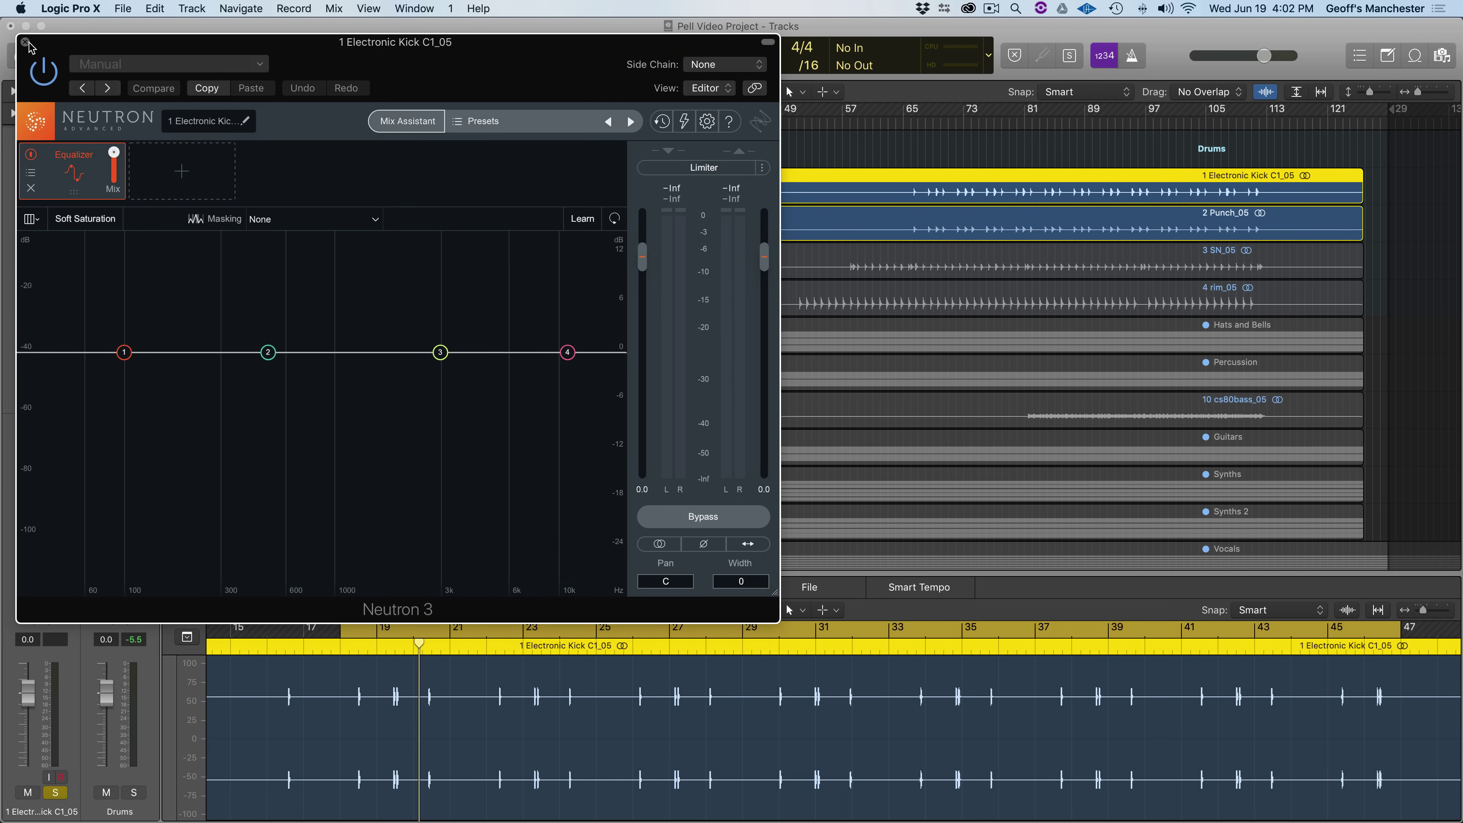
left_click(25, 42)
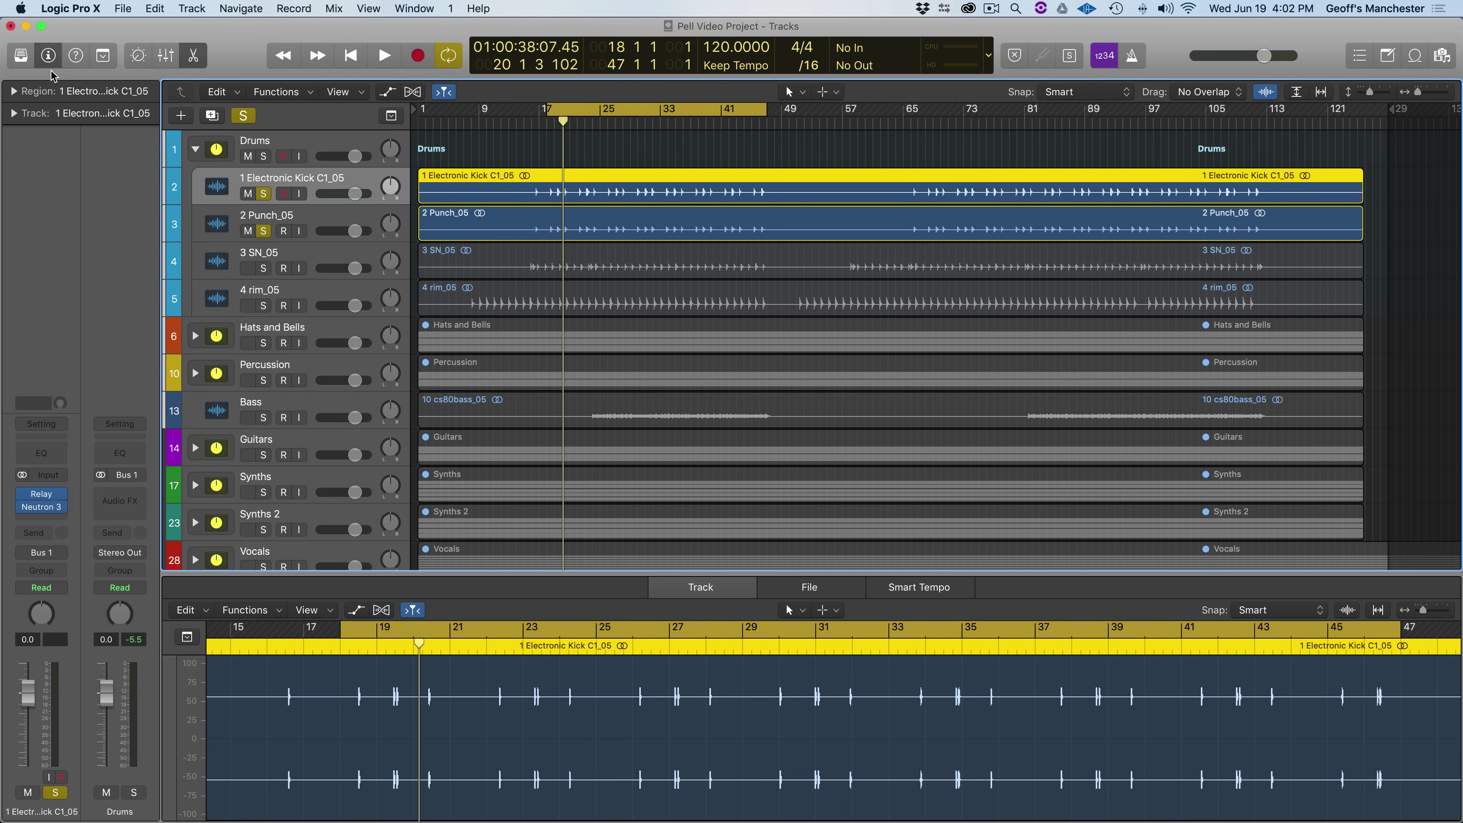
- In the Equalizer of 2 Punch_05's Neutron 3, set Masking to the 1 Electronic Kick C1_05 Neutron instance and show that track's EQ
left_click(276, 227)
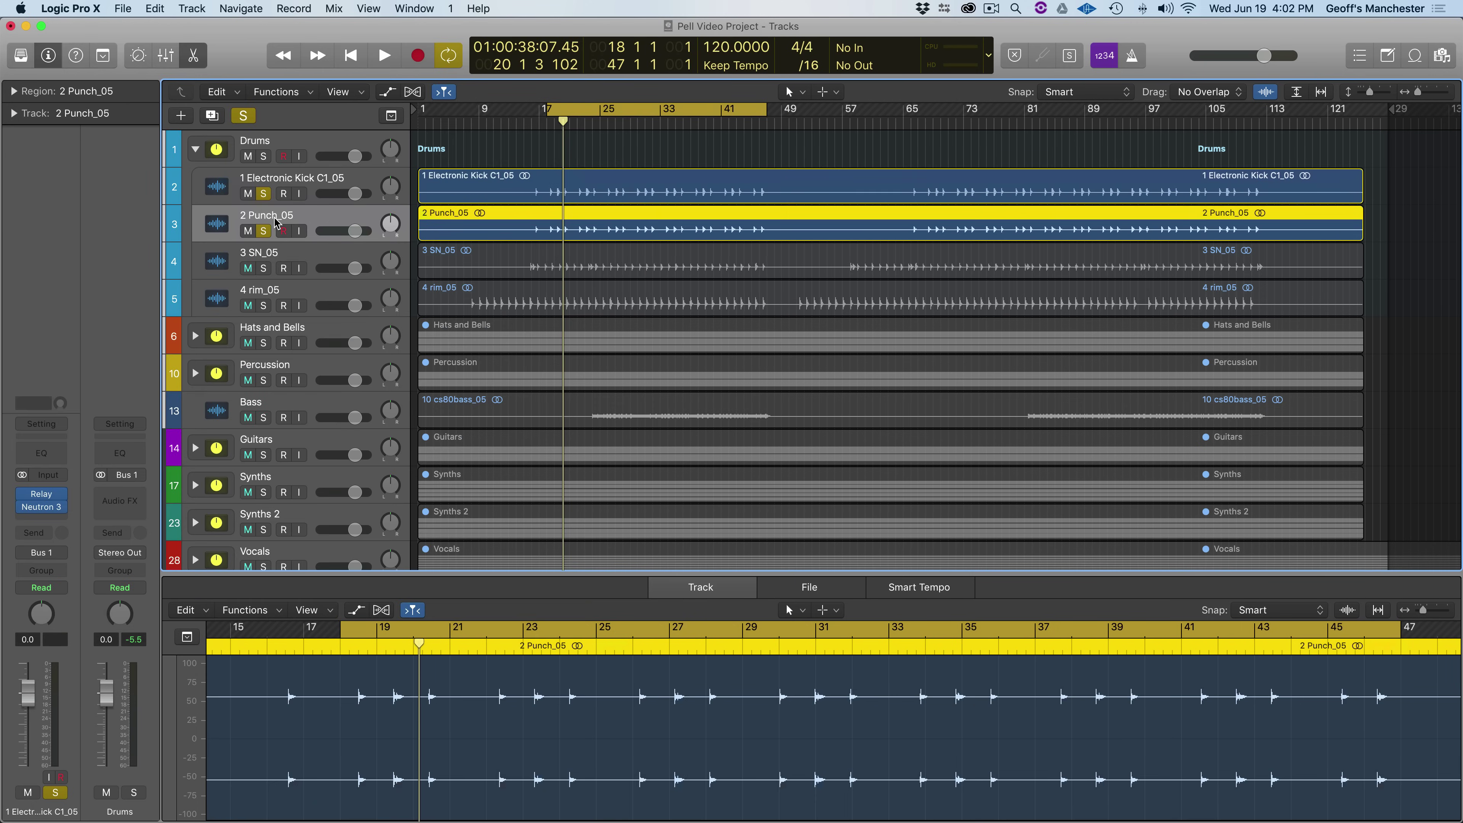
left_click(42, 509)
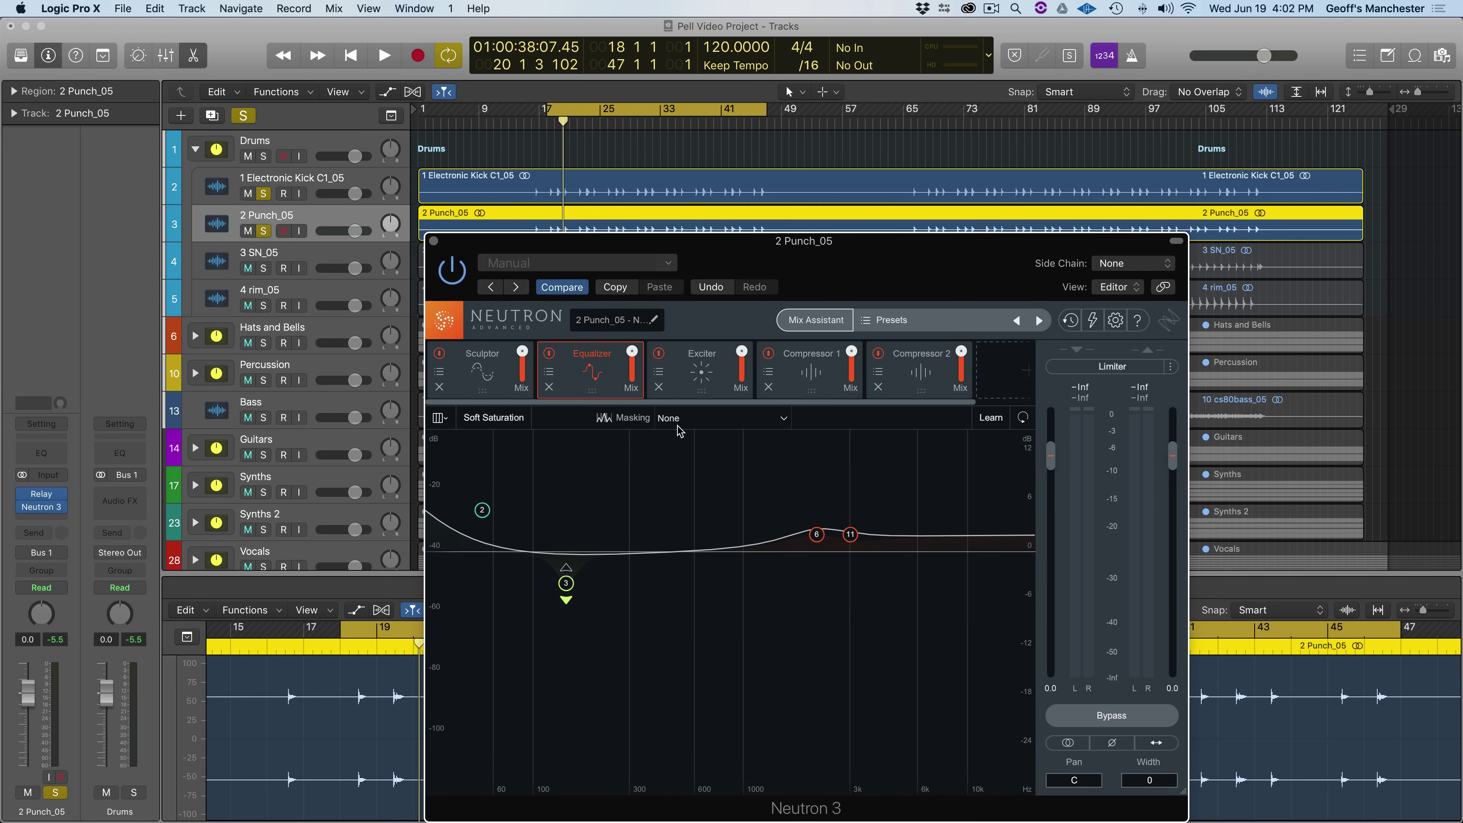
left_click(785, 419)
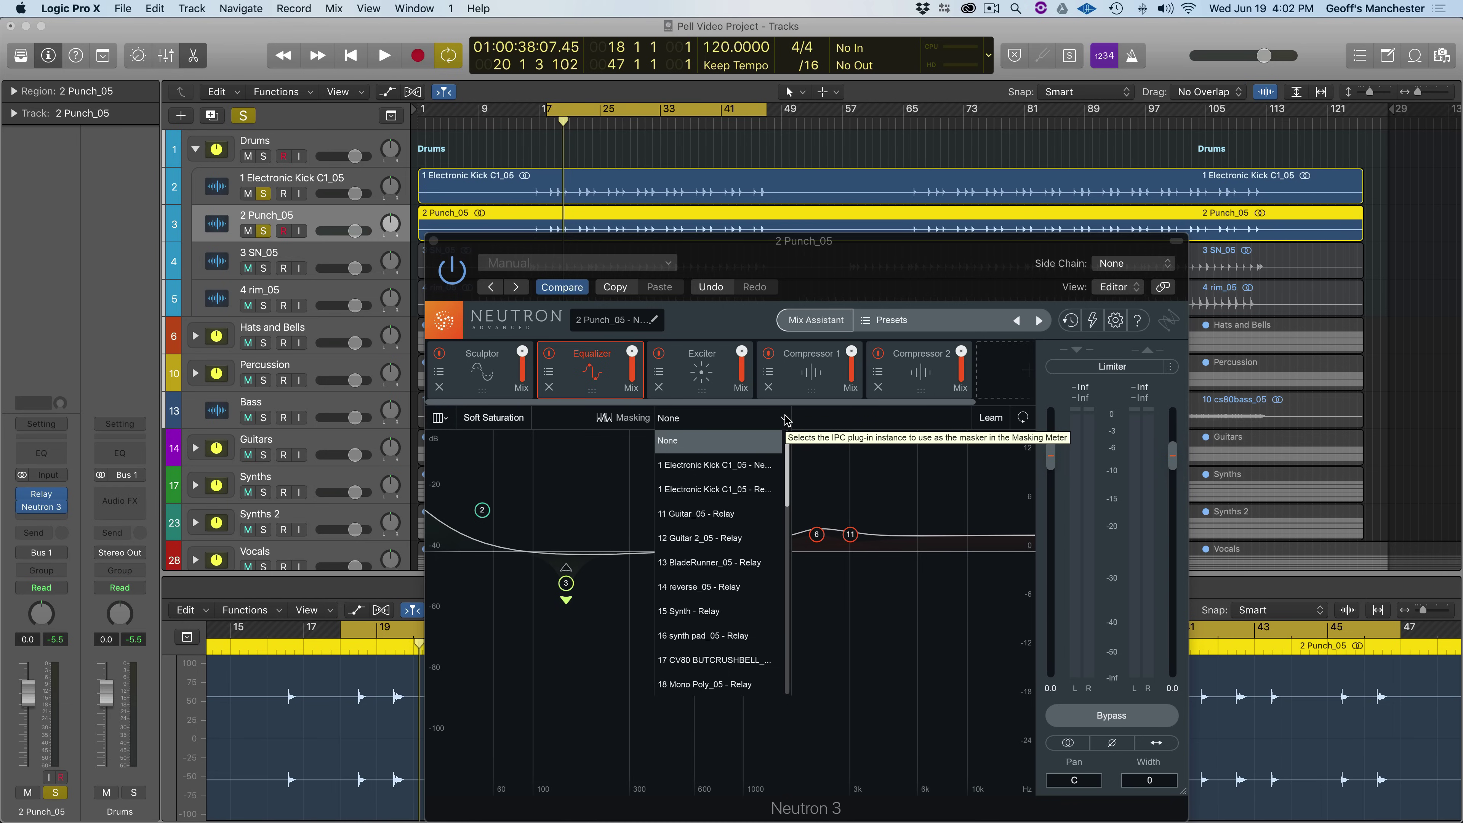
left_click(743, 466)
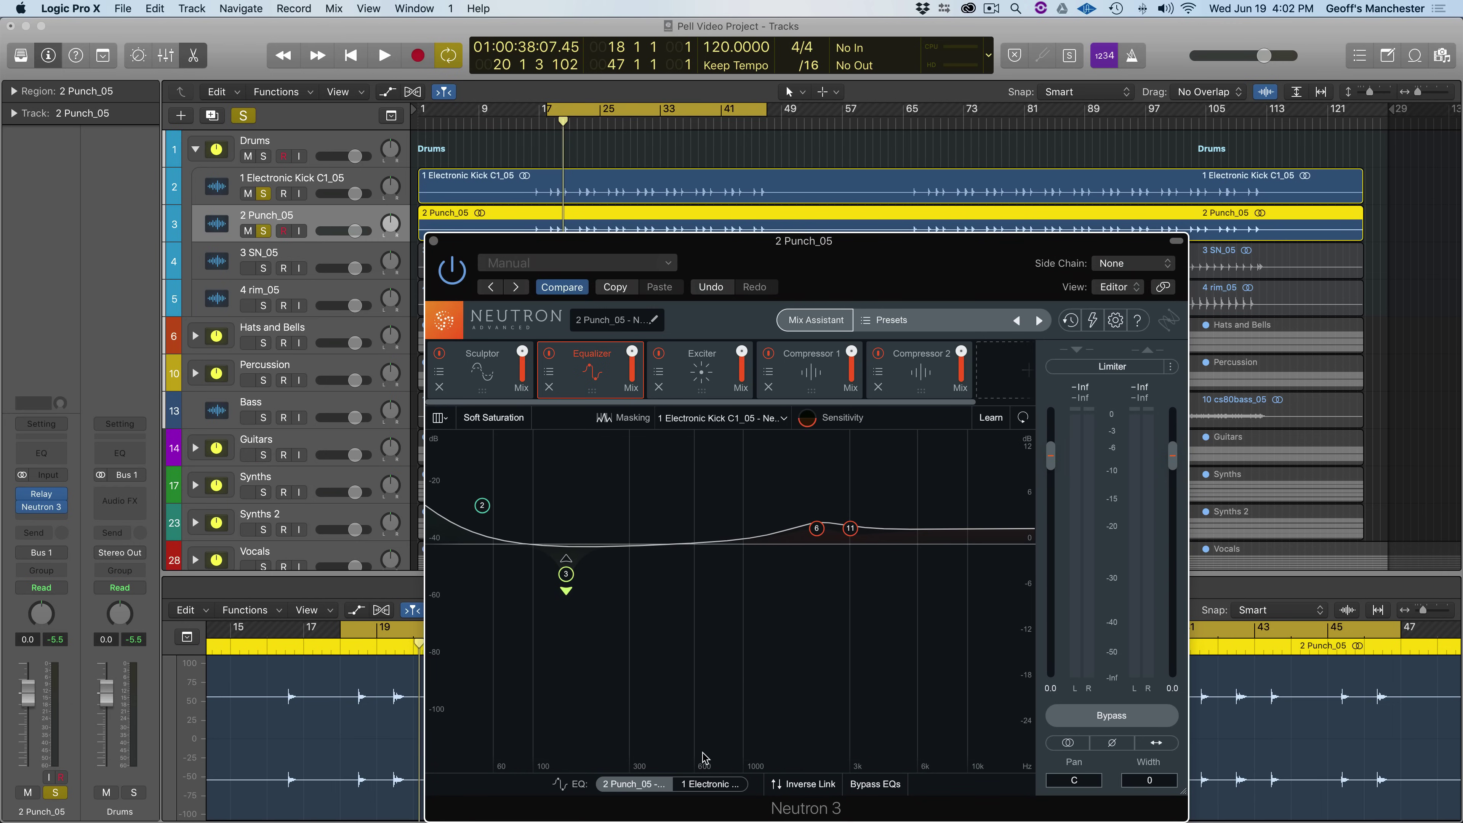
left_click(710, 784)
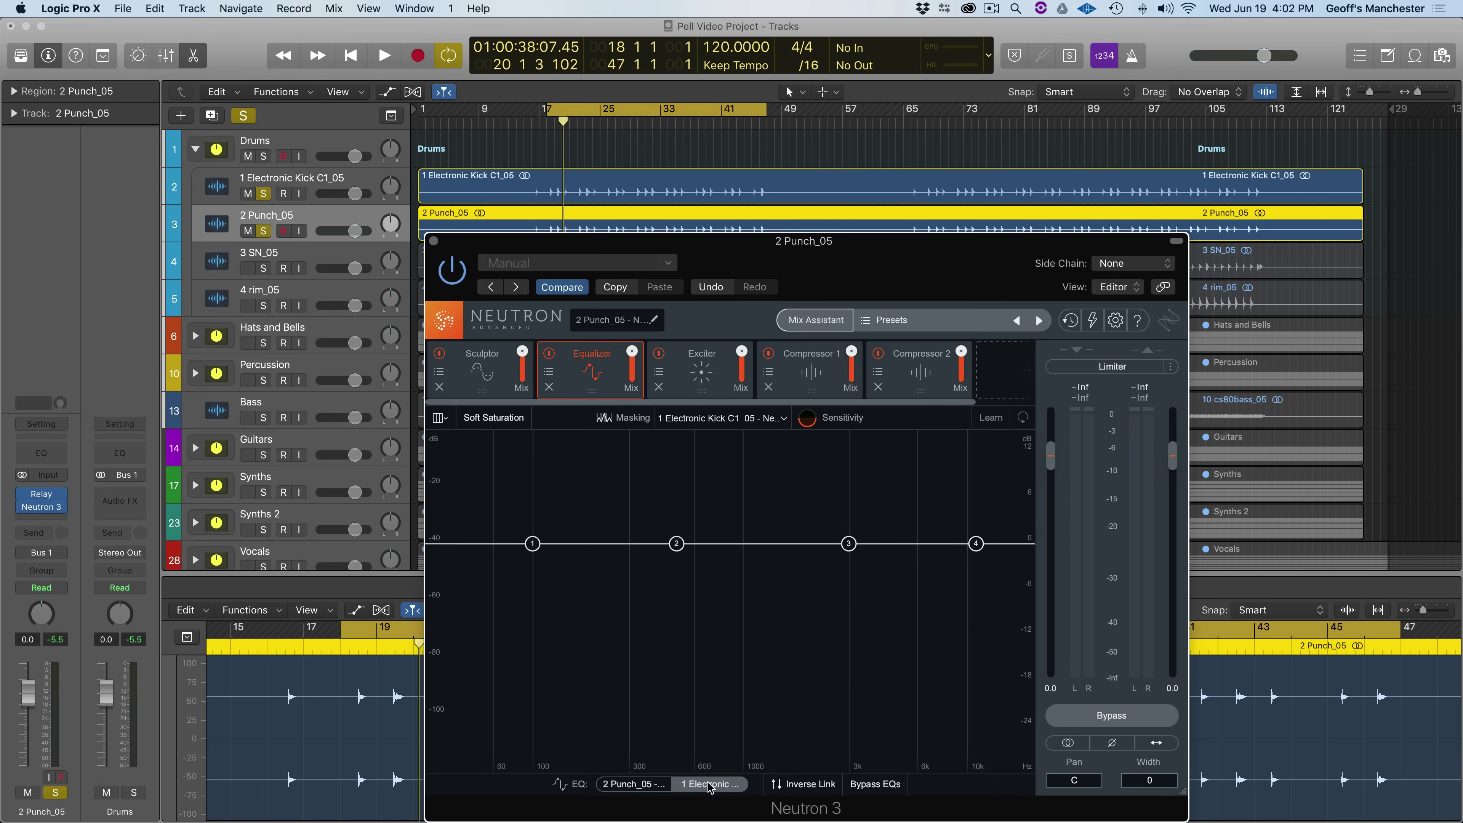
- Compare the EQ curves of 2 Punch_05 and 1 Electronic Kick C1_05, and check their frequency masking during playback
left_click(662, 787)
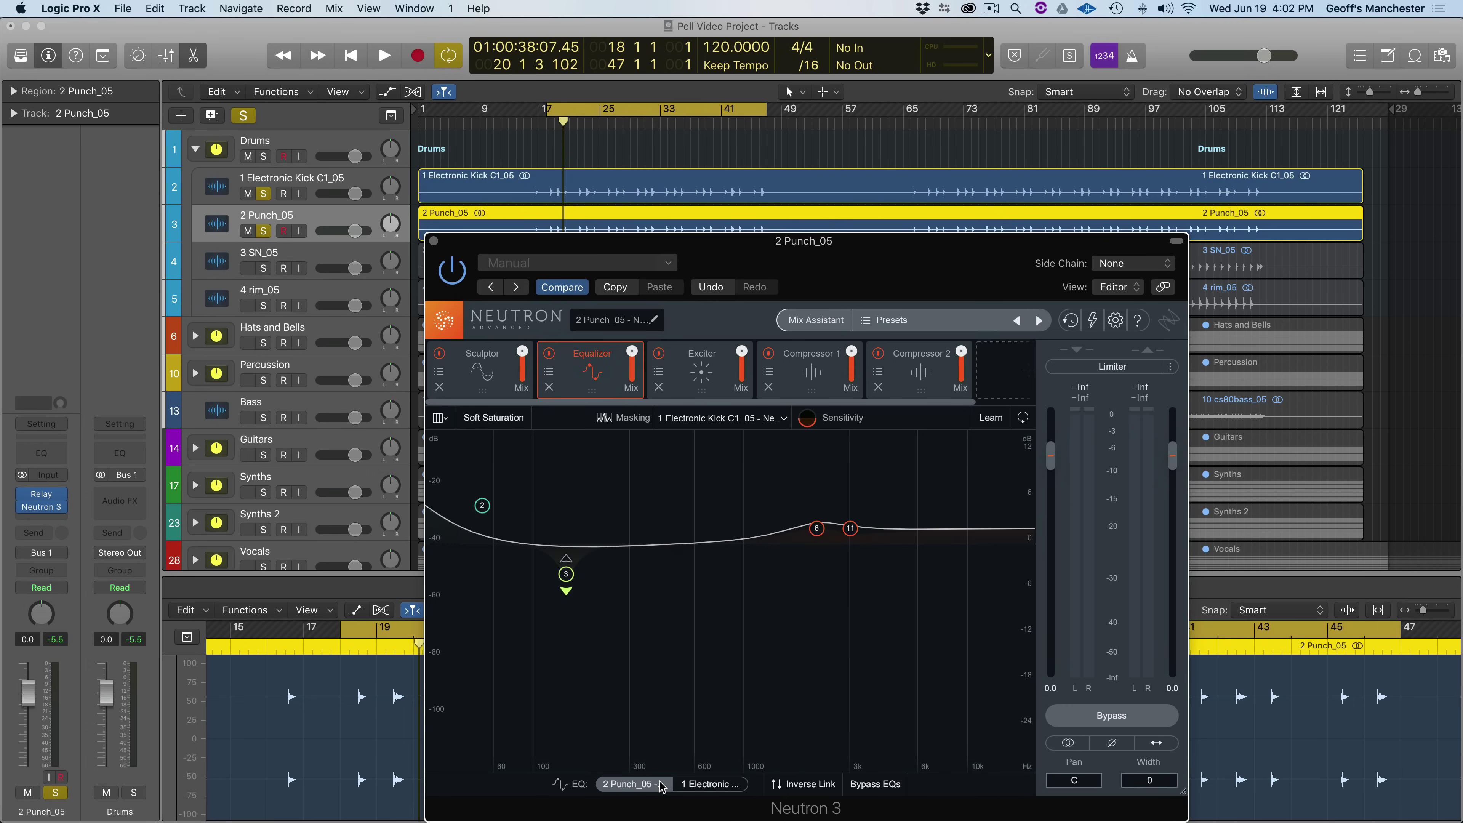
left_click(710, 785)
left_click(641, 788)
left_click(701, 785)
left_click(636, 785)
key("space")
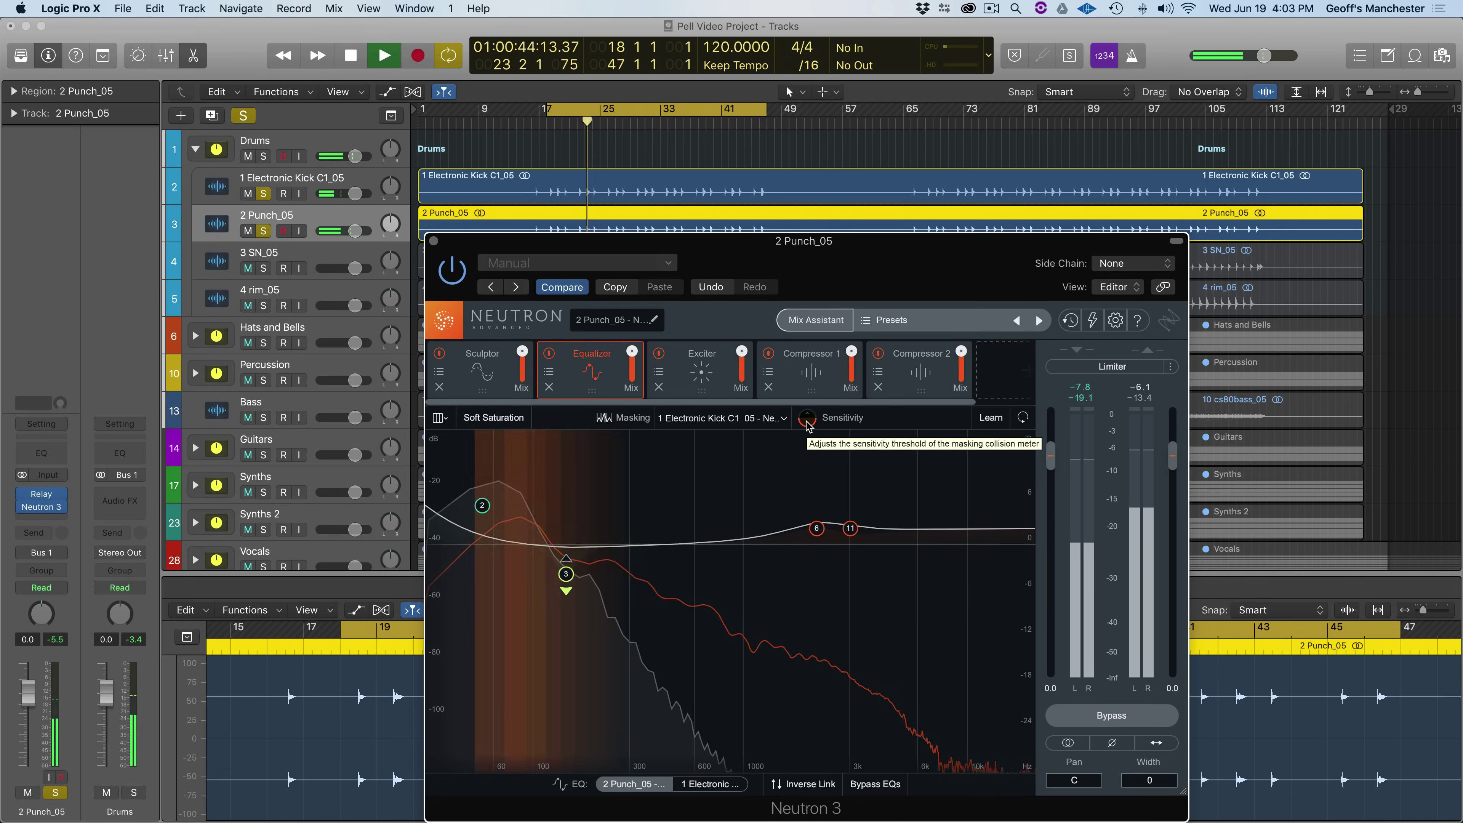
key("space")
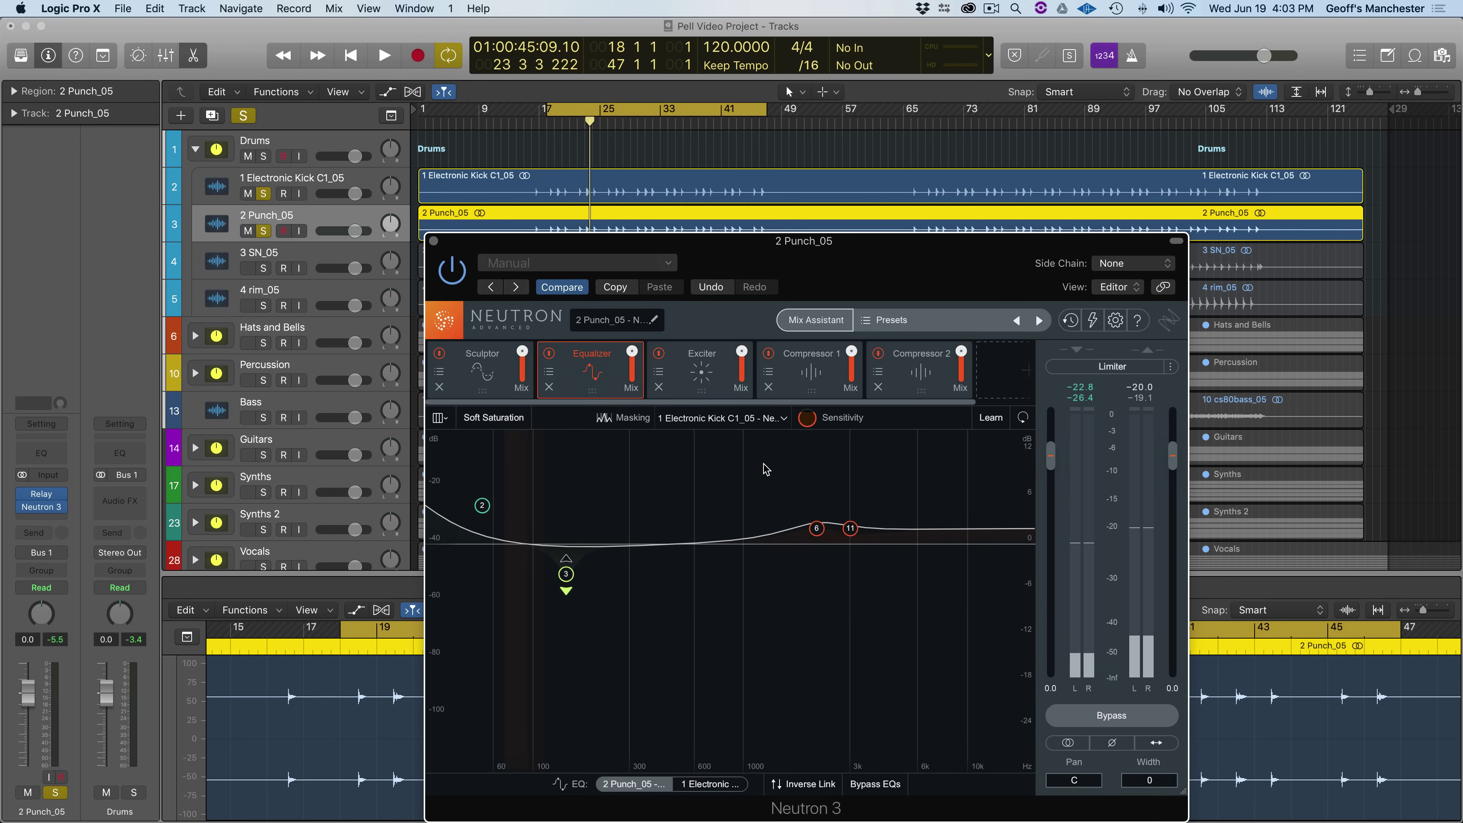
- Play the two soloed kicks and shorten the cycle range to run from bar 18 to bar 21
key("space")
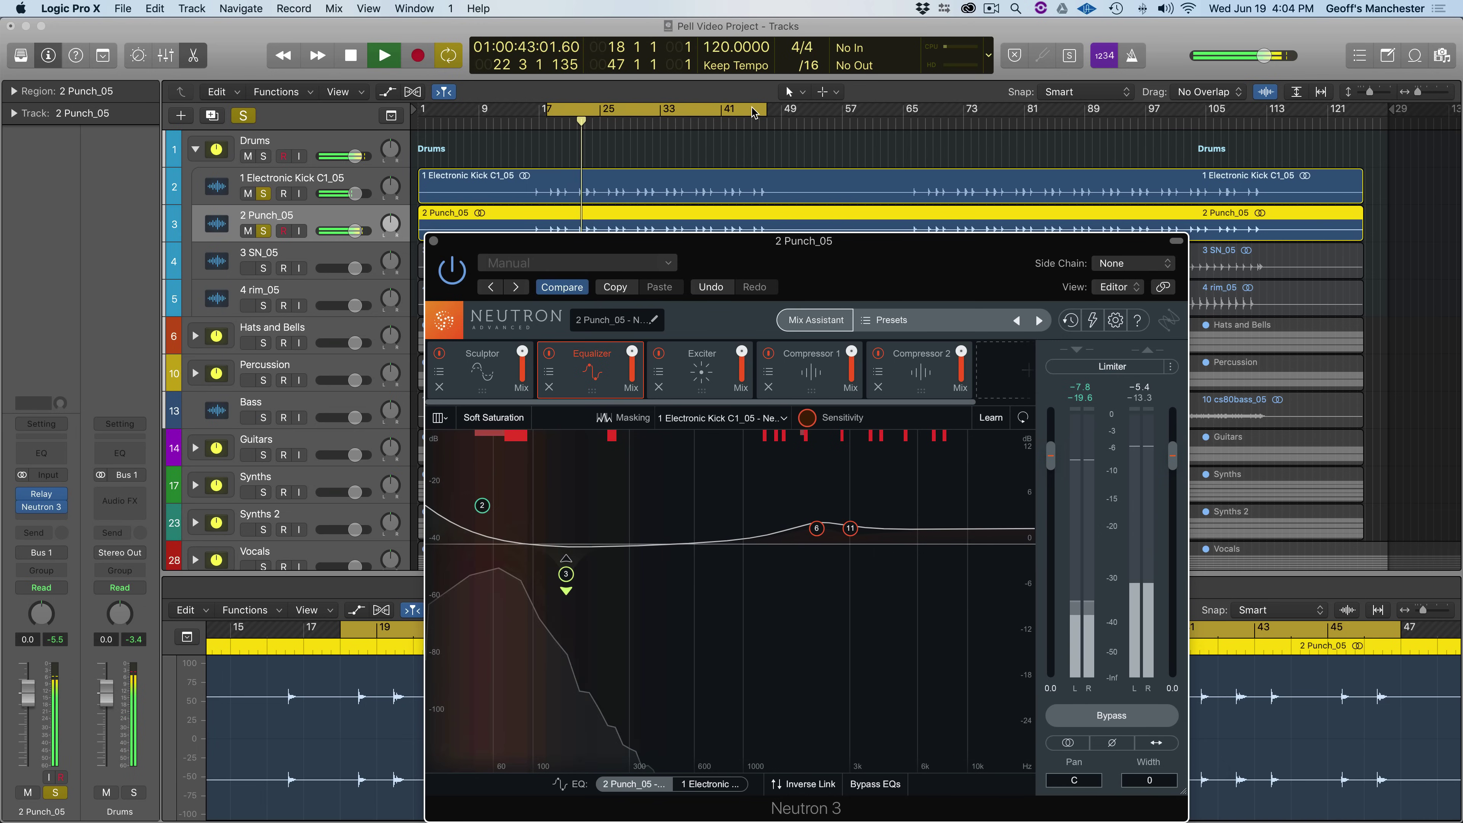
left_click_drag(764, 117, 563, 109)
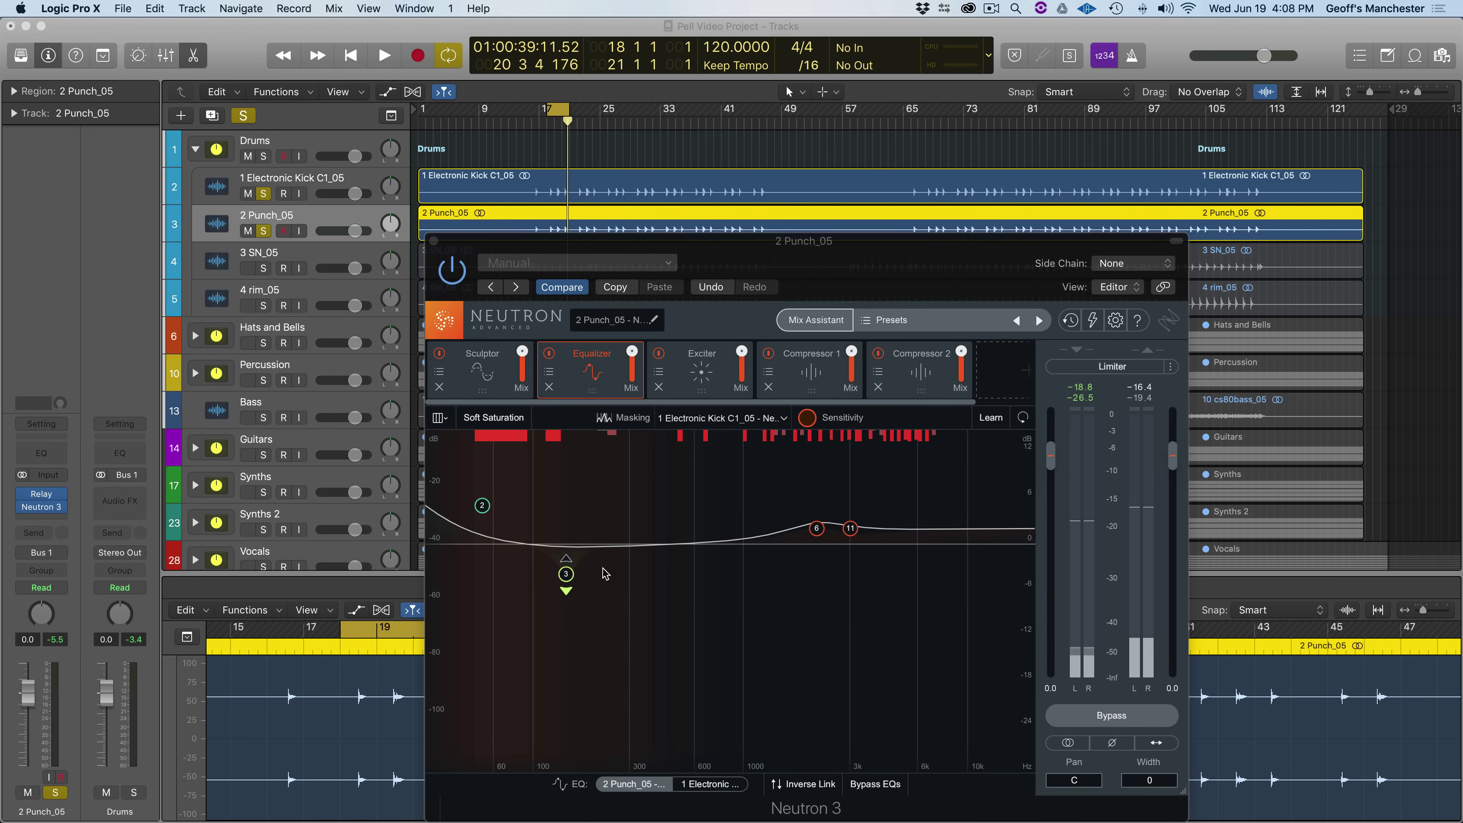
- In the electronic kick's EQ, move band 1 to 33 Hz and set band 2 to a -8.8 dB cut at 94 Hz during playback
left_click(696, 785)
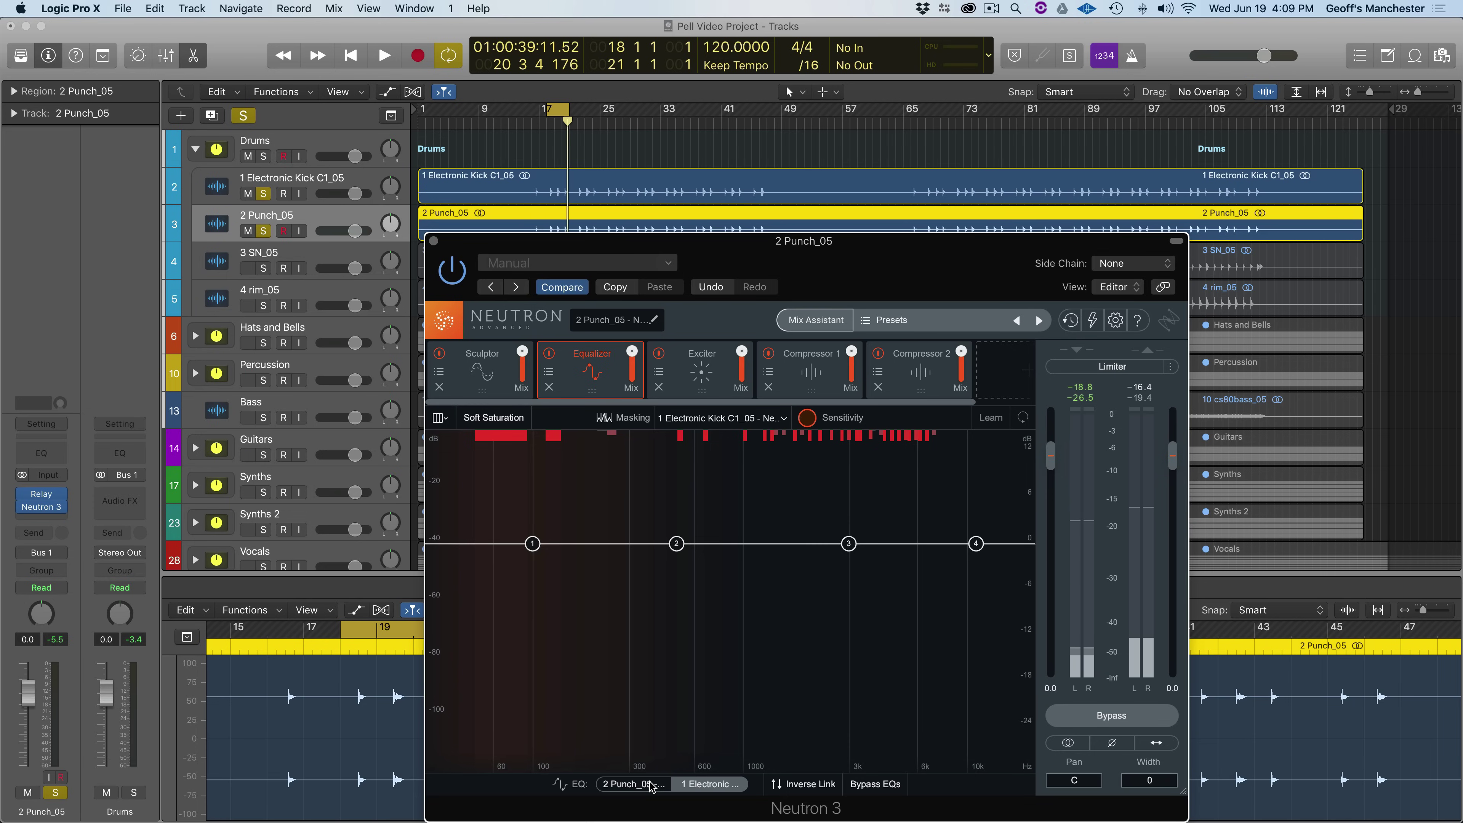
key("space")
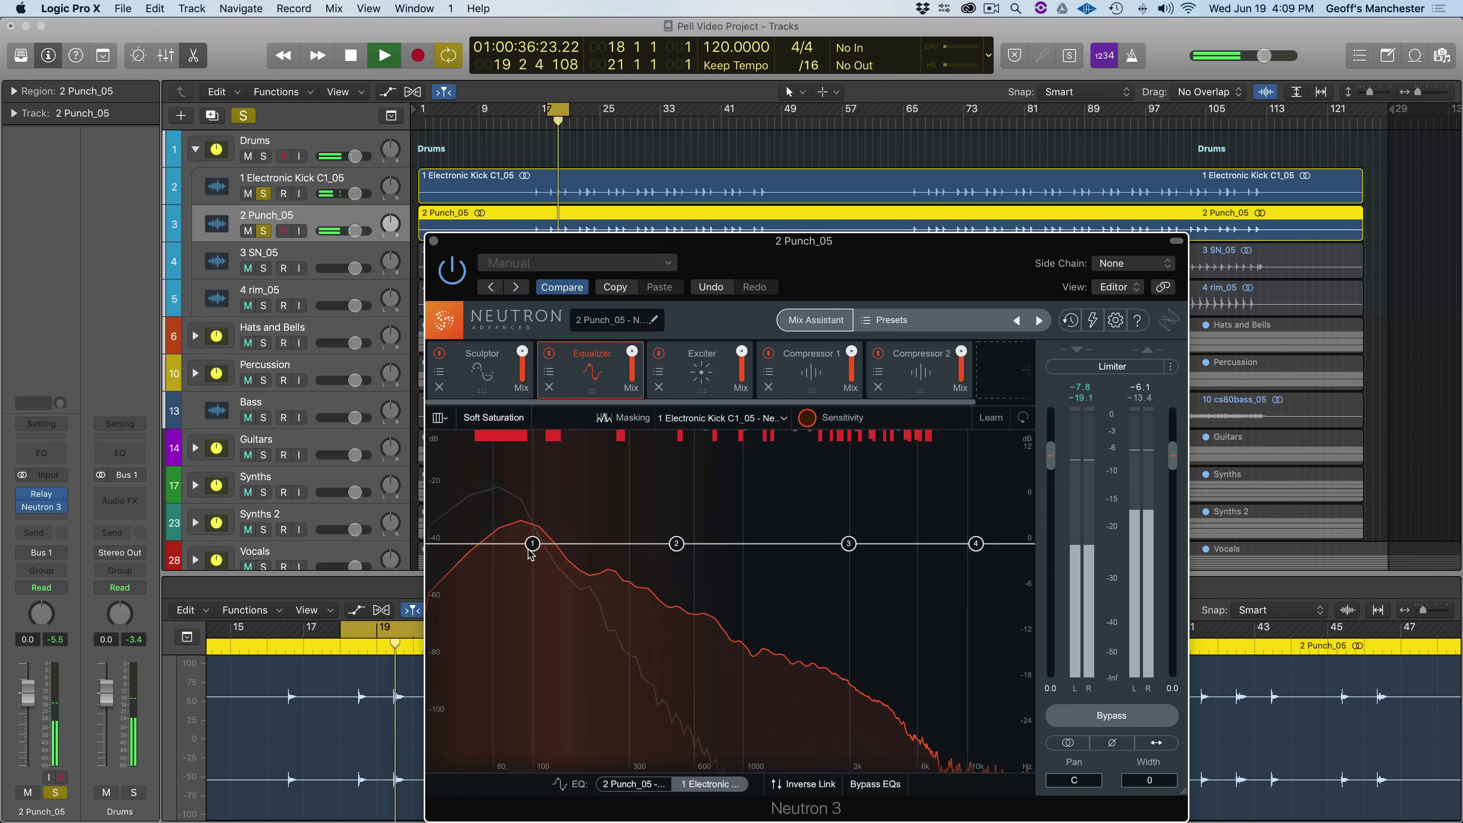
left_click_drag(533, 543, 451, 542)
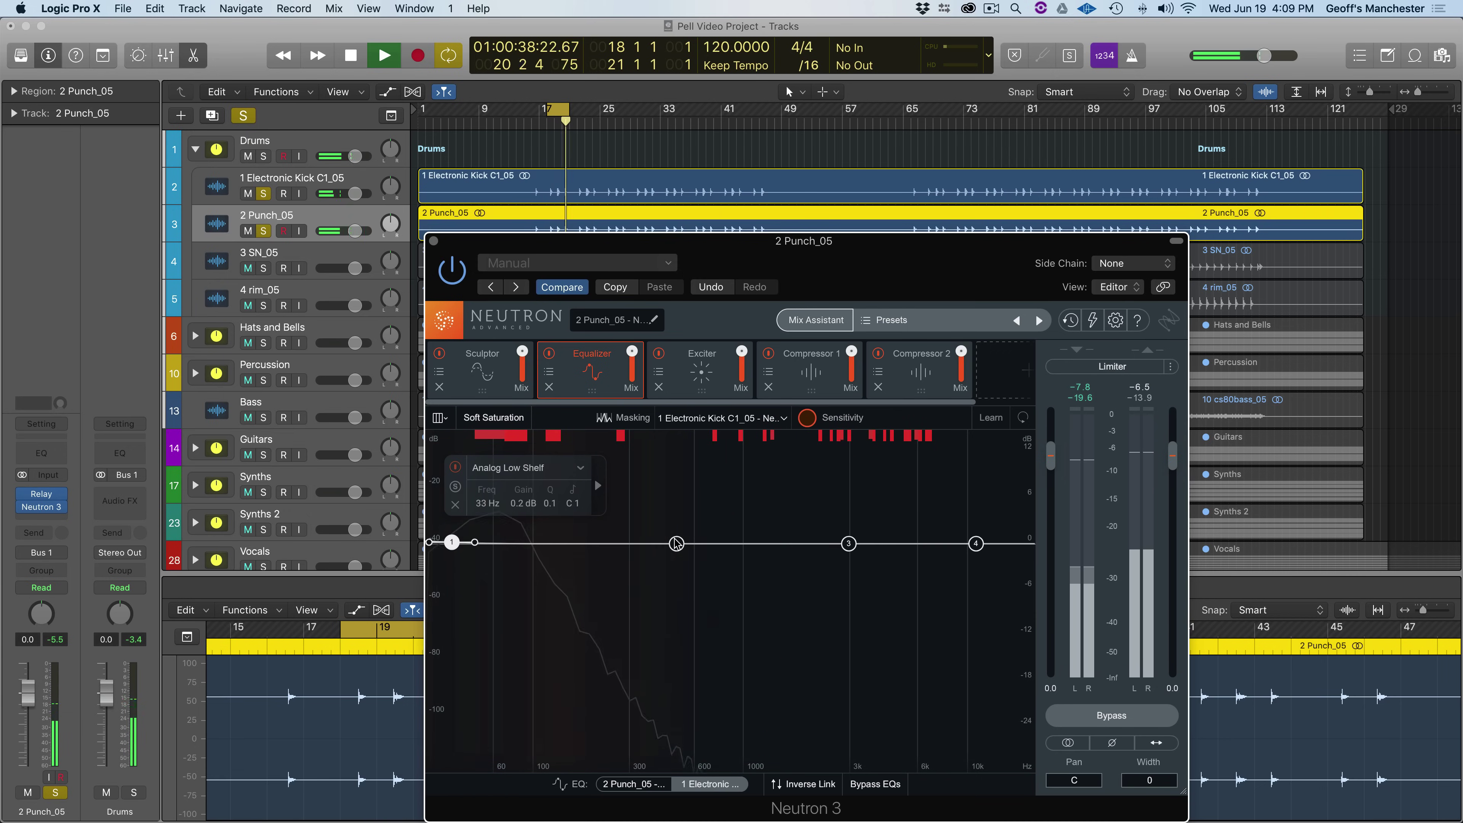
left_click_drag(674, 544, 528, 613)
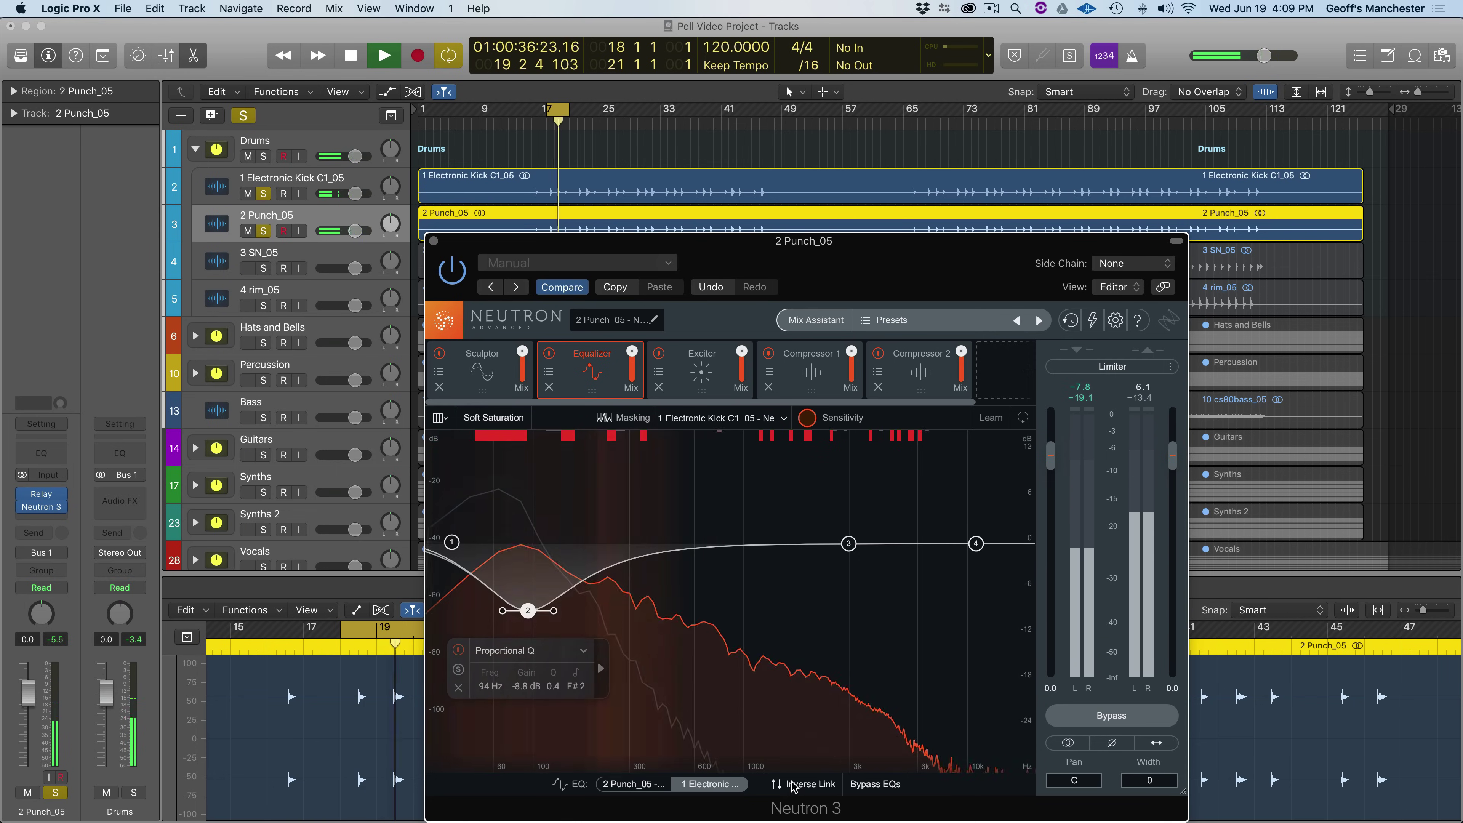
key("space")
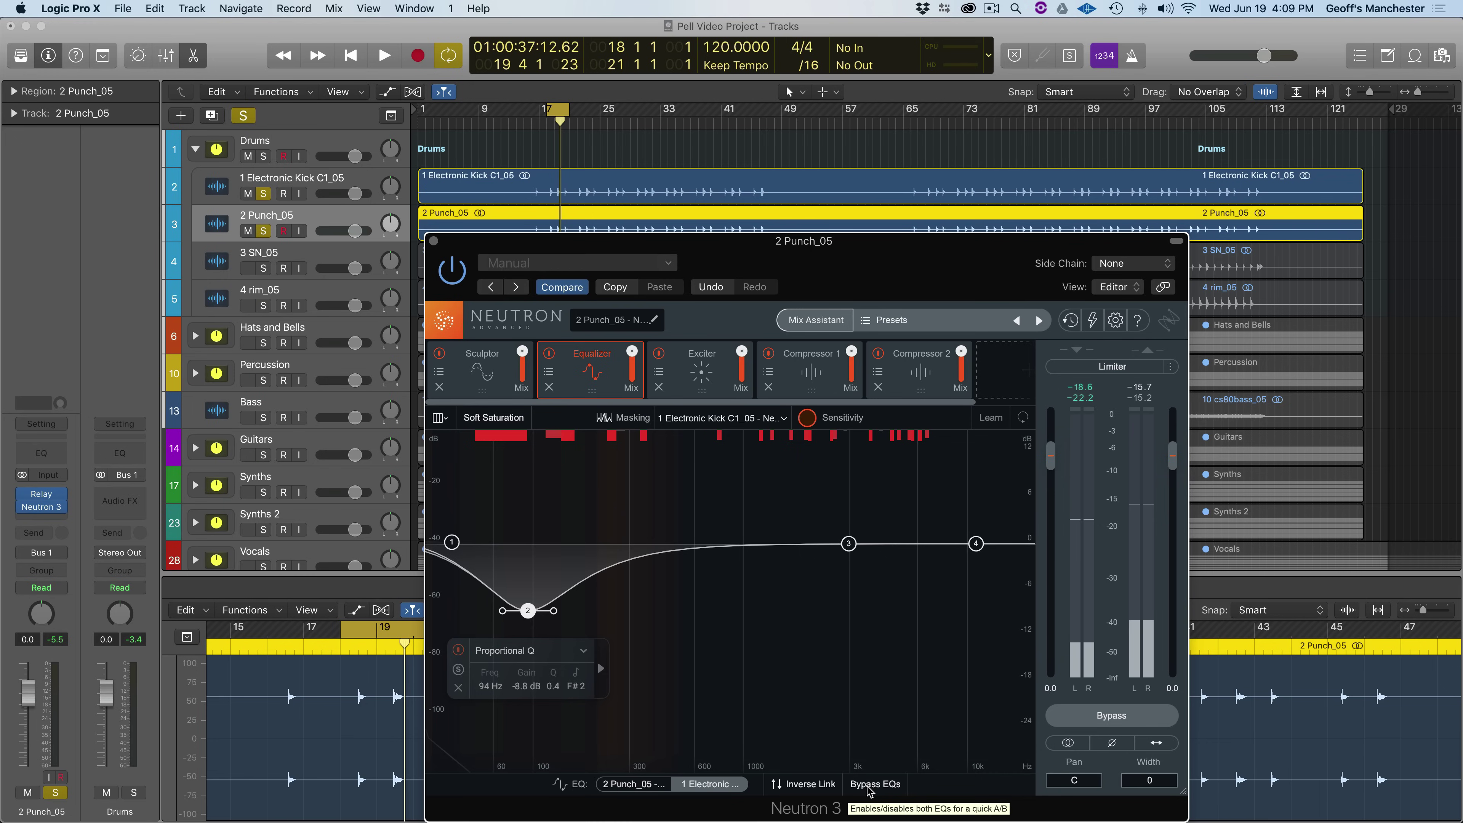
- Compare the looped kicks with both EQs bypassed and enabled, leaving the EQs enabled
left_click(870, 785)
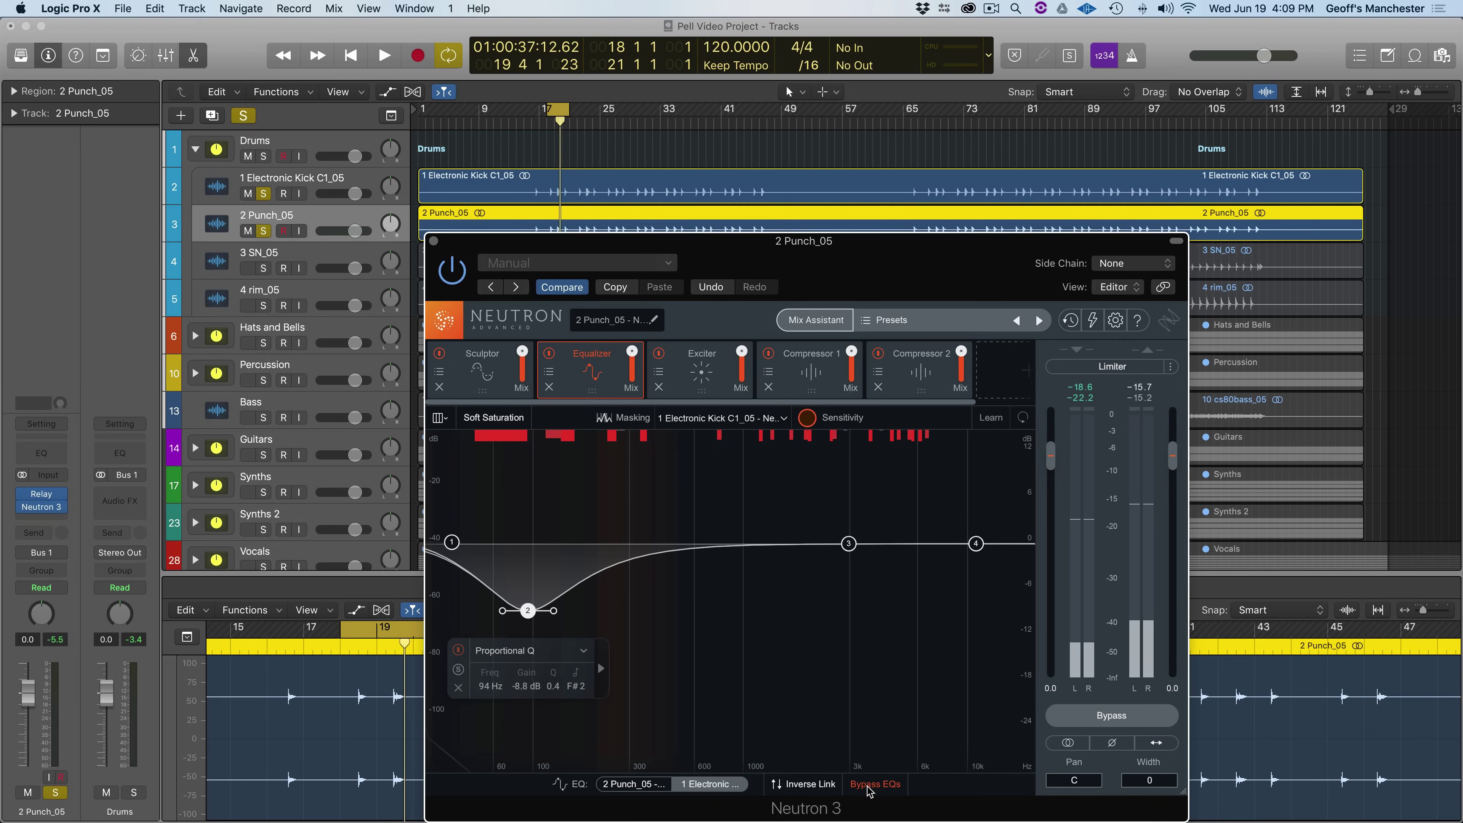
key("space")
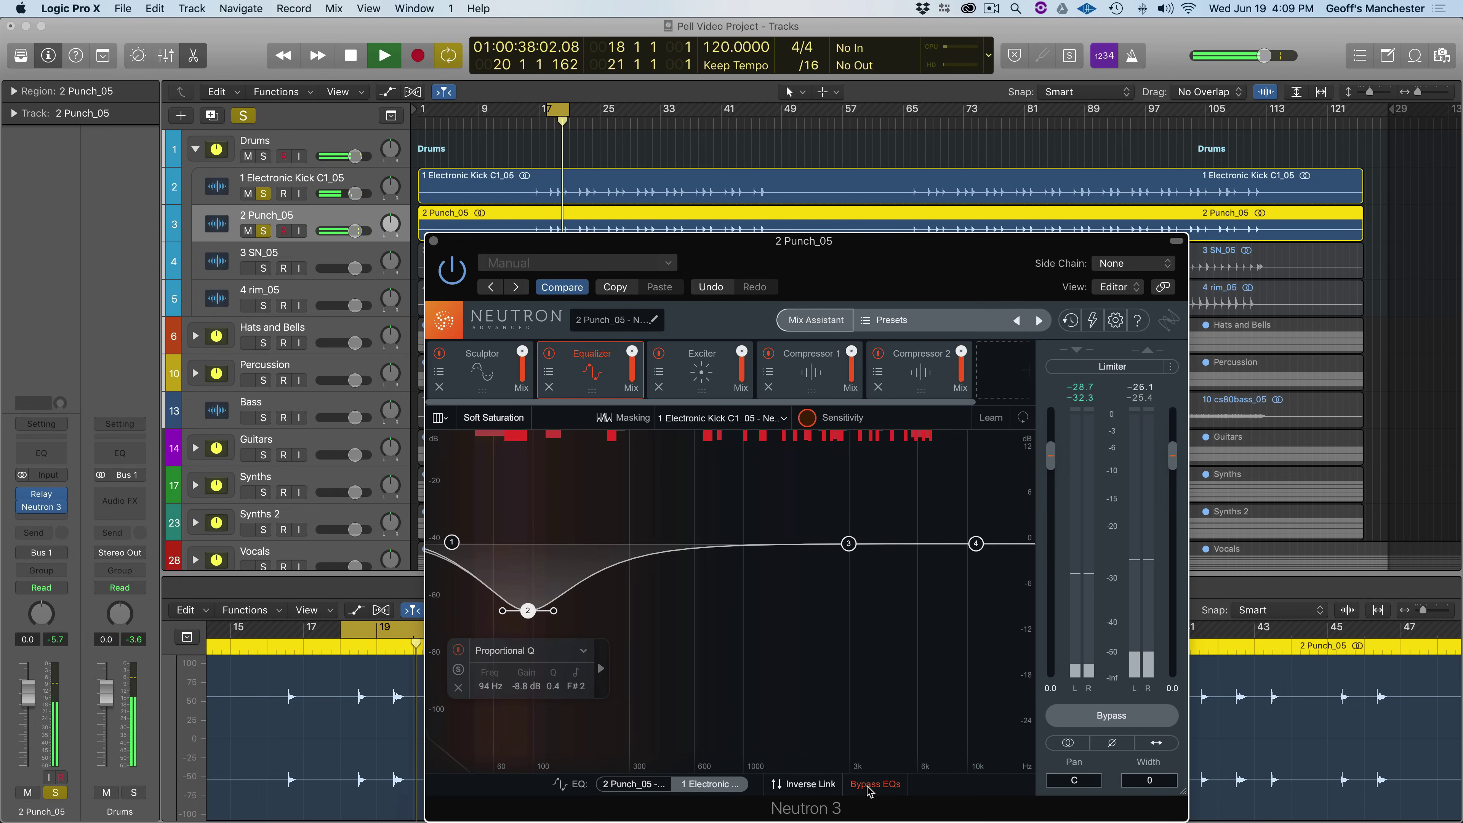
left_click(870, 784)
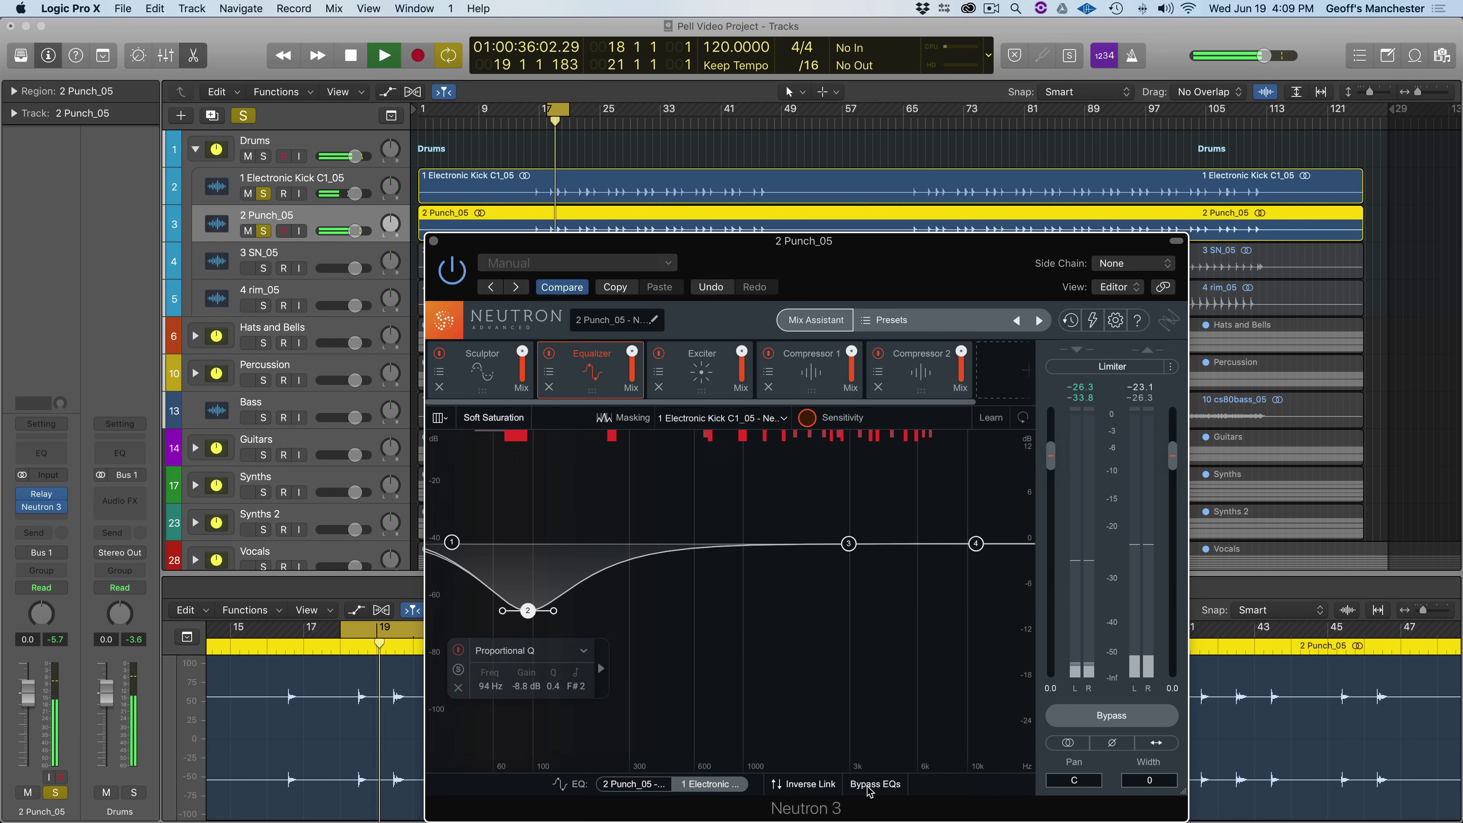
left_click(869, 786)
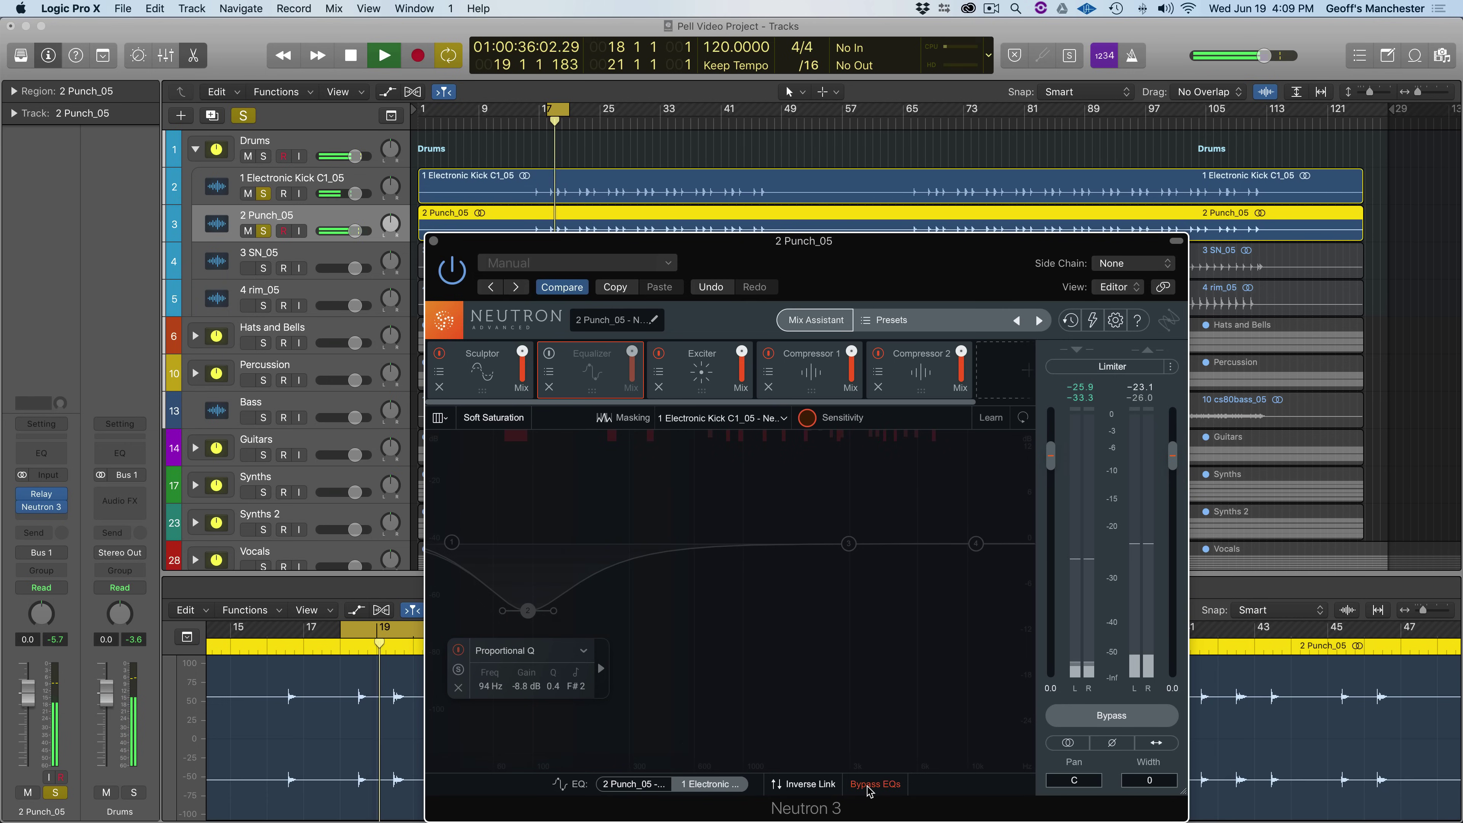
left_click(871, 785)
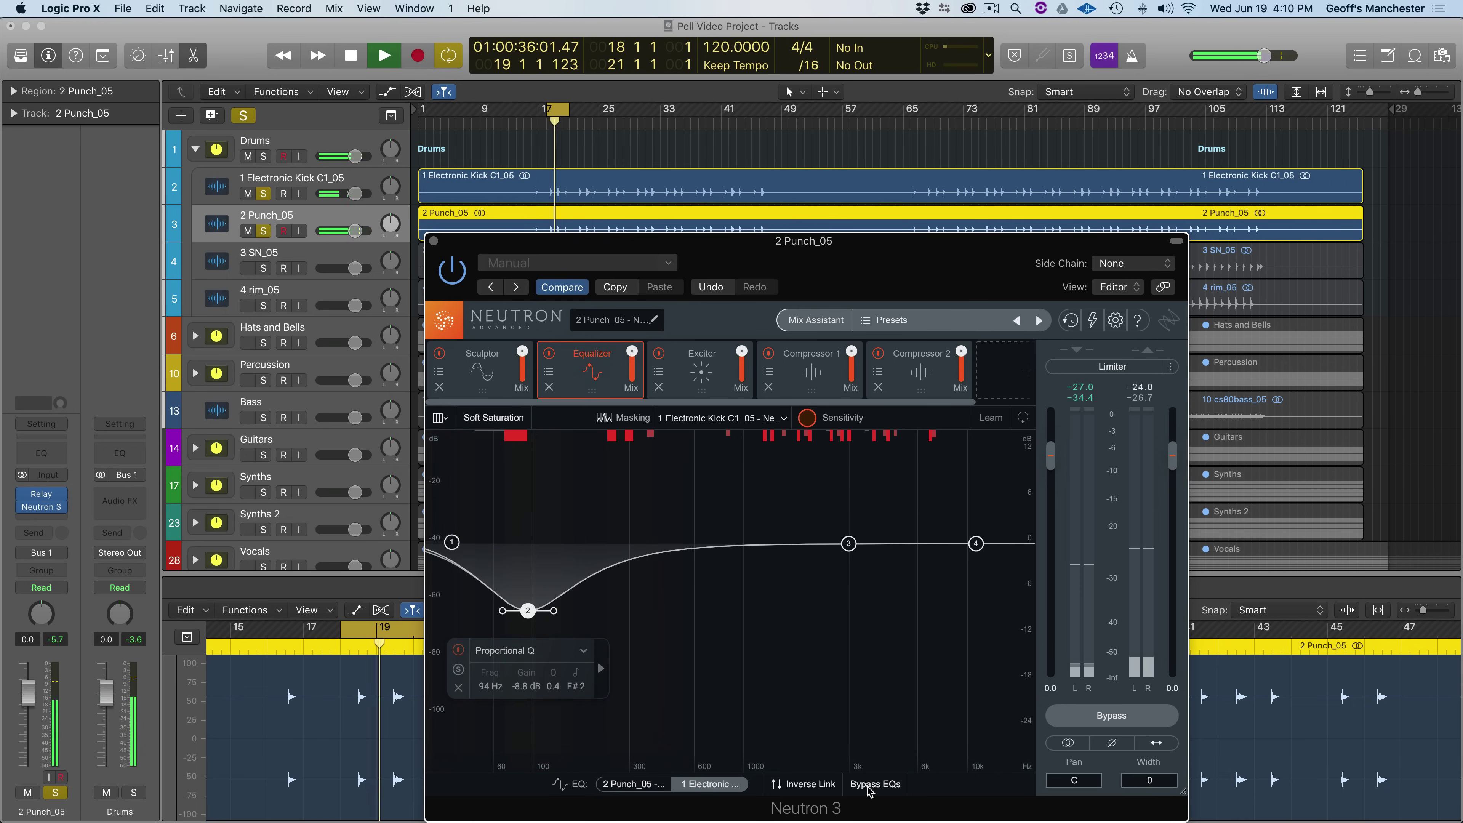
key("space")
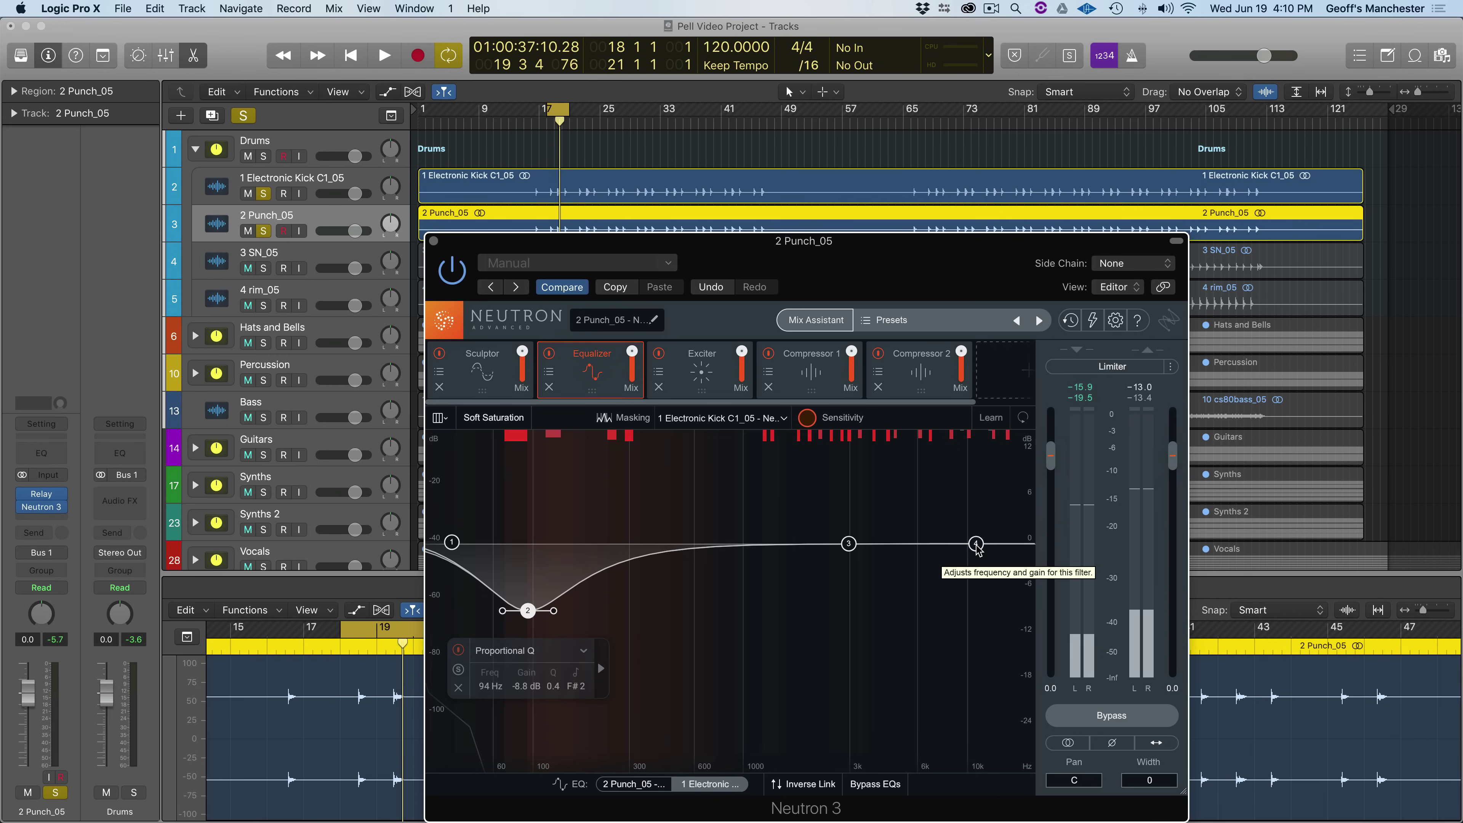
- Move band 4 of the electronic kick's EQ to around 2 kHz with a slight boost, and lower bands 6 and 11 of 2 Punch_05's EQ
left_click_drag(975, 543, 816, 531)
left_click(646, 781)
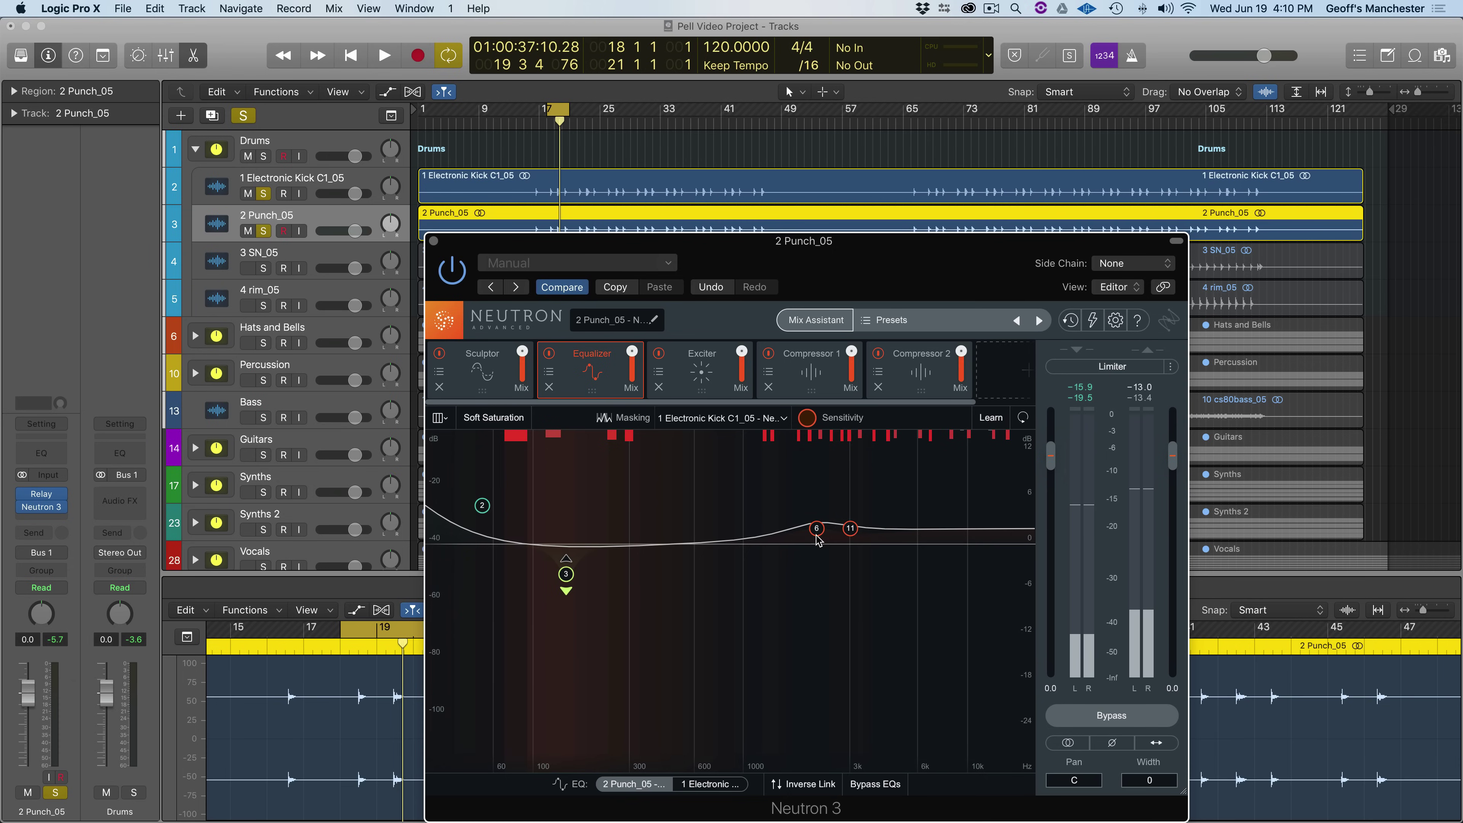
left_click_drag(816, 528, 851, 539)
left_click(703, 785)
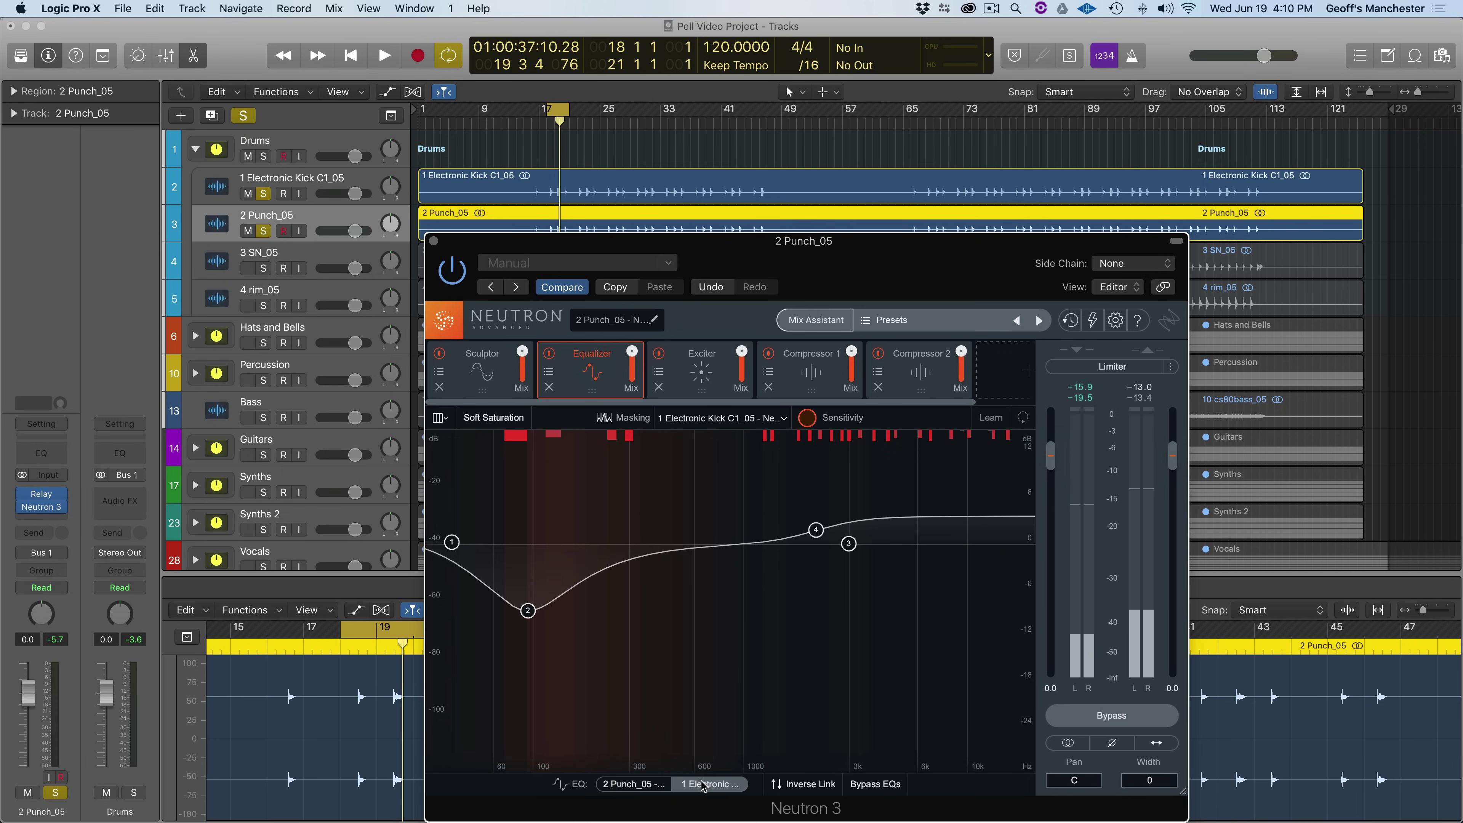
left_click(660, 784)
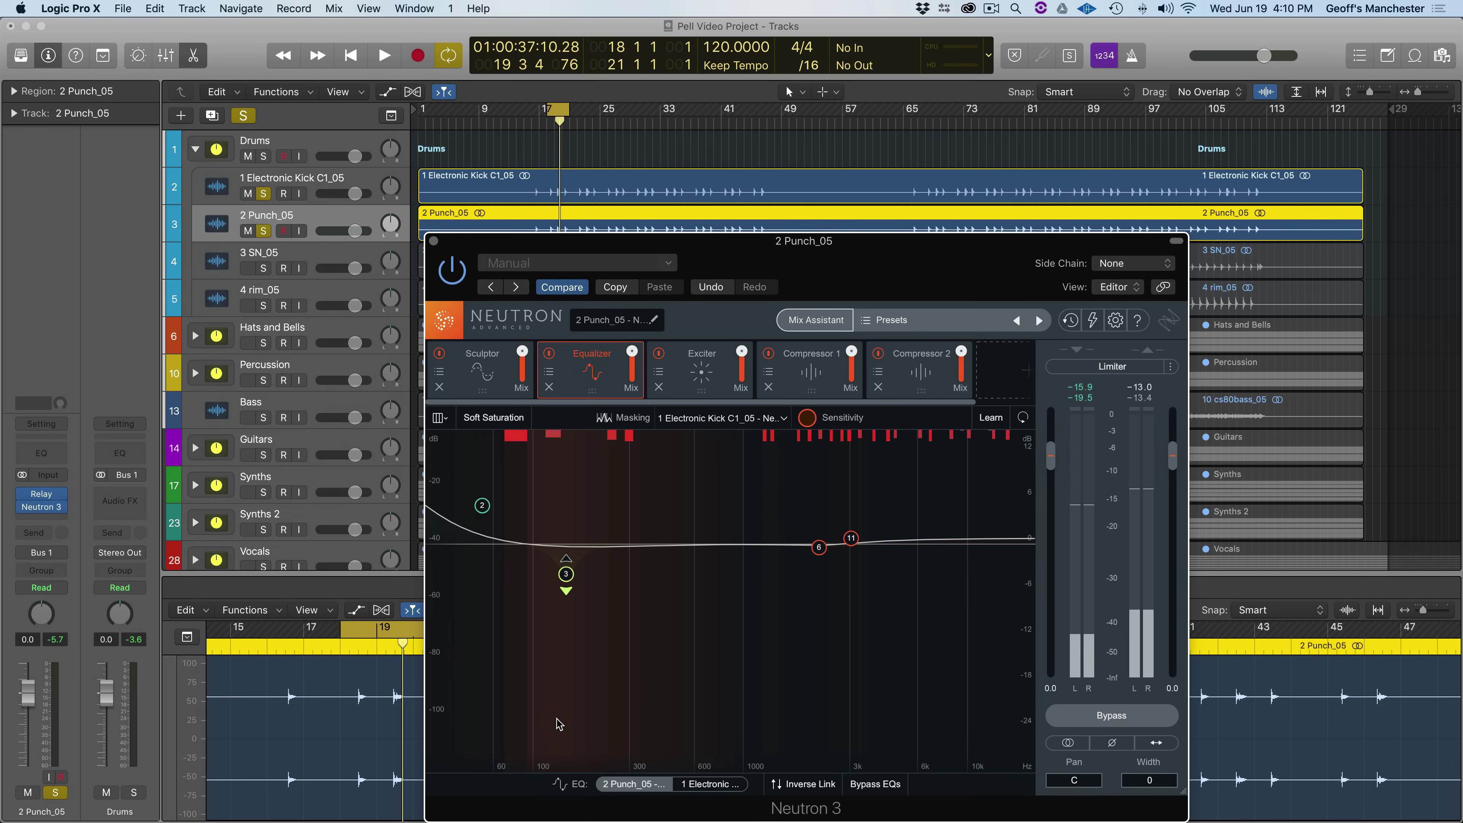
left_click(710, 785)
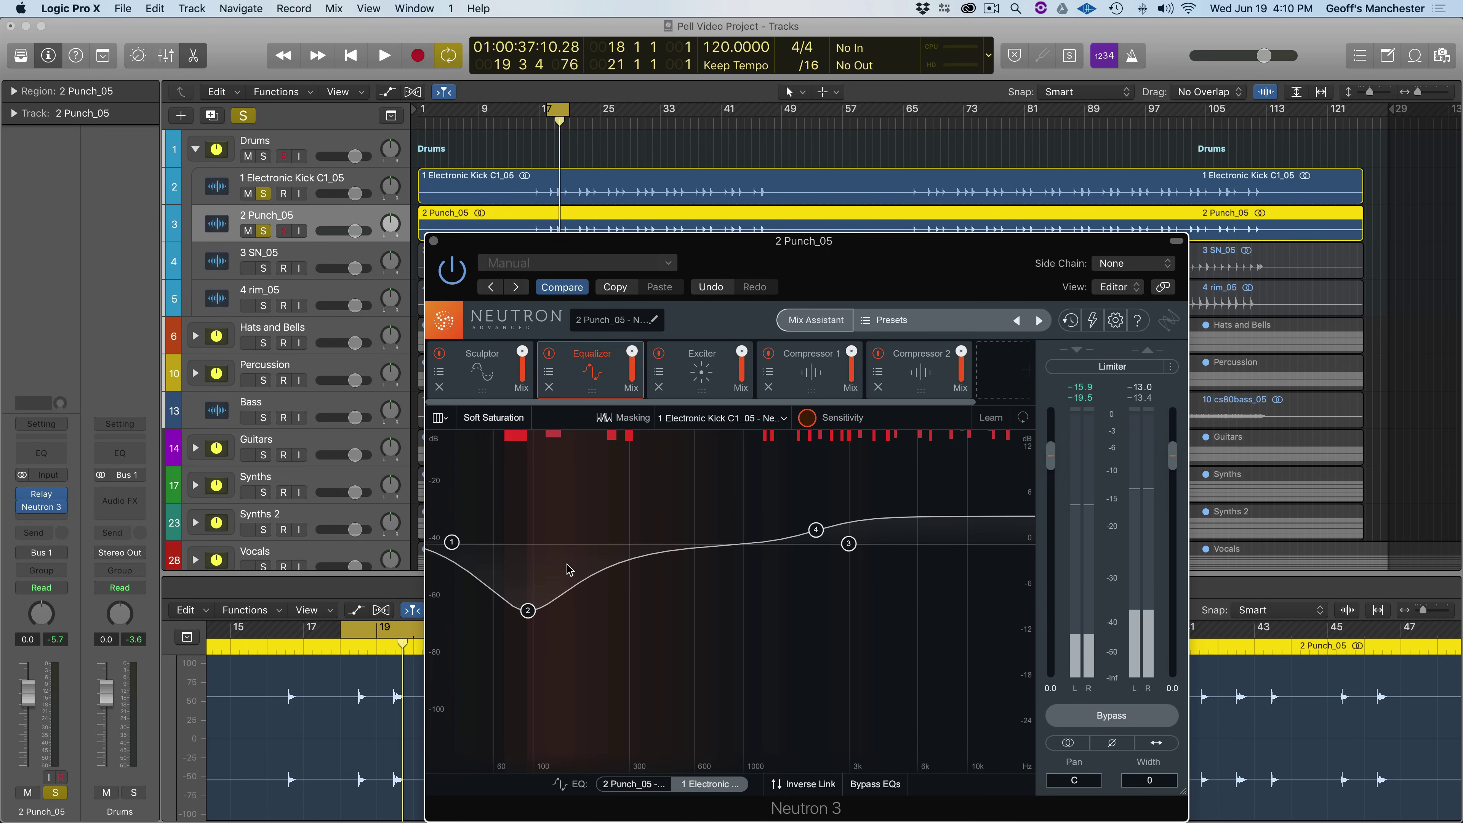
- Audition the adjusted kick EQs against their bypassed sound during playback
left_click(871, 785)
key("space")
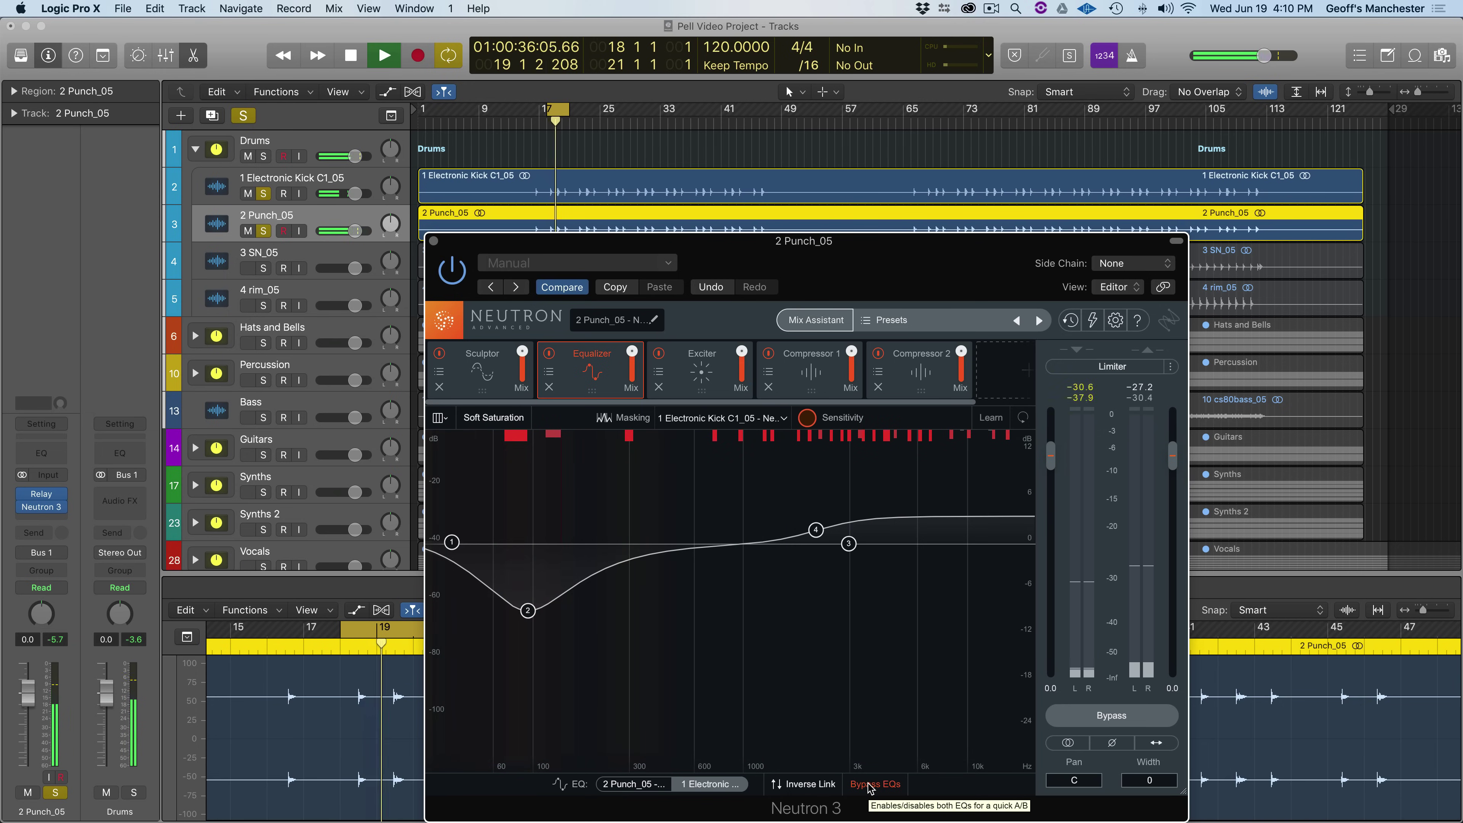
left_click(870, 785)
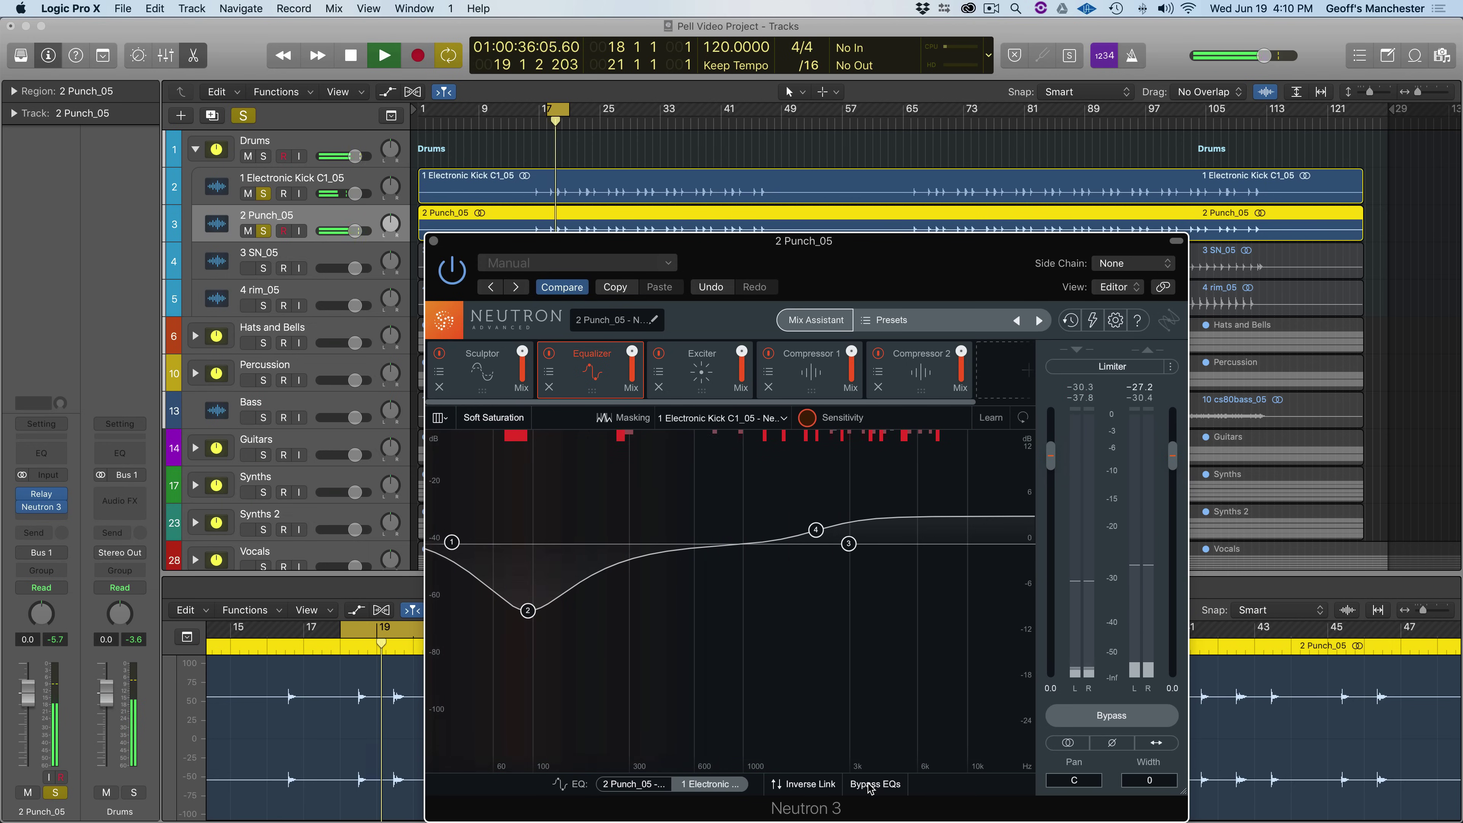
key("space")
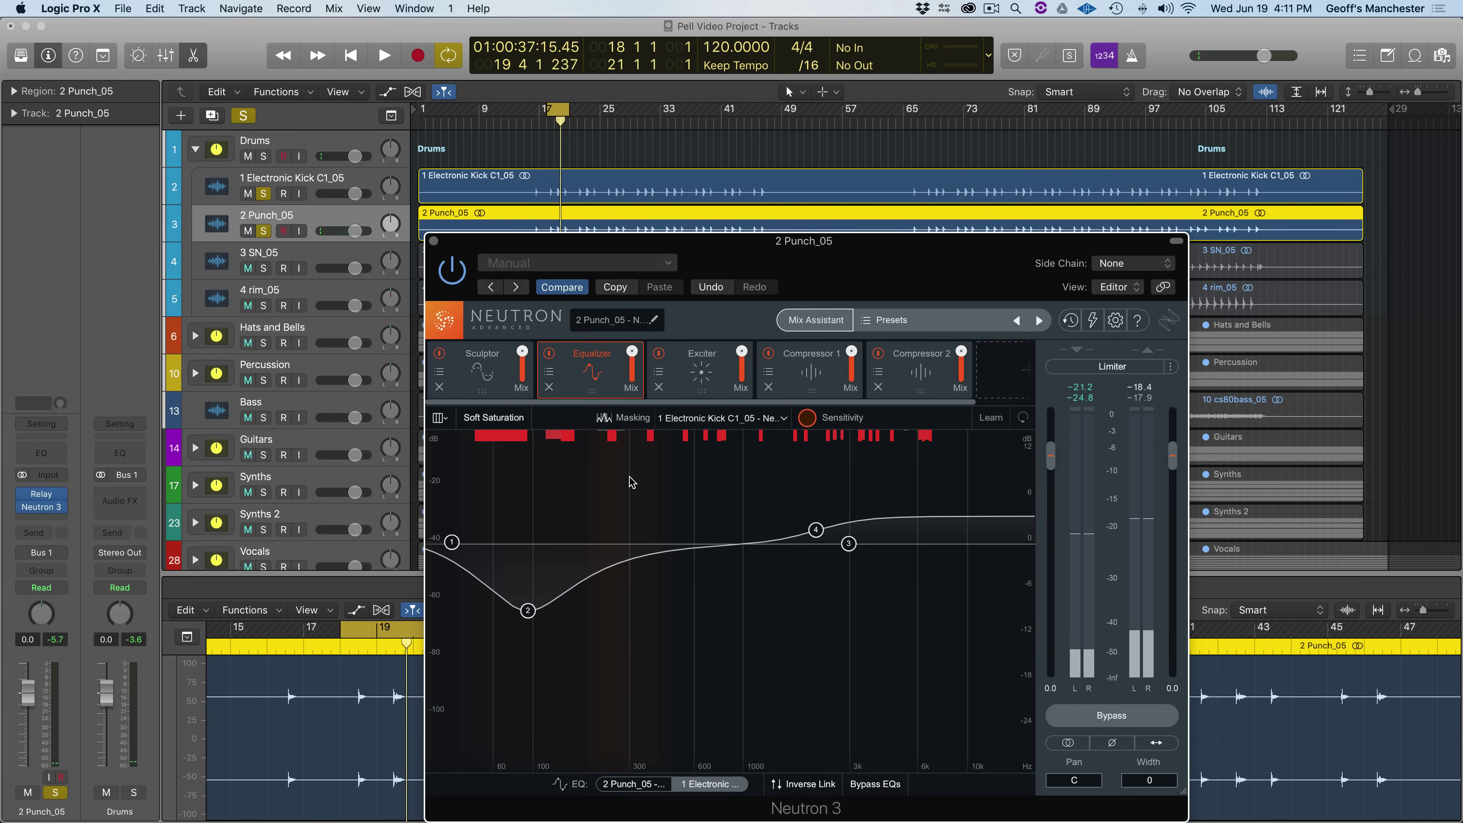
left_click(308, 182)
left_click(311, 211)
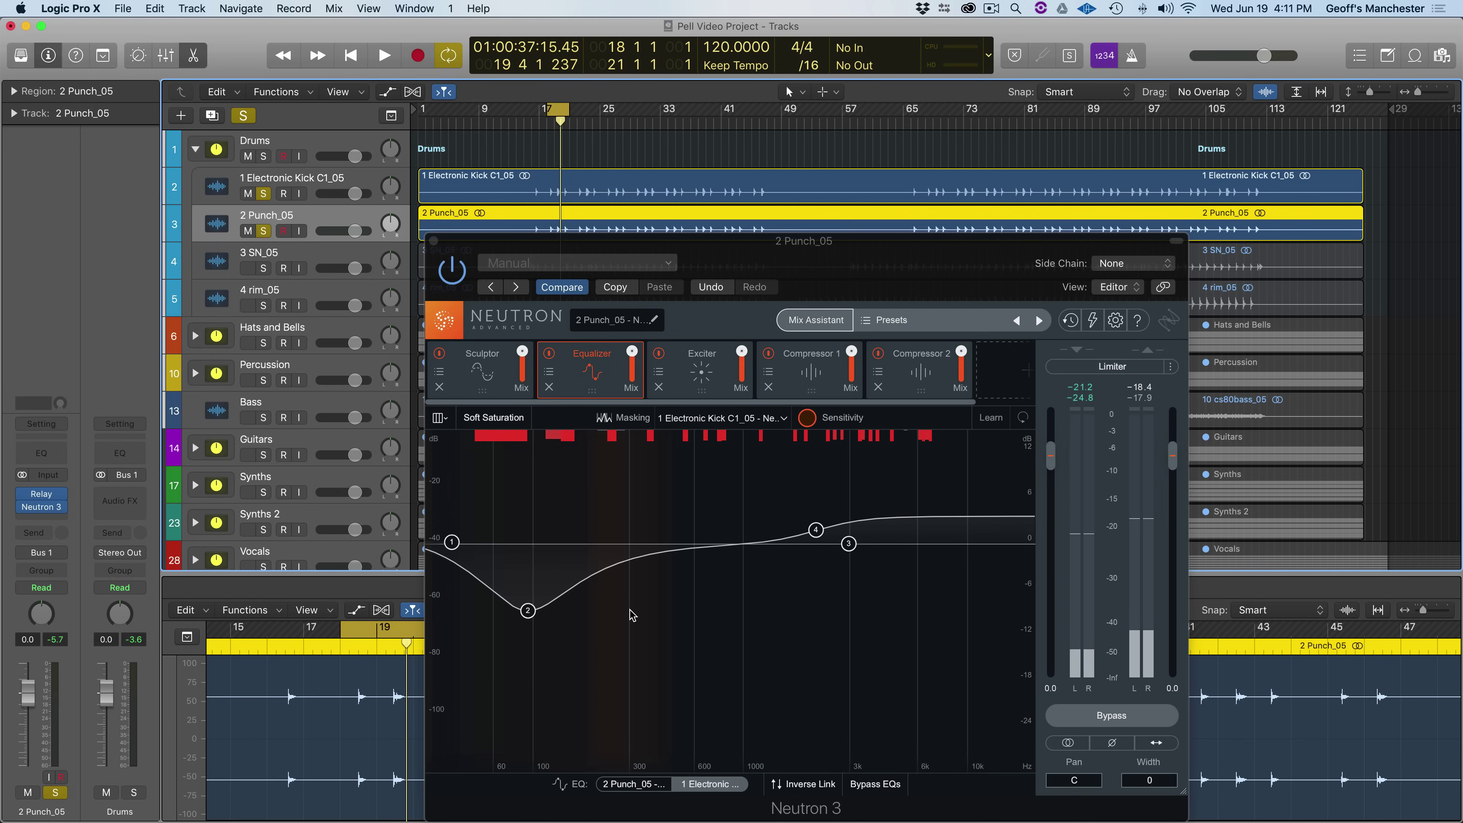
- Add a Transient Shaper to the end of 2 Punch_05's Neutron chain and raise its Sustain slightly while listening
left_click(657, 785)
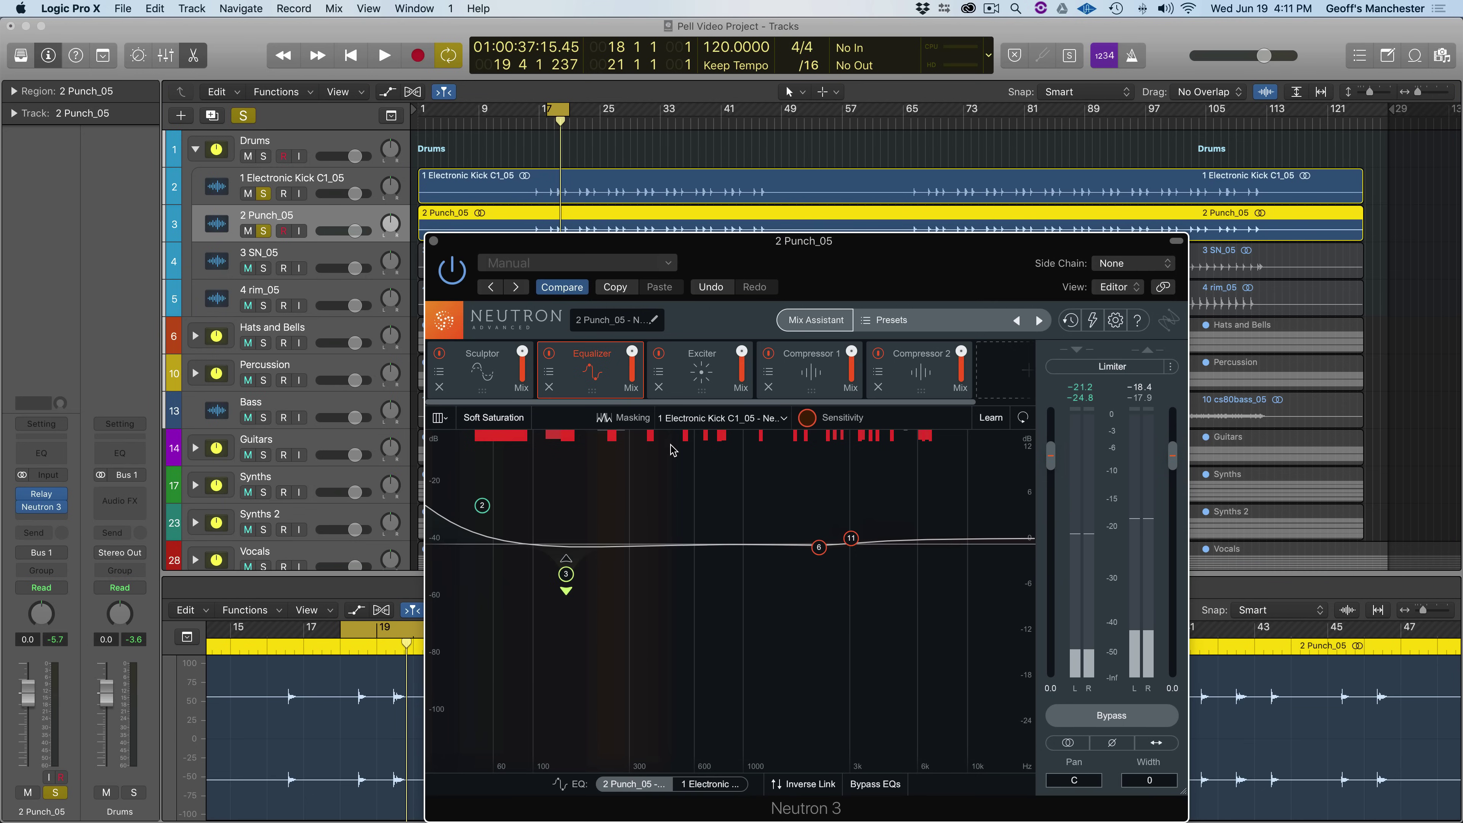
left_click(994, 378)
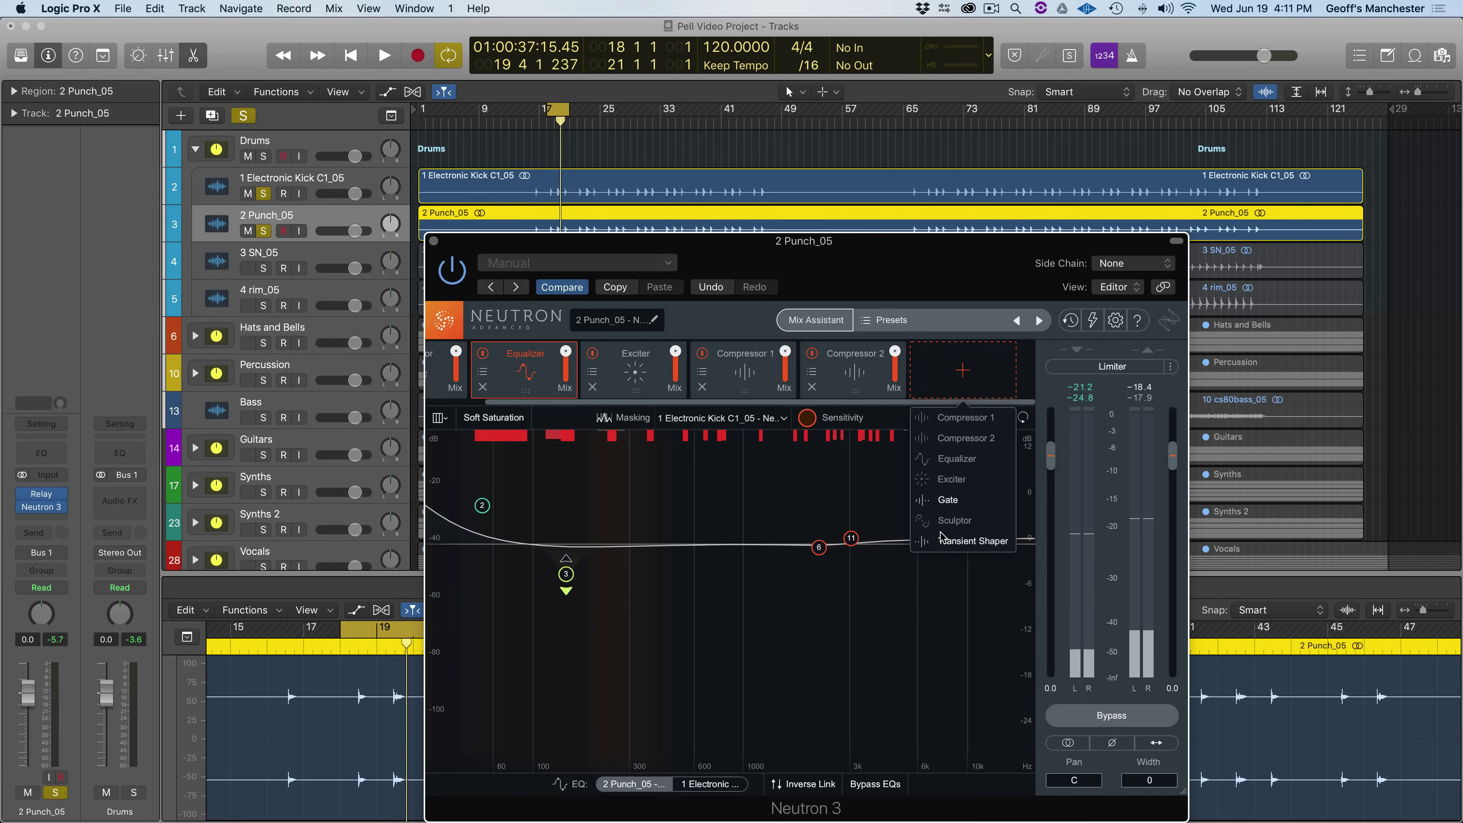
left_click(973, 541)
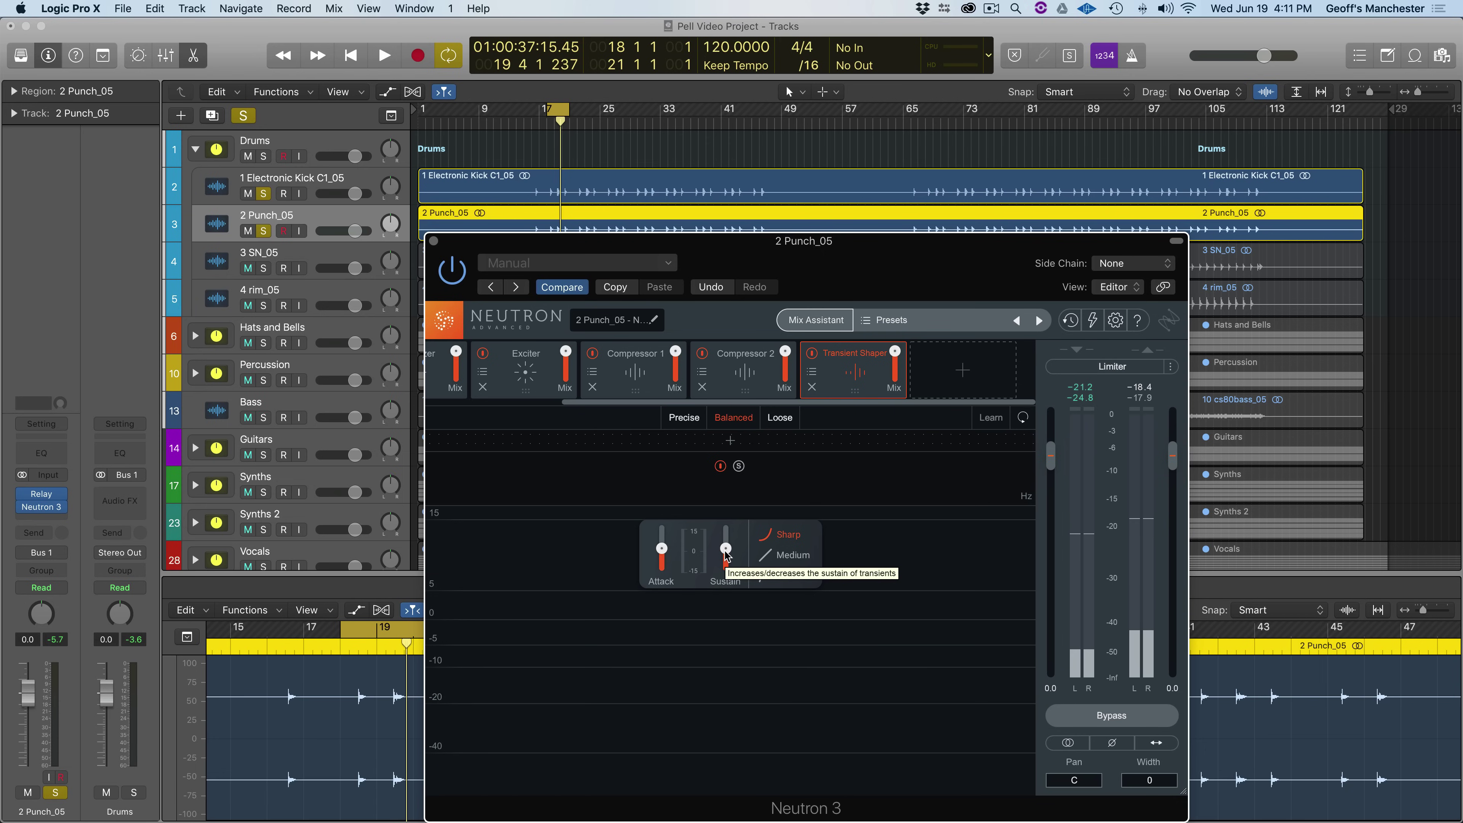
key("space")
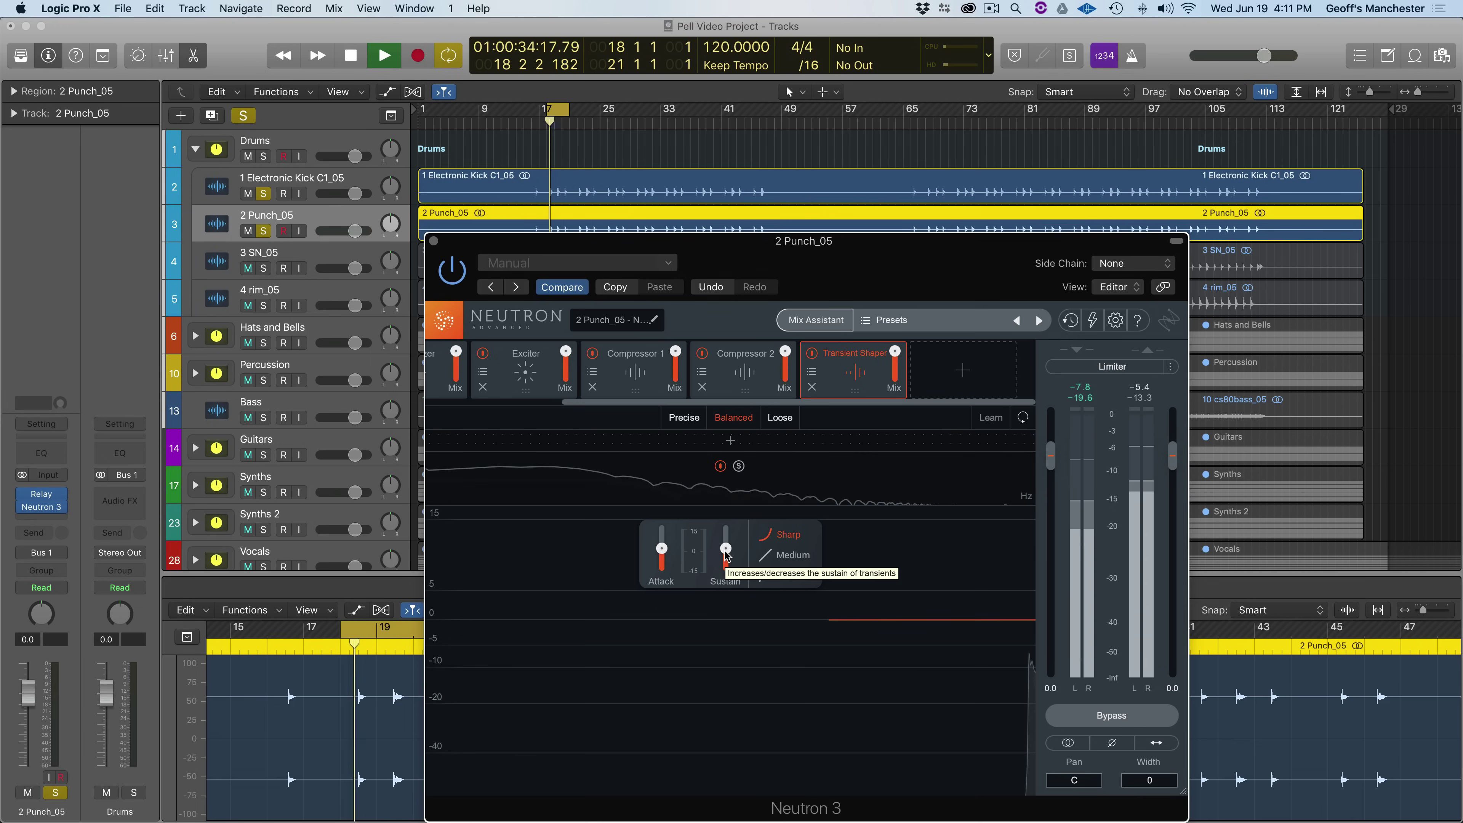
left_click_drag(726, 553, 726, 547)
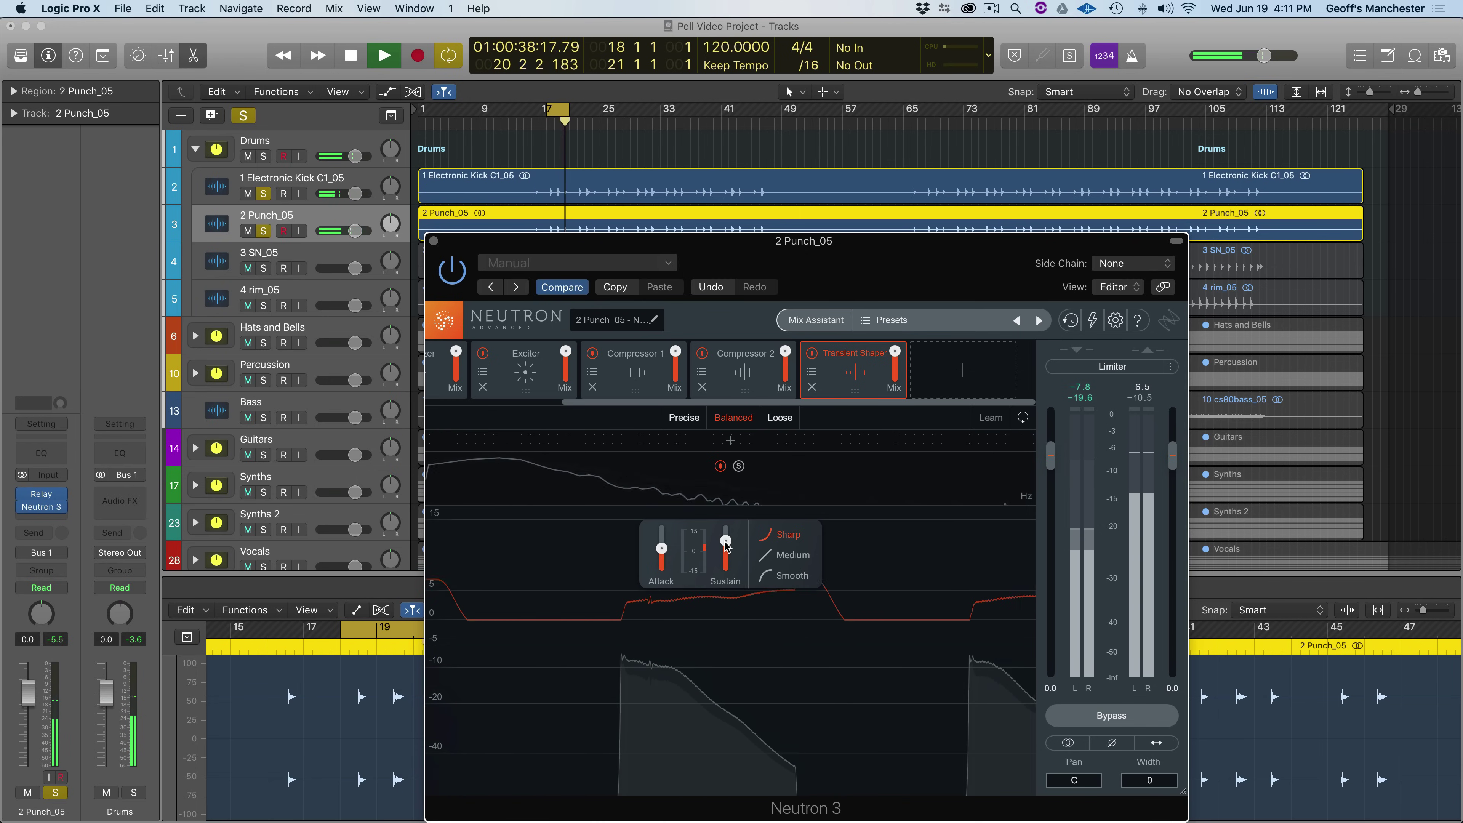
key("space")
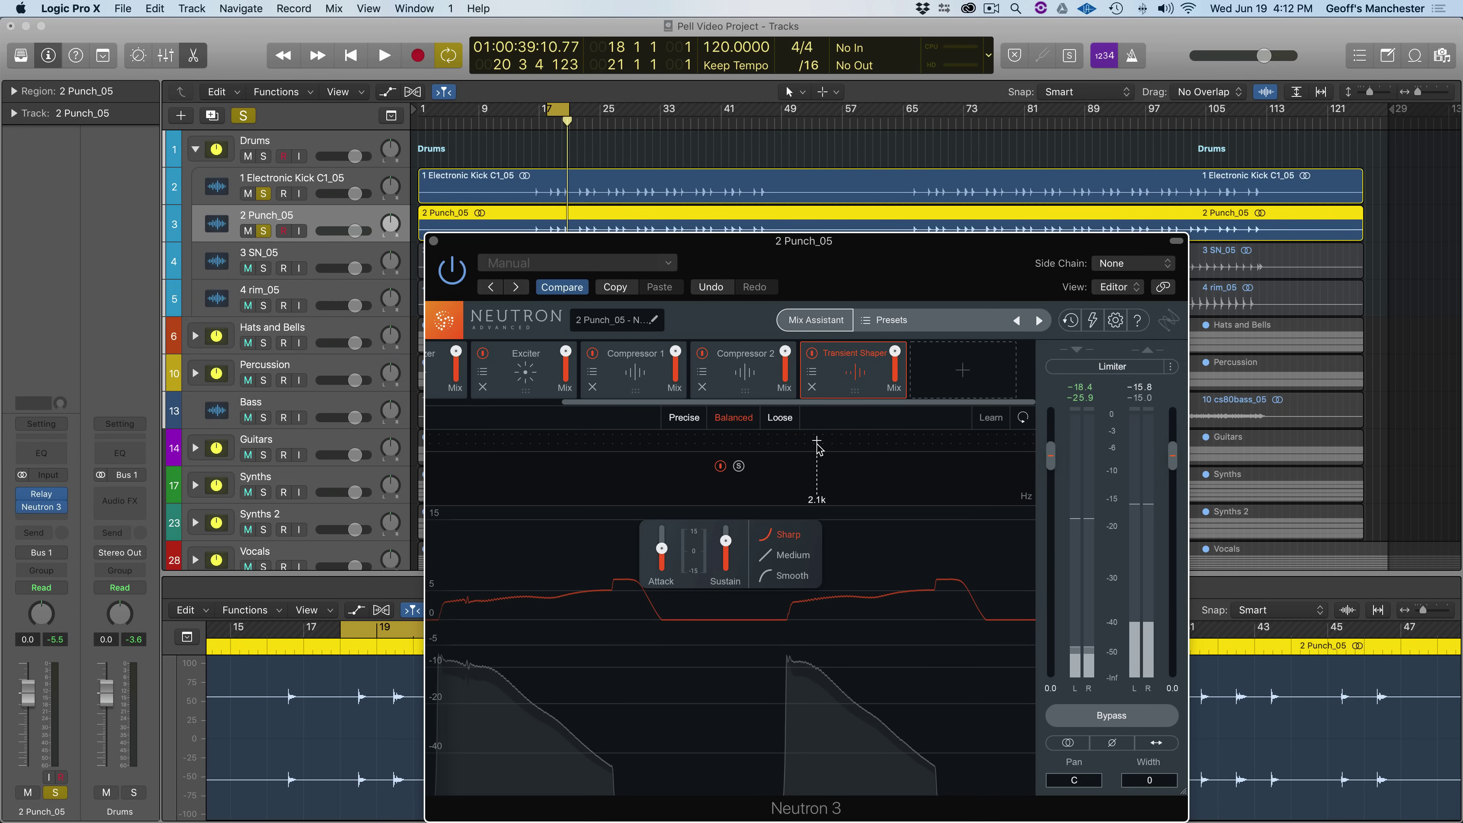
- Compare the looped kicks with the Transient Shaper bypassed and enabled, leaving it enabled
left_click(813, 353)
left_click(813, 354)
left_click(812, 354)
key("space")
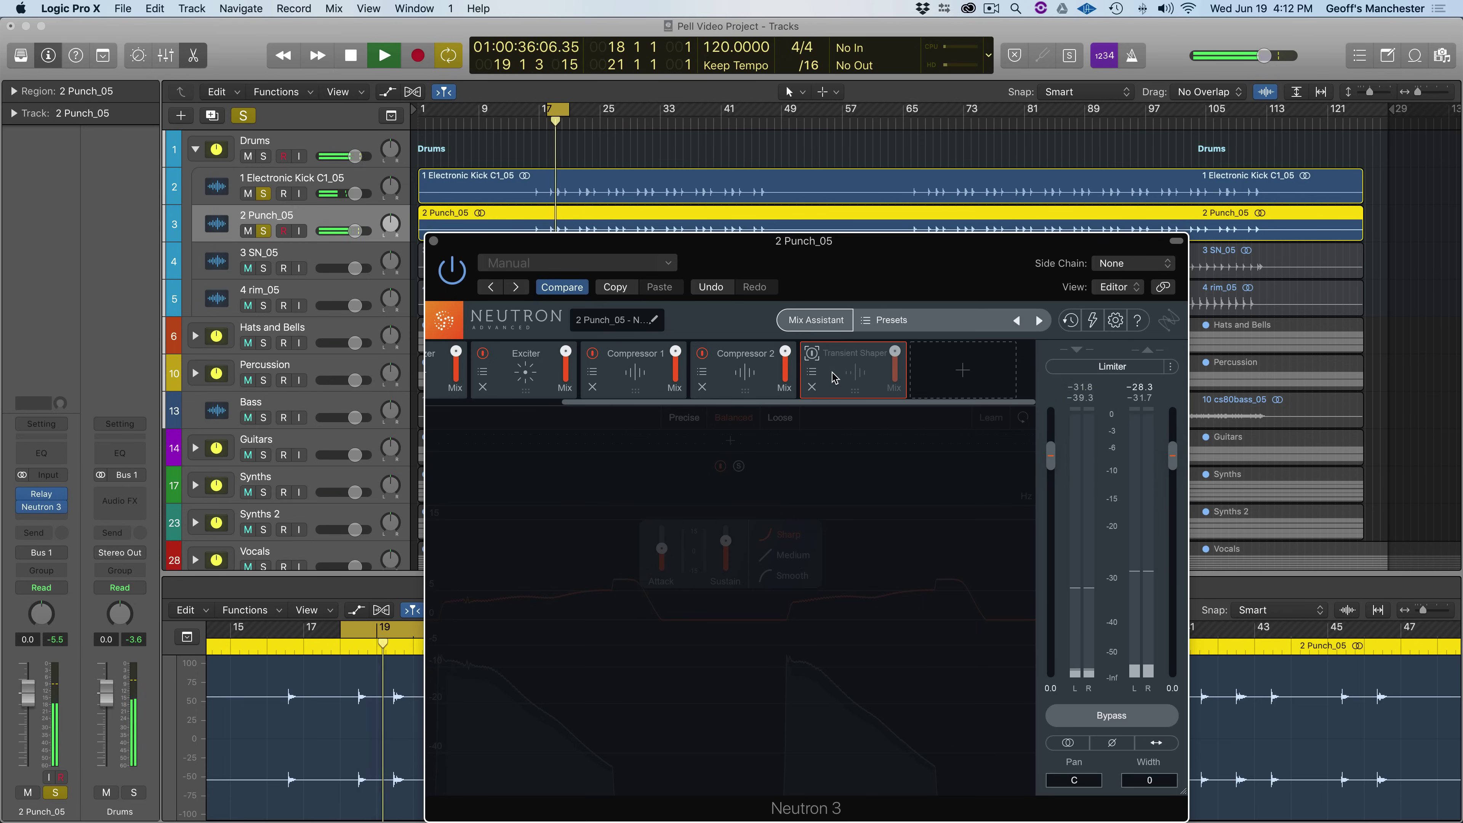
left_click(812, 353)
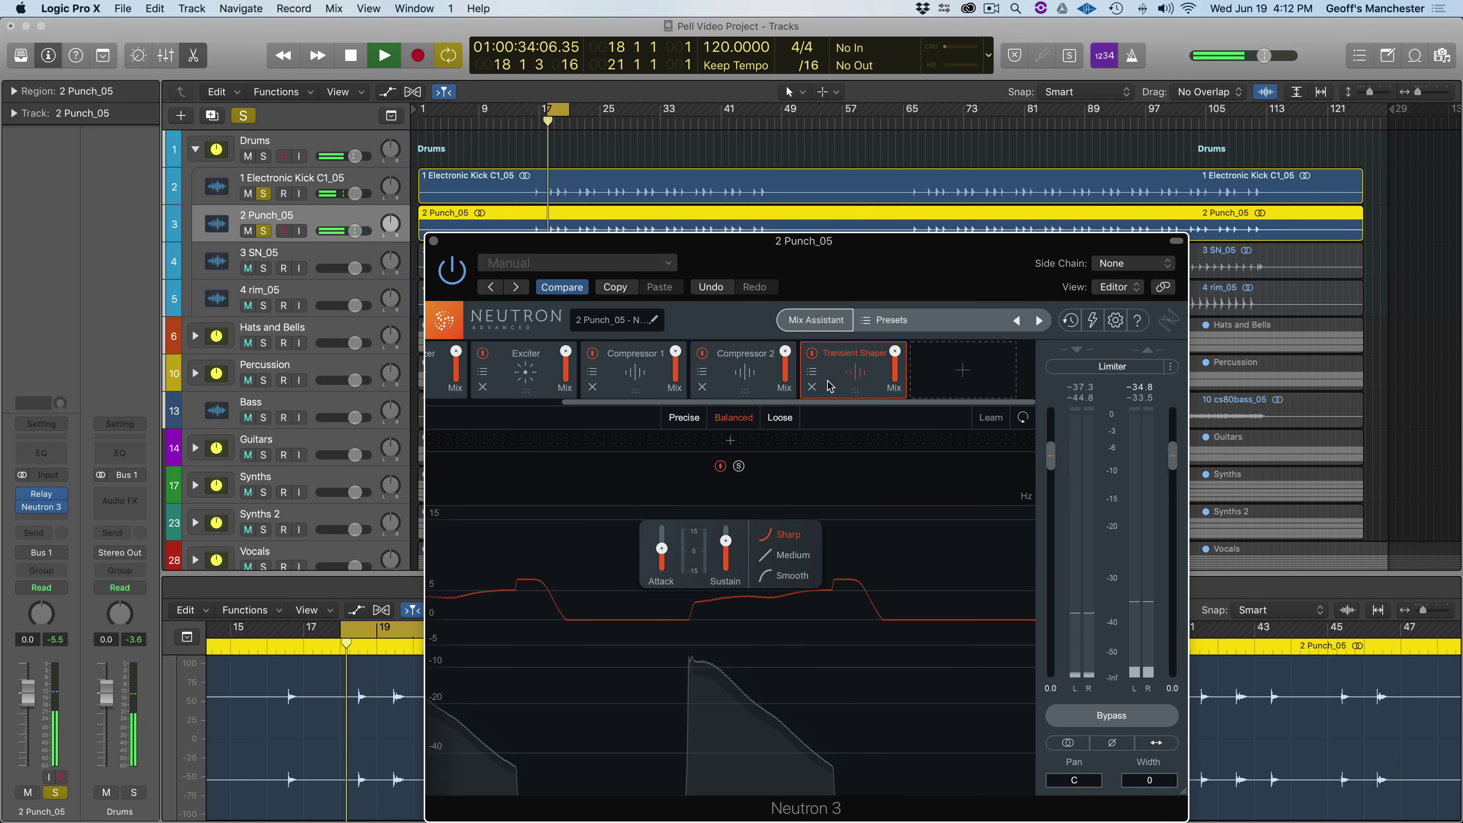
left_click(812, 353)
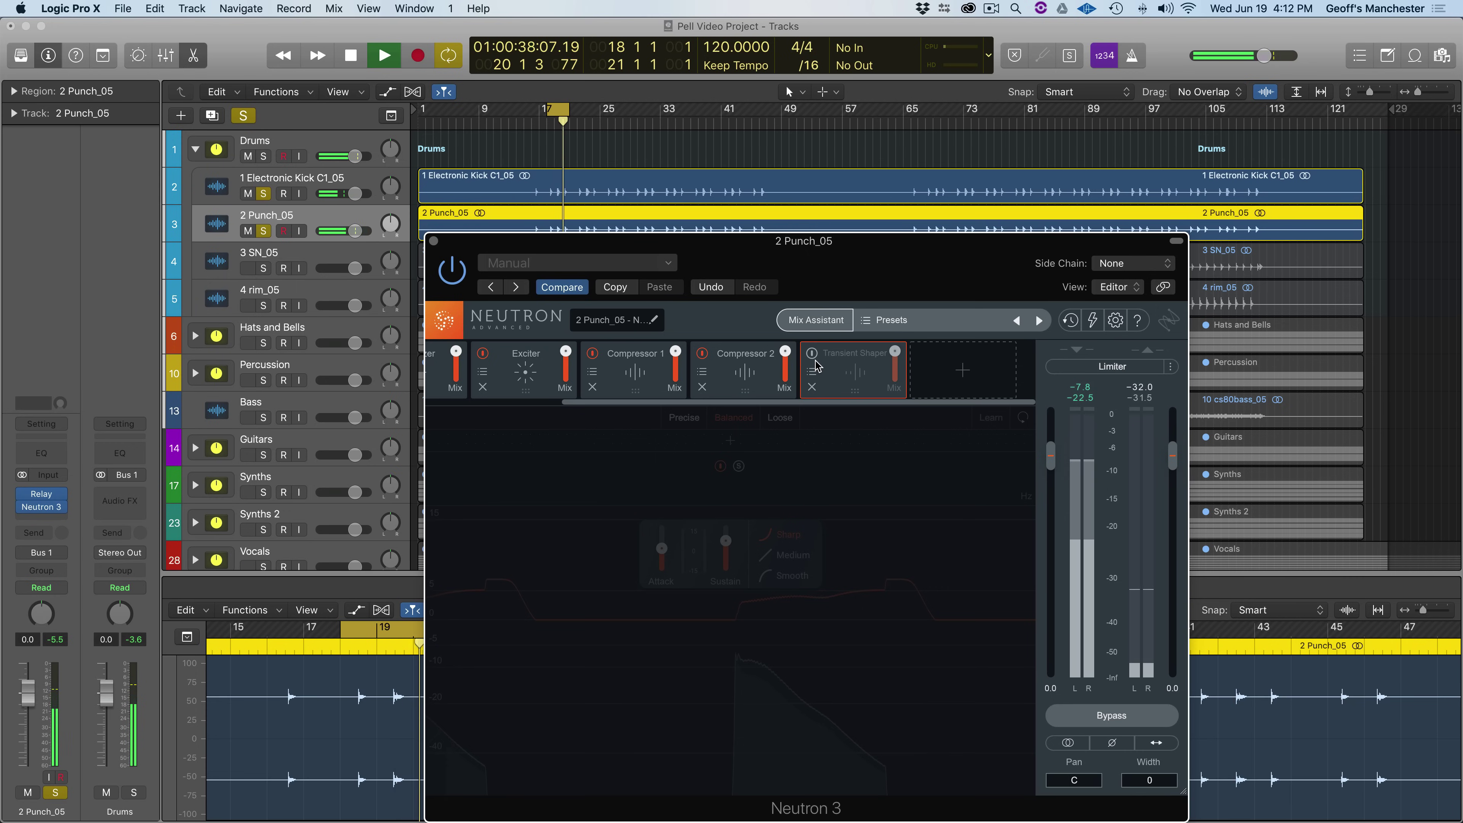
left_click(812, 353)
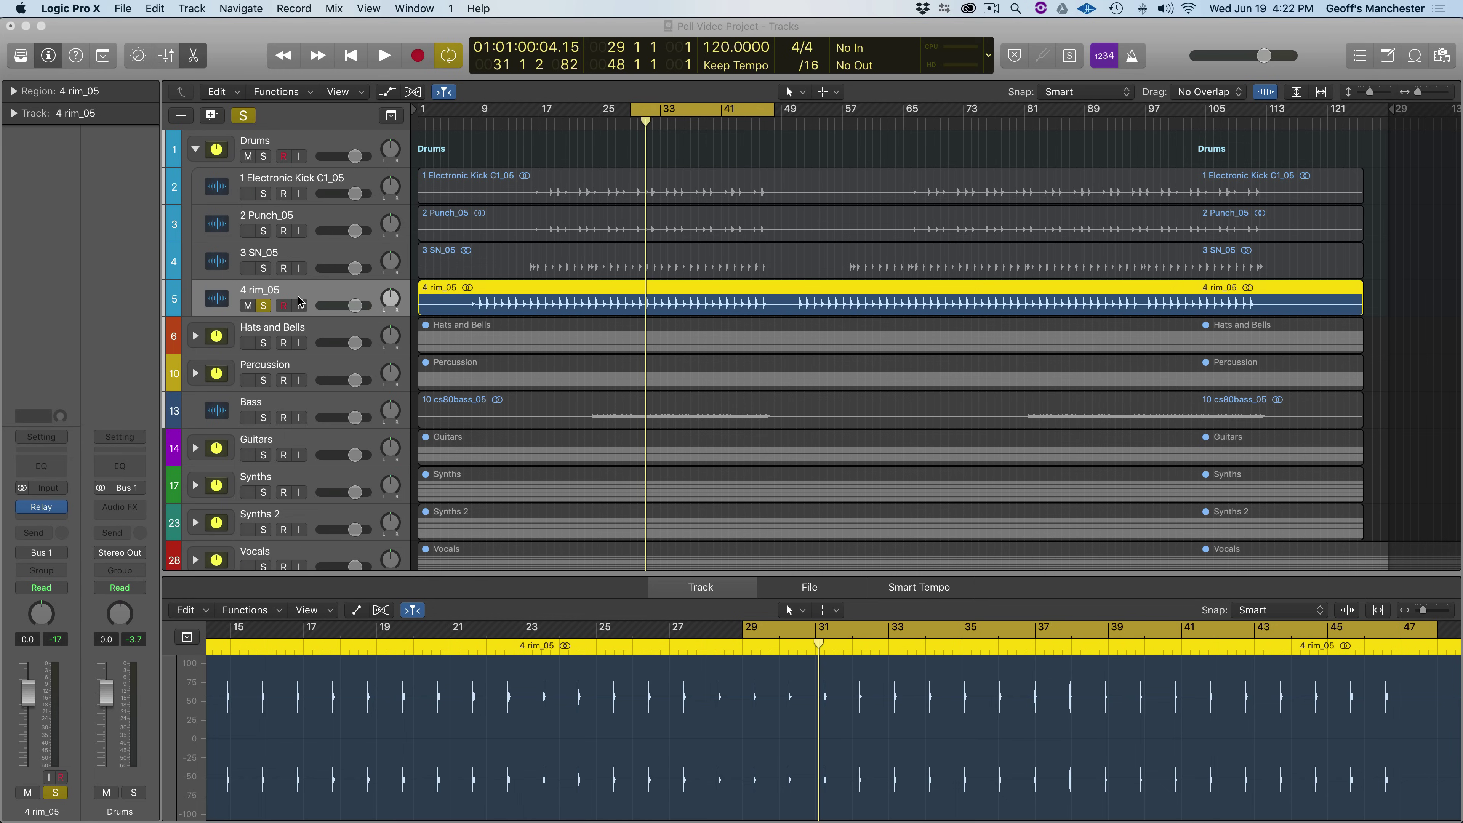
- Audition the soloed 4 rim_05 track and add a send from it to Bus 8
key("space")
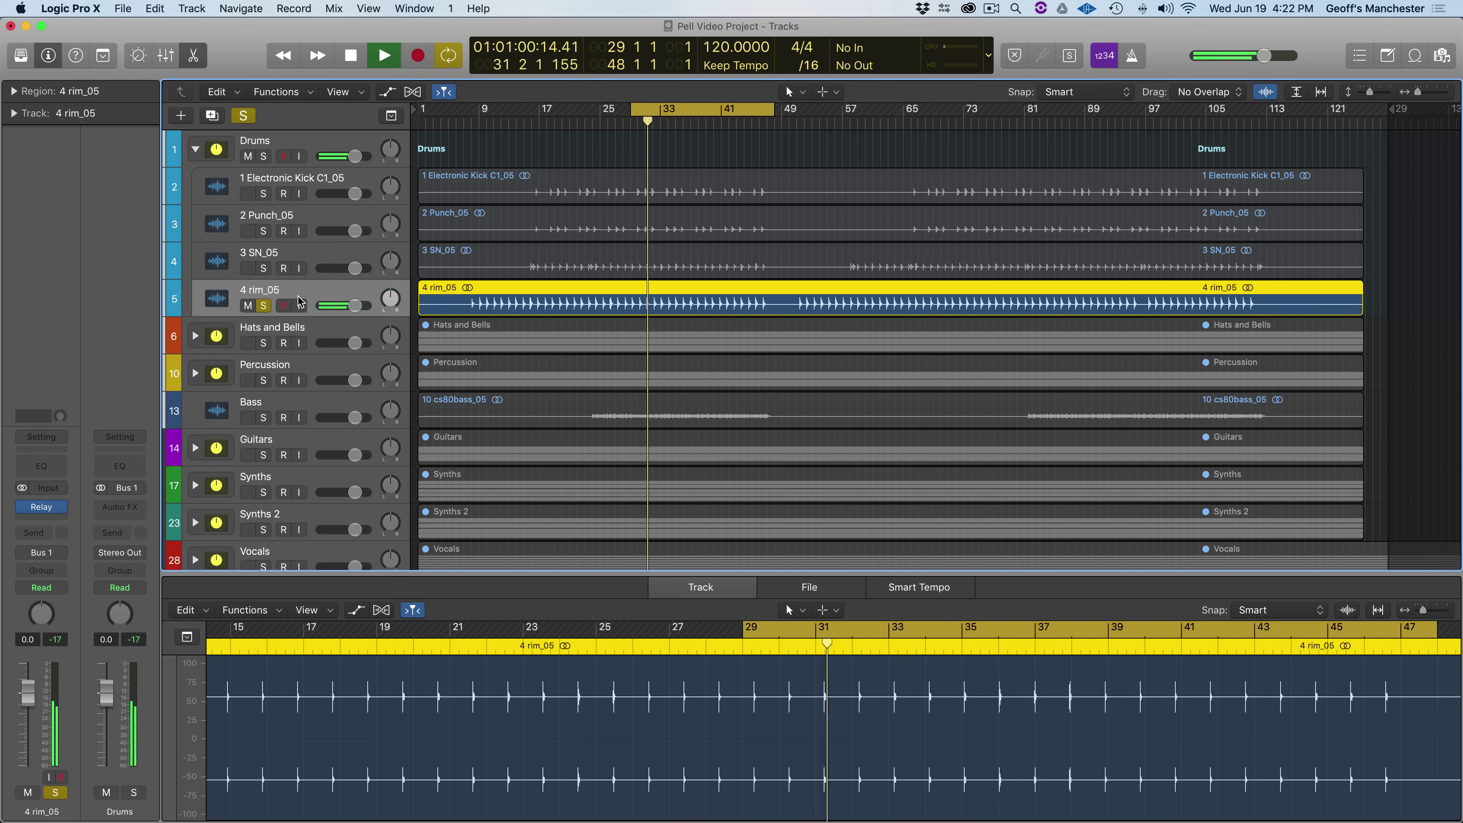
key("space")
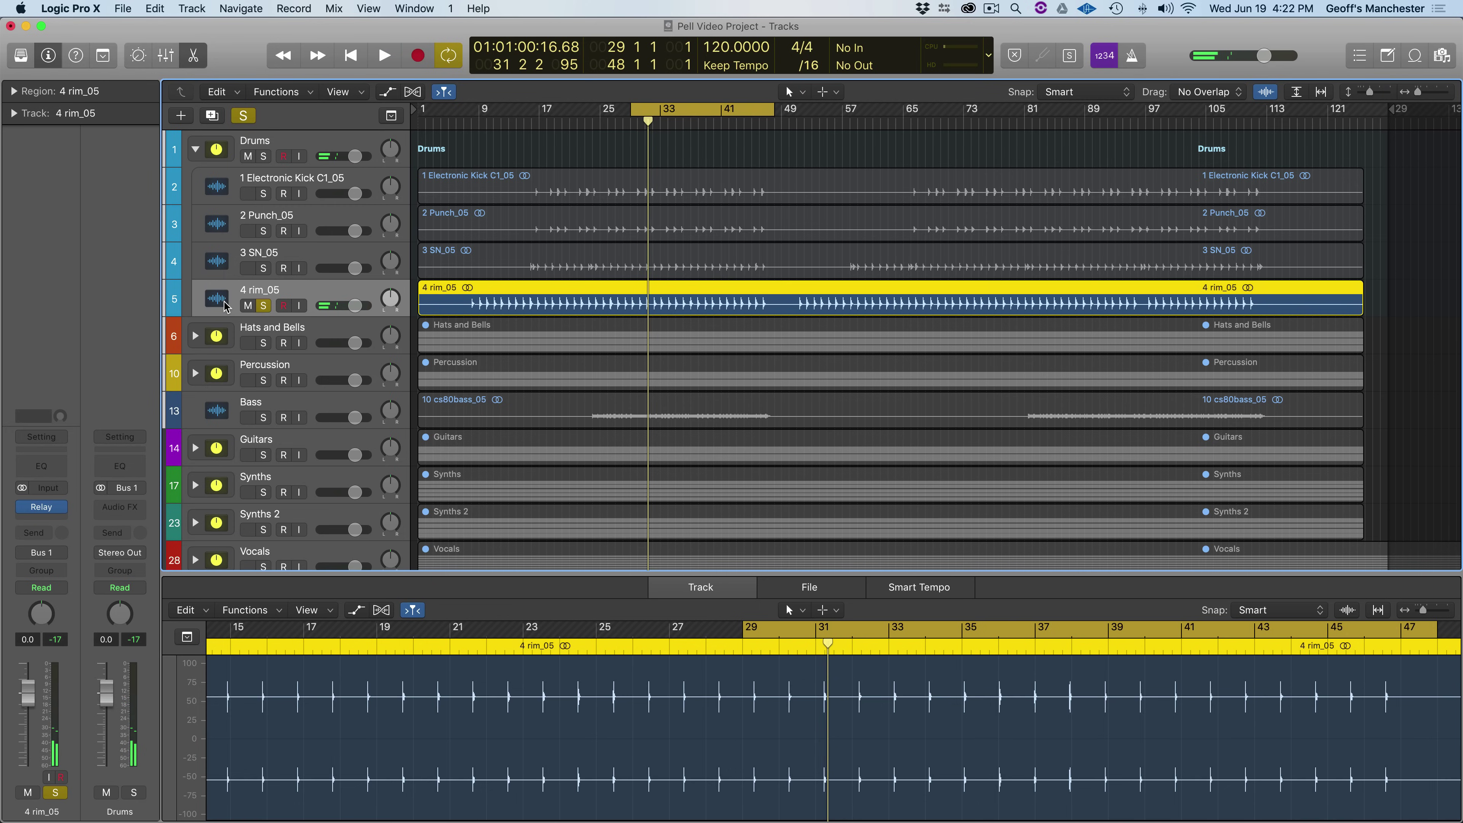
left_click(32, 534)
mouse_move(55, 621)
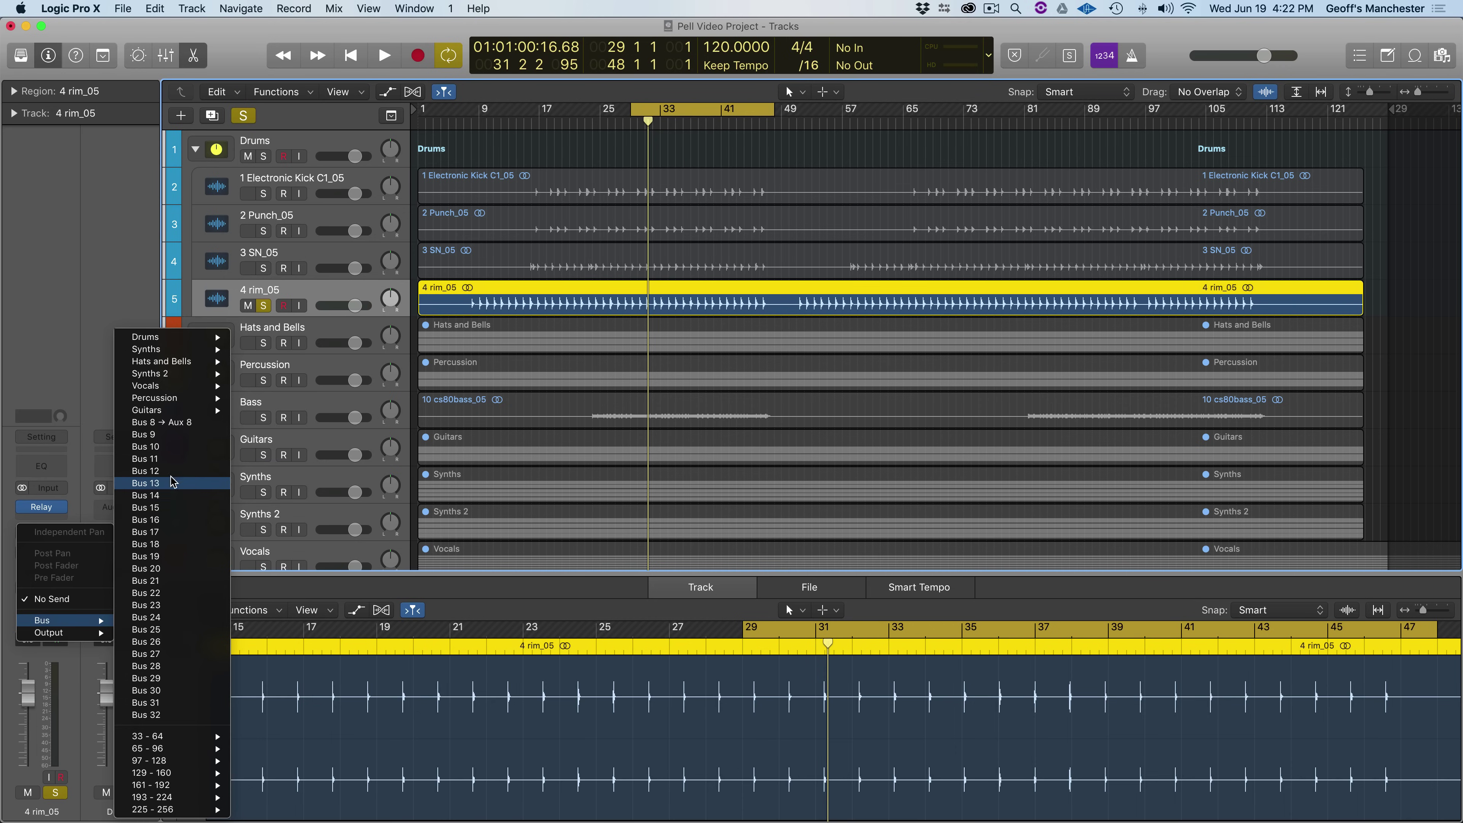
left_click(161, 422)
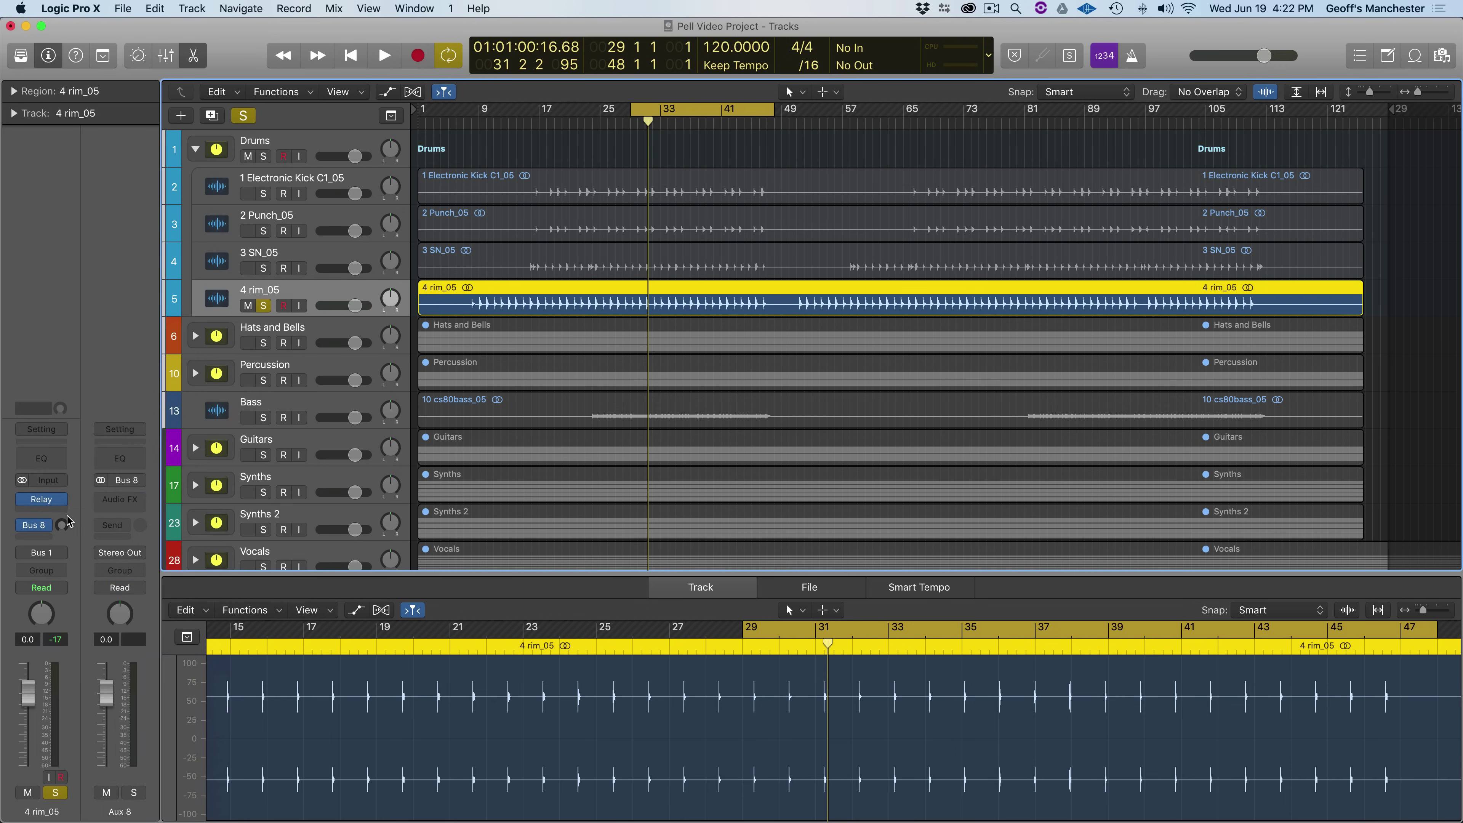
- Insert a stereo R4 reverb on Aux 8 and move its window toward the middle of the project
left_click(113, 508)
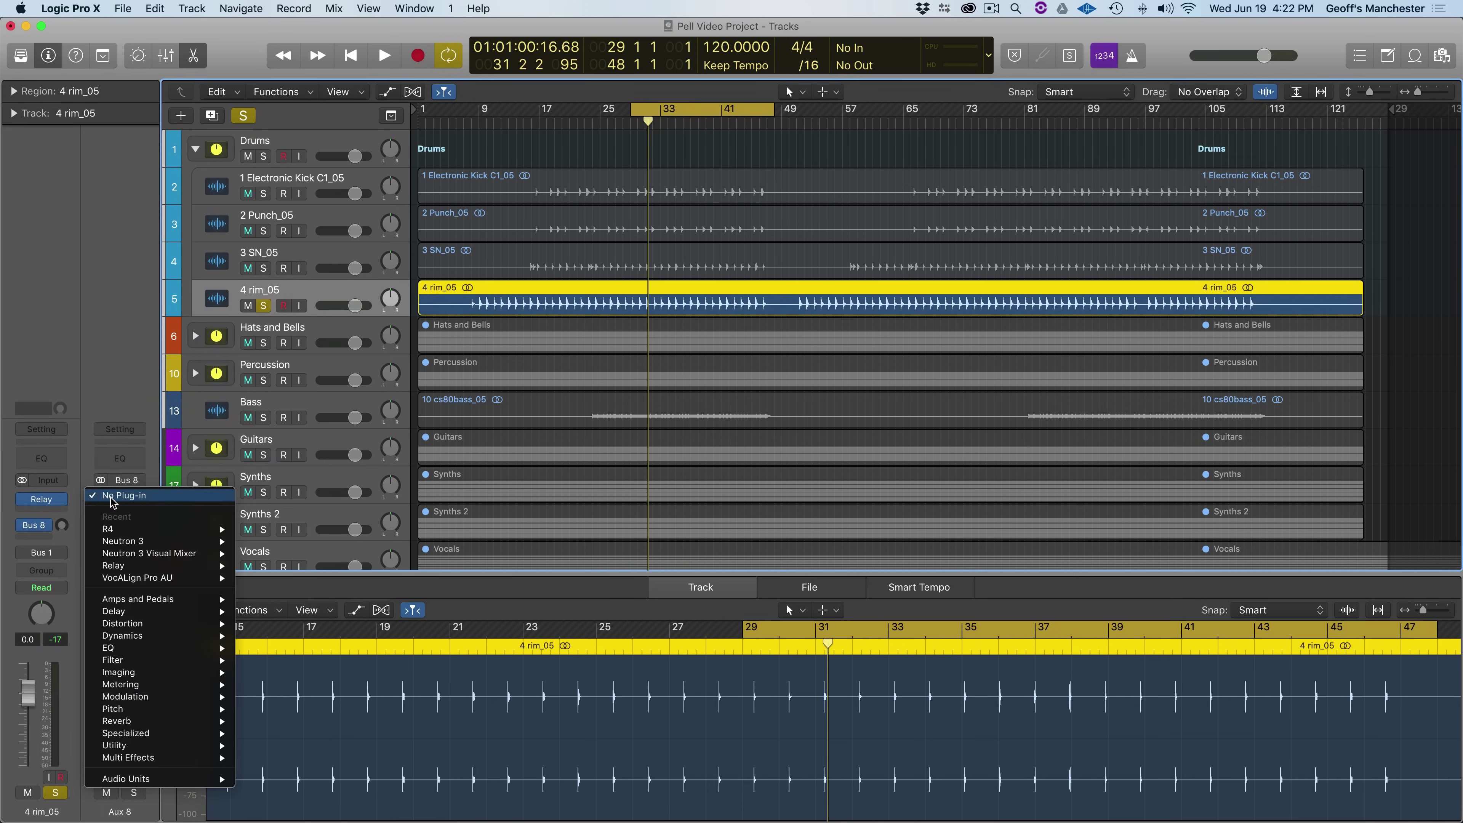
mouse_move(115, 531)
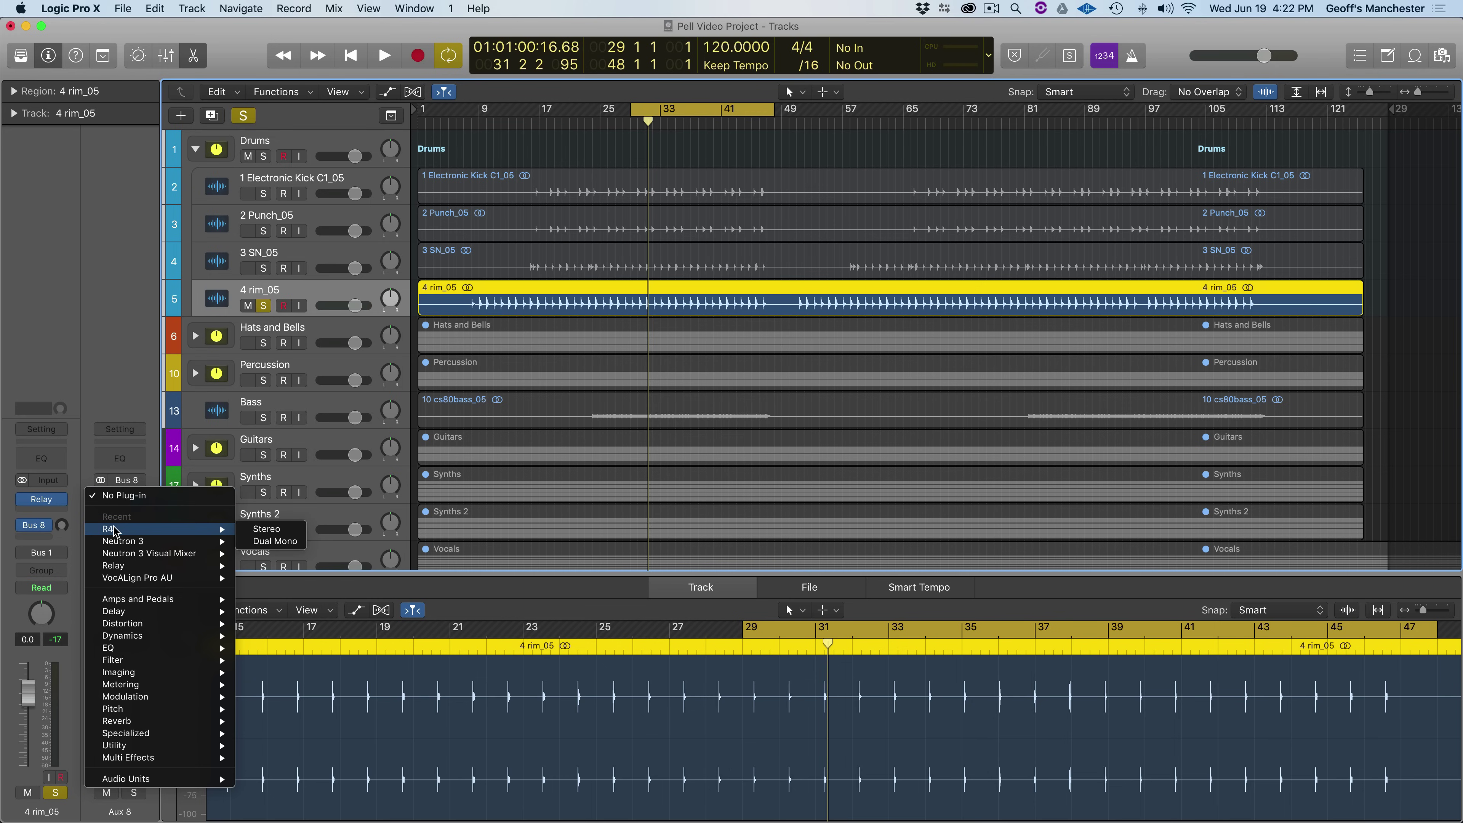
left_click(260, 530)
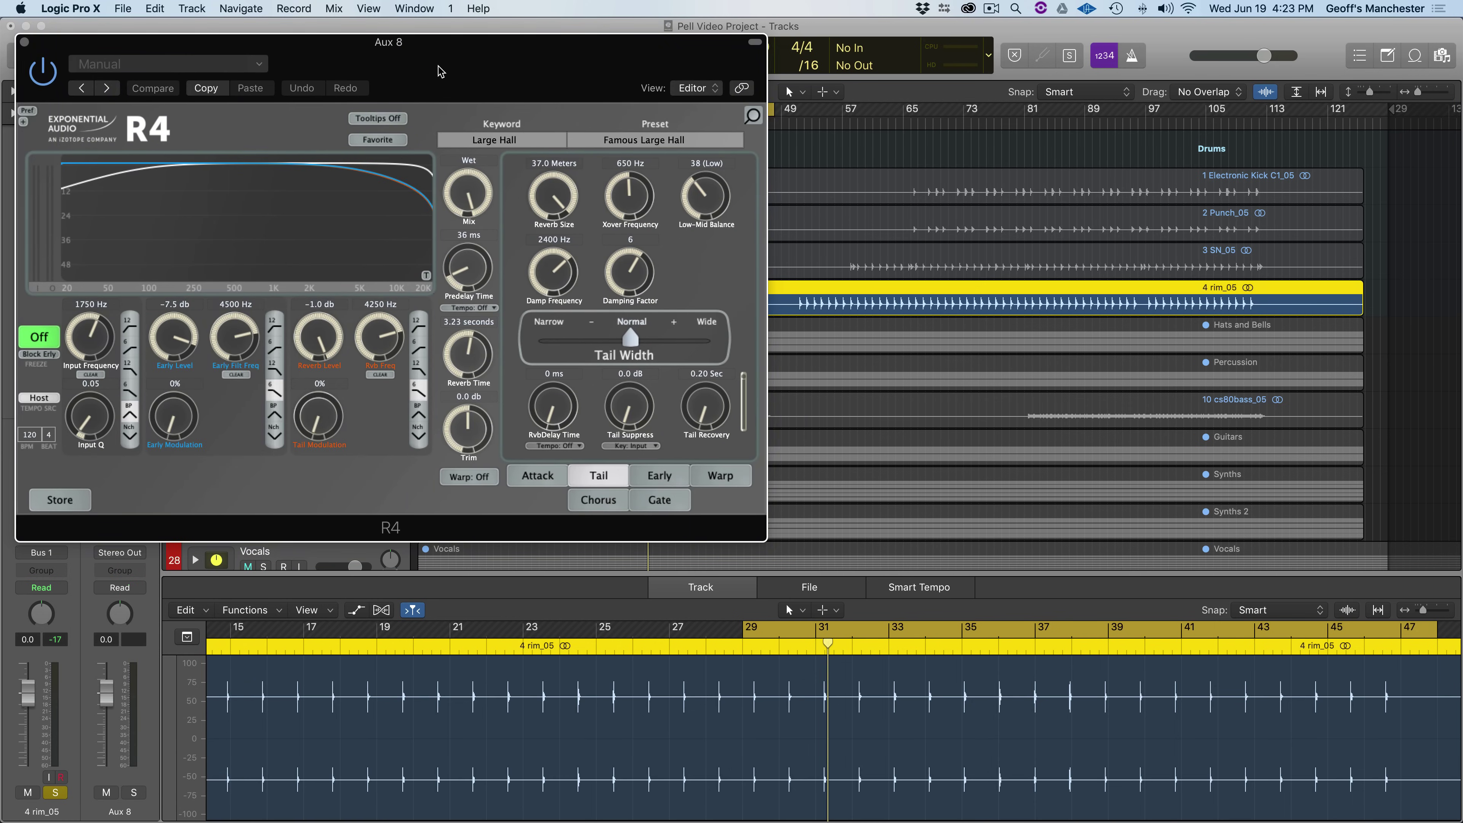
left_click_drag(441, 72, 765, 237)
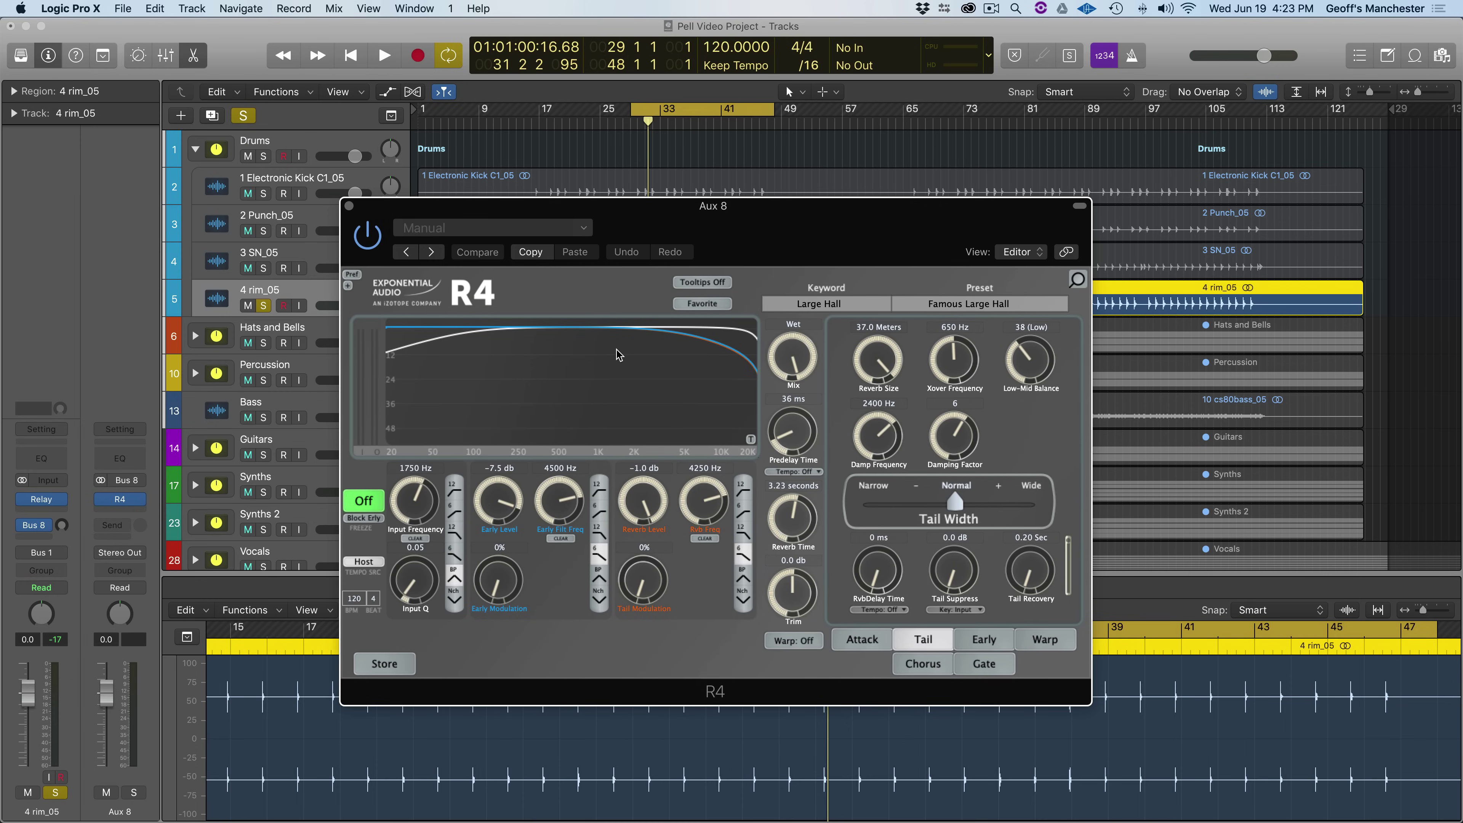
left_click_drag(778, 254, 878, 254)
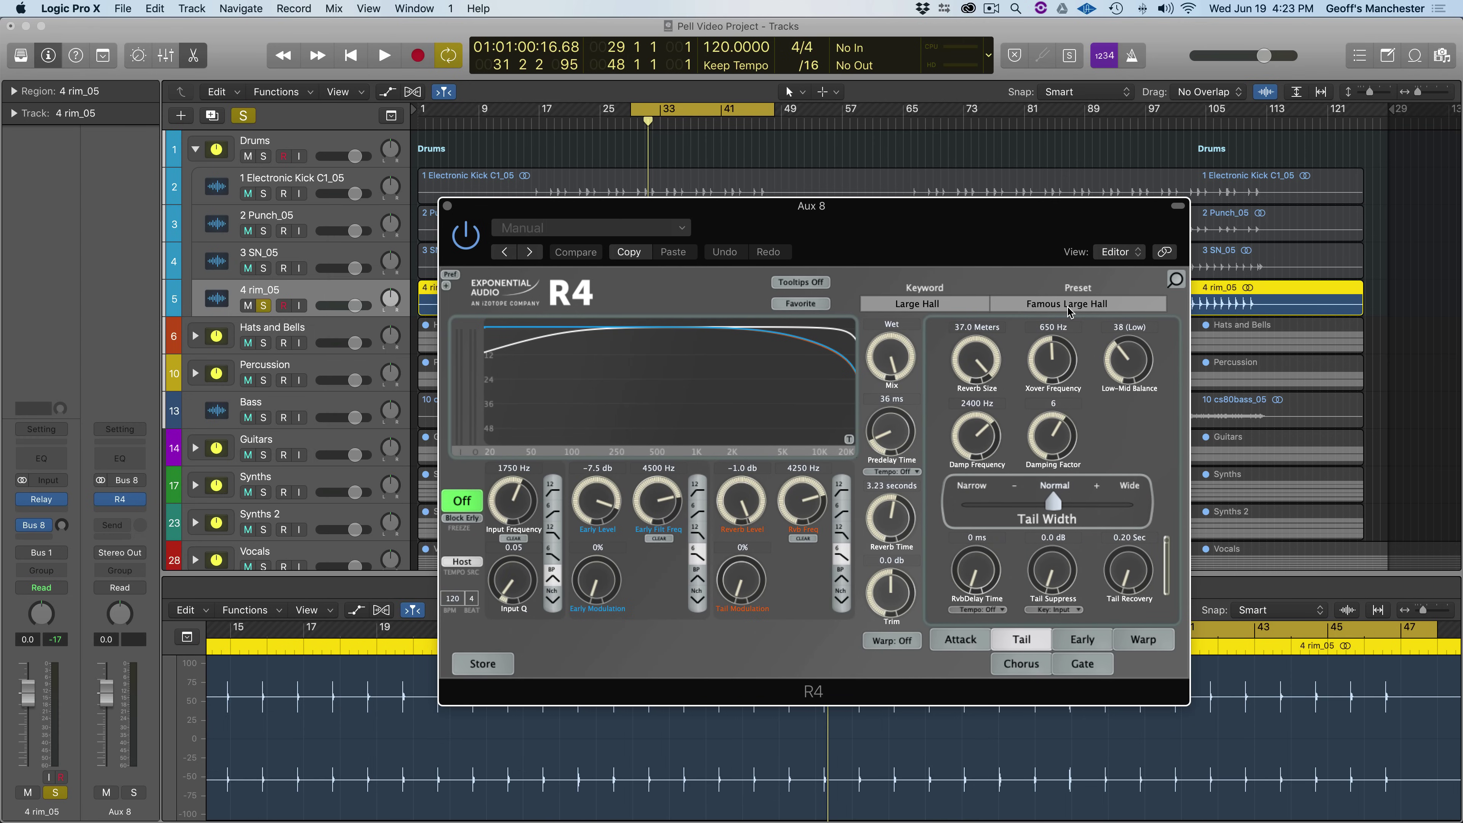
- Load the Henge Lrg Drum Plate preset from R4's Percussion category
left_click(955, 306)
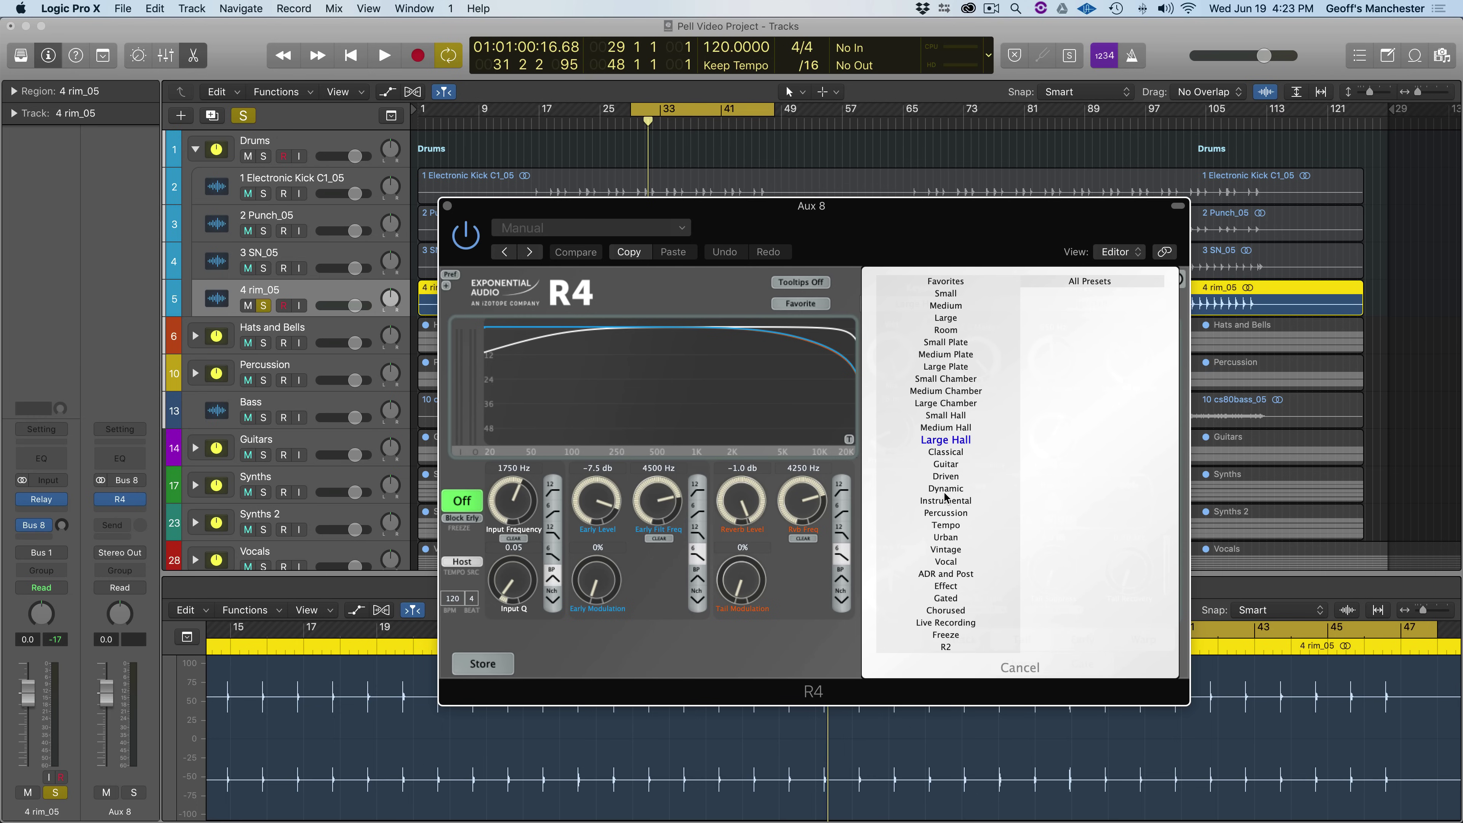
left_click(944, 515)
left_click(1112, 311)
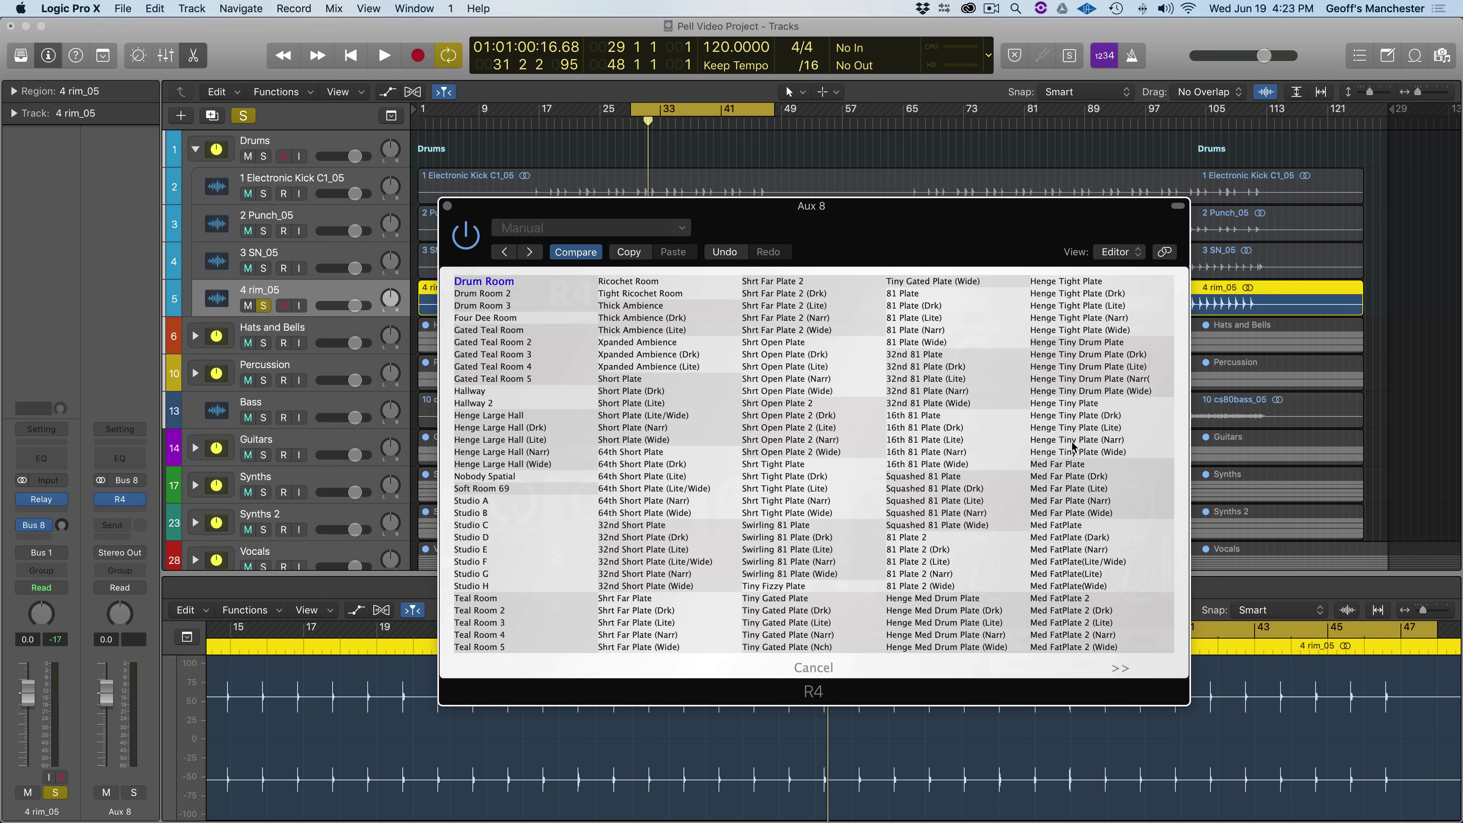
left_click(1120, 668)
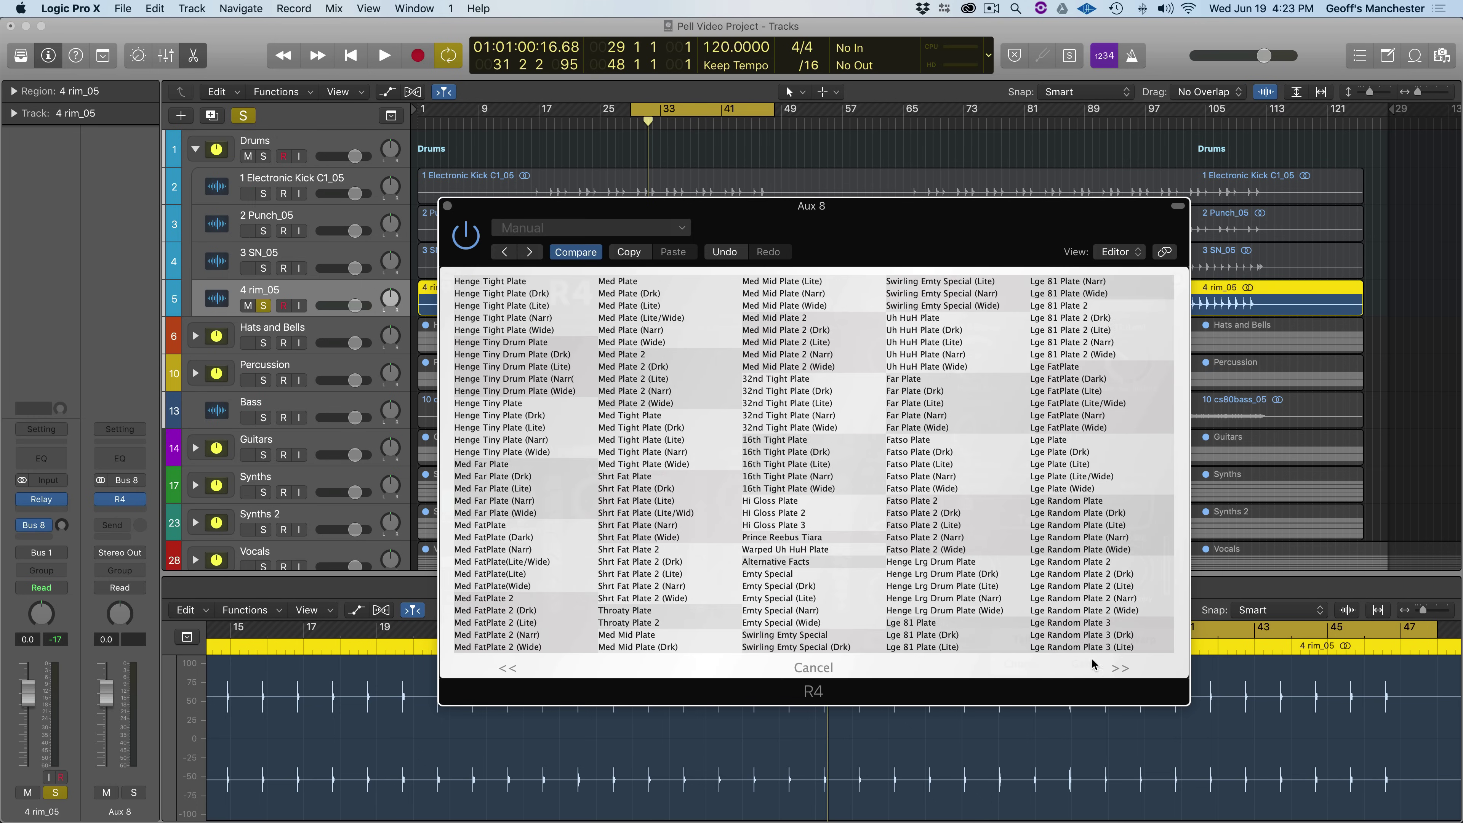
left_click(938, 562)
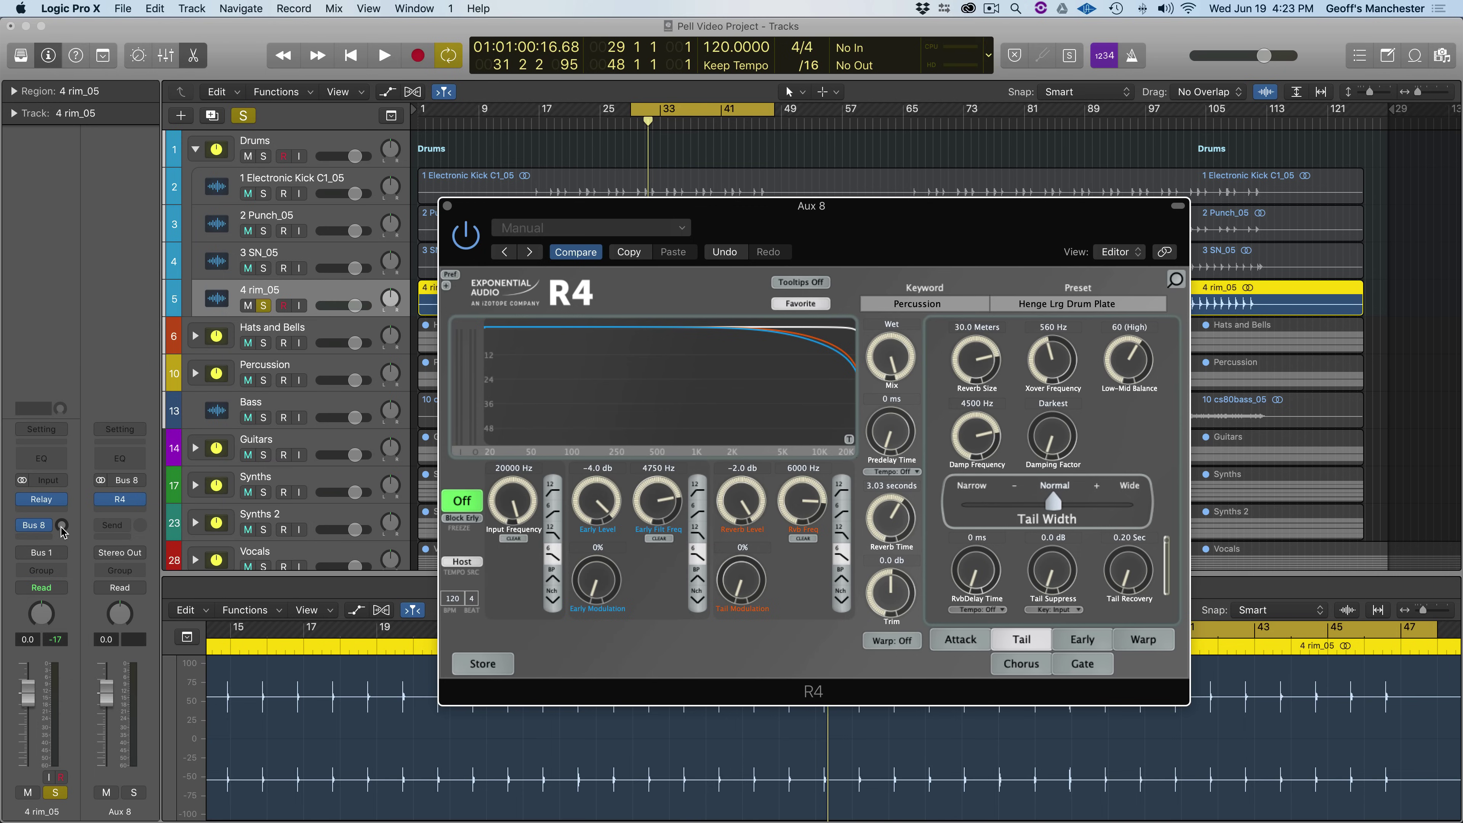
- Raise 4 rim_05's Bus 8 send to about -4.1 dB while listening to the reverb
left_click(62, 526)
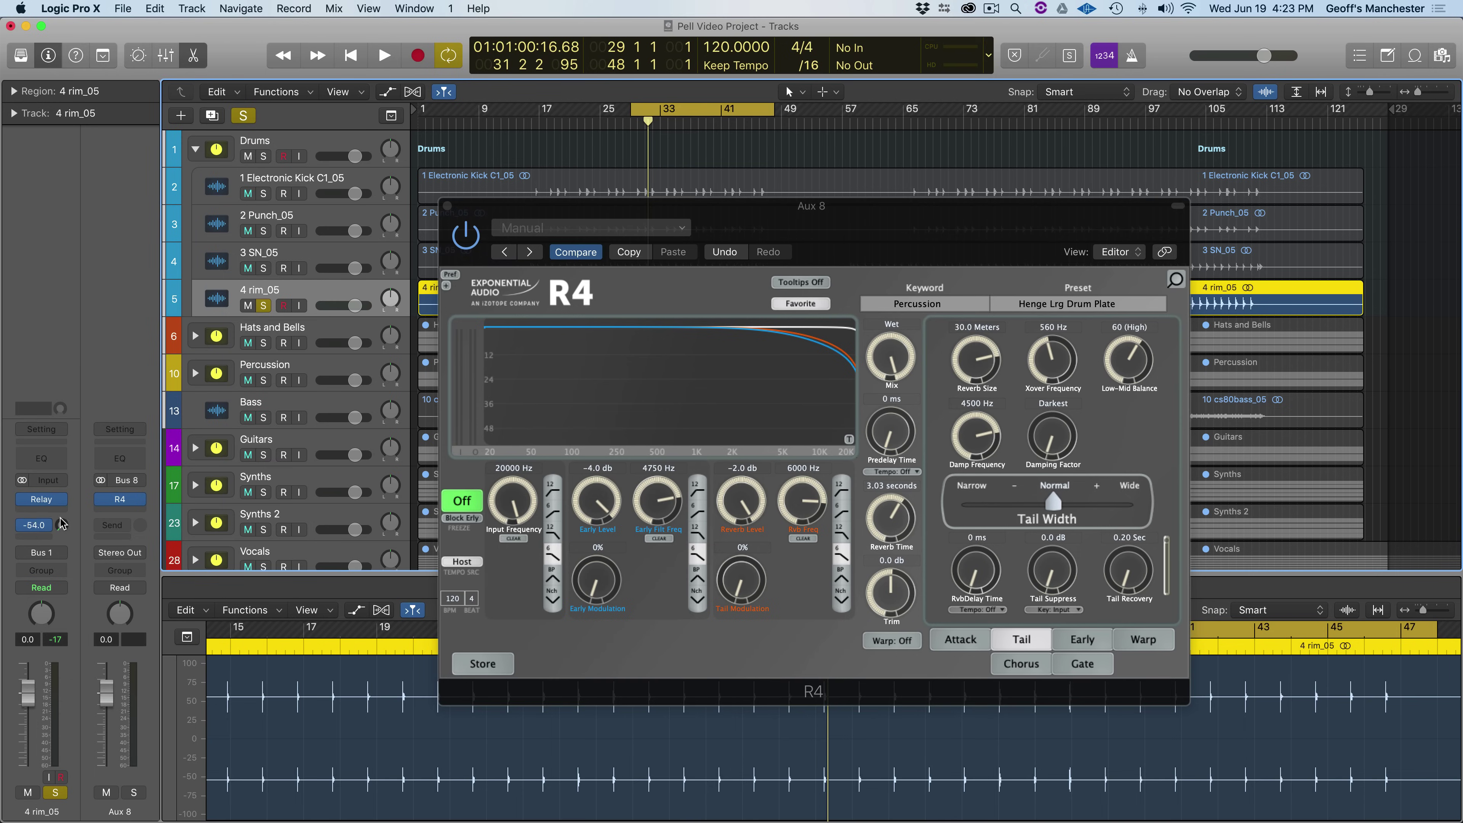
key("space")
left_click_drag(62, 515, 51, 486)
left_click(61, 525)
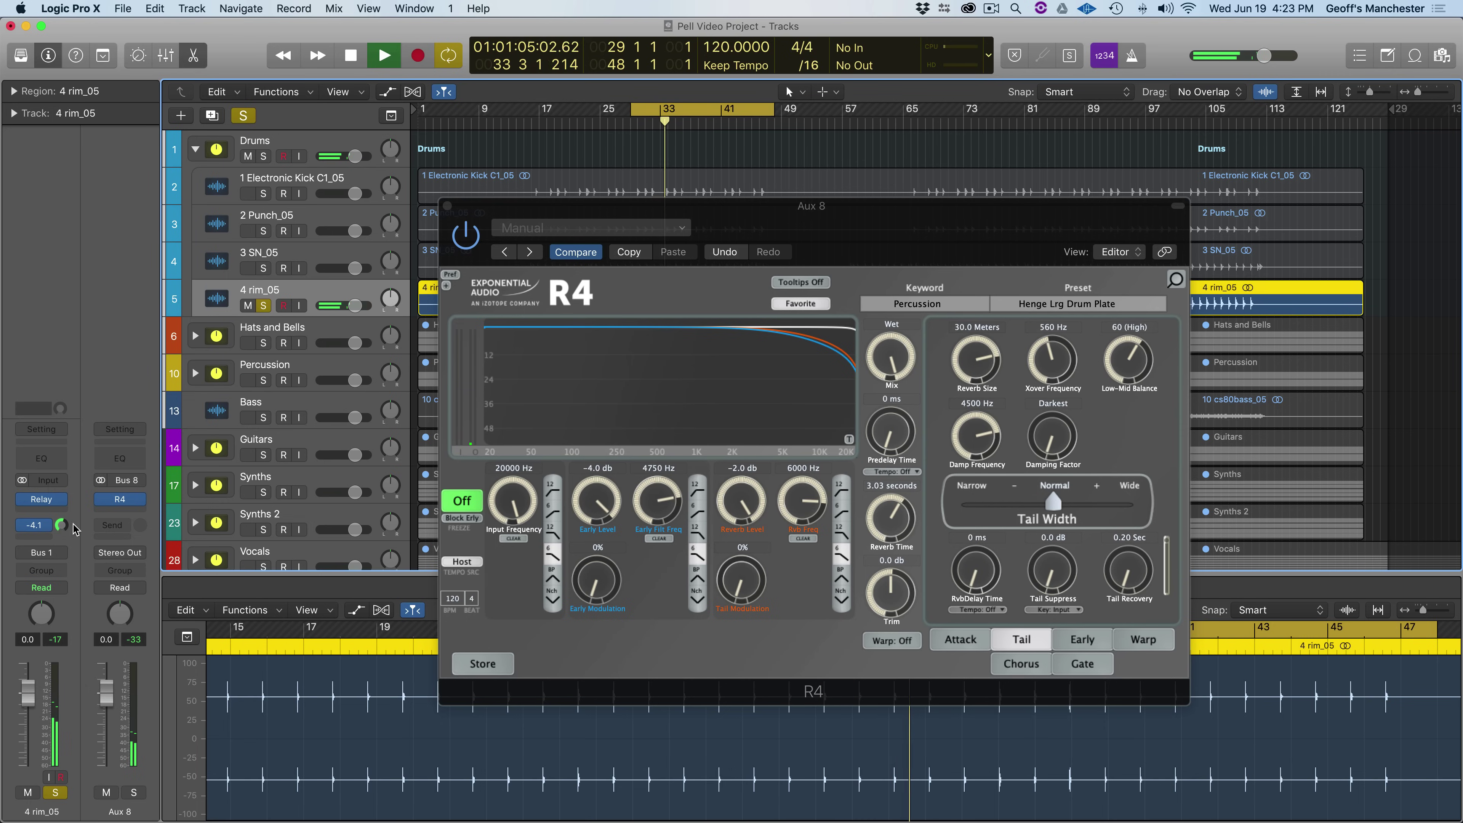
key("space")
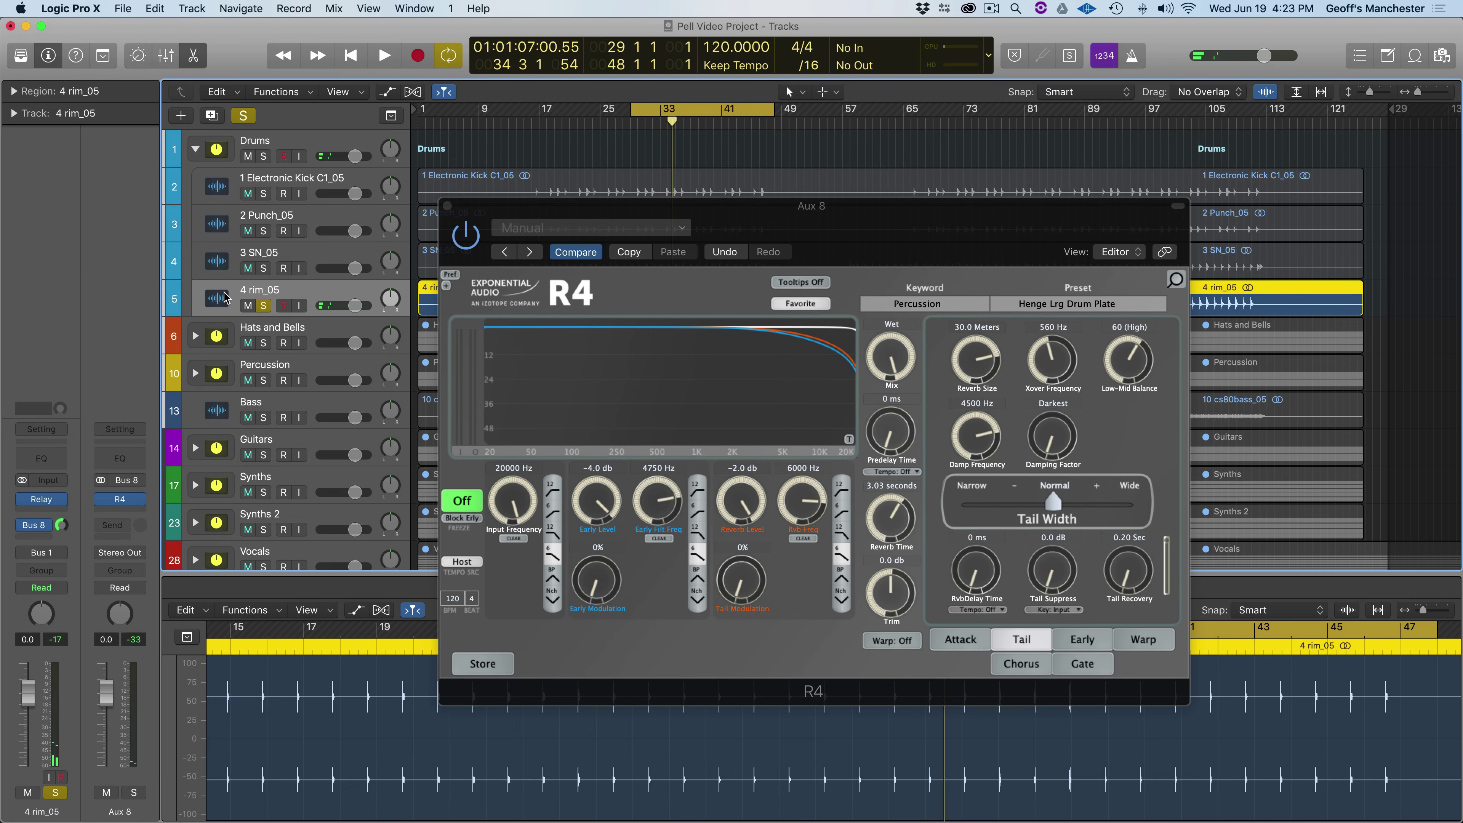
- Solo the whole Drums stack instead of 4 rim_05, close the R4 window, and audition the drums
left_click(263, 307)
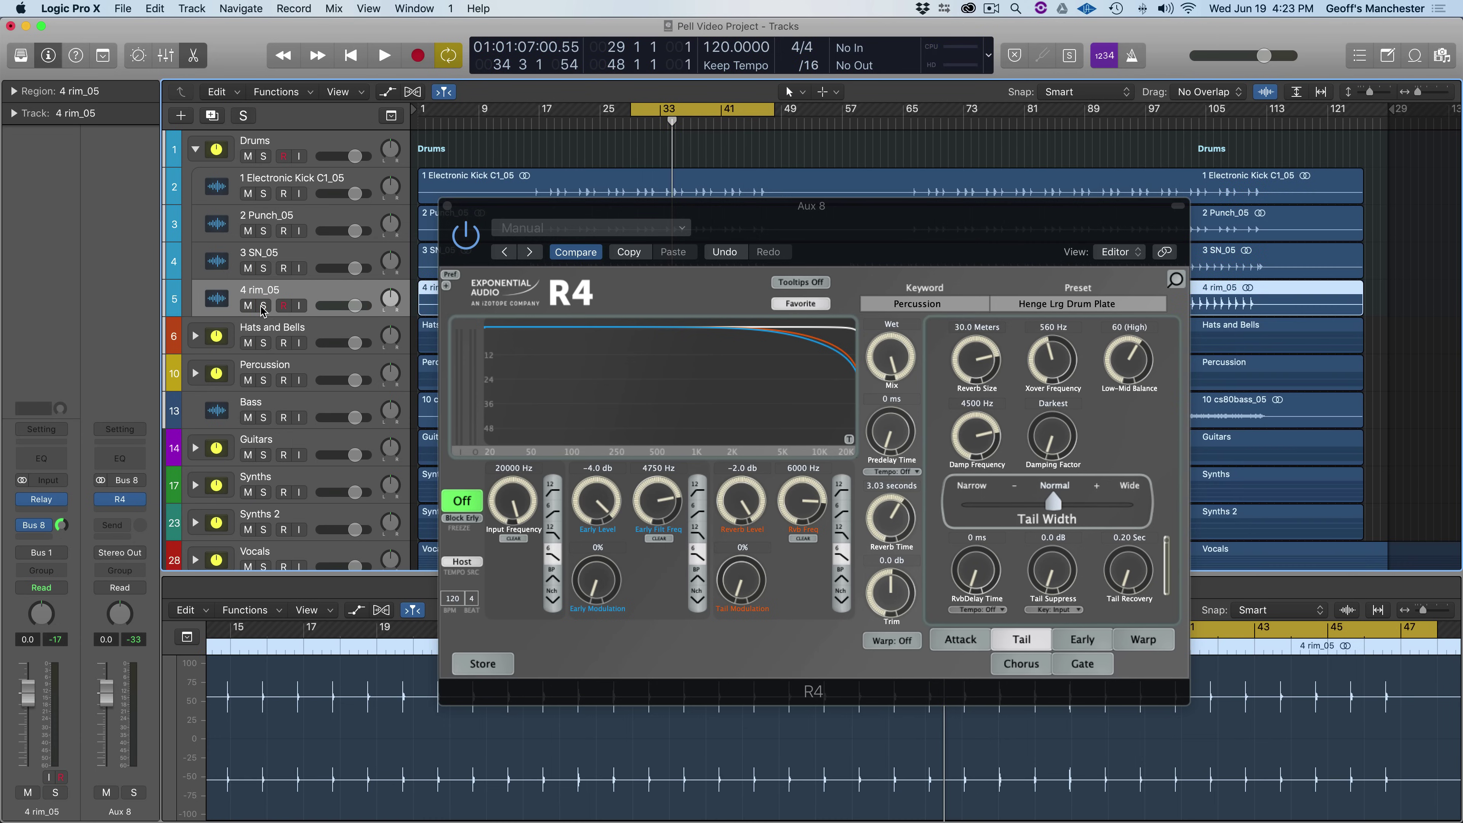
left_click(263, 155)
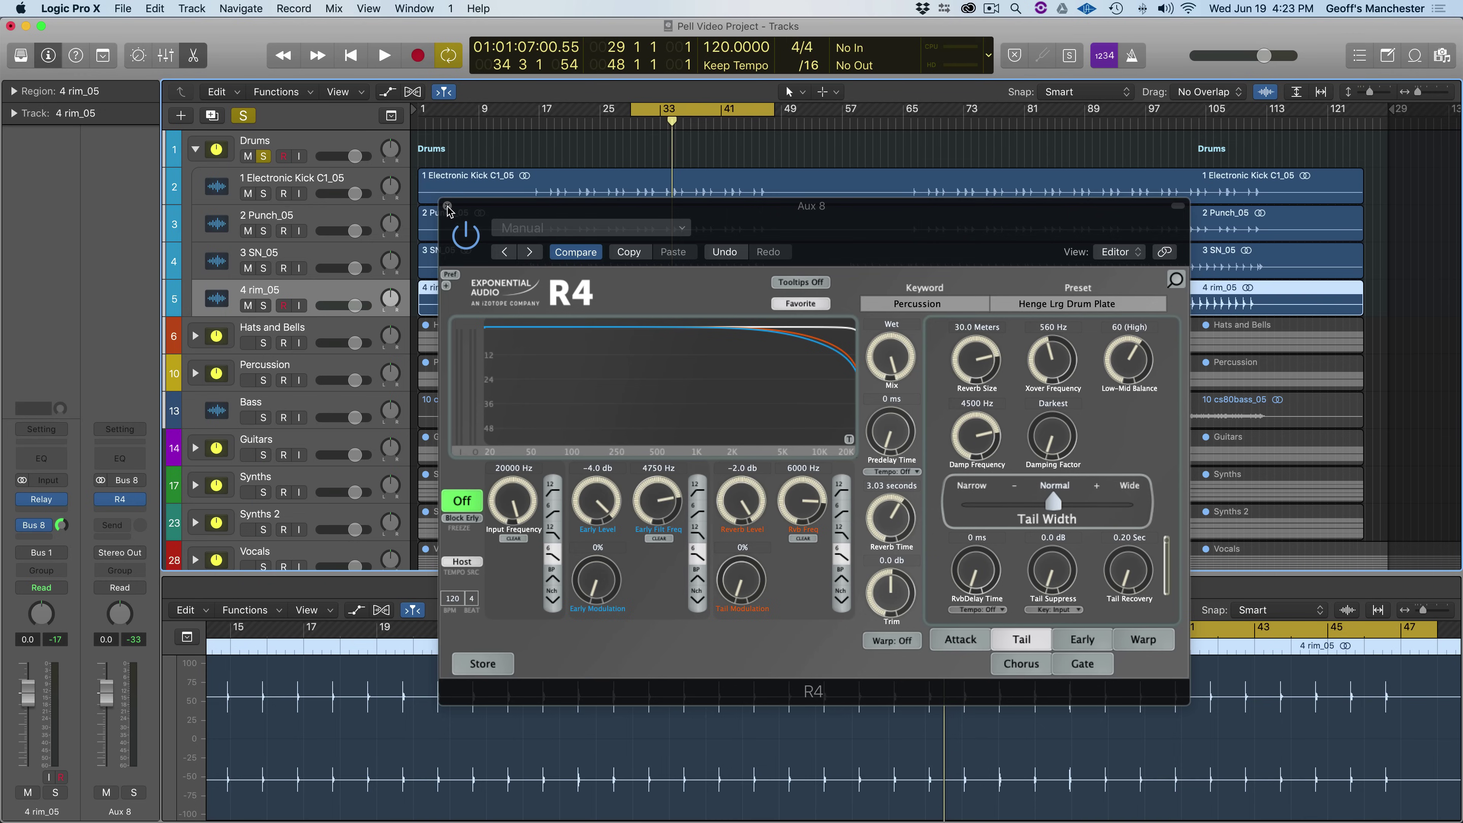
left_click(448, 207)
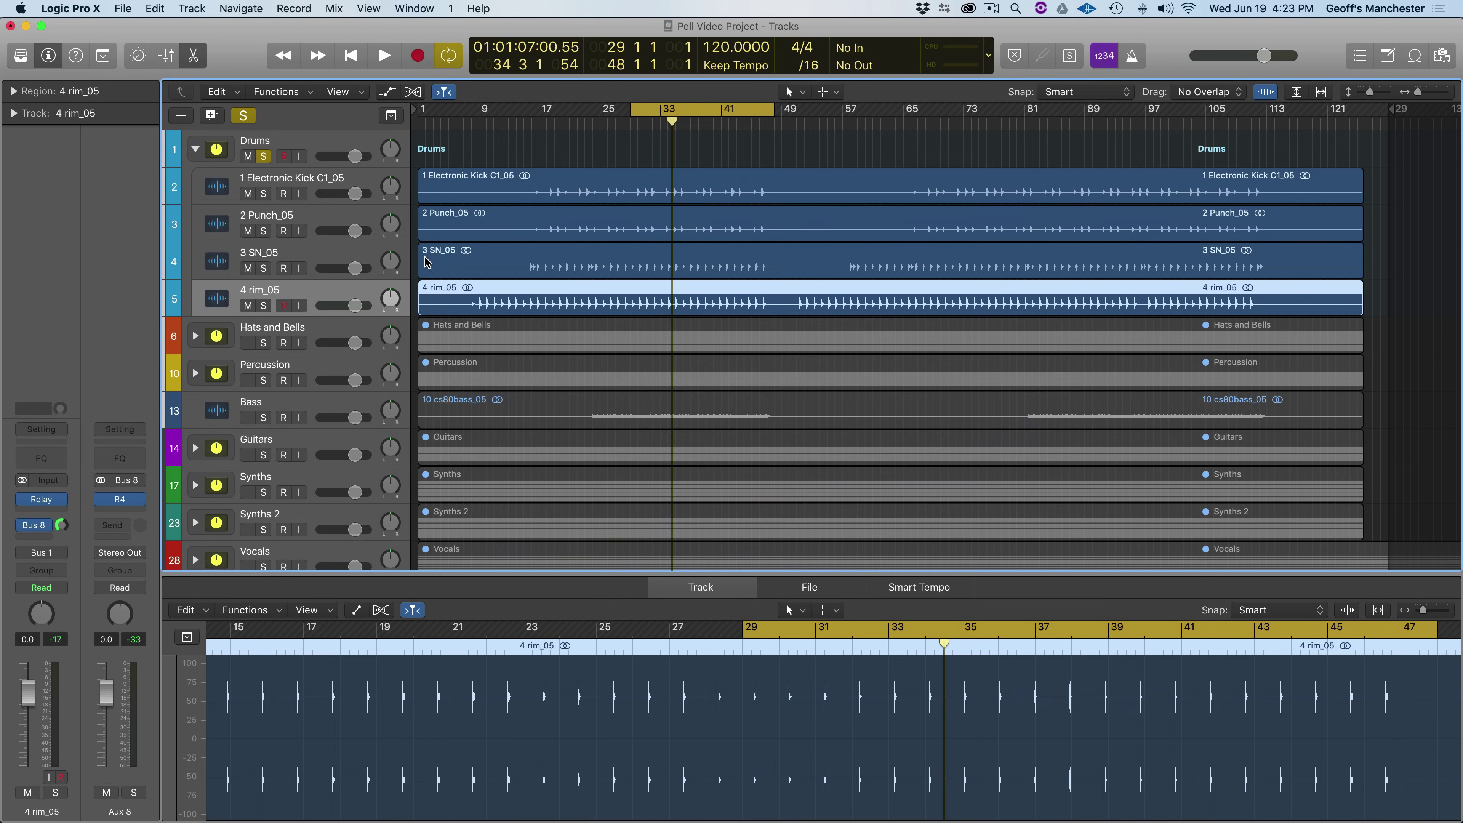
key("space")
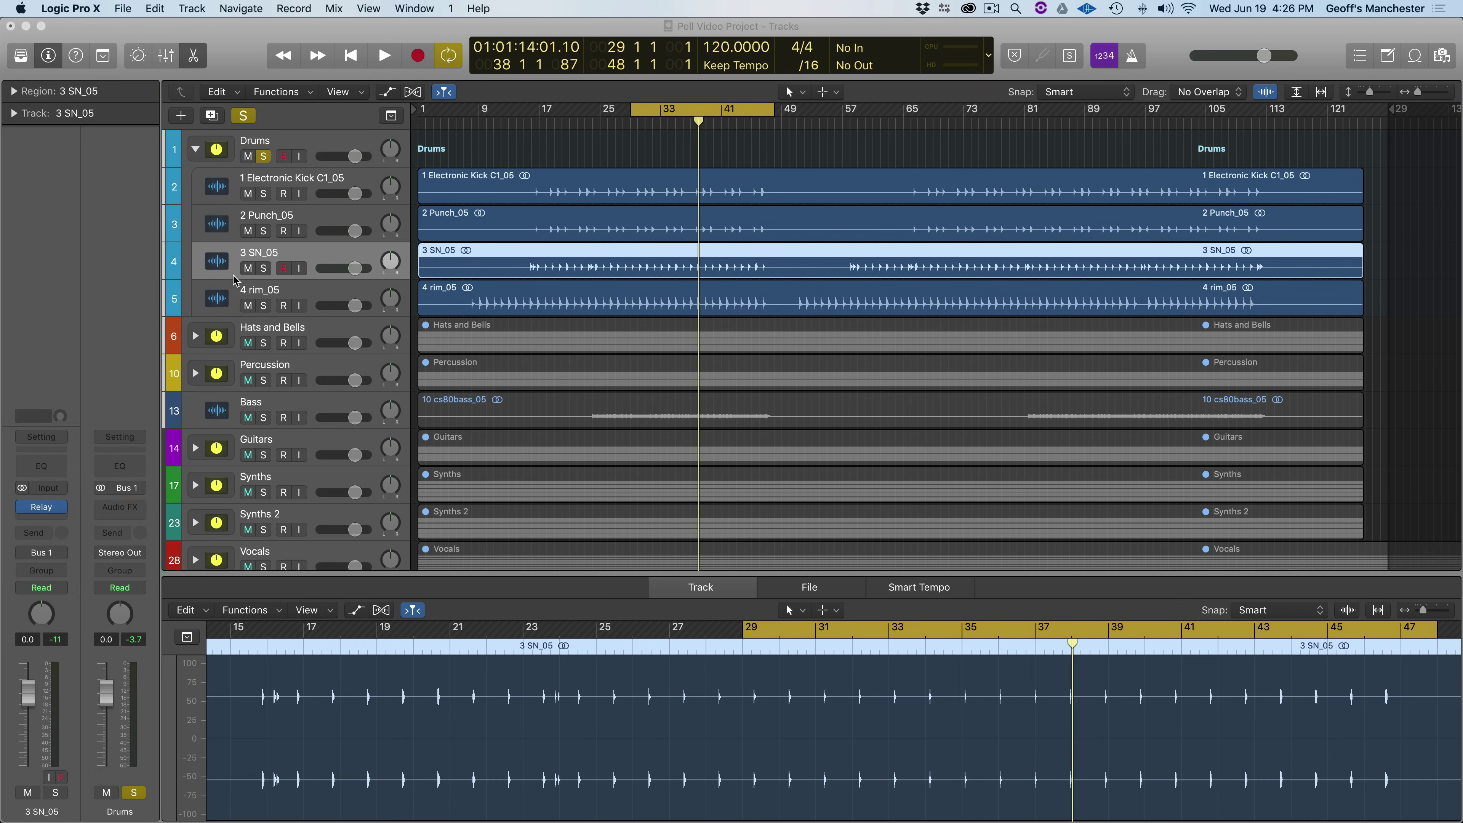
- Insert a stereo Neutron 3 on the 3 SN_05 track and move its window toward the middle of the project
left_click(46, 514)
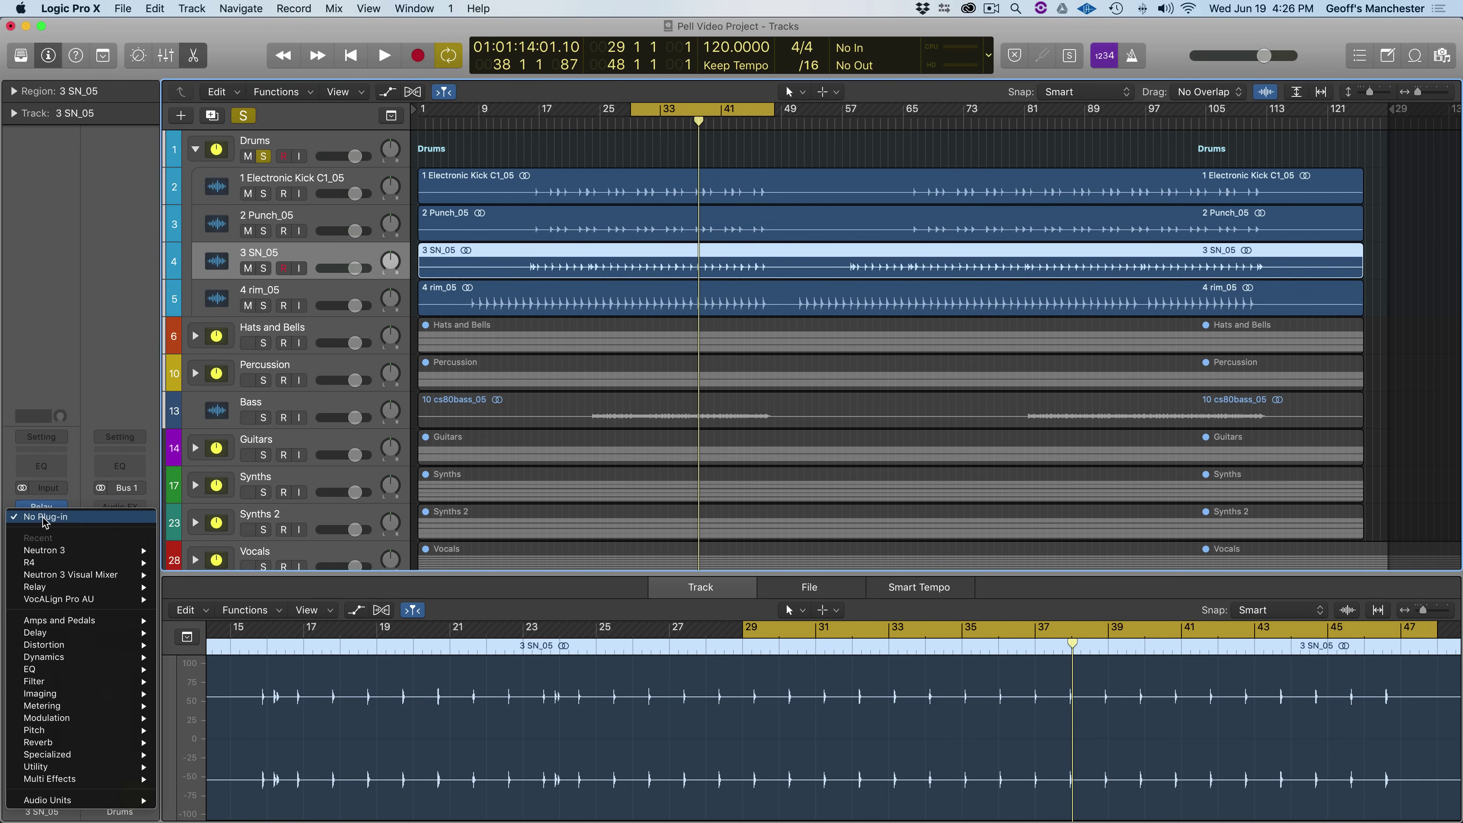
mouse_move(49, 552)
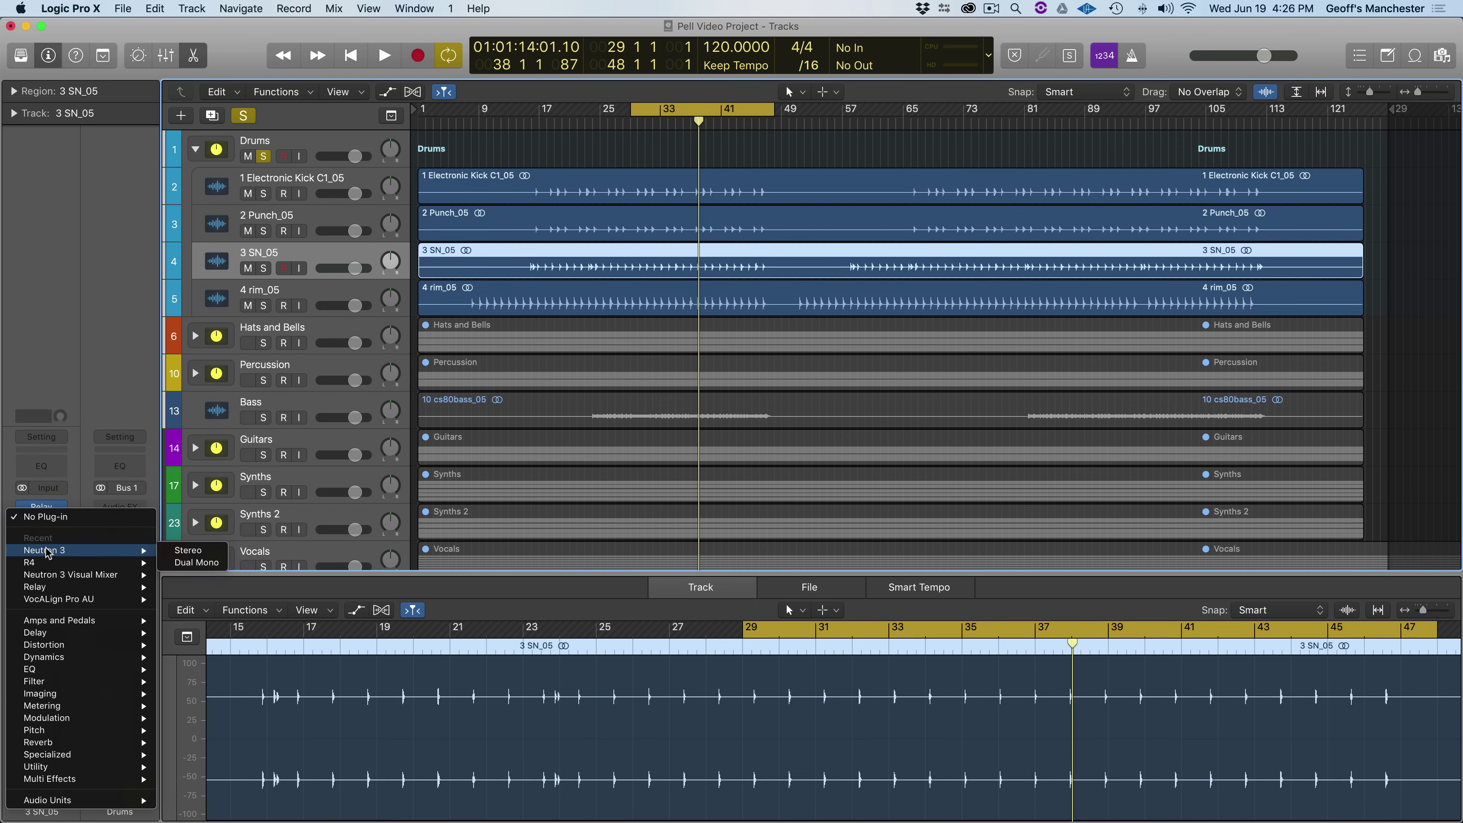
left_click(188, 552)
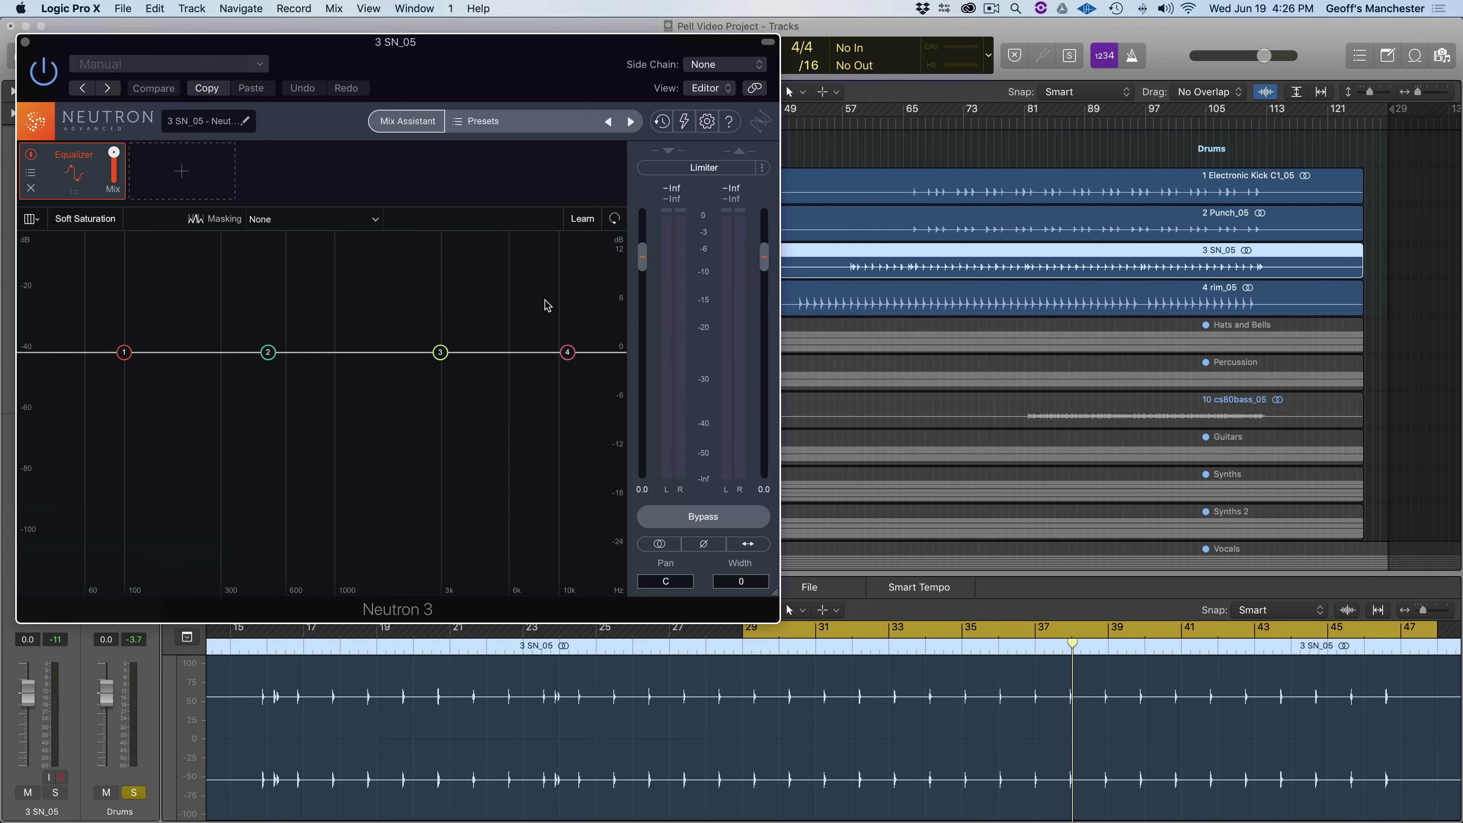
left_click_drag(430, 97, 787, 310)
- Set up Mix Assistant's Track Enhance for a Snare instrument with the Upfront style
left_click(765, 337)
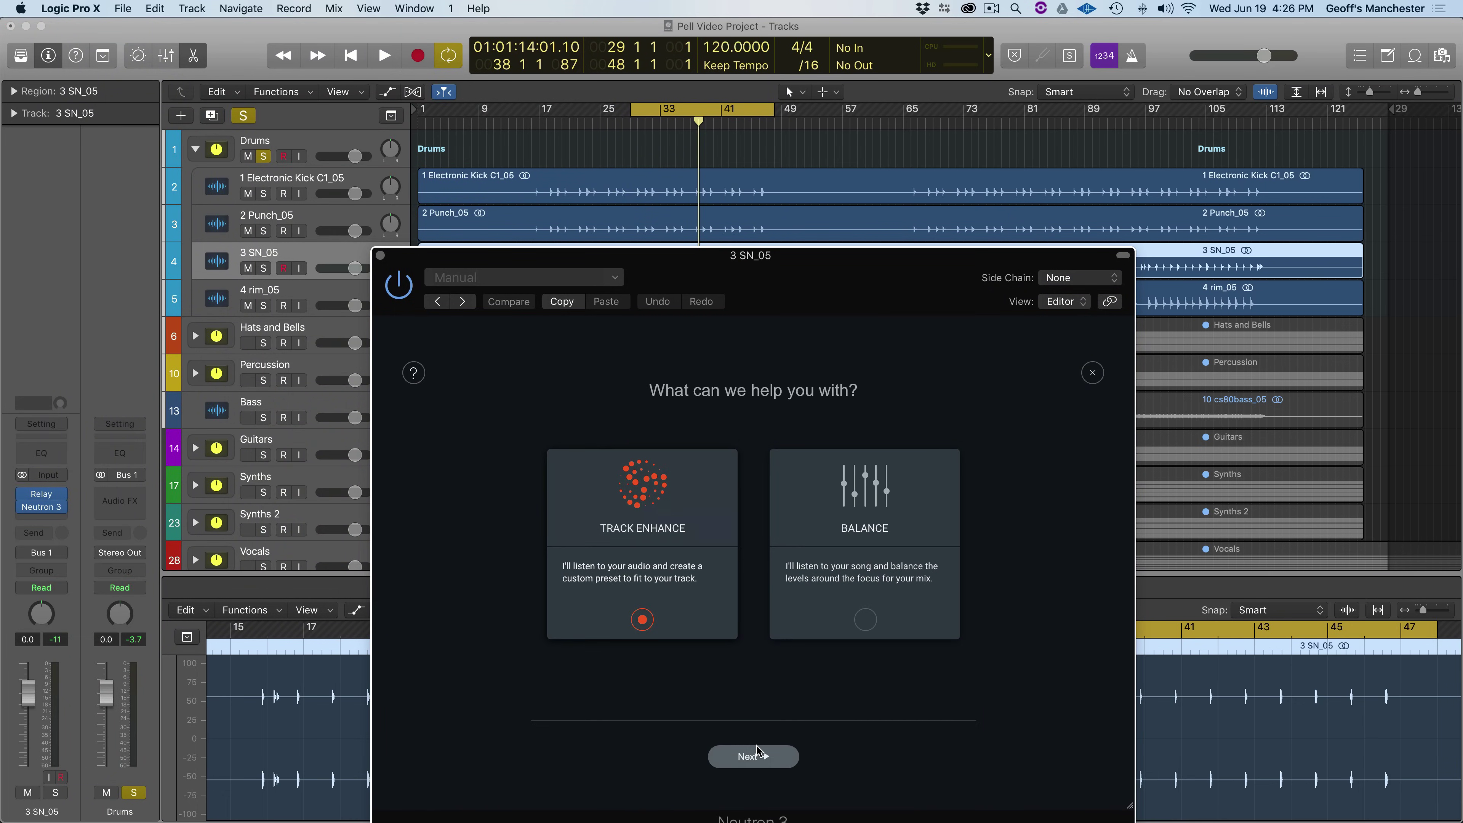
left_click(758, 751)
left_click(774, 493)
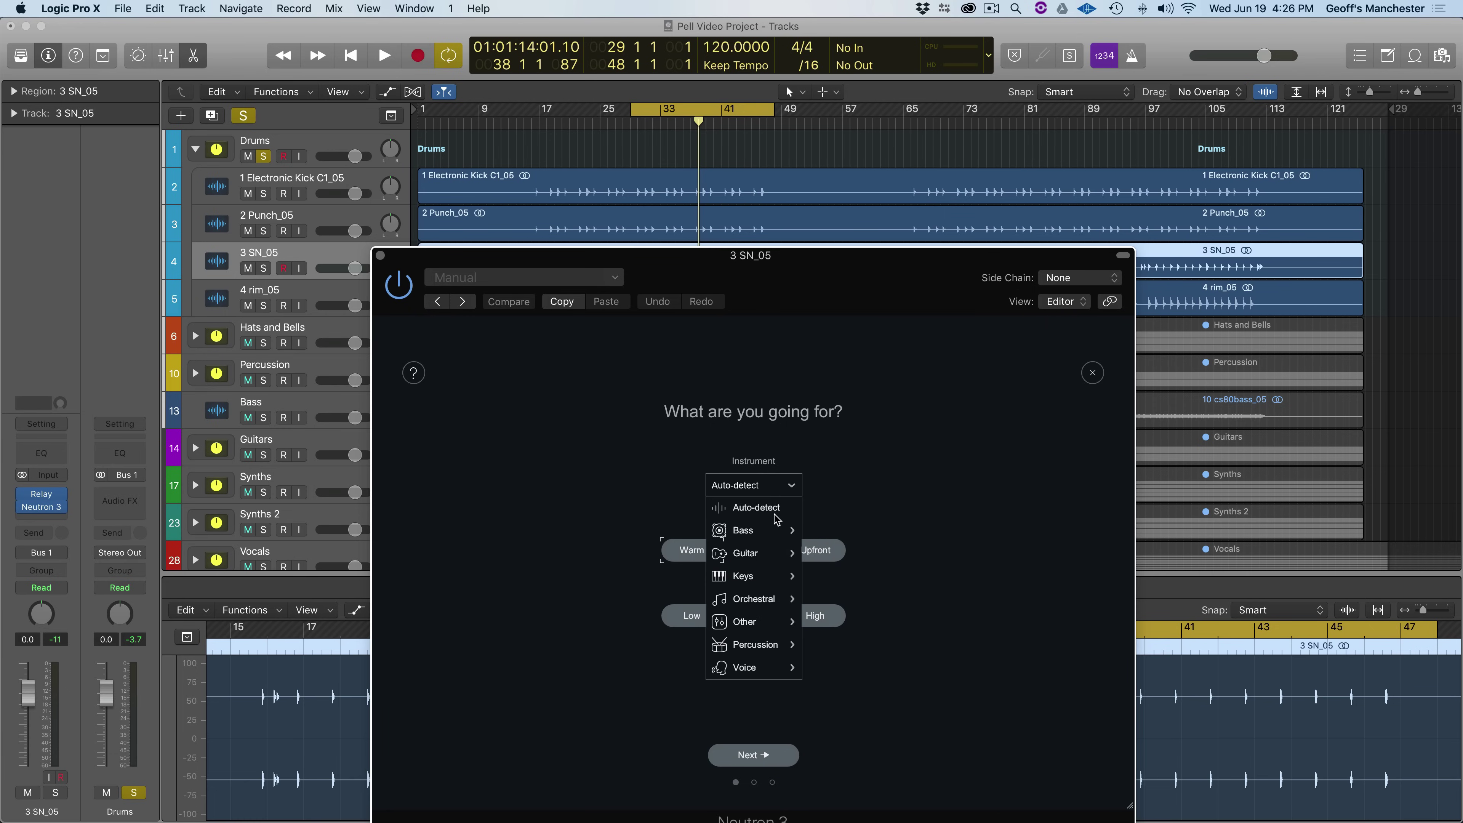
mouse_move(778, 646)
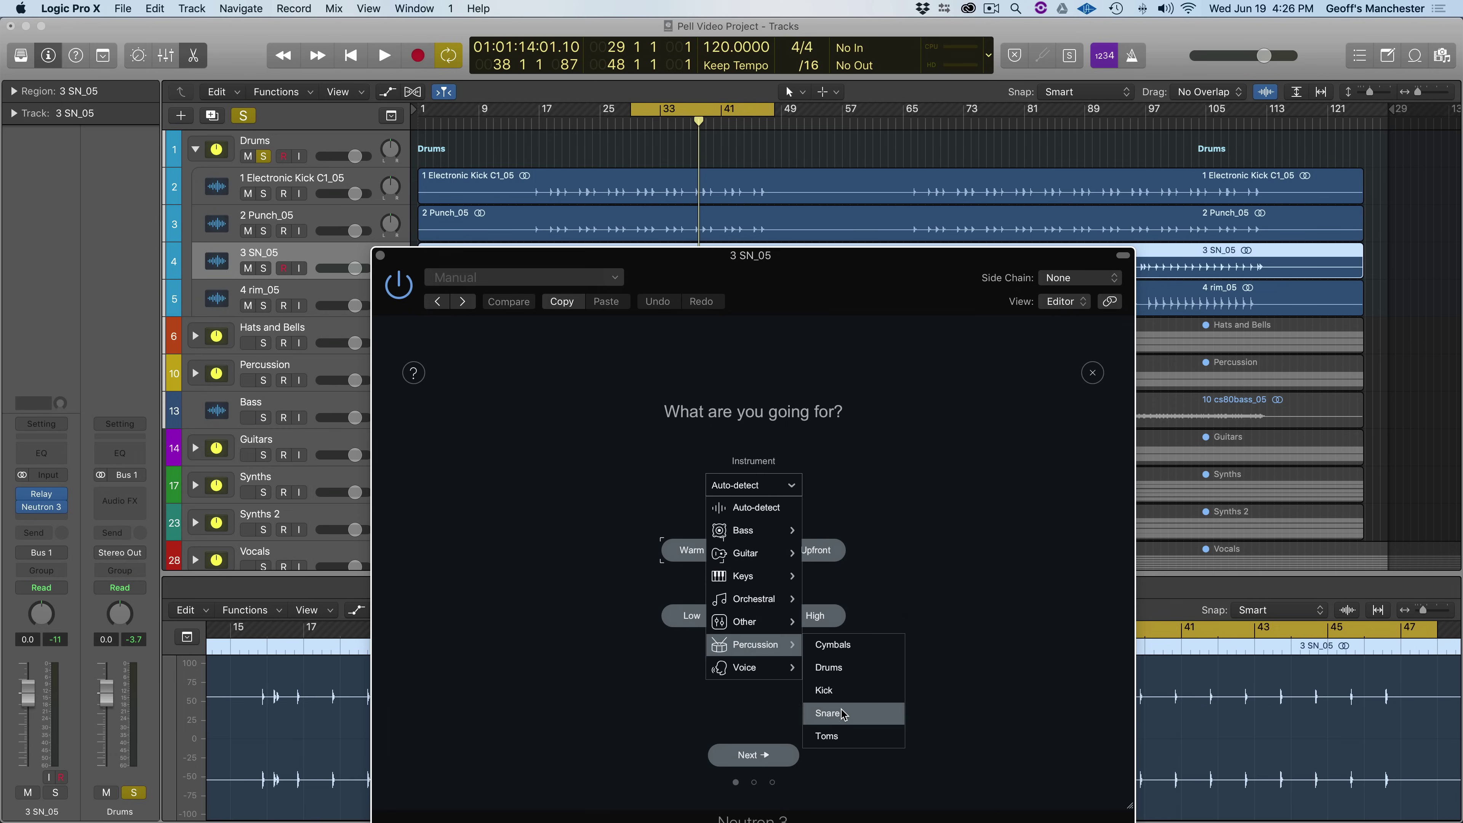
left_click(830, 713)
left_click(815, 562)
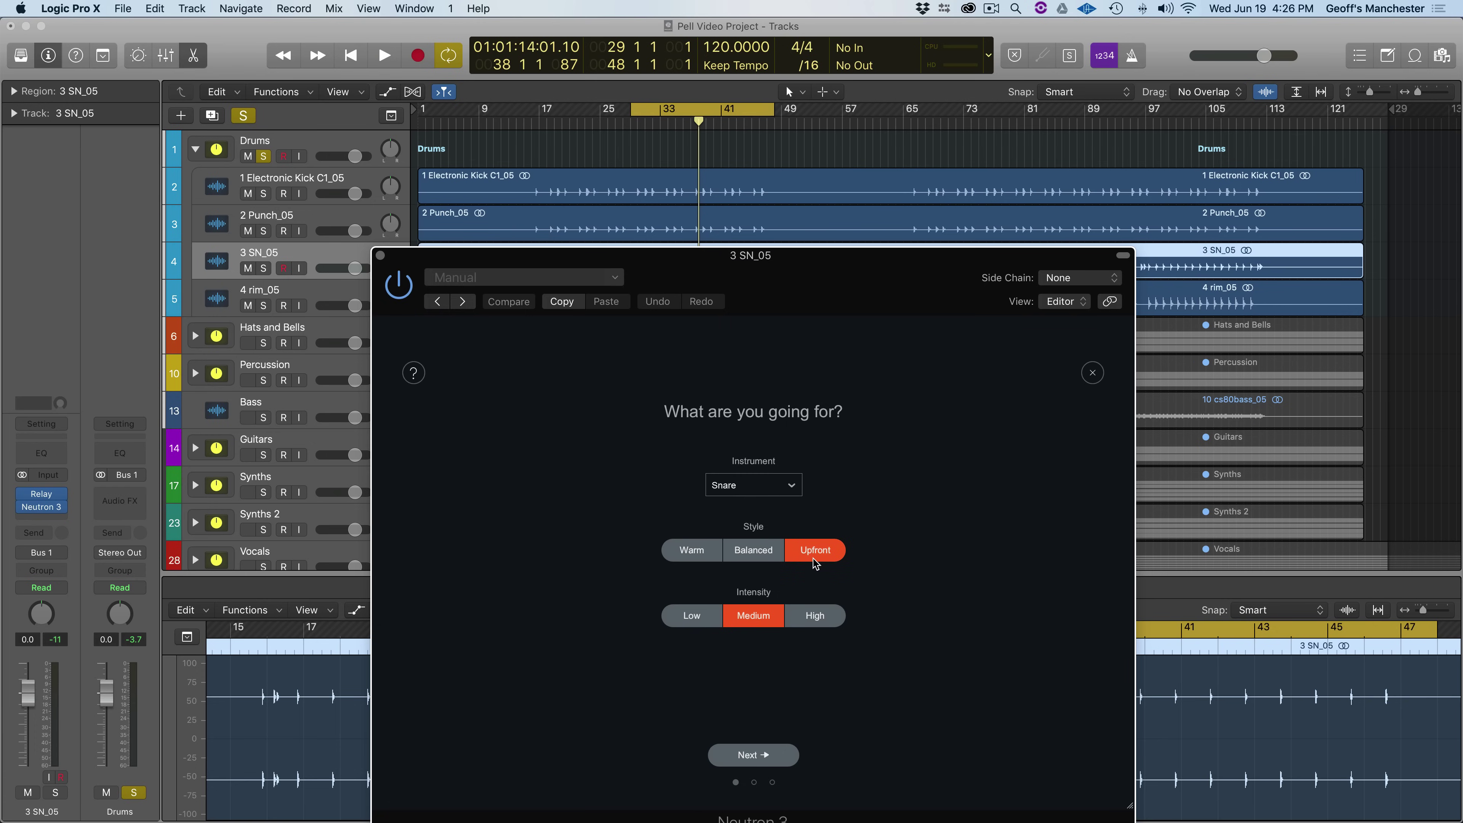
left_click(752, 762)
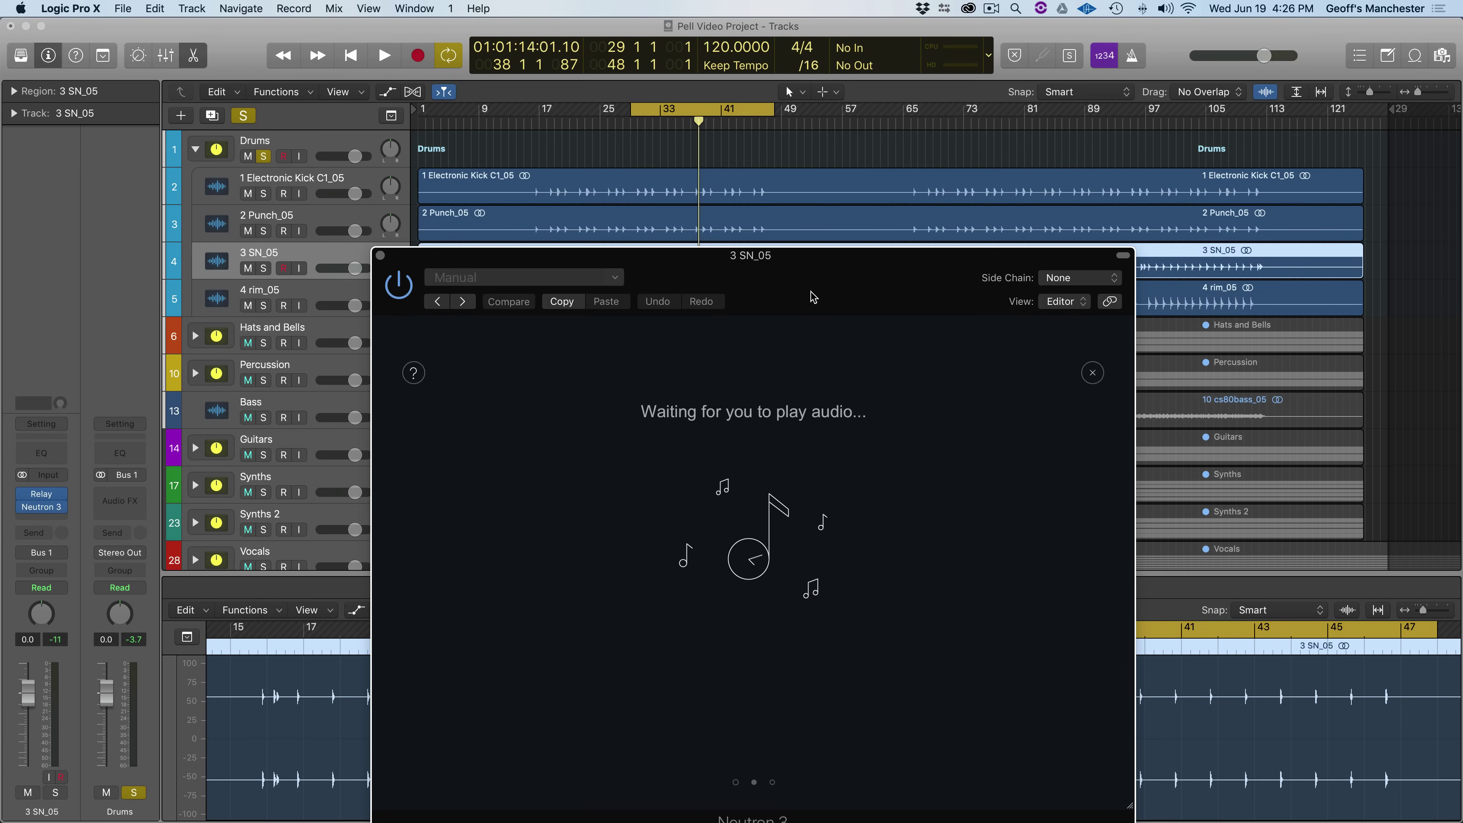
- Let Mix Assistant analyze playback with 3 SN_05 soloed instead of Drums, and accept its suggestion
left_click_drag(813, 296, 812, 235)
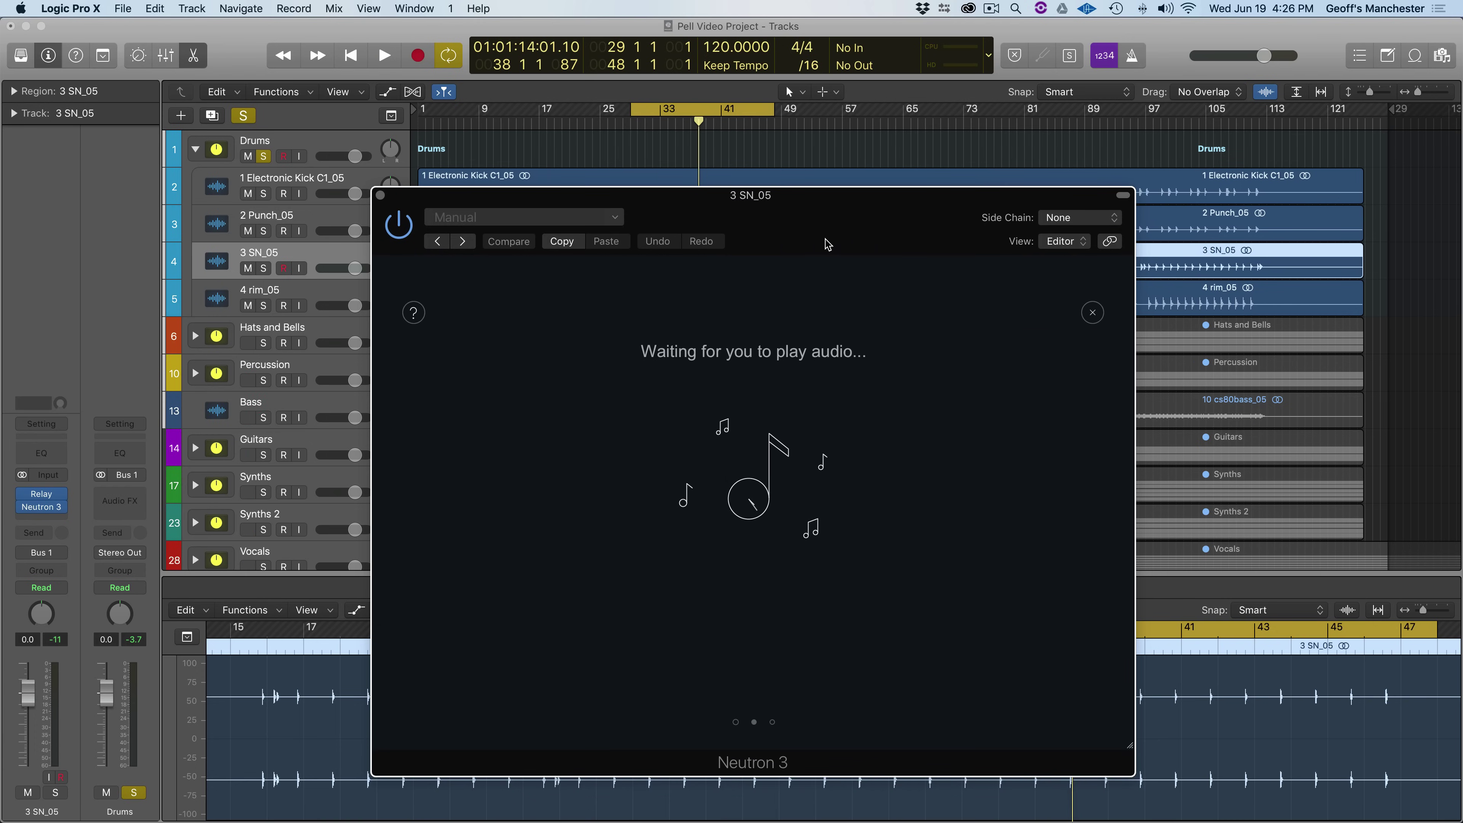
key("space")
left_click(263, 268)
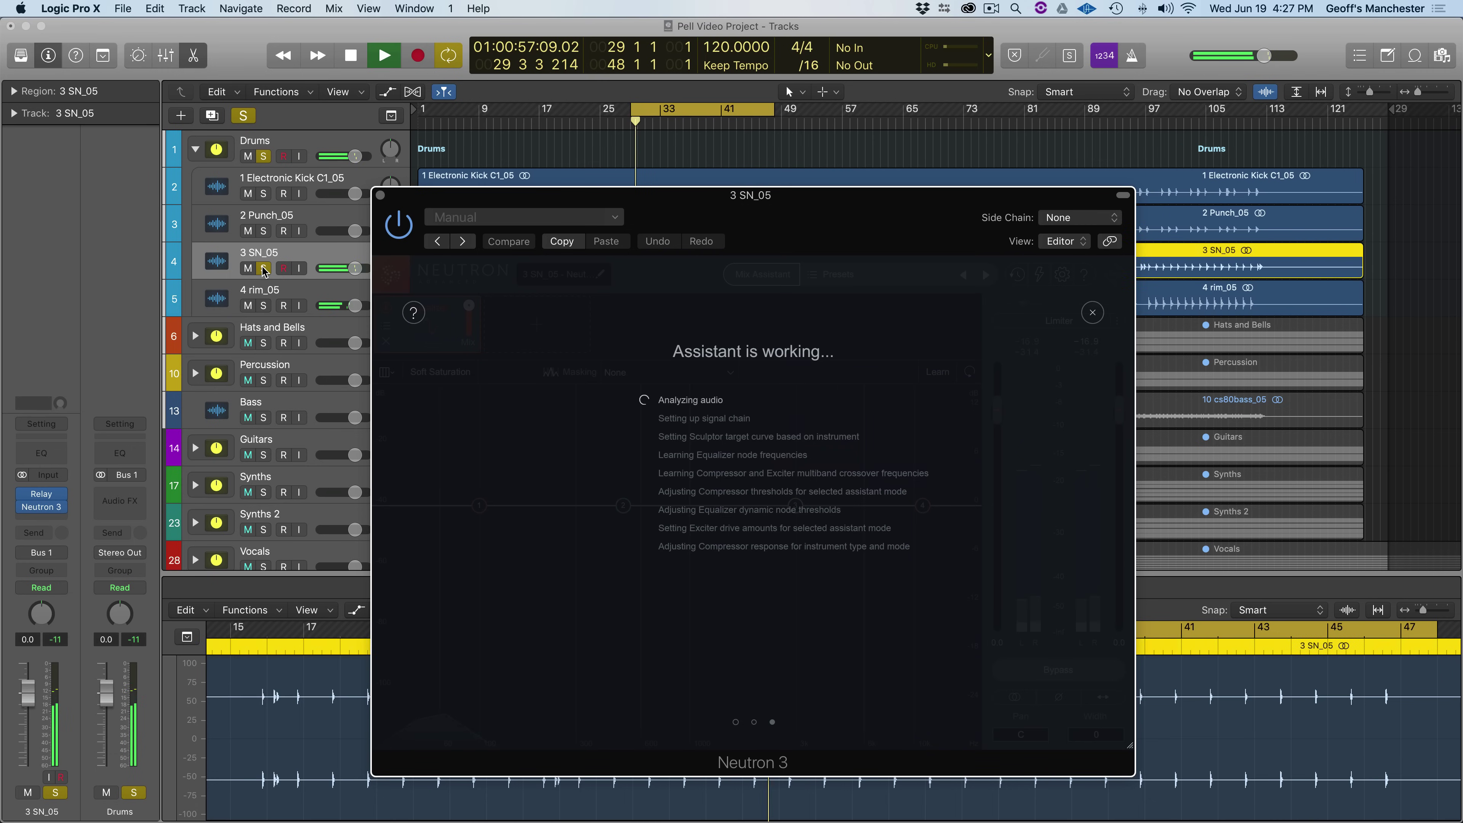
left_click(263, 157)
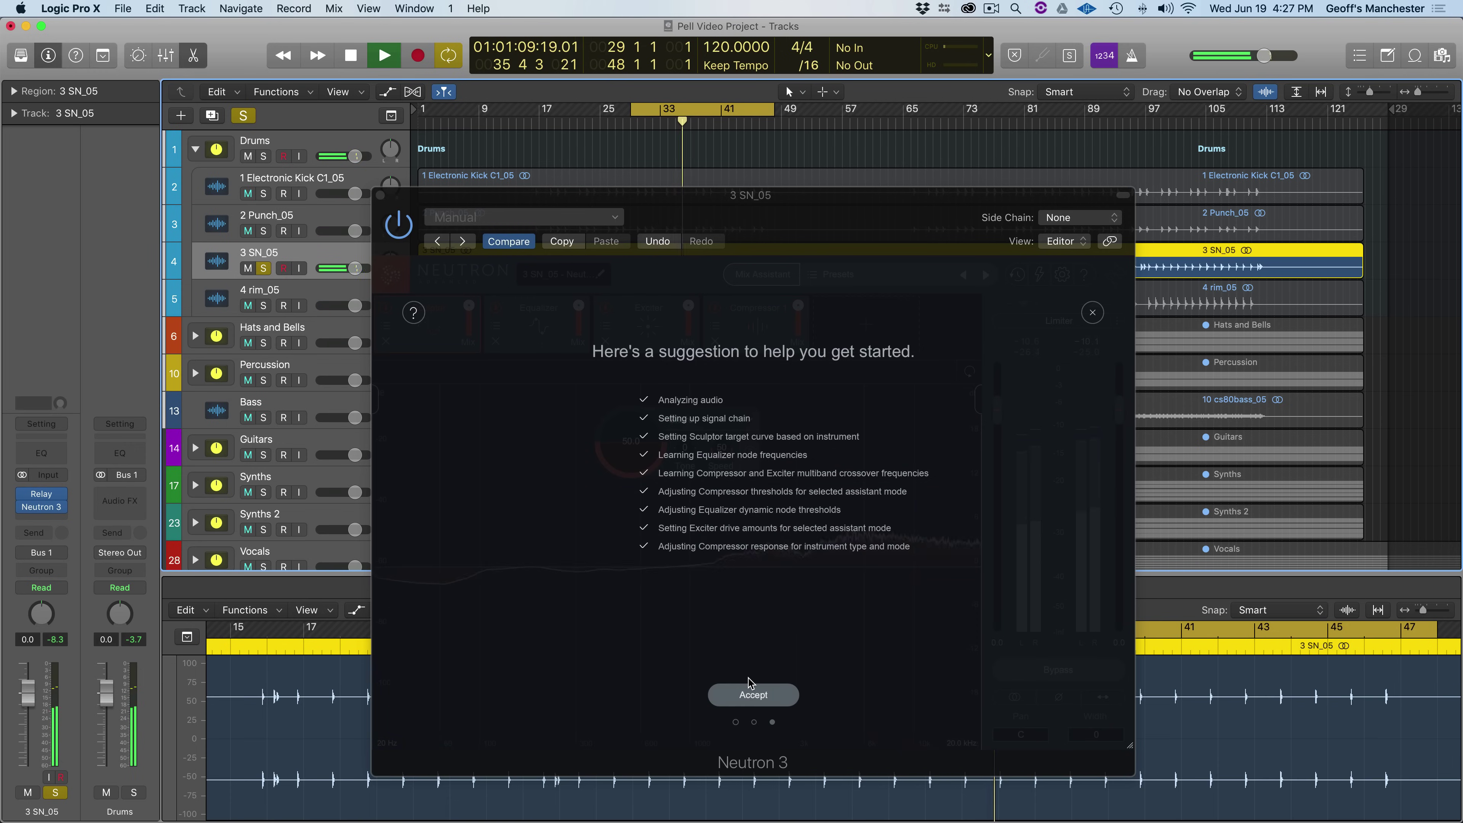
left_click(753, 695)
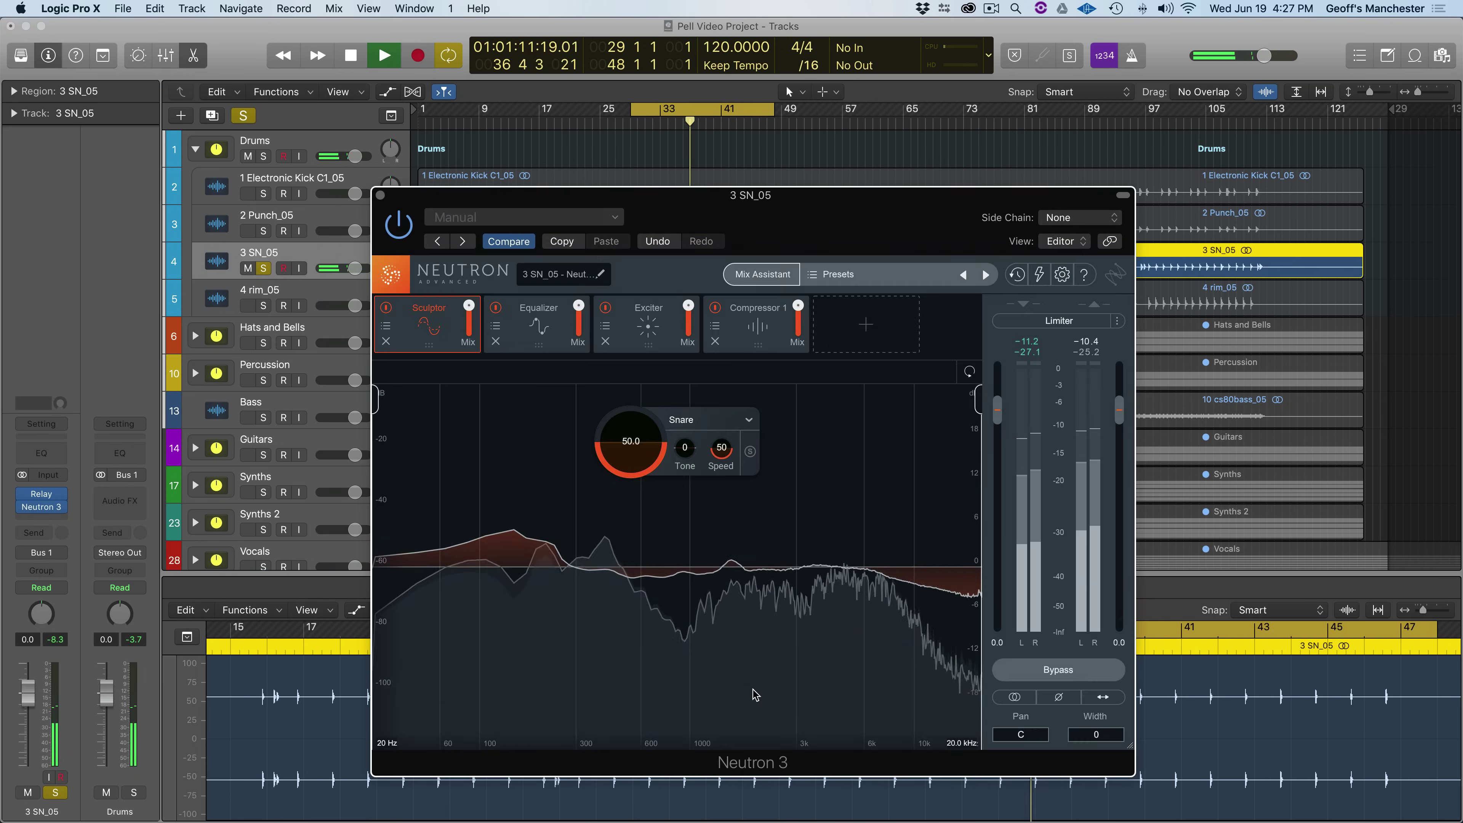
- Compare the snare's playback with Neutron 3 bypassed and enabled, leaving it enabled
key("space")
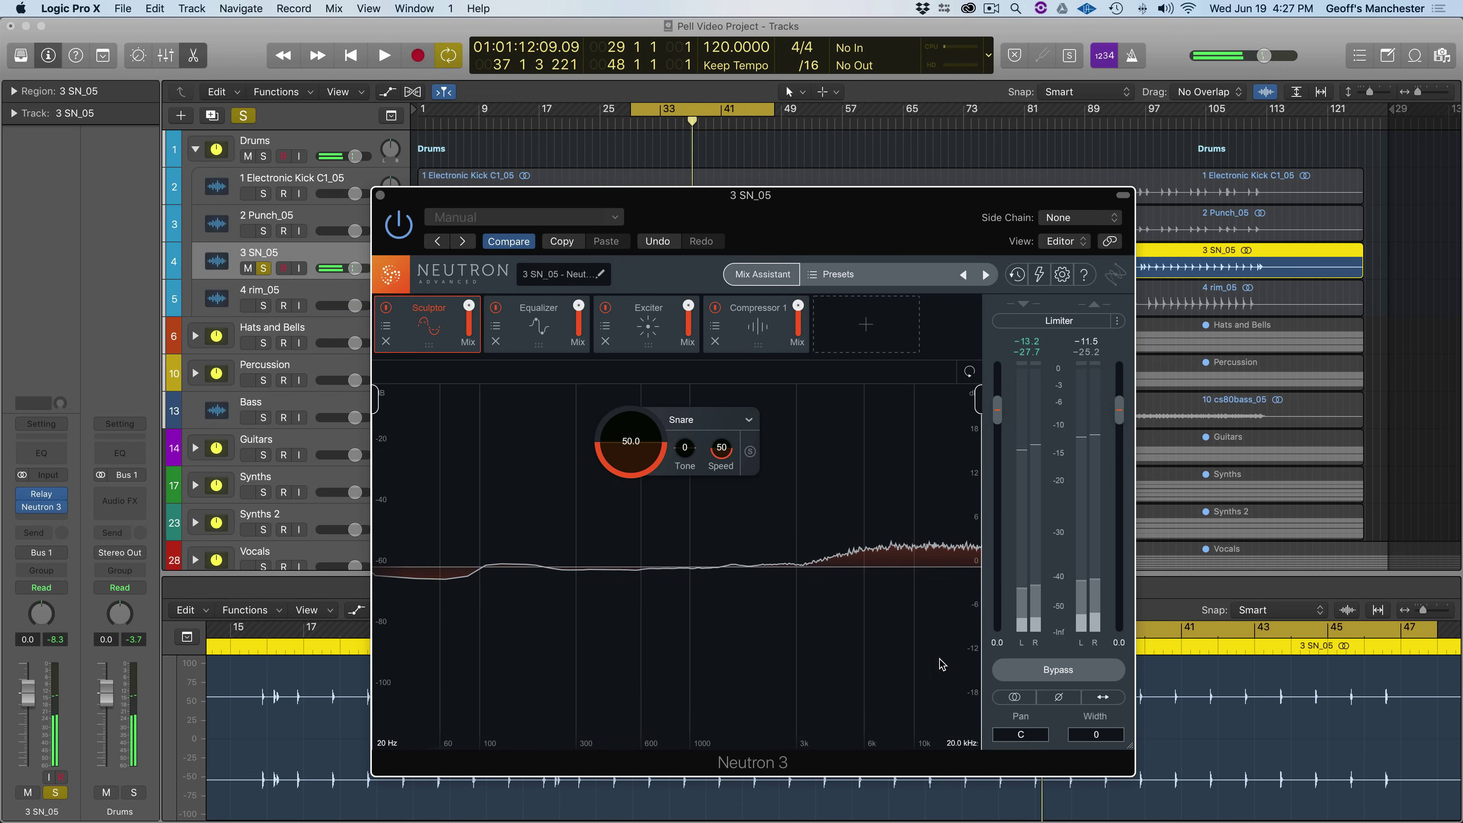
left_click(999, 678)
key("space")
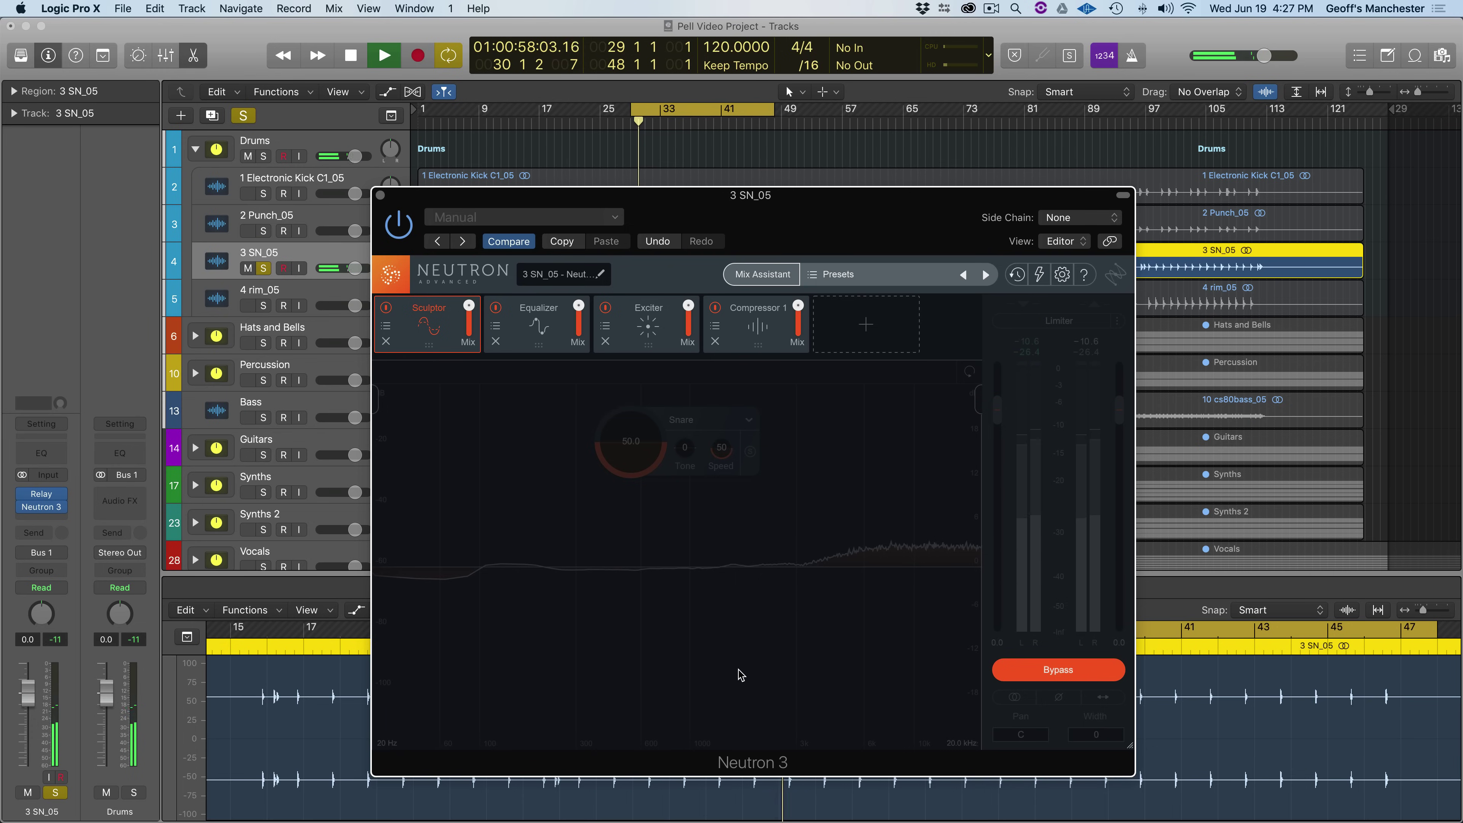
left_click(1007, 672)
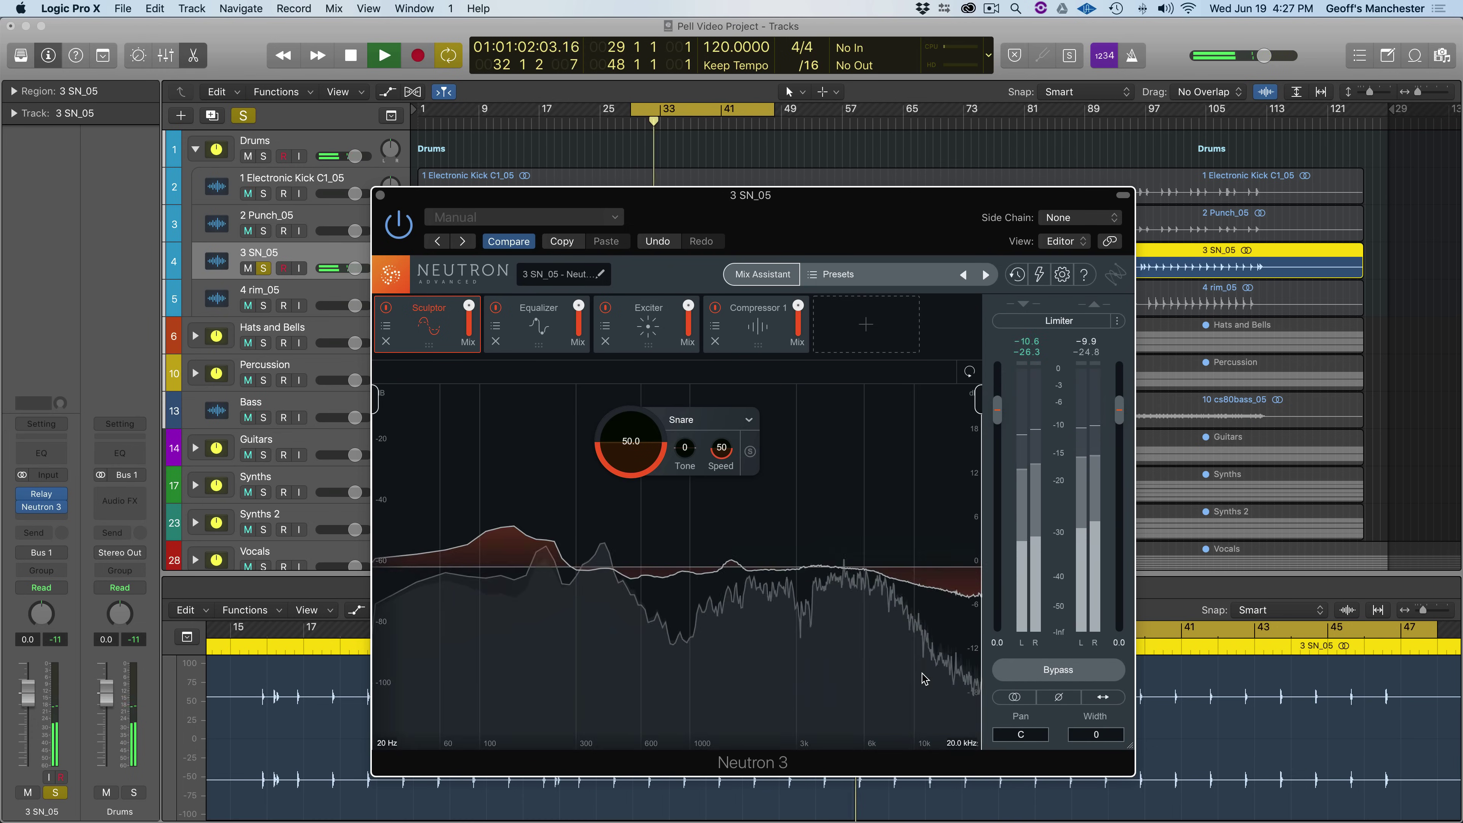
- Audition the snare once more with Neutron 3 bypassed, re-enable it, and stop playback
left_click(1013, 670)
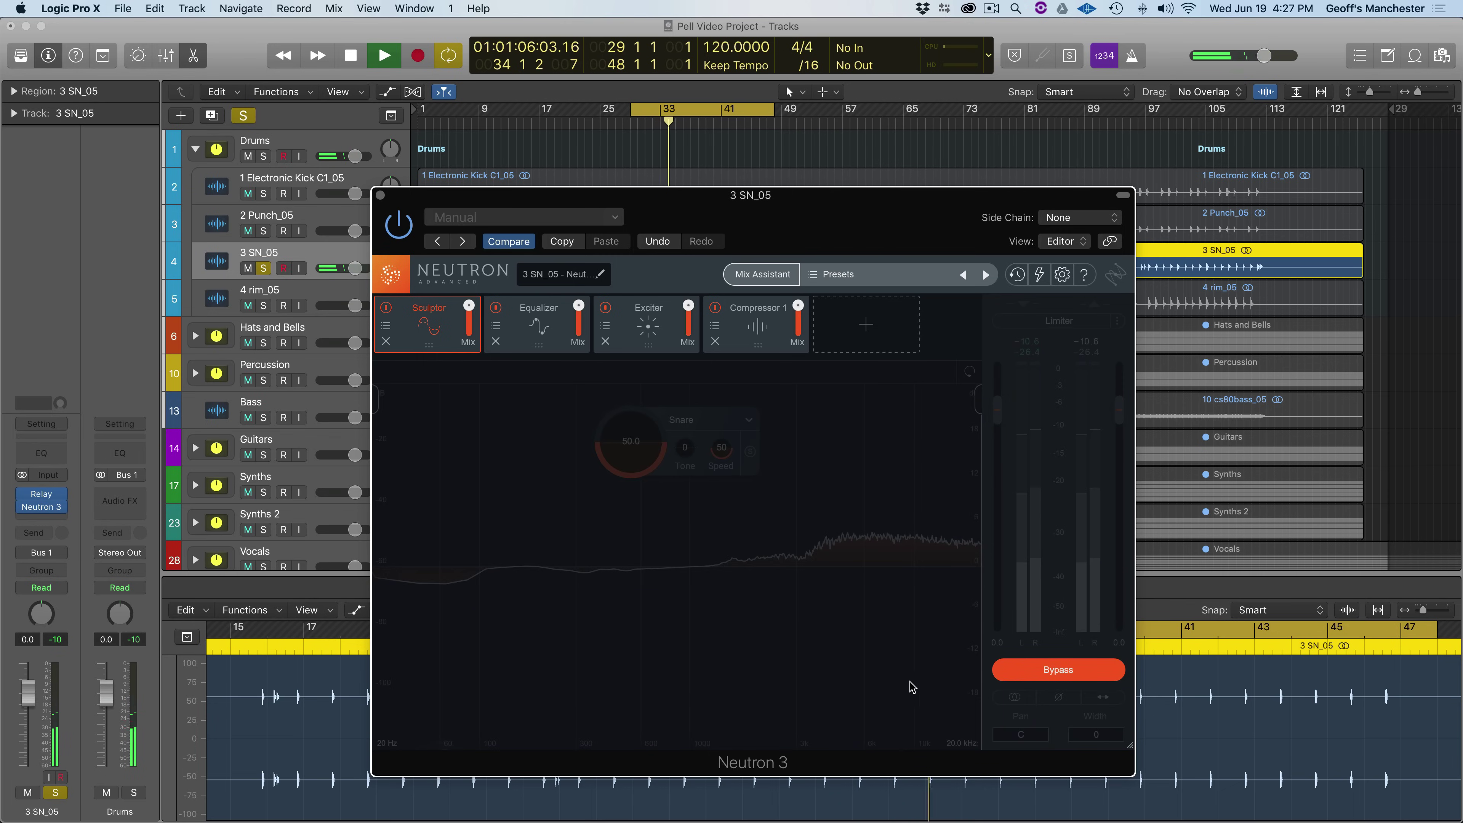
left_click(1002, 670)
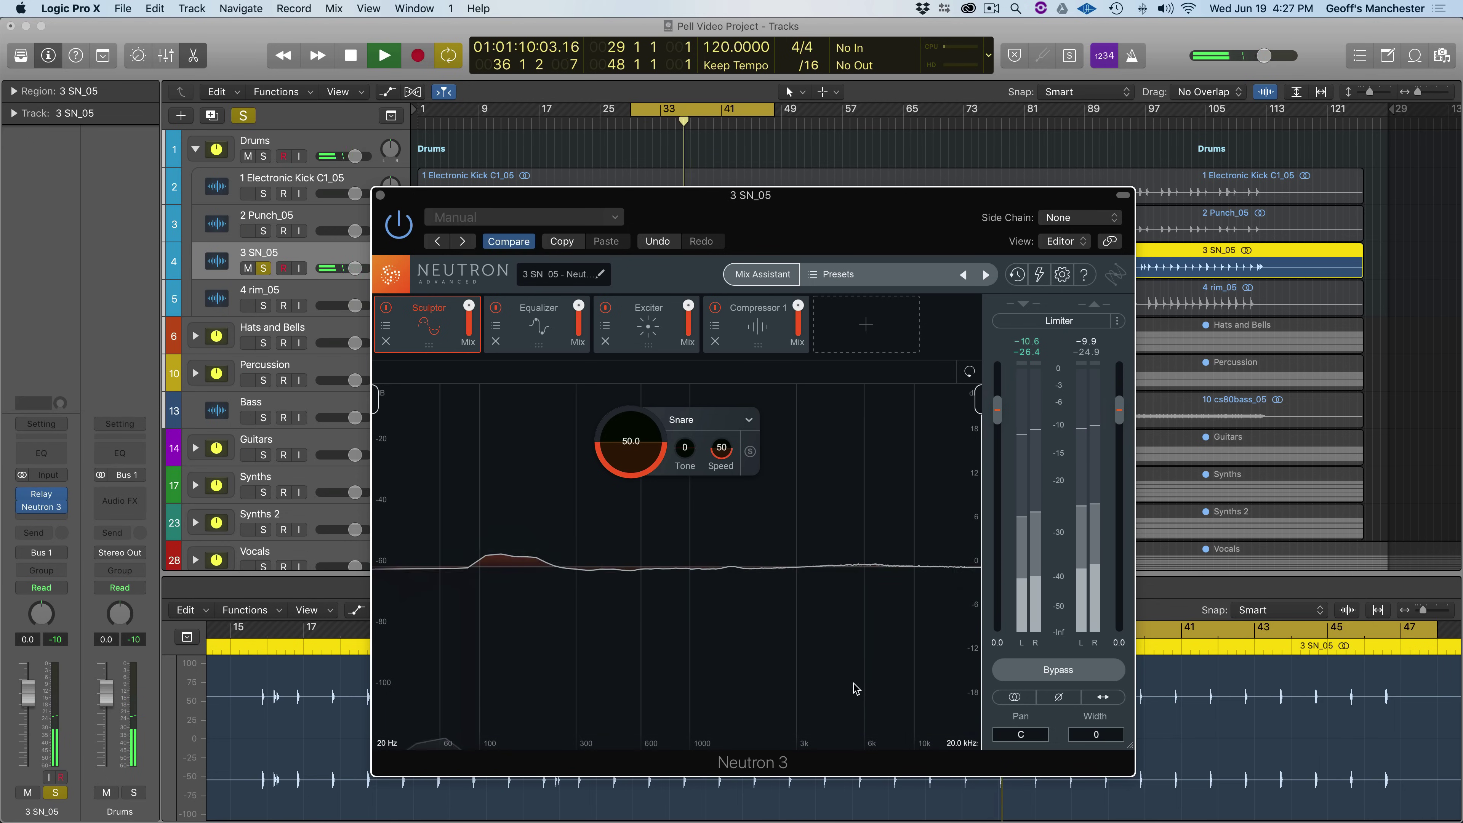
key("space")
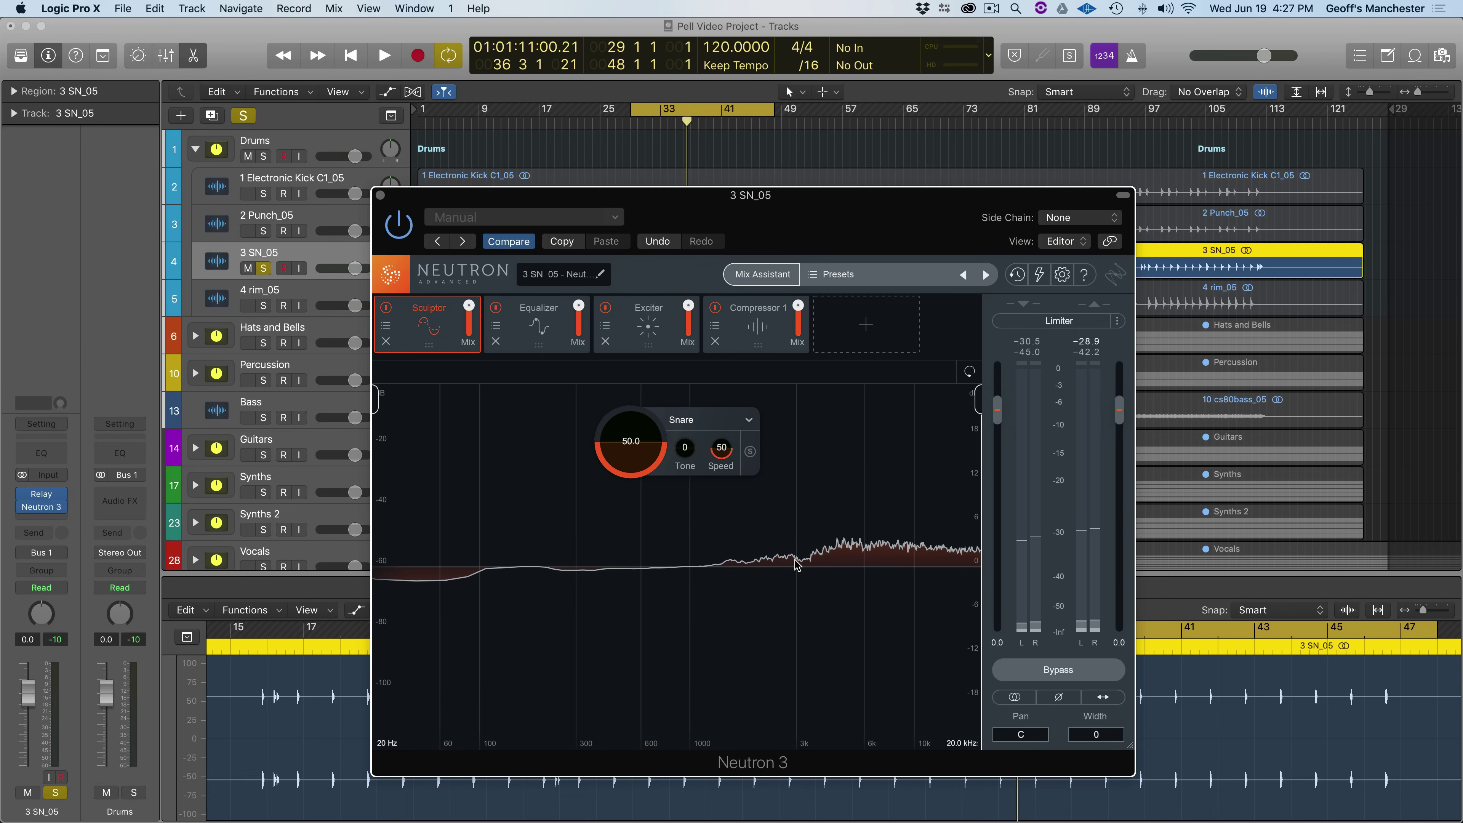
- Limit the snare's Sculptor to 277 Hz–3.1 kHz and set its amount to 62.4, Tone to 9 and Speed to 54 while listening
left_click_drag(980, 401, 798, 402)
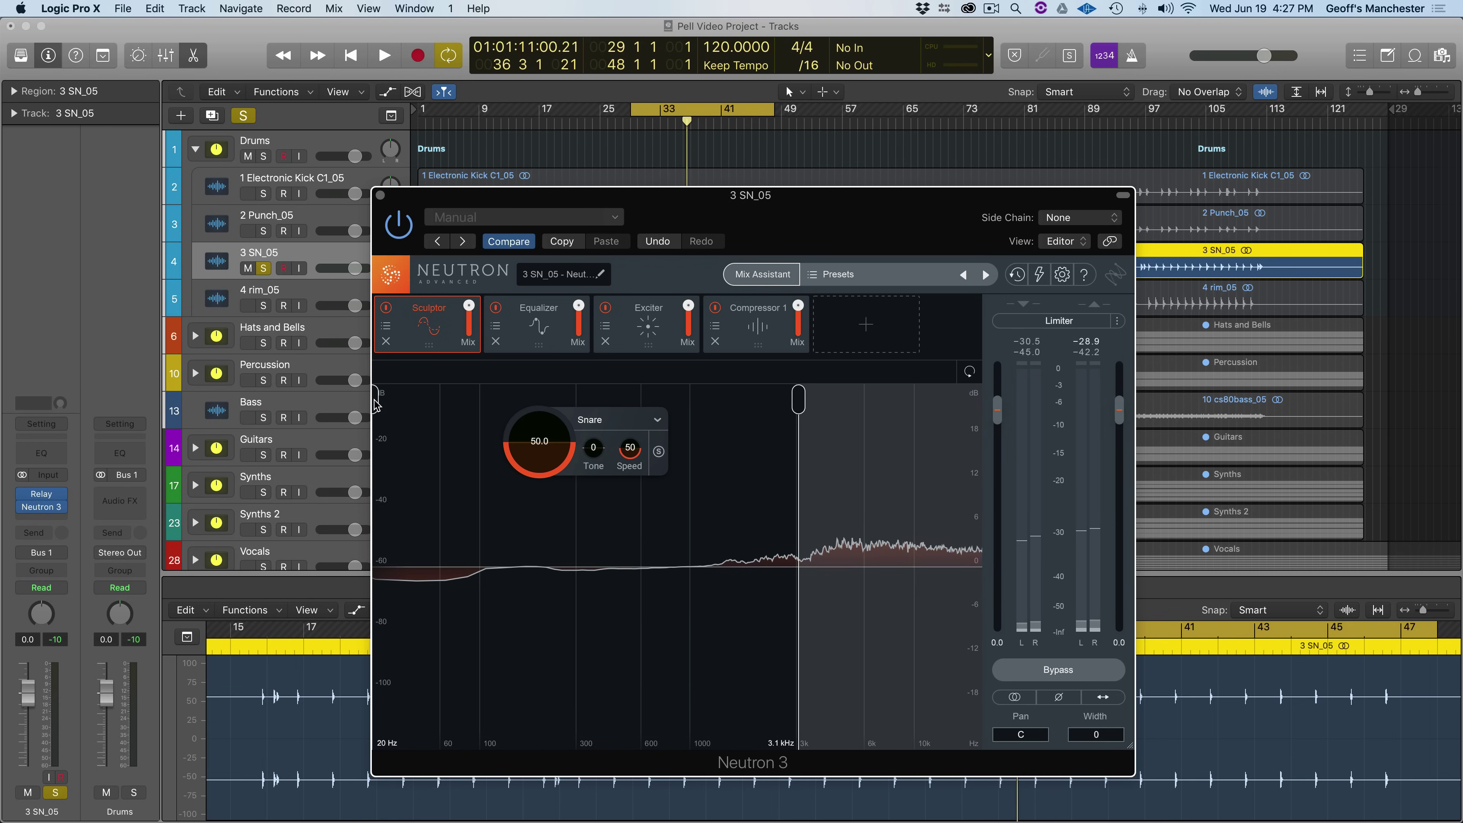
left_click_drag(378, 405, 573, 419)
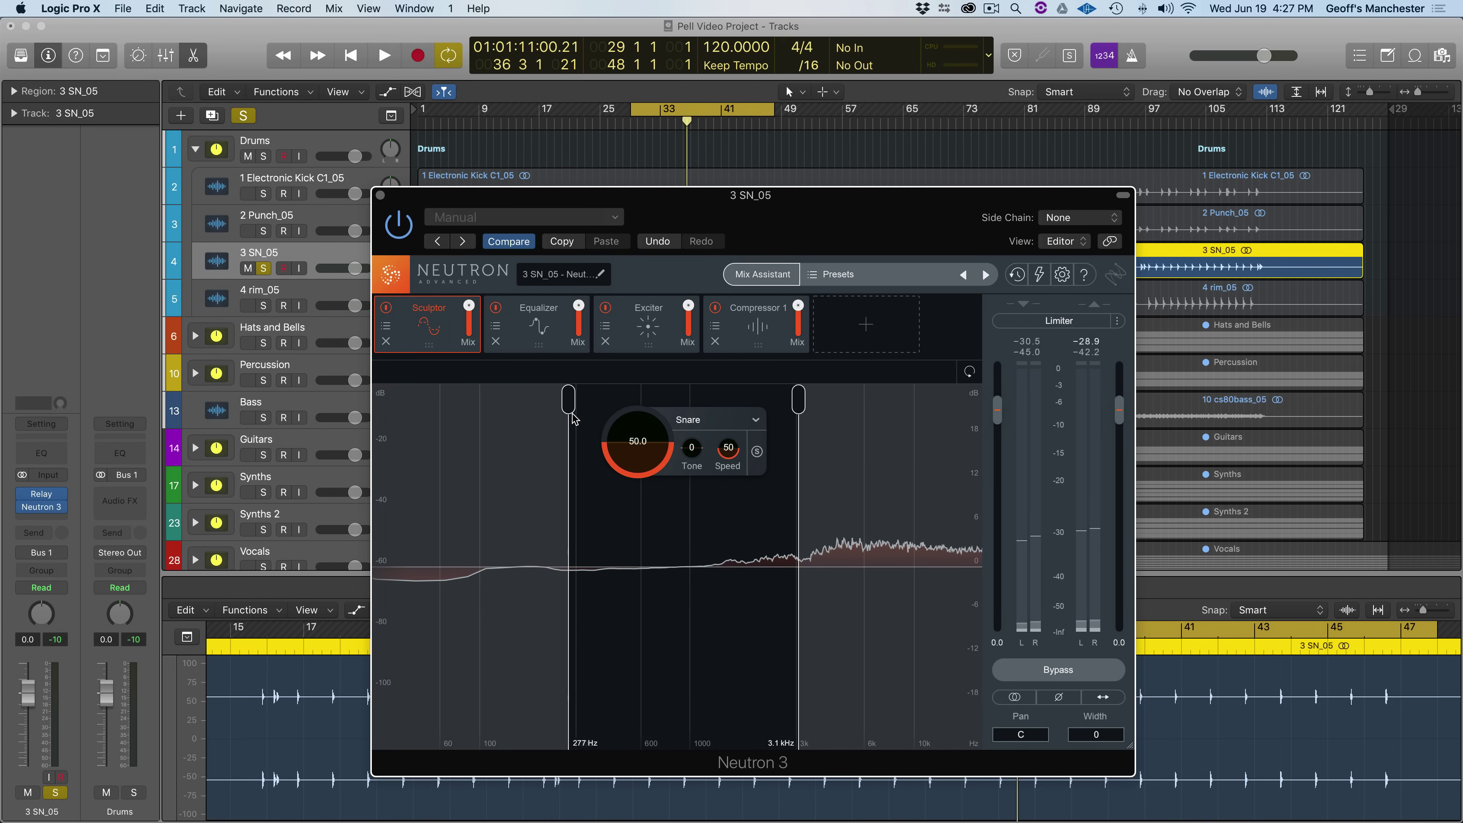
key("space")
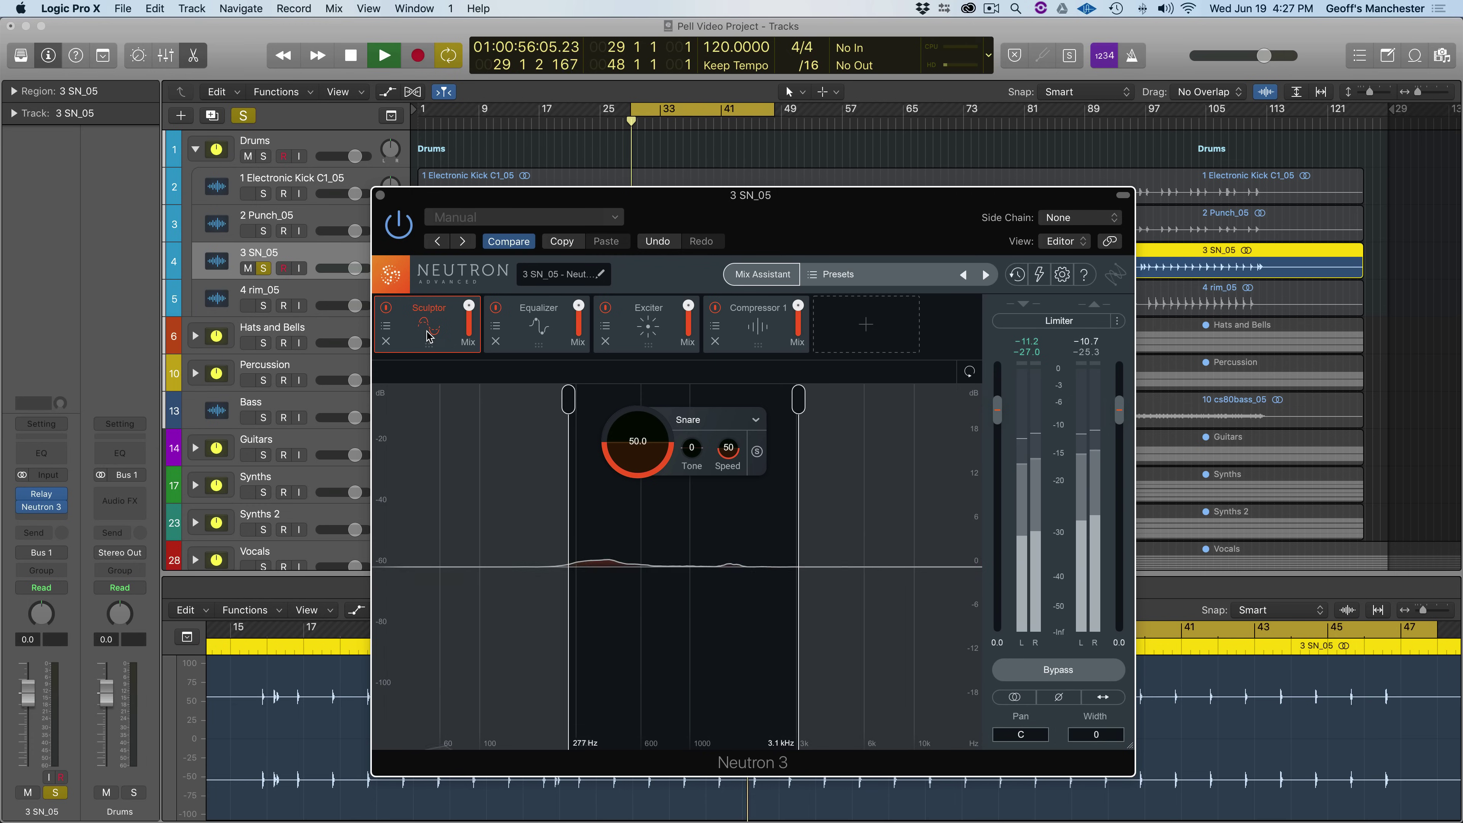
mouse_move(632, 454)
left_mouse_down()
mouse_move(631, 431)
mouse_move(696, 462)
mouse_move(729, 443)
left_mouse_up()
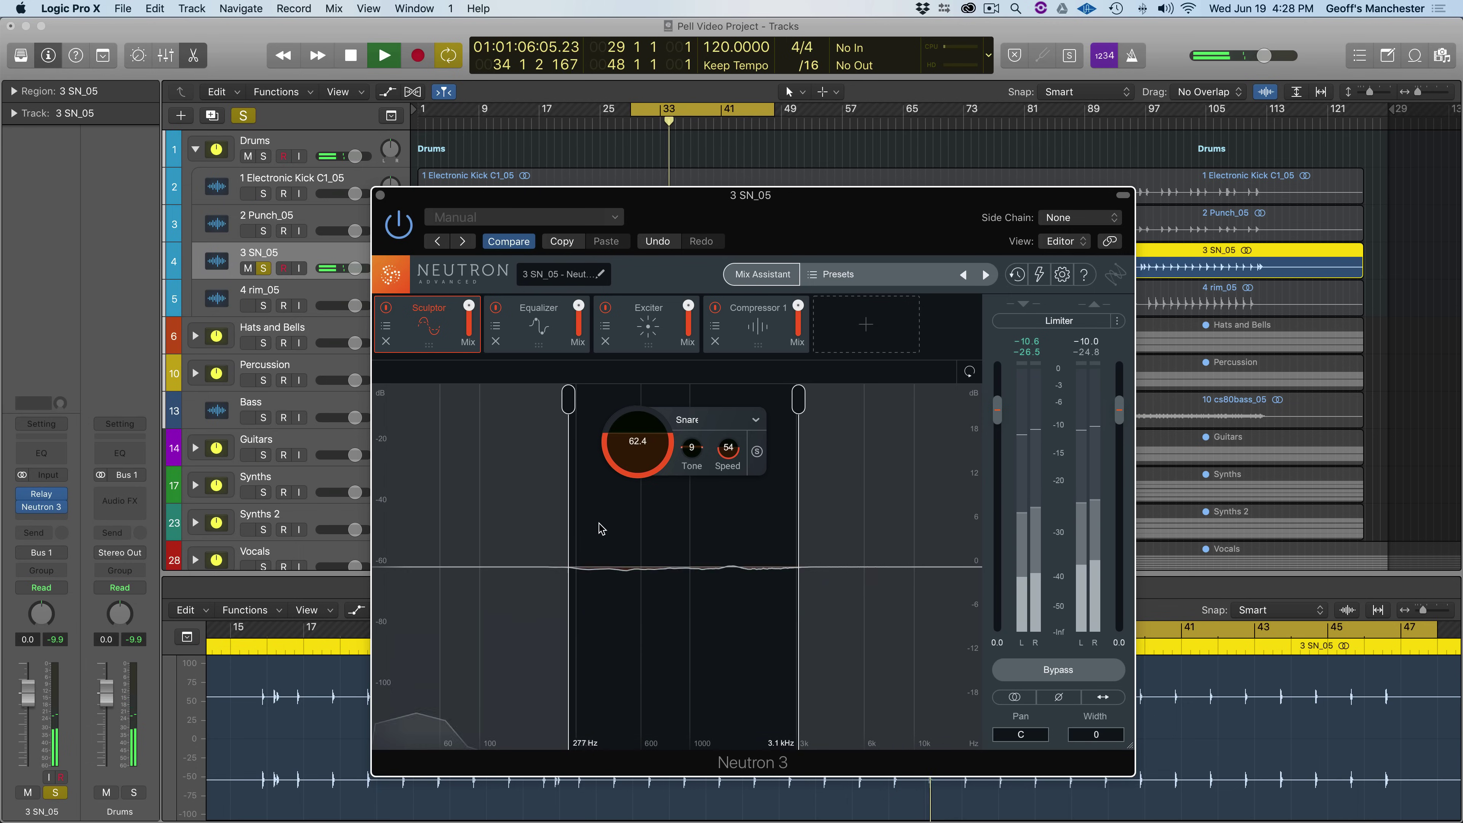
key("space")
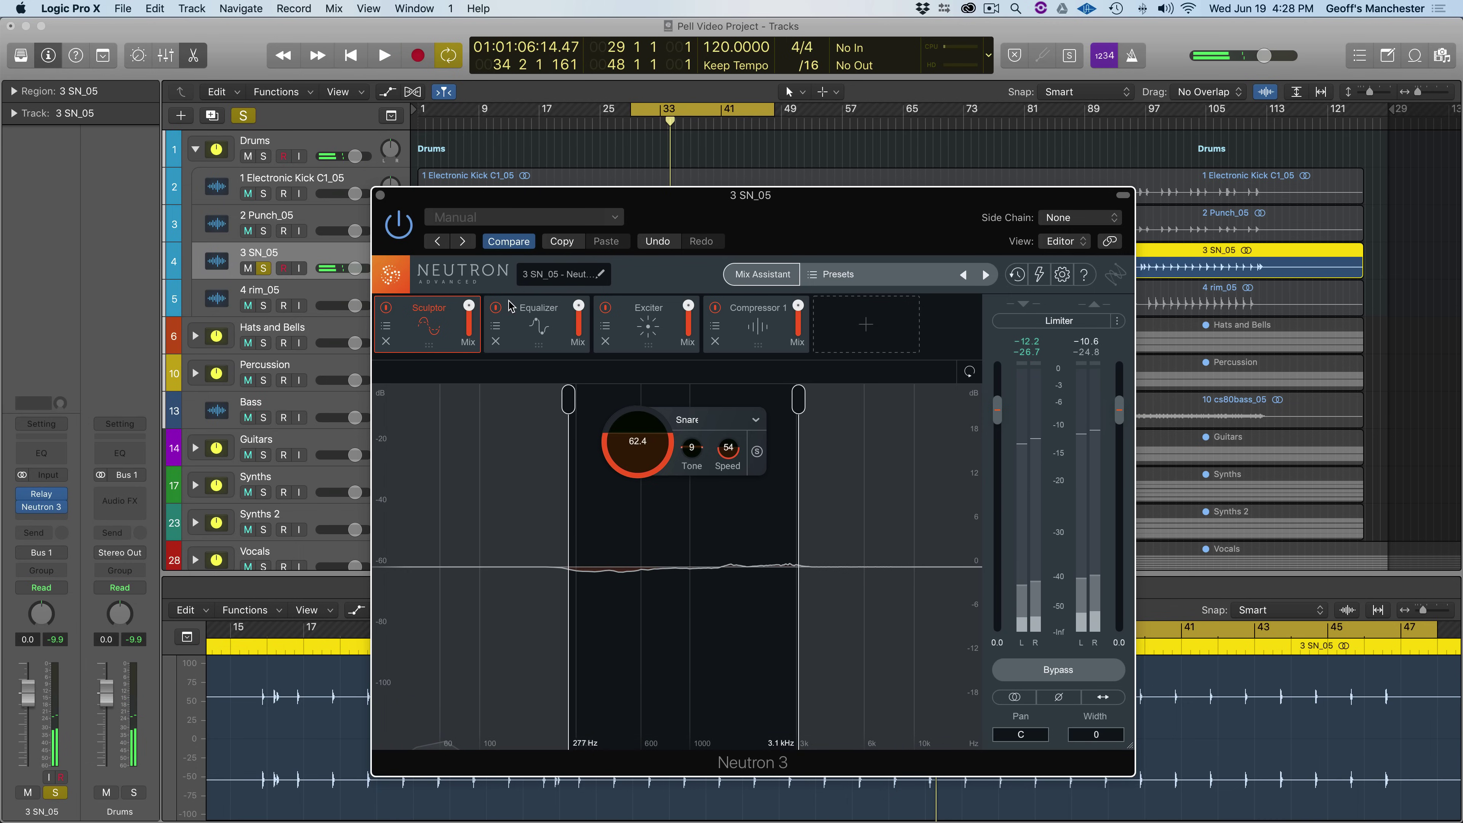
- Review the snare's Equalizer, Exciter and Compressor 1 modules in Neutron 3
left_click(525, 318)
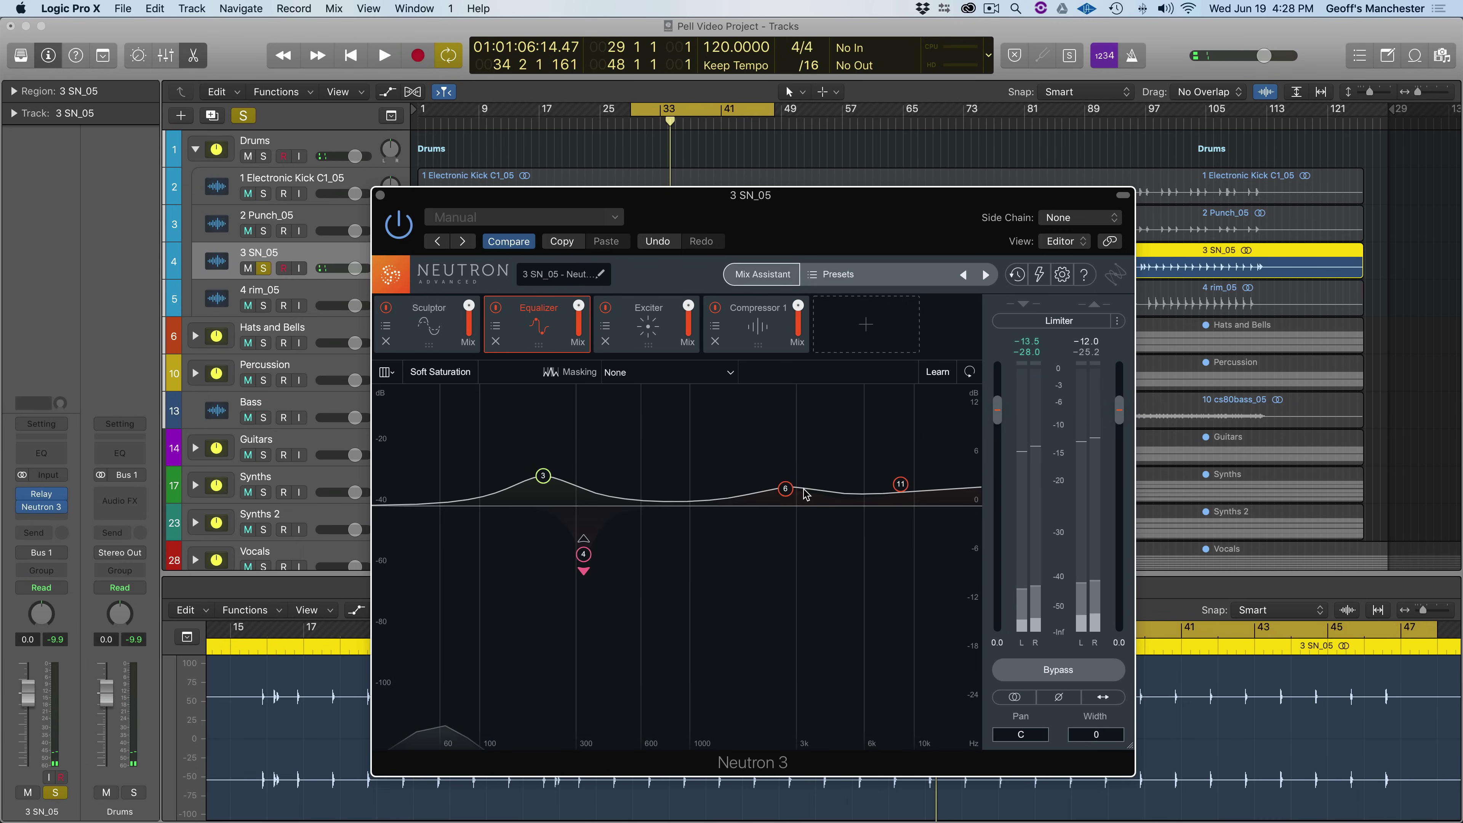
left_click(642, 333)
left_click(767, 334)
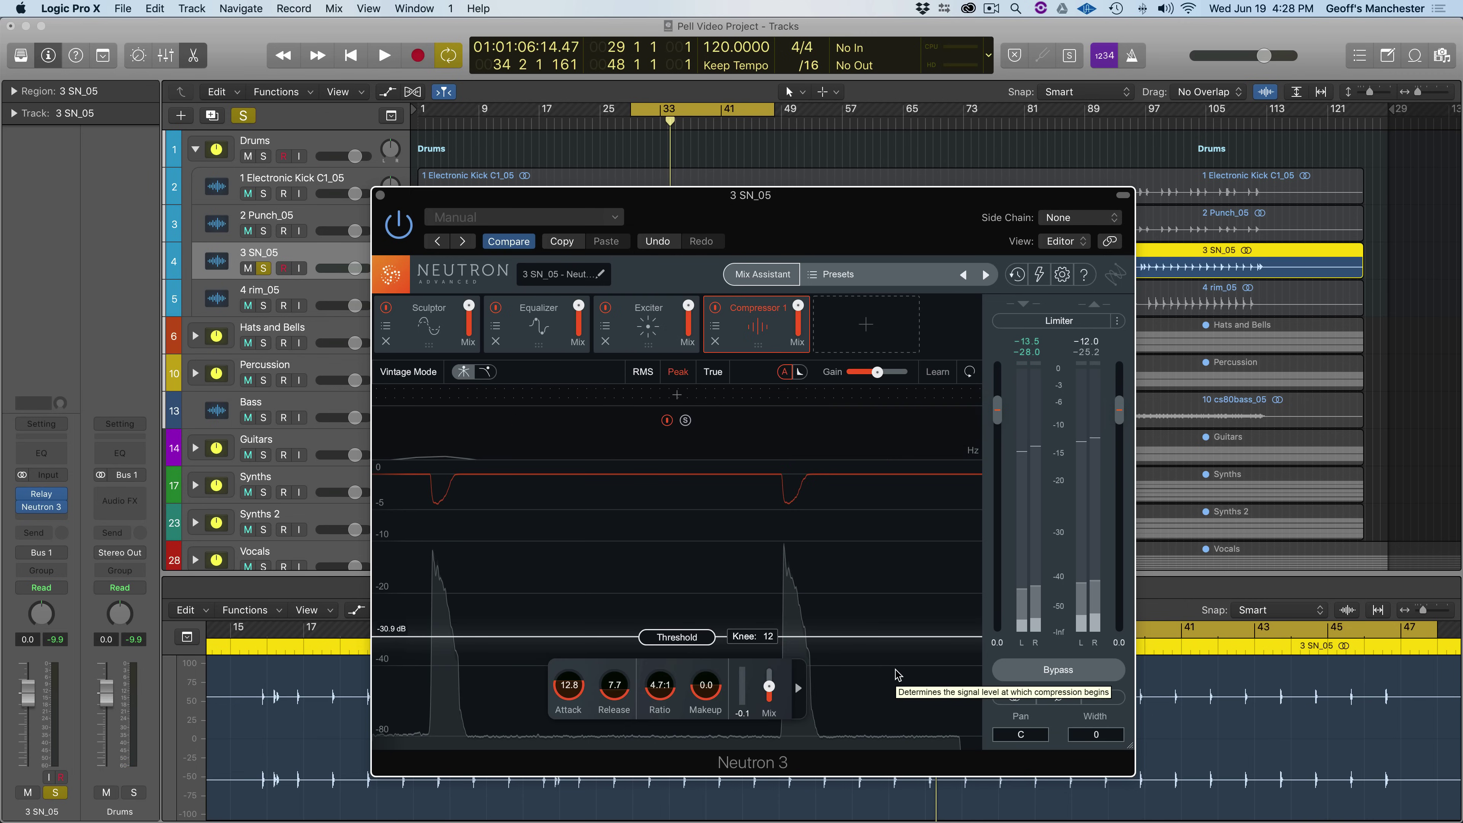
- Play the snare with the adjusted Sculptor, checking it against the bypassed sound, and leave Neutron 3 enabled
key("space")
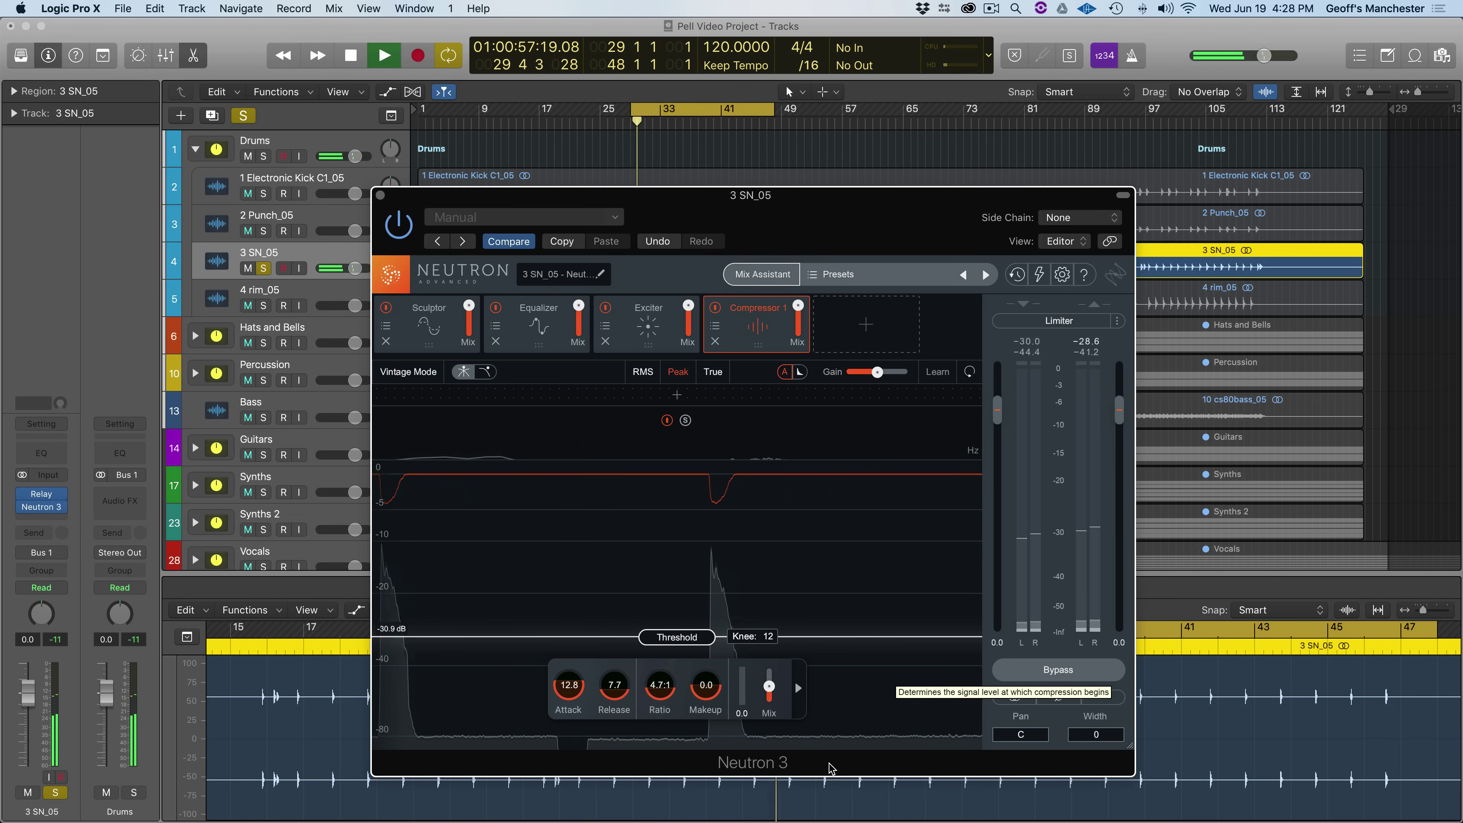
key("space")
left_click(1015, 678)
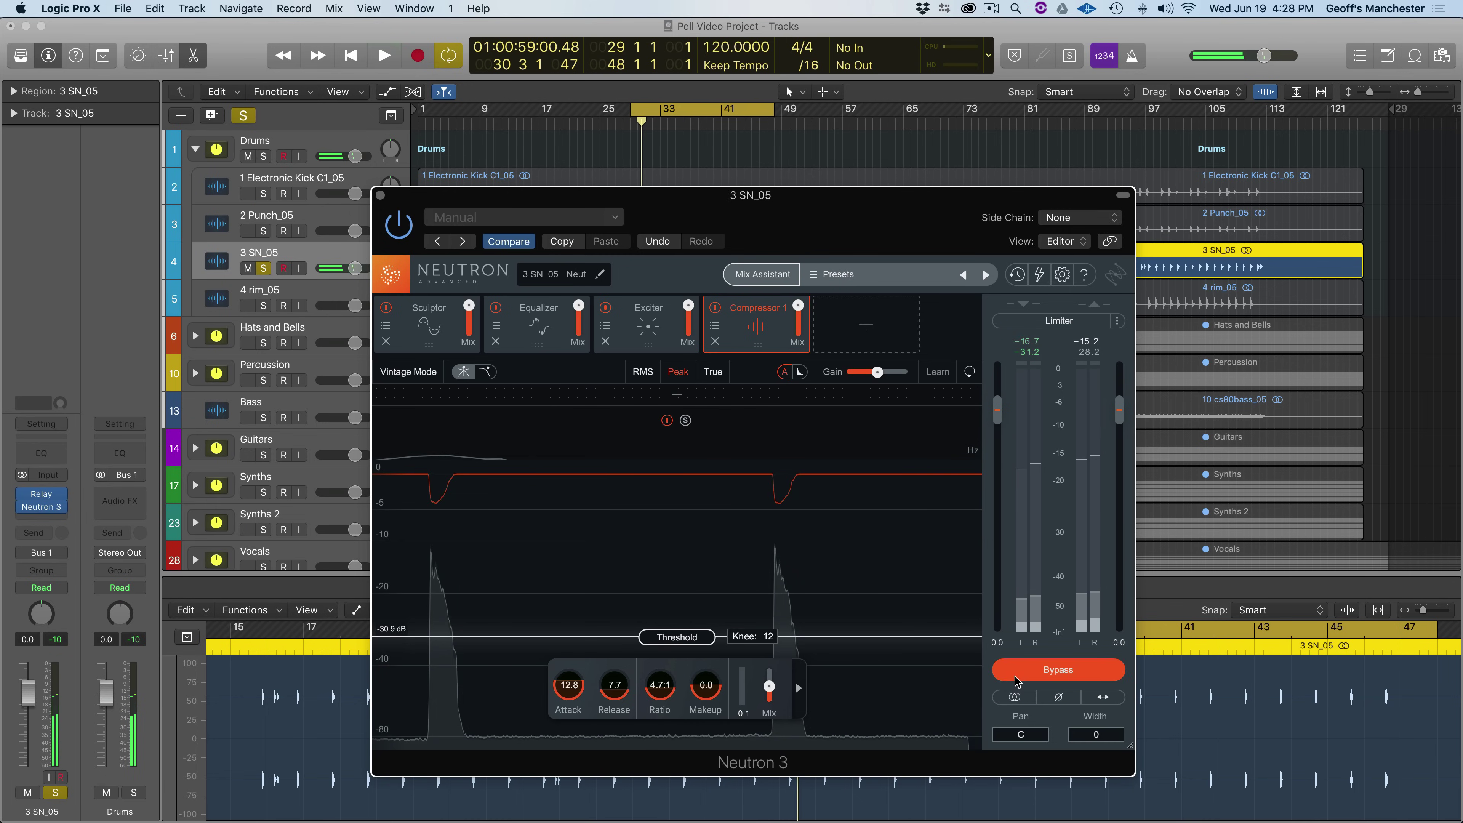
key("space")
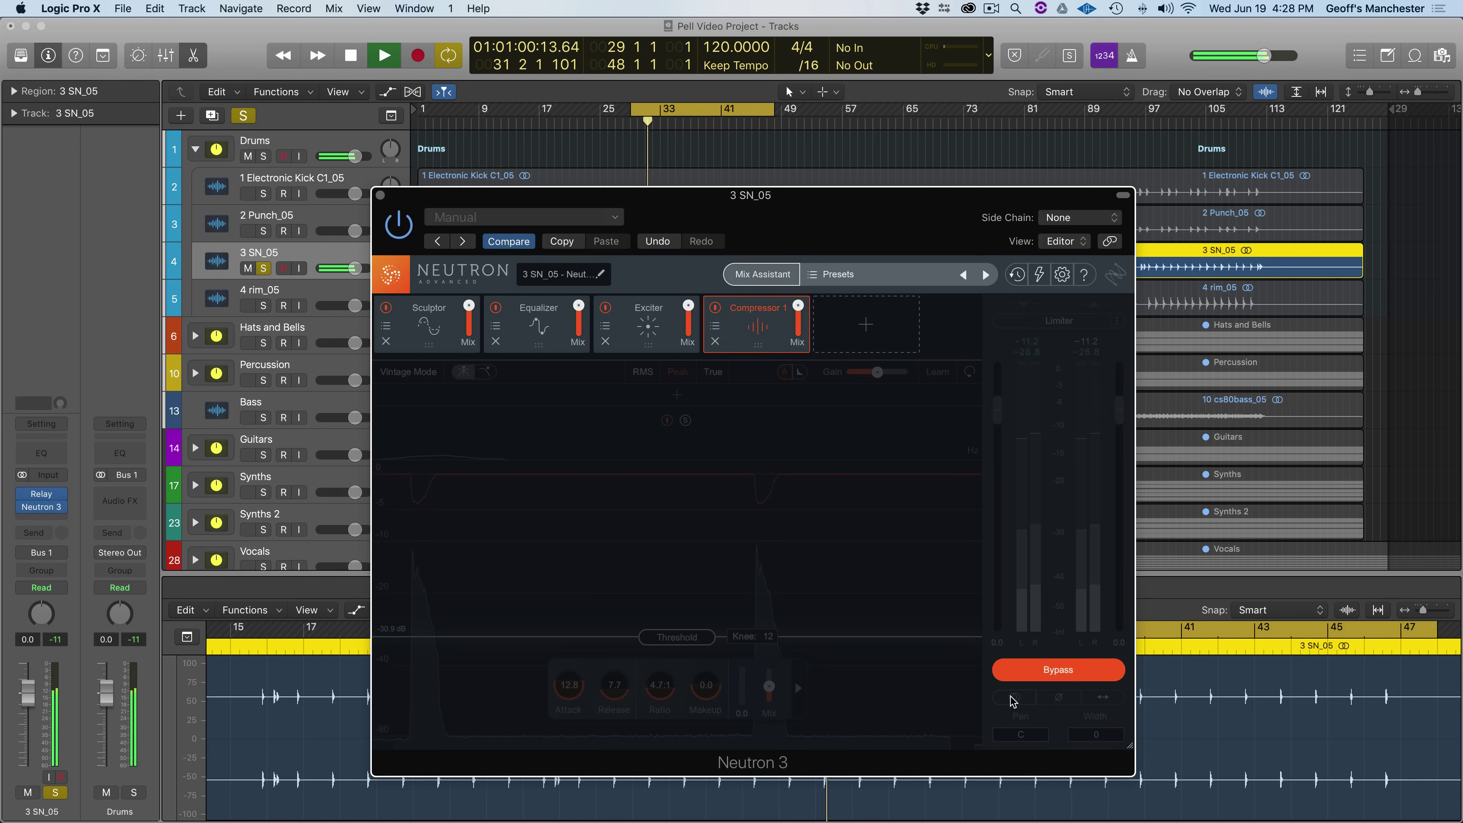
key("space")
left_click(1010, 678)
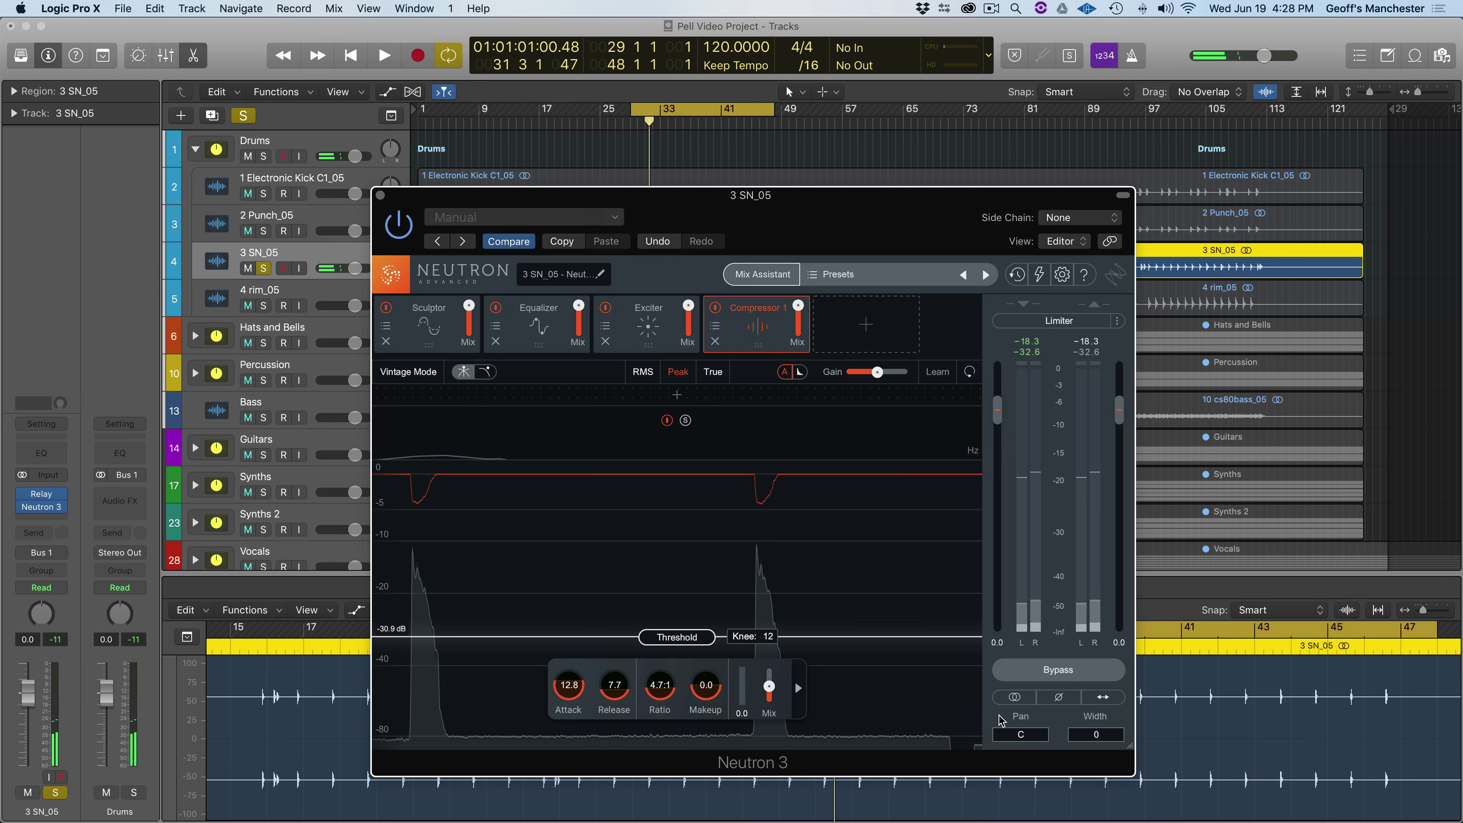
key("space")
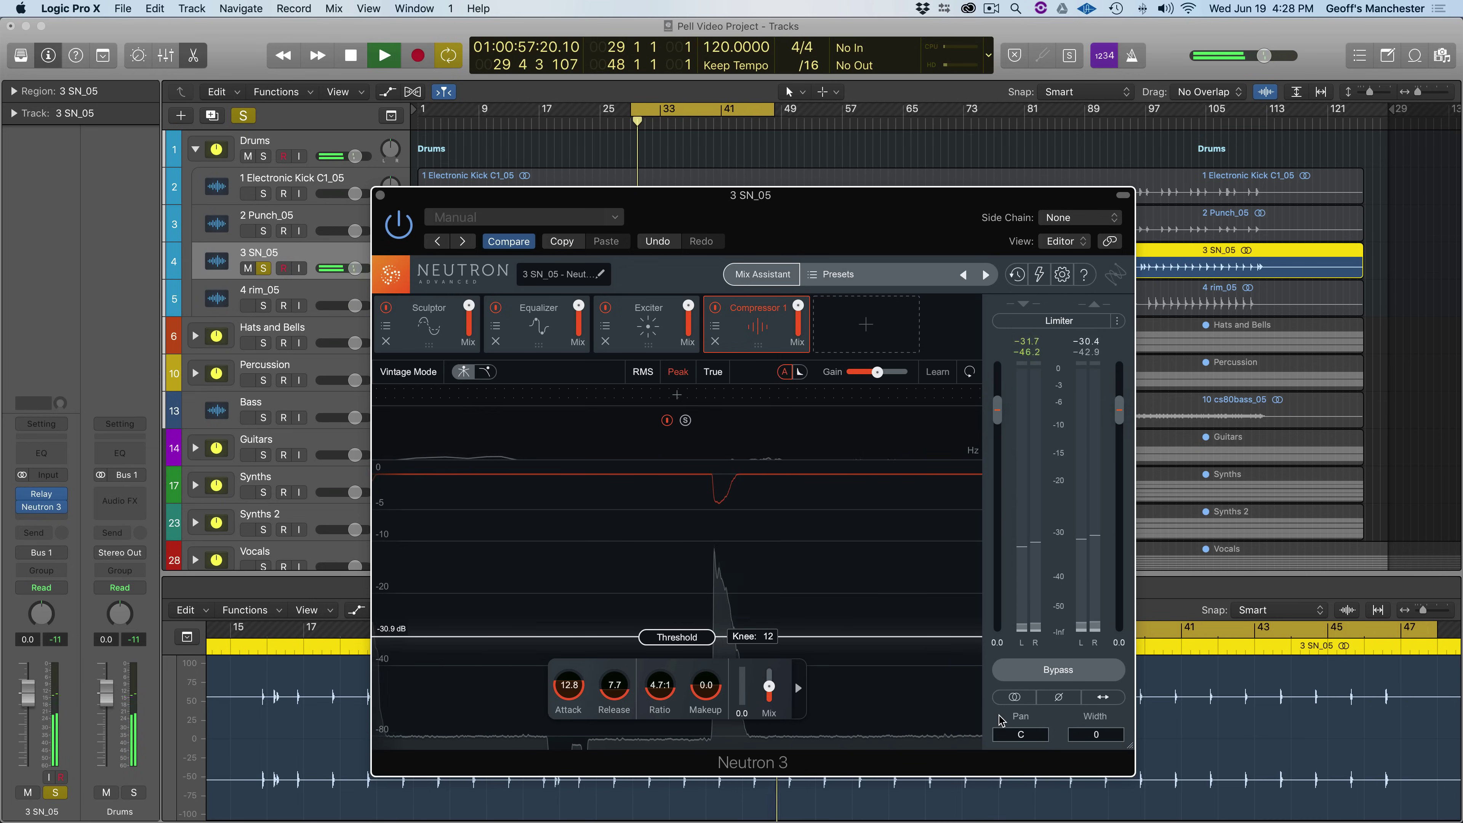
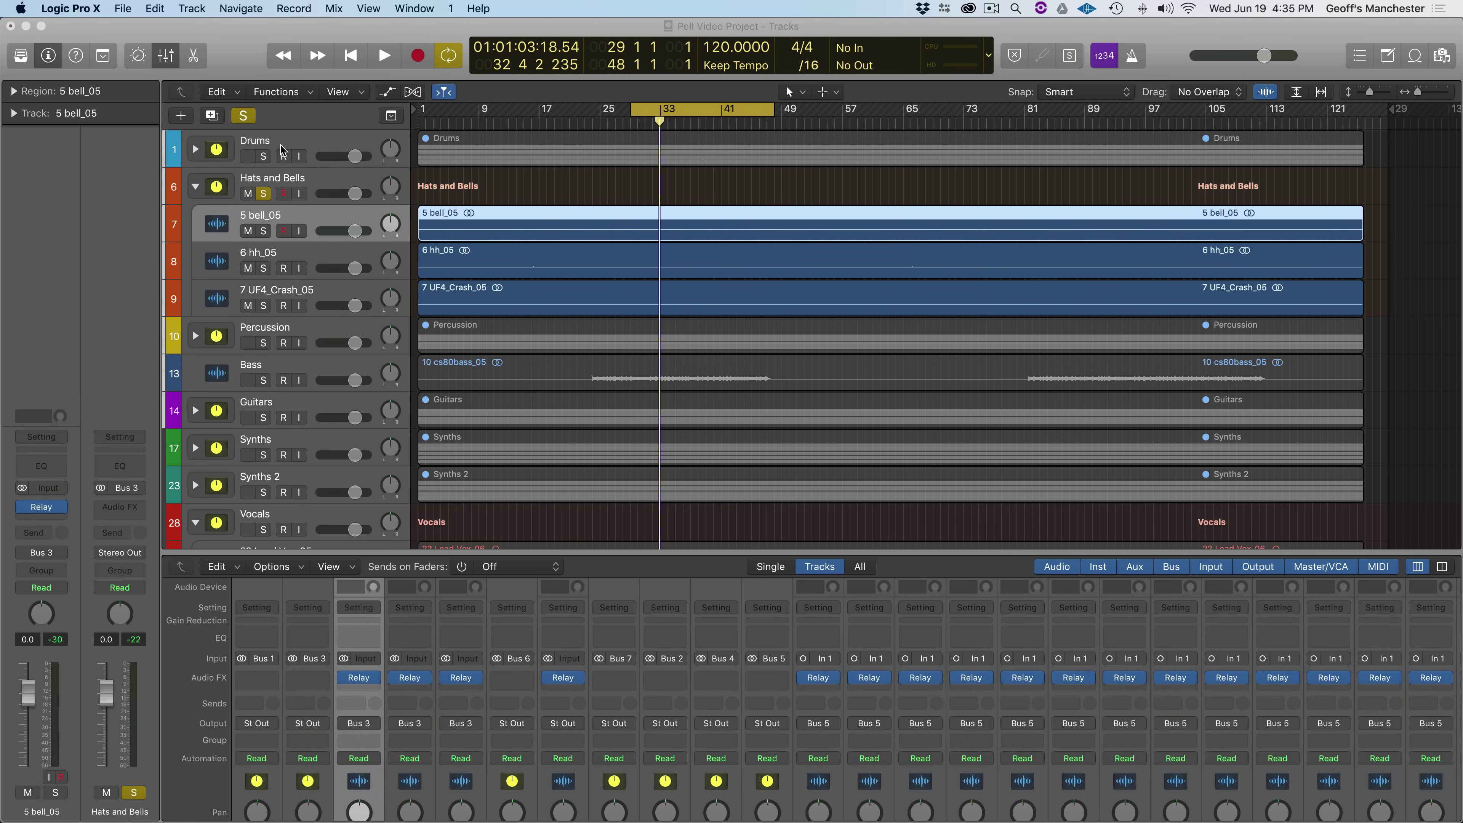
- Listen to the soloed Hats and Bells stack, and stop playback
left_click(270, 159)
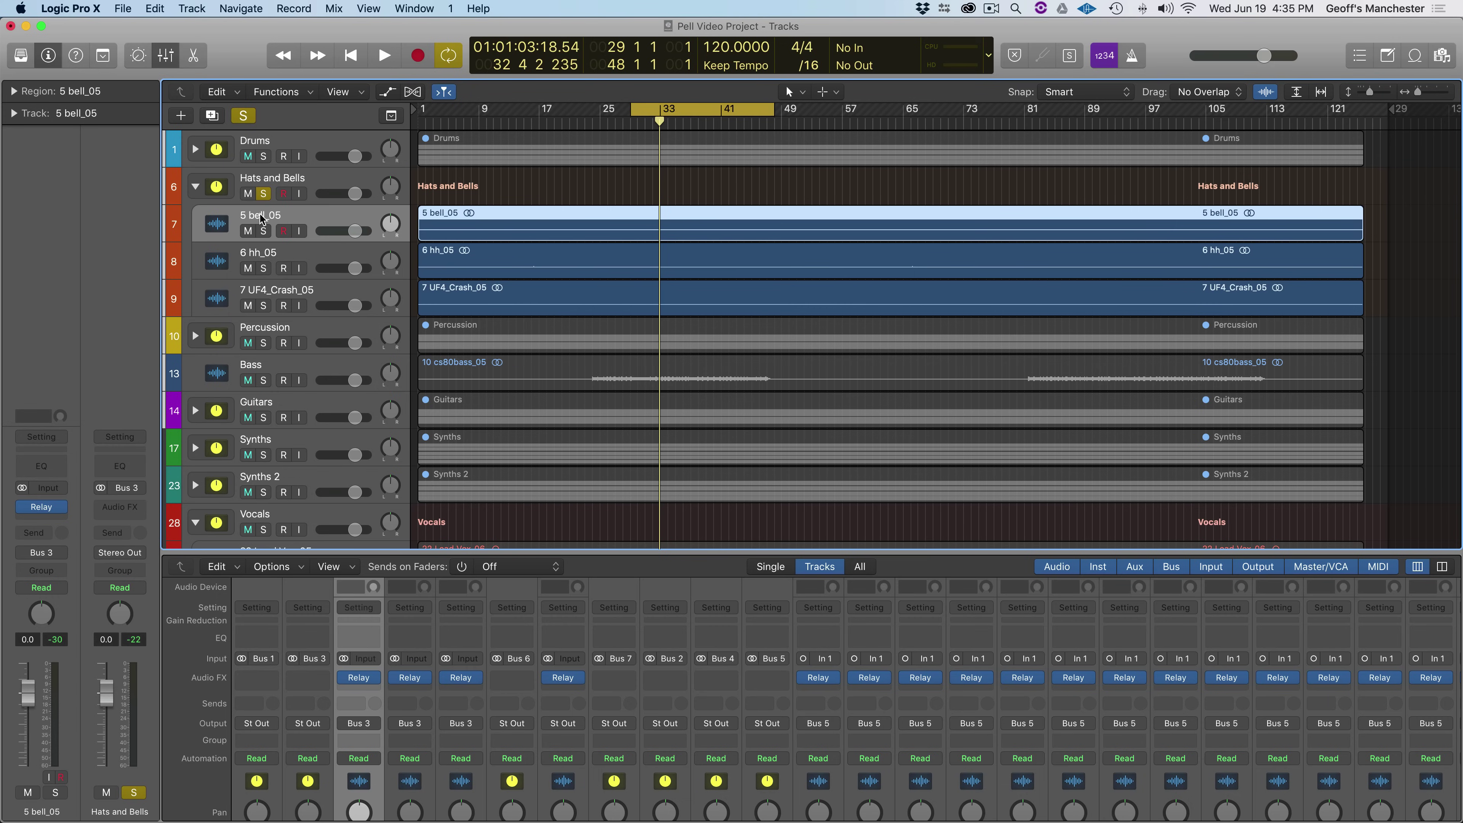
key("space")
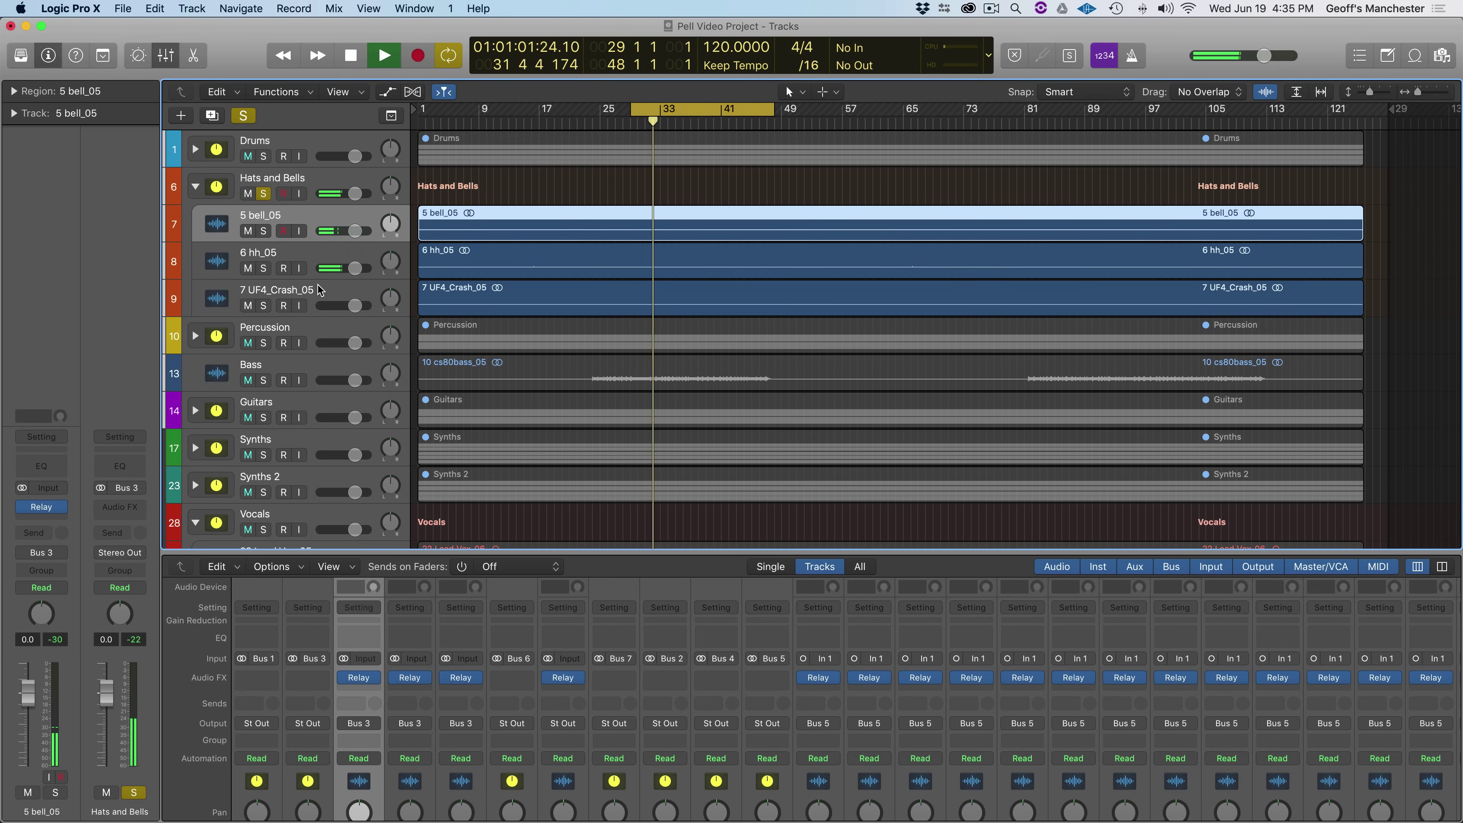
key("space")
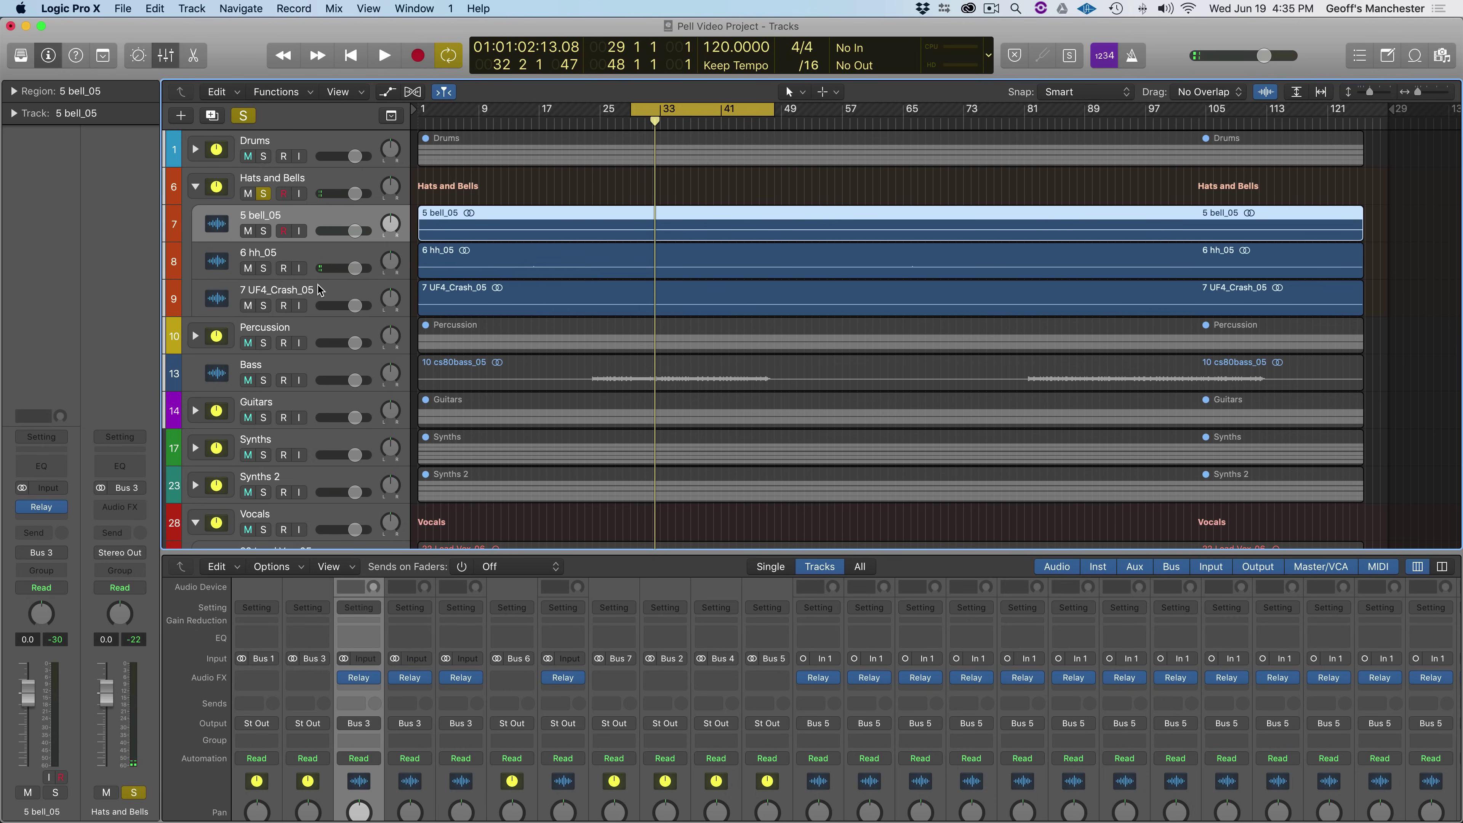
- Solo 5 bell_05 instead of the Hats and Bells stack and listen to it
left_click(263, 194)
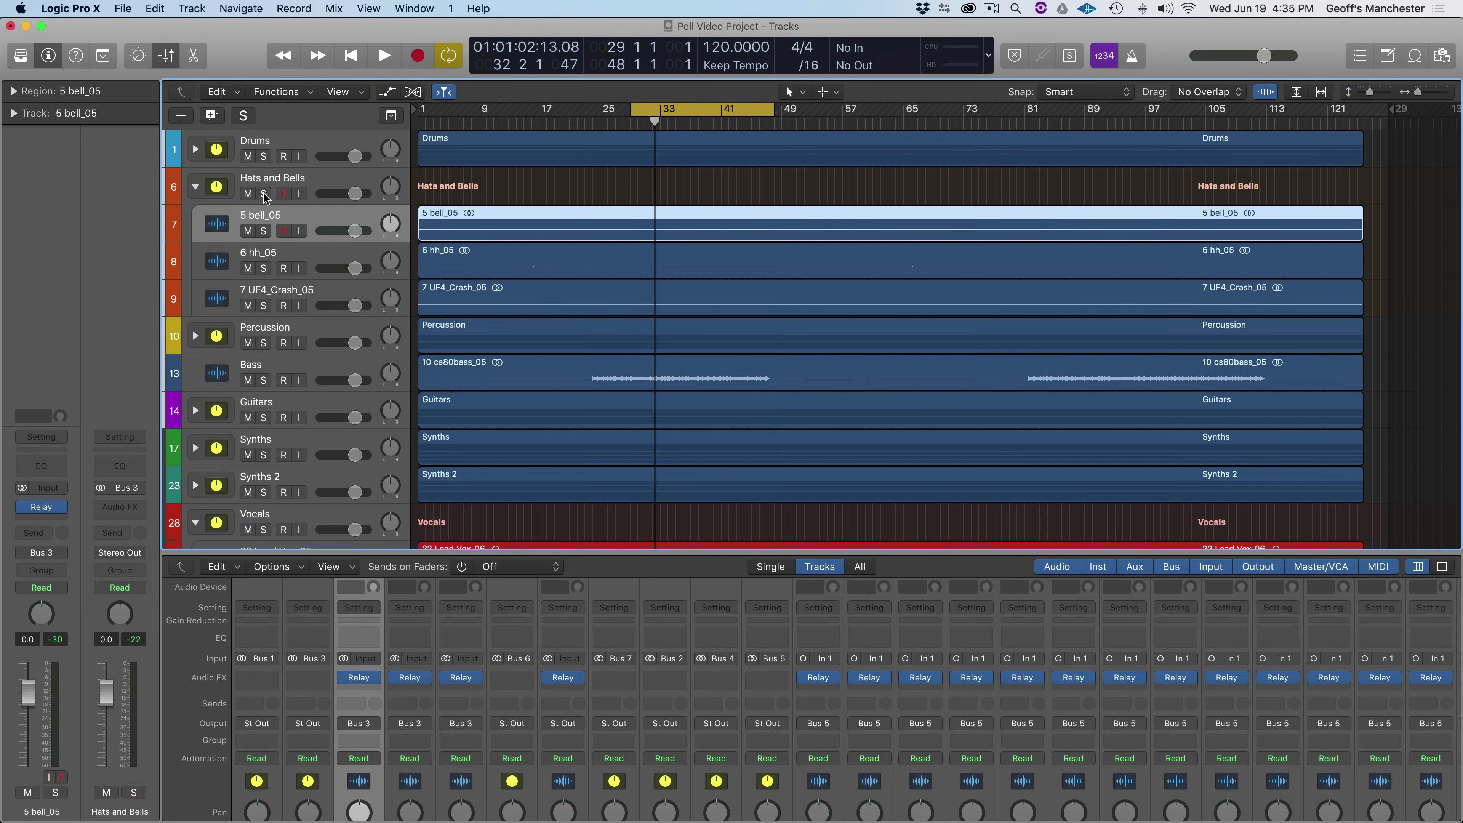
left_click(263, 231)
key("space")
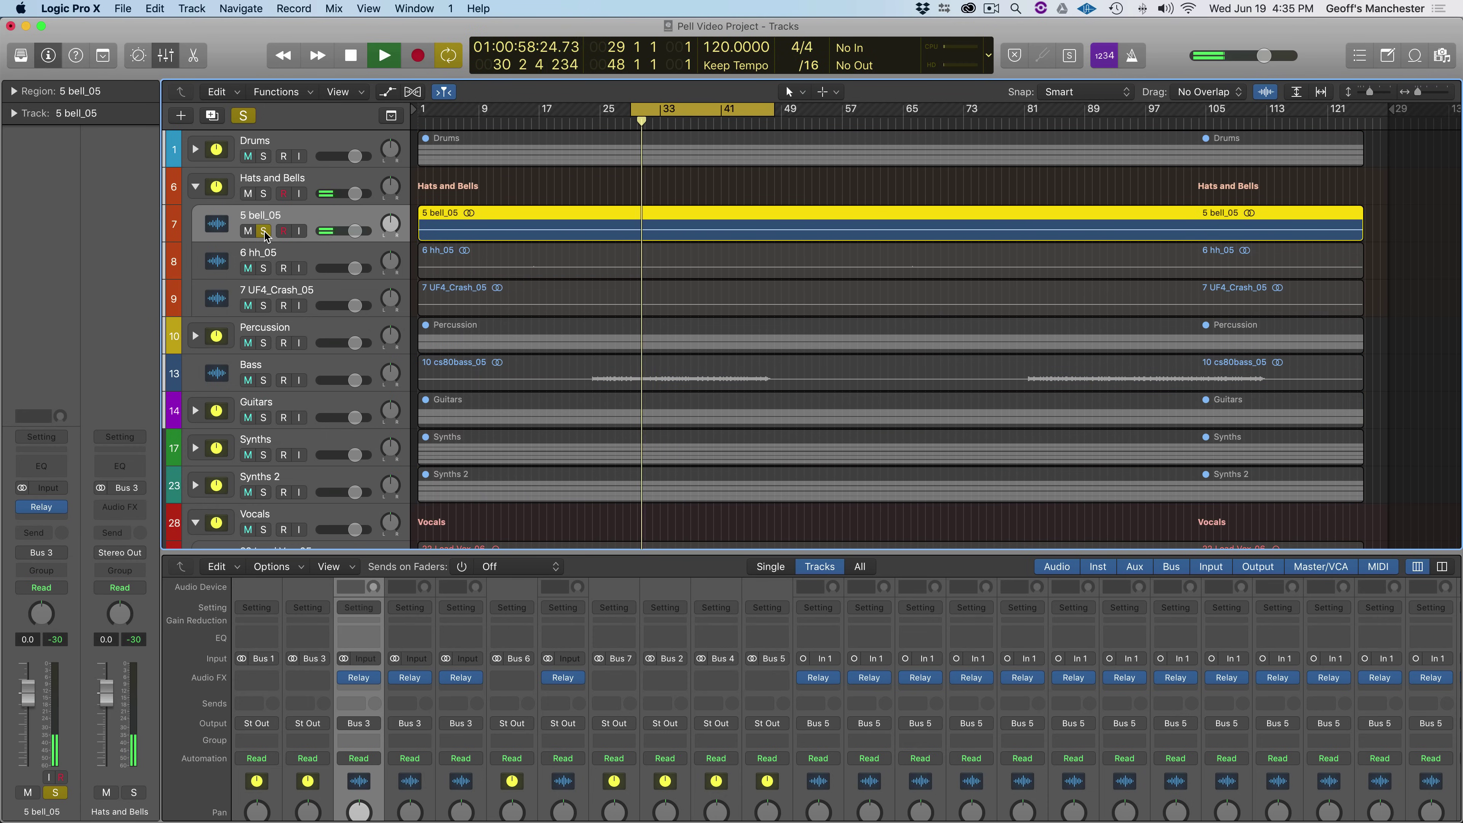
key("space")
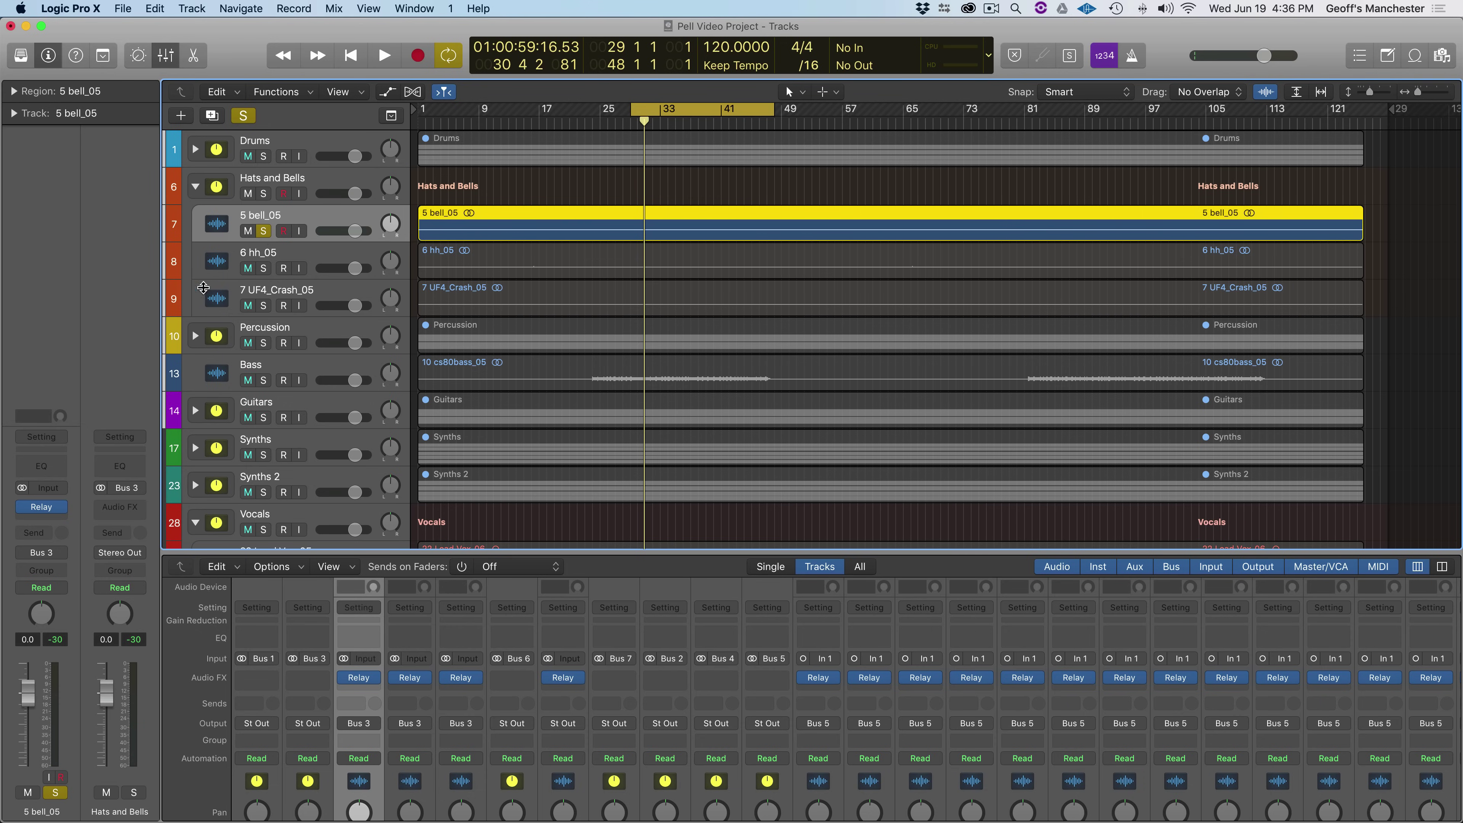
- Add a send from 5 bell_05 to Bus 8 for the R4 reverb and raise its level during playback
left_click(34, 535)
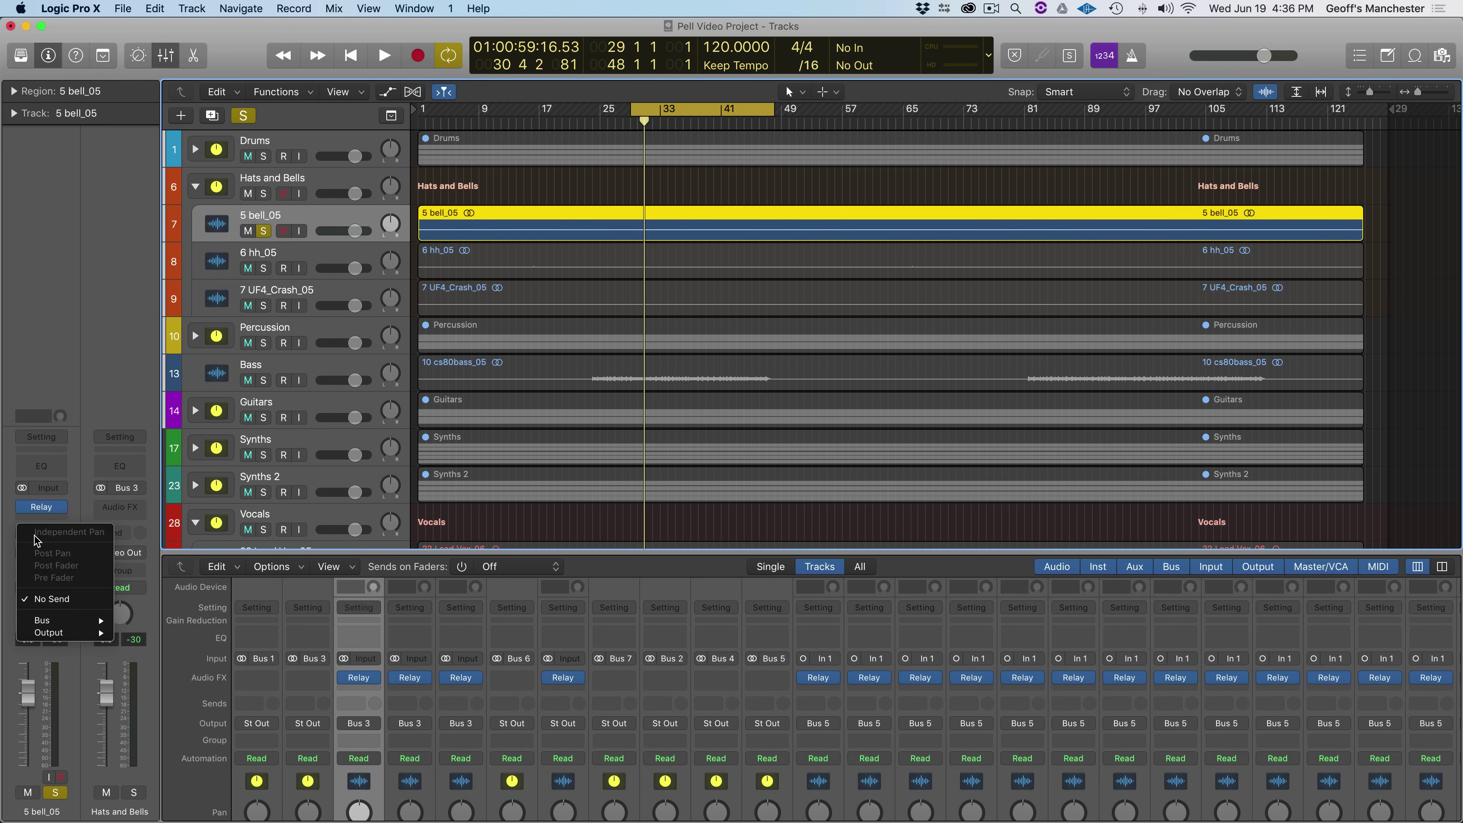
mouse_move(49, 620)
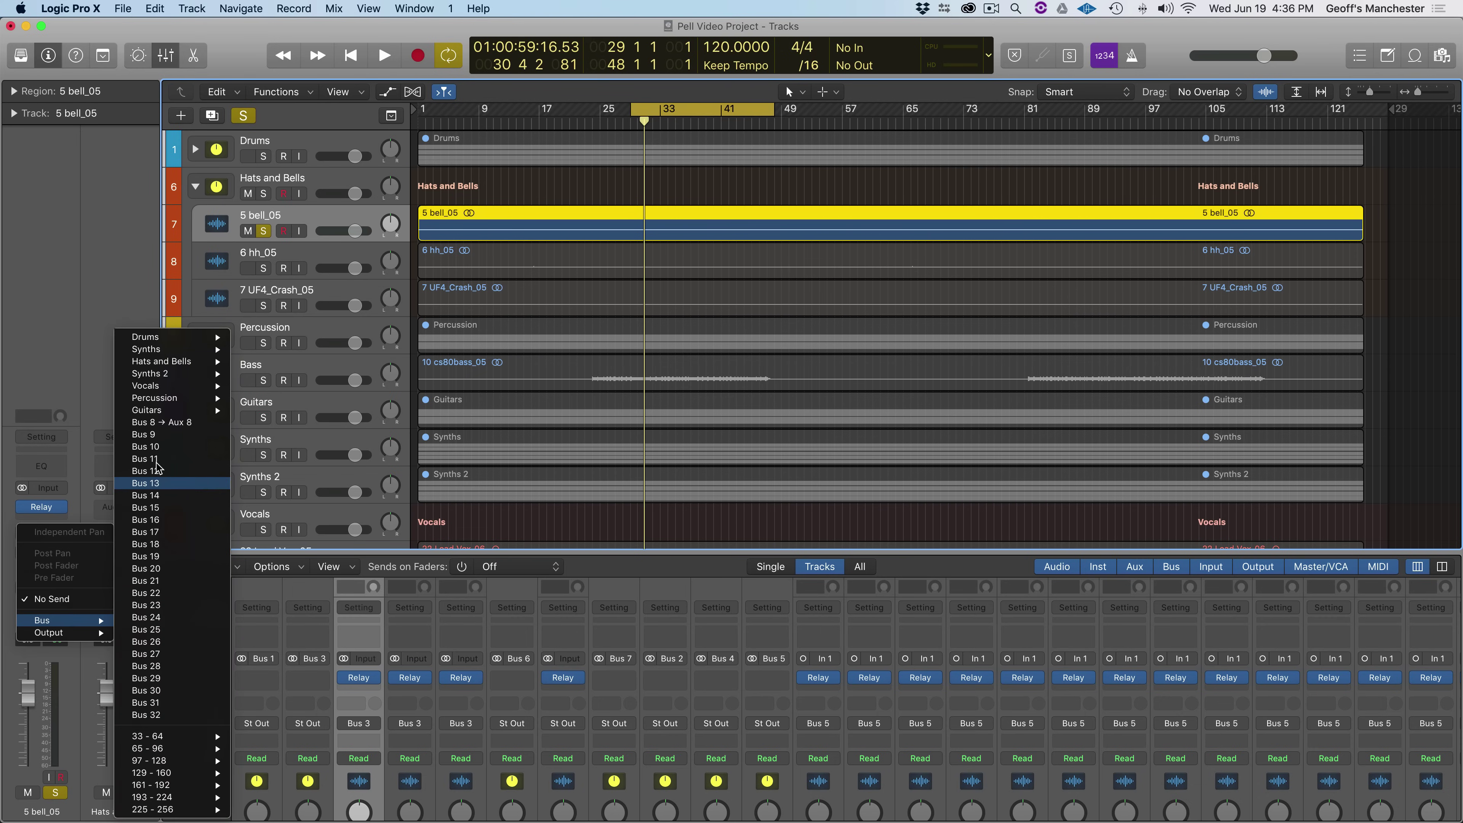
left_click(161, 423)
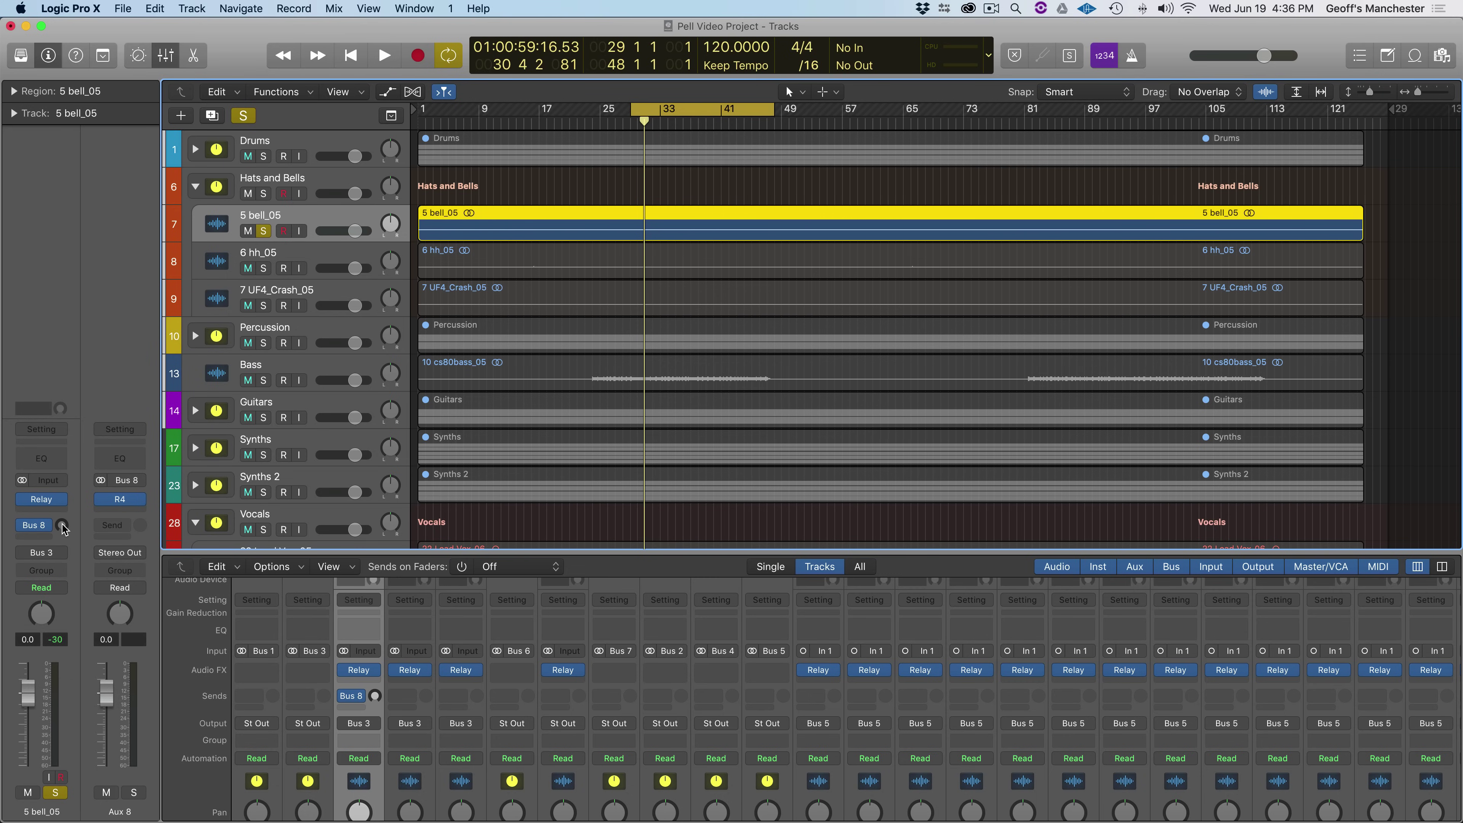
key("space")
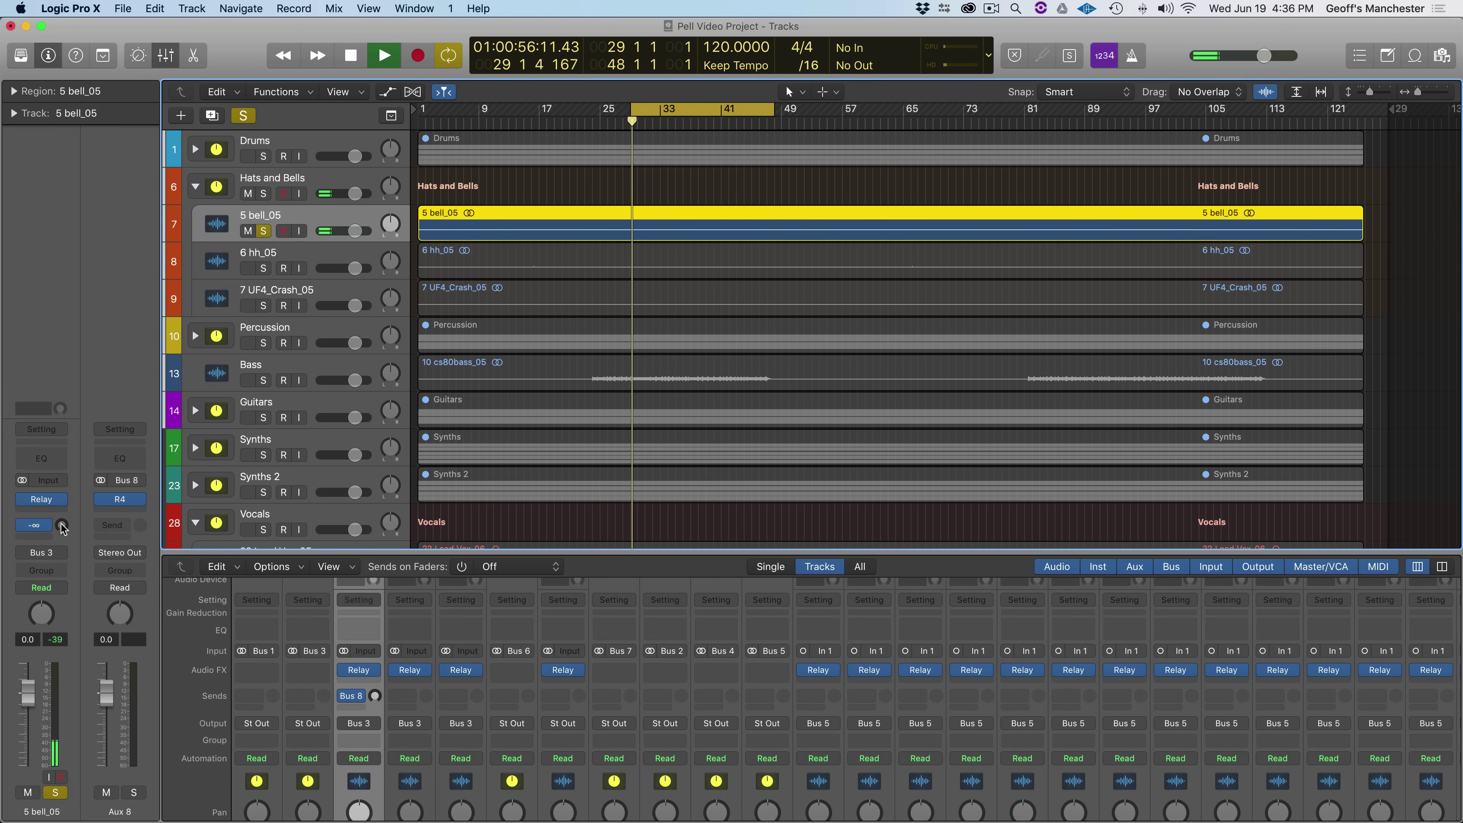
left_click_drag(62, 529, 57, 456)
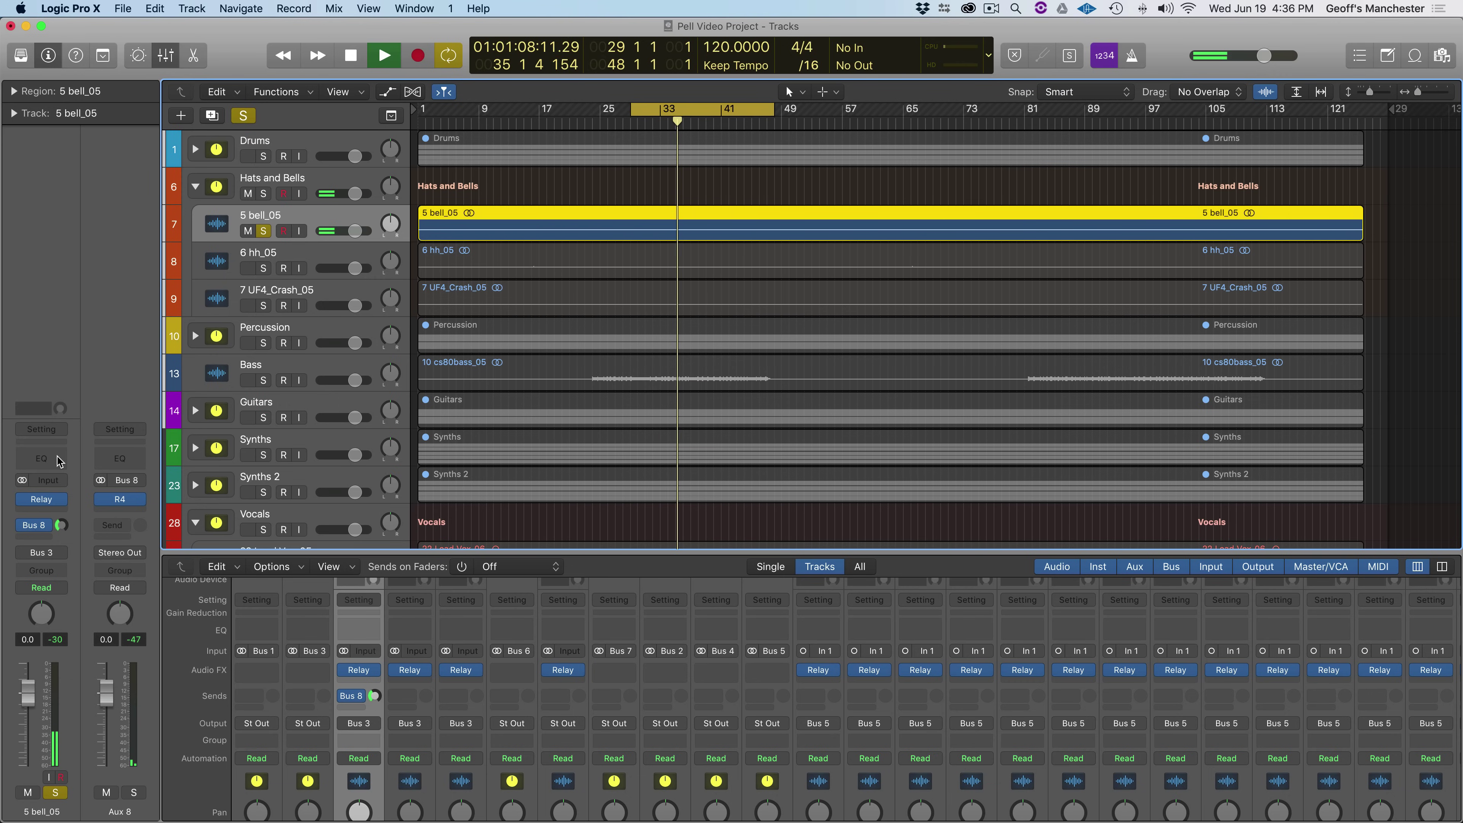
key("space")
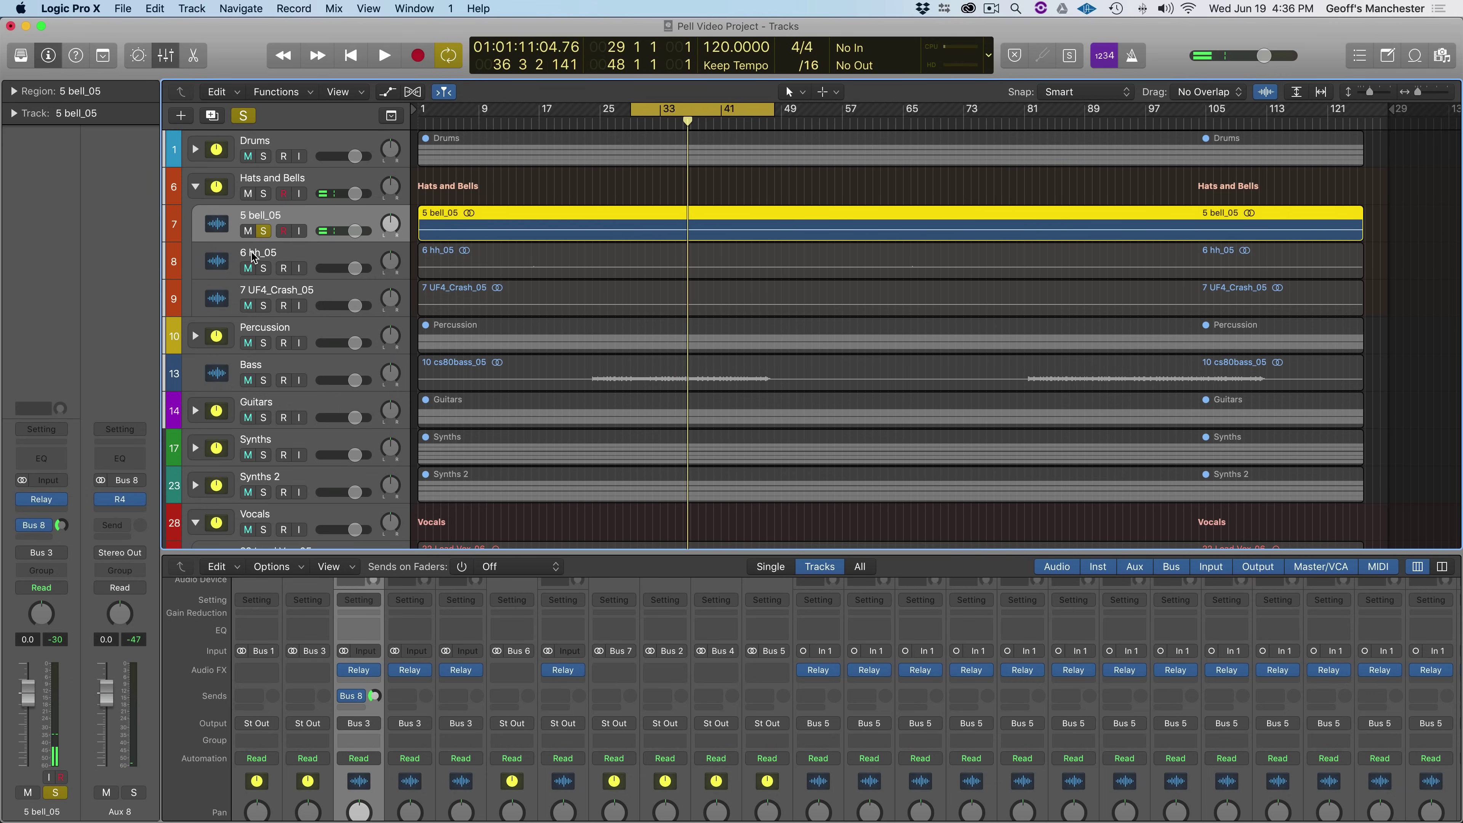
- Select 6 hh_05, solo it instead of 5 bell_05, and listen to the hi-hat
left_click(256, 255)
left_click(264, 231)
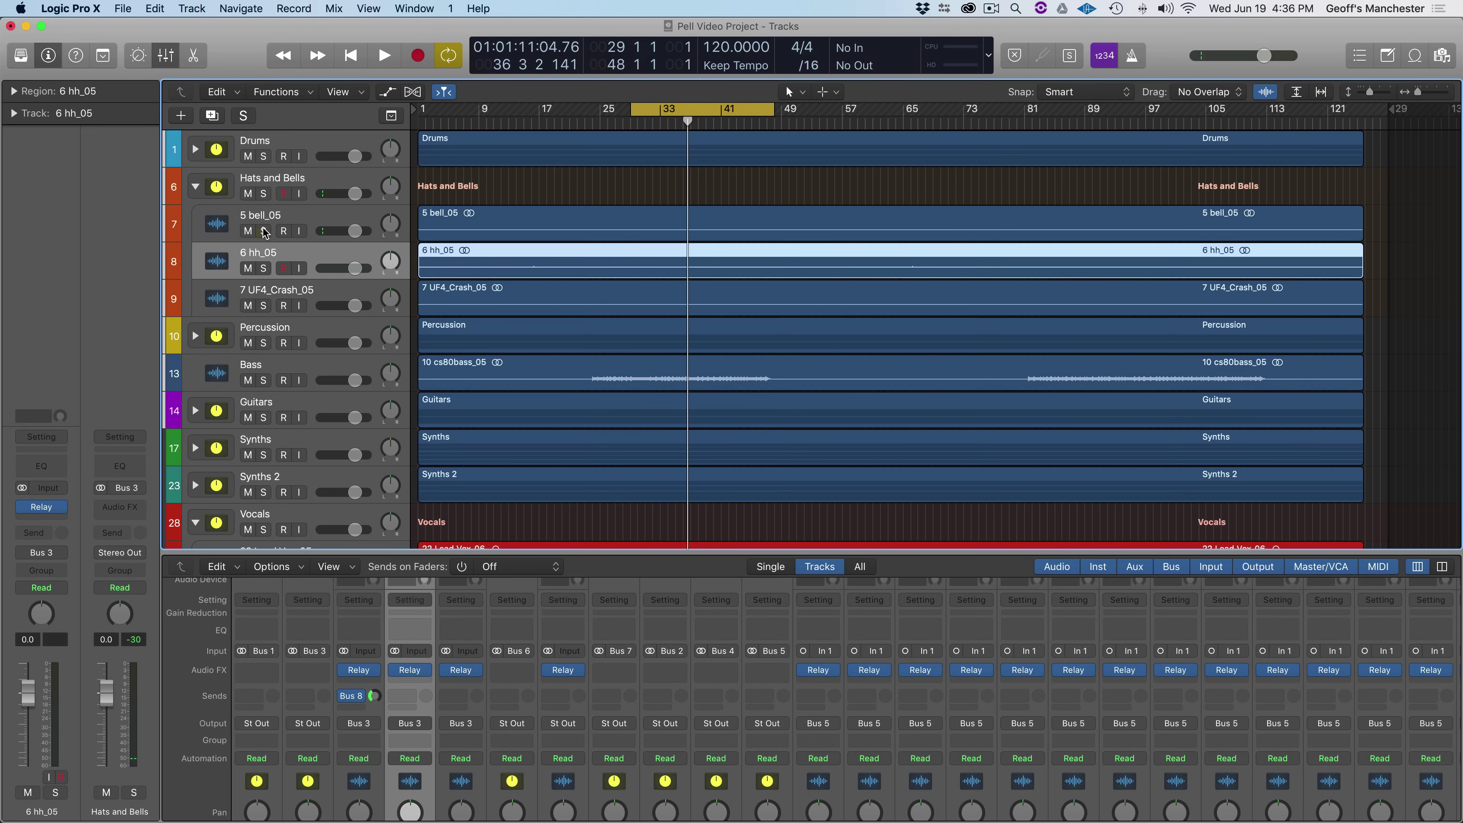
left_click(264, 269)
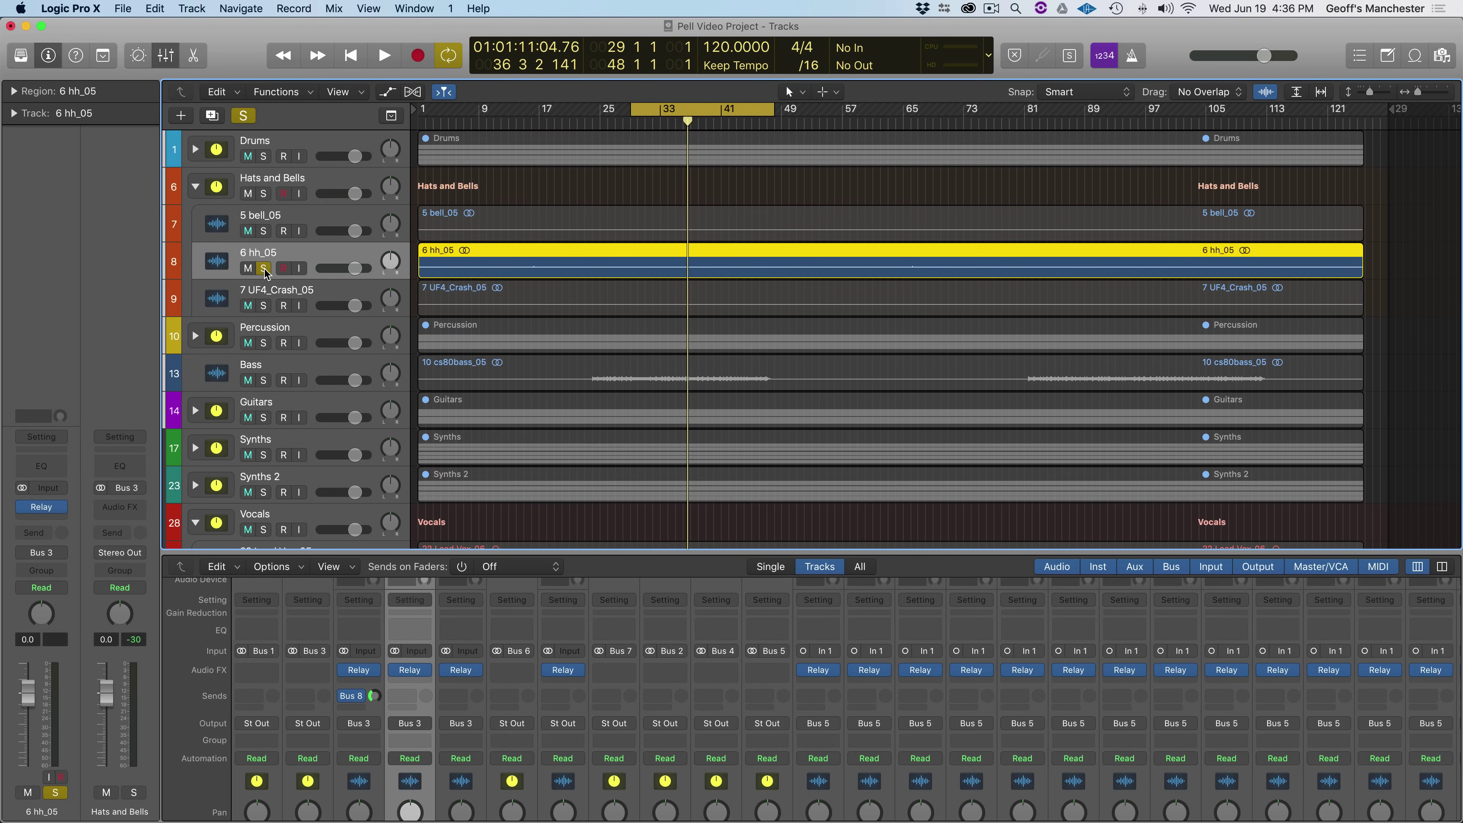
key("space")
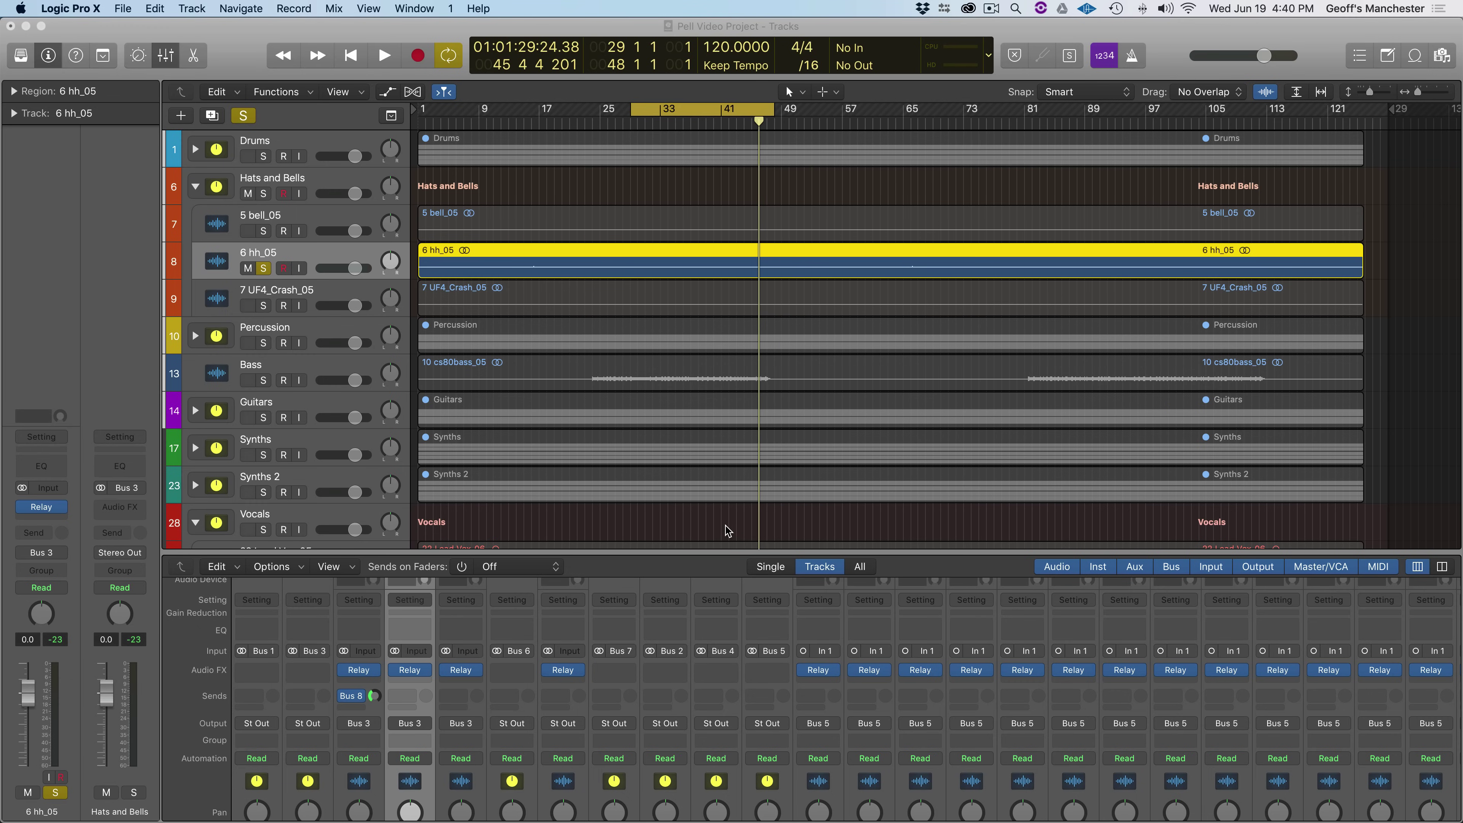
- Insert a stereo Neutron 3 Sculptor on the 6 hh_05 track and load its Tame Harshness preset
left_click(726, 526)
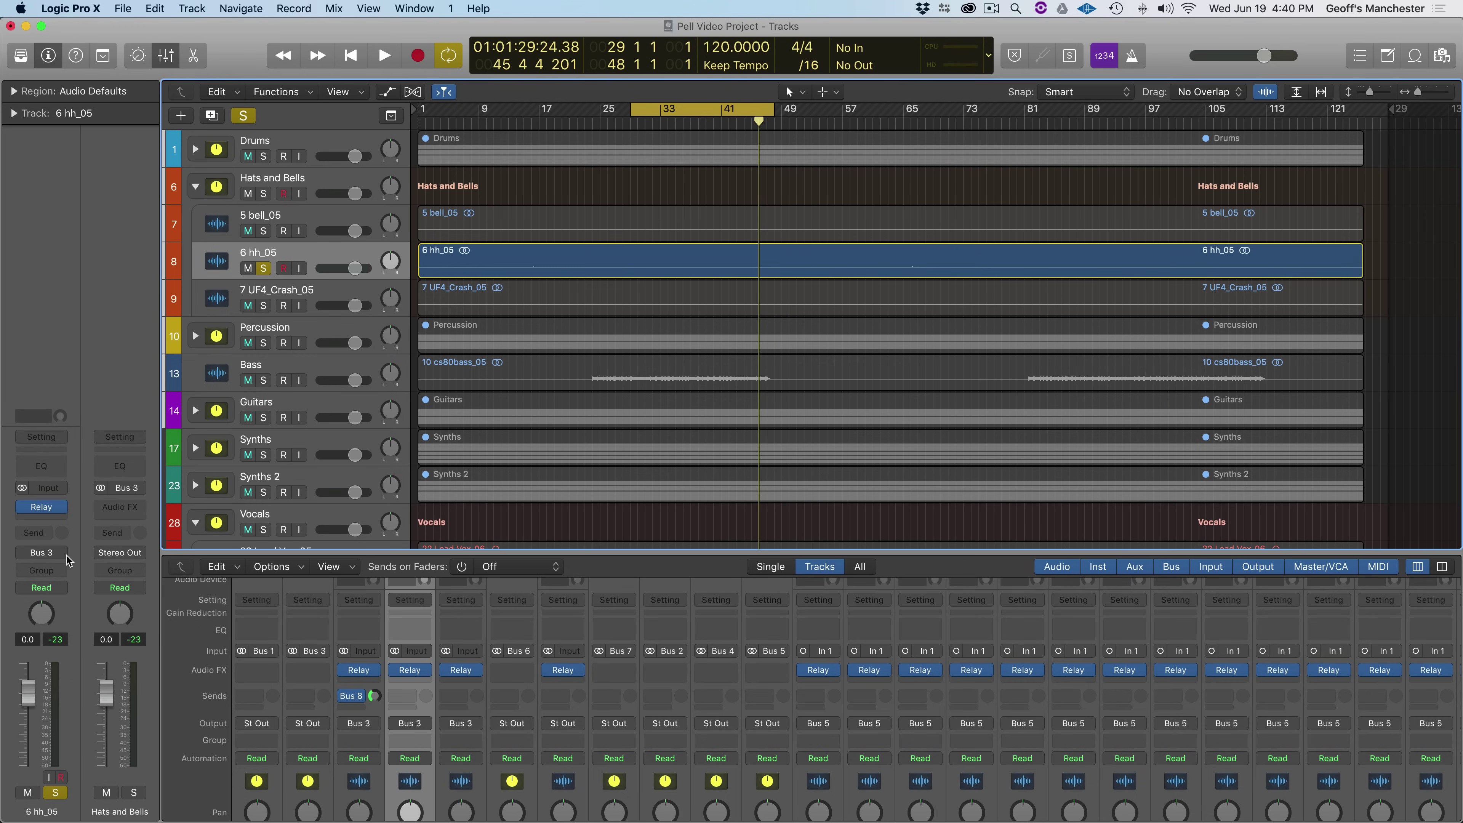
left_click(44, 512)
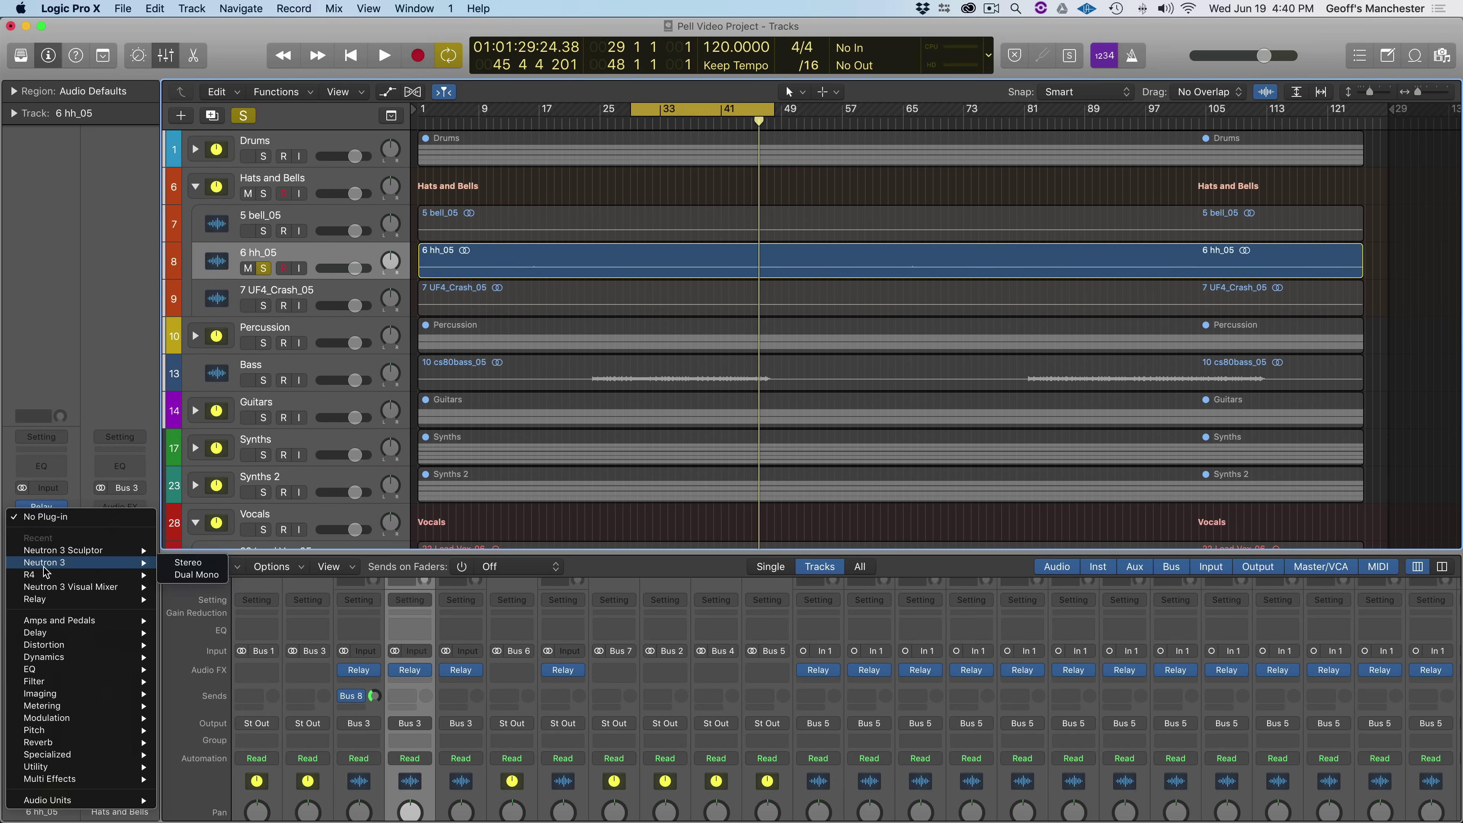
mouse_move(78, 800)
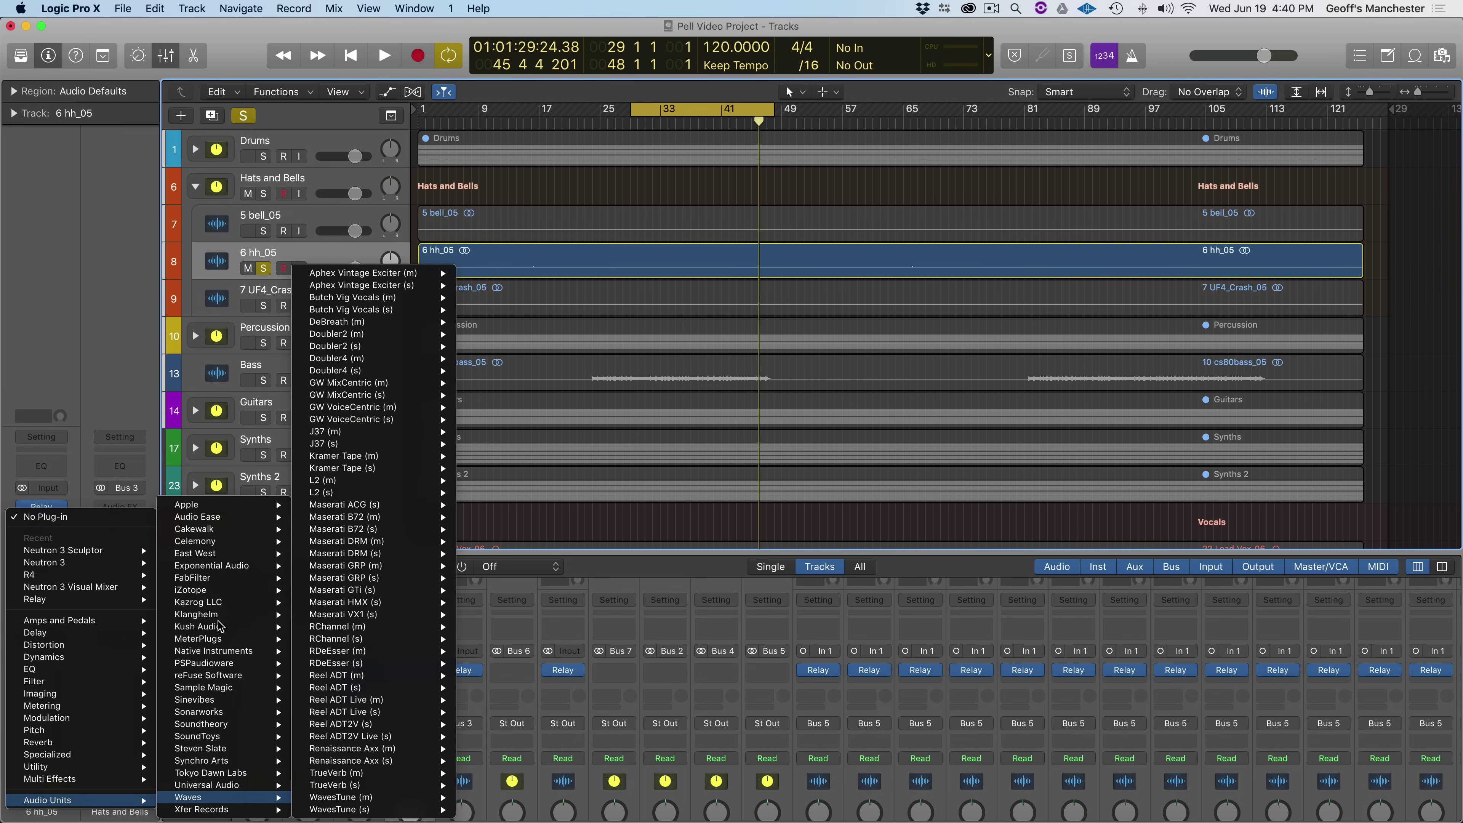
mouse_move(215, 594)
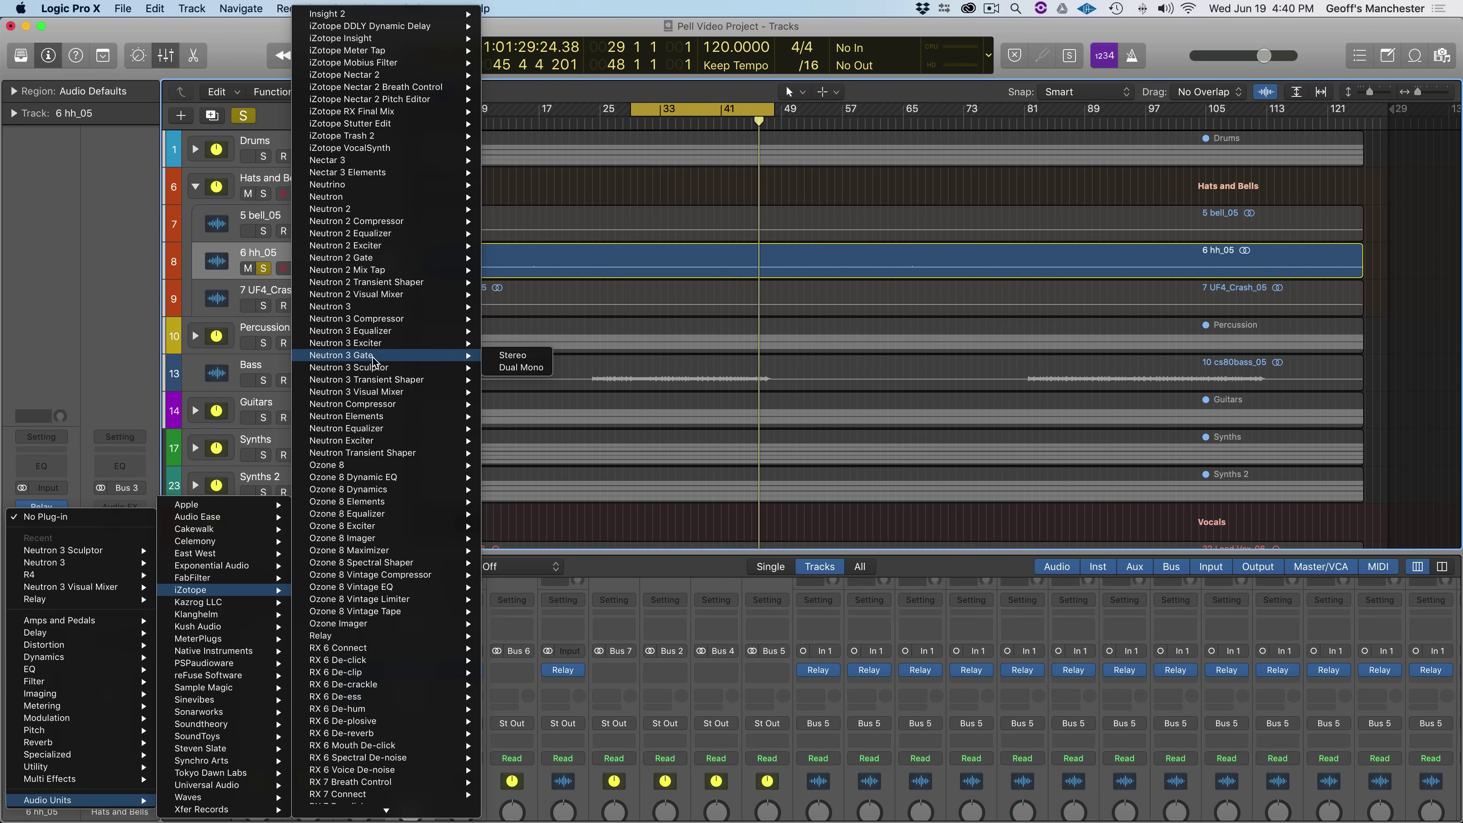
mouse_move(375, 366)
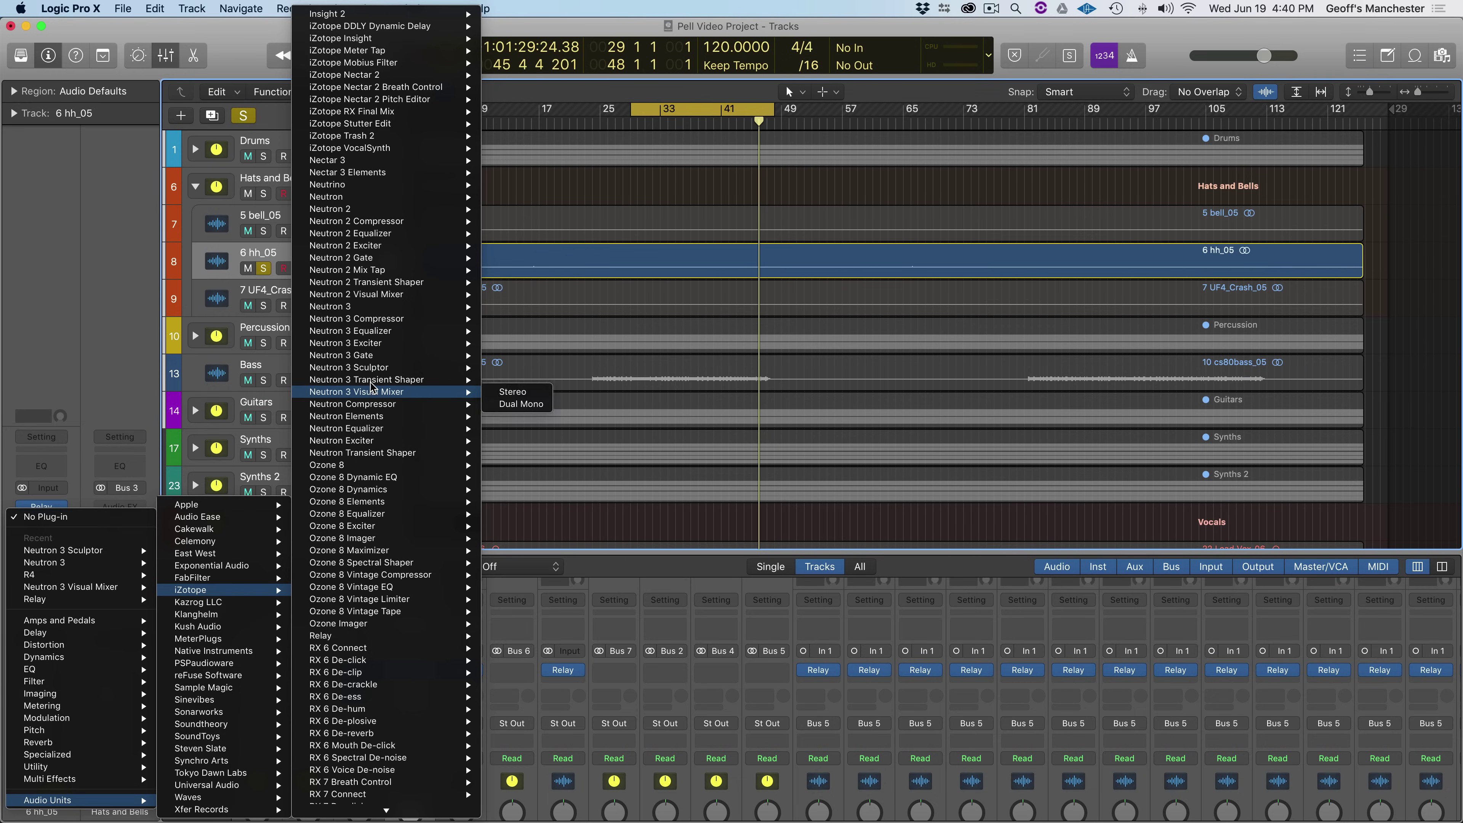
left_click(498, 368)
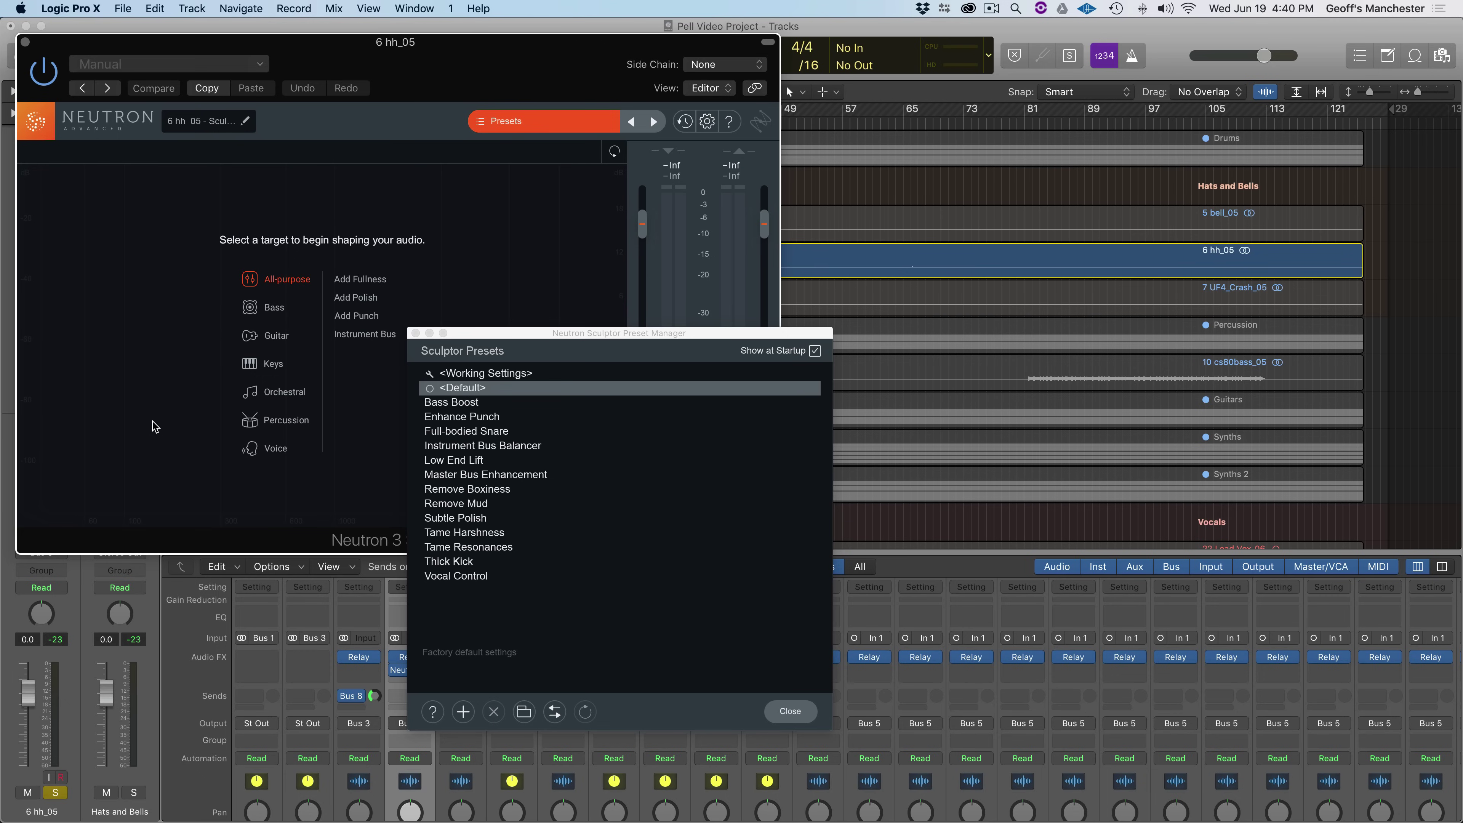
left_click(458, 537)
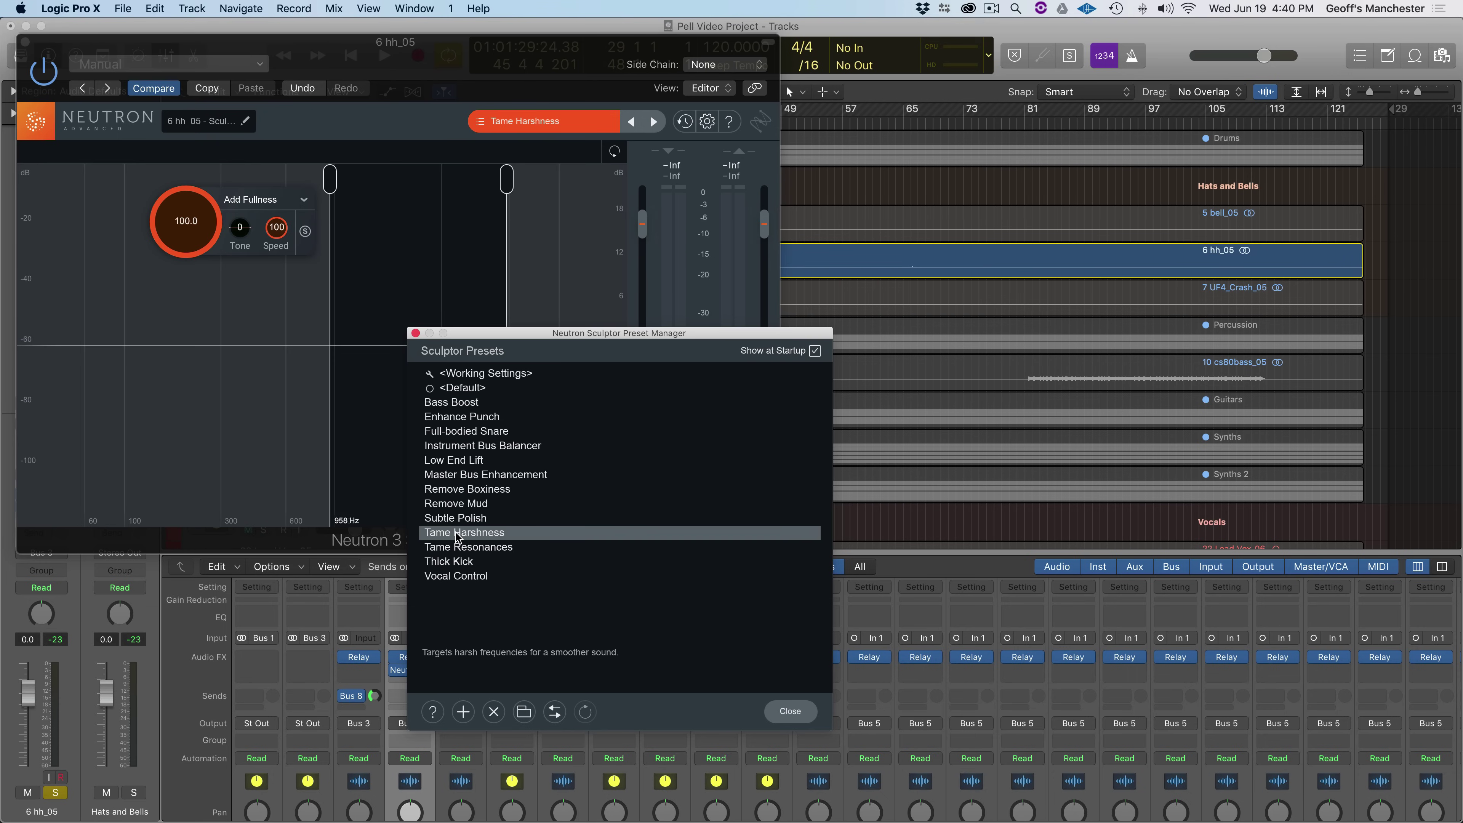
left_click(790, 711)
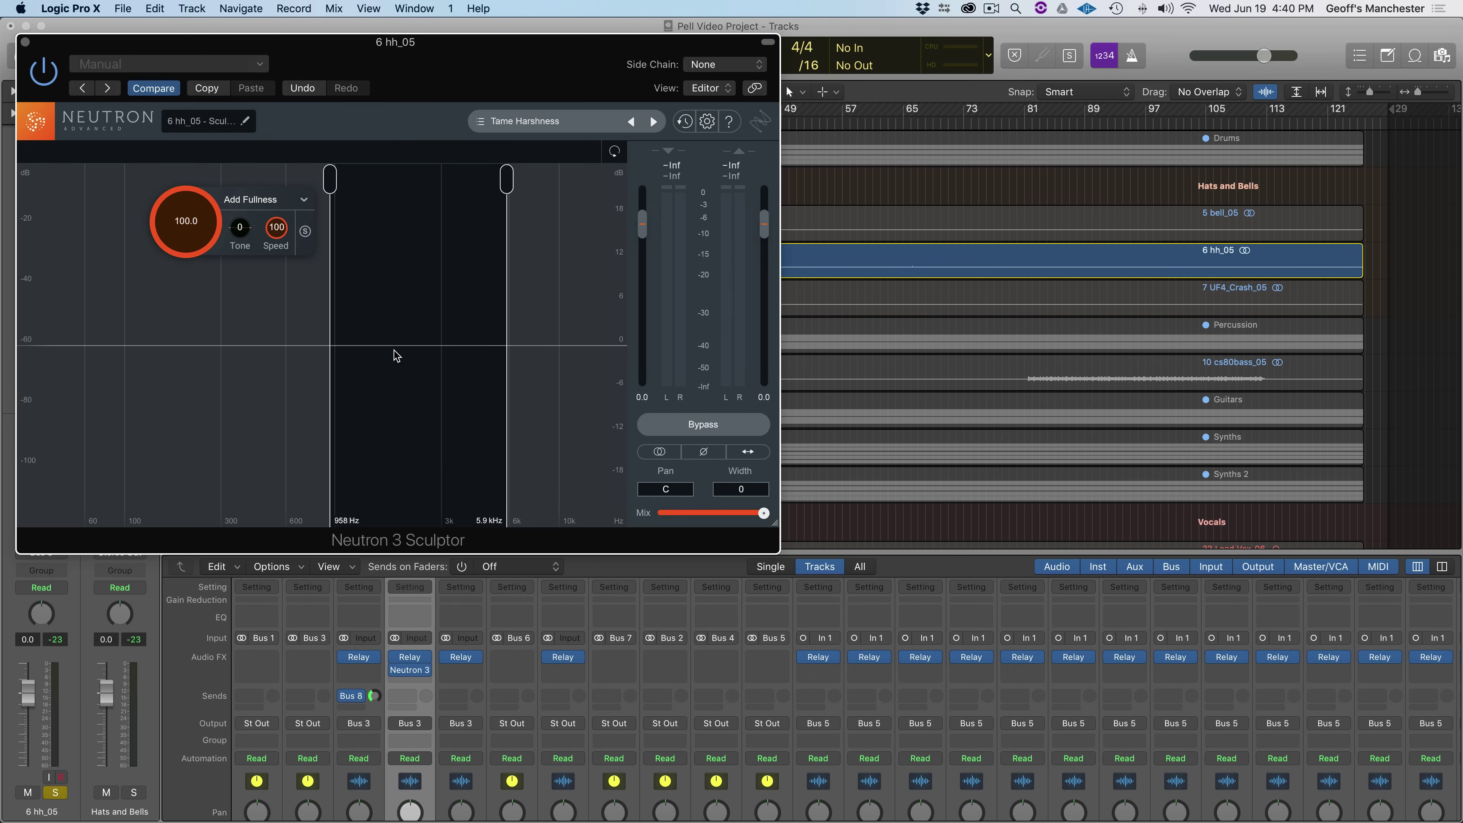
- During playback, set the hi-hat Sculptor's range to 2.9–20.0 kHz, its amount to about 74.4 and its Tone to about -19
key("space")
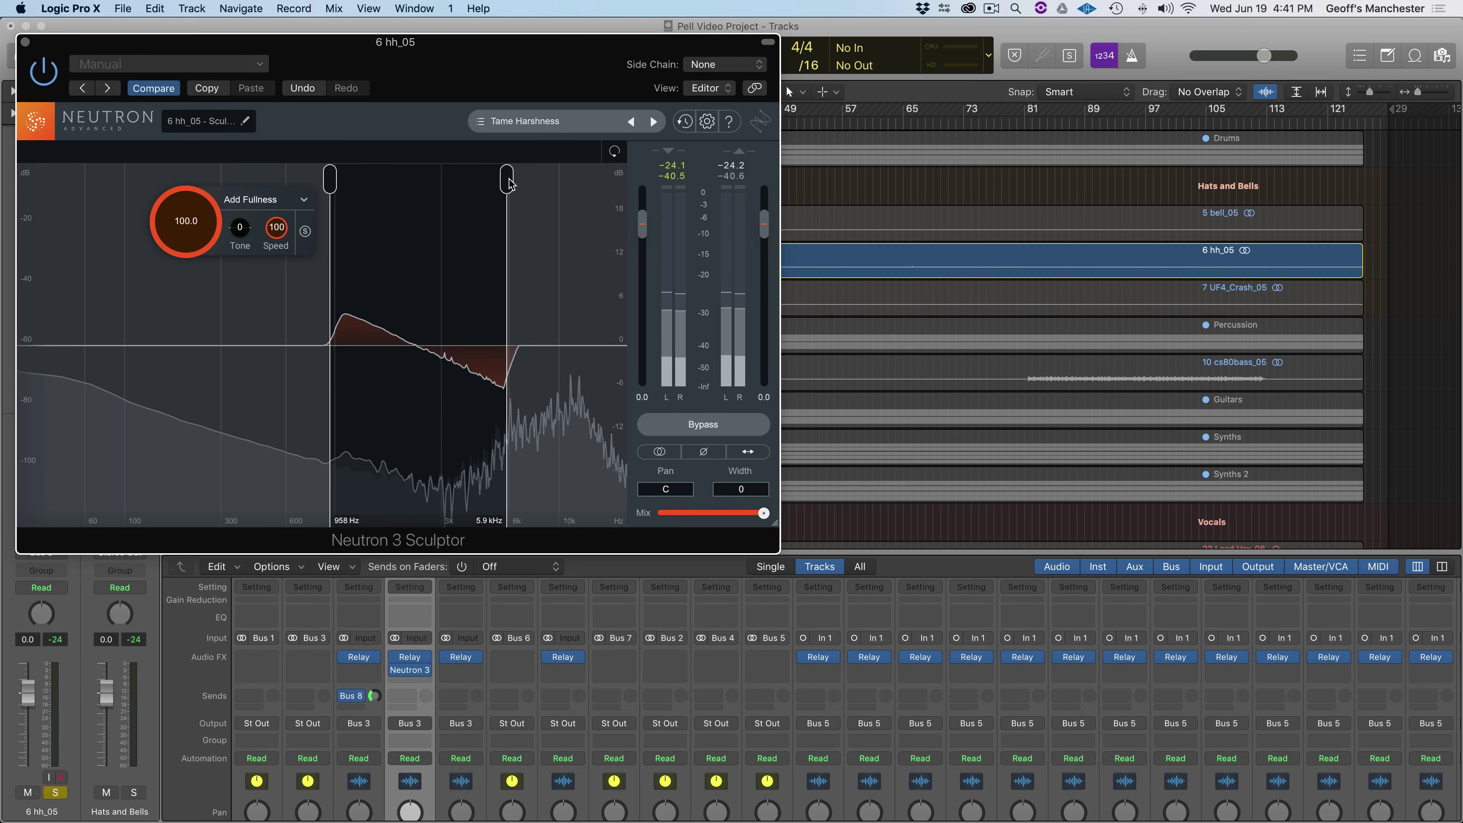
left_click_drag(527, 184, 640, 183)
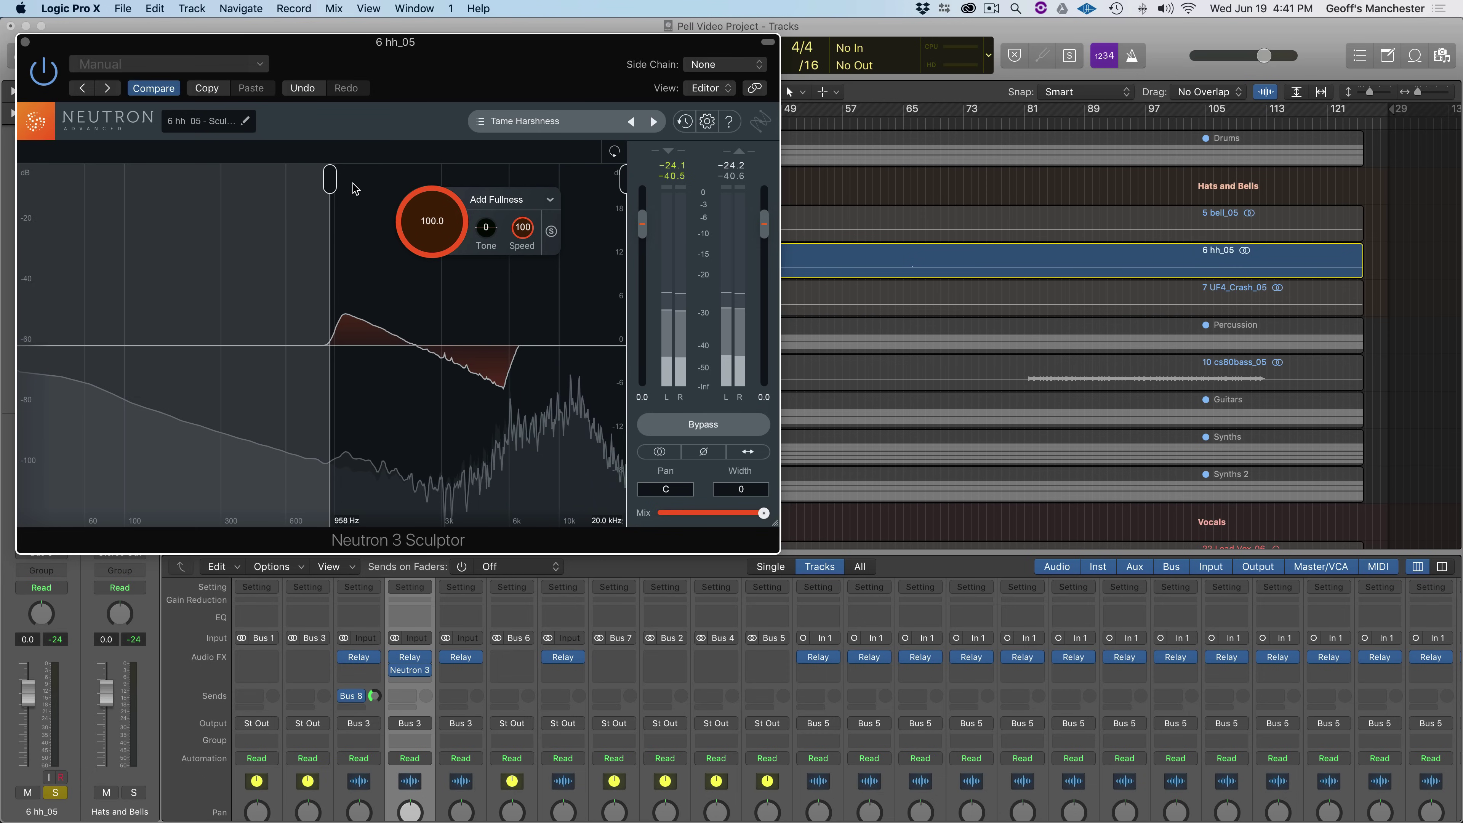
left_click_drag(333, 185, 442, 194)
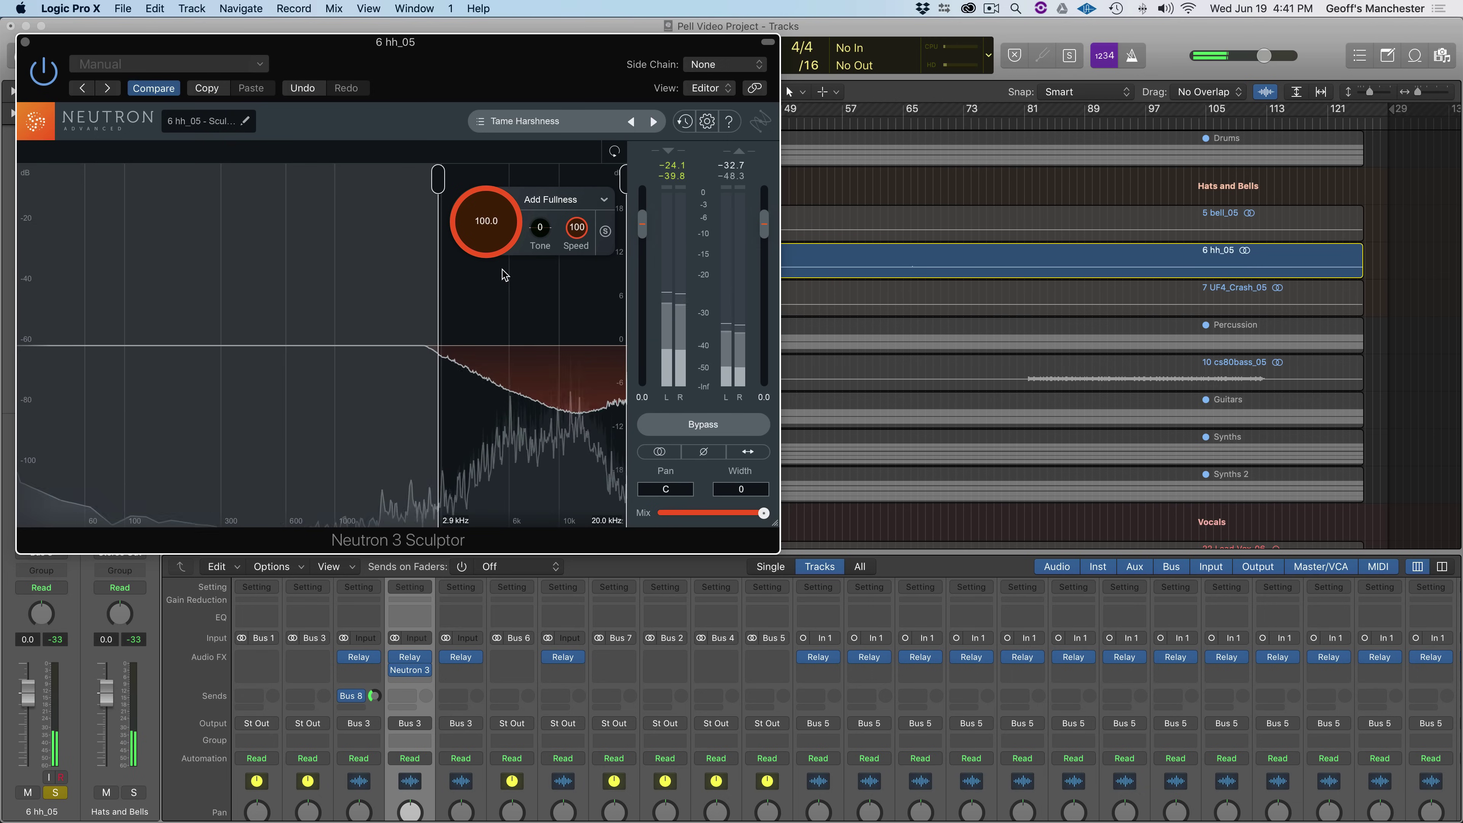
mouse_move(483, 215)
left_mouse_down()
mouse_move(490, 317)
mouse_move(490, 263)
mouse_move(541, 245)
mouse_move(551, 282)
mouse_move(543, 187)
mouse_move(545, 265)
left_mouse_up()
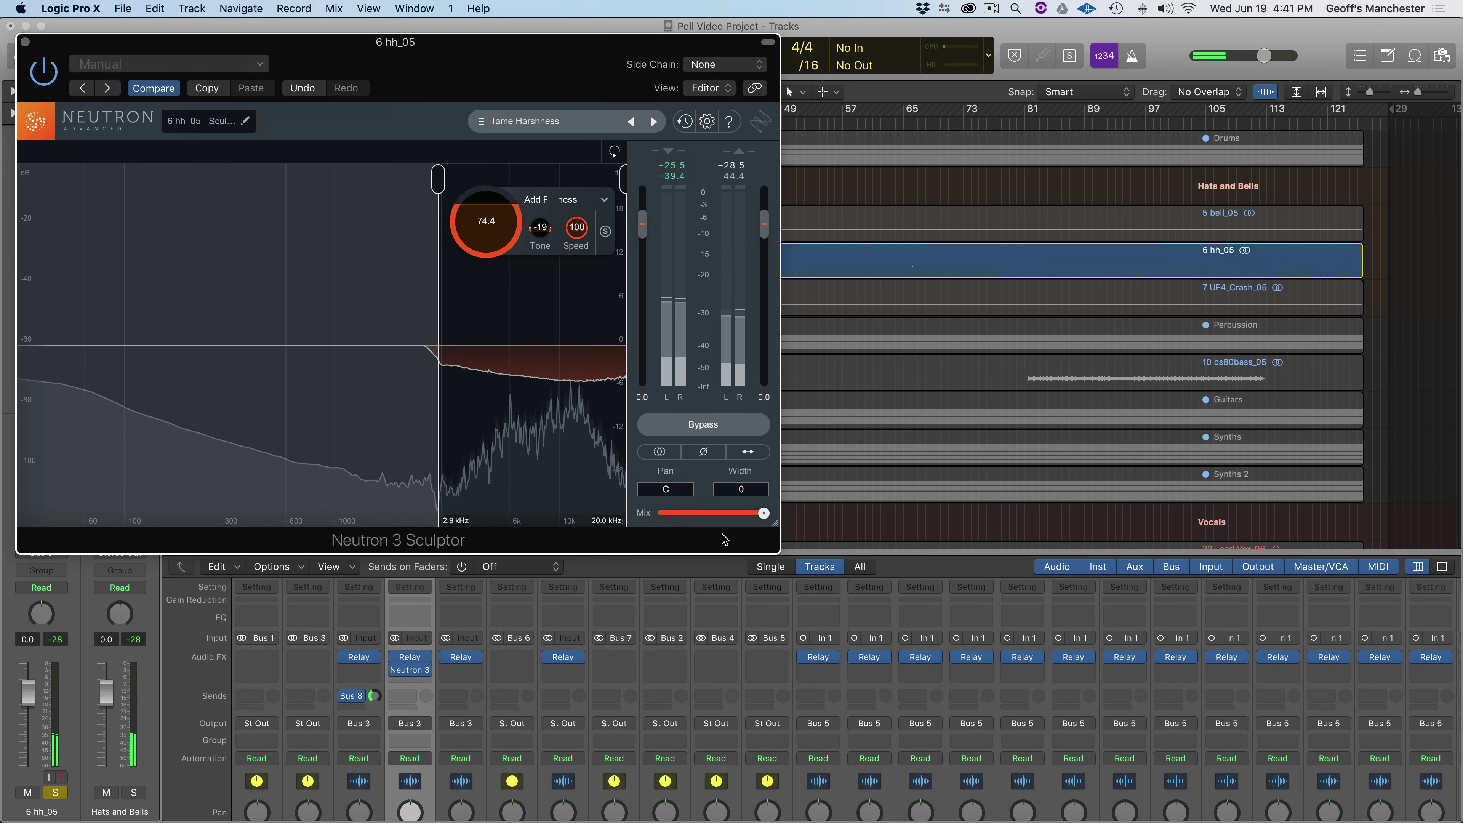
- Sweep the hi-hat Sculptor's Mix down to zero and back to full to compare the dry and processed sound
left_click_drag(761, 514, 640, 517)
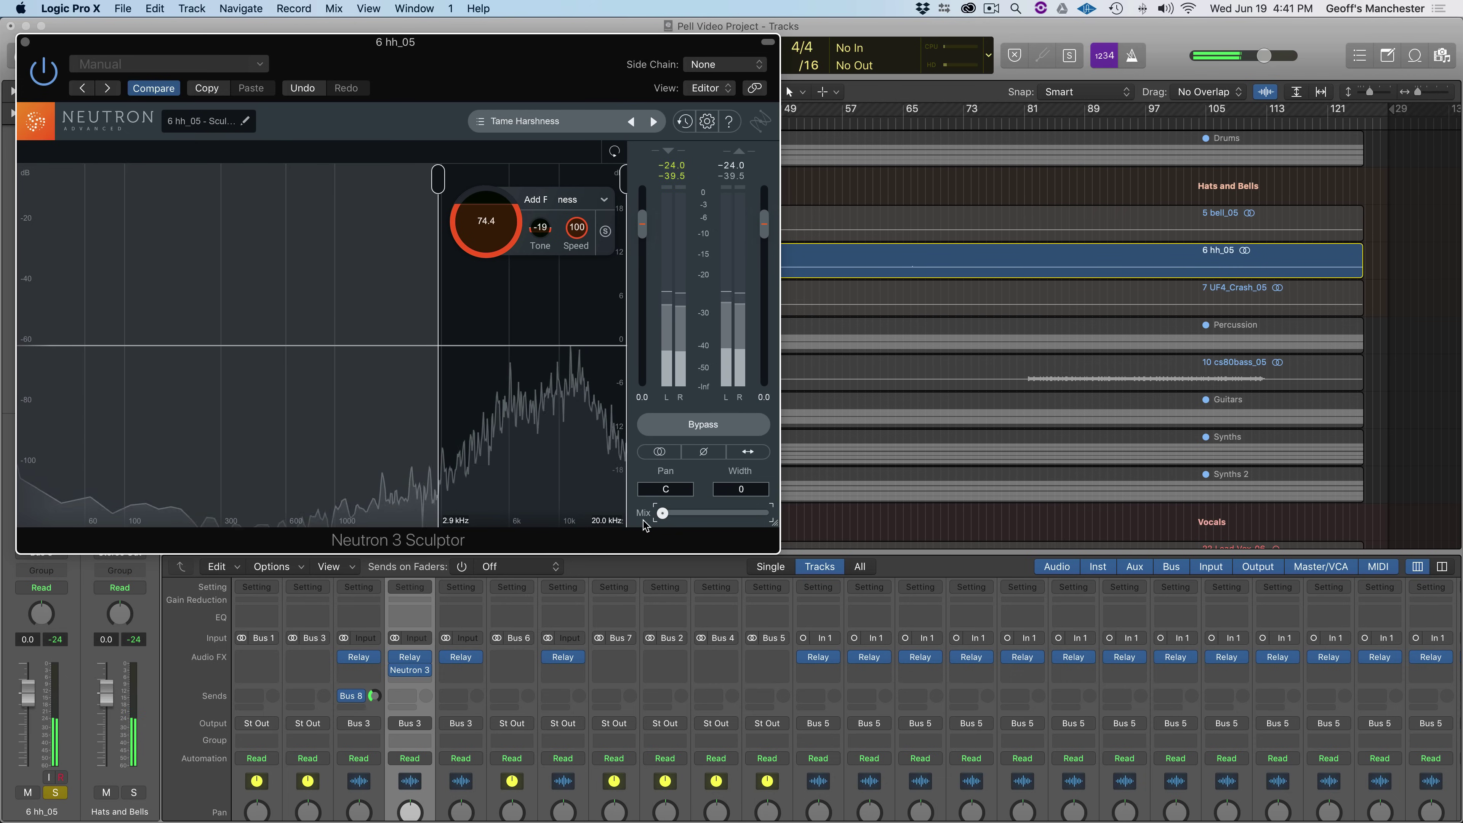
left_click_drag(657, 514, 709, 518)
left_click_drag(725, 517, 770, 517)
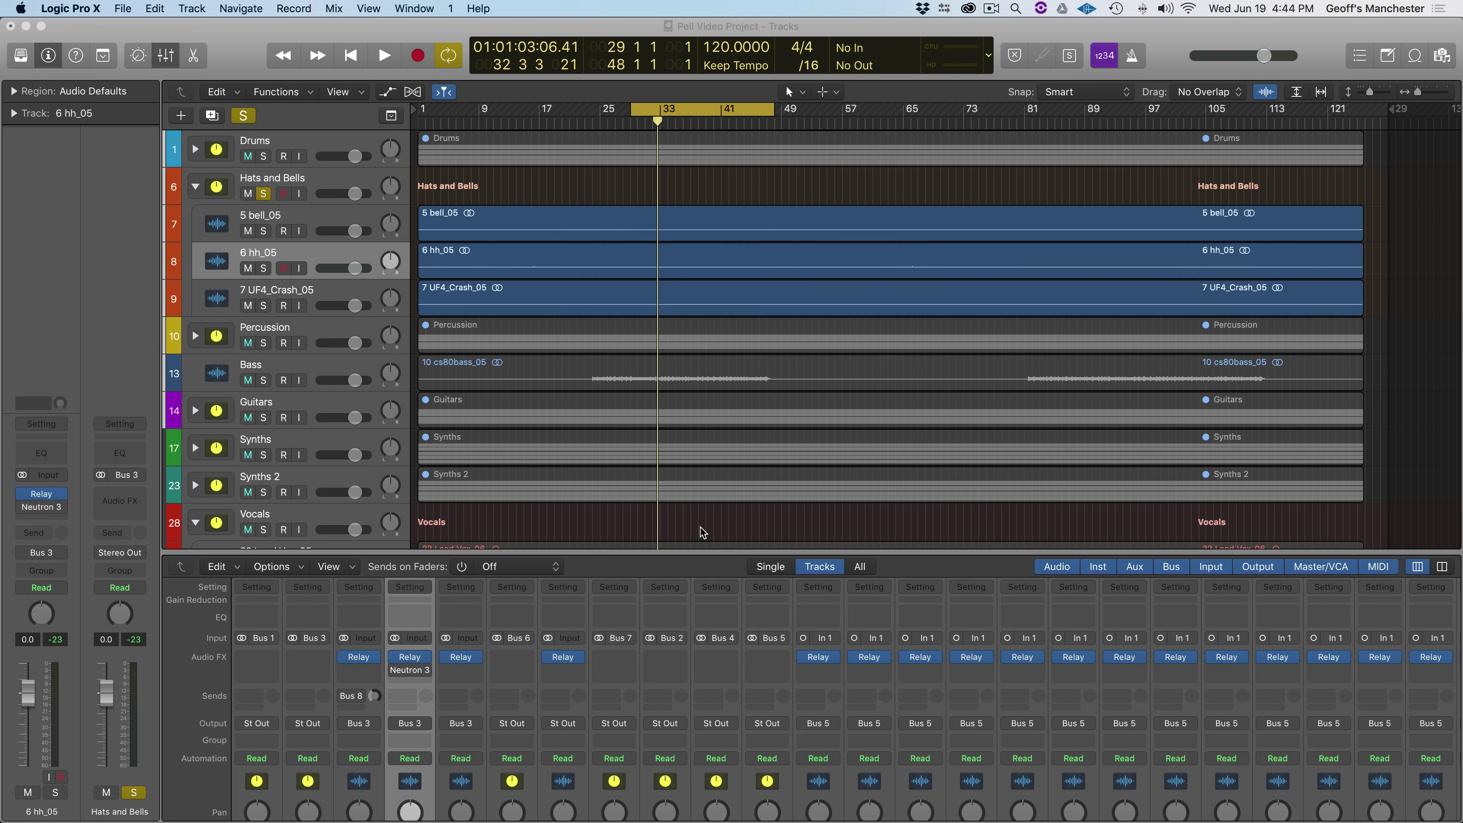
- Listen to the soloed Hats and Bells stack, starting with the hi-hat's Neutron 3 and the bell's Bus 8 send bypassed
key("space")
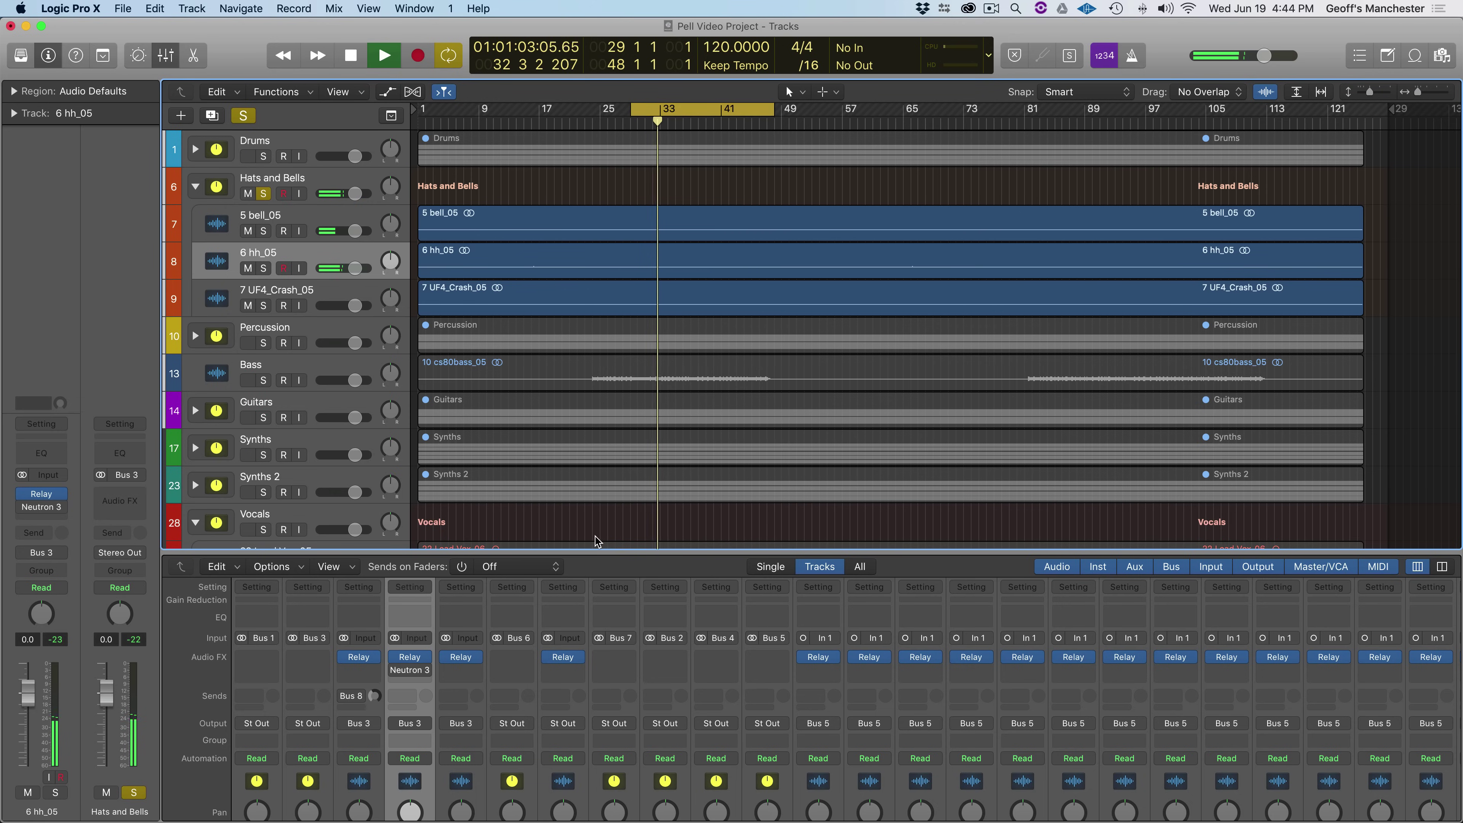
key("space")
key("space")
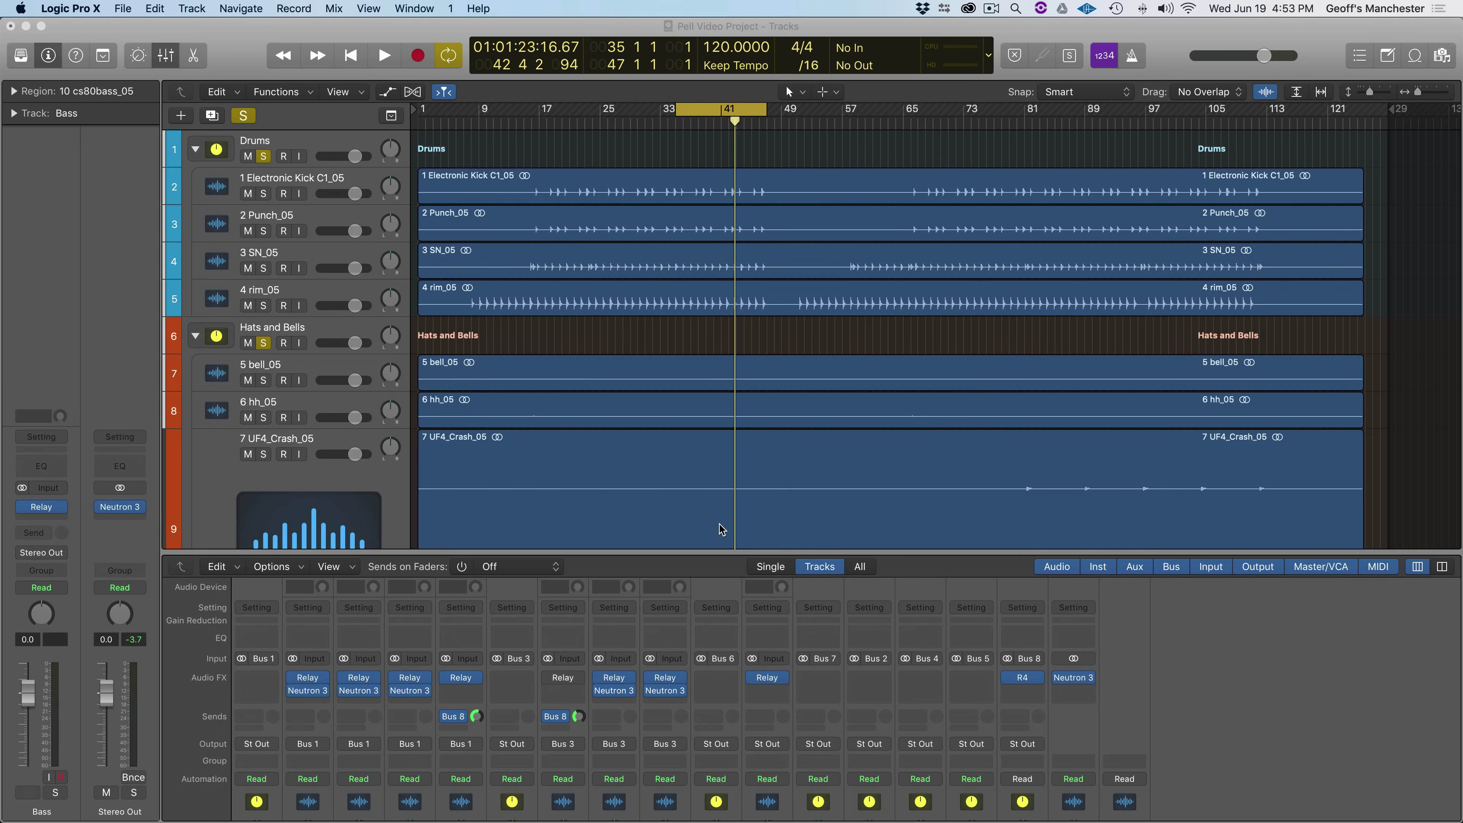
- Play the soloed Drums and Hats and Bells stacks together to compare them without and with their processing
left_click(1237, 732)
key("space")
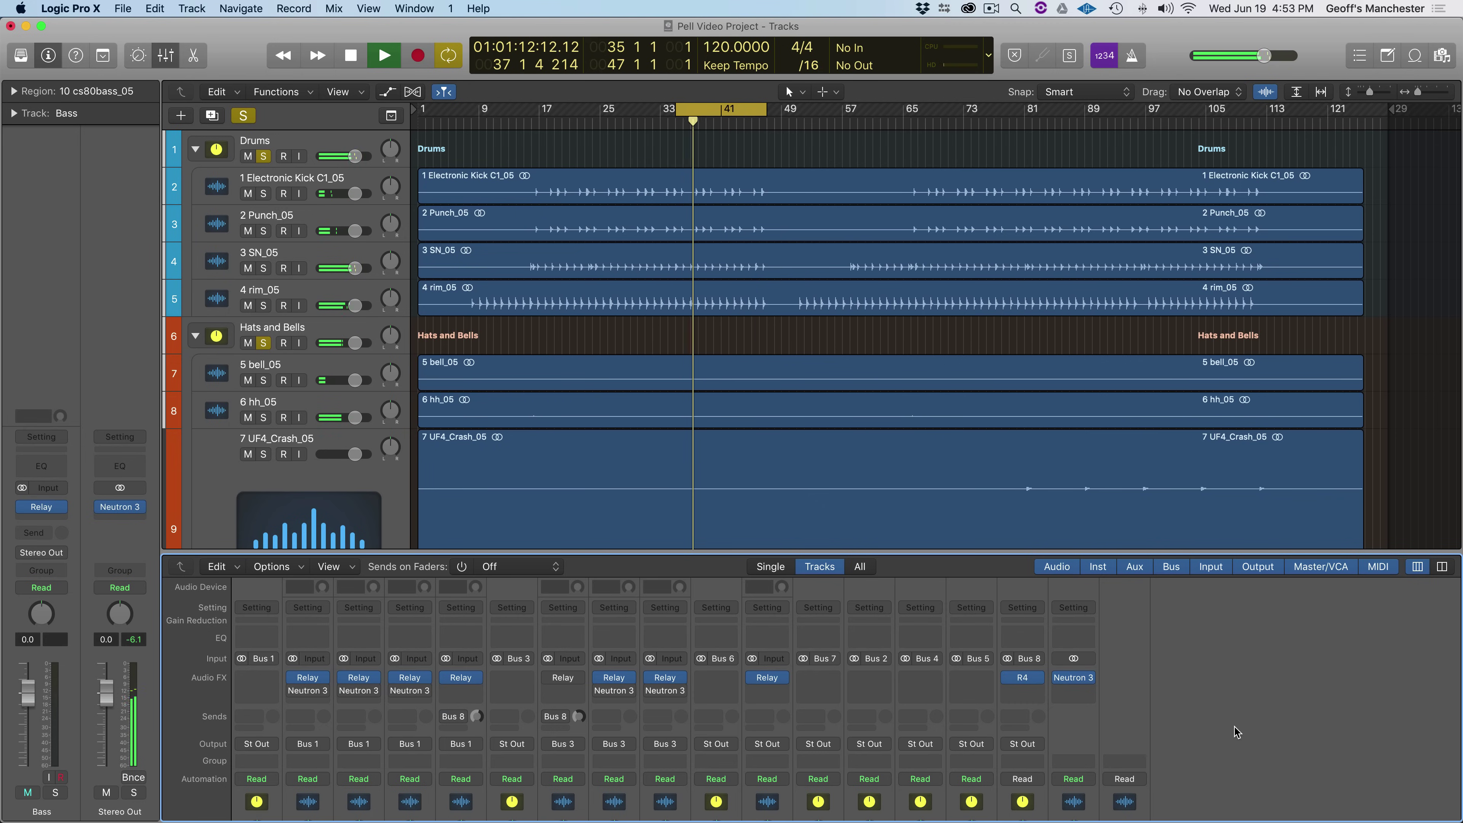
key("space")
key("space")
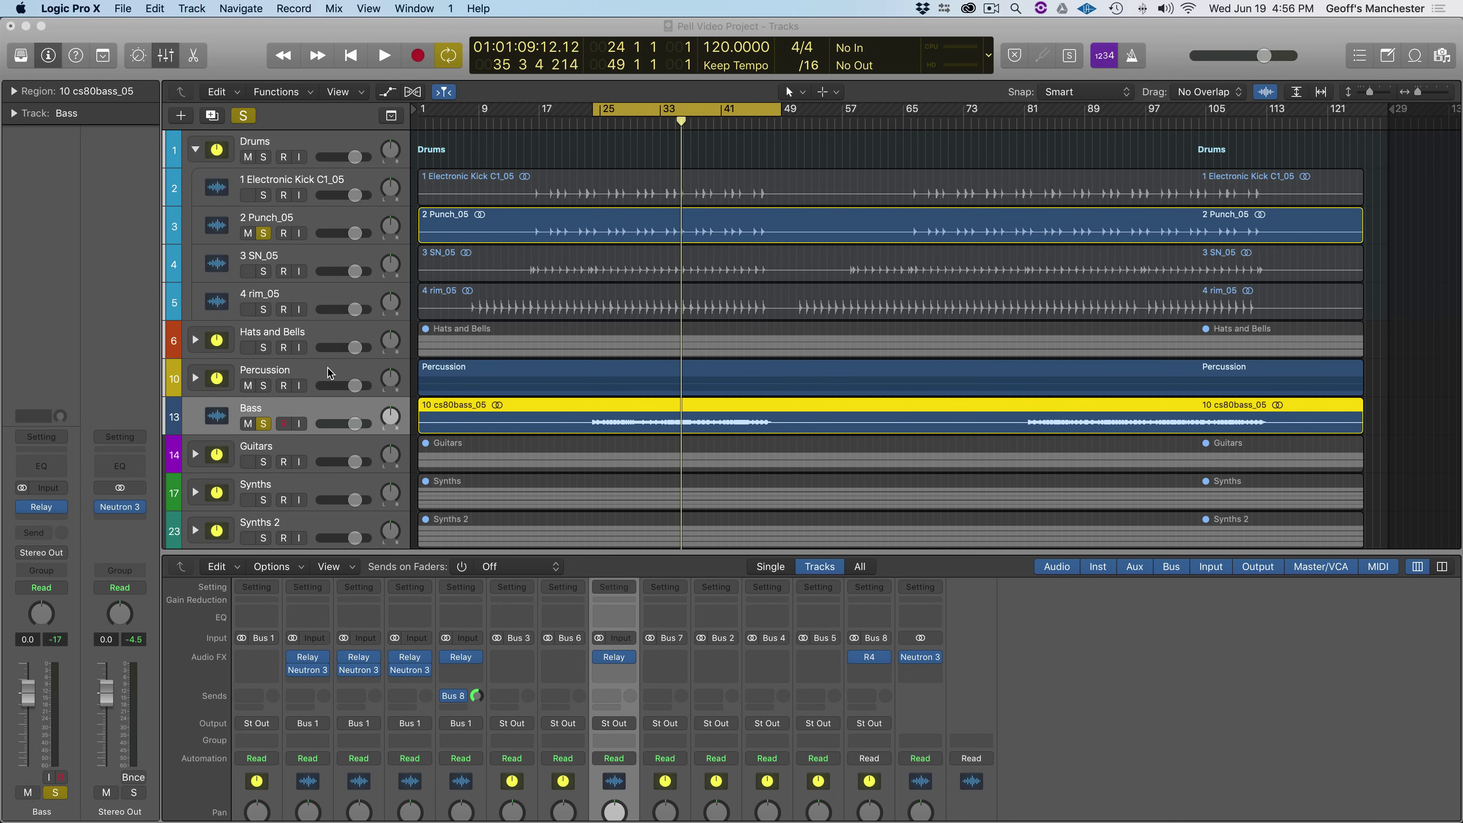
- Expand the Percussion stack to examine its tracks, and collapse it again
left_click(296, 373)
left_click(195, 378)
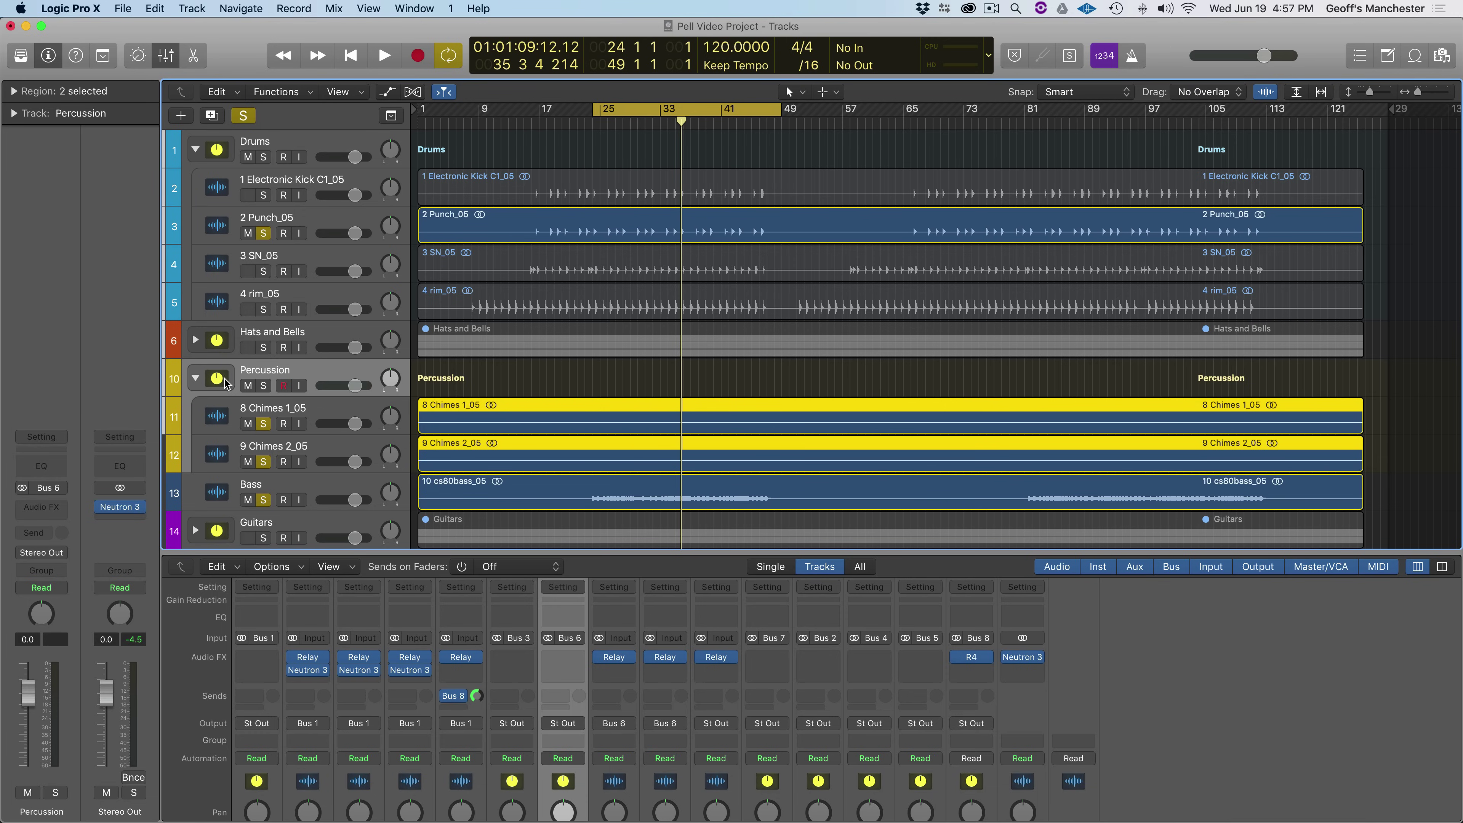
left_click(196, 378)
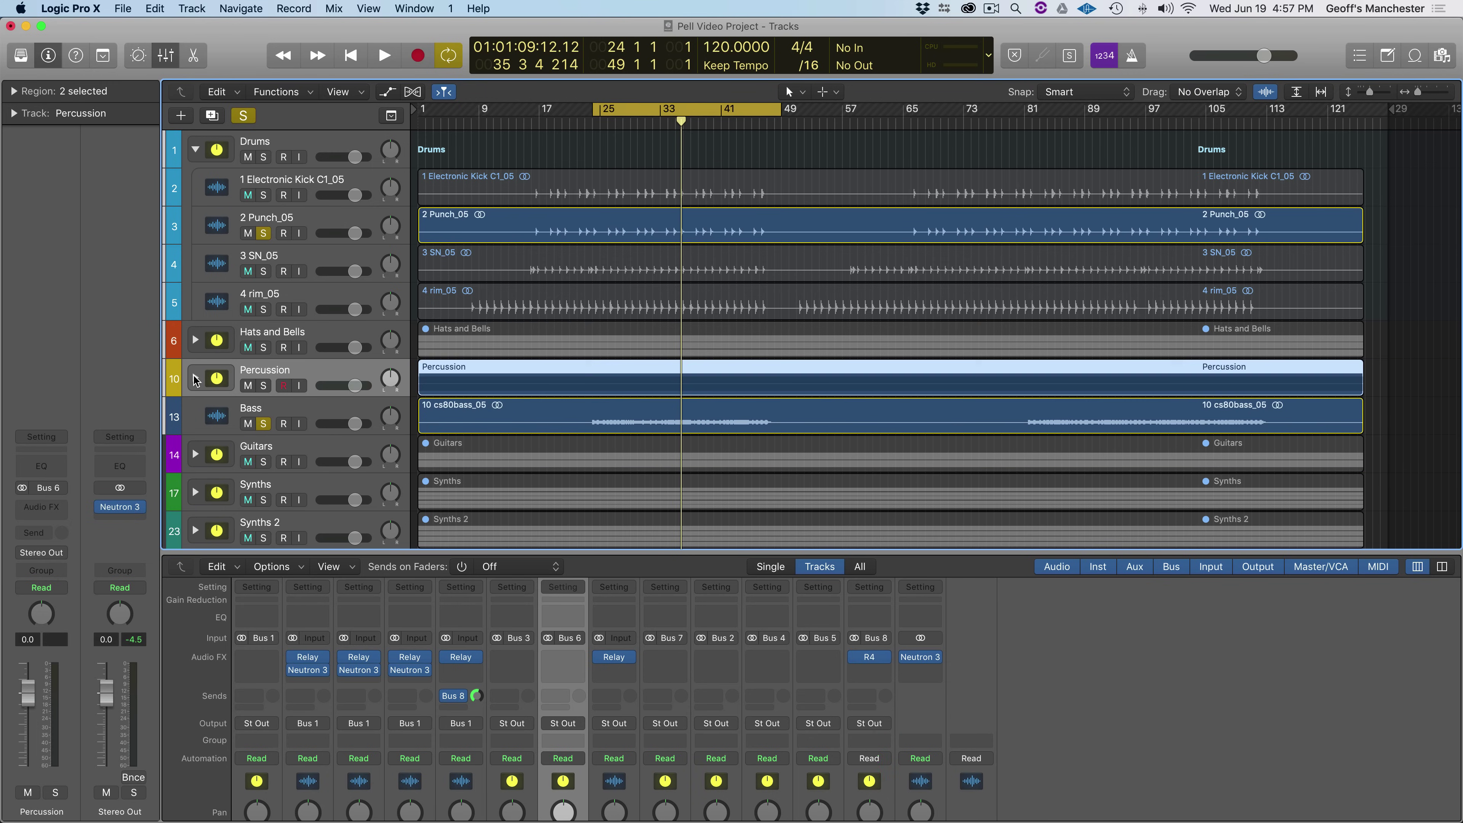
- Select the Bass track, take 2 Punch_05 out of solo, and listen to the bass alone
left_click(270, 412)
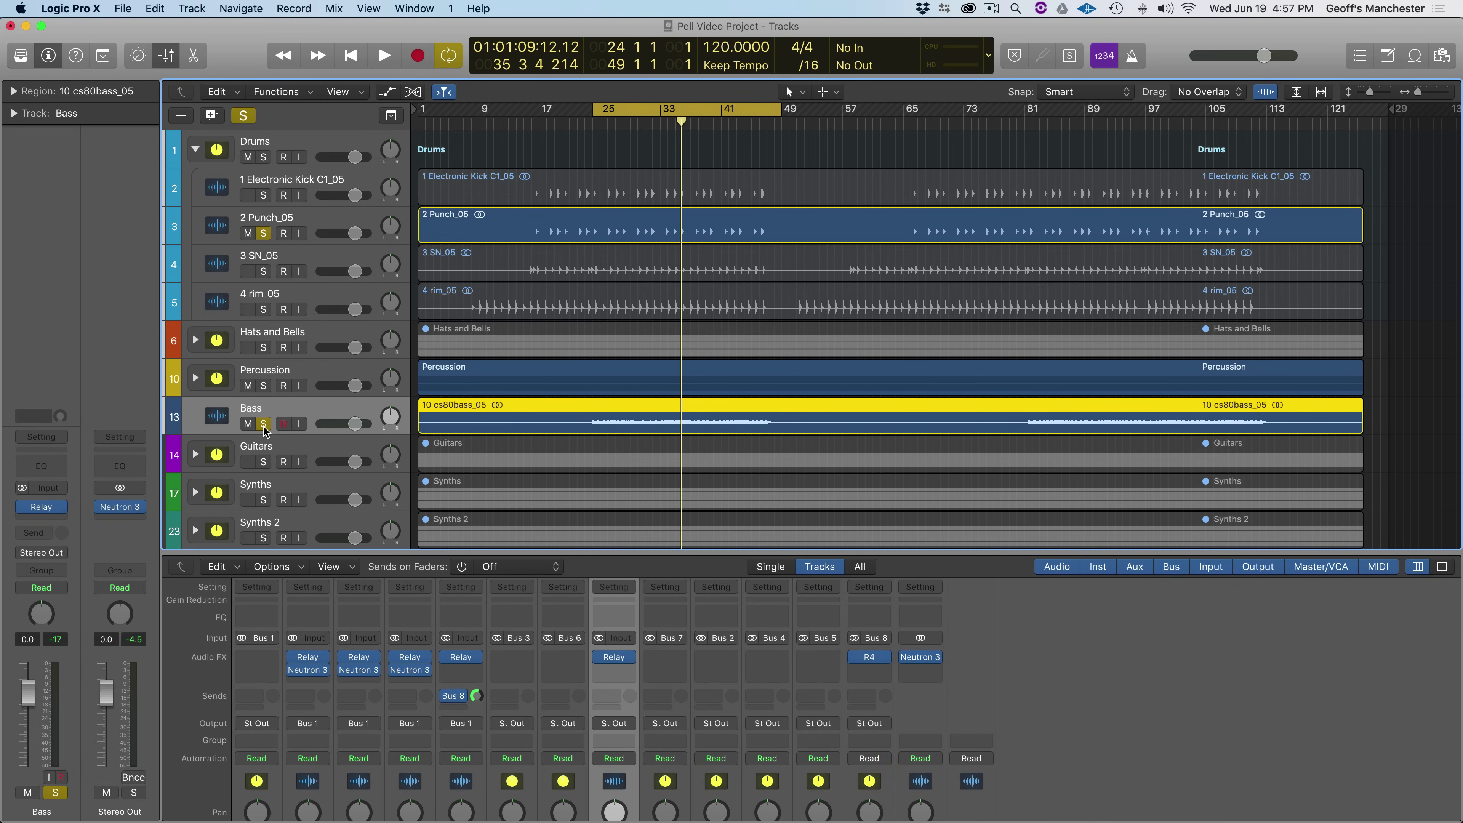
left_click(263, 233)
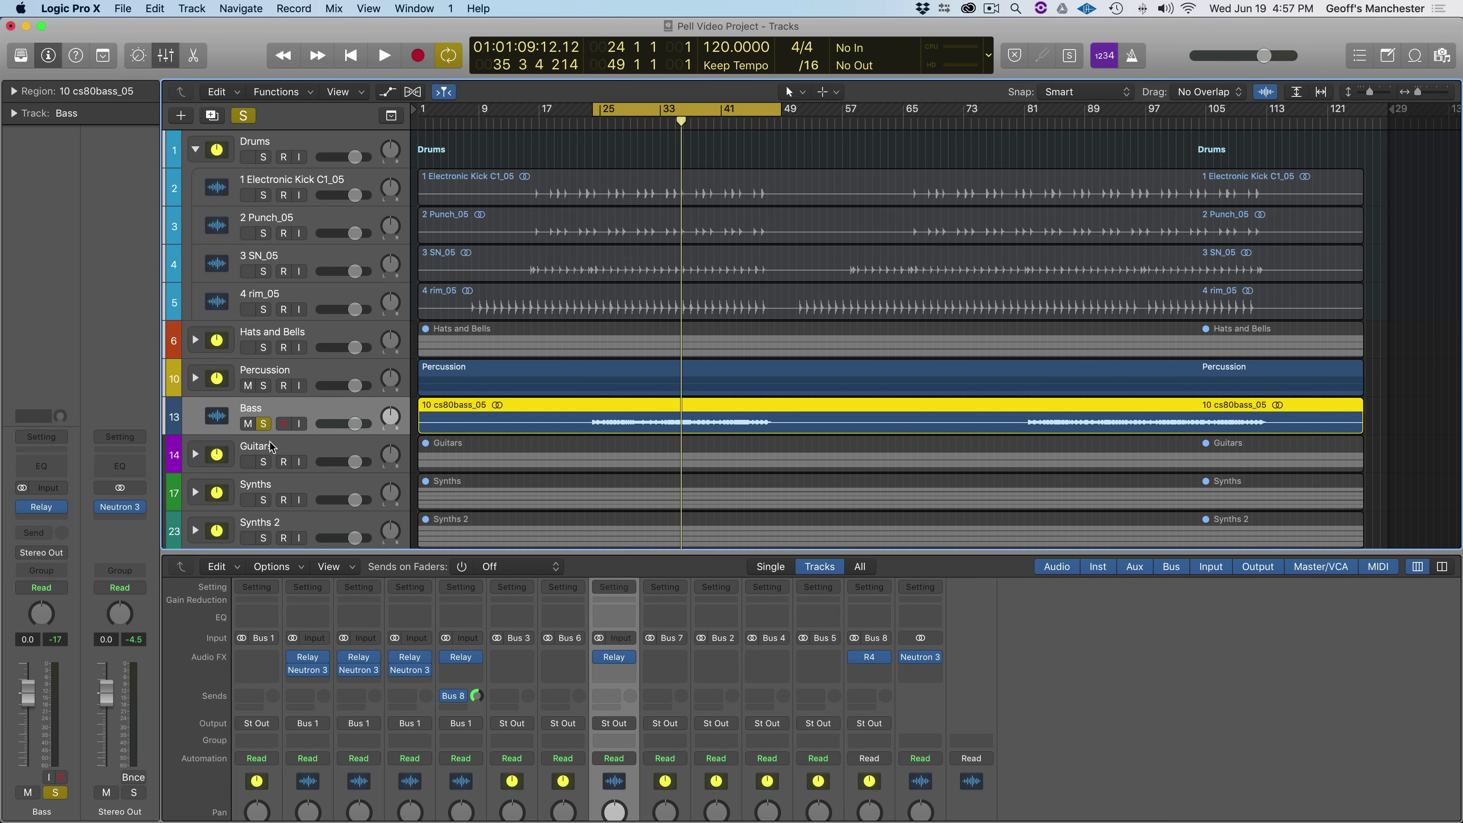
key("space")
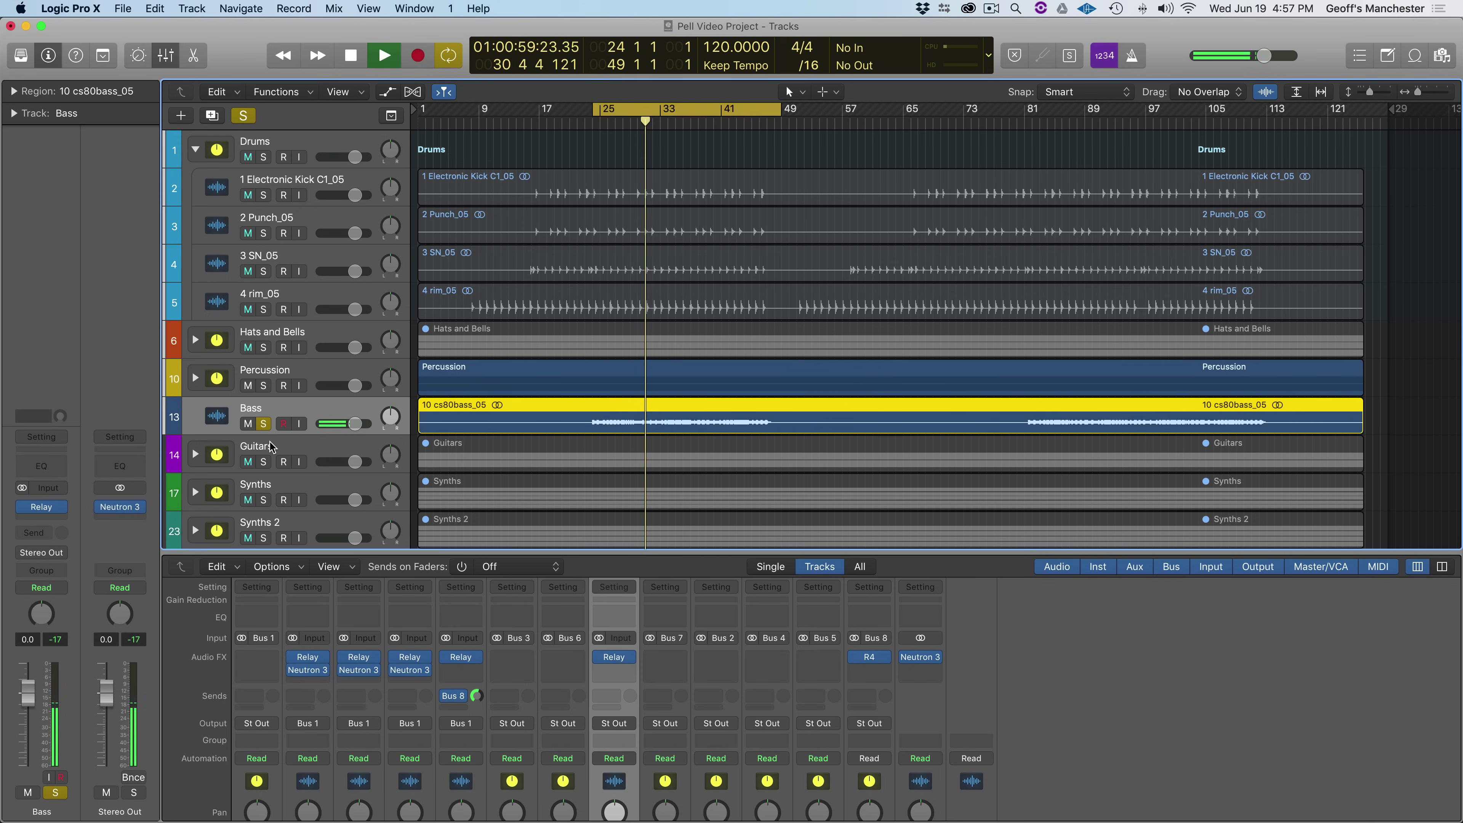
key("space")
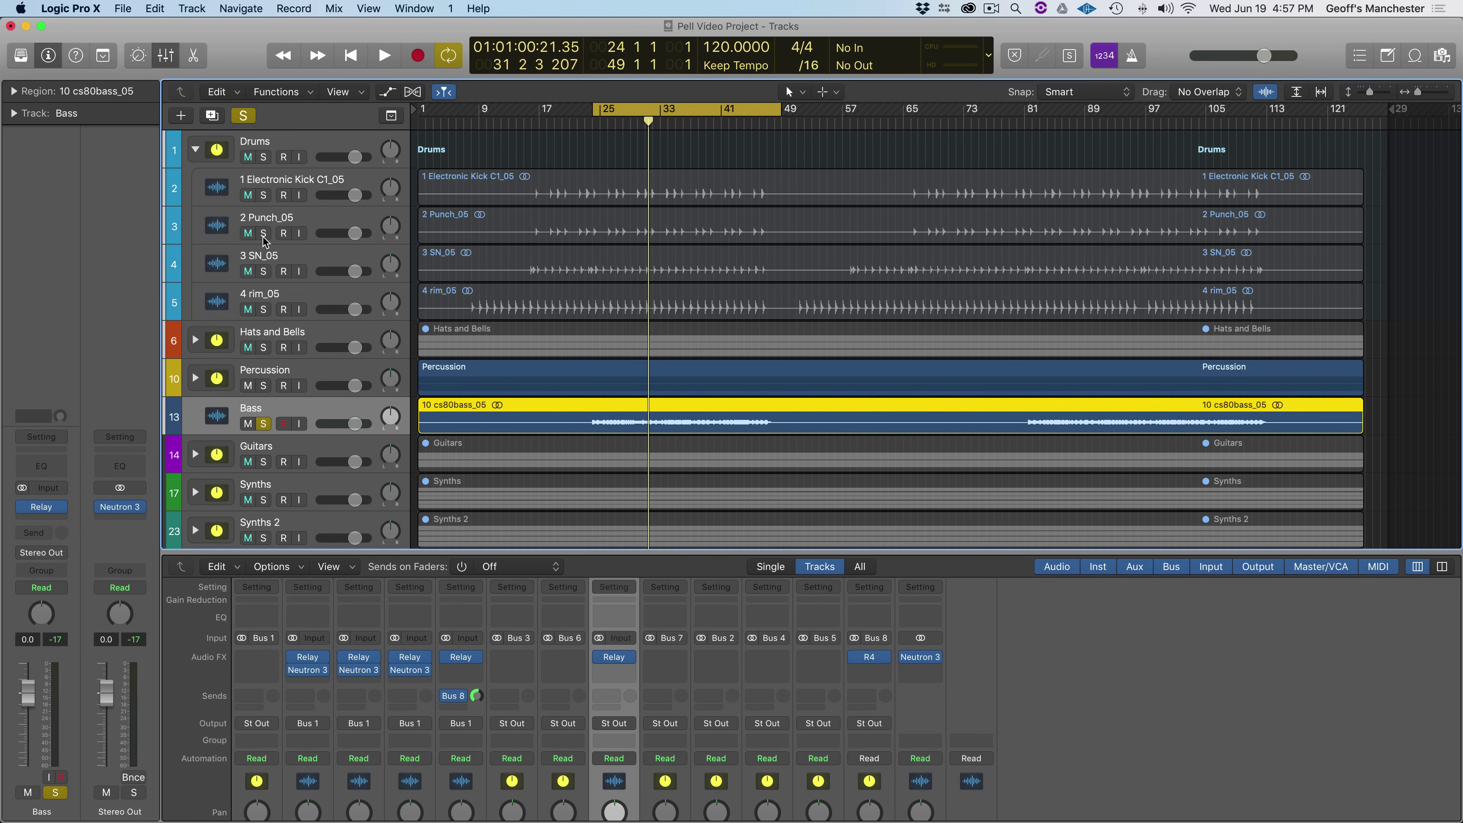
- Solo 2 Punch_05 together with the Bass track and listen to how the two interact
left_click(263, 234)
key("space")
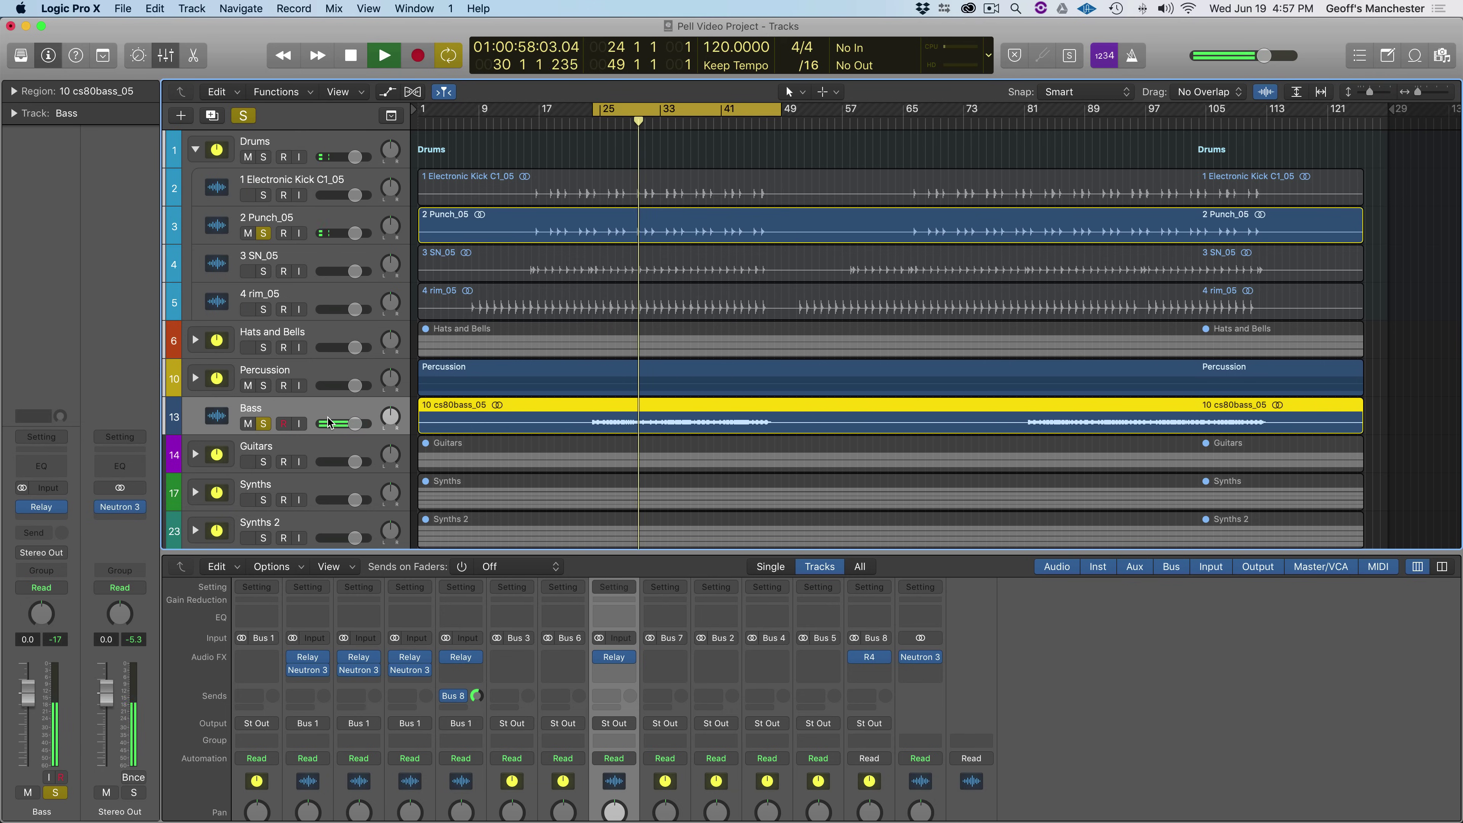
key("space")
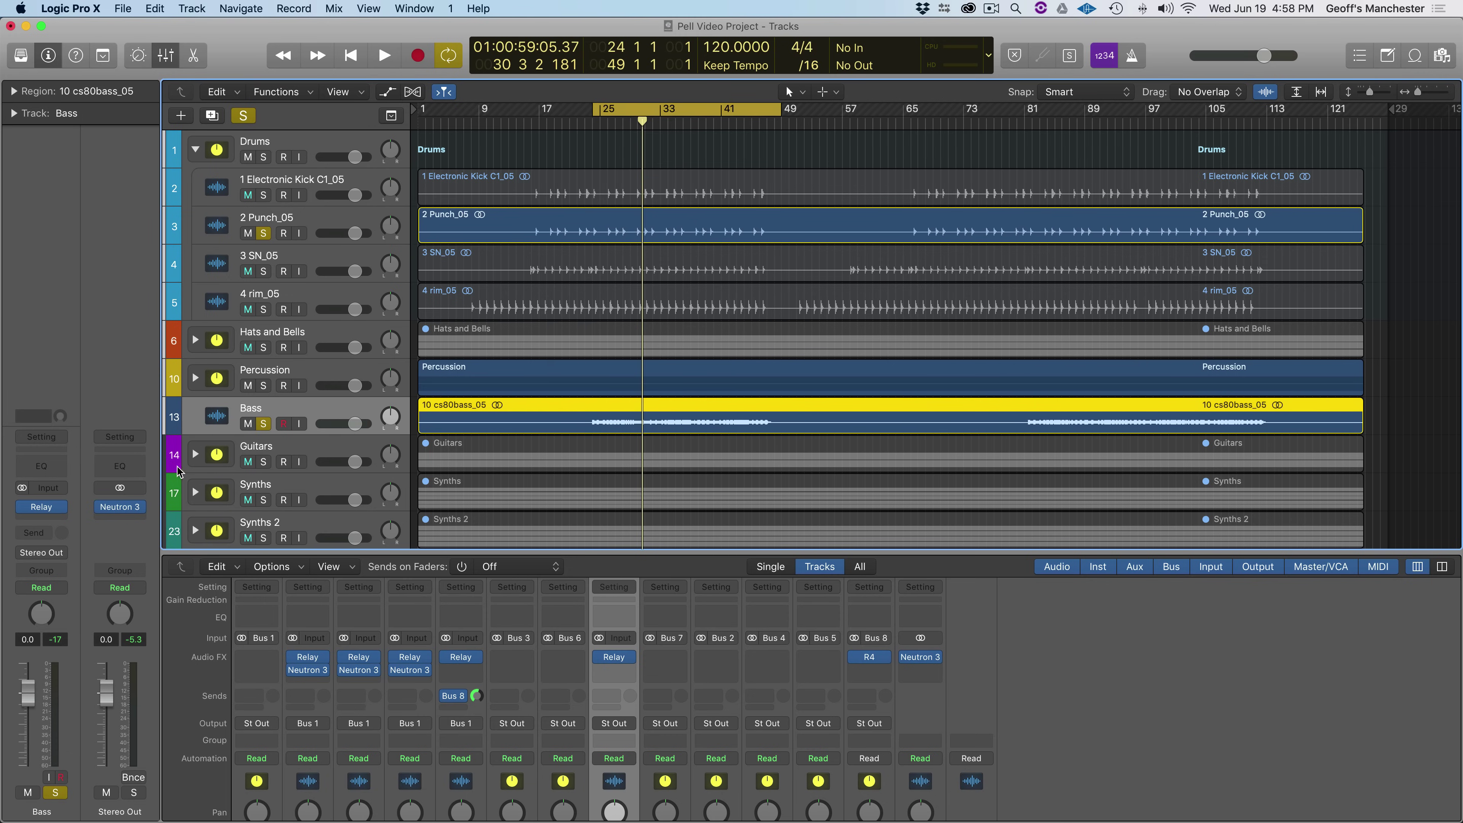
- Insert a stereo Neutron 3 on the Bass track and move its window clear of the channel strips in the inspector
left_click(43, 515)
mouse_move(46, 563)
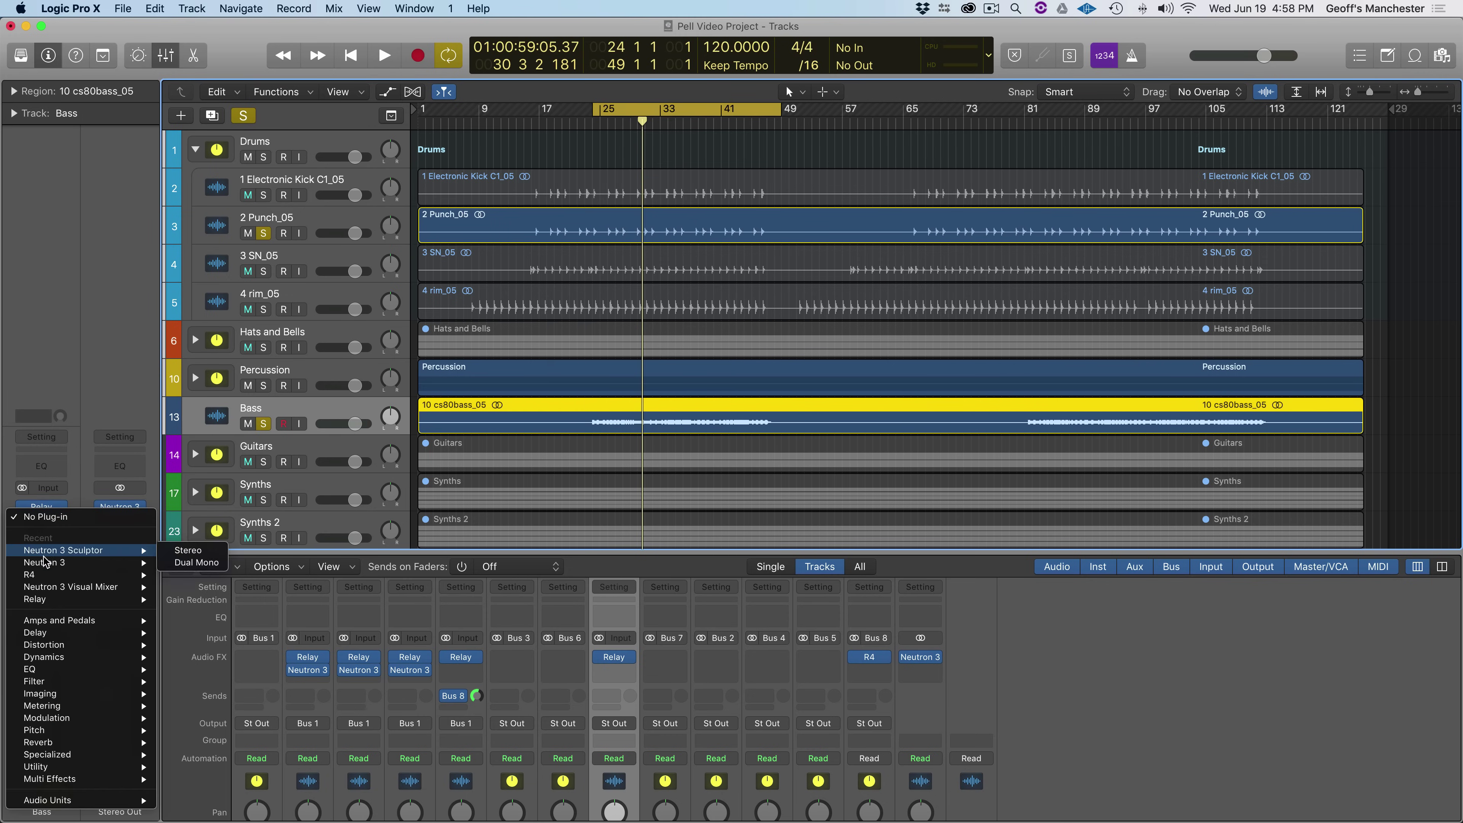
left_click(184, 563)
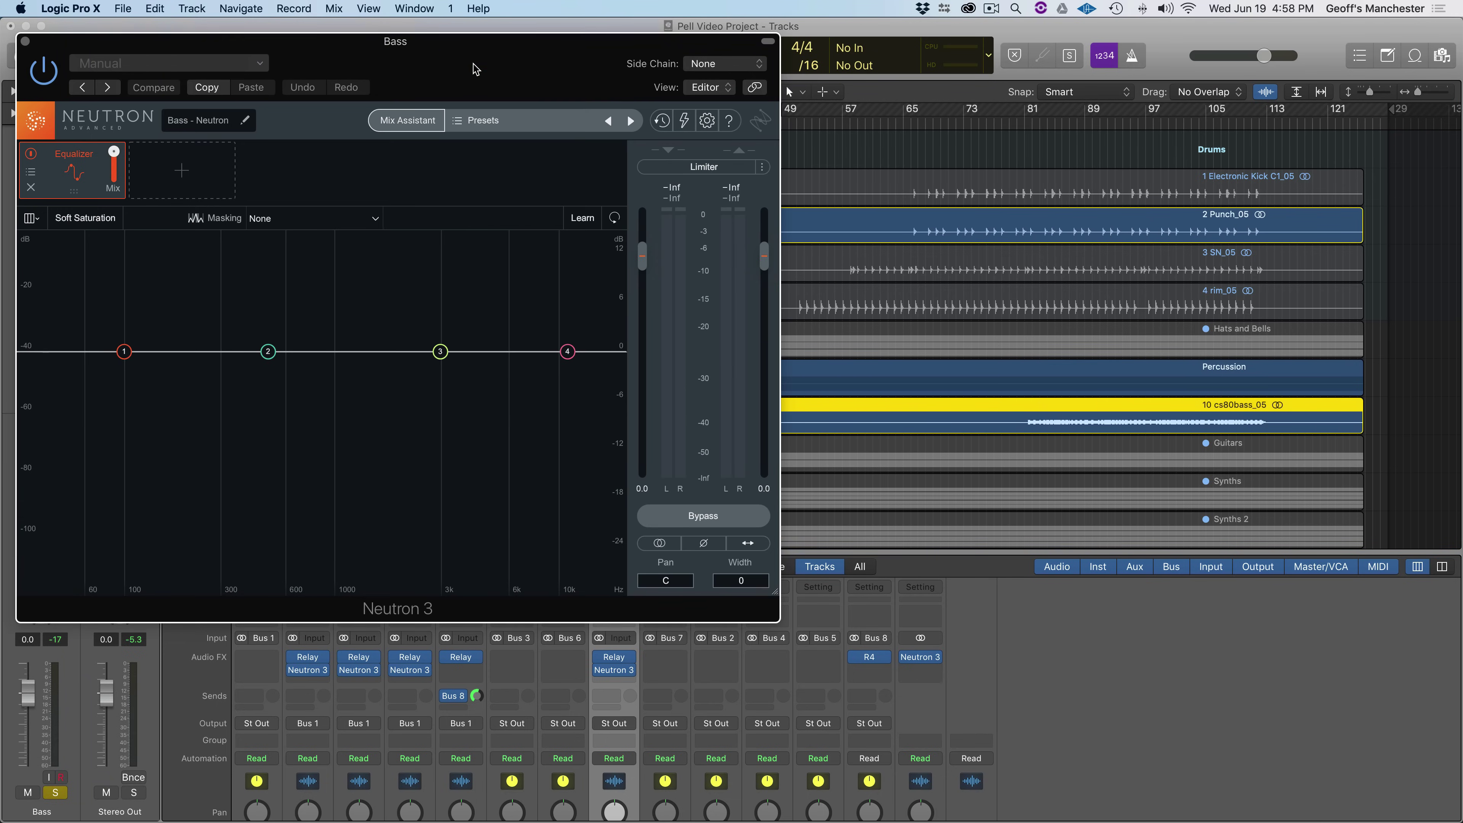
left_click_drag(487, 89, 846, 210)
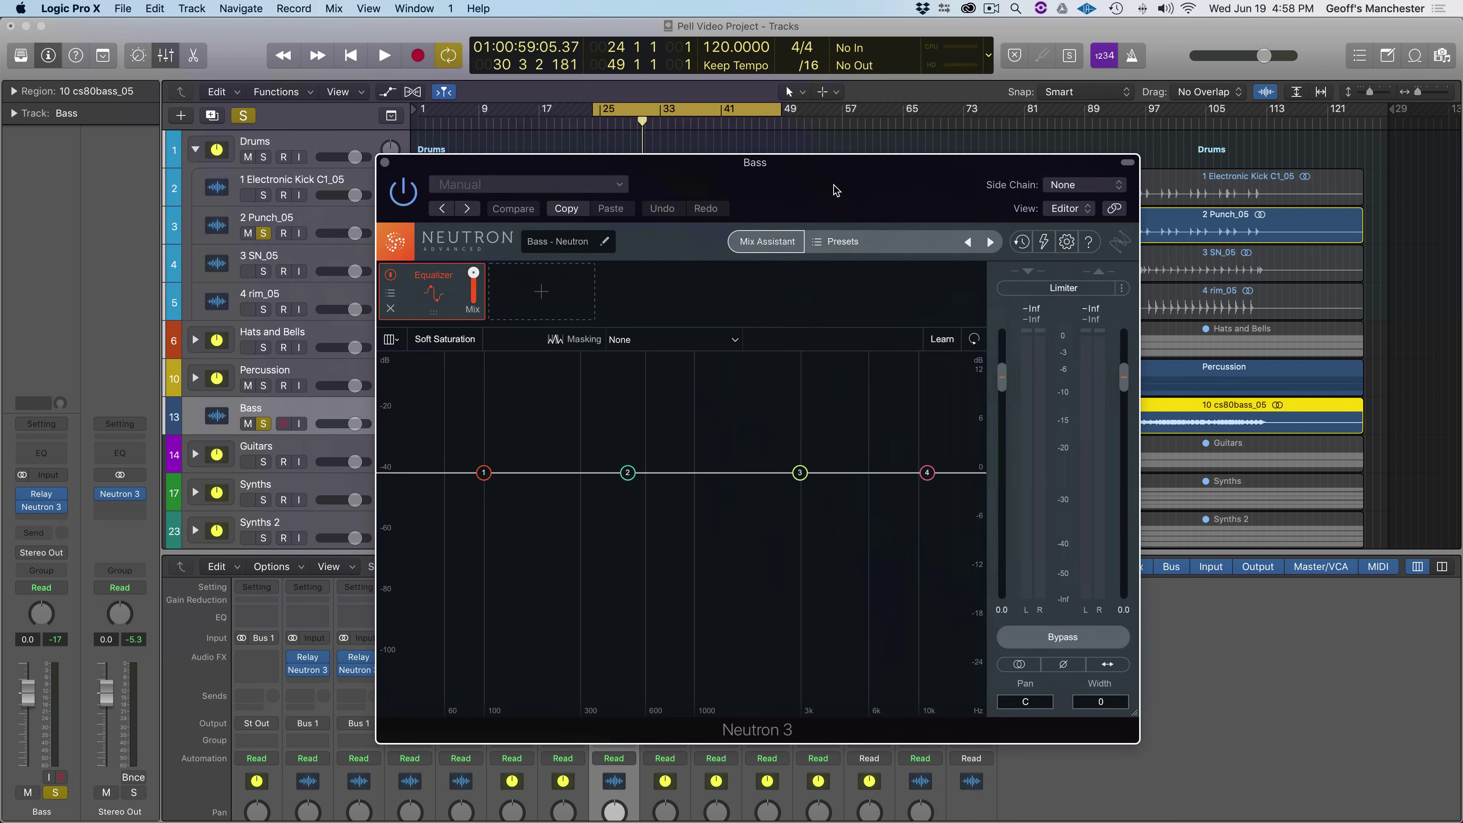
- Set the Bass equalizer's Masking source to 2 Punch_05 - Neutron with an adjusted Sensitivity, and play both tracks to examine the frequency overlap
left_click(643, 341)
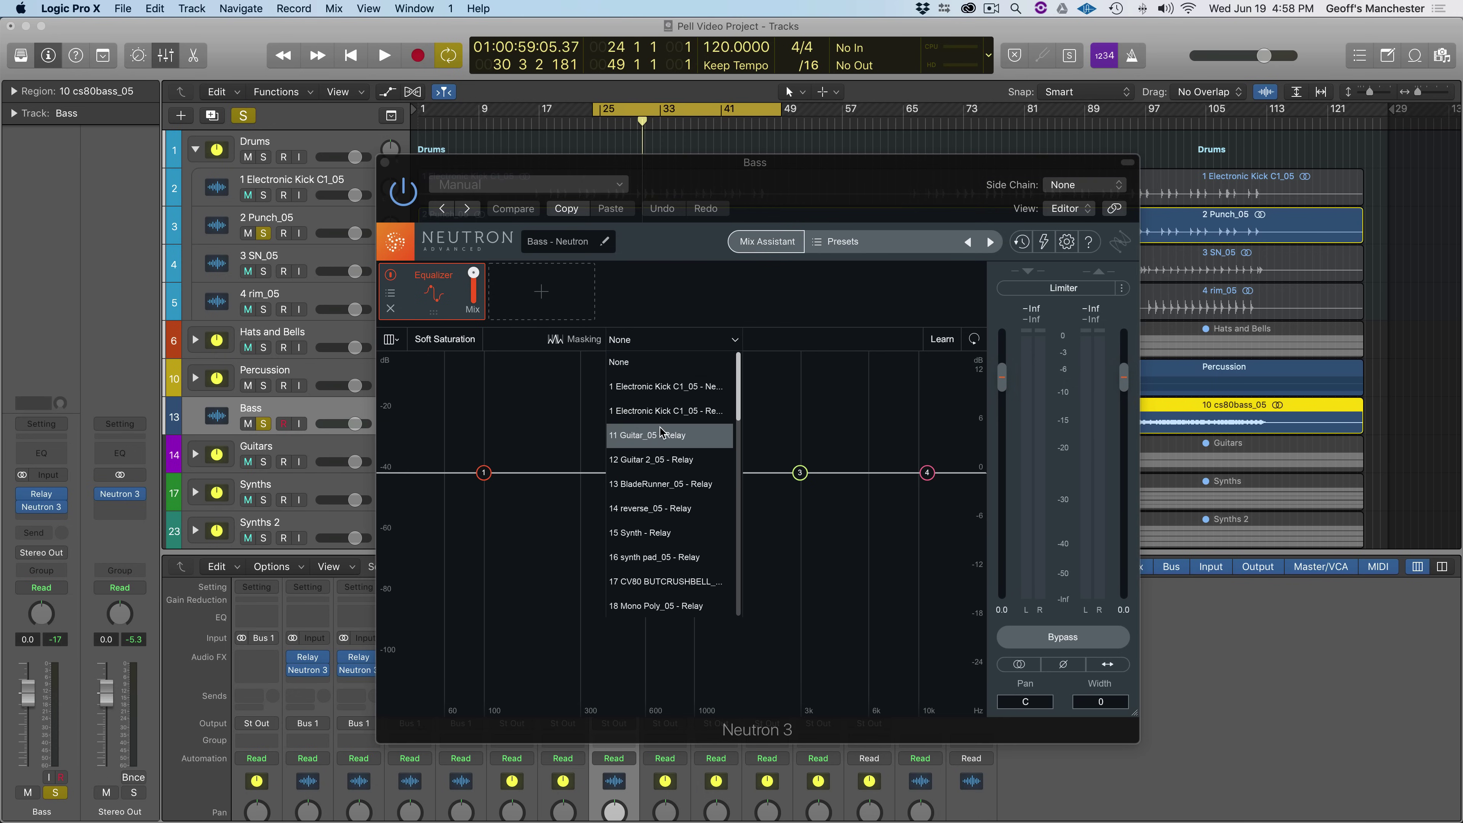
scroll(662, 433, "down", 5)
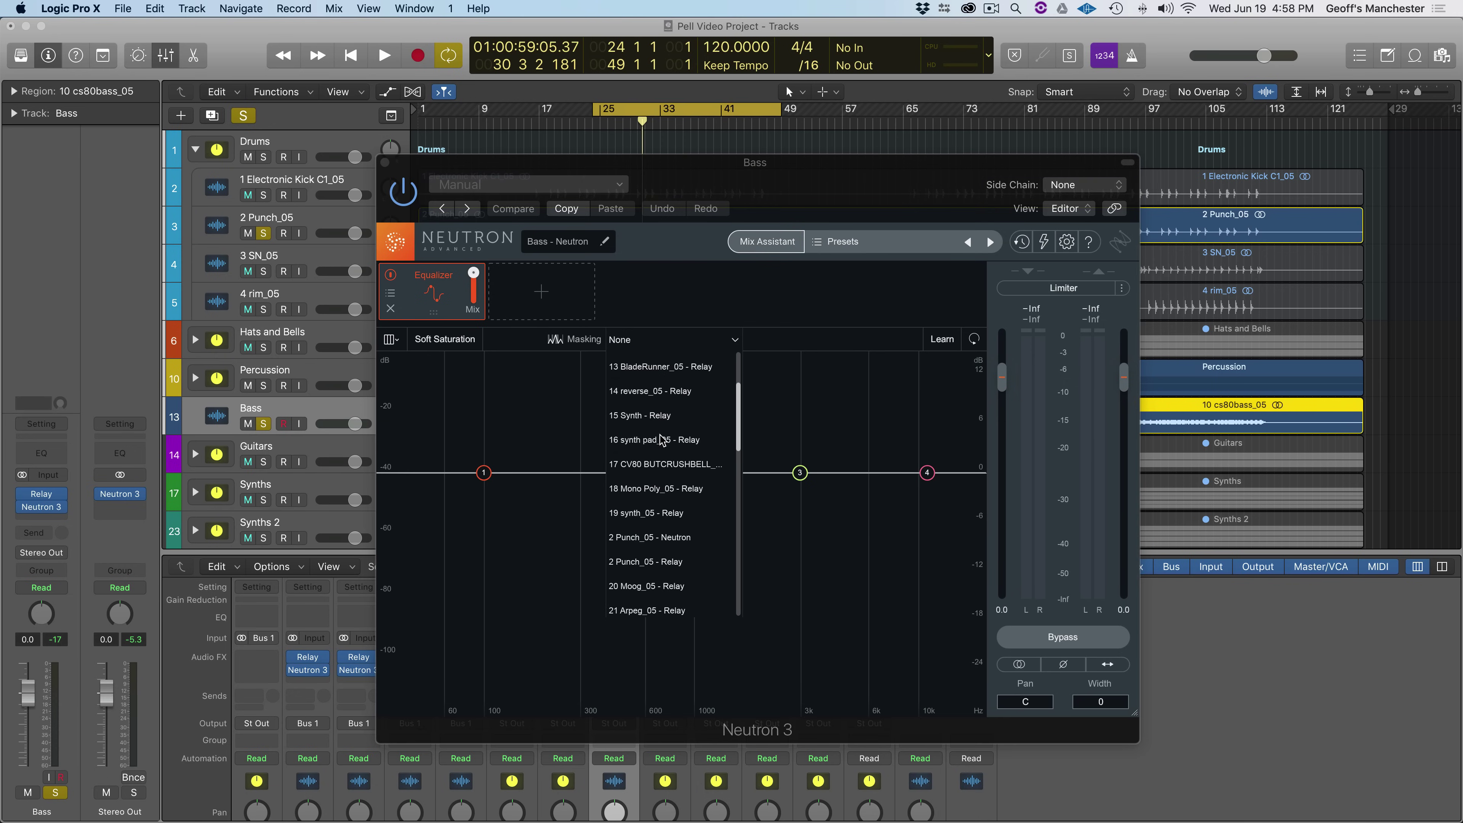
left_click(663, 539)
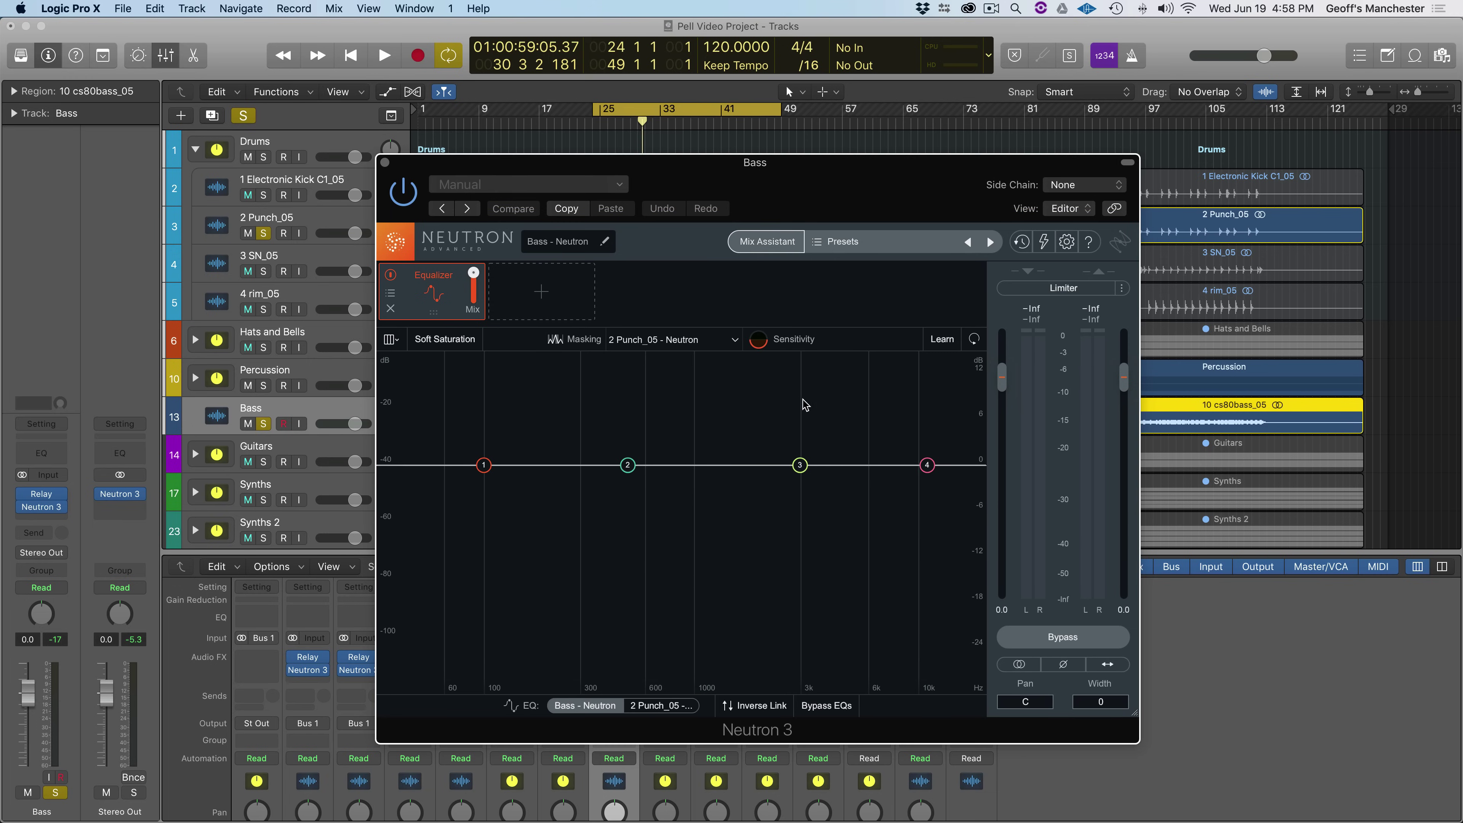
left_click(758, 339)
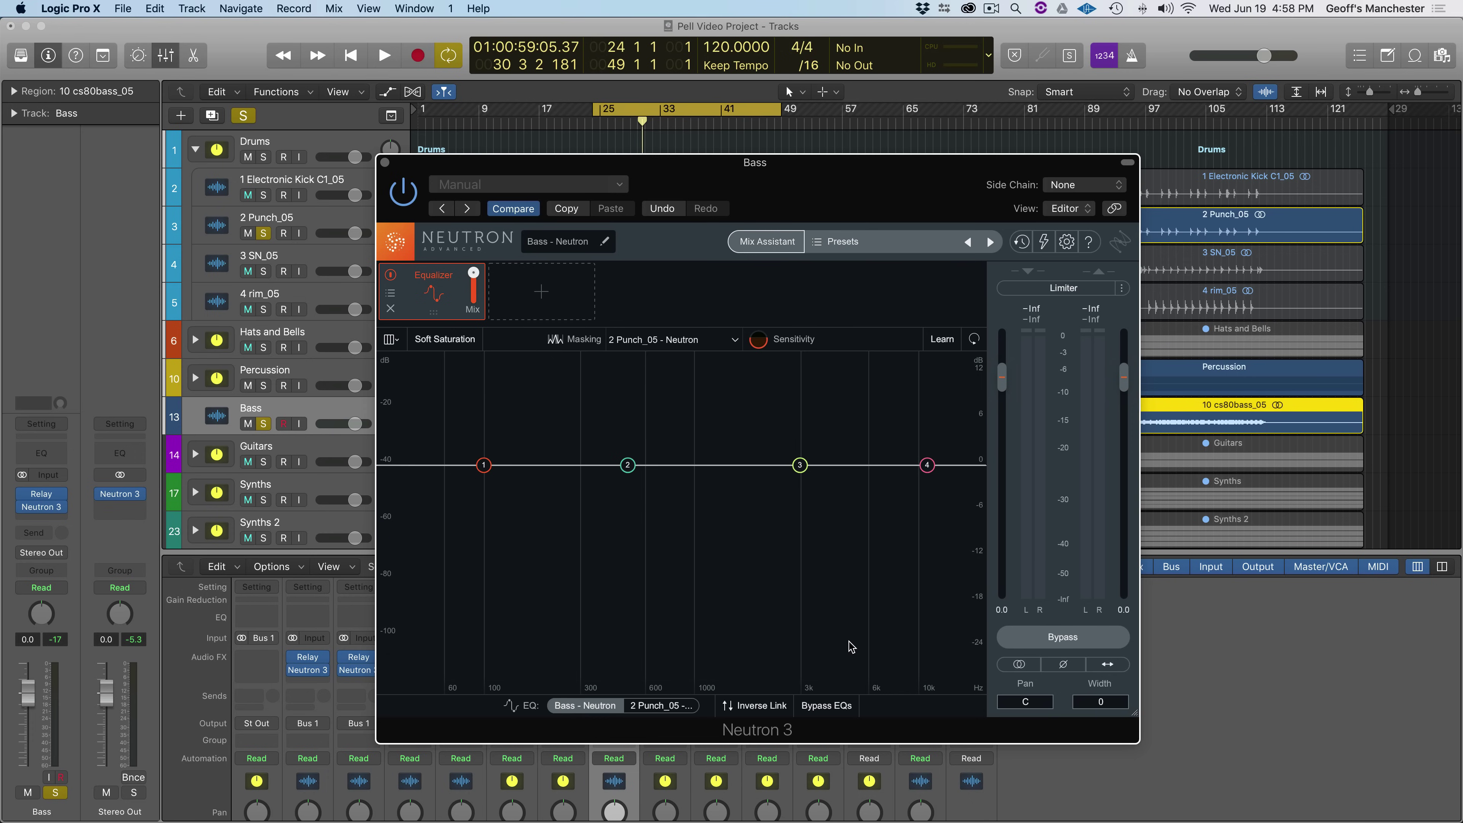
key("space")
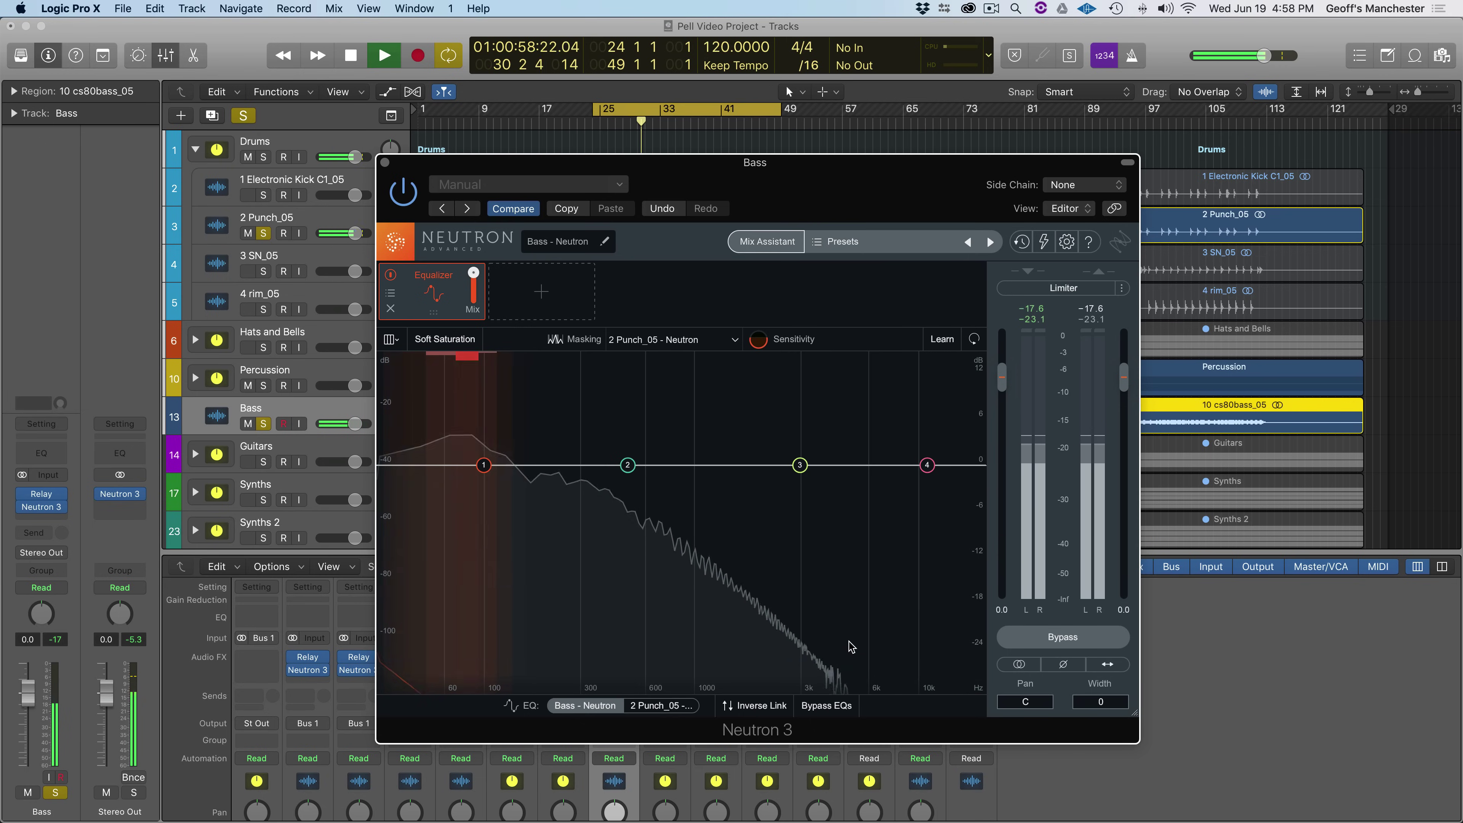
key("space")
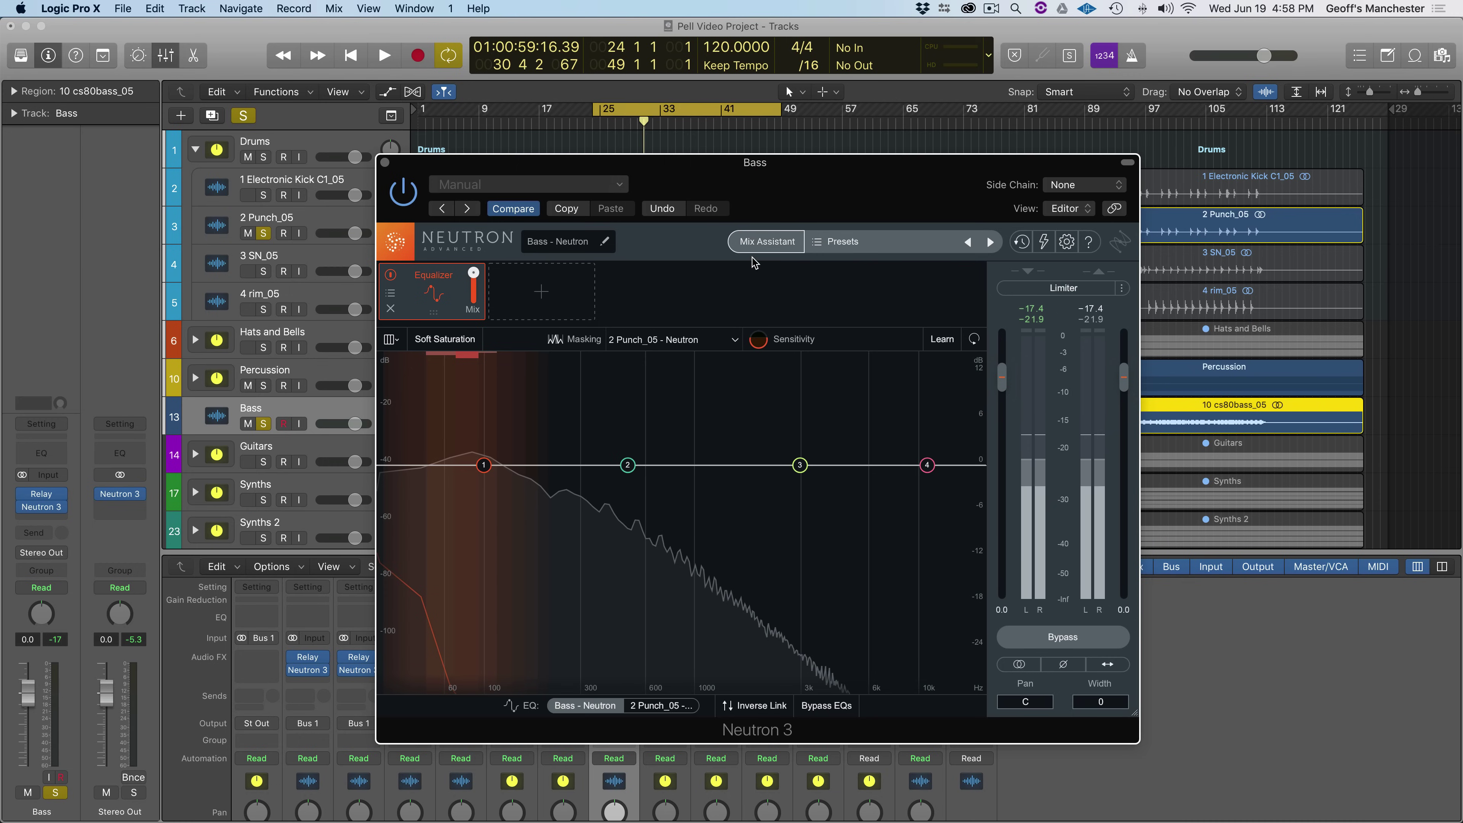
- Set up Mix Assistant's Track Enhance on the bass with Instrument Bass, Style Upfront and Intensity Medium
left_click(766, 241)
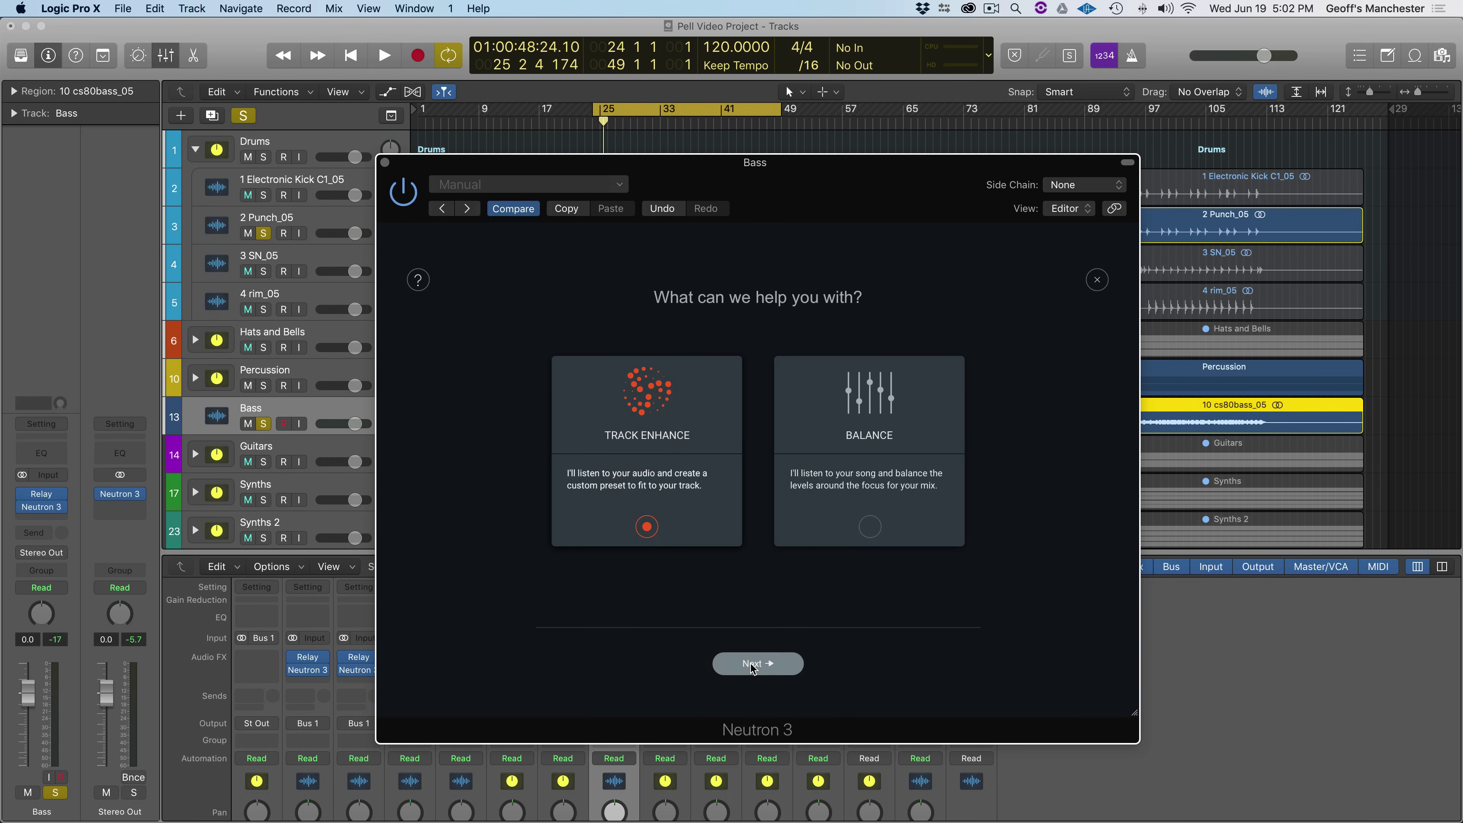
left_click(752, 666)
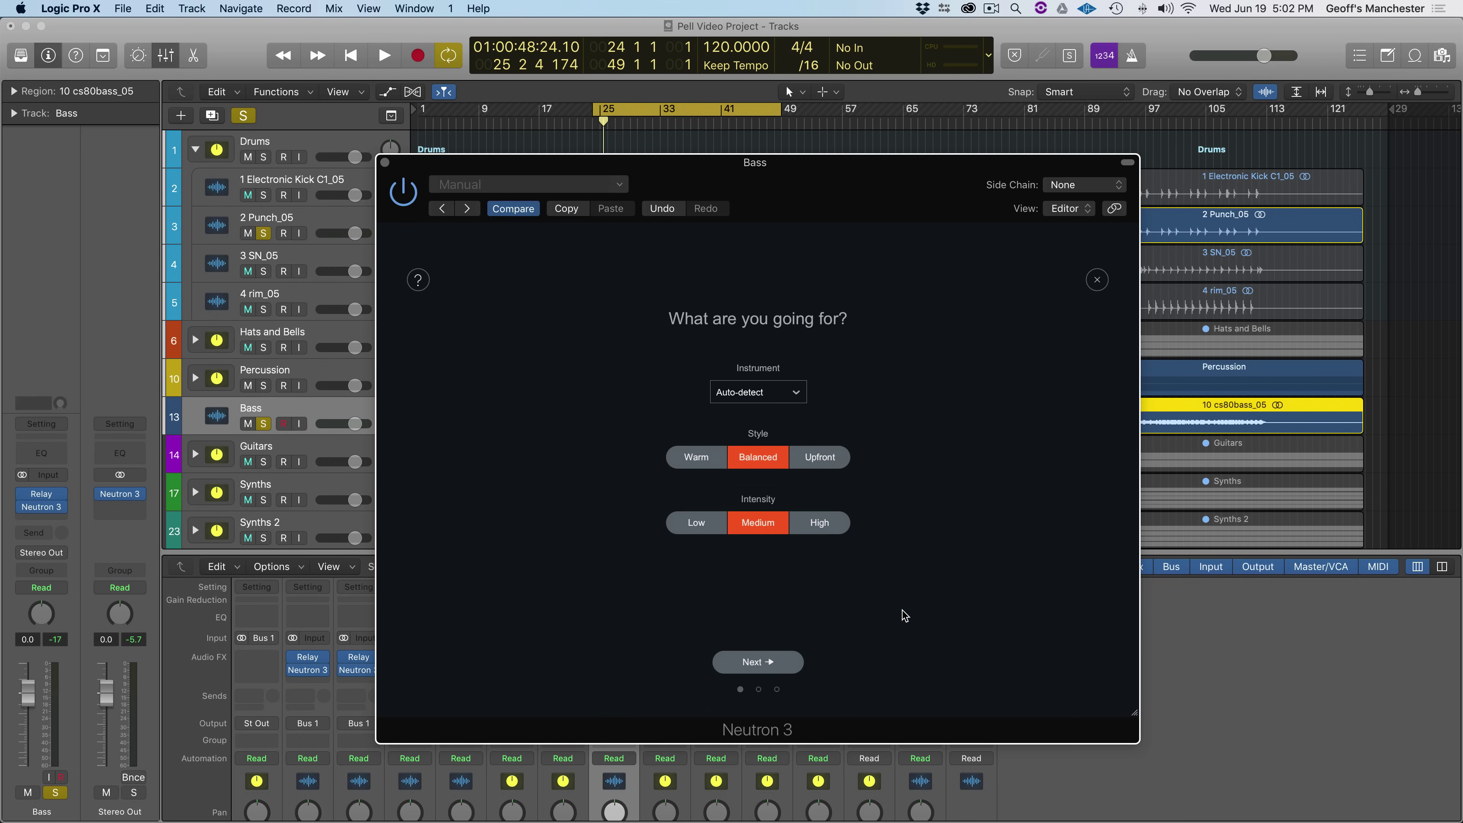
left_click(797, 395)
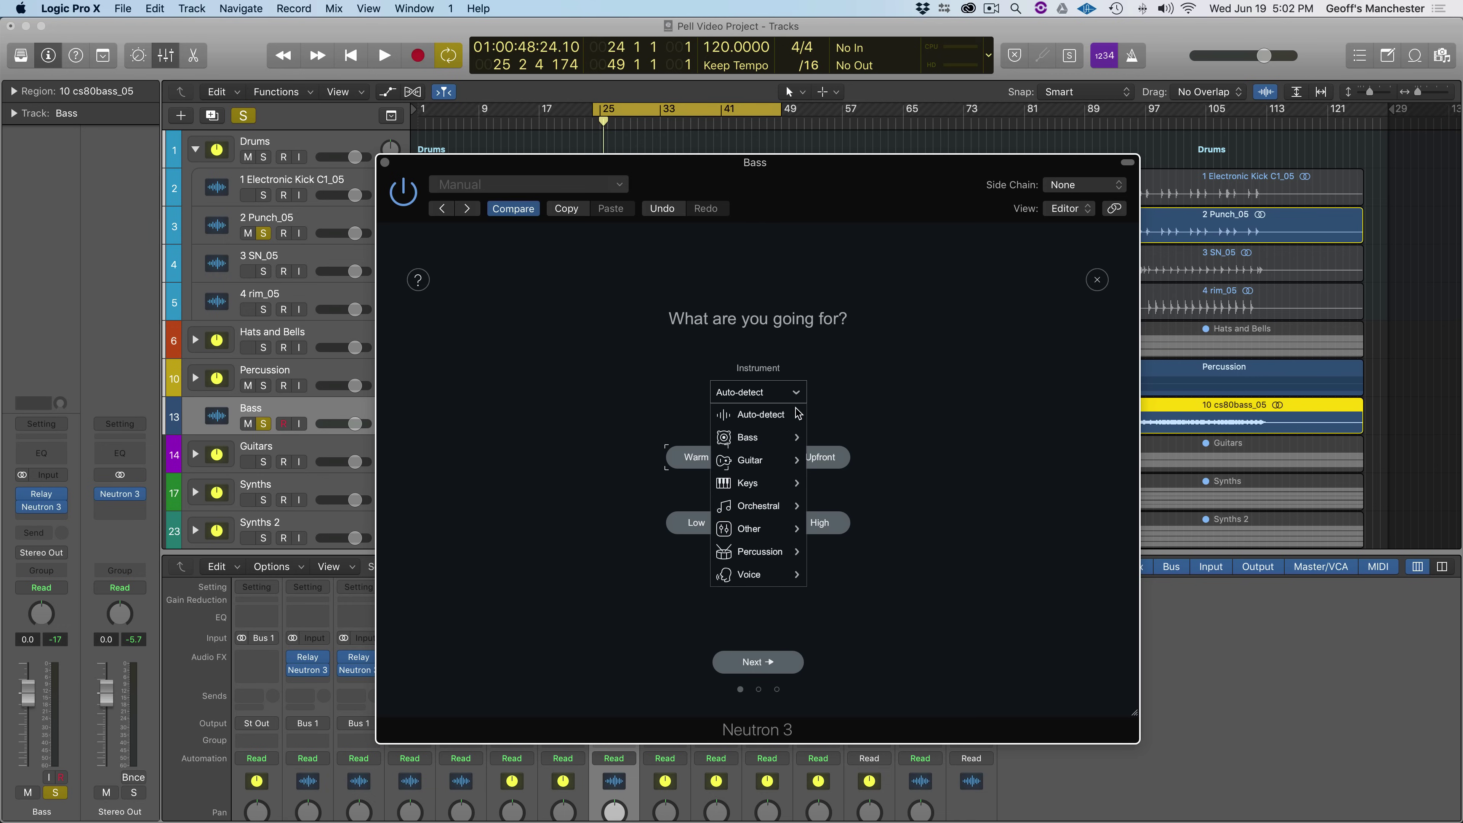
mouse_move(790, 458)
left_click(836, 441)
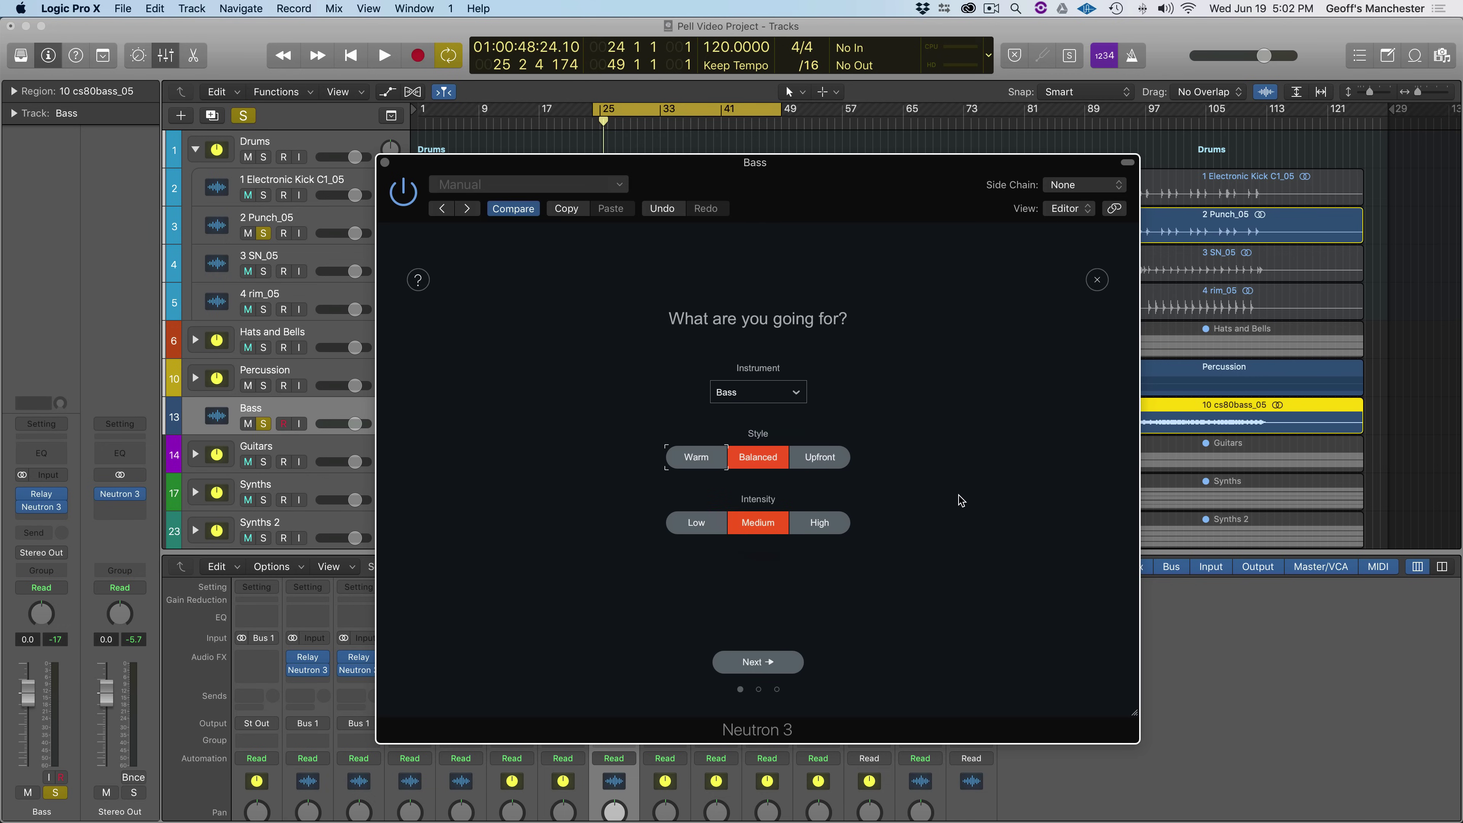
left_click(819, 459)
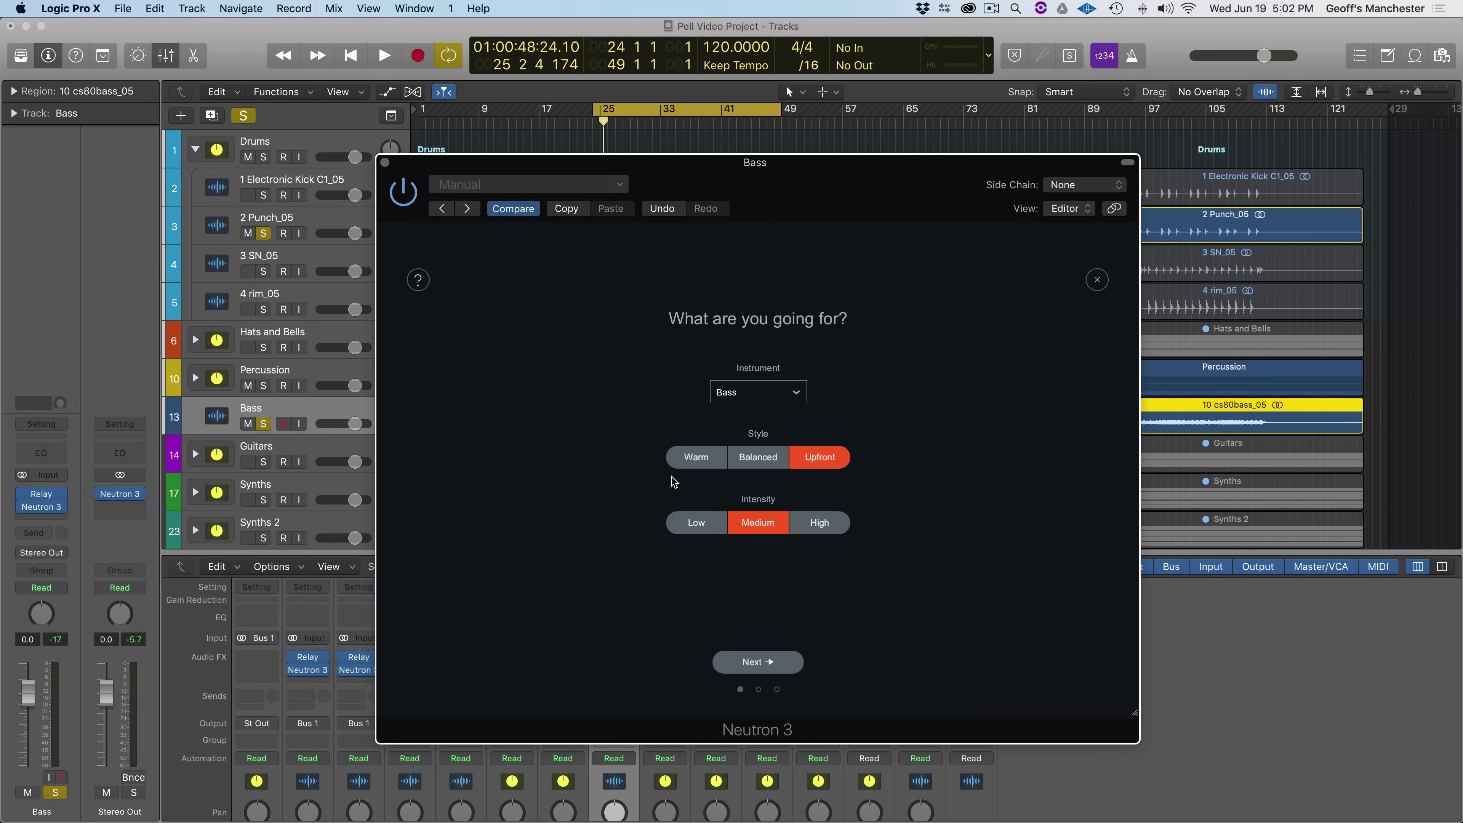
left_click(673, 465)
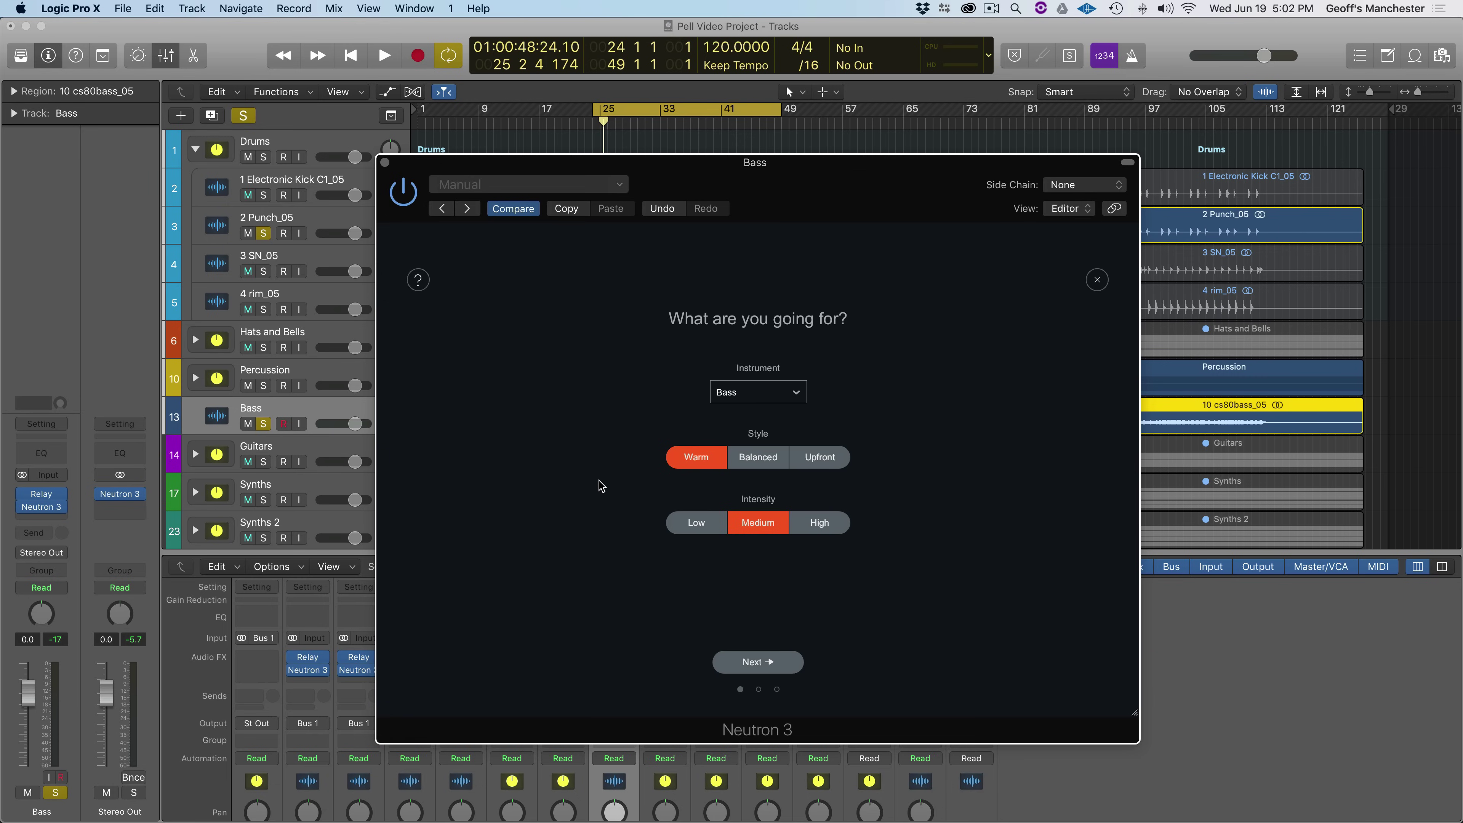
left_click(818, 468)
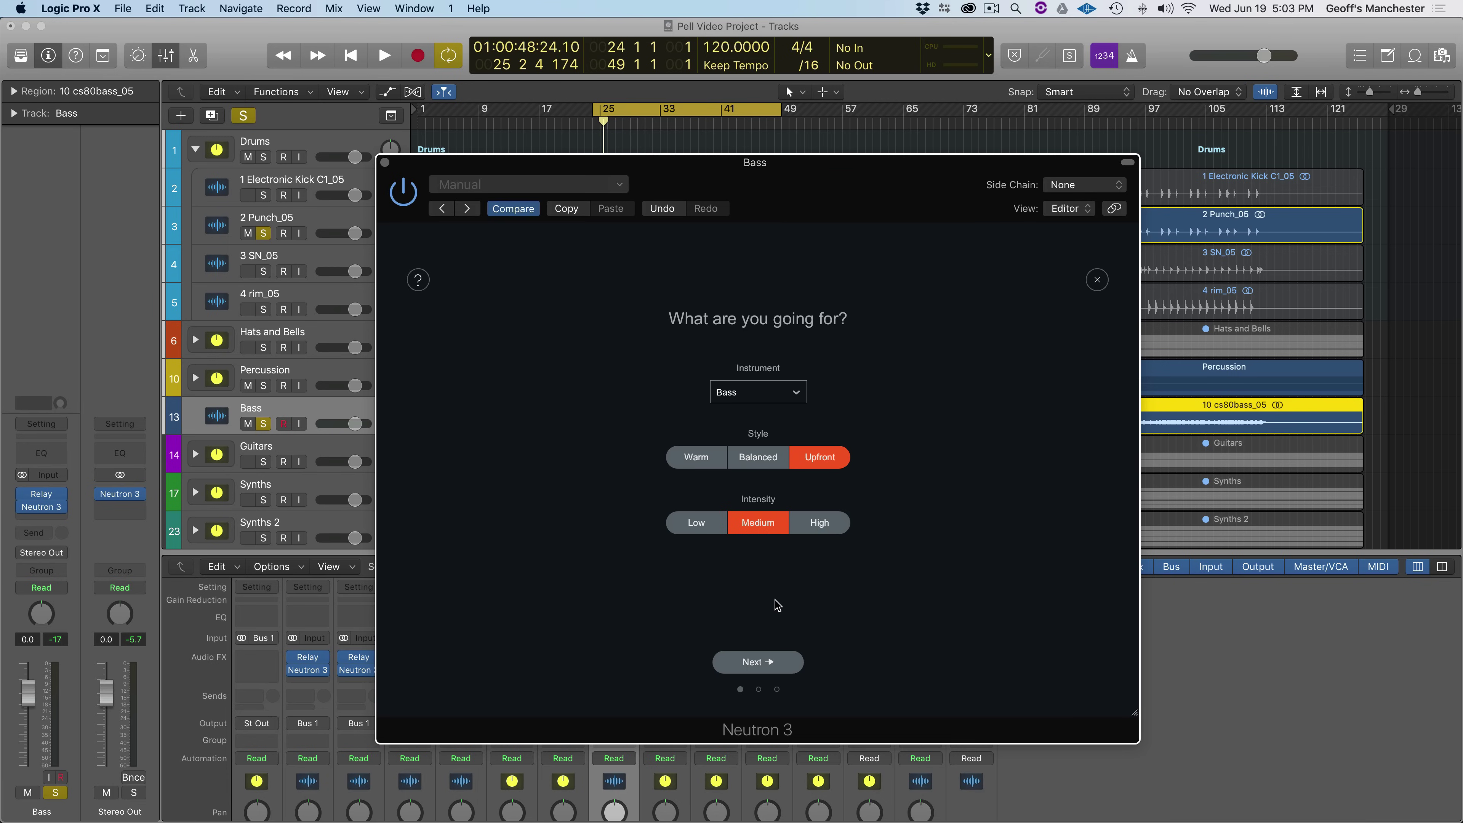
- Take 2 Punch_05 out of solo and play the bass alone so Mix Assistant can analyze it and build its preset
left_click(777, 666)
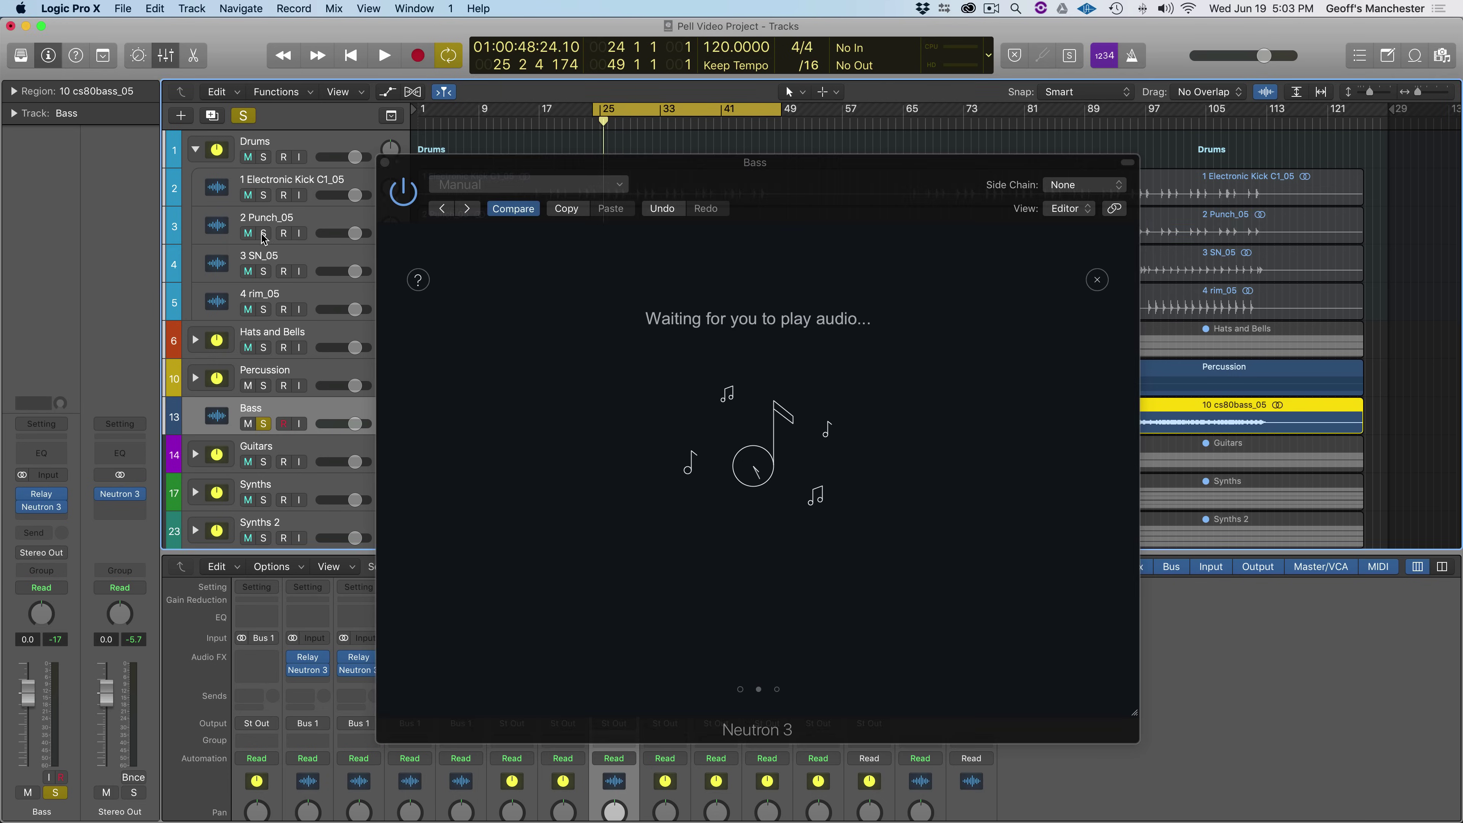
key("space")
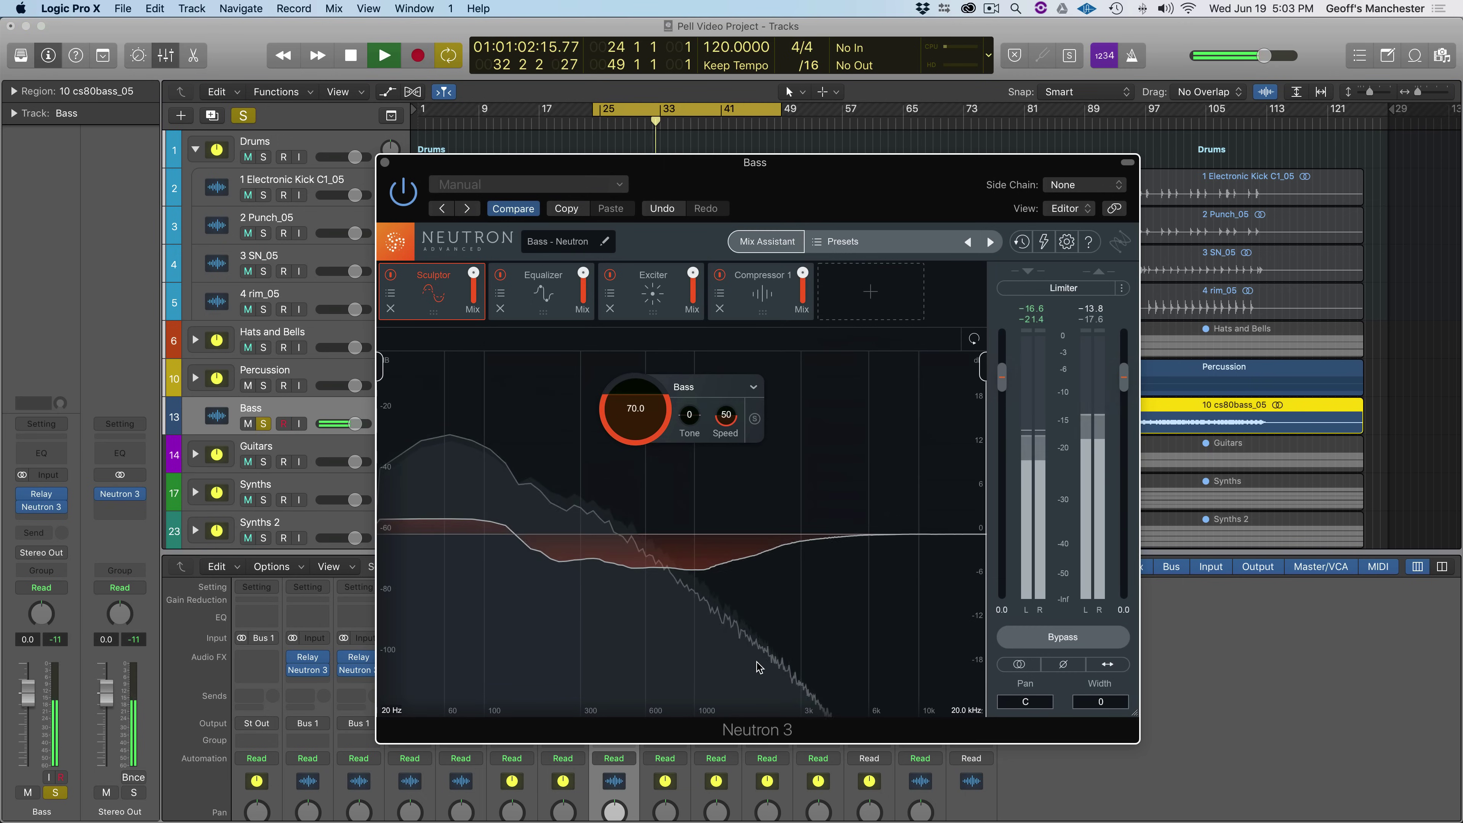
key("space")
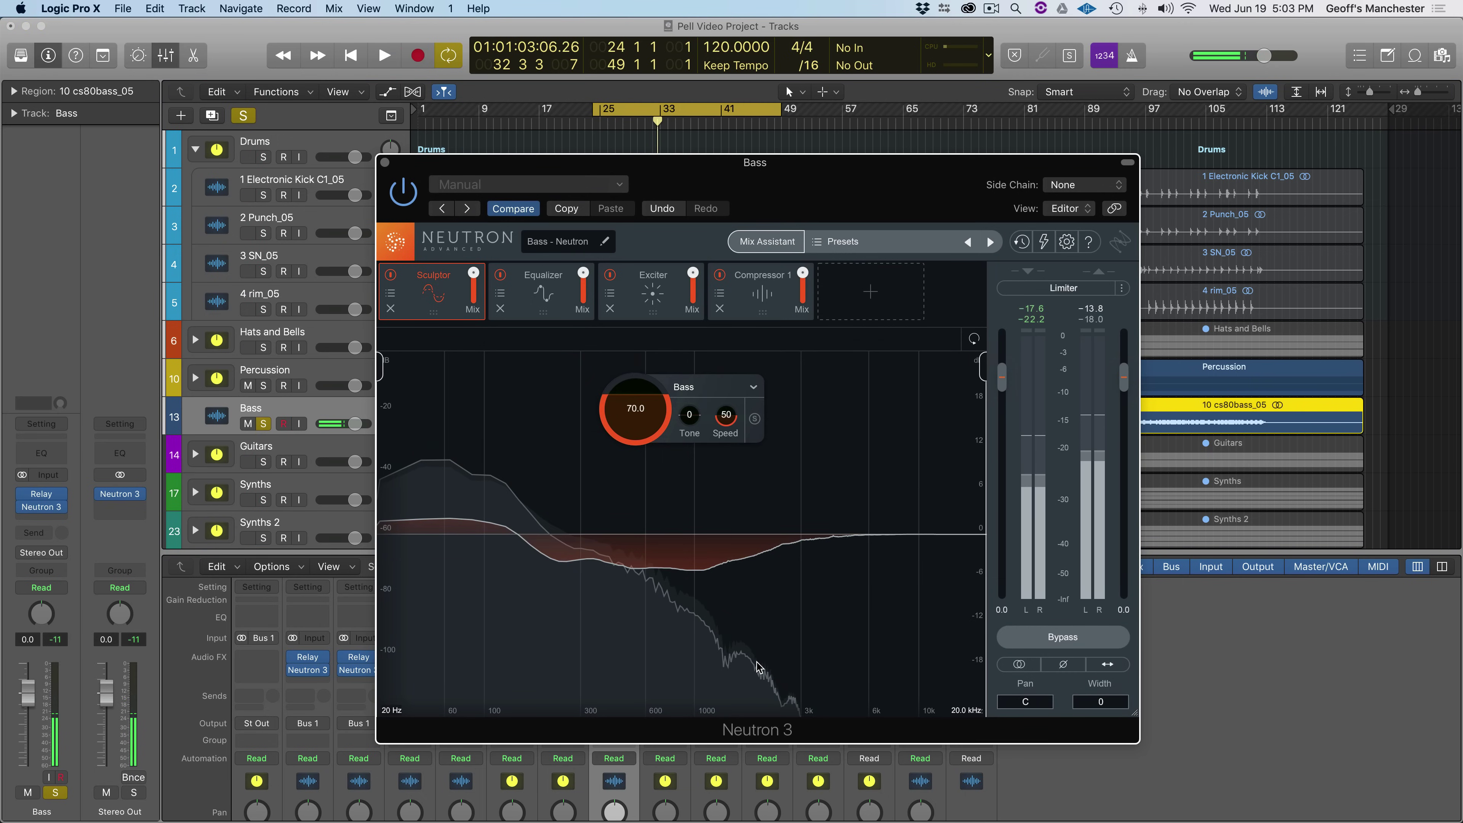
- Play the bass with Neutron bypassed and again with it active to compare the unprocessed and enhanced sound
left_click(1008, 640)
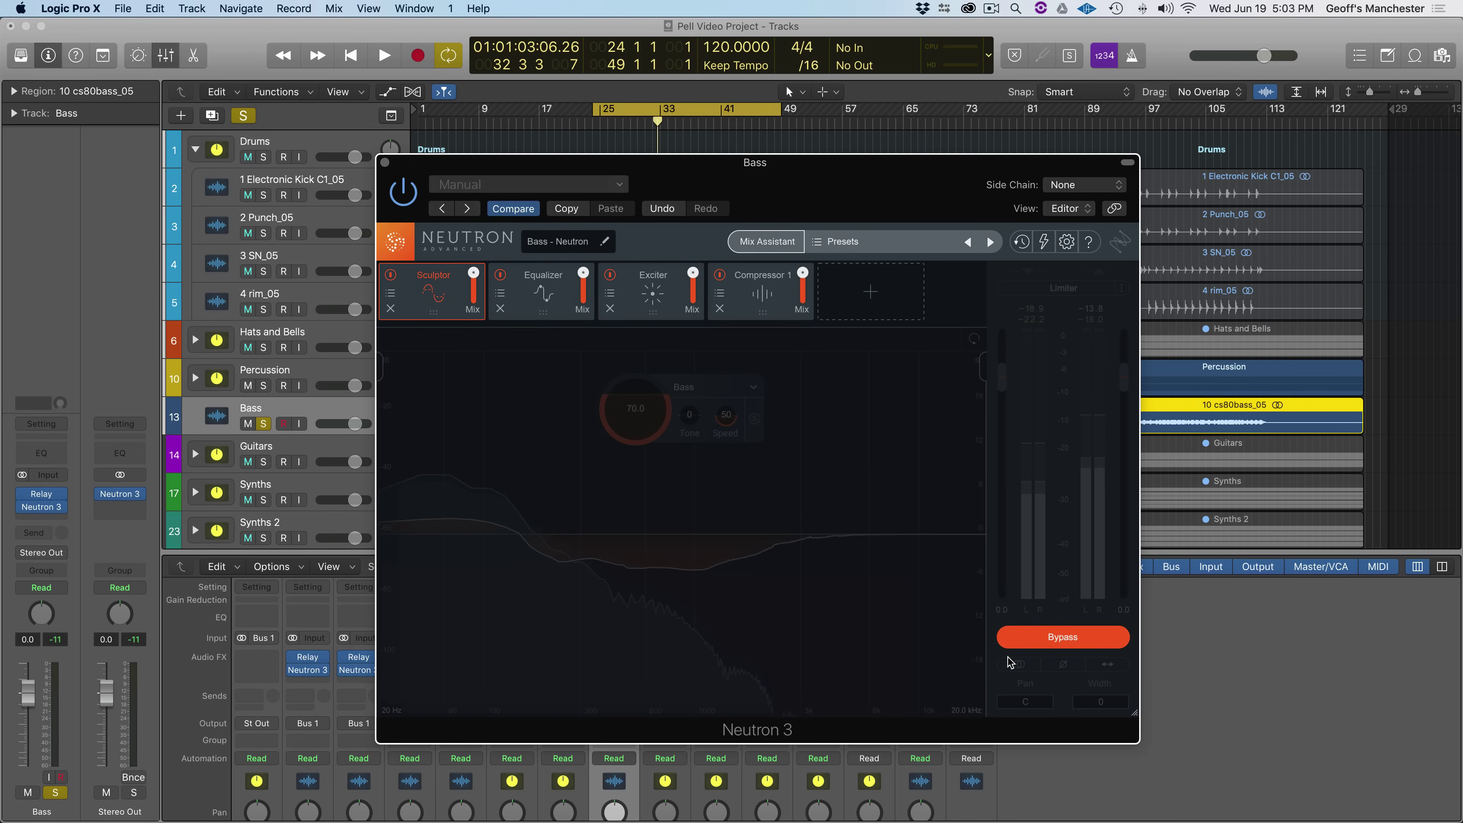
key("space")
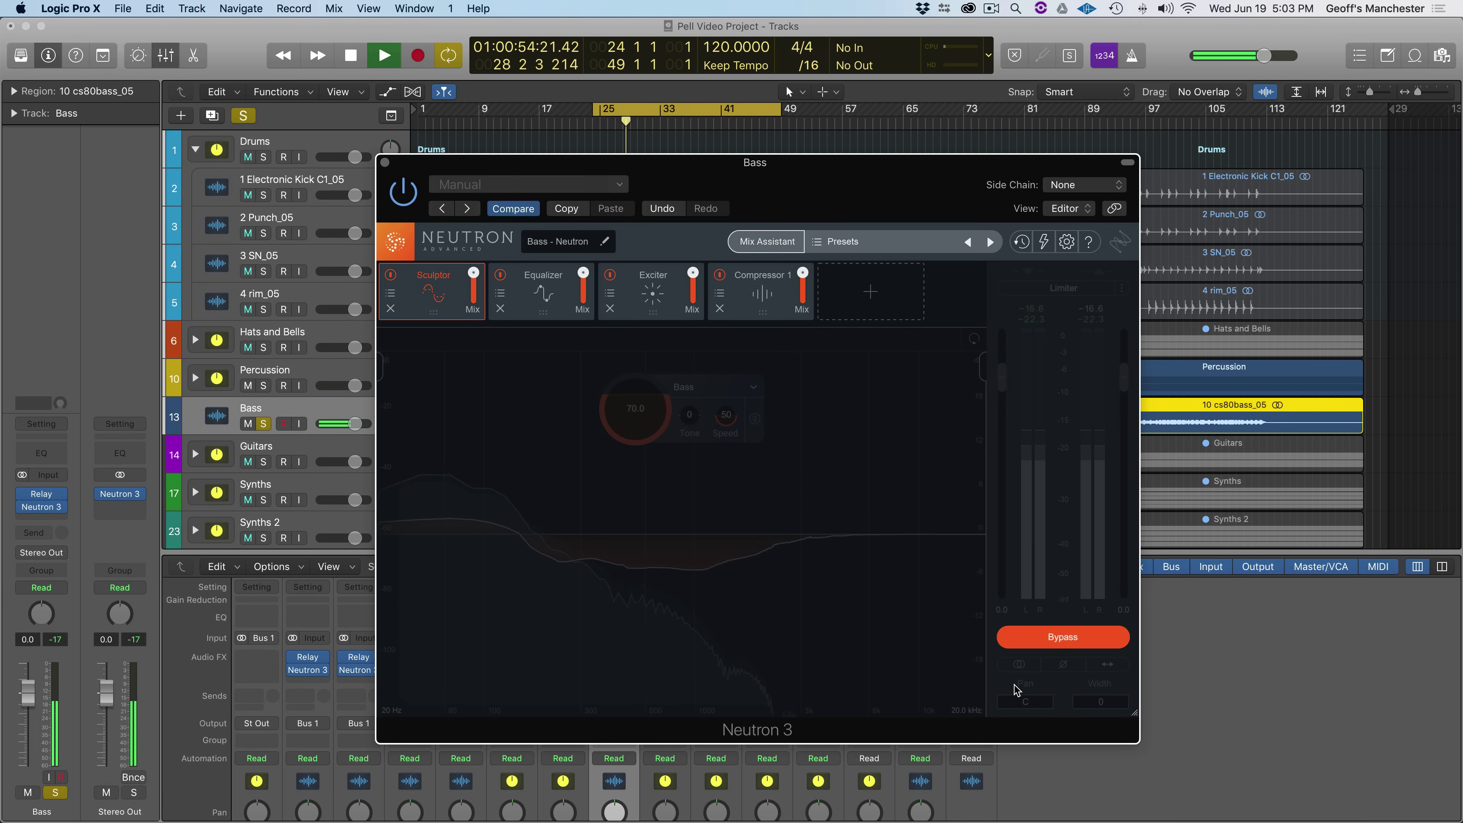
key("space")
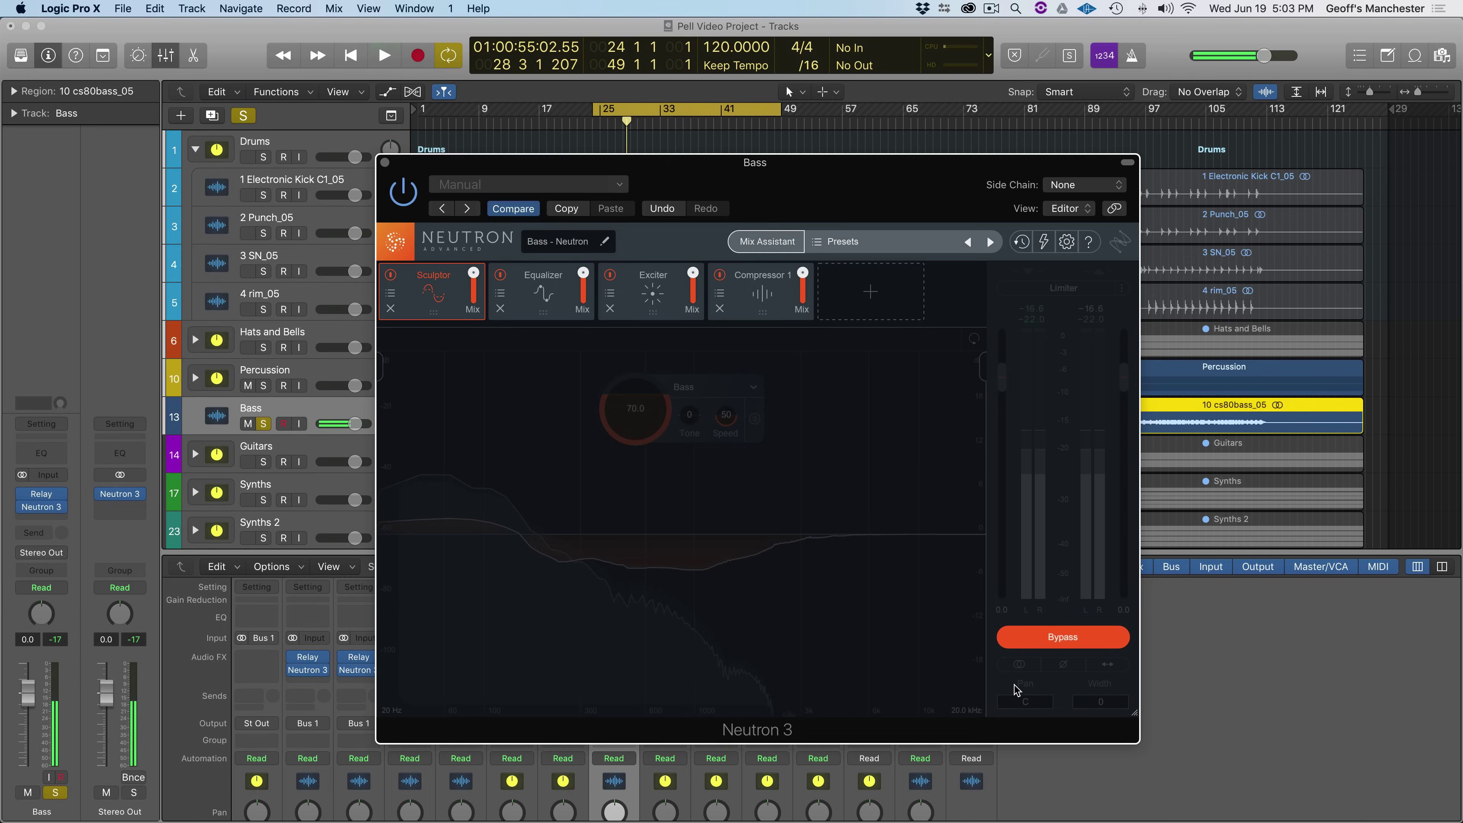
left_click(1012, 640)
key("space")
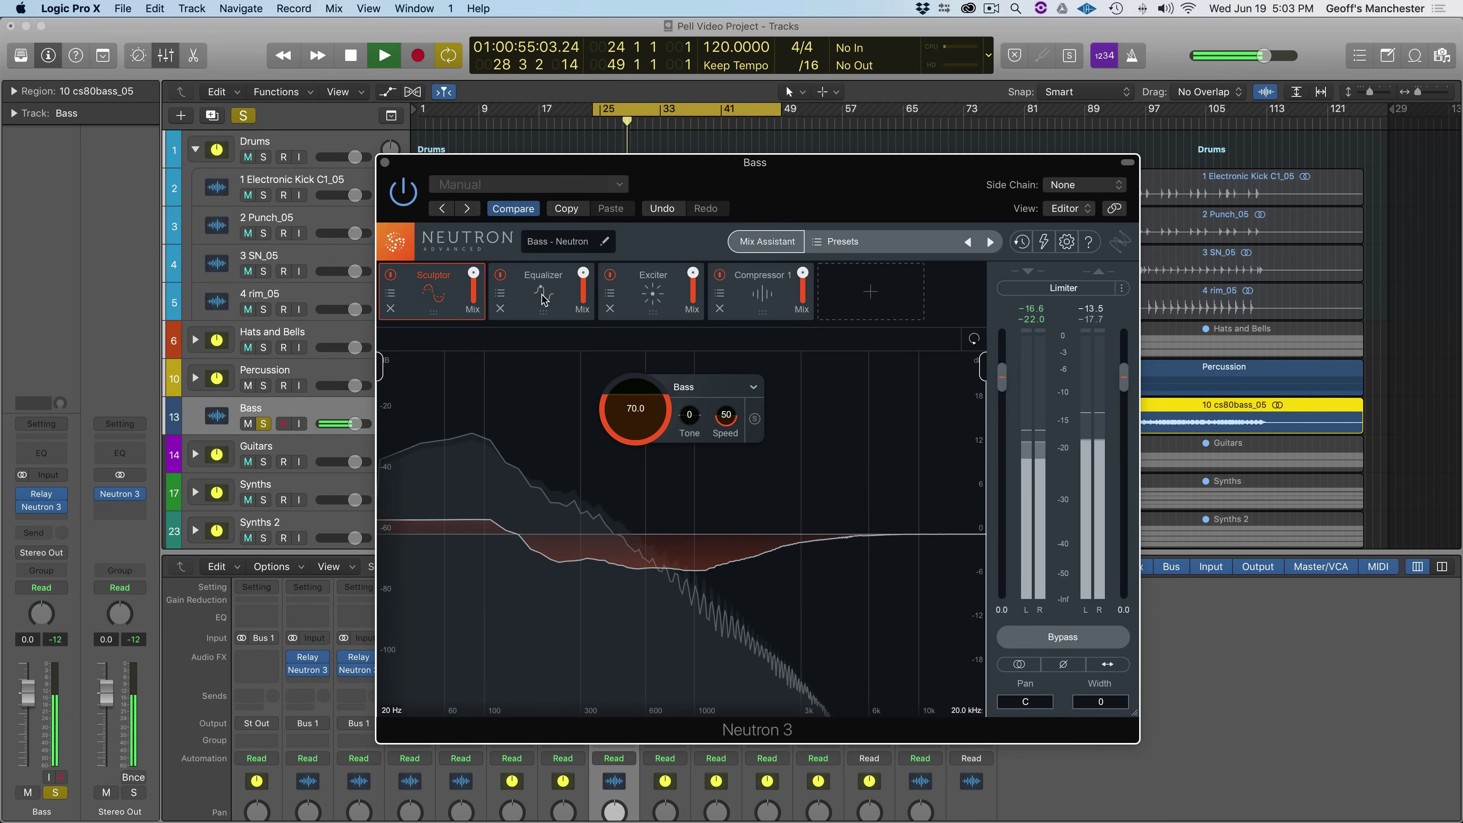
key("space")
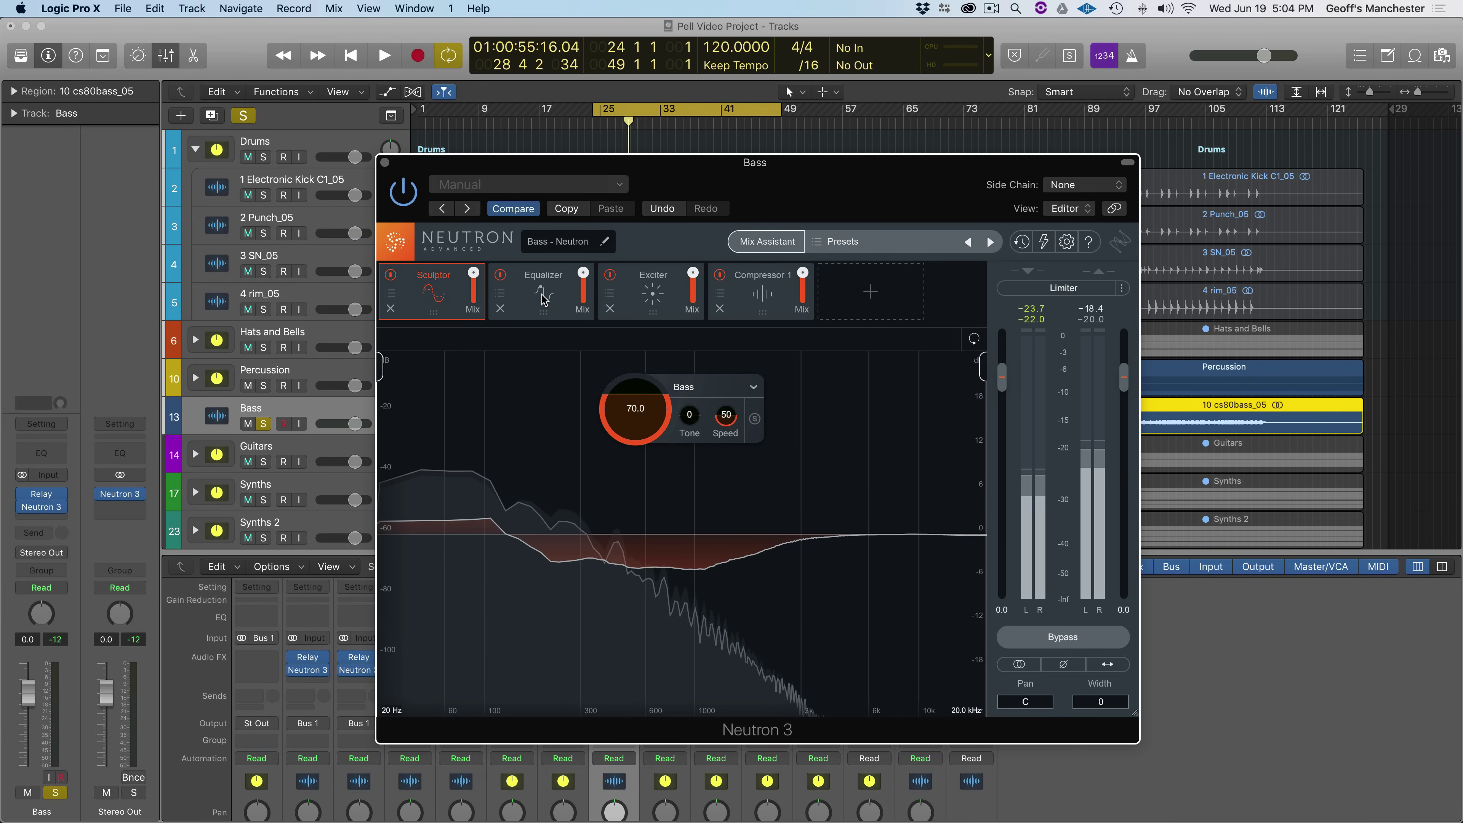
- Turn the Bass equalizer's narrow band 6 boost into a slight cut of about -1.0 dB at about 608 Hz
left_click(544, 299)
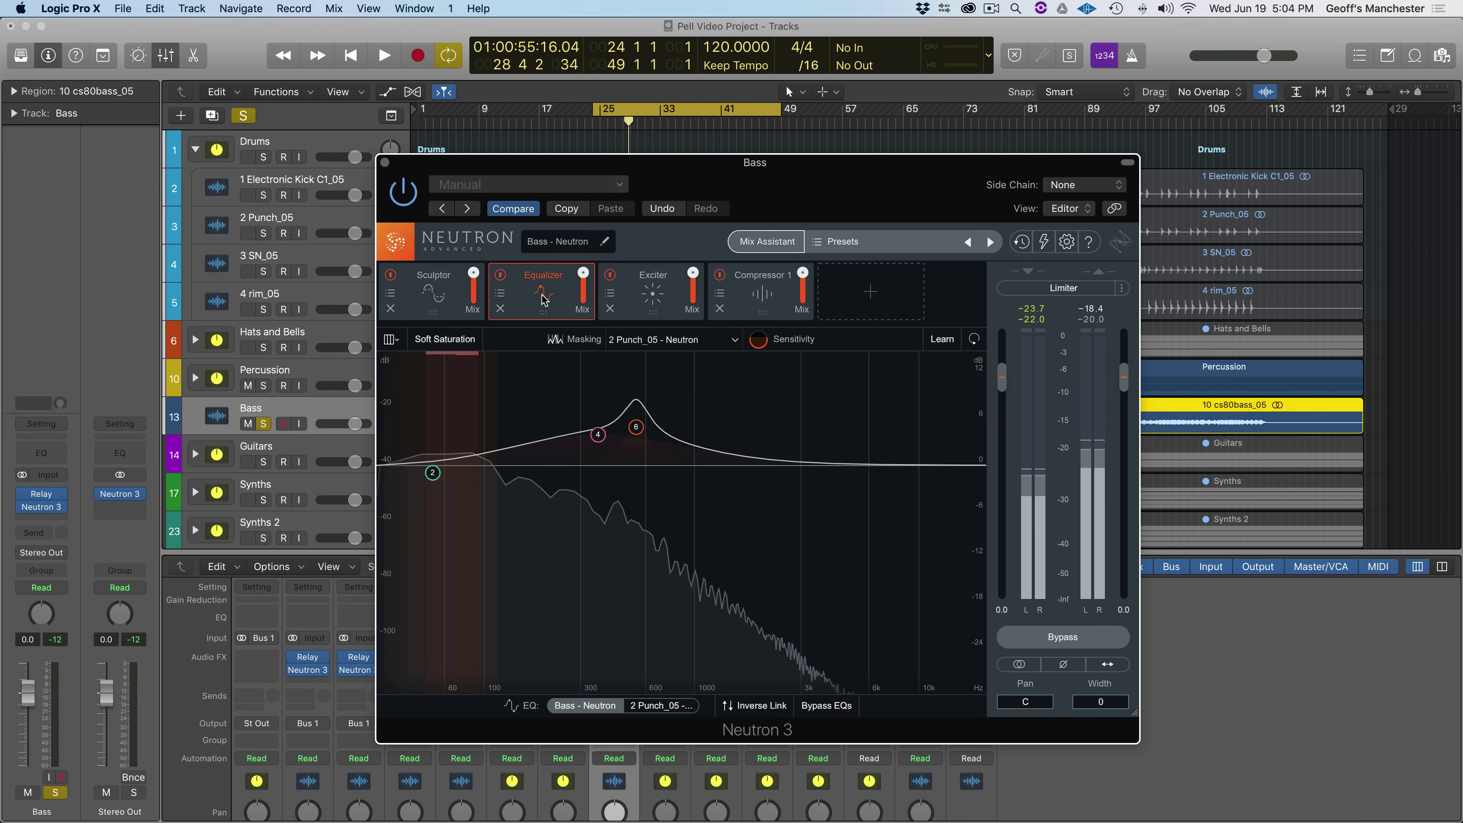
left_click(635, 431)
left_click_drag(636, 433, 647, 480)
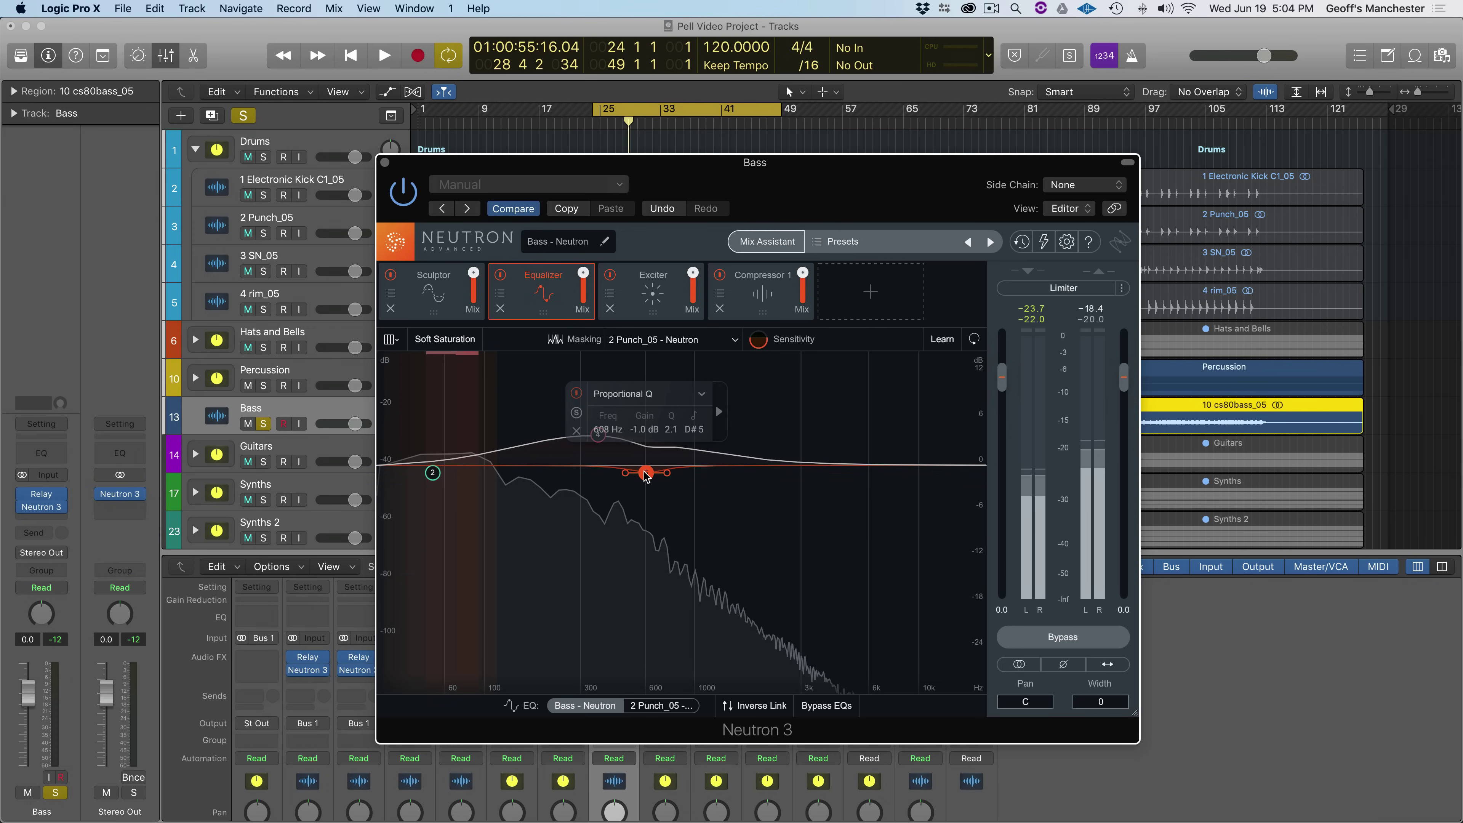
- Check the Exciter and Compressor 1 modules, and raise Sculptor's amount to about 77.6 and its Tone to about 20 during playback
left_click(665, 303)
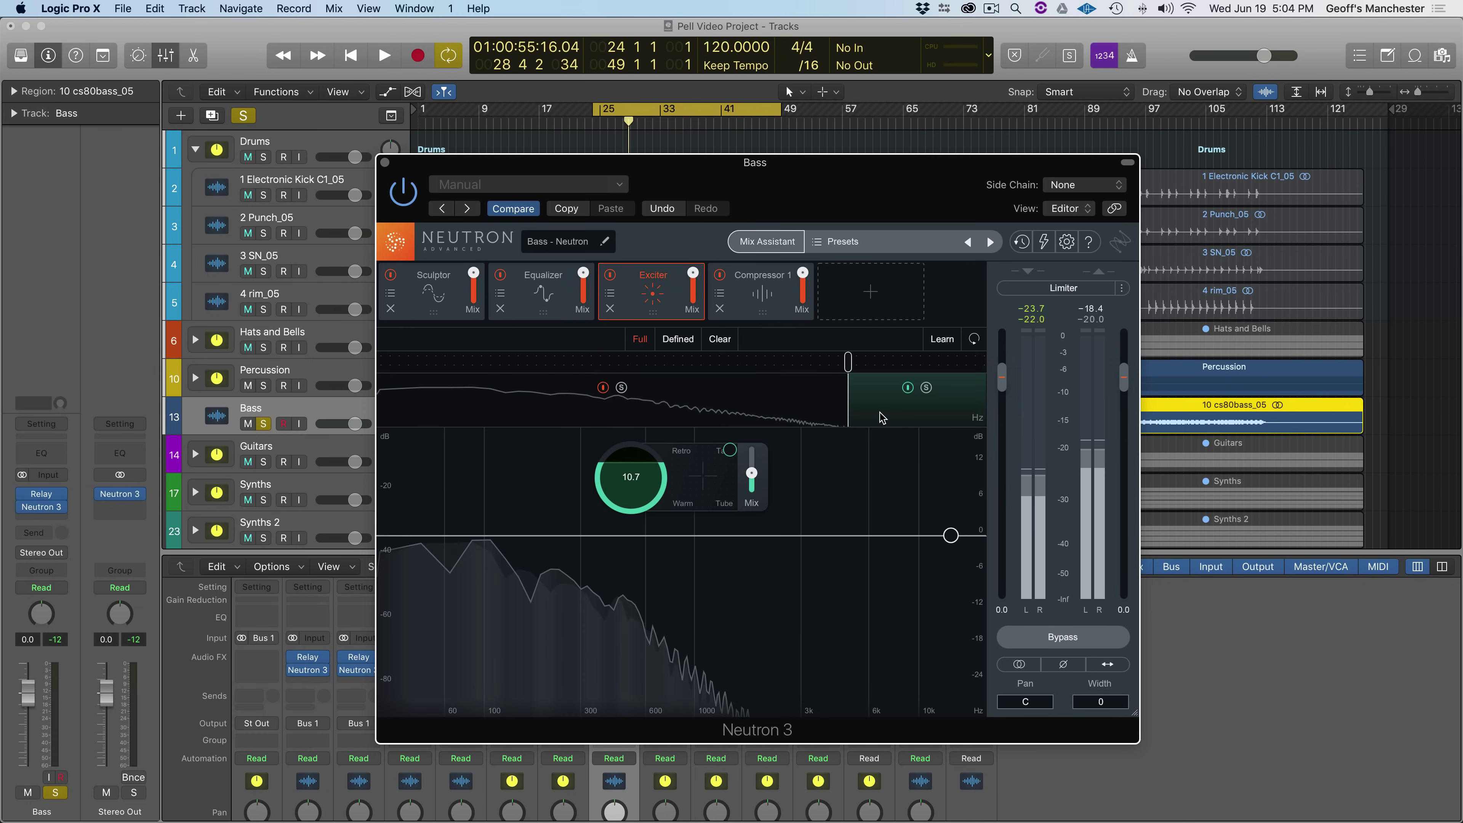
left_click(762, 295)
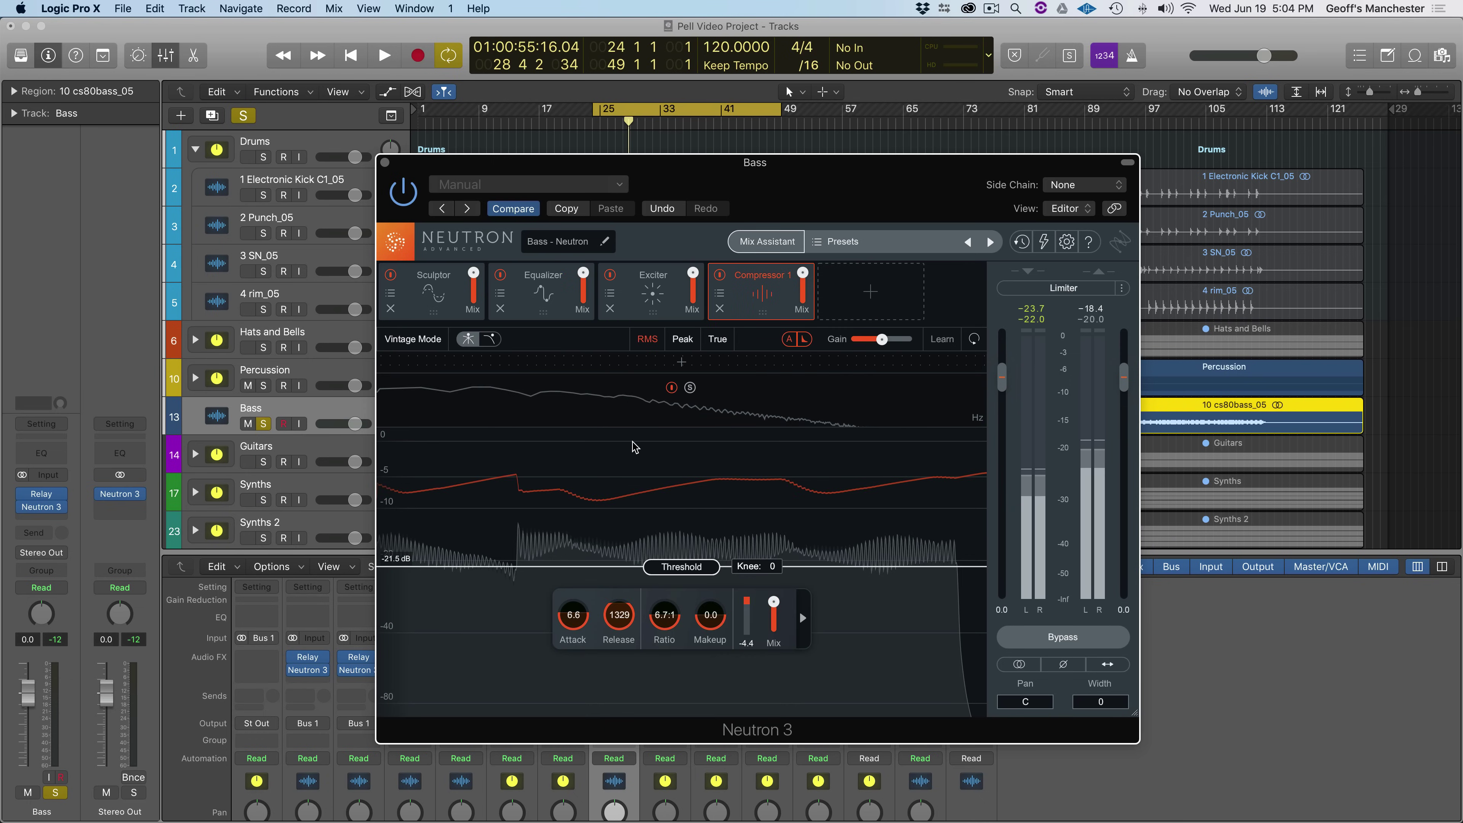
left_click(434, 295)
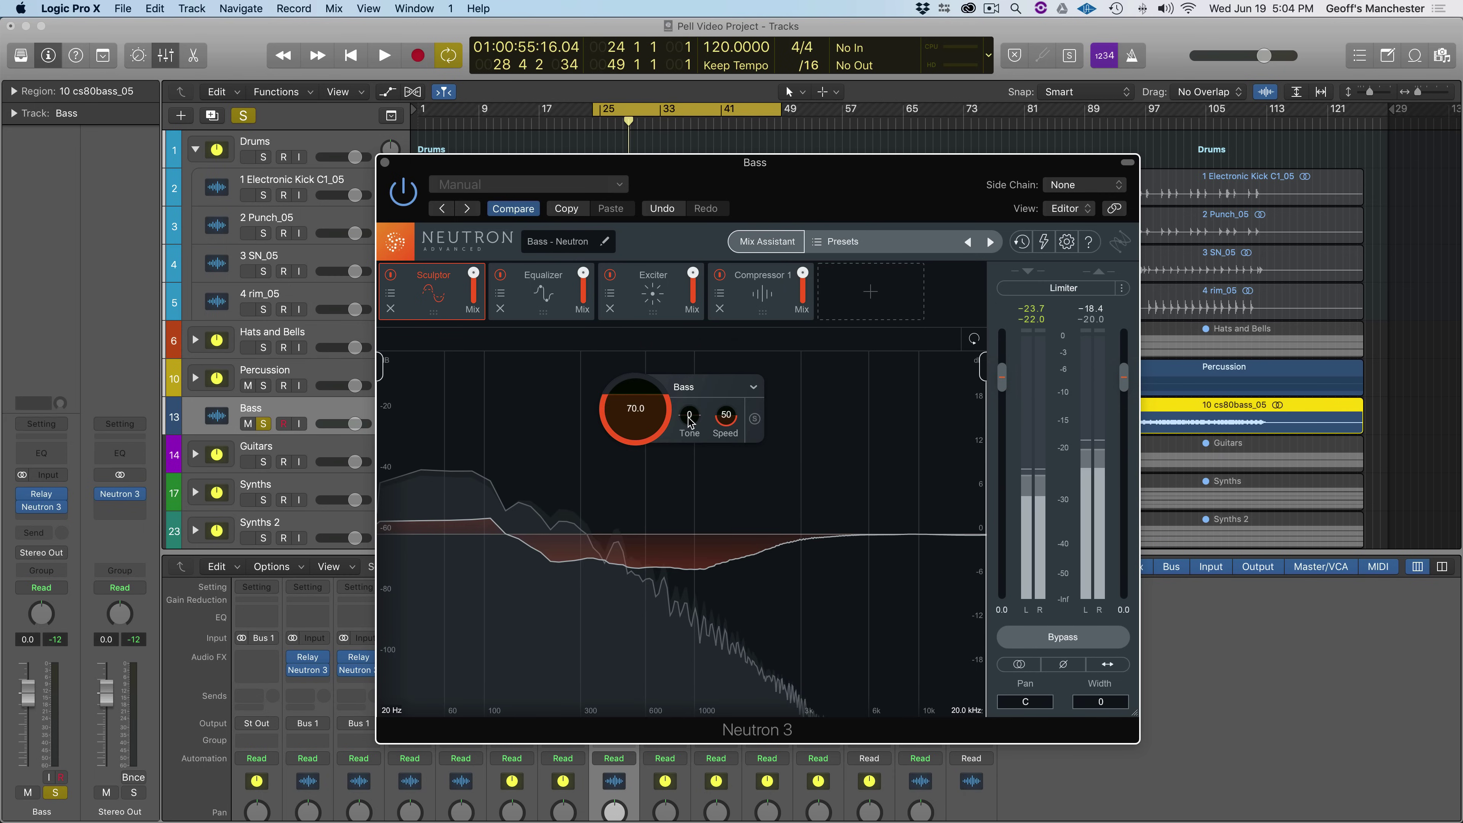
key("space")
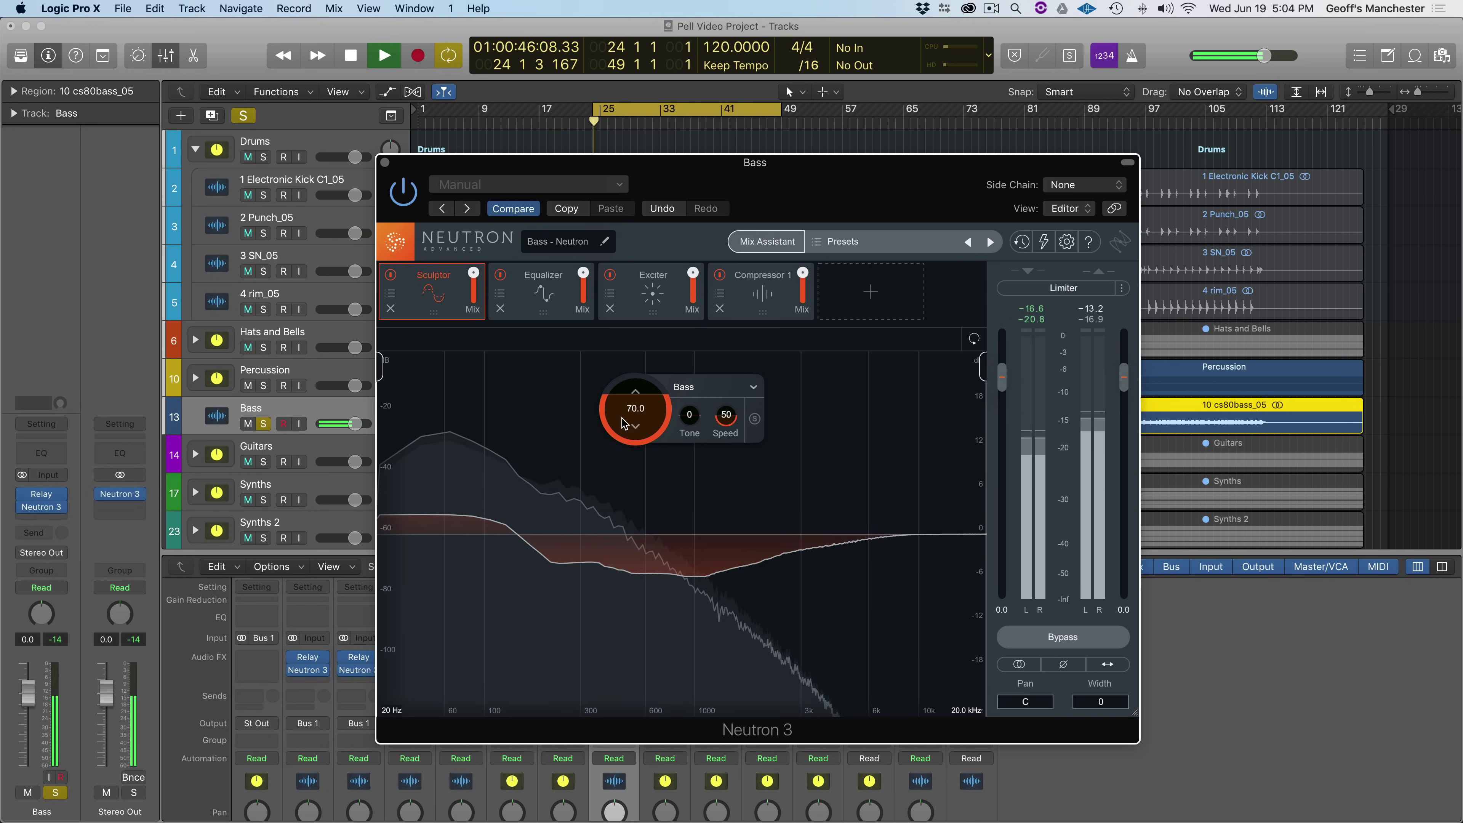
left_click_drag(622, 418, 695, 396)
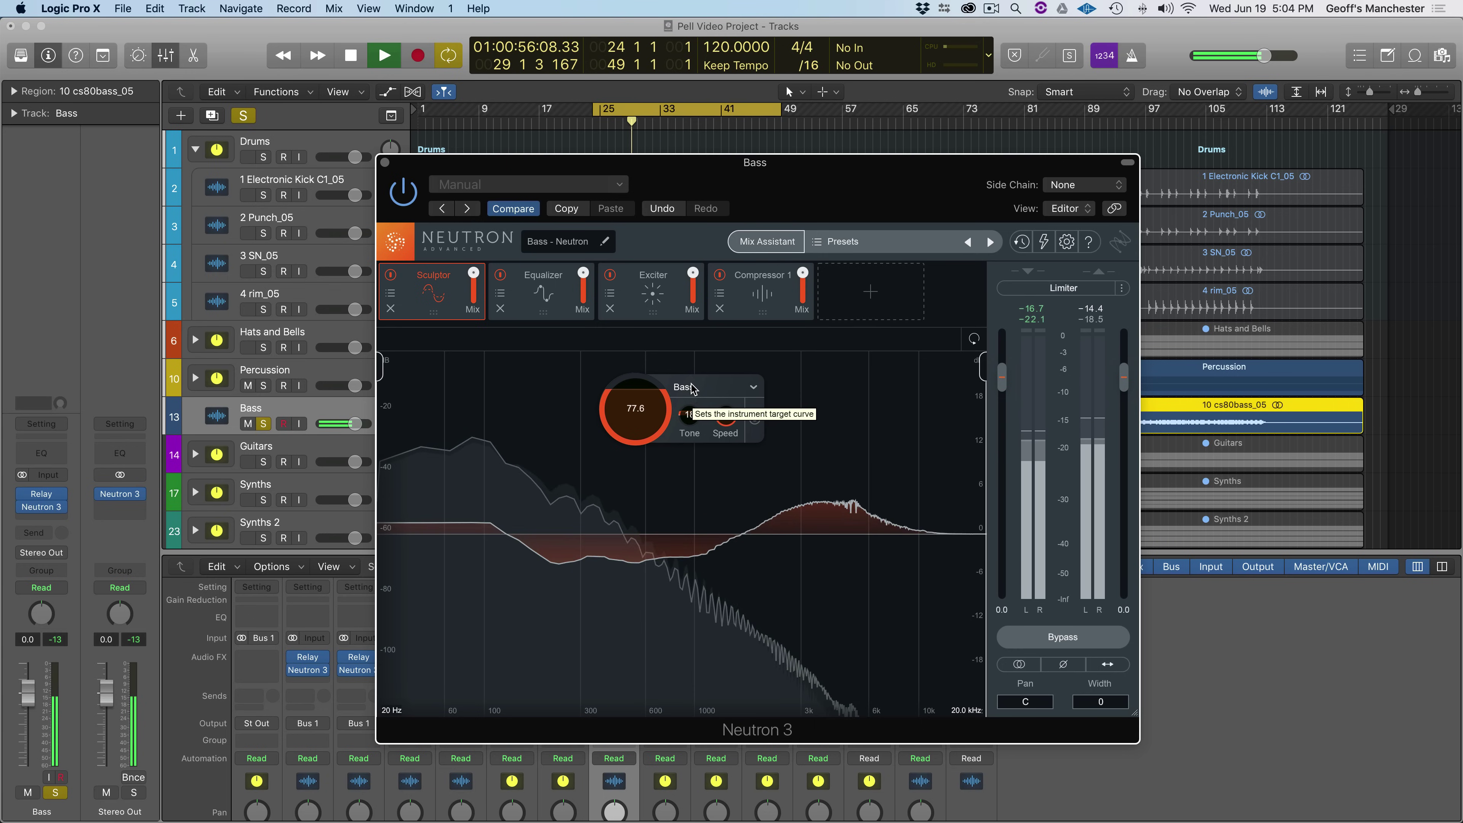
key("super+z")
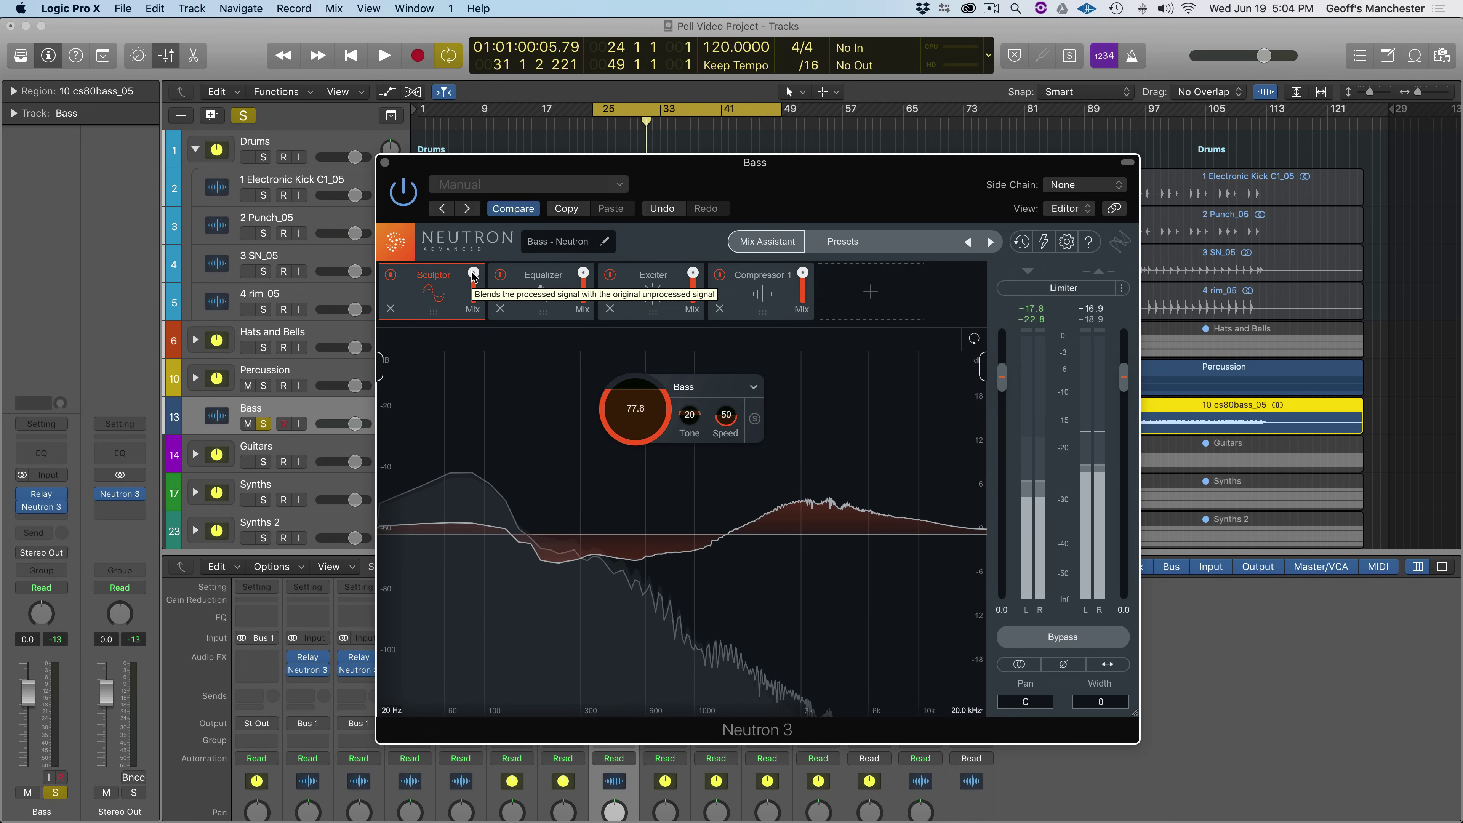
- Compare the bass with and without Sculptor during playback by lowering its Mix to almost nothing and restoring it to full
mouse_move(473, 275)
left_mouse_down()
mouse_move(474, 308)
mouse_move(474, 275)
mouse_move(474, 295)
left_mouse_up()
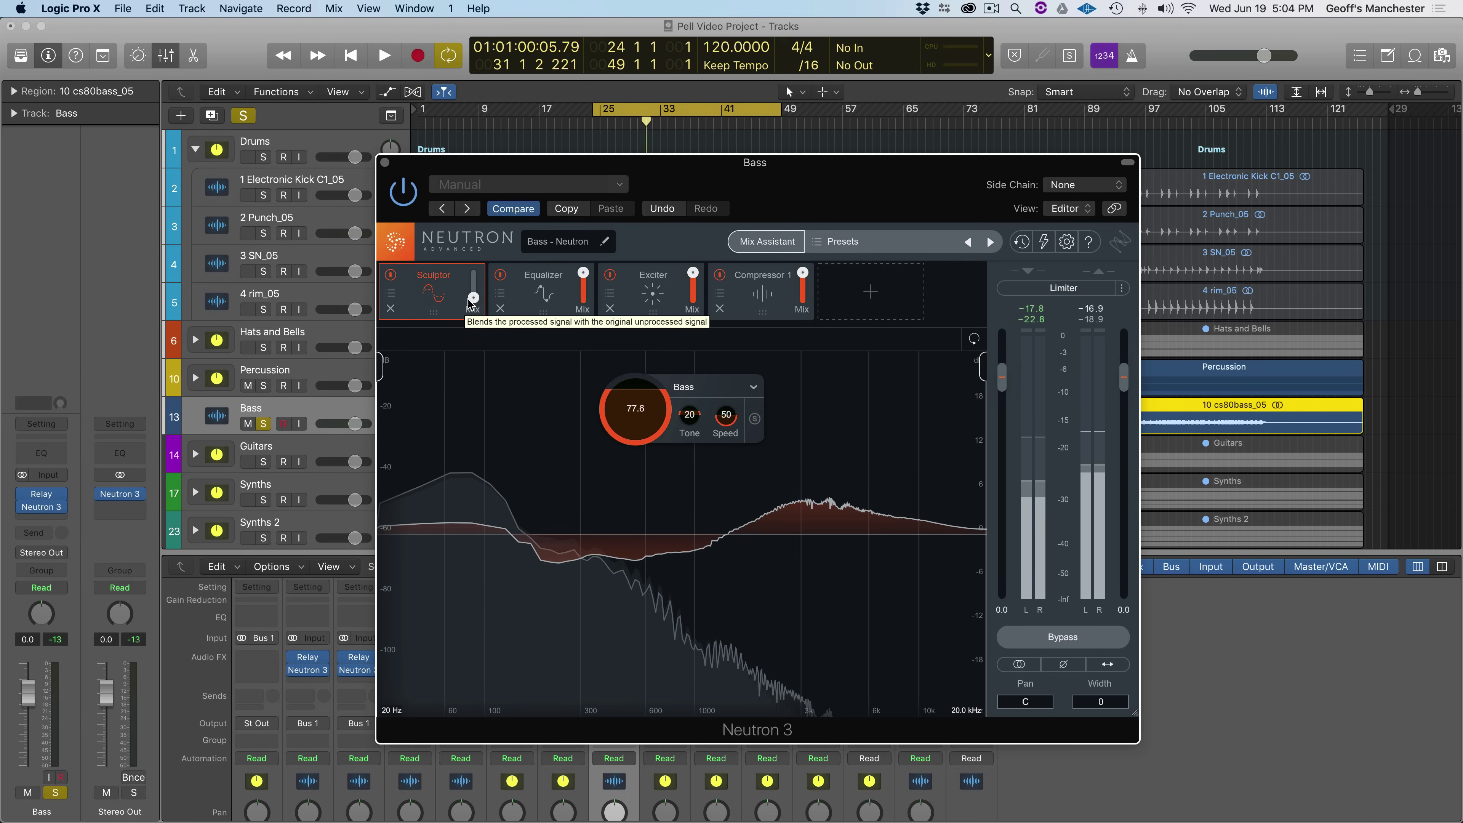
key("space")
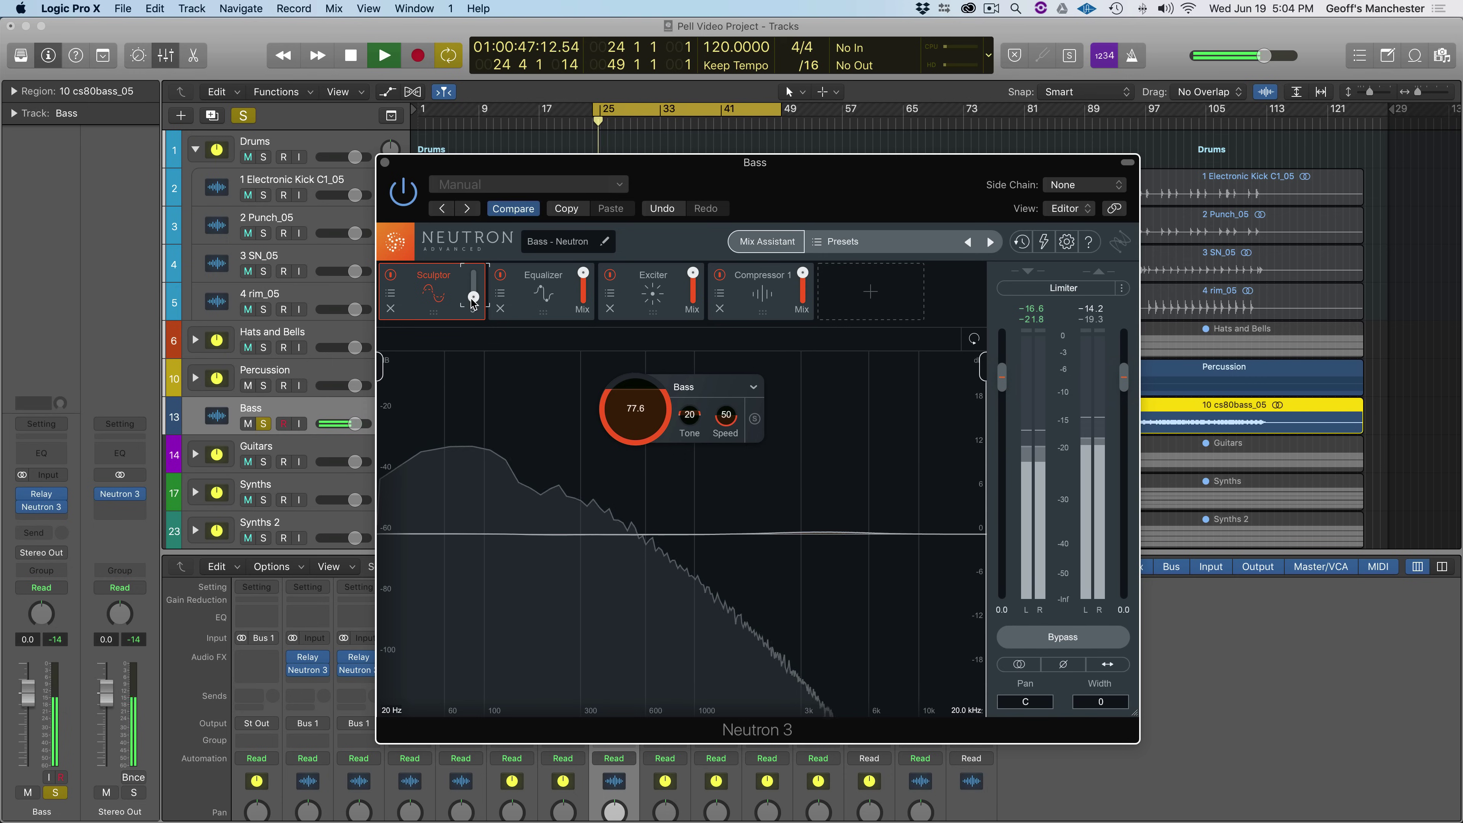
left_click_drag(472, 304, 470, 263)
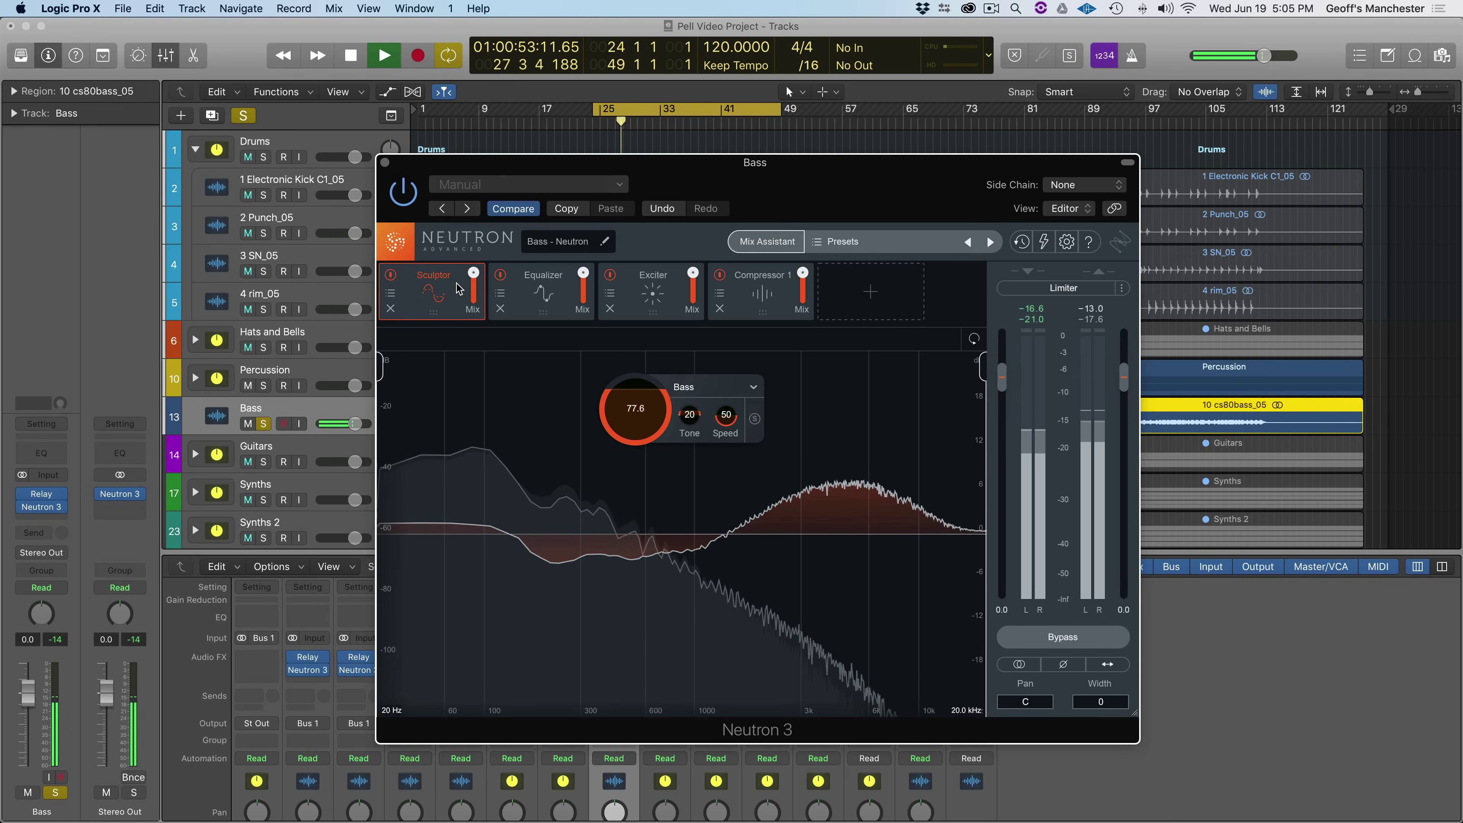
mouse_move(471, 277)
left_mouse_down()
mouse_move(475, 321)
mouse_move(475, 253)
left_mouse_up()
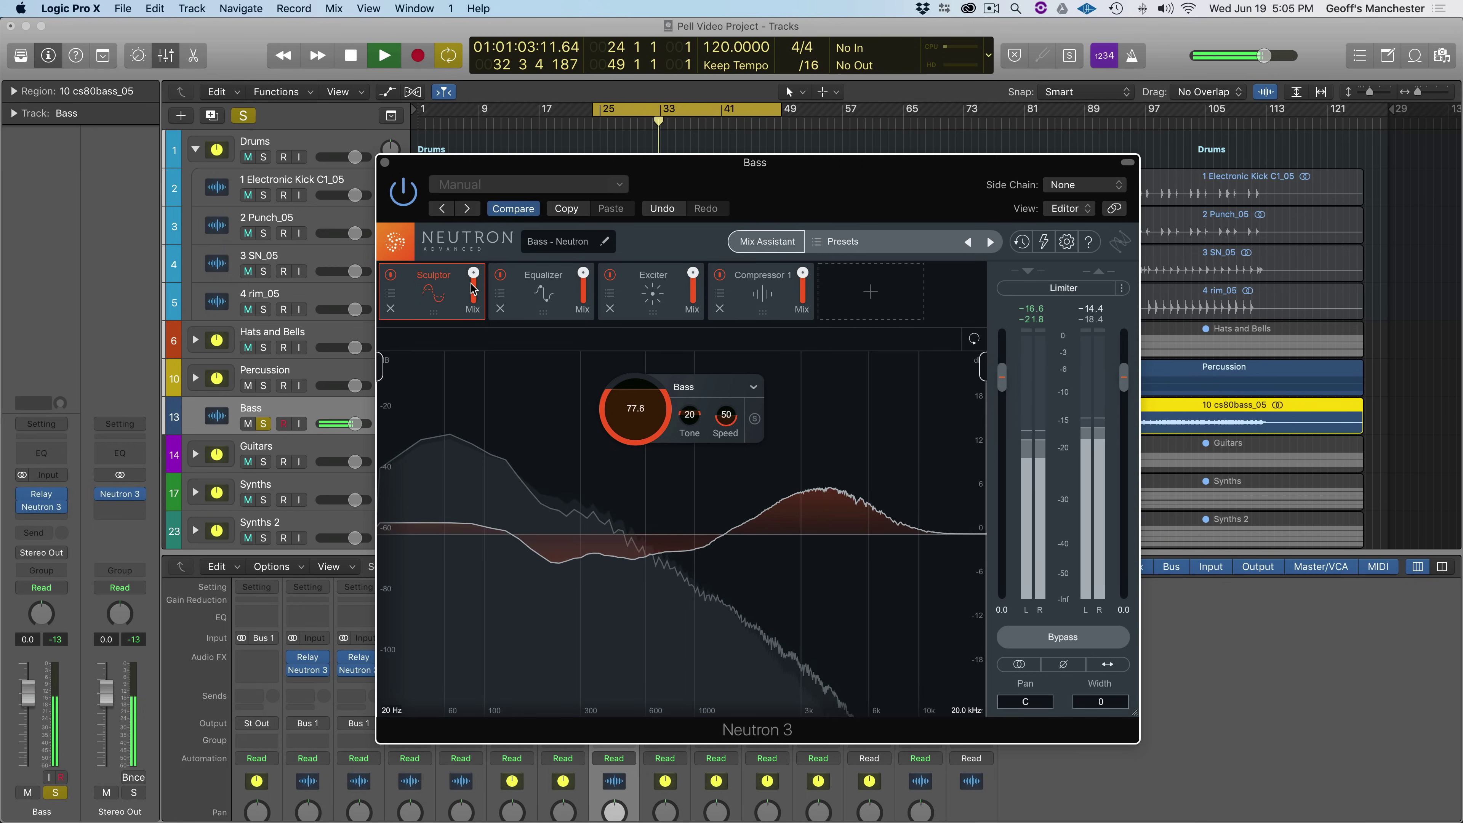
left_click_drag(470, 276, 475, 324)
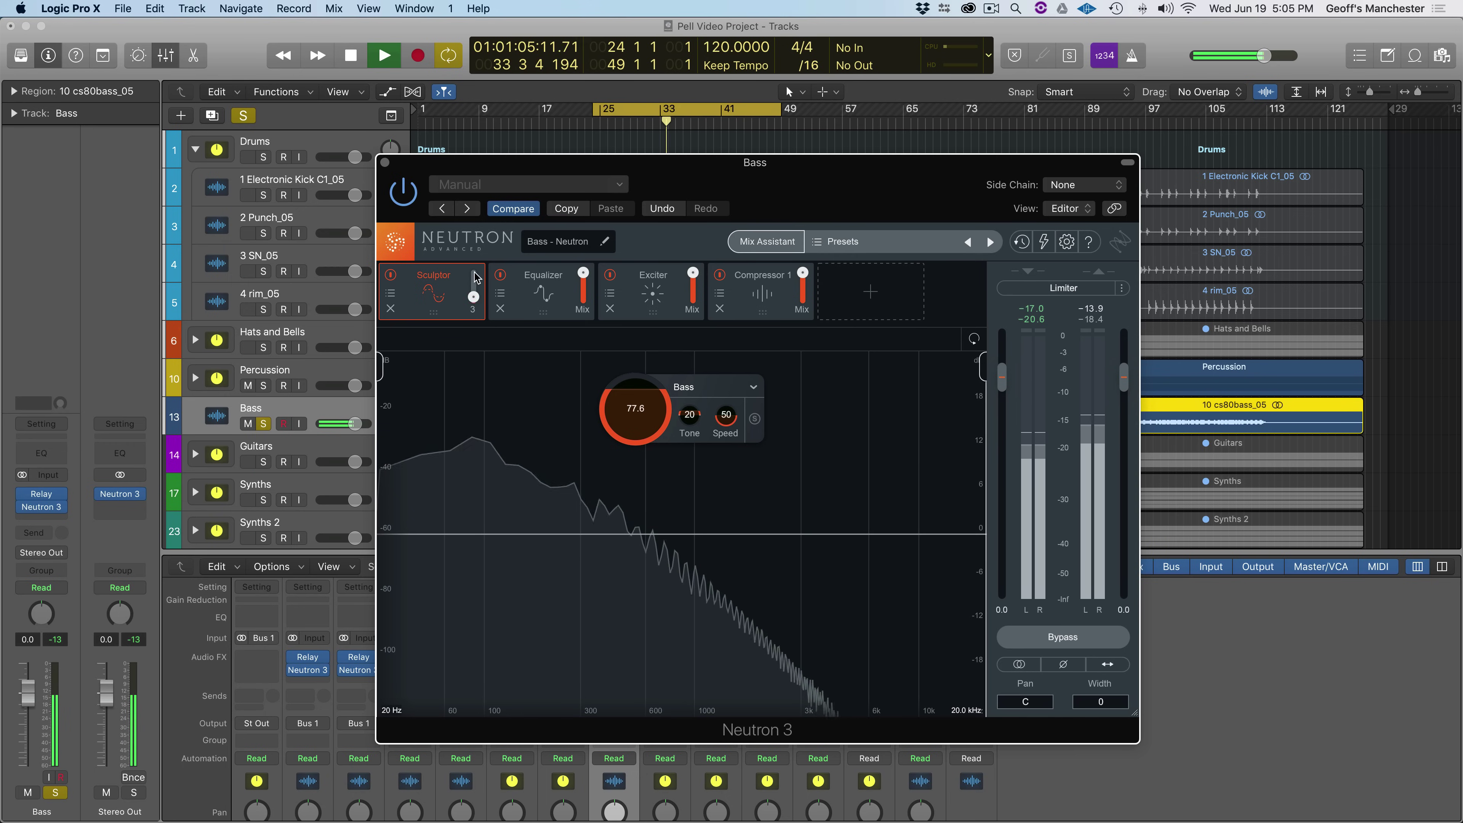
key("cmd+z")
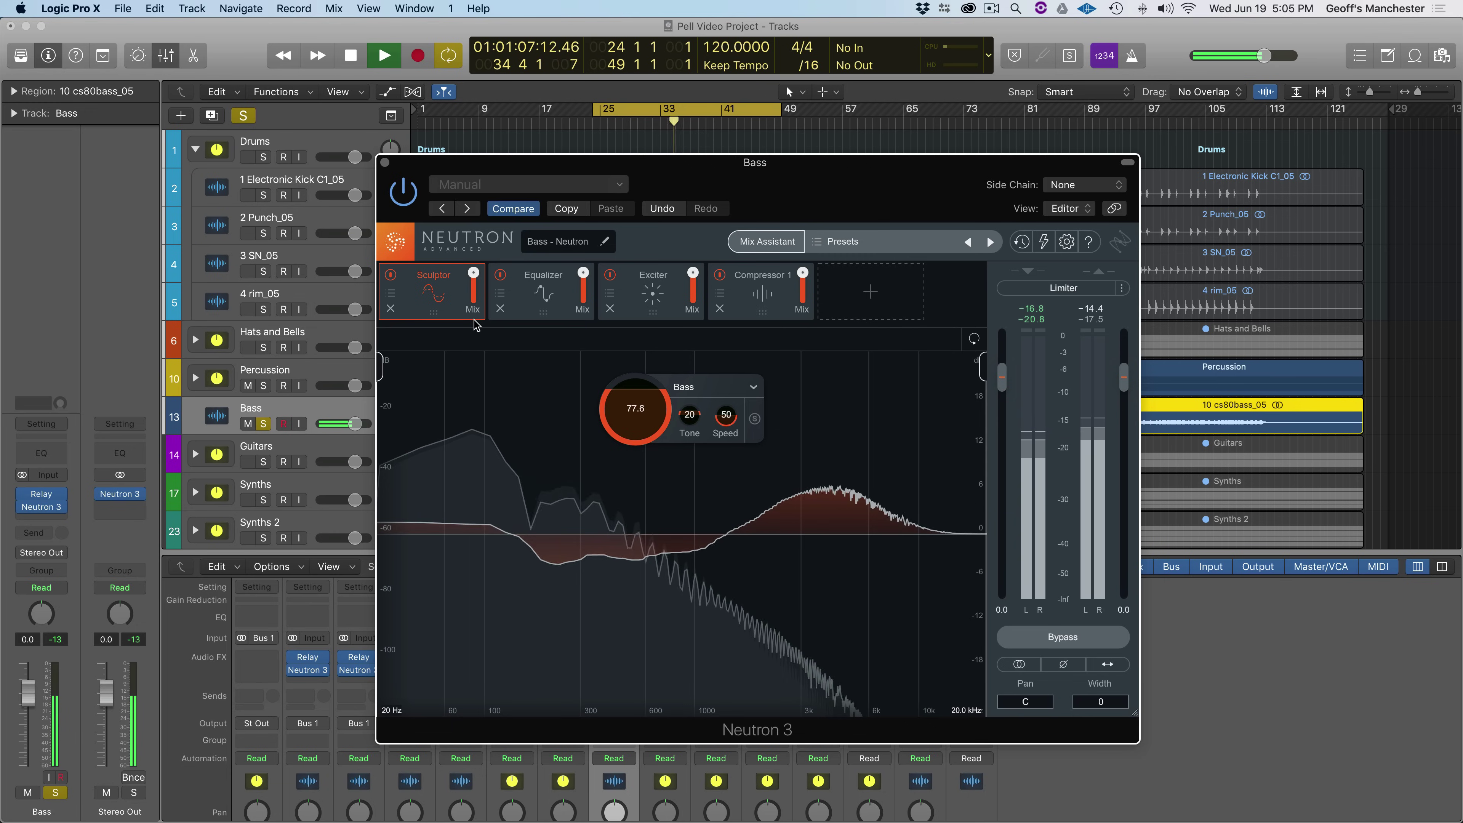
key("space")
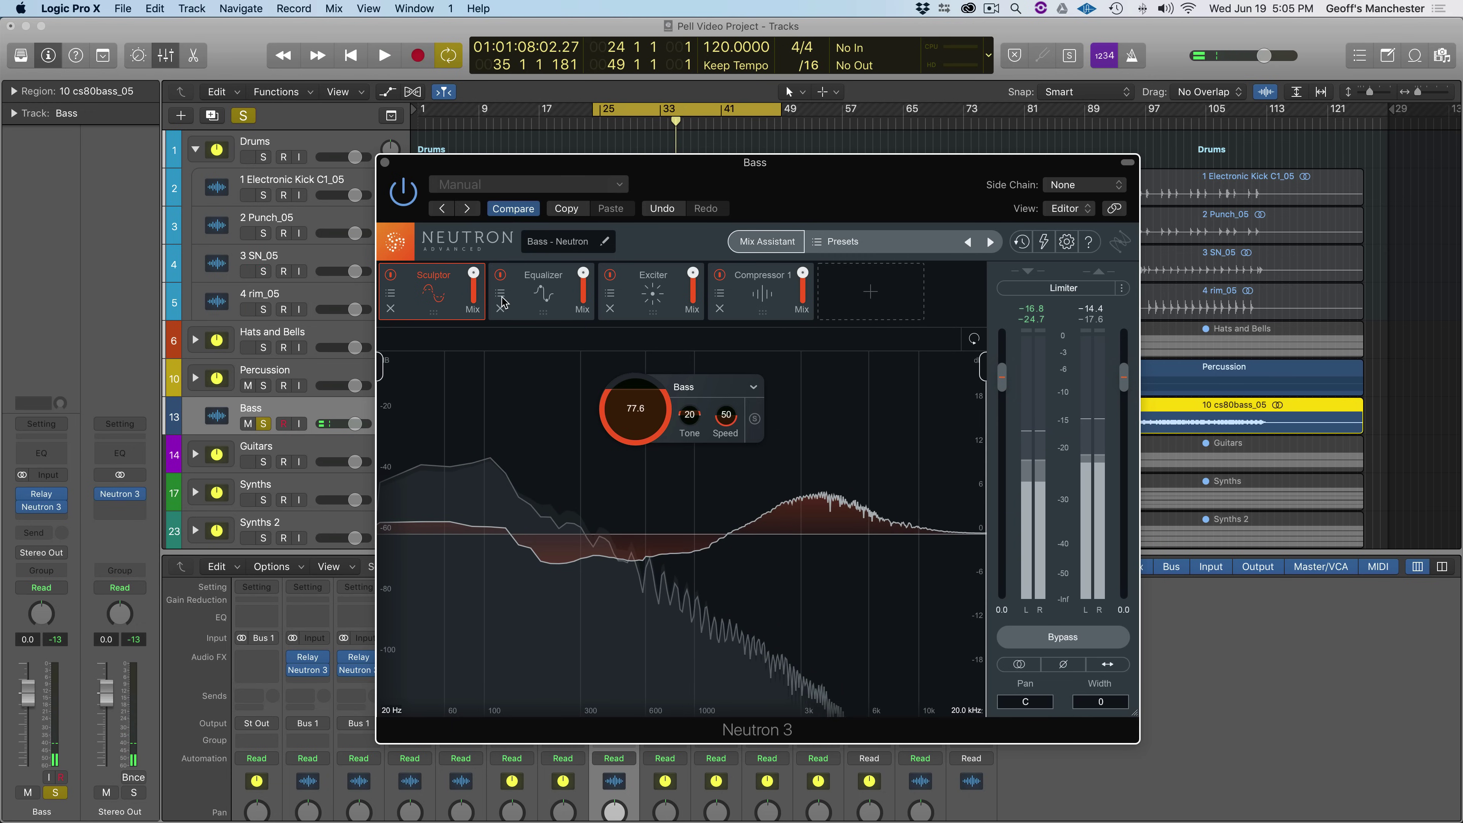
- Review the Bass track's Equalizer, Exciter and Compressor 1 modules
left_click(542, 297)
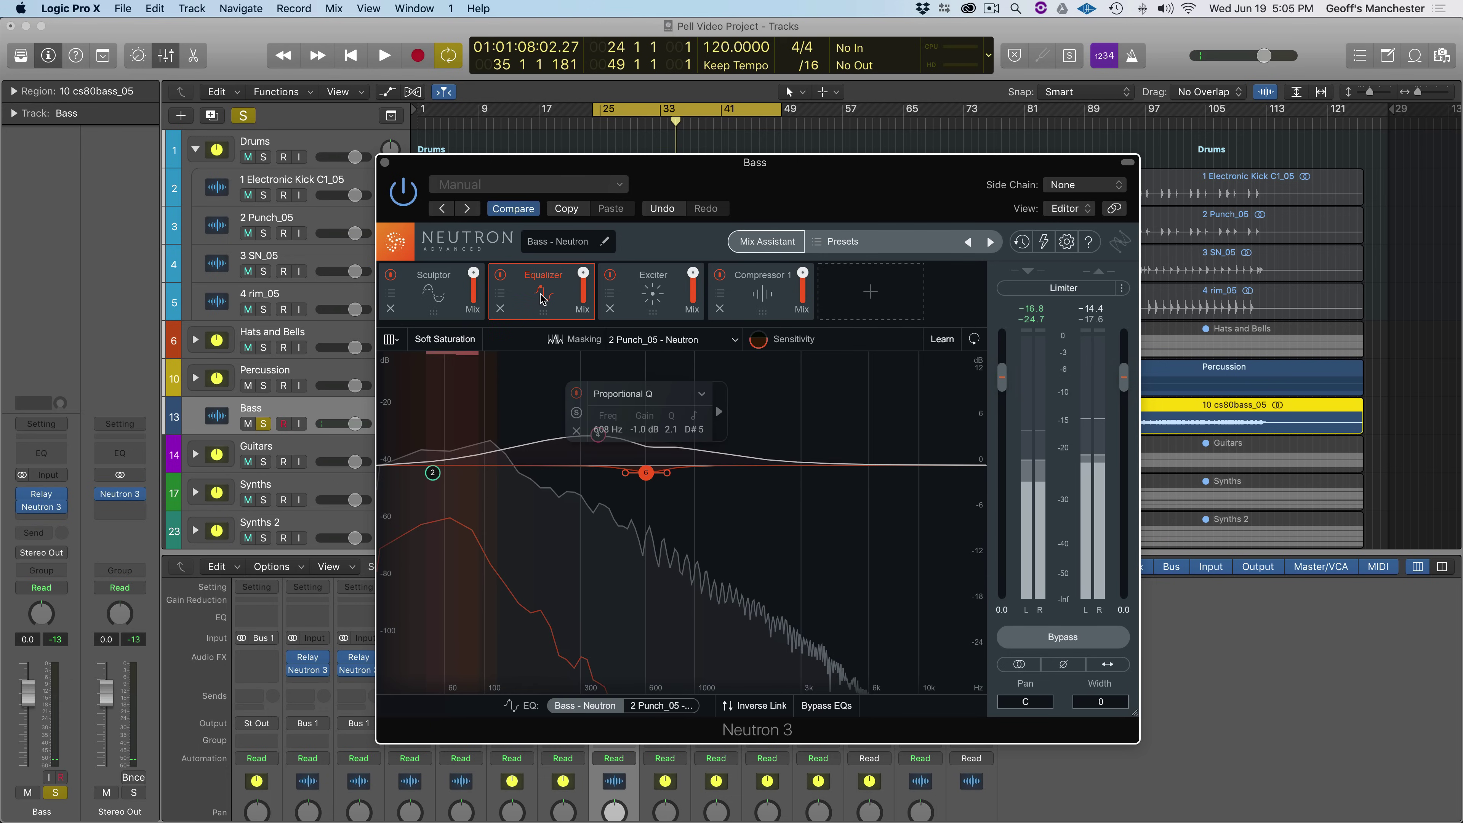
left_click(678, 297)
left_click(781, 300)
left_click(641, 301)
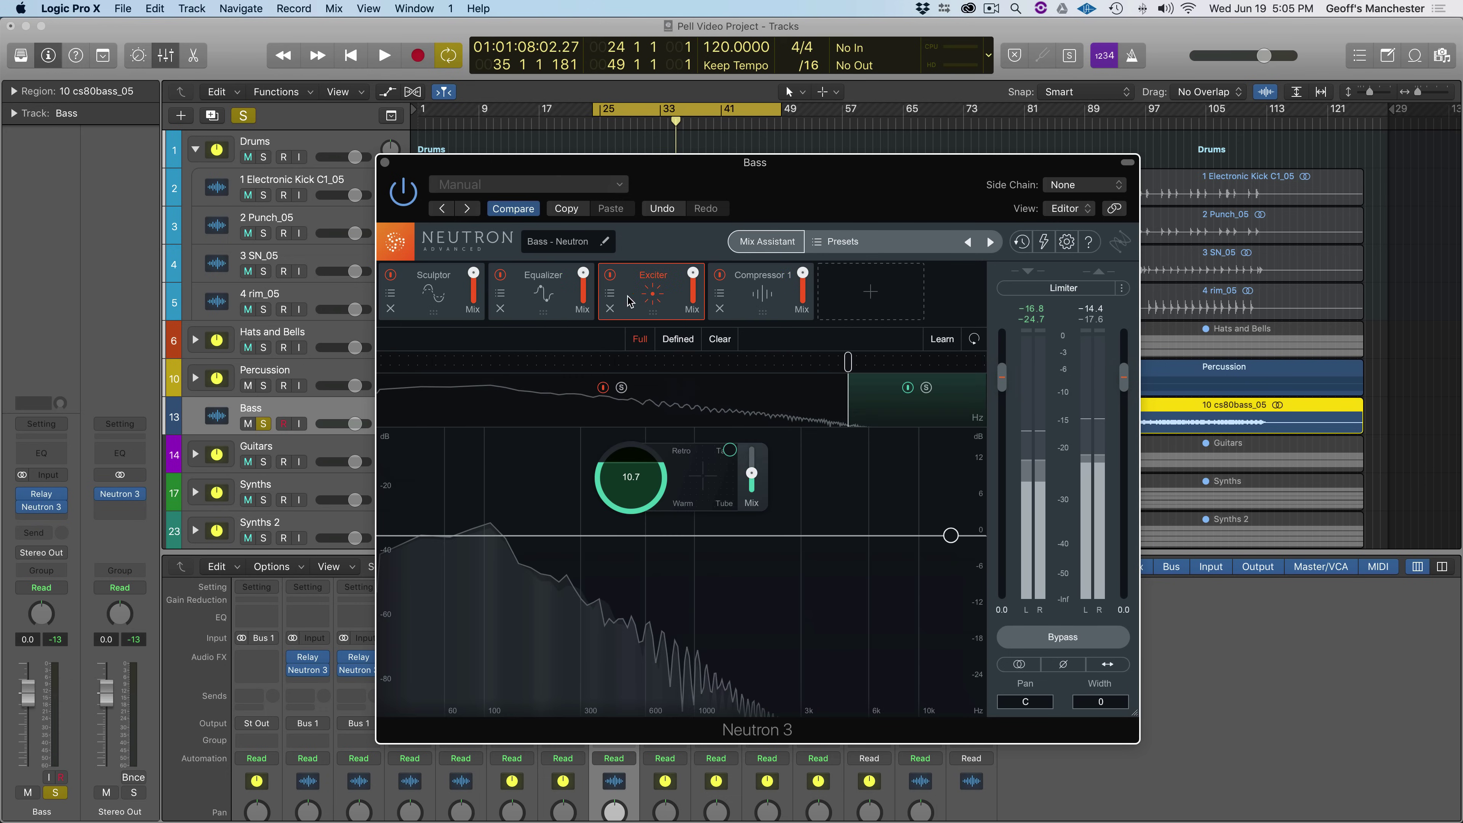
- Return to the Bass equalizer, solo 2 Punch_05 together with the bass and select the Bass - Neutron EQ curve
left_click(564, 301)
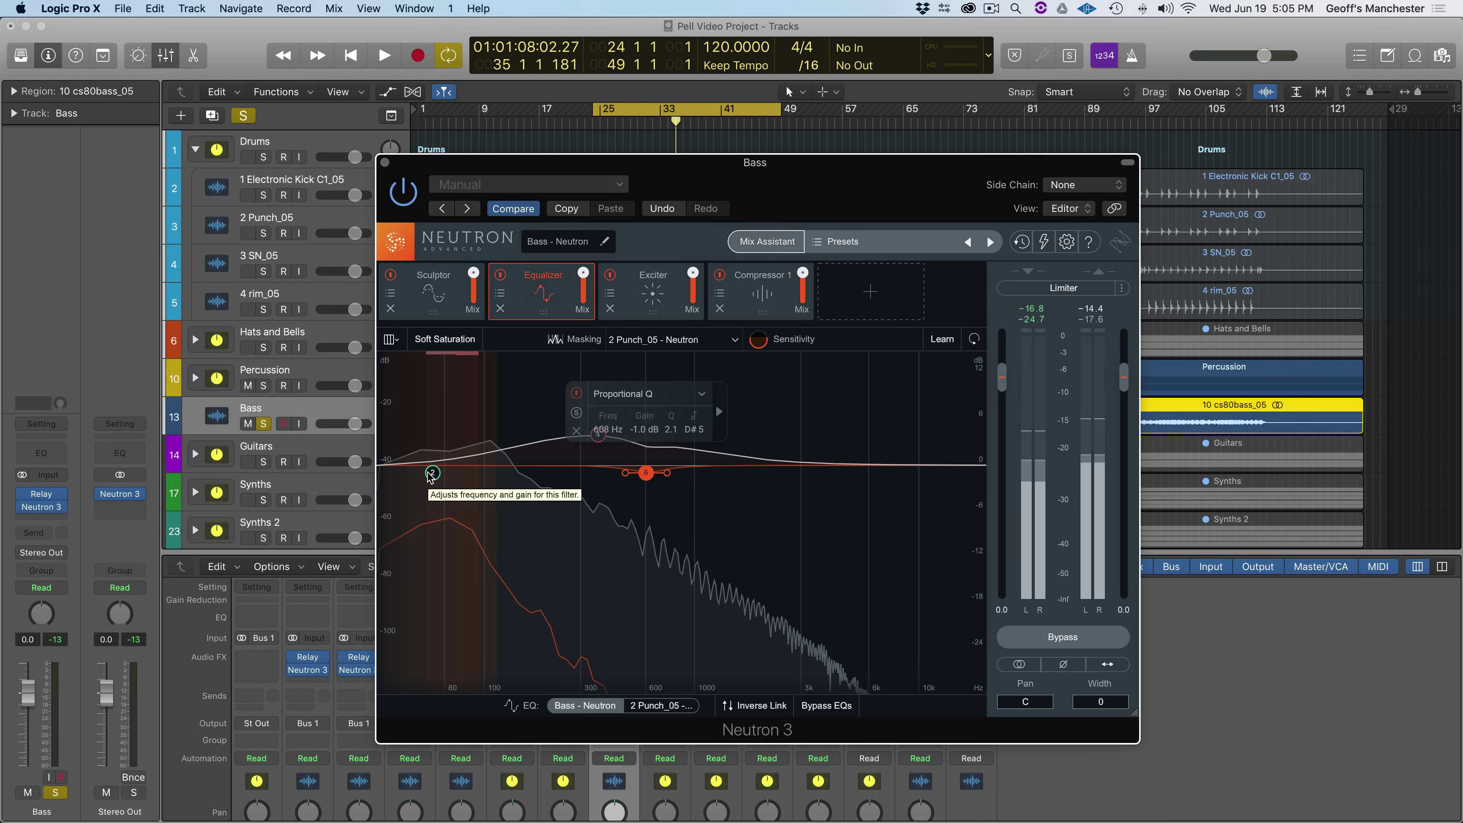
left_click(263, 233)
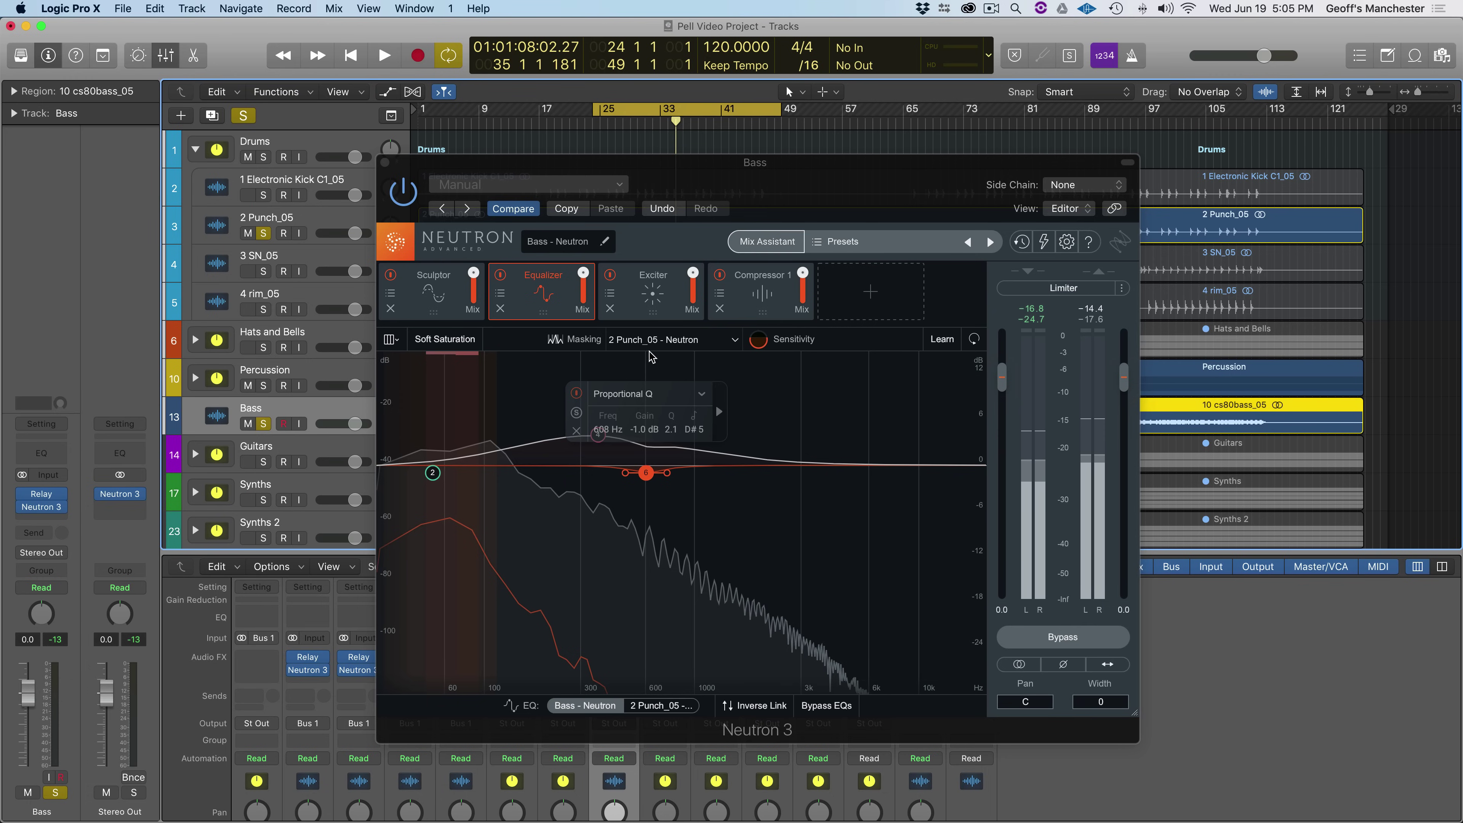
left_click(614, 706)
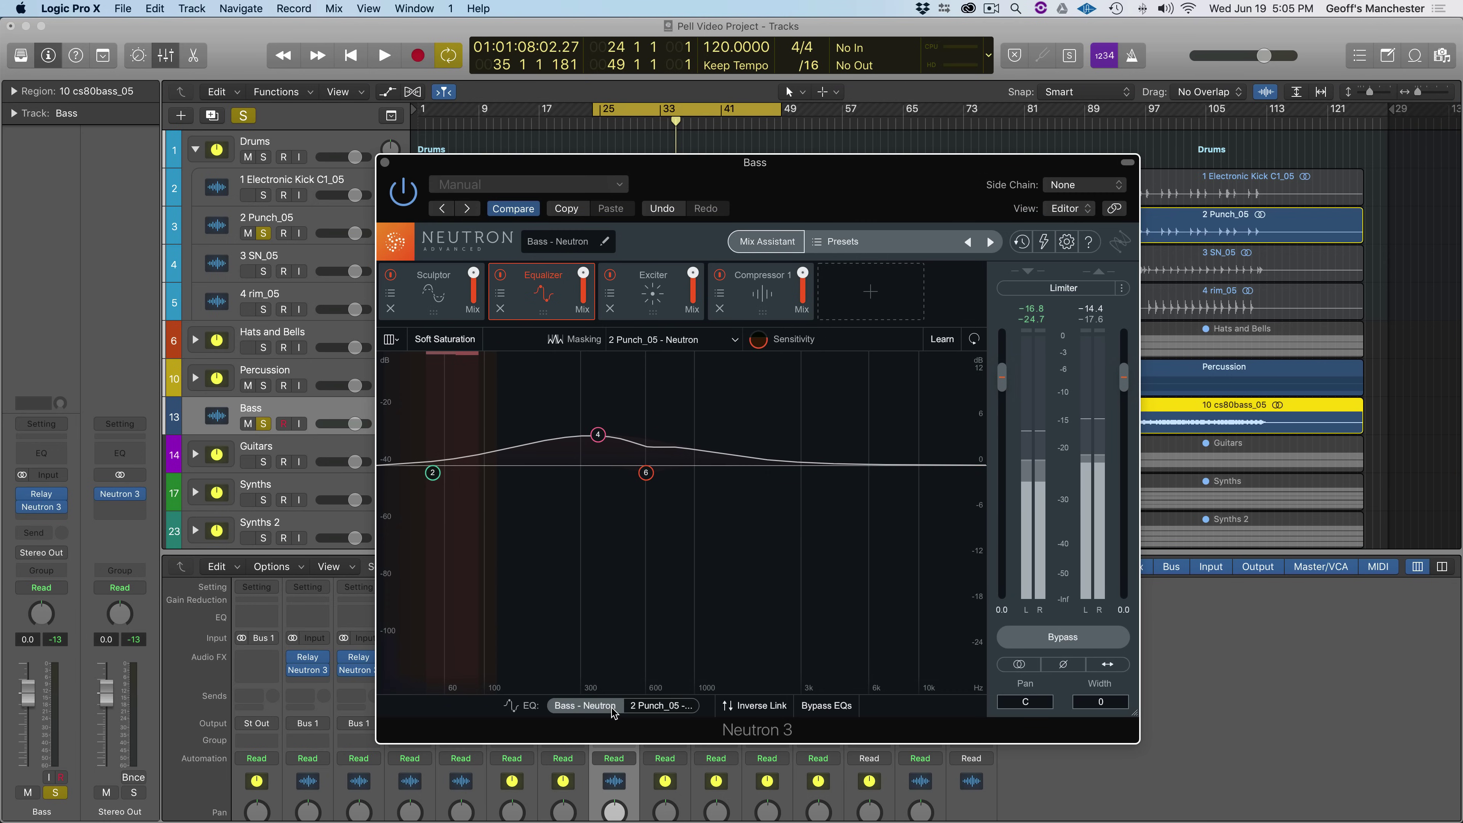
- Compare the 2 Punch_05 and Bass EQ curves and examine where the two tracks mask each other during playback
left_click(666, 706)
left_click(619, 711)
key("space")
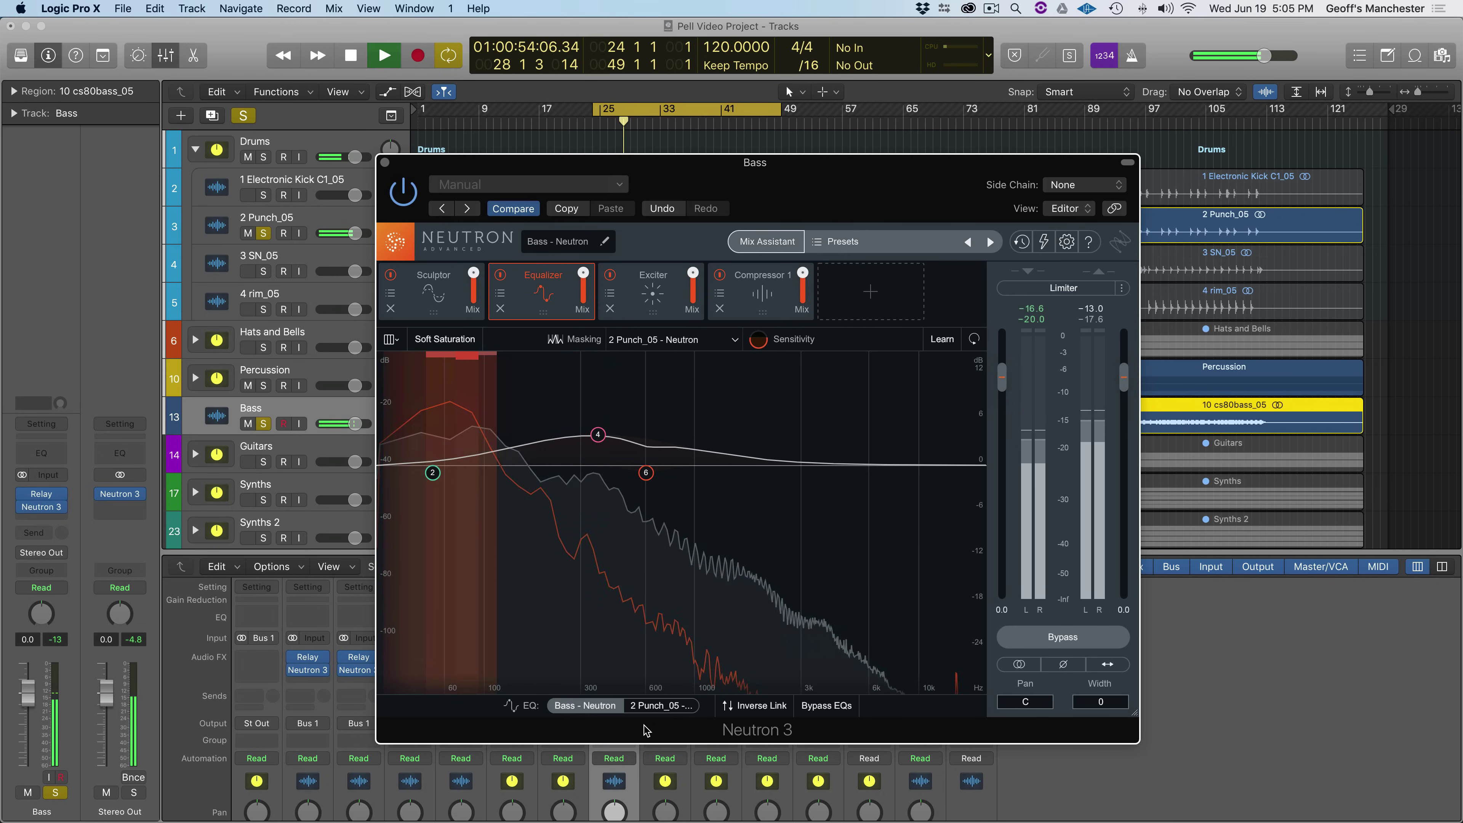
key("space")
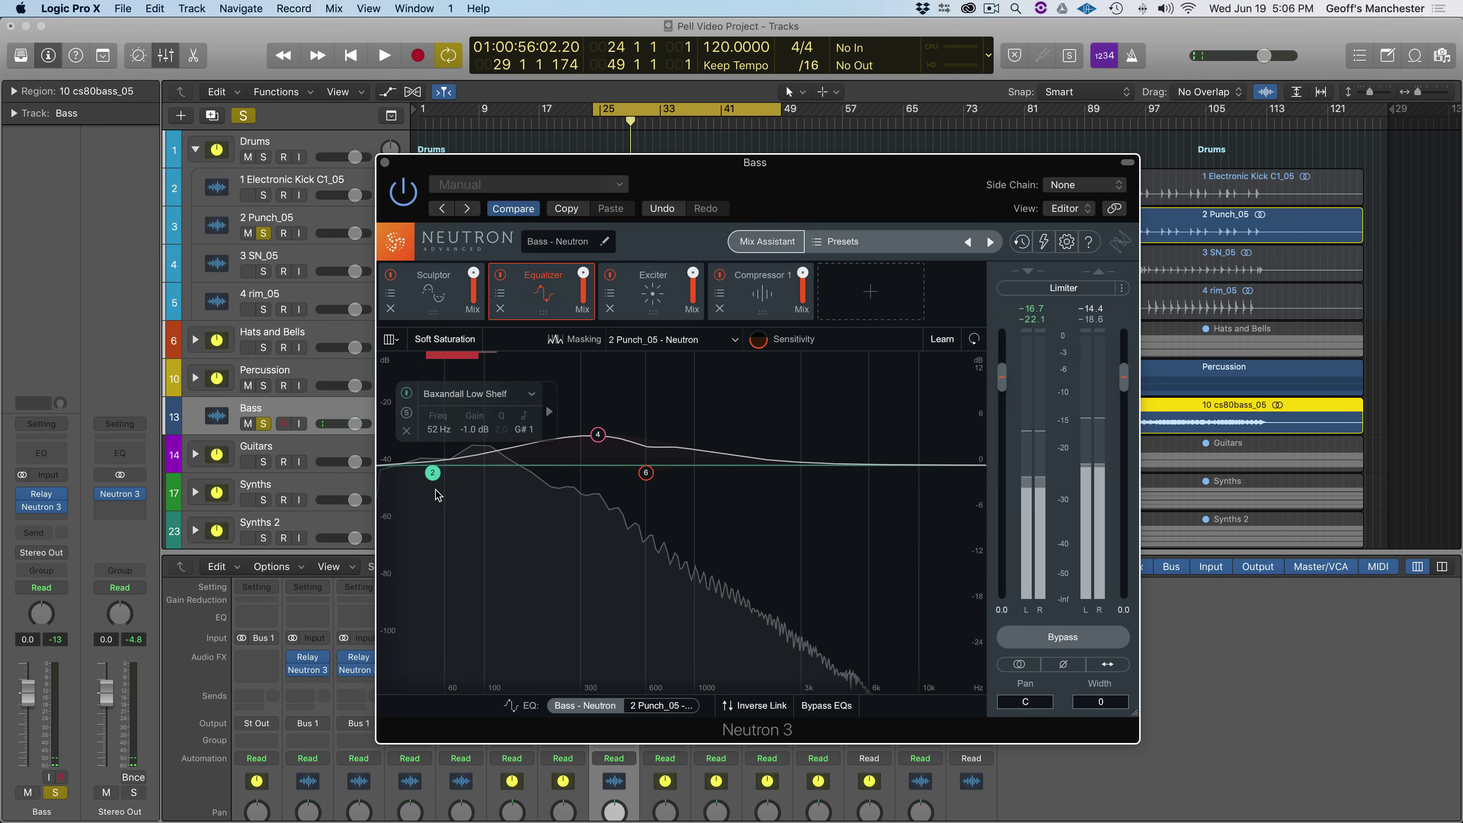
- Change the bass equalizer's band 2 to an Analog Low Shelf at about 201 Hz with about -10.3 dB gain
left_click_drag(435, 480, 588, 569)
left_click(586, 614)
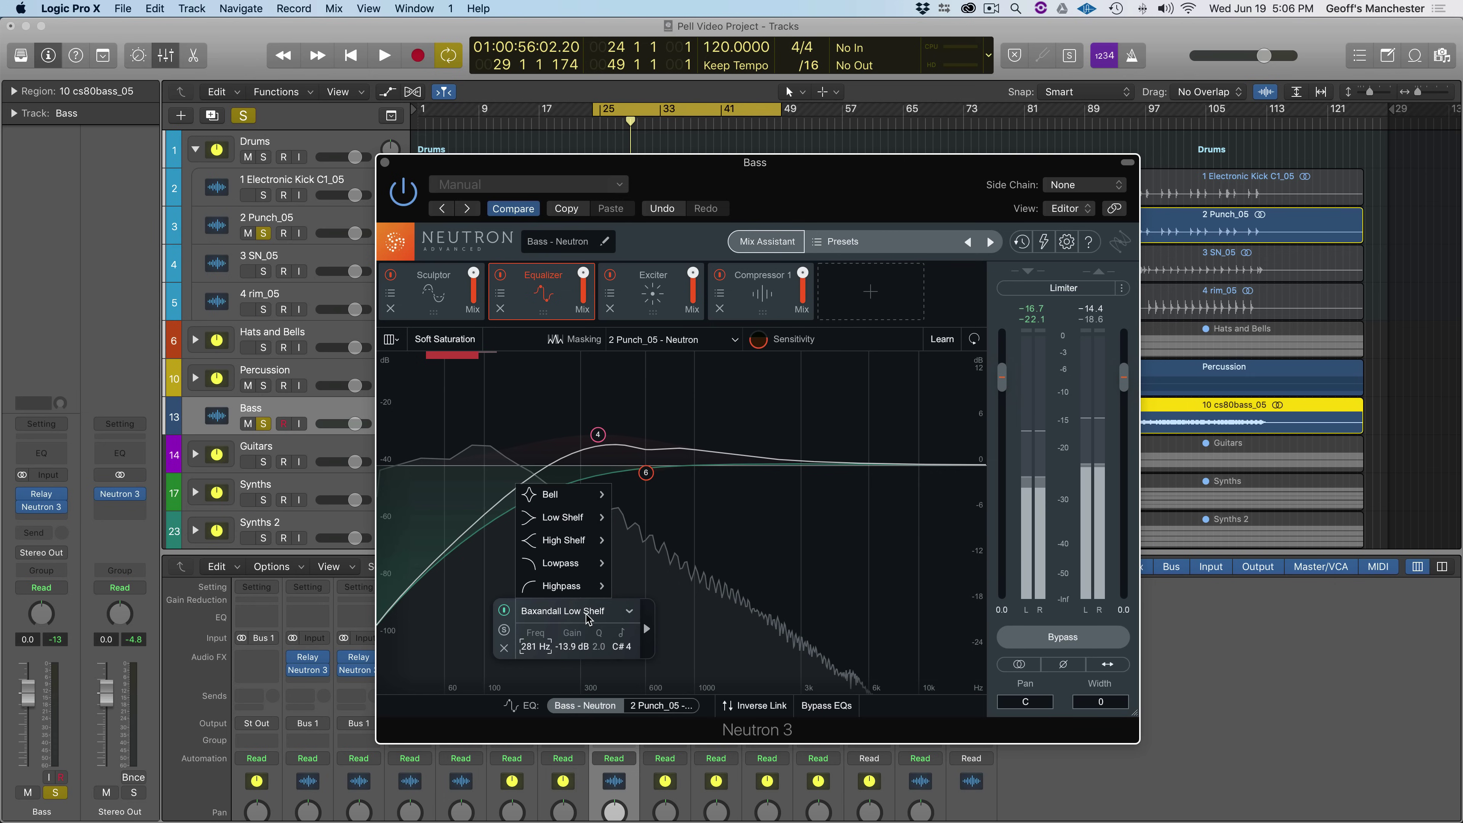
mouse_move(568, 524)
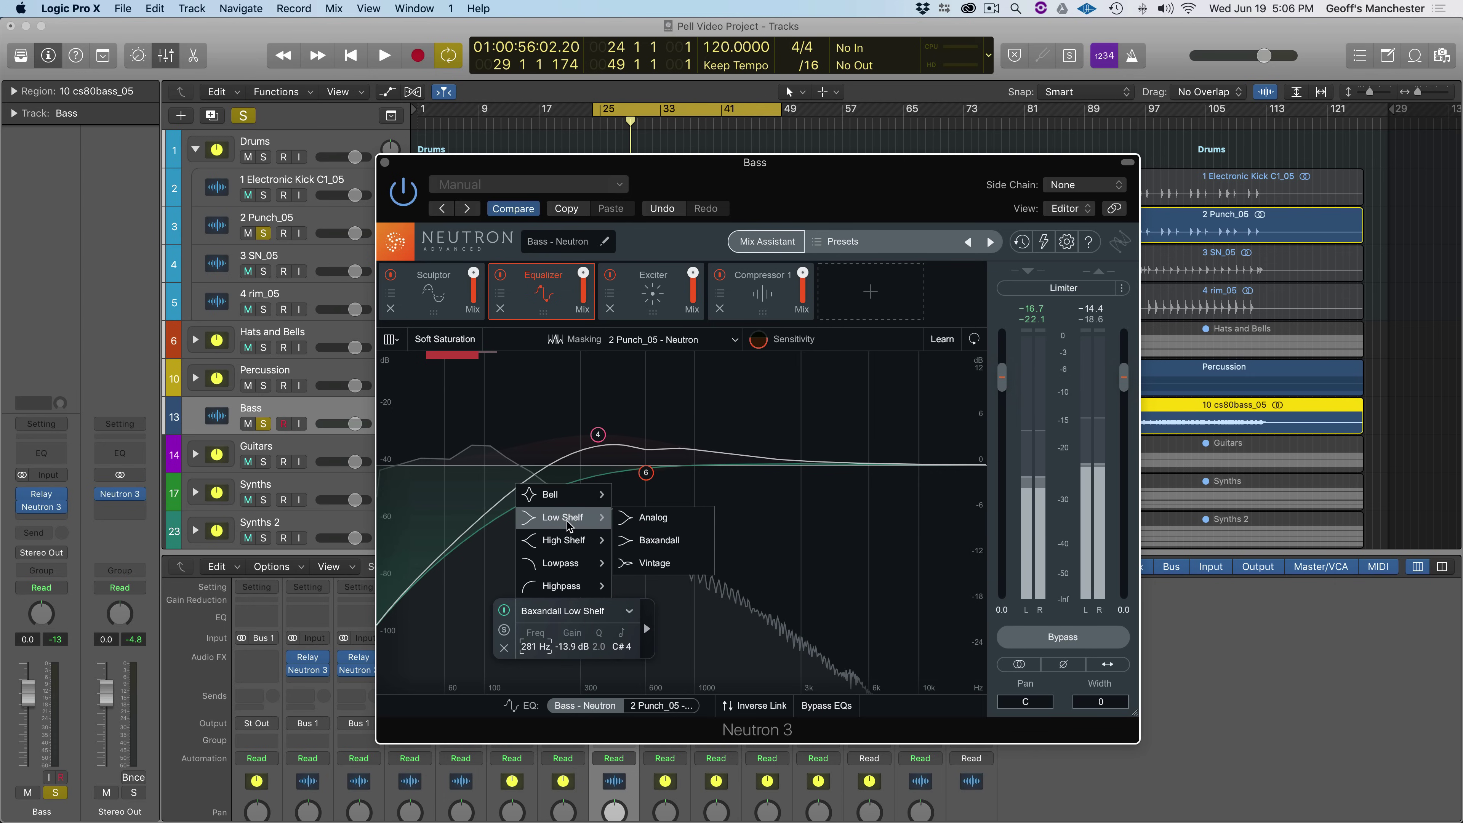
left_click(629, 517)
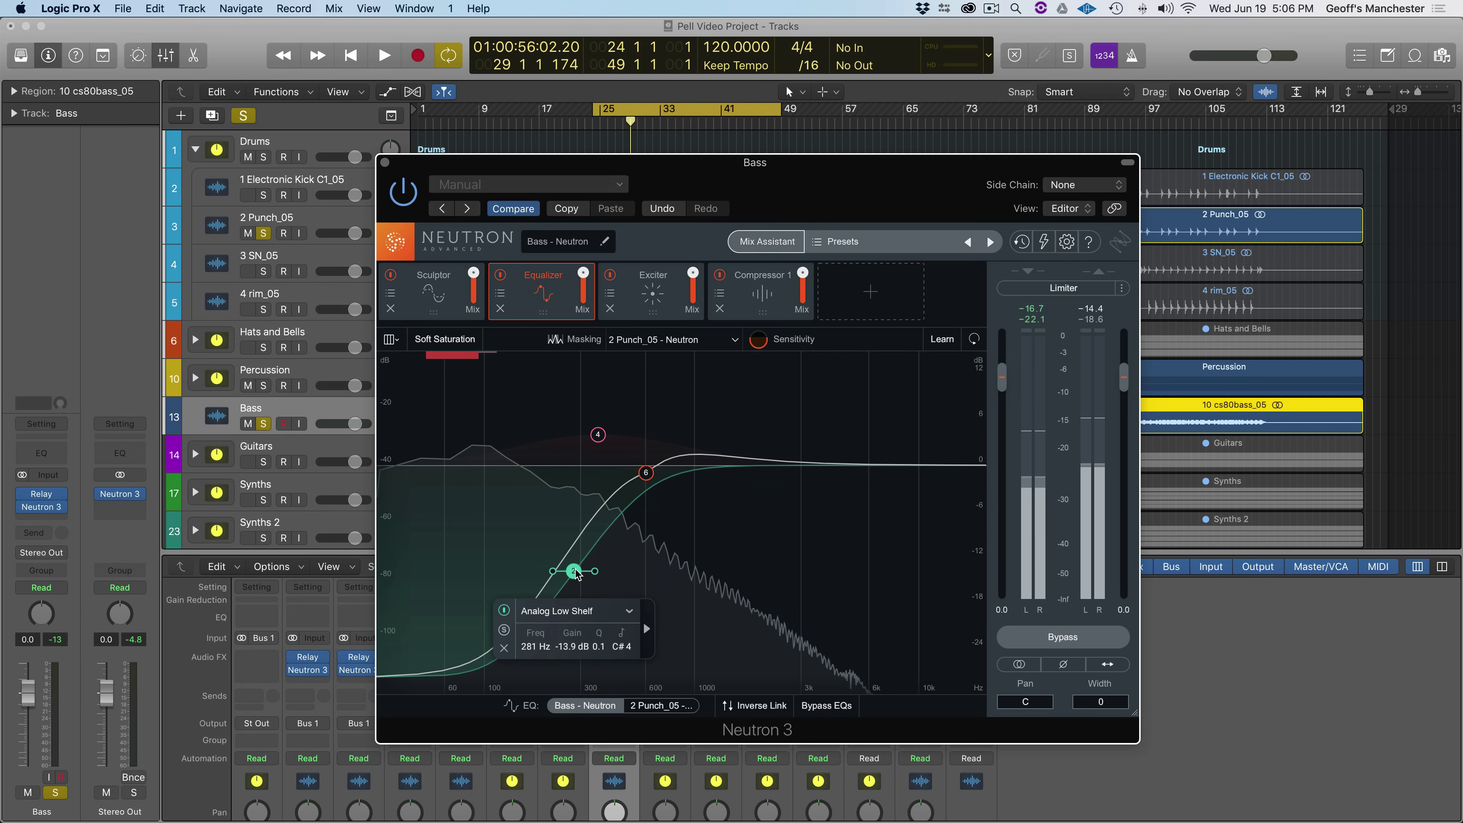
left_click_drag(575, 570, 546, 546)
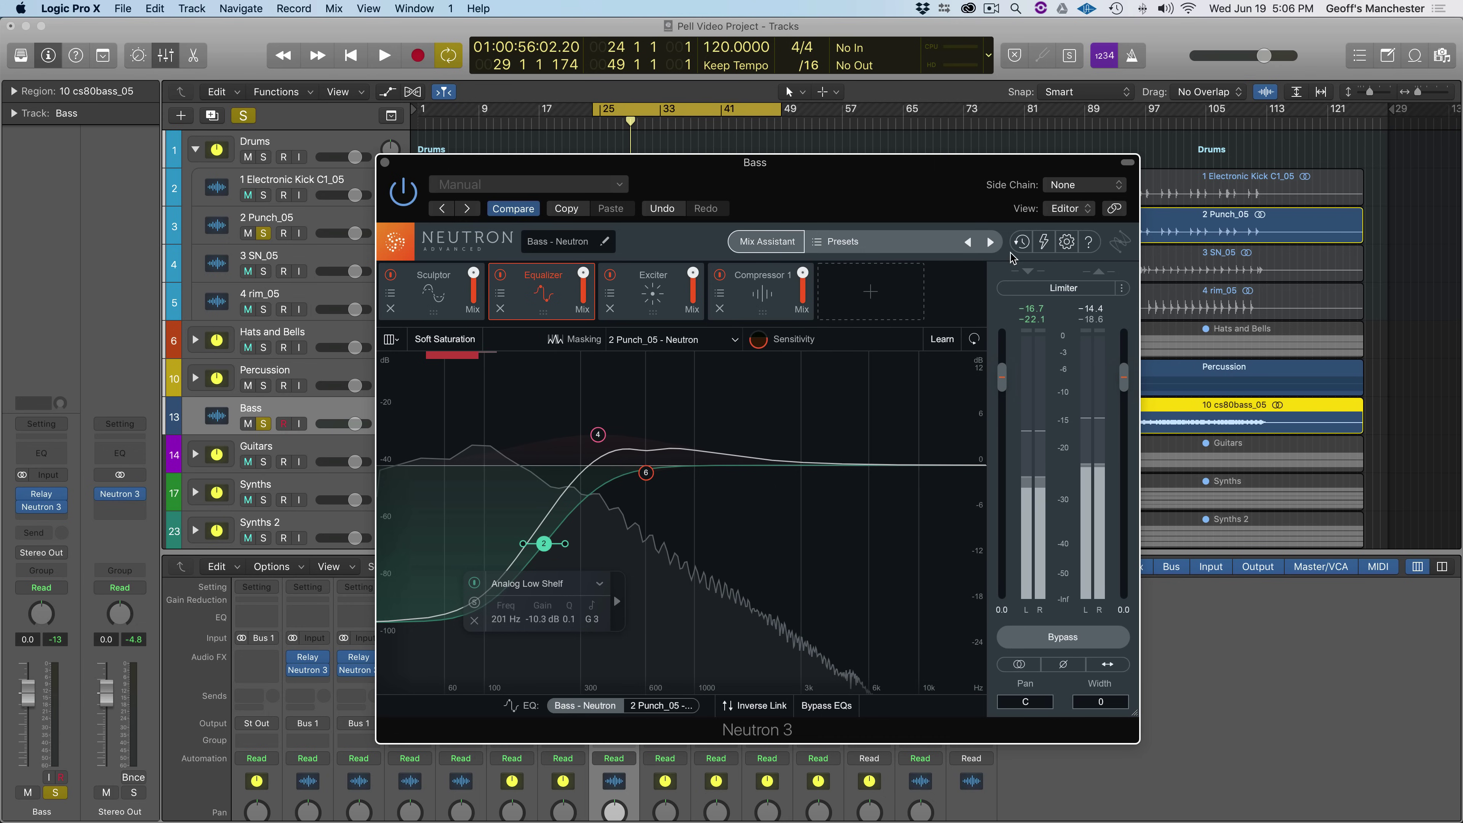
- Set the plug-in's side chain to 2 Punch_05 (Audio 3) and make band 2 dynamic, triggered by the external sidechain's full signal
left_click(1059, 191)
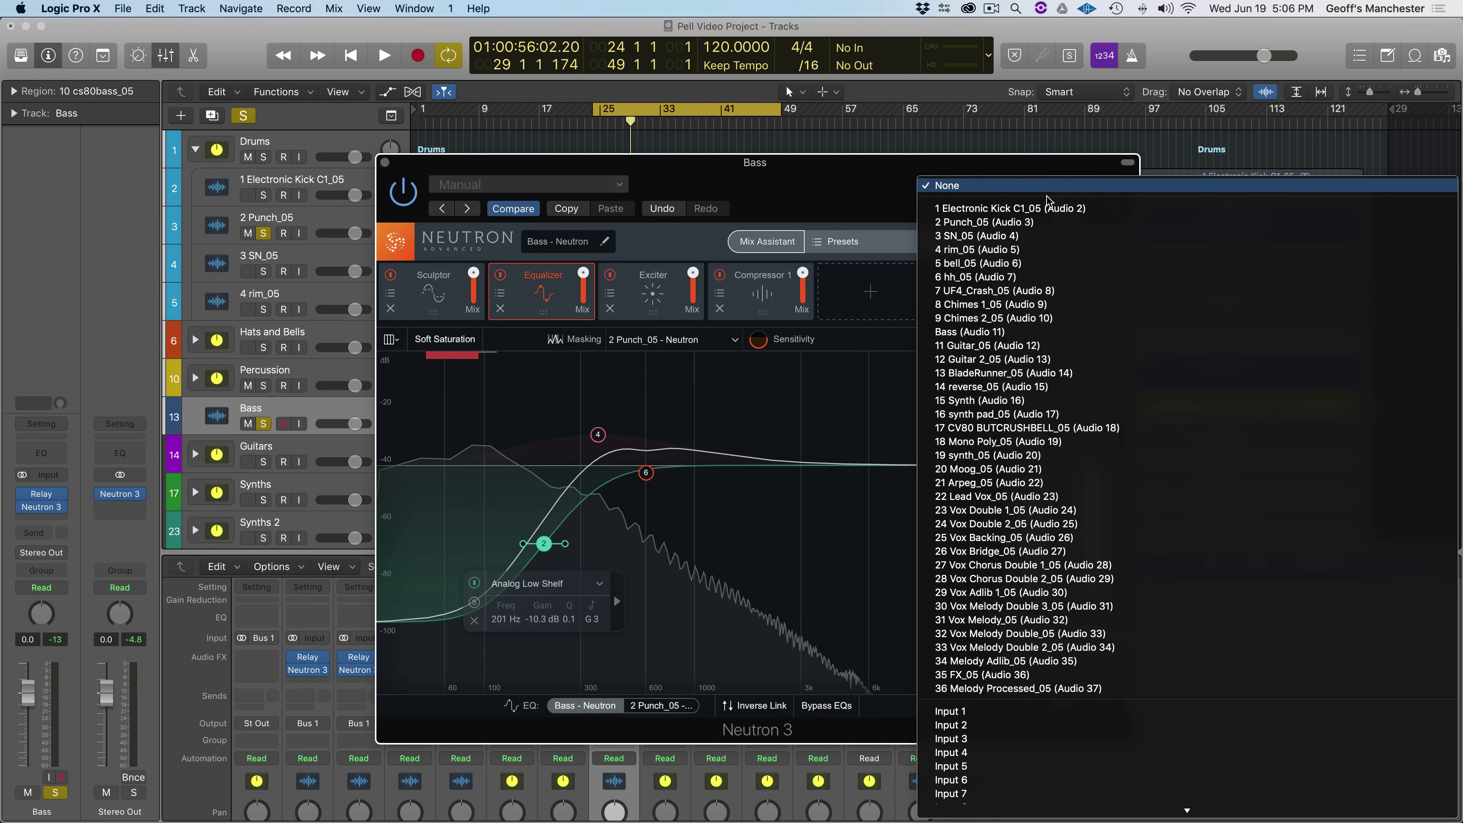
left_click(1008, 222)
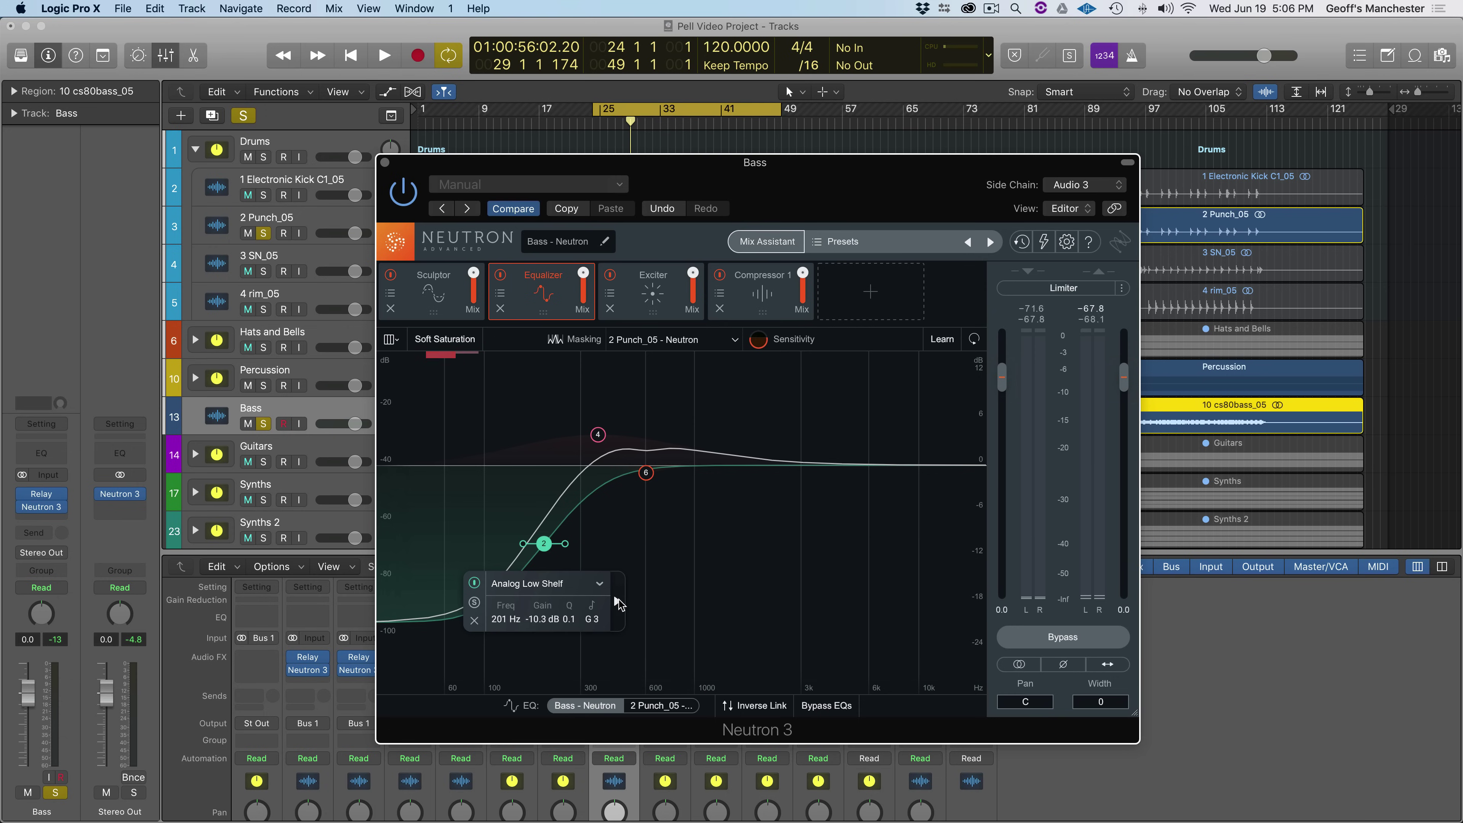
left_click(618, 601)
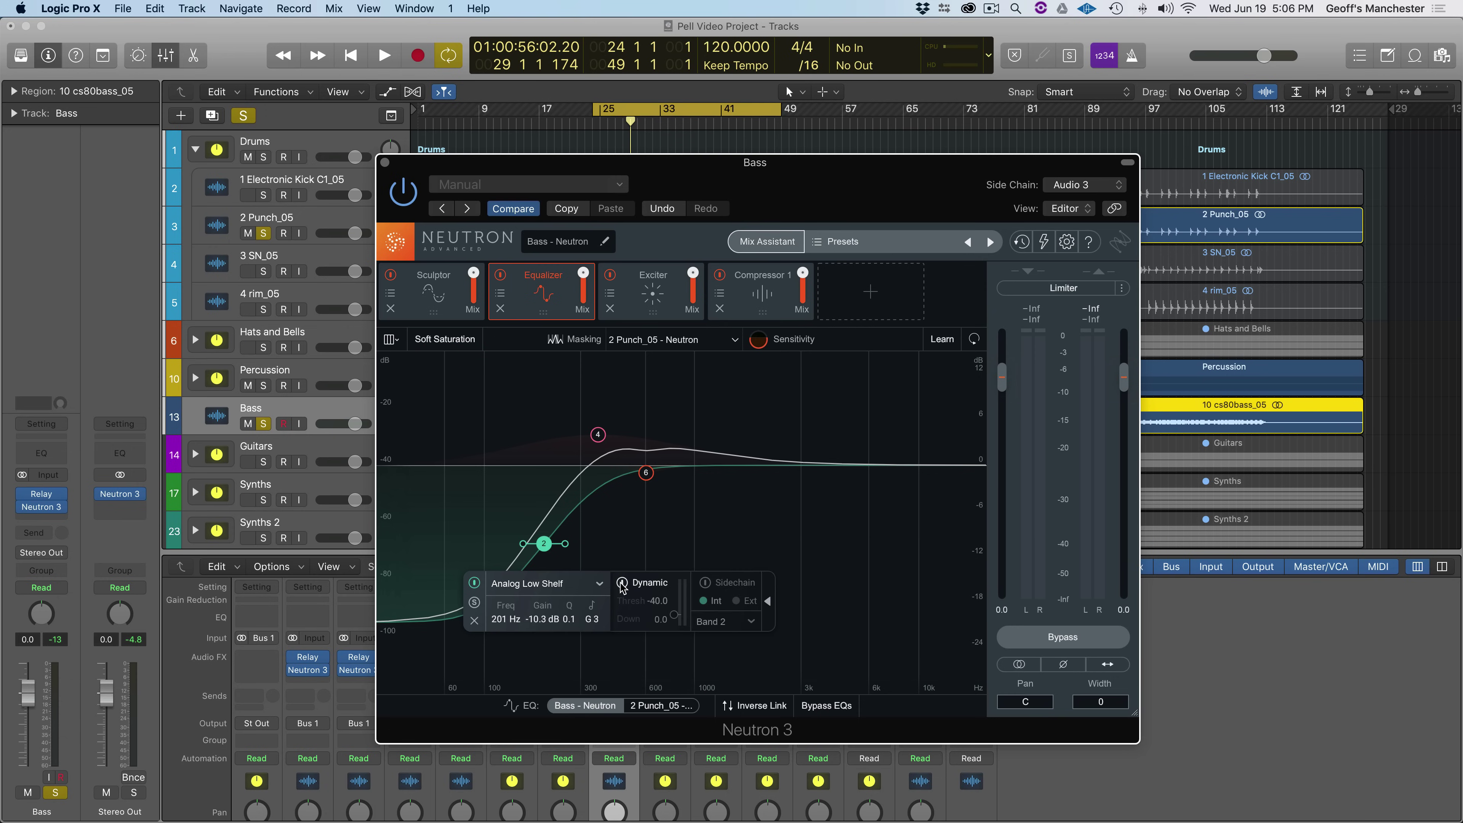
left_click(622, 583)
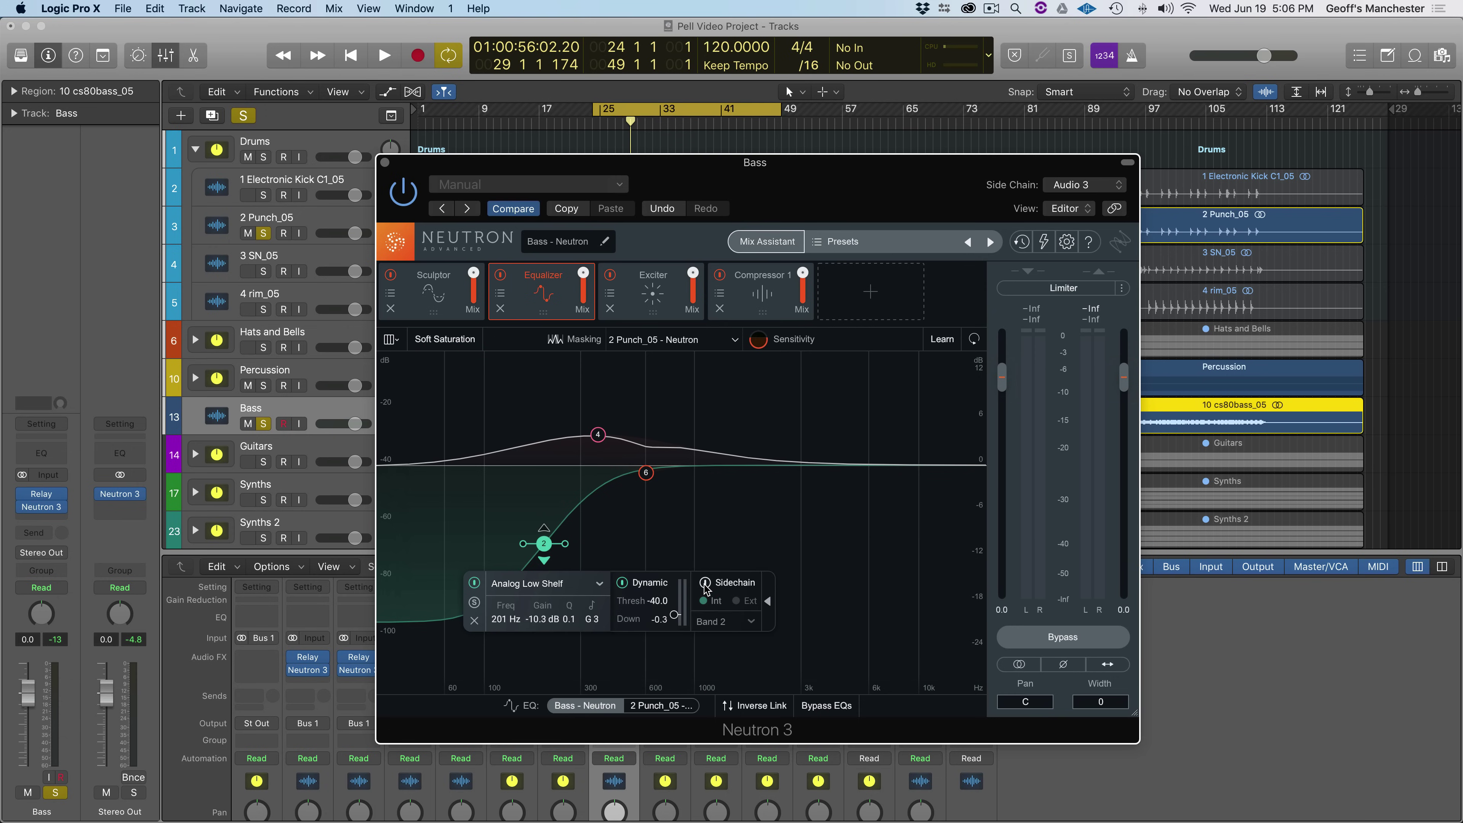
left_click(751, 623)
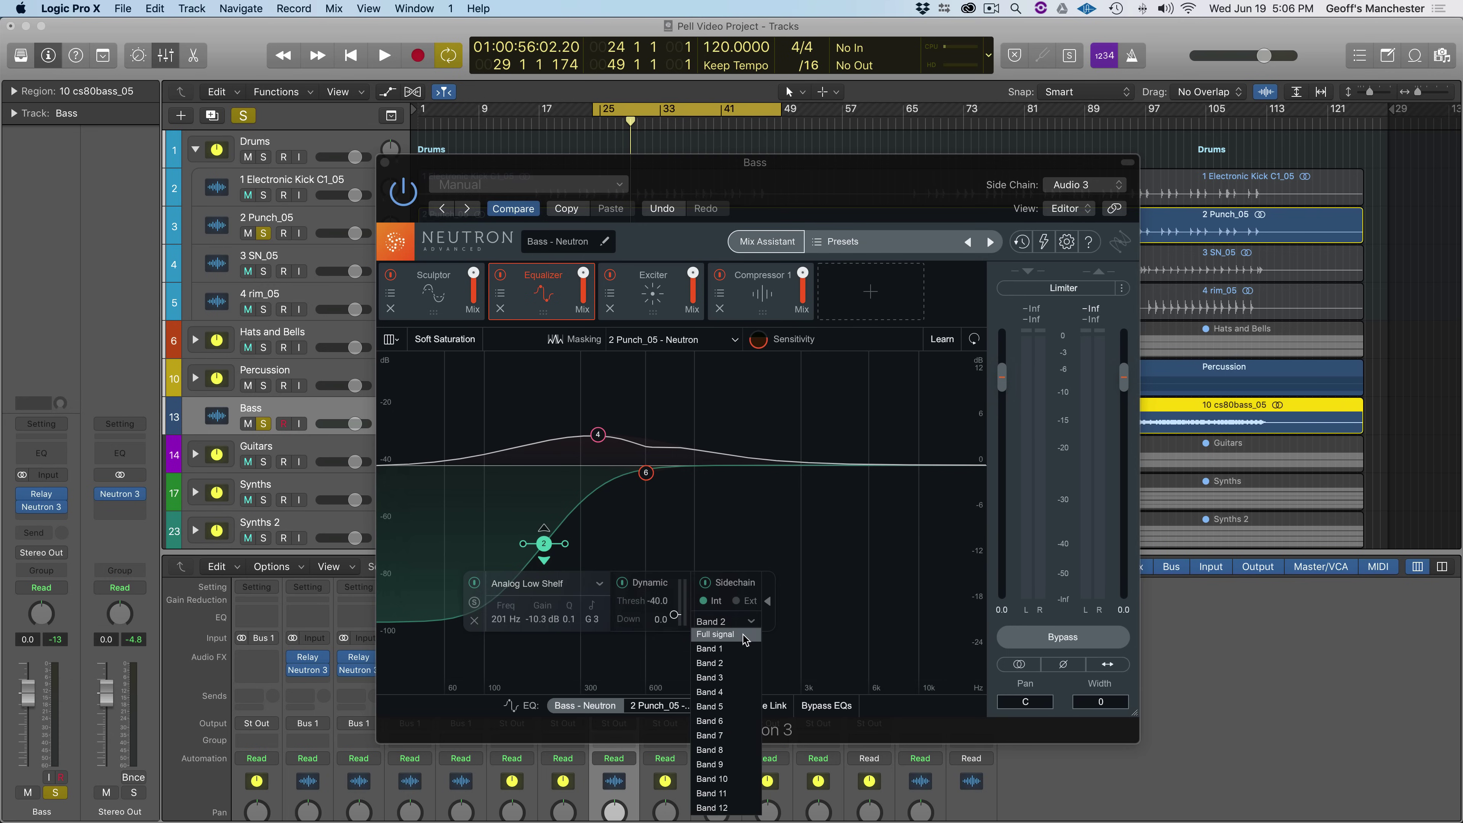
left_click(744, 636)
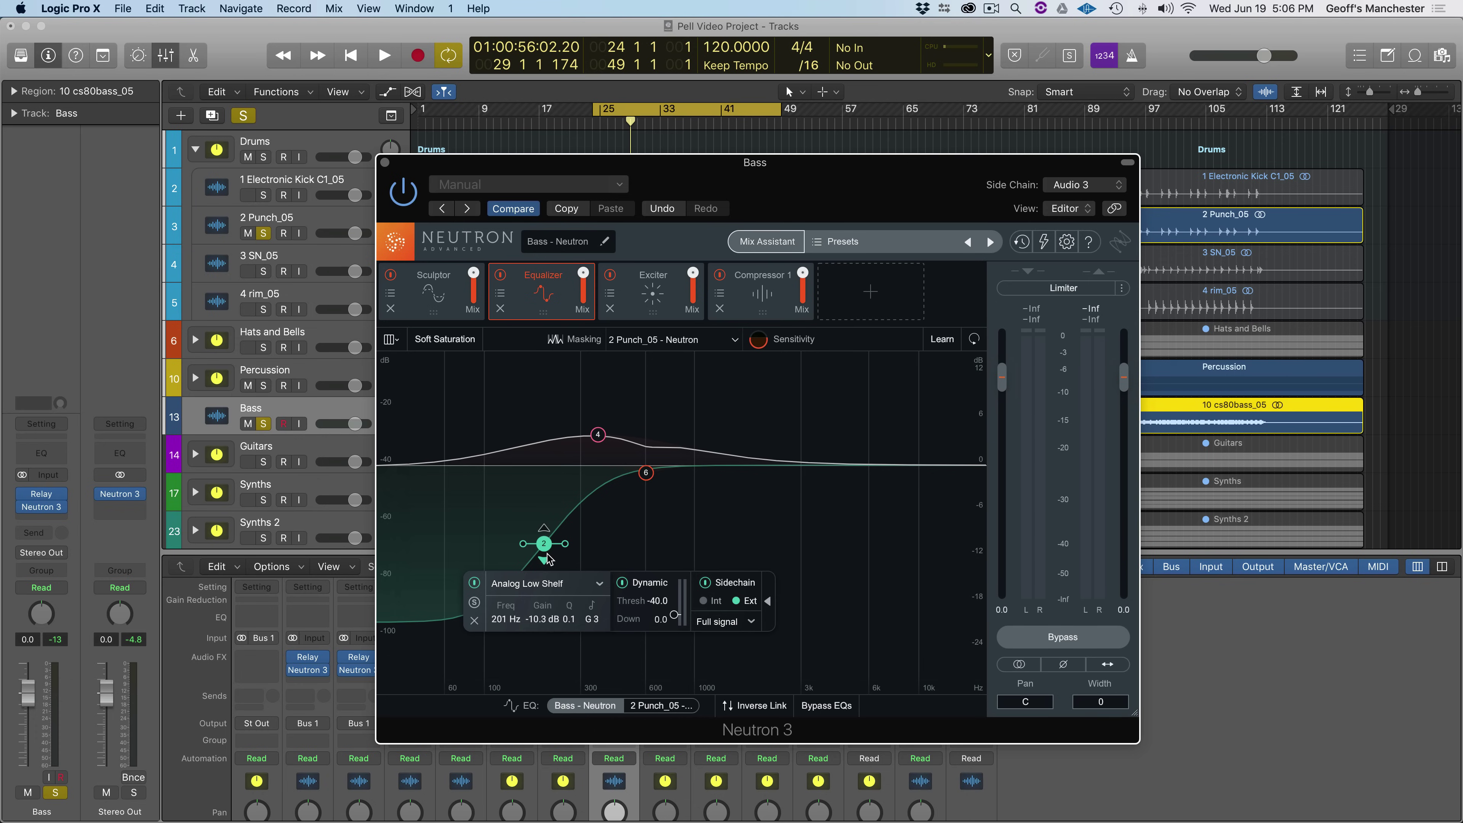
- During playback, reduce band 4 to about 1.0 dB at 489 Hz and deepen band 2's dynamic shelf to about -13.6 dB at 247 Hz
left_click_drag(544, 551, 547, 555)
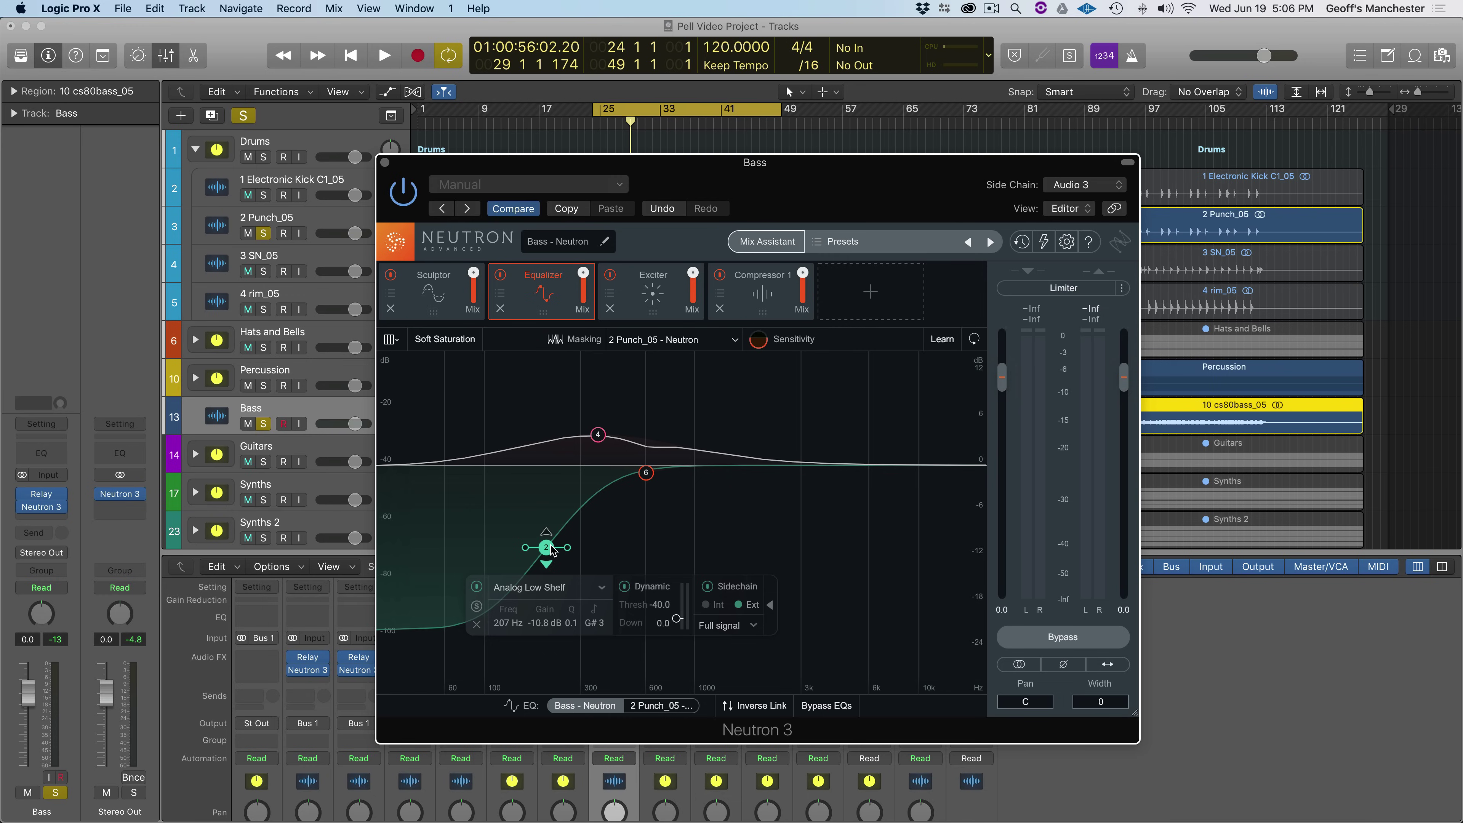
left_click_drag(550, 548, 553, 554)
left_click(770, 567)
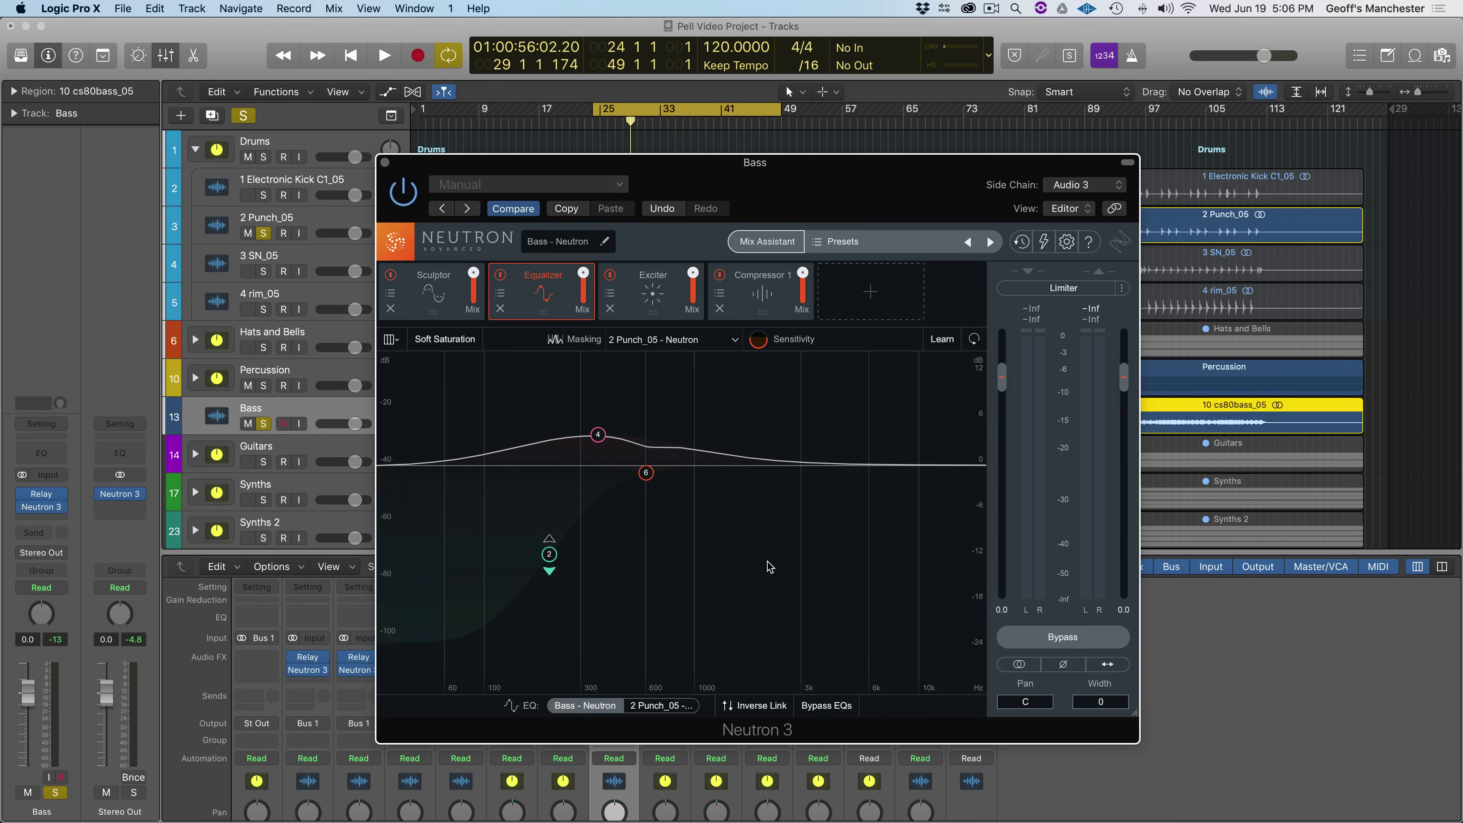
key("space")
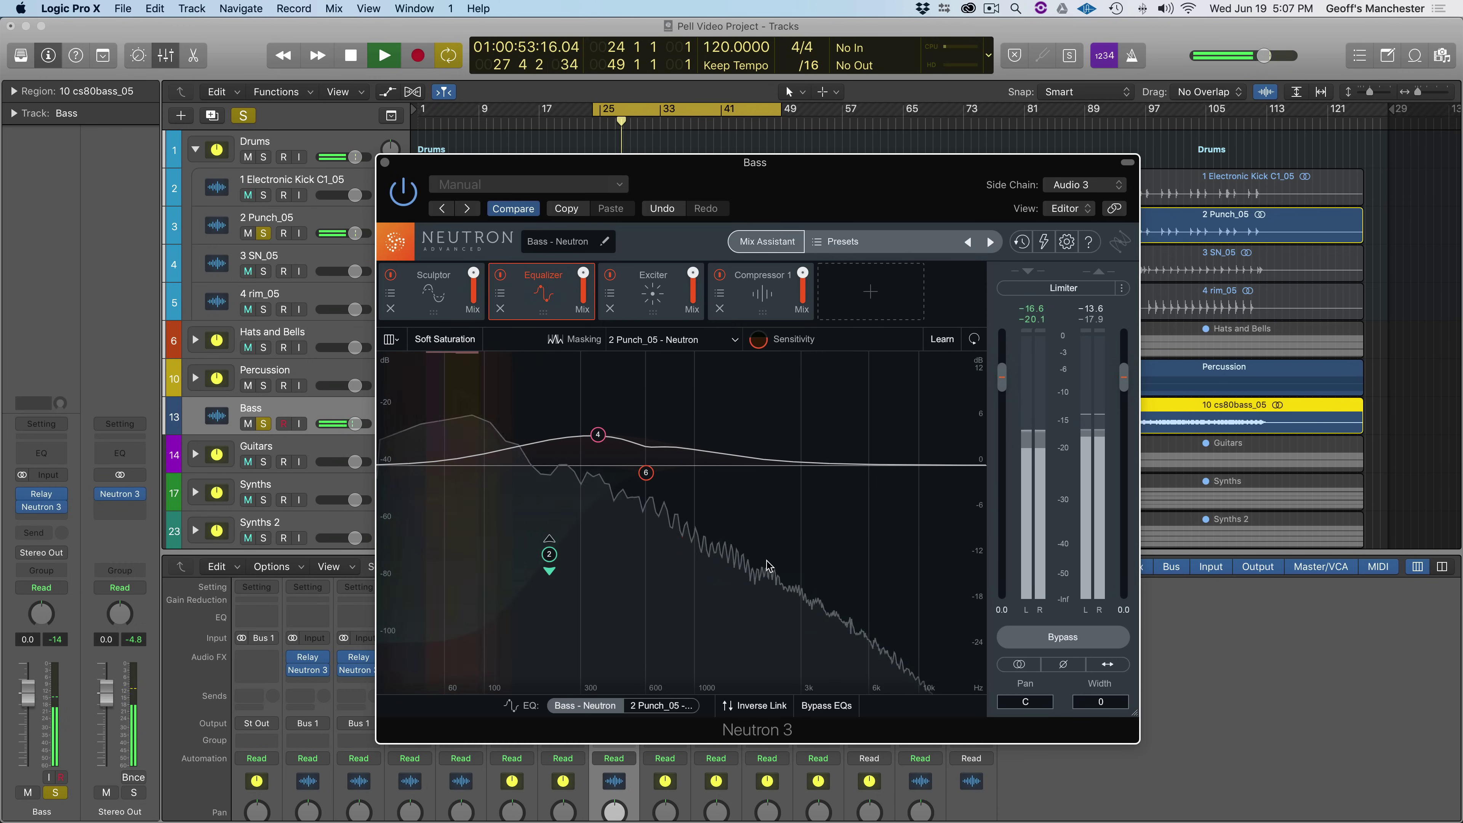
left_click(550, 562)
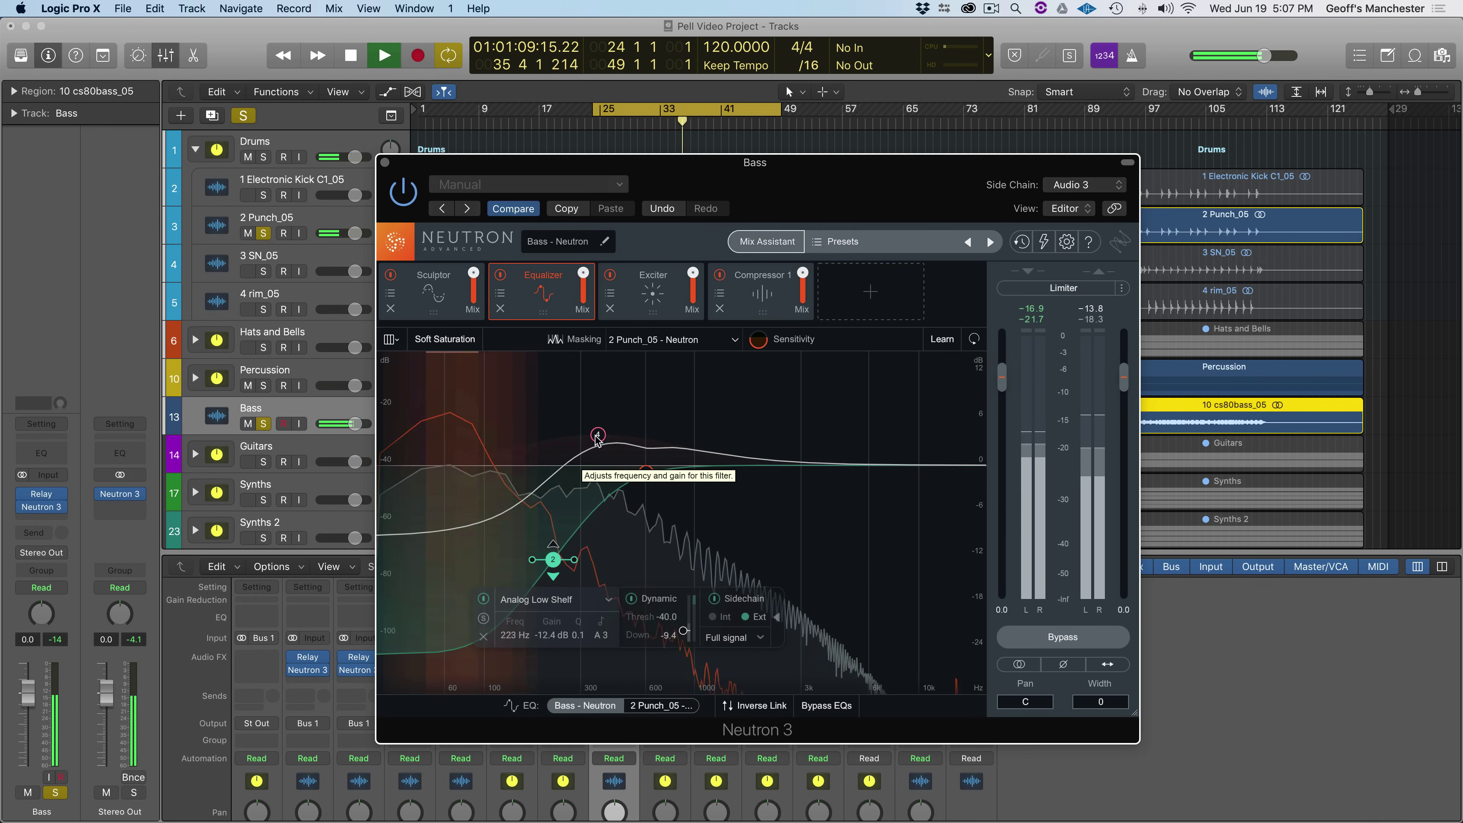
left_click_drag(596, 437, 625, 463)
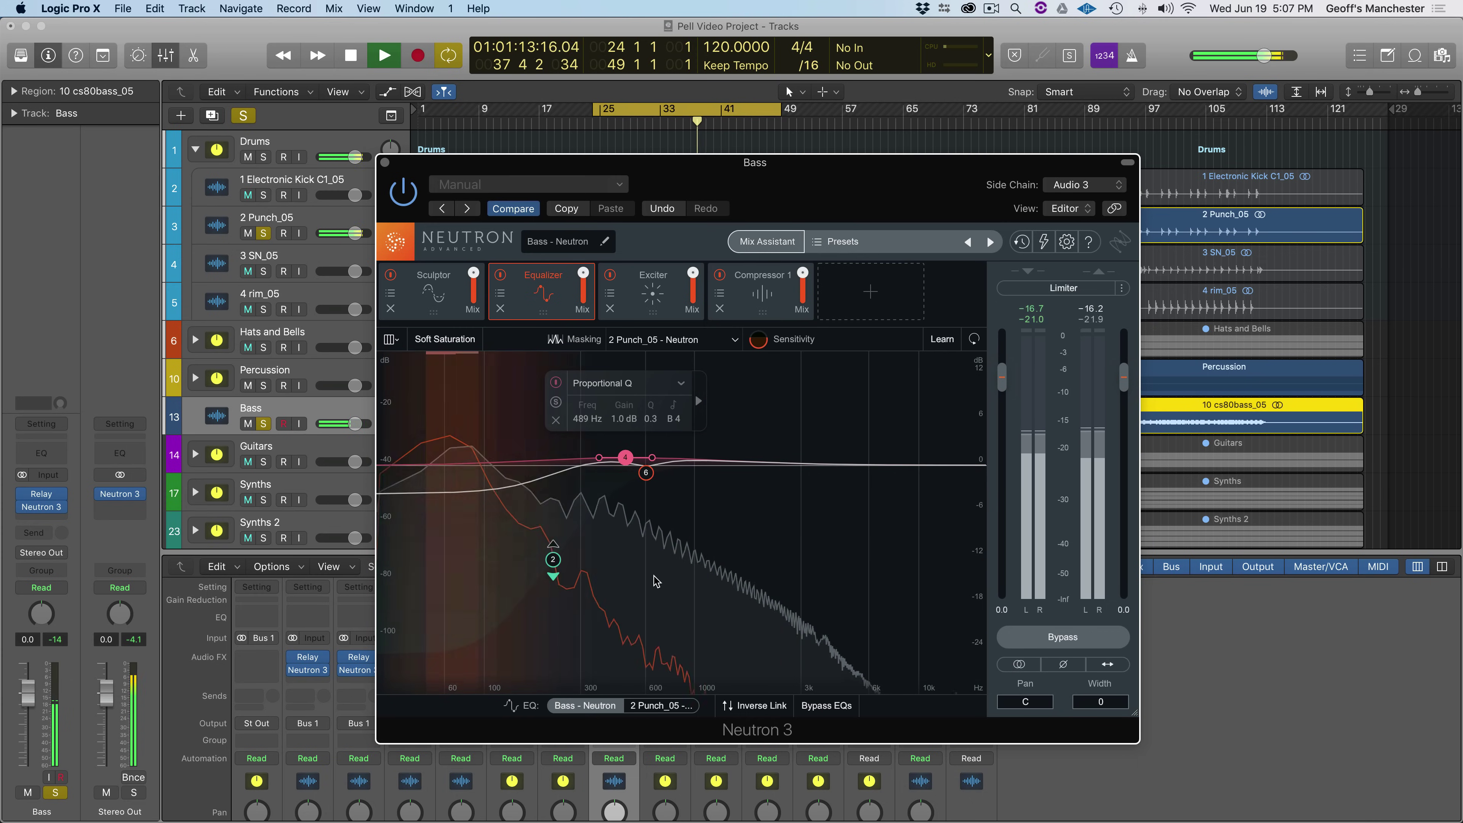
left_click(553, 560)
left_click_drag(552, 563, 560, 569)
key("space")
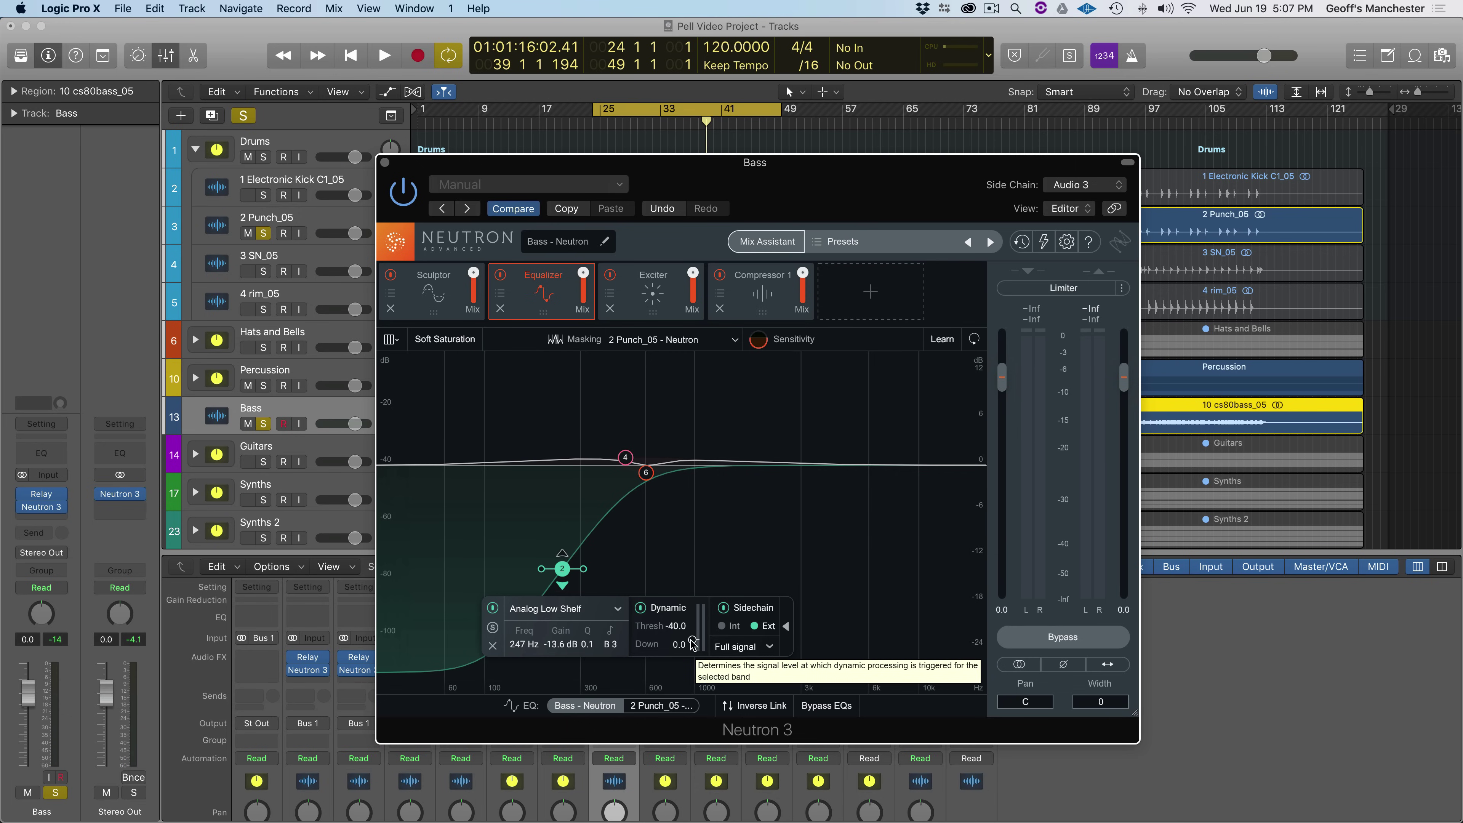
- Audition band 2's dynamic threshold at about -10.3 and at about -46.9 during playback
scroll(693, 644, "down", 3)
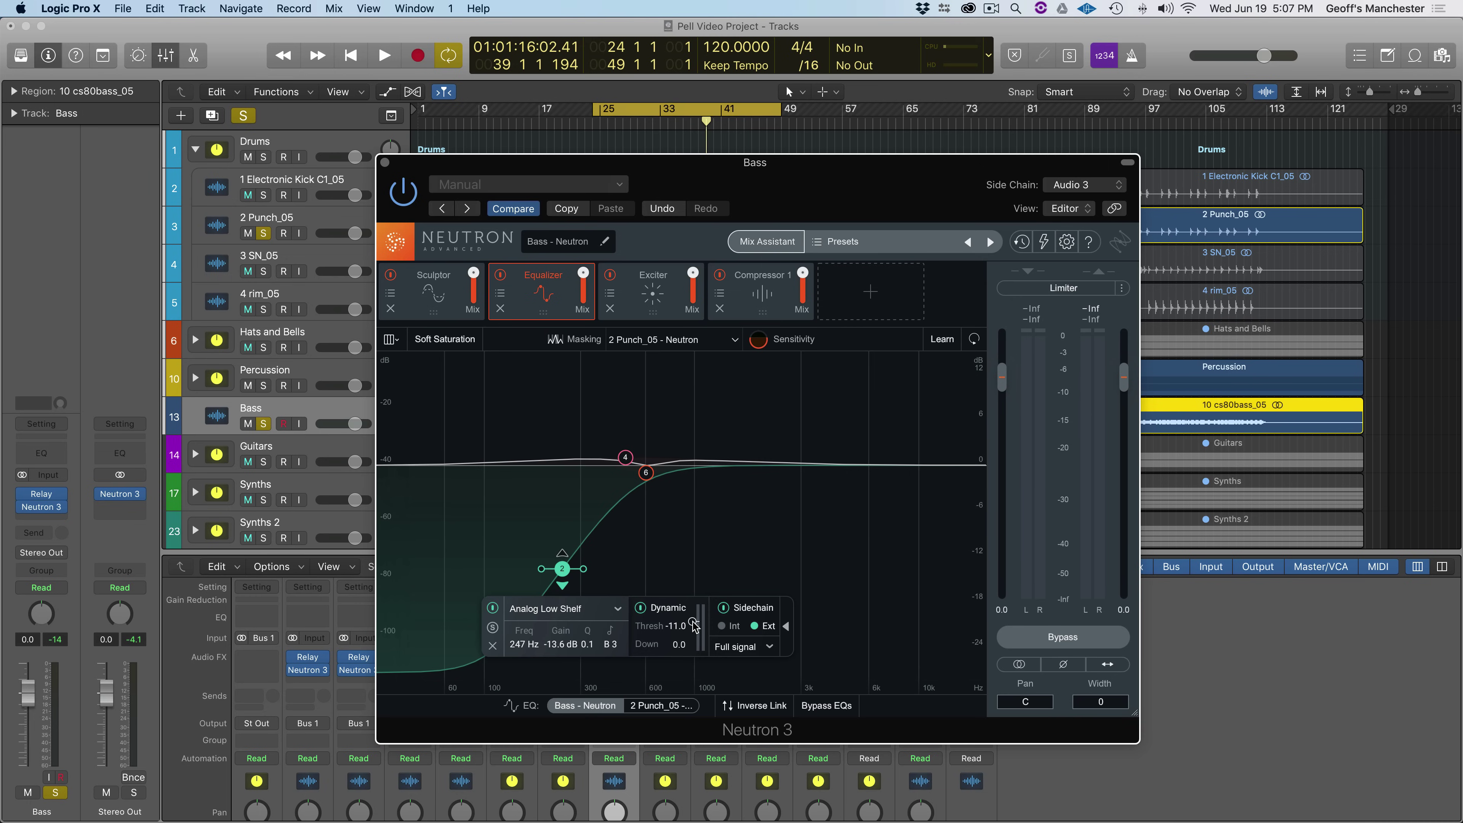
key("space")
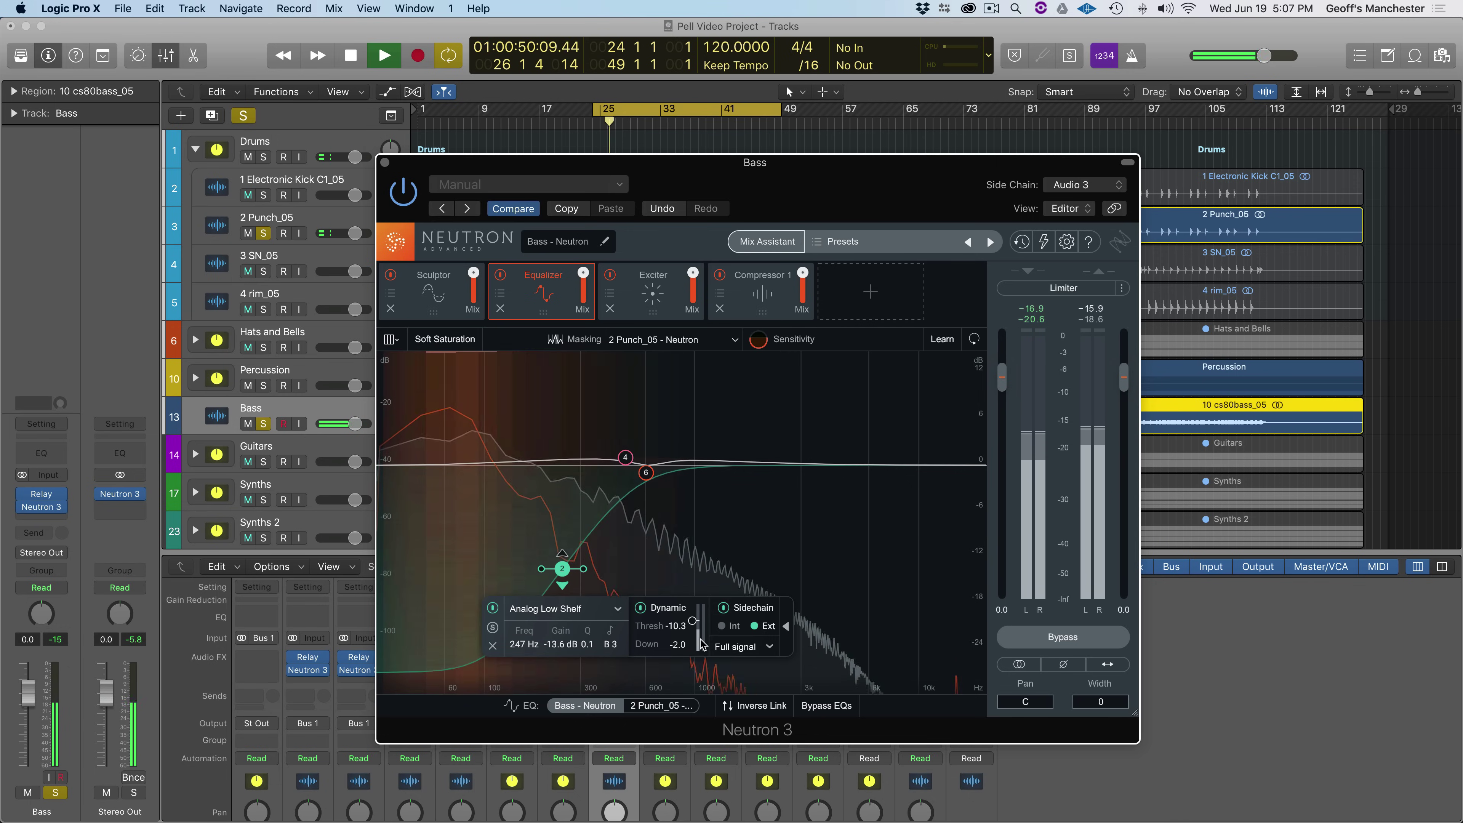
key("space")
scroll(694, 625, "down", 3)
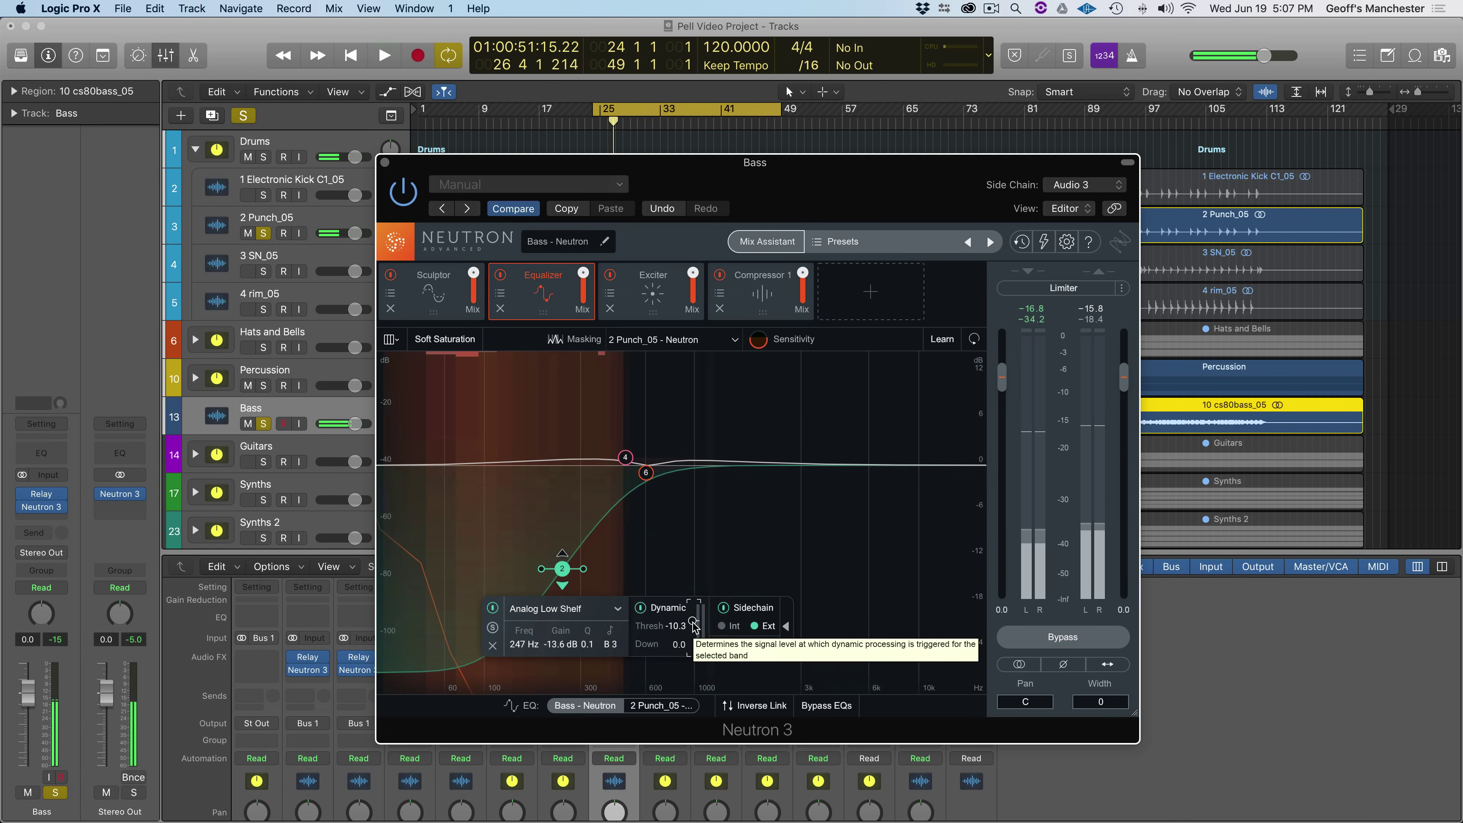
scroll(693, 634, "down", 5)
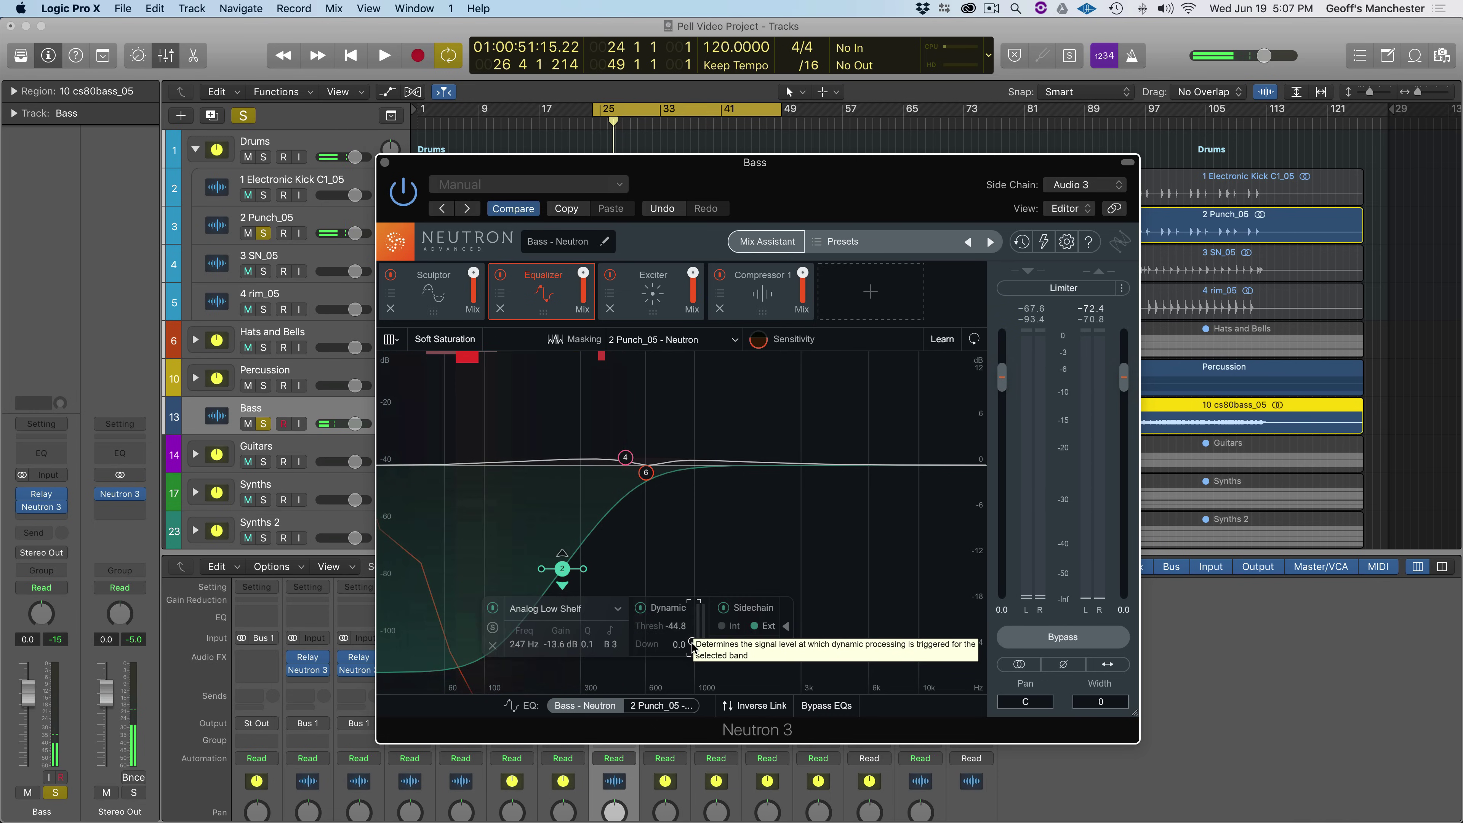
key("space")
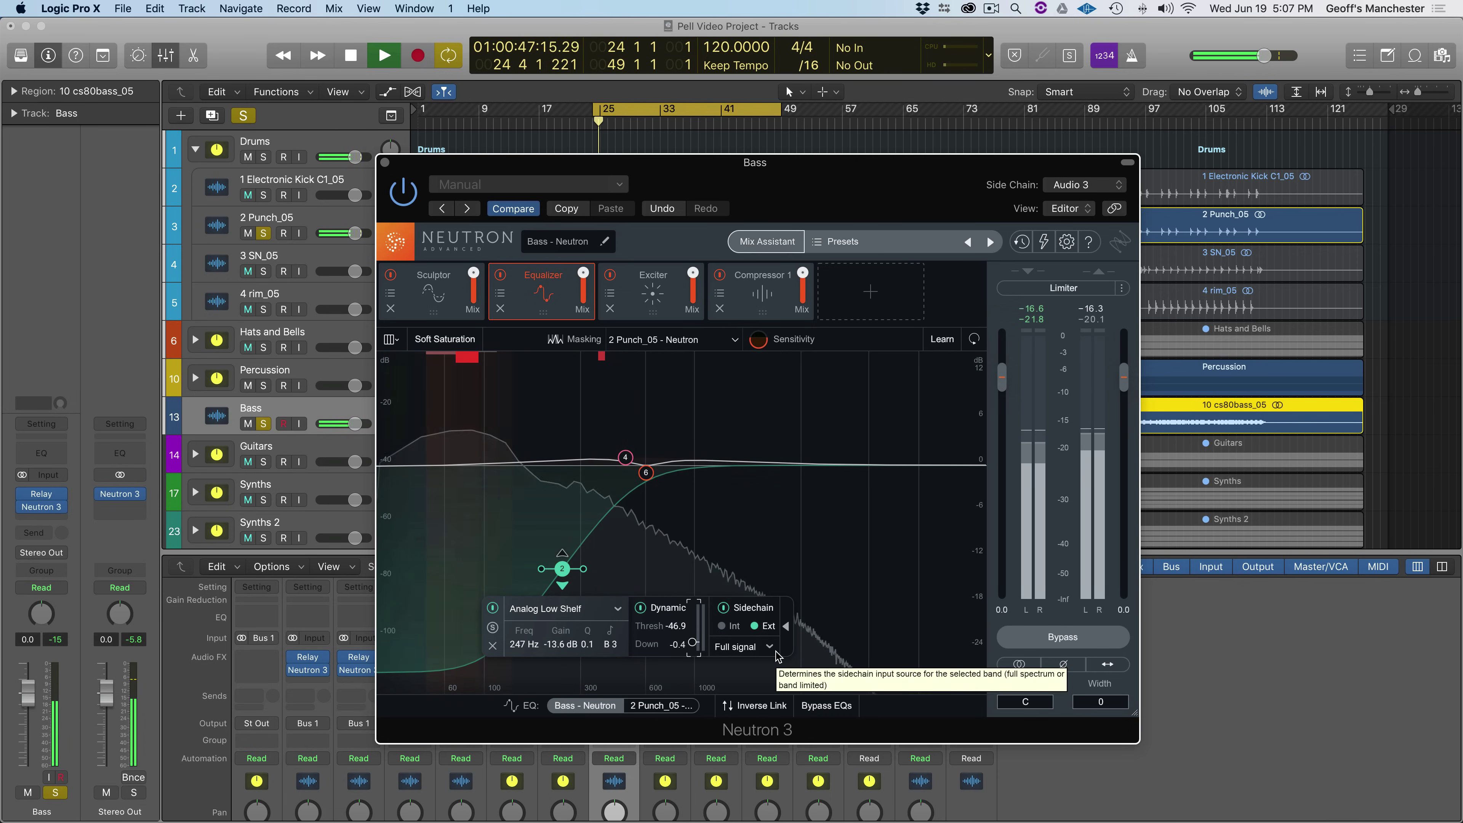
- Shift band 2's dynamic low shelf to about 86 Hz and -15.1 dB, and set its threshold to about -40.8
left_click_drag(562, 569, 480, 582)
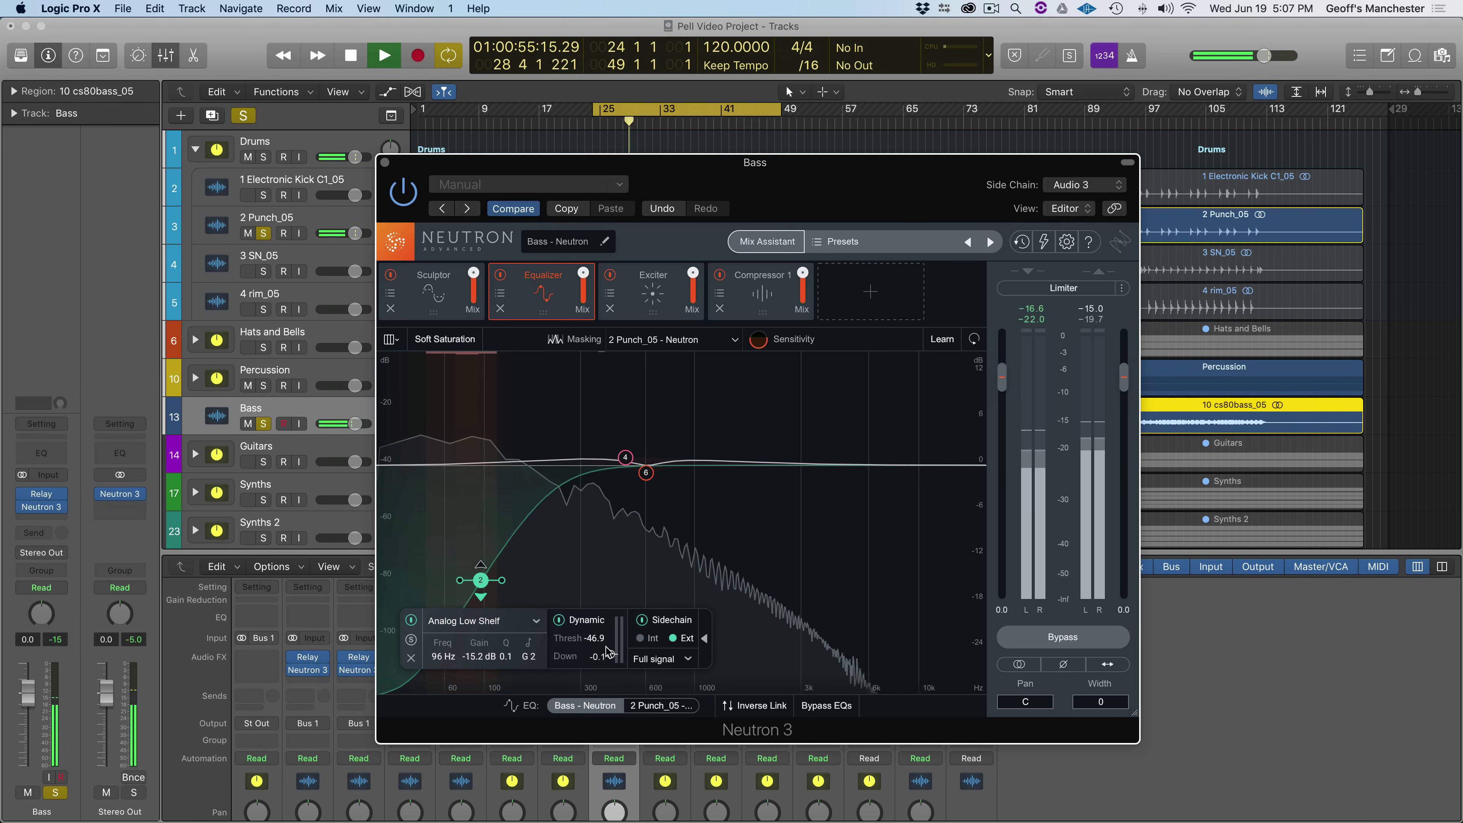
left_click_drag(612, 655, 615, 656)
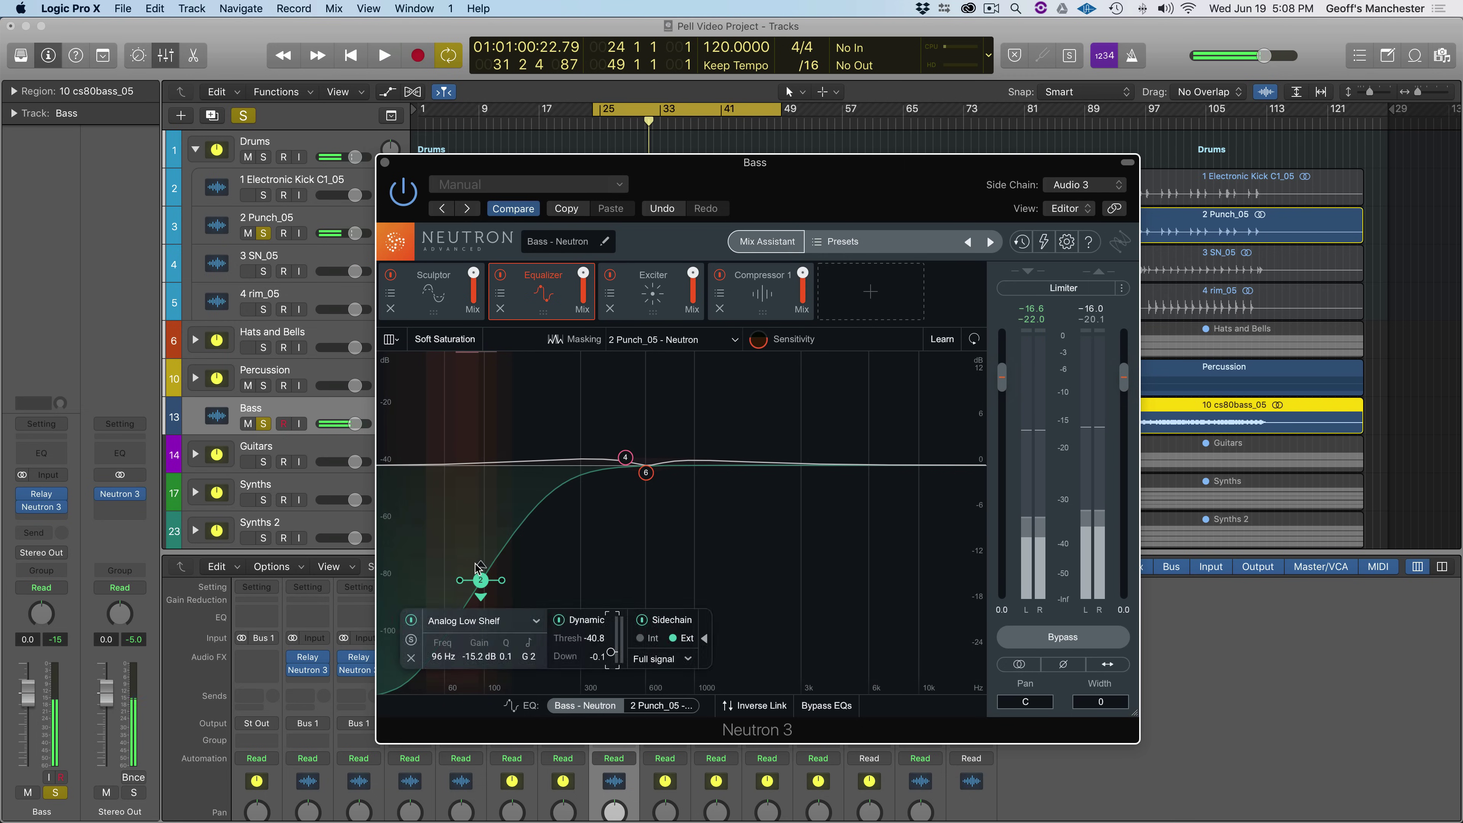
left_click_drag(480, 580, 472, 576)
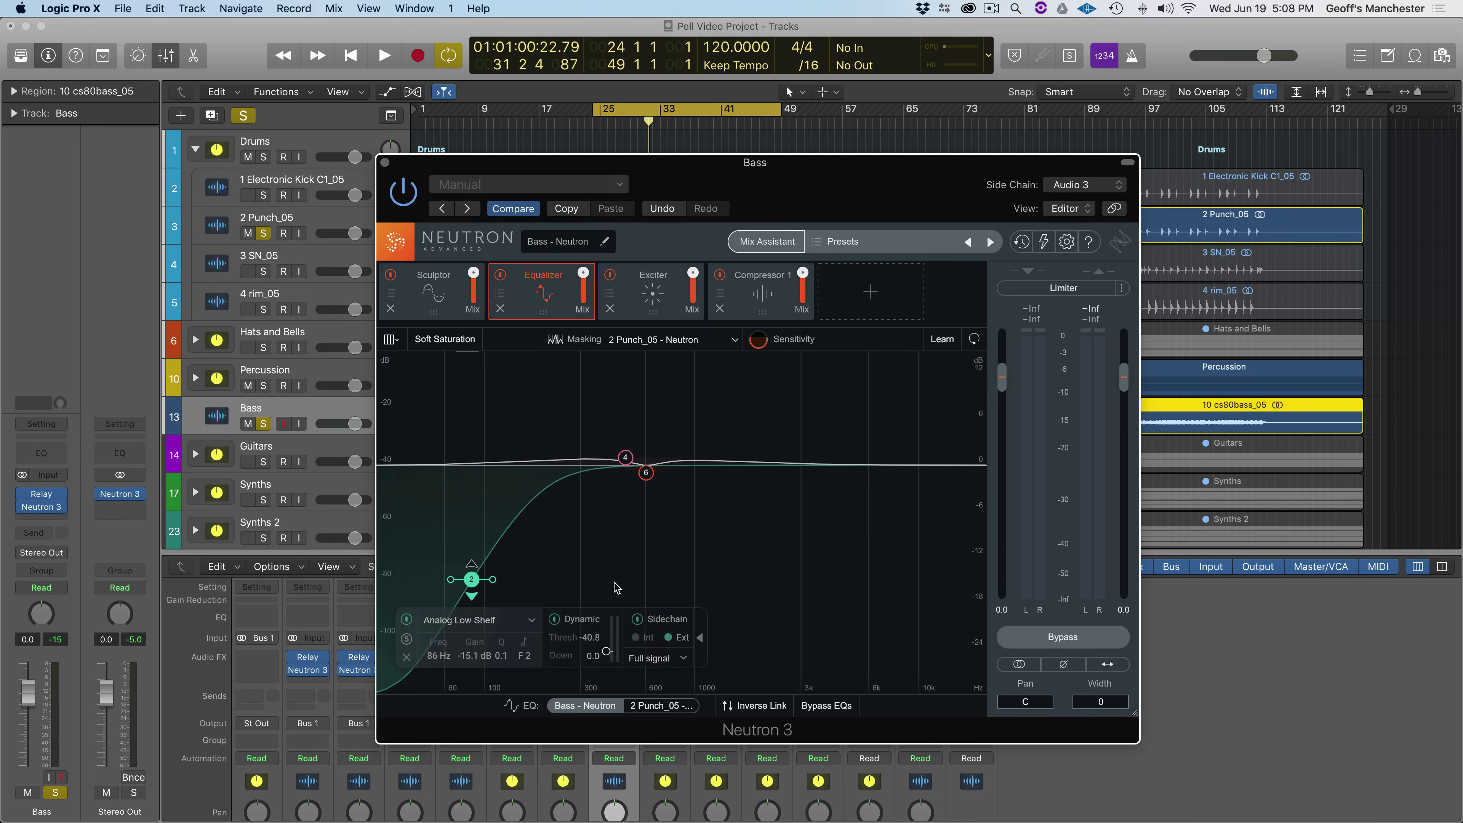
- Compare the bass and kick with the EQs bypassed and active during playback
left_click(818, 707)
key("space")
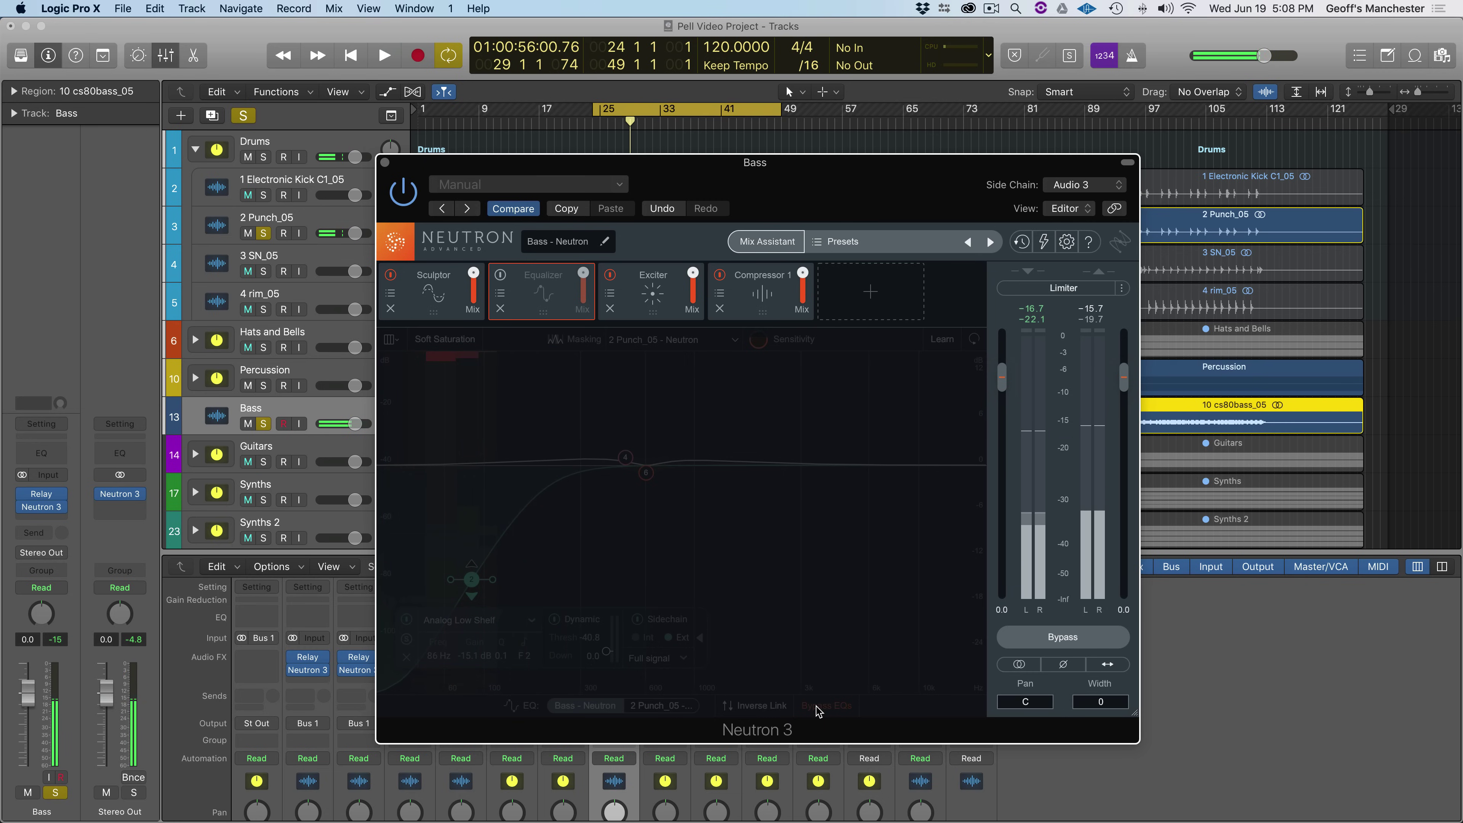
left_click(818, 711)
key("space")
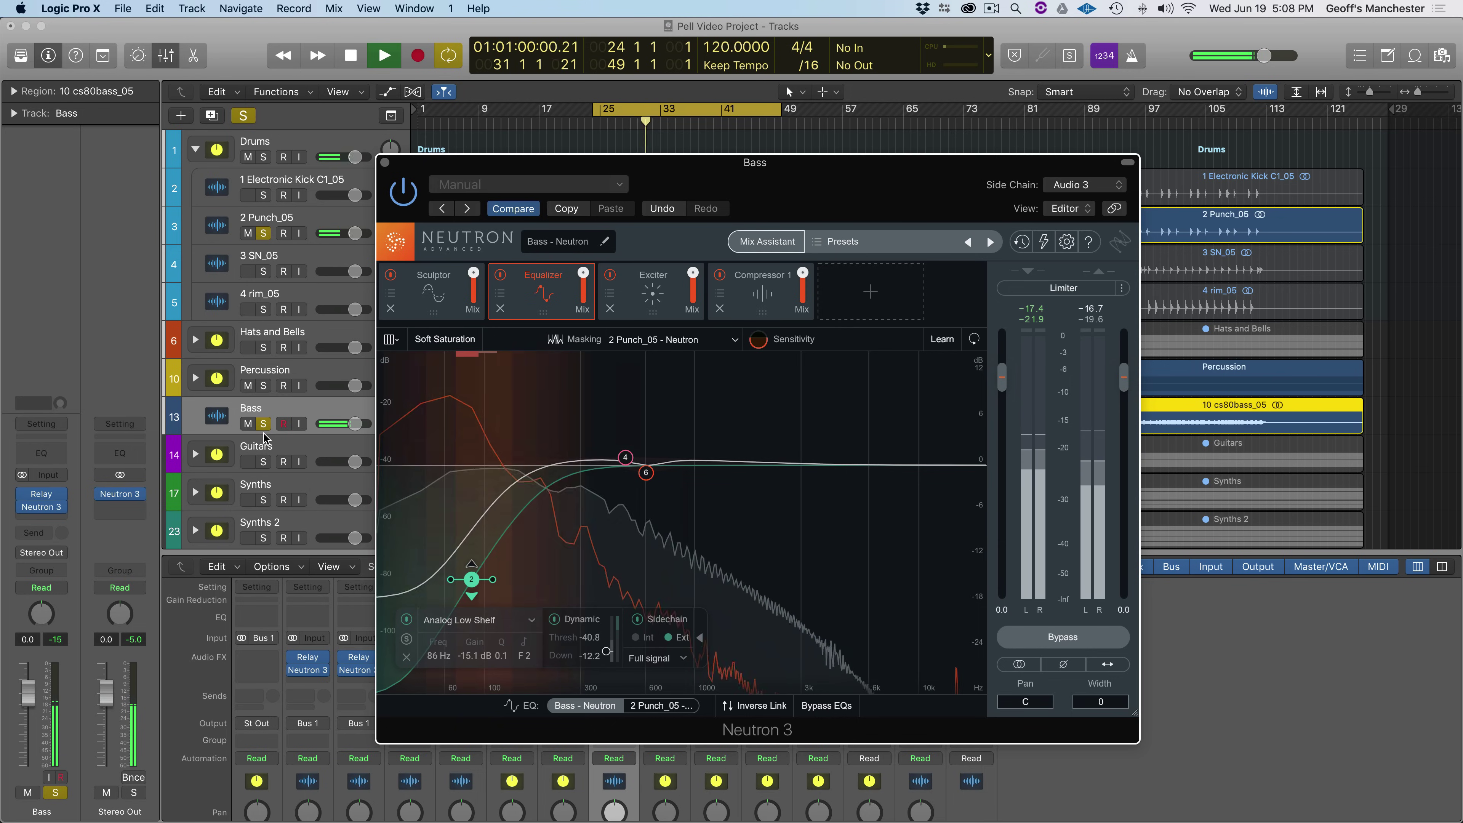
key("space")
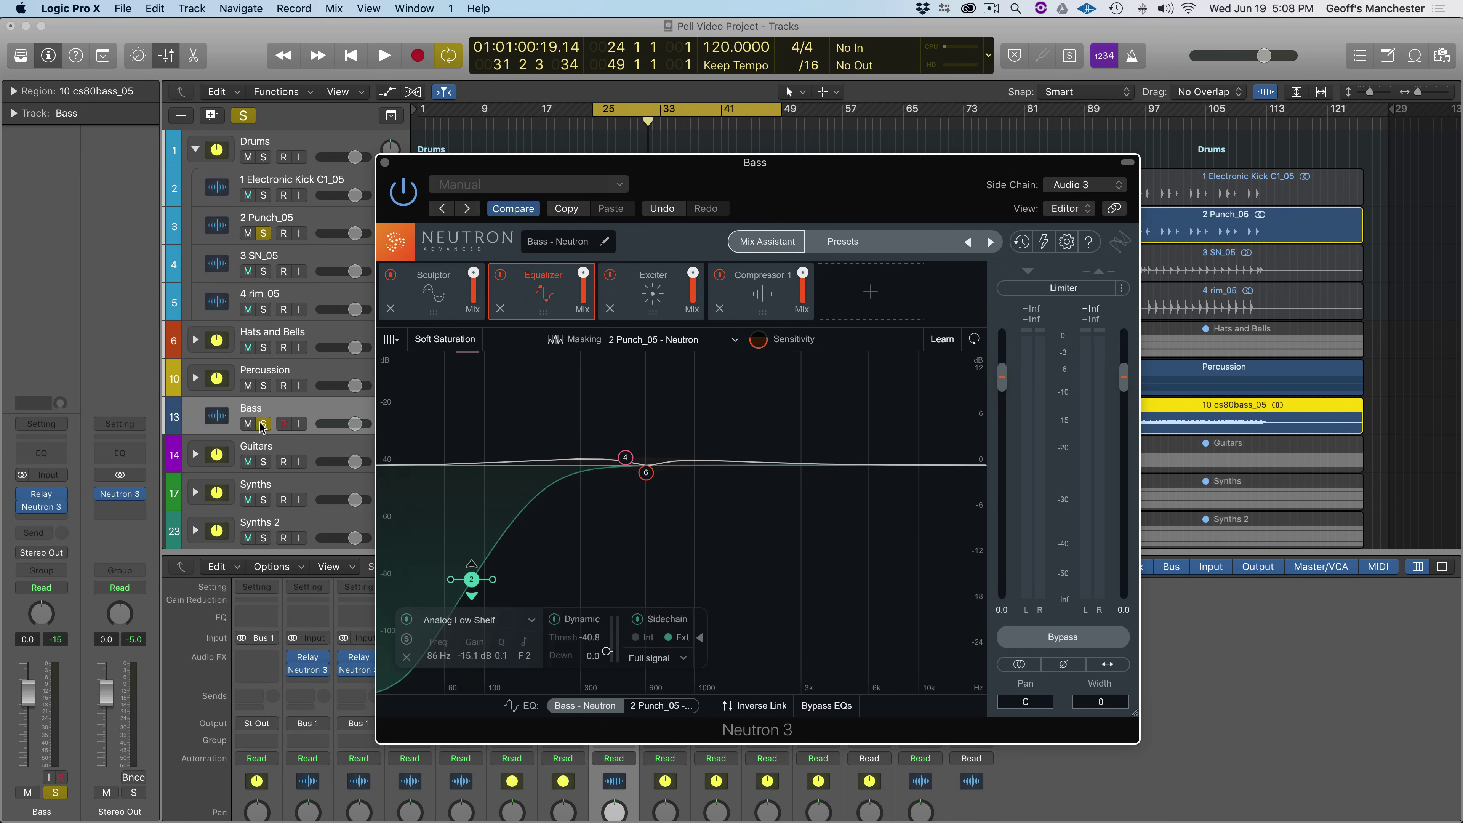
- Clear the solos on Bass and 2 Punch_05, and solo the Drums, Hats and Bells, Percussion and Bass tracks together
left_click(262, 424)
left_click(264, 235)
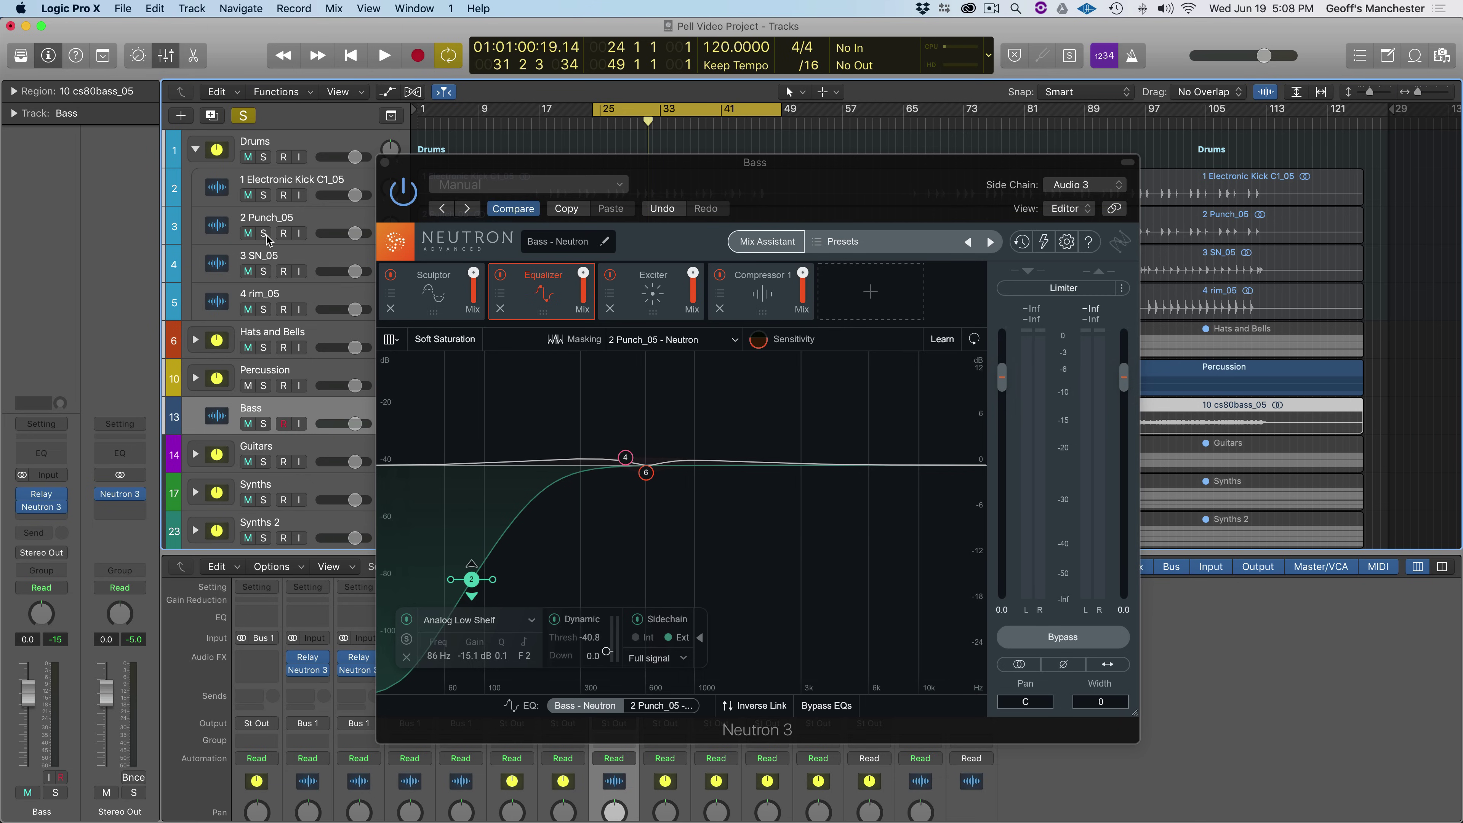
left_click(263, 158)
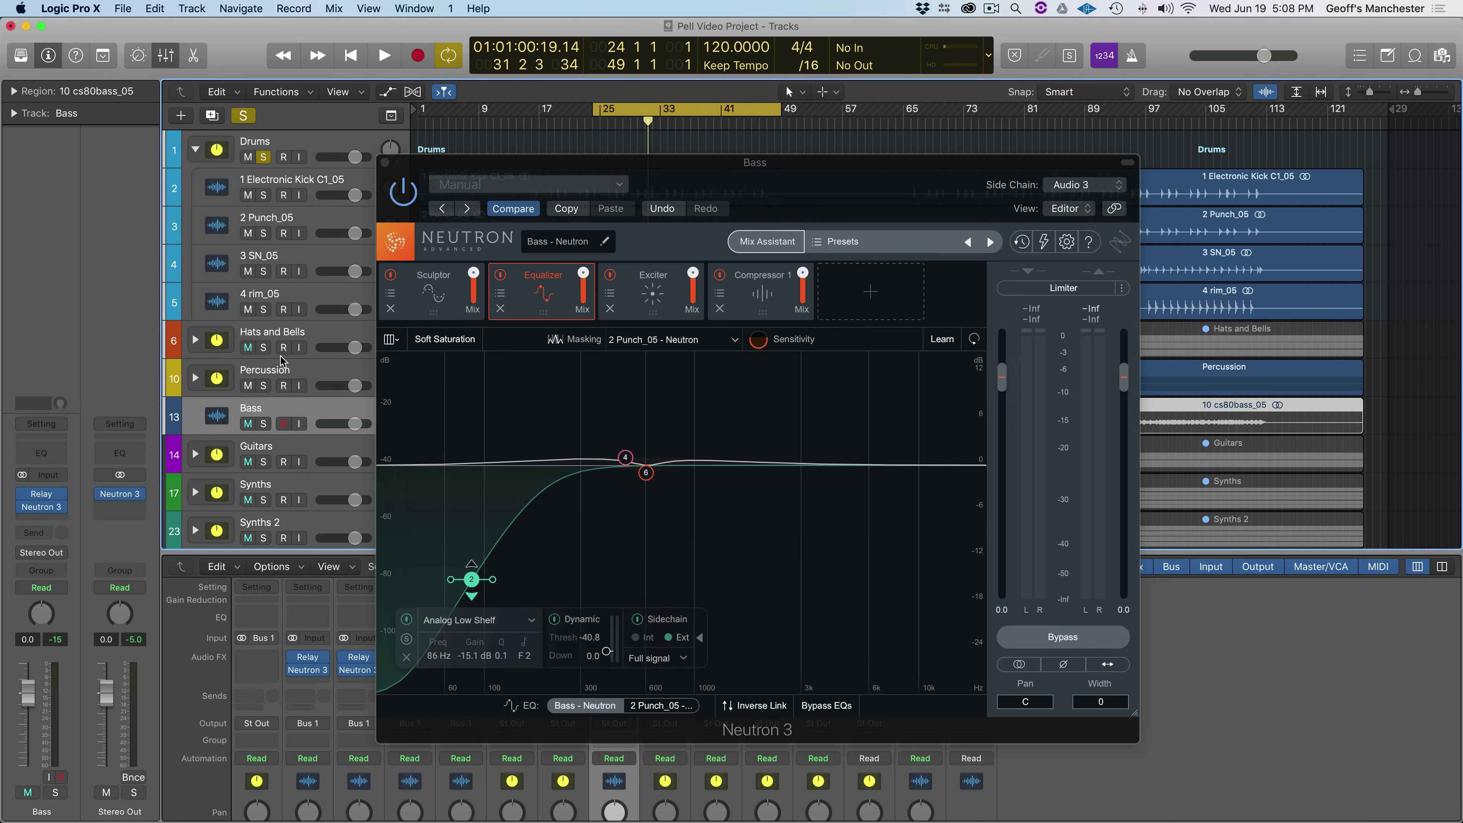
left_click(264, 348)
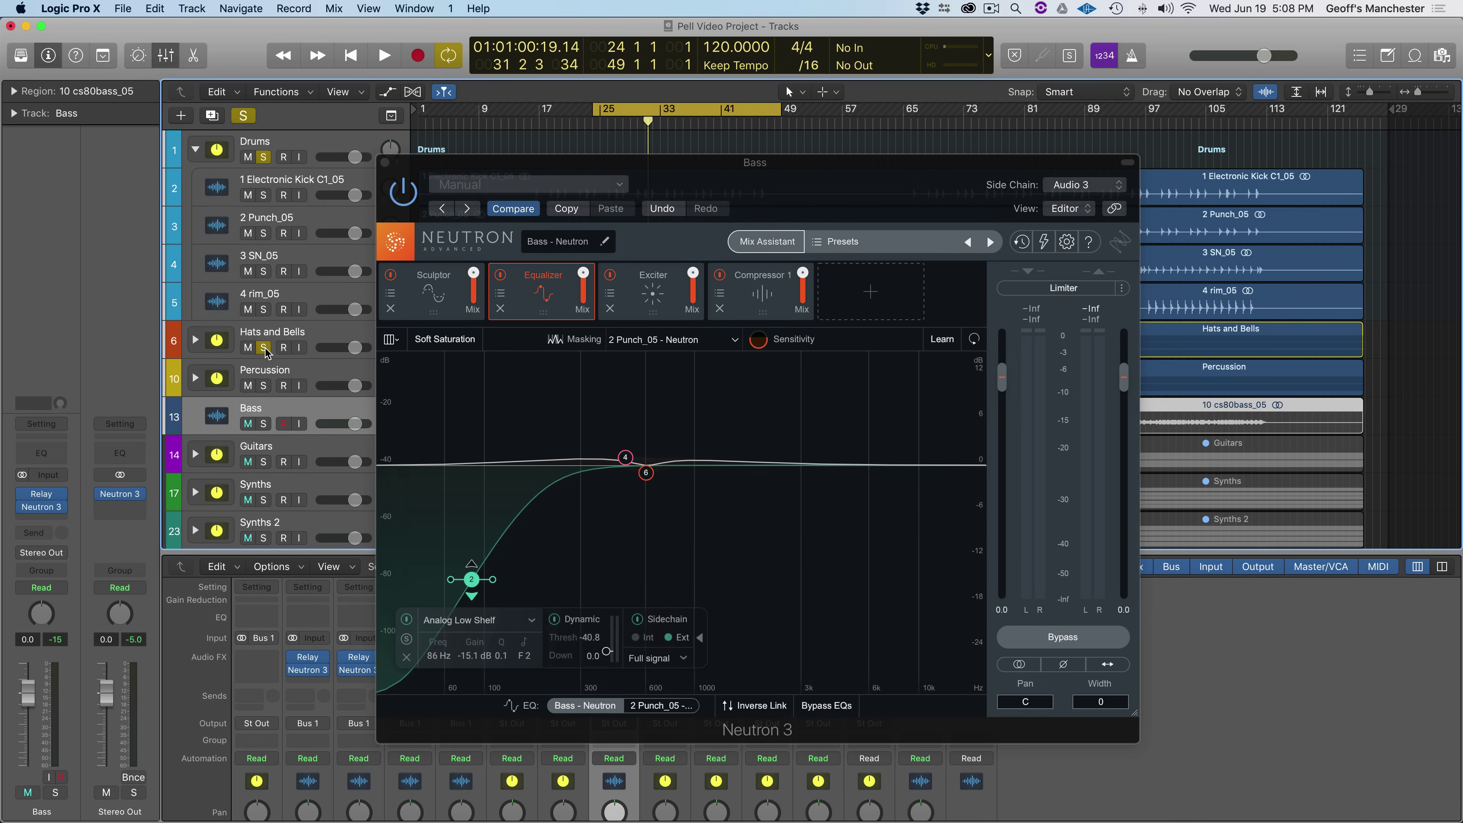
left_click(264, 386)
left_click(264, 424)
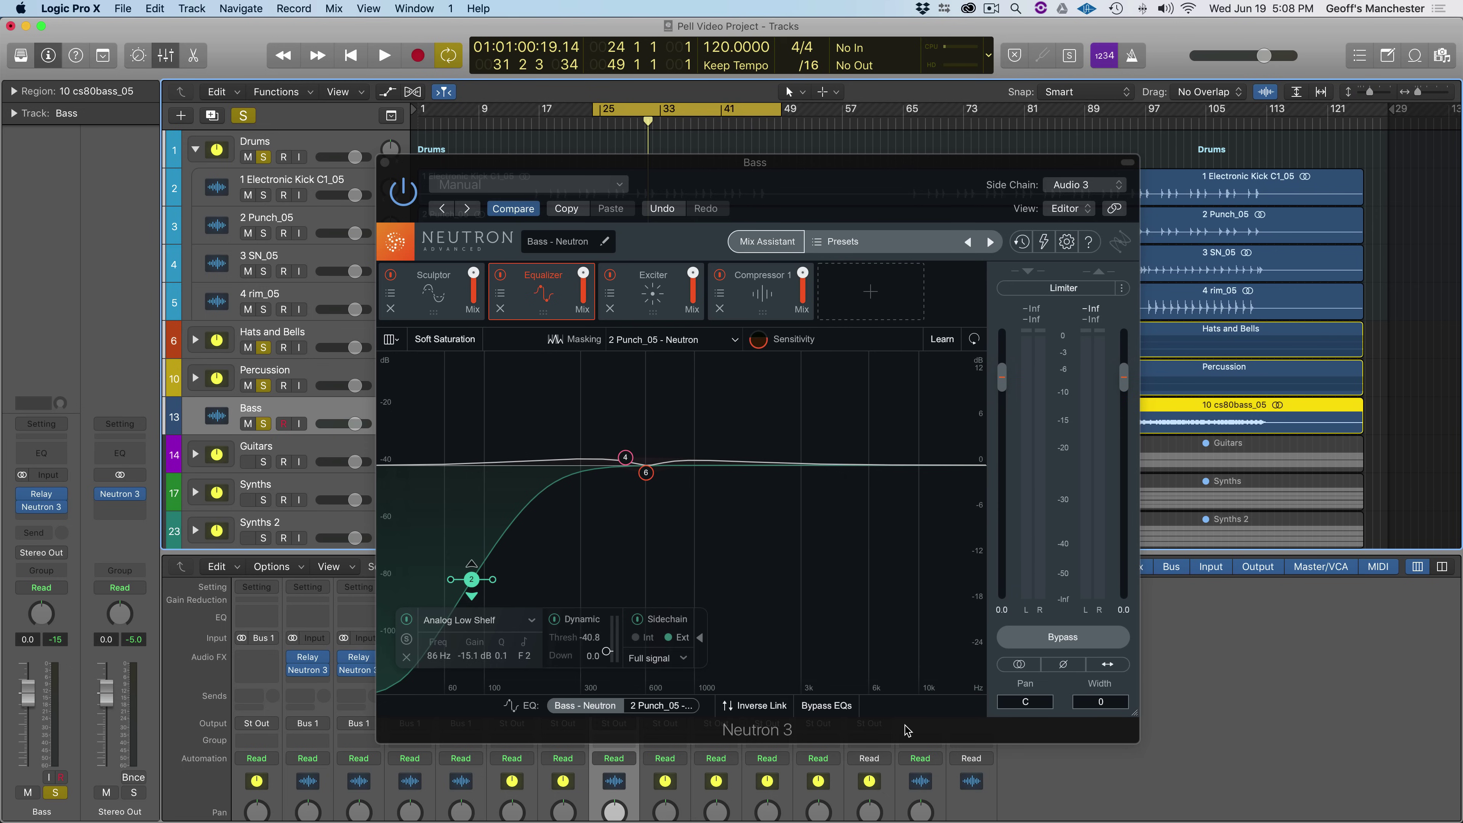
- Play the soloed tracks while viewing the Bass track's Sculptor module, and return to its Equalizer module
key("space")
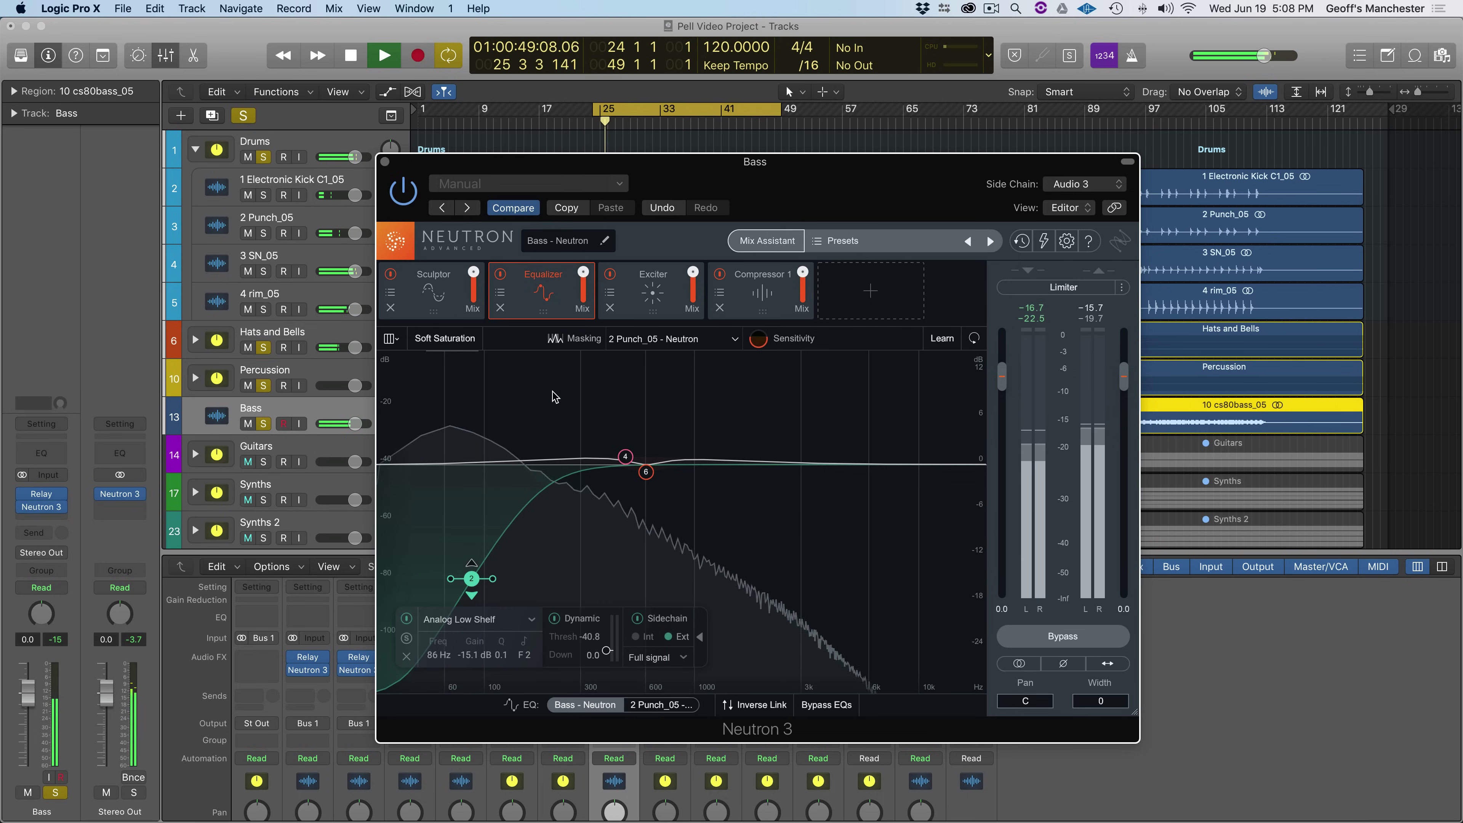
left_click(434, 291)
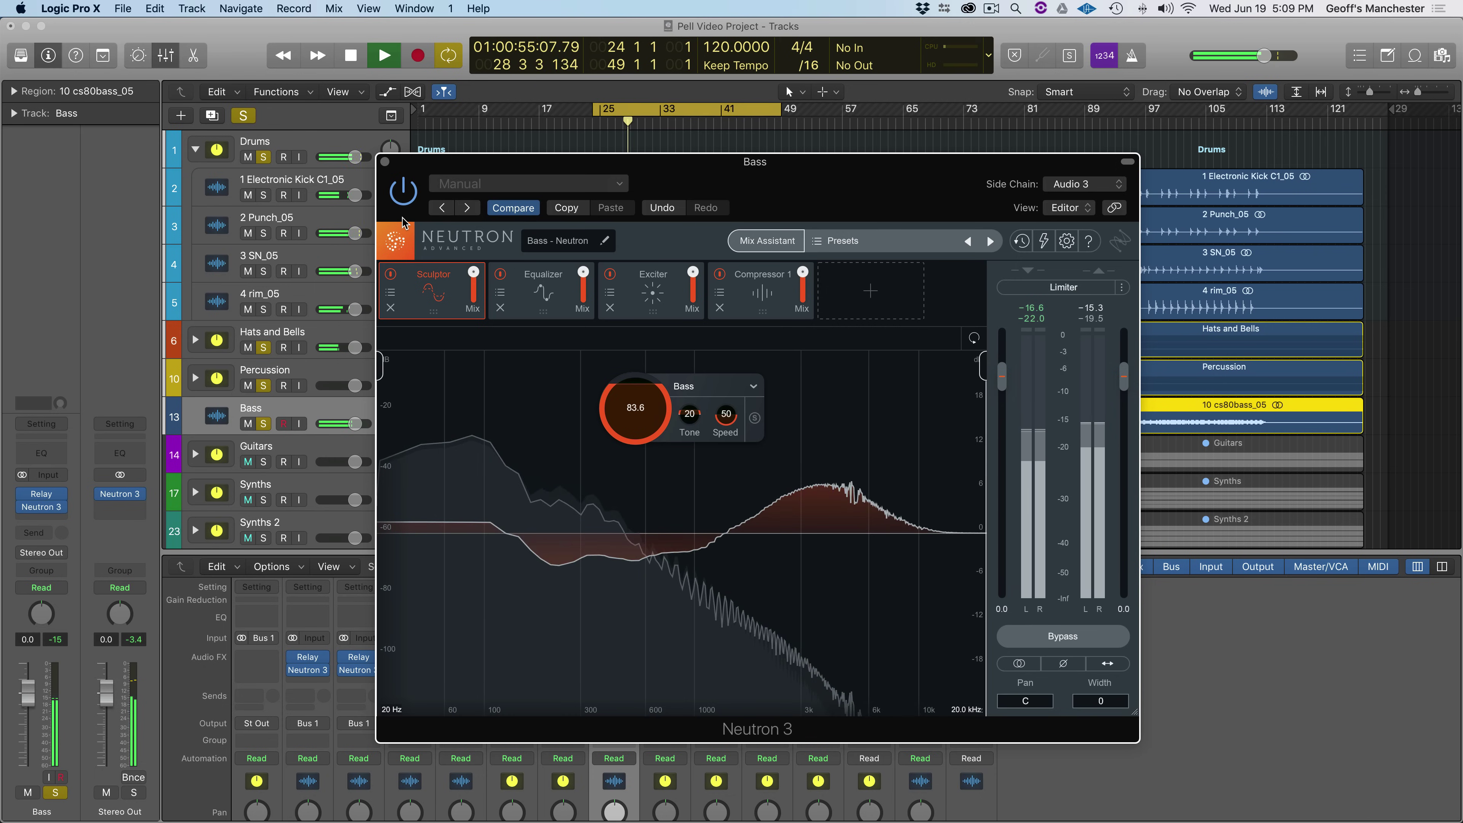
left_click(543, 288)
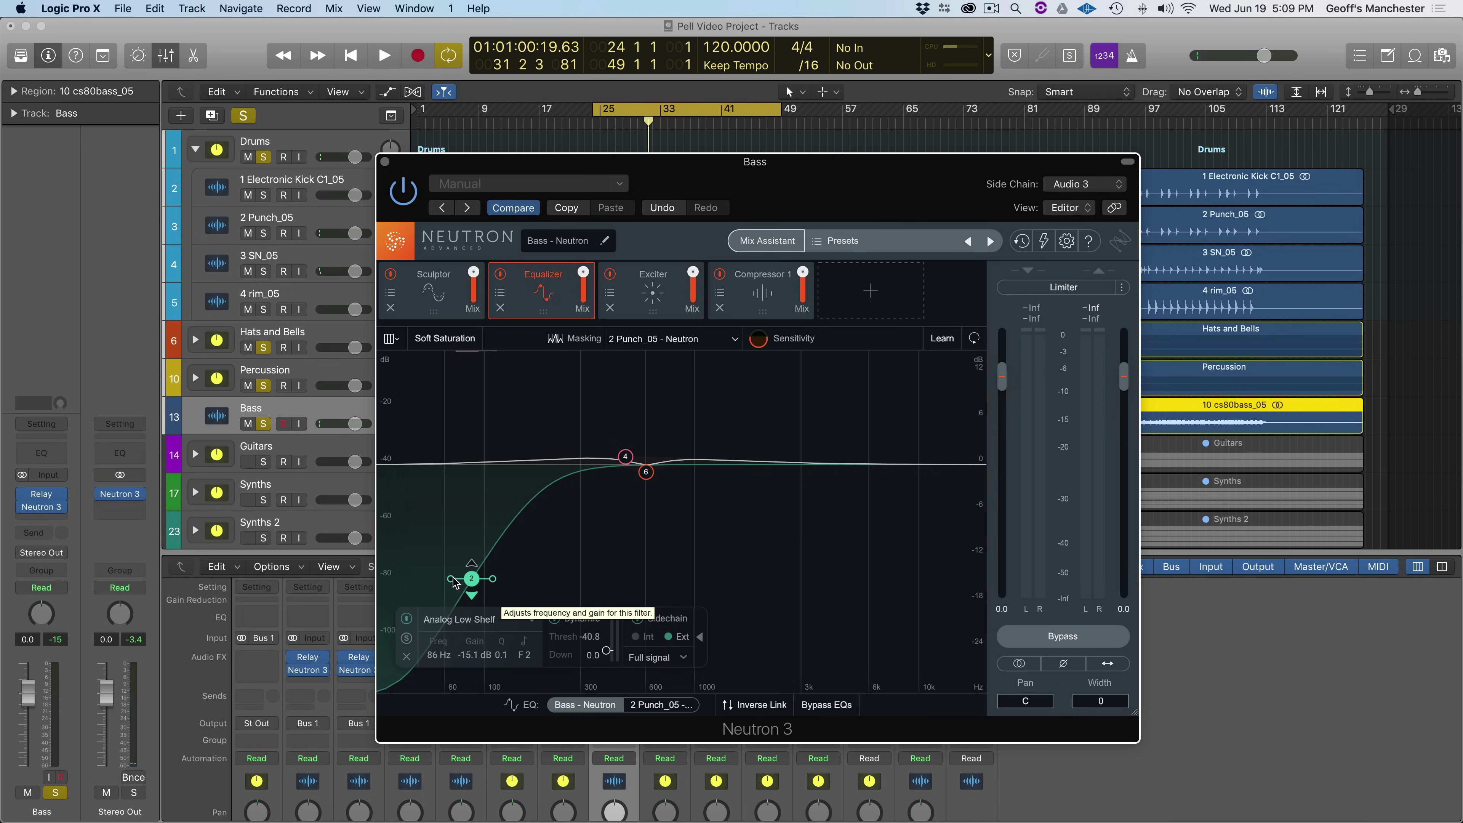
- Compare the soloed tracks with both linked EQs bypassed and re-enabled during playback
left_click(814, 705)
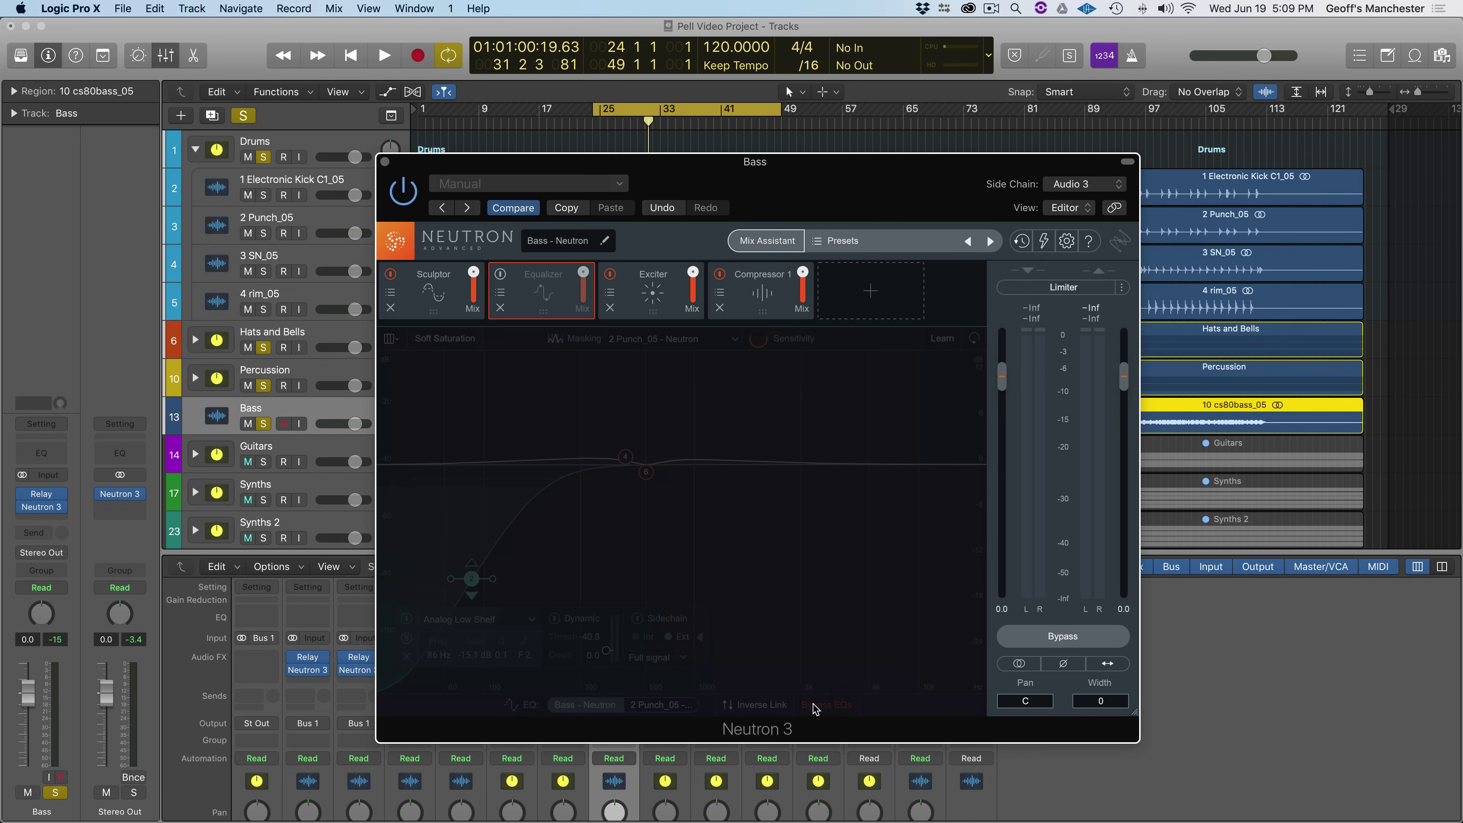
key("space")
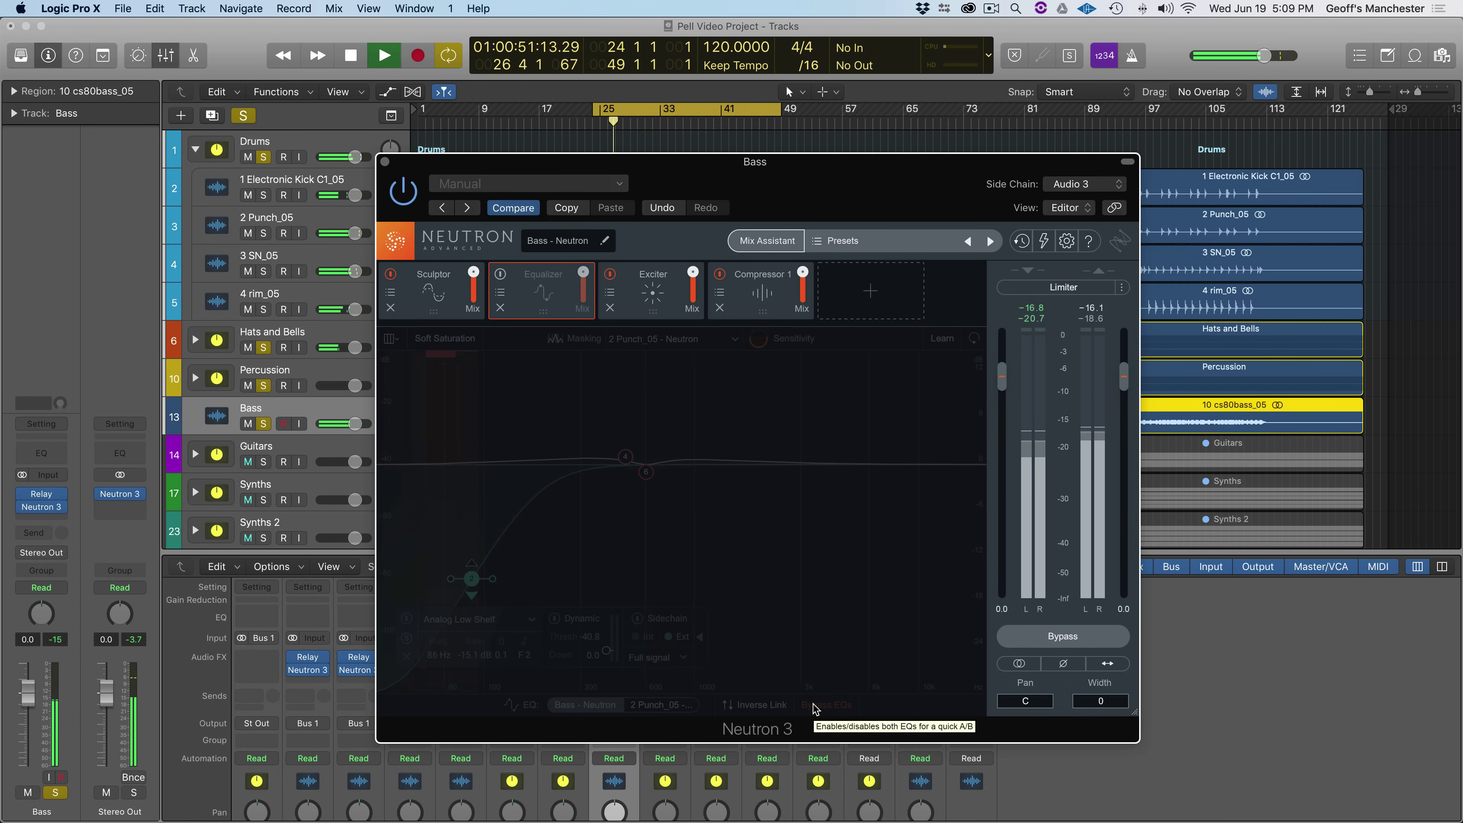
left_click(815, 709)
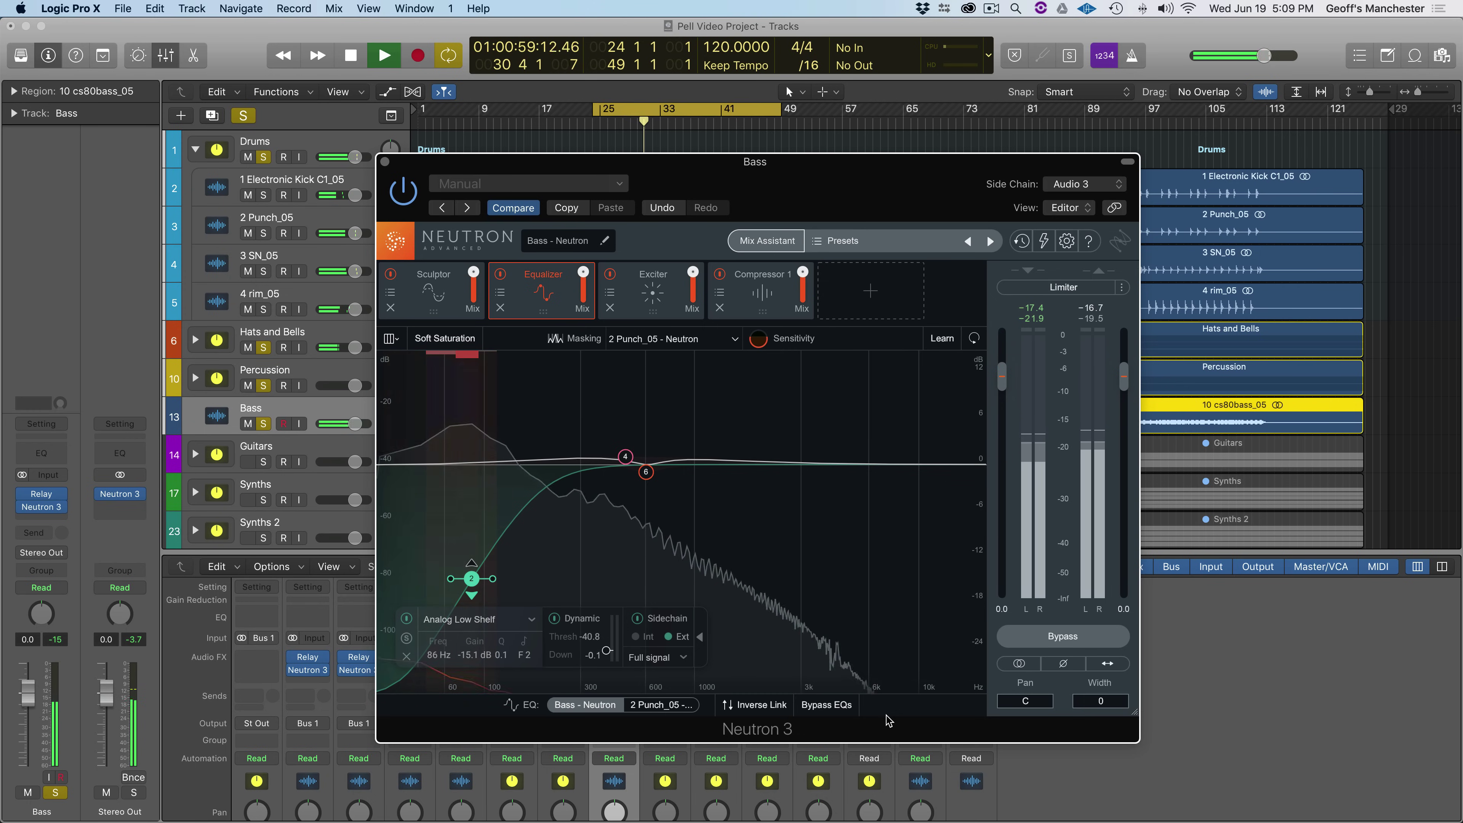
key("space")
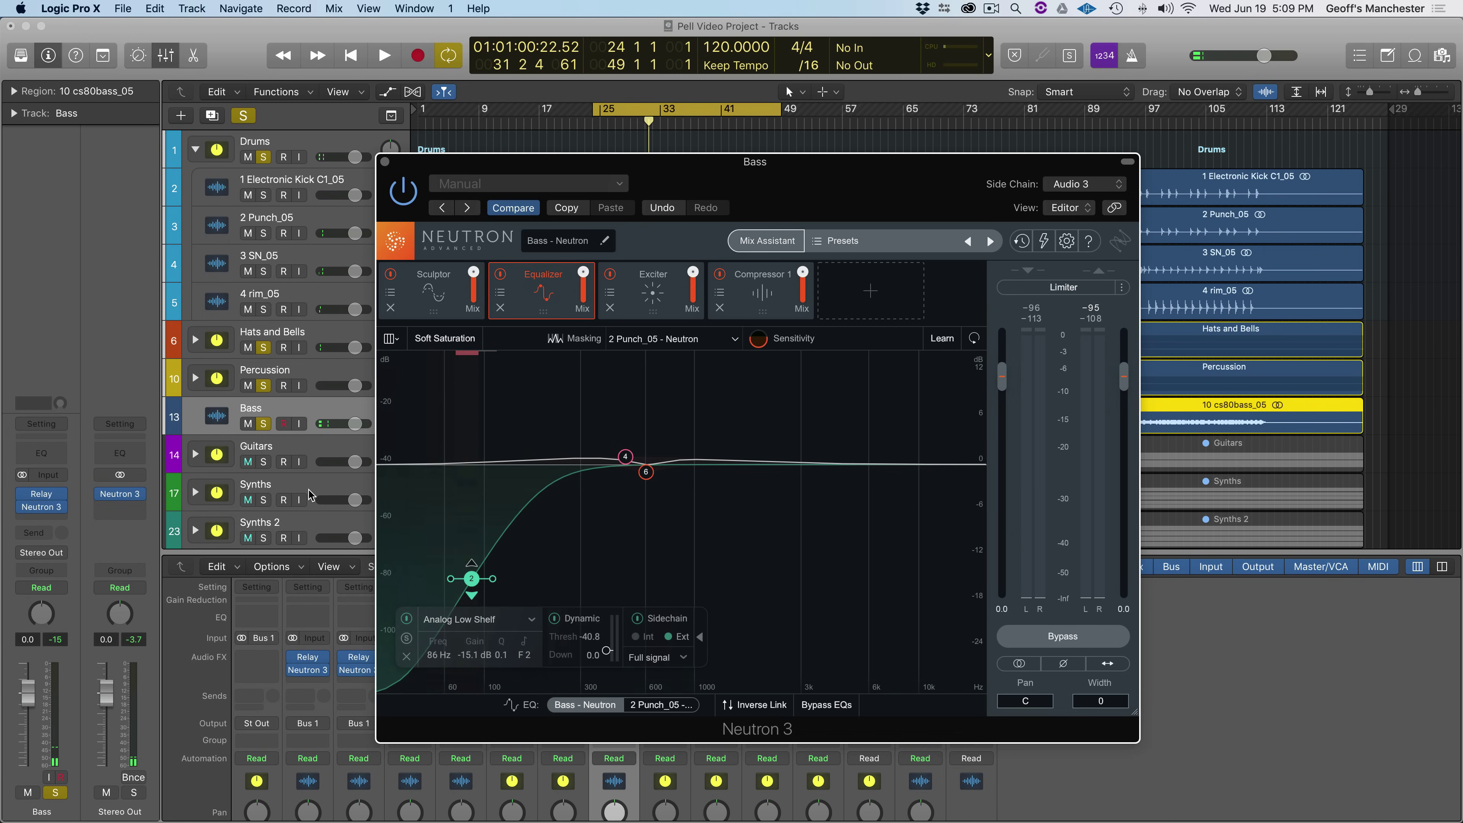
- Solo 11 Guitar_05 instead of 12 Guitar 2_05 and audition it from about bar 59 with cycling off
scroll(193, 512, "down", 3)
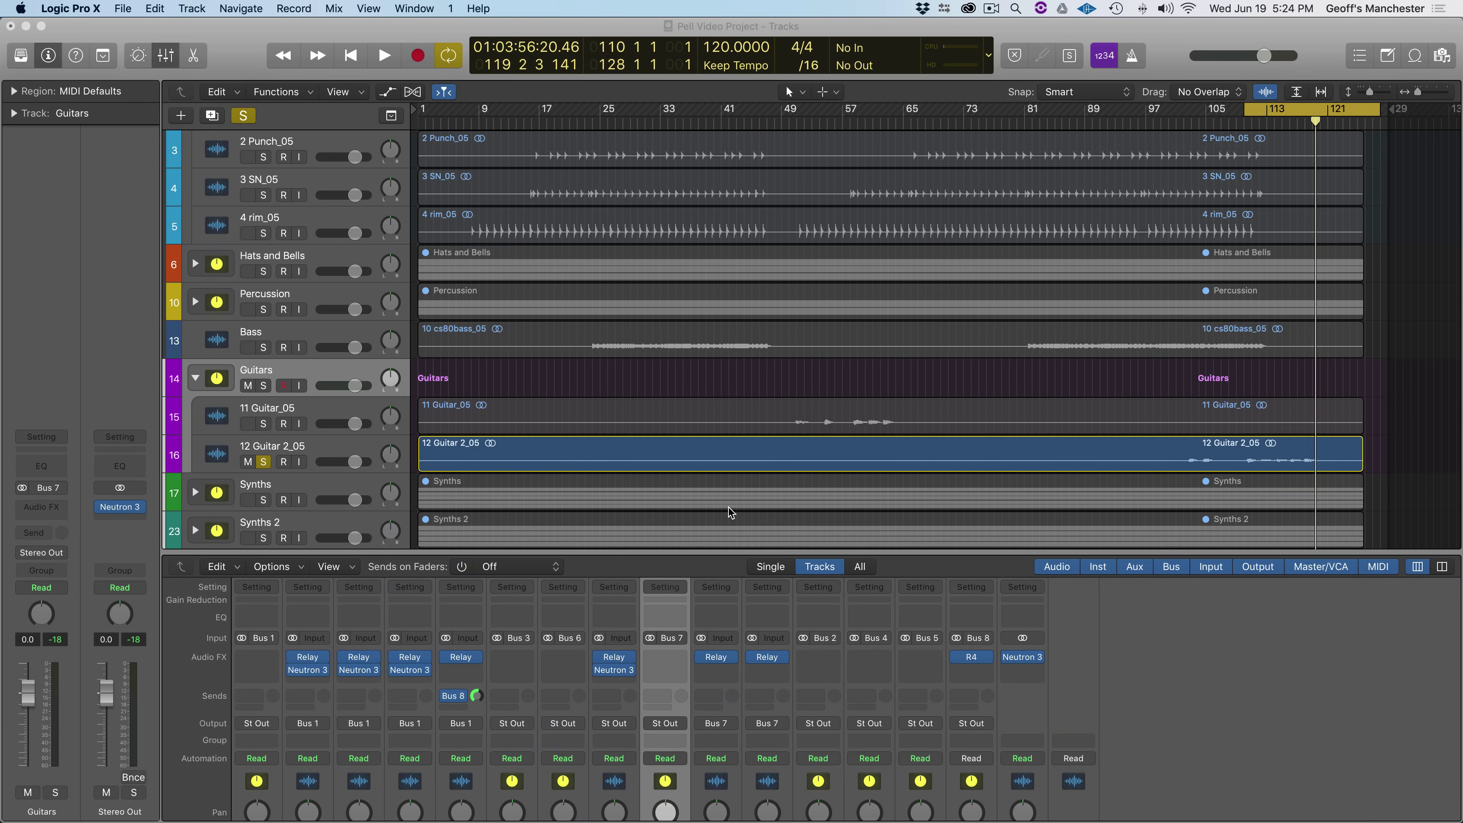
left_click(857, 124)
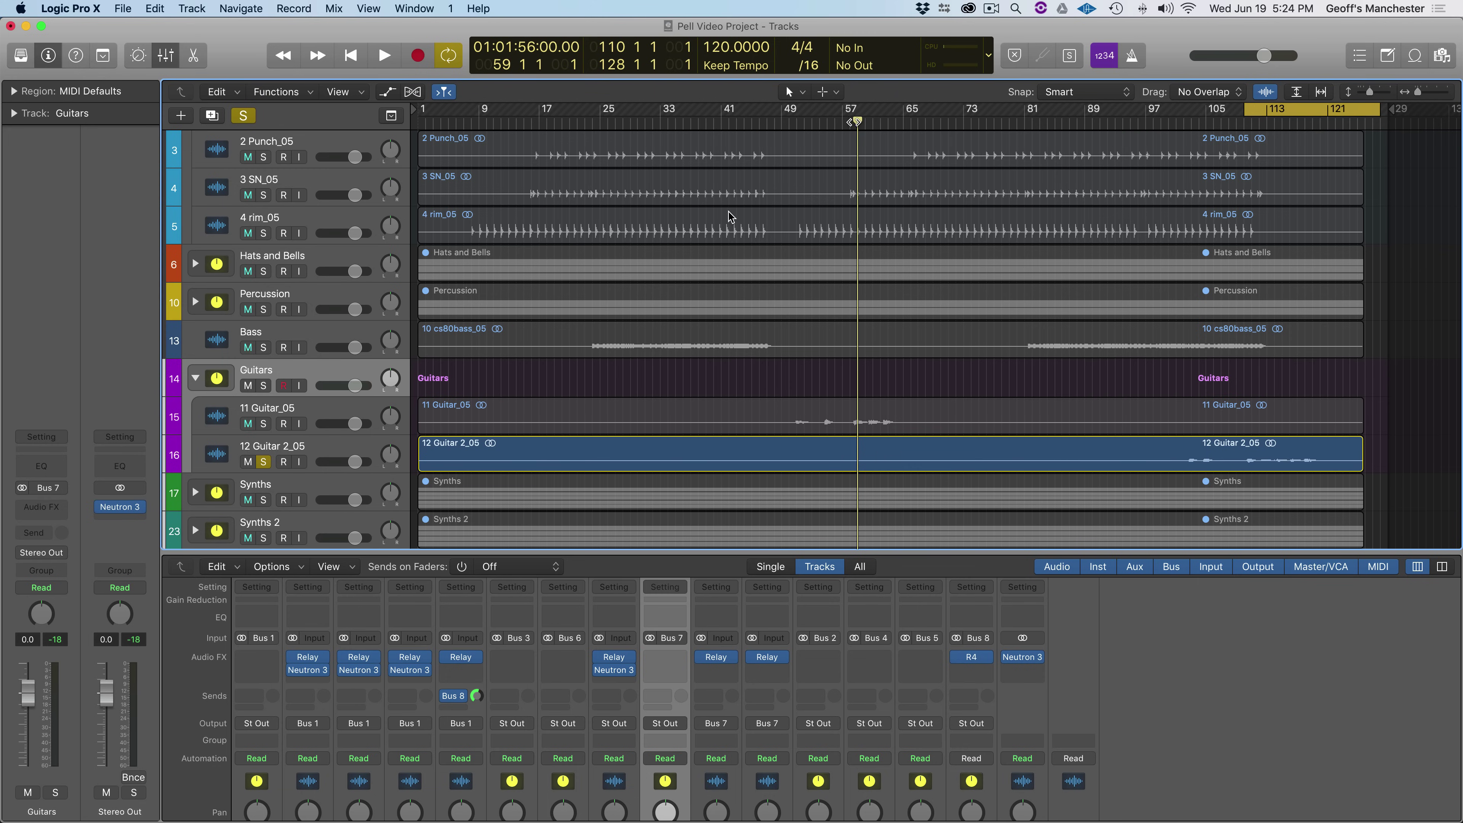
left_click(265, 462)
left_click(263, 425)
key("c")
key("space")
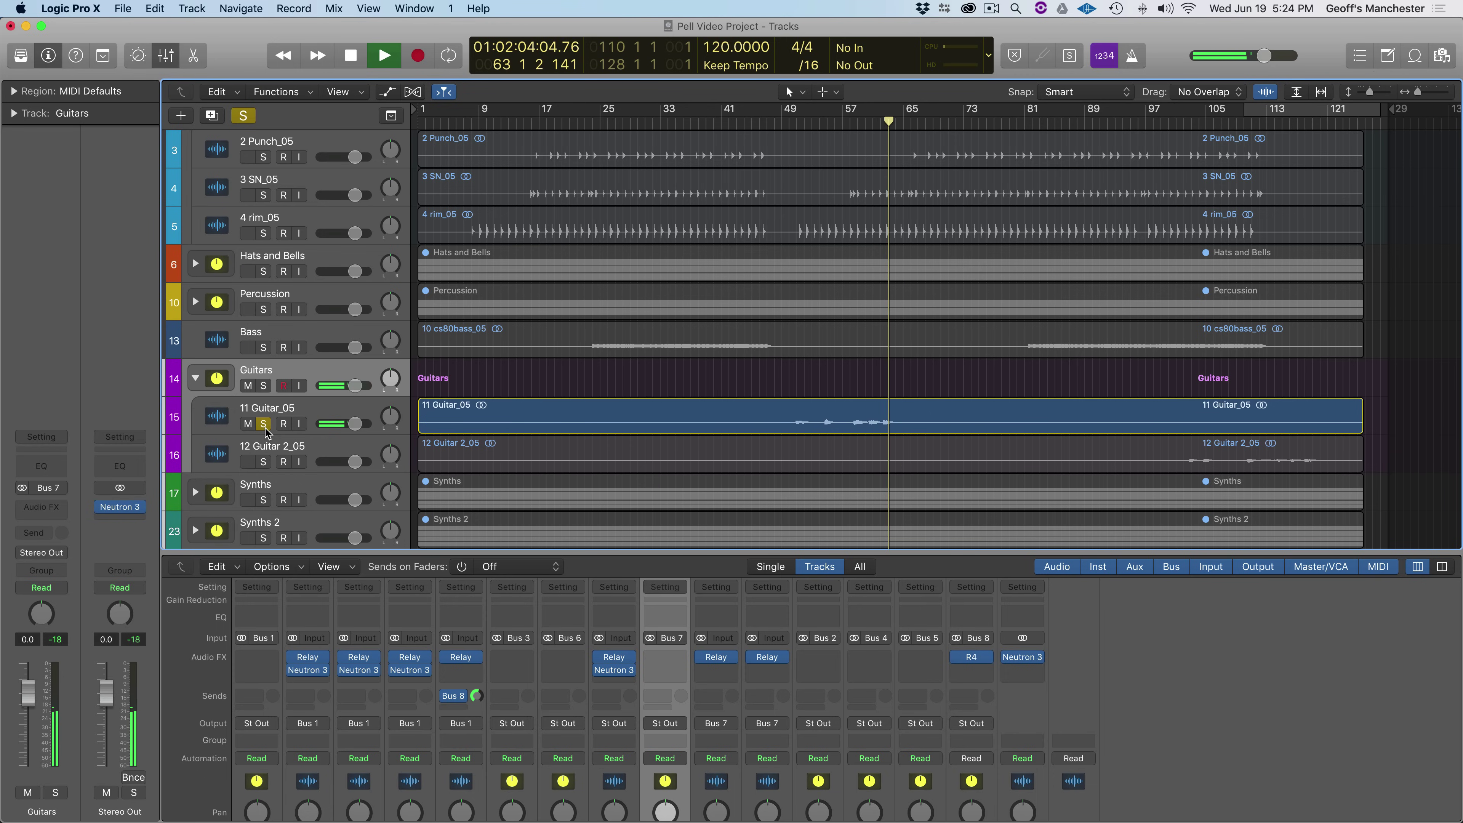
key("space")
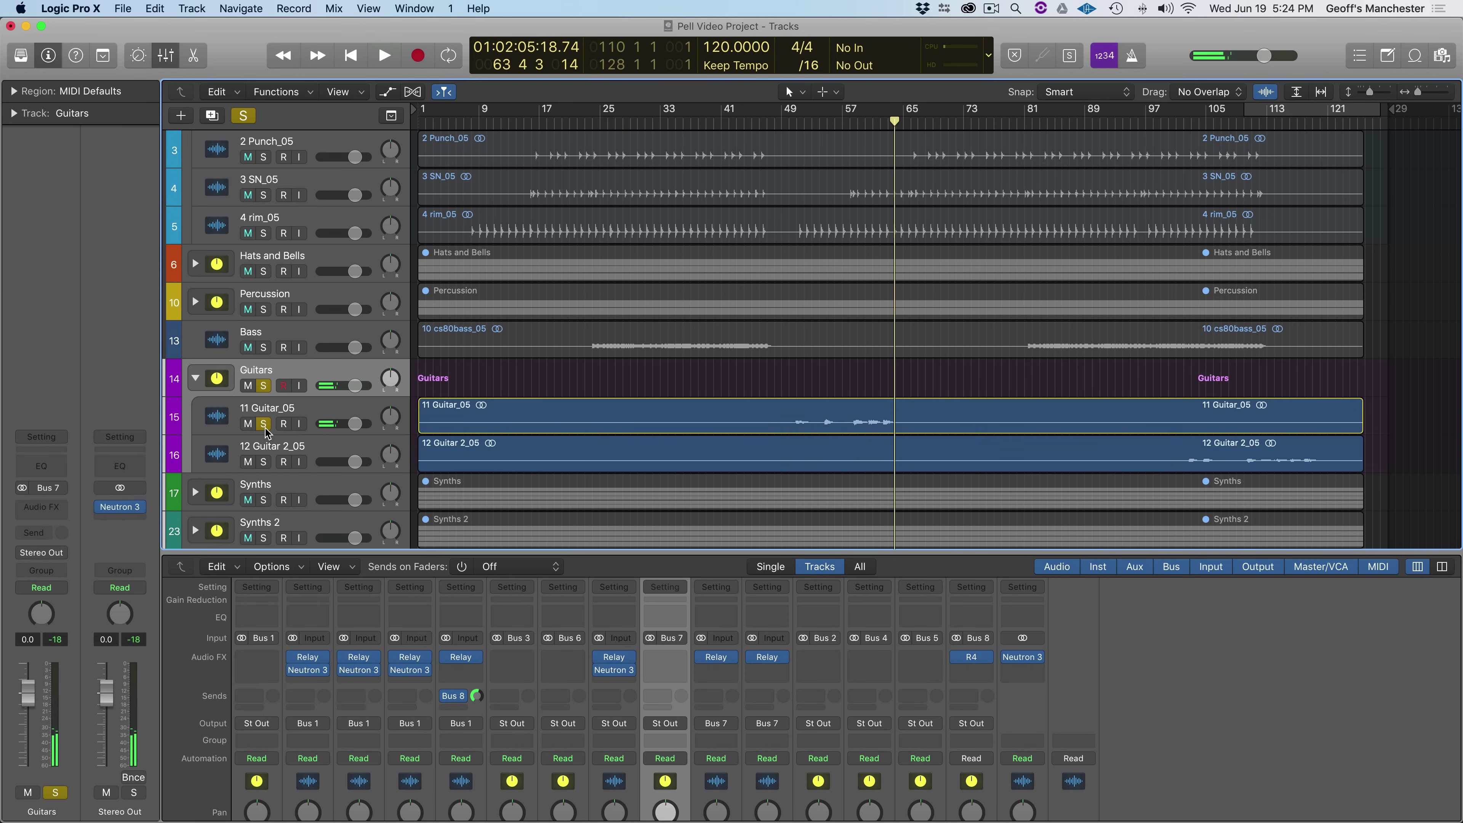
- Solo 12 Guitar 2_05 as well and audition it in the cycle region from bar 110 to 128
left_click(263, 462)
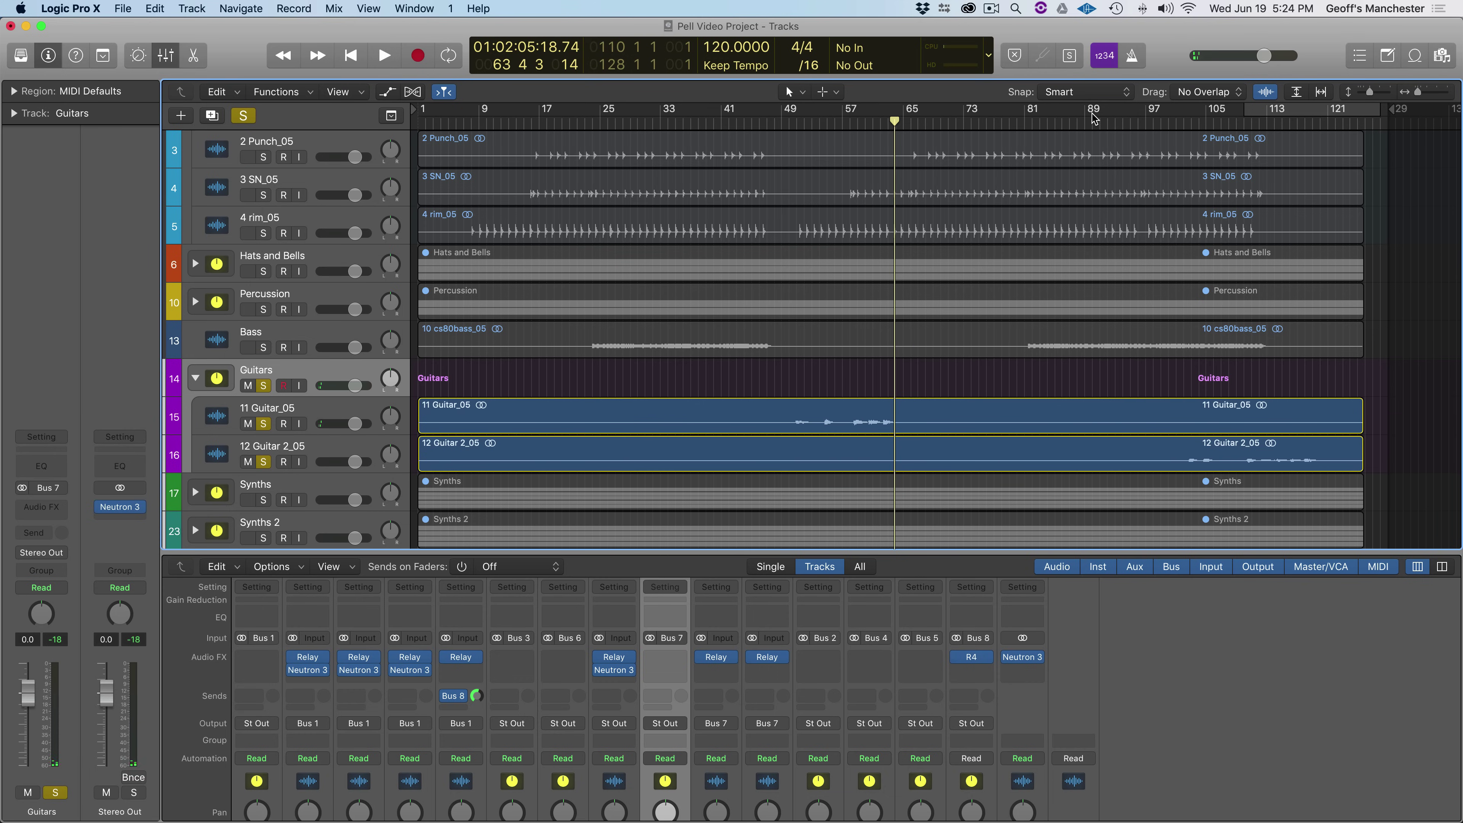
key("c")
key("space")
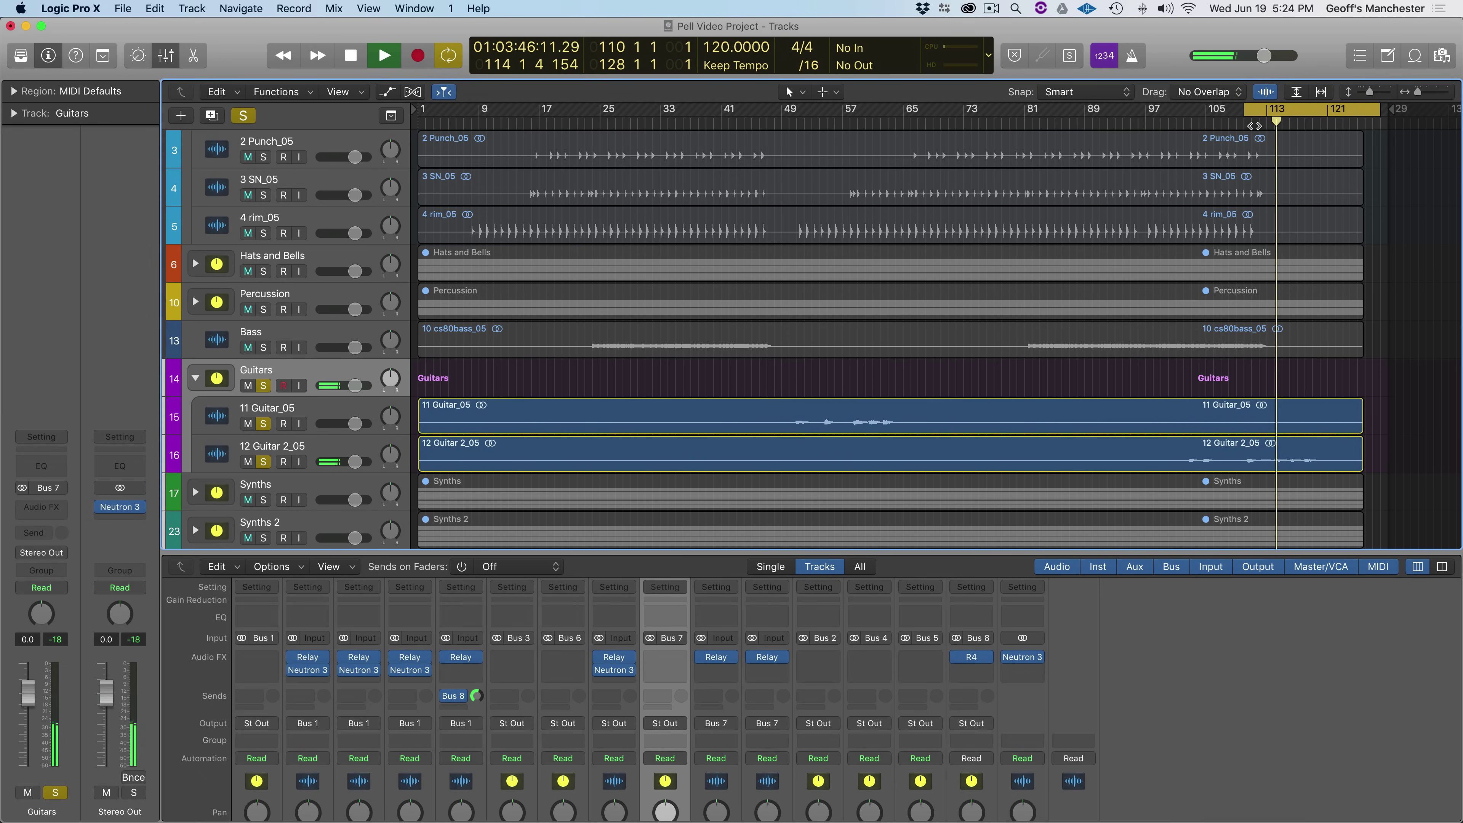
key("space")
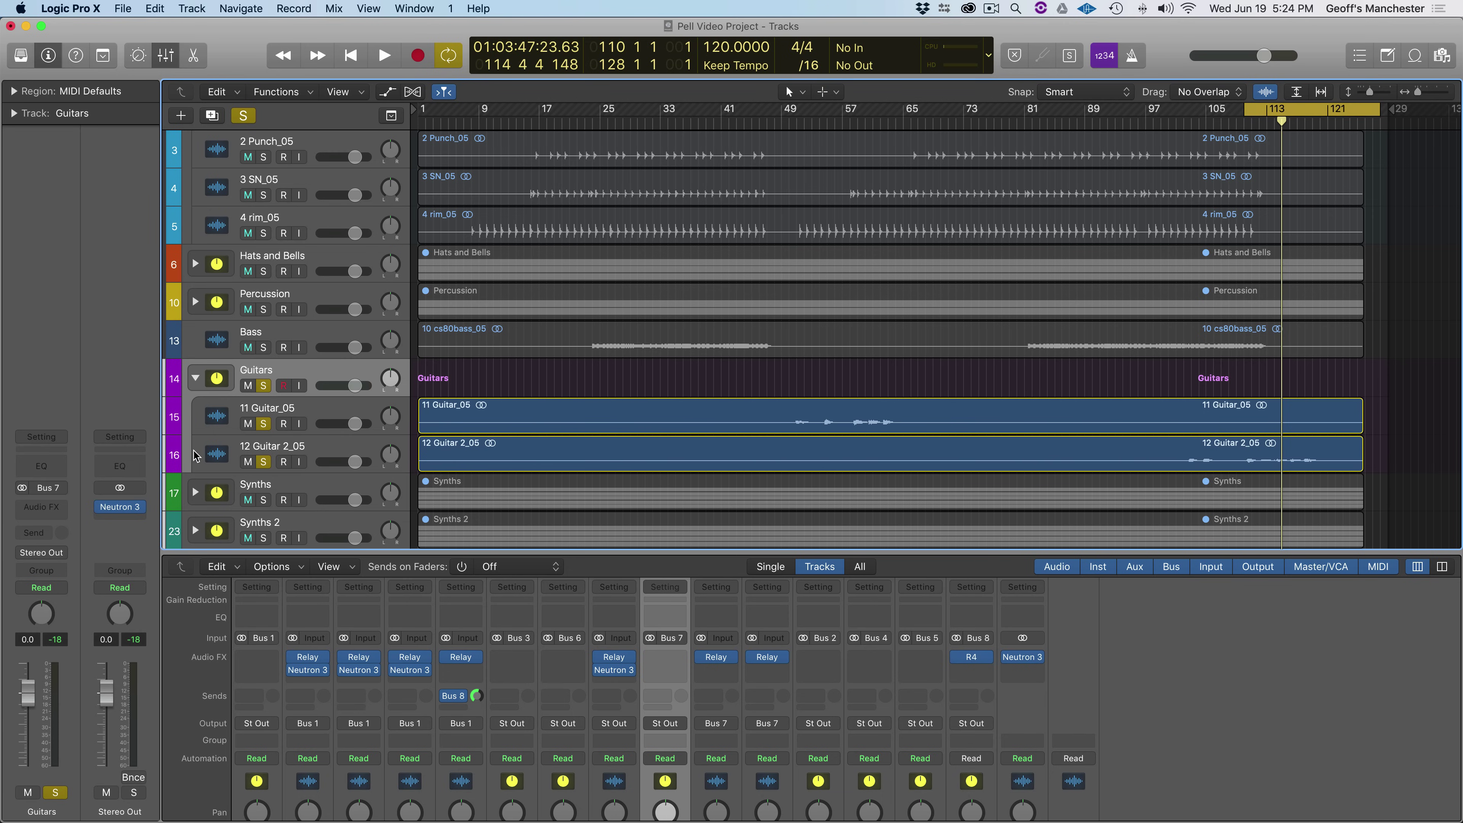
- Insert a stereo Neutron 3 Sculptor on the Guitars track, dismiss its preset manager and move the plug-in window toward the screen's centre
left_click(39, 509)
mouse_move(41, 538)
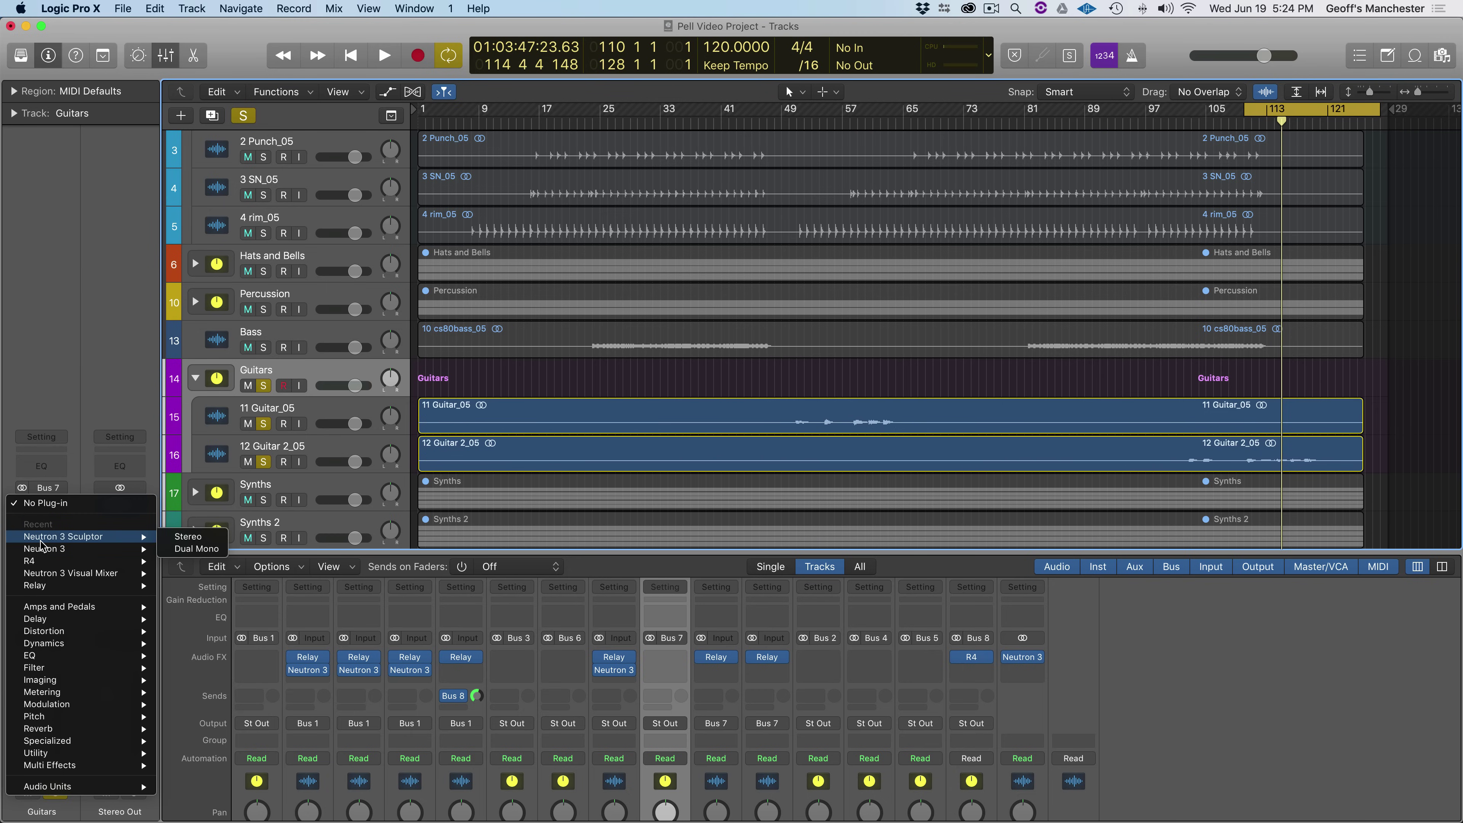
left_click(180, 537)
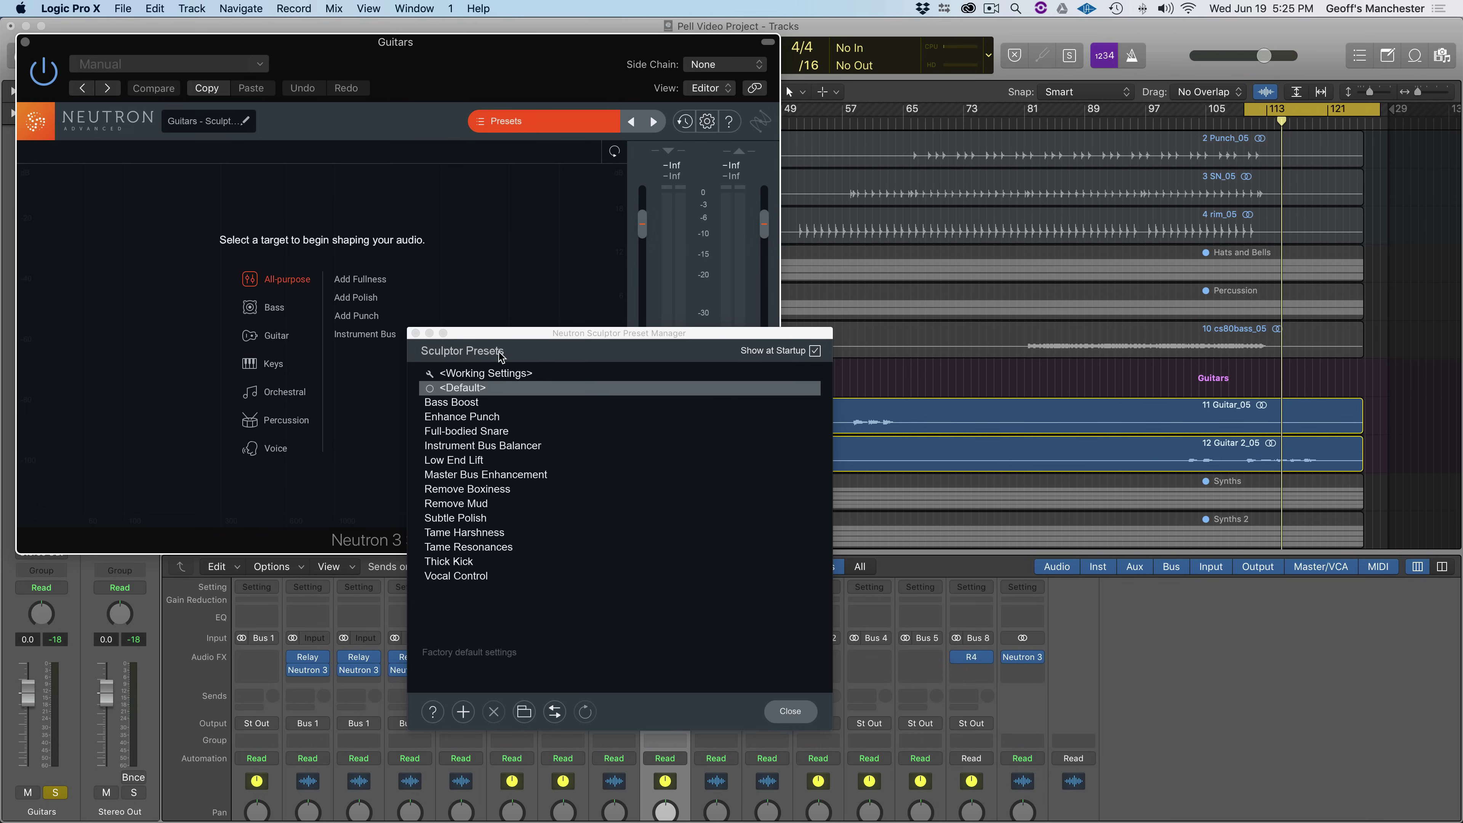
left_click(798, 714)
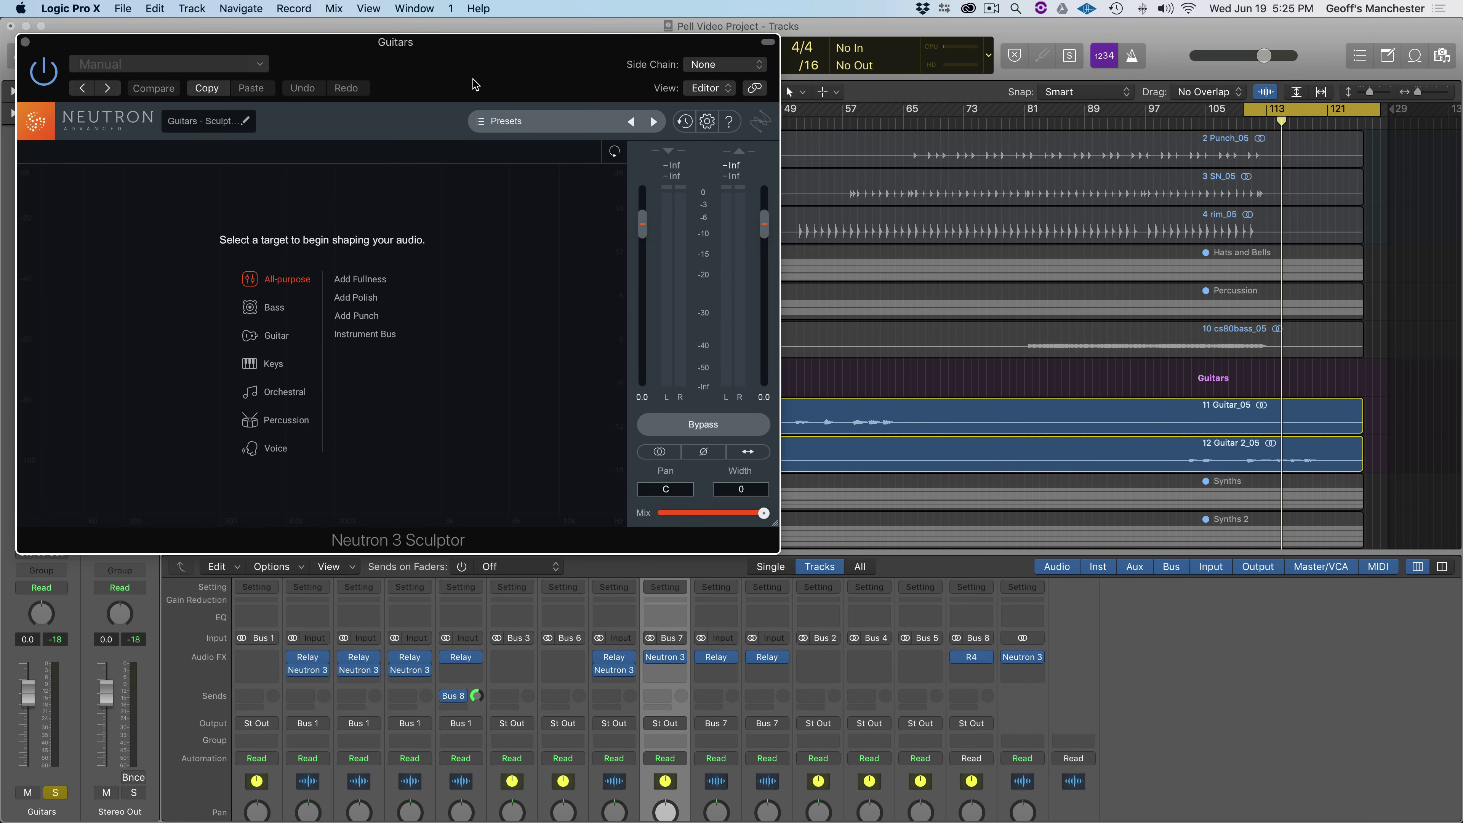
left_click_drag(448, 71, 709, 213)
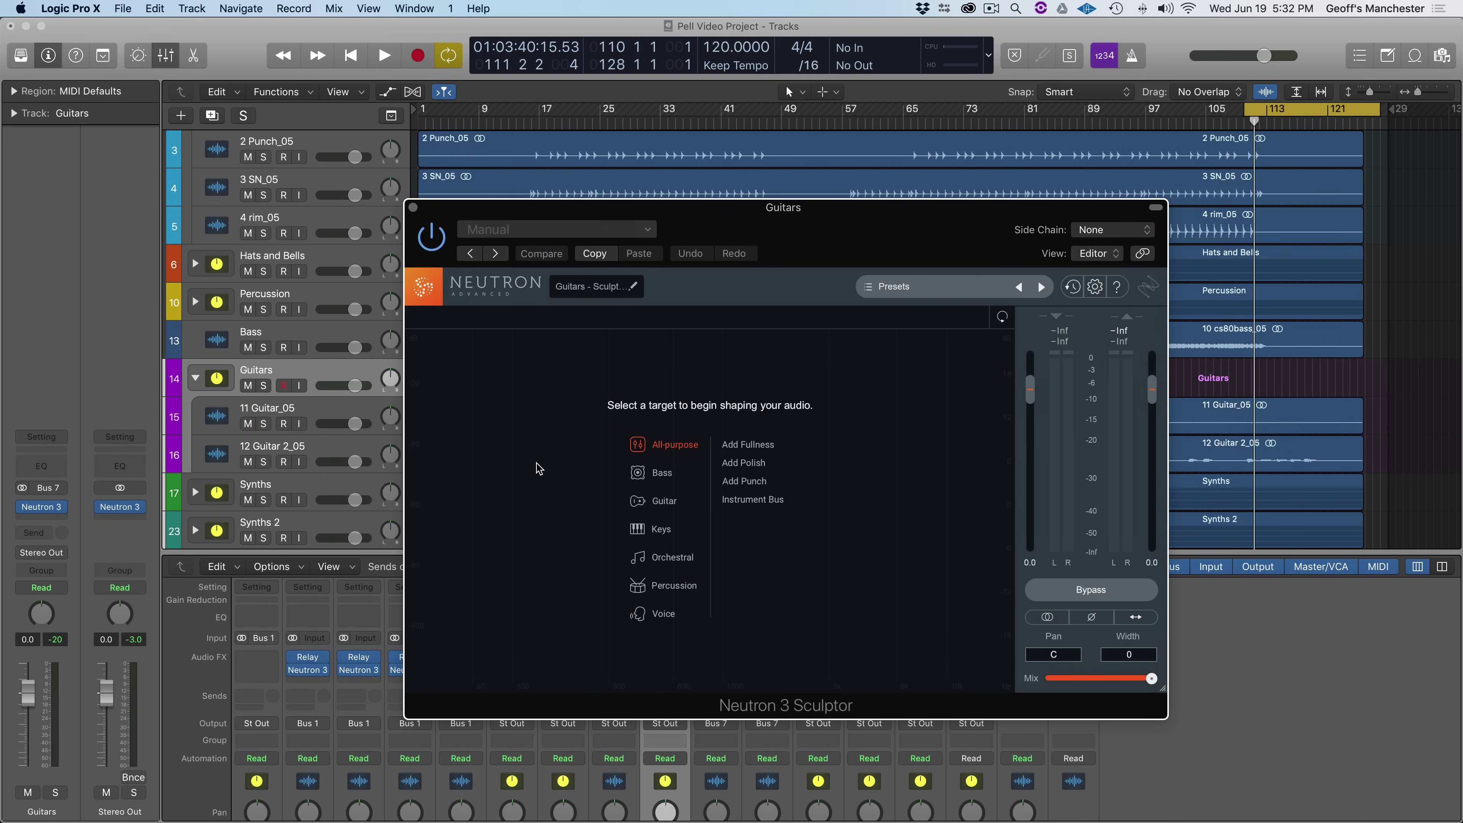
- Browse the Bass, Guitar, Keys and Orchestral target categories in Sculptor
left_click(646, 475)
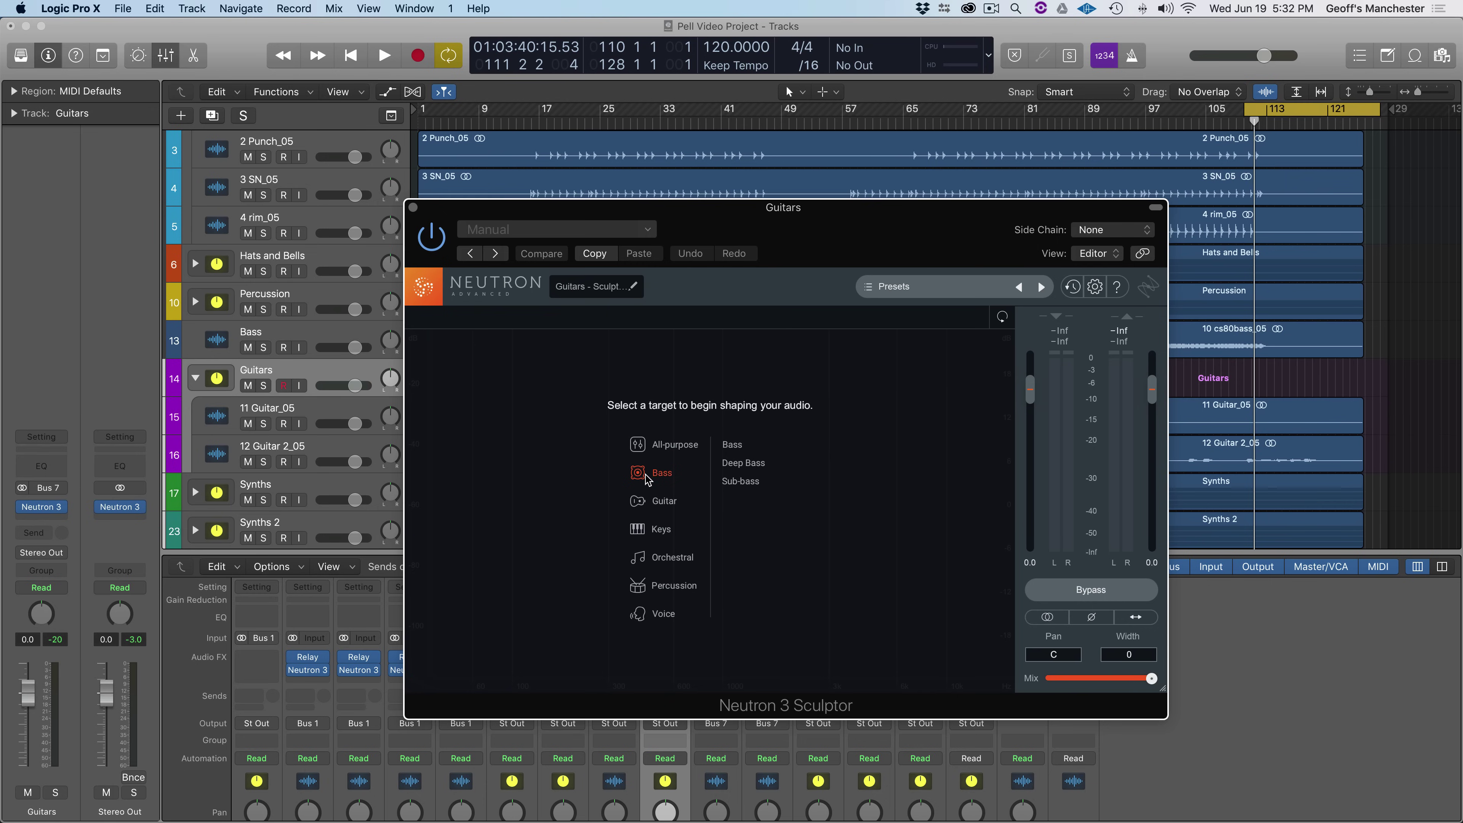
left_click(656, 501)
left_click(656, 533)
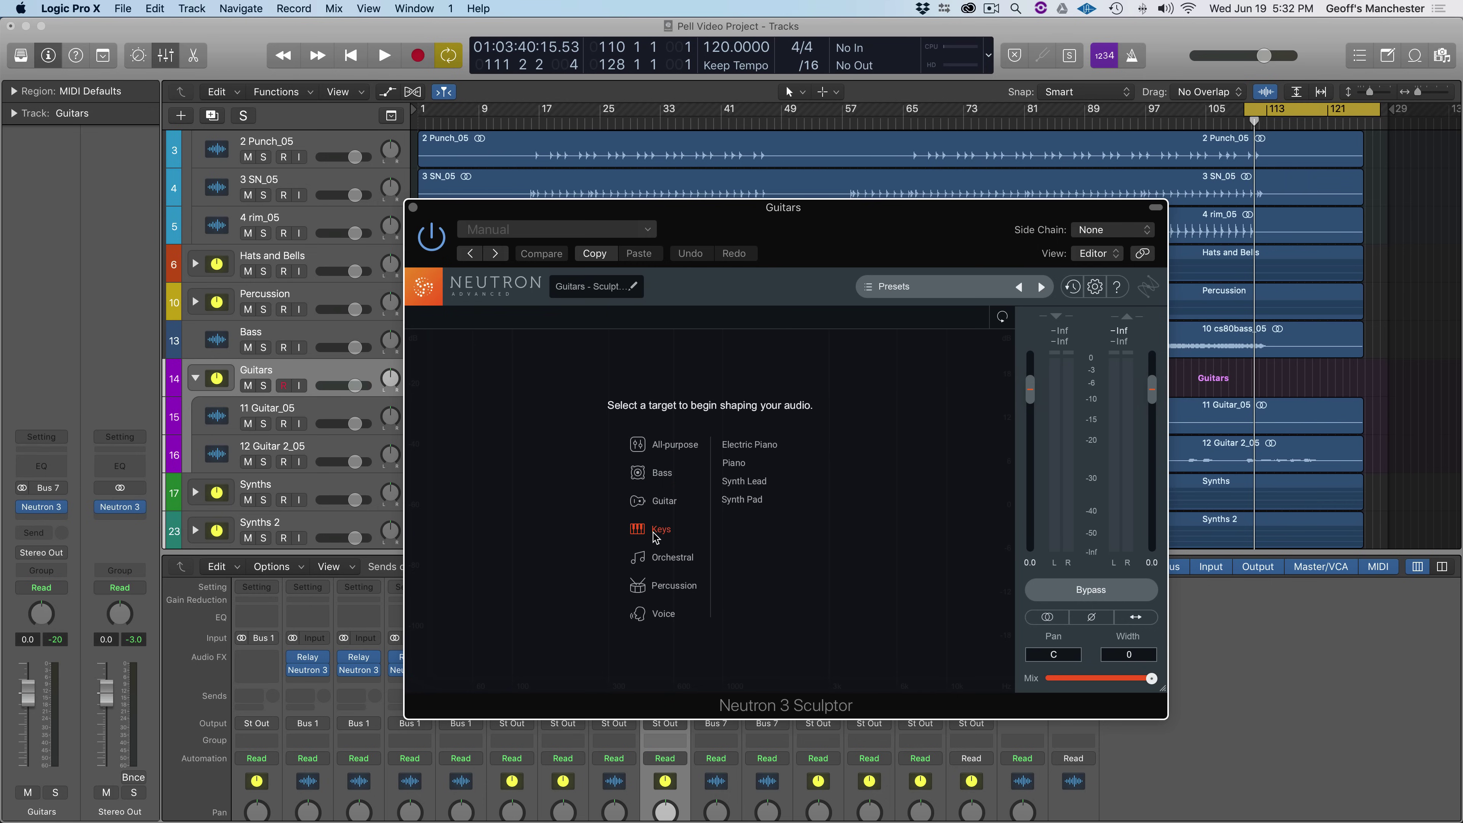
left_click(661, 560)
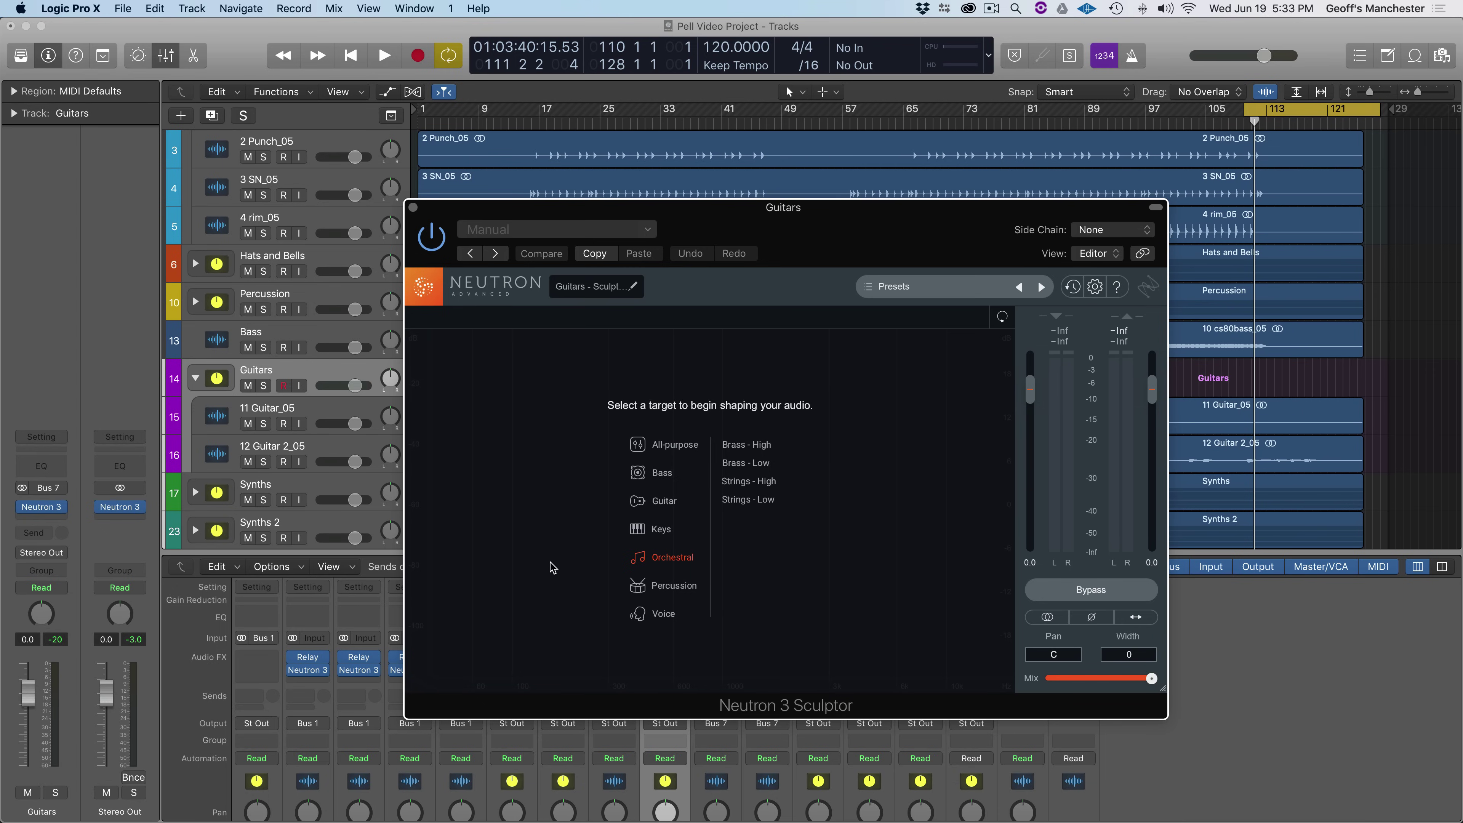
- Apply the Guitar target Distorted Electric, solo the Guitars track and raise the Sculptor amount to 85.2
mouse_move(643, 503)
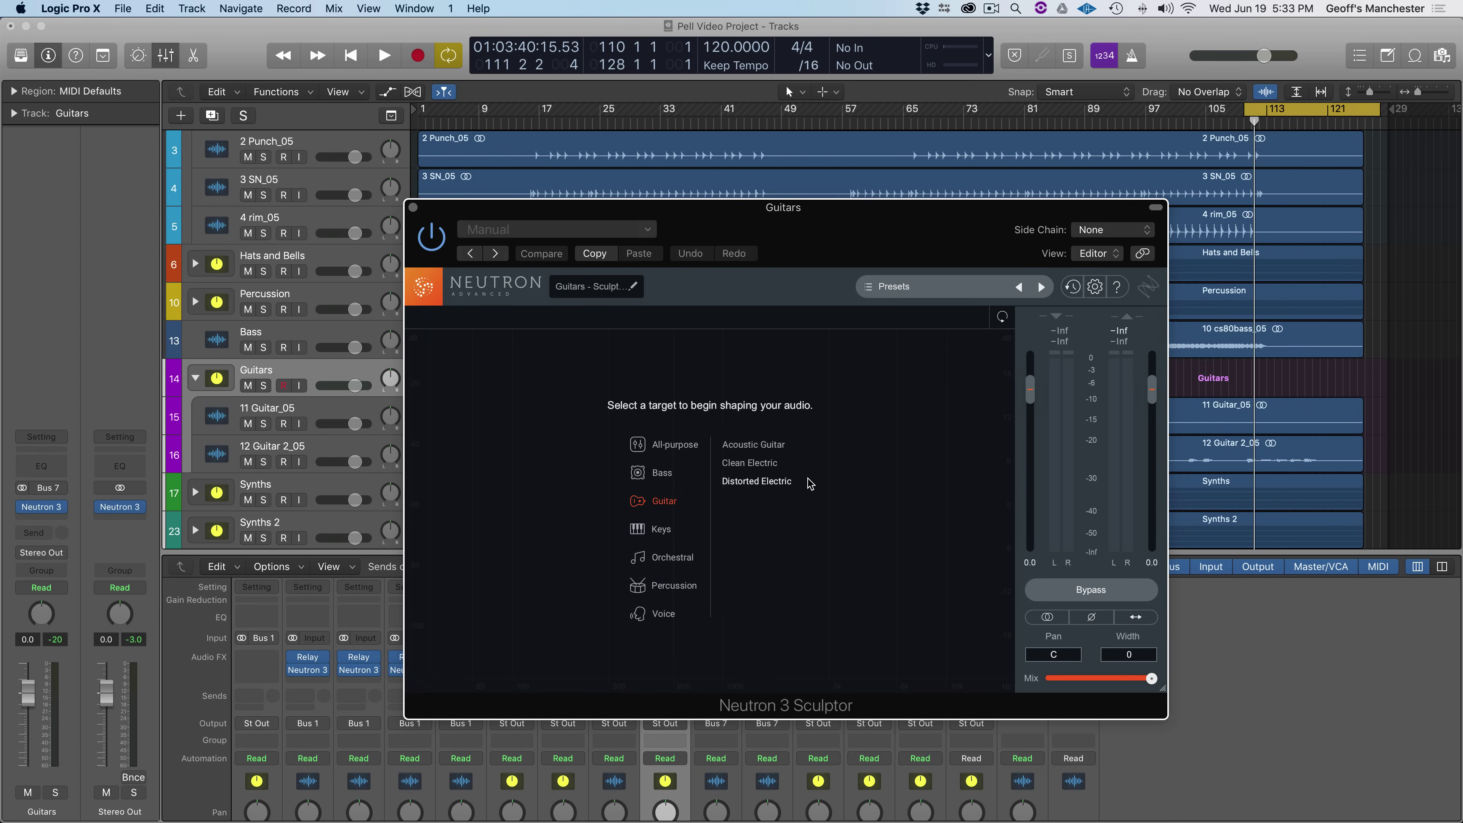
left_click(748, 484)
key("s")
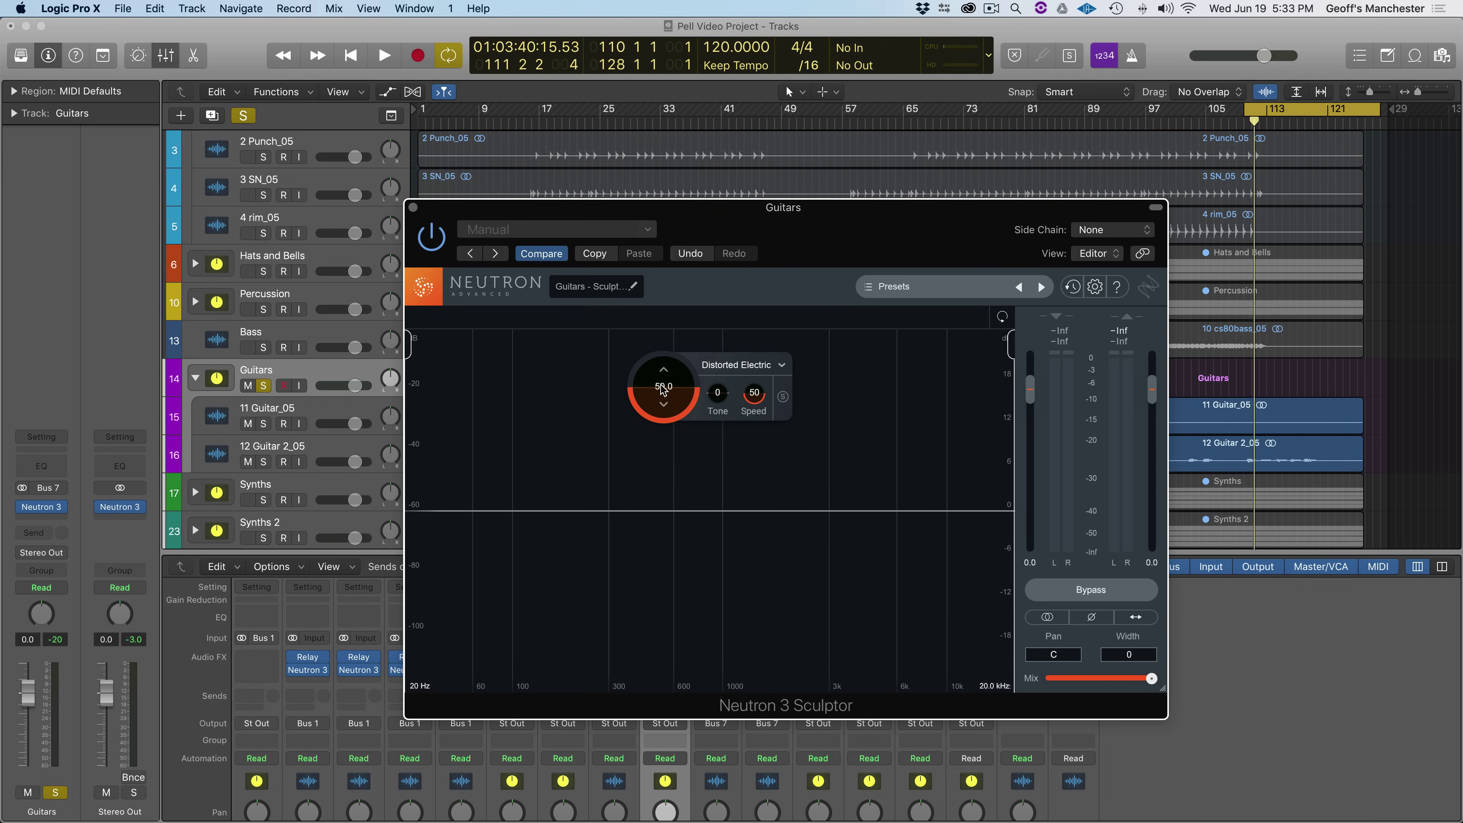
left_click_drag(663, 381, 660, 336)
- Play the soloed guitars and try the Sculptor Tone at -20
key("space")
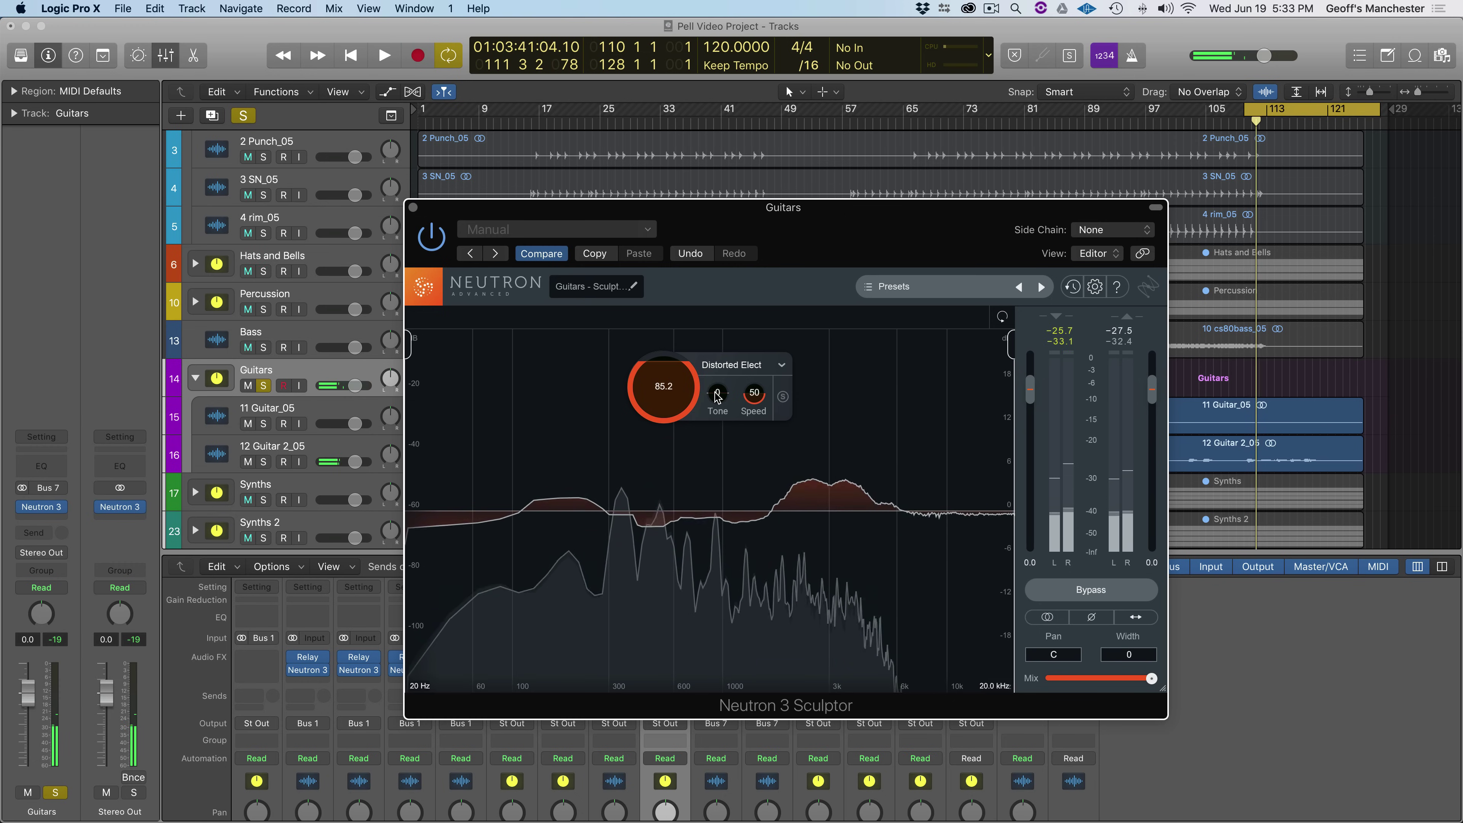
left_click_drag(718, 398, 717, 436)
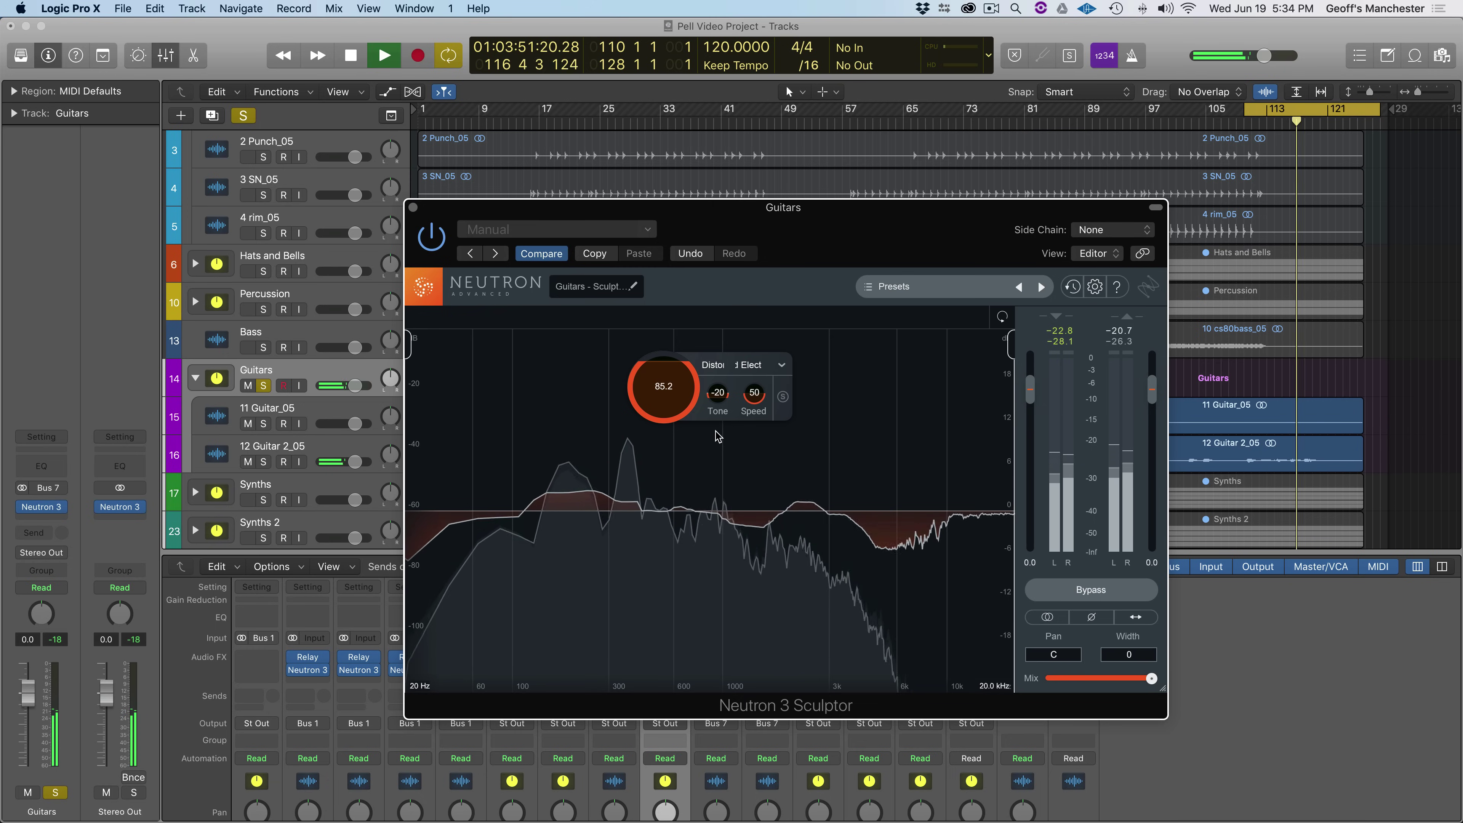
key("space")
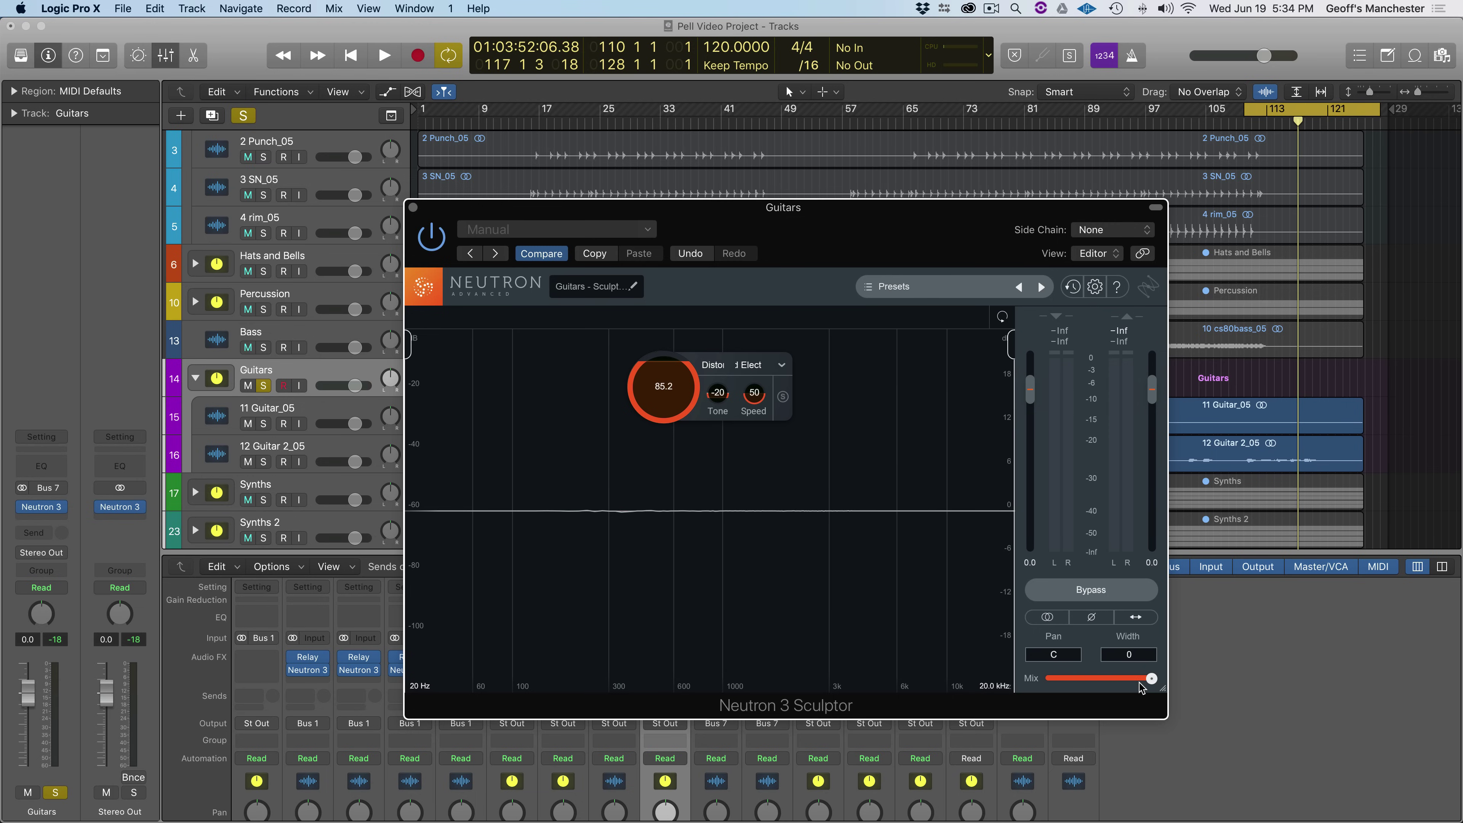
- Compare the dry and processed guitars in playback by lowering Sculptor's Mix to minimum and restoring it to maximum
left_click_drag(1150, 681, 1026, 684)
key("space")
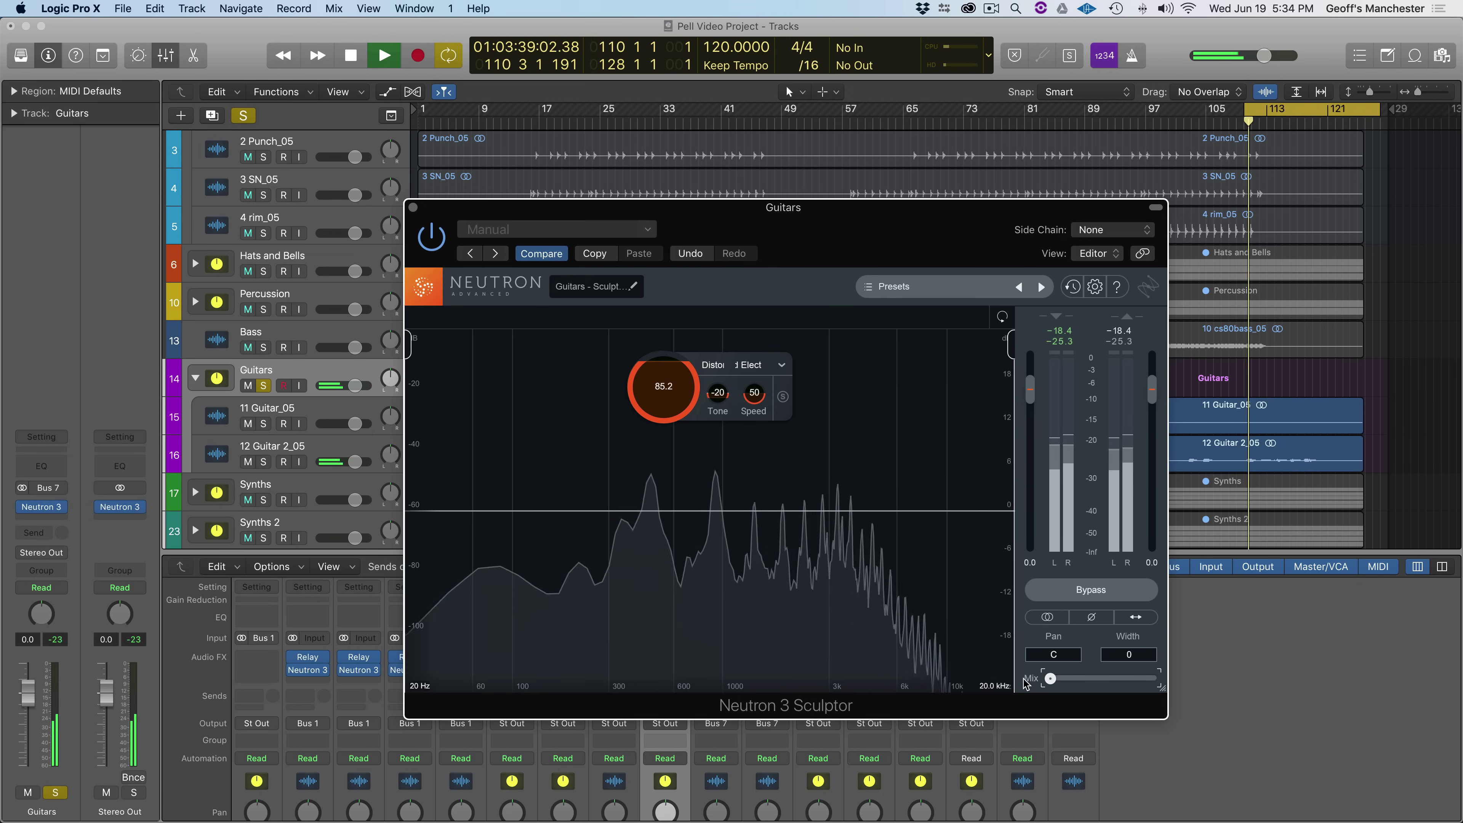
left_click_drag(1034, 682, 1196, 684)
key("space")
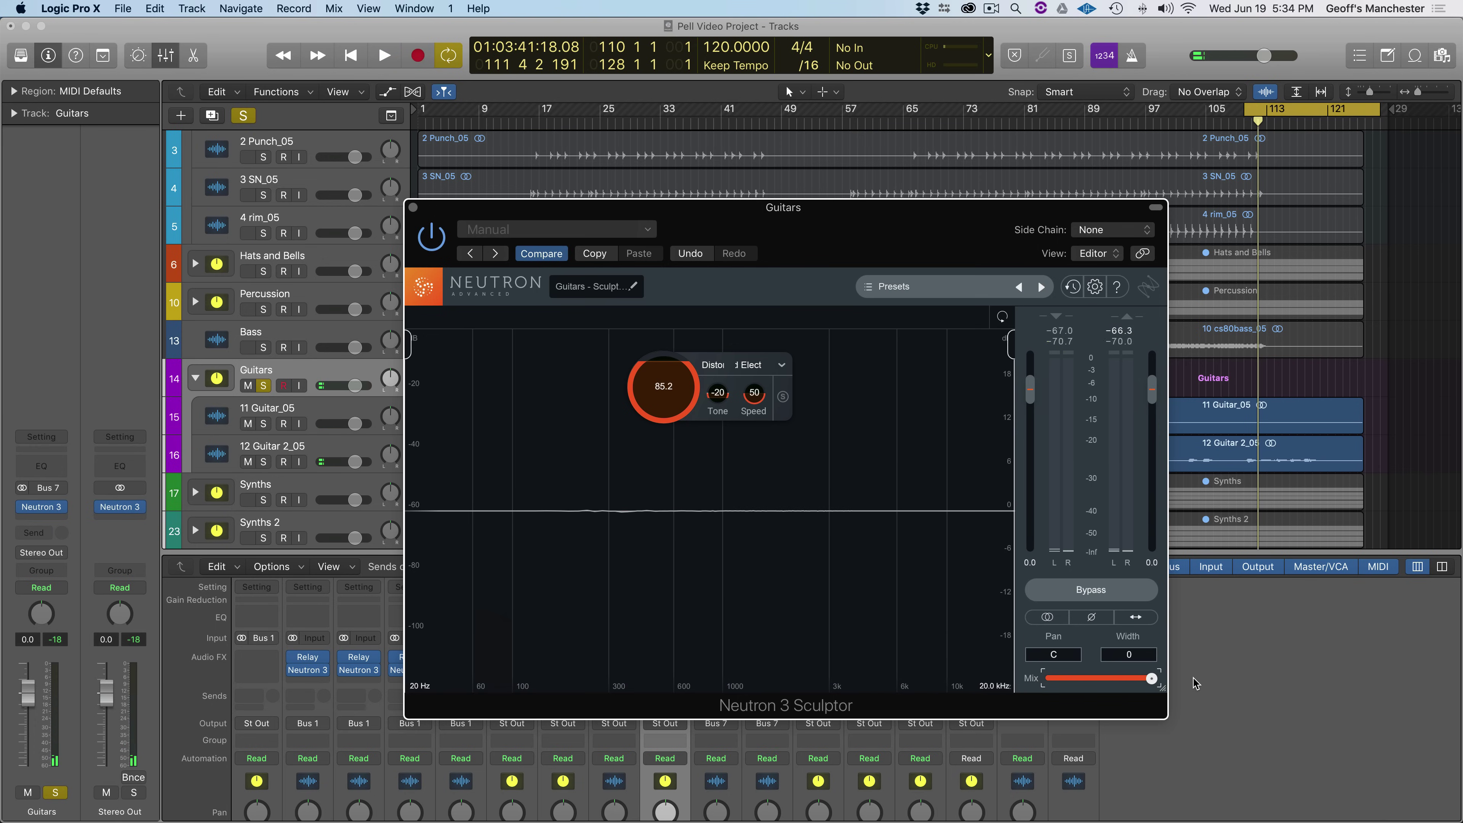
- Set the Sculptor Tone to 9 during guitar playback and leave the Mix fully processed
key("space")
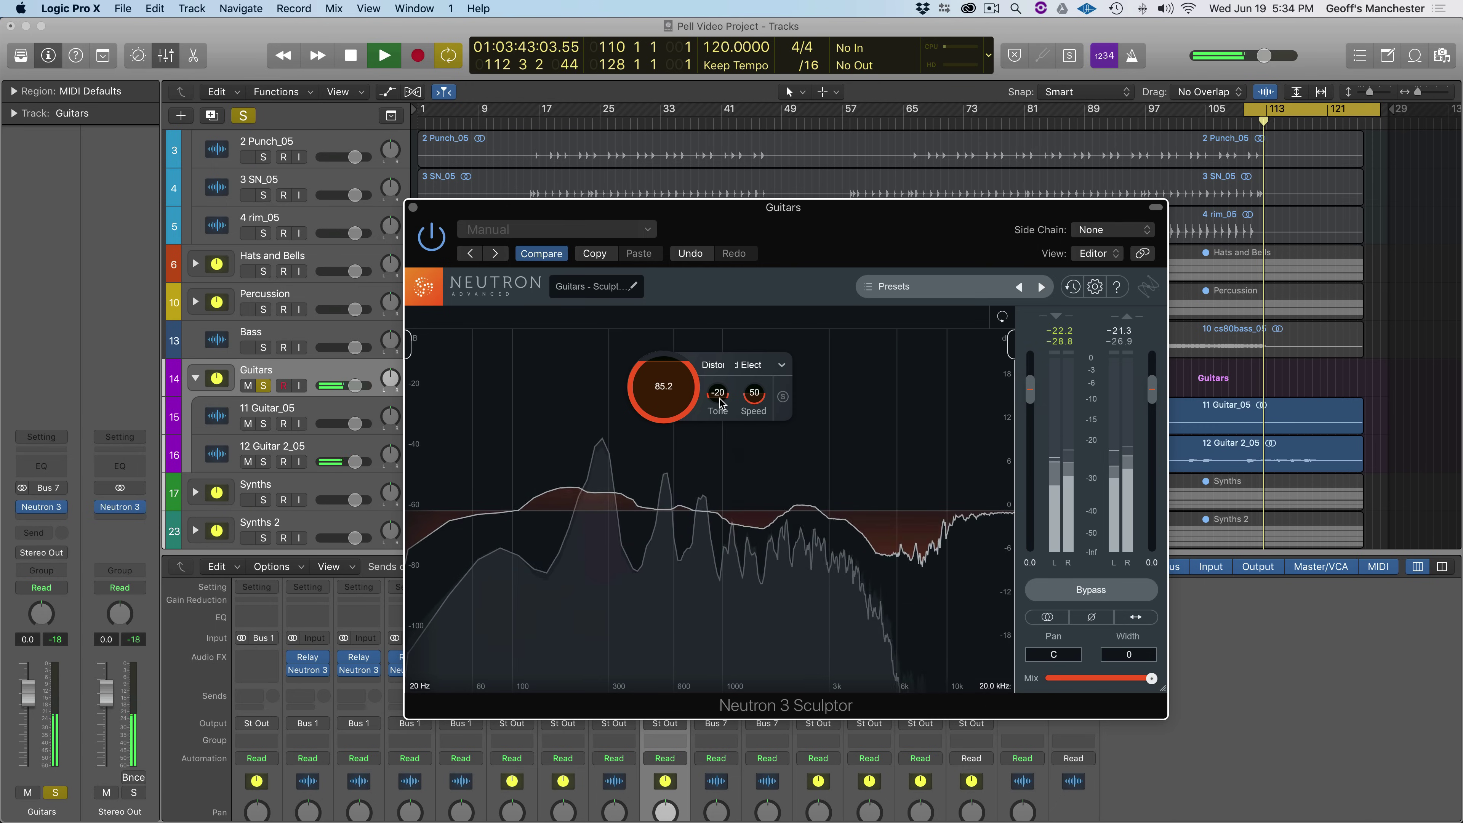
left_click_drag(718, 394, 722, 349)
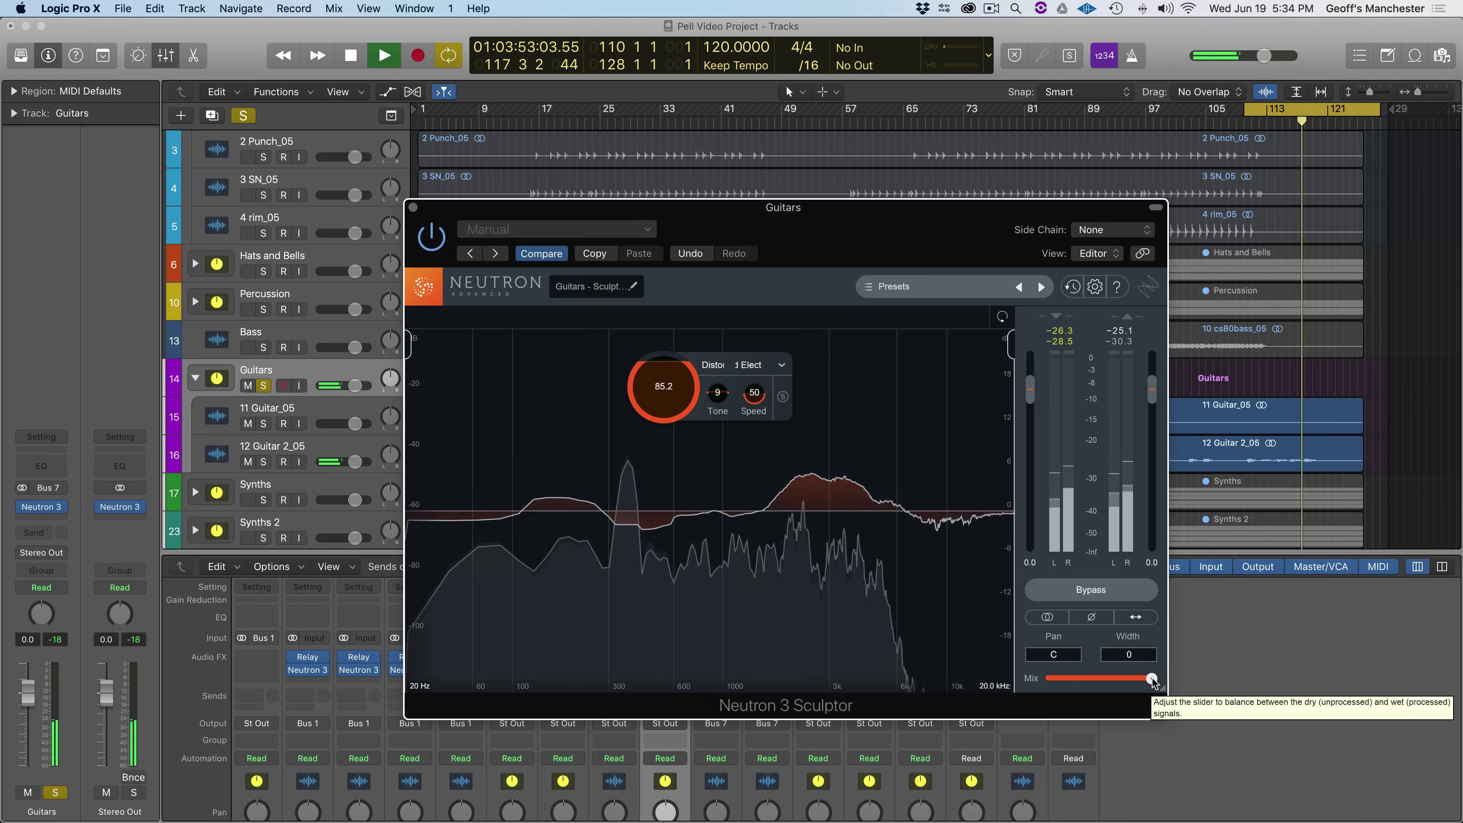
mouse_move(1152, 679)
left_mouse_down()
mouse_move(1003, 682)
mouse_move(1165, 687)
left_mouse_up()
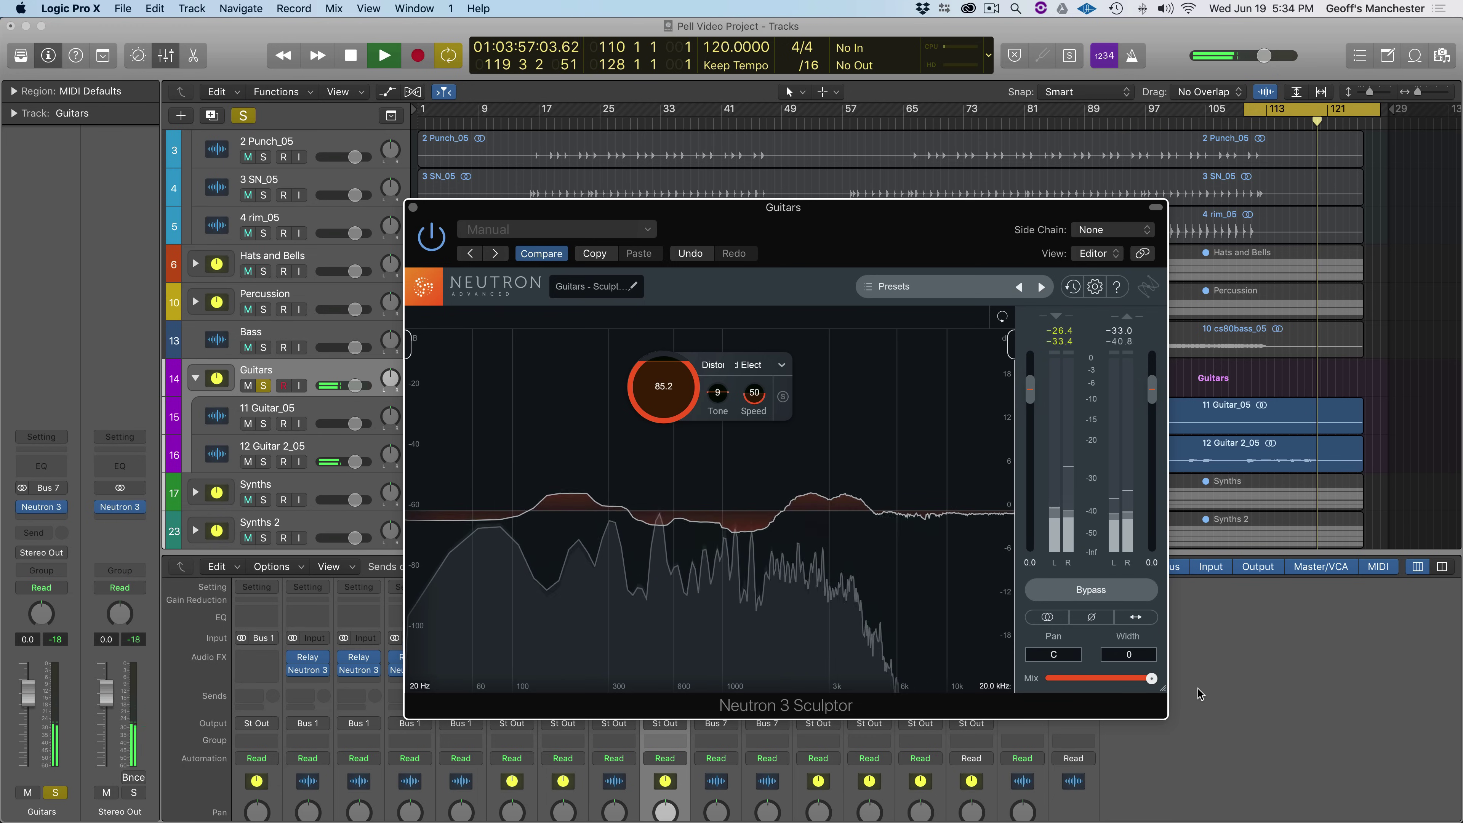
- Unsolo the Guitars track and compare the full mix in playback with Sculptor's Mix at minimum and at maximum
key("space")
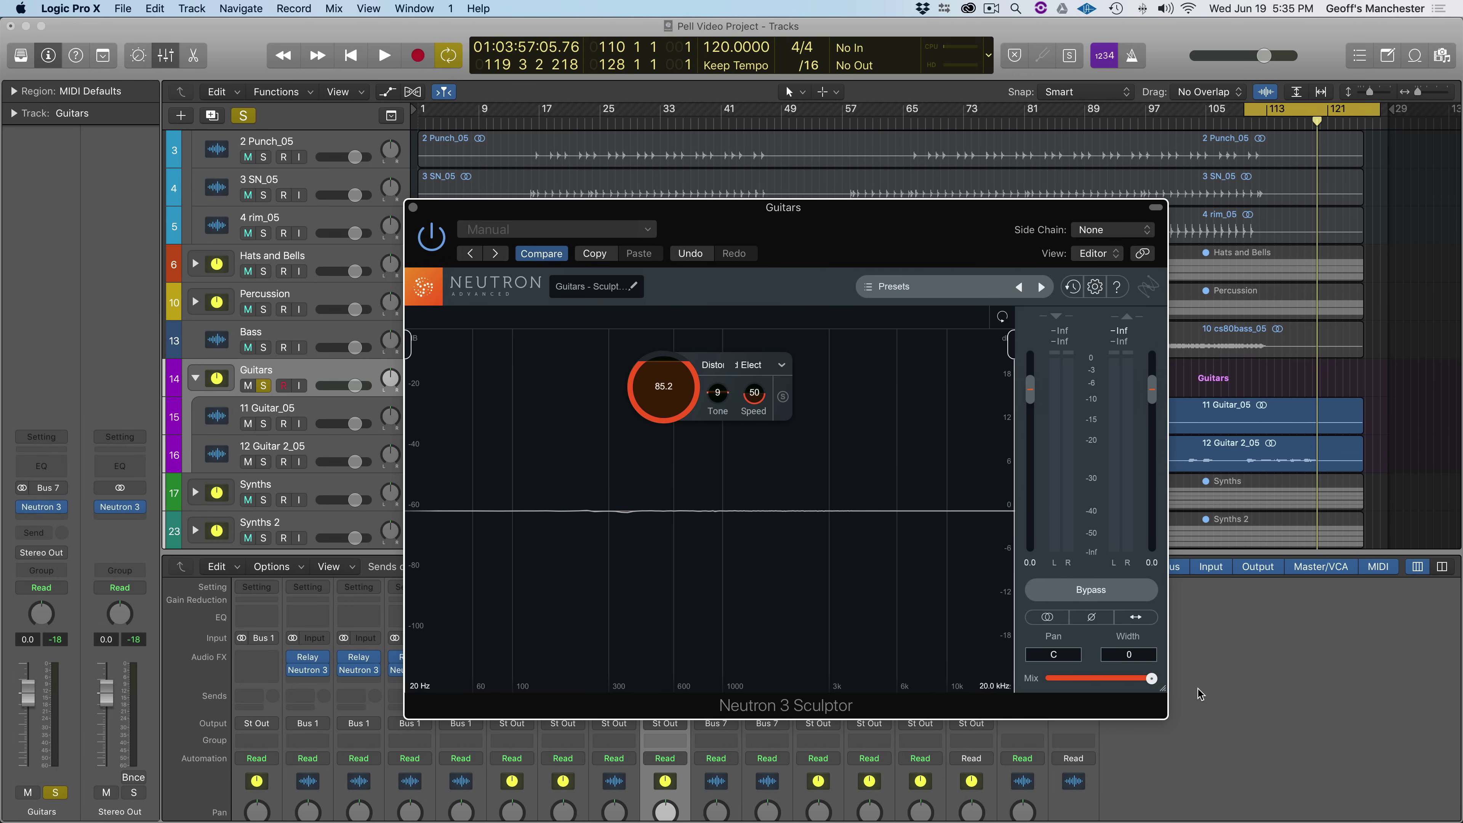
left_click(264, 386)
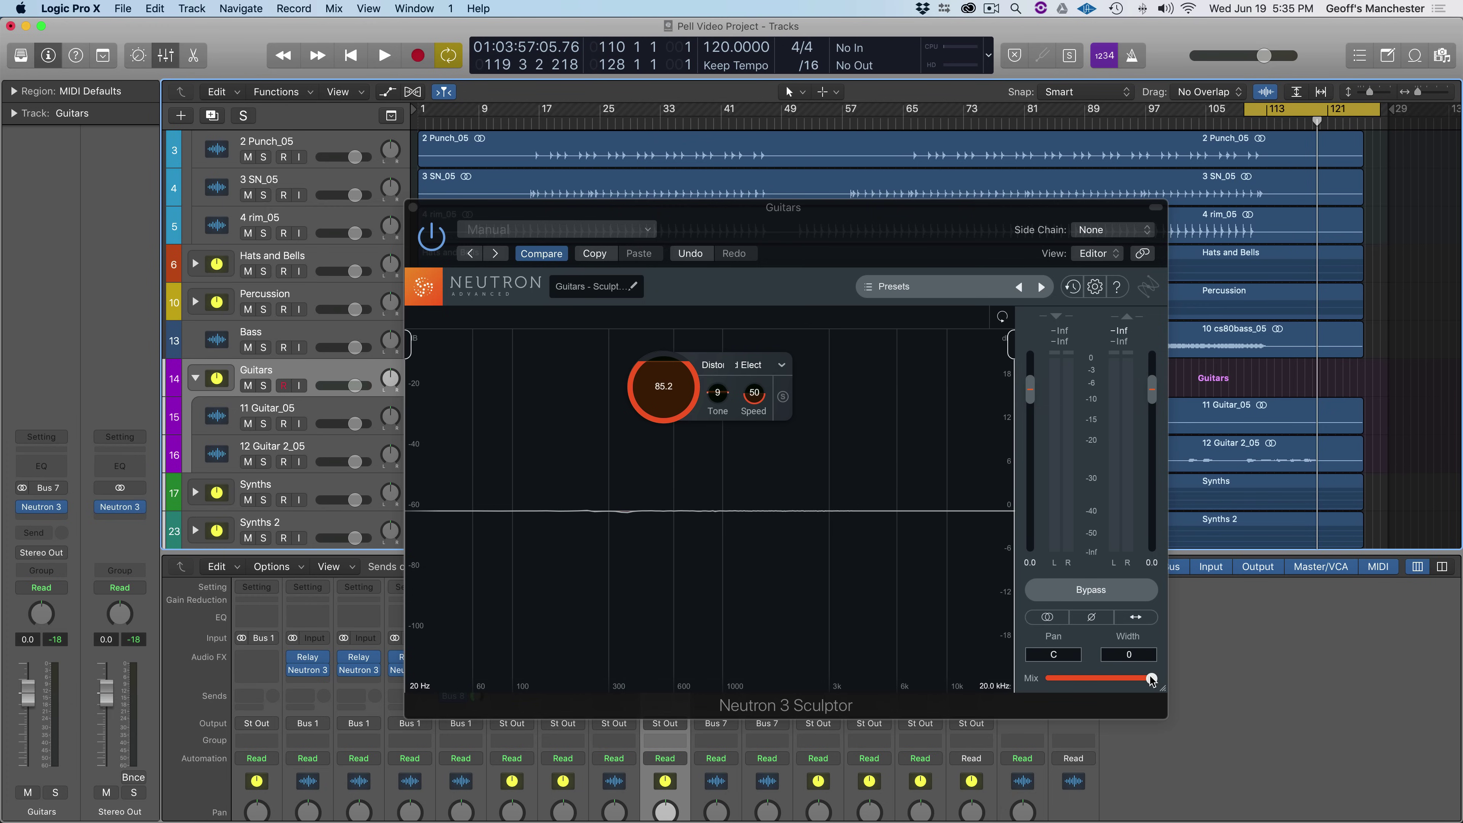
left_click_drag(1150, 680, 1050, 678)
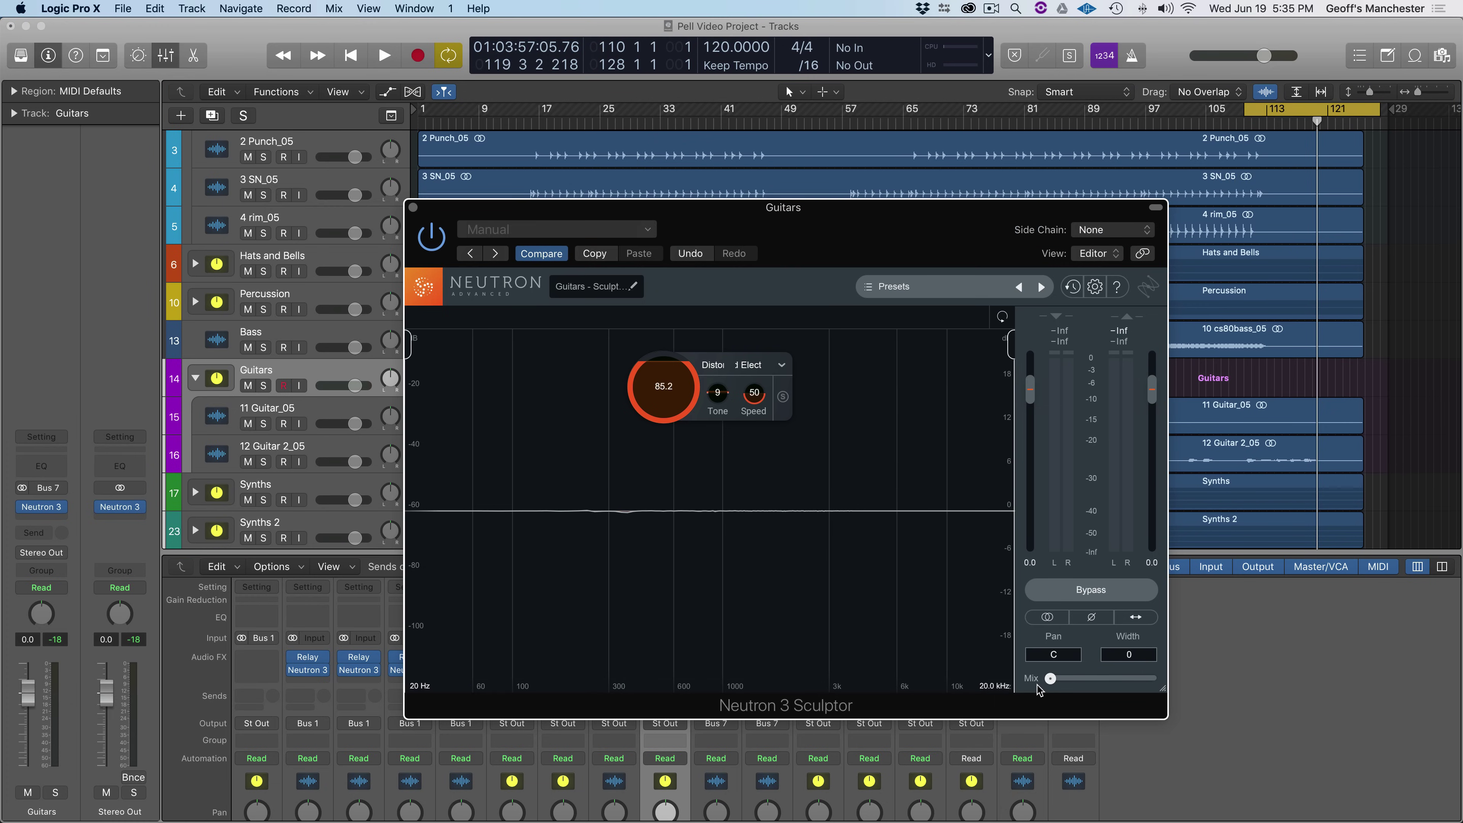
key("space")
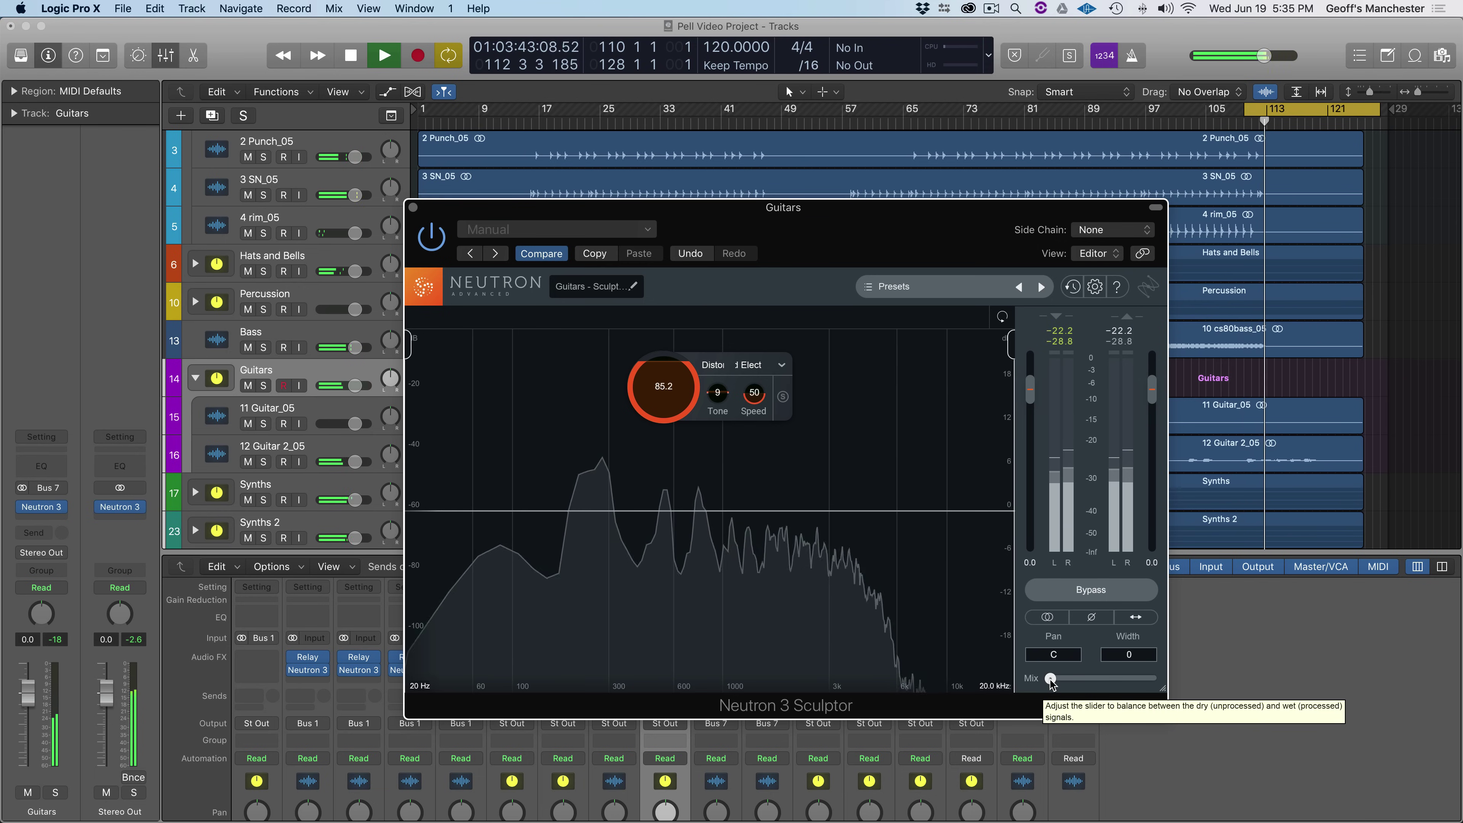
key("space")
left_click_drag(1050, 679, 1237, 679)
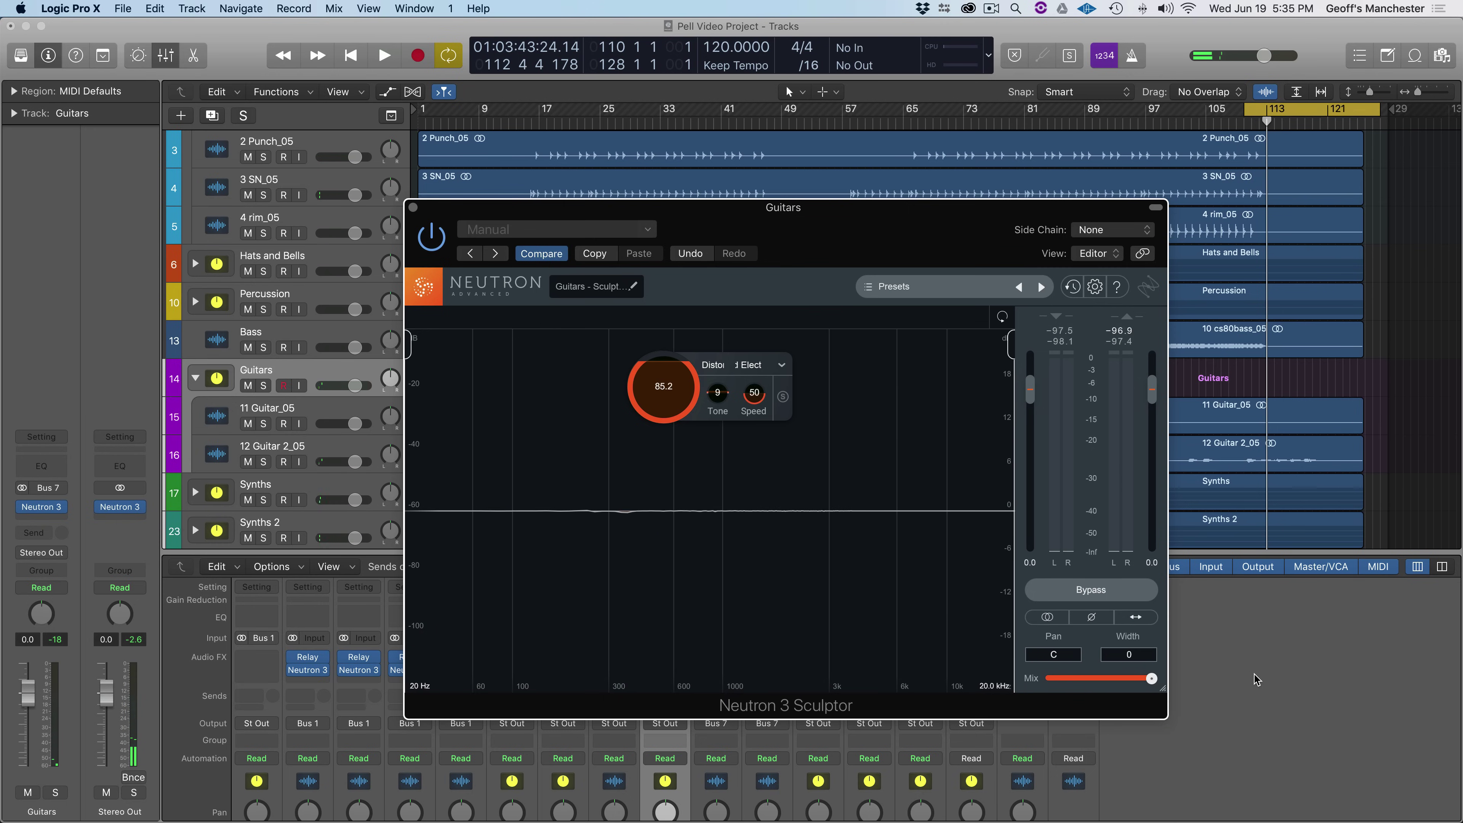
key("space")
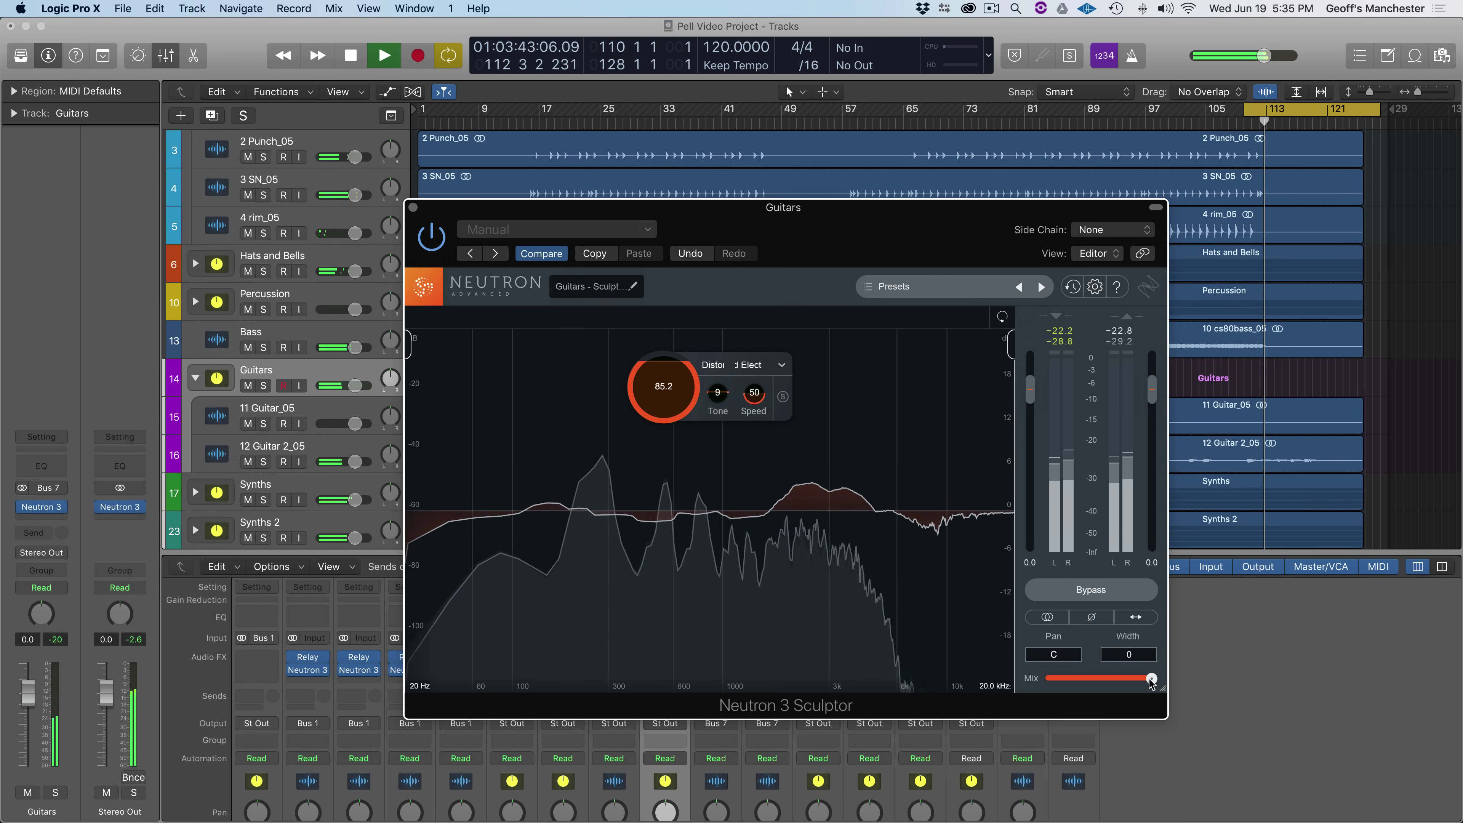
- Recheck the dry guitars within the full mix, restore Sculptor's Mix to maximum and stop playback
left_click_drag(1151, 680, 1015, 683)
key("space")
key("space")
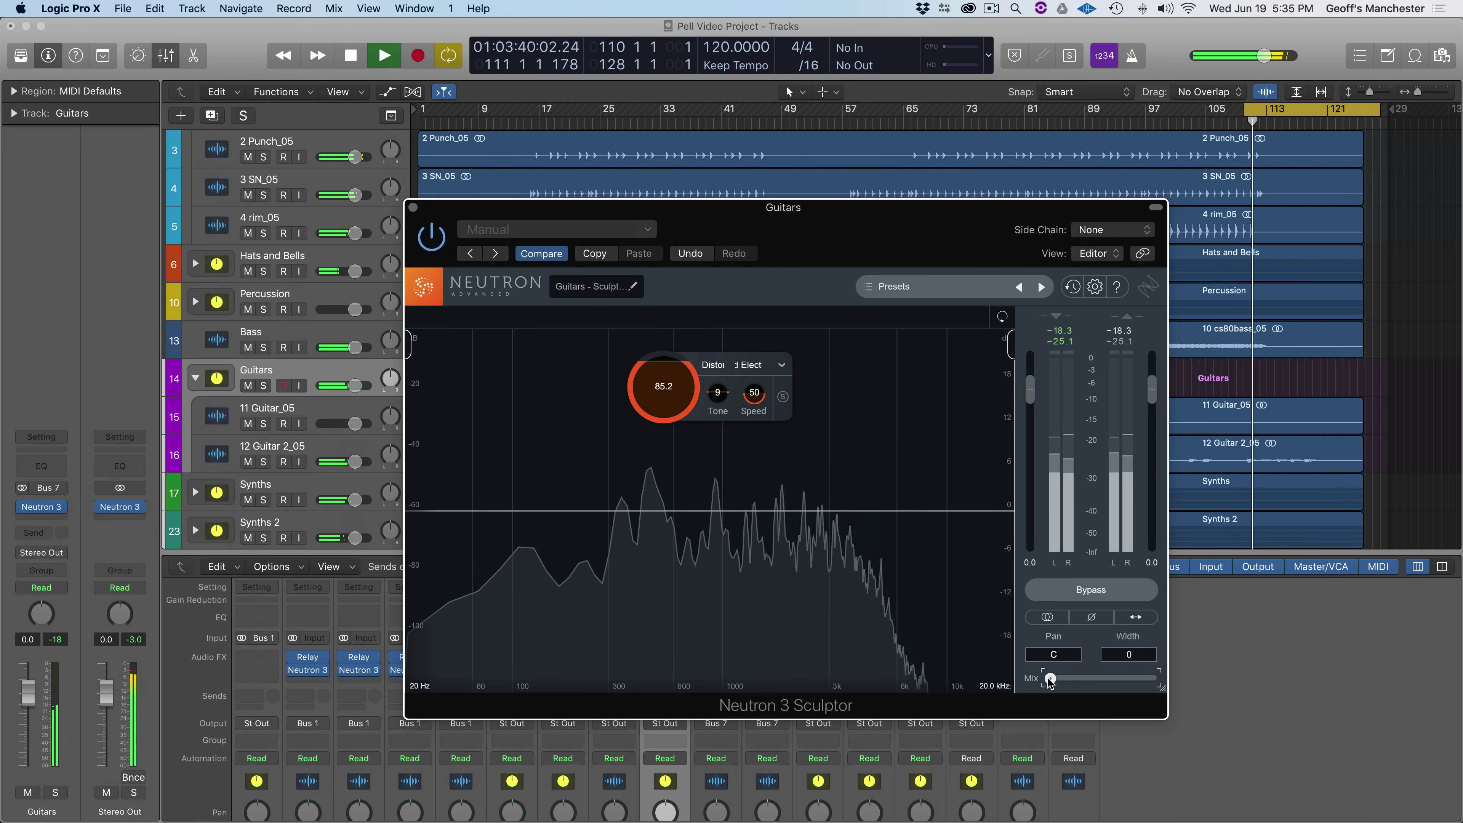
key("space")
left_click_drag(1050, 681, 1295, 685)
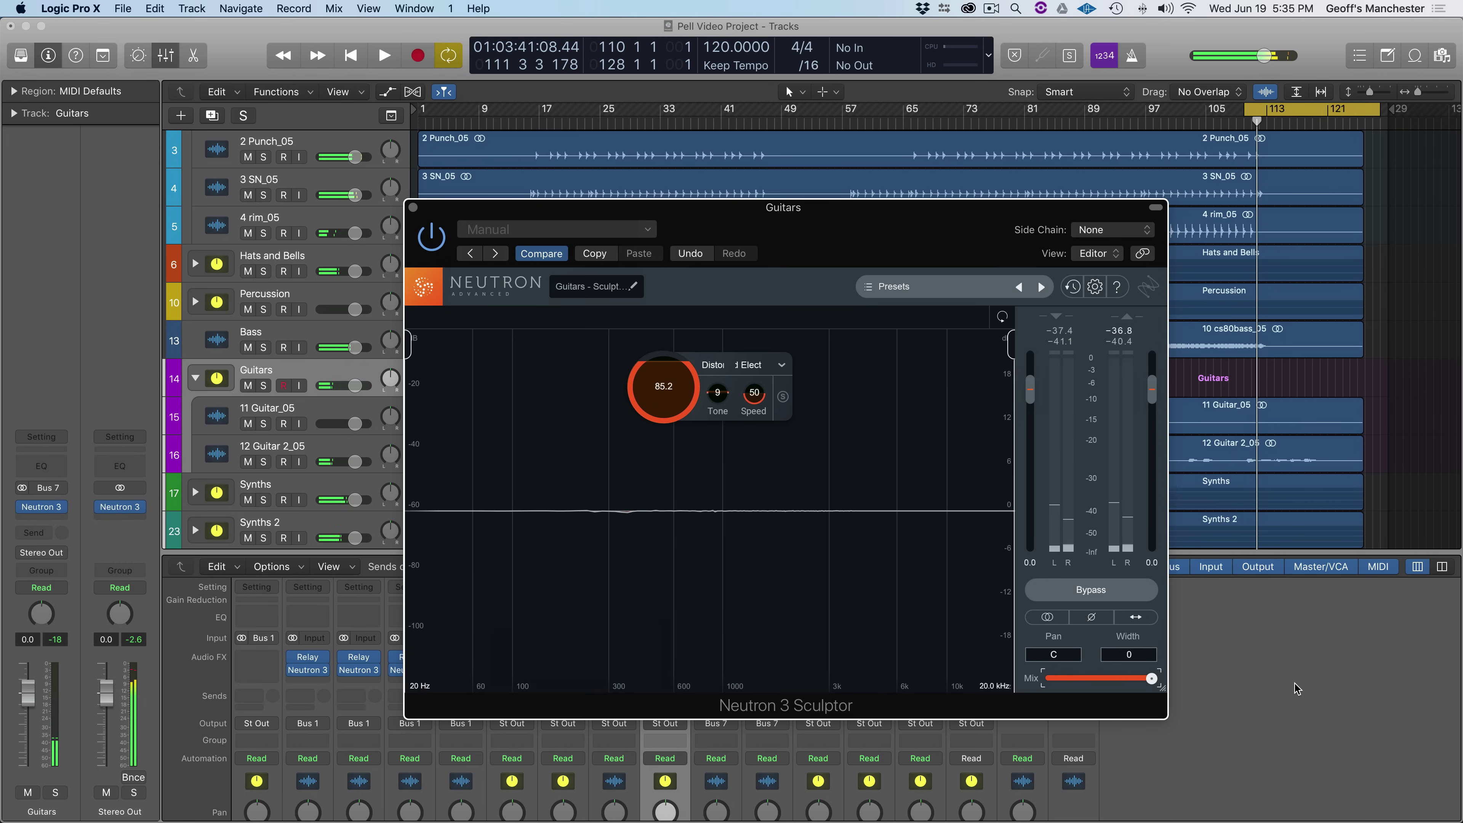
key("space")
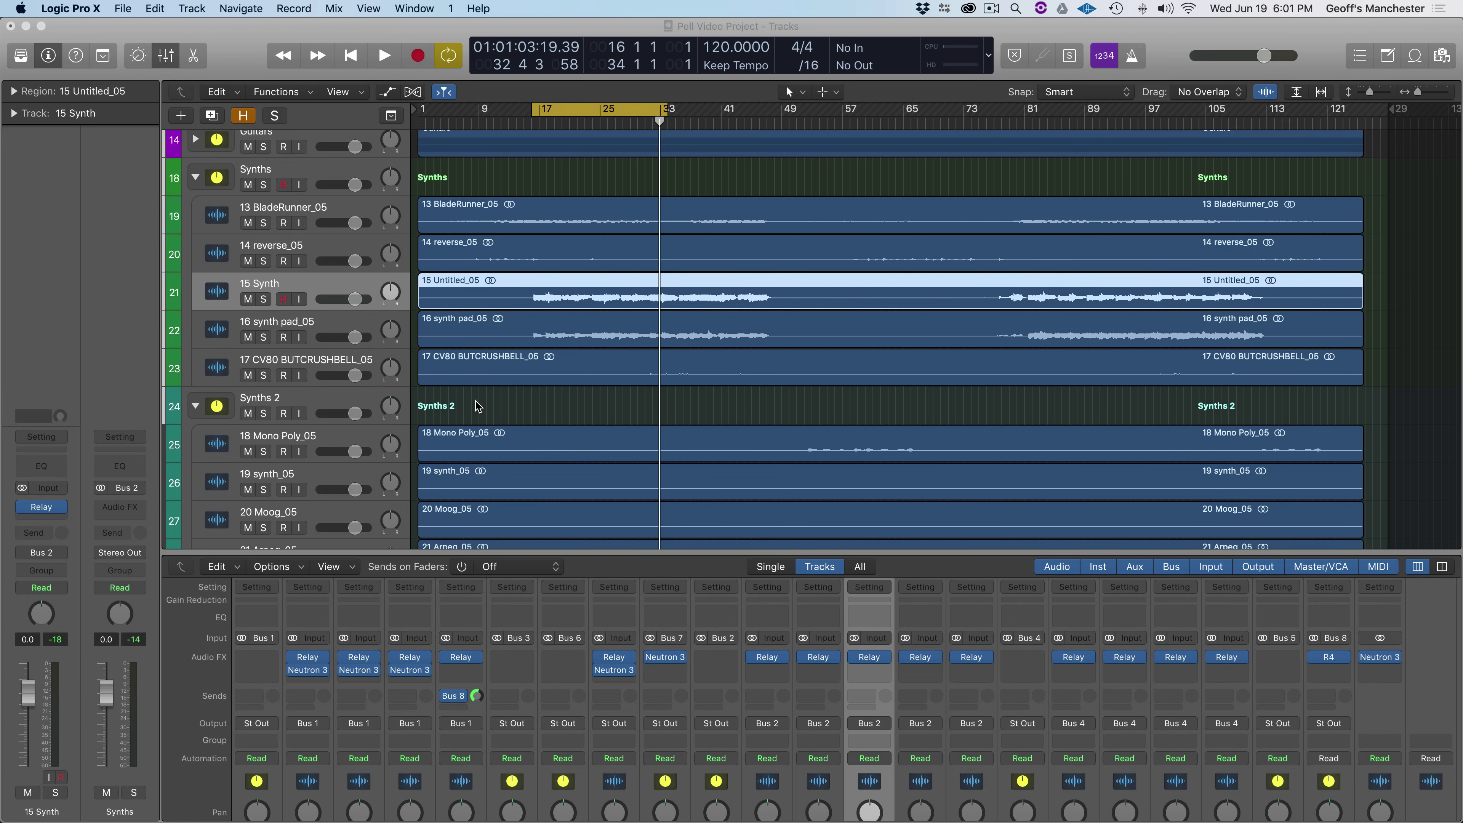
- Listen to the 15 Synth and 16 synth pad_05 tracks soloed one after the other, leaving neither soloed
left_click(263, 299)
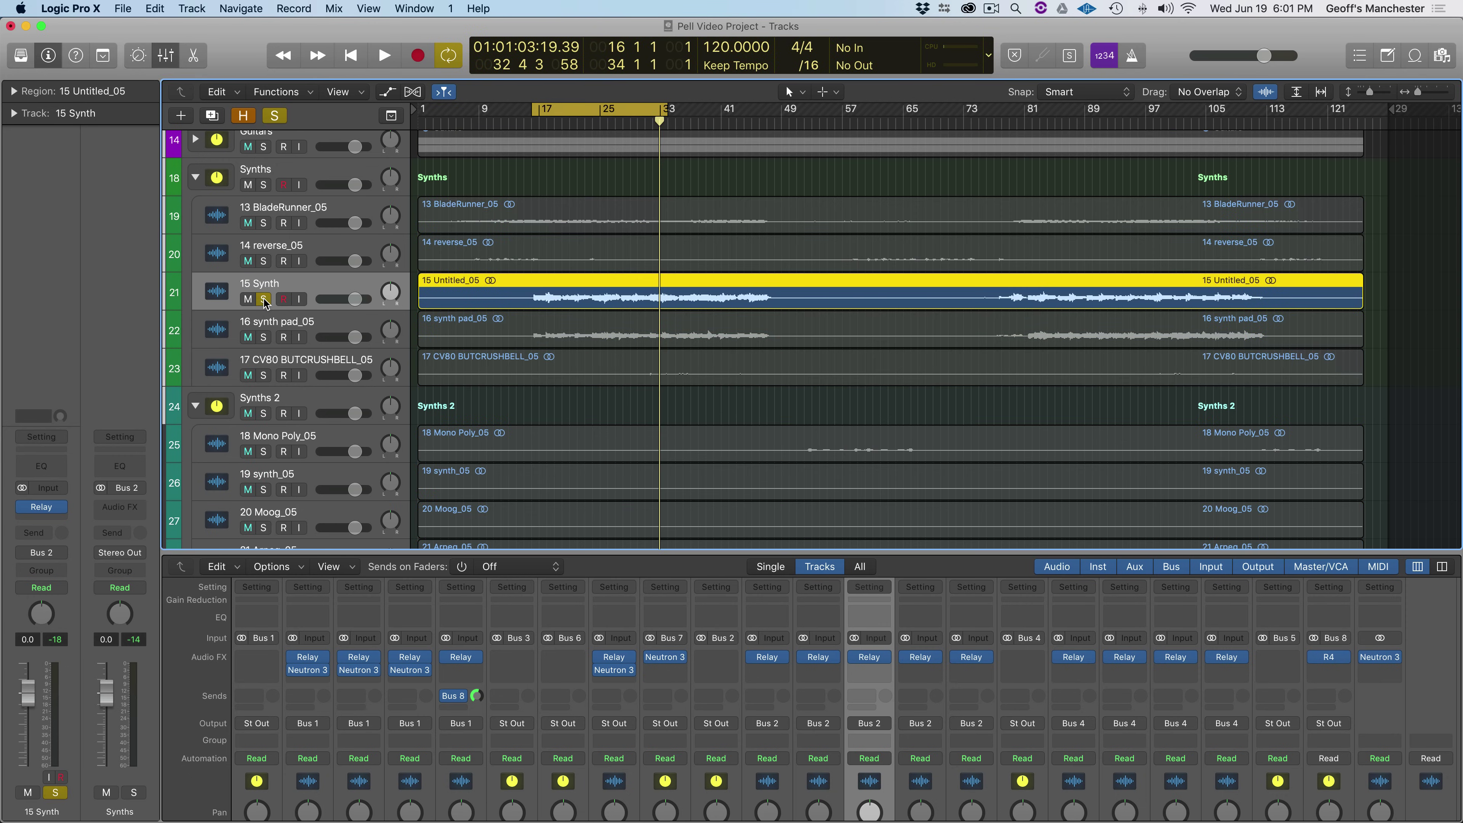
key("space")
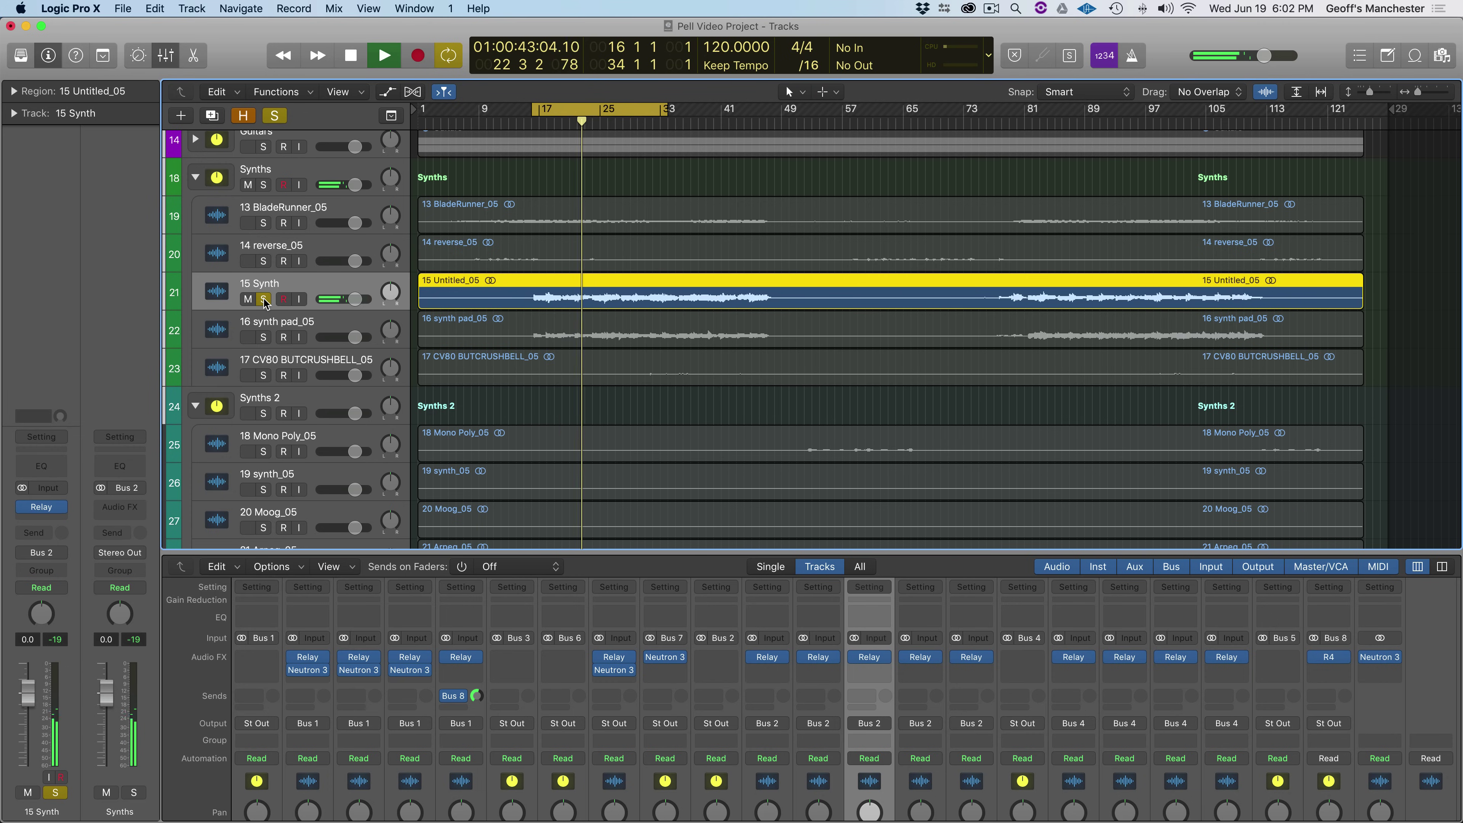
key("space")
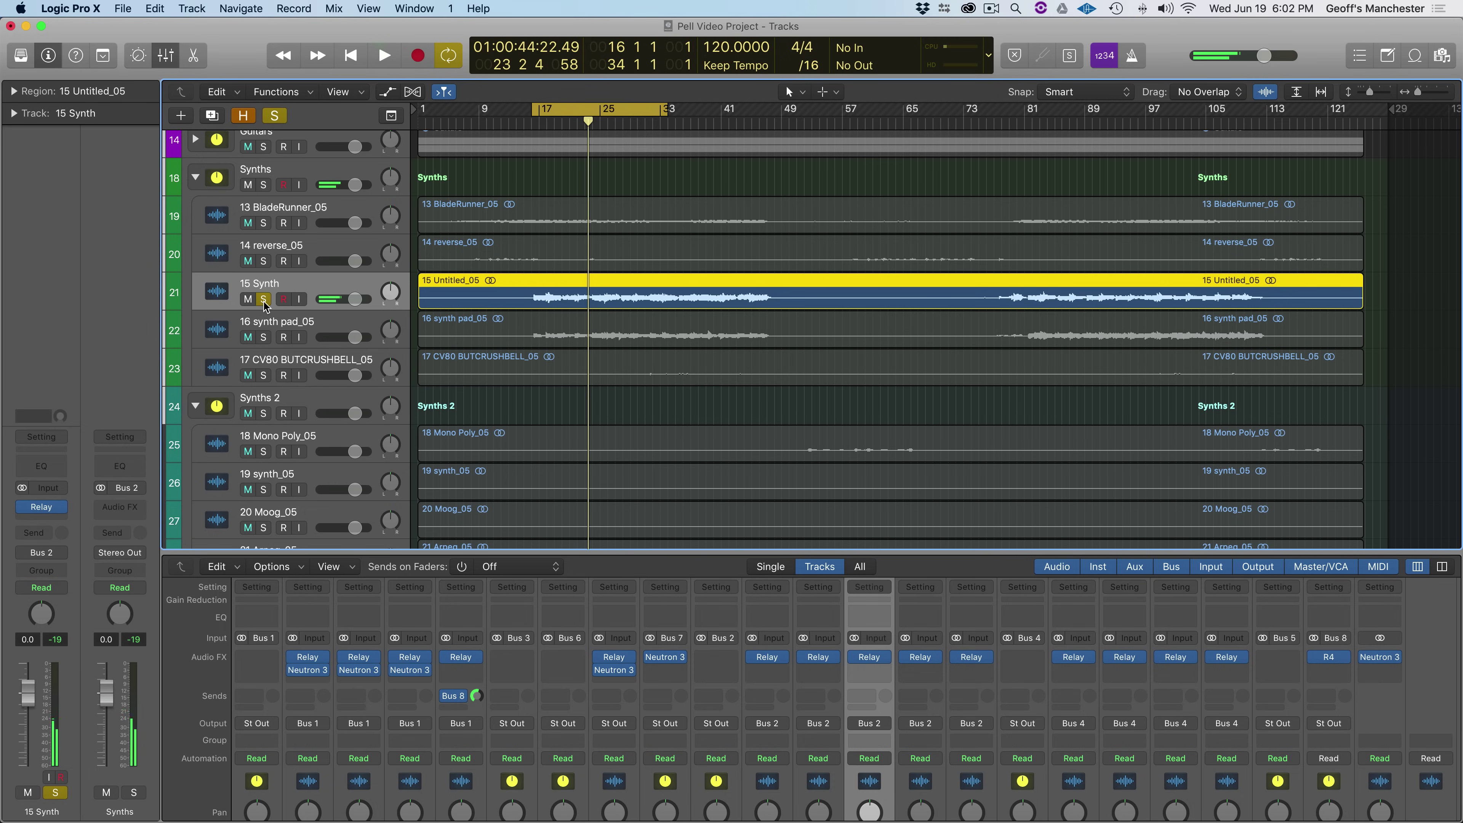
left_click(263, 338)
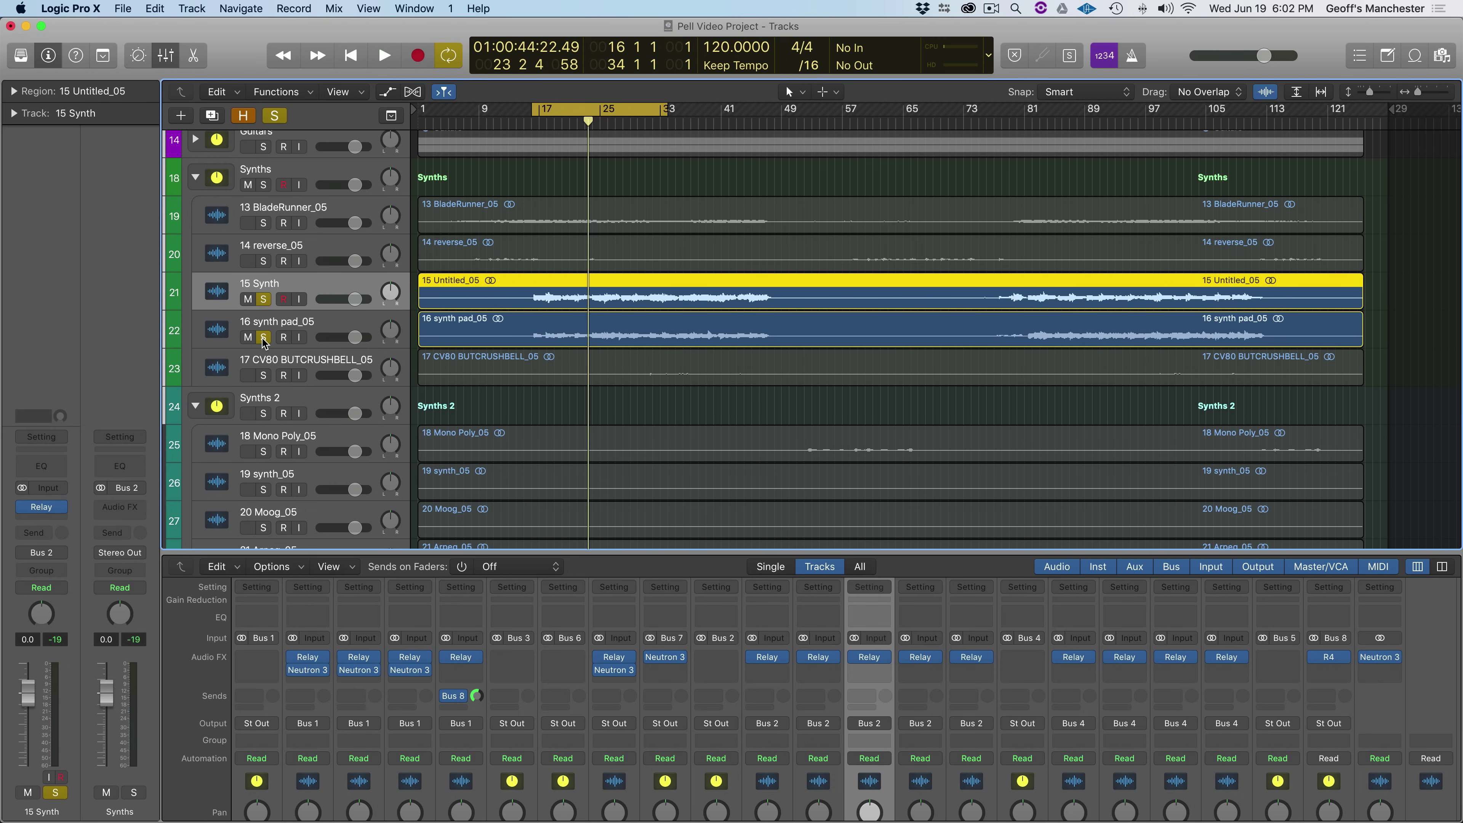
left_click(262, 301)
key("space")
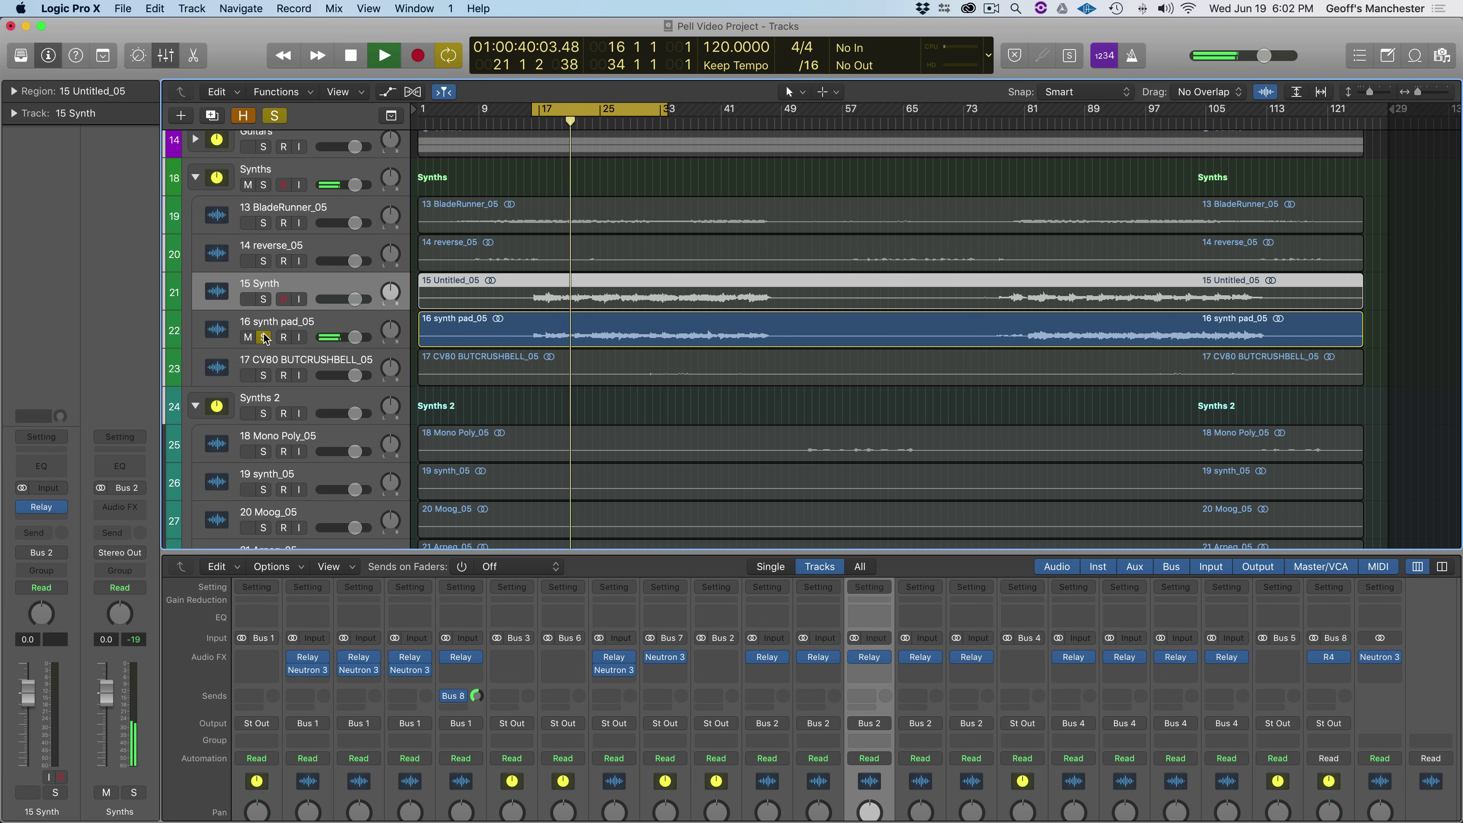
key("space")
left_click(264, 336)
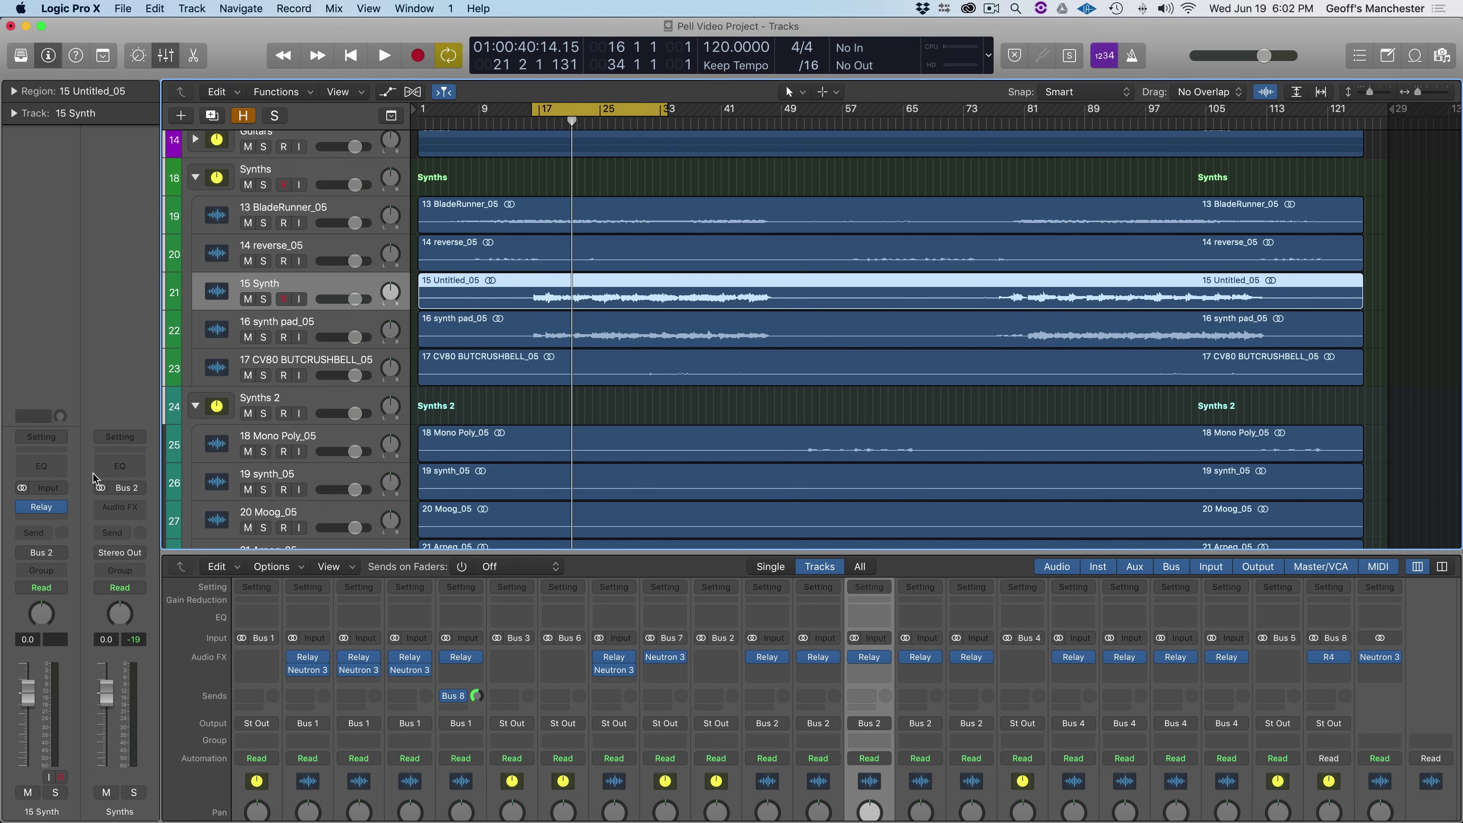
- Insert Neutron 3 Sculptor after Relay on the 15 Synth track and load the Tame Resonances preset
left_click(44, 517)
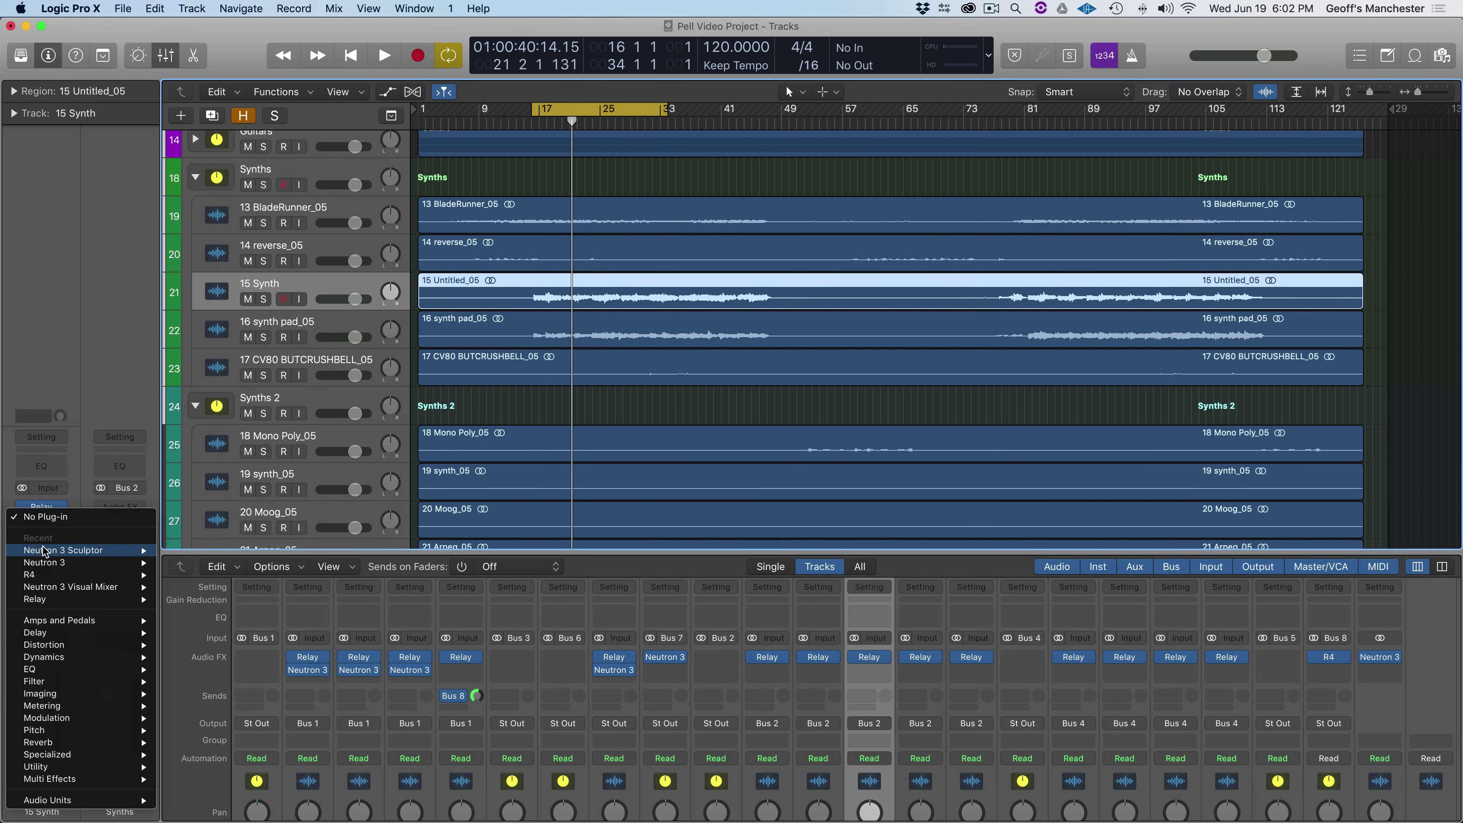
mouse_move(114, 551)
left_click(167, 551)
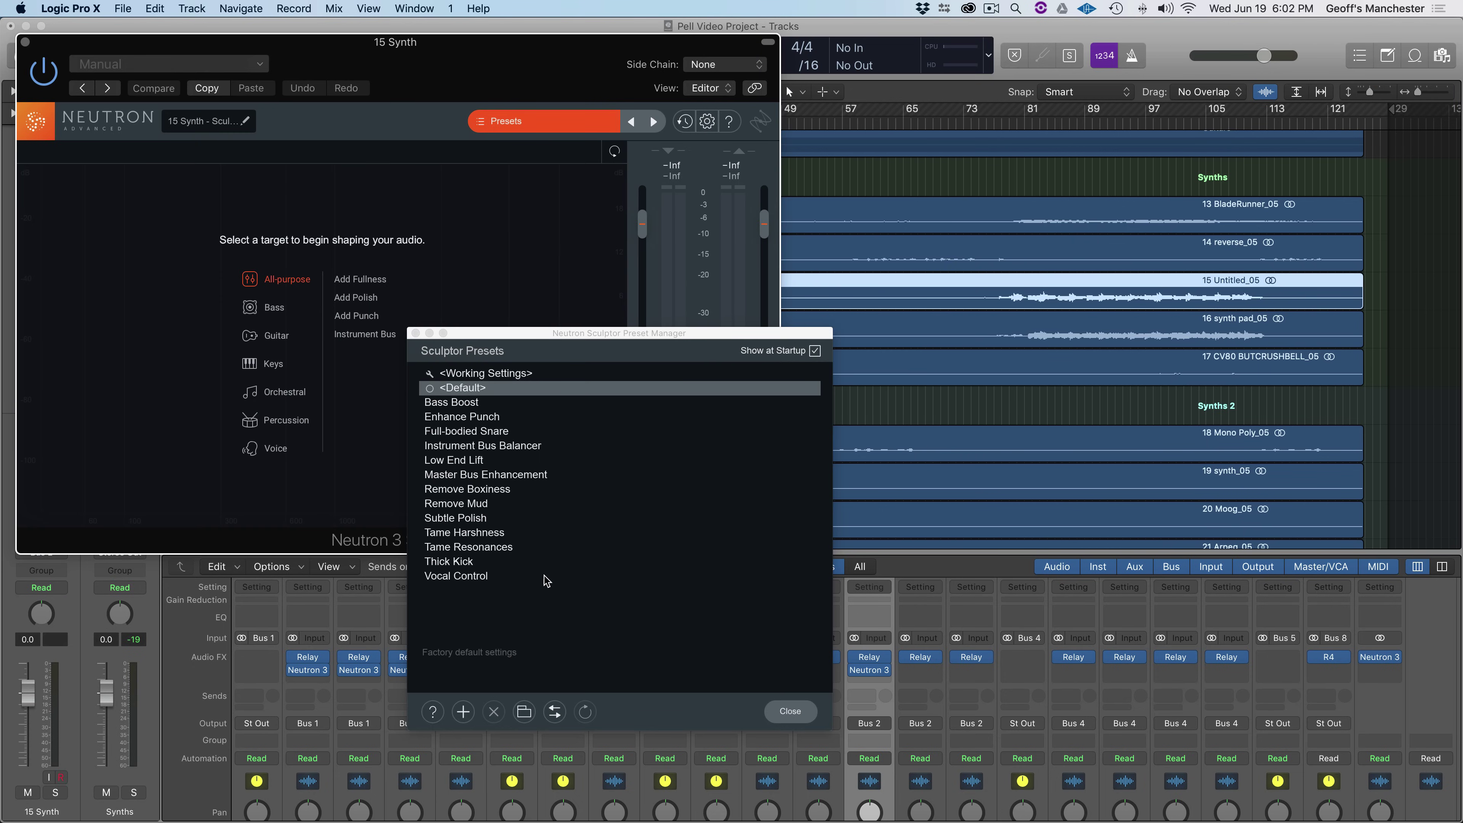
left_click(454, 549)
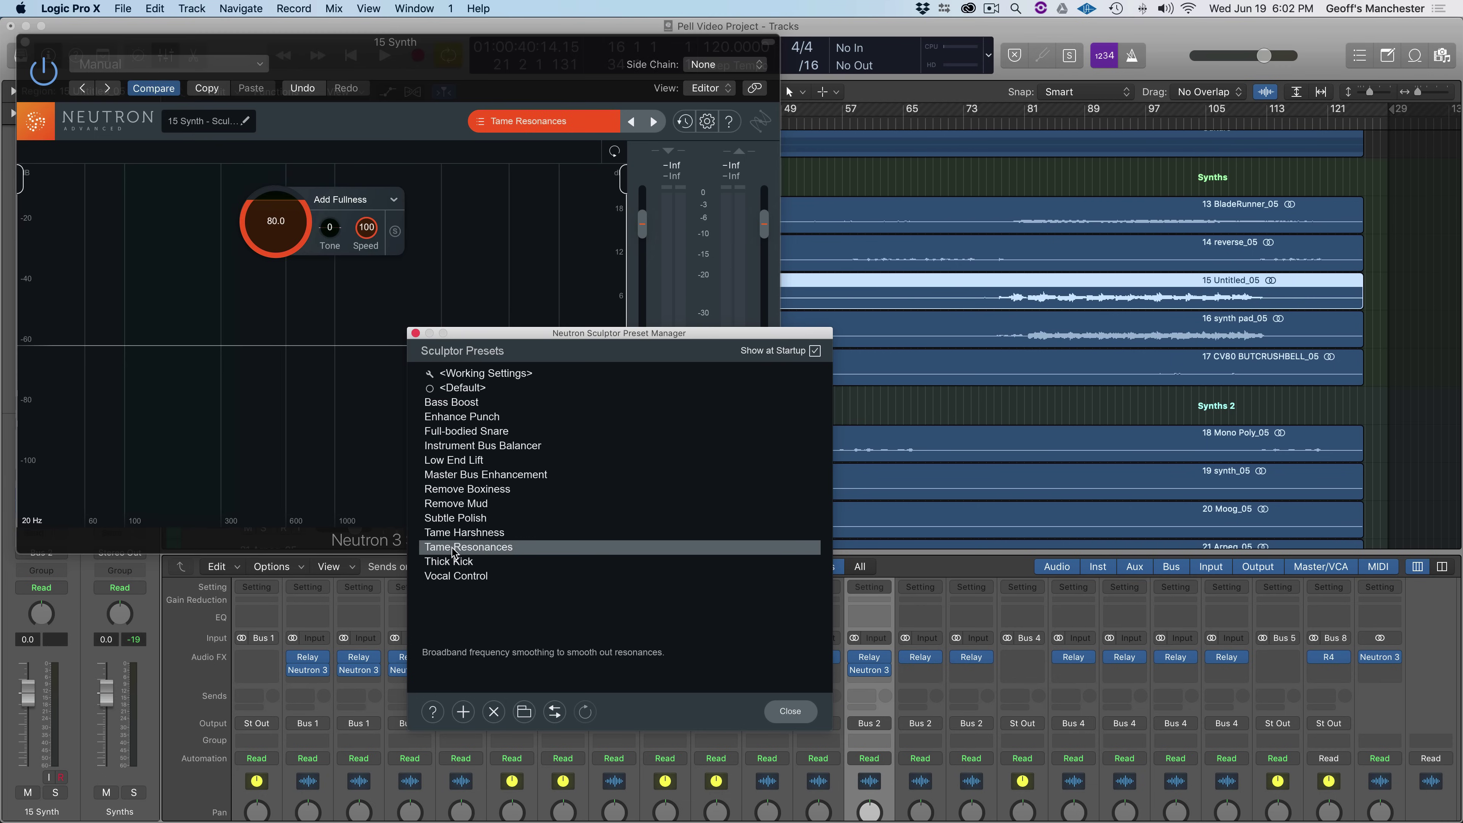
left_click(790, 710)
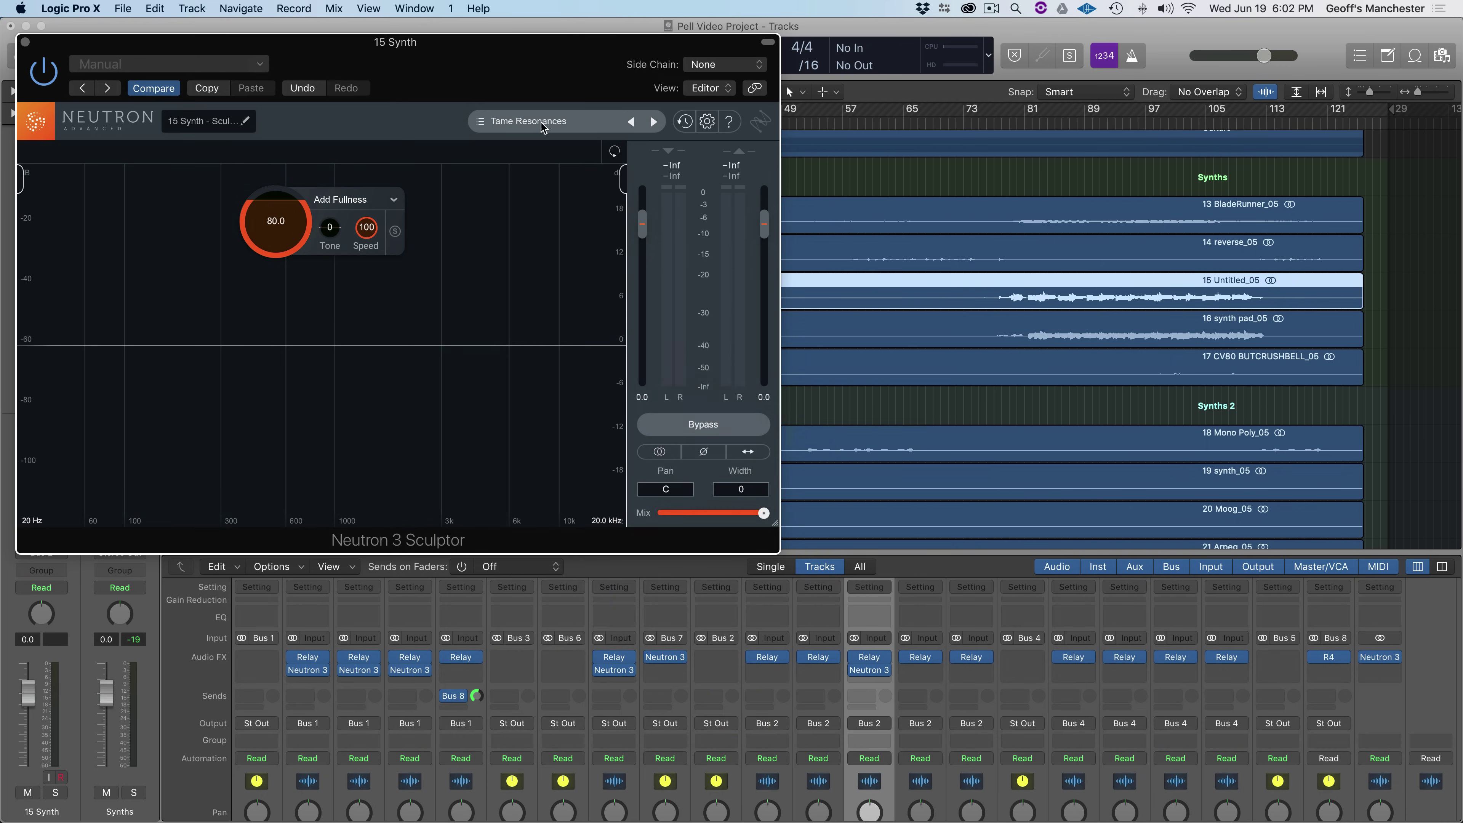
left_click_drag(511, 75, 971, 435)
left_click_drag(923, 360, 903, 358)
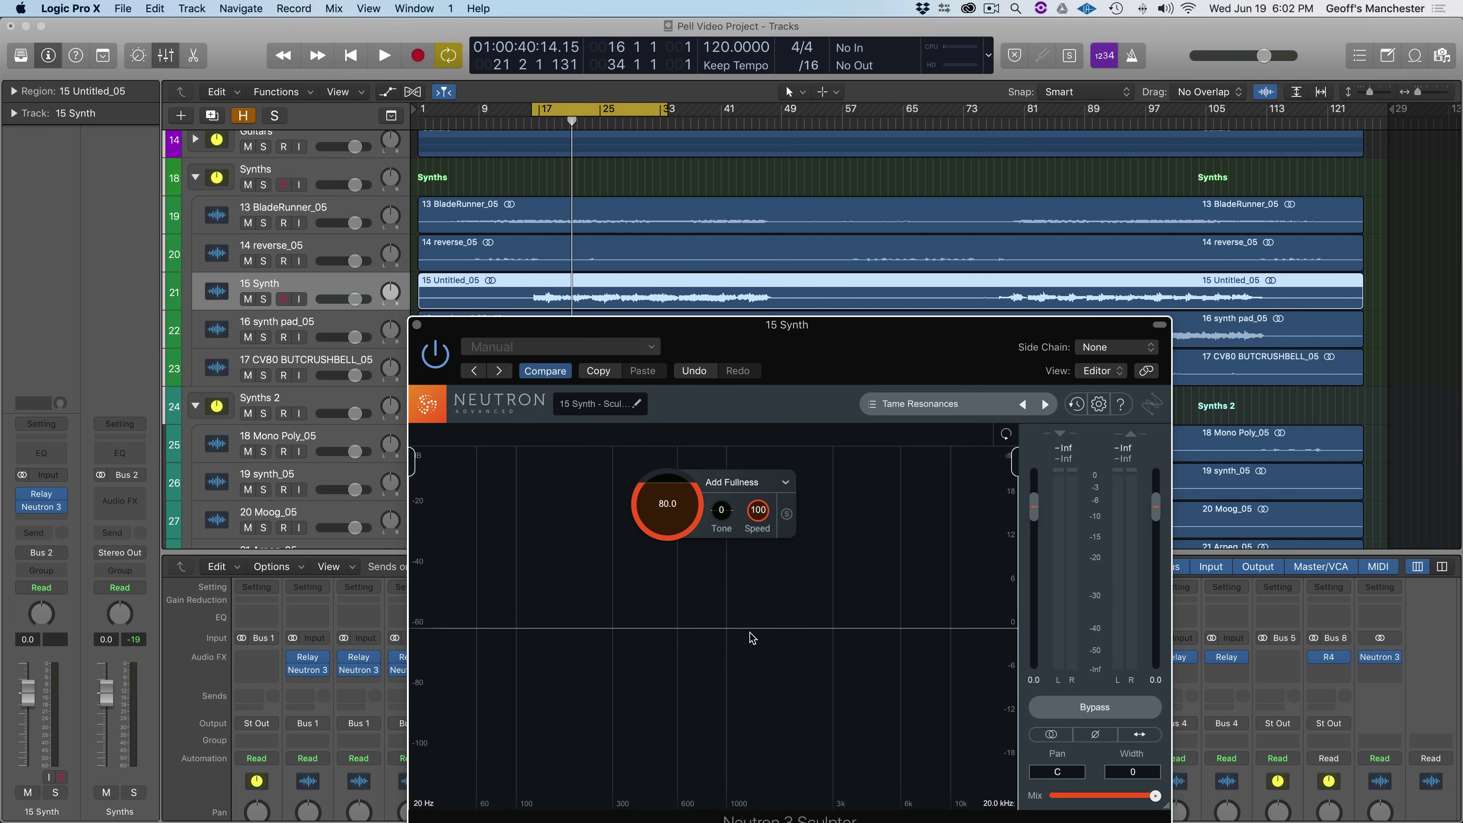
- Solo the 15 Synth track and raise the Sculptor amount to 85.2 during playback
key("s")
key("space")
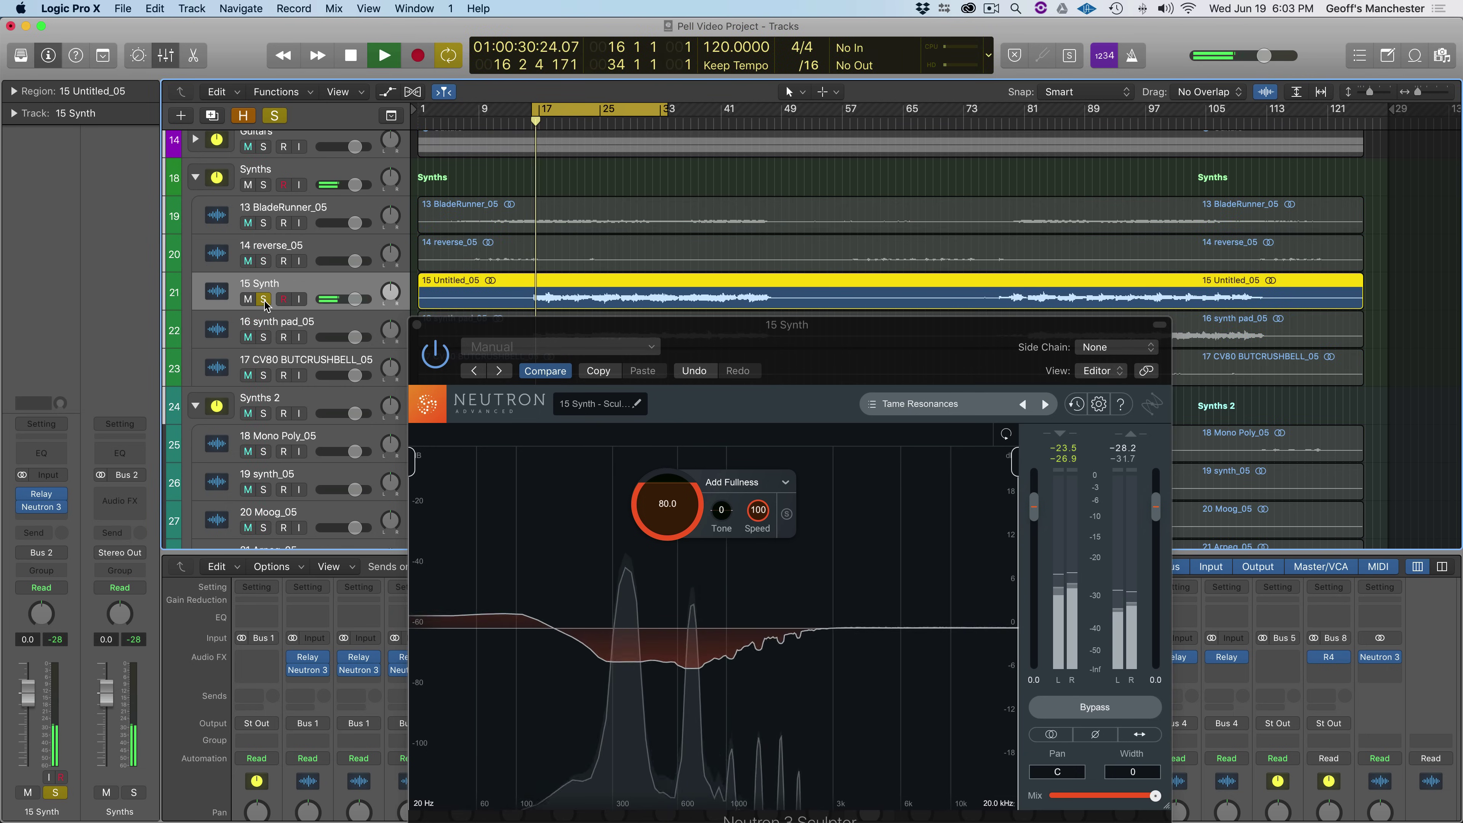
scroll(680, 517, "up", 5)
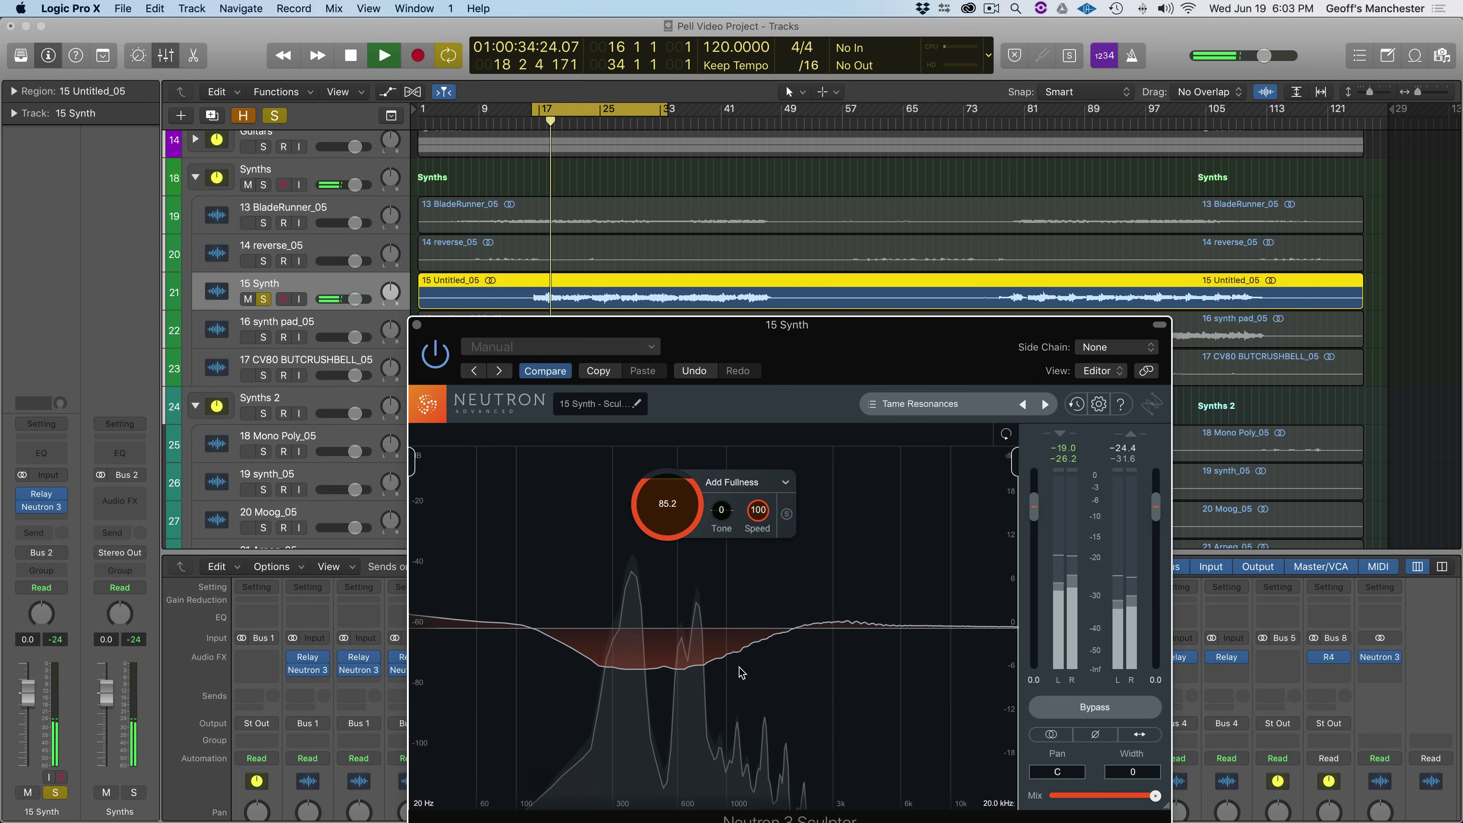
key("space")
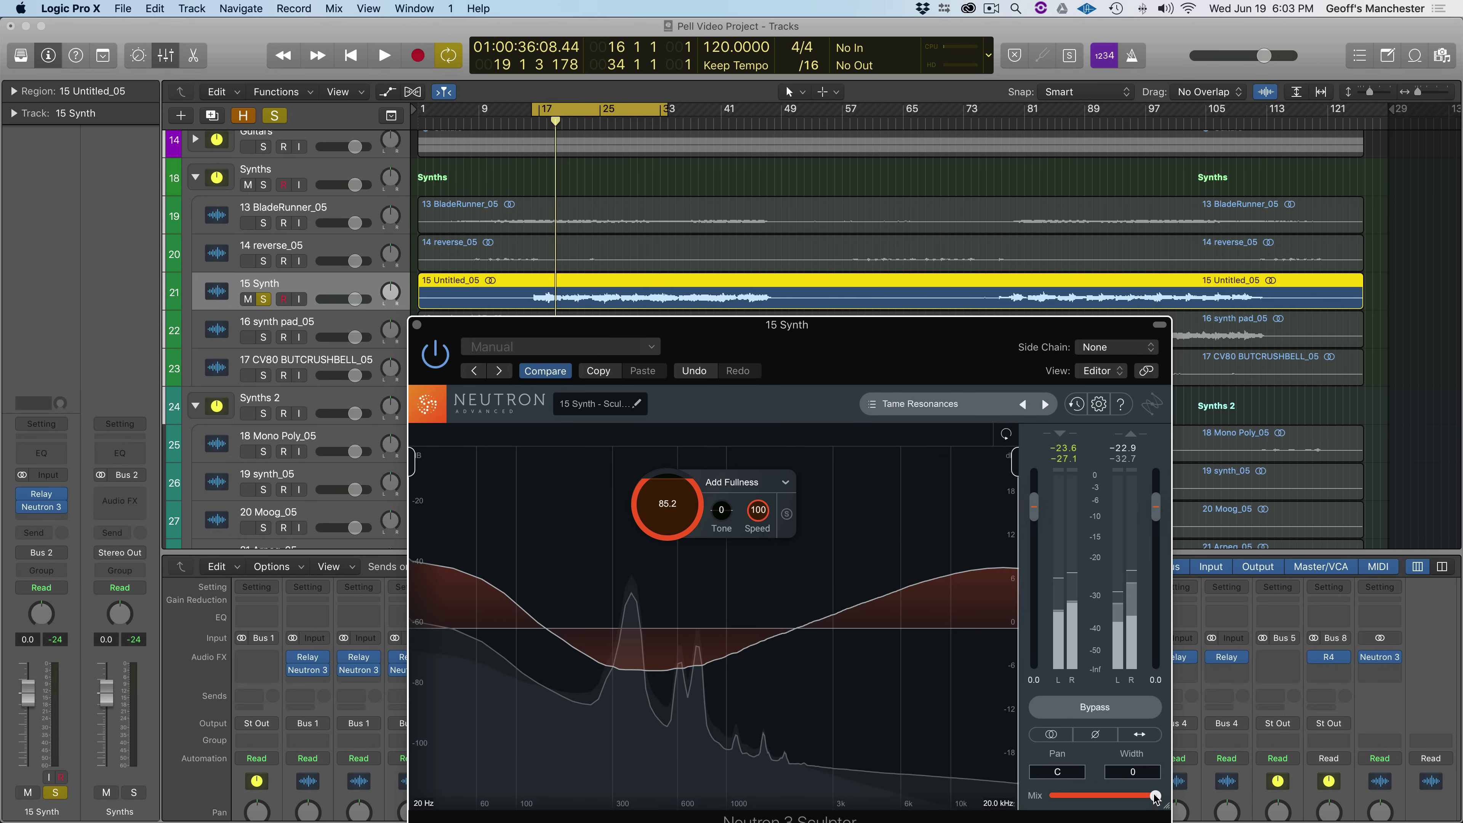
- Compare the dry and processed synth in playback by lowering Sculptor's Mix to minimum and restoring it to maximum
left_click_drag(1155, 797, 1028, 800)
key("space")
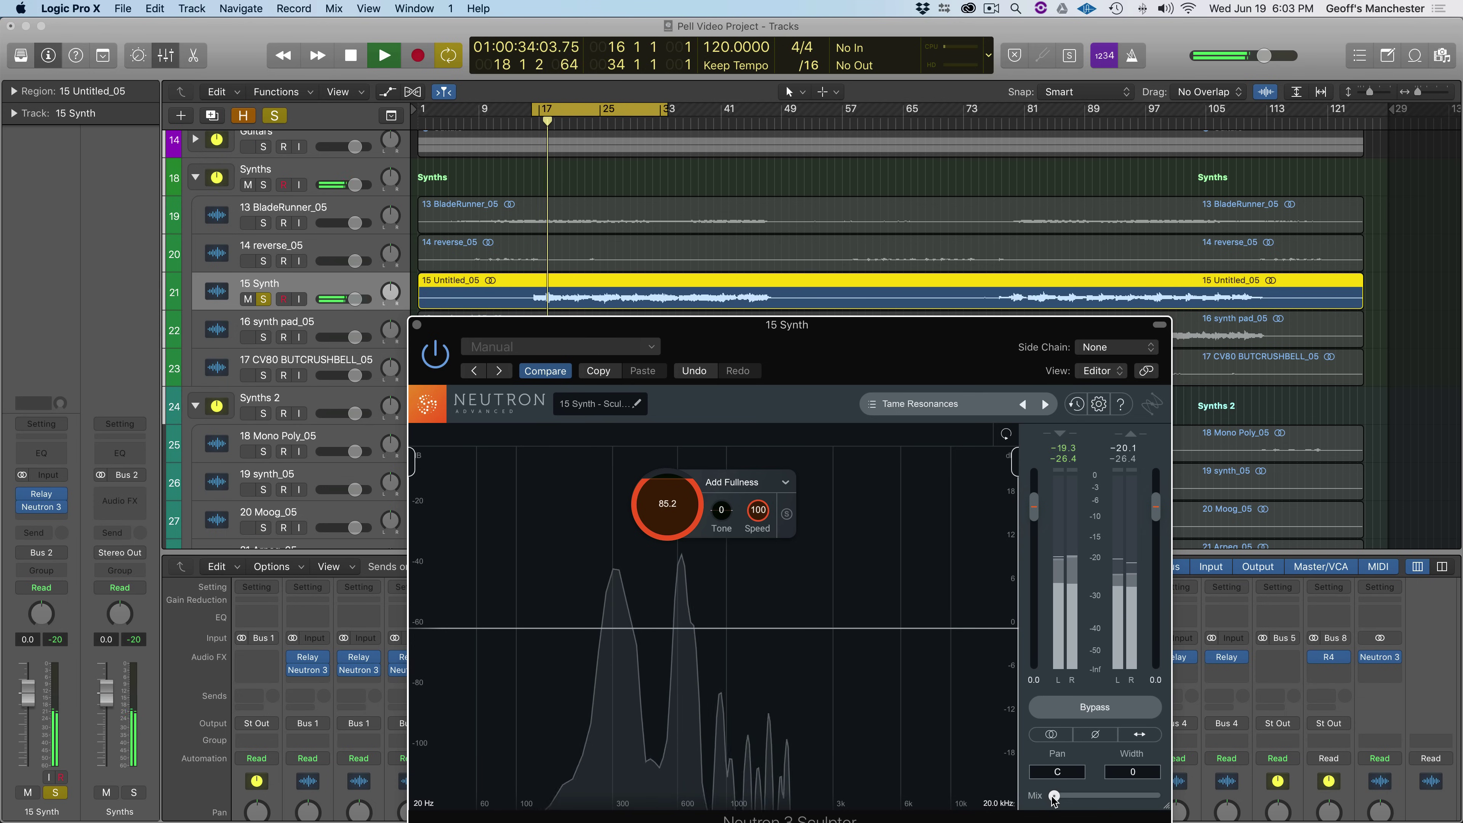
left_click_drag(1053, 796, 1156, 796)
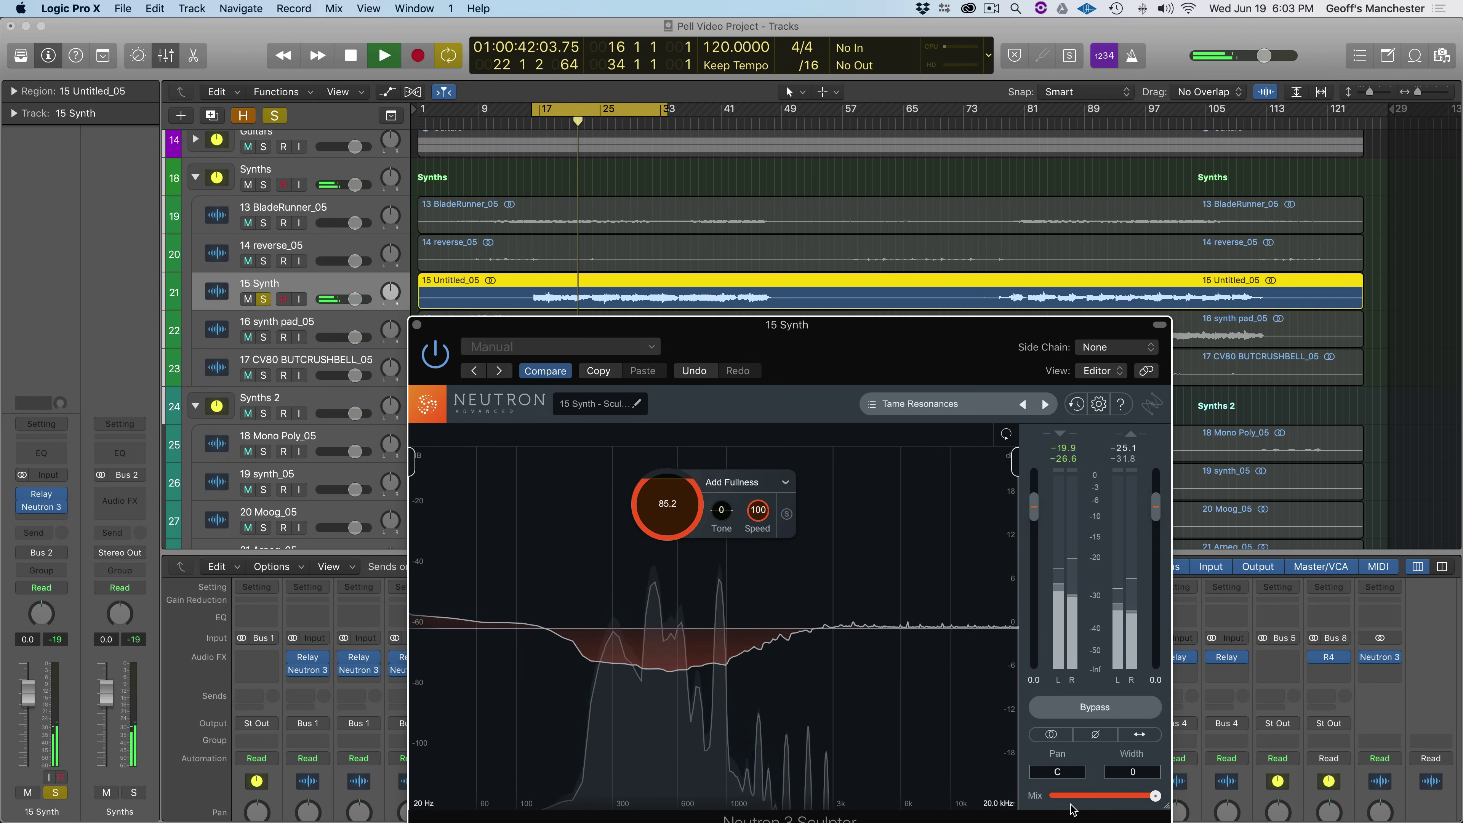
key("space")
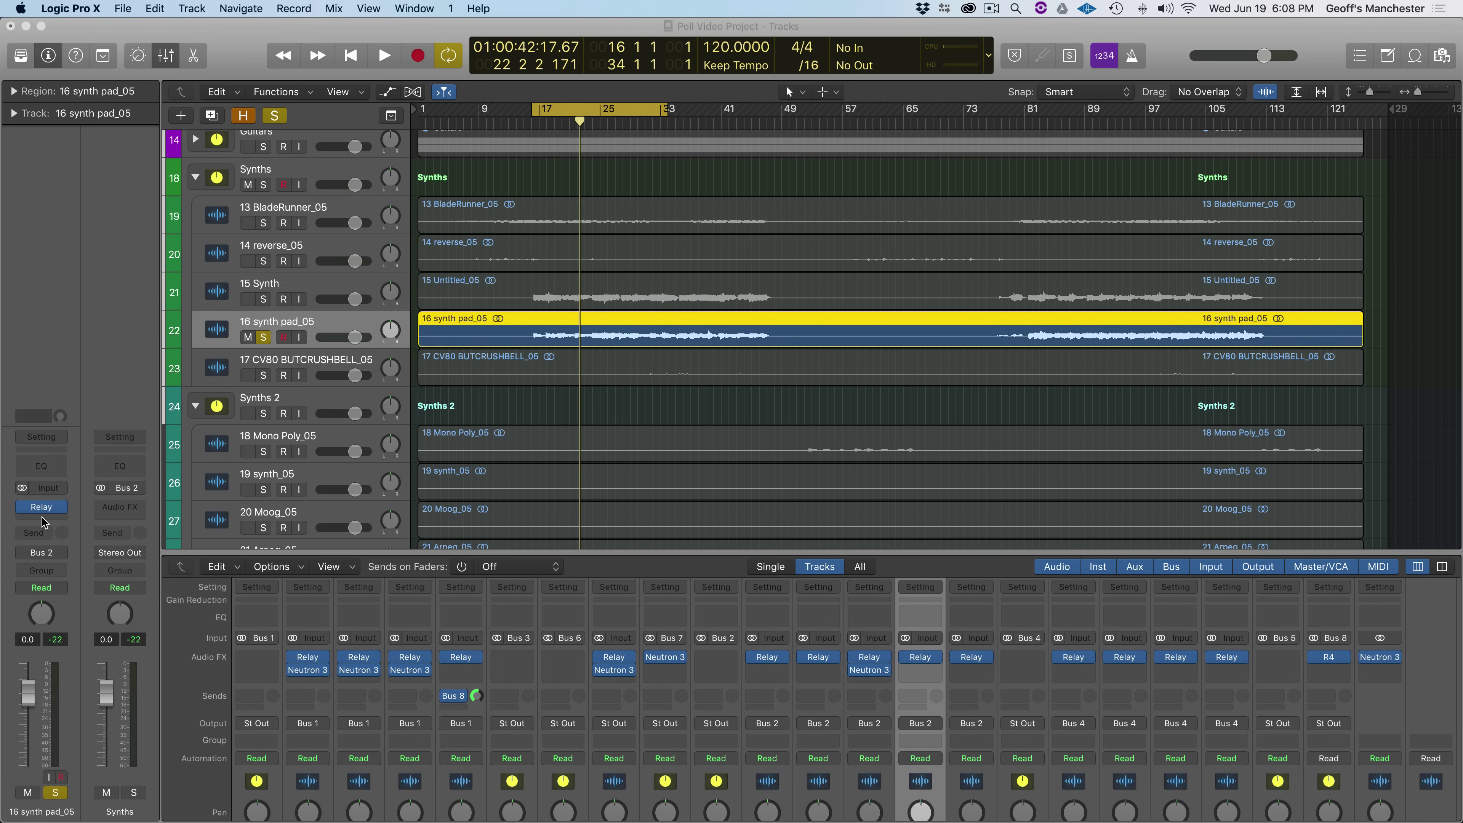
- Insert a stereo Neutron 3 Equalizer after Relay on the 16 synth pad_05 track
left_click(42, 517)
mouse_move(108, 554)
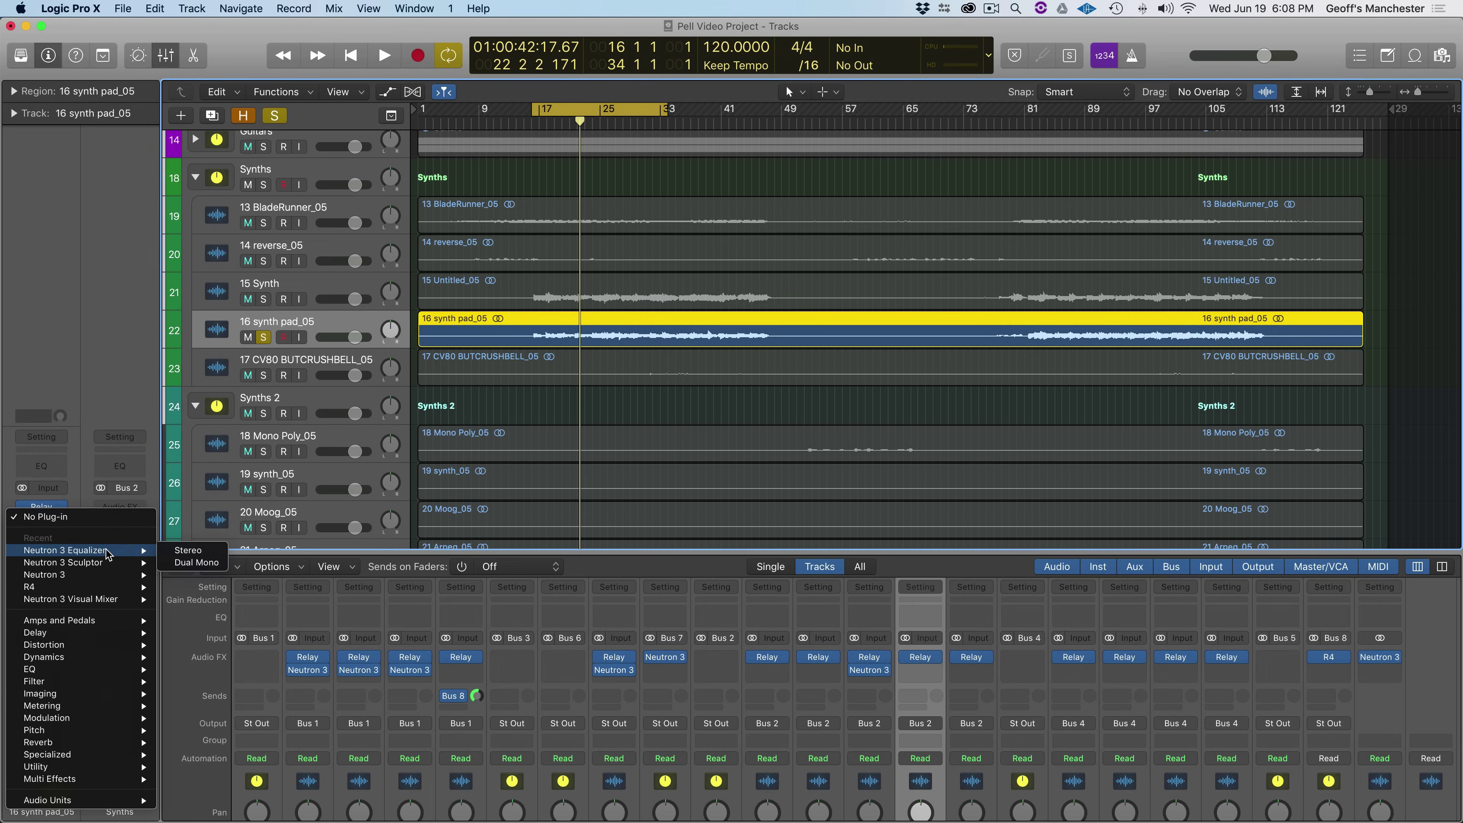
left_click(184, 551)
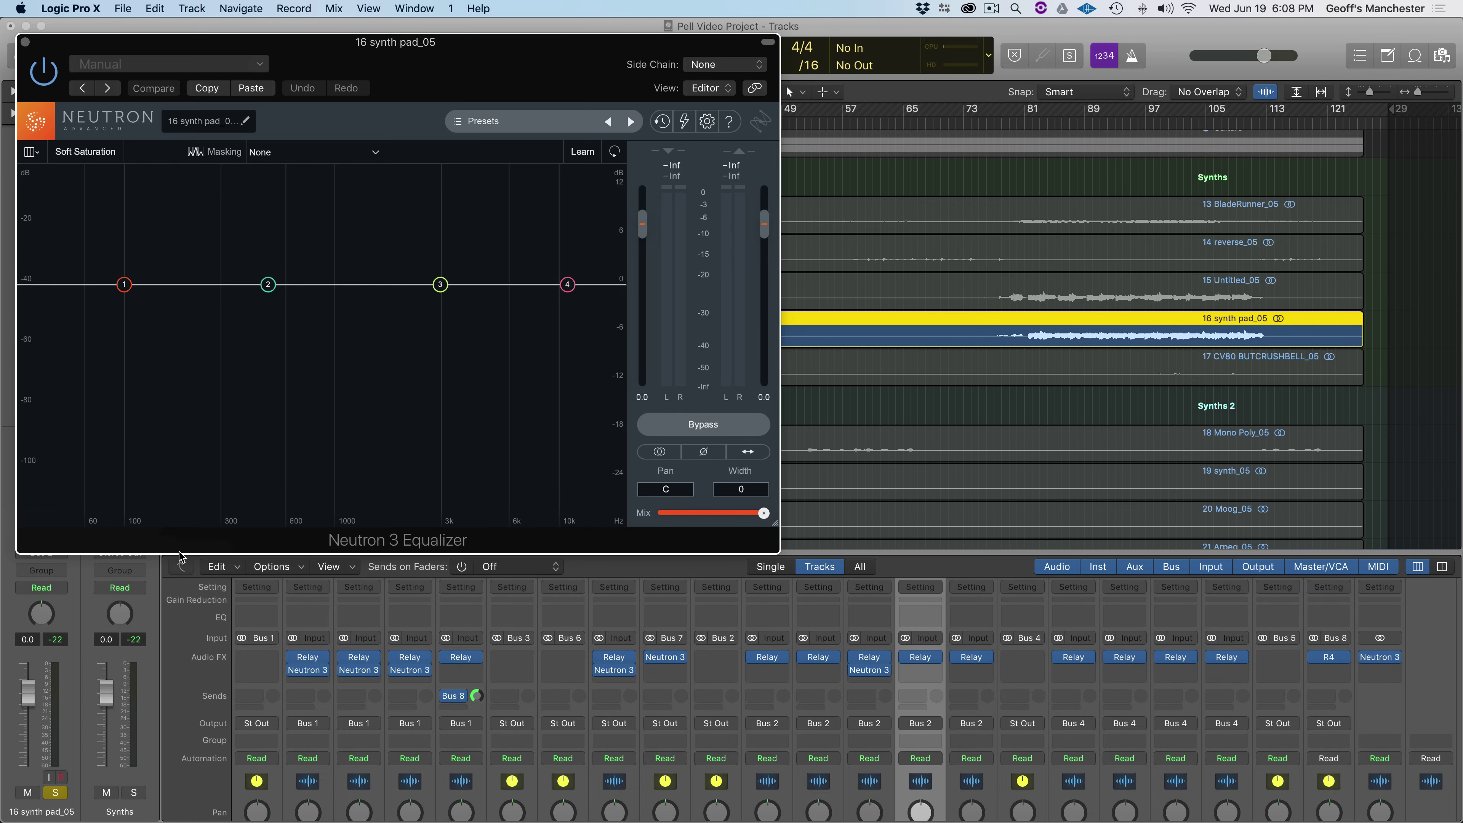
left_click_drag(440, 80, 904, 343)
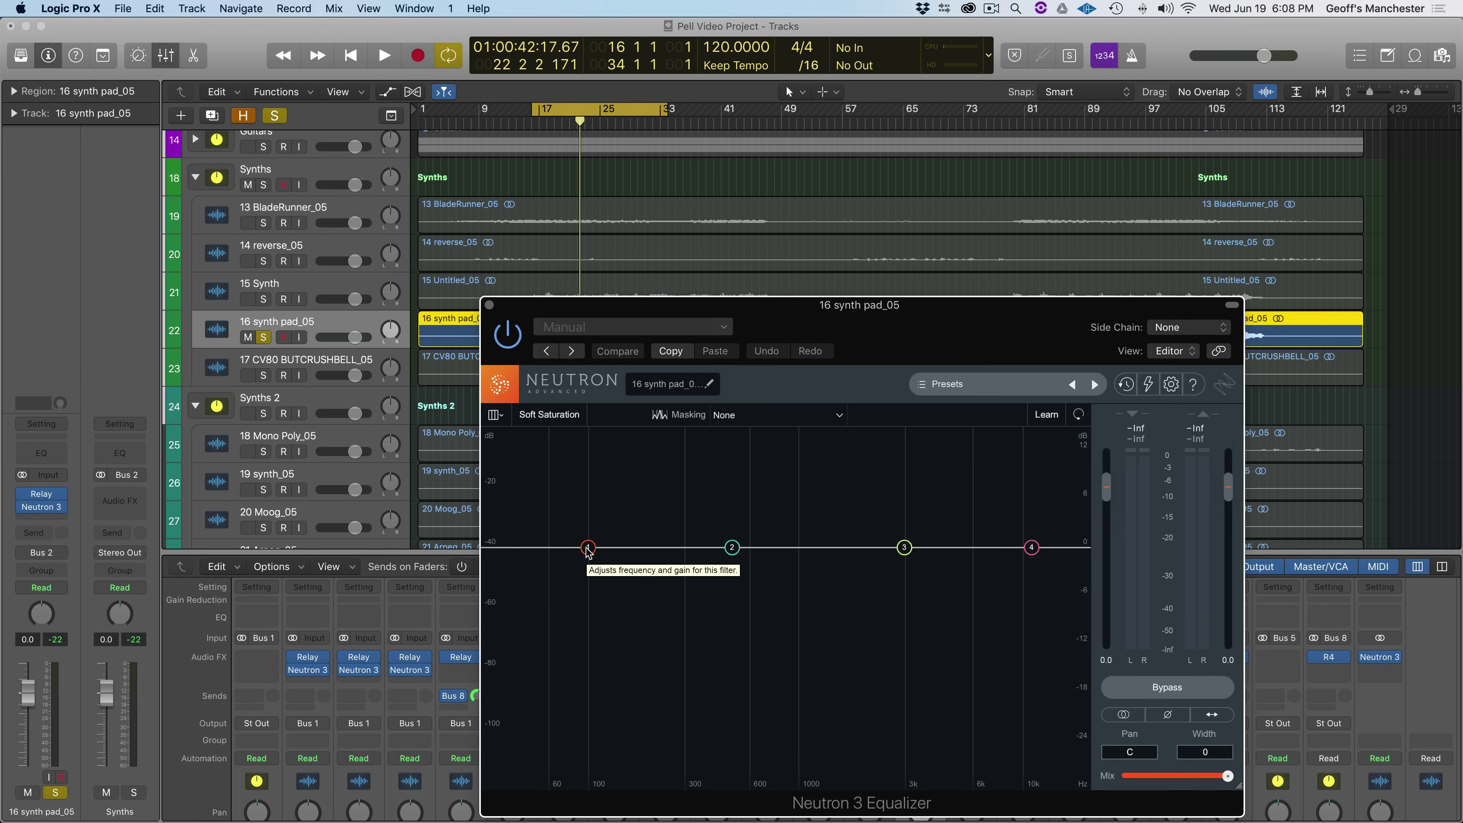
- Set the low shelf to -4.1 dB at 119 Hz and the high shelf to 0.0 dB at 10746 Hz
left_click_drag(588, 551, 602, 583)
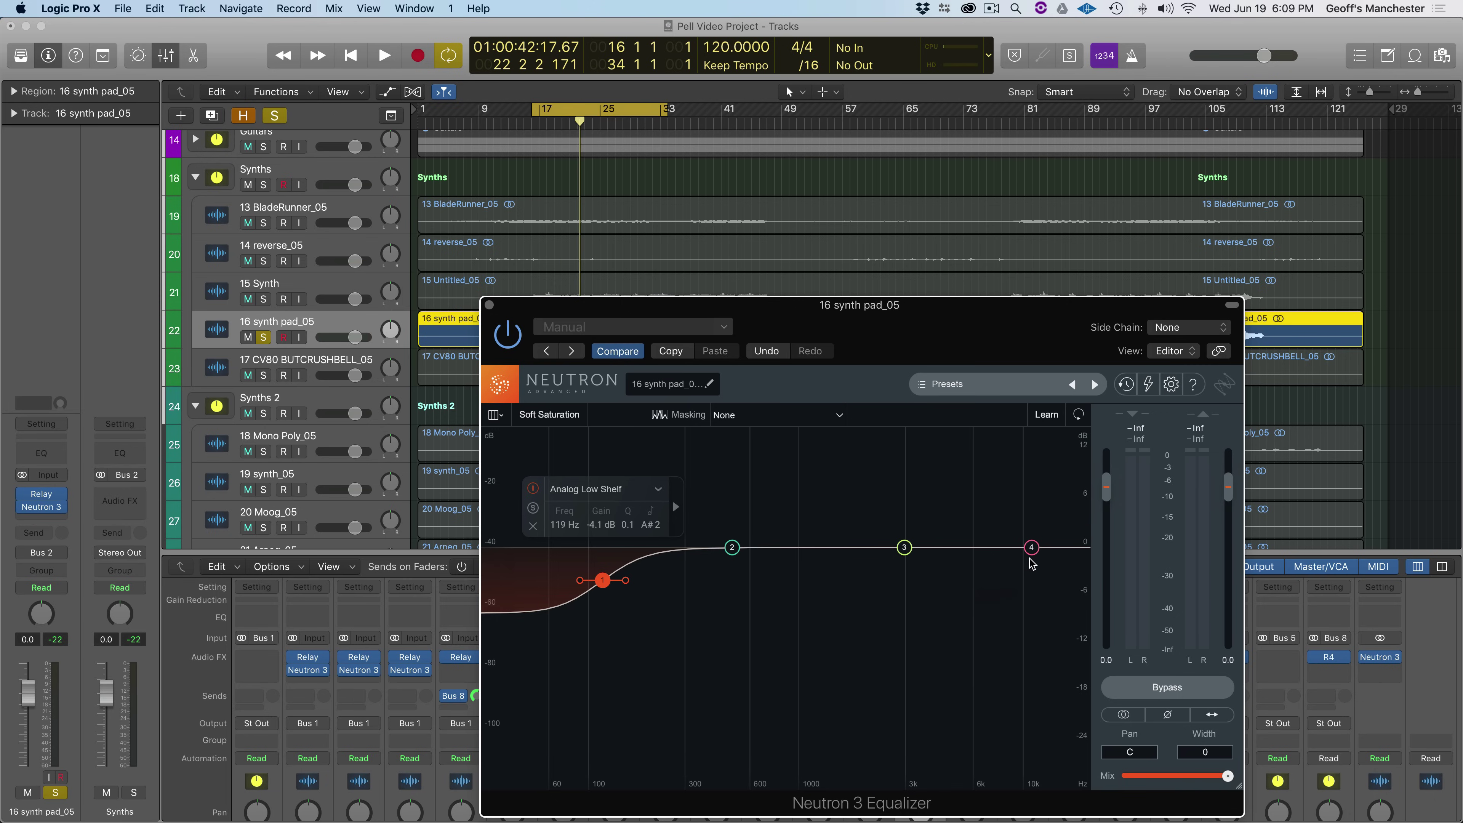
left_click_drag(1031, 550, 1031, 571)
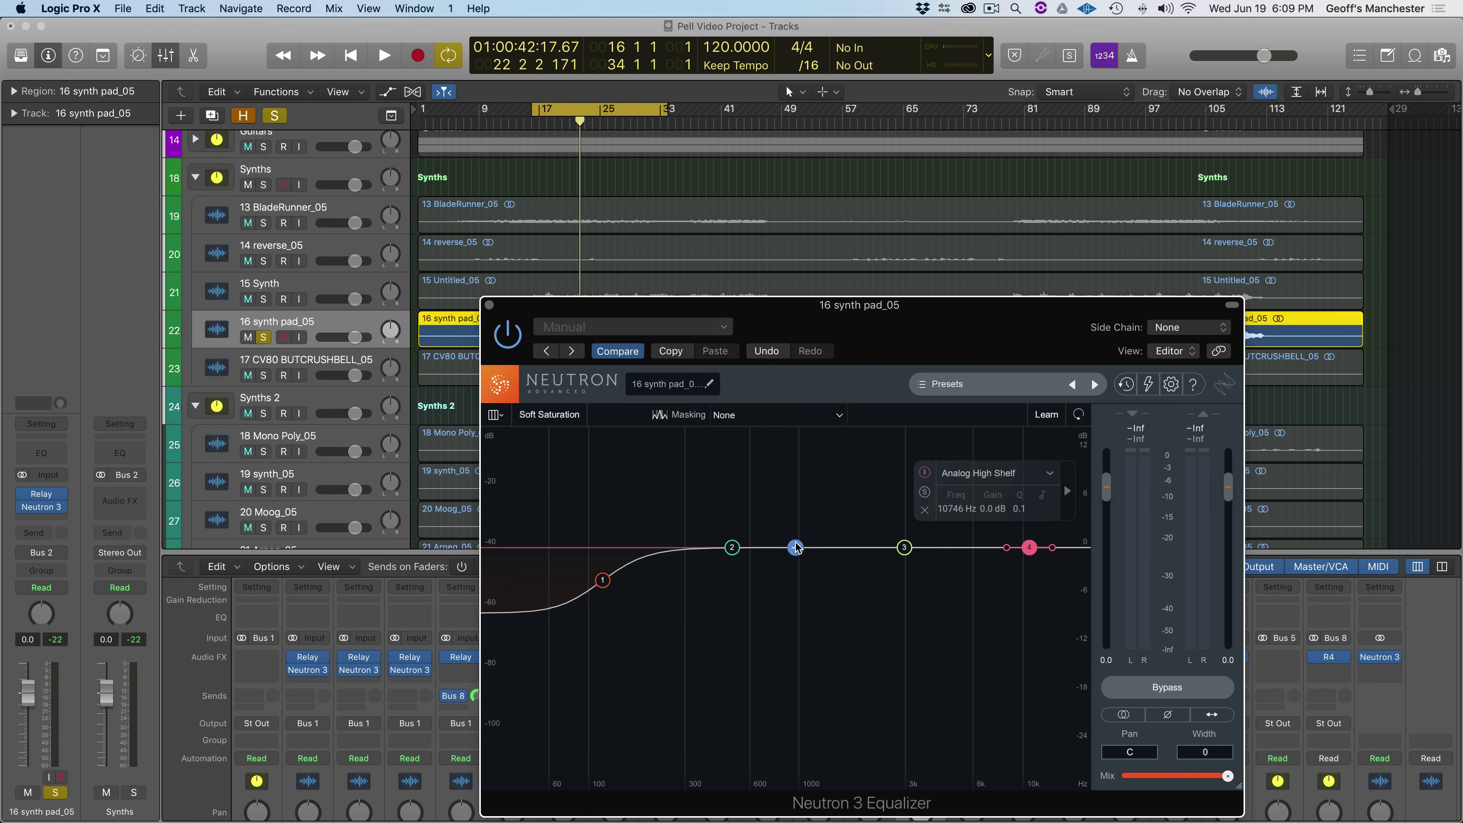
- Add two Proportional Q bands at 1009 Hz and 1351 Hz, trying a boost on the first and resetting it to 0.0 dB
left_click_drag(797, 548, 801, 481)
mouse_move(828, 535)
left_mouse_down()
mouse_move(827, 616)
mouse_move(828, 547)
left_mouse_up()
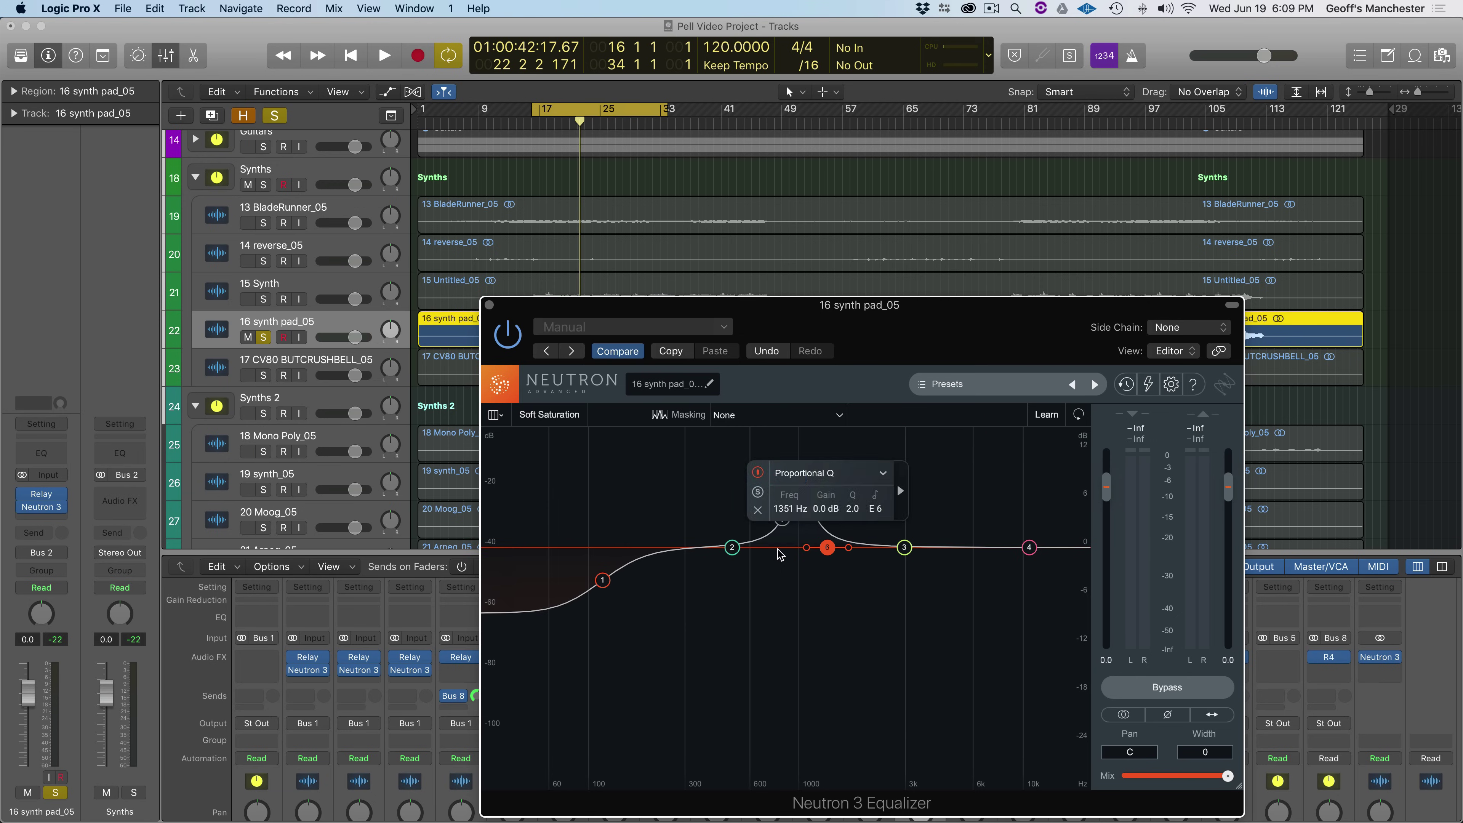
double_click(802, 478)
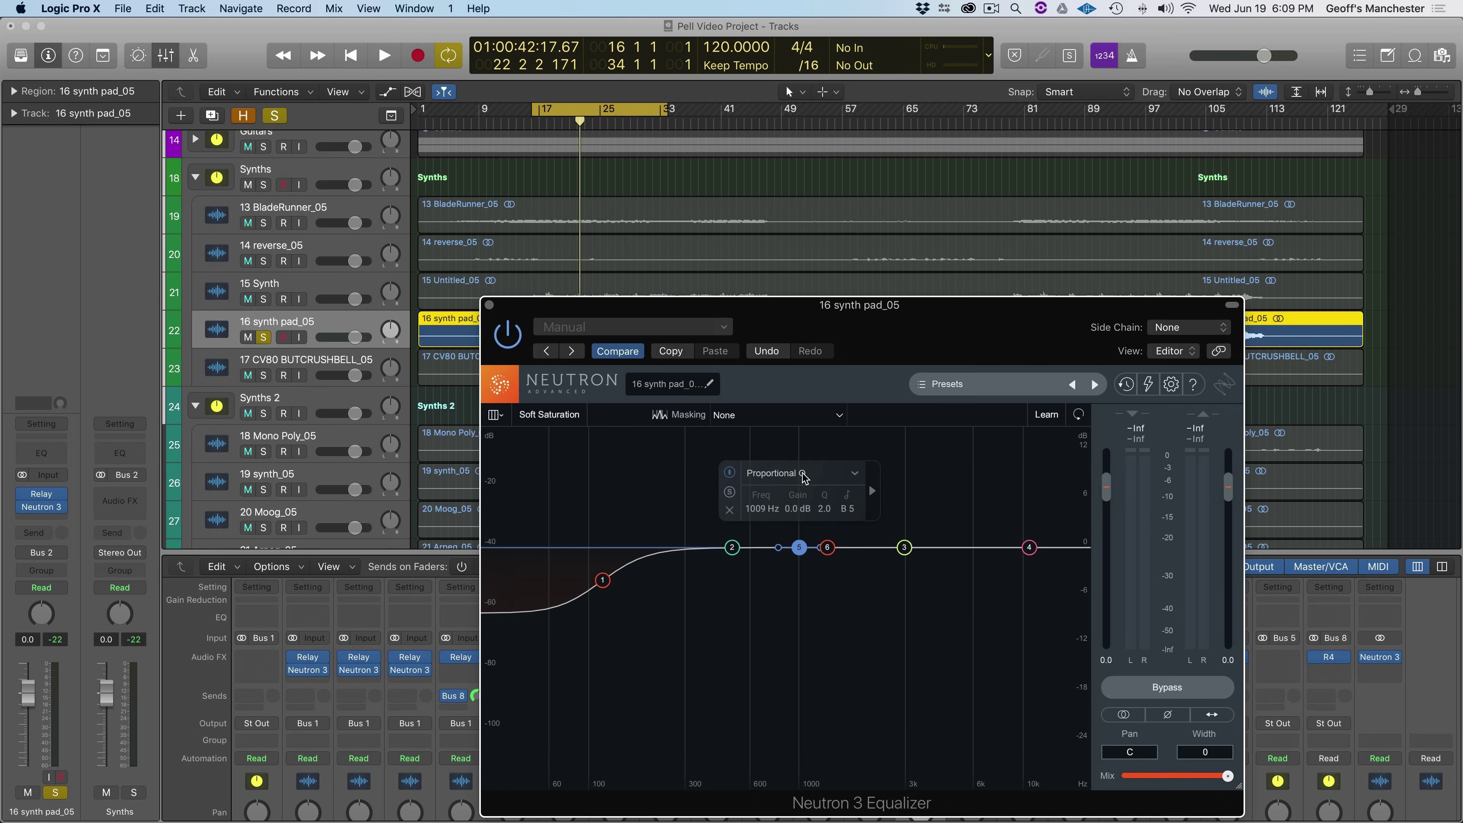
- Deepen the low shelf cut to -6.3 dB at 117 Hz and play the soloed synth pad
left_click_drag(603, 582, 603, 603)
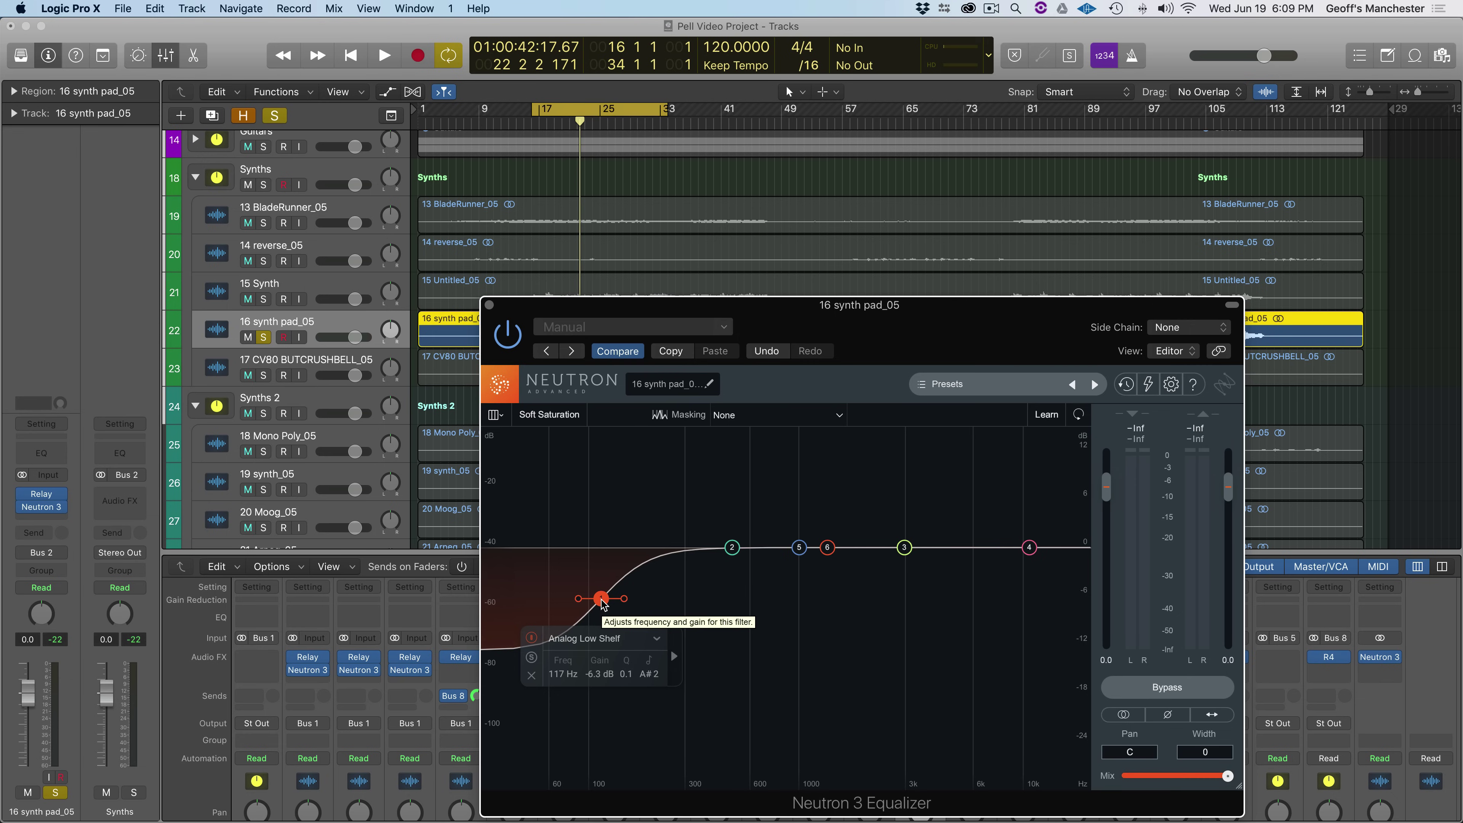
key("space")
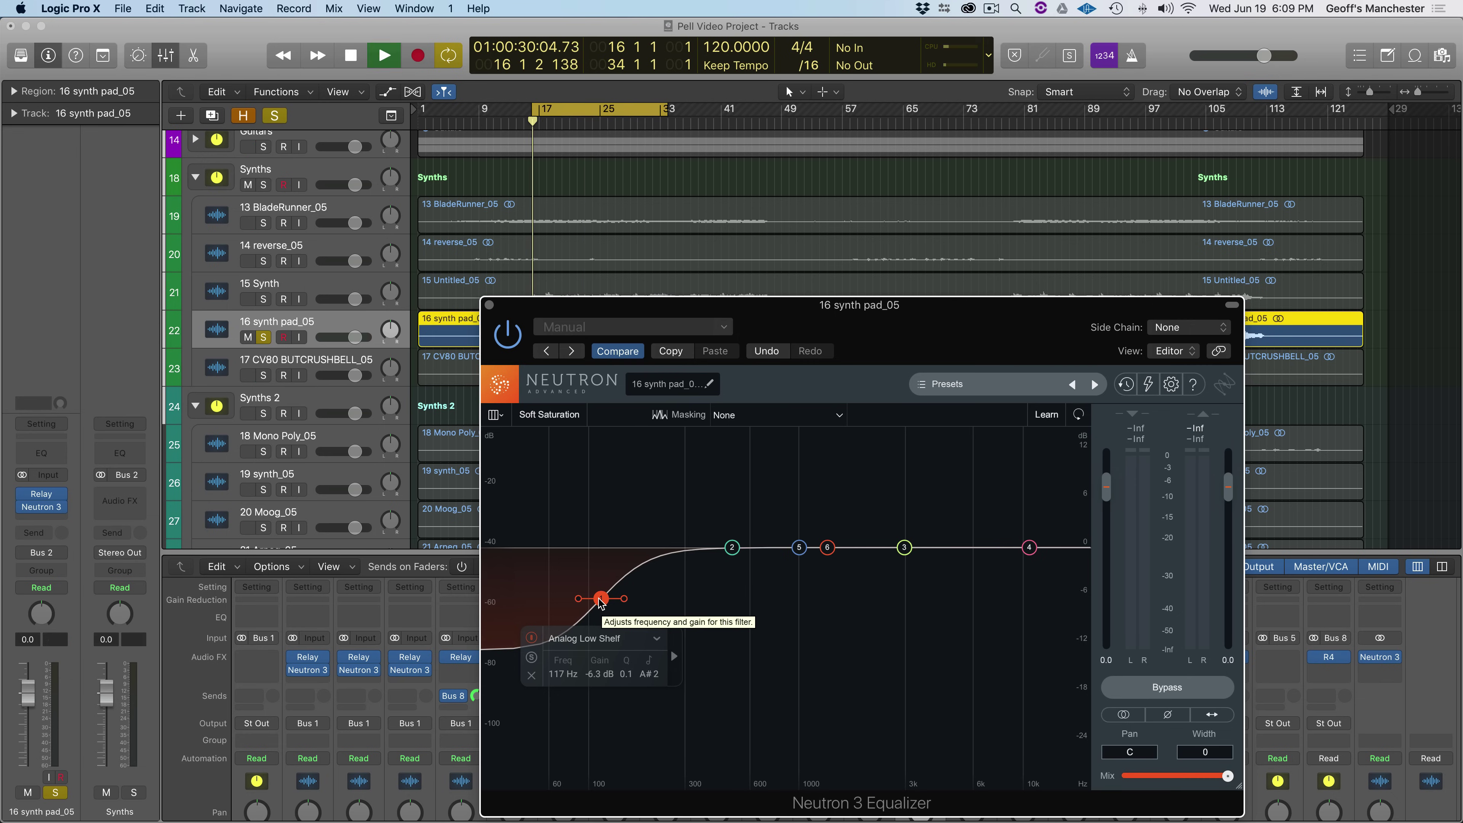
- Lower the synth pad's low shelf to -12.5 dB at 196 Hz, compare it with the equalizer bypassed, and fine-tune the shelf slightly
left_click_drag(602, 602, 643, 646)
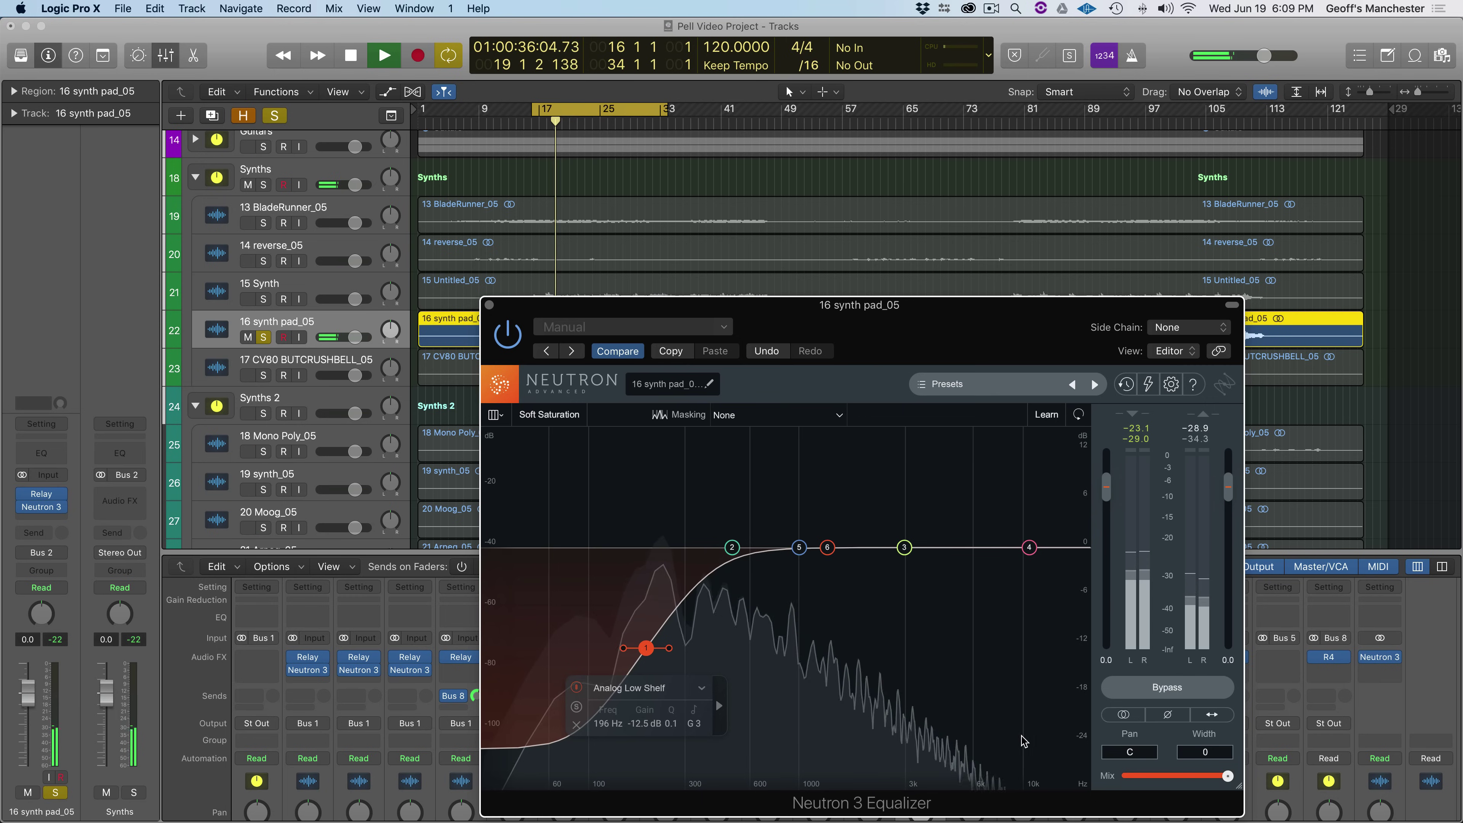
left_click(1156, 692)
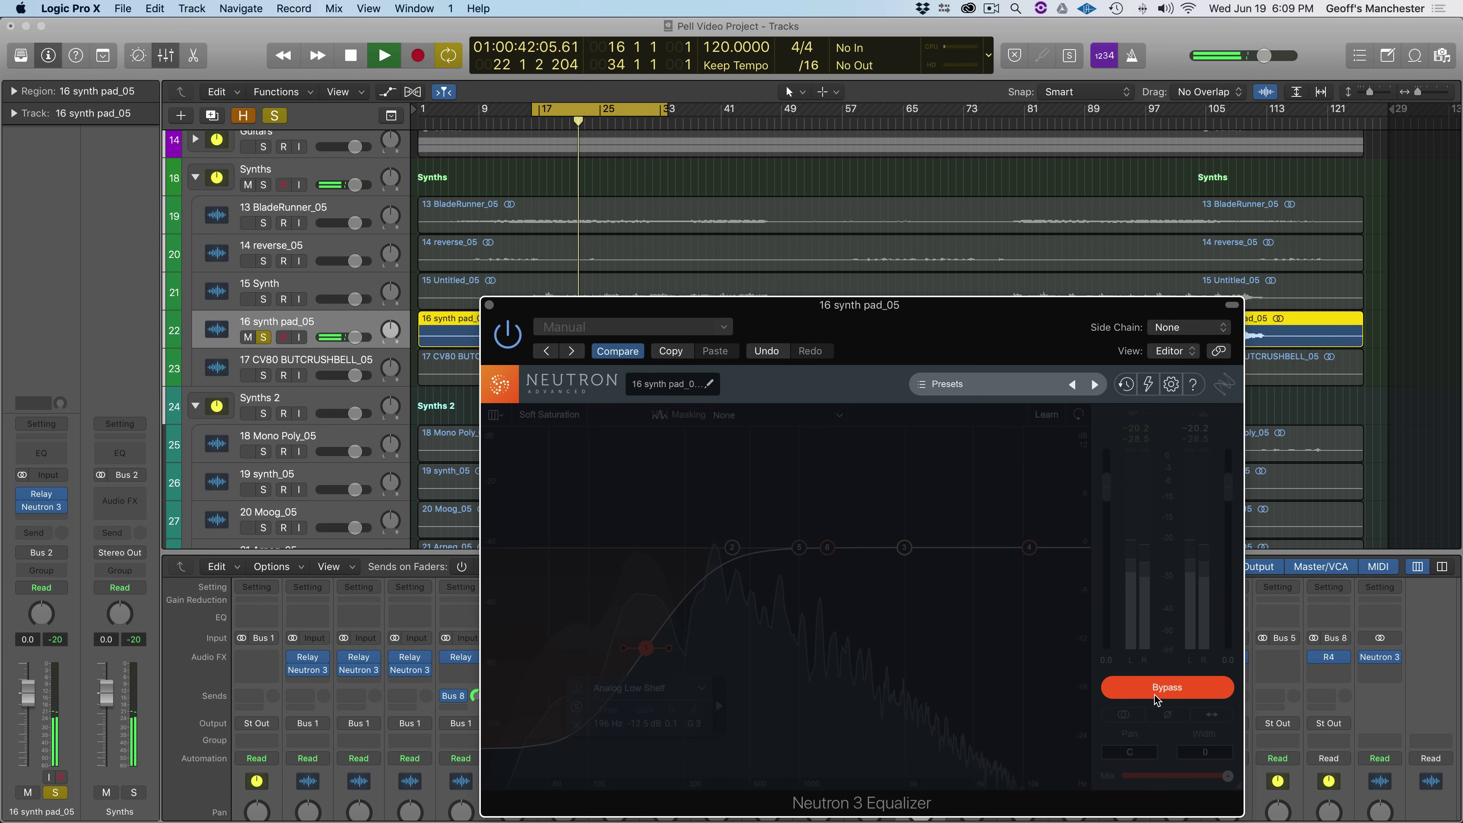
left_click(1155, 692)
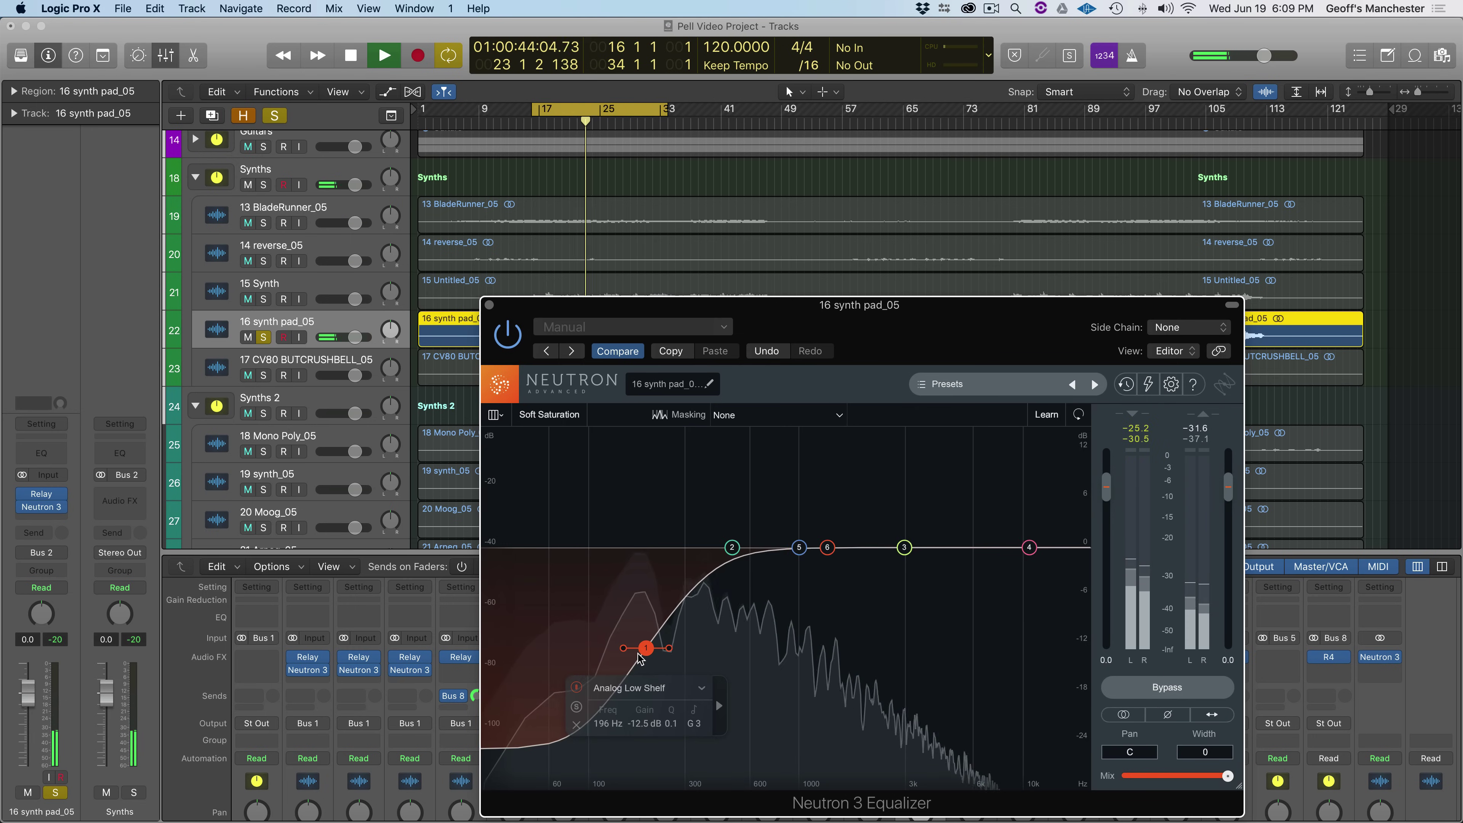
left_click_drag(642, 652, 637, 652)
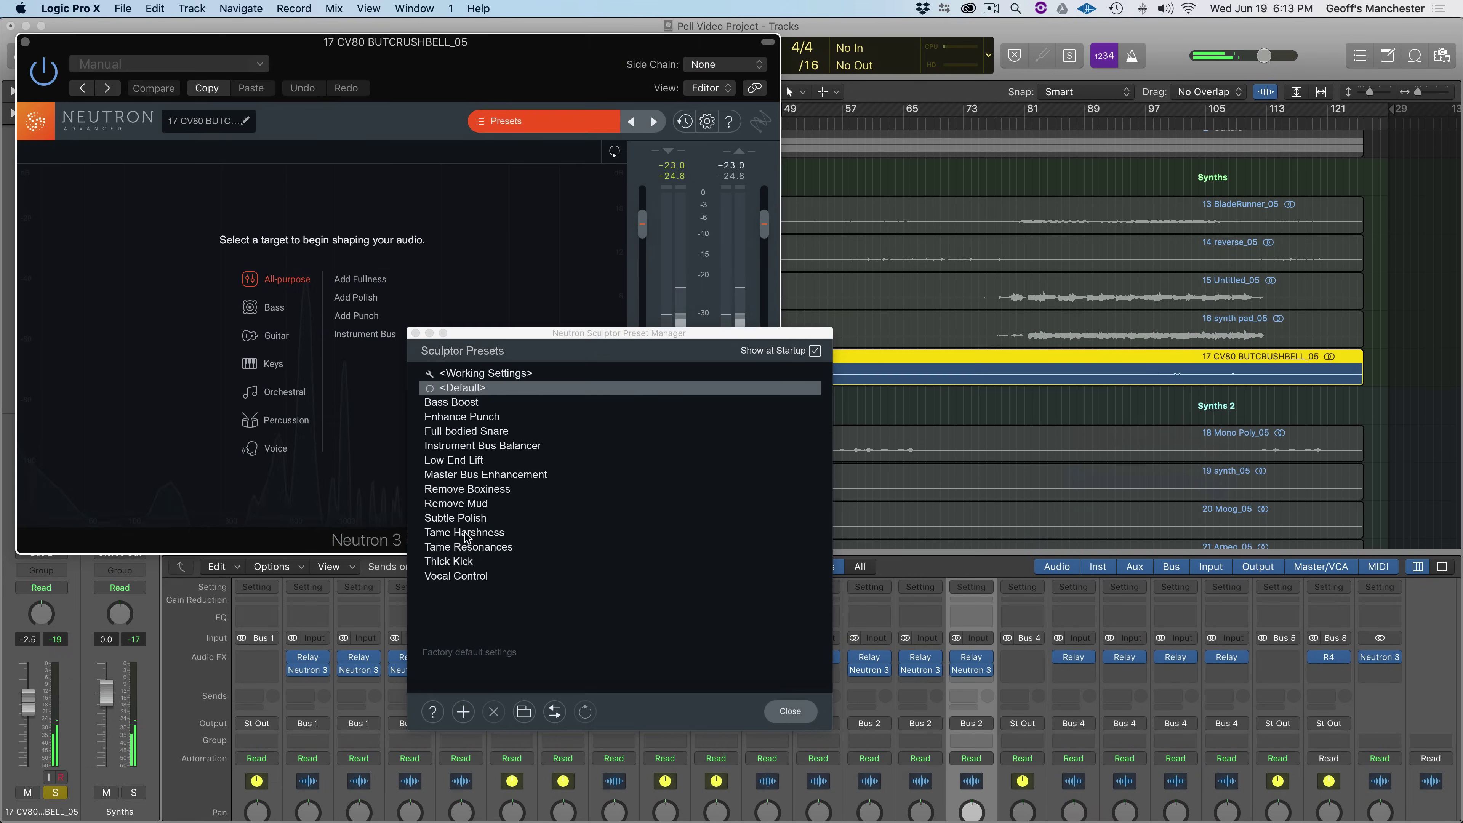
- Load the Tame Resonances Sculptor preset on the 17 CV80 BUTCRUSHBELL_05 track and close the preset manager
left_click(472, 548)
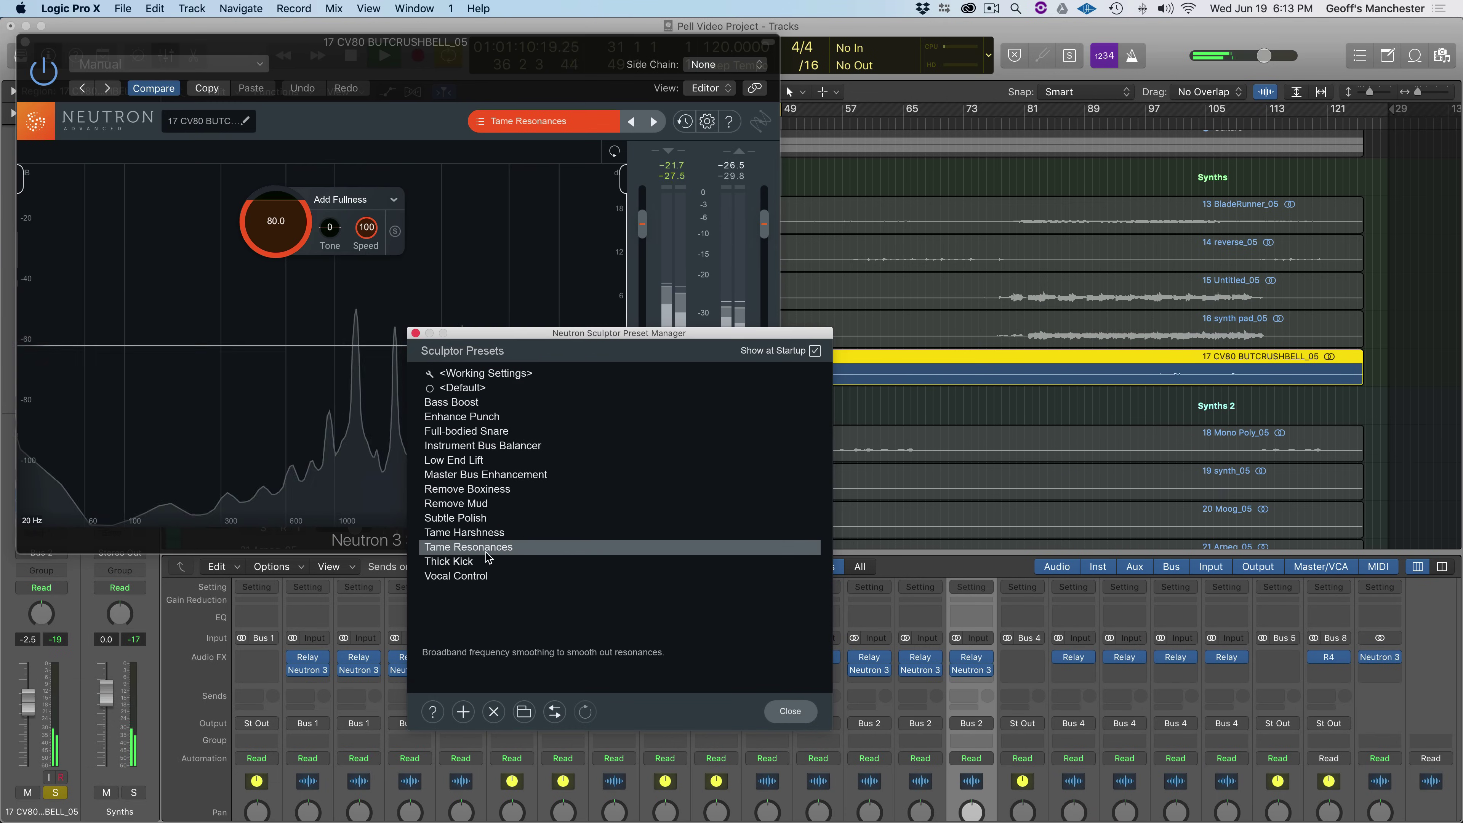
left_click(790, 711)
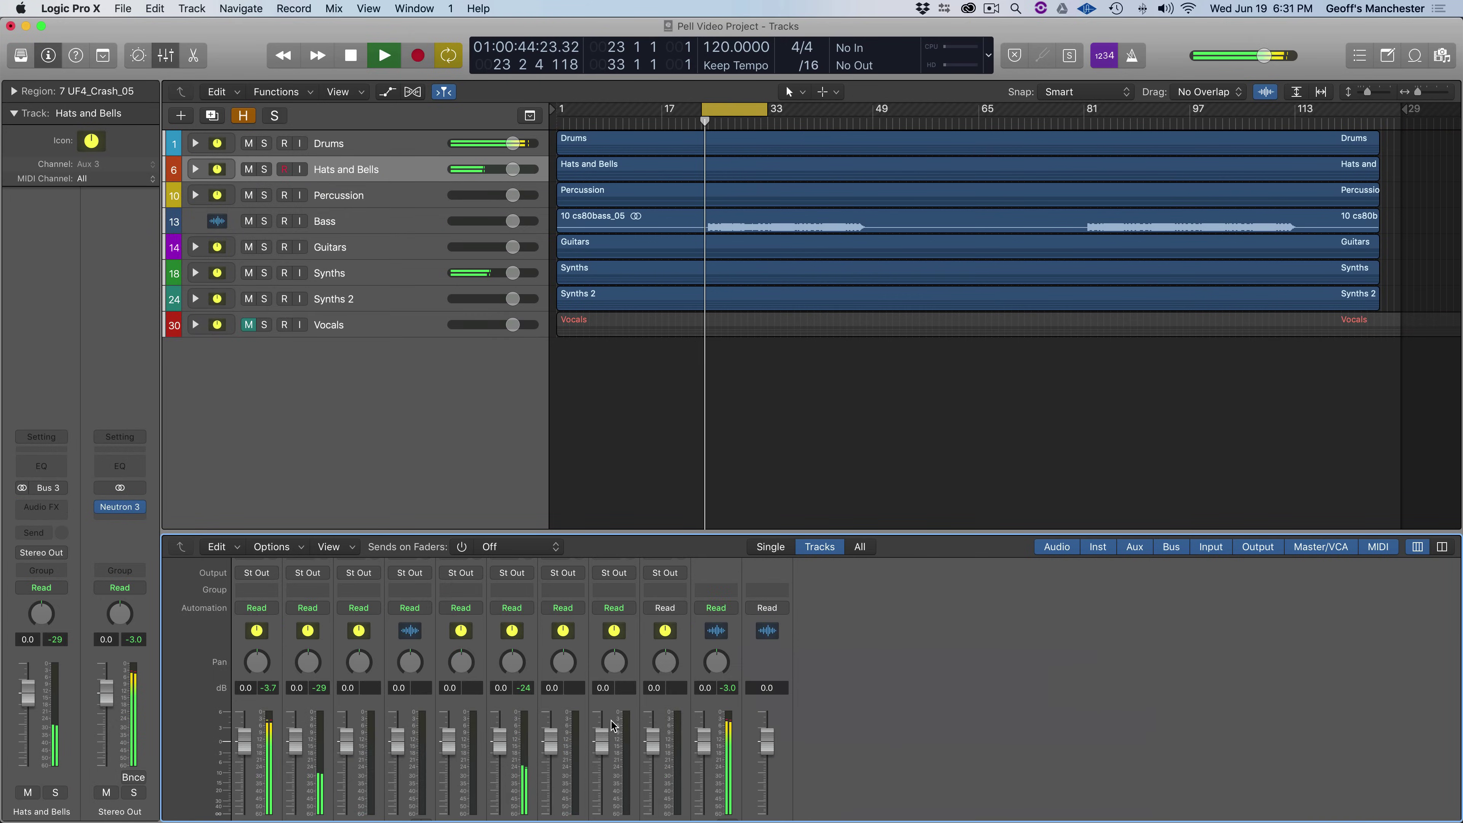
scroll(611, 721, "down", 2)
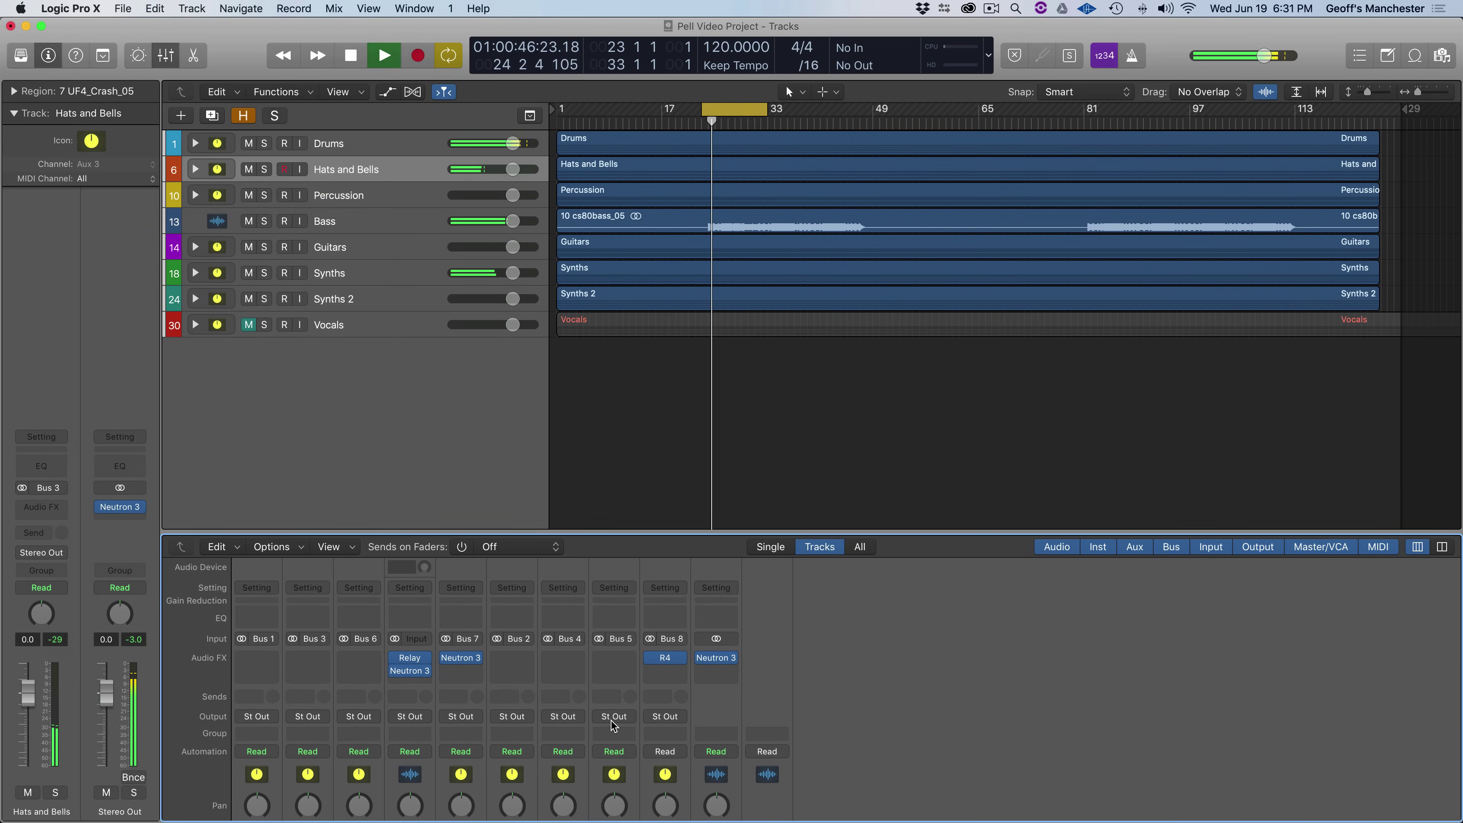
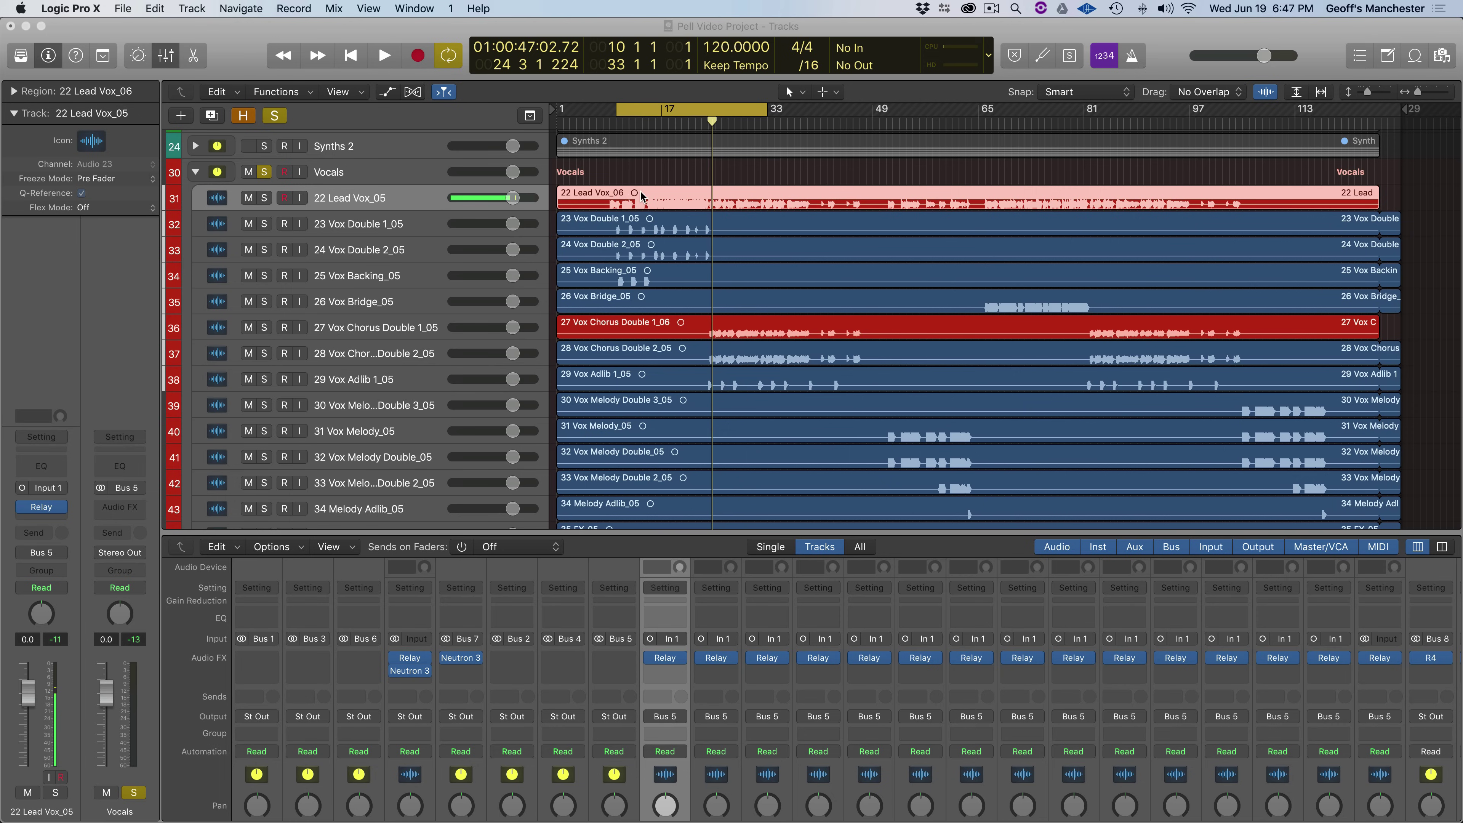
- Play the soloed vocal tracks, move the playhead to bar 23, toggle cycle mode and play from there
left_click(661, 239)
key("space")
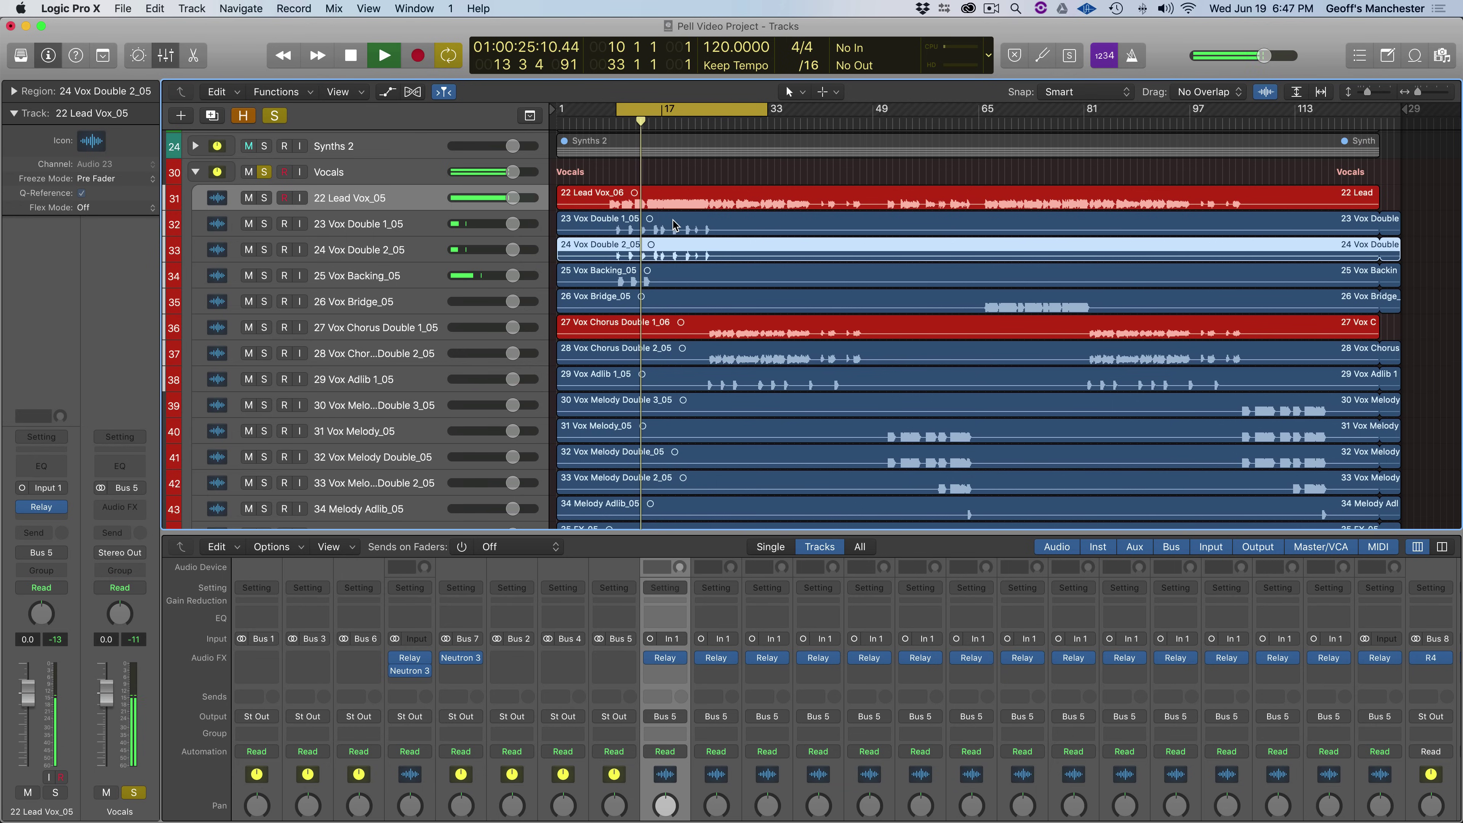
key("space")
left_click(703, 124)
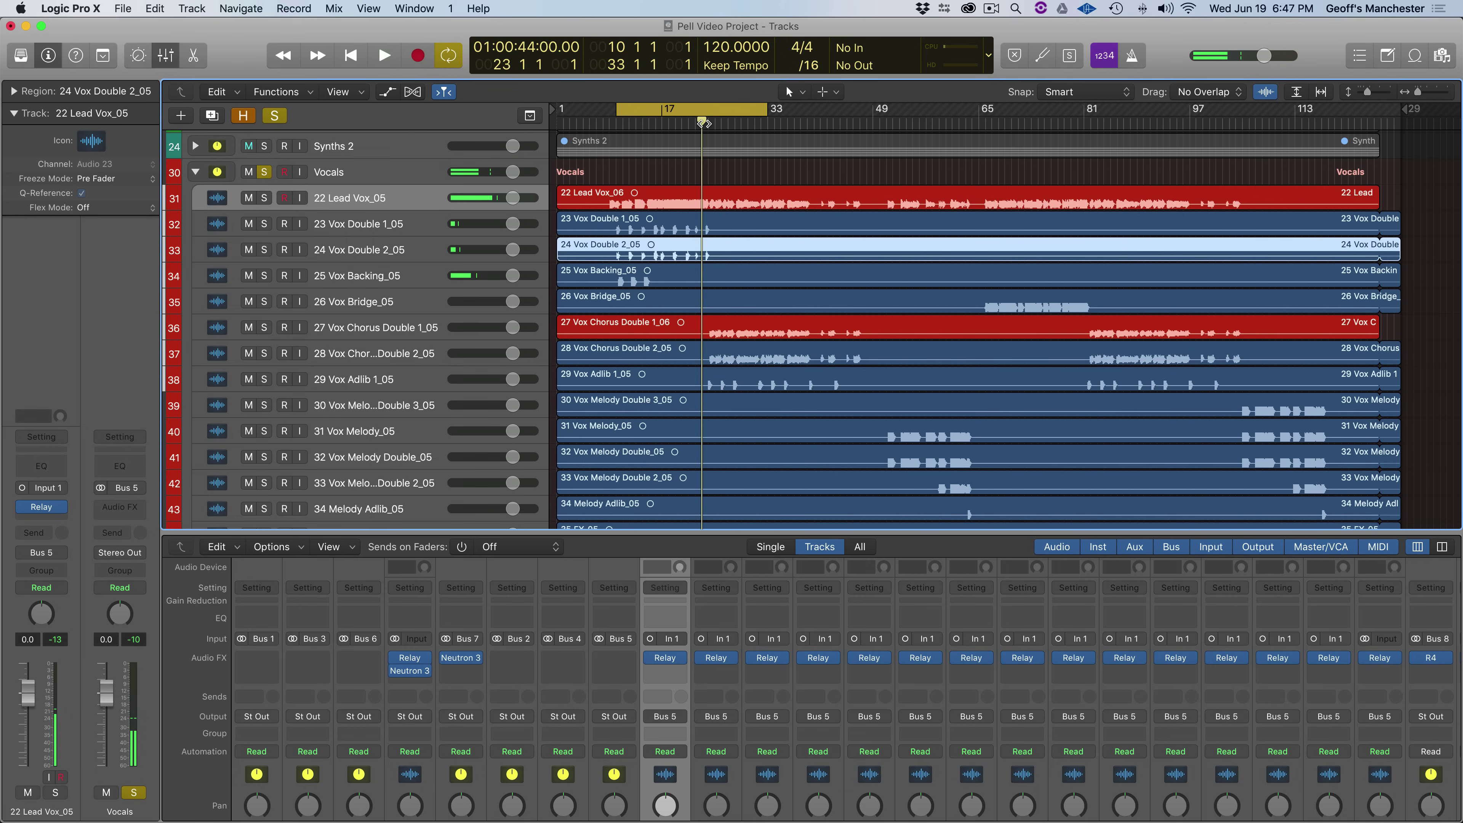
key("c")
key("space")
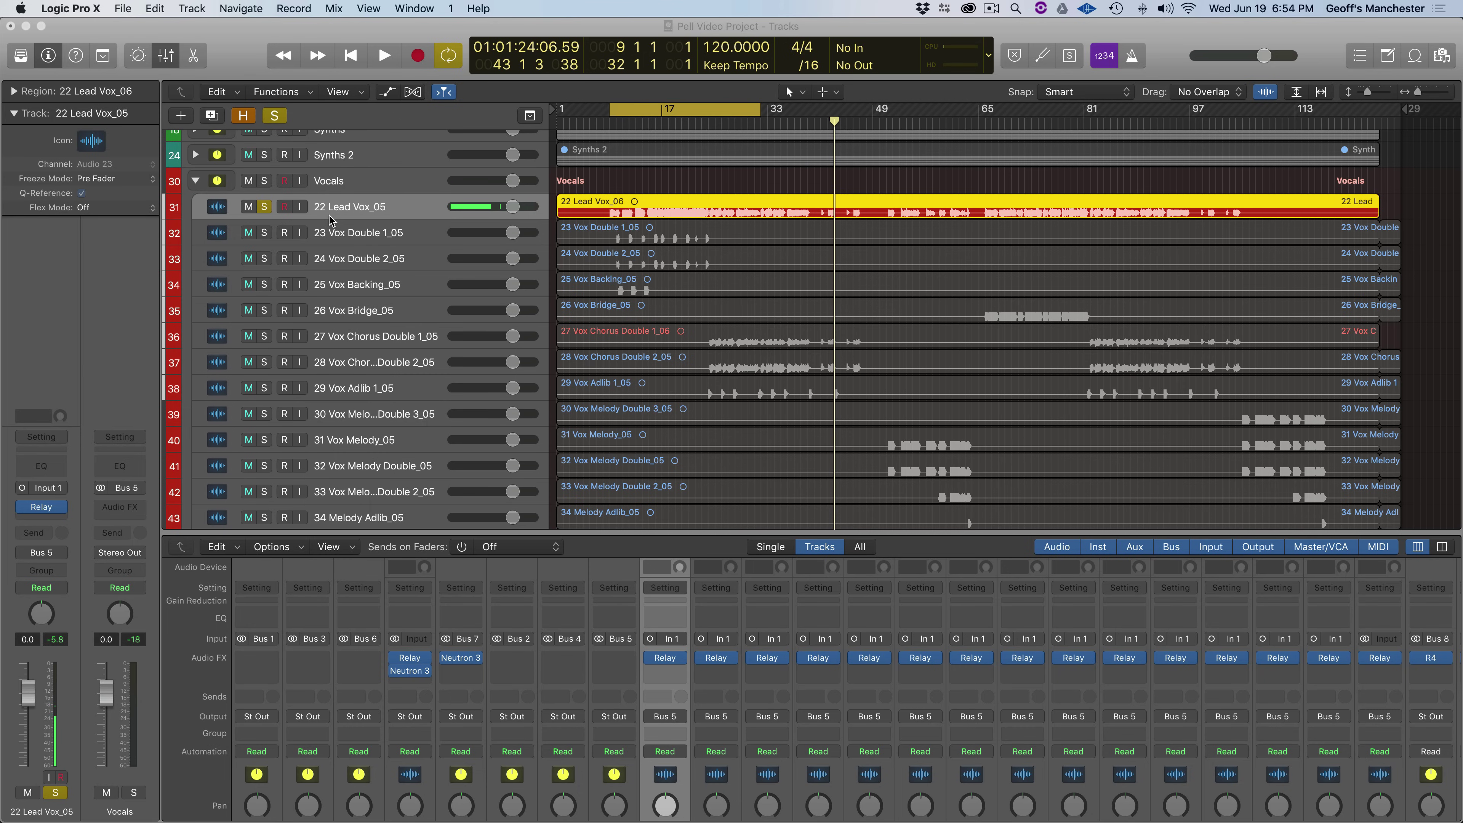
- Insert a mono Nectar 3 after Relay on the 22 Lead Vox_05 track and look over the modules that can be added
left_click(59, 522)
mouse_move(59, 551)
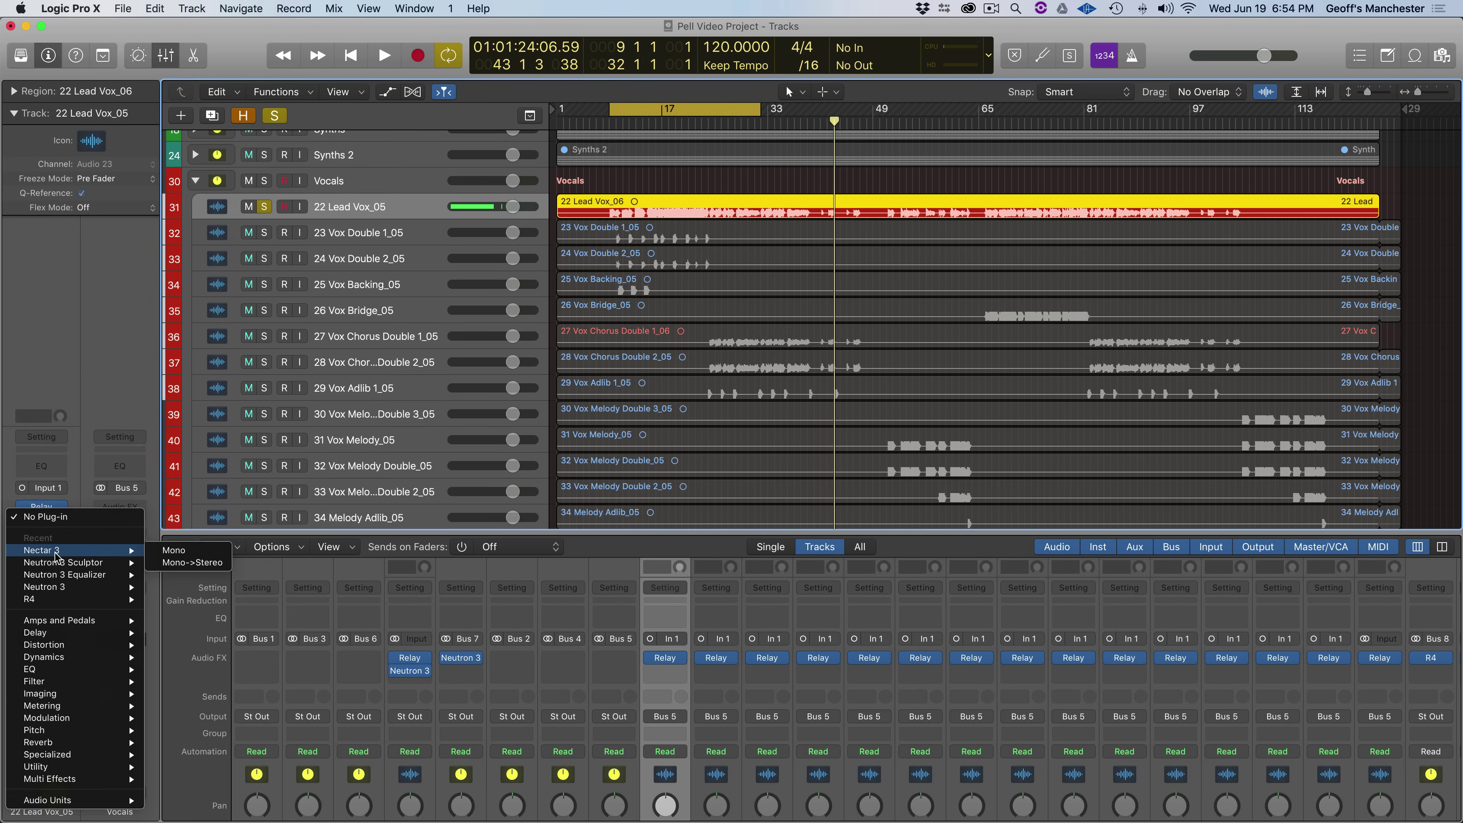
left_click(165, 551)
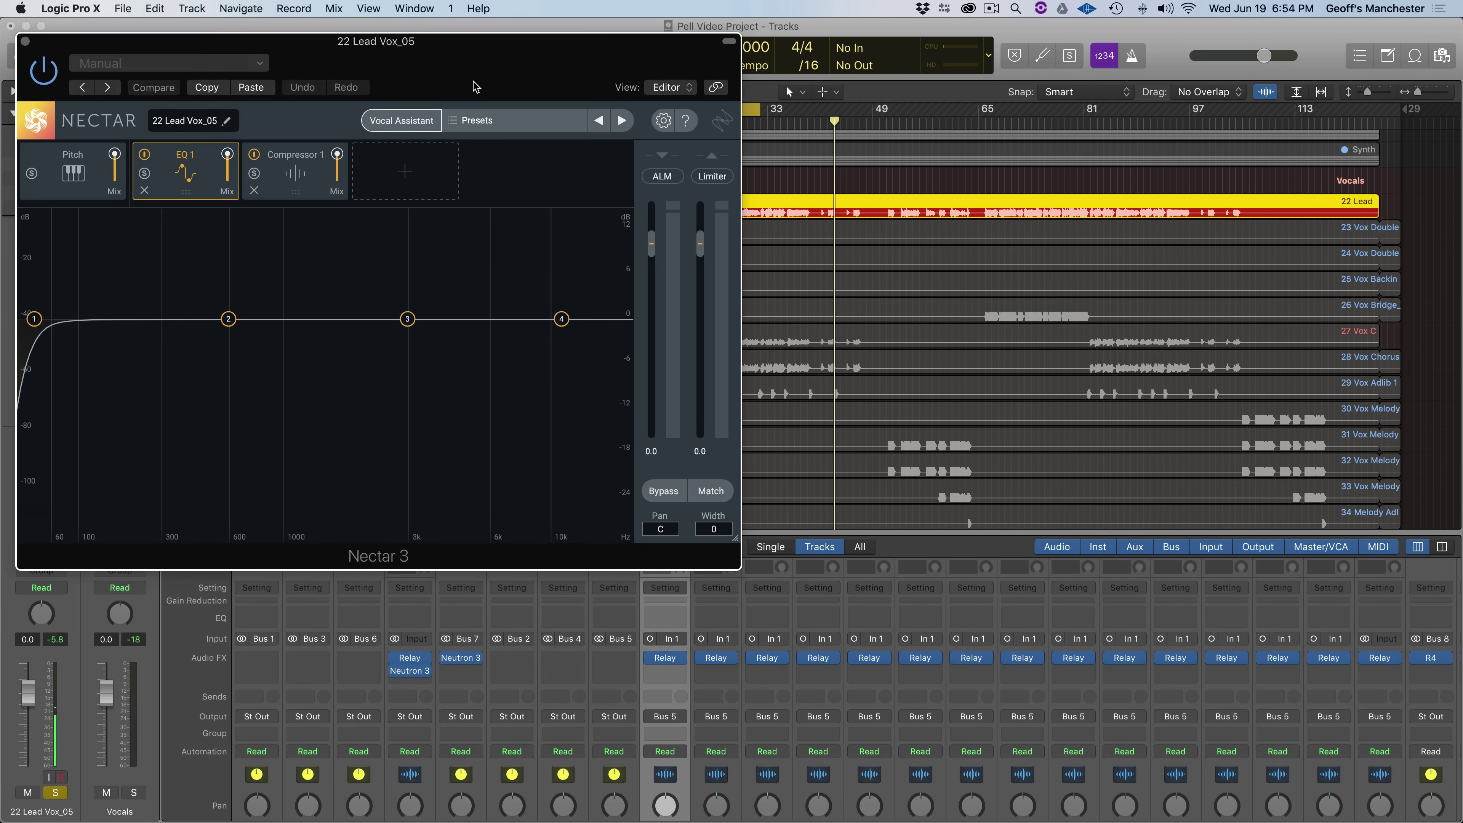
left_click_drag(472, 88, 788, 244)
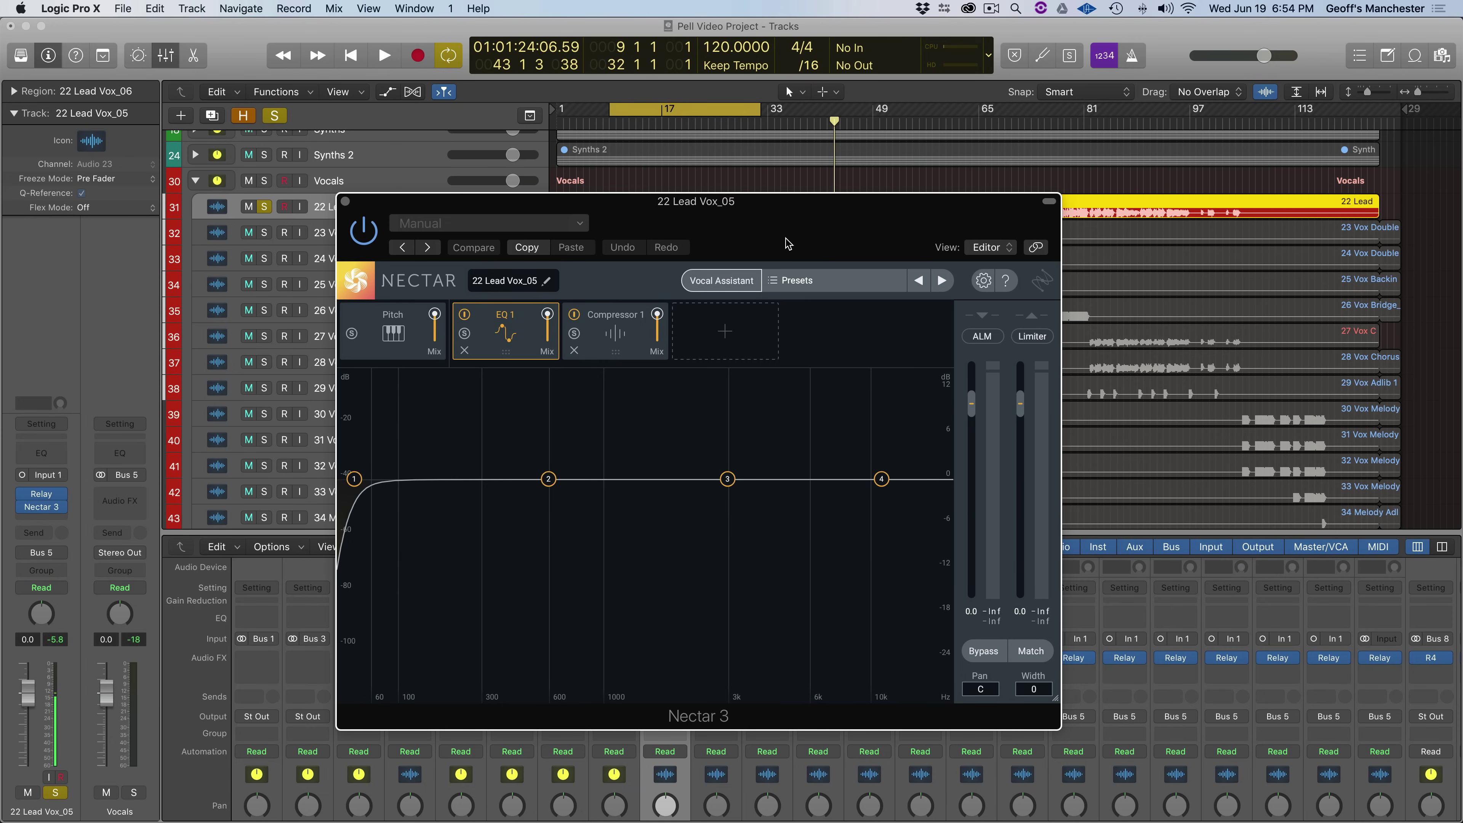
left_click(709, 340)
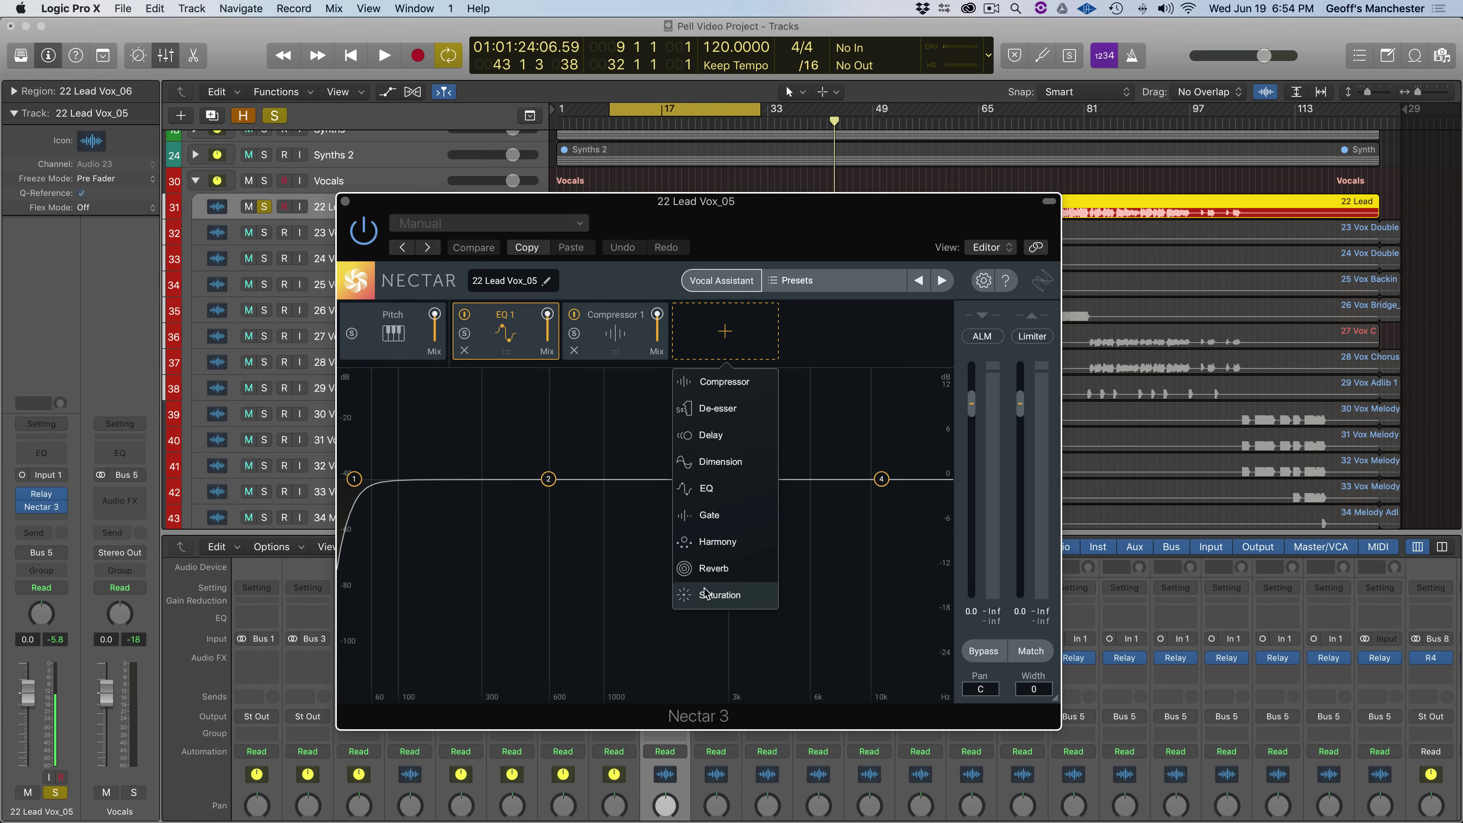
left_click(562, 611)
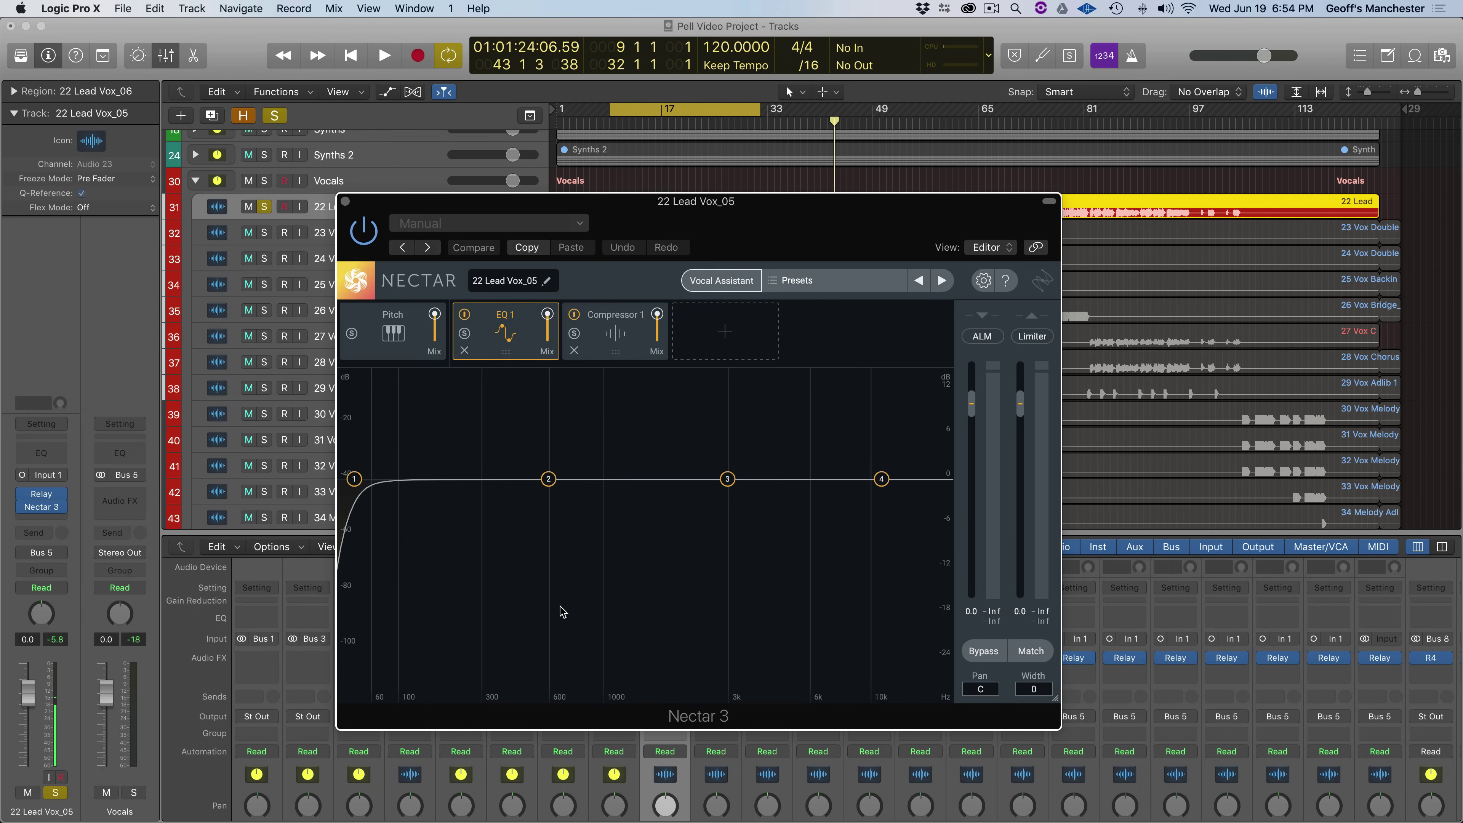
- Run Nectar 3's Vocal Assistant in Assist mode with Modern vibe and Moderate intensity on the playing lead vocal and accept its suggestion
left_click(708, 284)
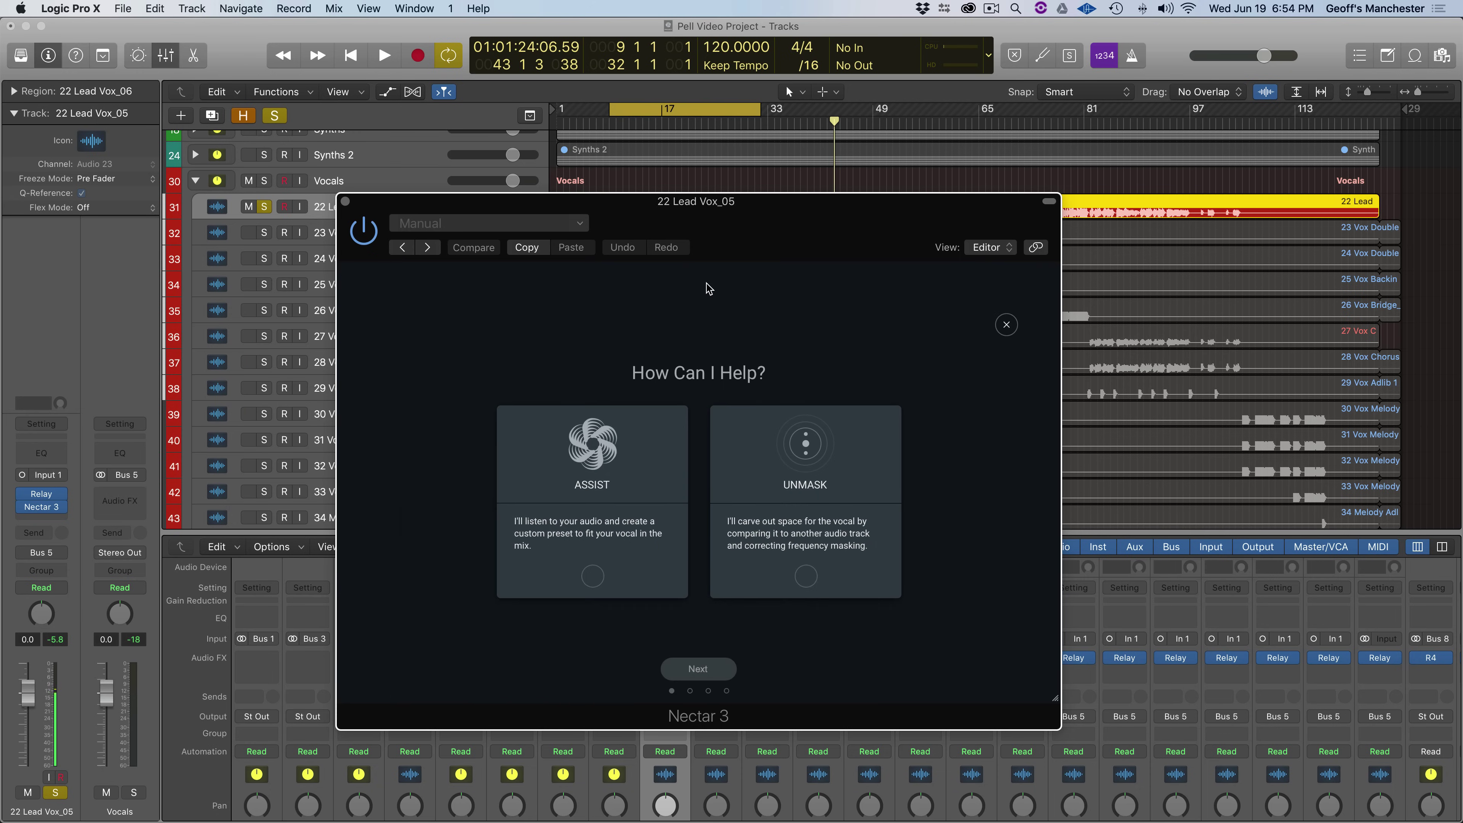
left_click(550, 563)
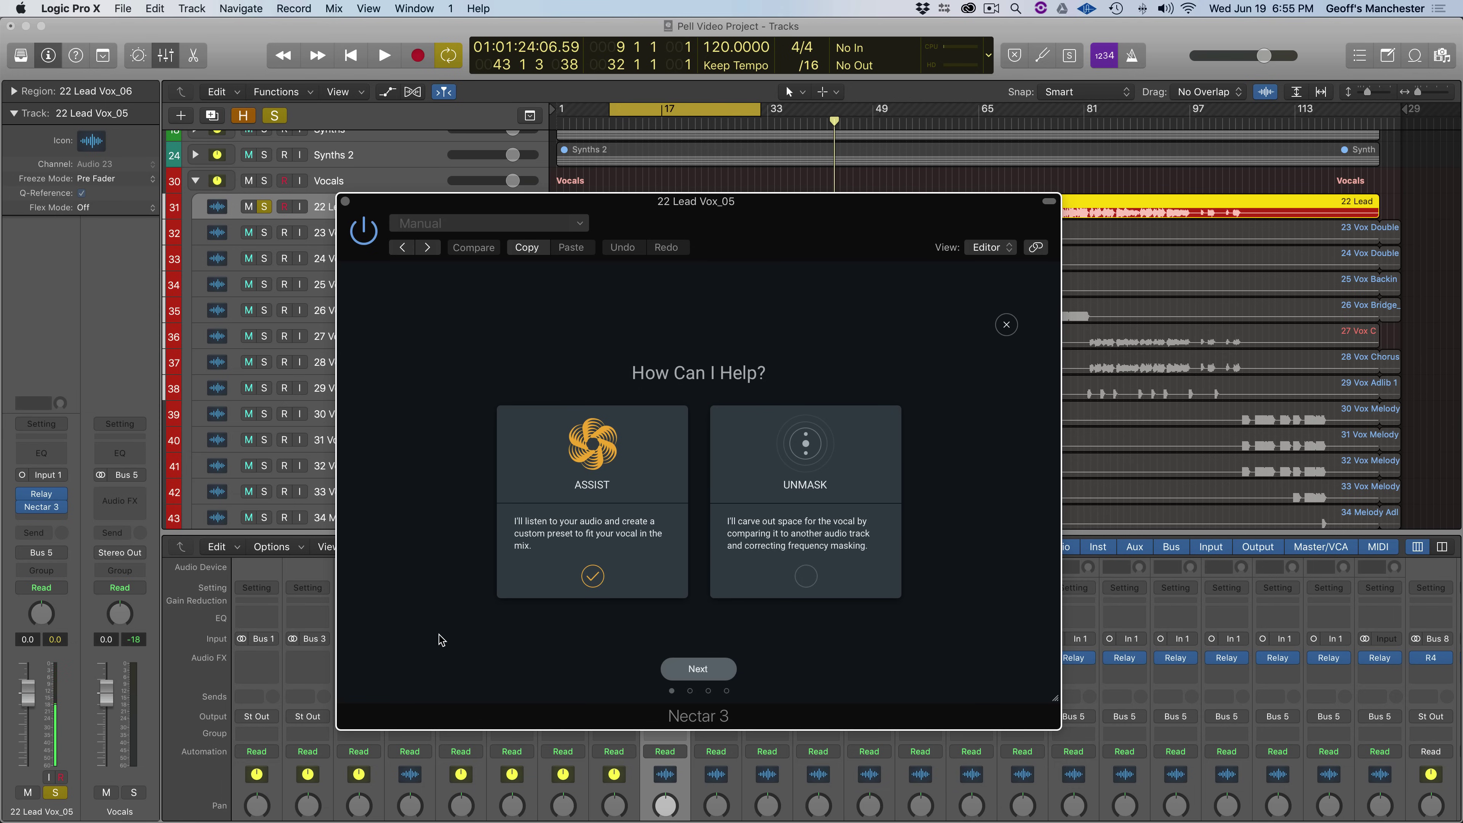
left_click(702, 665)
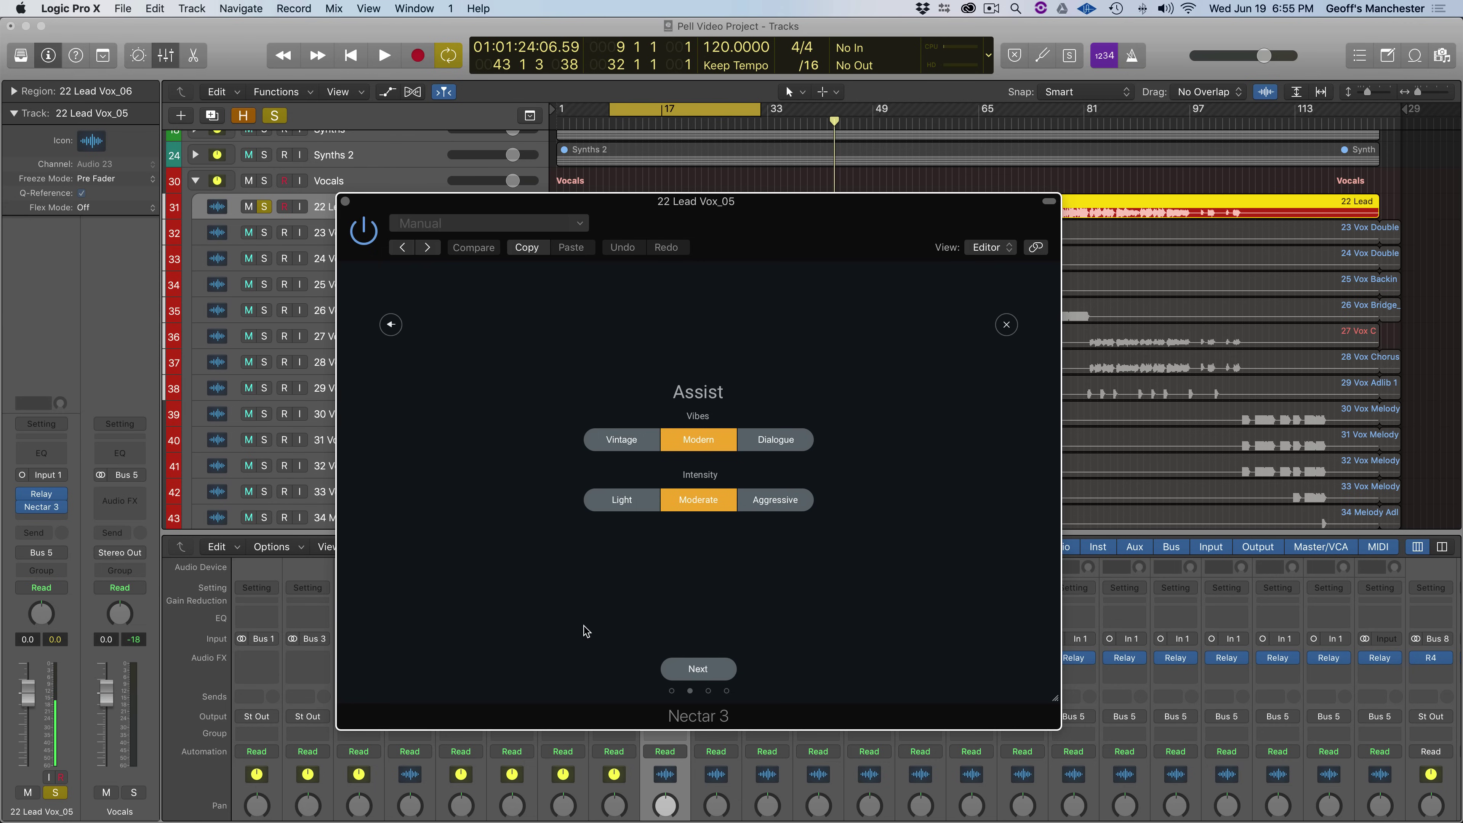
left_click(719, 674)
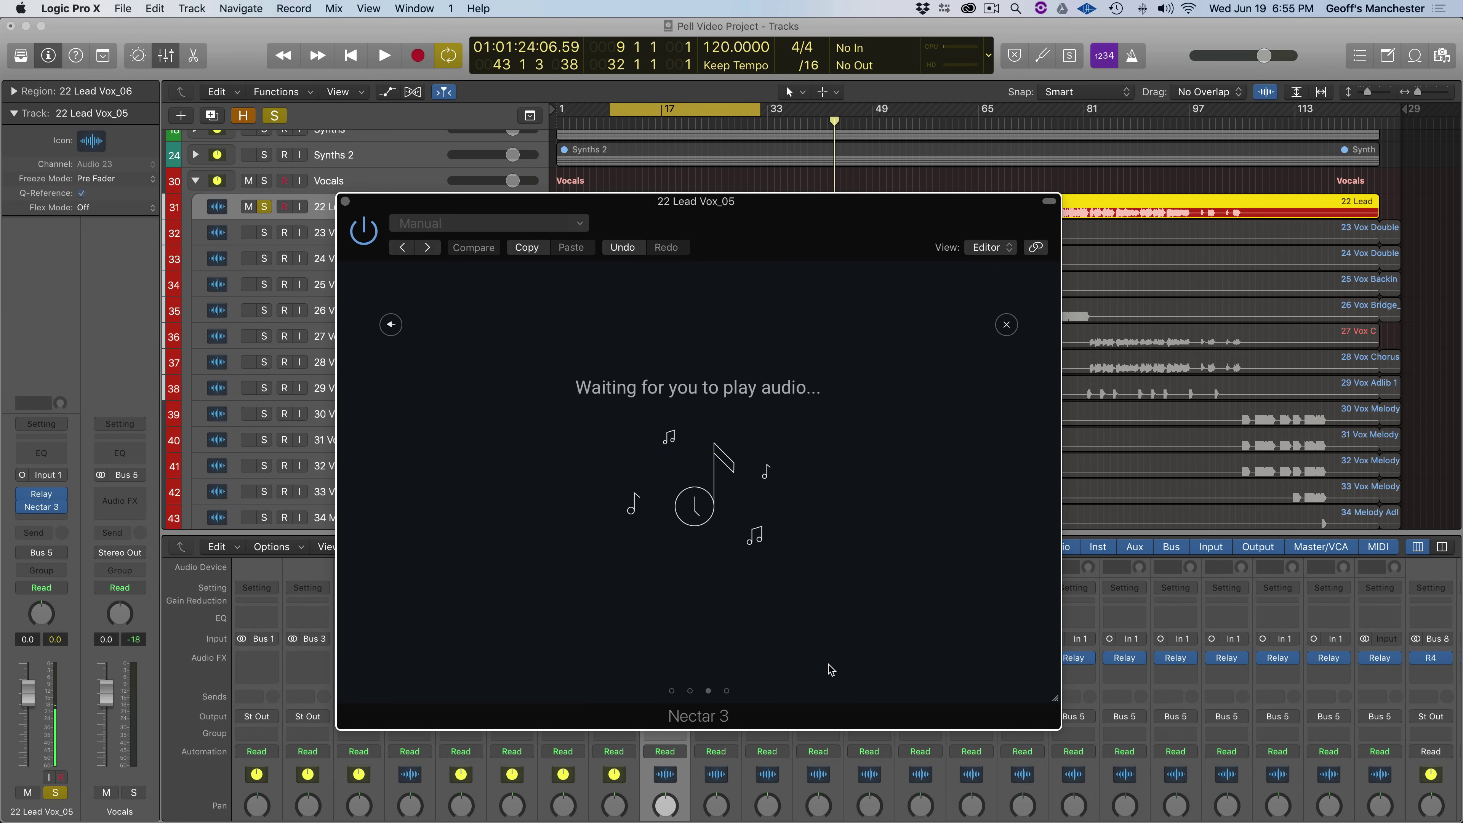
key("space")
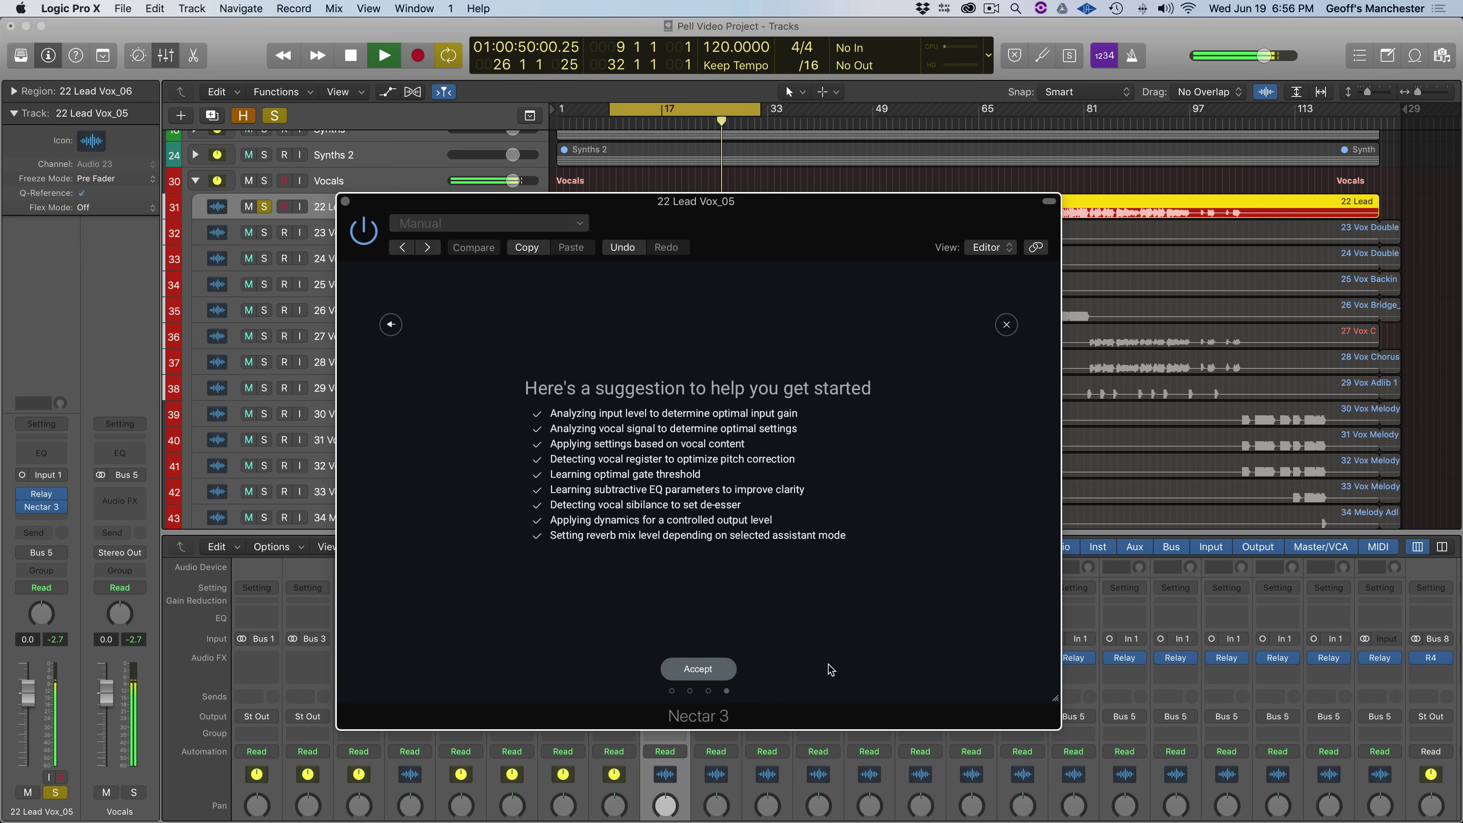
left_click(689, 669)
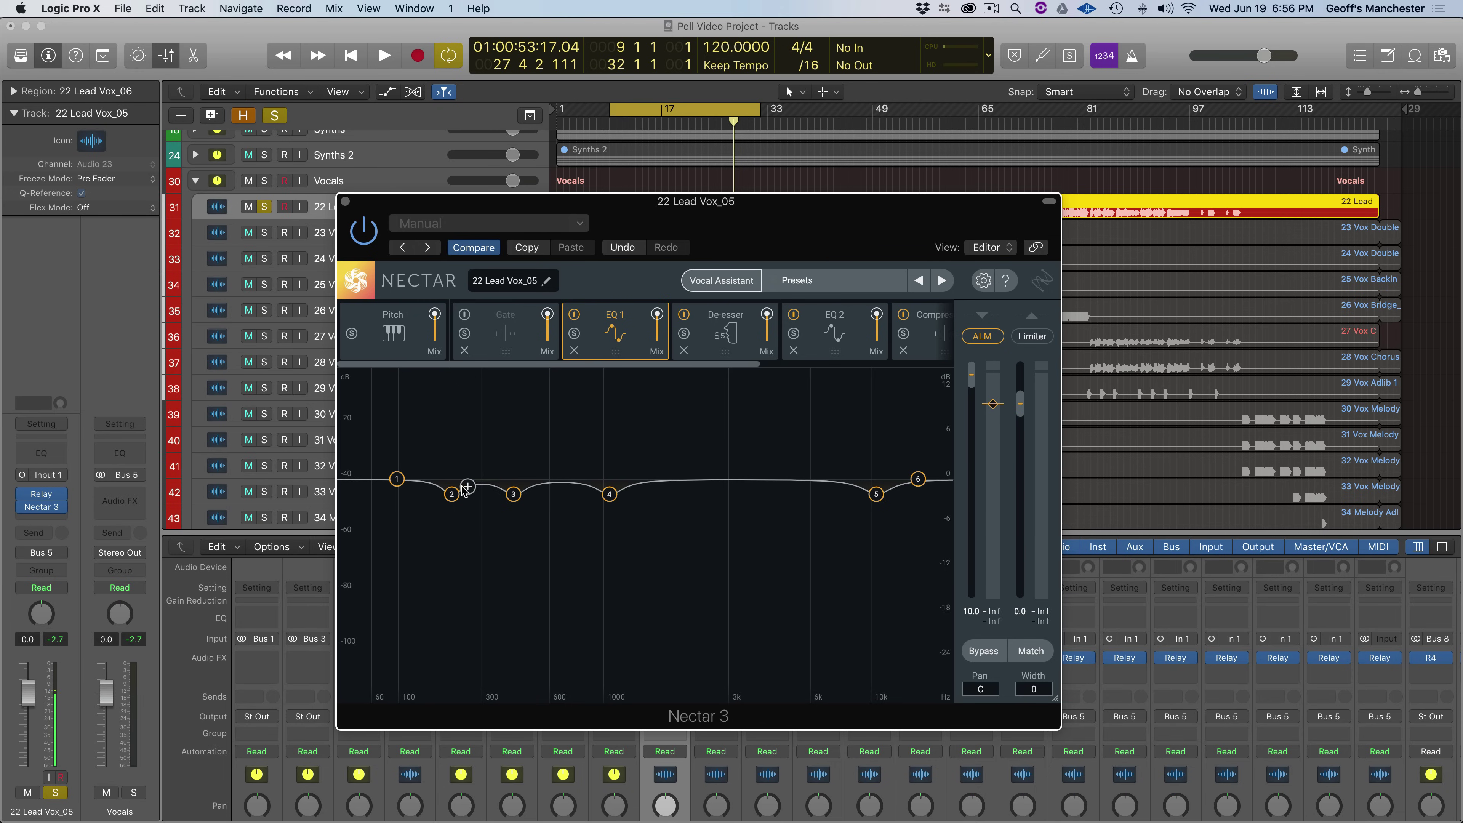
- Review the De-esser, EQ 2, Compressor 1 and Reverb modules in the suggested chain and the list of further modules
left_click(716, 329)
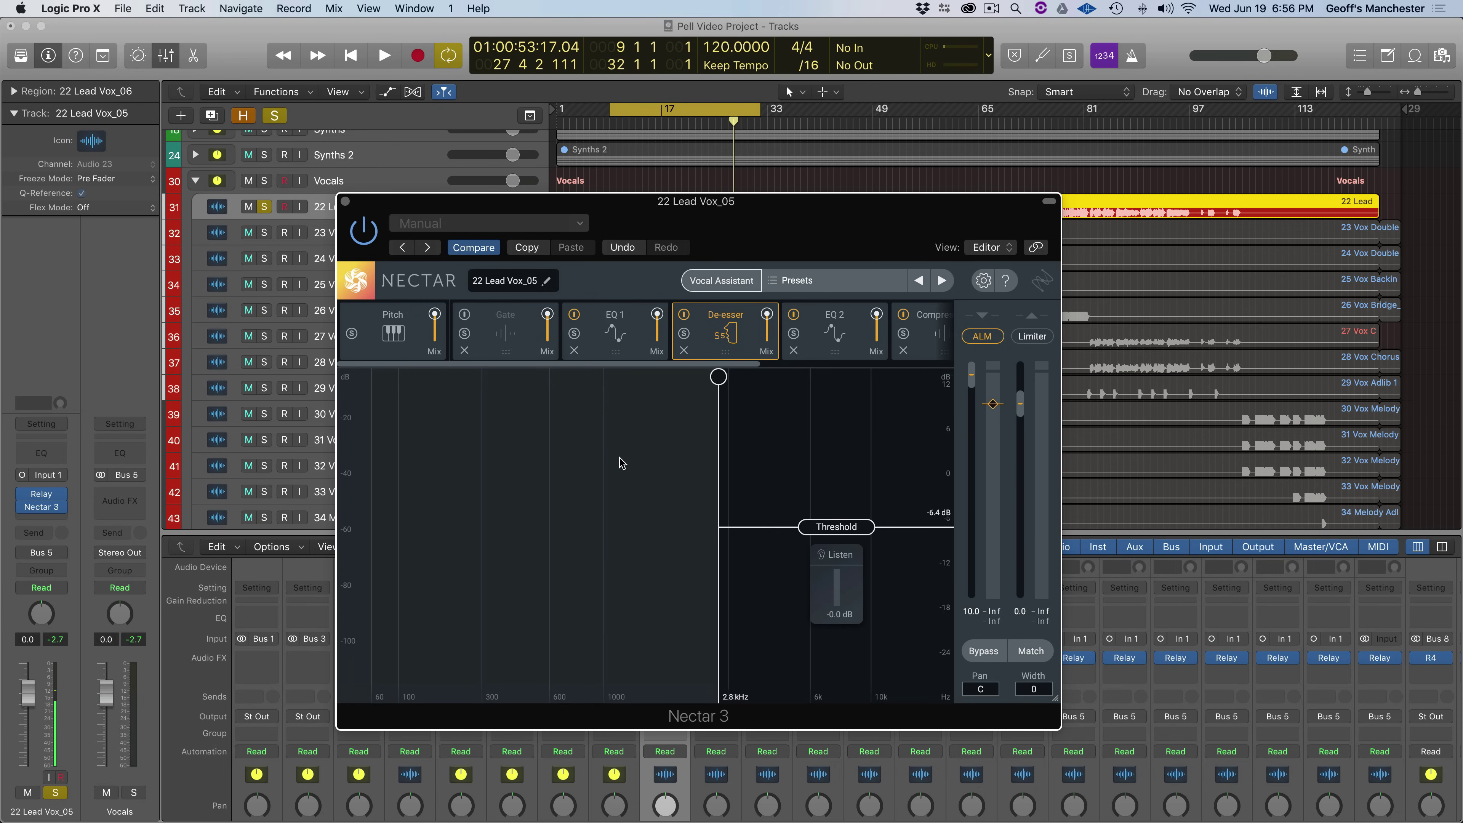
left_click(814, 337)
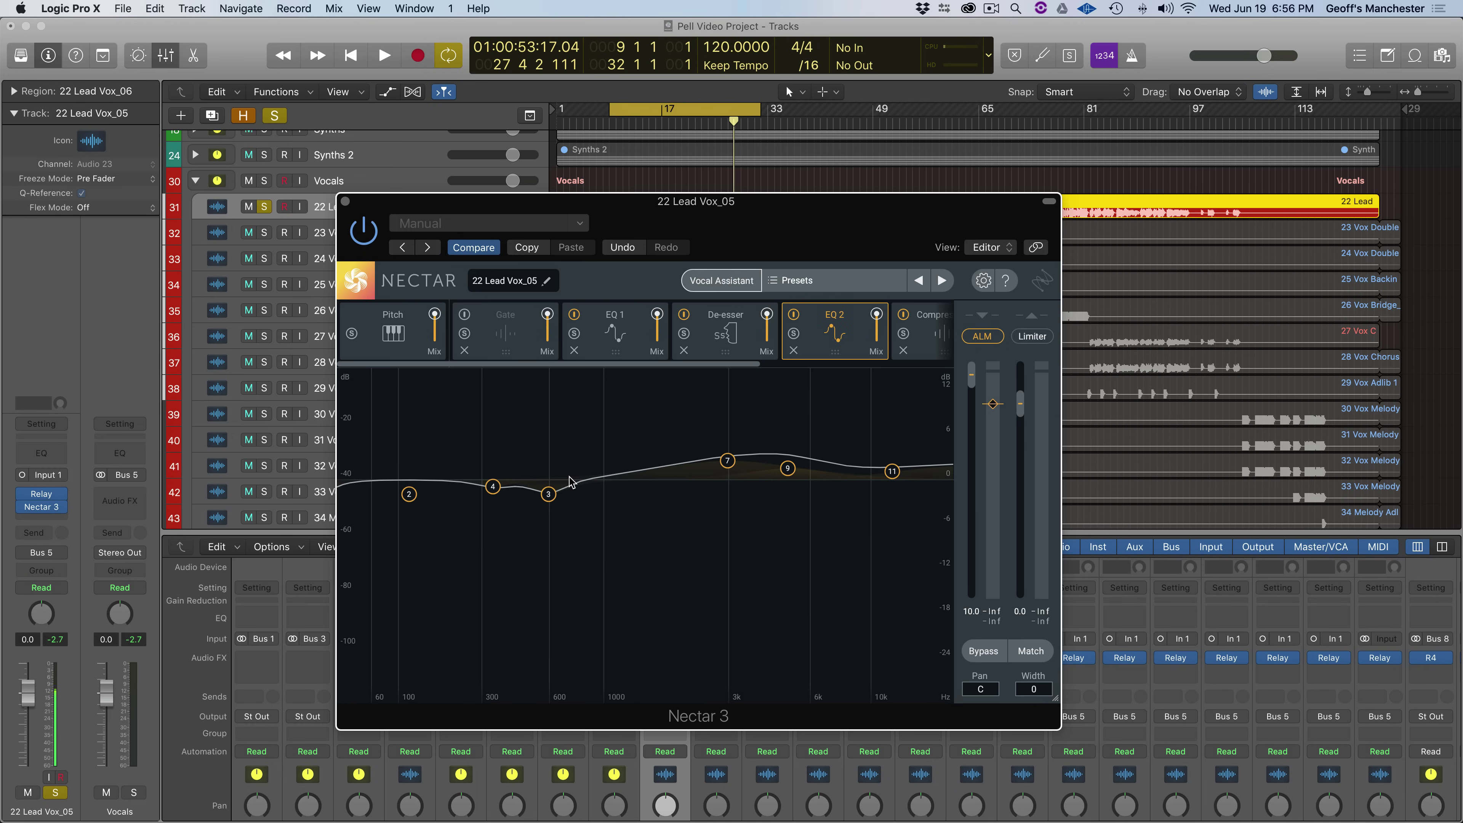
scroll(638, 331, "right", 3)
left_click(853, 330)
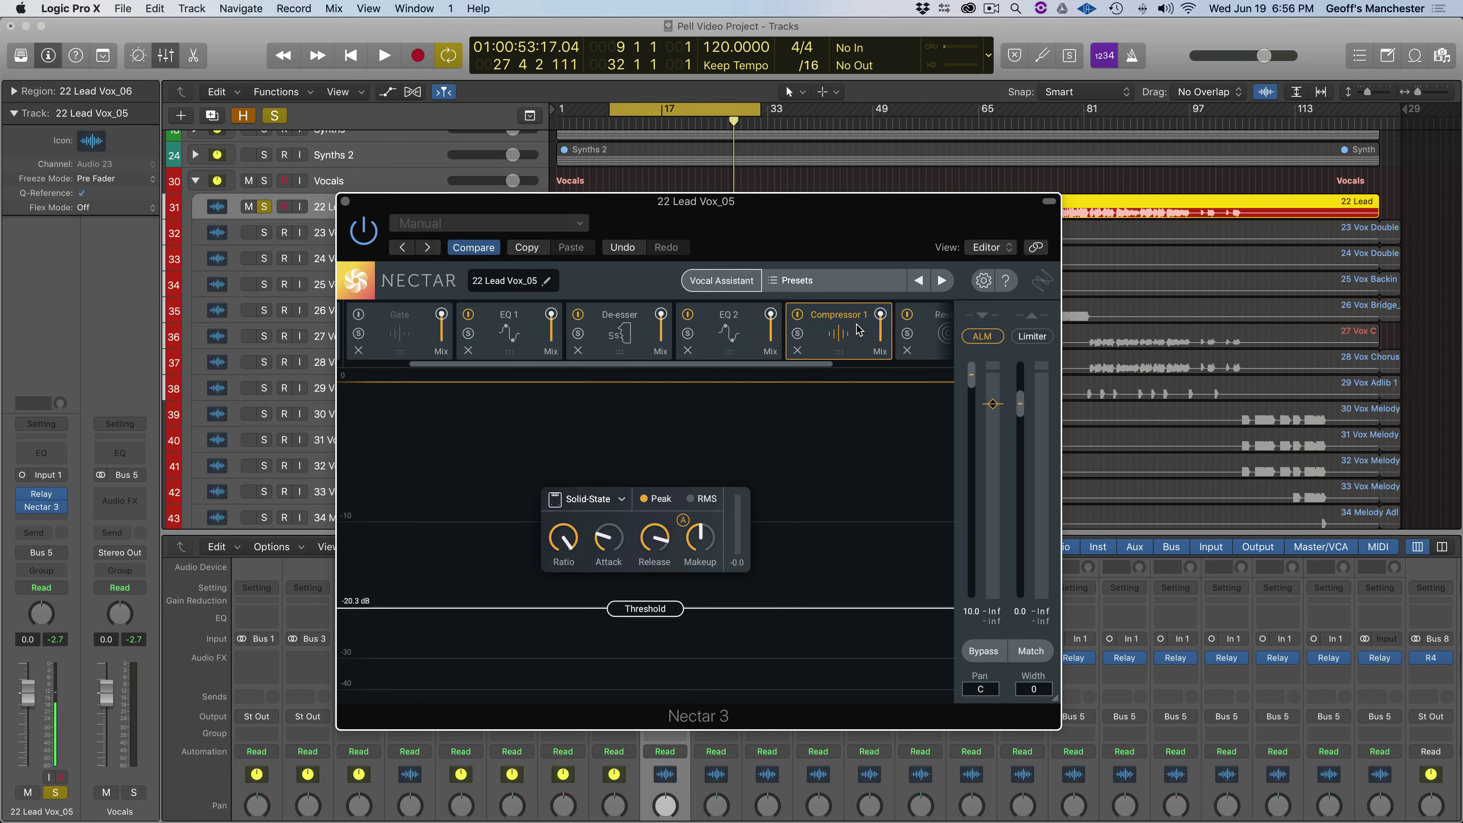
scroll(855, 331, "right", 3)
left_click(791, 338)
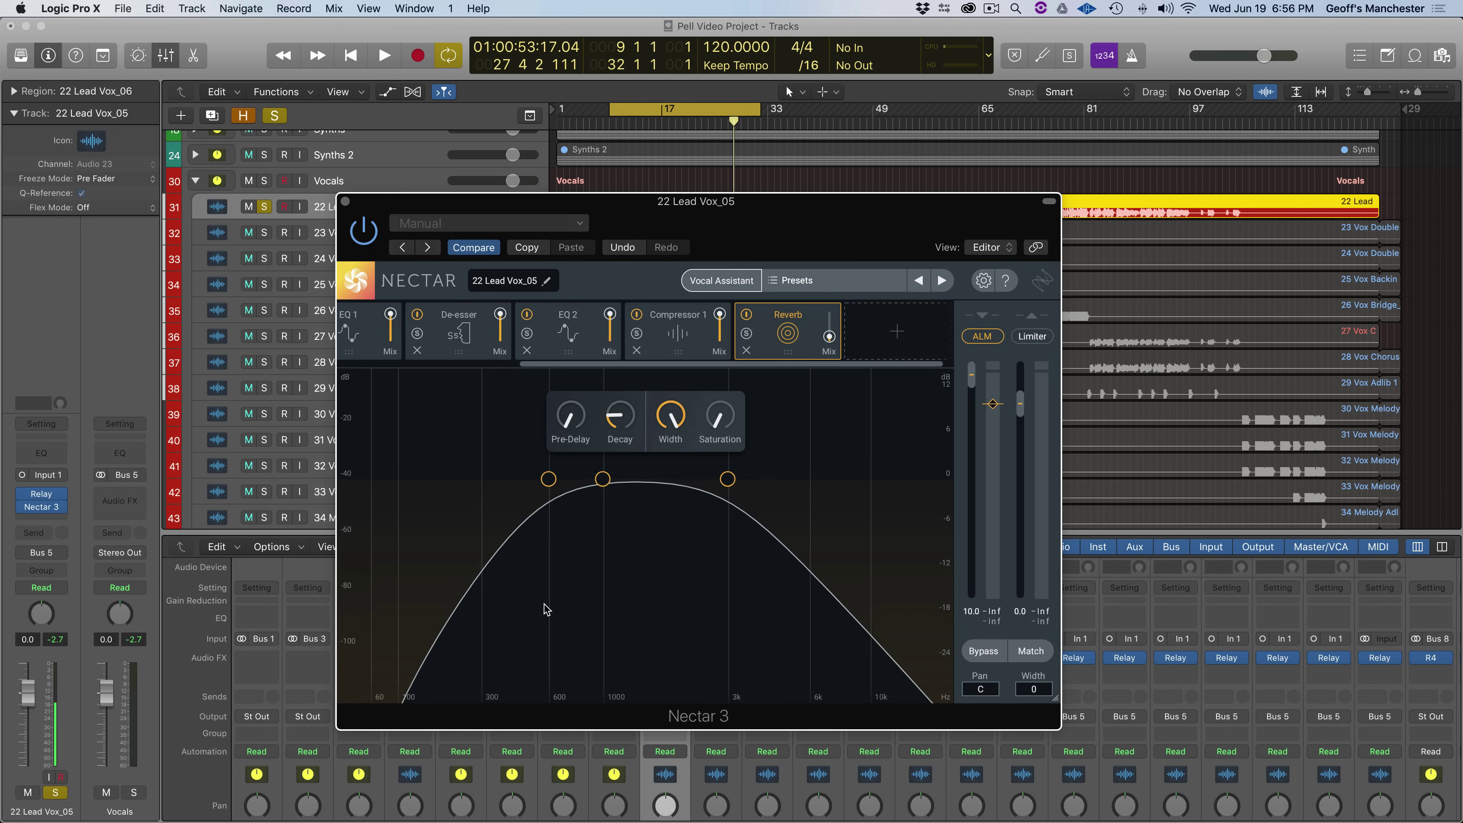
left_click(890, 341)
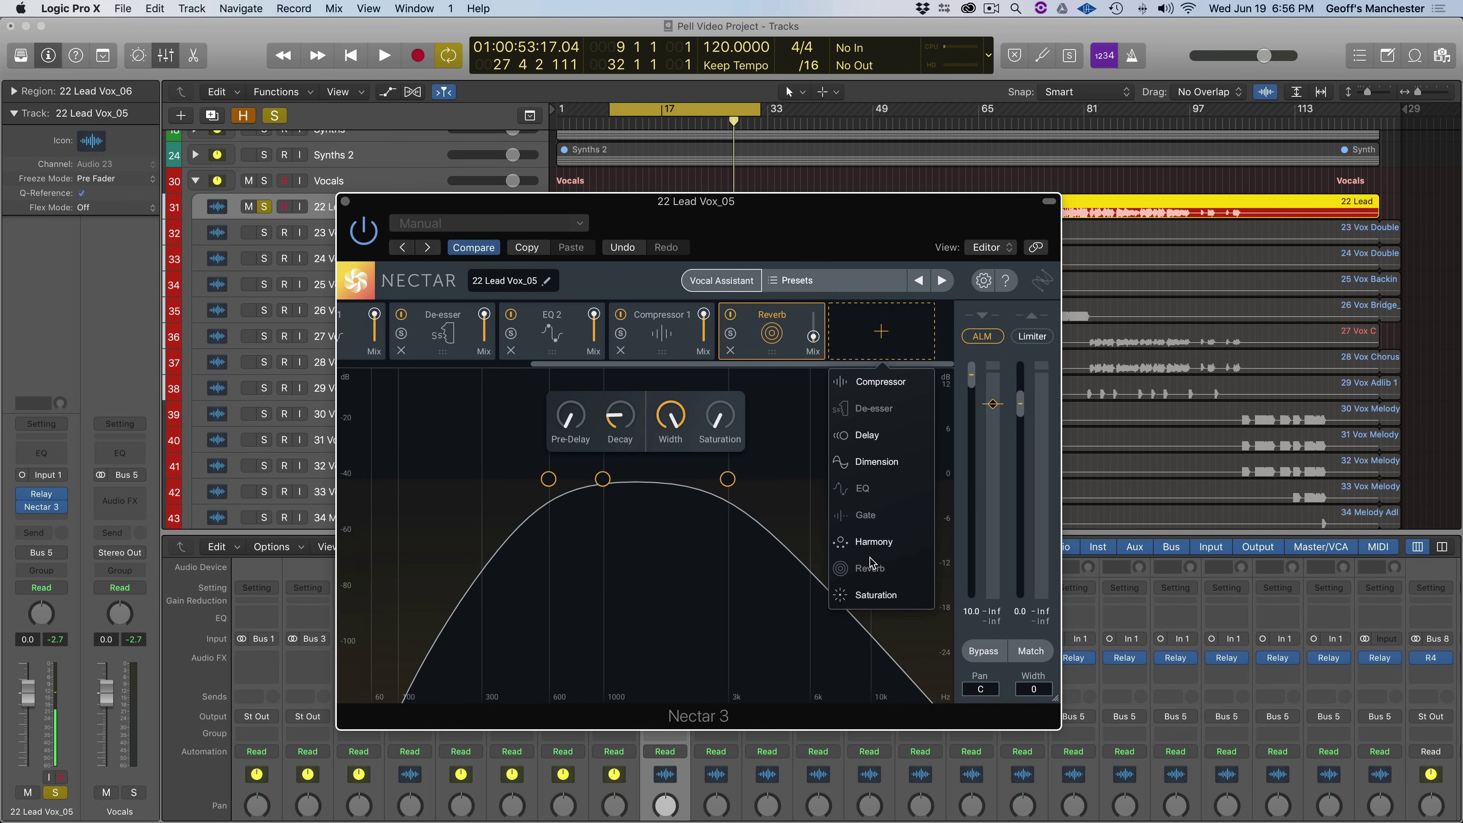
left_click(727, 562)
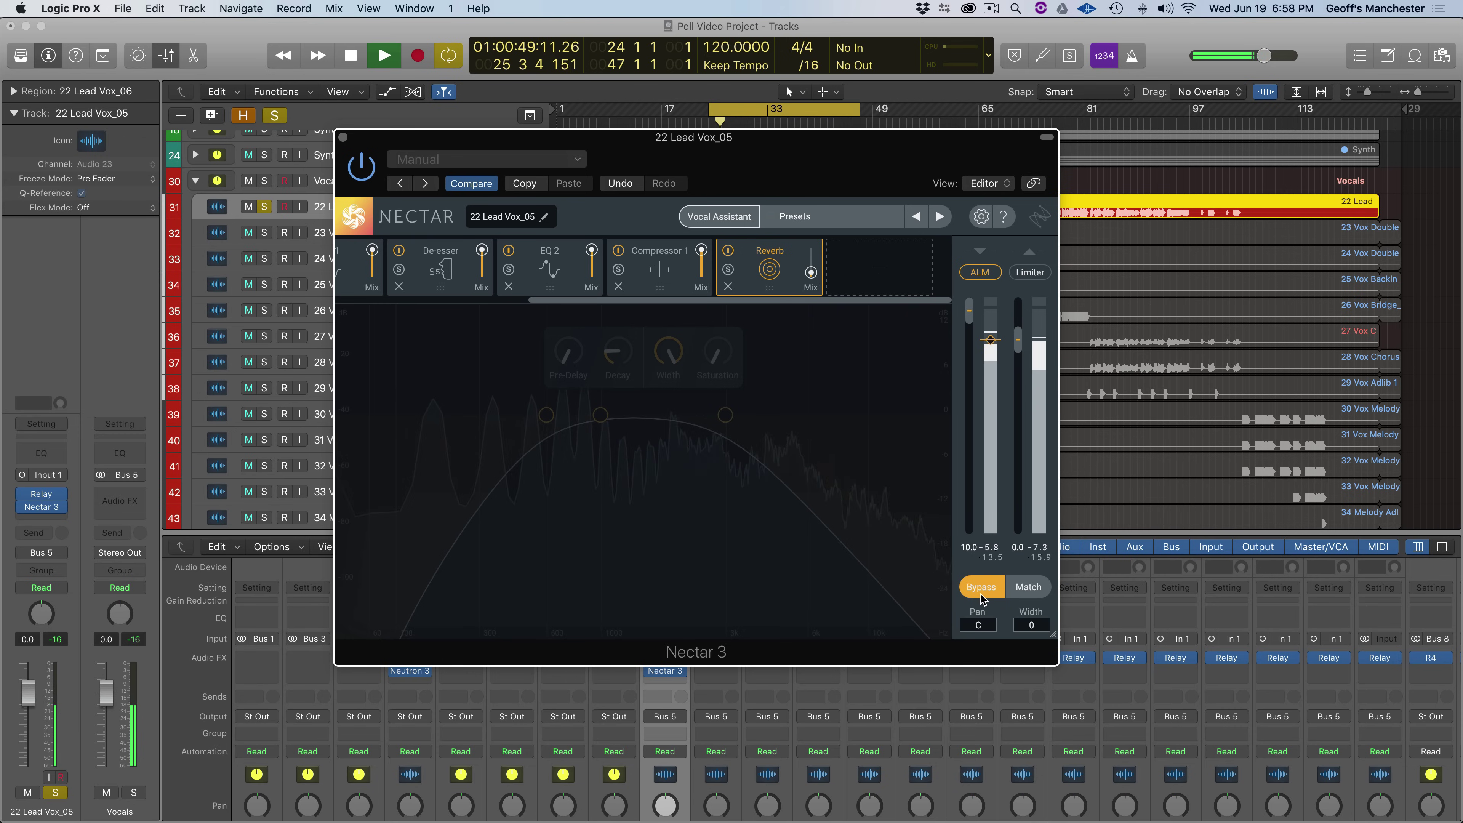
- Compare the playing lead vocal with Nectar 3 bypassed and active
left_click(982, 594)
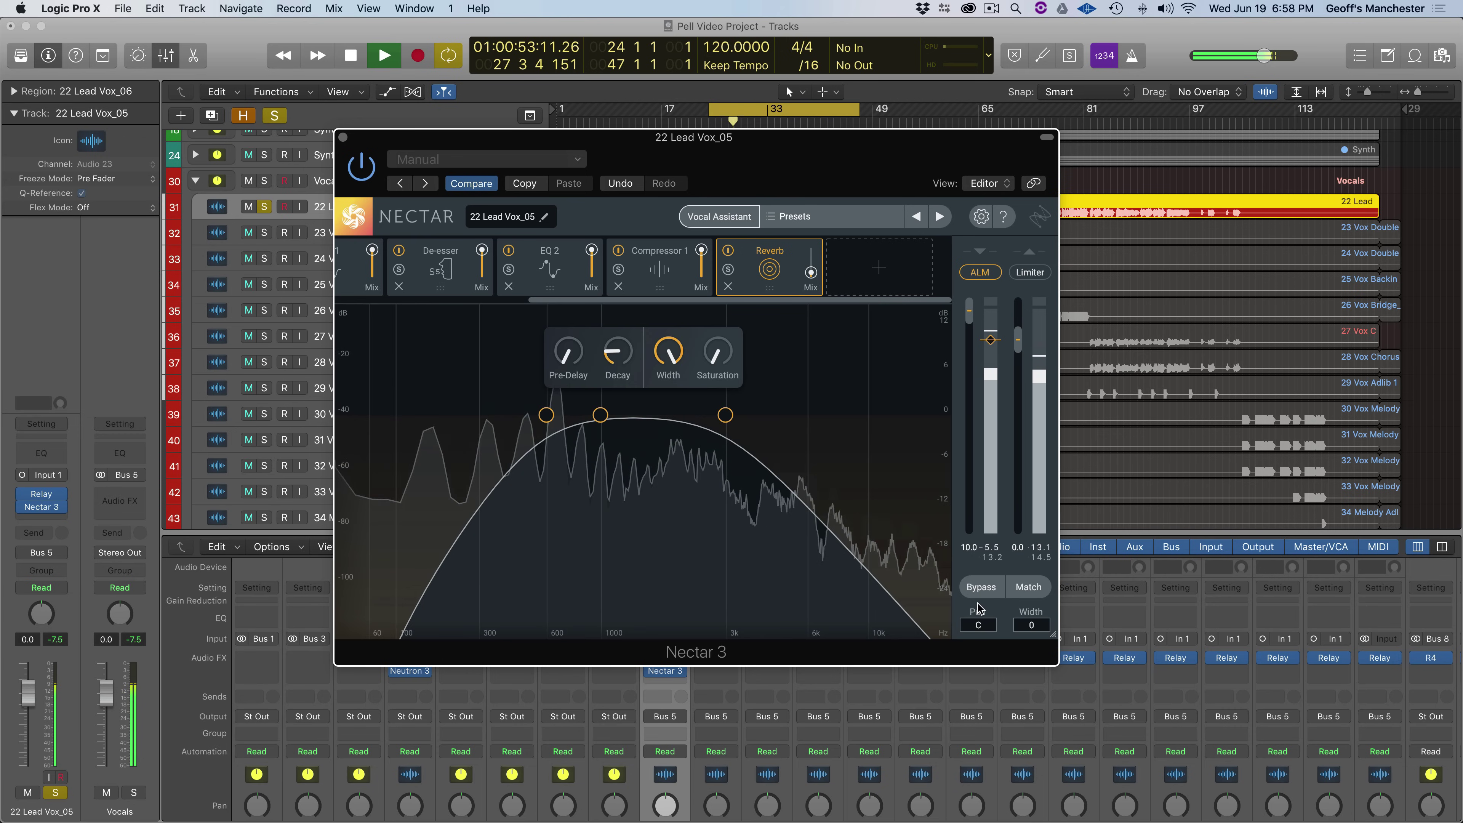
left_click(981, 588)
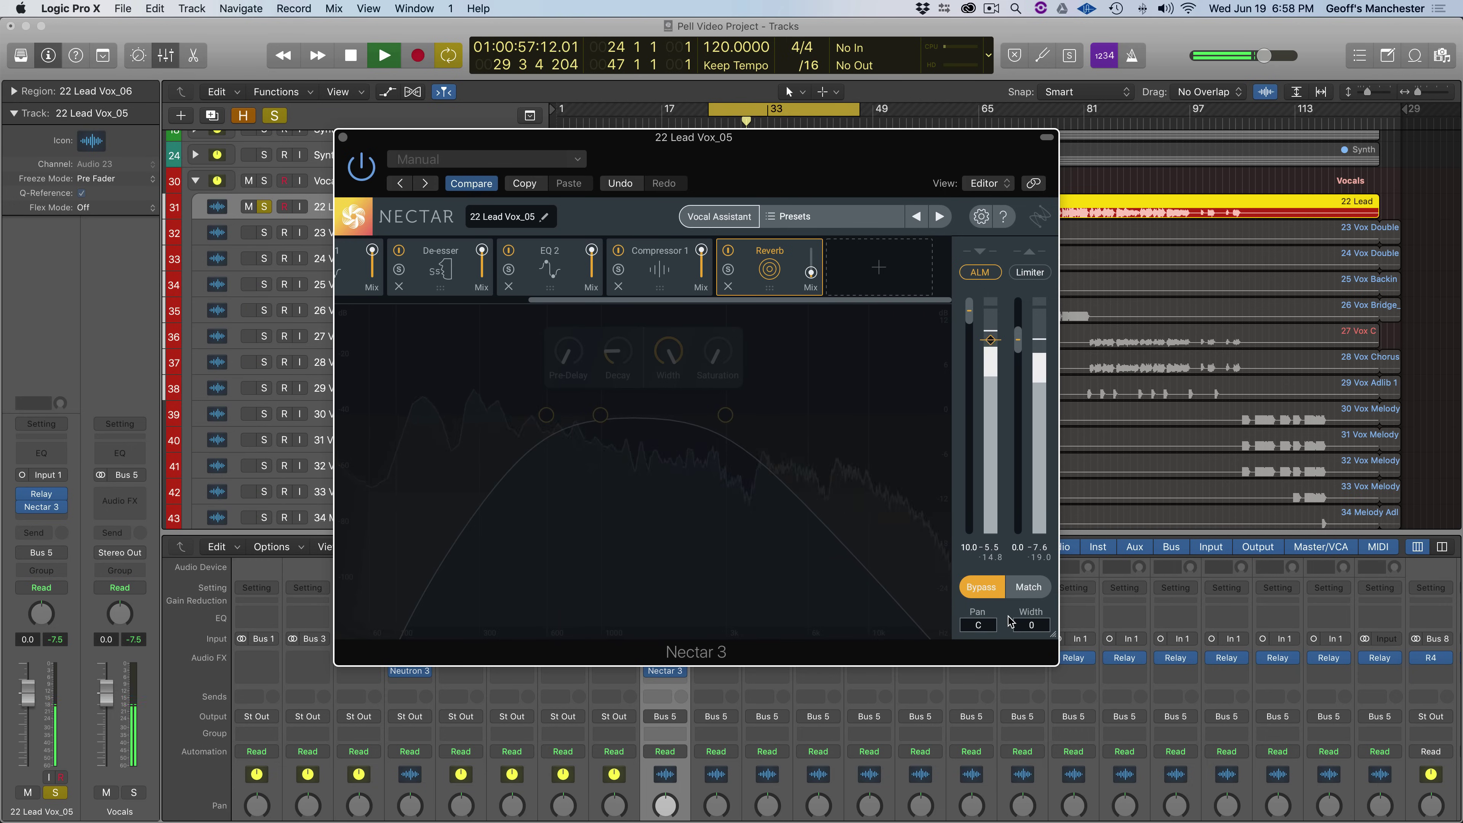
left_click(986, 590)
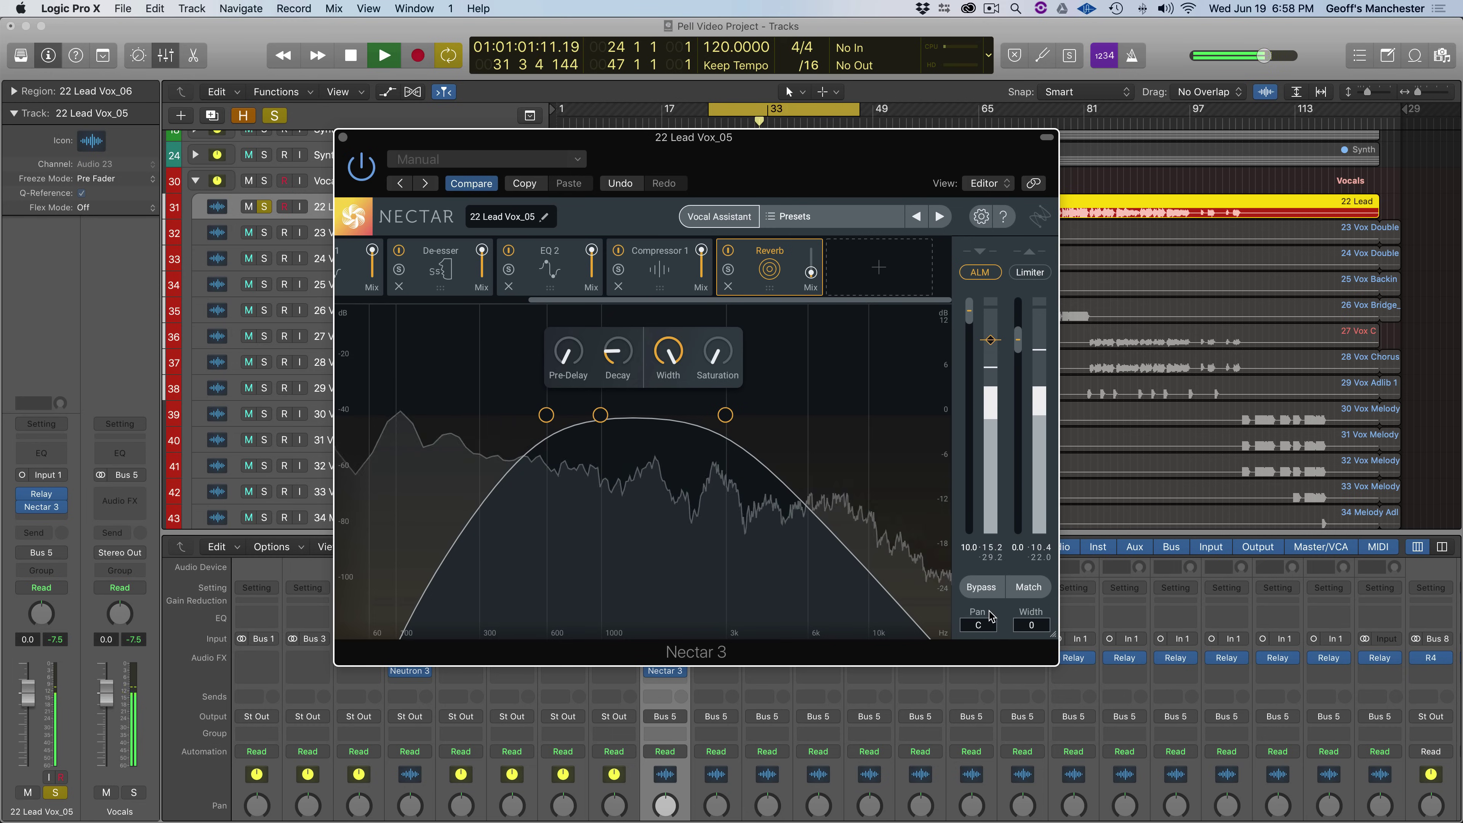
left_click(979, 598)
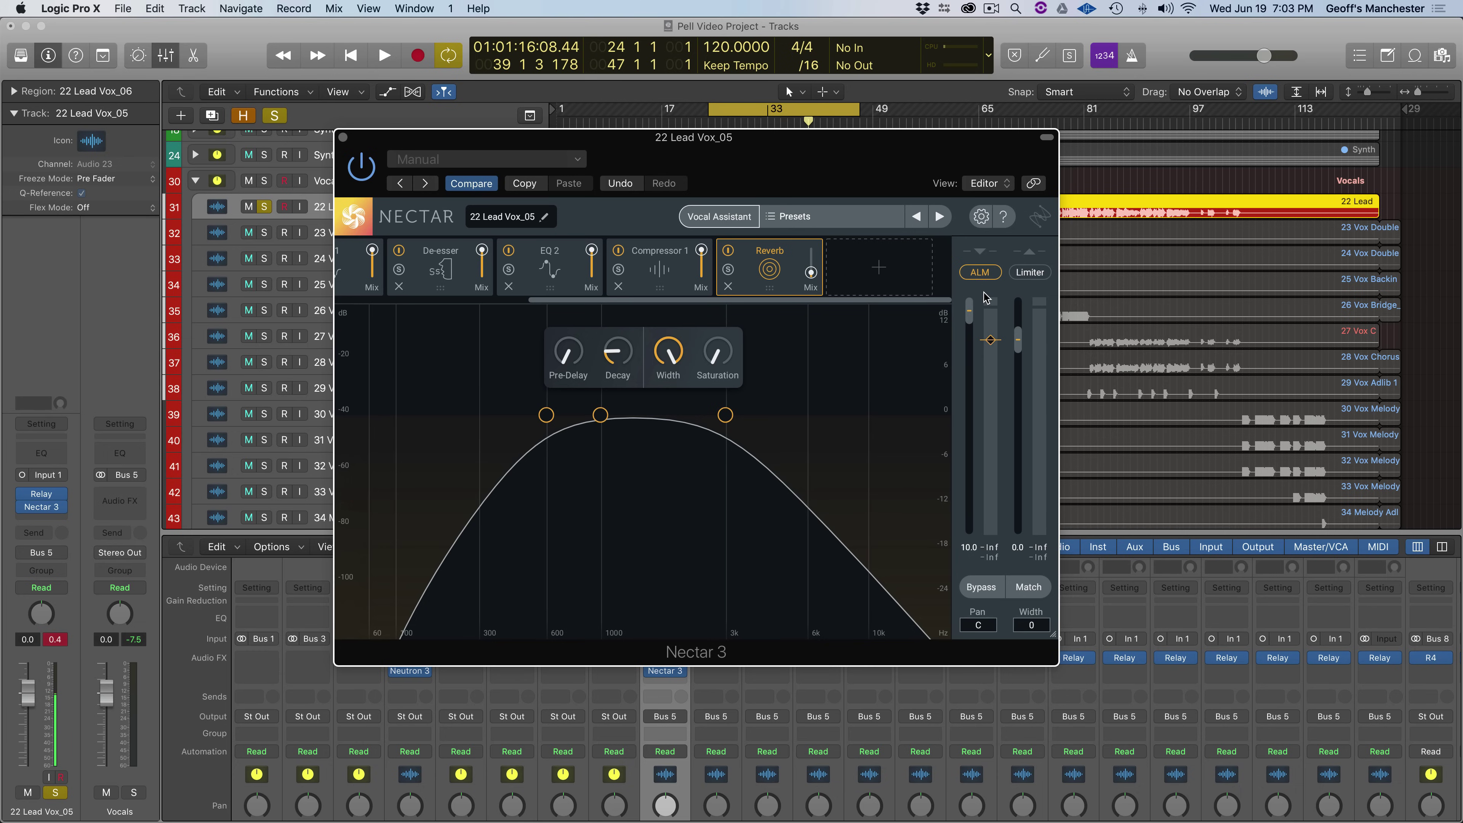
- Check the Compressor 1 and Reverb settings in Nectar 3 and take the 22 Lead Vox_05 track out of solo
mouse_move(989, 345)
left_click(659, 266)
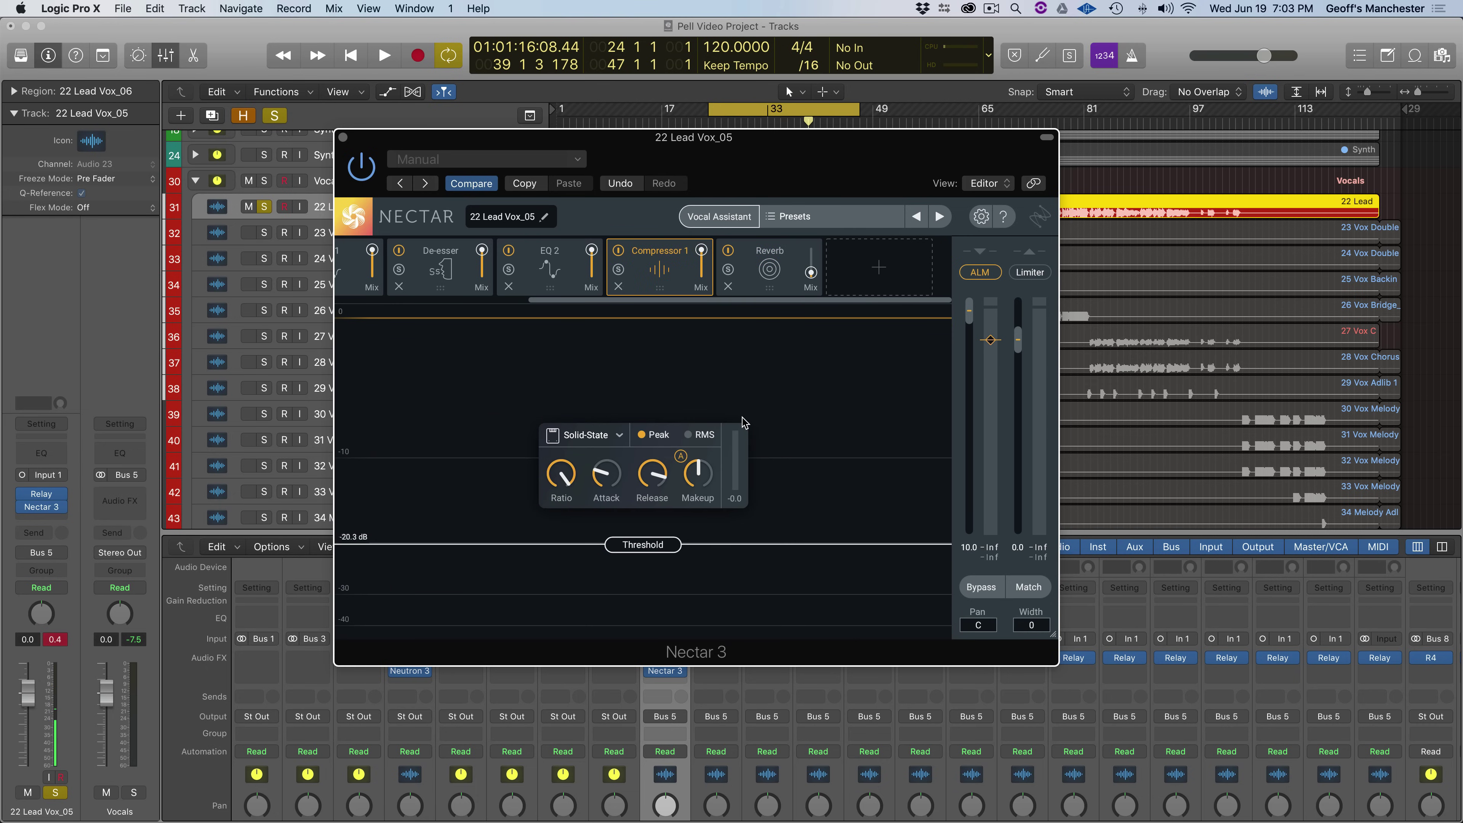
left_click(766, 282)
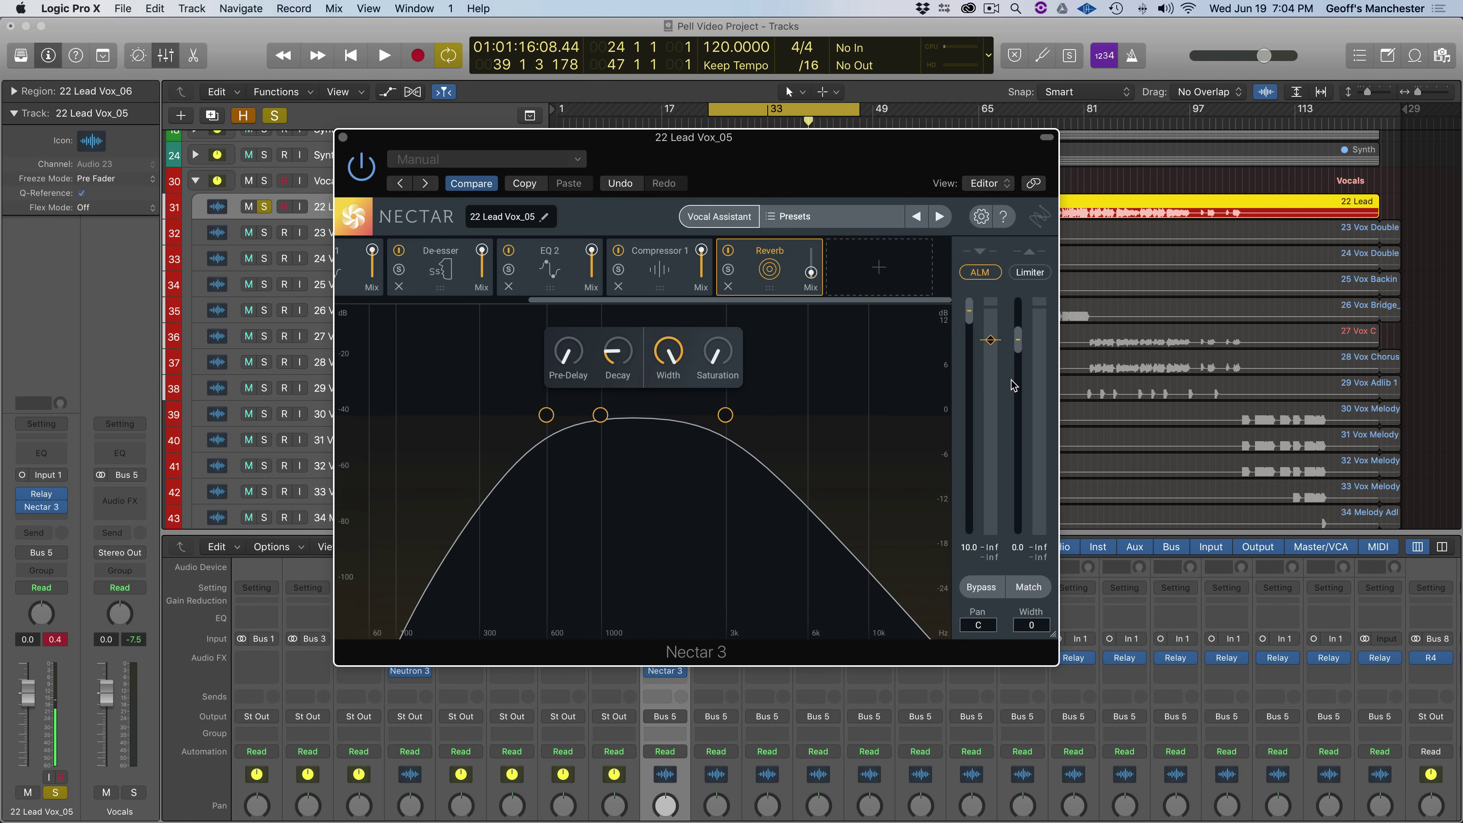
left_click(266, 206)
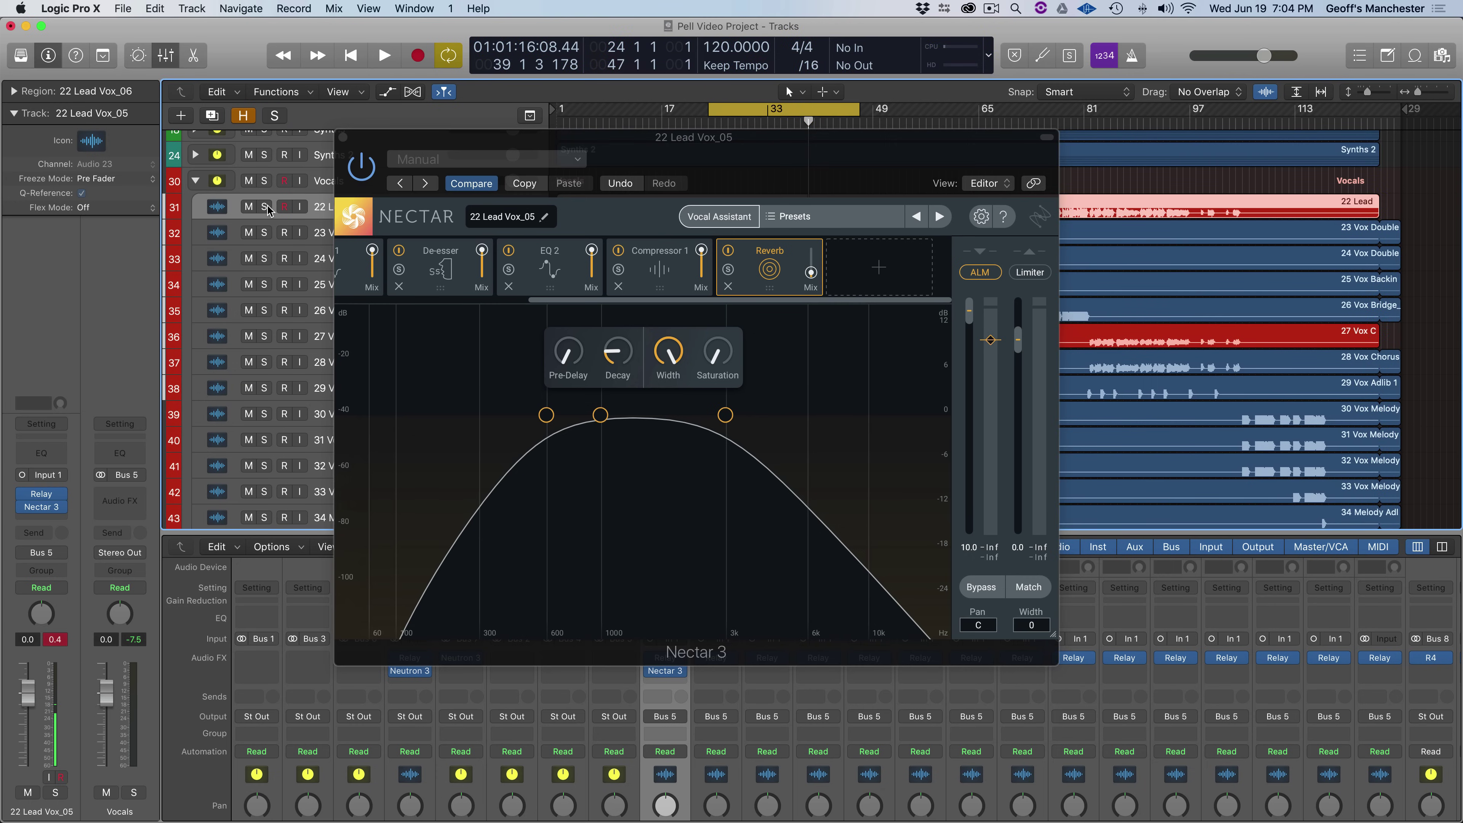
- Play the mix and lower Nectar 3's output level on the lead vocal to about -5.8 dB
key("space")
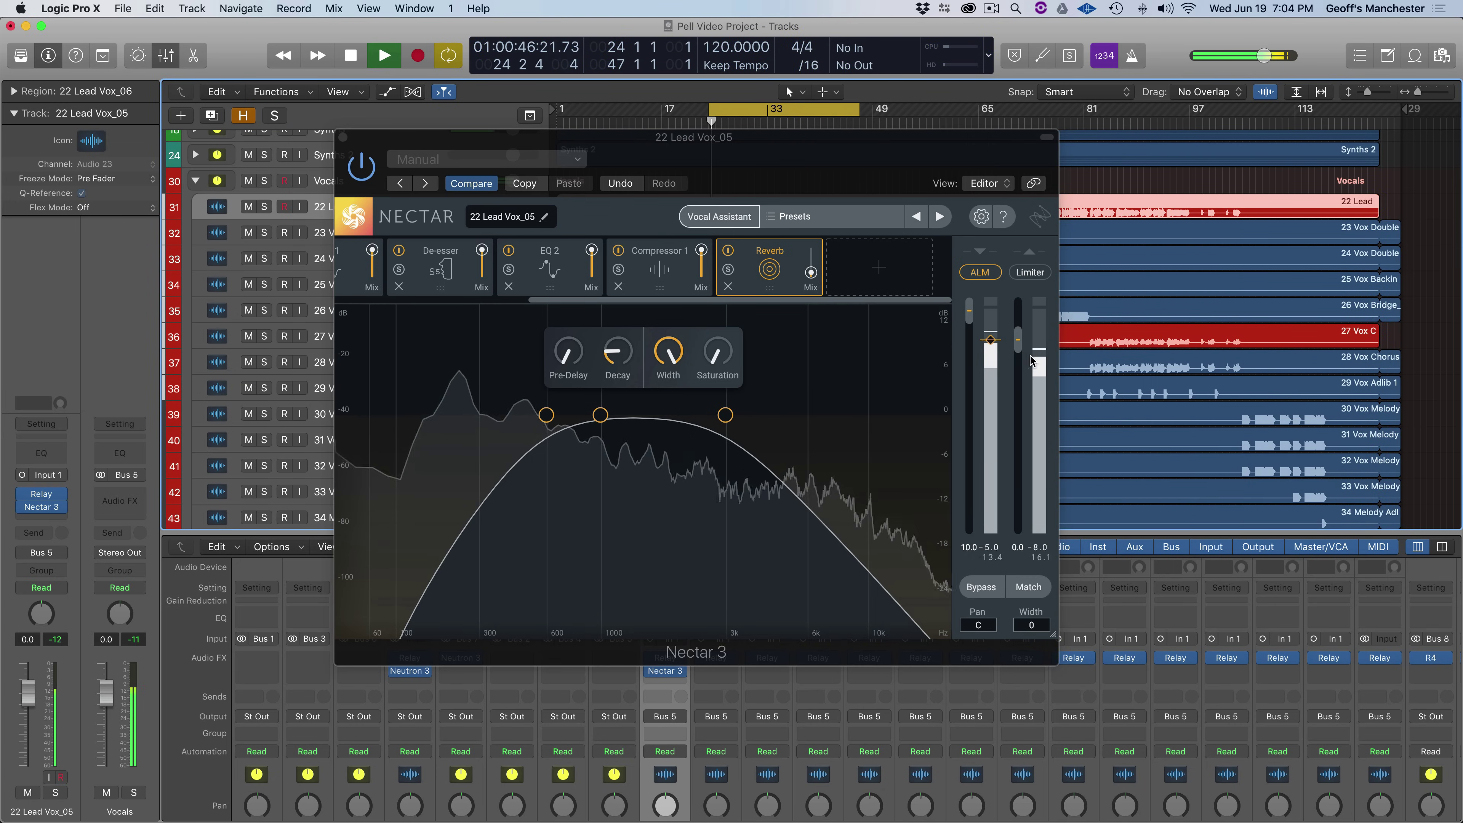
left_click_drag(1016, 348, 1018, 352)
left_click_drag(1016, 404, 1020, 378)
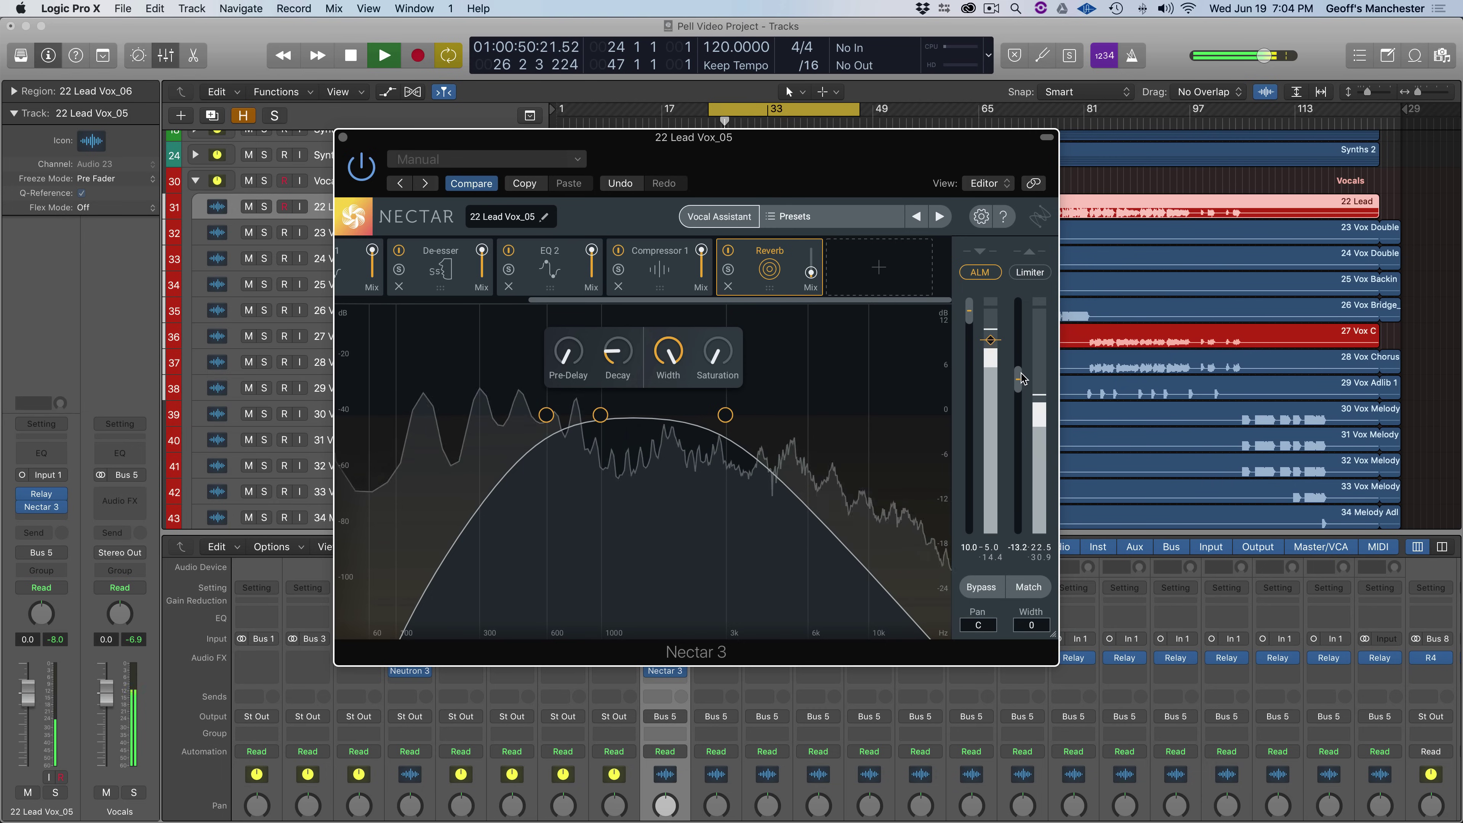
left_click_drag(1021, 378, 1021, 355)
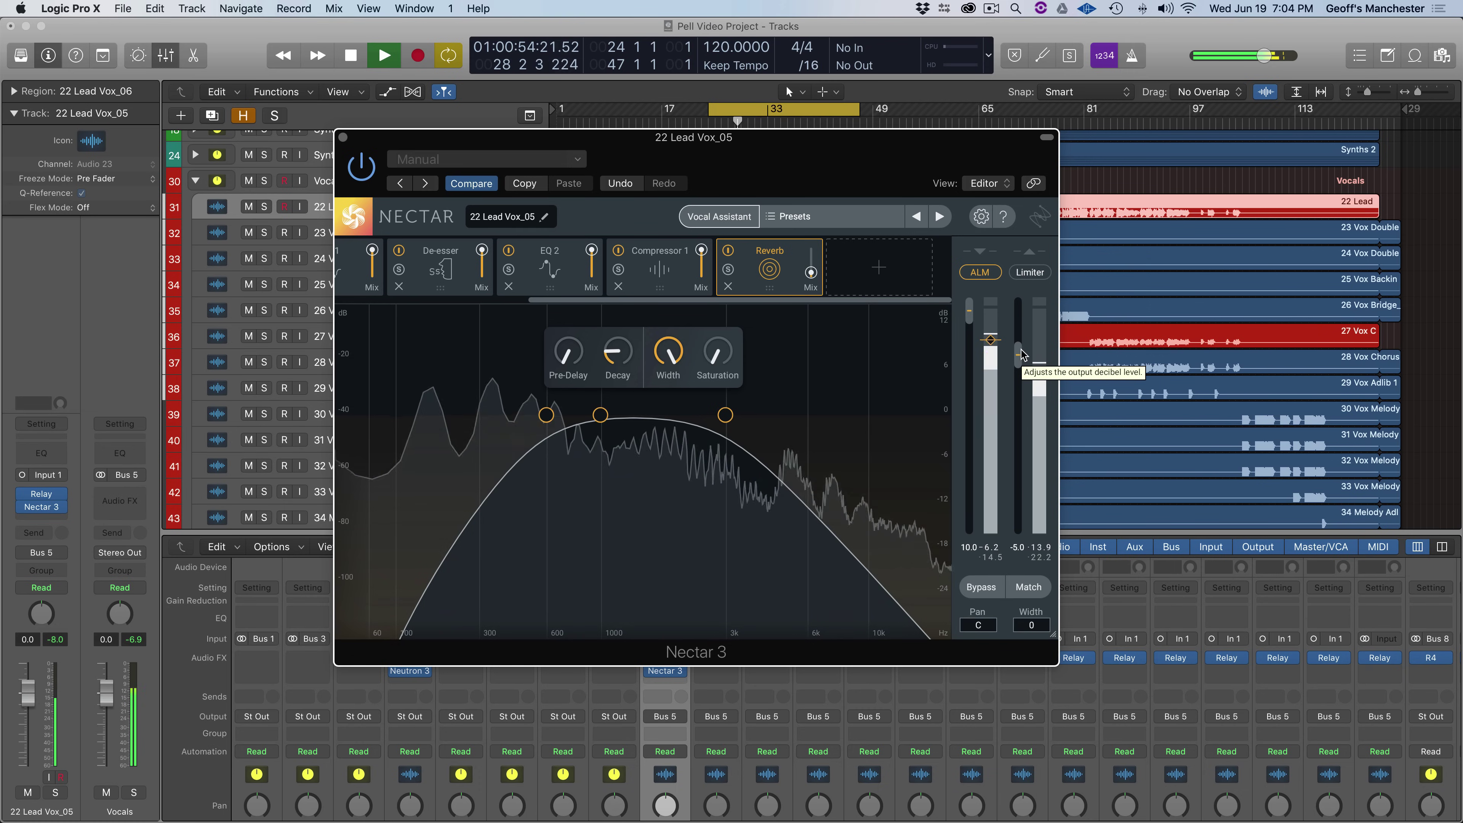
left_click_drag(1019, 354, 1020, 359)
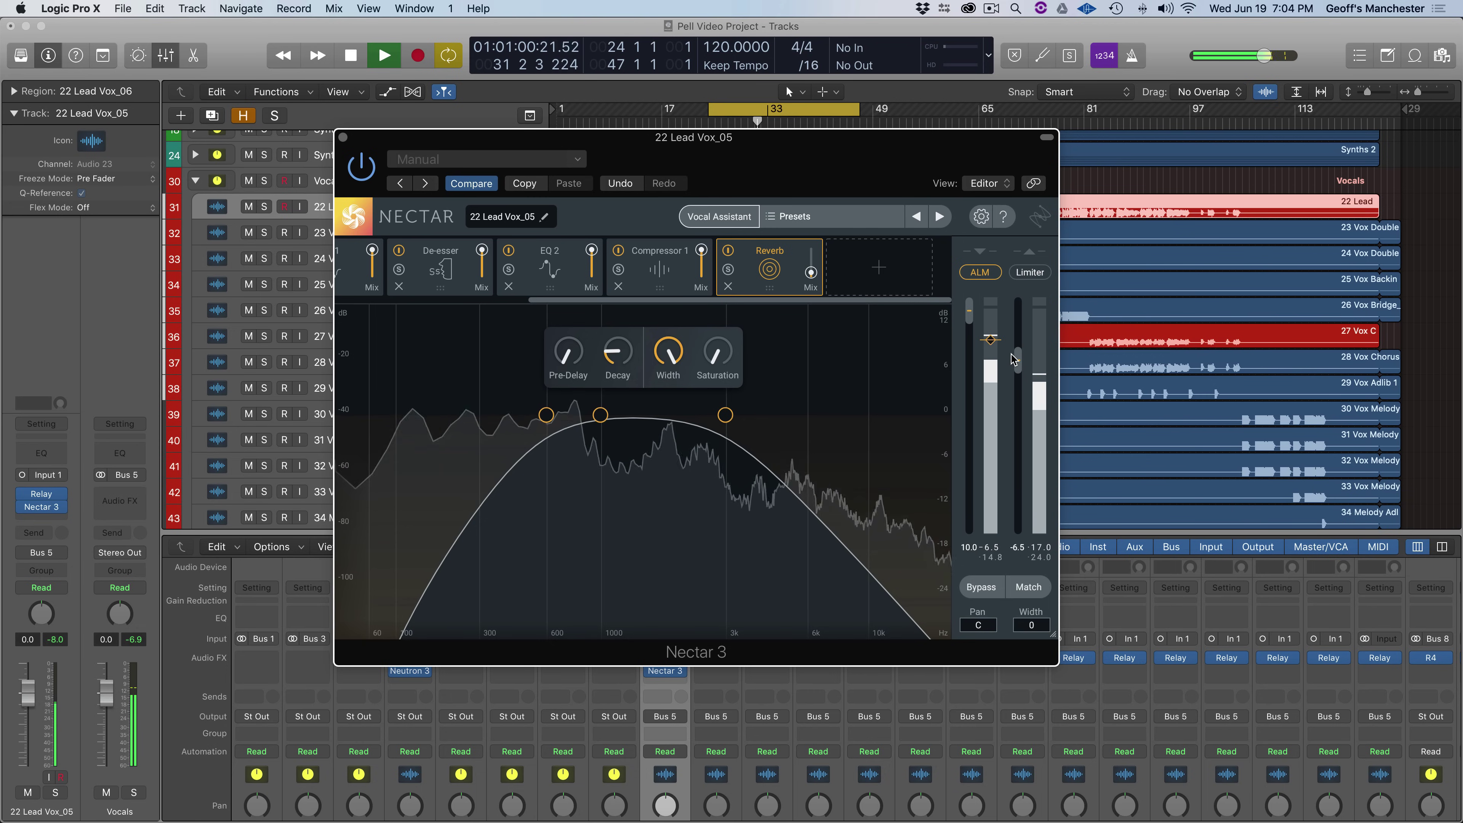
left_click_drag(1015, 359, 1017, 357)
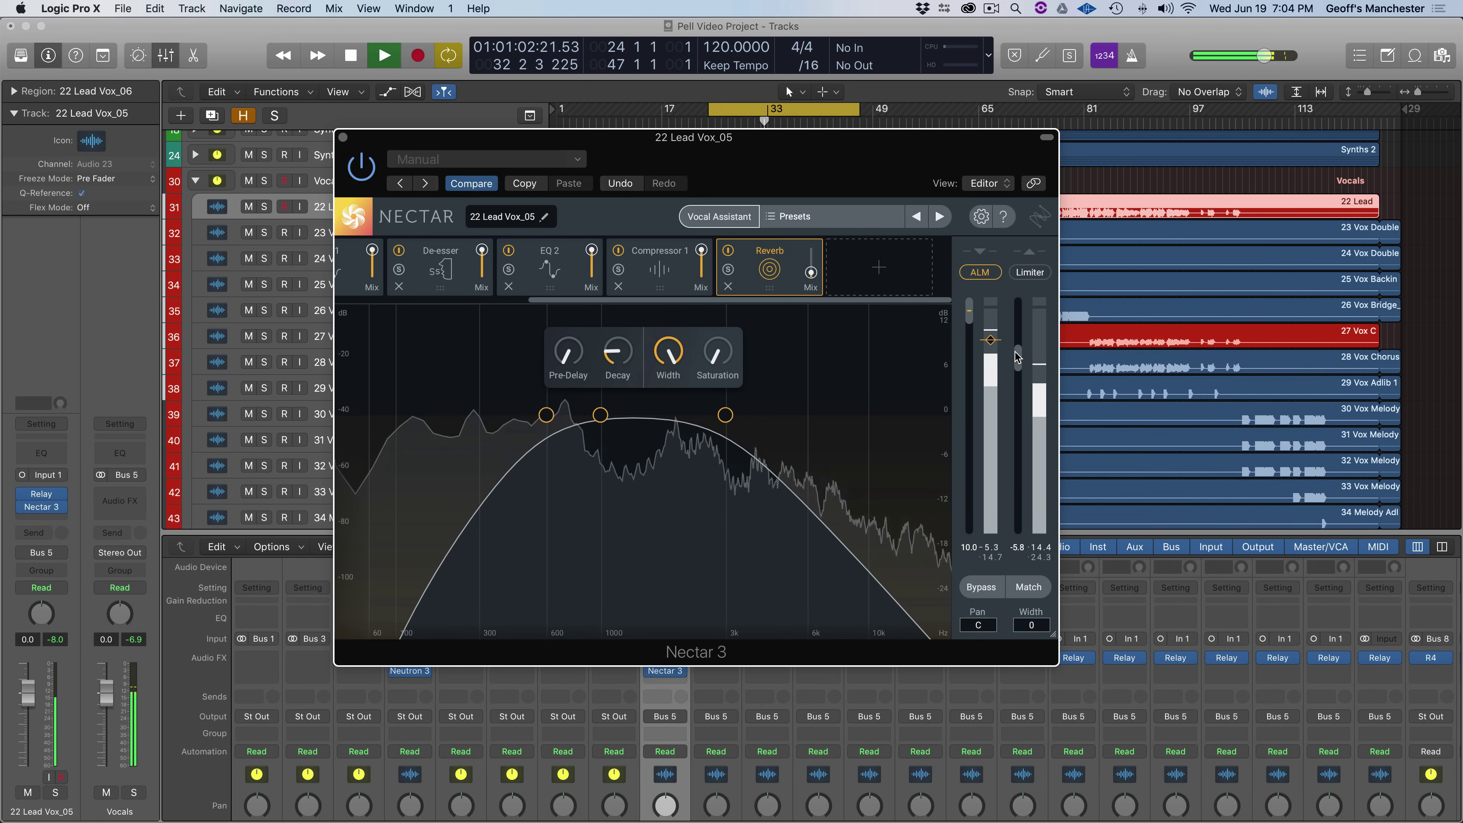
scroll(612, 266, "left", 5)
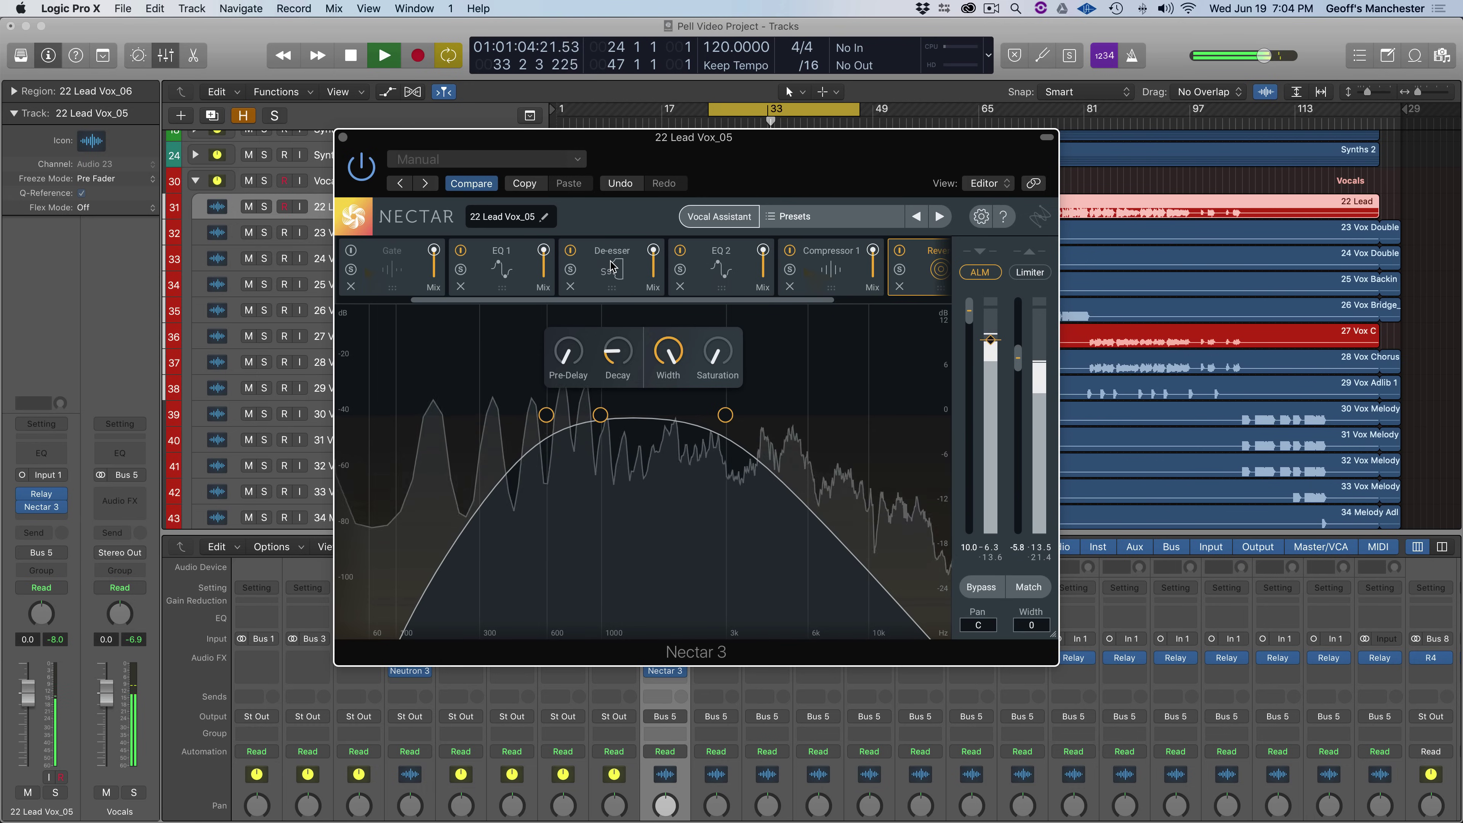
key("space")
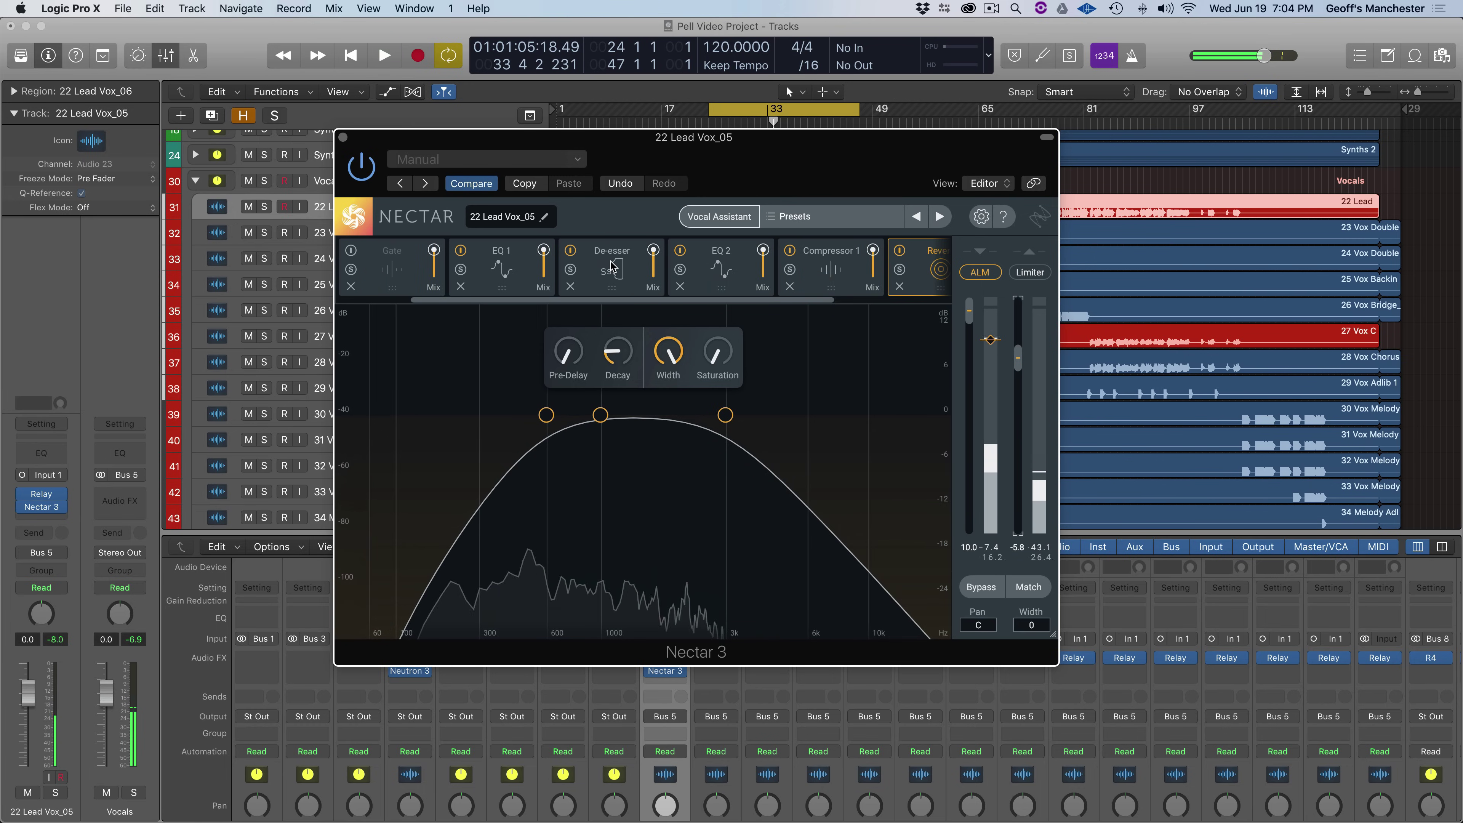
- Mute the other vocal tracks from 23 Vox Double 1_05 down, leaving 22 Lead Vox_05 unmuted
left_click_drag(249, 233, 249, 517)
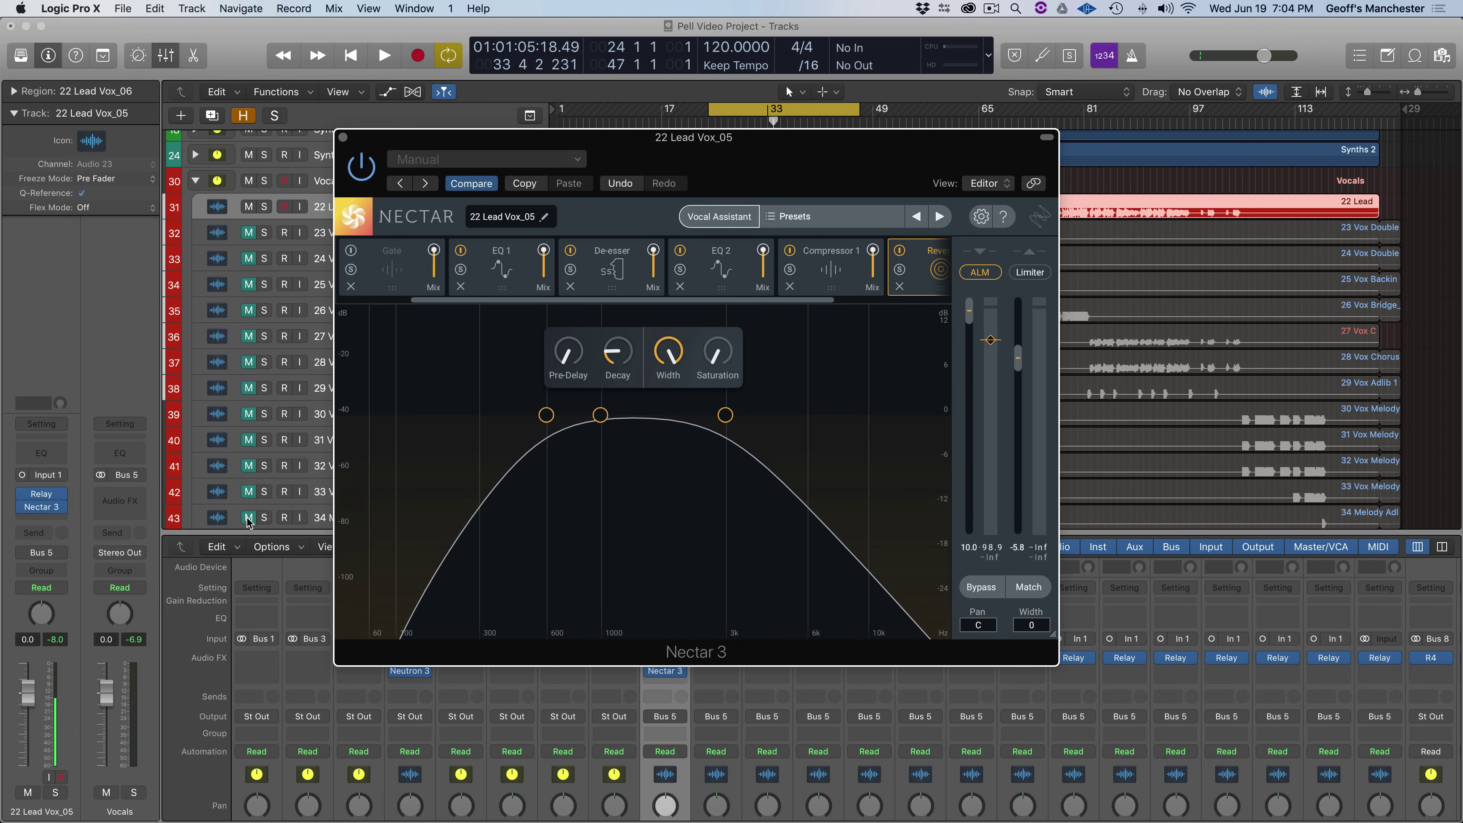
scroll(281, 409, "down", 4)
left_click_drag(248, 454, 248, 481)
scroll(248, 481, "up", 5)
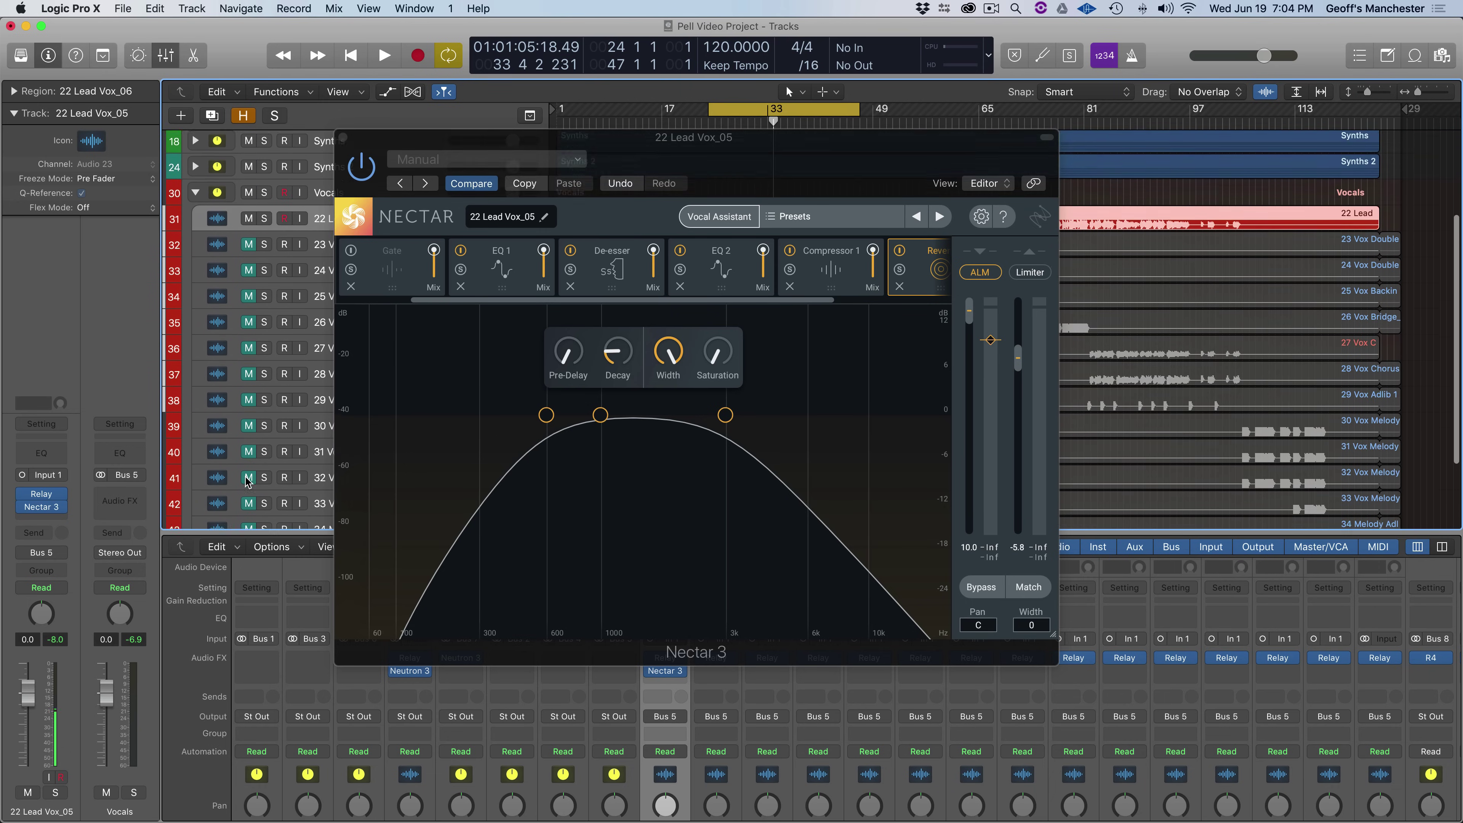
- Lower Nectar 3's output level to -6.3 dB during playback and check the EQ 1 and De-esser modules
key("space")
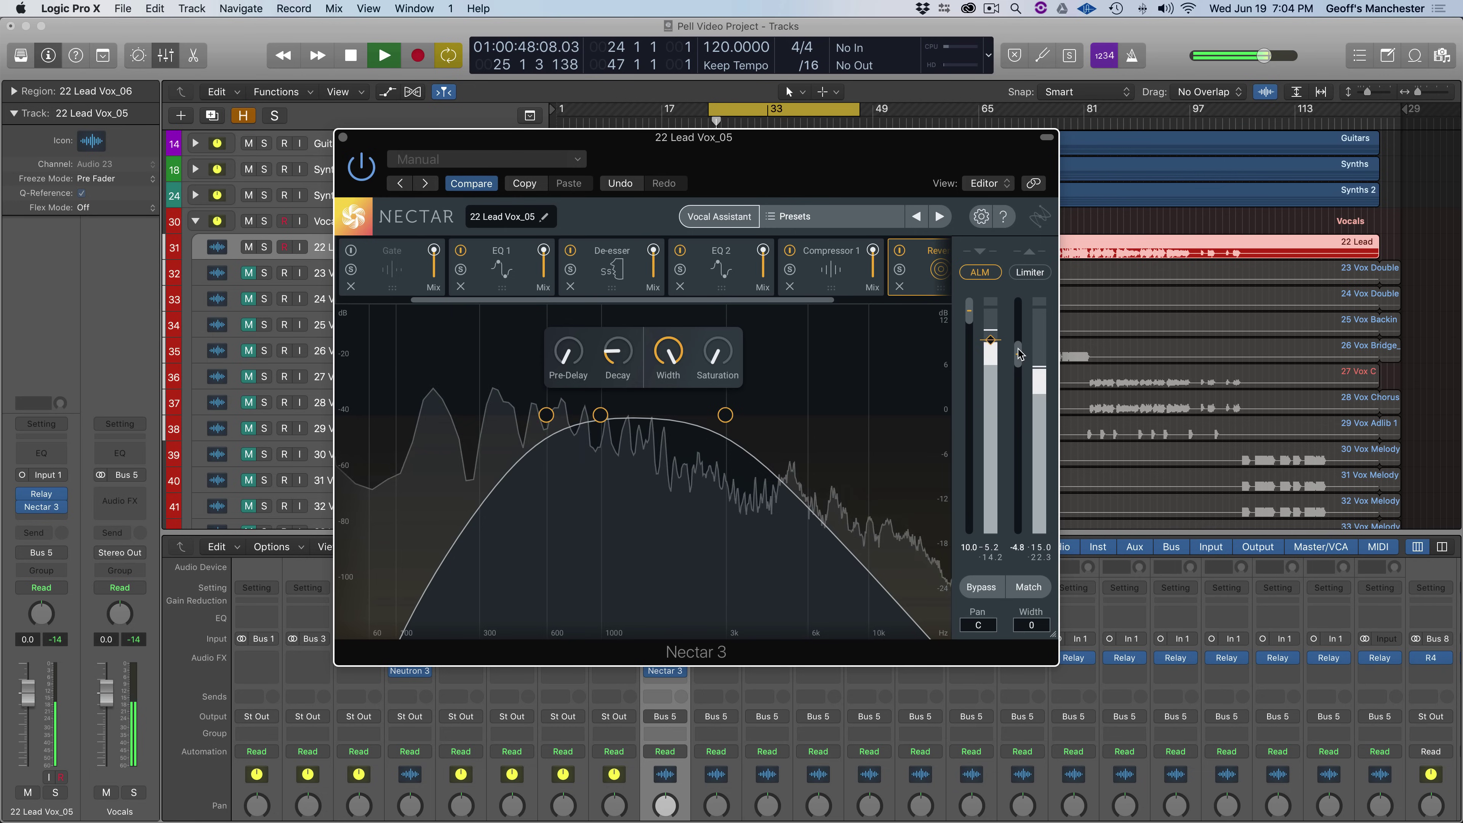
left_click_drag(1019, 354, 1018, 359)
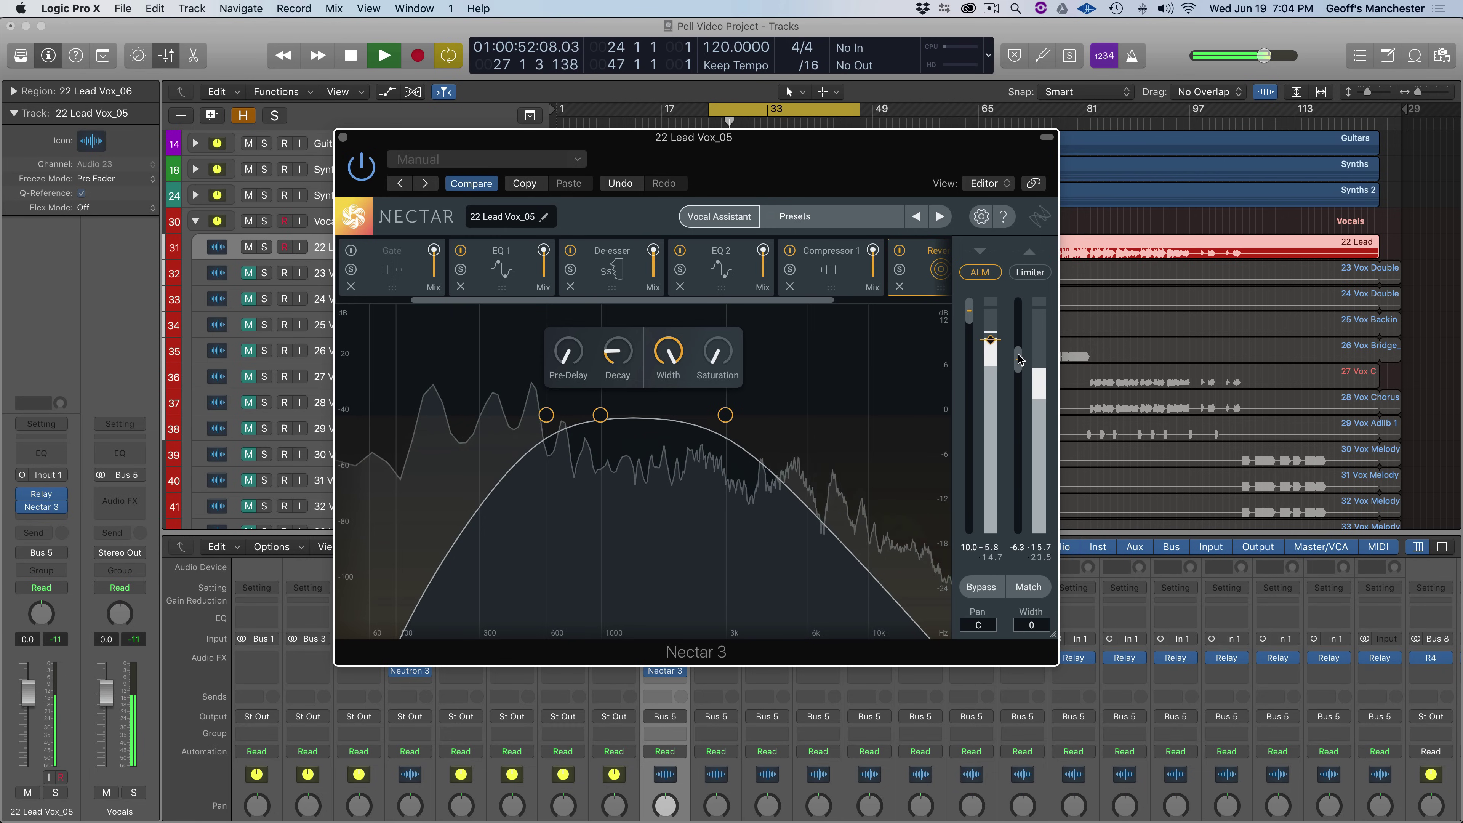
left_click(502, 266)
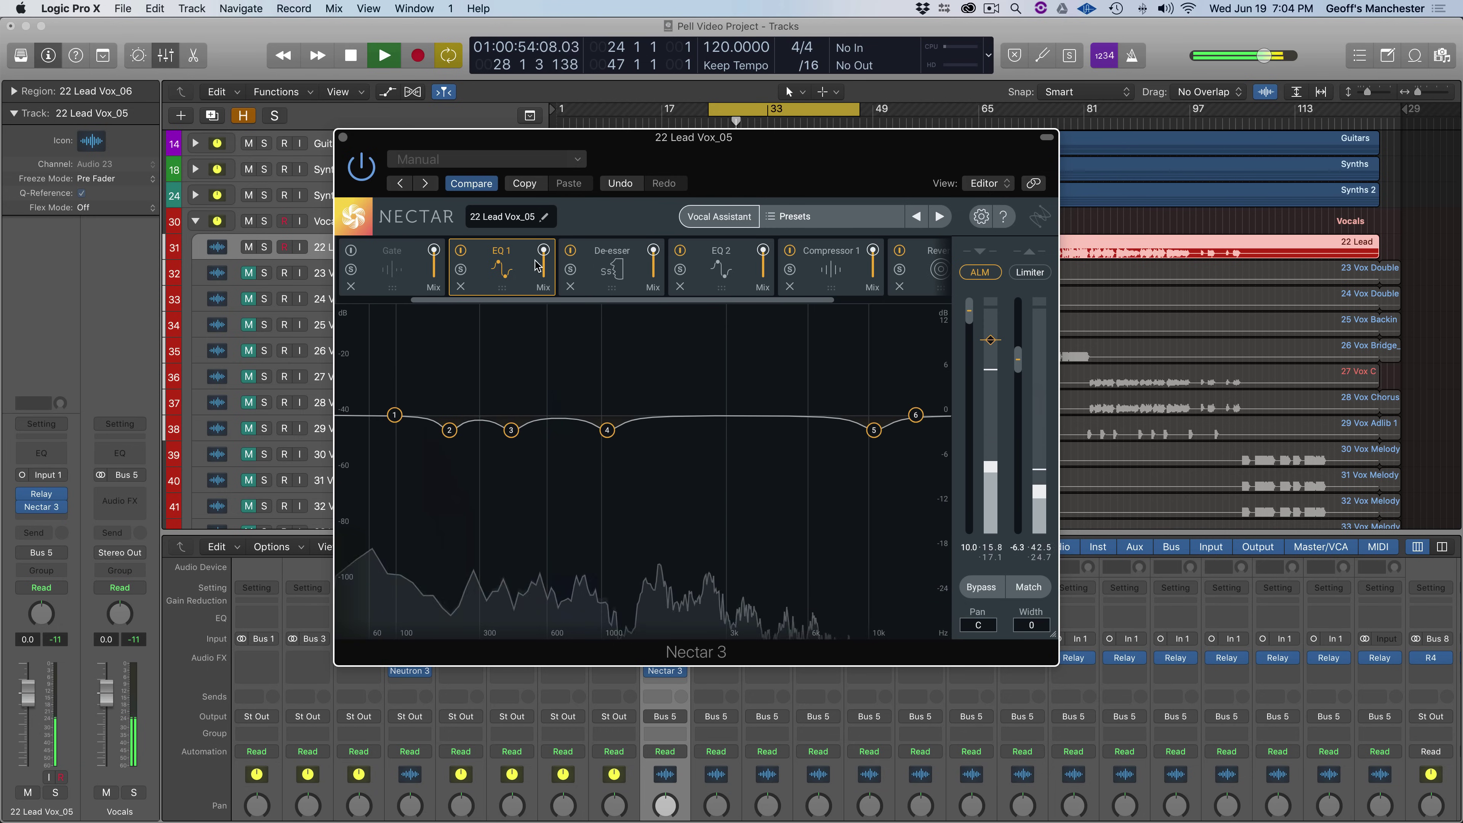
left_click(617, 267)
- Lower the gain of the upper boost nodes 7, 9 and 11 together in Nectar 3's EQ 2
left_click(720, 275)
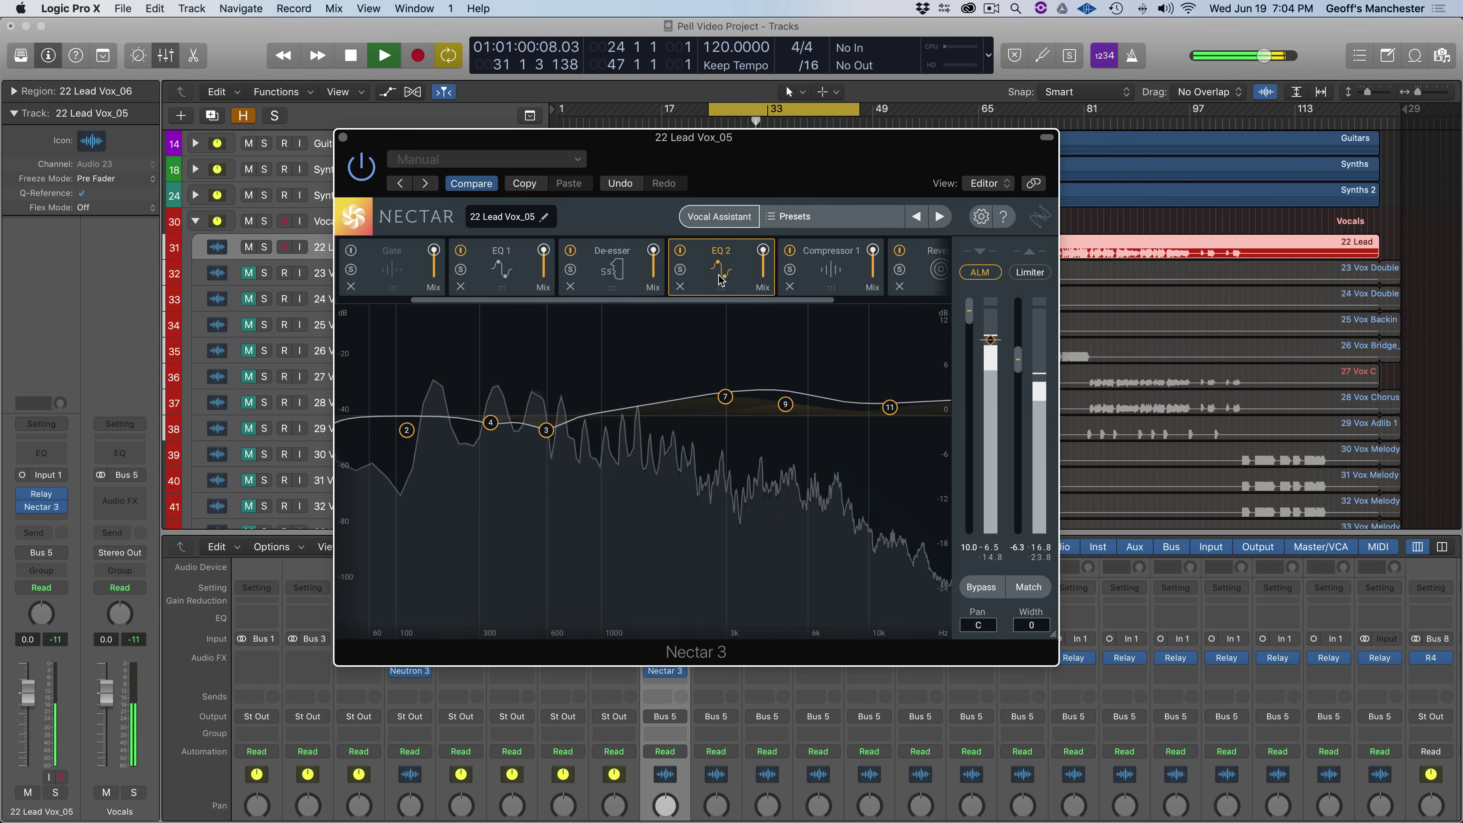
key("space")
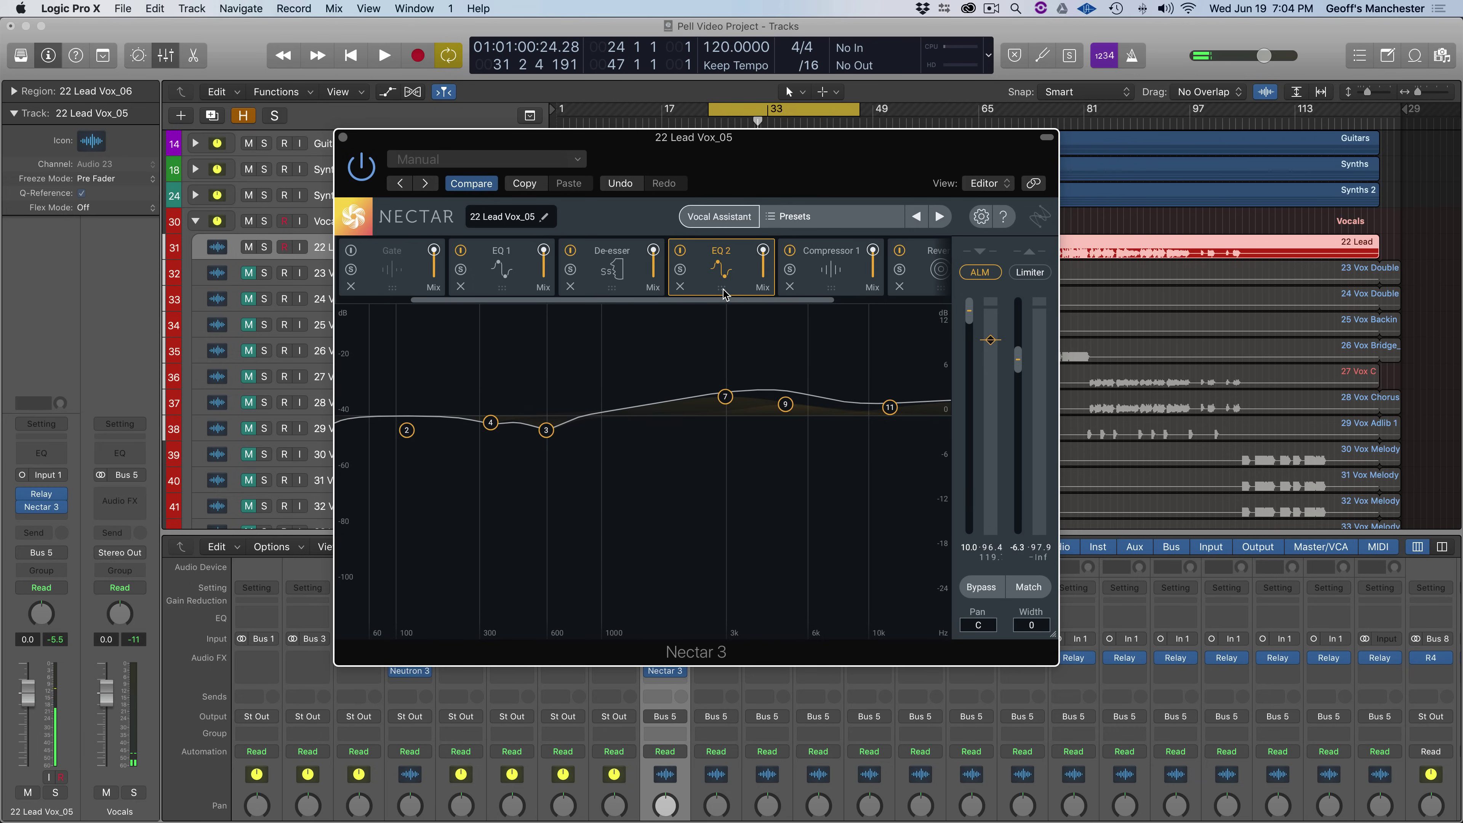
left_click_drag(680, 362, 892, 451)
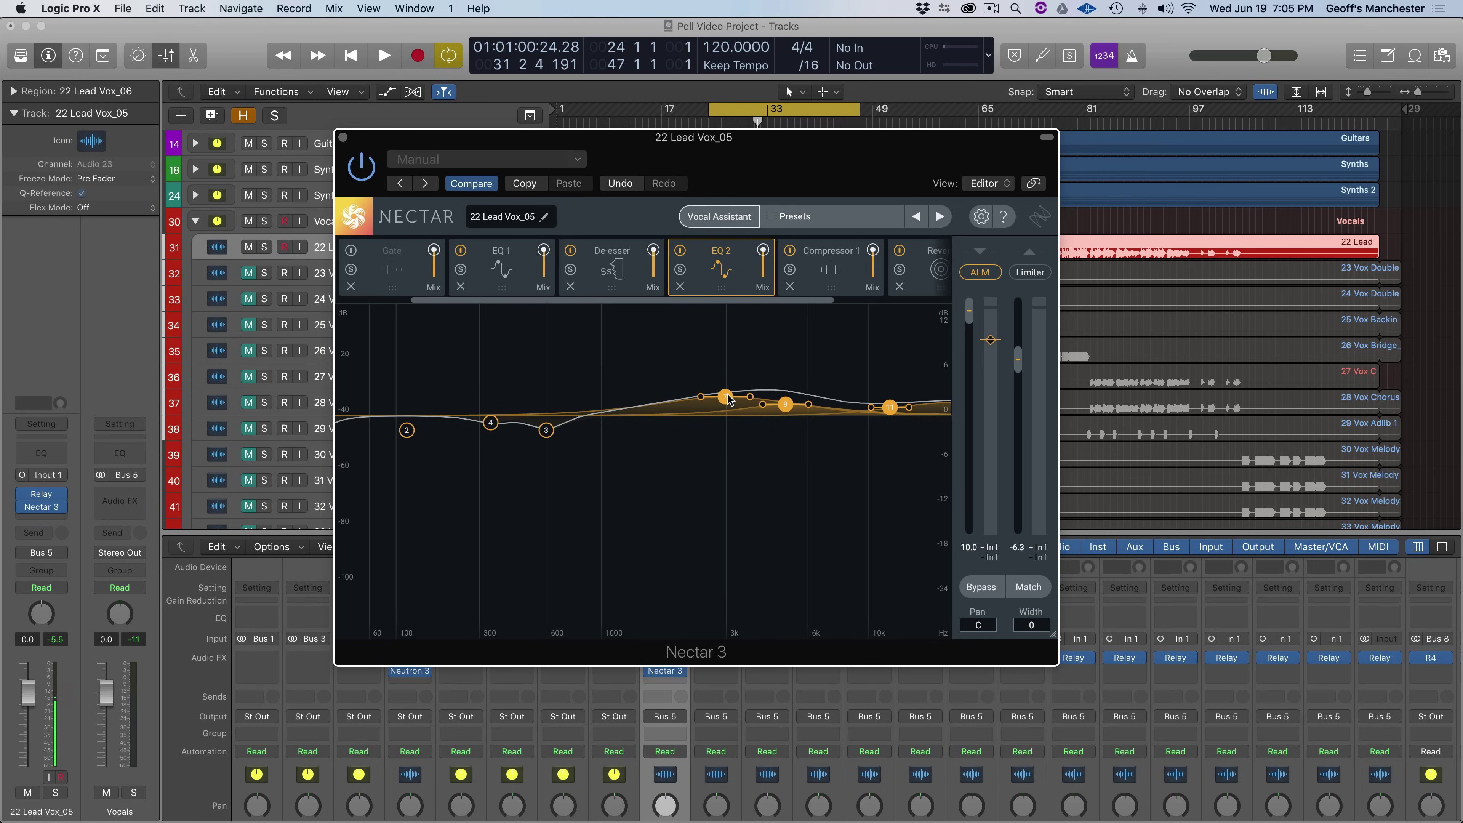
left_click_drag(727, 399, 731, 405)
- Play the mix and set the Reverb module's mix amount to 12
key("space")
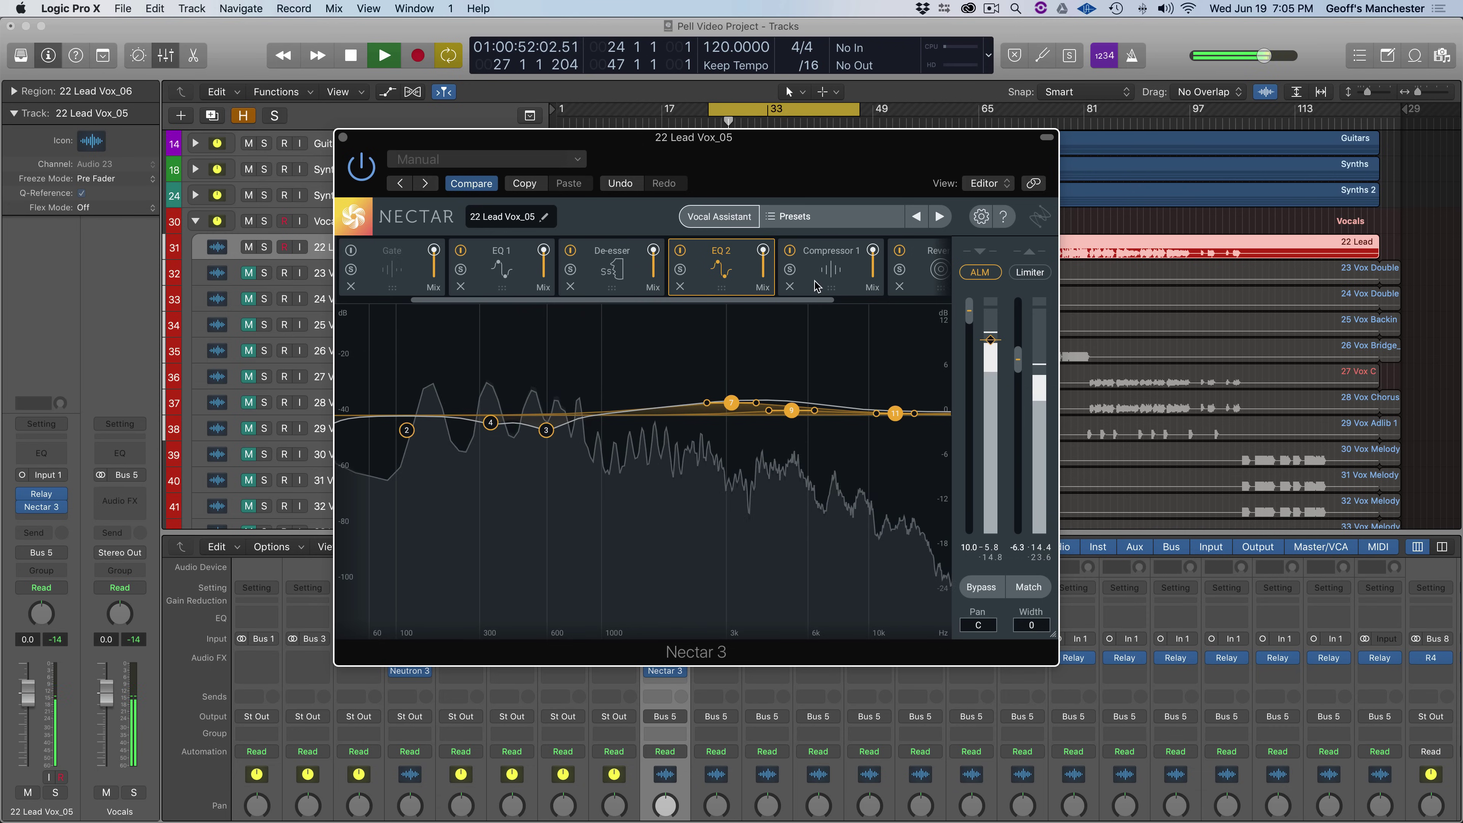
left_click_drag(816, 300, 856, 277)
left_click(856, 278)
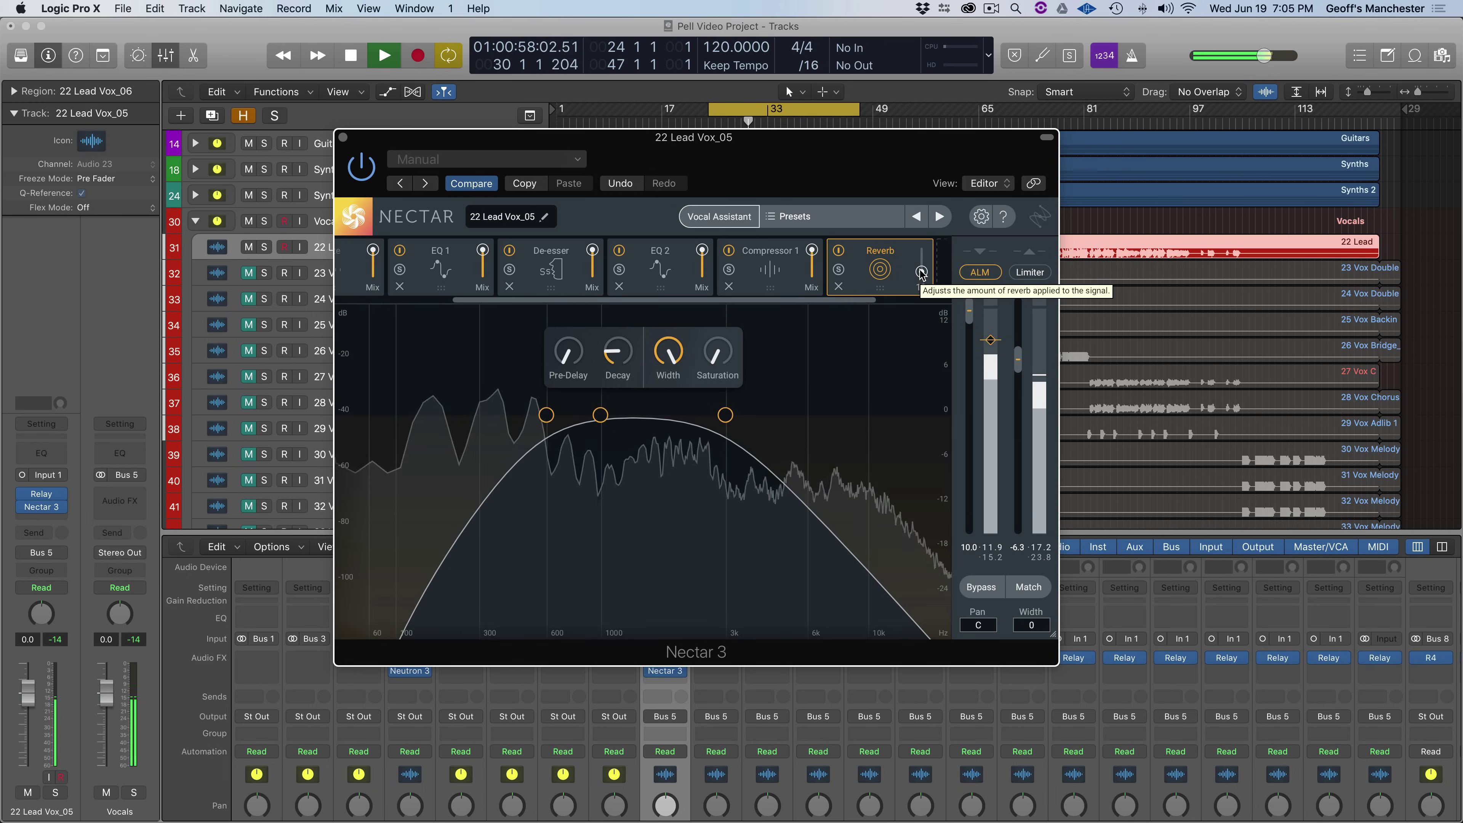
scroll(921, 274, "up", 3)
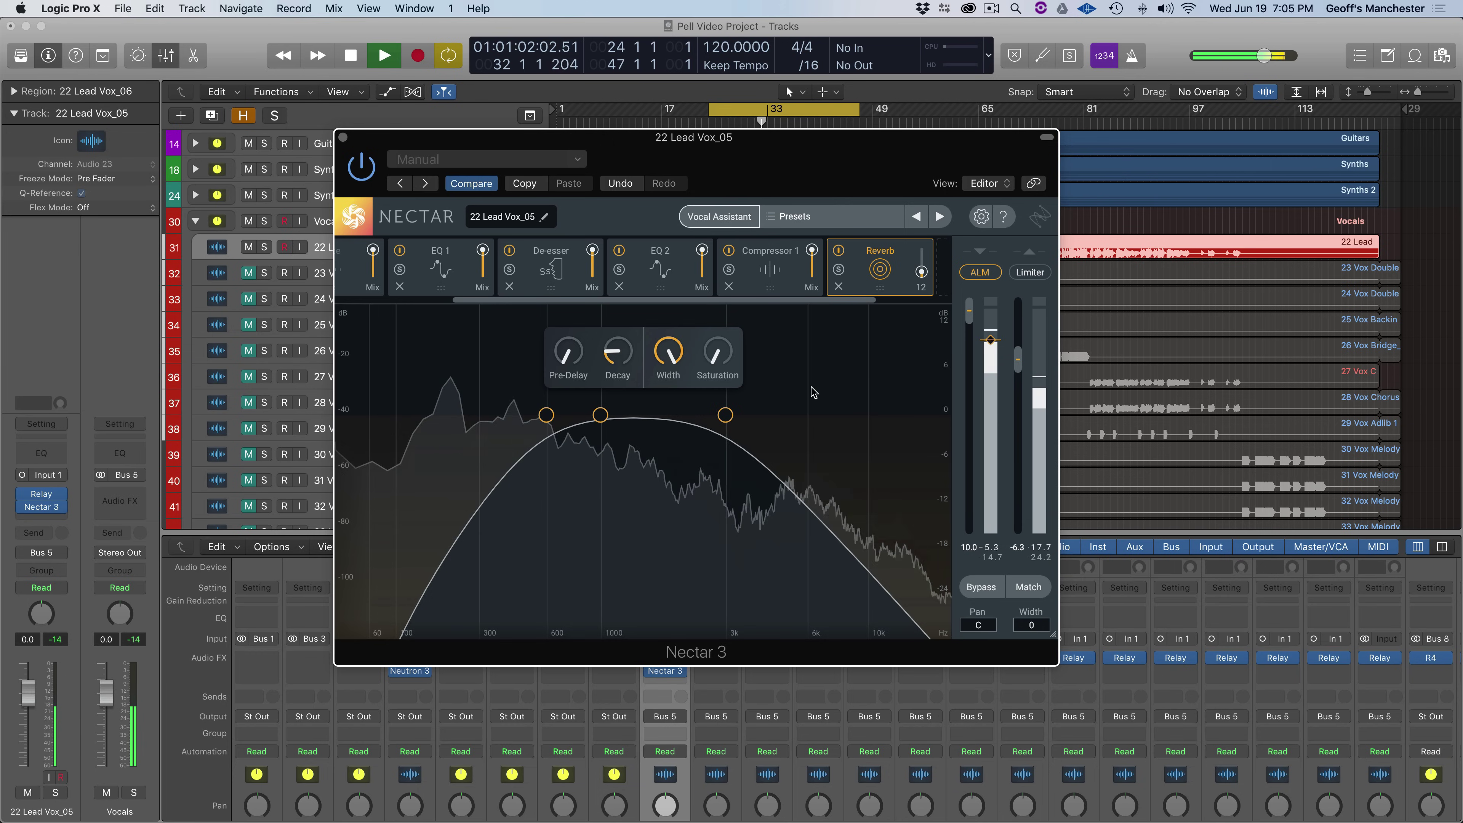
- Deepen the low cuts in EQ 1, setting node 2 to -2.6 dB at 213 Hz and node 3 to -2.7 dB at 386 Hz
scroll(600, 268, "left", 5)
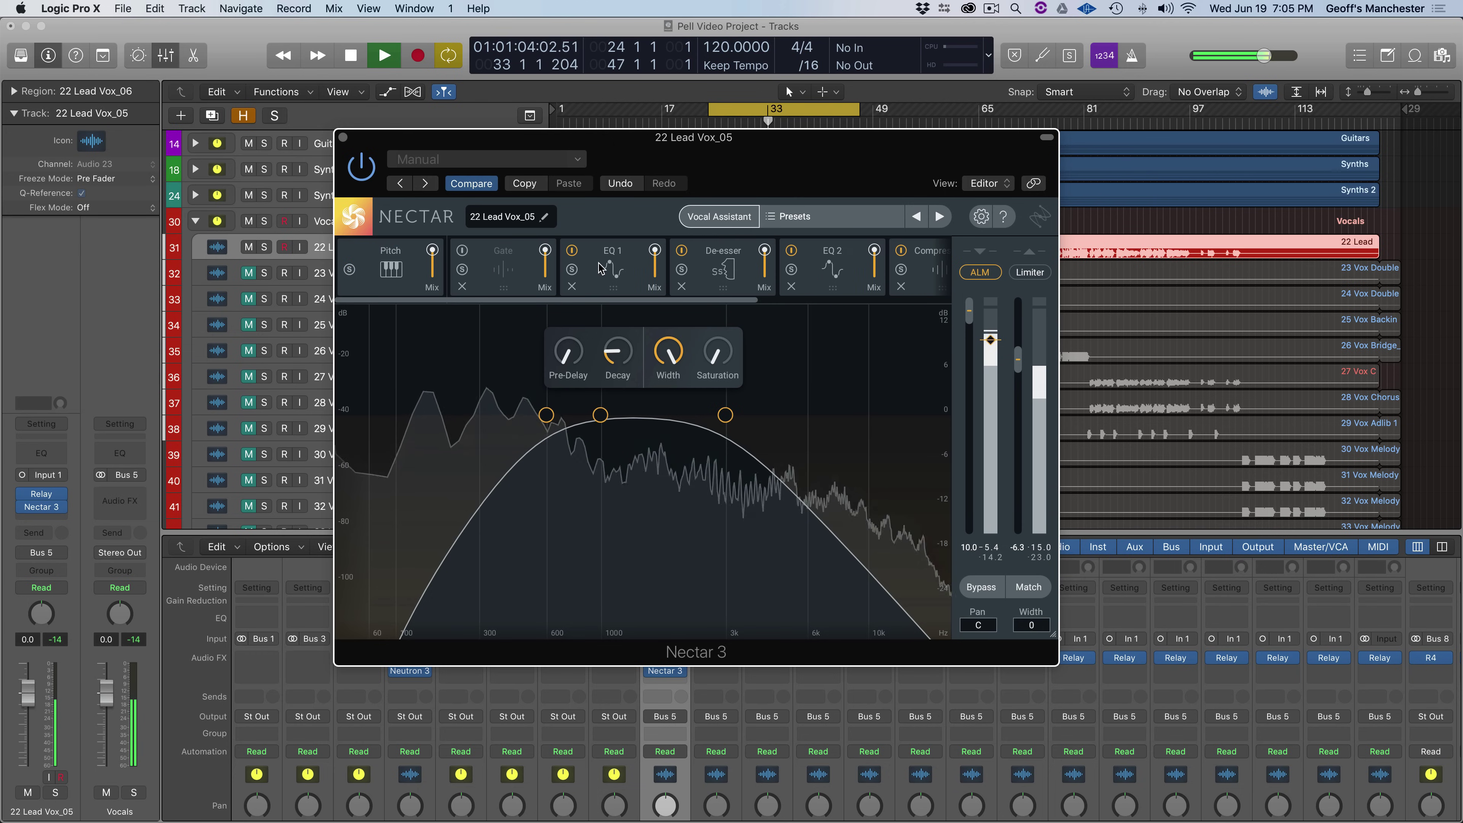
left_click(605, 269)
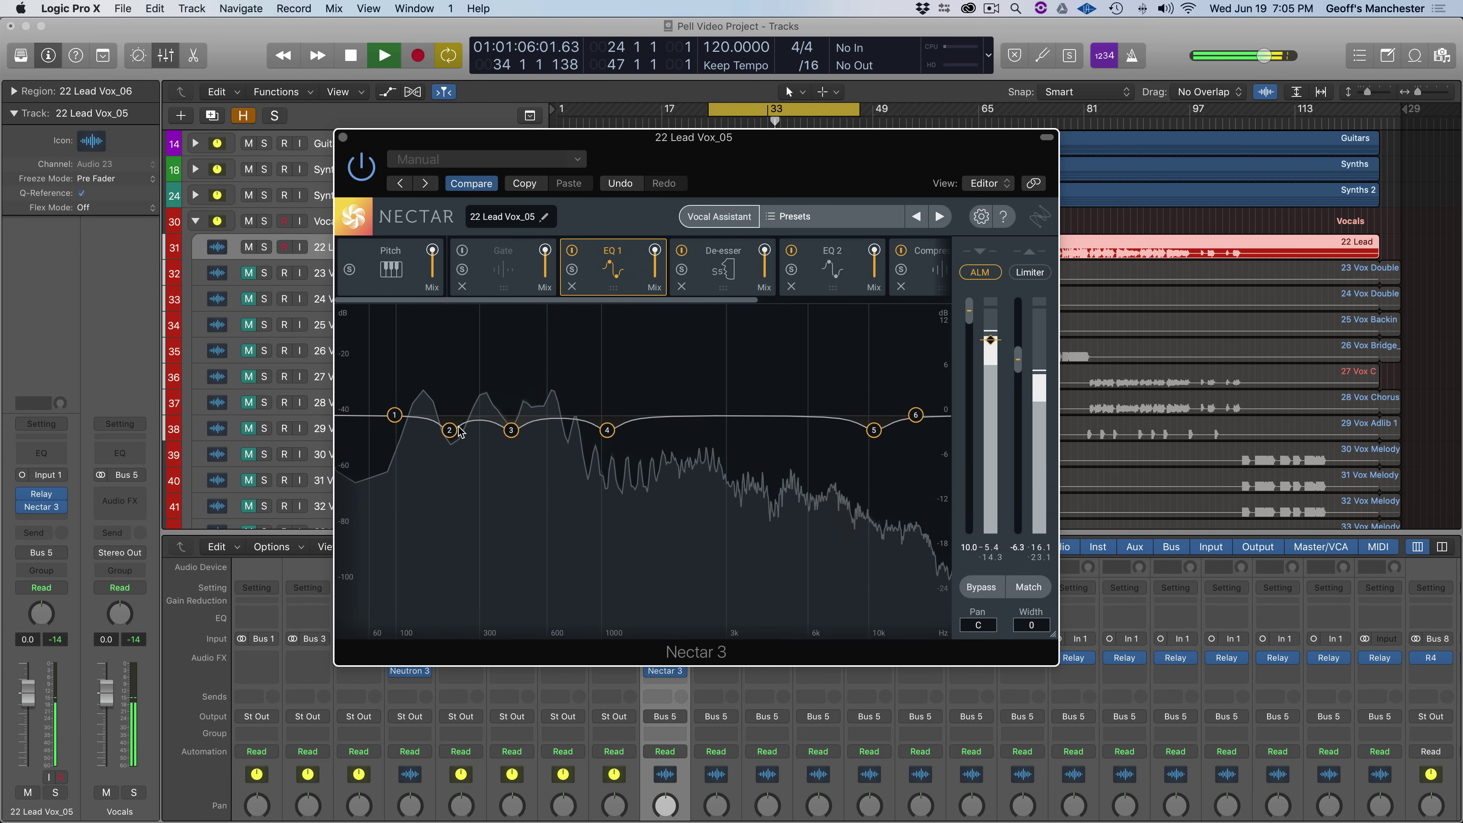
left_click_drag(450, 430, 450, 435)
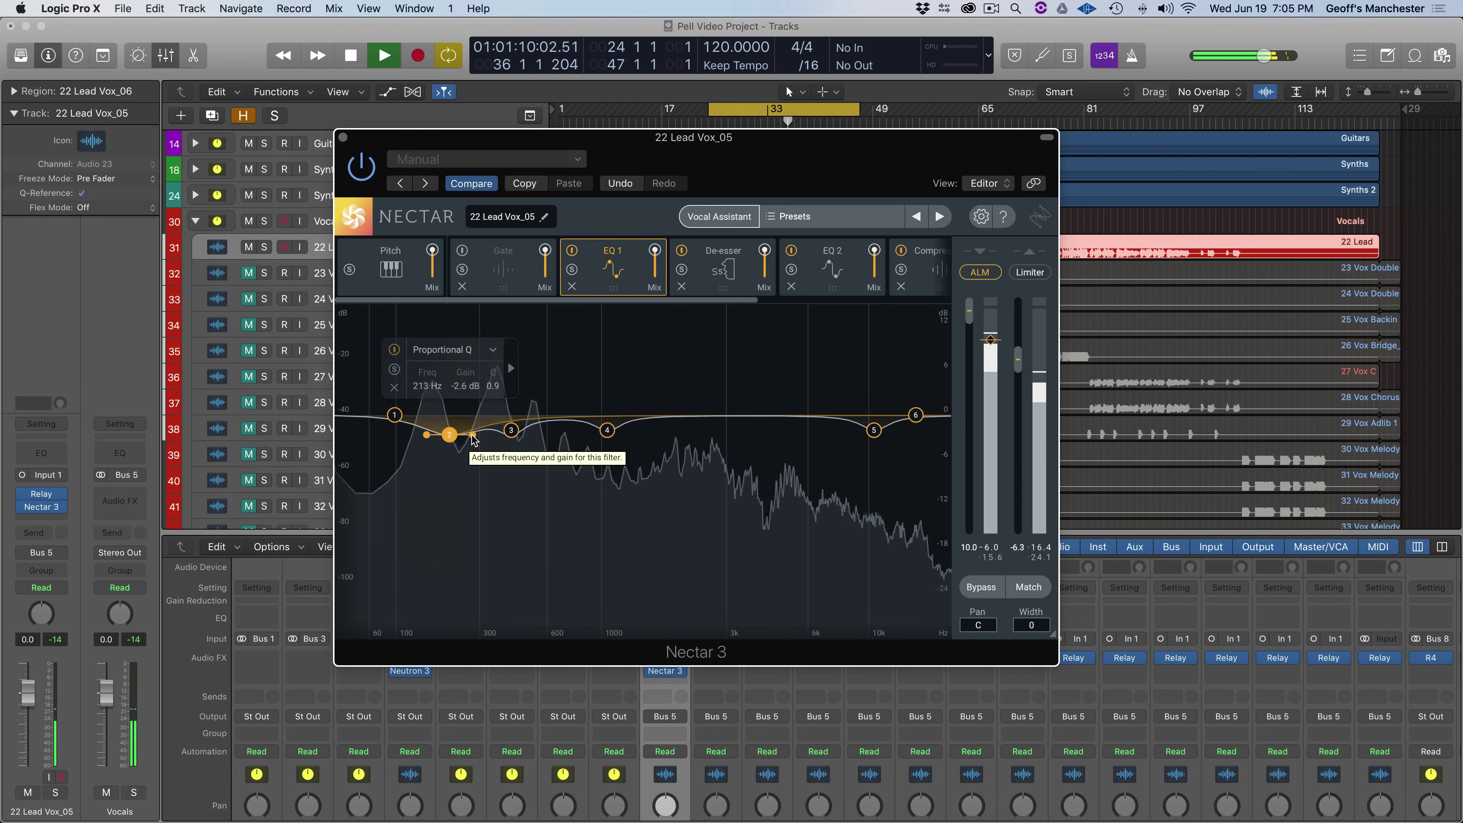
left_click(510, 432)
left_click_drag(511, 437, 503, 443)
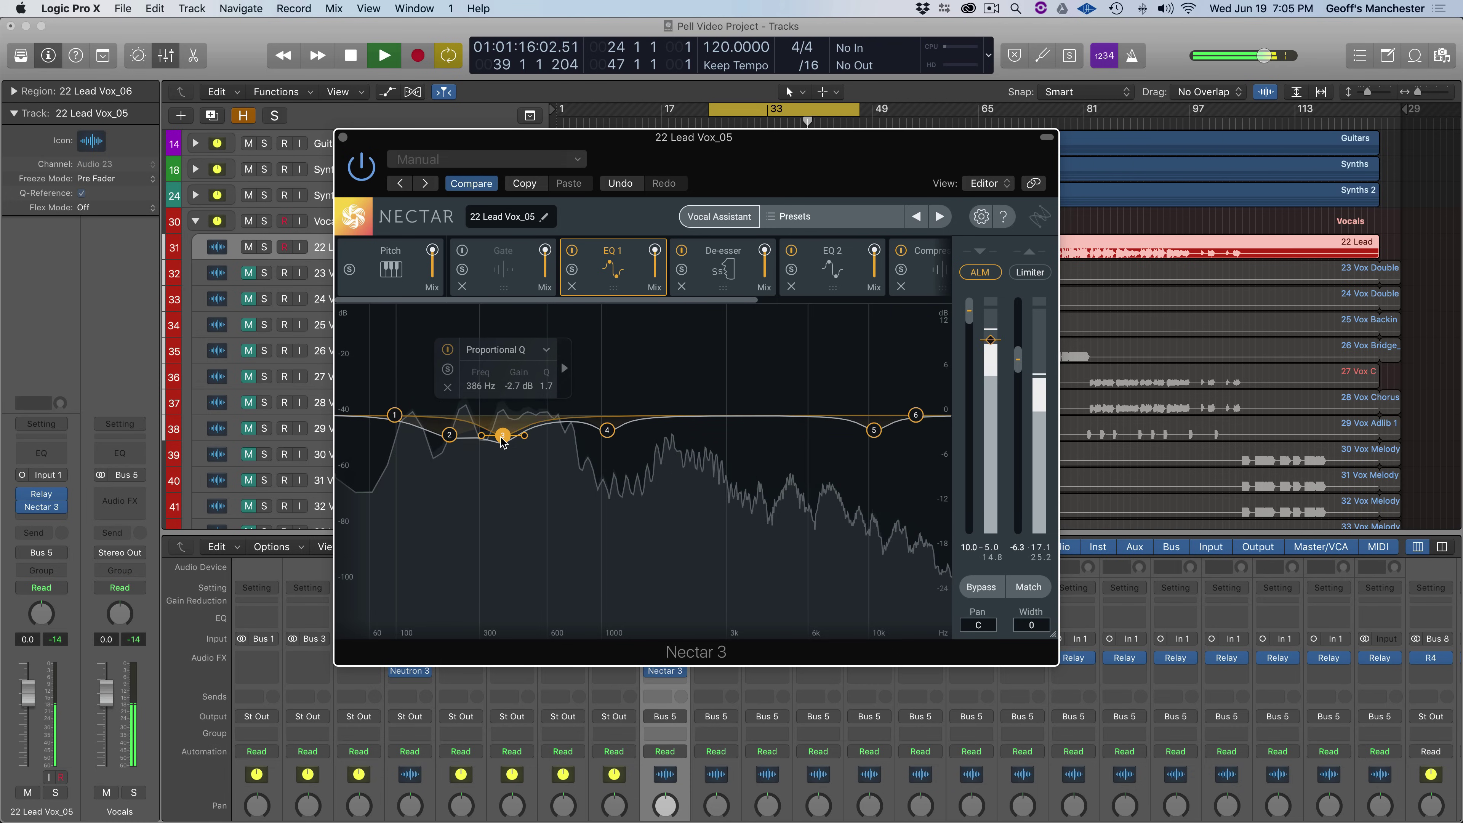
left_click(622, 485)
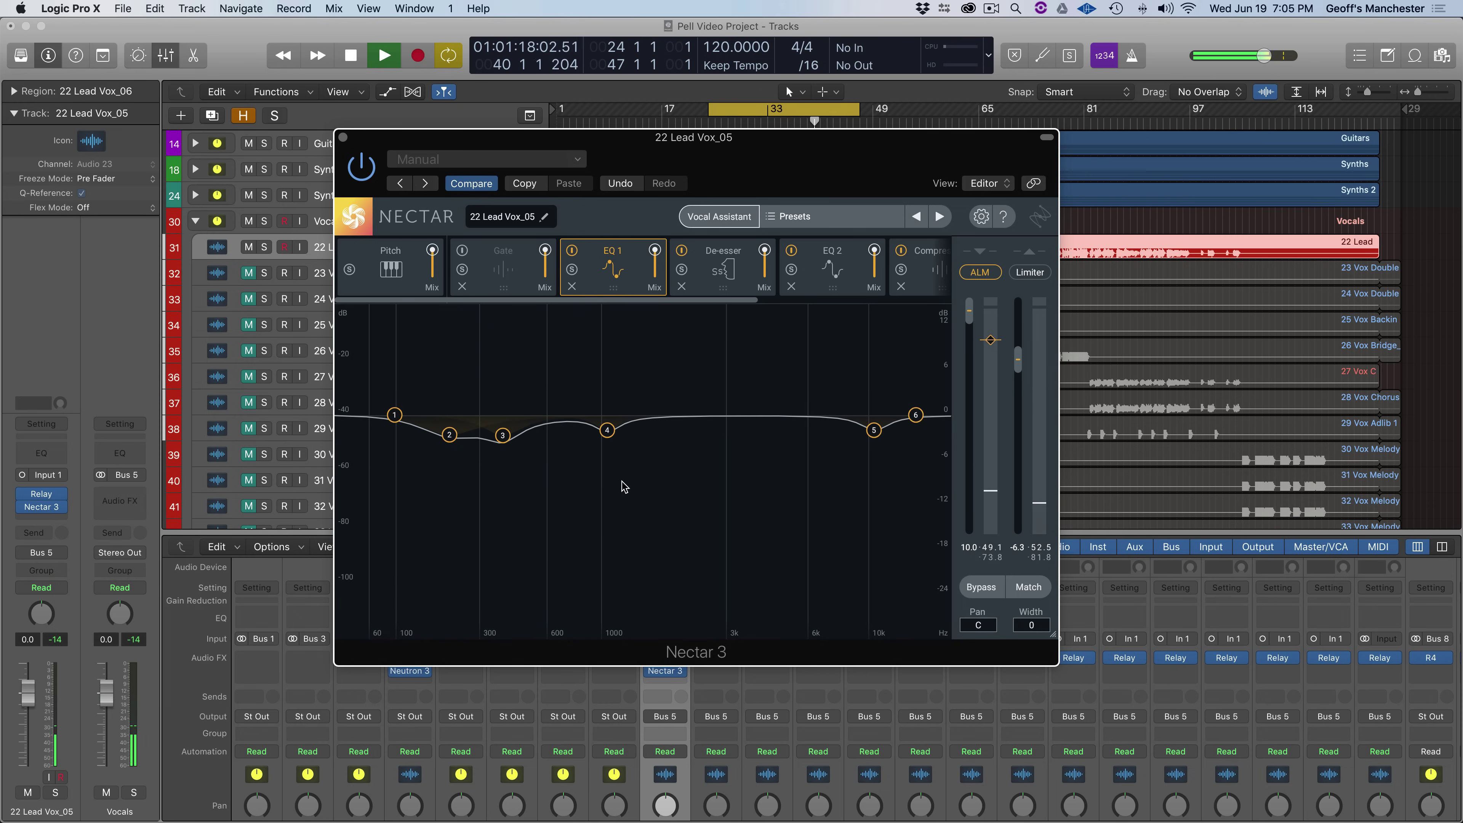
key("space")
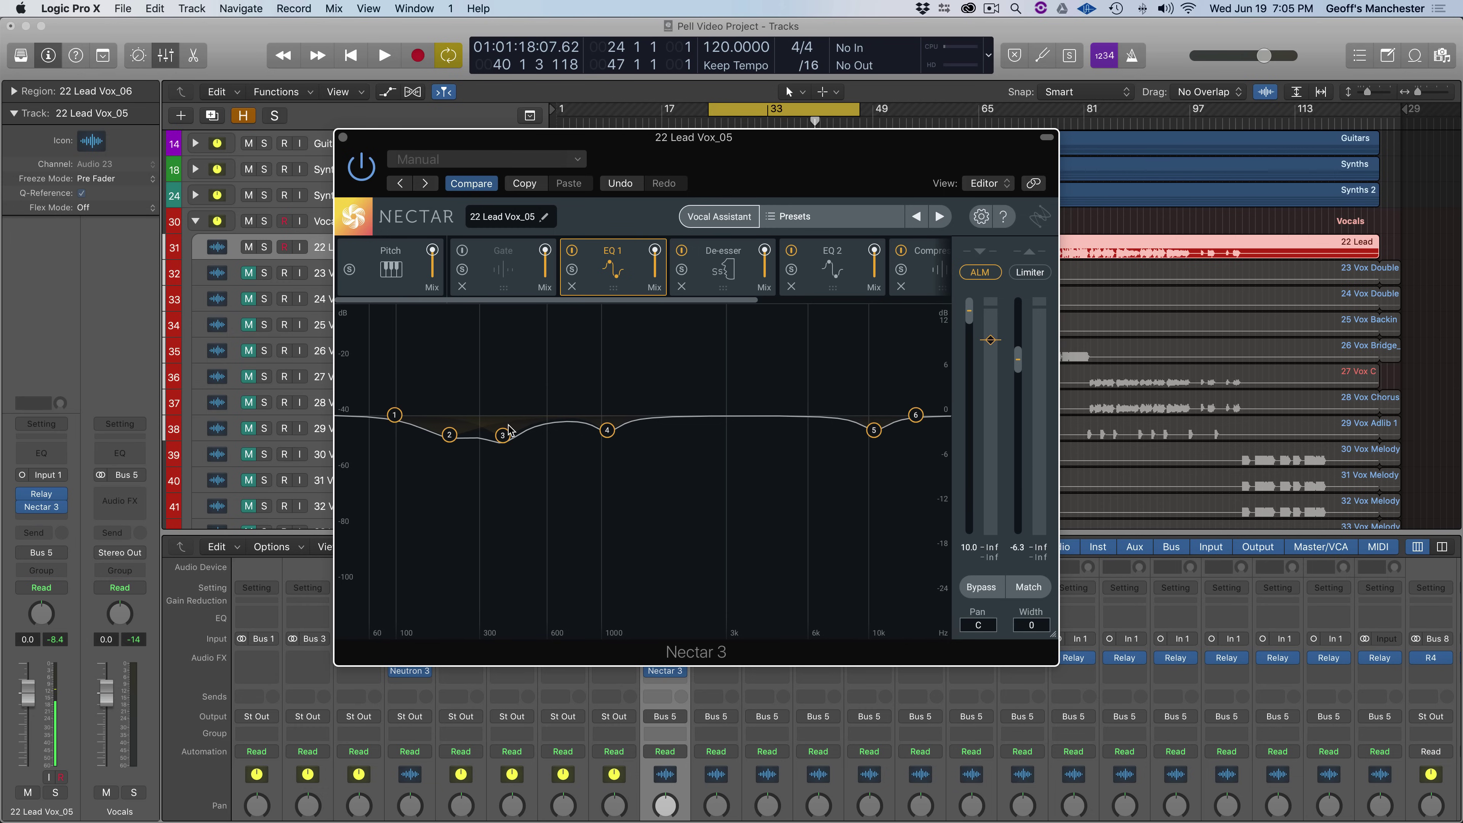
- Review the adjusted EQ 2 curve and the Compressor 1 module in the lead vocal's Nectar 3 chain
left_click(832, 273)
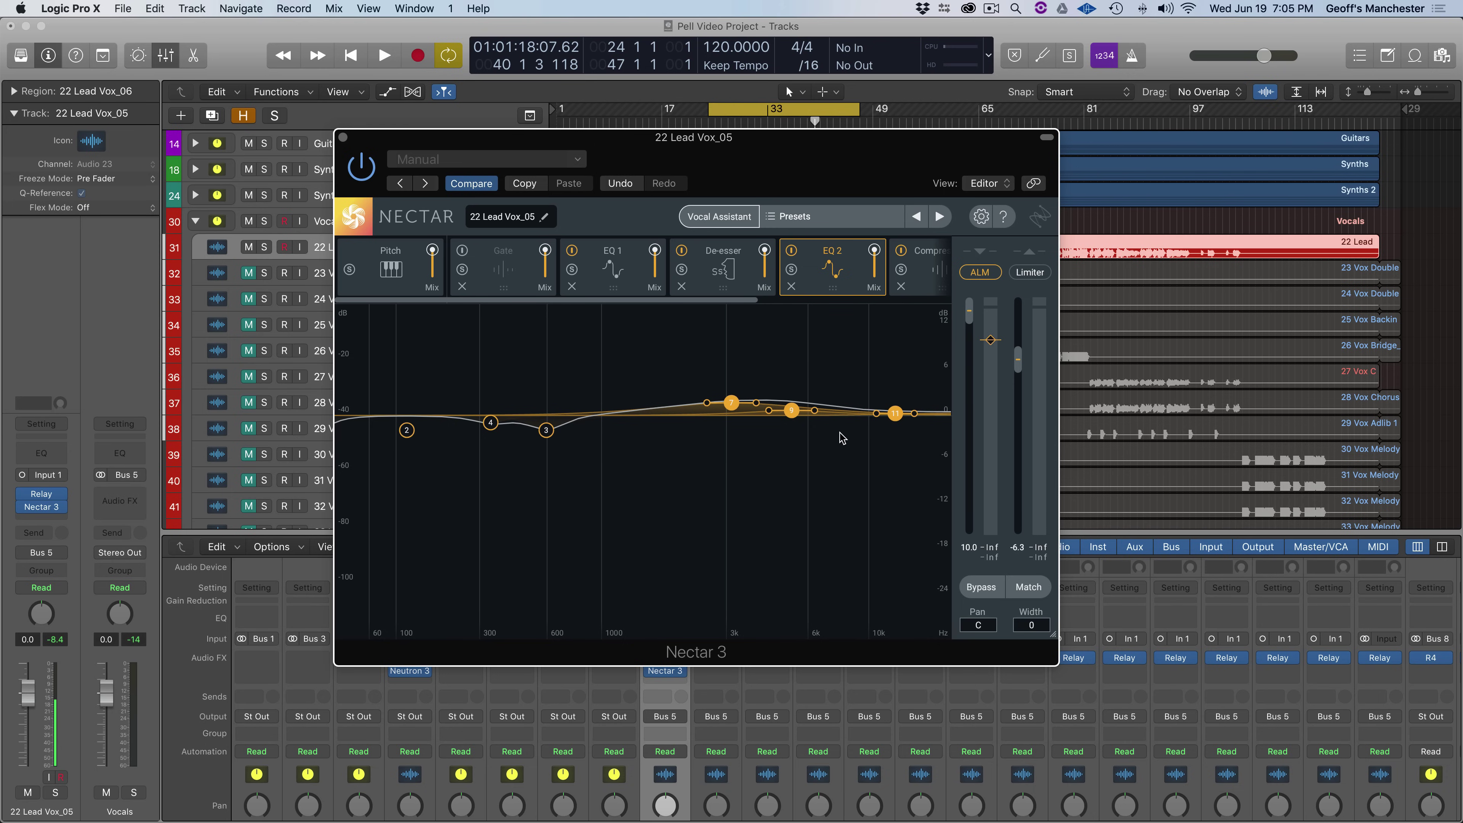
scroll(777, 280, "right", 5)
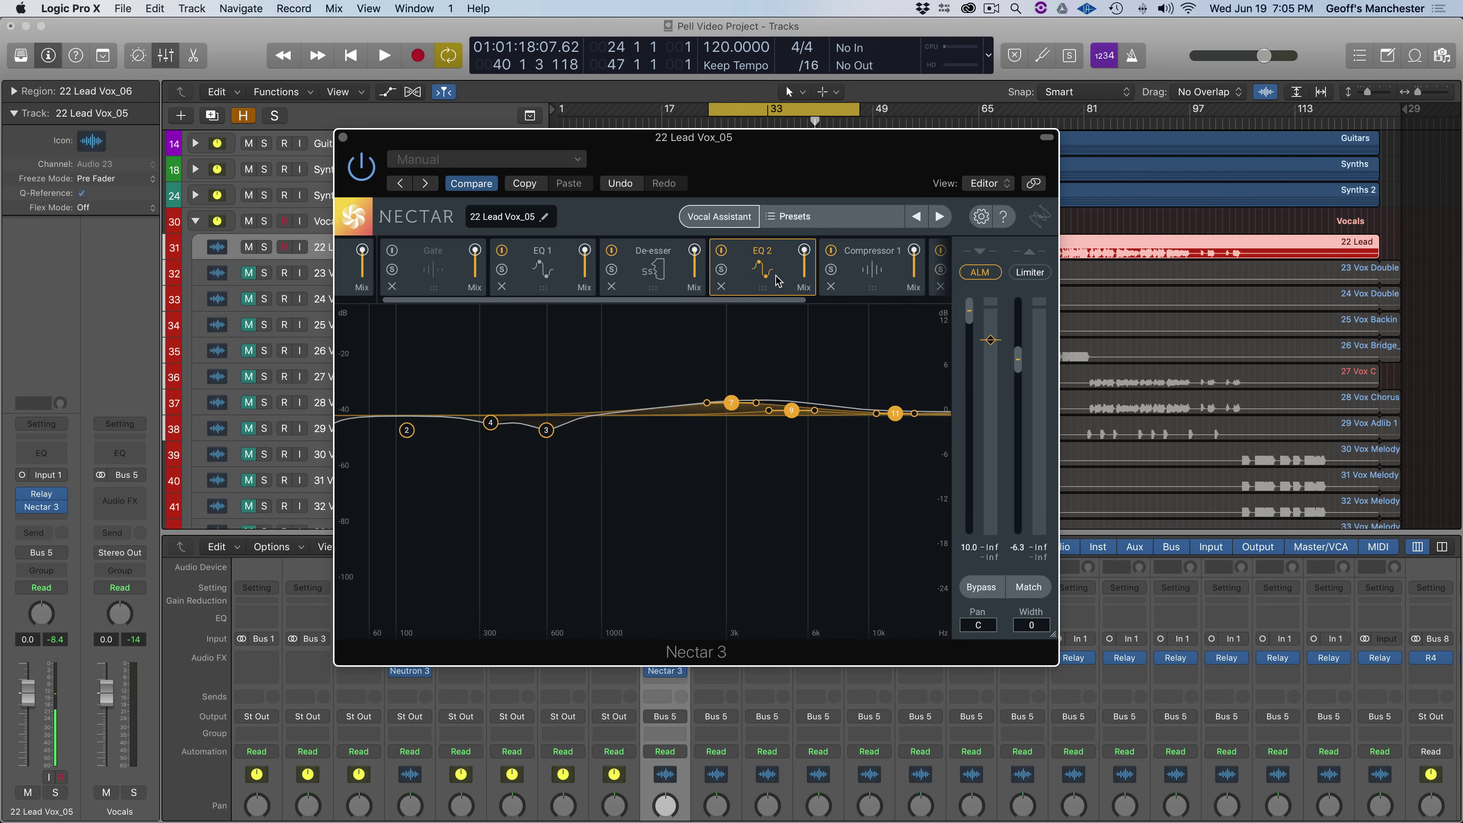
left_click(847, 275)
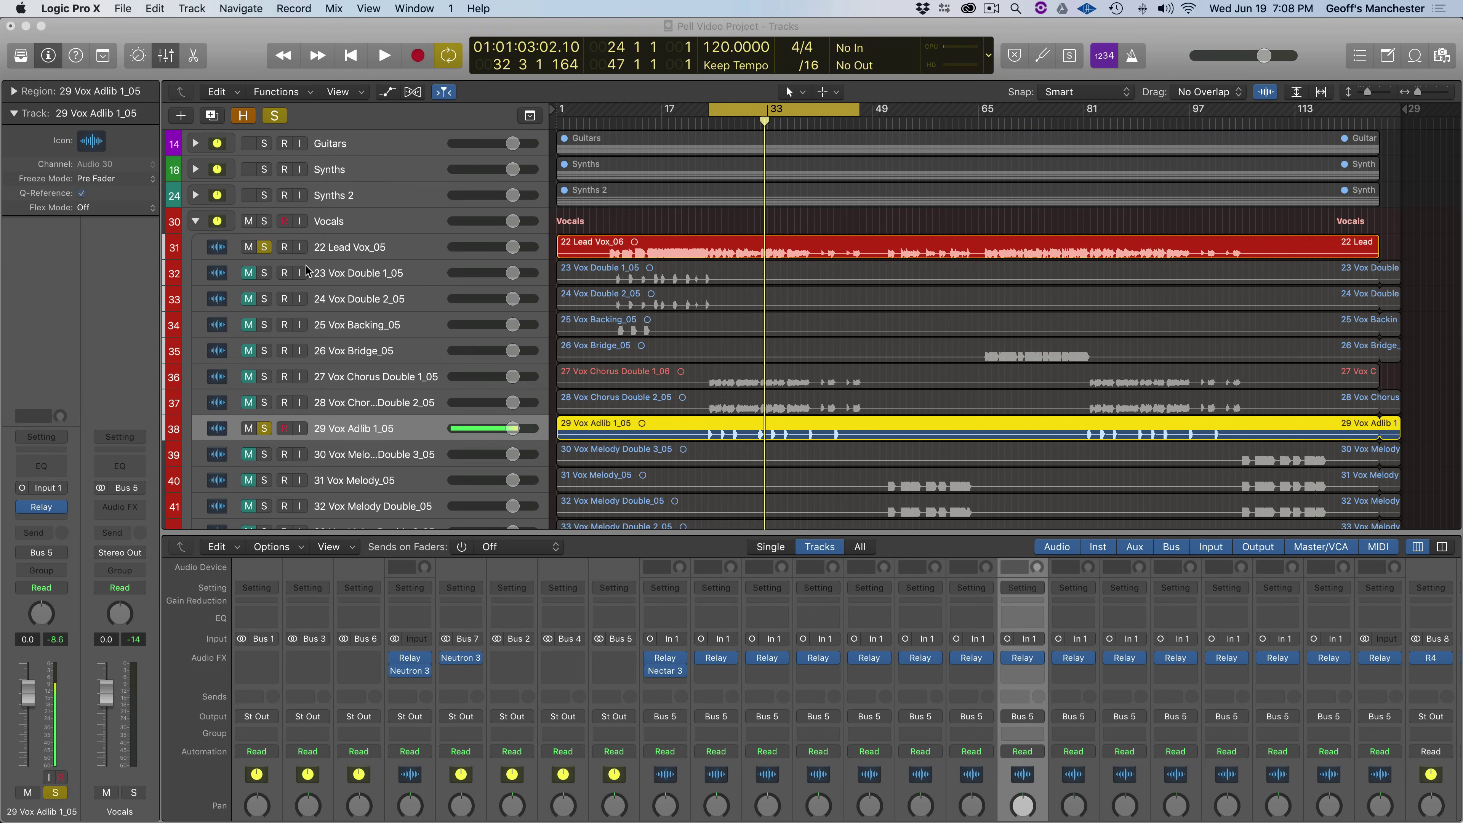
- Take 22 Lead Vox_05 out of solo and listen to 29 Vox Adlib 1_05 alone
left_click(265, 247)
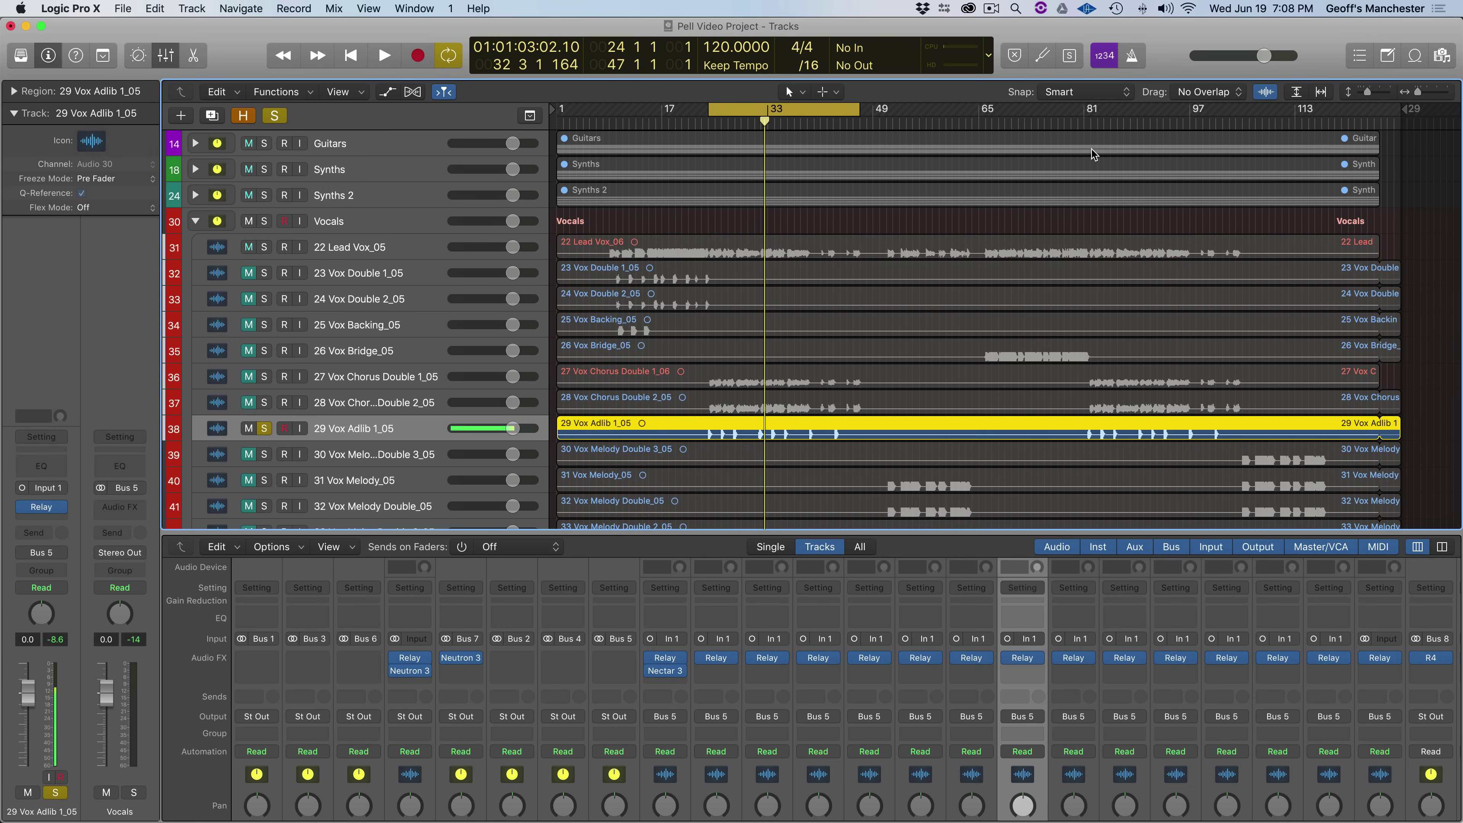
key("space")
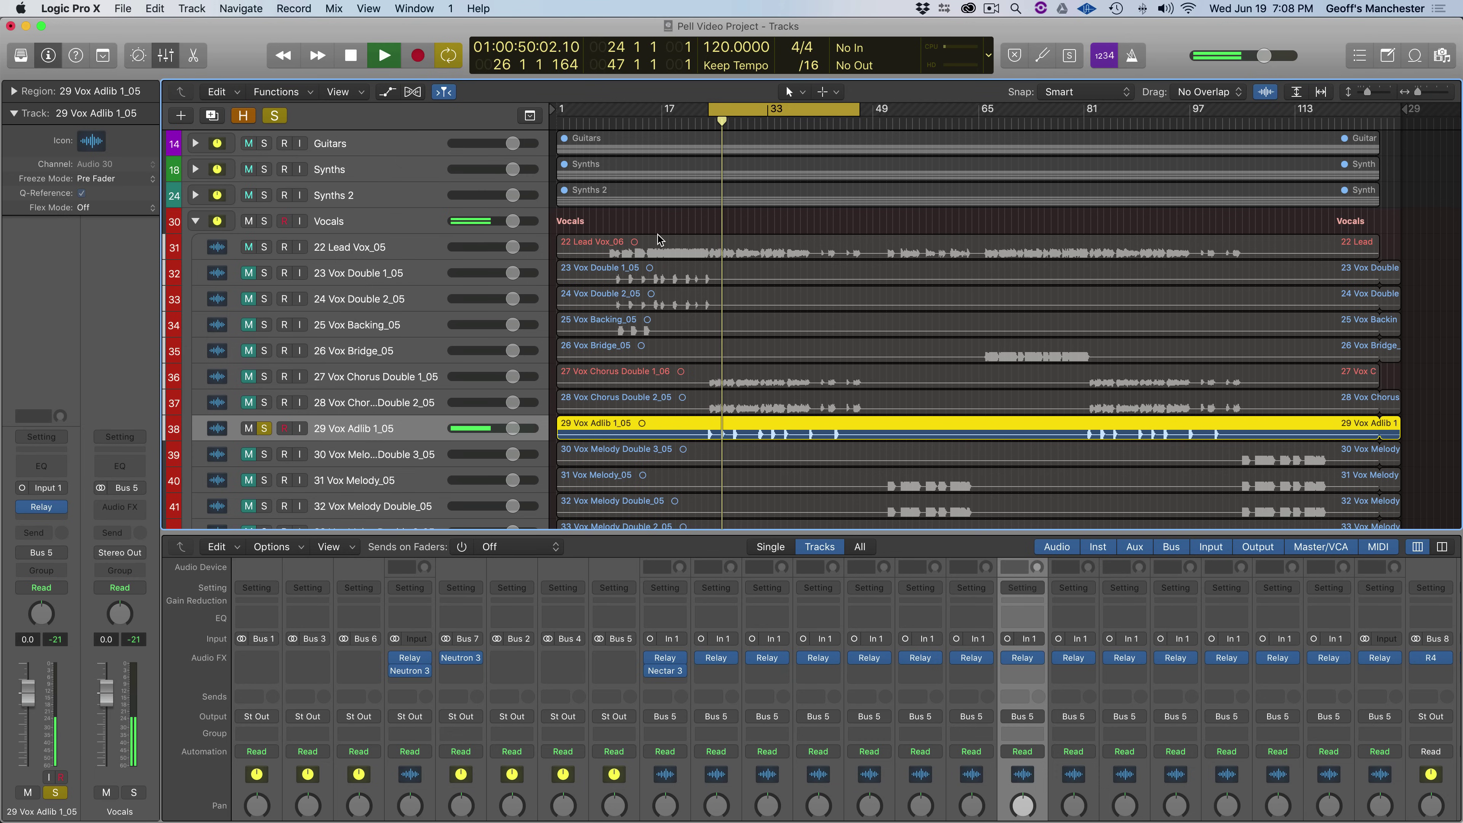
key("space")
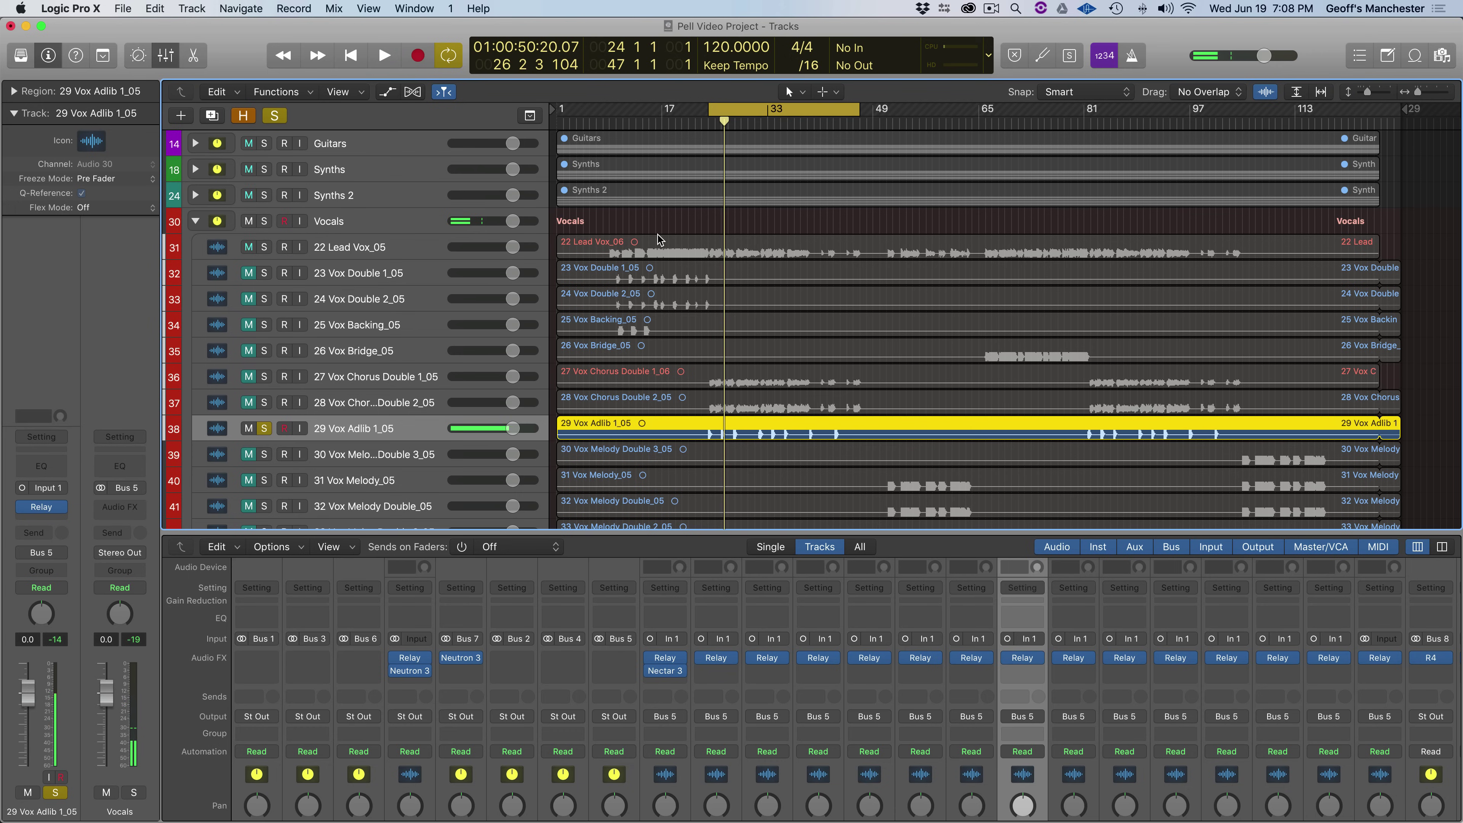
- Insert Nectar 3 after Relay on the 29 Vox Adlib 1_05 track and move its window clear of the channel strip
left_click(39, 516)
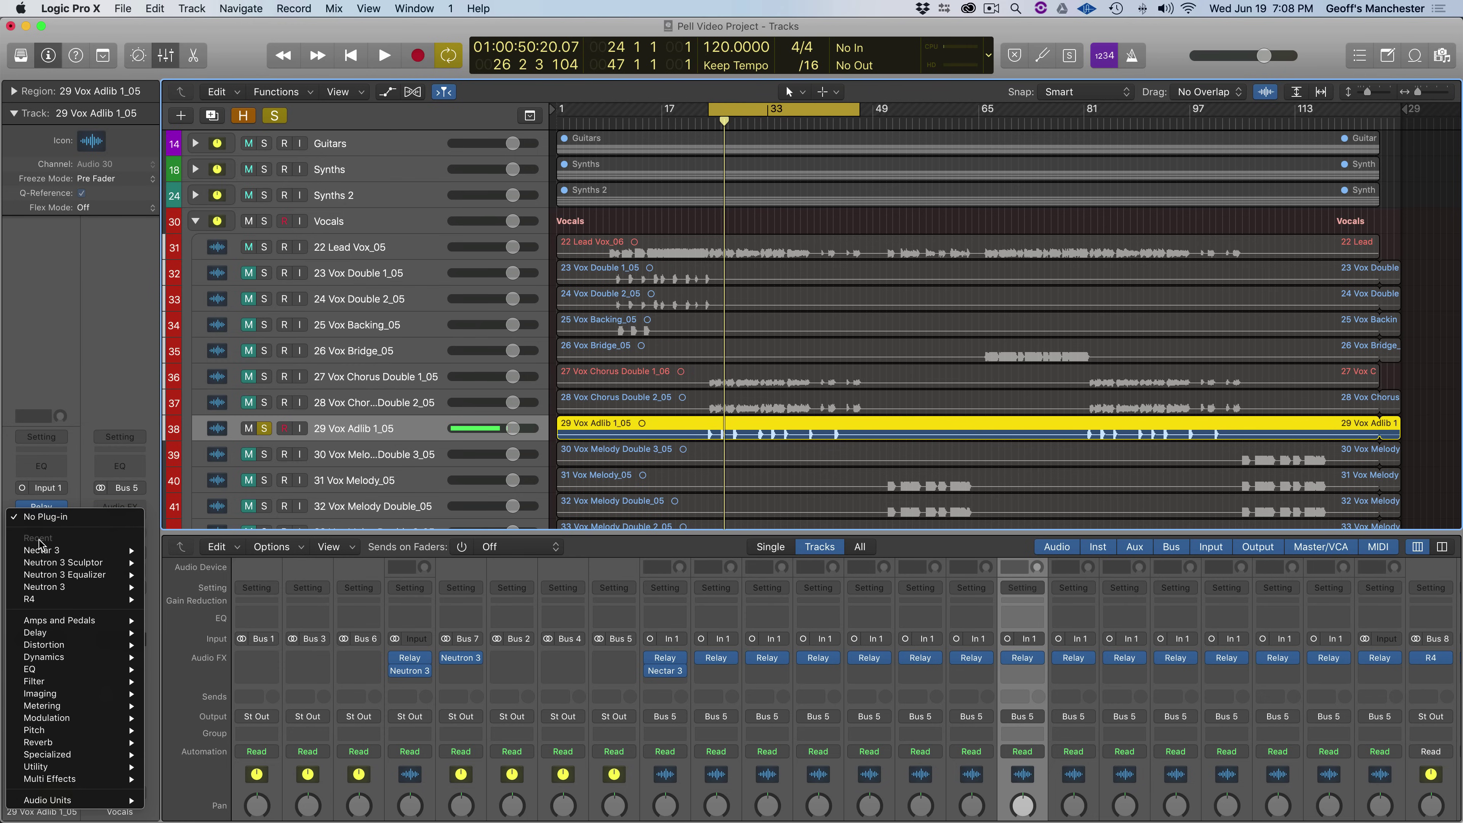
mouse_move(45, 552)
left_click(157, 550)
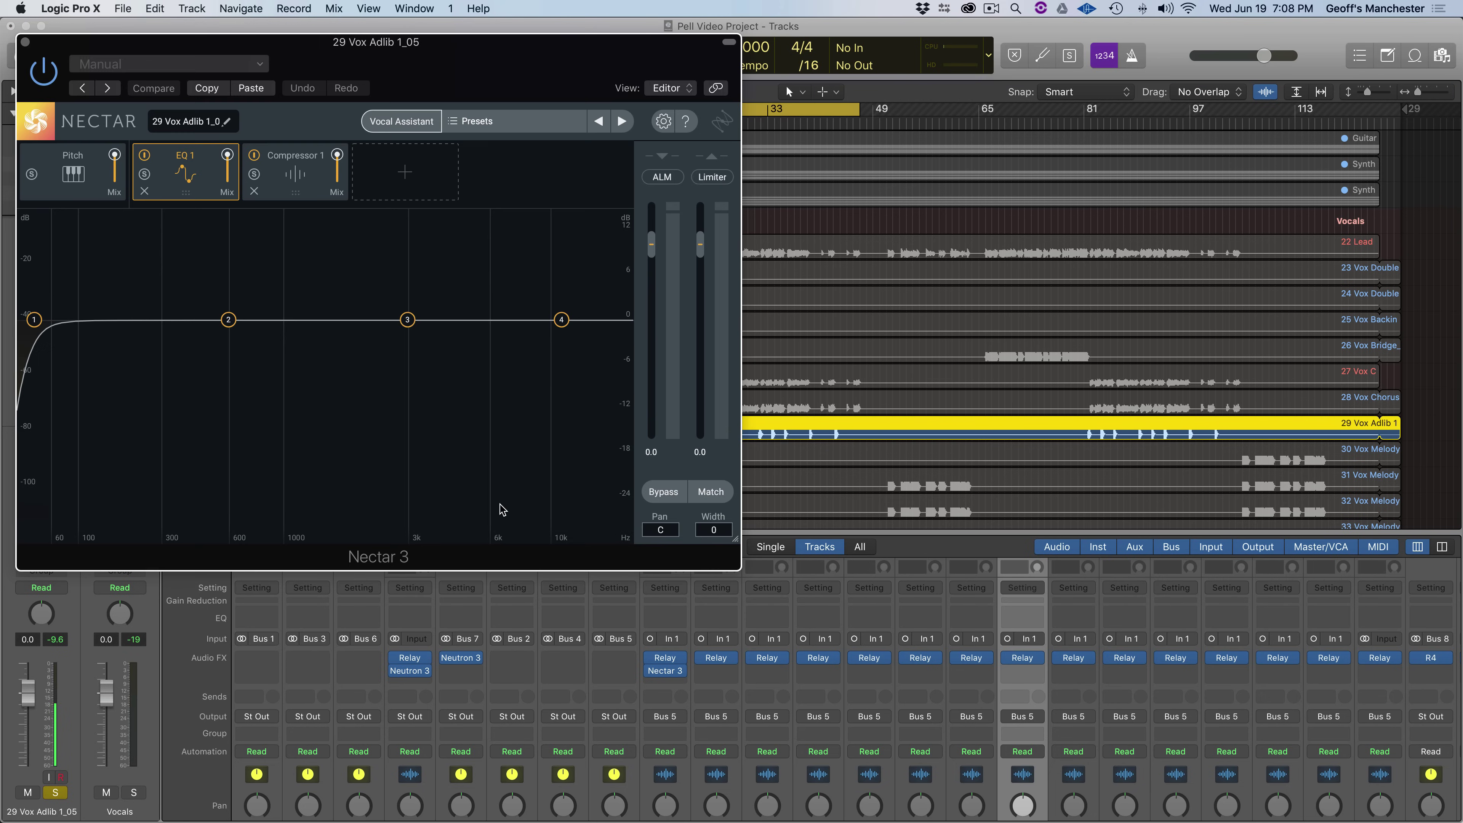
left_click_drag(499, 83, 639, 179)
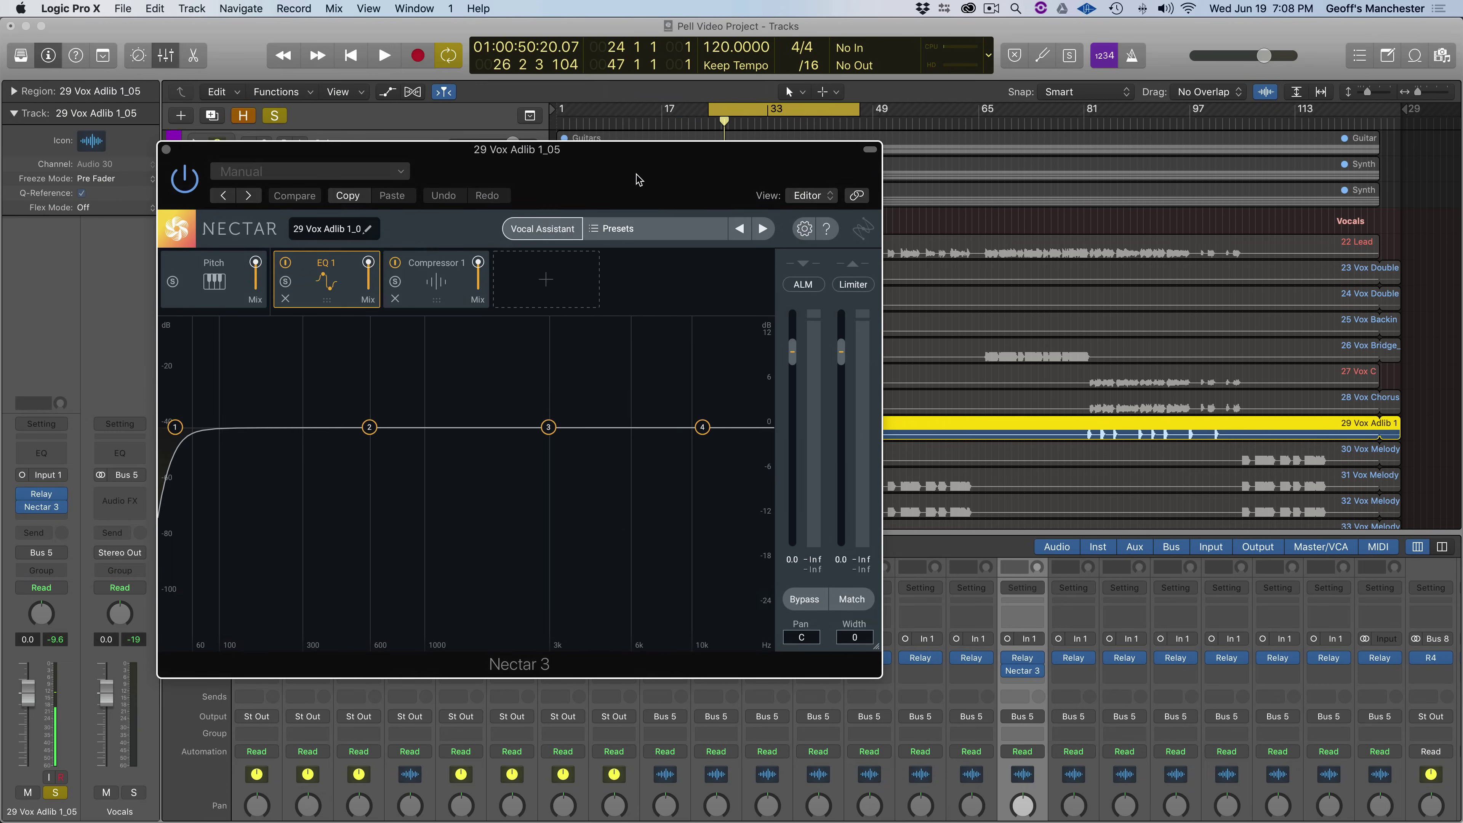
- Load the Extreme Grime preset from Nectar 3's Hip Hop & Rap legacy presets on the ad-lib vocal and play it back
left_click(658, 223)
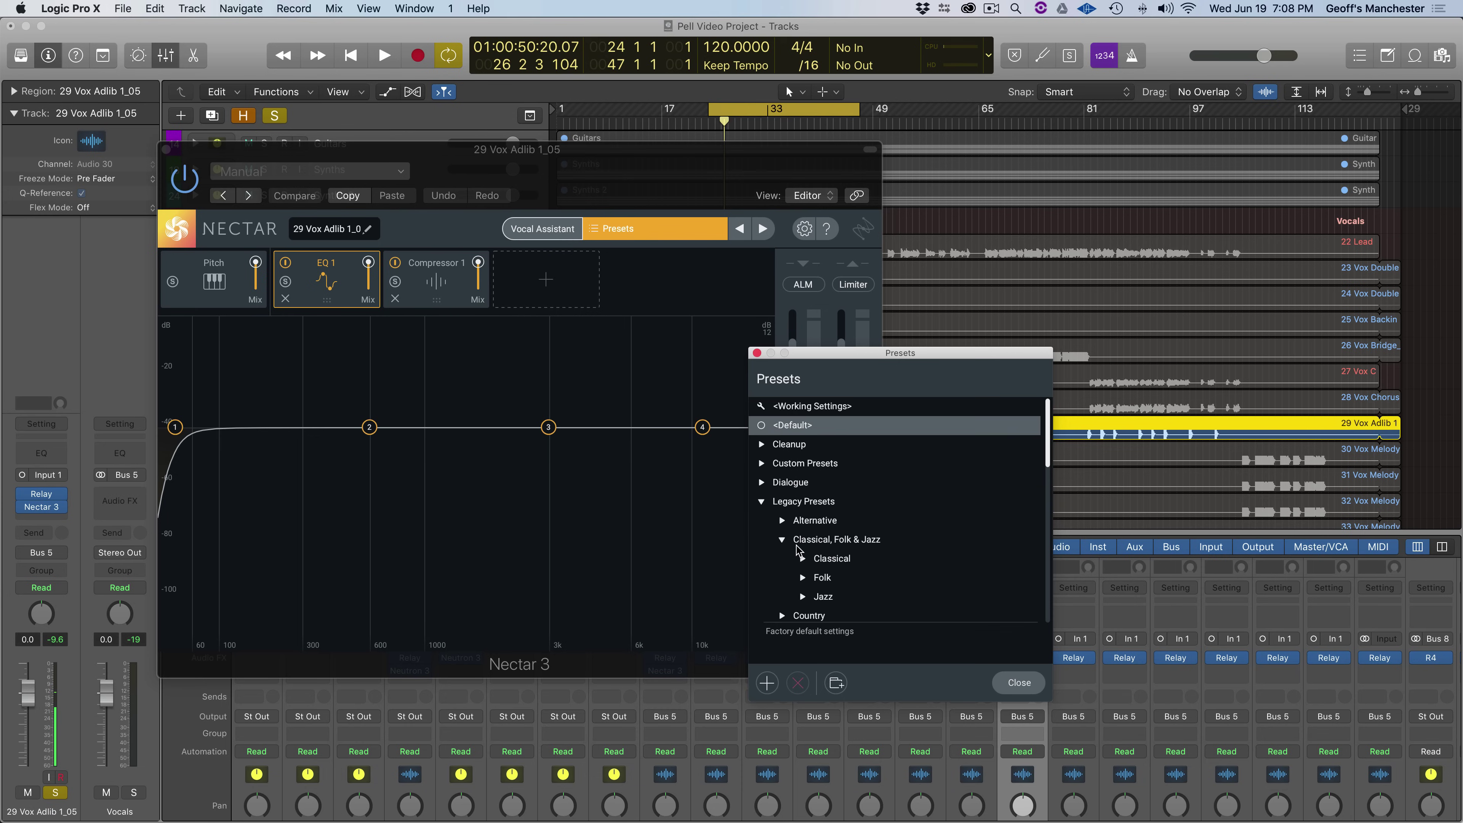
scroll(799, 551, "down", 1)
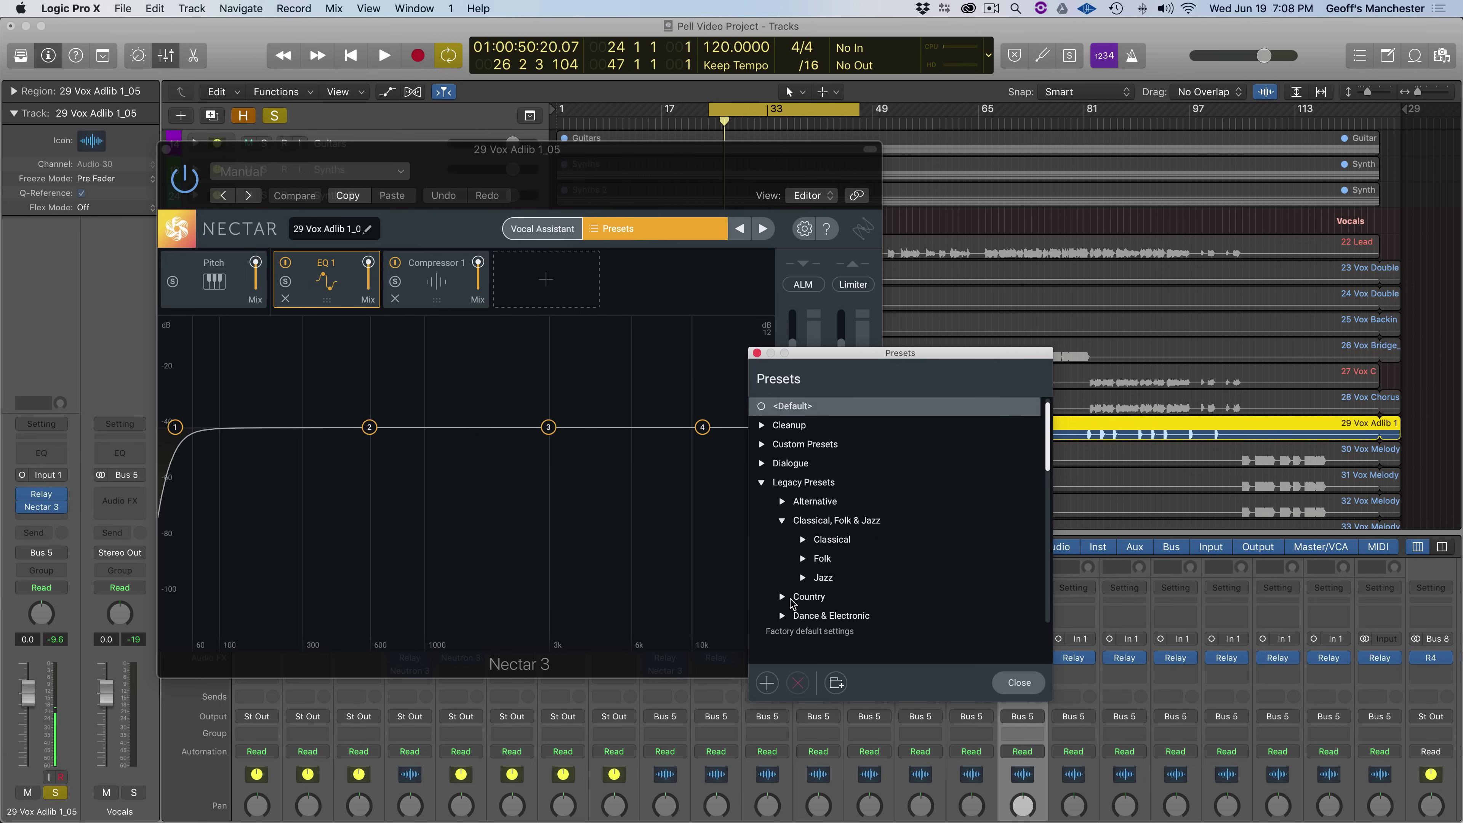
scroll(787, 616, "down", 2)
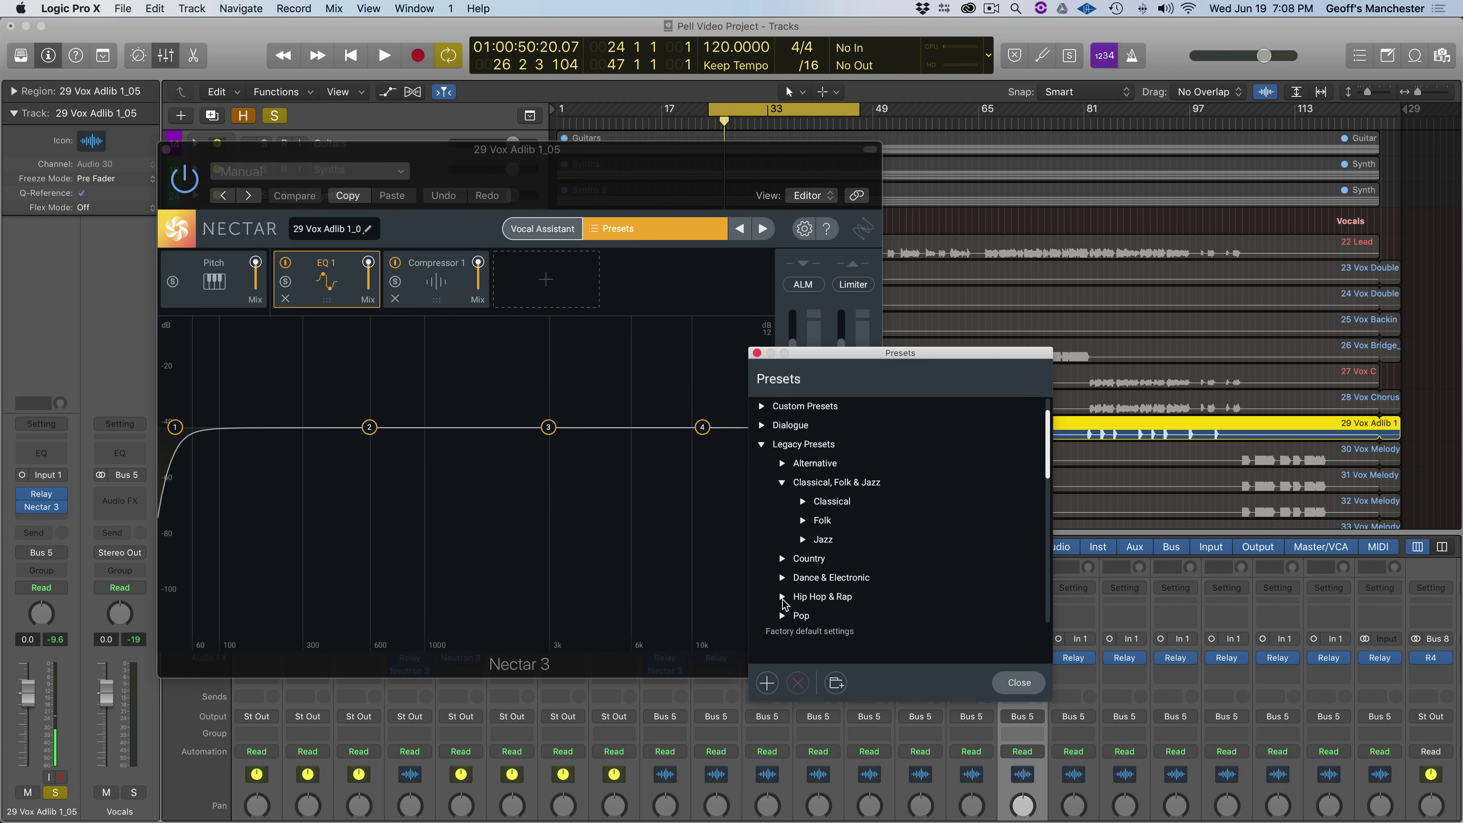
scroll(825, 600, "down", 4)
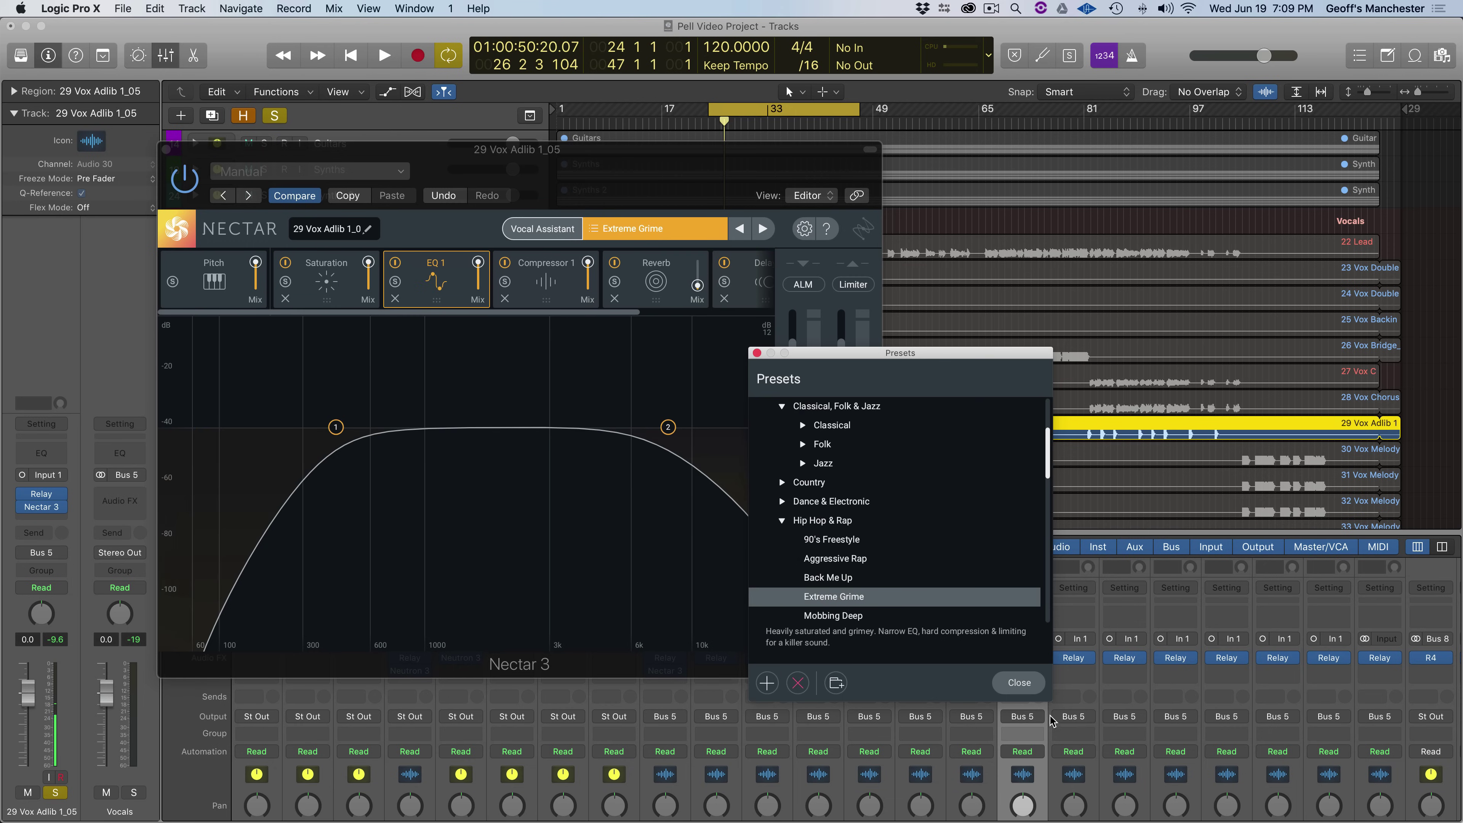
left_click(1017, 687)
left_click_drag(530, 196, 789, 264)
key("space")
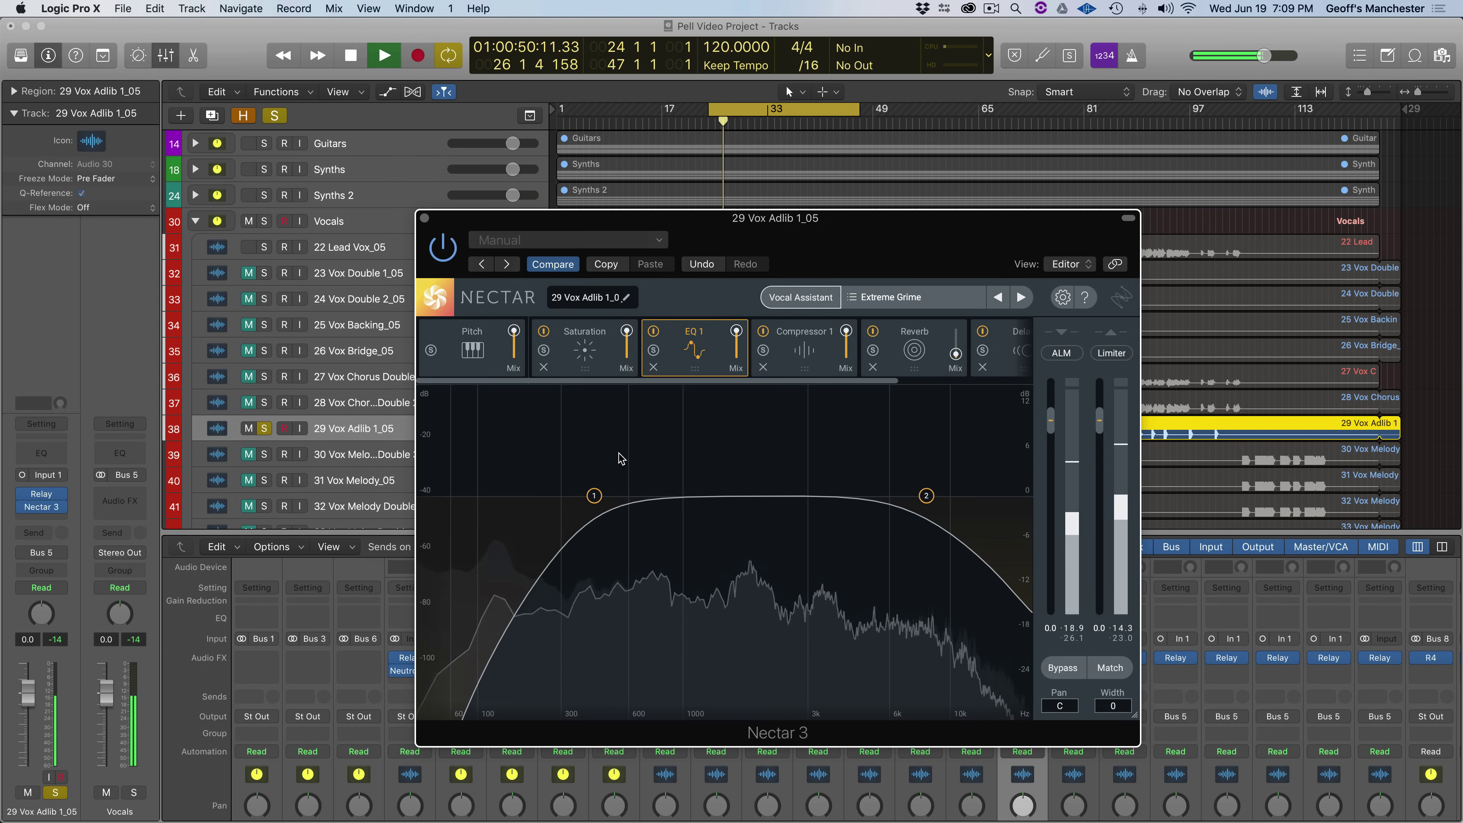
key("space")
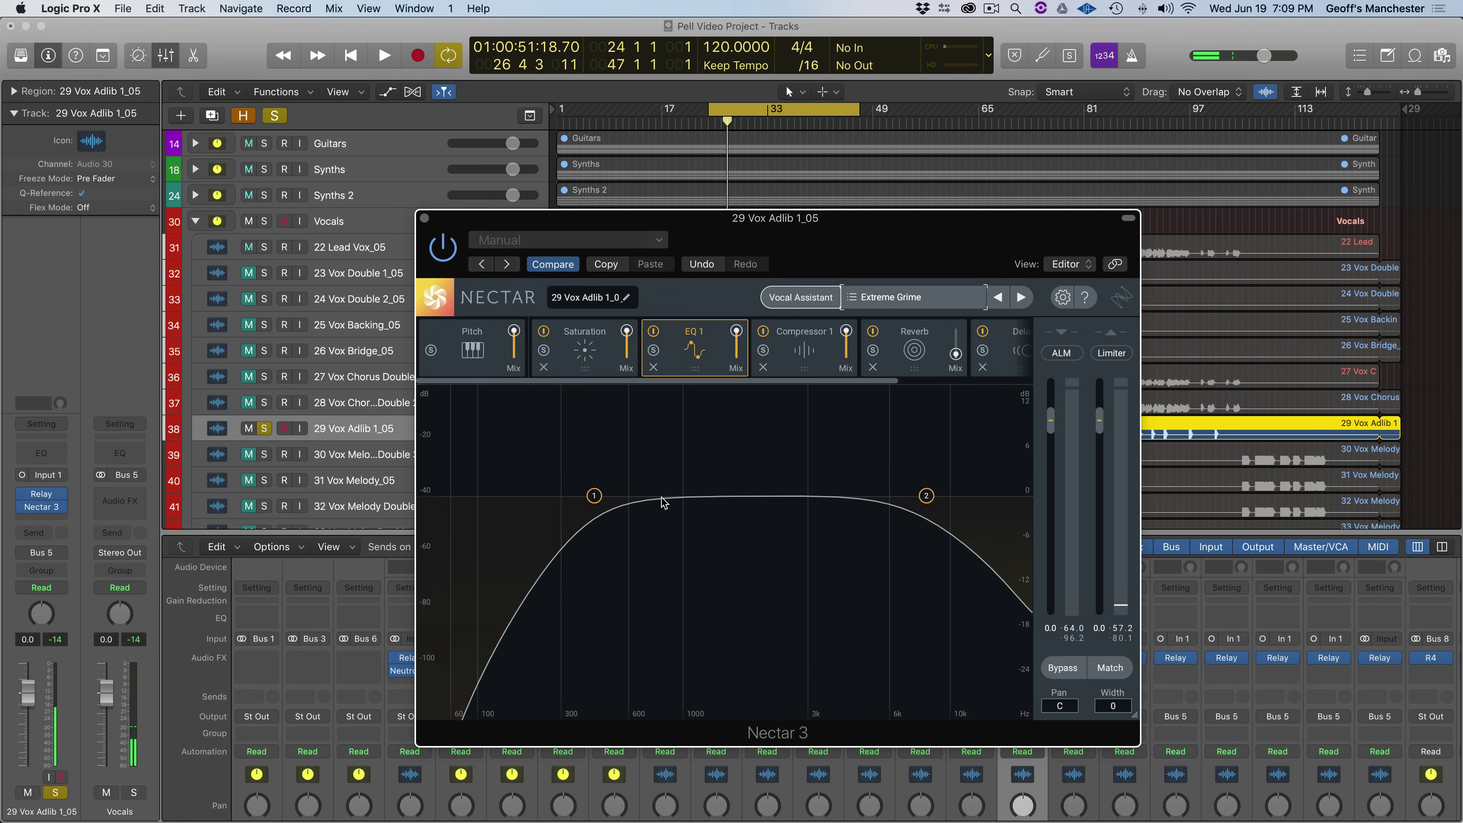
- Lower the Retro saturation amount in the ad-lib's Saturation module
left_click(603, 354)
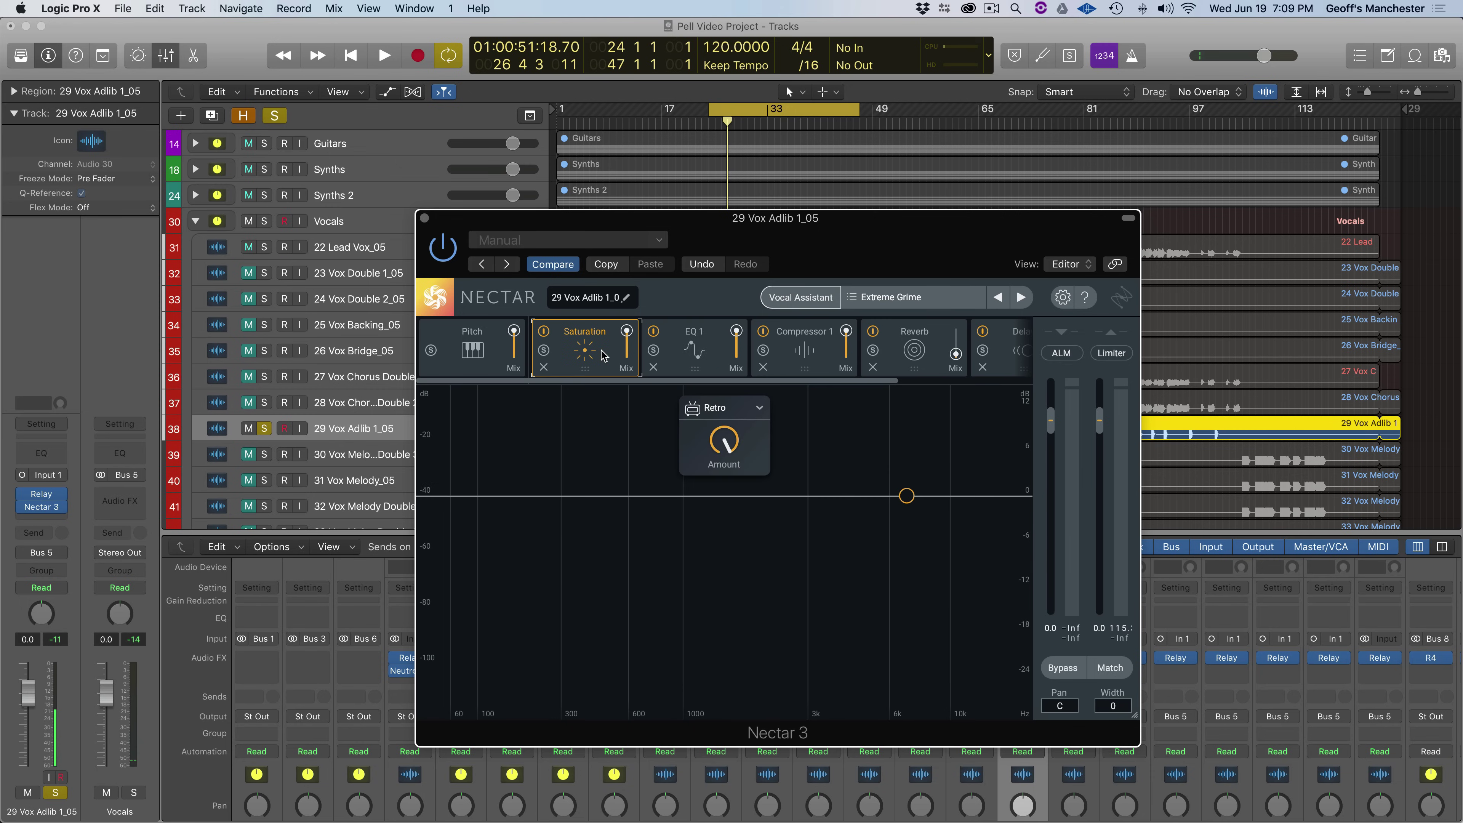
left_click_drag(727, 443, 724, 541)
scroll(719, 346, "right", 5)
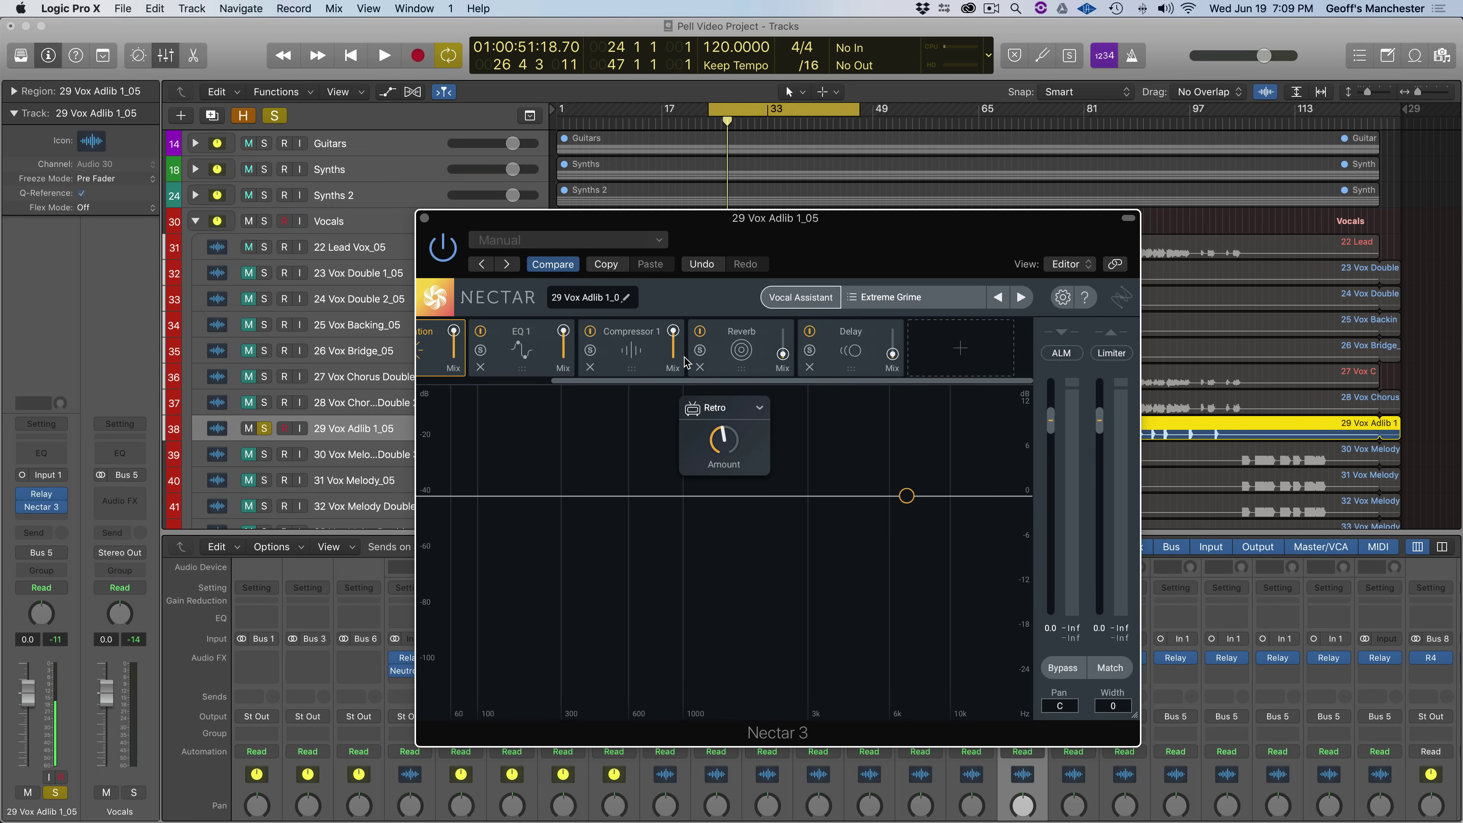
- Review the Delay, Reverb, Compressor 1 and EQ 1 modules of the Extreme Grime chain
left_click(846, 364)
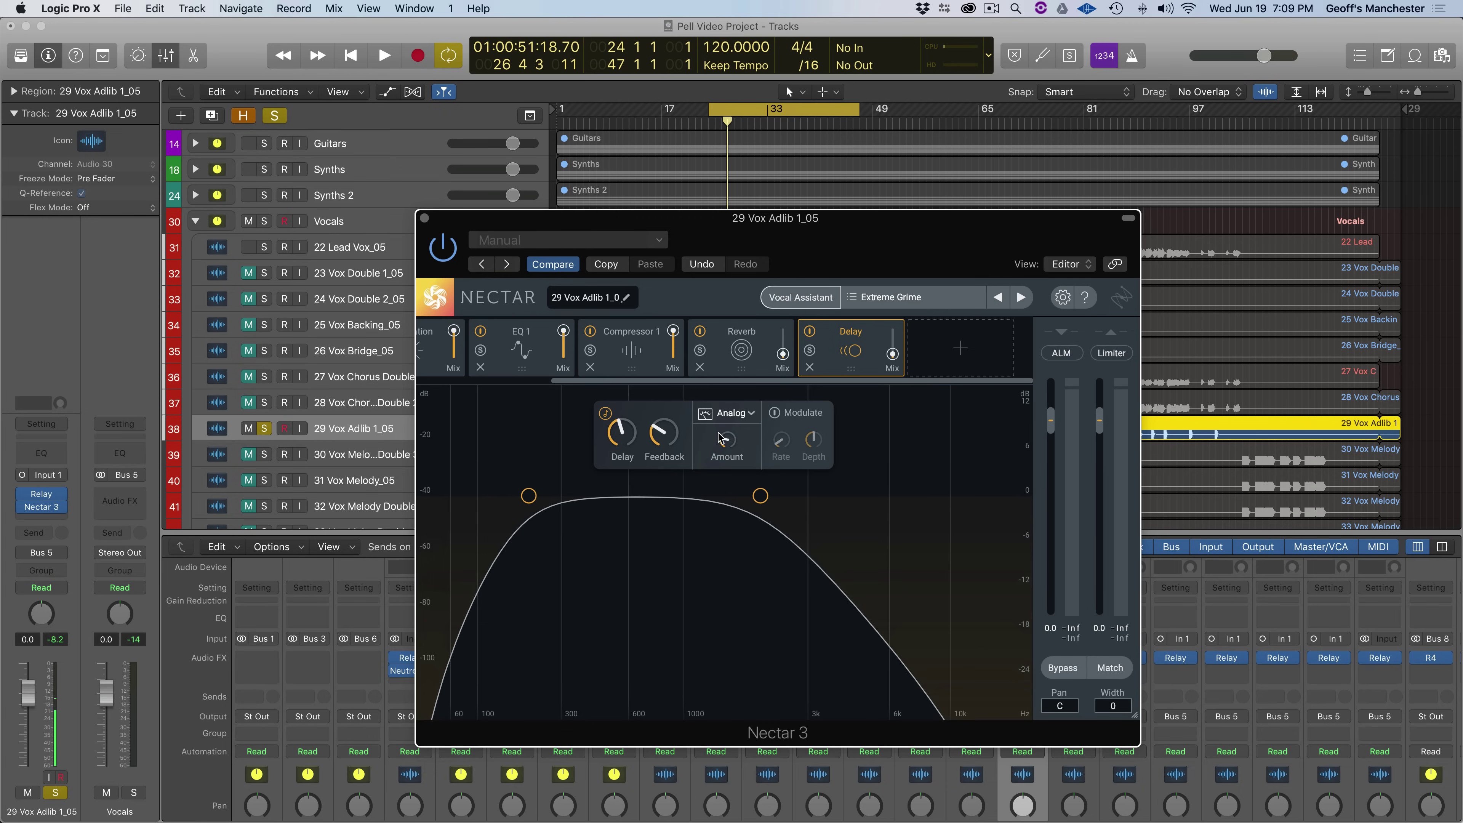
left_click(751, 370)
left_click(644, 362)
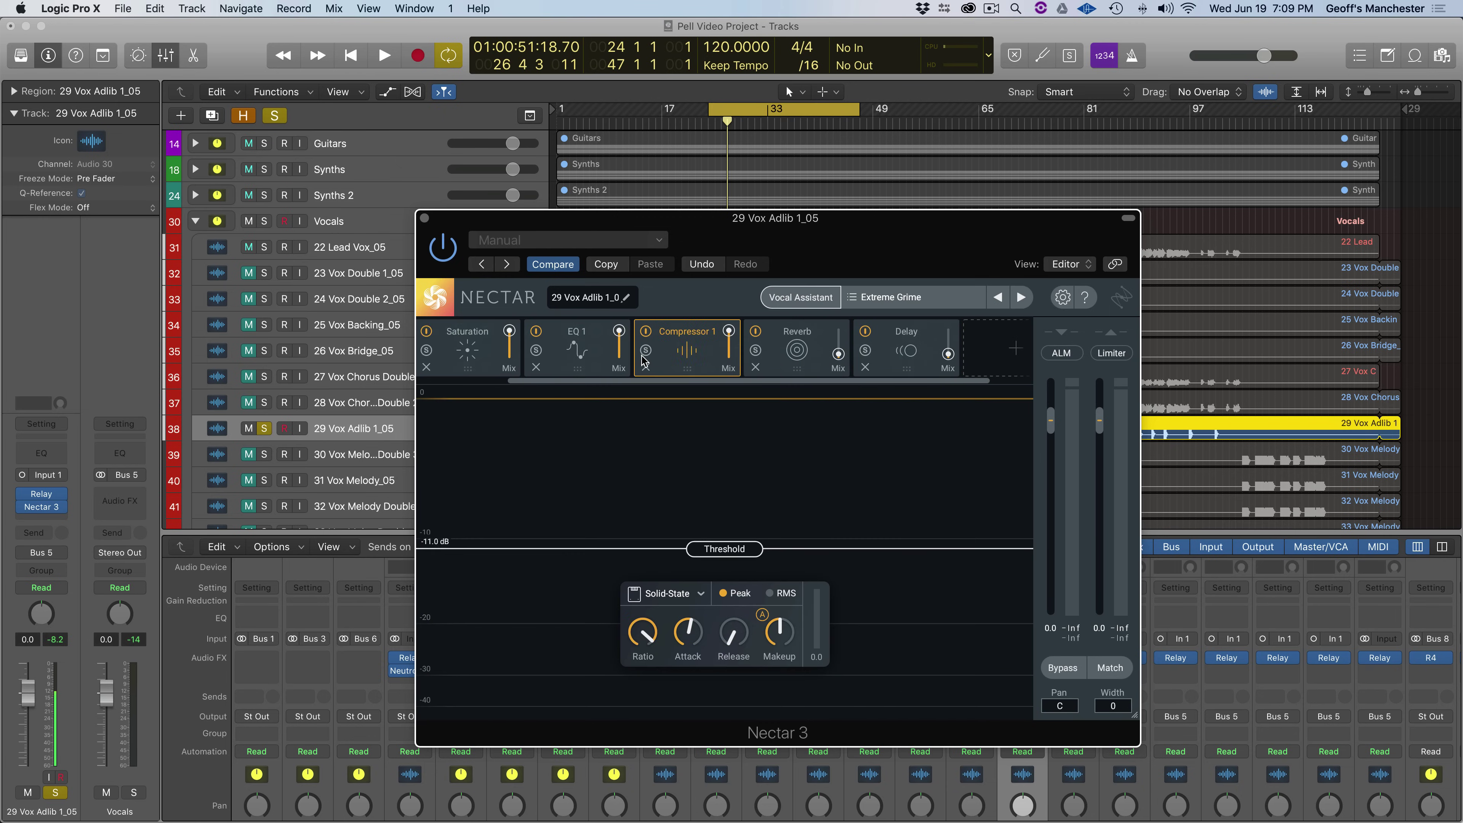
left_click(680, 357)
left_click(602, 357)
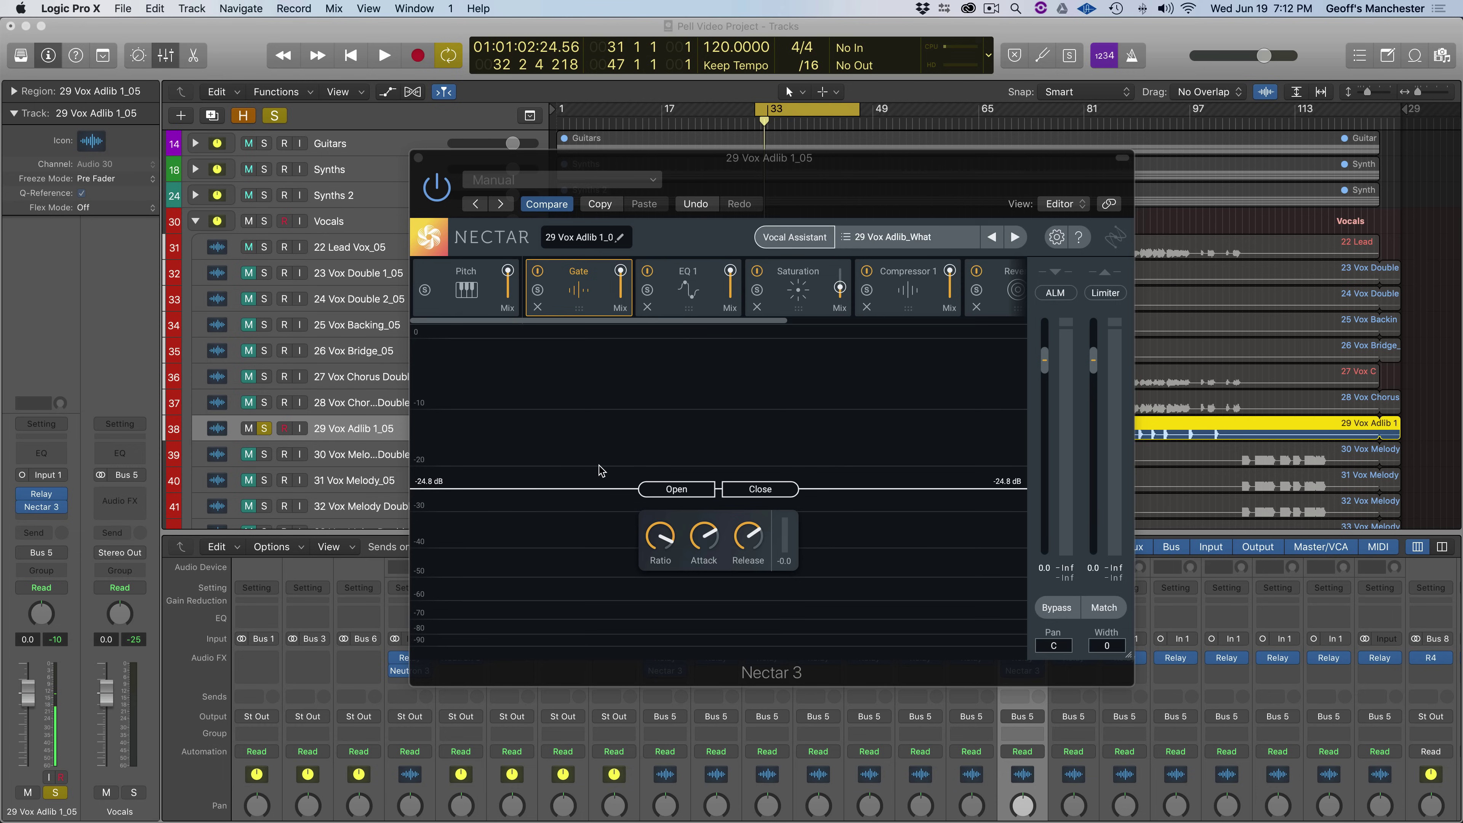
- Compare the ad-lib by ear with the Gate module switched off and on in the 29 Vox Adlib_What preset
left_click(539, 274)
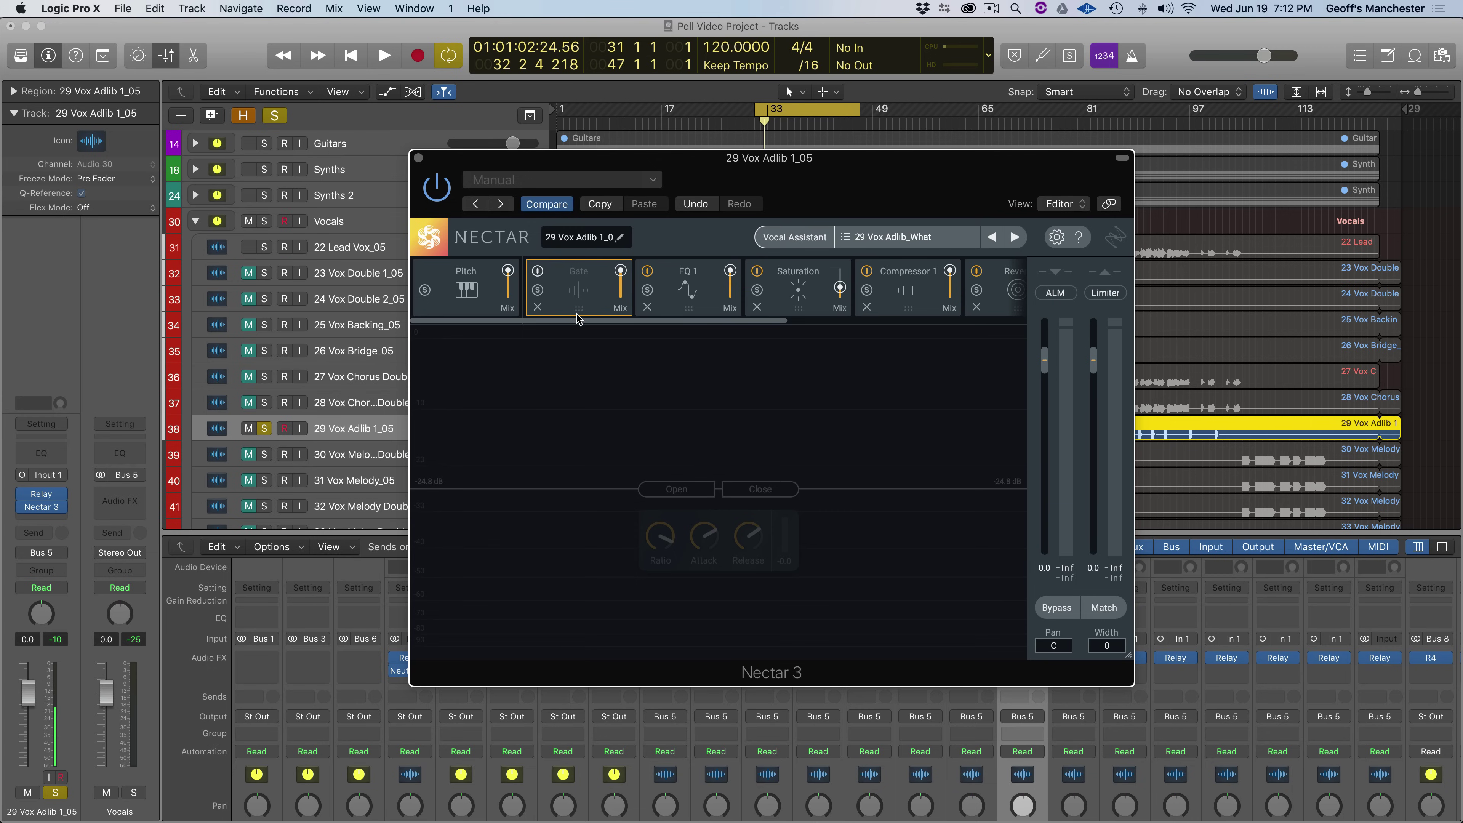
key("space")
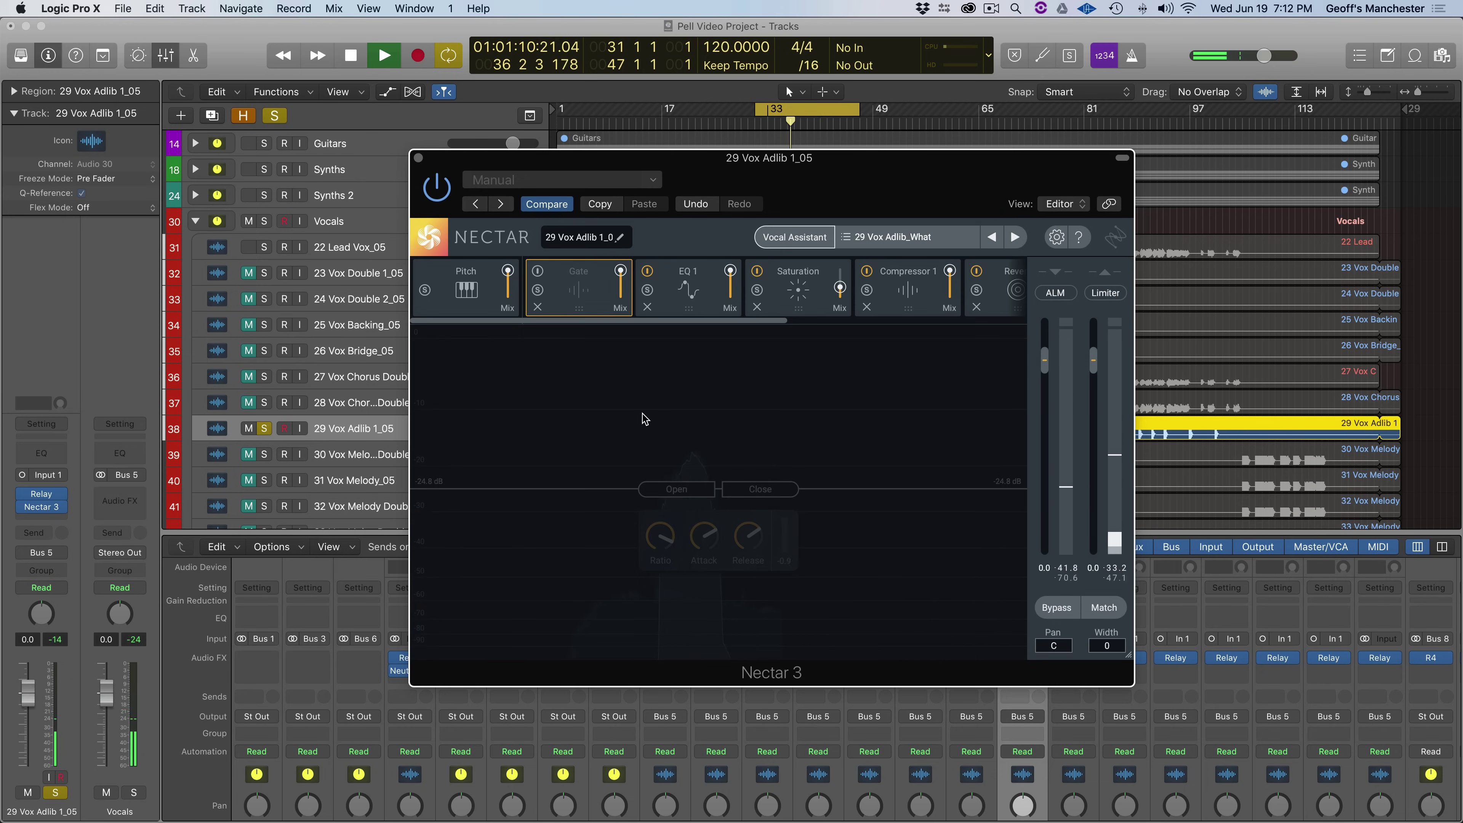
key("space")
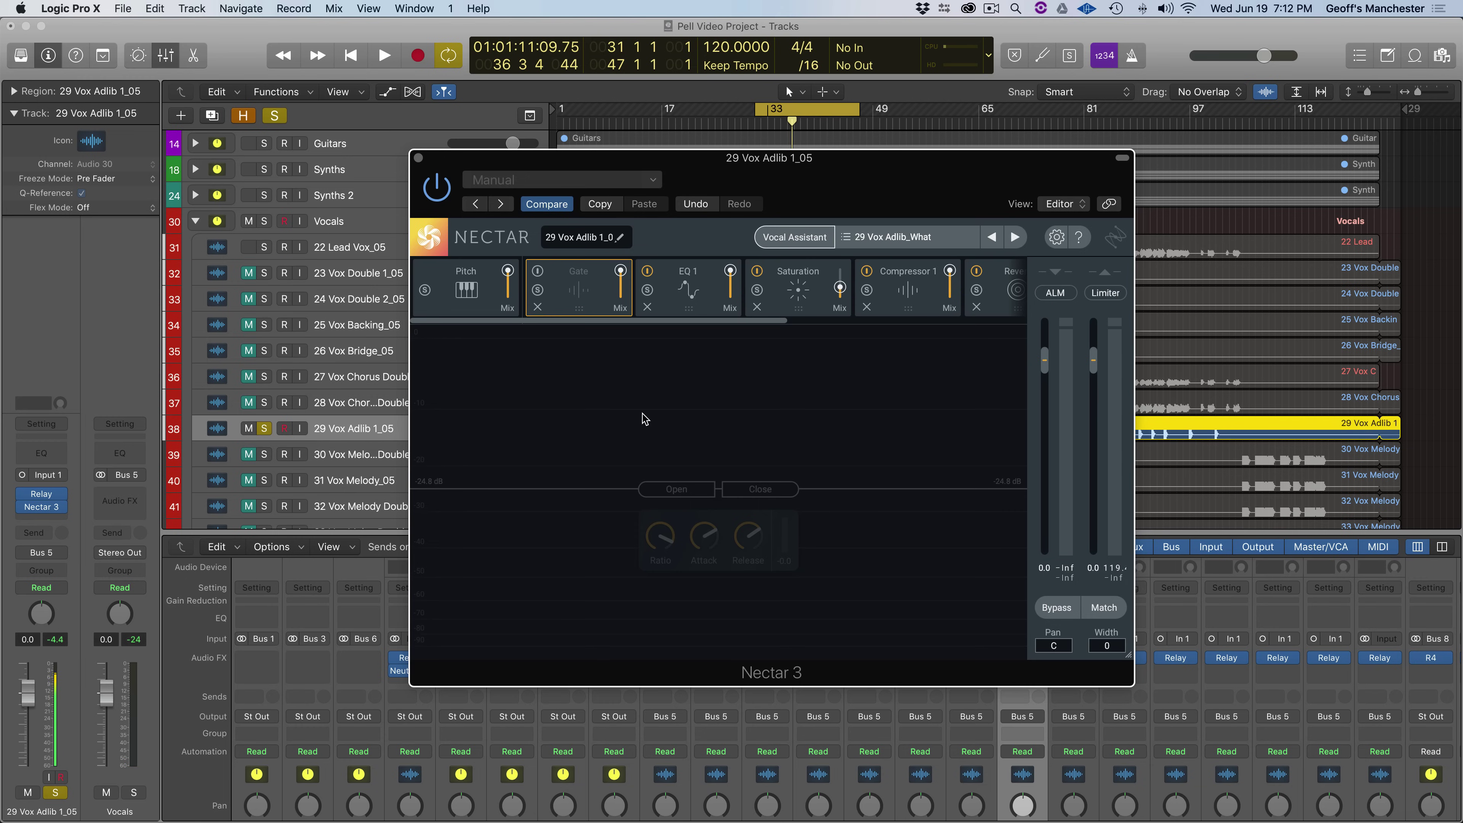
left_click(537, 272)
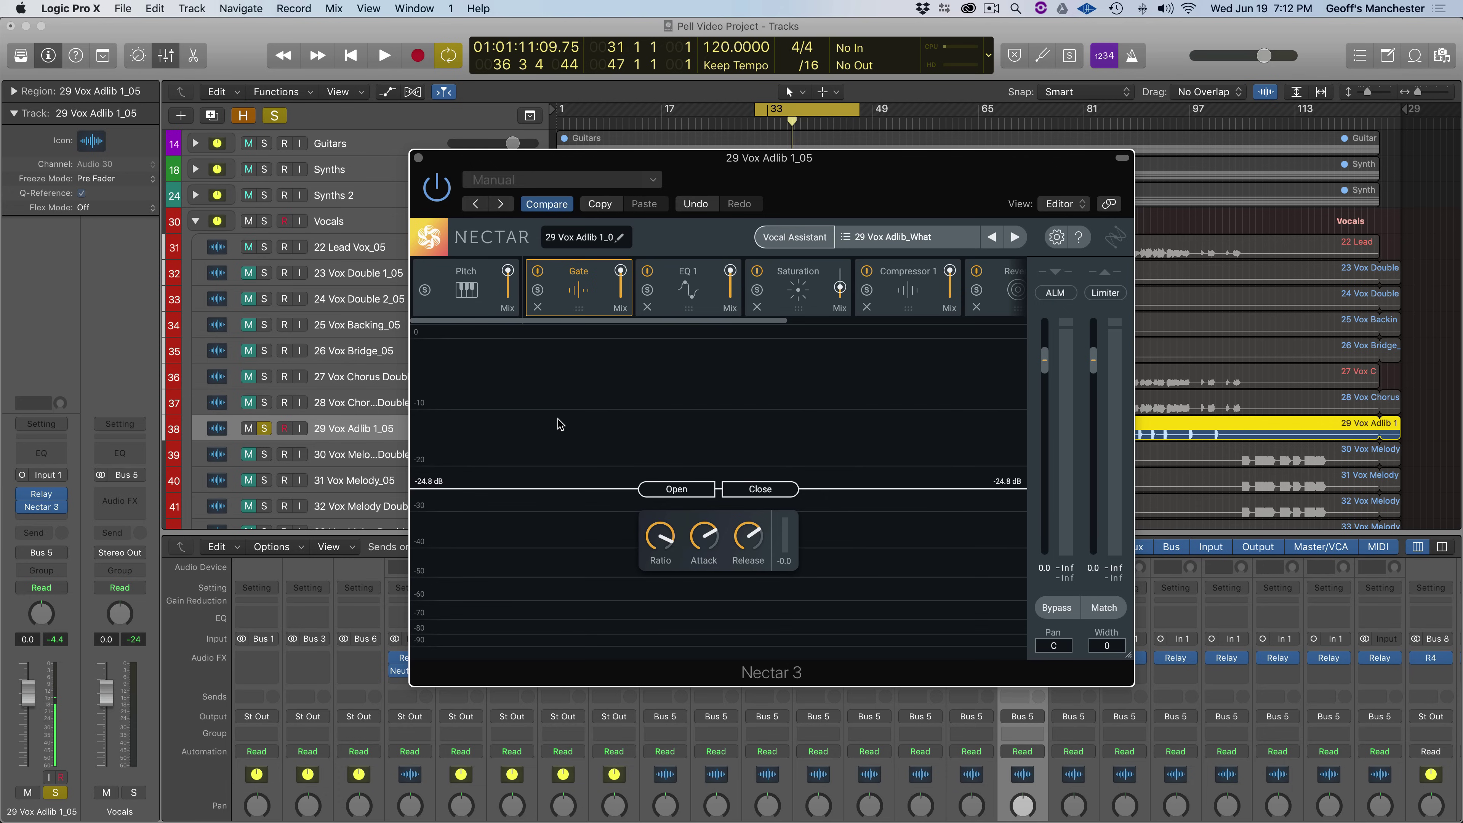
key("space")
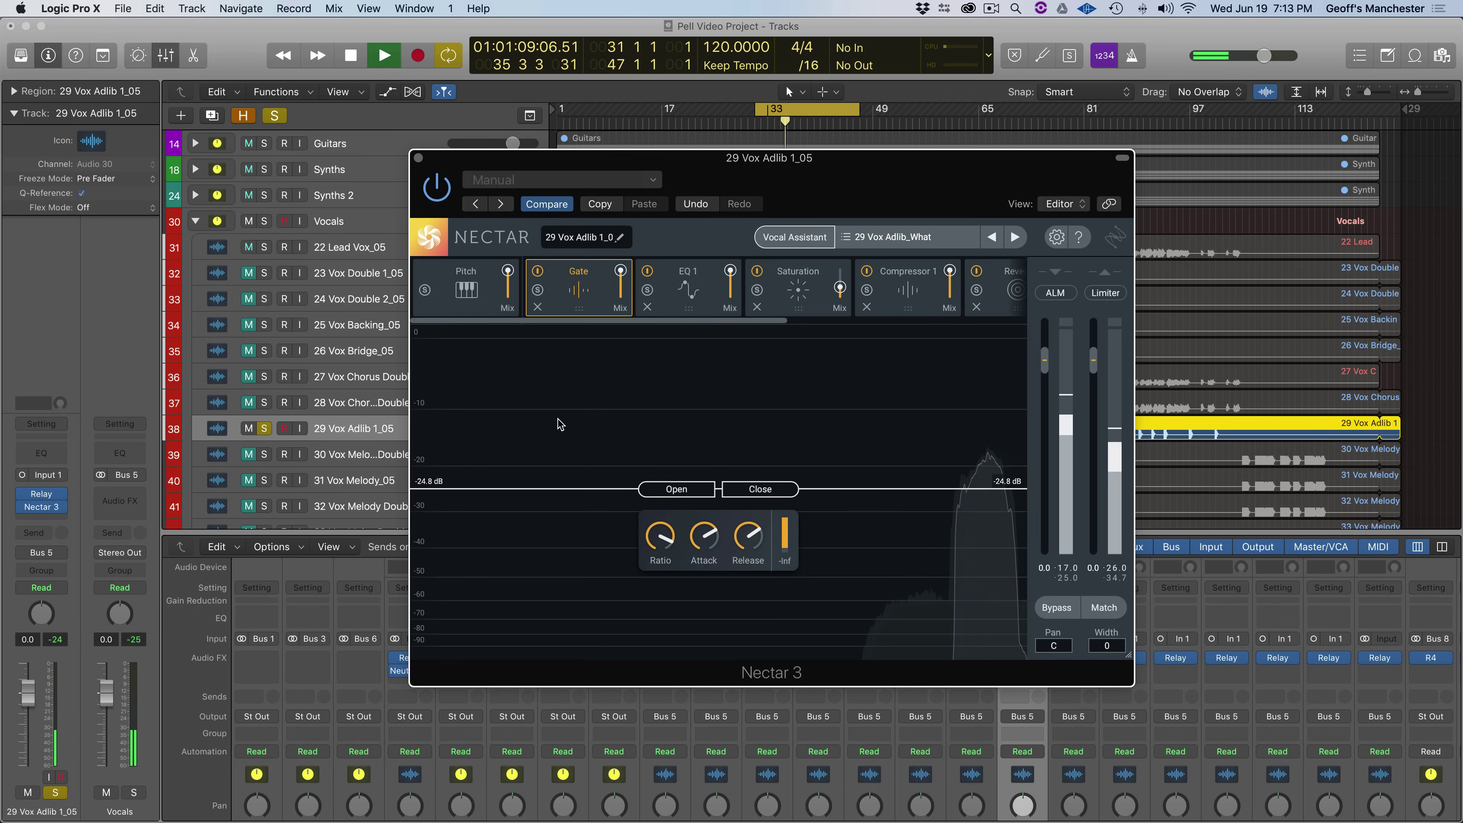
key("space")
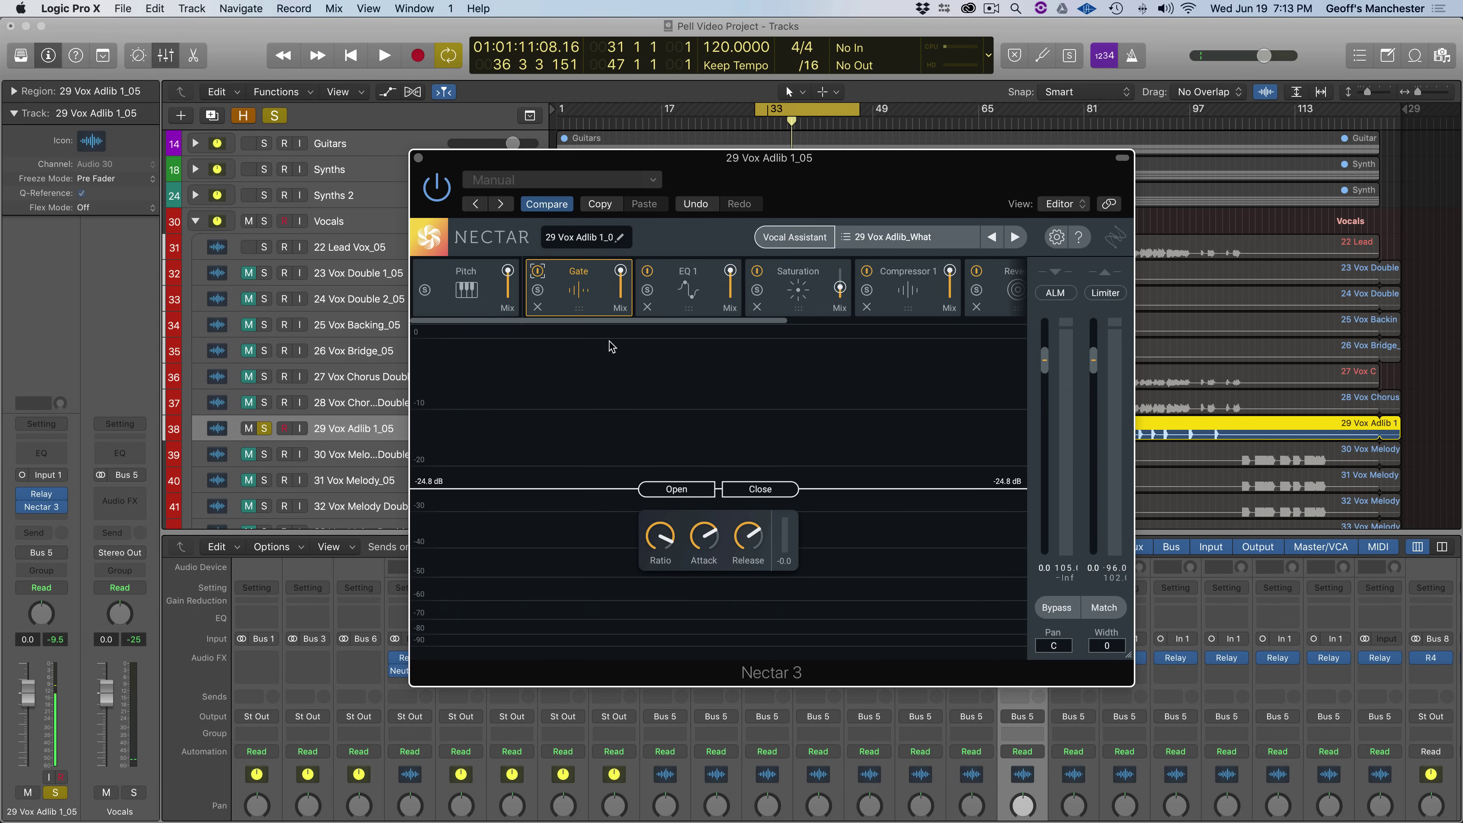
- Review the EQ 1, Saturation, Compressor 1, Reverb, Delay and Dimension modules in the ad-lib's Nectar 3 chain
left_click(688, 291)
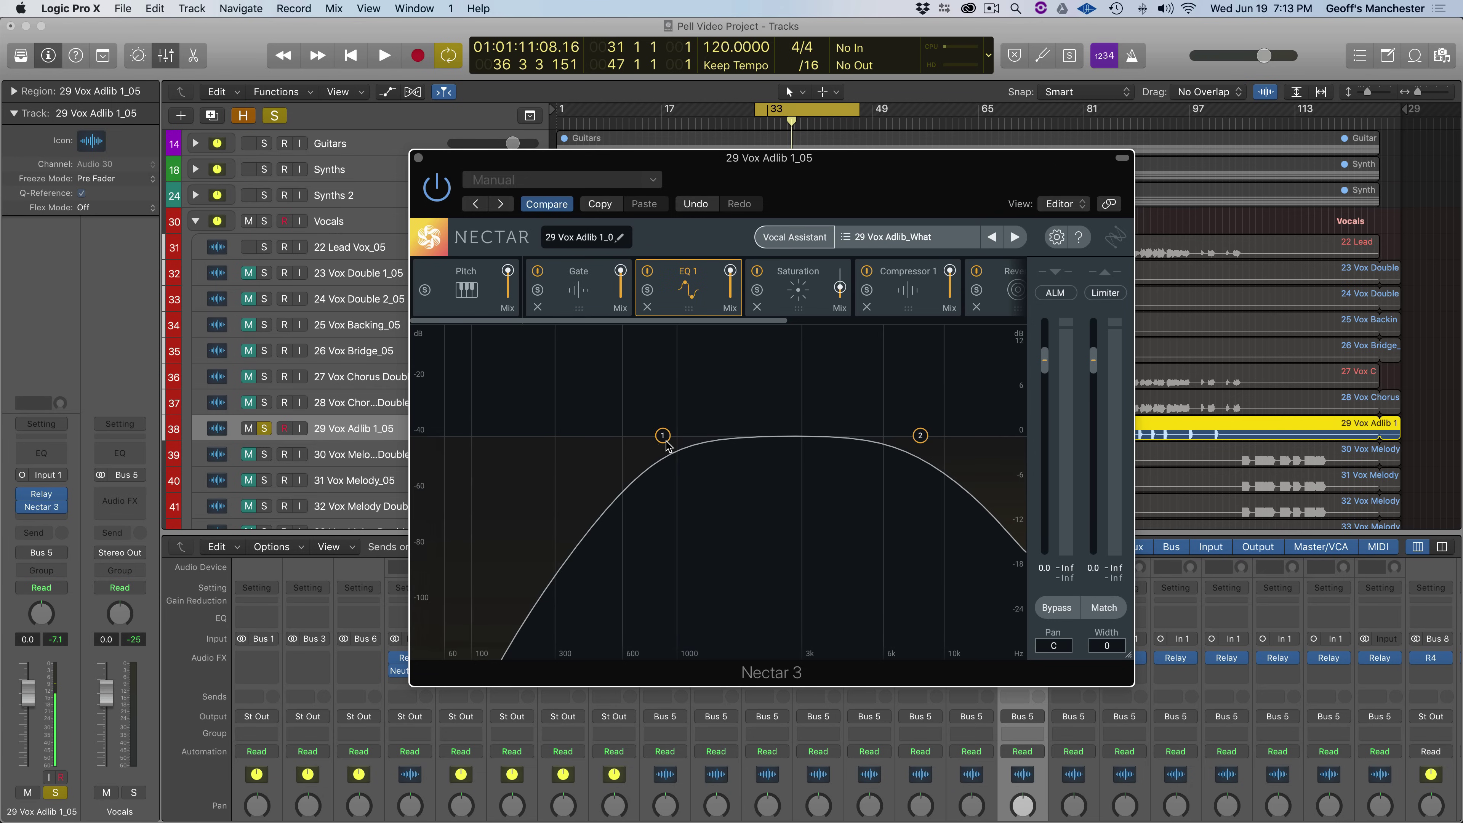
left_click(791, 306)
mouse_move(839, 284)
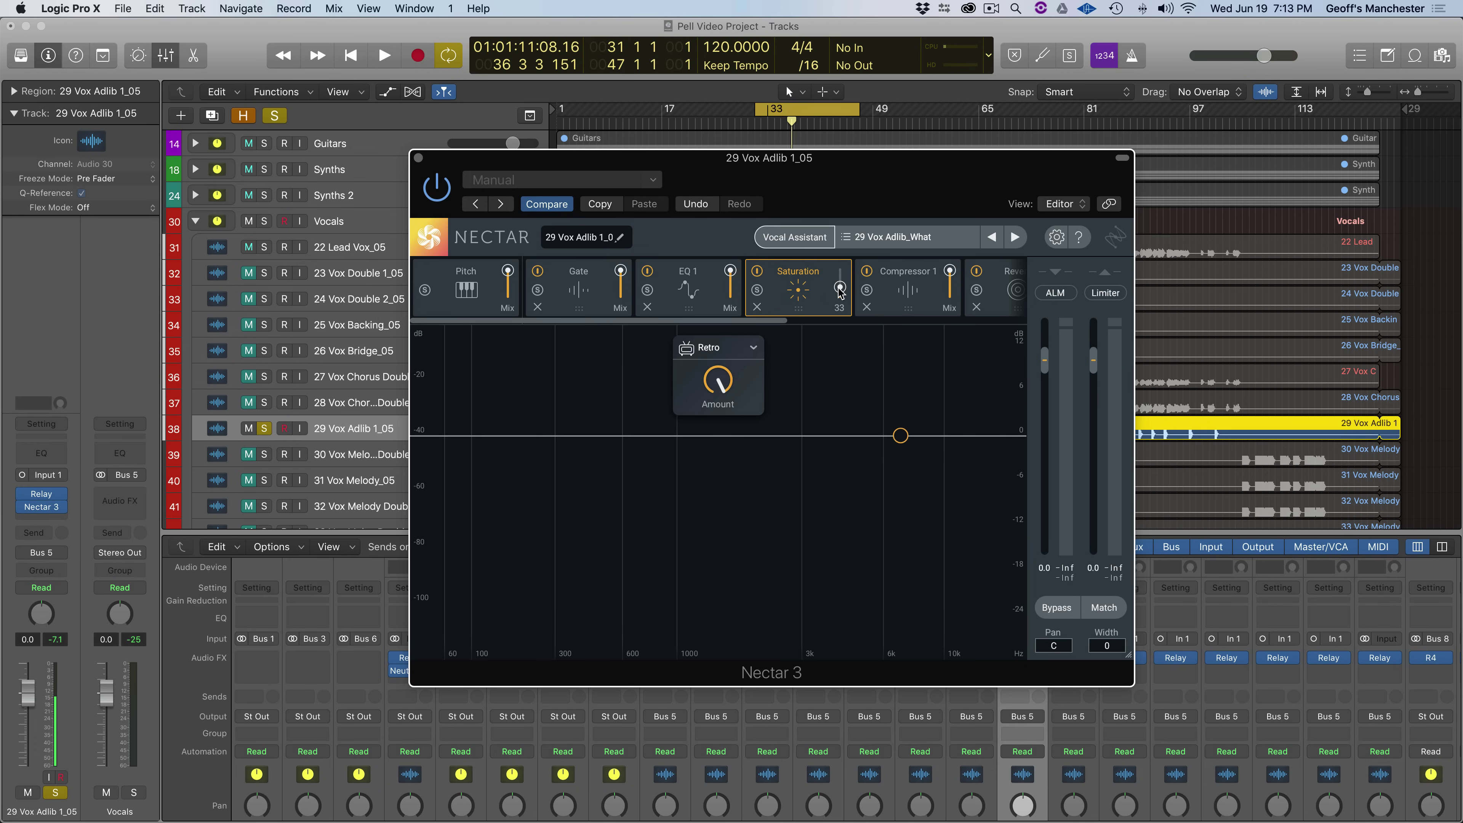
left_click(896, 294)
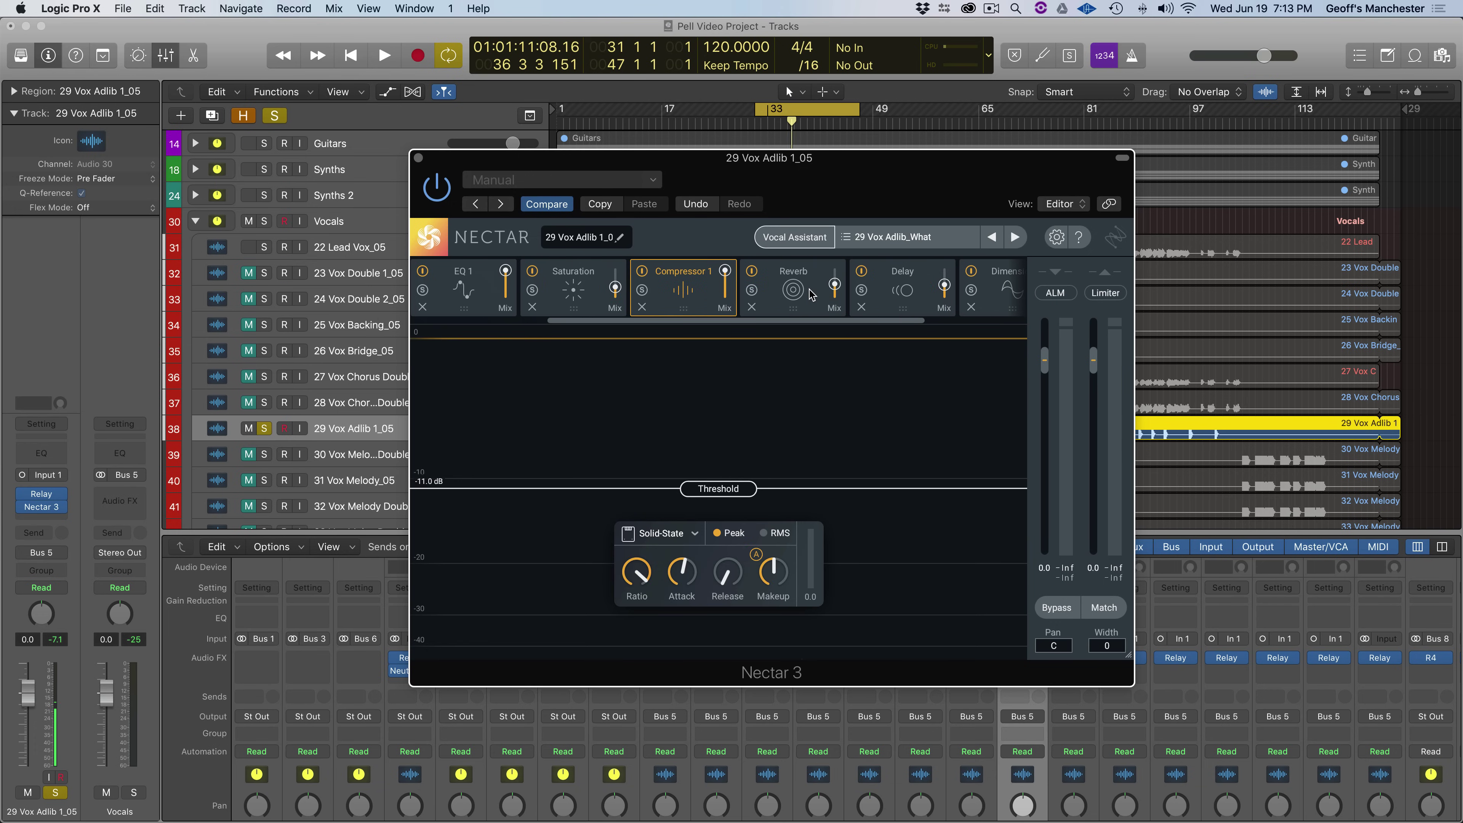
left_click(805, 294)
left_click(866, 301)
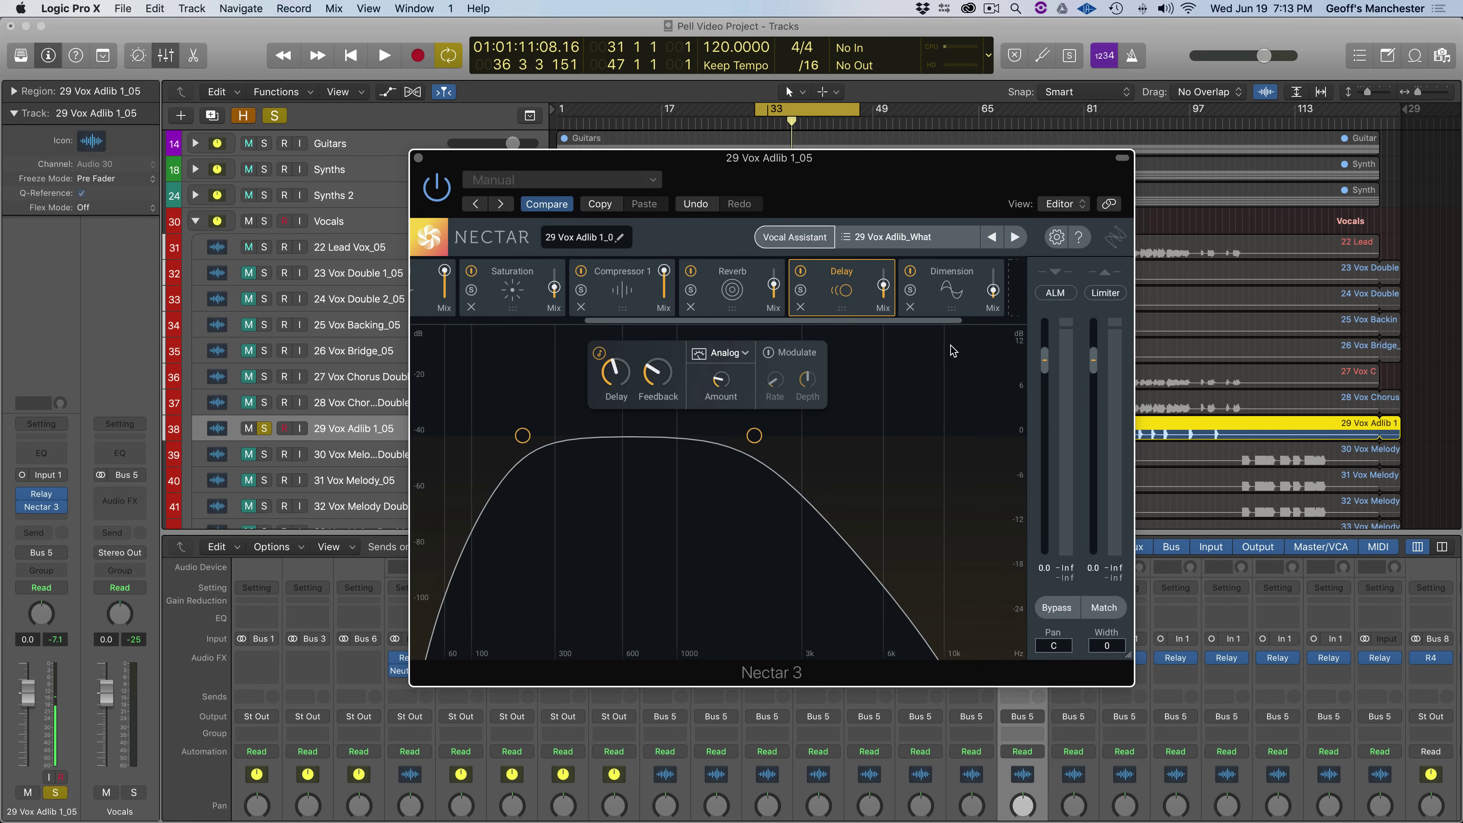
left_click(948, 282)
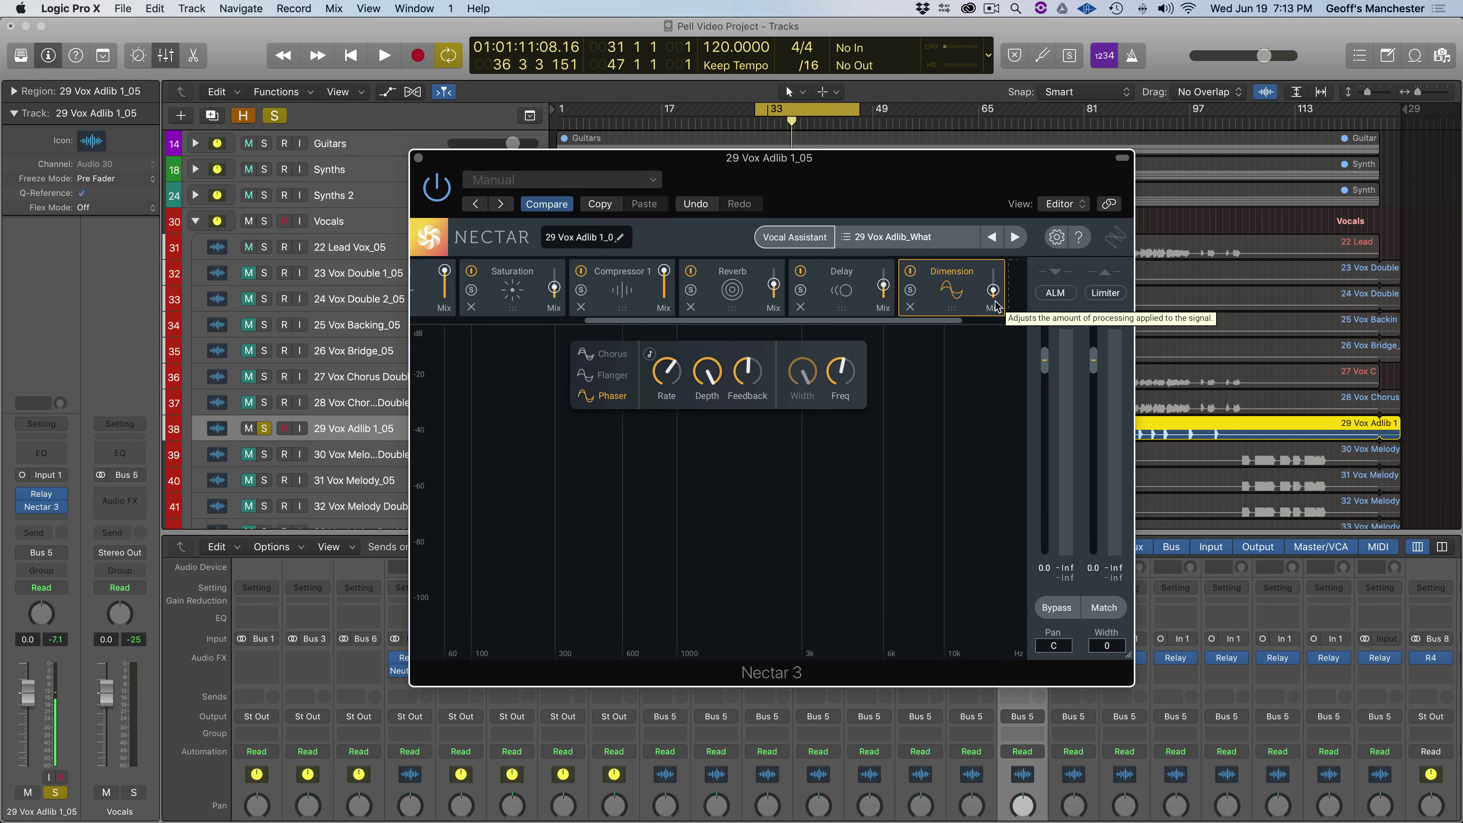
- Compare the soloed ad-lib by ear with Nectar 3's processing bypassed and active
left_click(1047, 611)
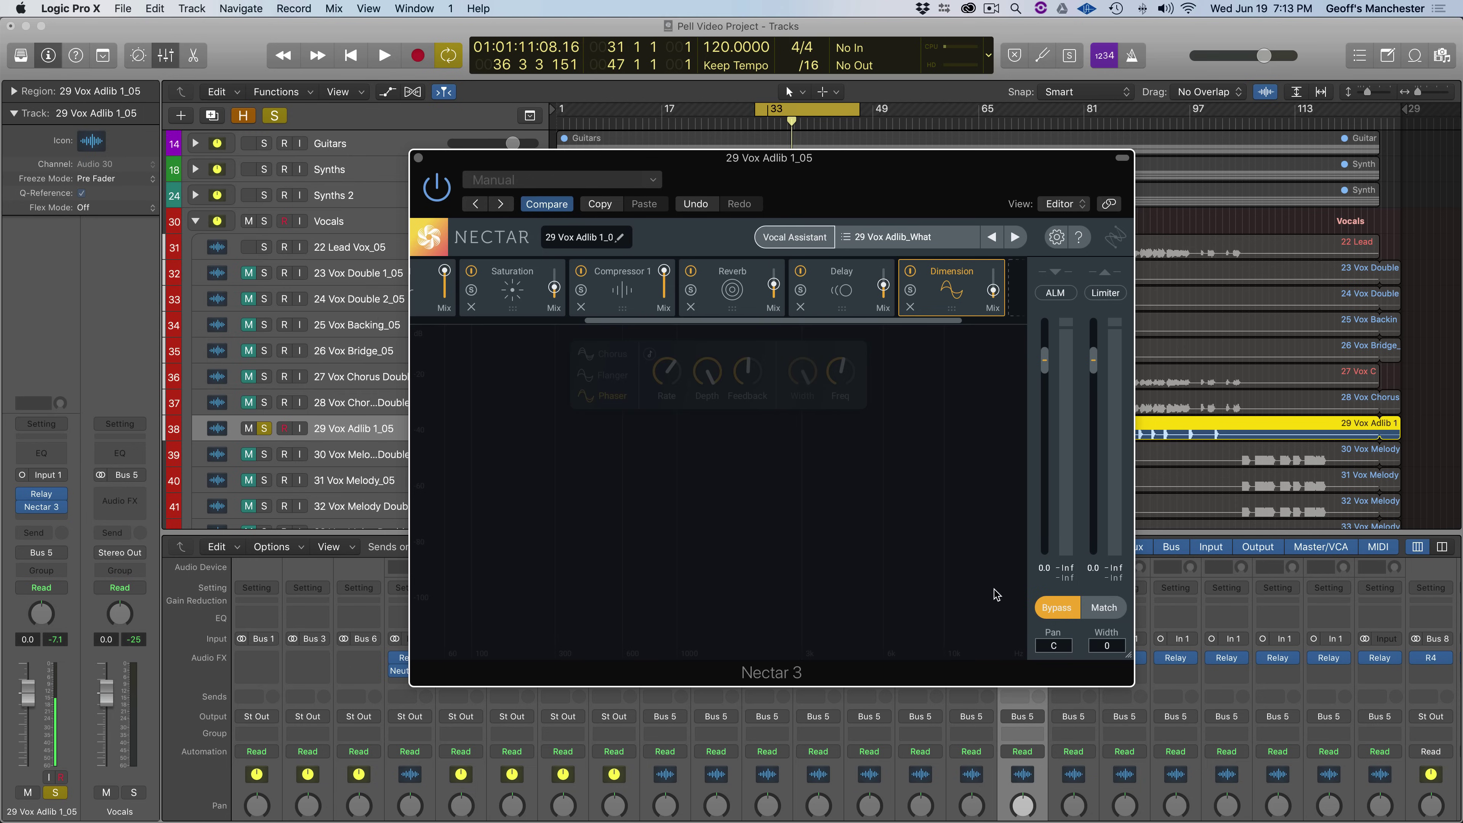
key("space")
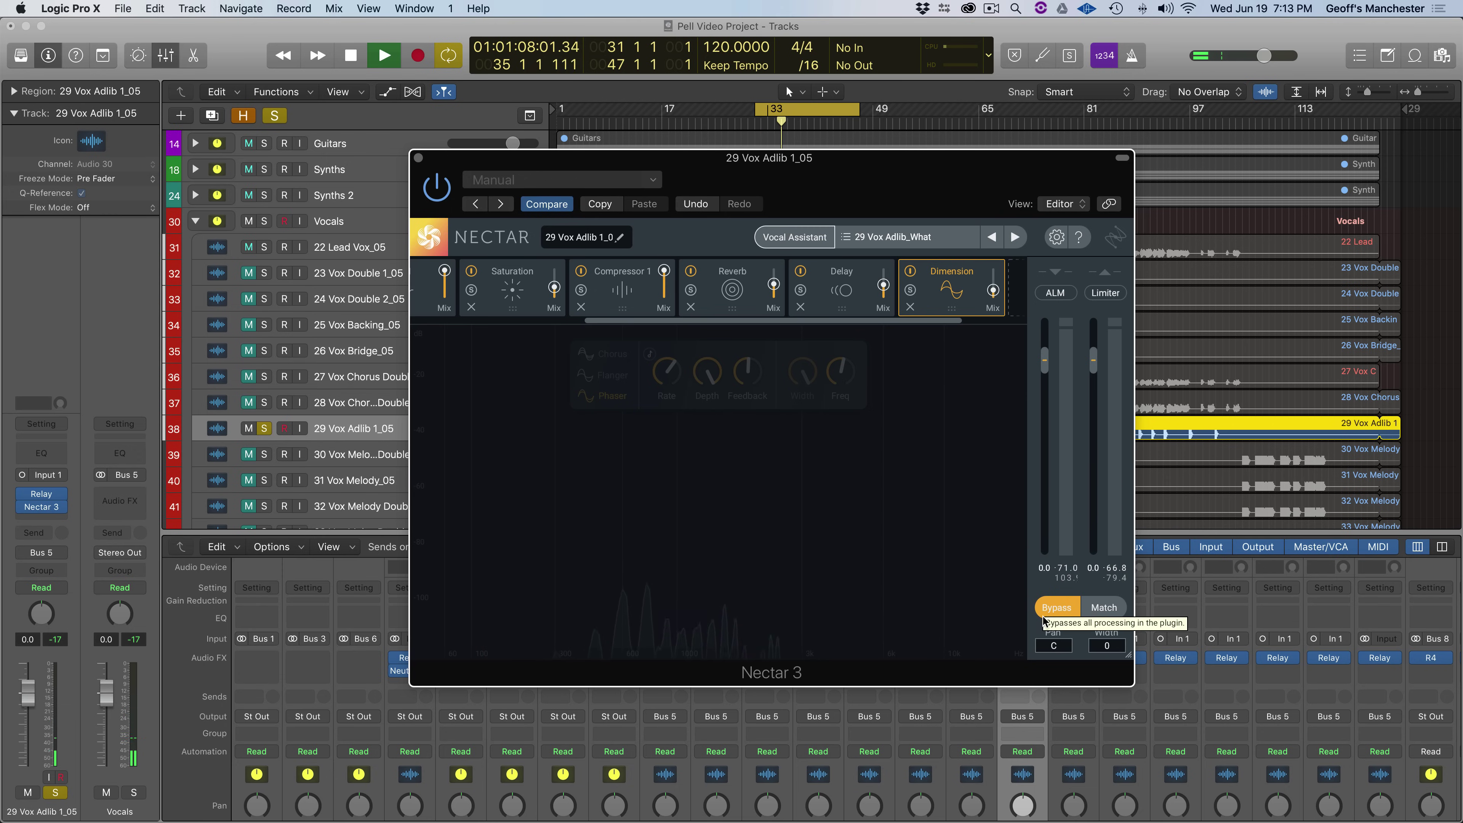
key("space")
left_click(1043, 631)
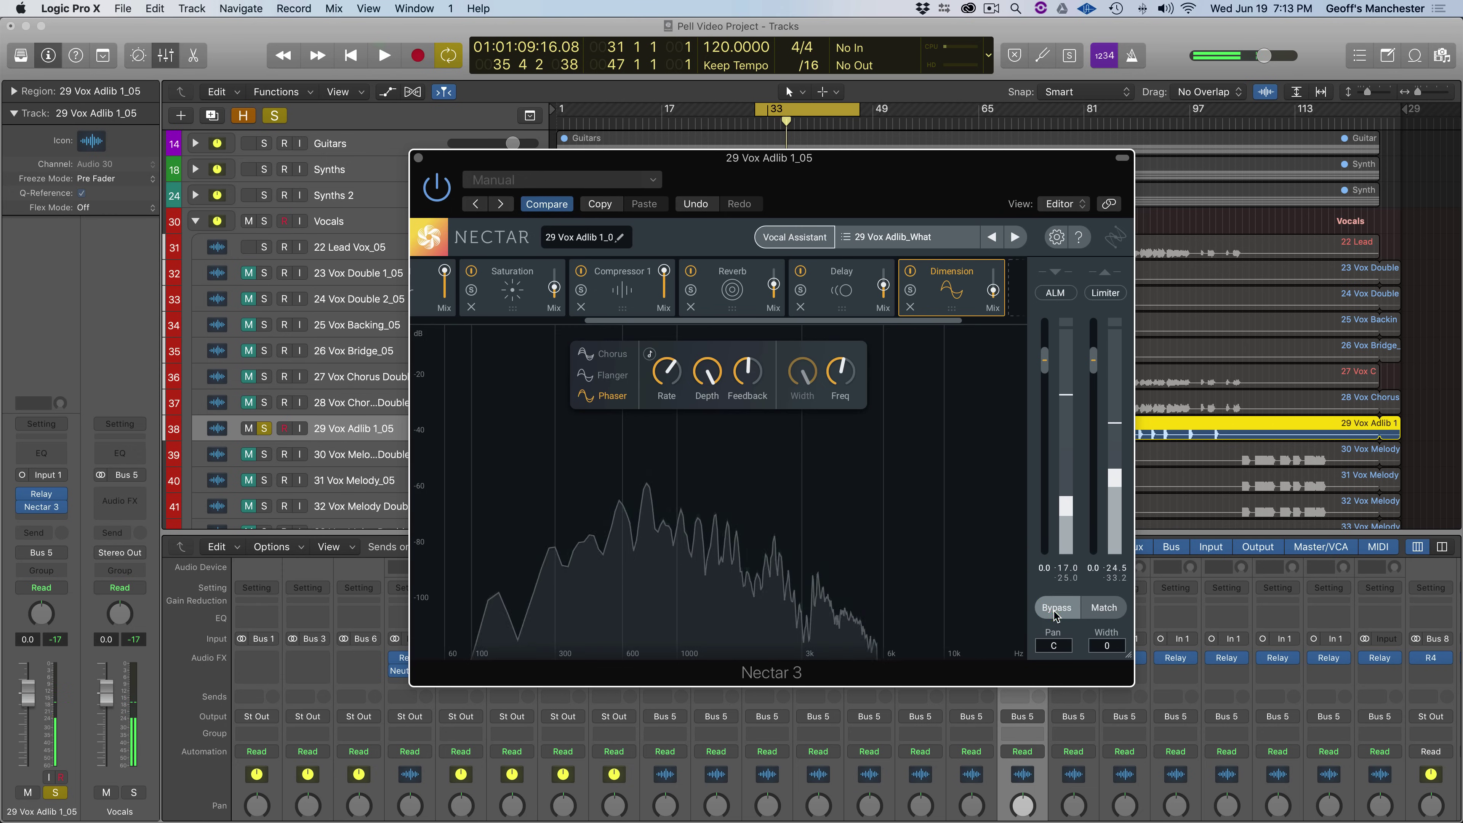
key("space")
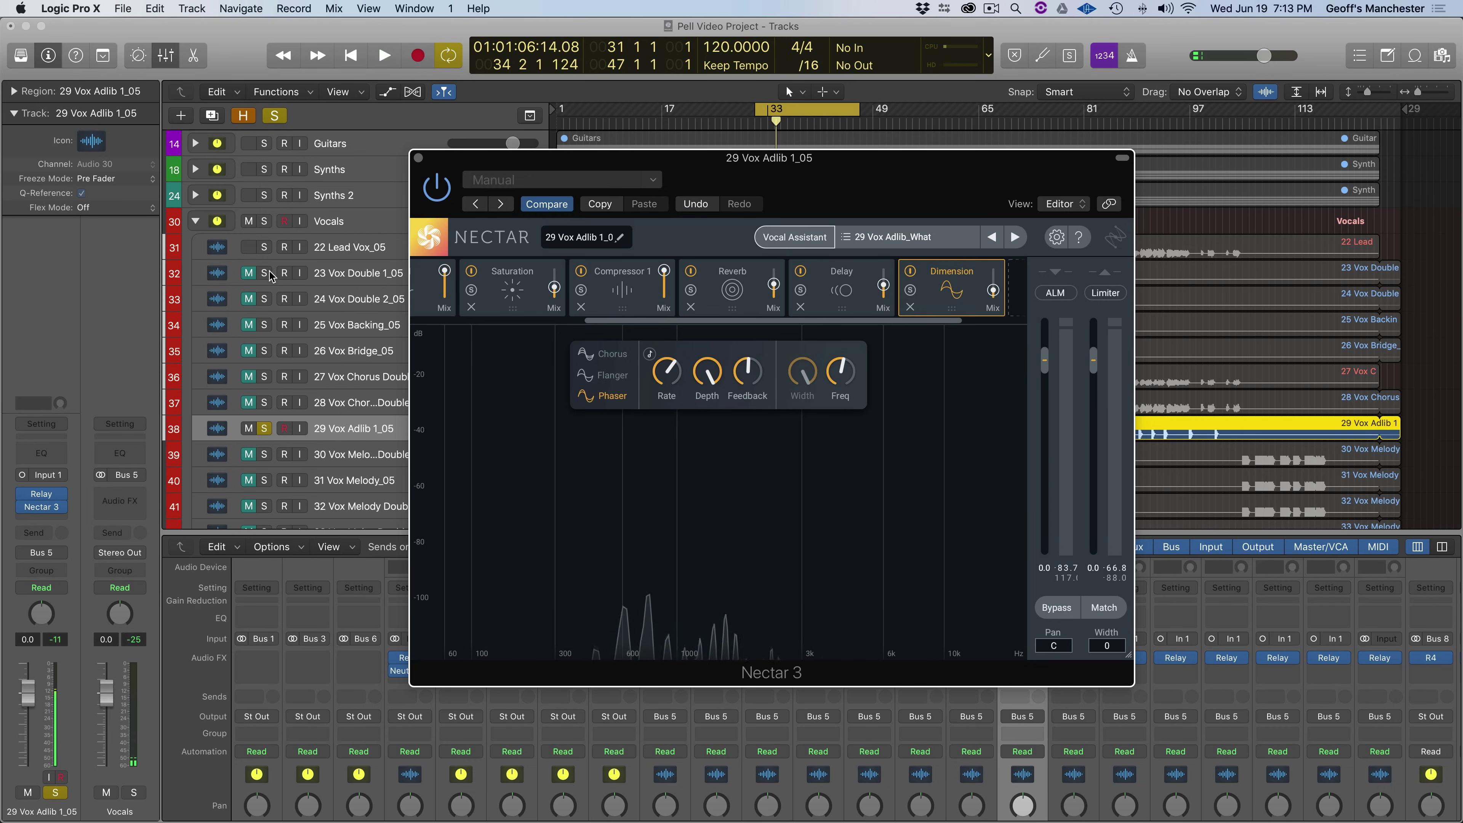
- Solo 22 Lead Vox_05 alongside the ad-lib and play both vocals together
left_click(263, 248)
left_click(804, 182)
key("space")
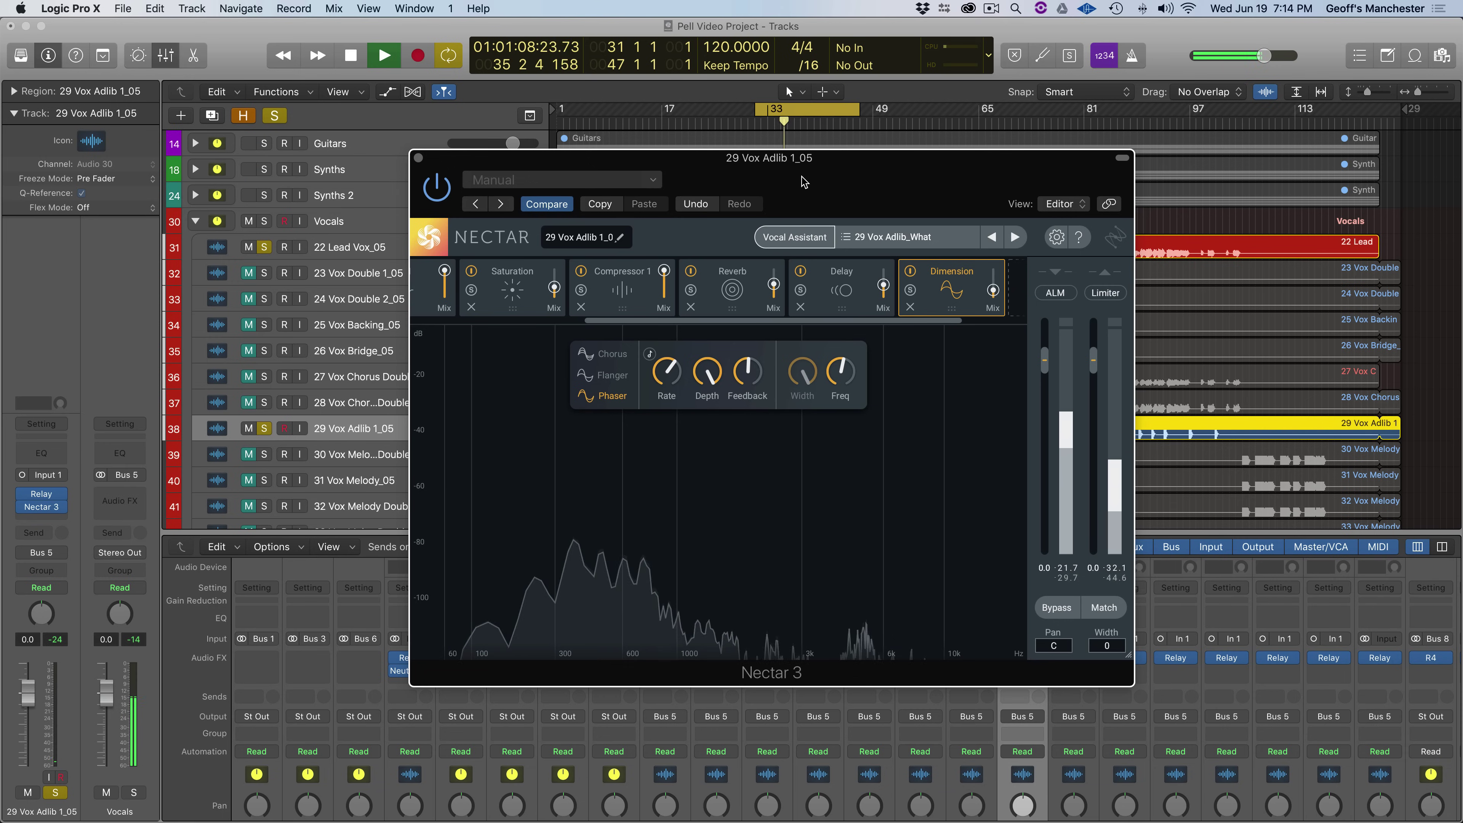
- Bypass Nectar 3 on both 22 Lead Vox_05 and 29 Vox Adlib 1_05 and listen to the unprocessed vocals
left_click(332, 252)
mouse_move(25, 511)
key("space")
left_click(24, 509)
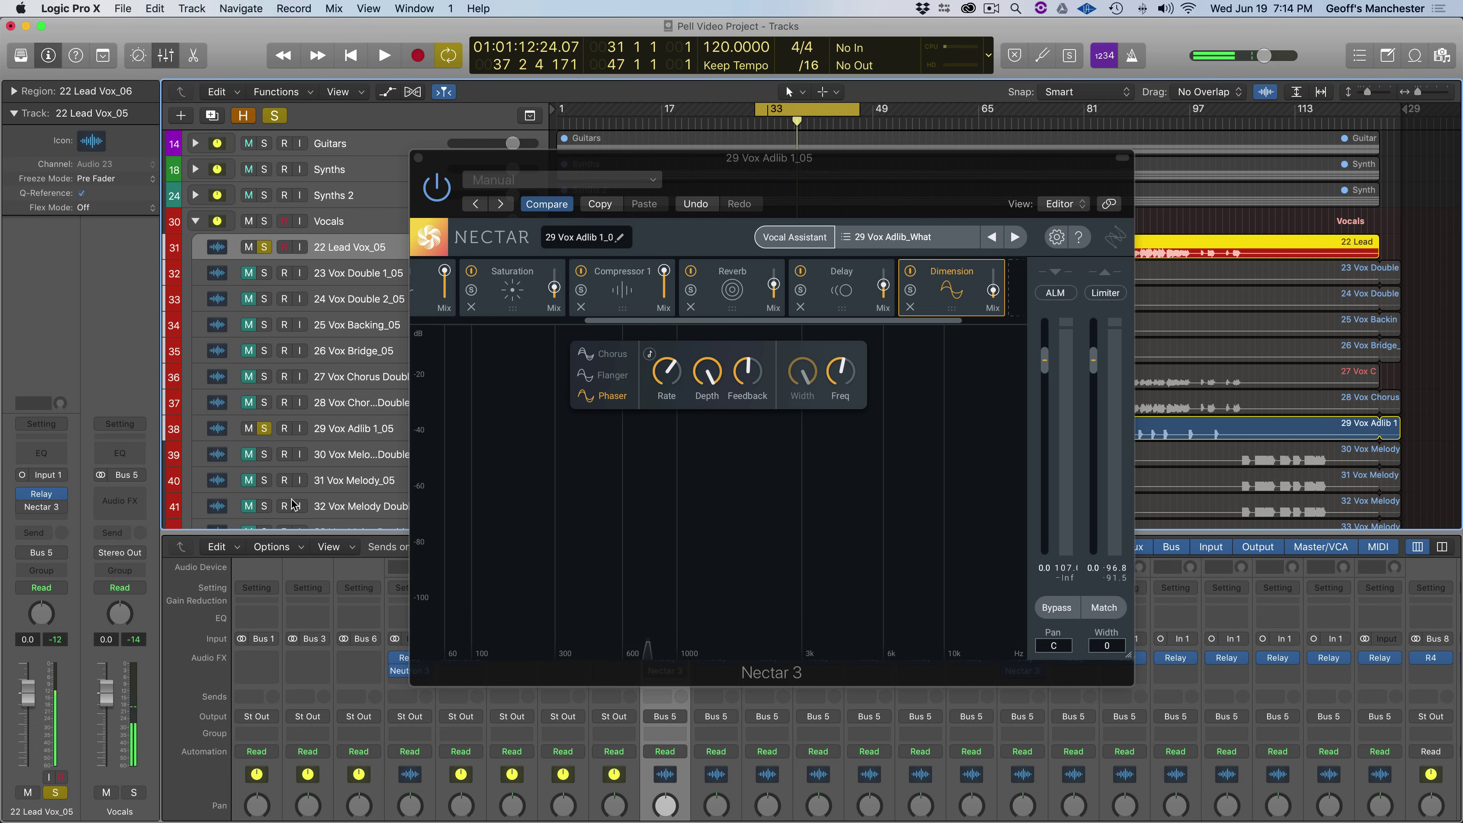
left_click(341, 437)
left_click(23, 509)
key("space")
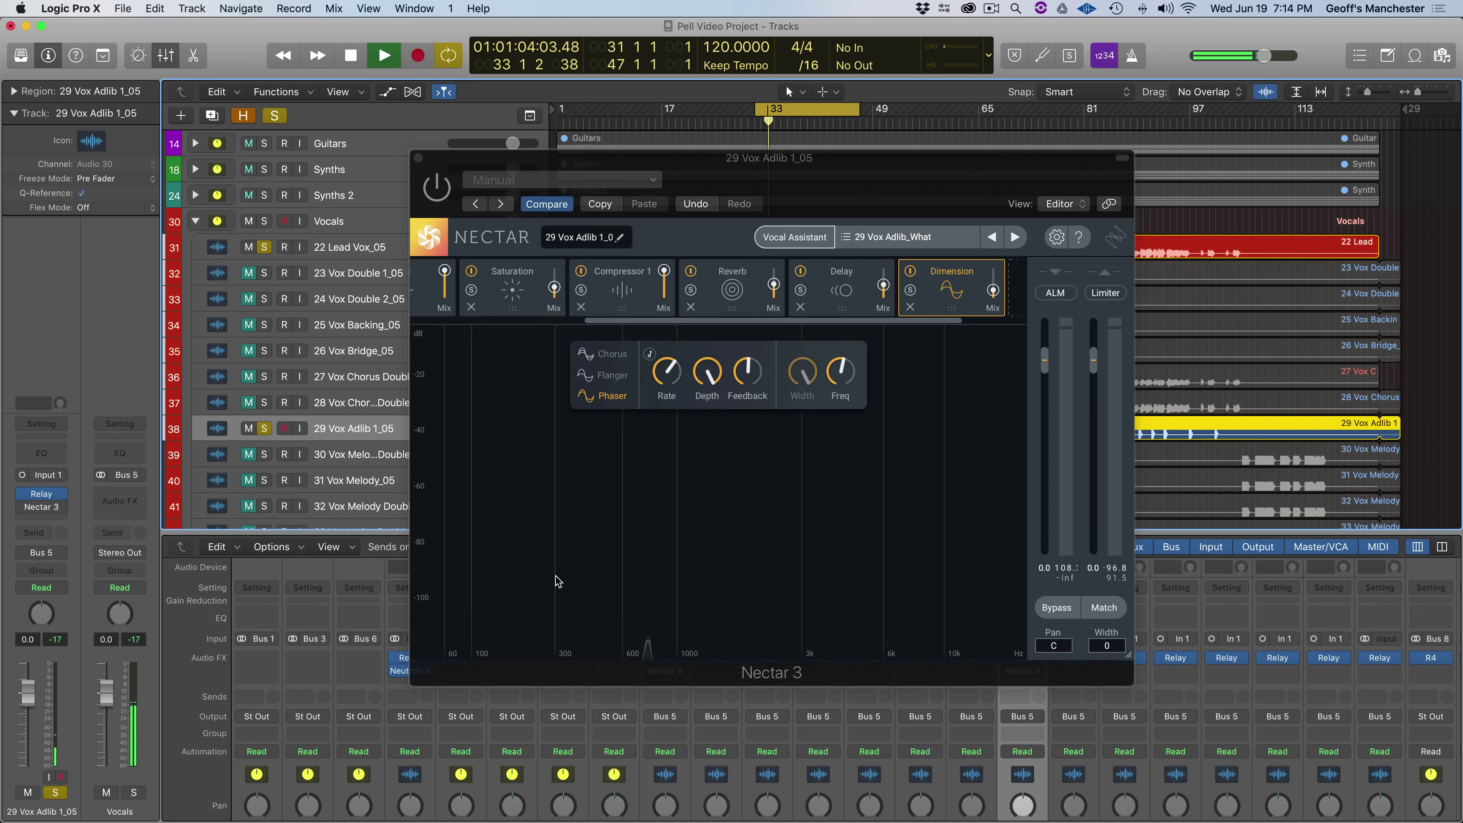
key("space")
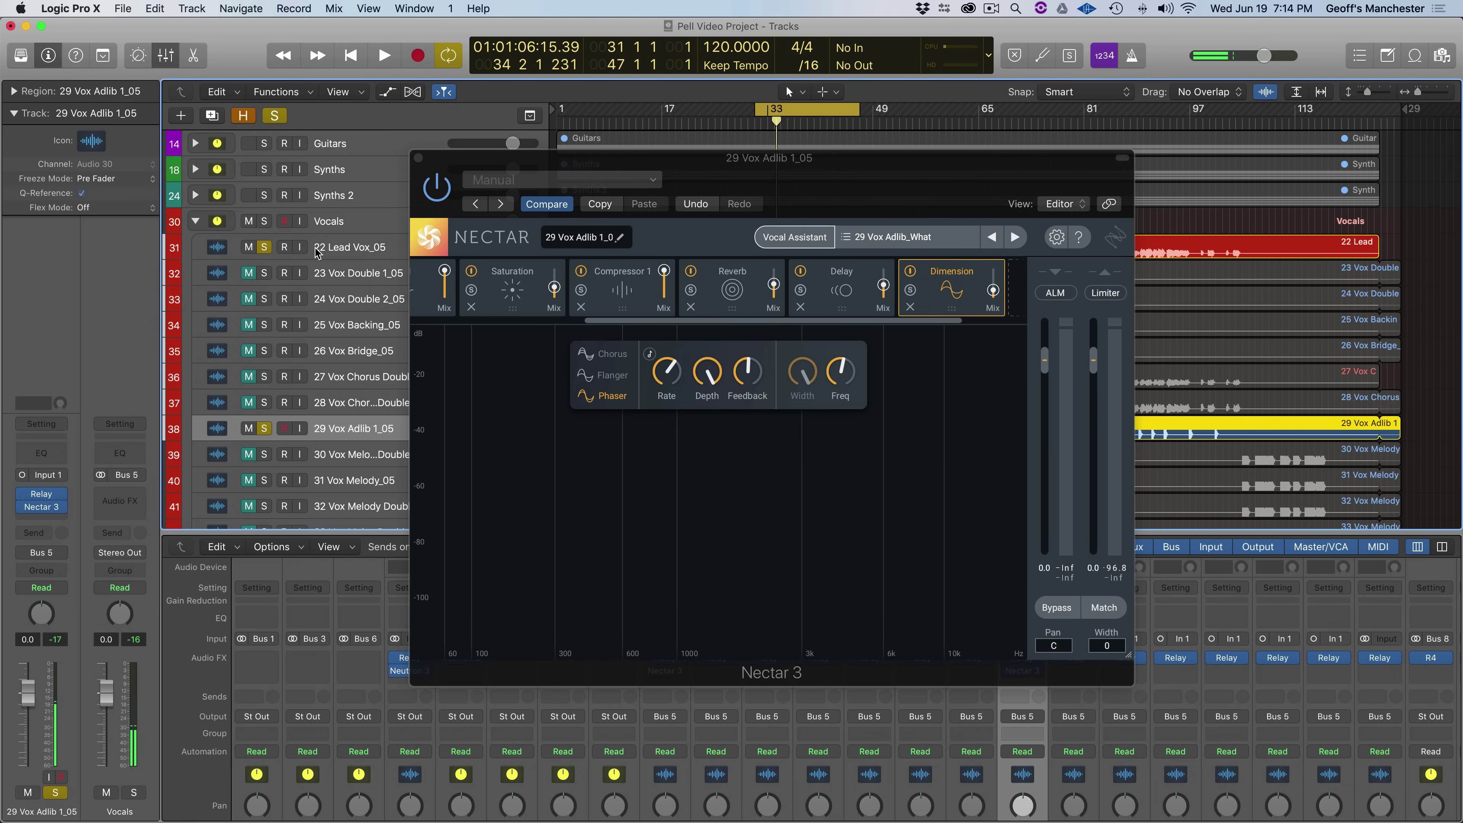
- Switch Nectar 3 back on for the lead and ad-lib vocals and listen to them together
left_click(316, 250)
mouse_move(29, 510)
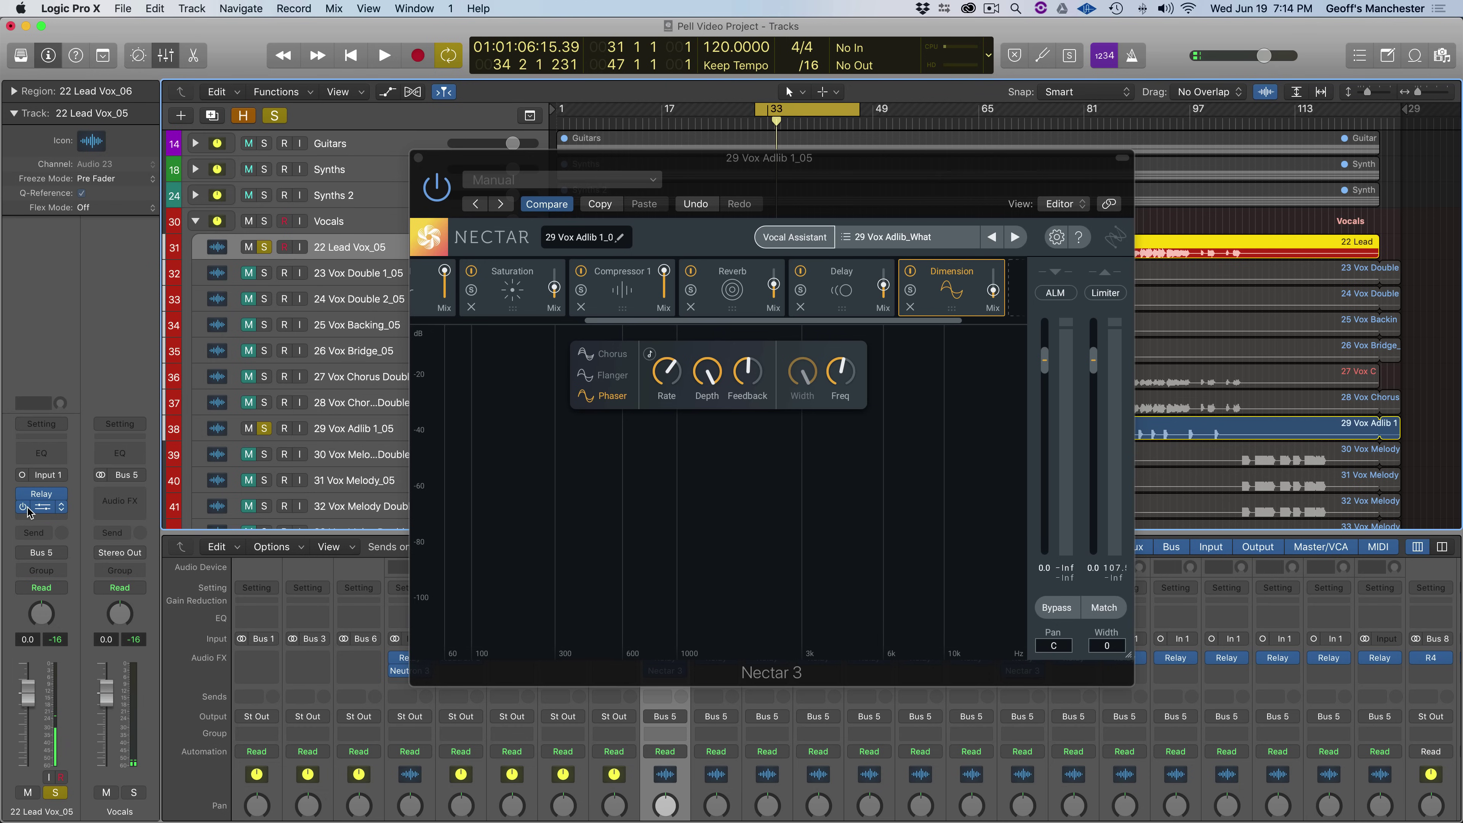
key("space")
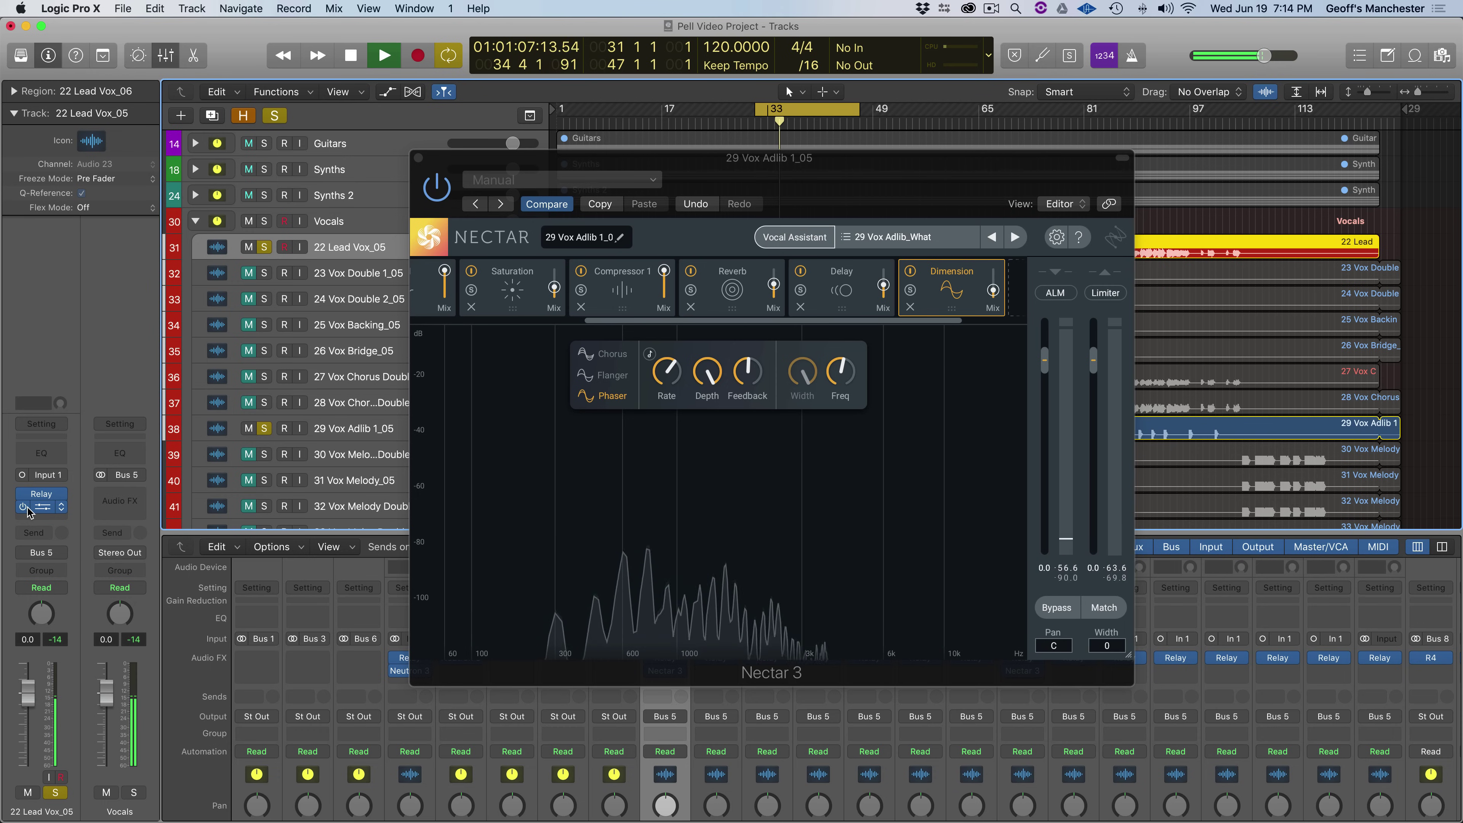
key("space")
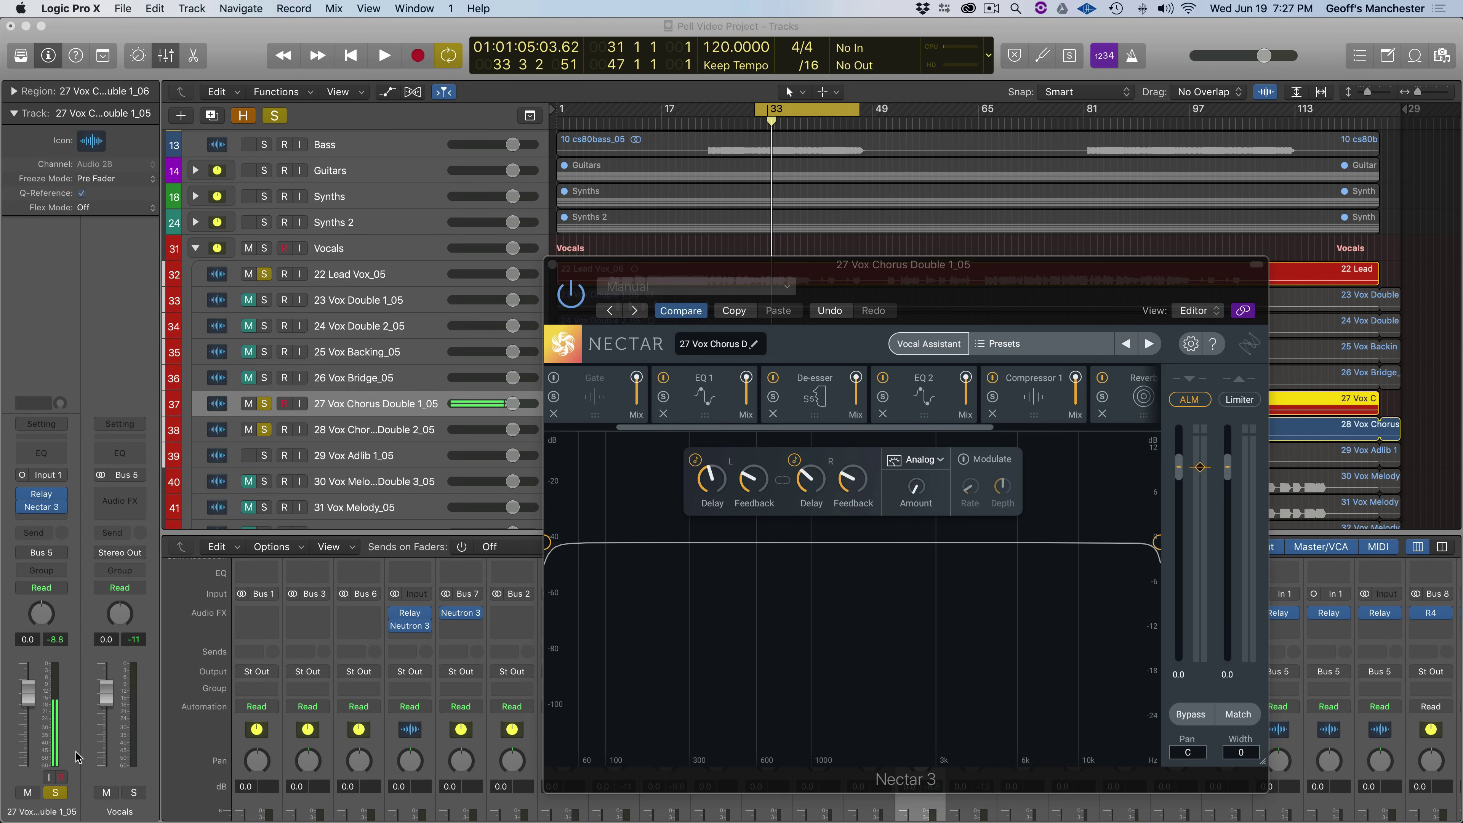
- Look over the vibe and intensity options of Nectar 3's Vocal Assistant for 27 Vox Chorus Double 1_05 without applying them
left_click(945, 348)
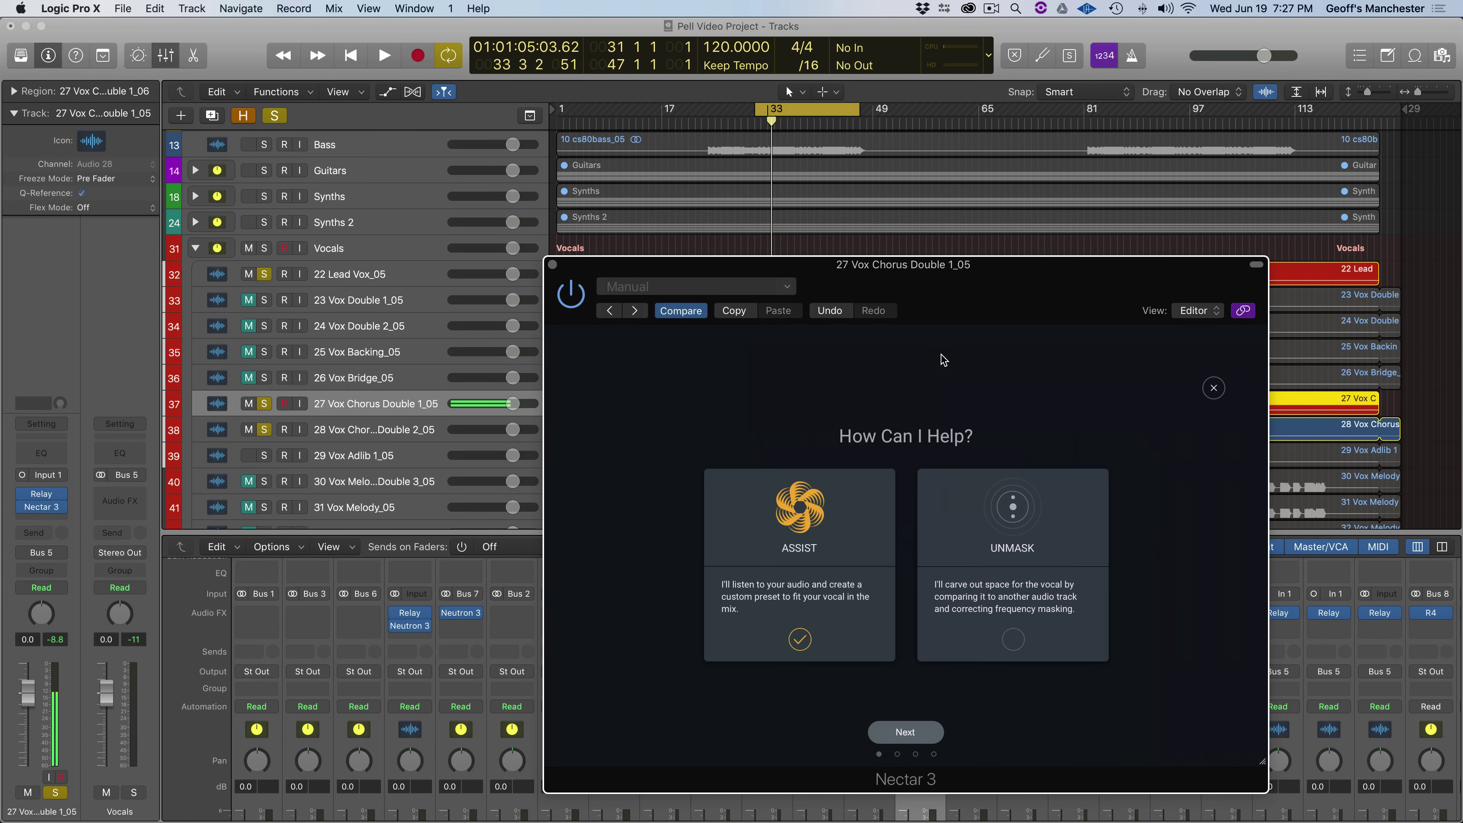
left_click(905, 739)
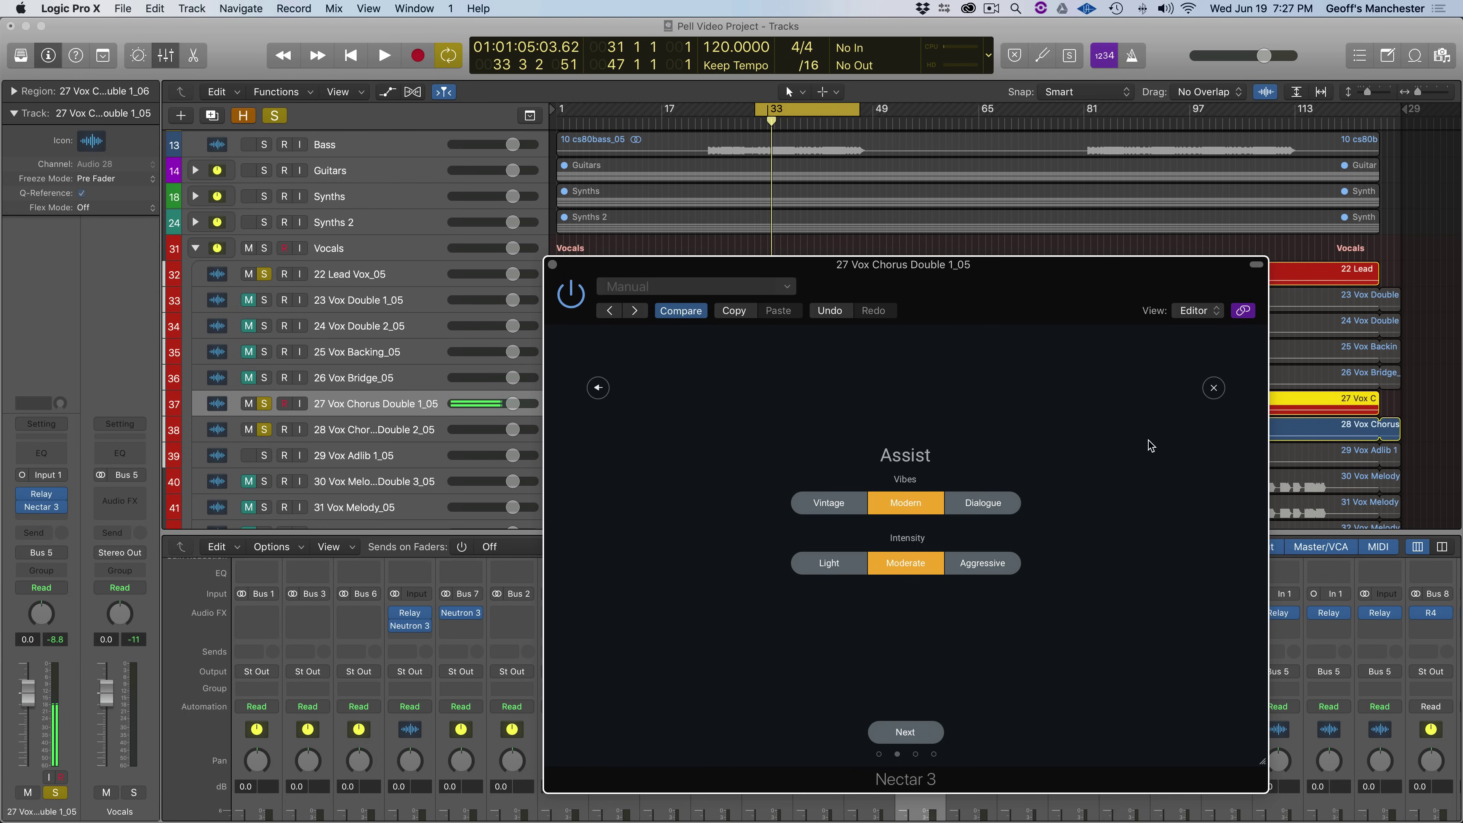
left_click(1213, 388)
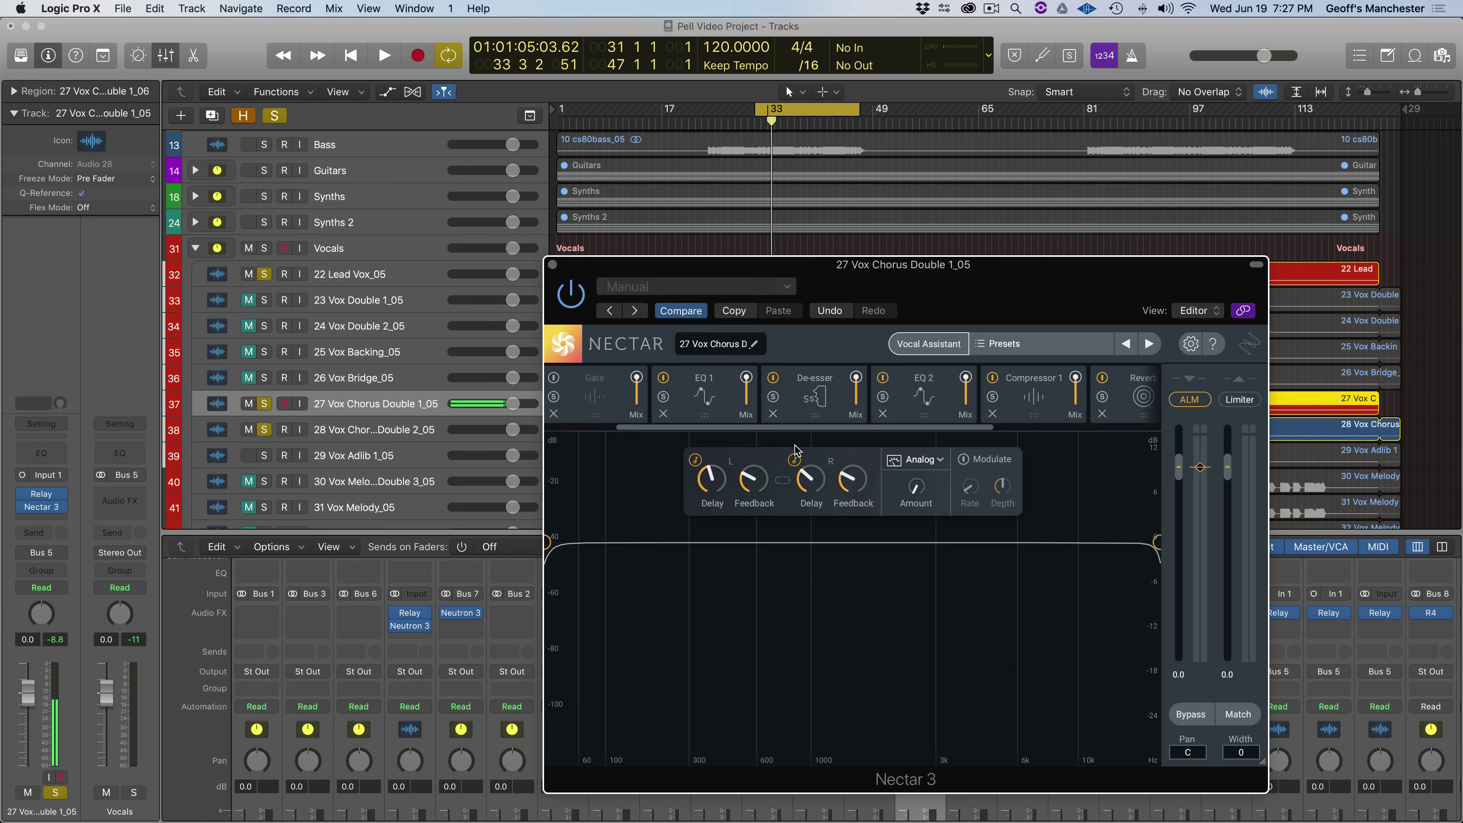
- Review the EQ 1, De-esser, EQ 2, Compressor 1, Reverb and Delay modules on 27 Vox Chorus Double 1_05 and close Nectar 3
left_click(705, 404)
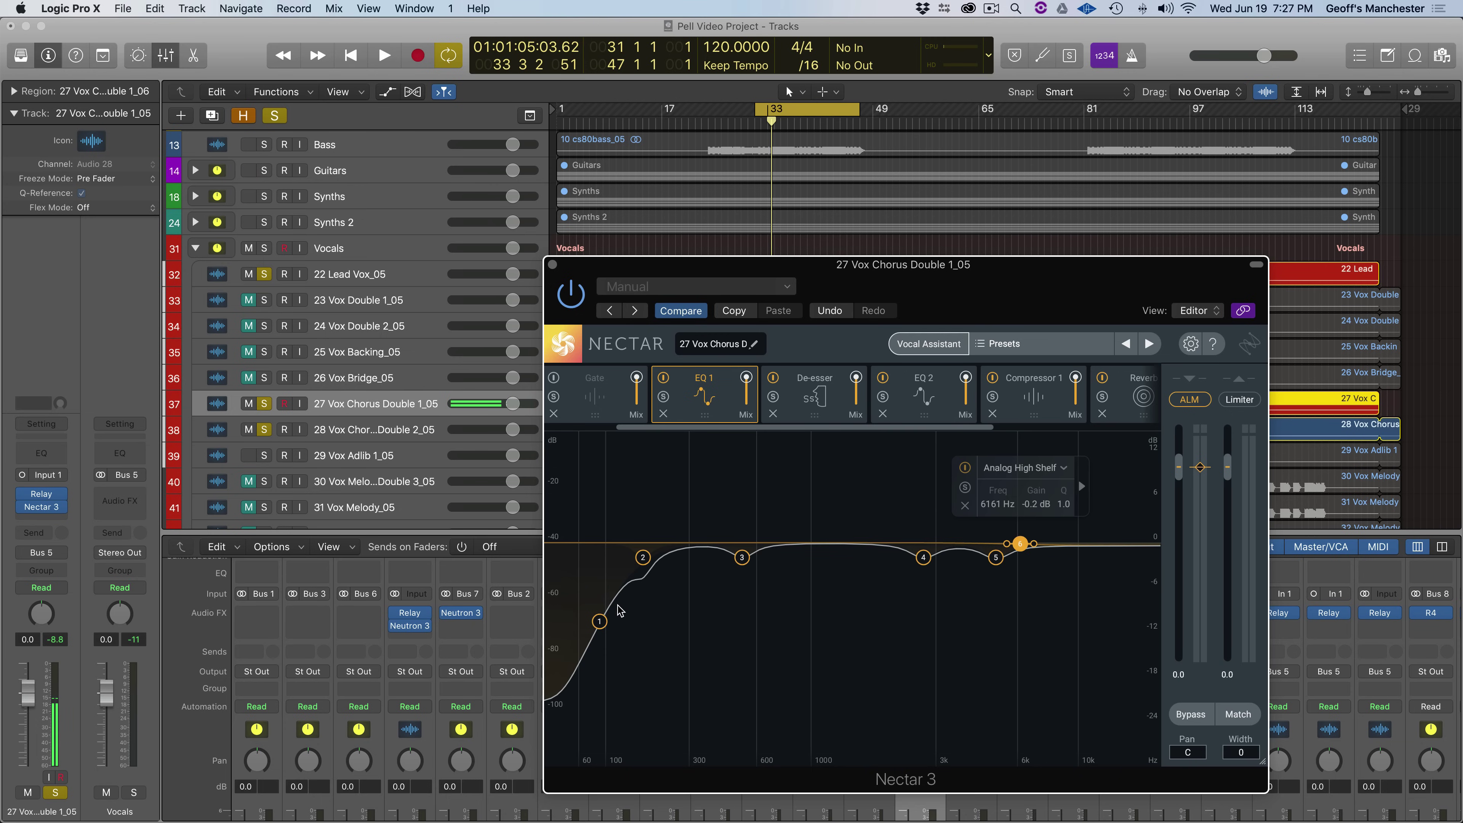
left_click(832, 406)
left_click(932, 402)
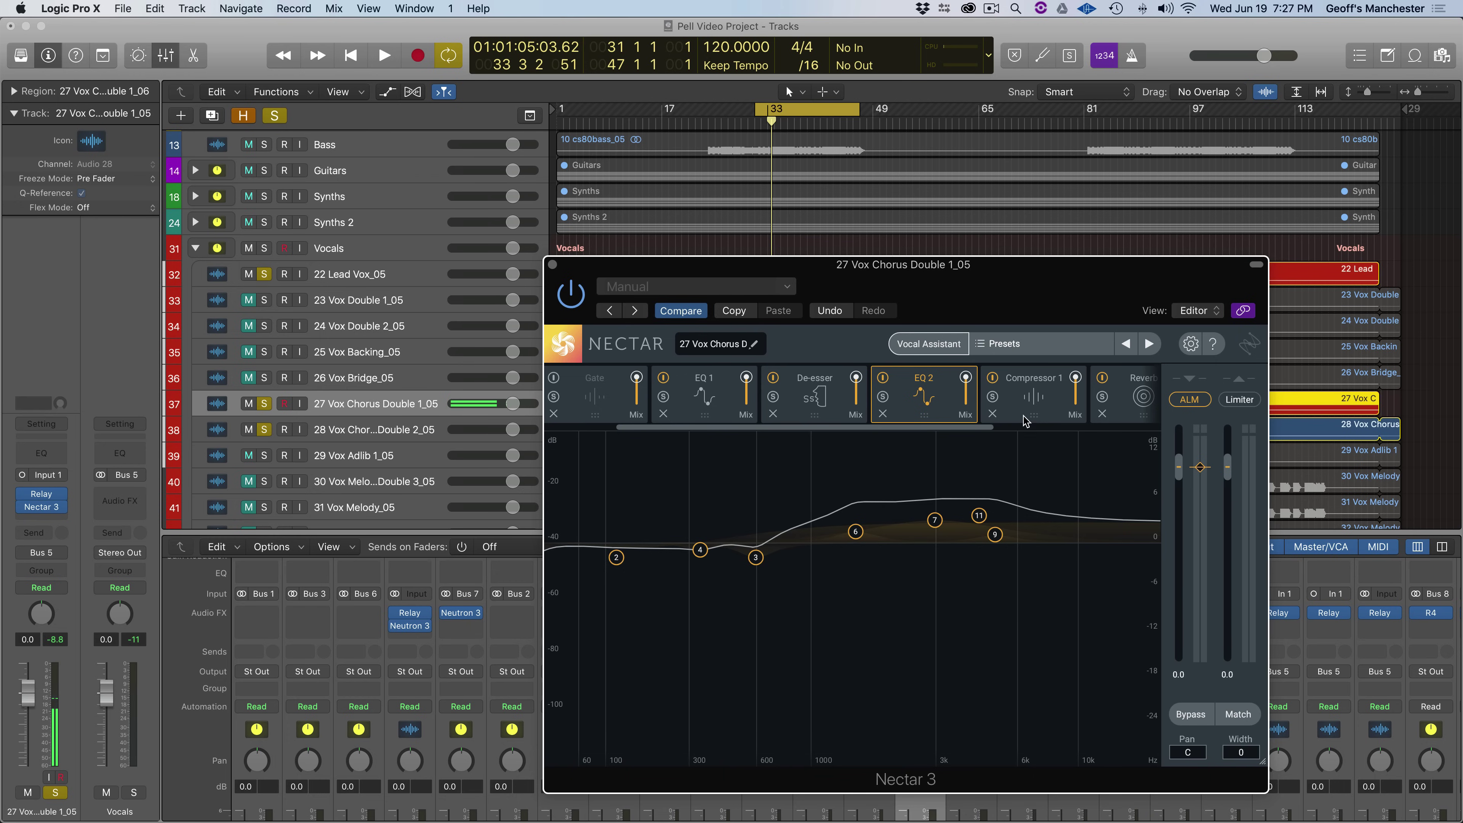
left_click(1029, 403)
left_click(1050, 402)
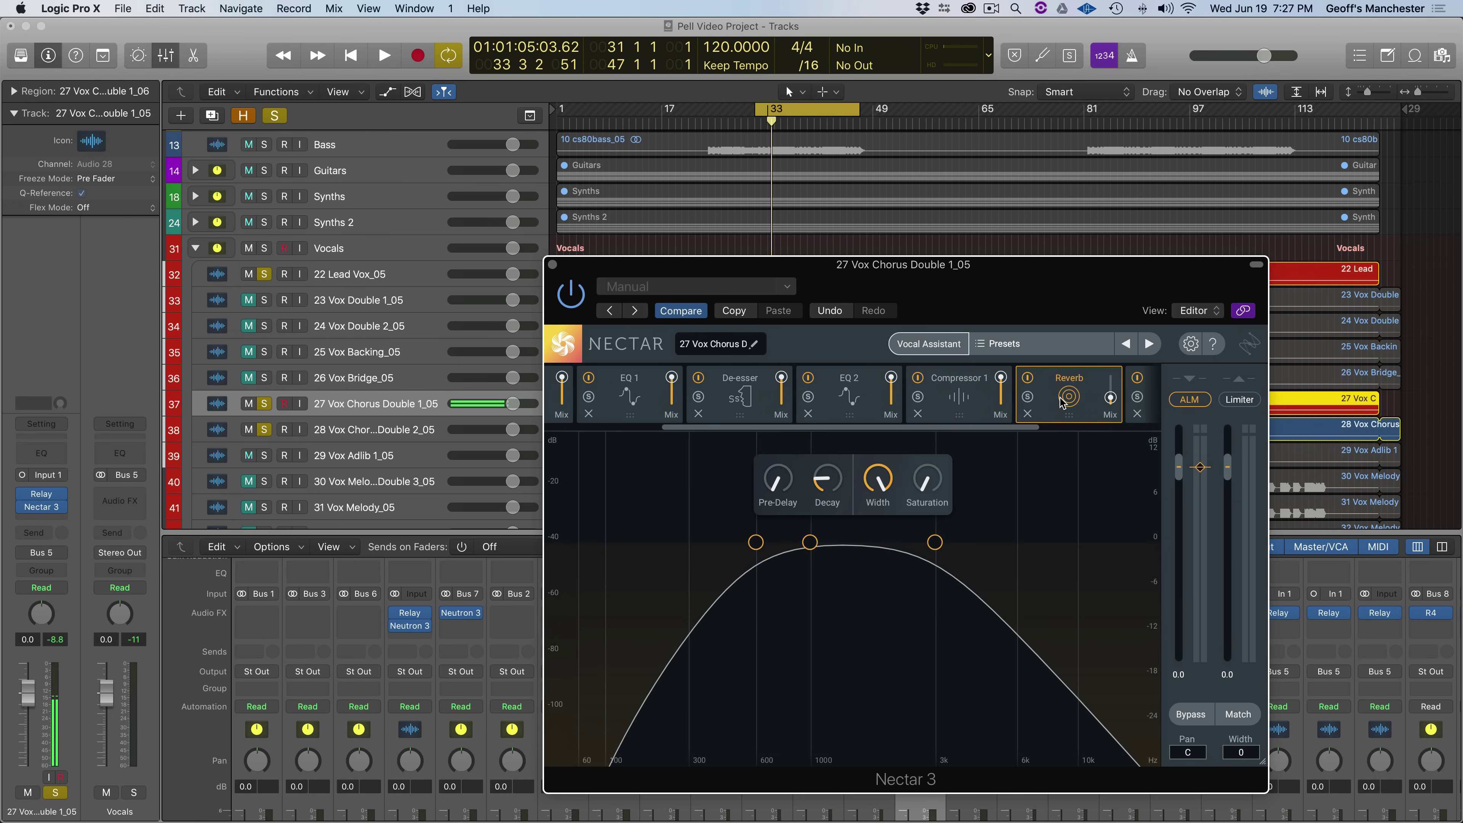
left_click(1075, 401)
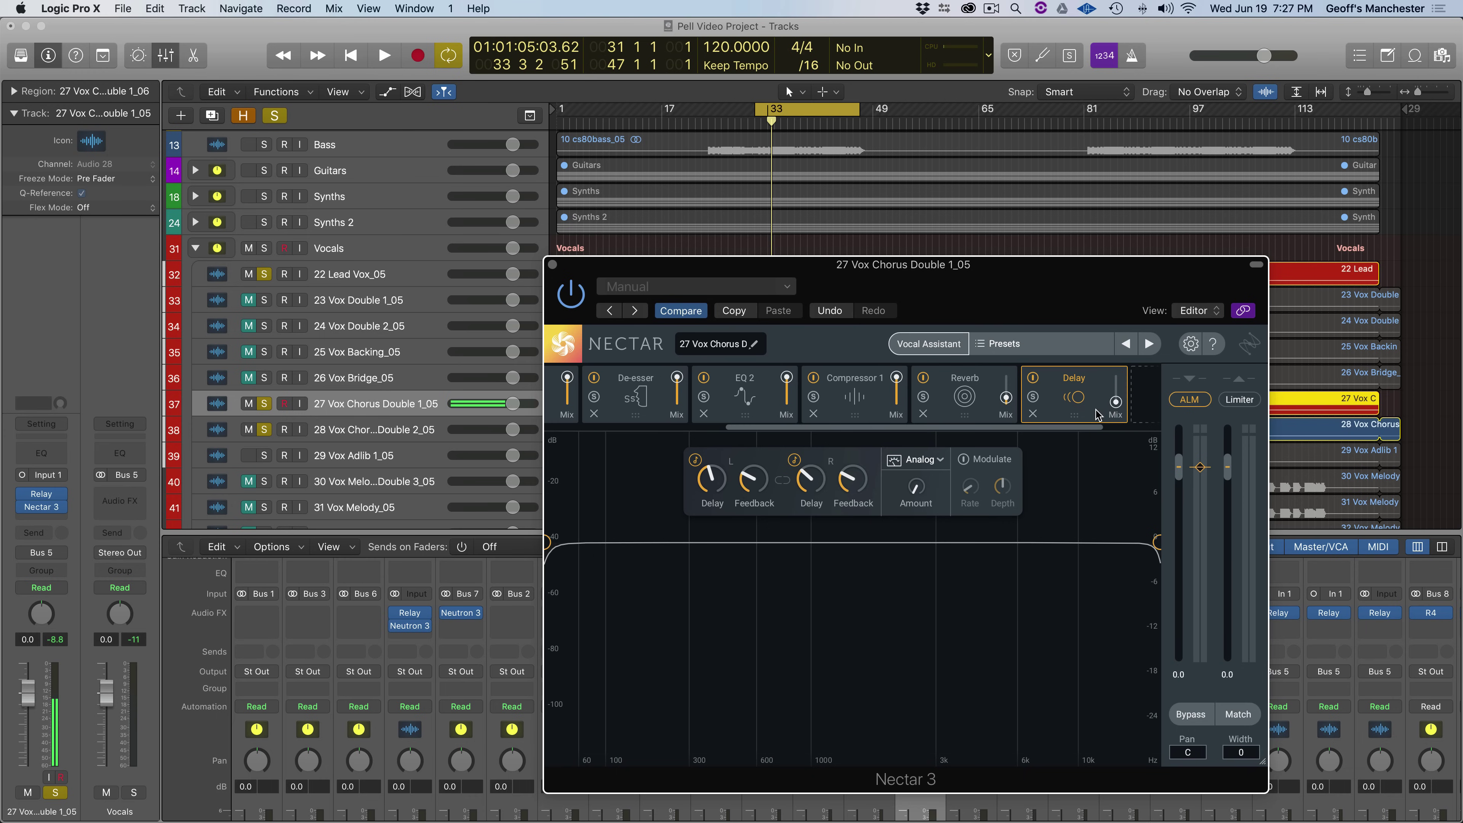
left_click(552, 264)
- Bypass Nectar 3 on 28 Vox Chorus Double 2_05 and 27 Vox Chorus Double 1_05
mouse_move(922, 628)
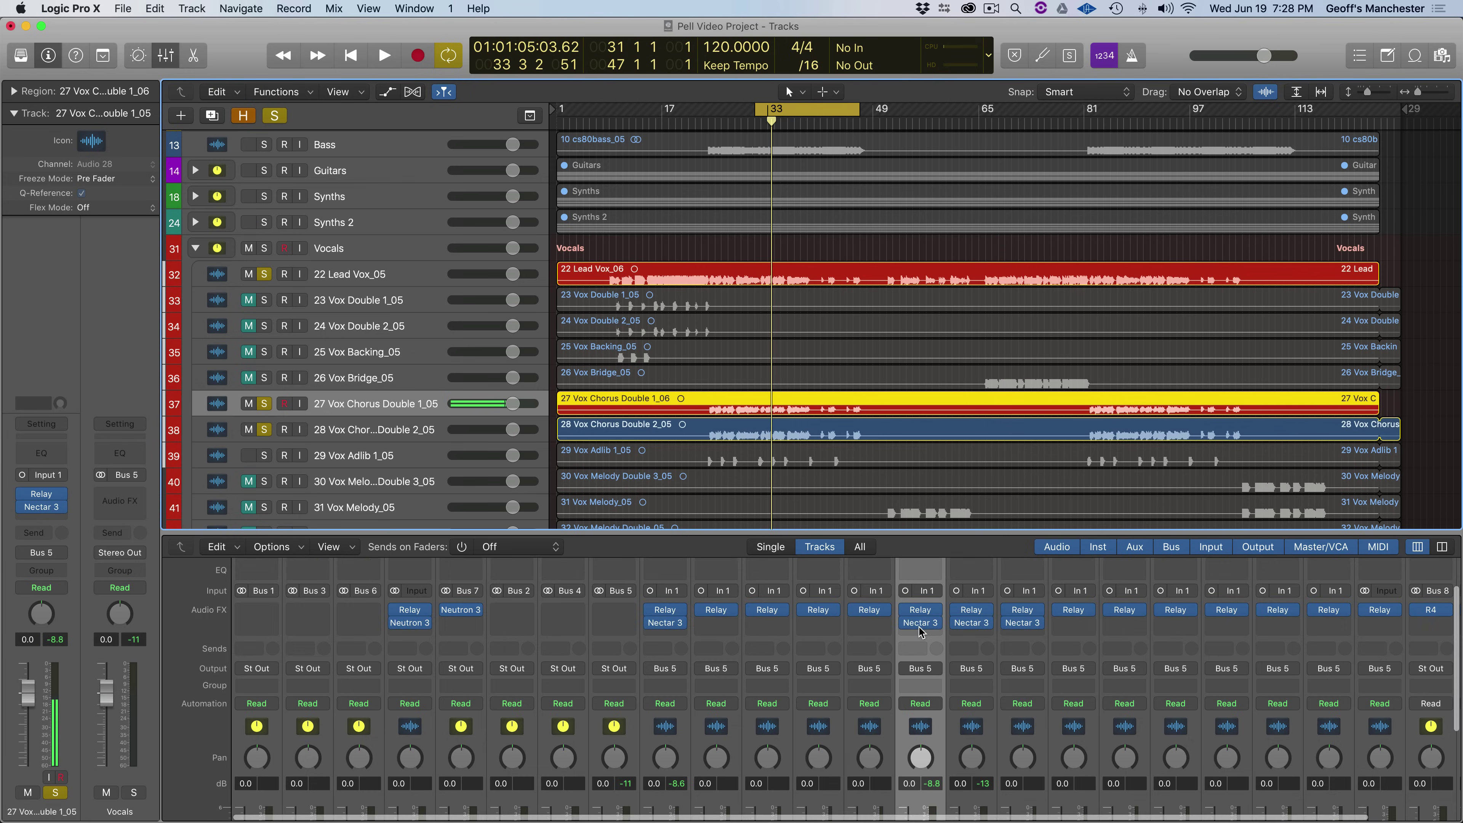
scroll(919, 626, "down", 5)
left_click(975, 808)
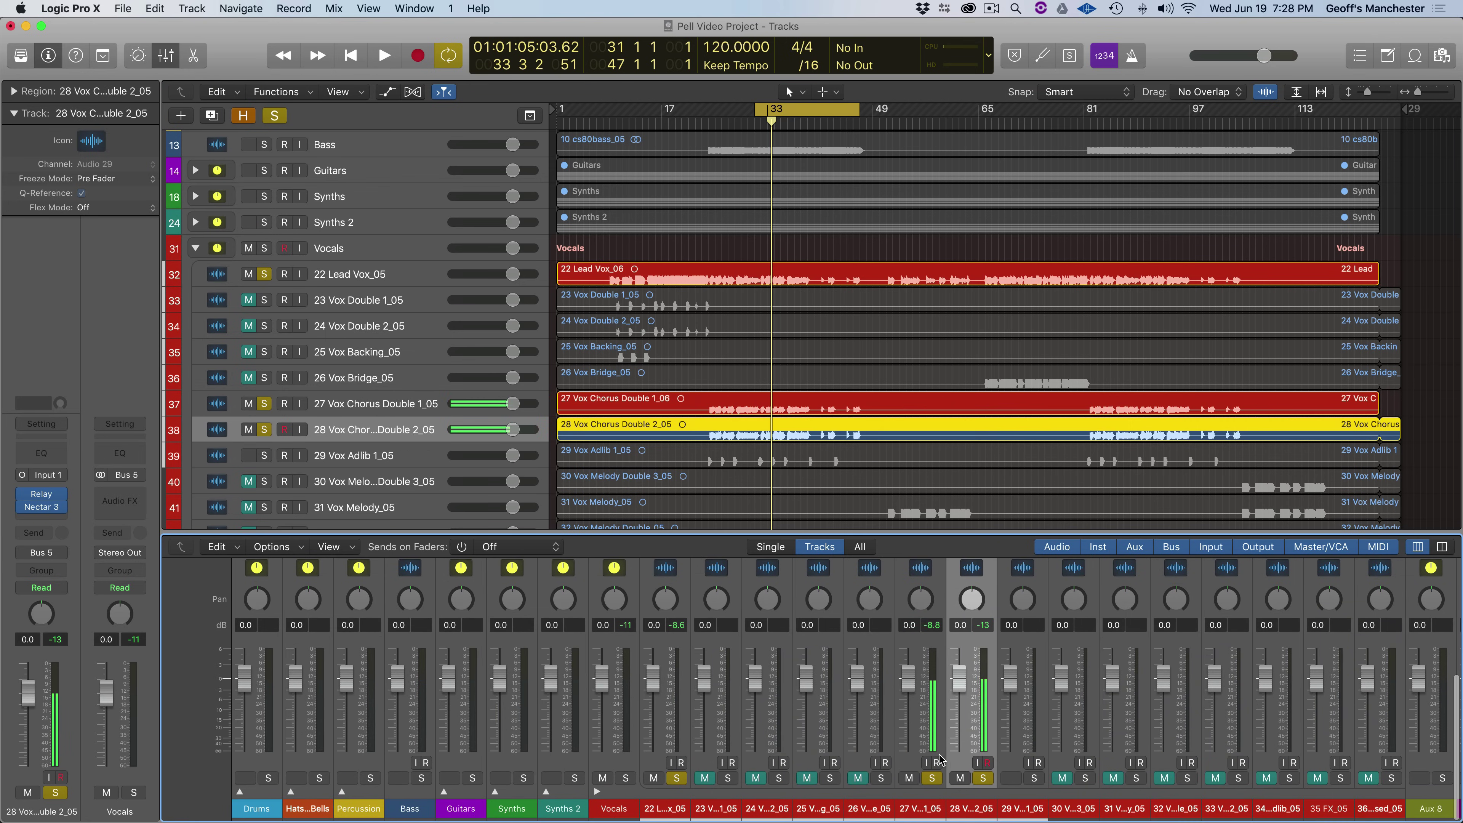
scroll(974, 749, "up", 6)
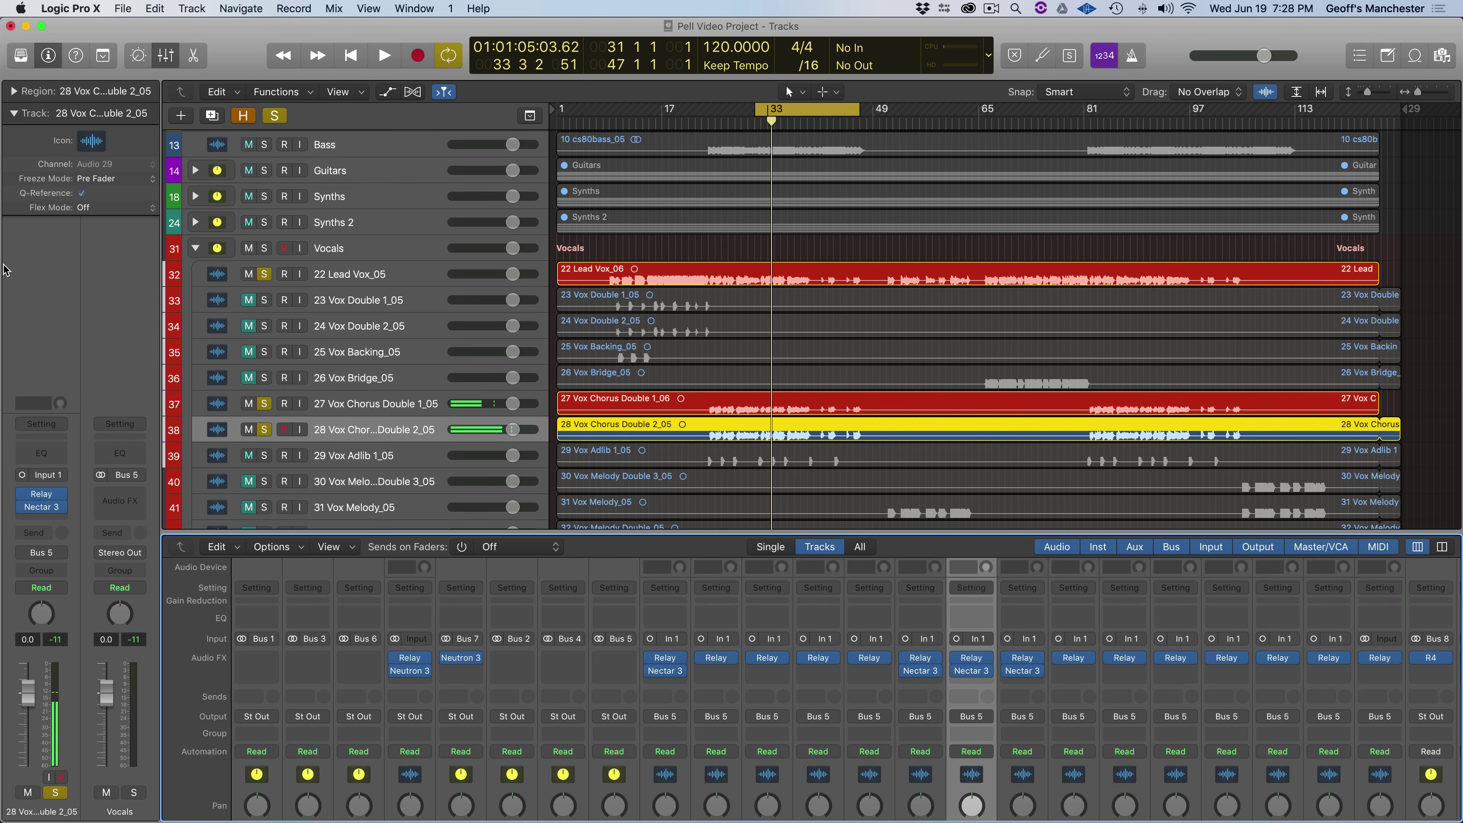
left_click(957, 671)
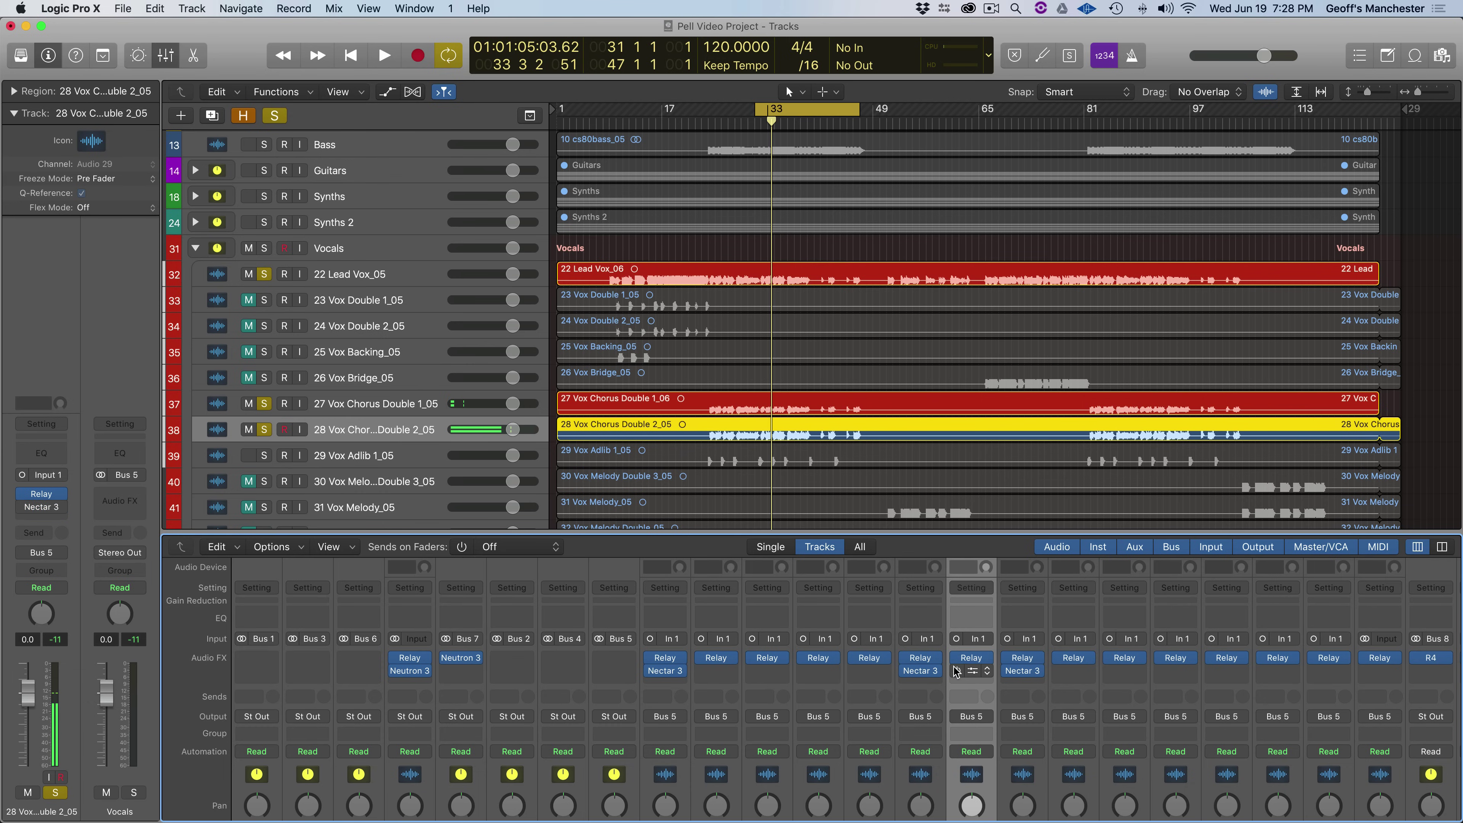
left_click(906, 671)
- Mute 22 Lead Vox_05 and listen to the two unprocessed chorus doubles on their own
left_click(247, 277)
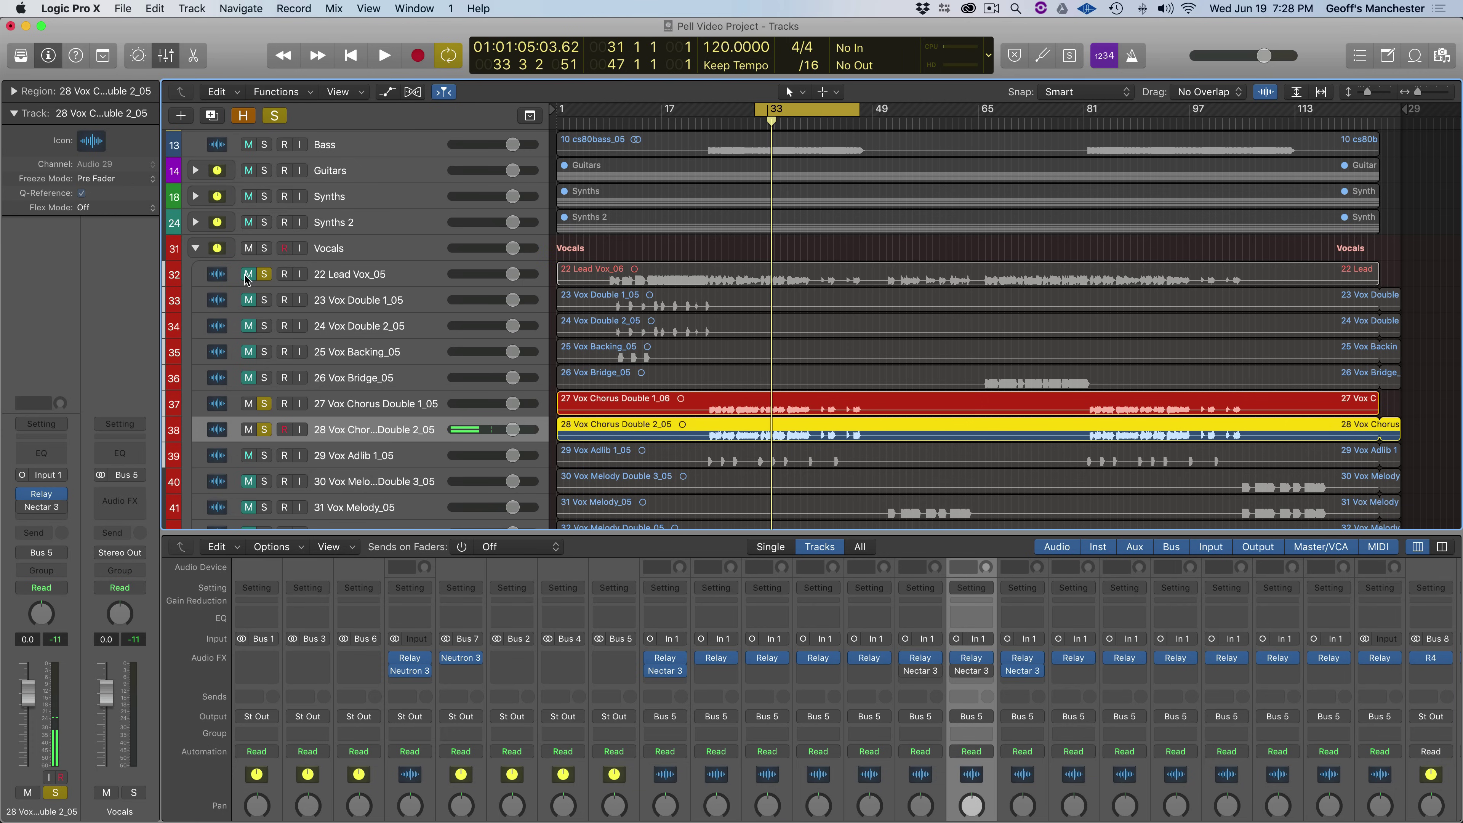
key("space")
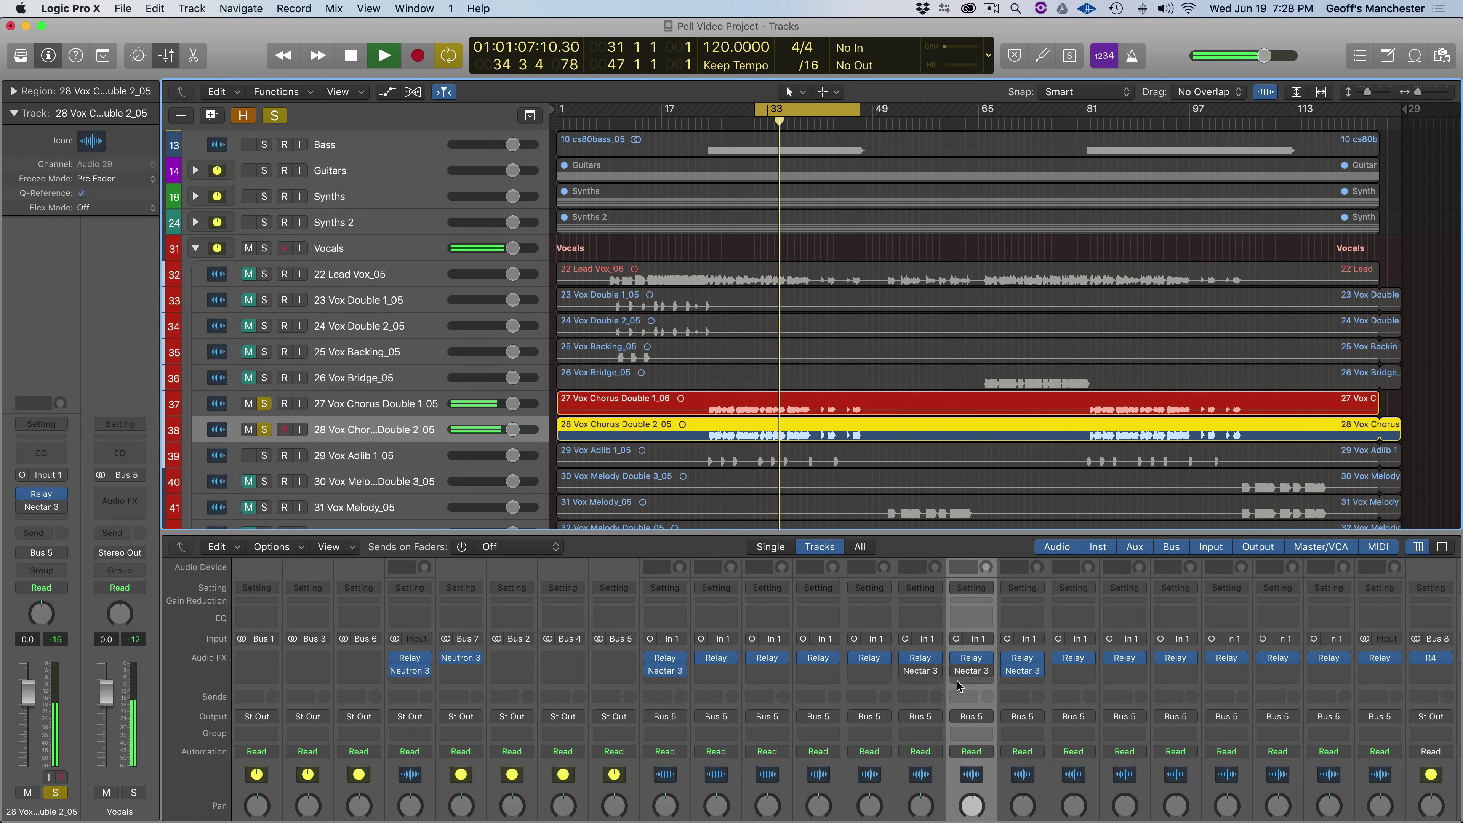
key("space")
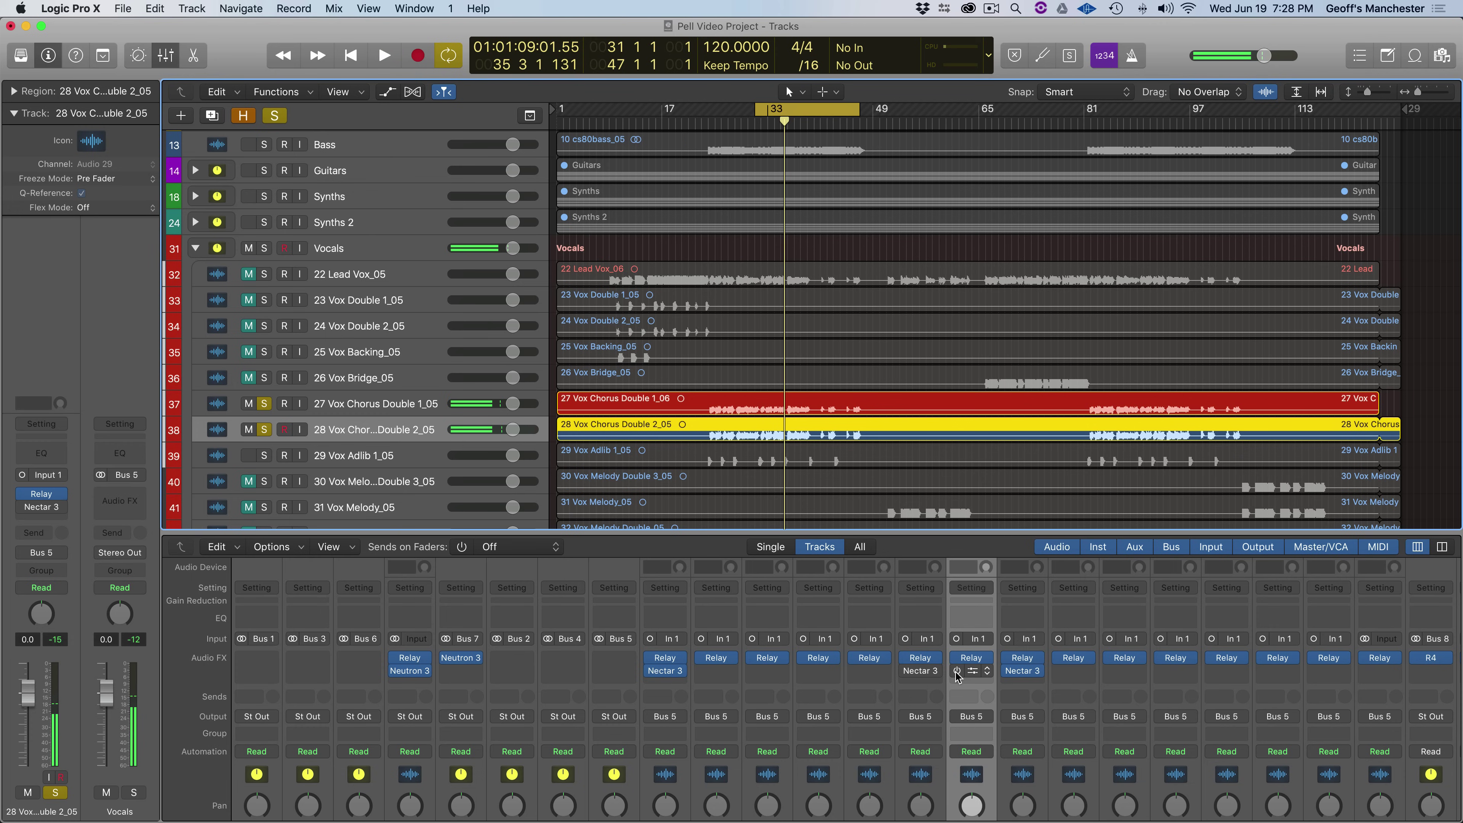
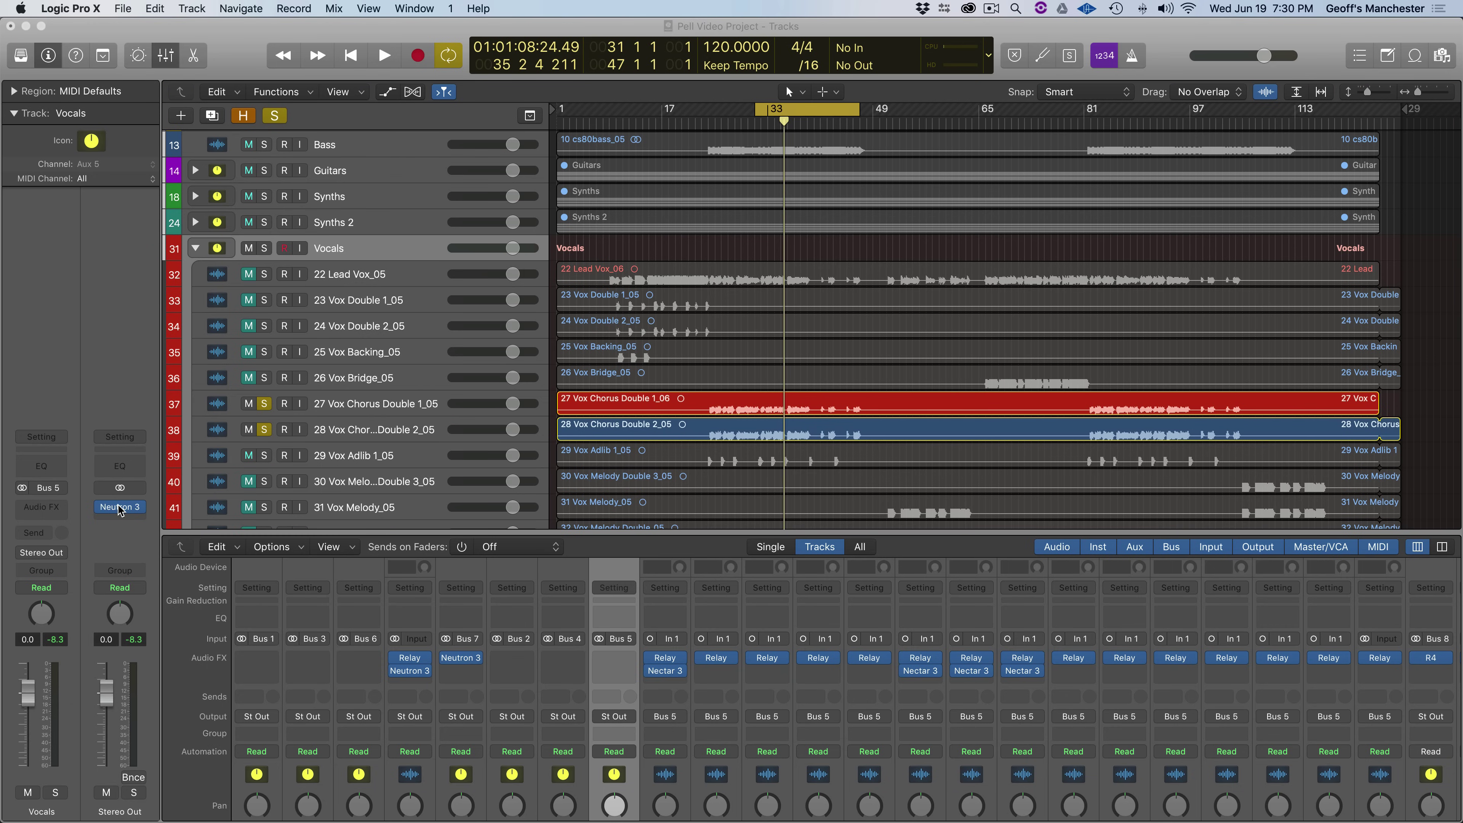
- Open Neutron 3's Visual Mixer on the Stereo Out, enlarge its window and move it clear of the track mute and solo controls
left_click(120, 508)
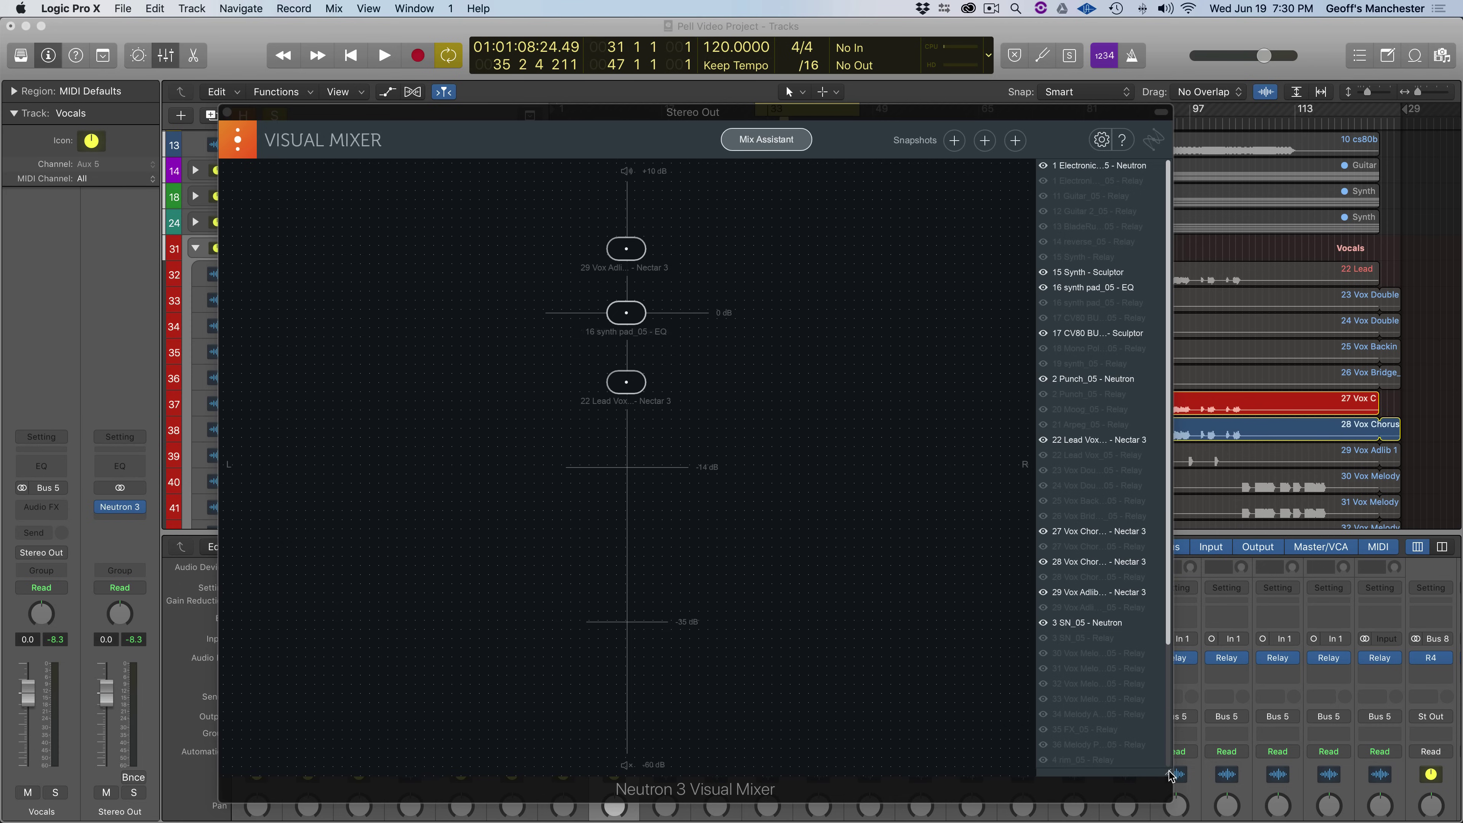
left_click_drag(1170, 775, 1245, 792)
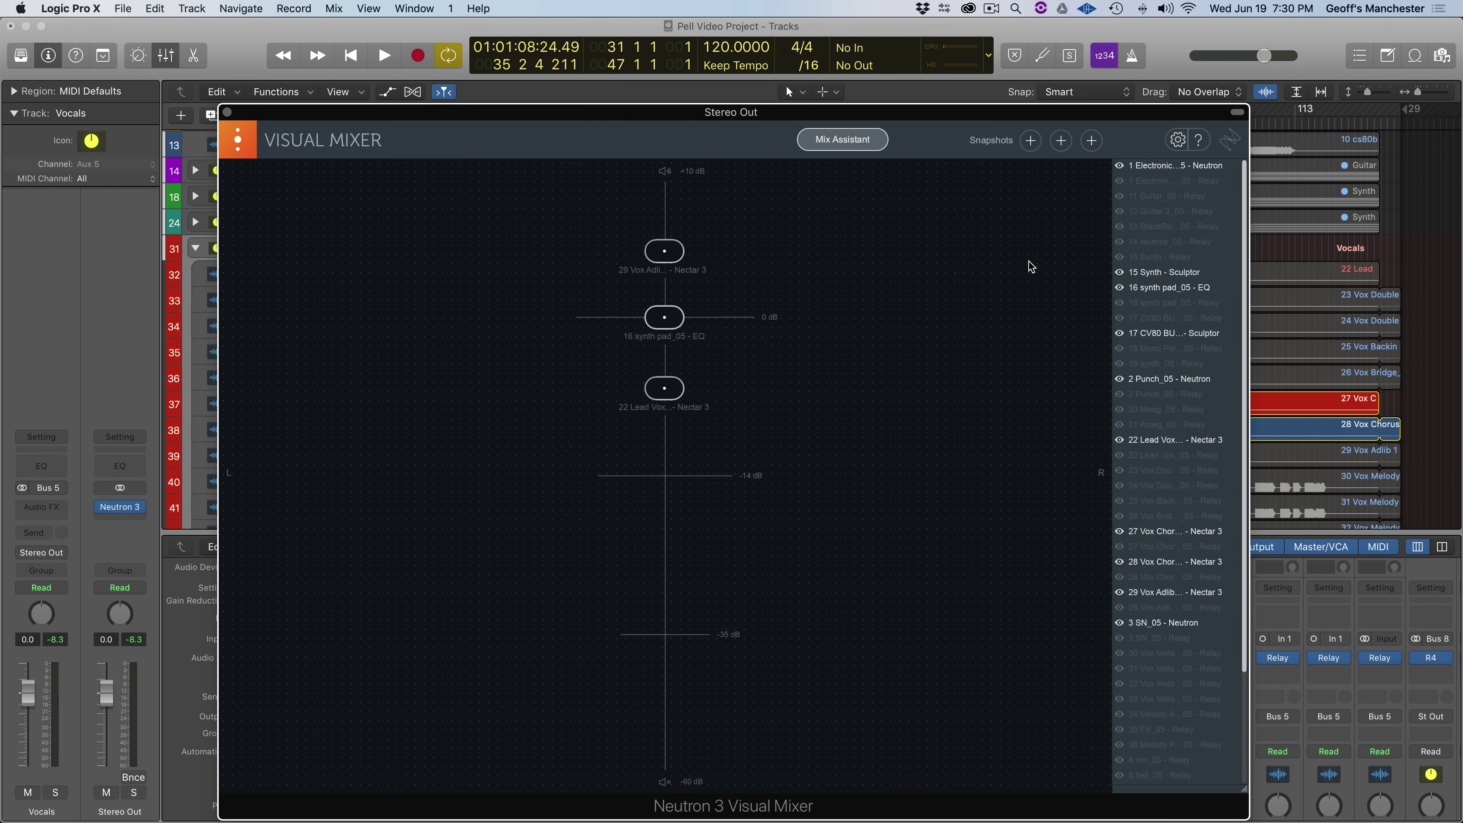
left_click(1119, 197)
scroll(1166, 301, "down", 2)
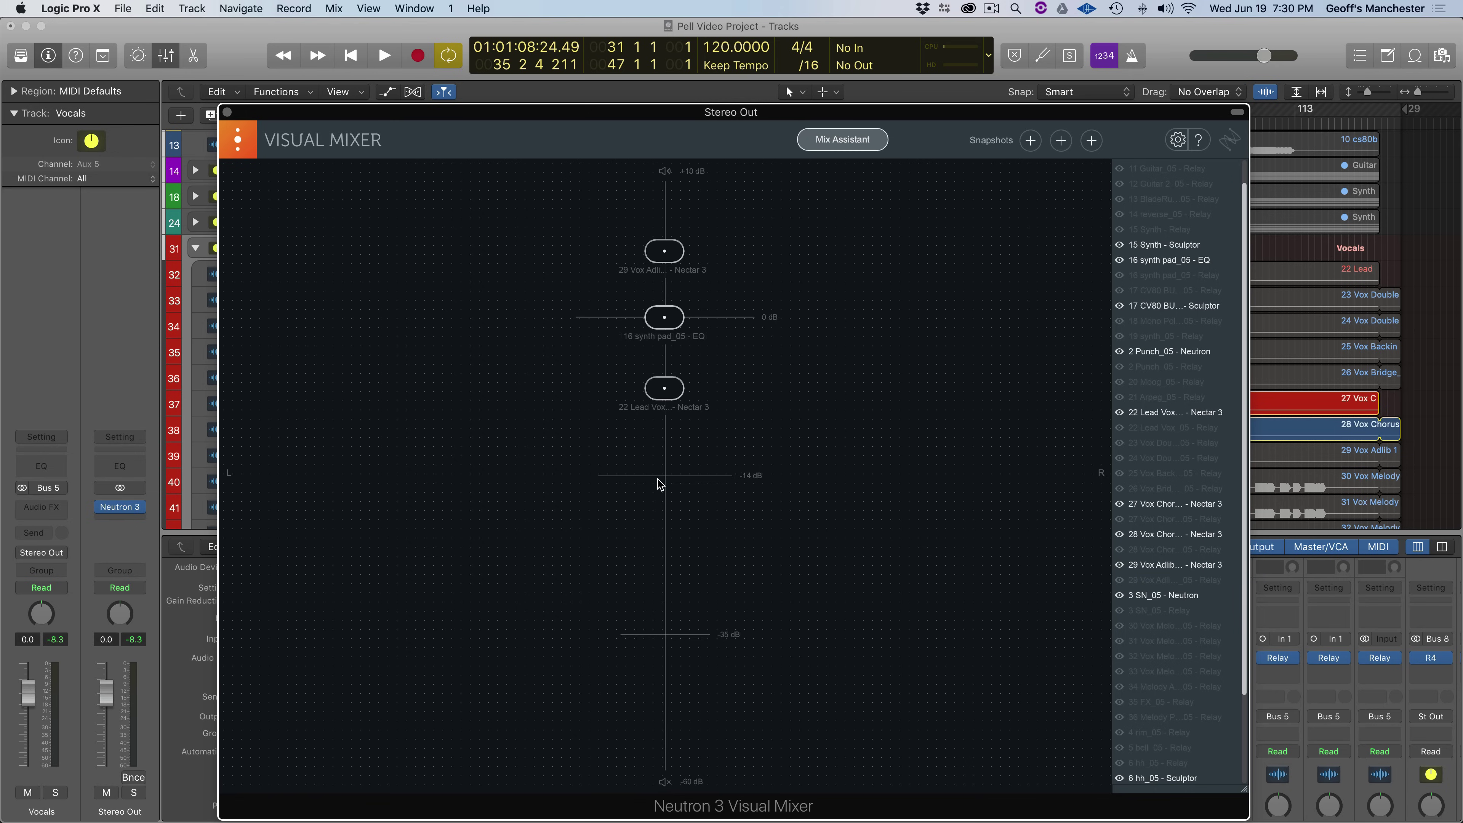
left_click_drag(553, 120, 694, 120)
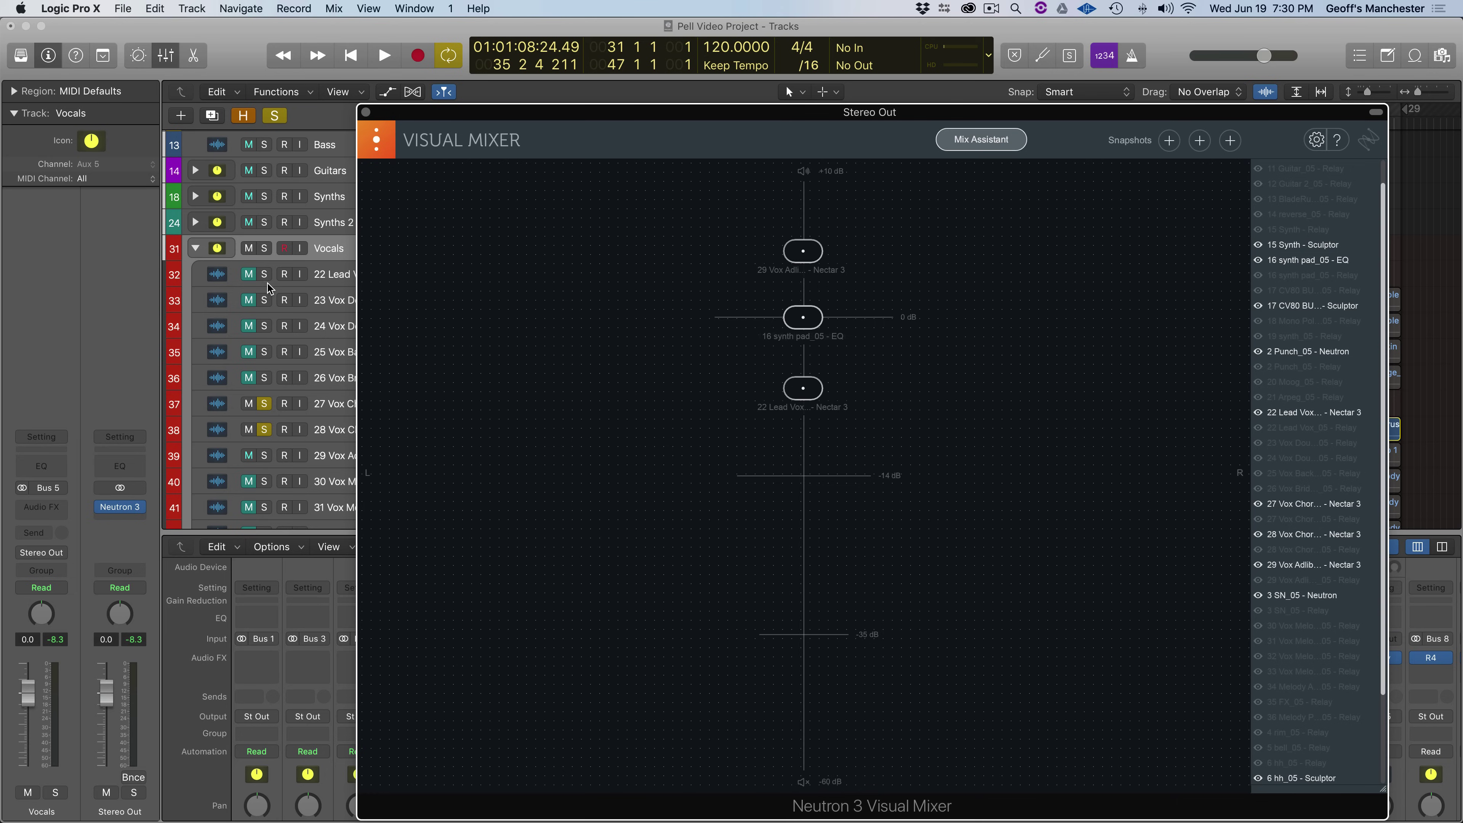
- Unmute 22 Lead Vox_05, play the soloed vocals and locate the 27 and 28 chorus double nodes in the Visual Mixer
left_click(247, 278)
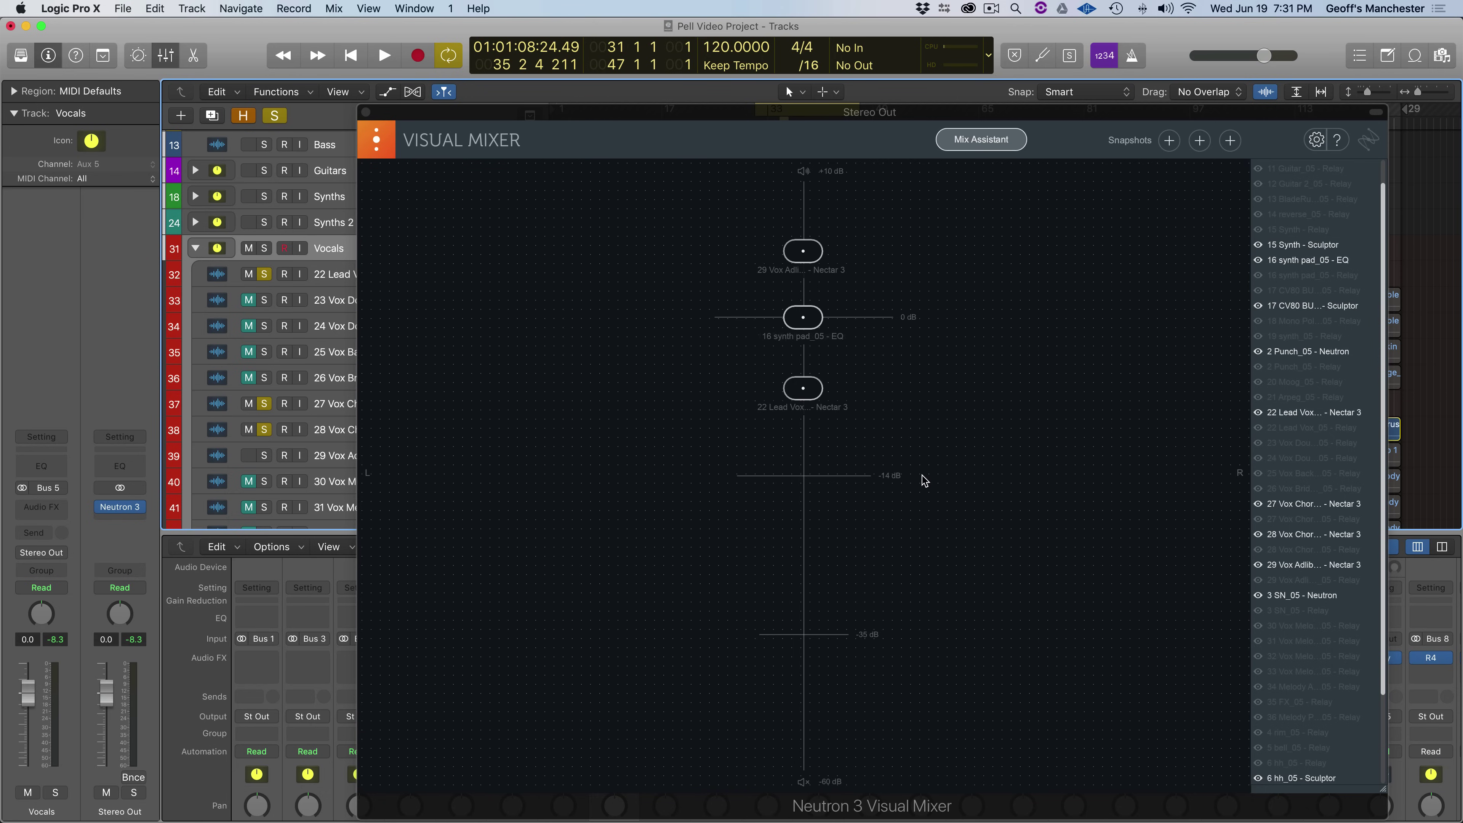
key("space")
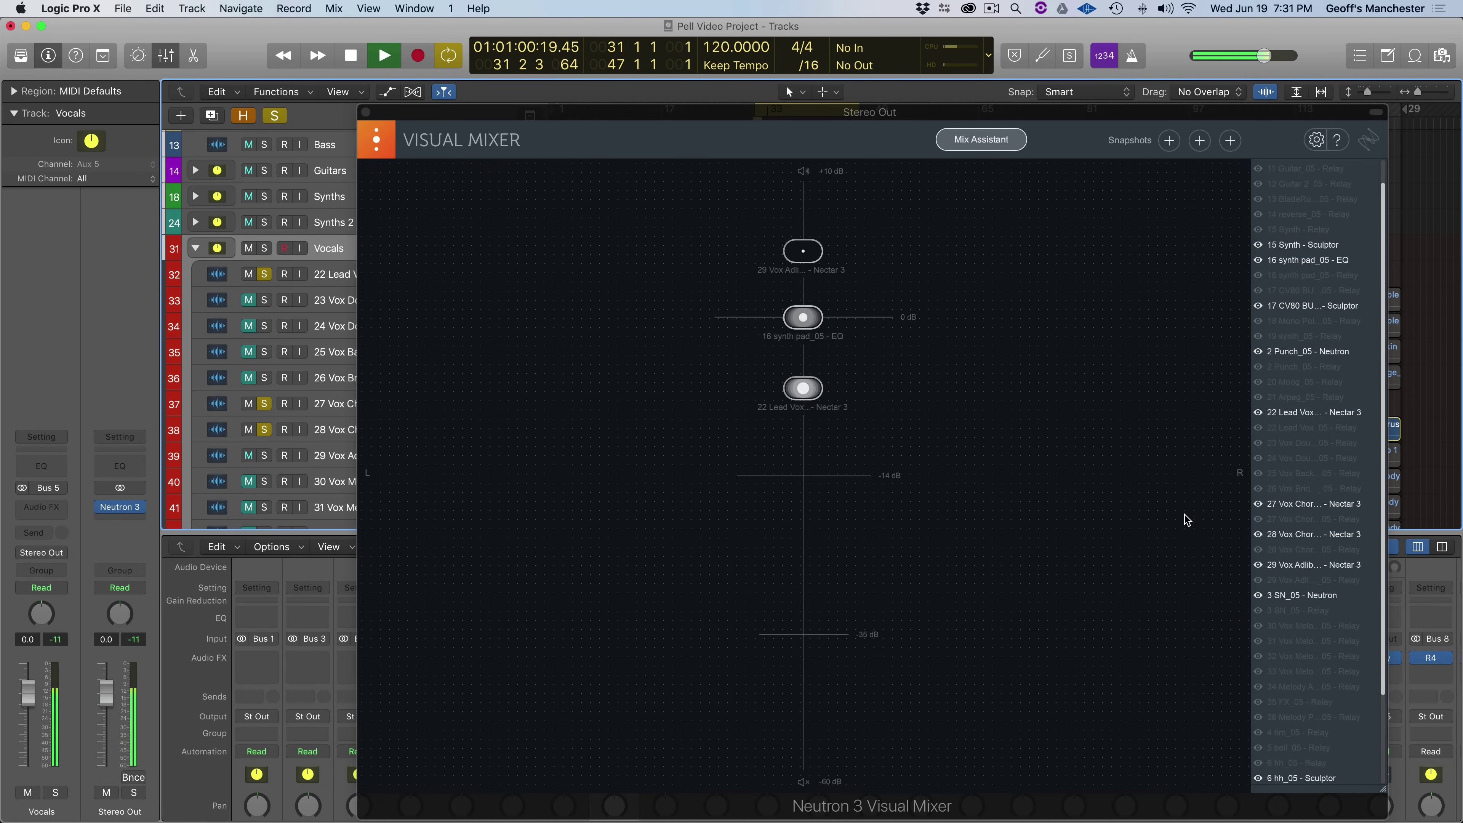
left_click(1282, 505)
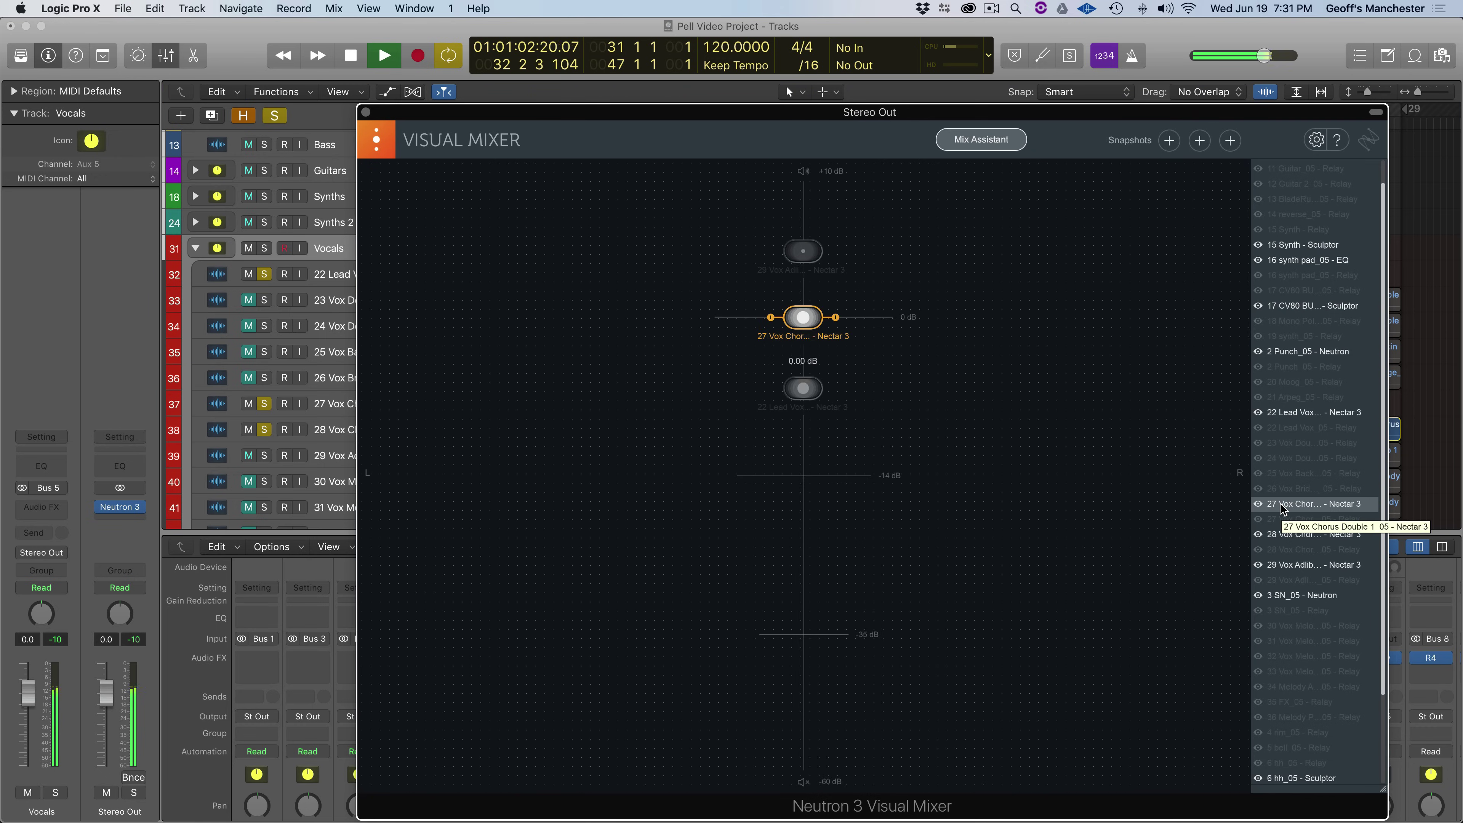
left_click(1288, 535)
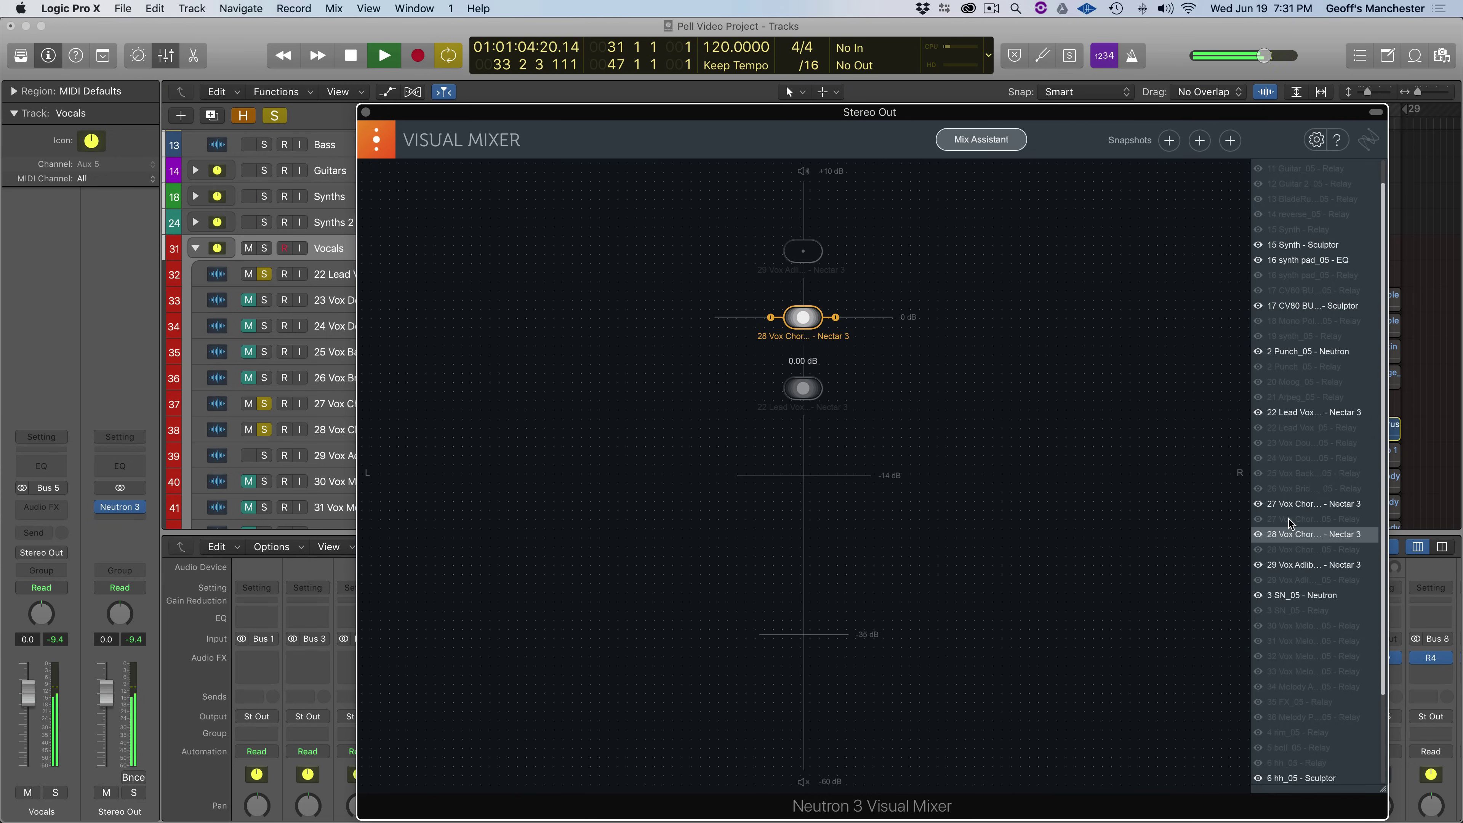
left_click(1288, 505)
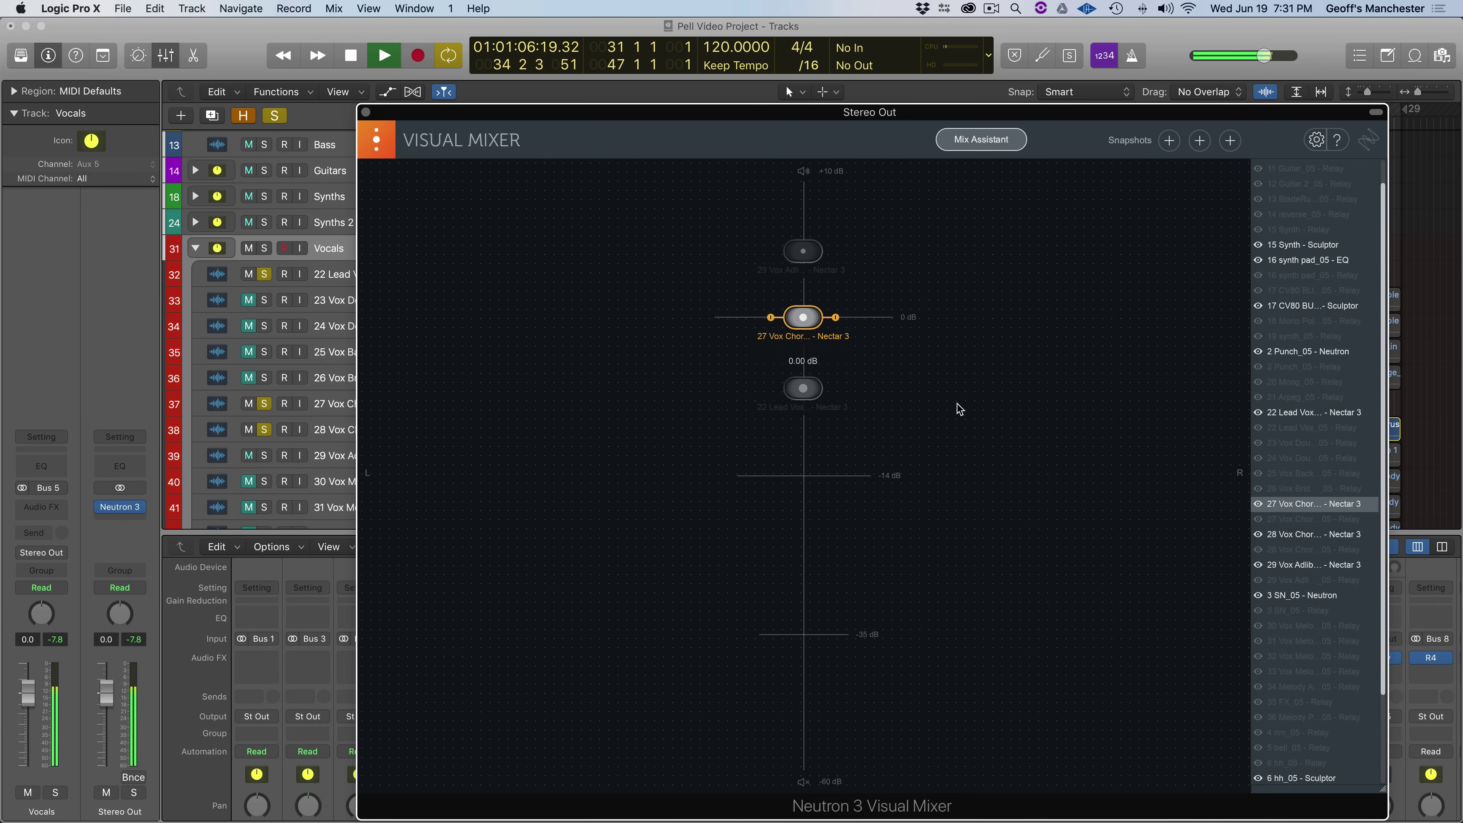
key("space")
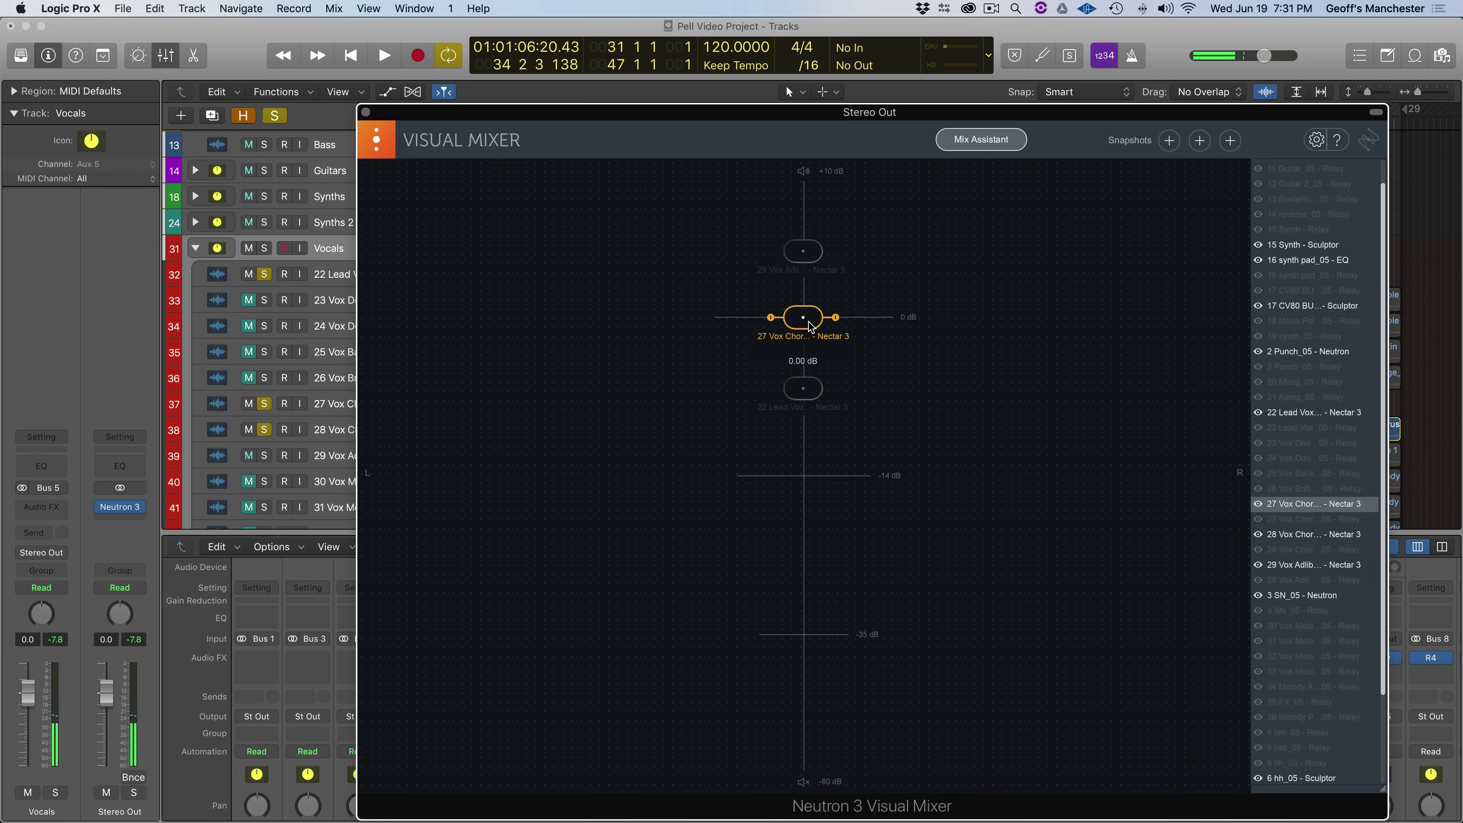
- Pan 27 Vox Chorus Double 1_05 about two thirds left and 28 Vox Chorus Double 2_05 about two thirds right during playback, near 0 dB
key("space")
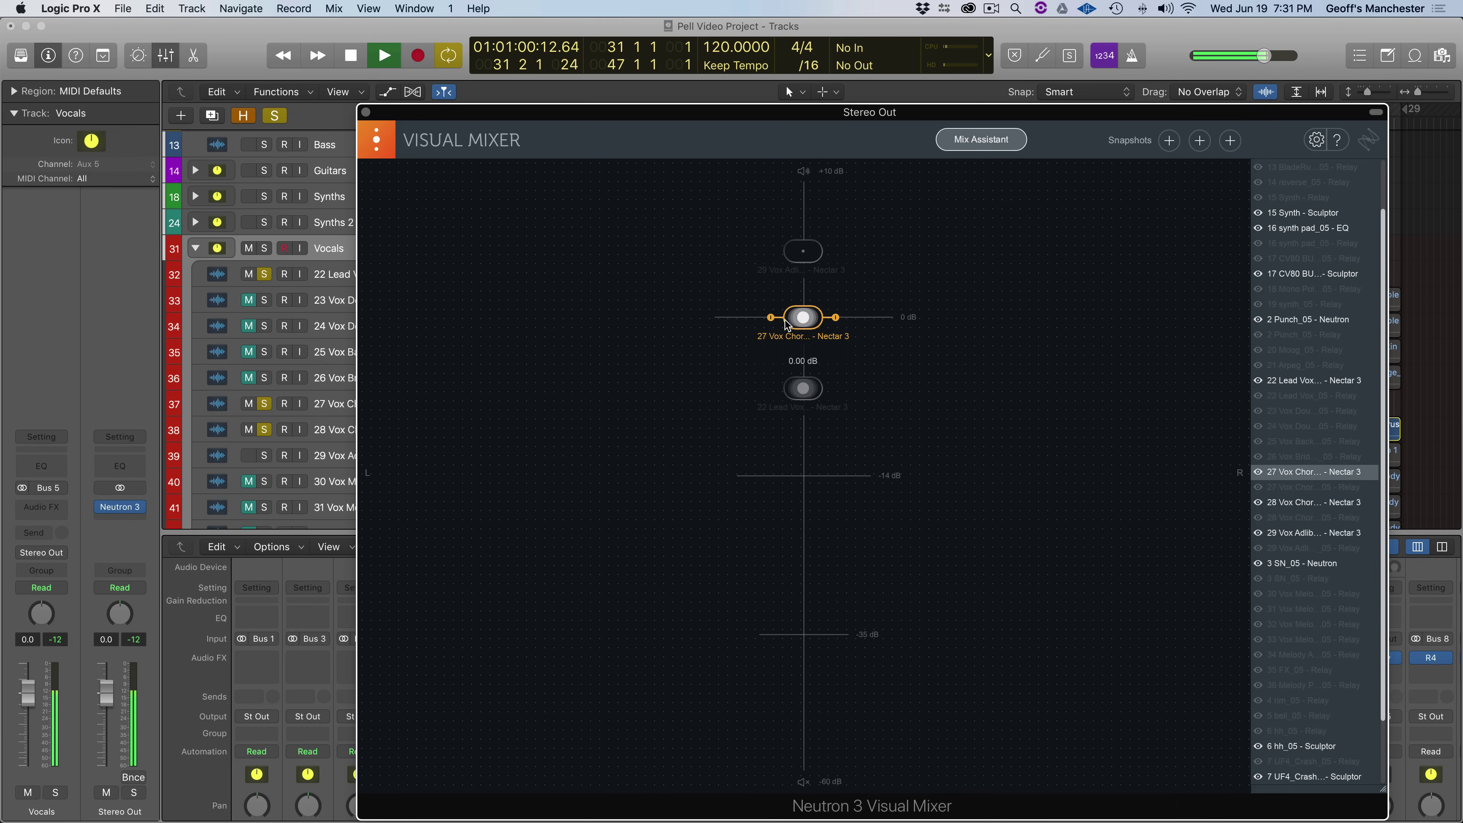
left_click_drag(804, 325, 504, 318)
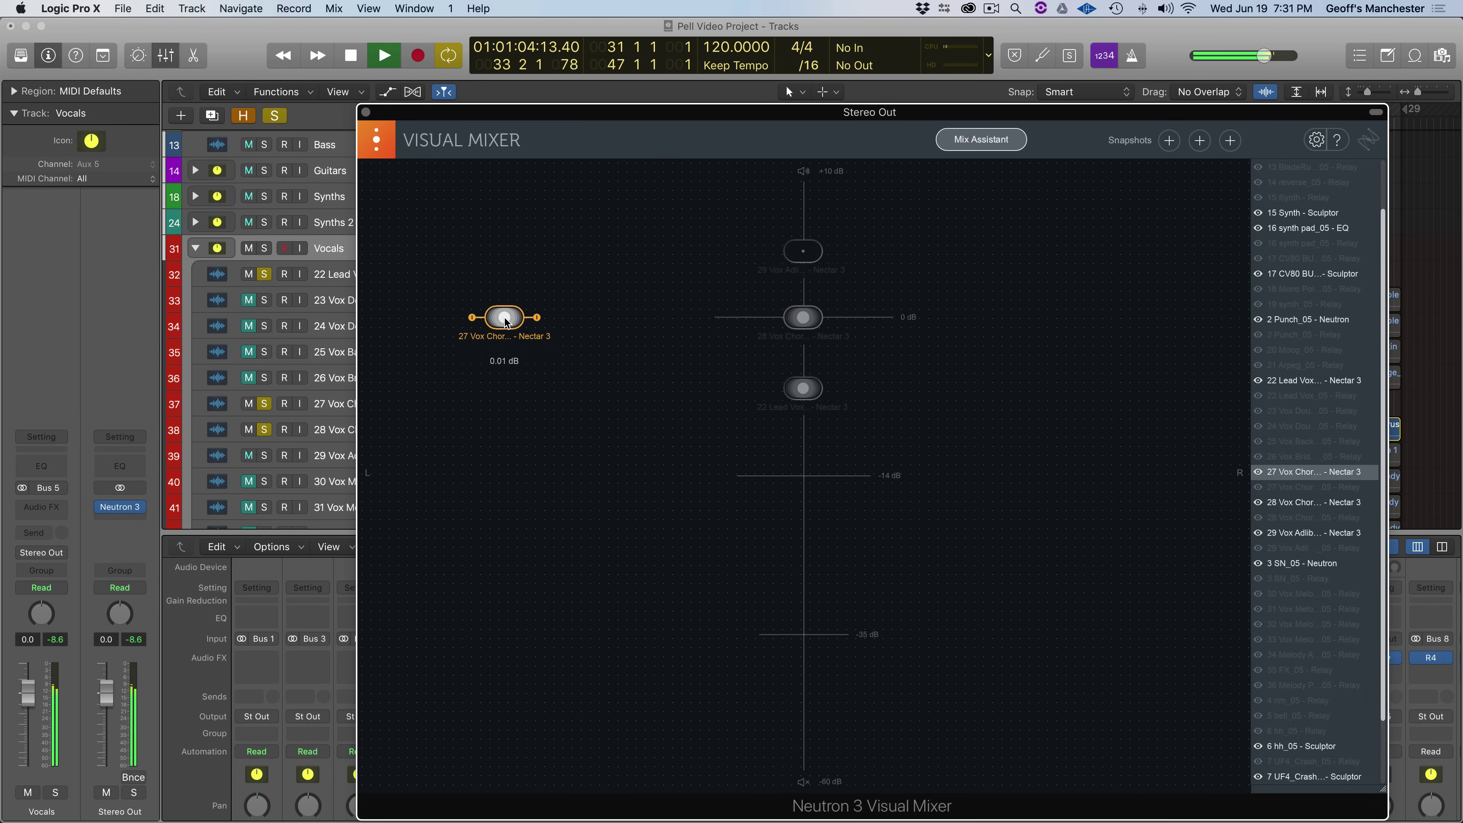
left_click(805, 322)
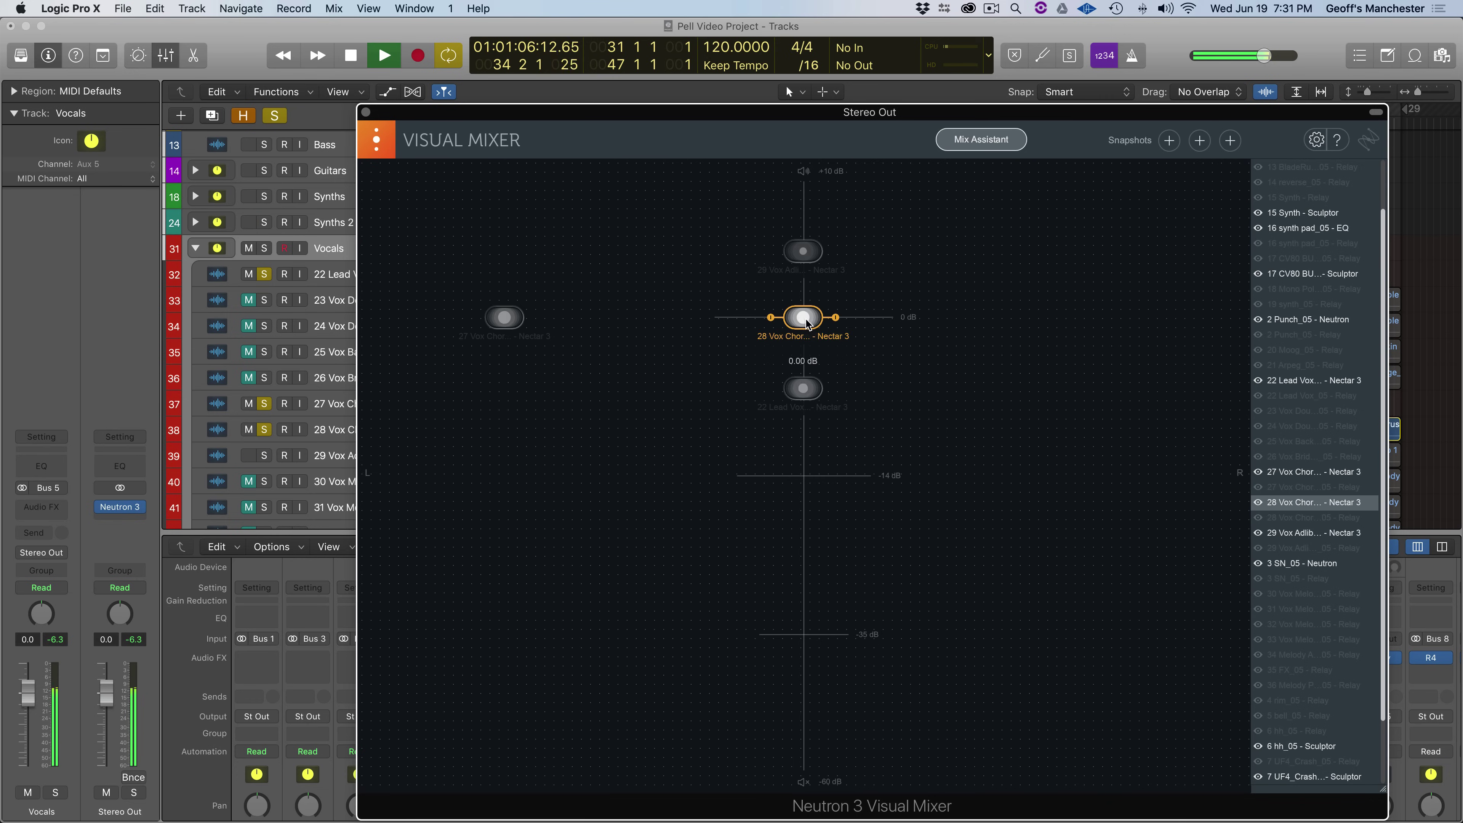
left_click_drag(808, 324, 1104, 326)
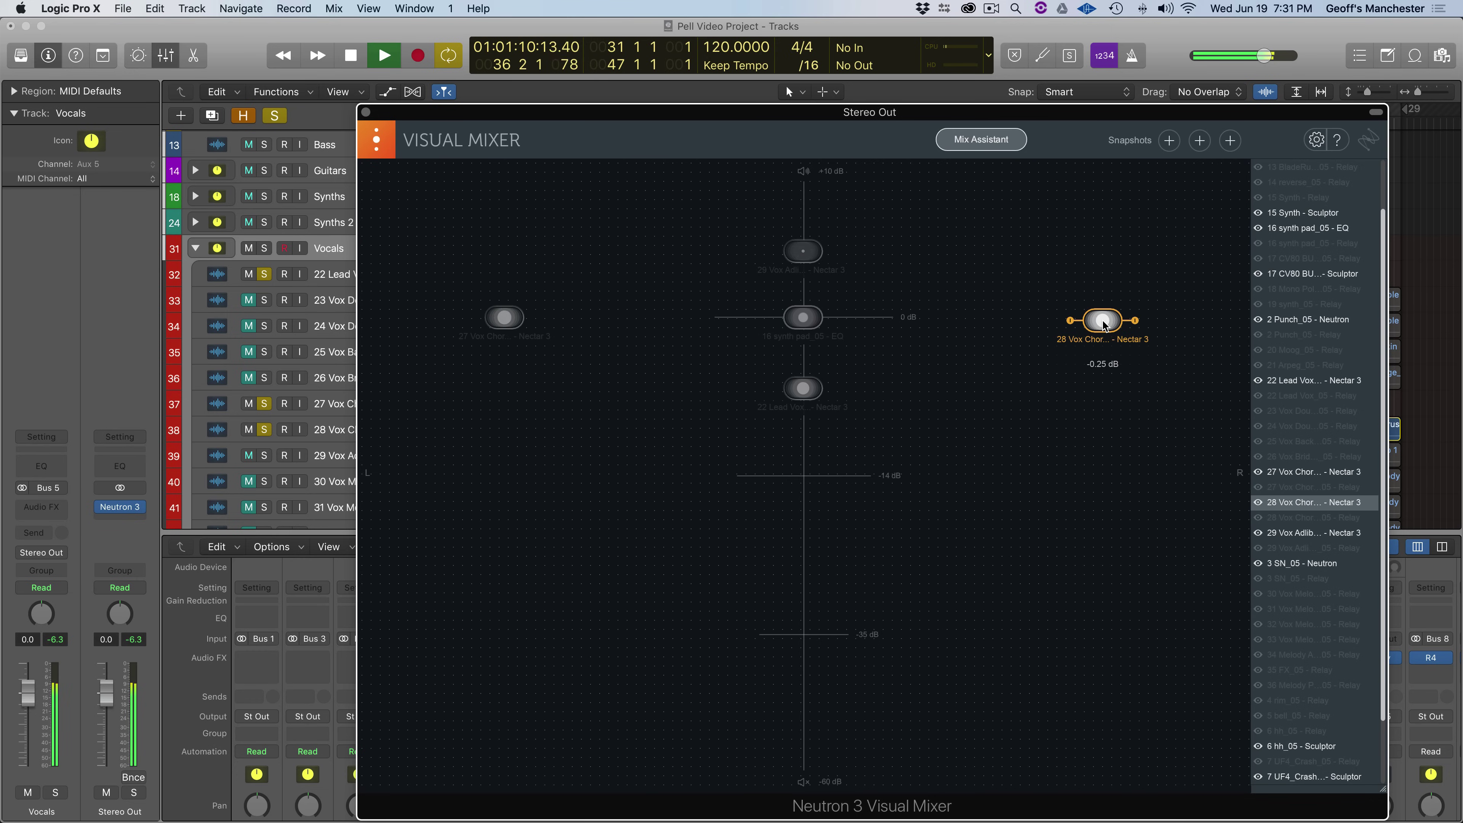
key("space")
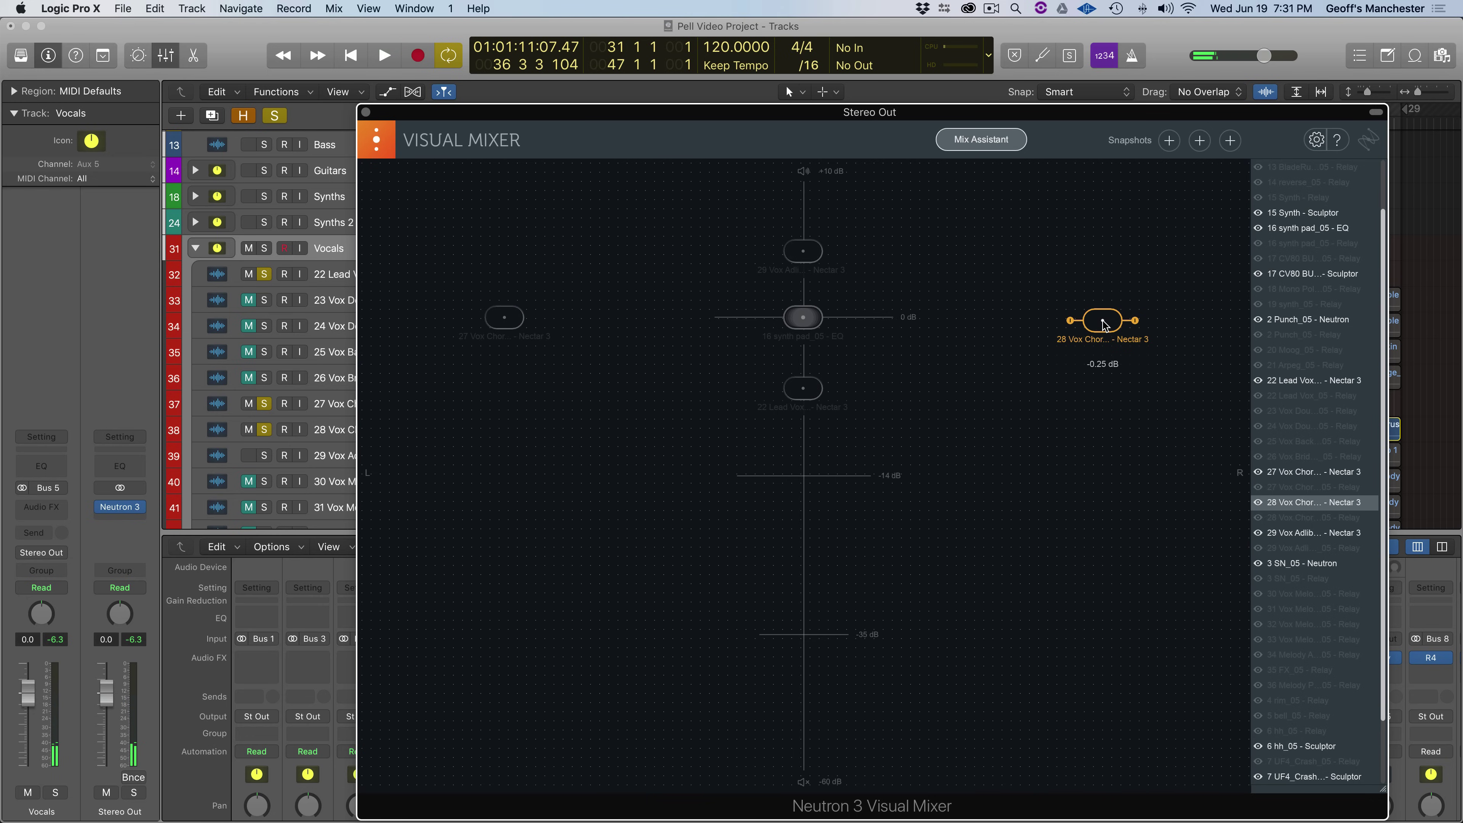
- Lower 28 Vox Chorus Double 2_05 to about -2.7 dB and 27 Vox Chorus Double 1_05 to about -2.5 dB during playback, and close the Visual Mixer
key("space")
left_click_drag(1104, 325, 1104, 352)
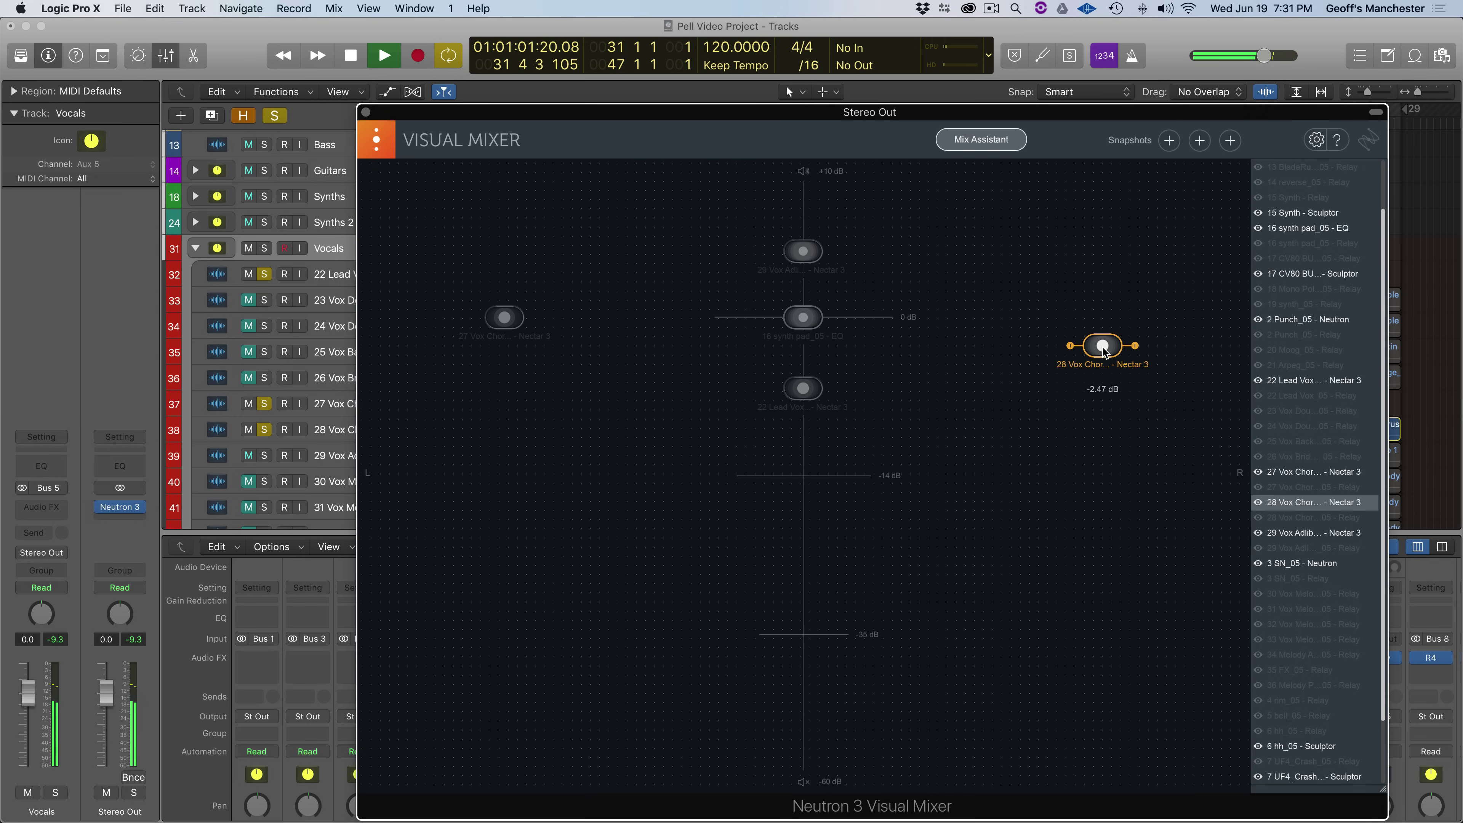
left_click(502, 324)
mouse_move(502, 324)
left_mouse_down()
mouse_move(505, 350)
mouse_move(516, 345)
left_mouse_up()
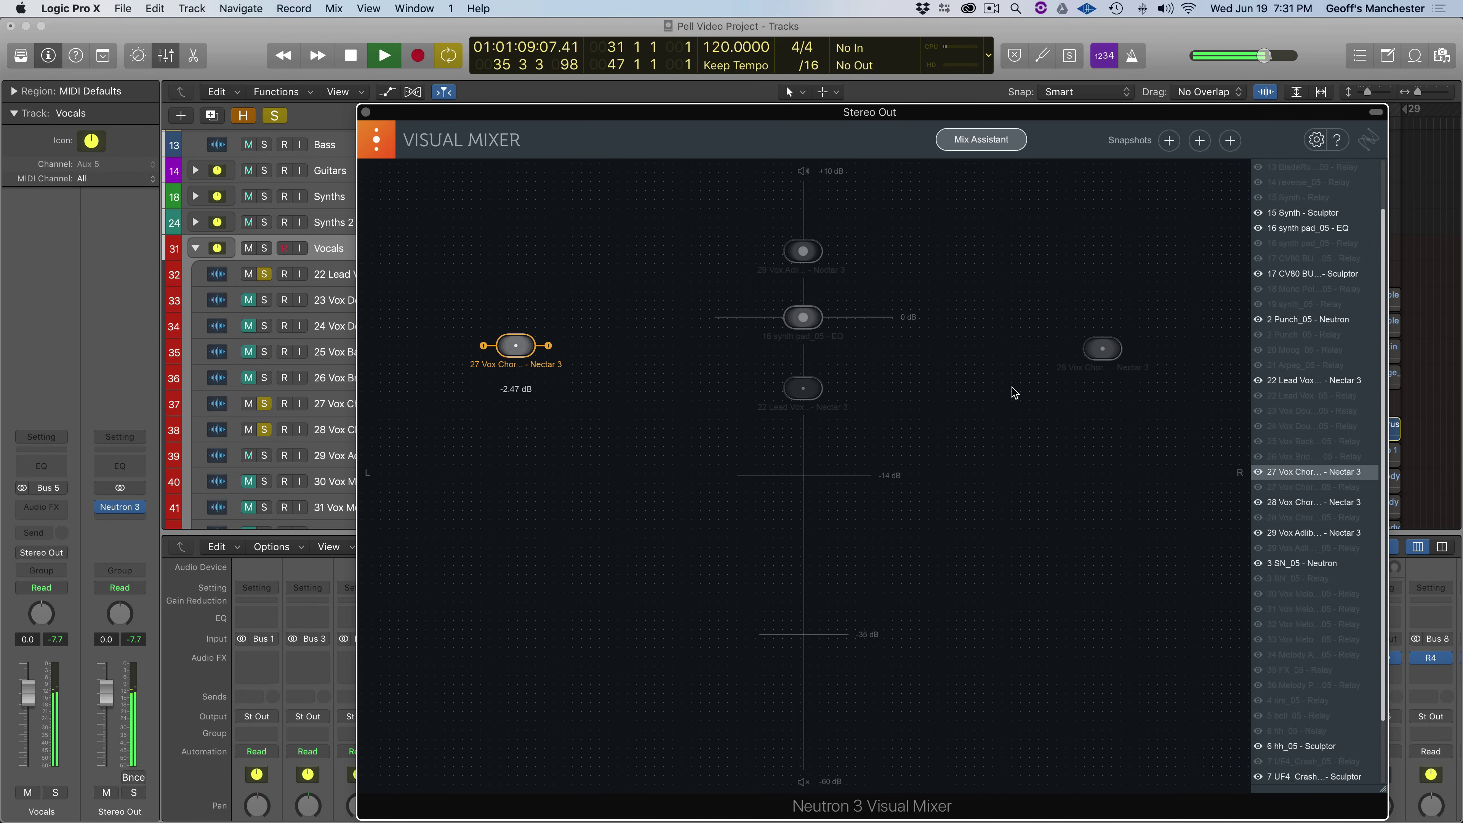
left_click(1096, 354)
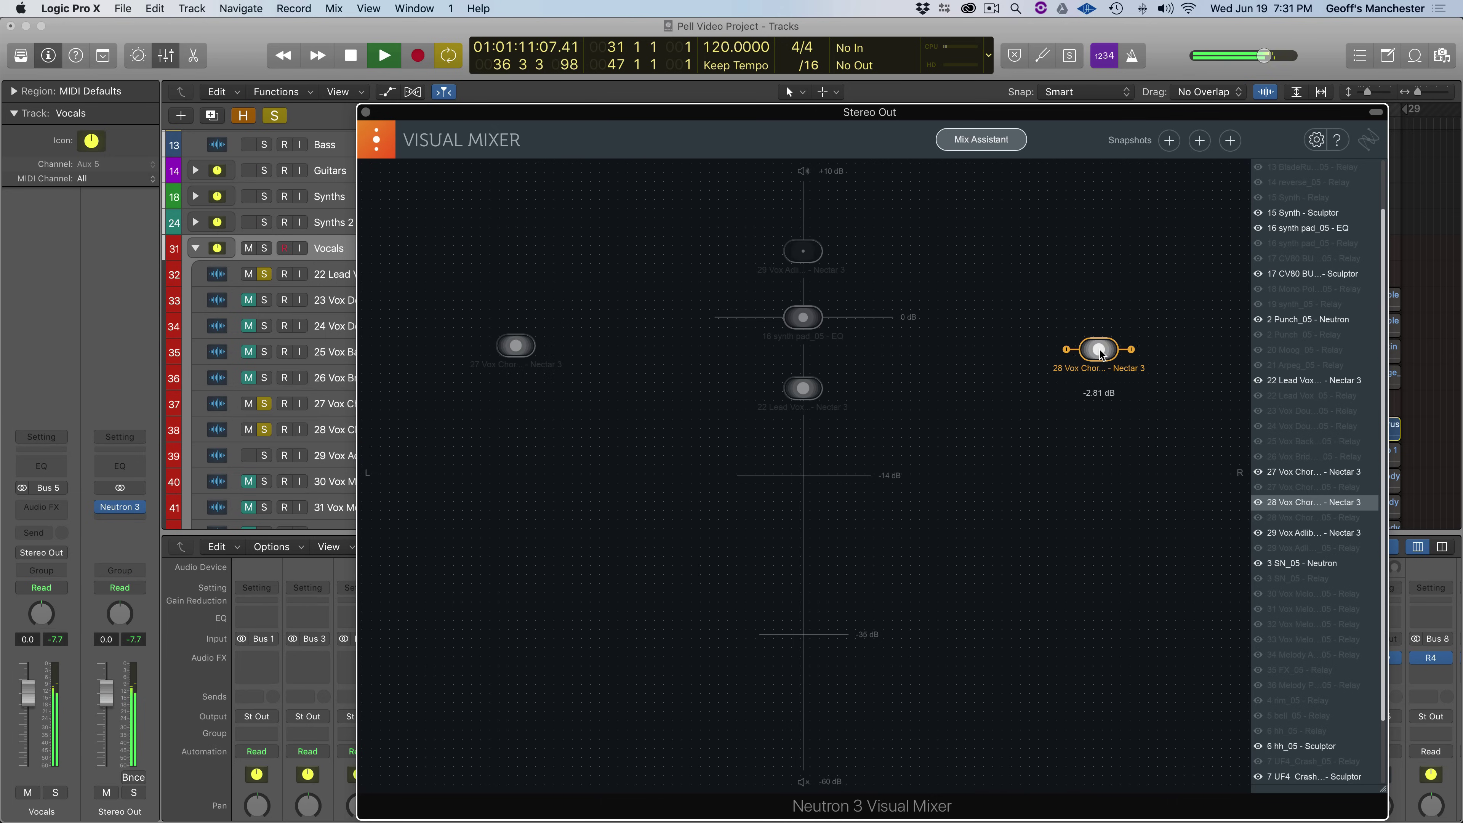
left_click_drag(1106, 354, 1104, 353)
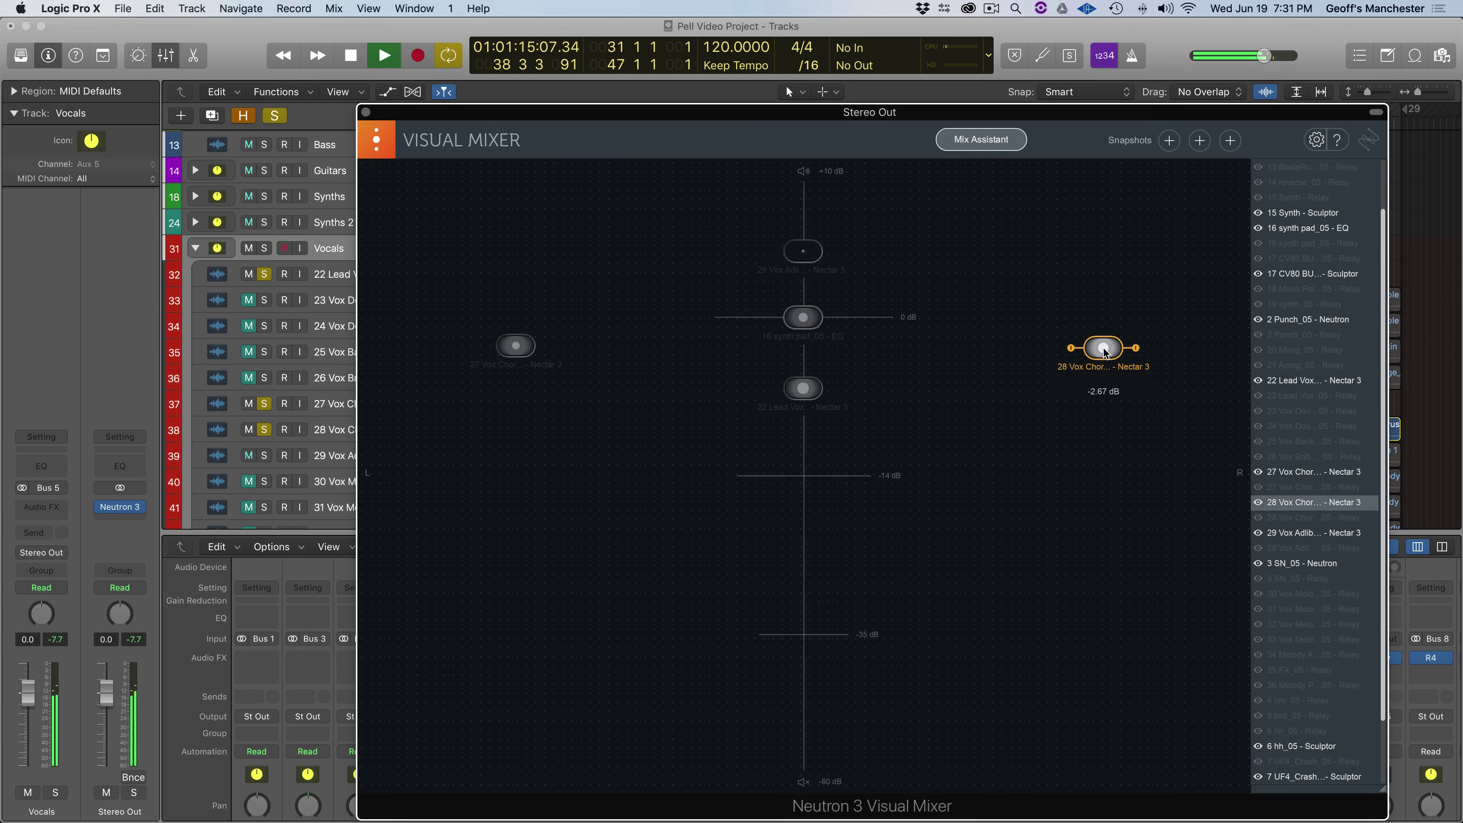
key("space")
left_click(366, 112)
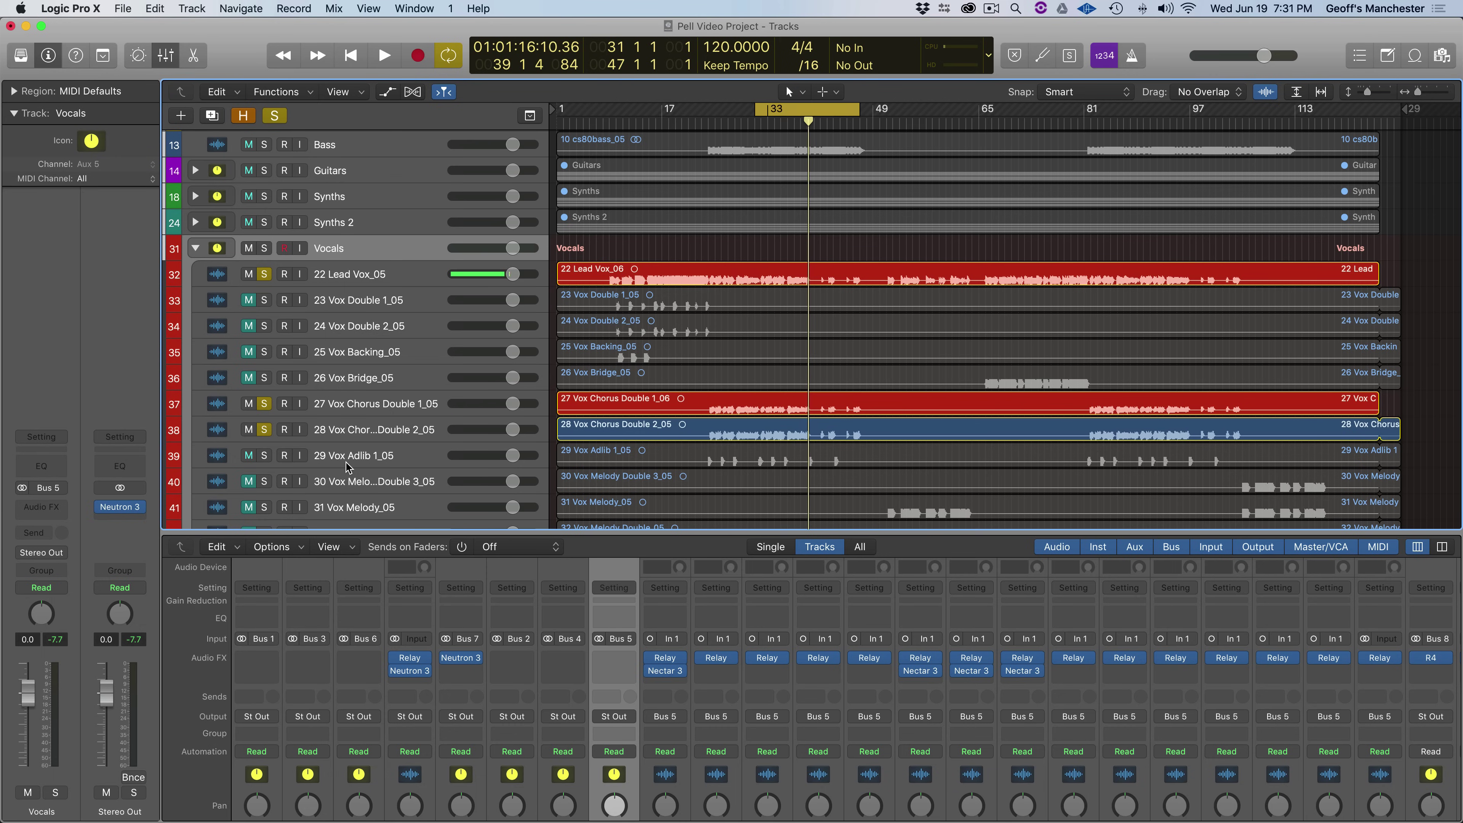
- Solo 29 Vox Adlib 1_05 and play it together with the lead vocal and both chorus doubles
left_click(262, 456)
key("space")
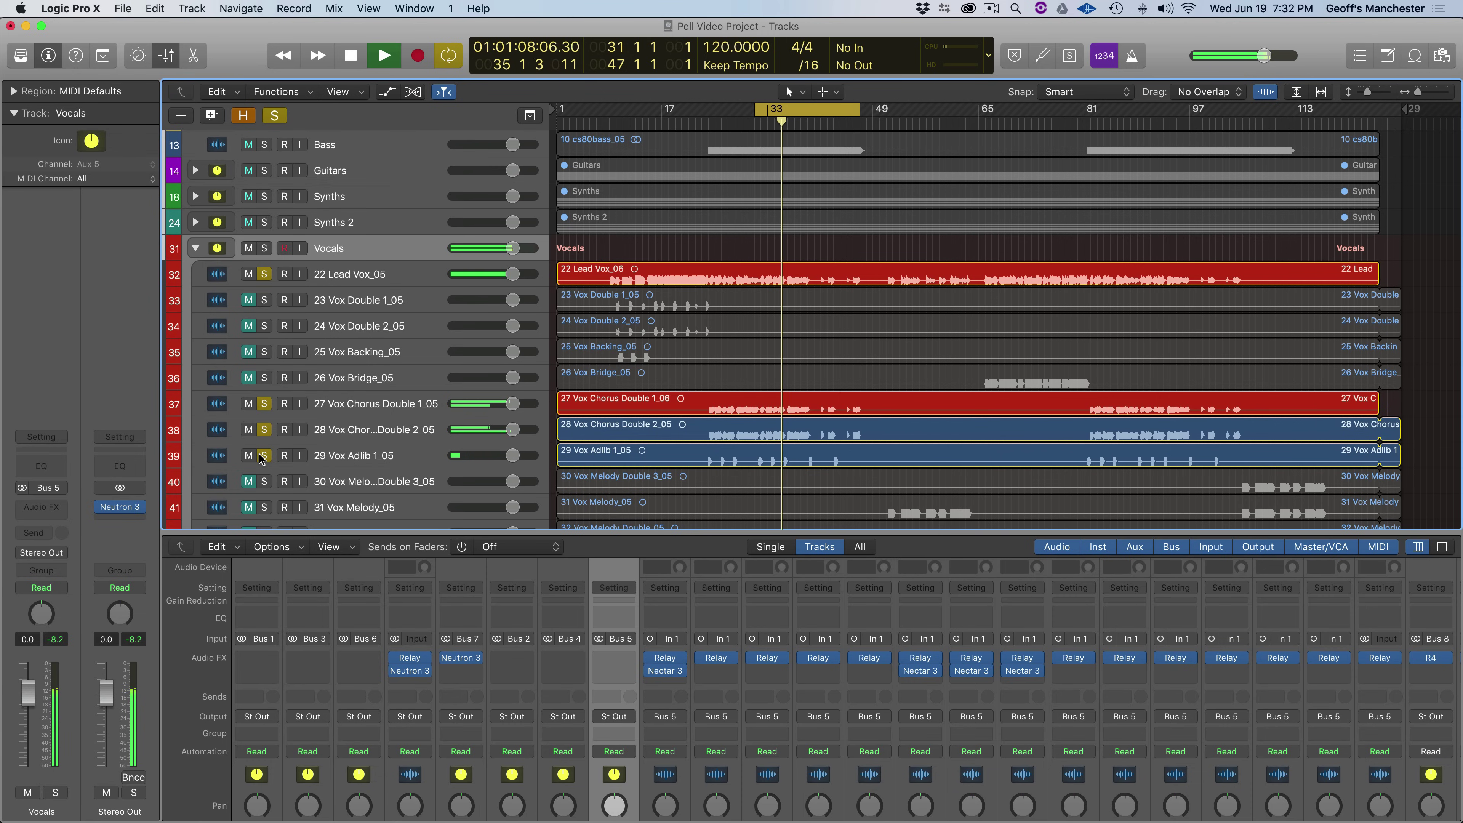
key("space")
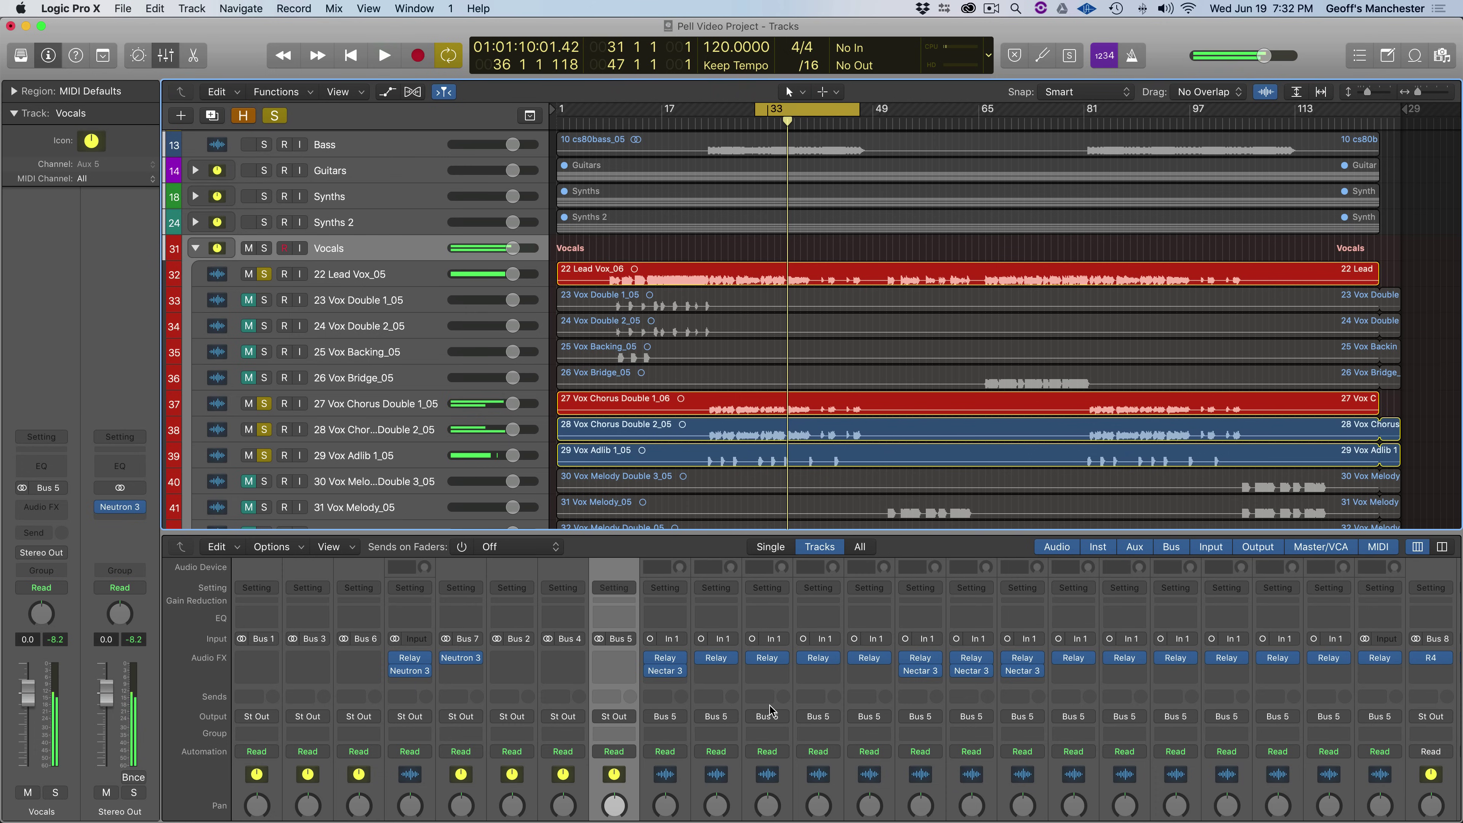
- Compare the soloed vocals with Nectar 3 bypassed and enabled on the lead, both chorus doubles and adlib during playback
mouse_move(651, 673)
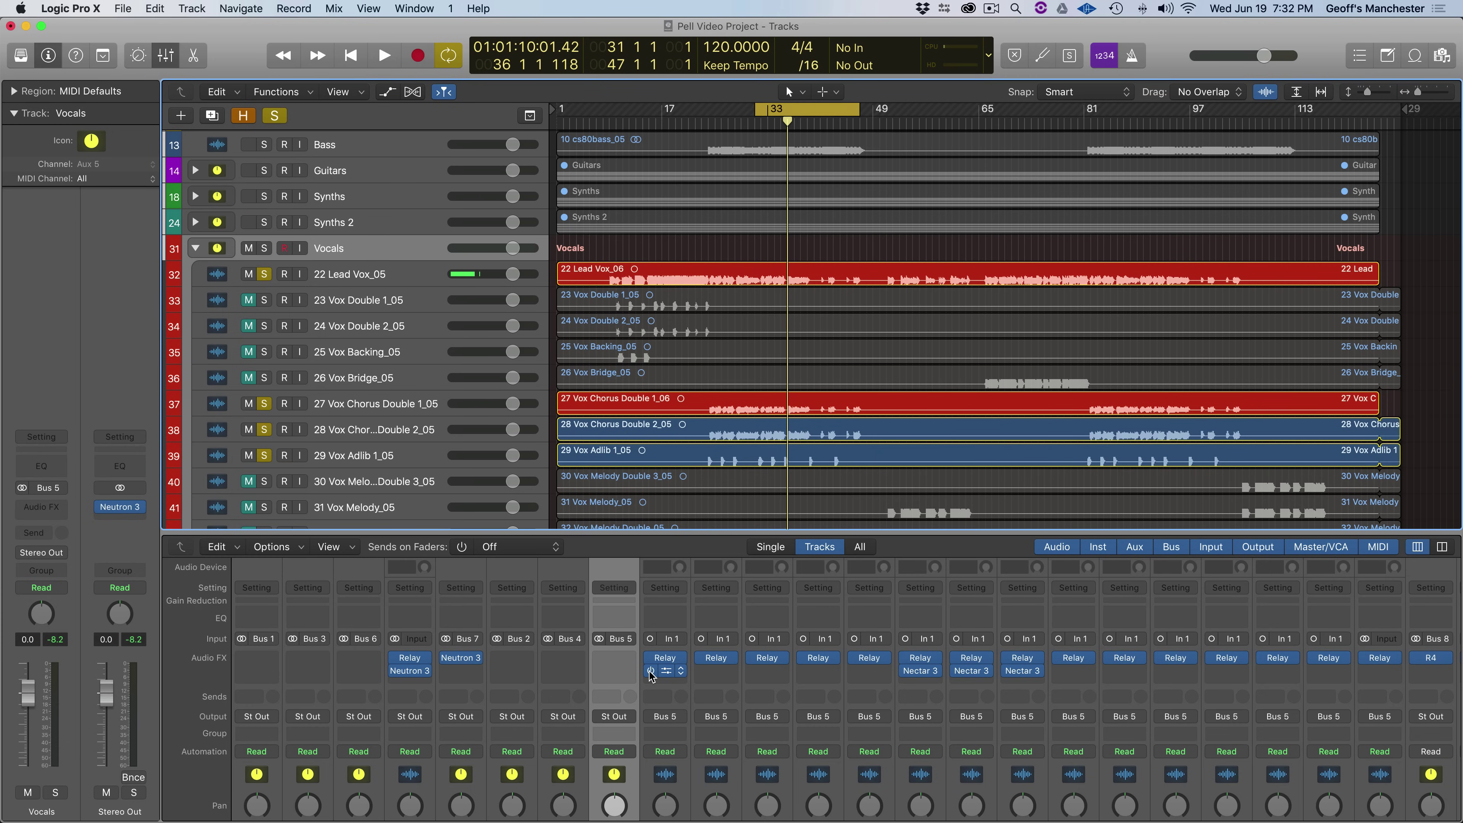
key("space")
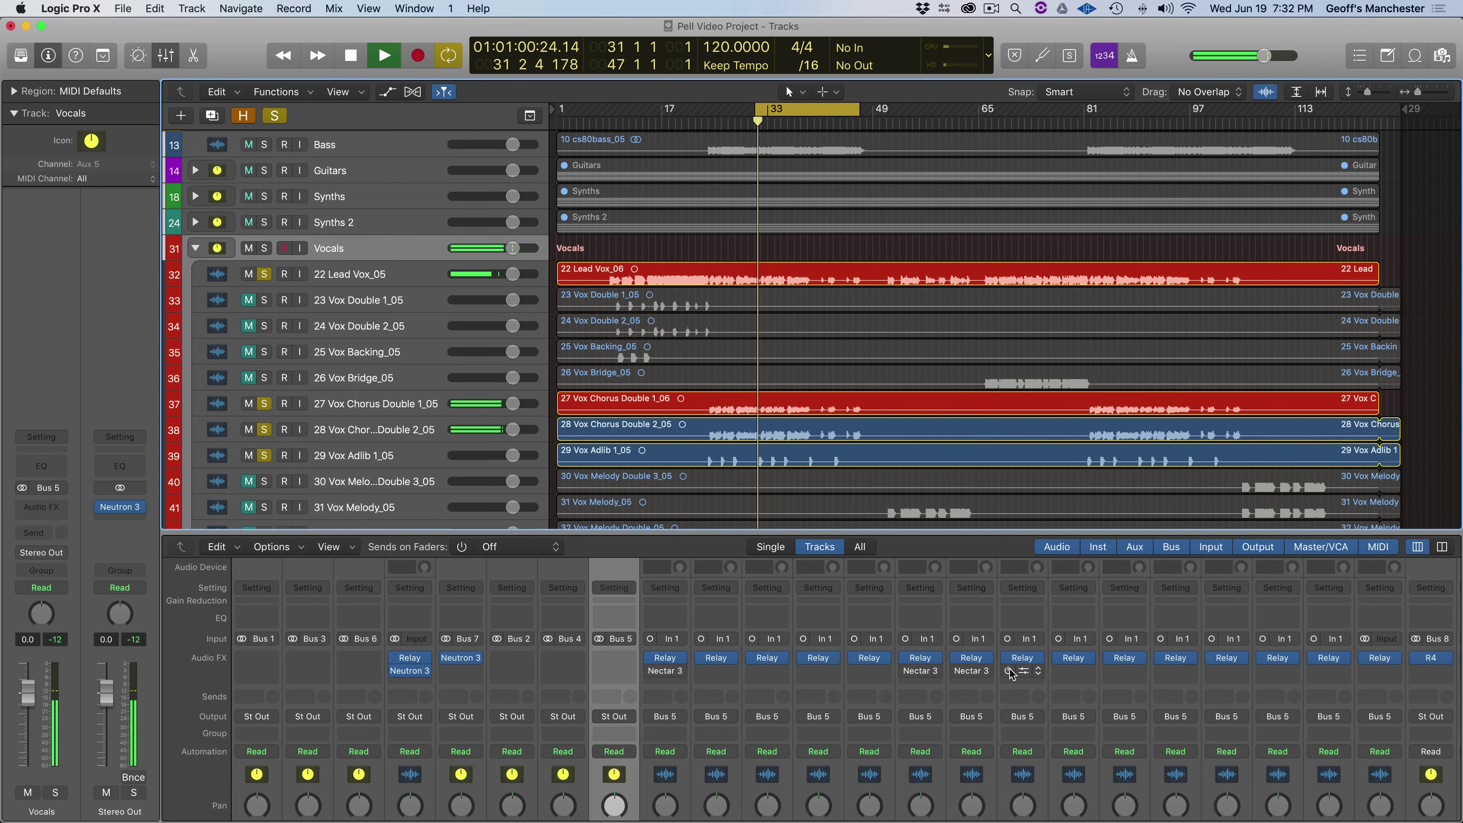
mouse_move(1011, 674)
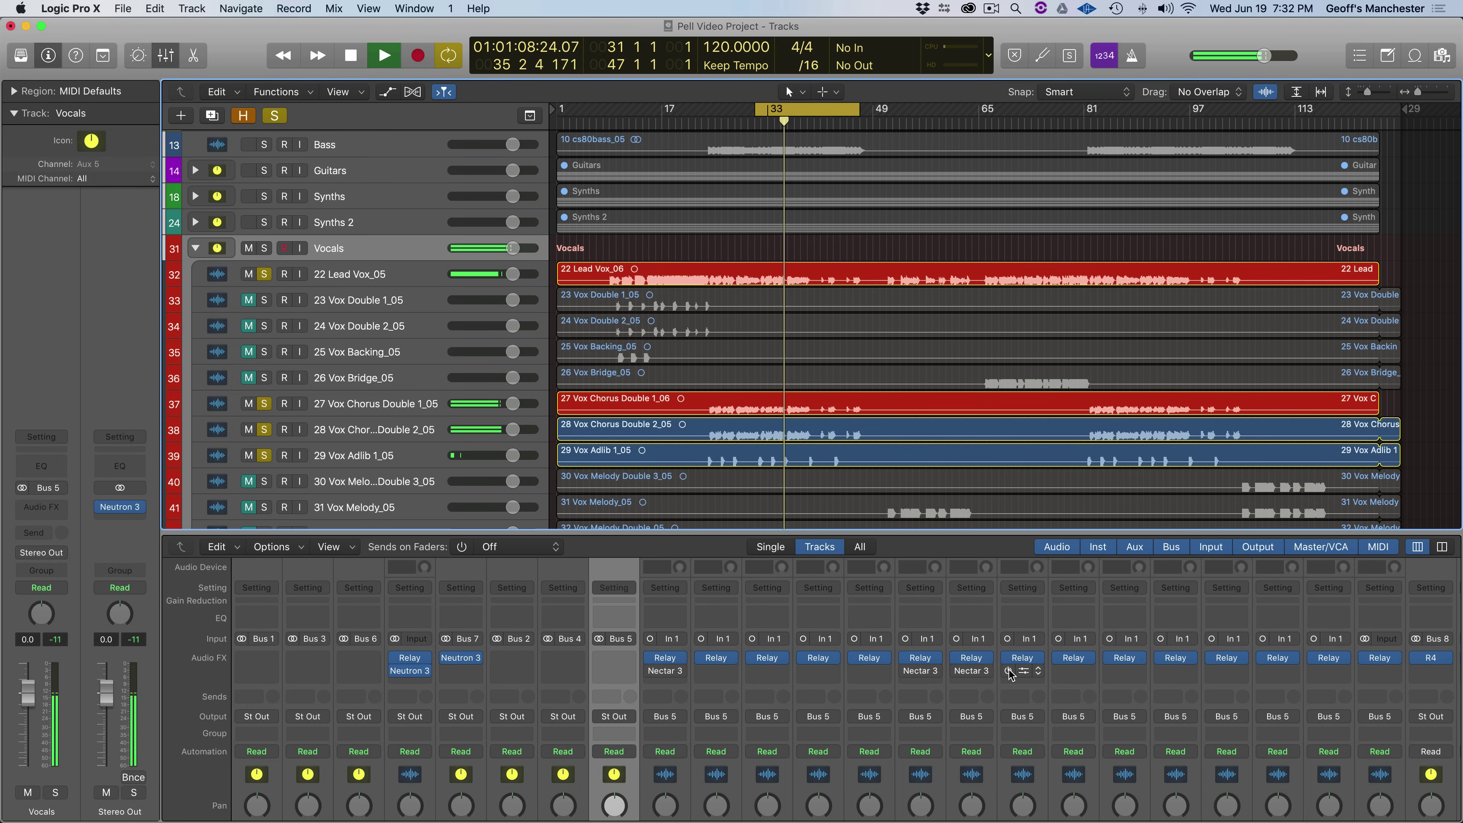
key("space")
key("space")
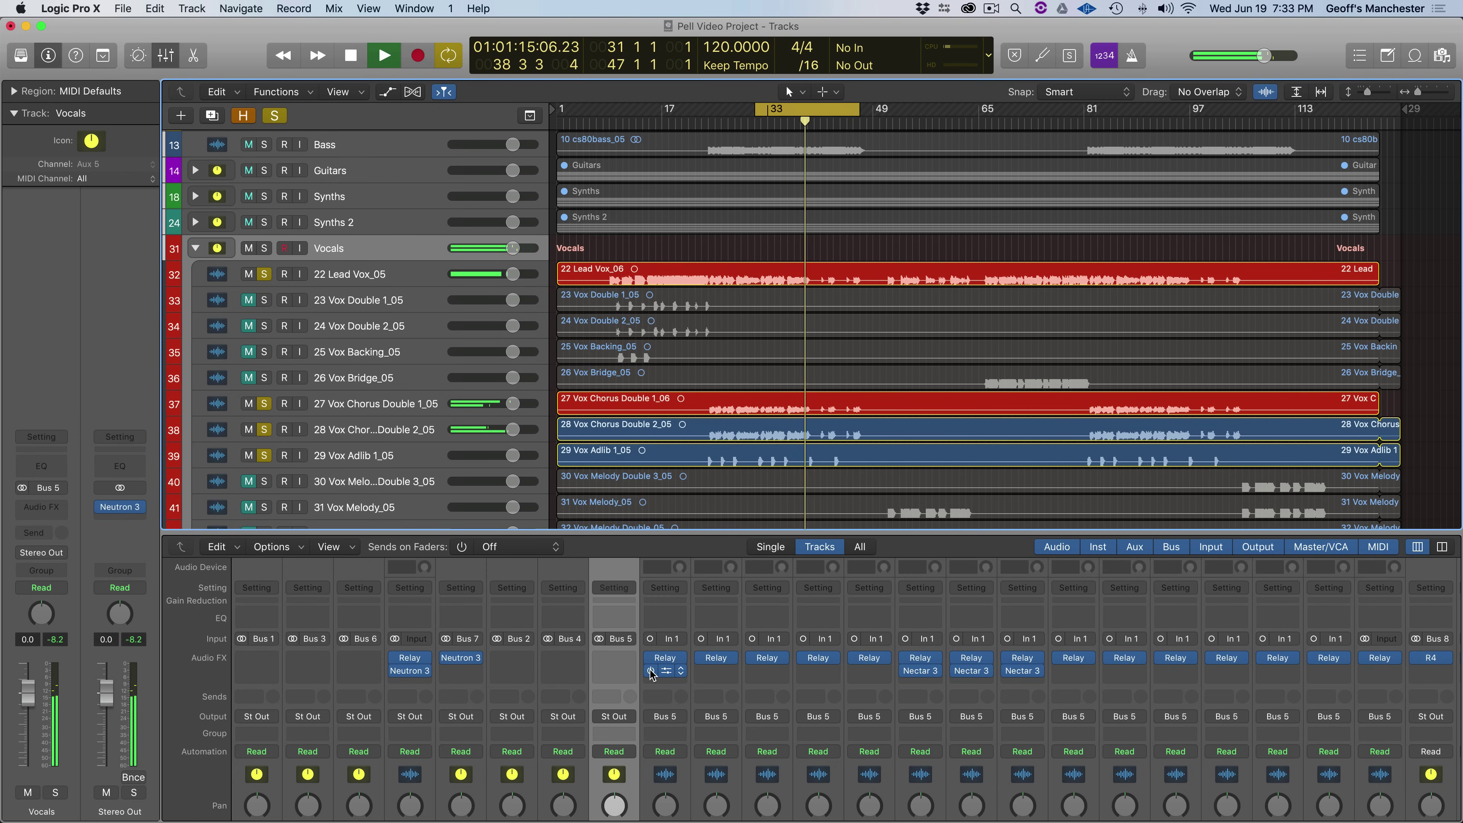
key("space")
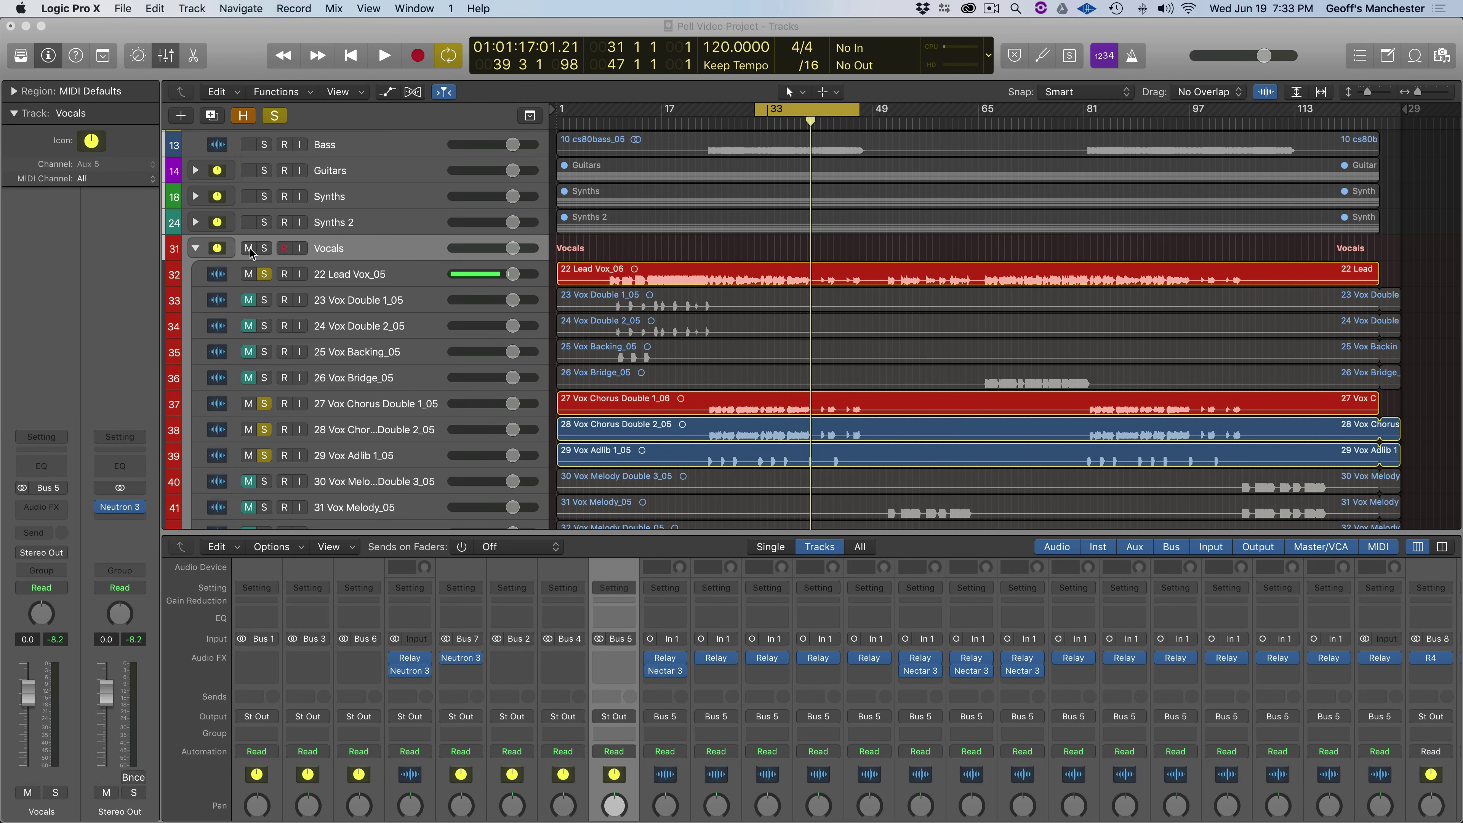
- Unsolo 22 Lead Vox_05, both chorus doubles and 29 Vox Adlib 1_05, collapse the Vocals stack and play the full mix
left_click(264, 276)
left_click(264, 404)
left_click(264, 430)
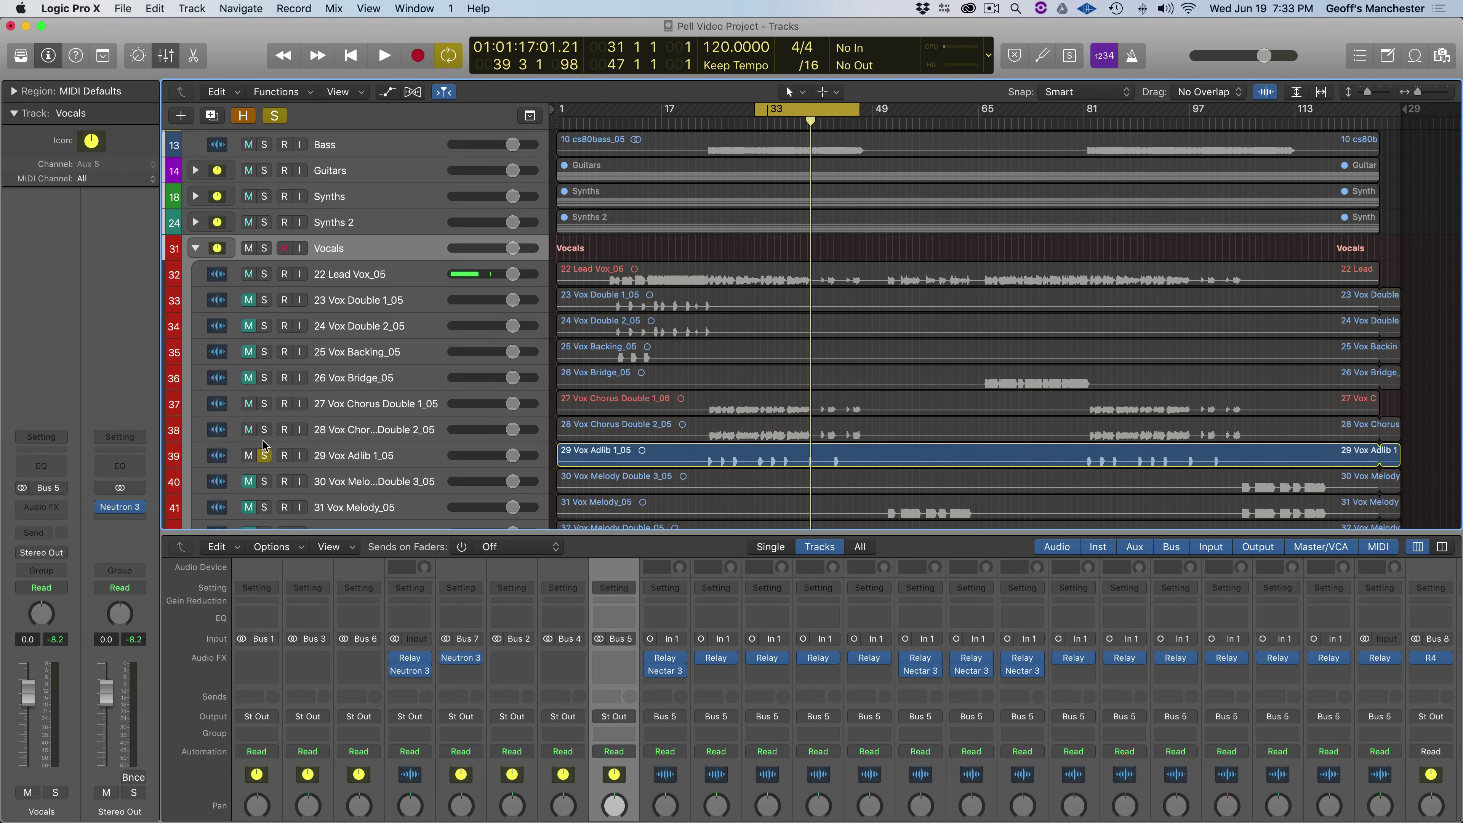
left_click(265, 455)
scroll(355, 451, "down", 5)
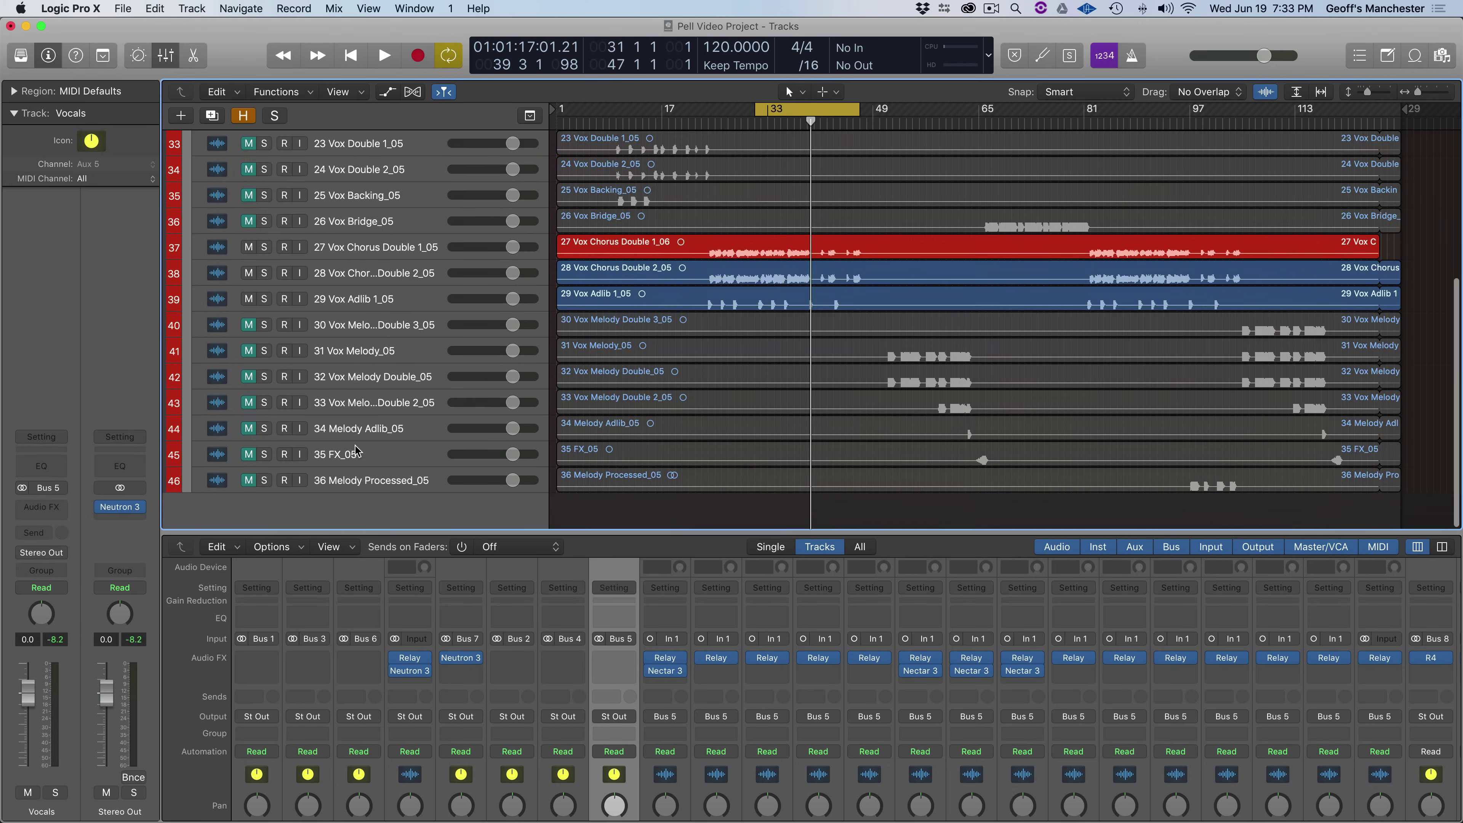
scroll(354, 467, "up", 8)
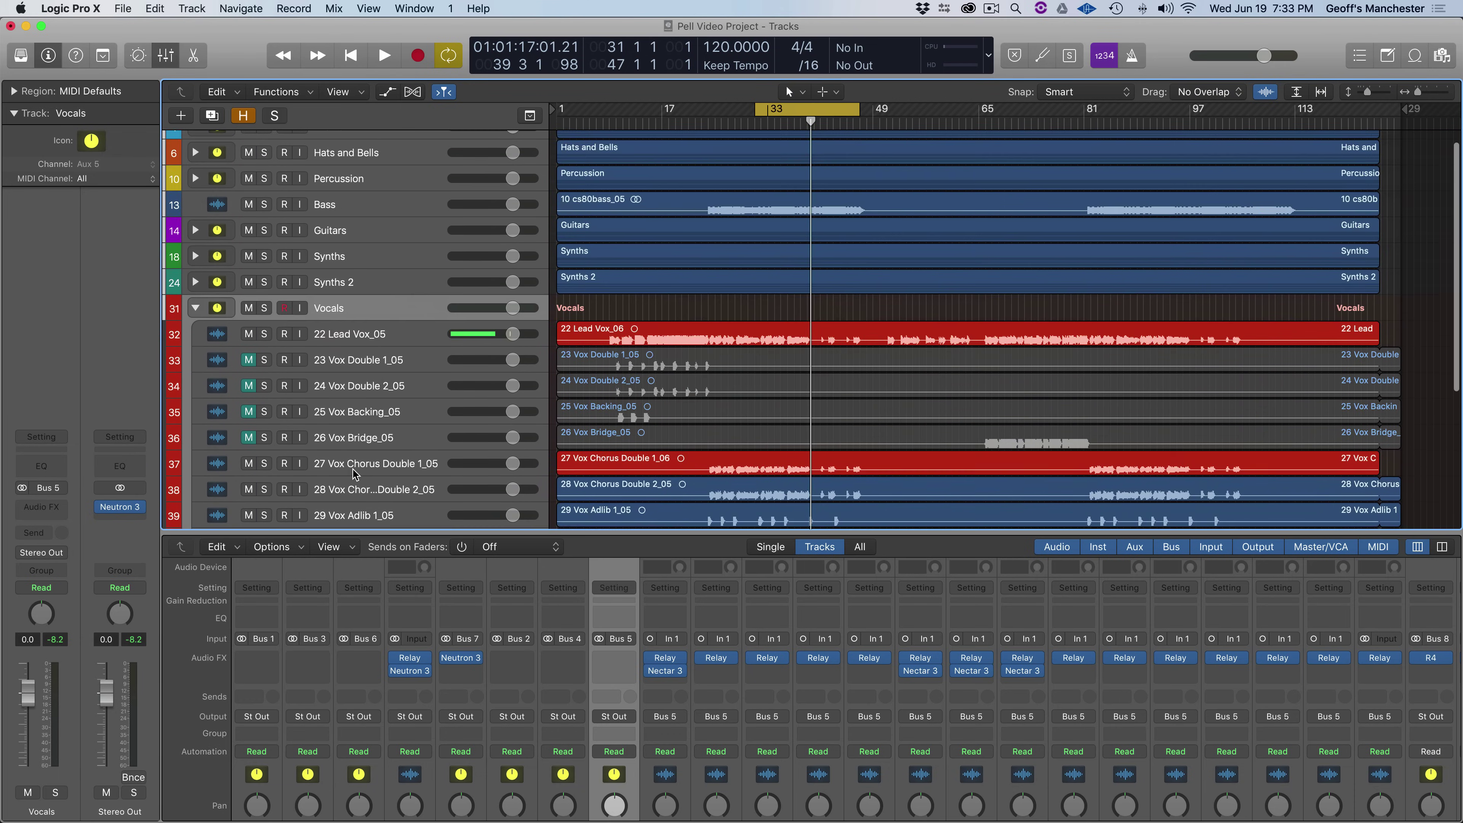
left_click(195, 307)
key("space")
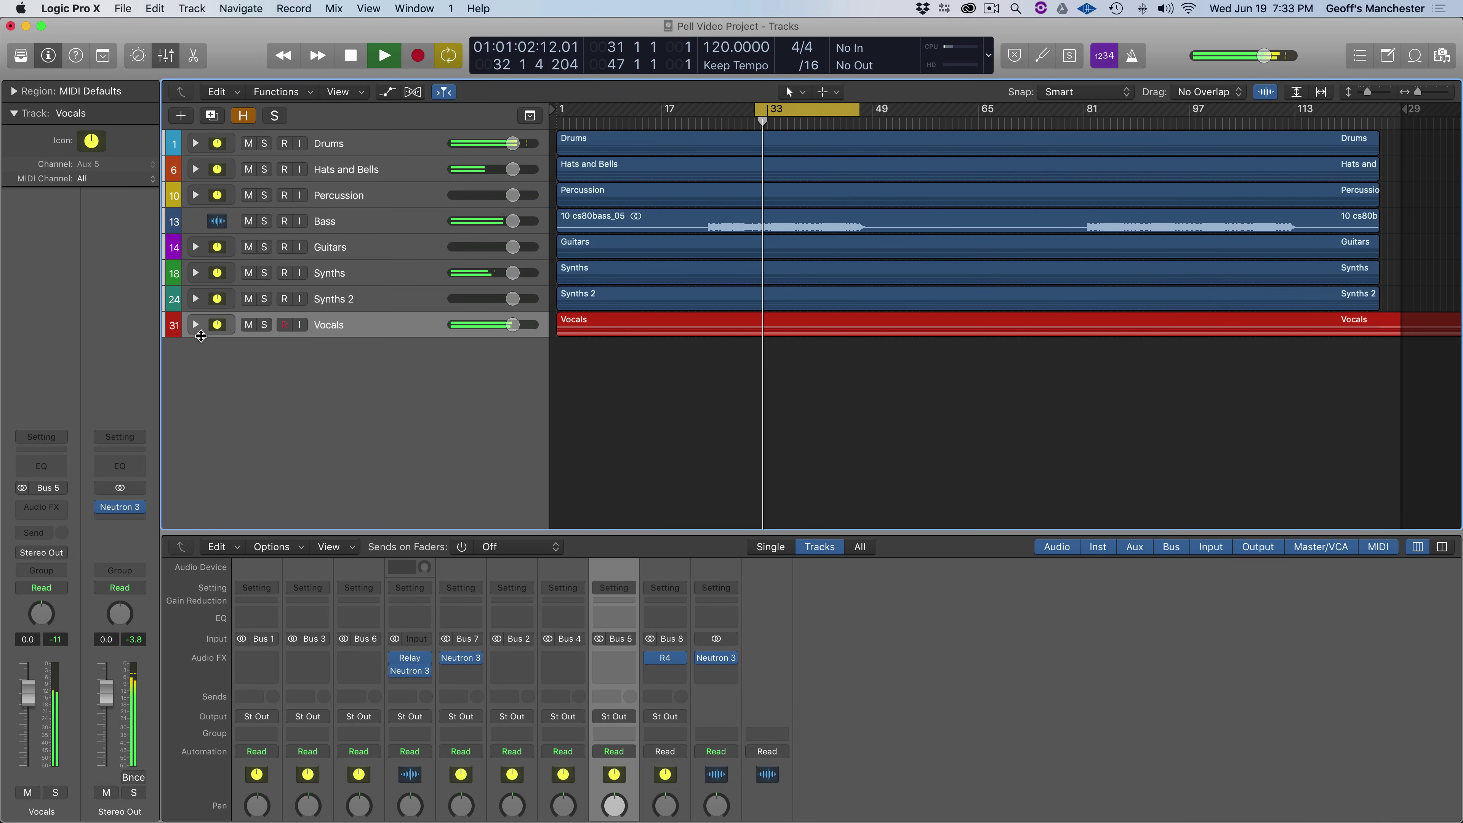
- Expand the Vocals stack and open Nectar 3 on 29 Vox Adlib 1_05 while the mix plays
left_click(195, 325)
scroll(292, 396, "down", 4)
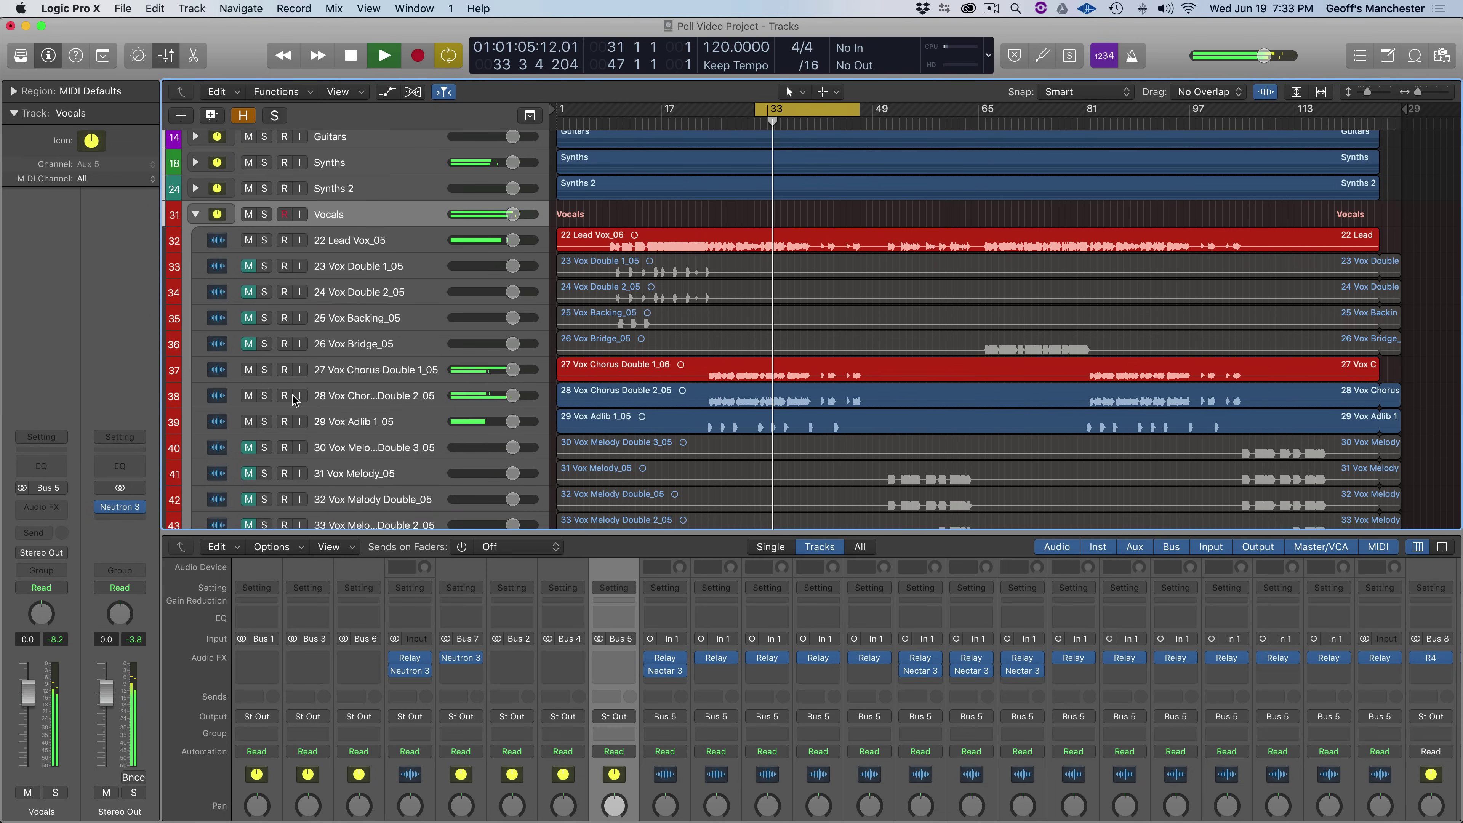
left_click(334, 447)
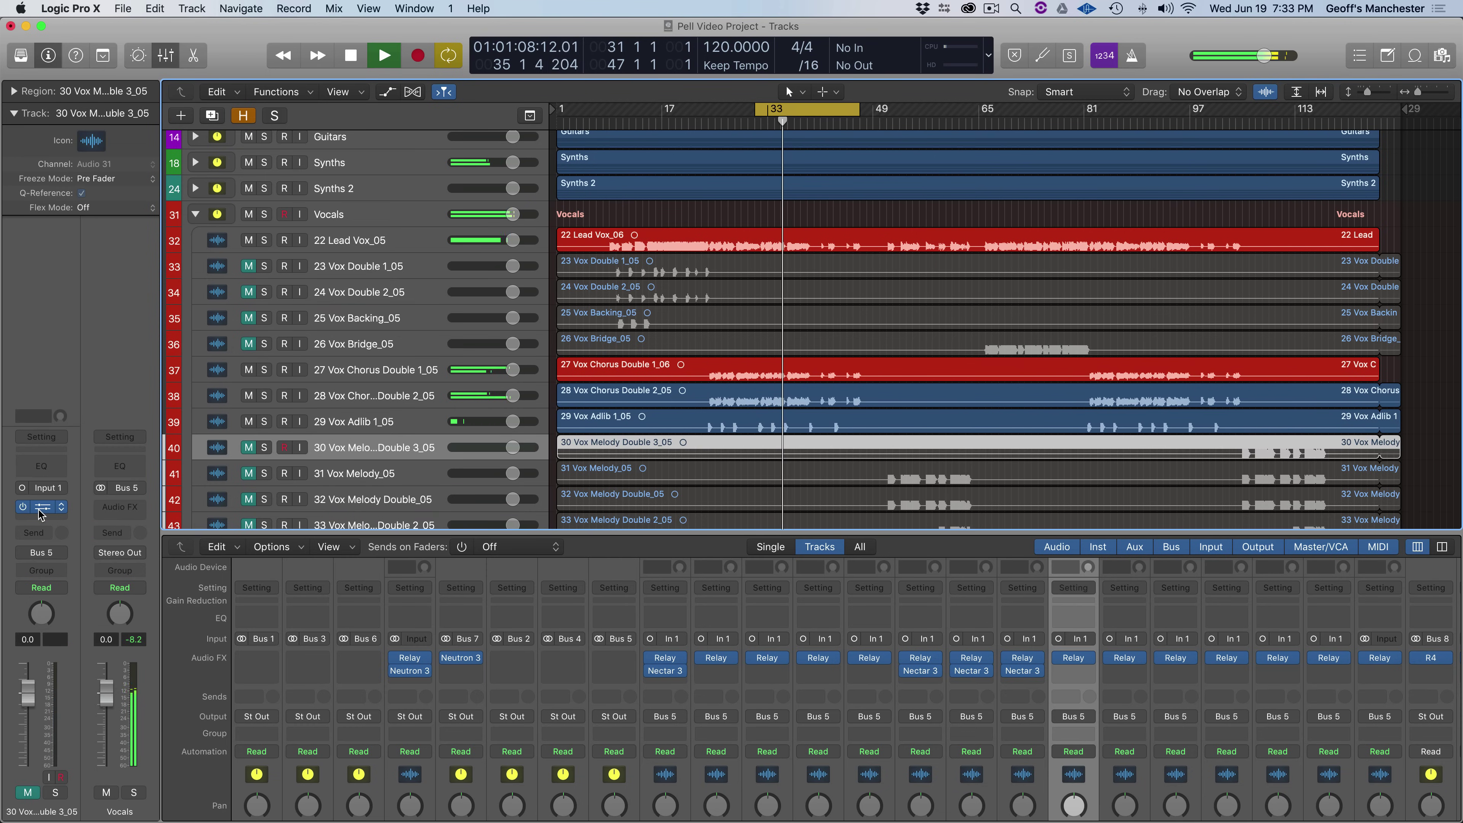
left_click(353, 424)
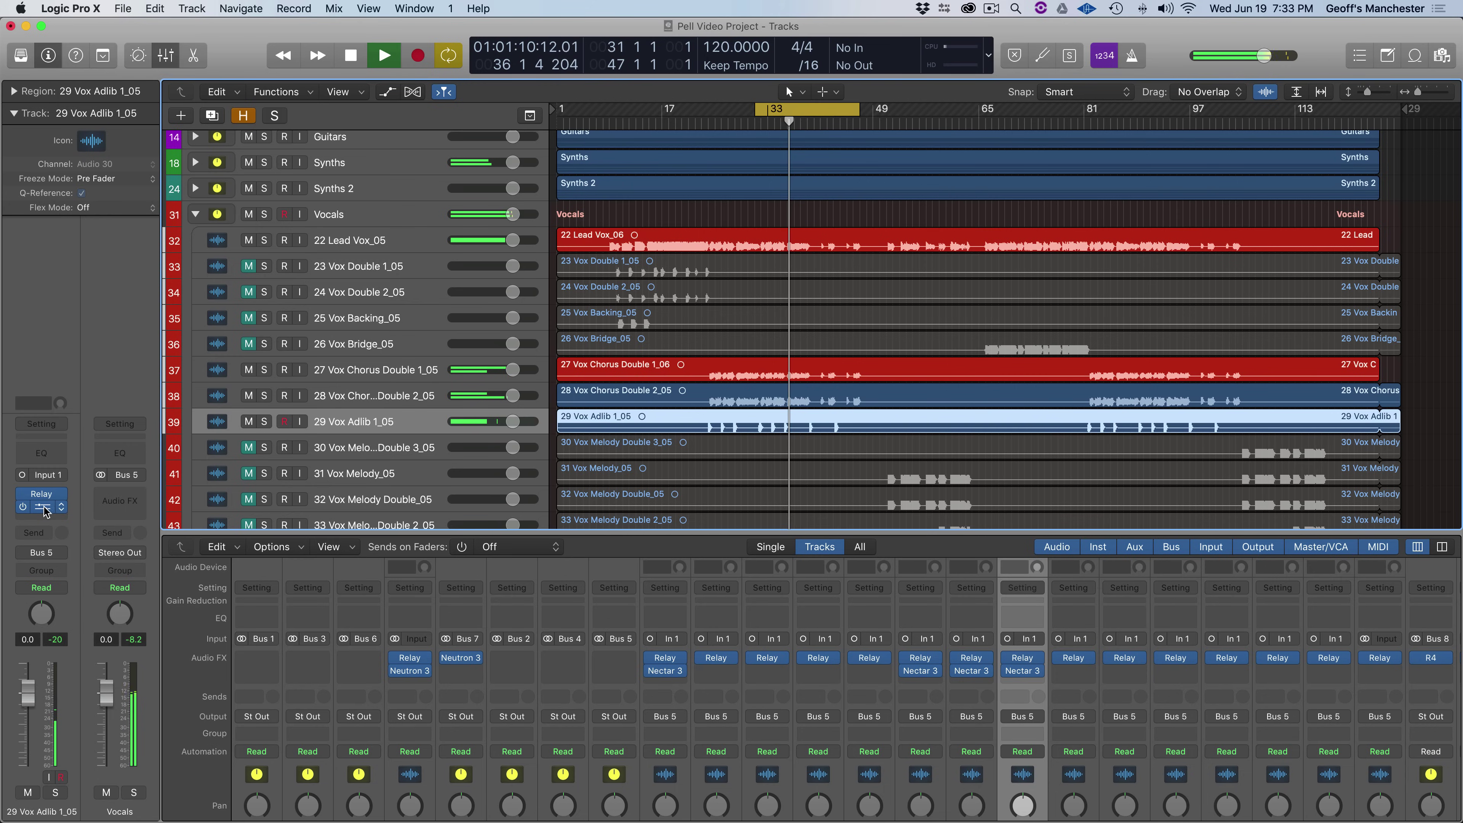
key("v")
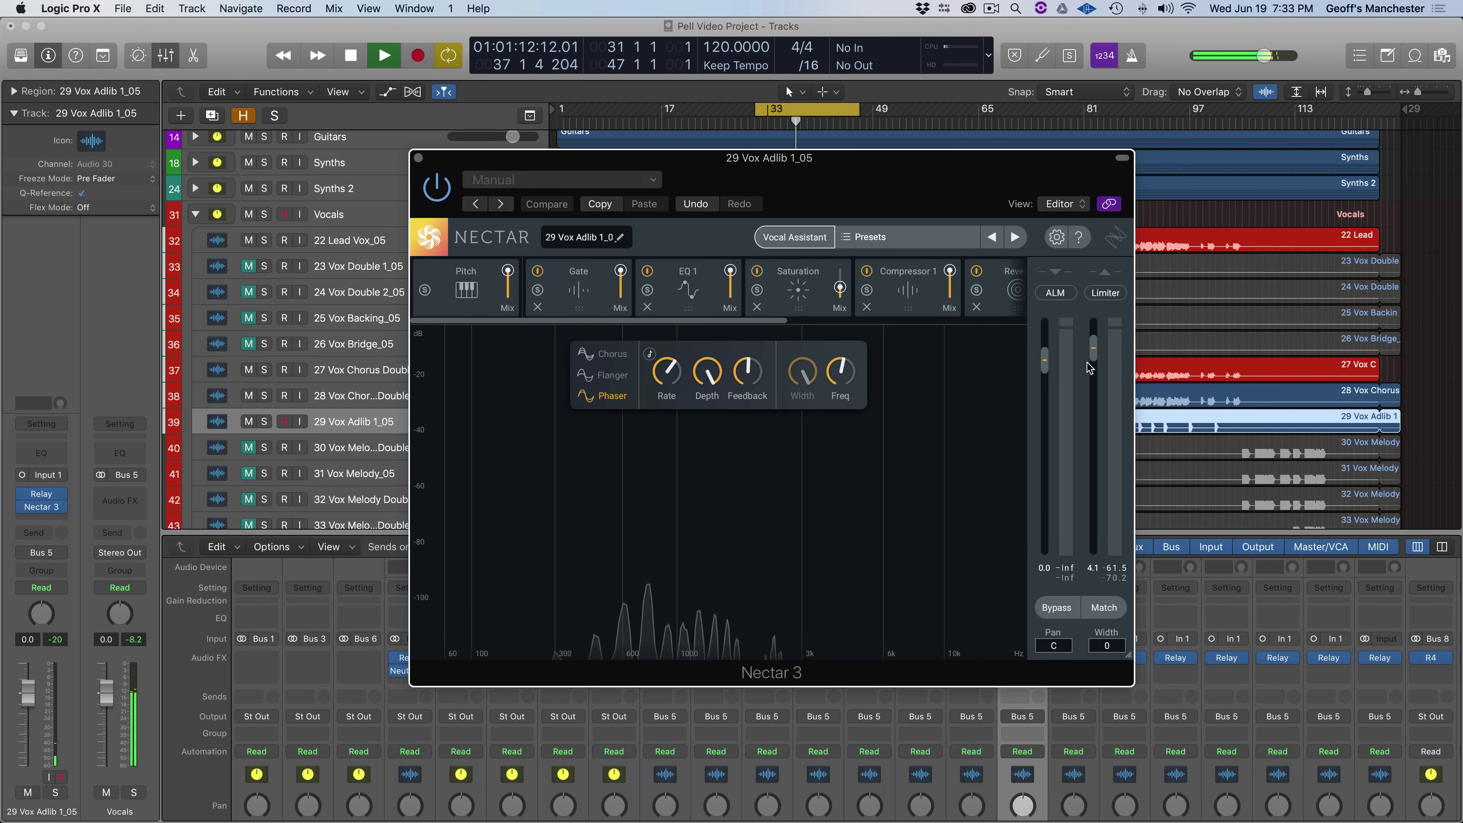
- Raise the adlib's Nectar 3 output to 10.0 dB, then lower it to 7.2 dB during playback, moving the plug-in window off the tracks
left_click_drag(1094, 351, 1095, 347)
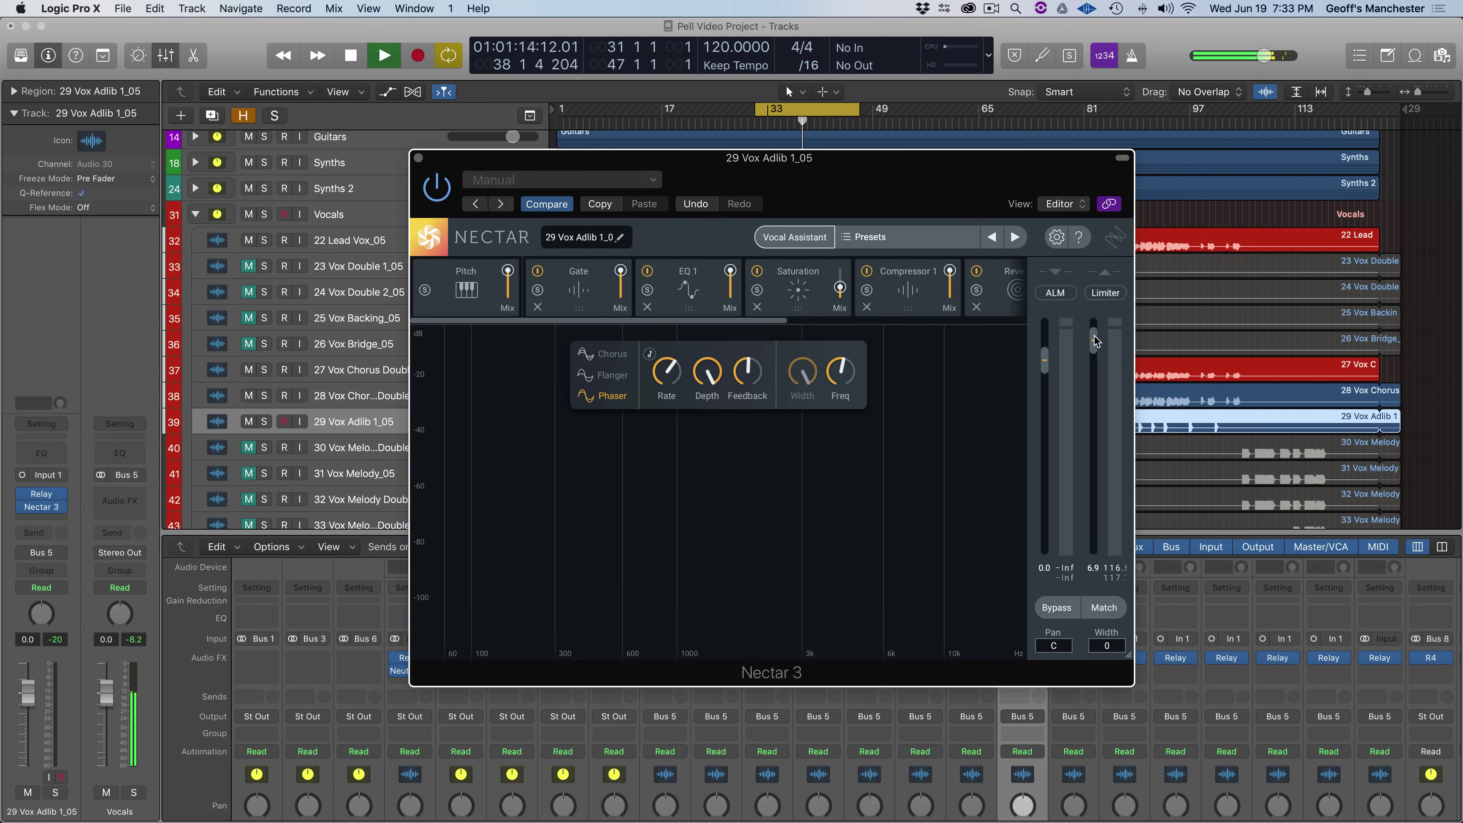
left_click_drag(883, 179, 883, 331)
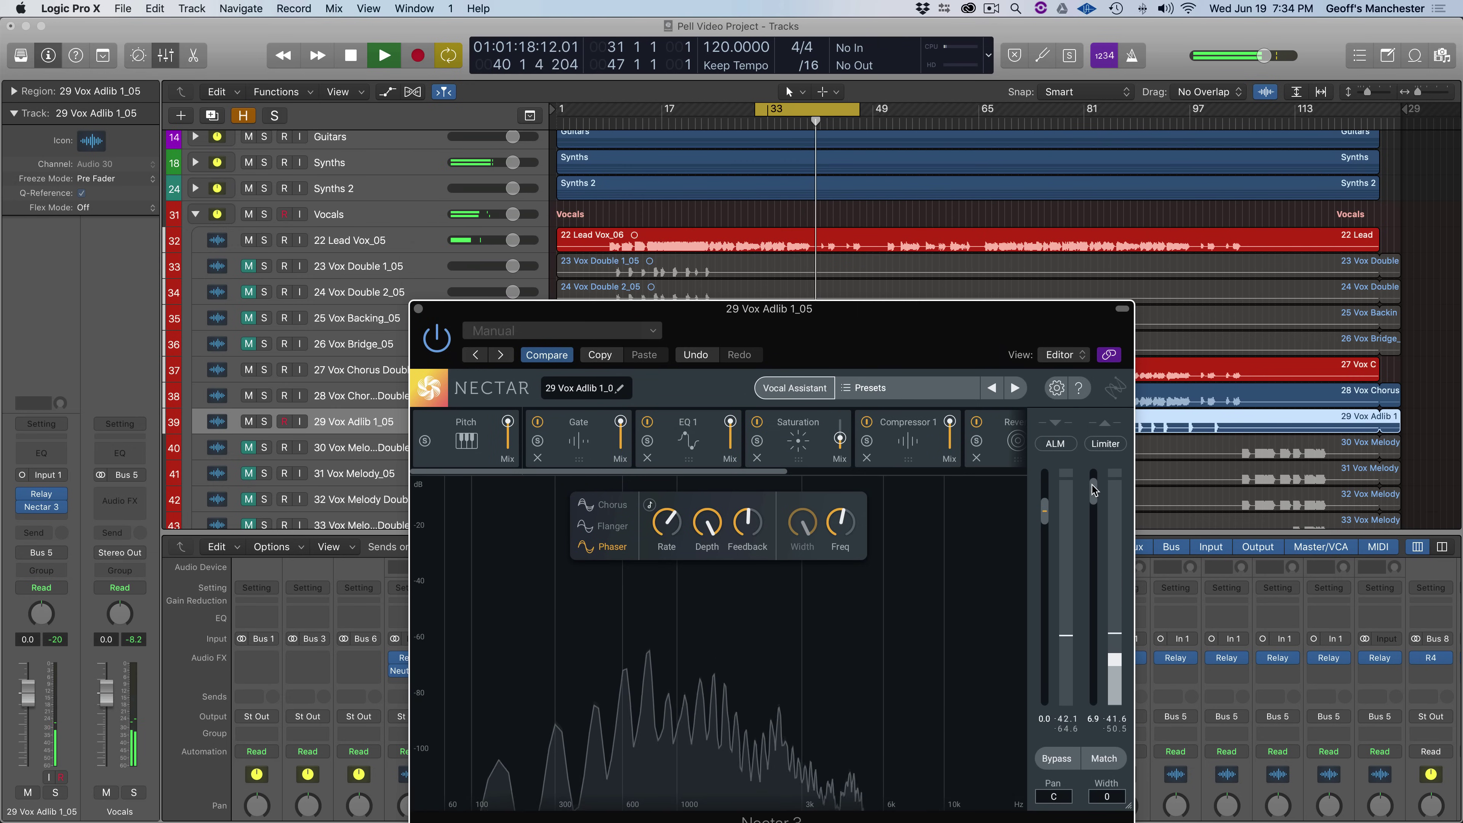
left_click_drag(1093, 491, 1094, 478)
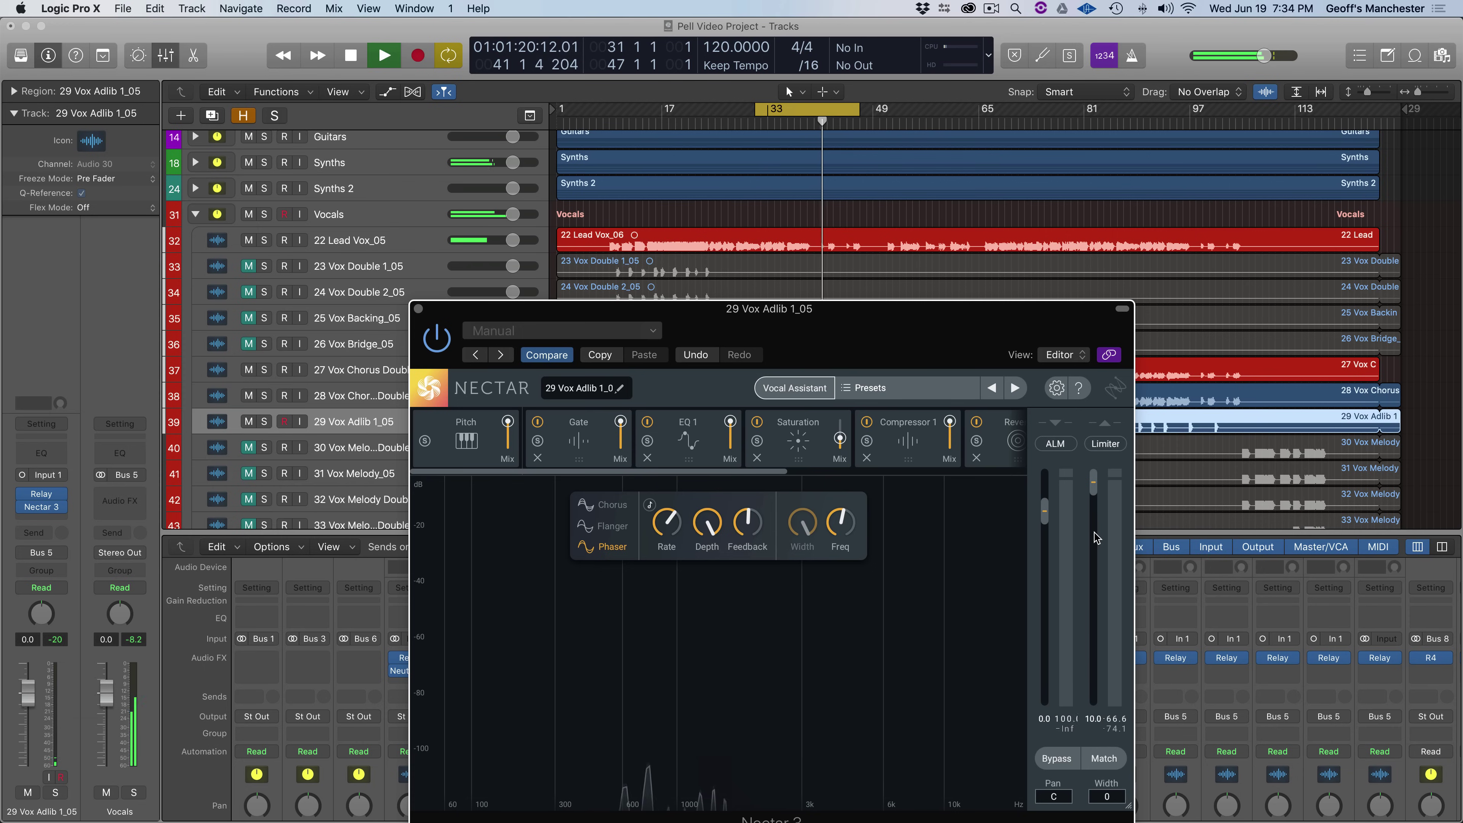
key("space")
key("space")
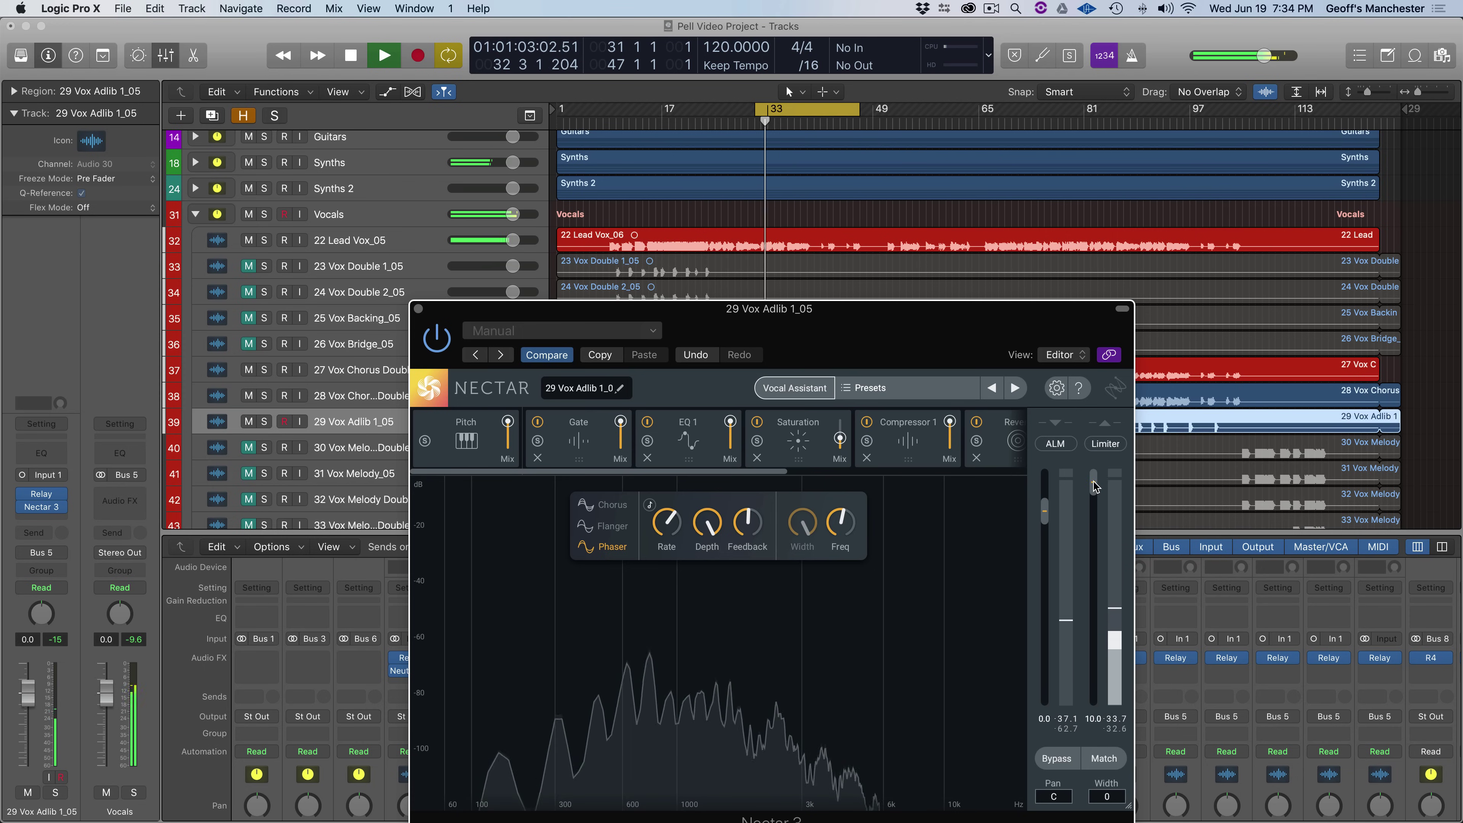
left_click_drag(1096, 486, 1093, 489)
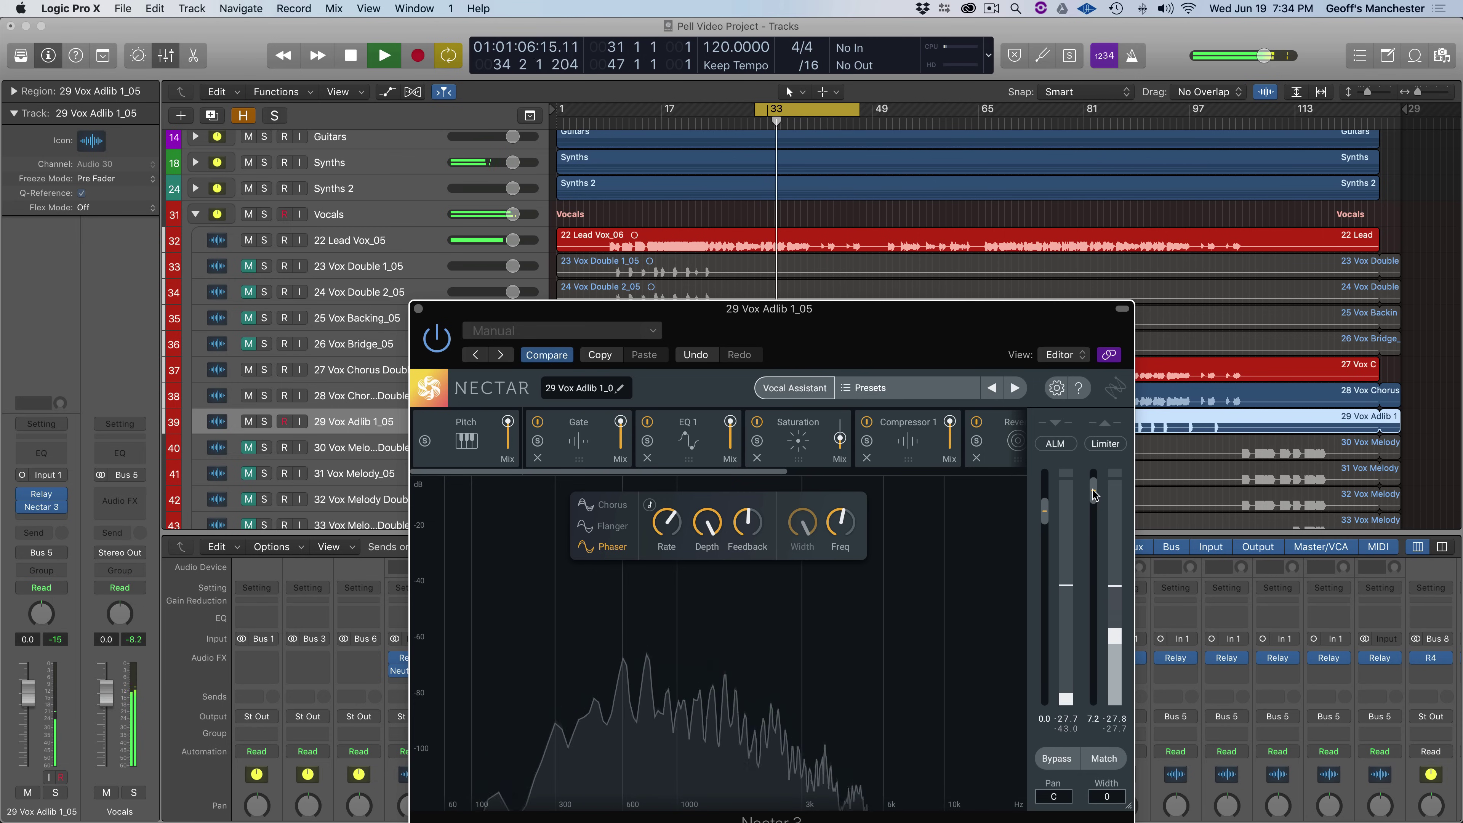
- Turn on ALM in the adlib's Nectar 3, set its output to 4.9 dB during playback and close the plug-in
left_click(1057, 449)
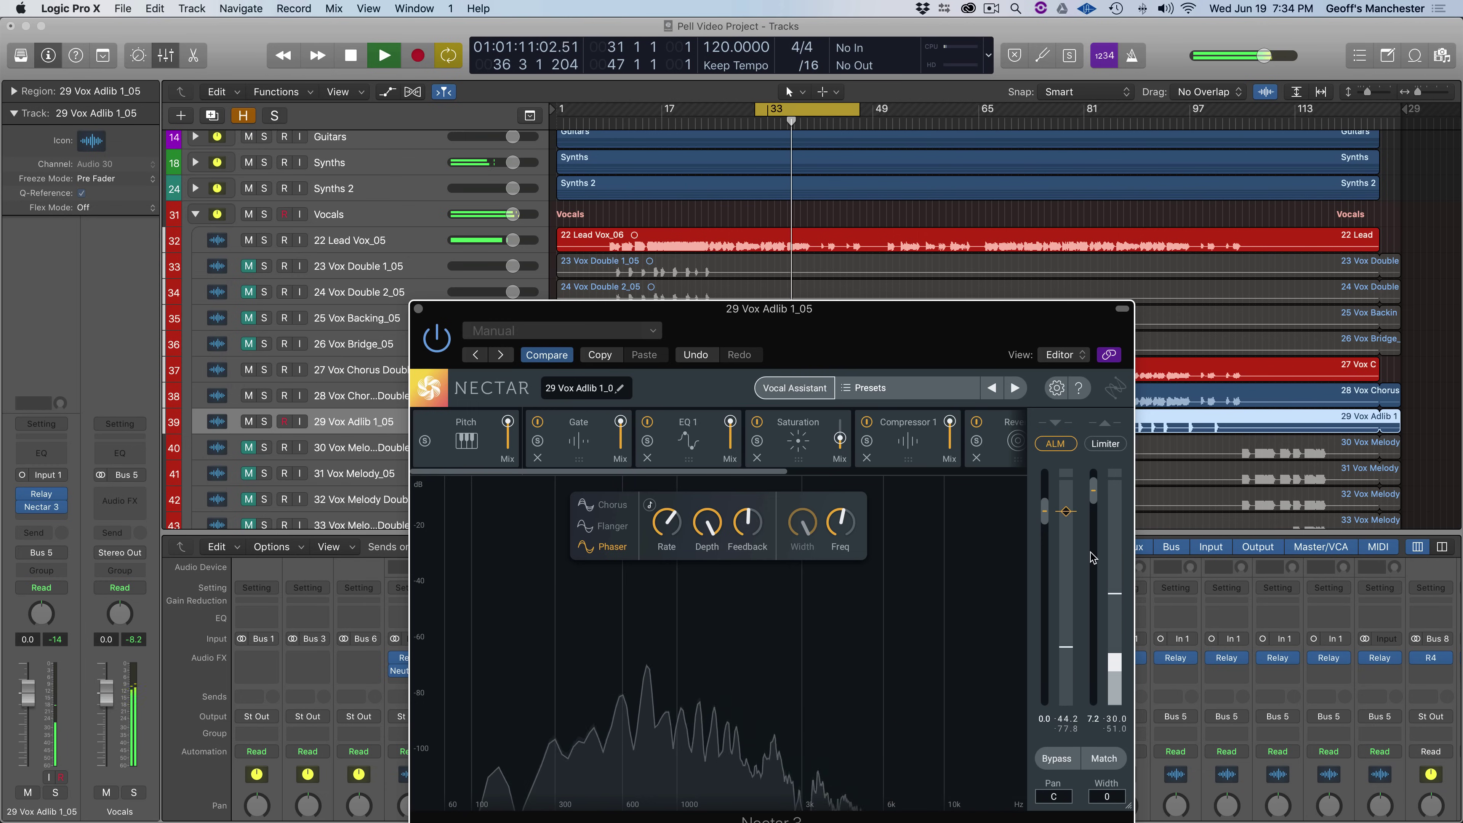
key("space")
key("space")
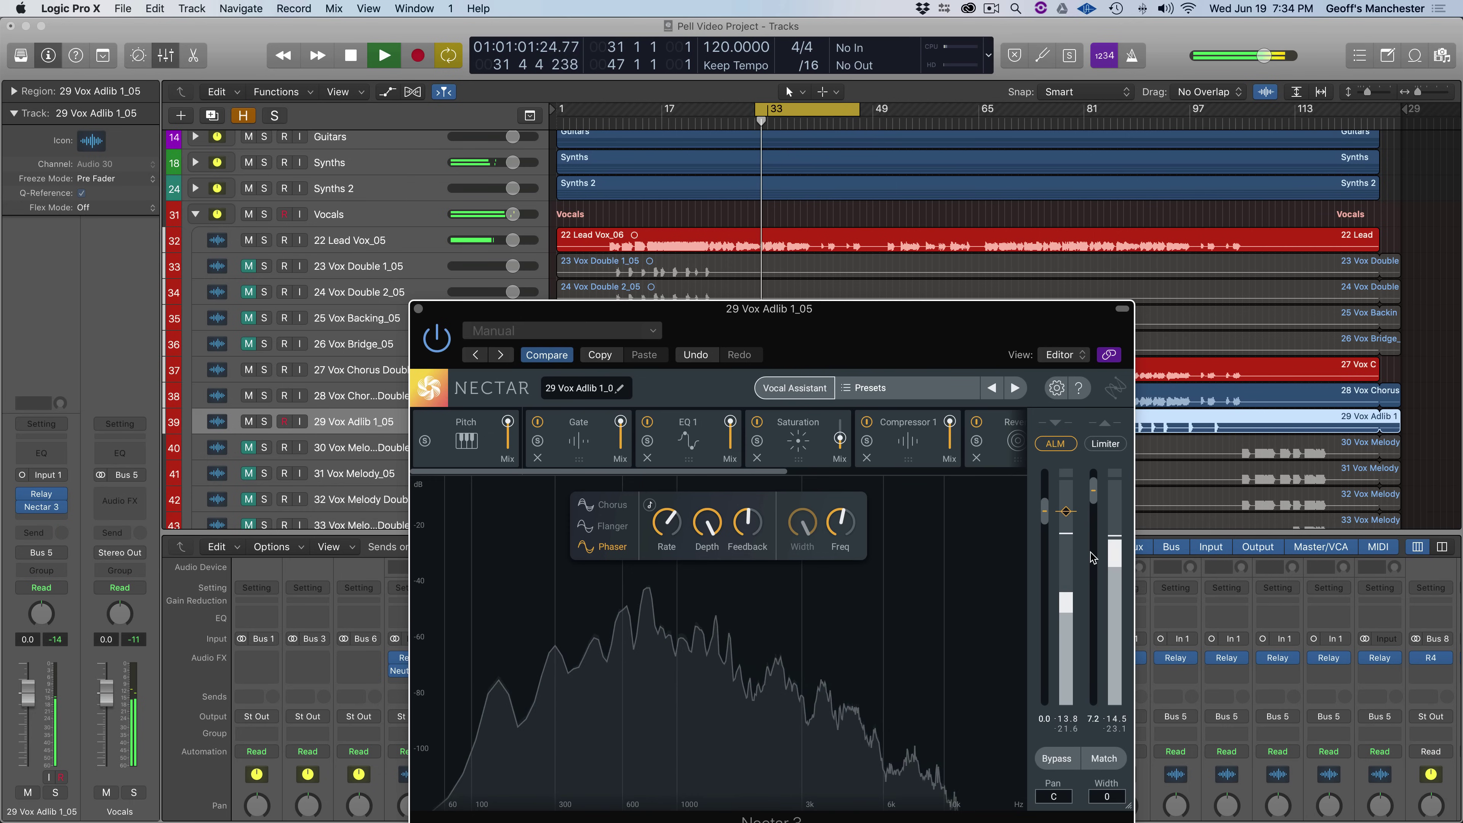
left_click_drag(1094, 495, 1094, 501)
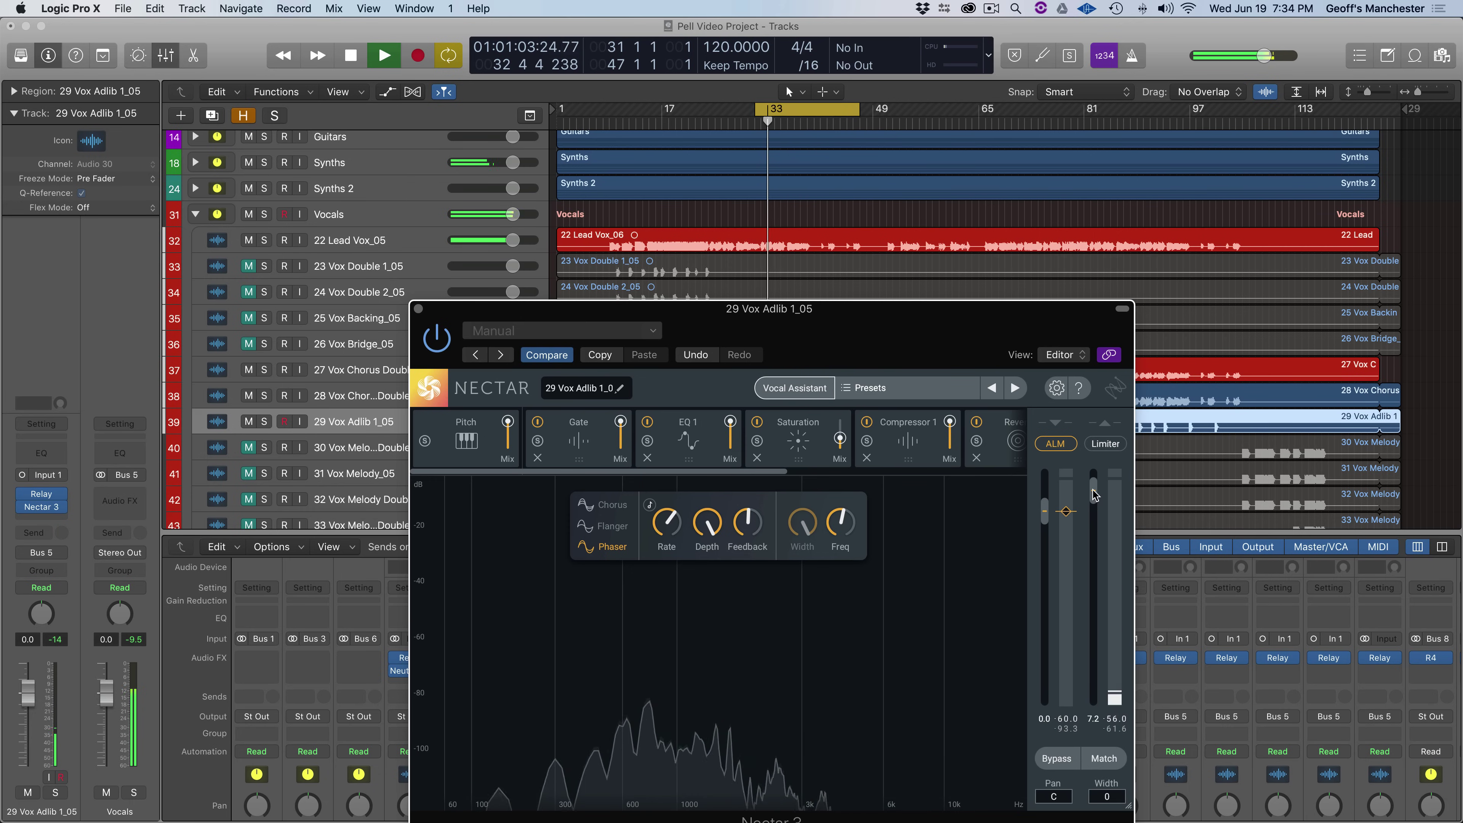
key("space")
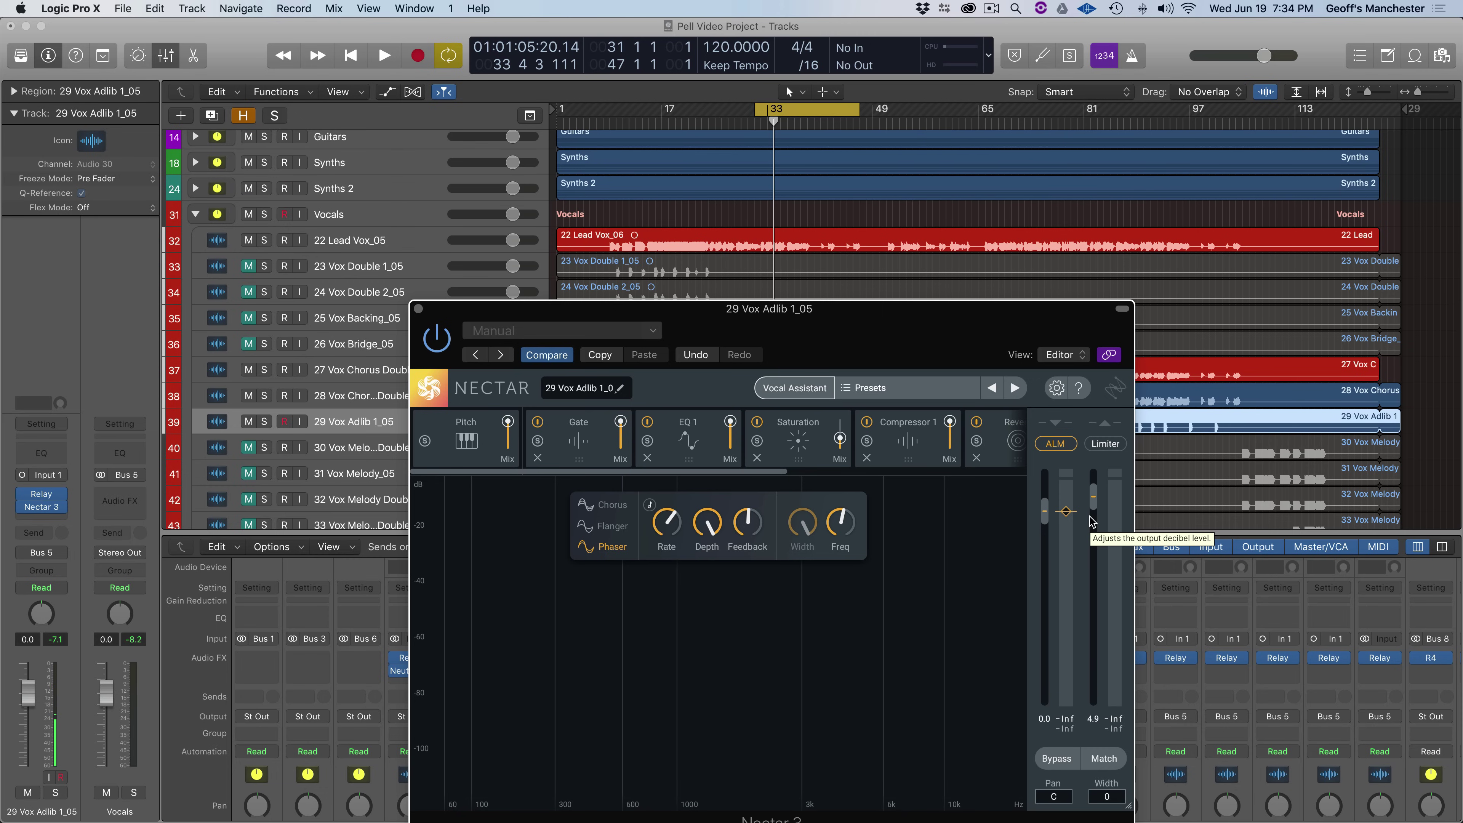
left_click(419, 309)
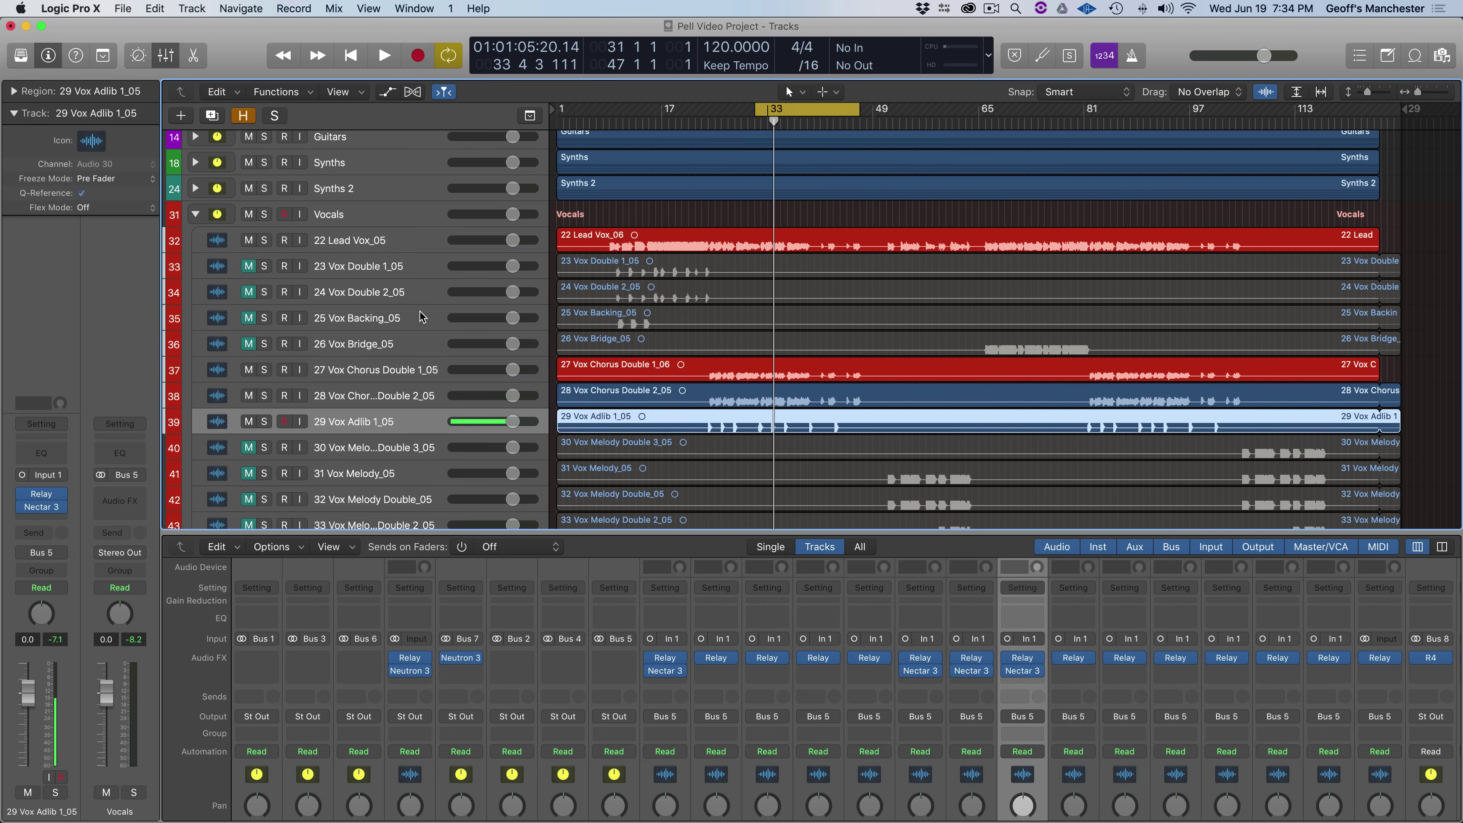
- Select 22 Lead Vox_05, bypass Nectar 3 on 23 Vox Double 1_05, 24 Vox Double 2_05 and 25 Vox Backing_05, and play them soloed
scroll(394, 357, "down", 5)
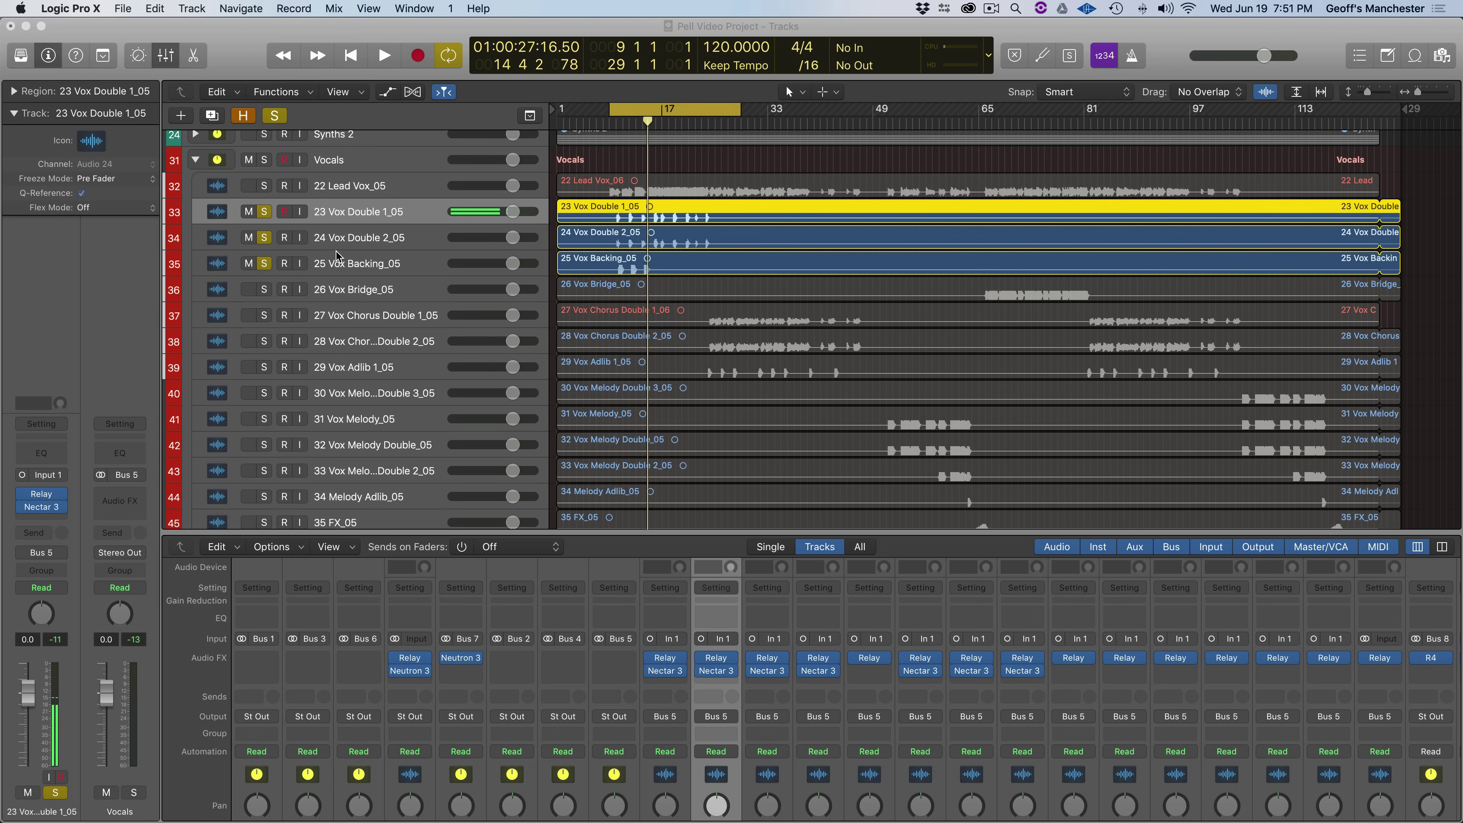
left_click(337, 188)
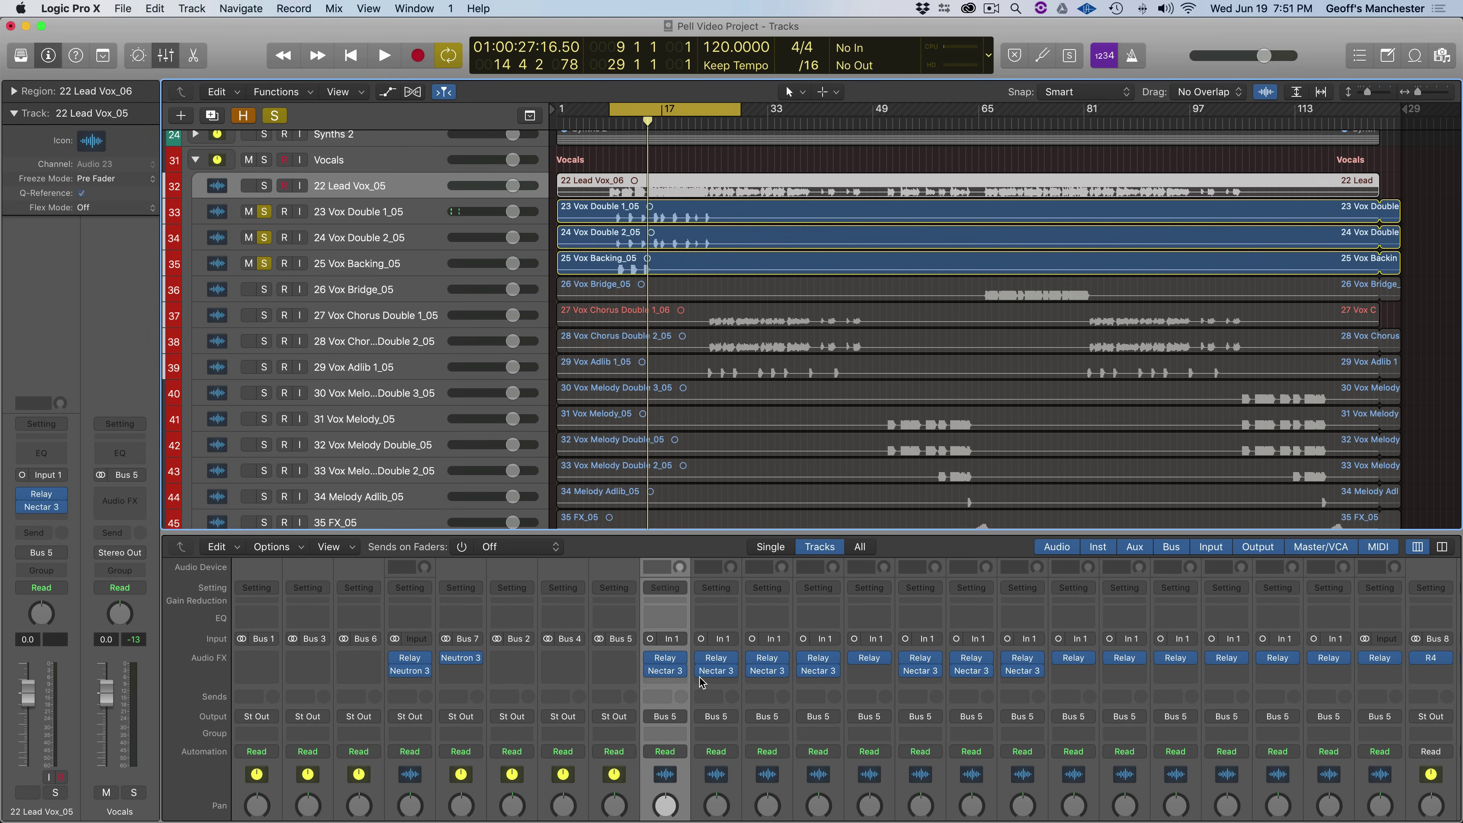
mouse_move(701, 673)
mouse_move(812, 675)
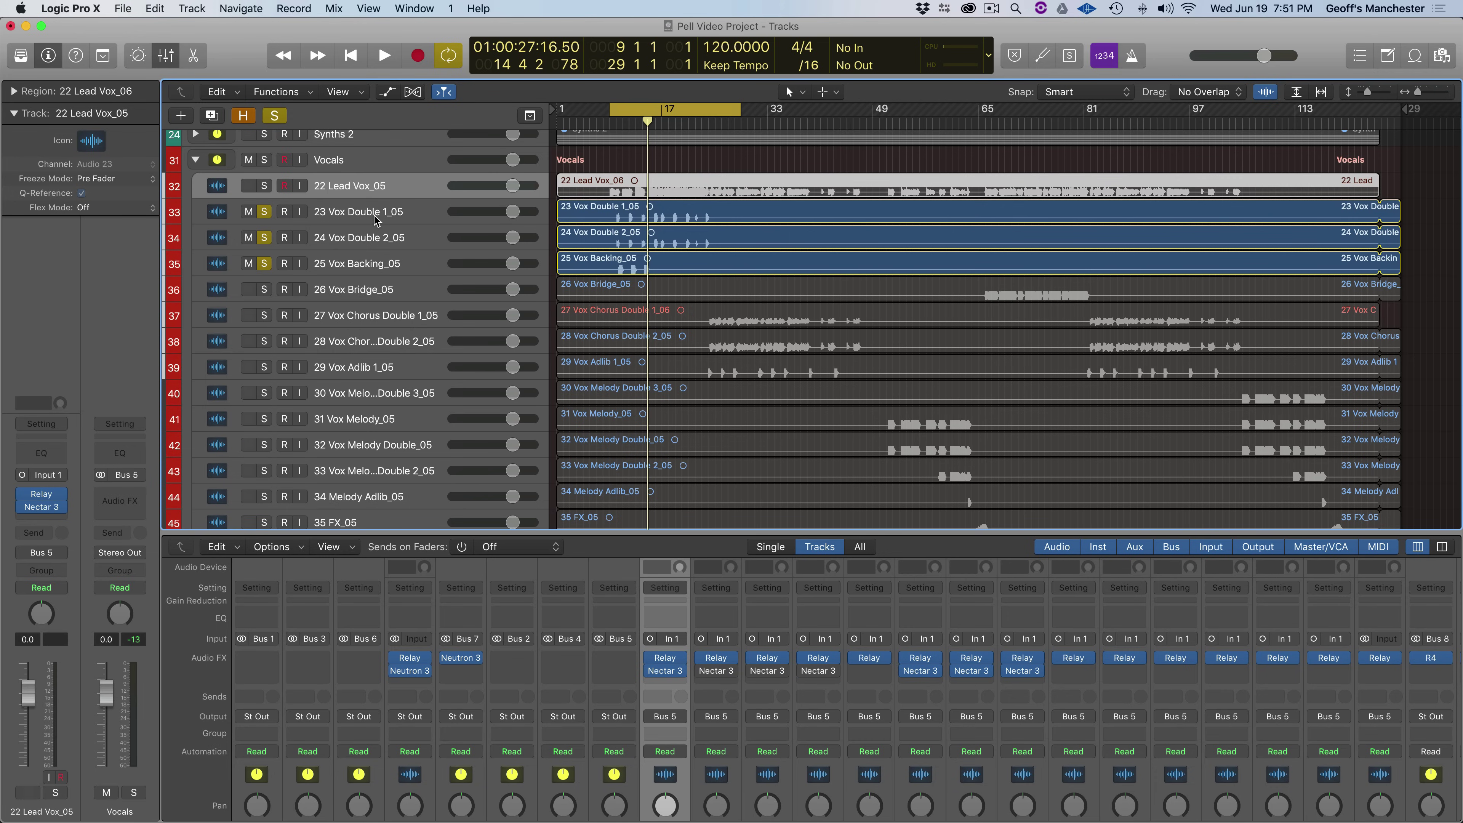
key("space")
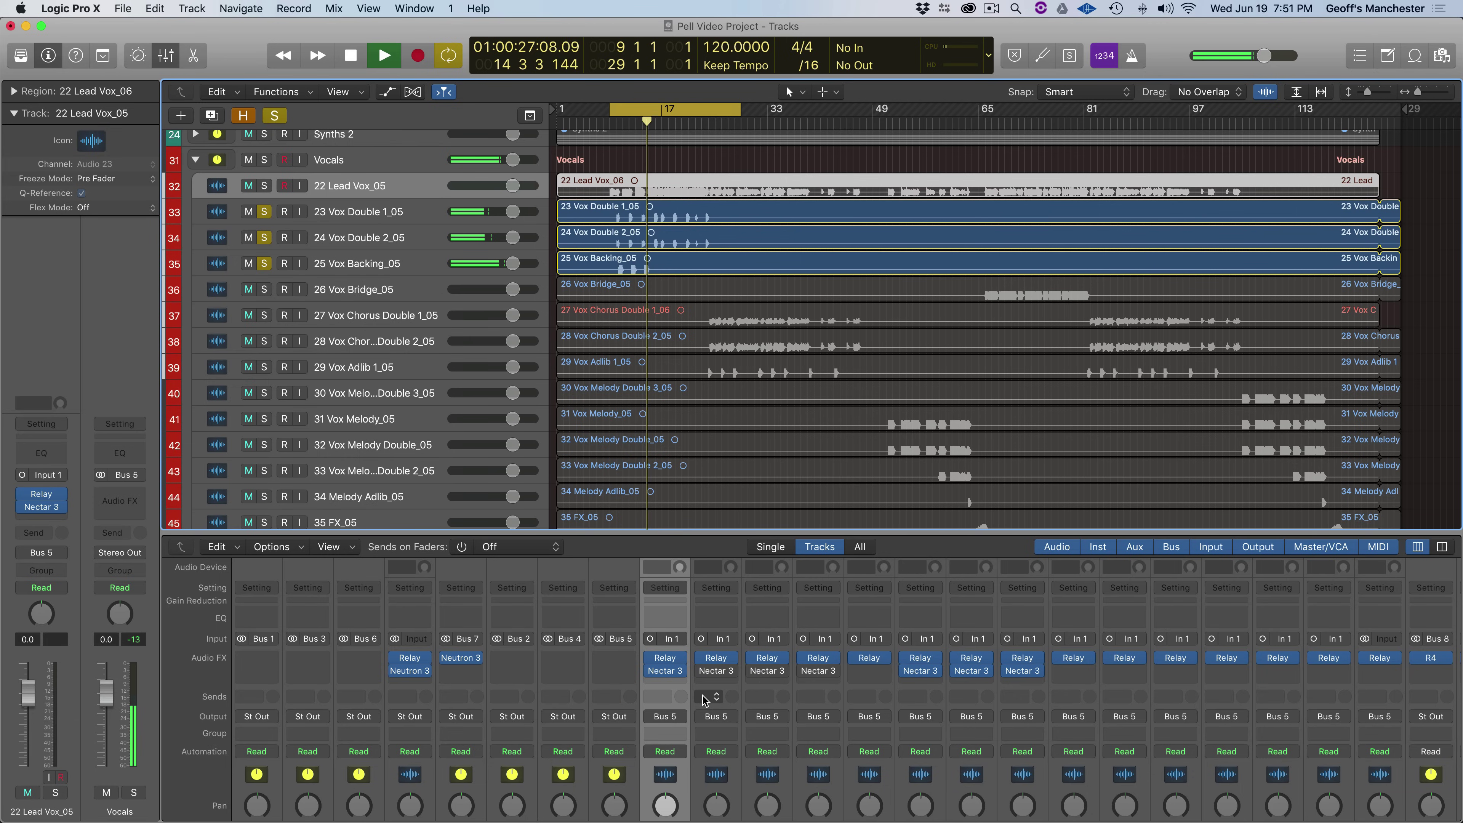
- Re-enable Nectar 3 on the two verse doubles and 25 Vox Backing_05 and listen to them processed
left_click(701, 673)
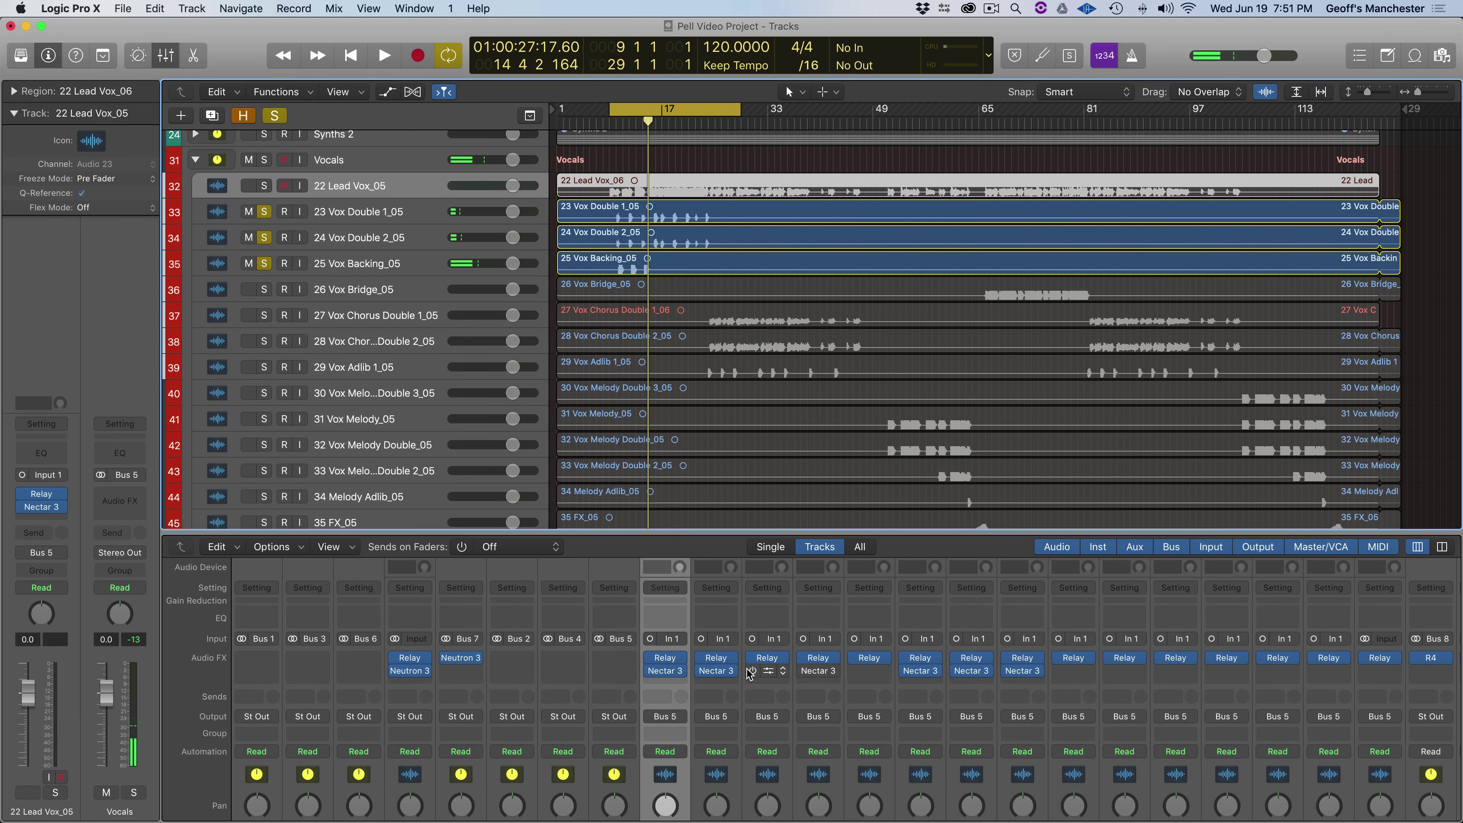
key("space")
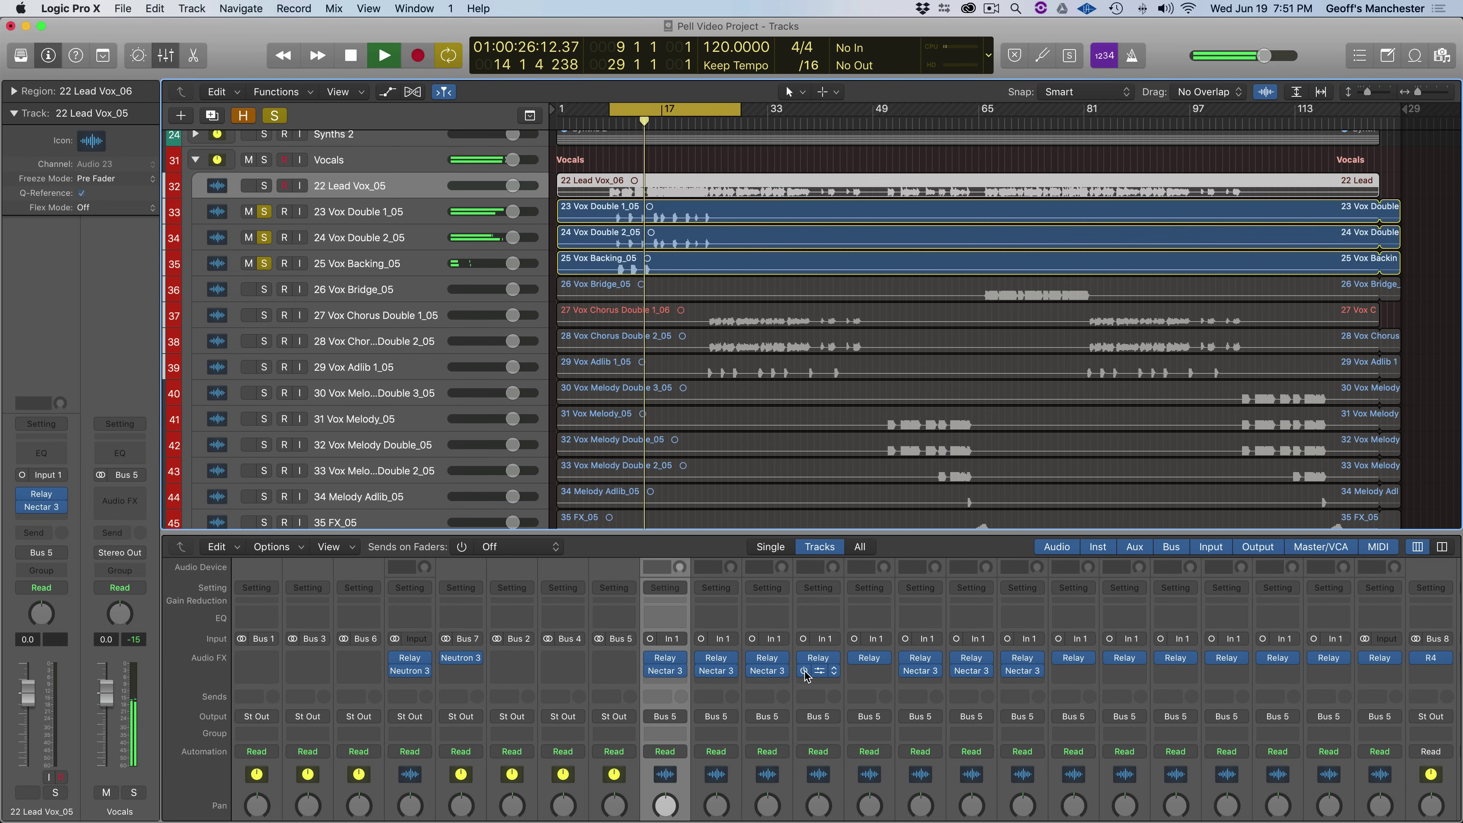
key("space")
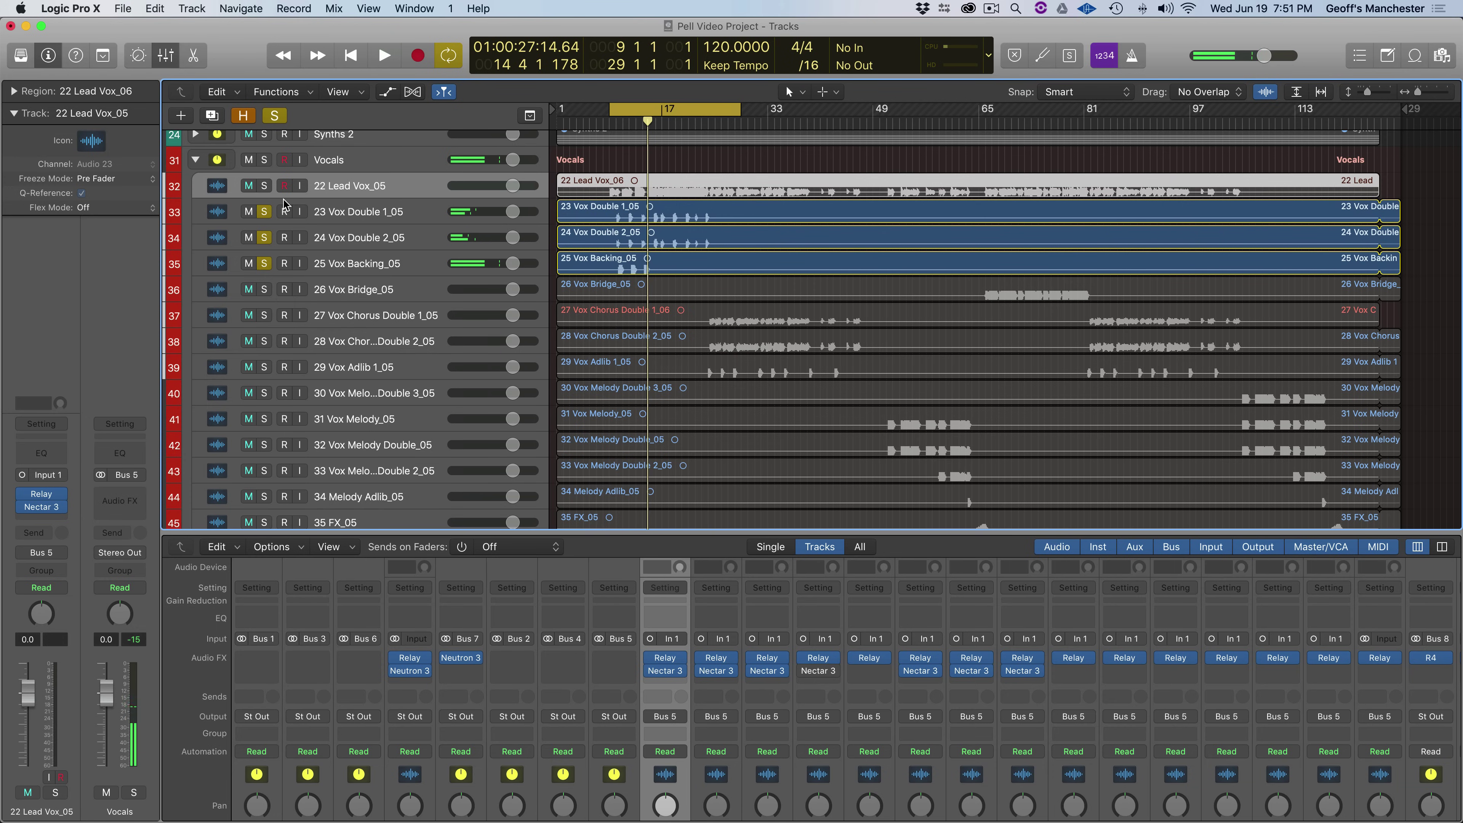
- Solo 22 Lead Vox_05 with the doubles and backing, and bypass Nectar 3 on 24 Vox Double 2_05 and 23 Vox Double 1_05
left_click(267, 188)
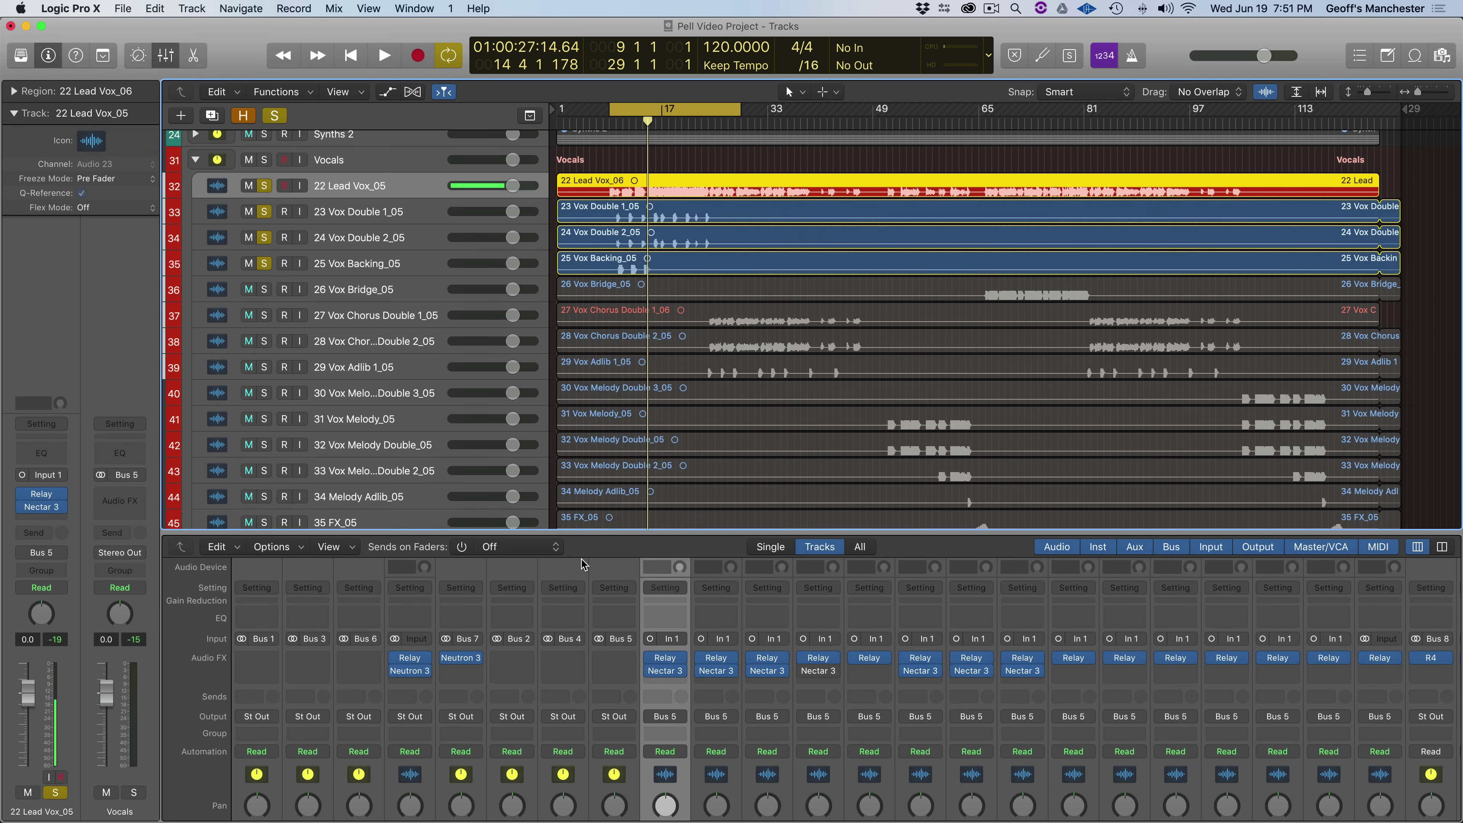
left_click(752, 670)
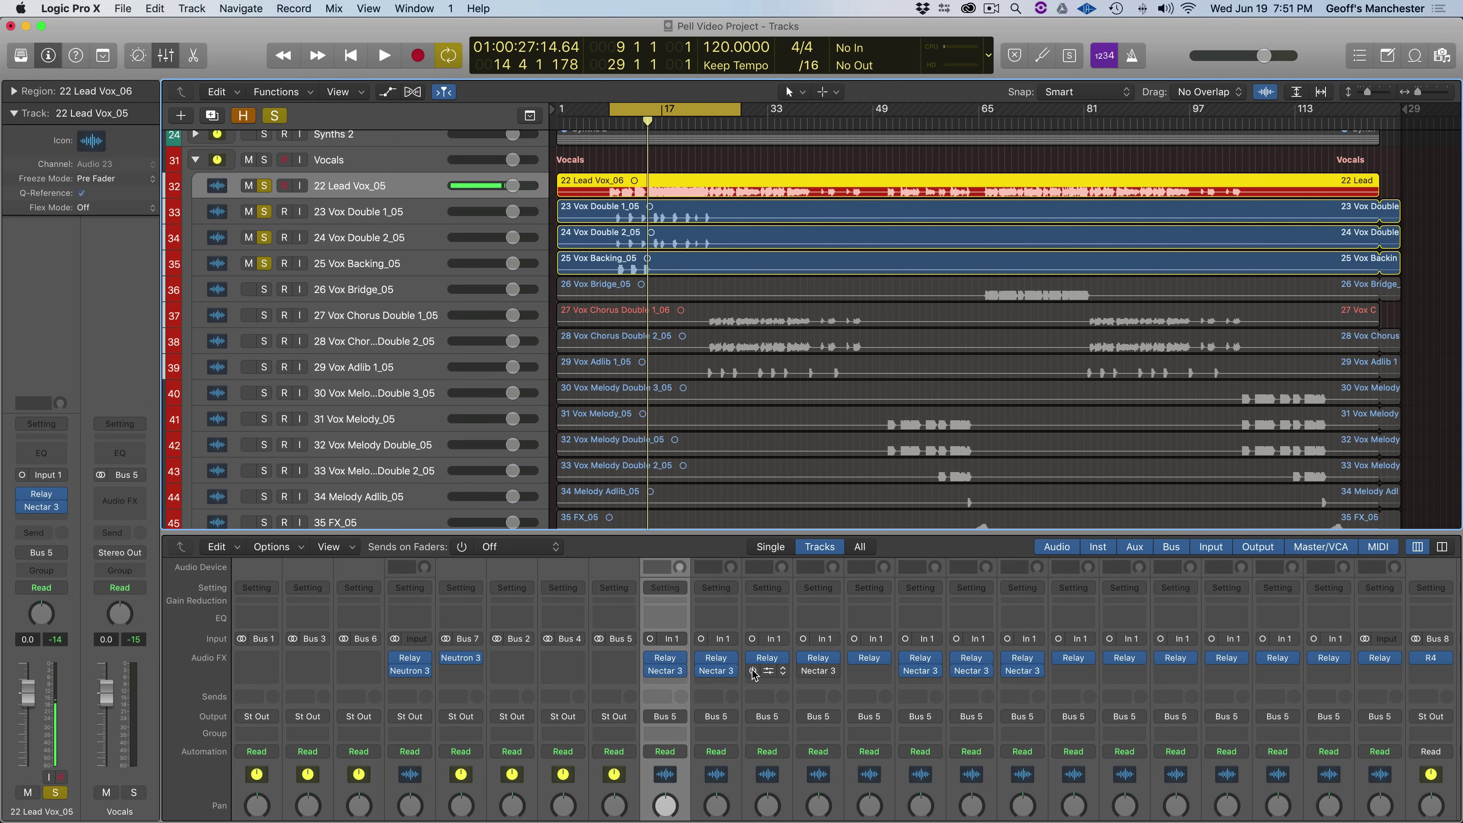
left_click(701, 671)
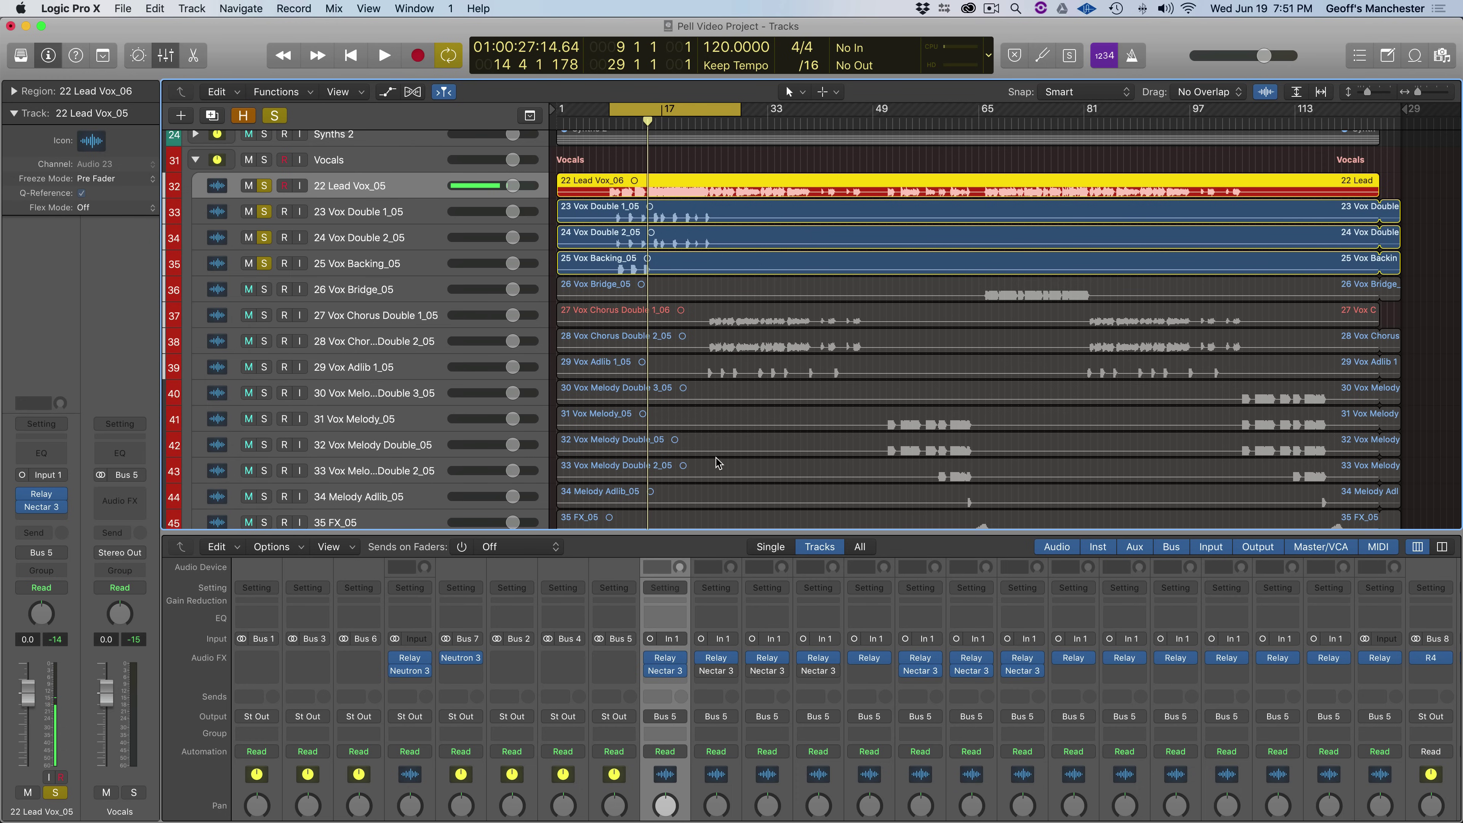
- Play the soloed verse vocals, re-enable Nectar 3 on both verse doubles and 25 Vox Backing_05, and play them processed
scroll(700, 662, "down", 5)
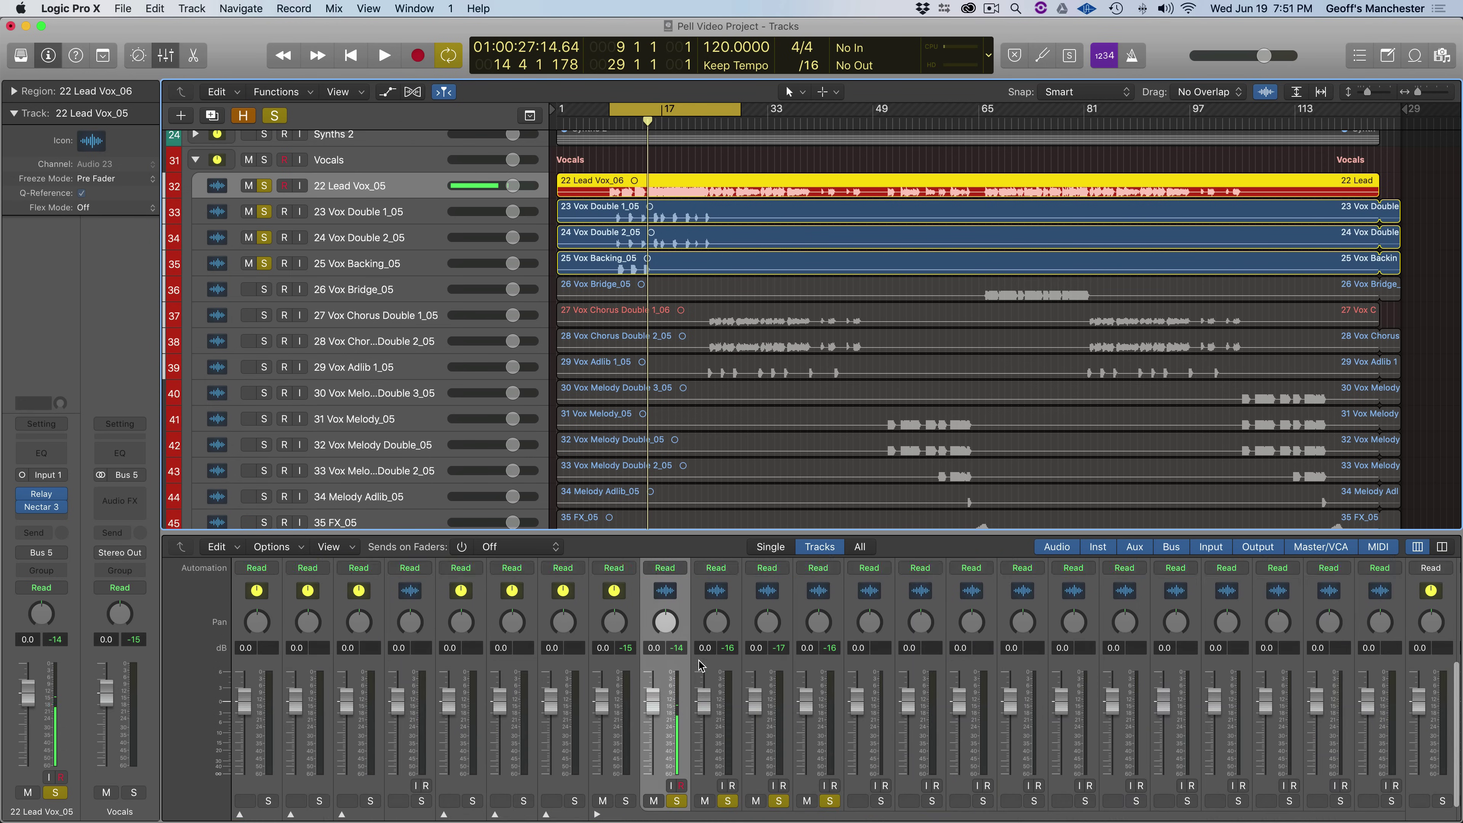
scroll(698, 661, "up", 4)
key("space")
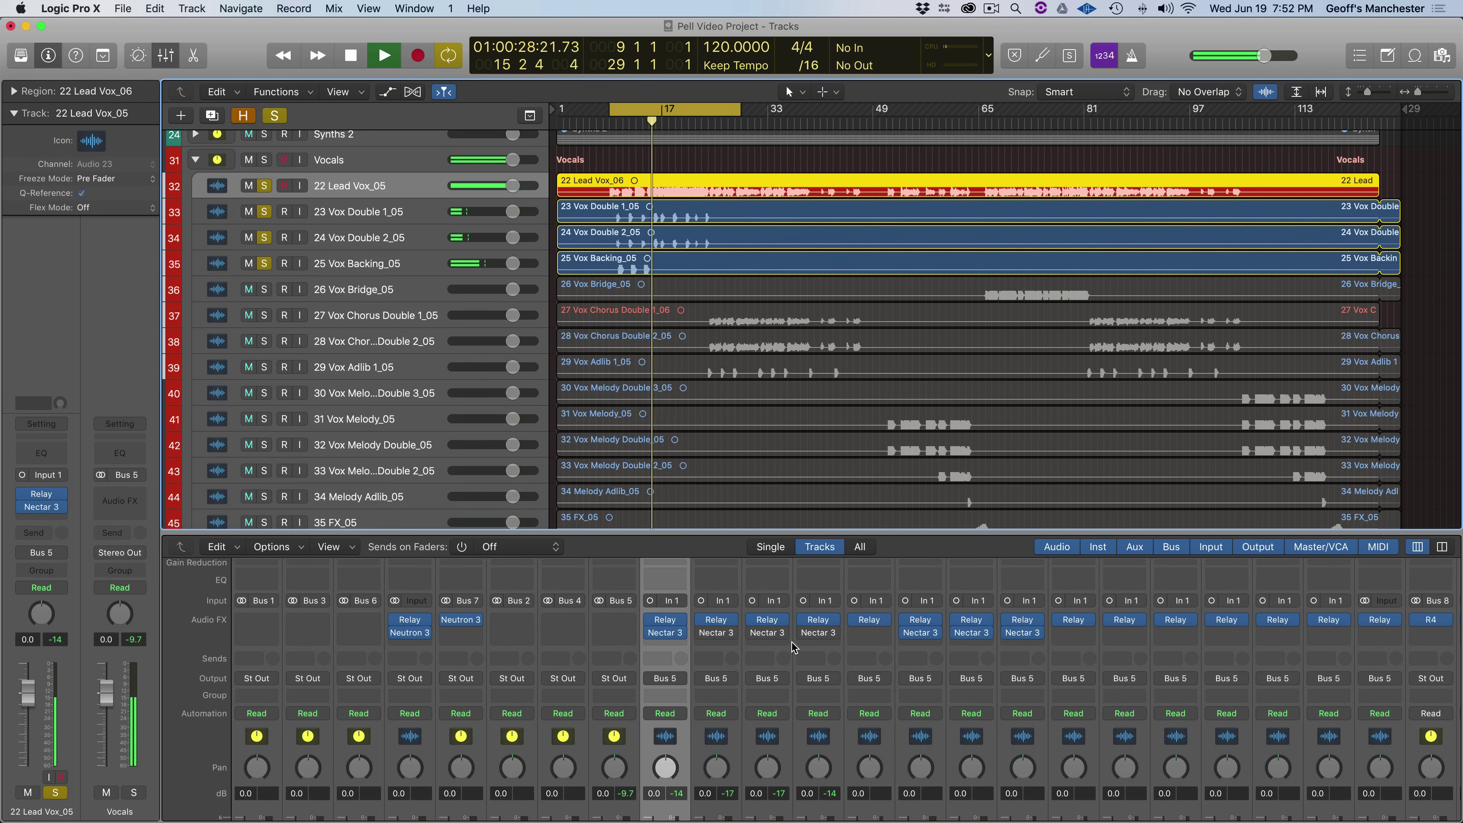
key("space")
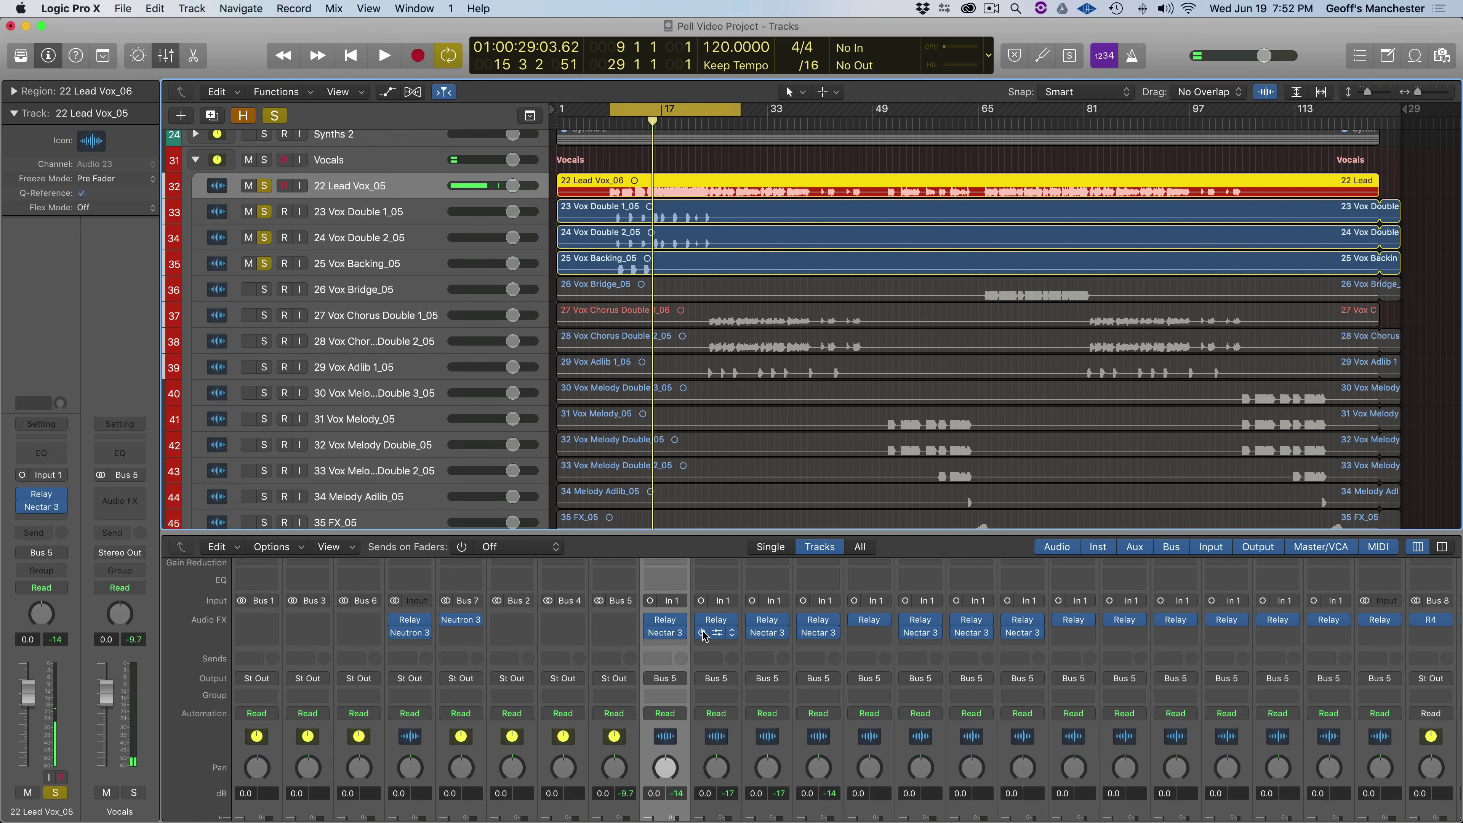
key("space")
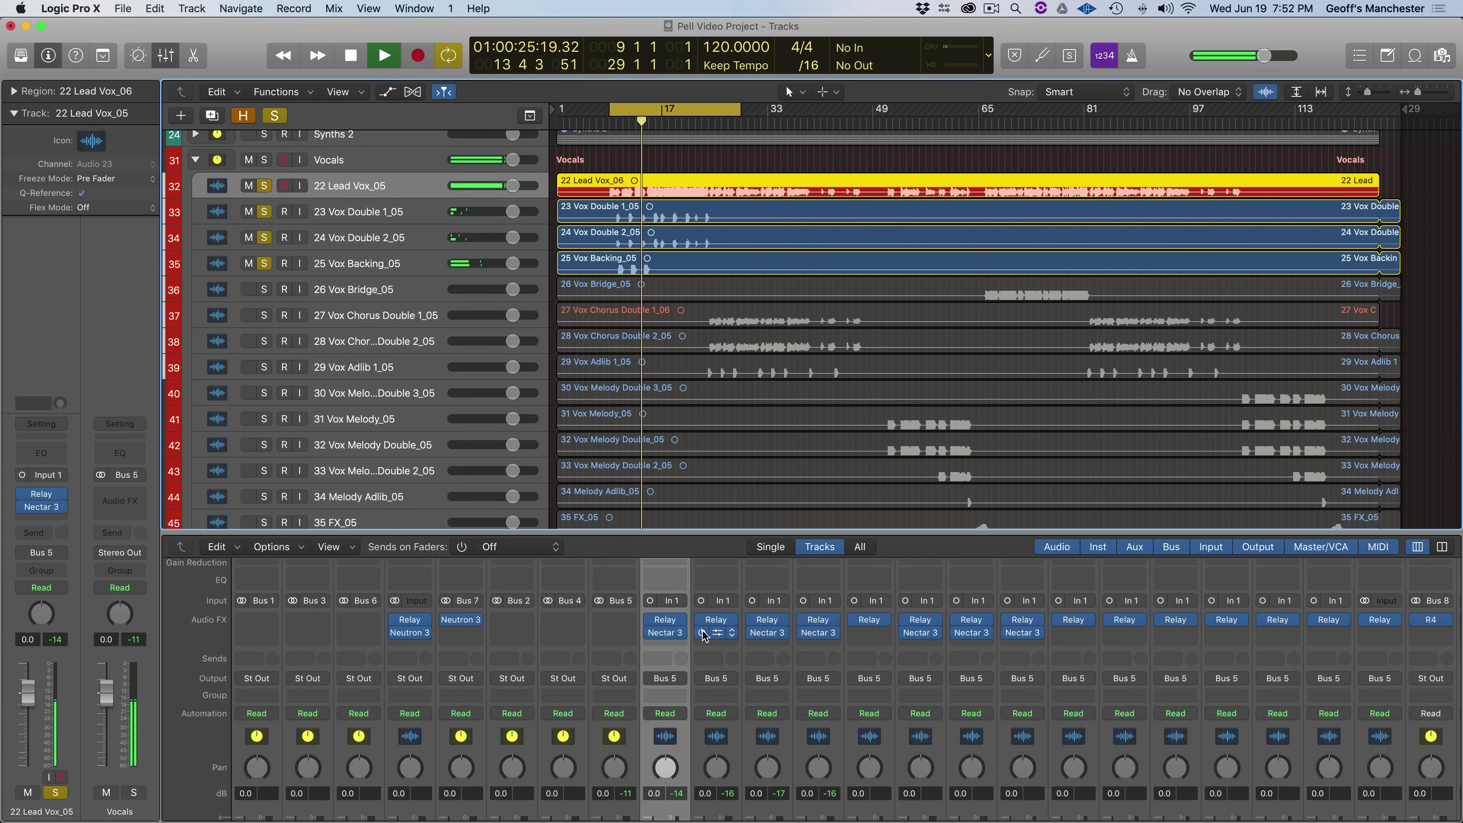
key("space")
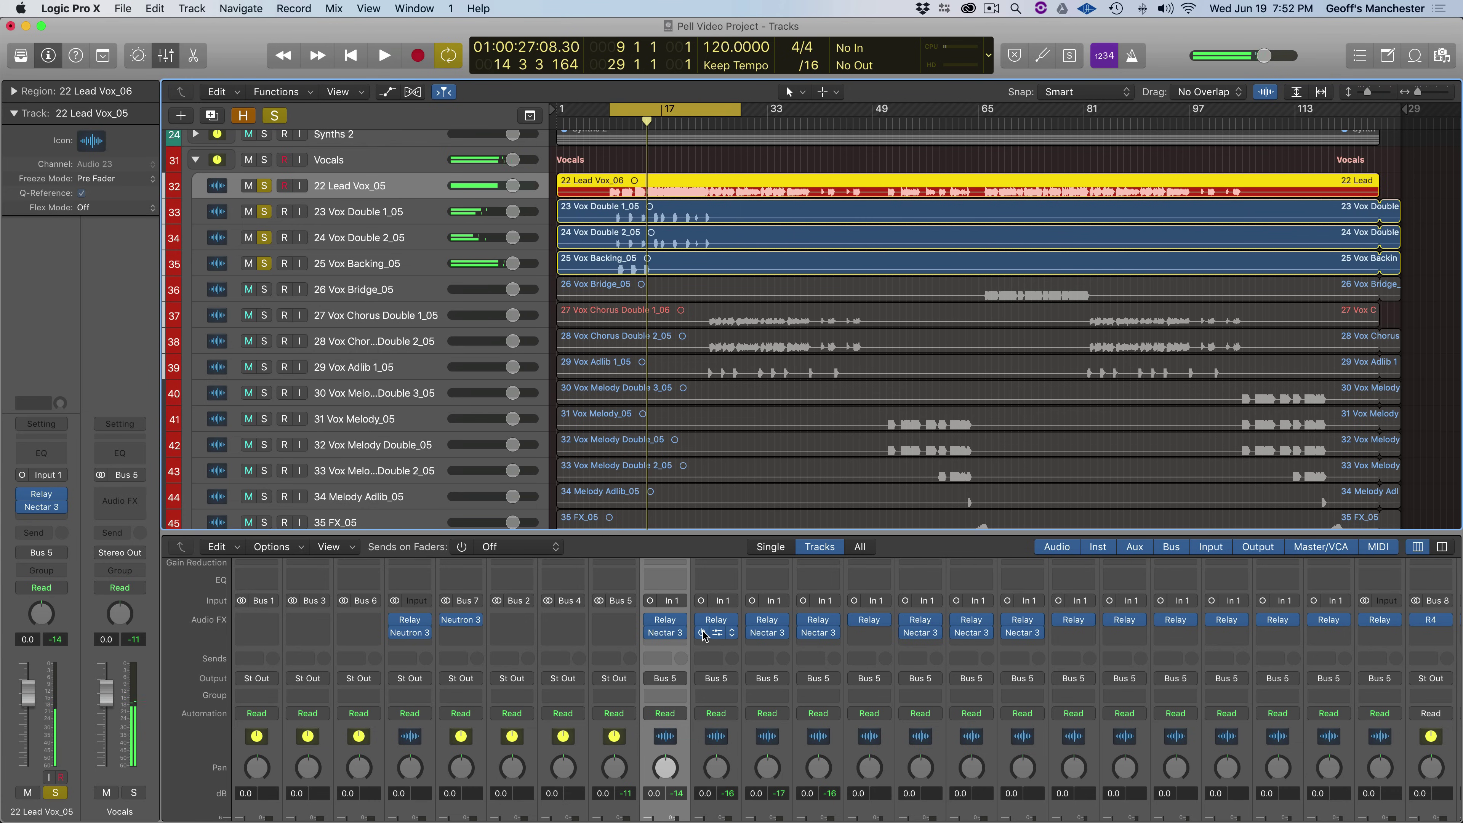
- Open Nectar 3 on 25 Vox Backing_05 and review its Reverb and EQ 1 modules
left_click(343, 263)
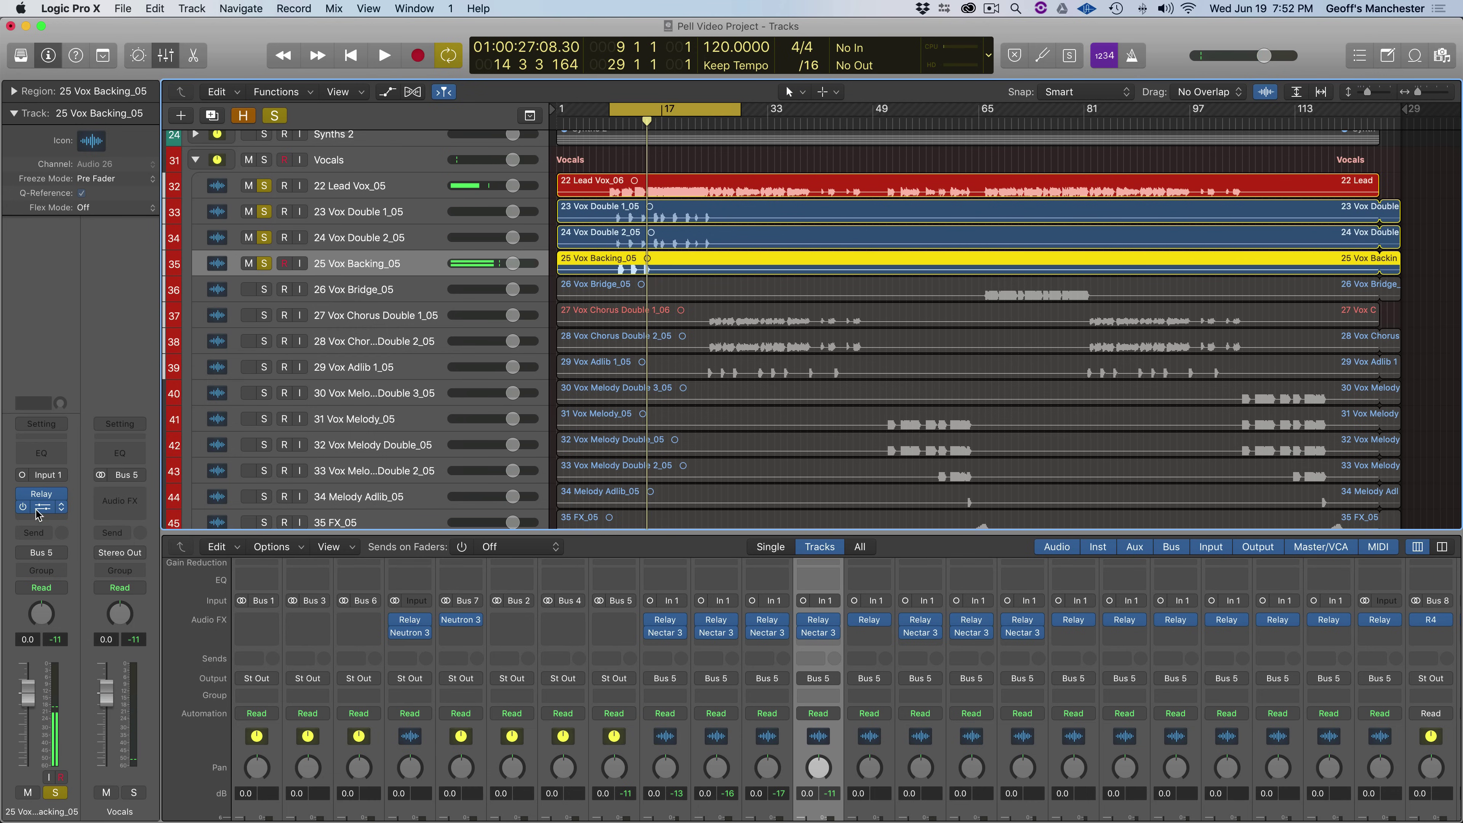
left_click(41, 508)
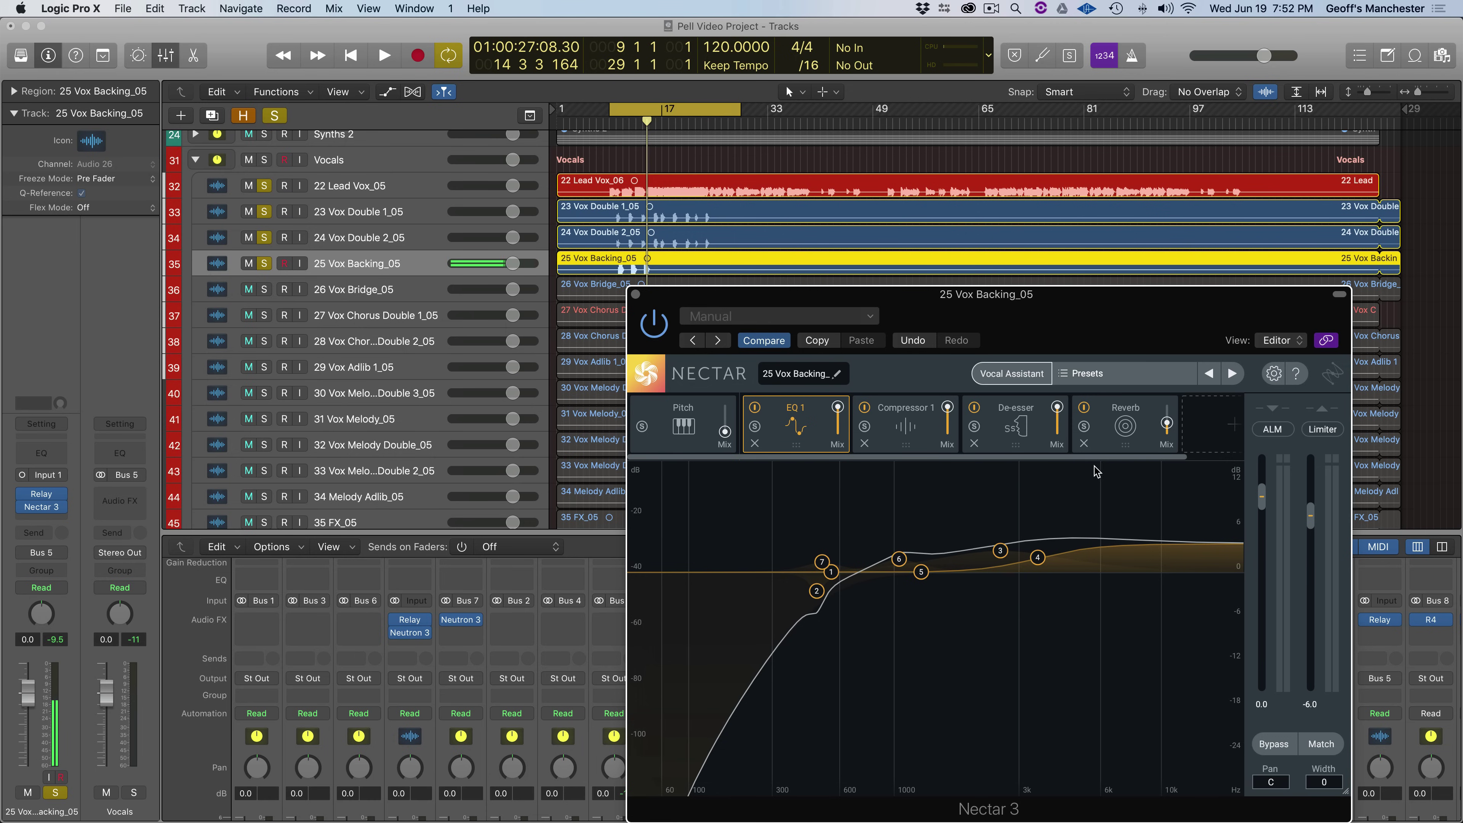
left_click(1112, 441)
left_click(783, 417)
- Look through Nectar 3's preset library, including the Legacy and Music folders and Pop Backgrounds, and close the backing vocal's plug-in
left_click(1076, 373)
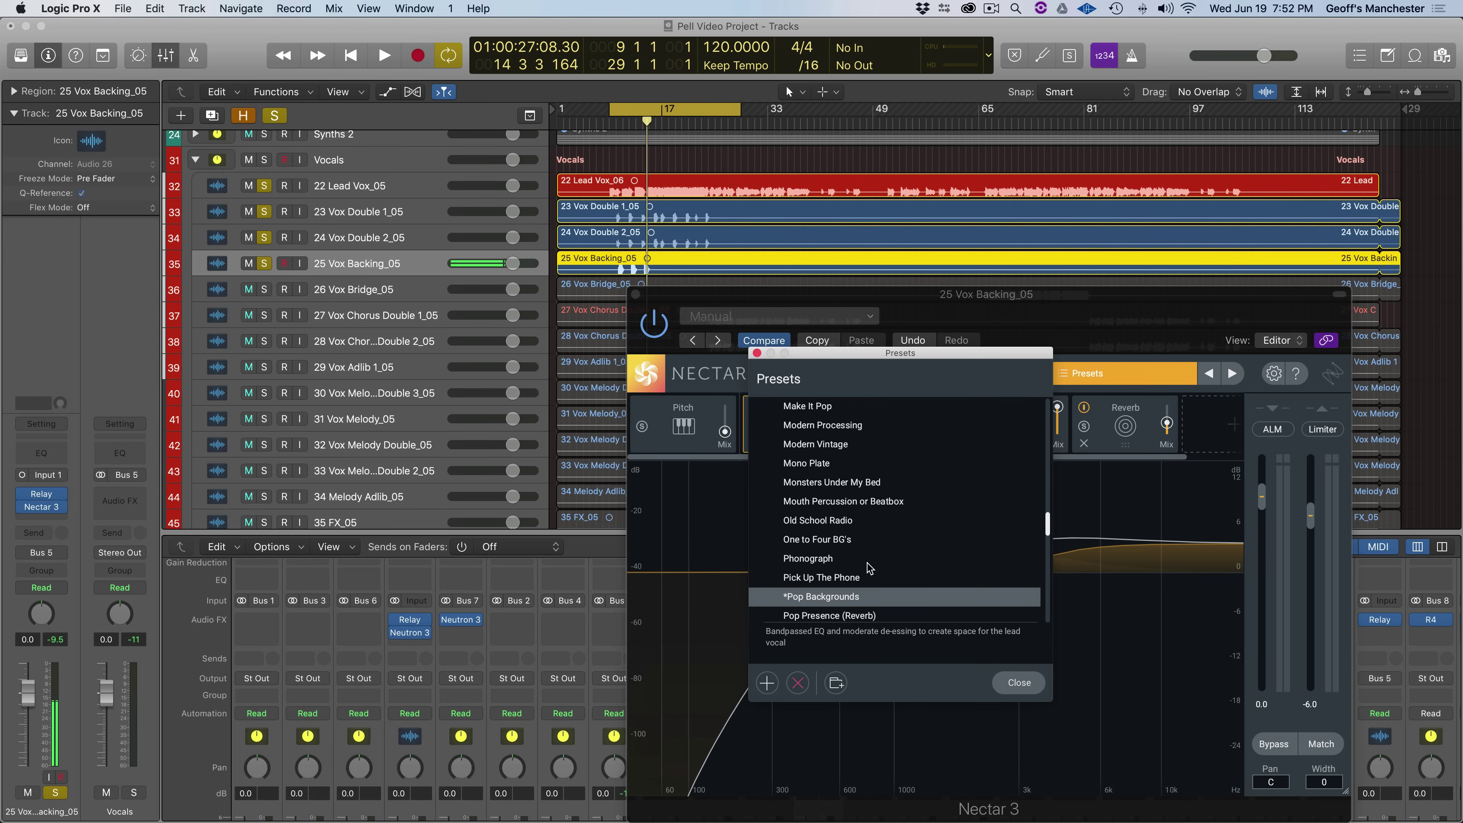
scroll(870, 568, "up", 10)
scroll(870, 567, "up", 8)
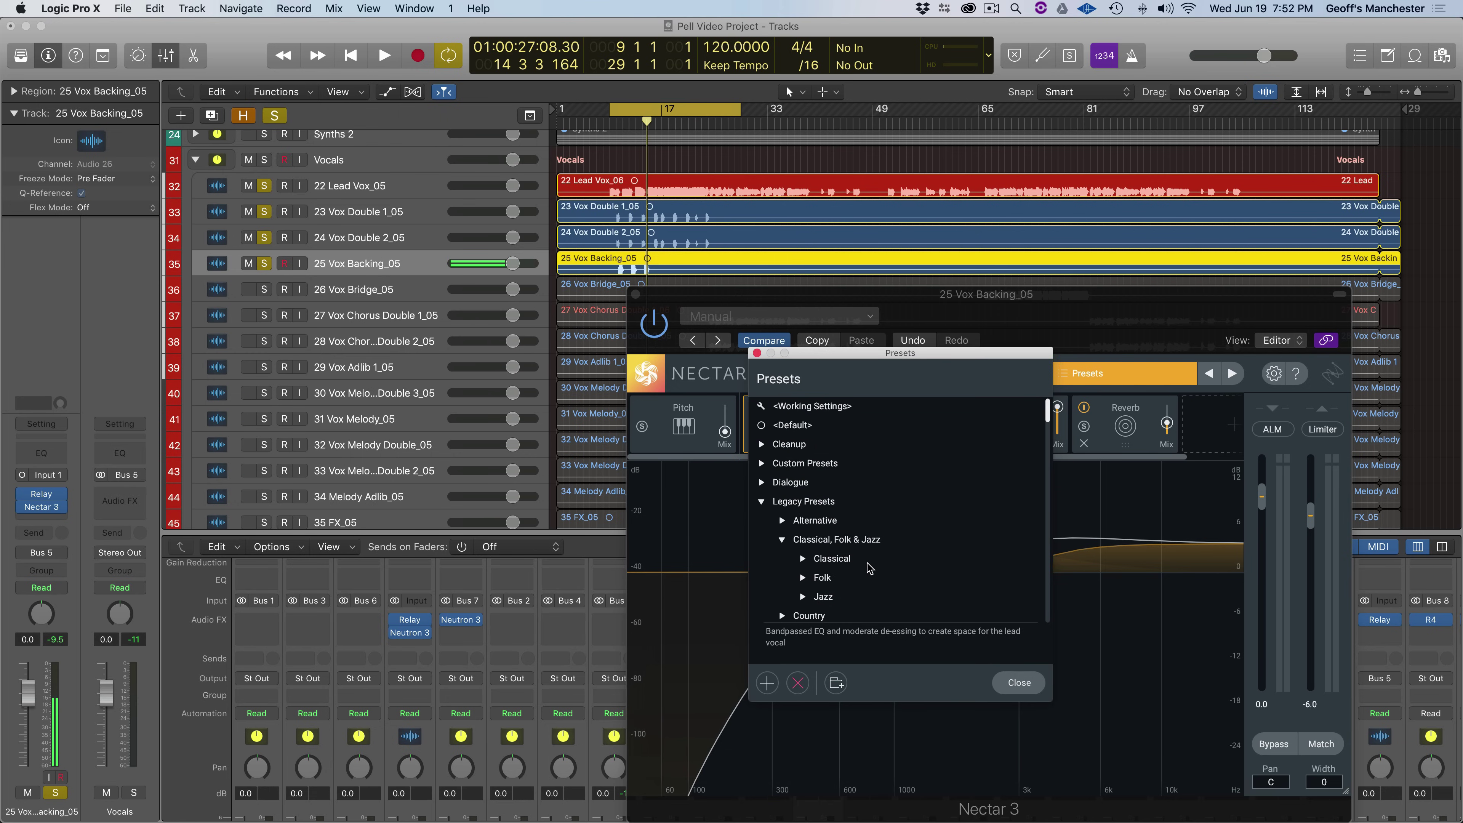
scroll(763, 444, "down", 2)
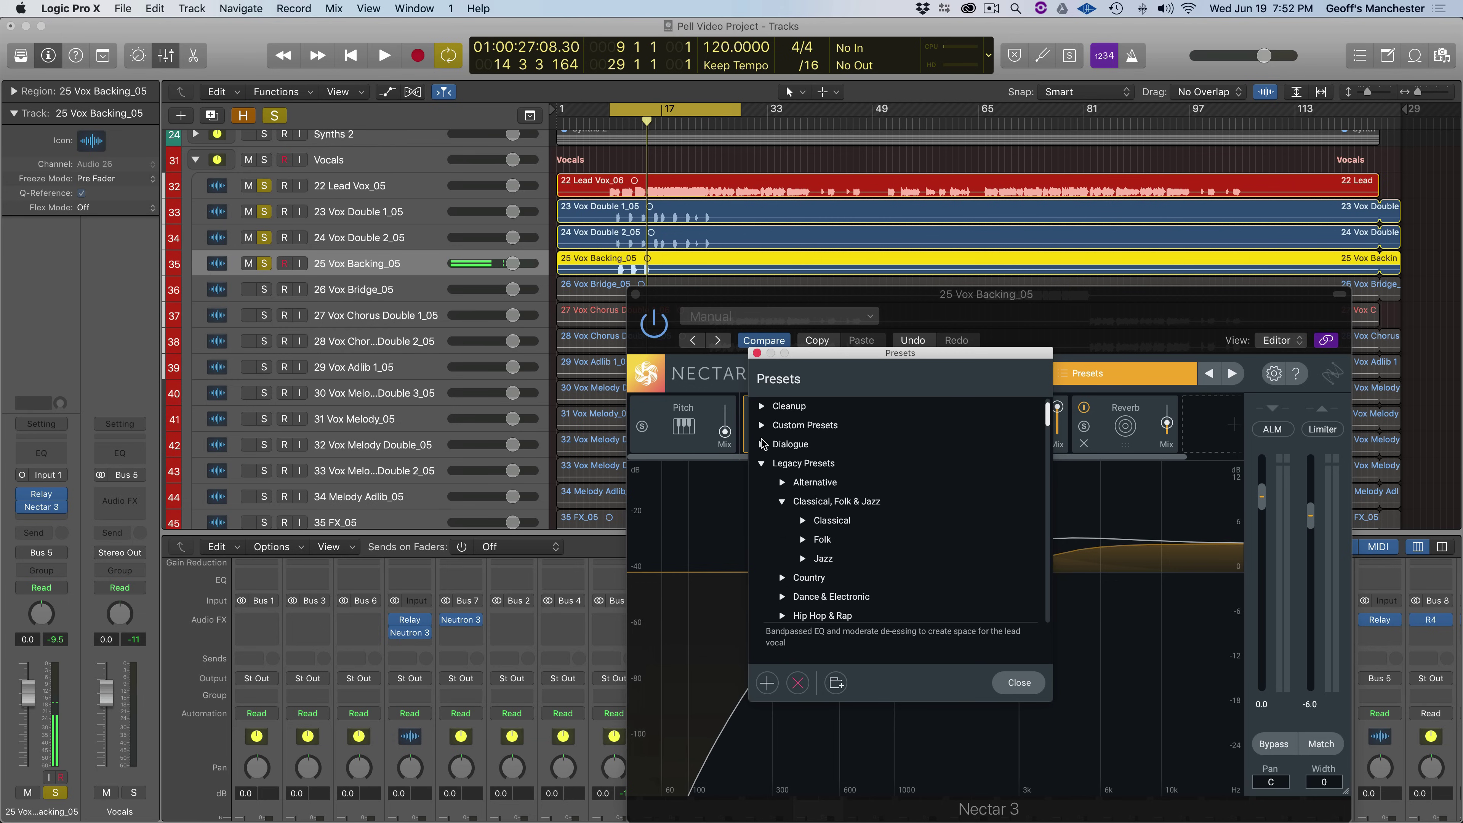
scroll(778, 559, "down", 5)
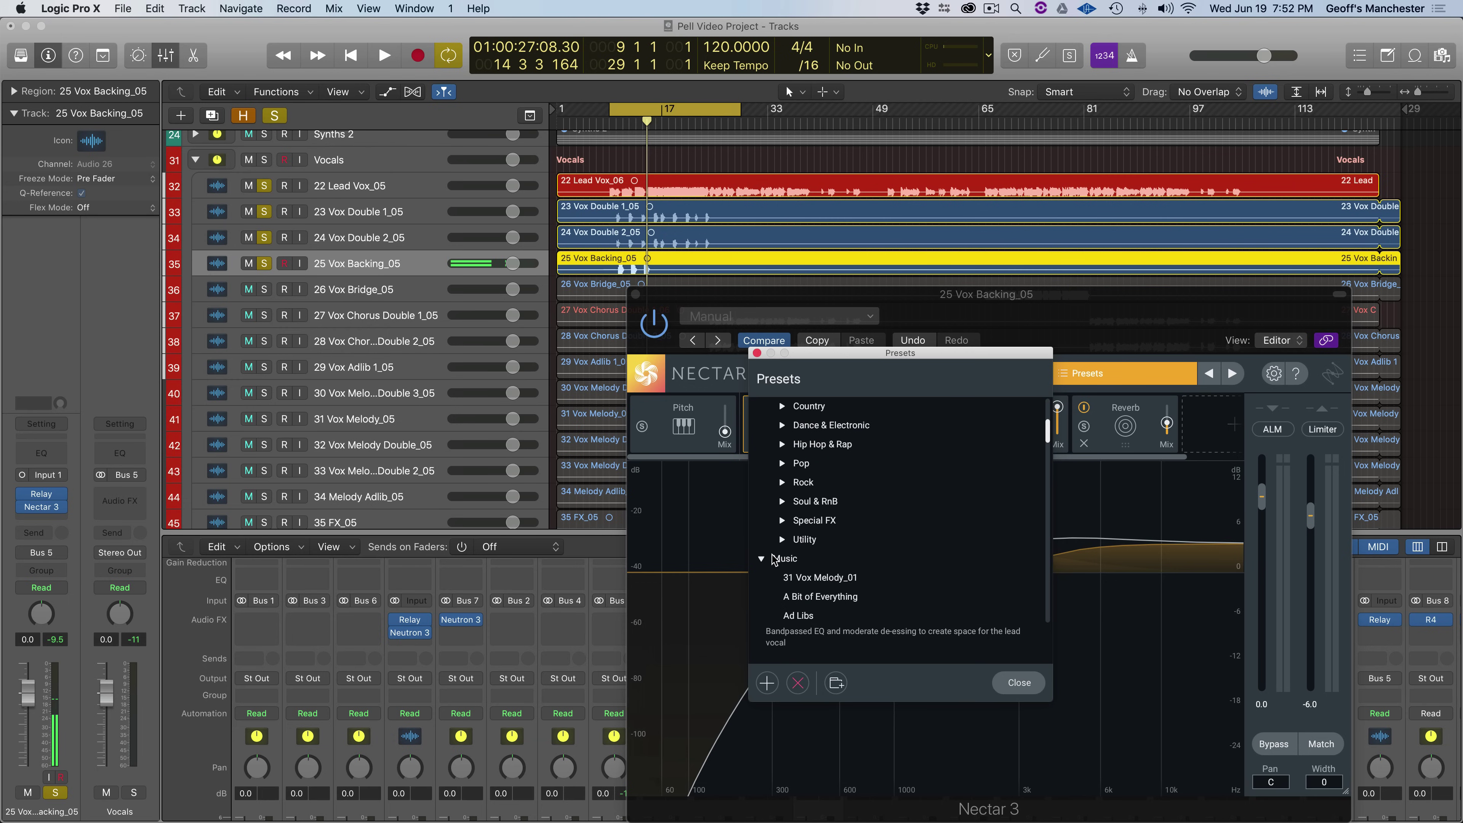
scroll(828, 582, "down", 15)
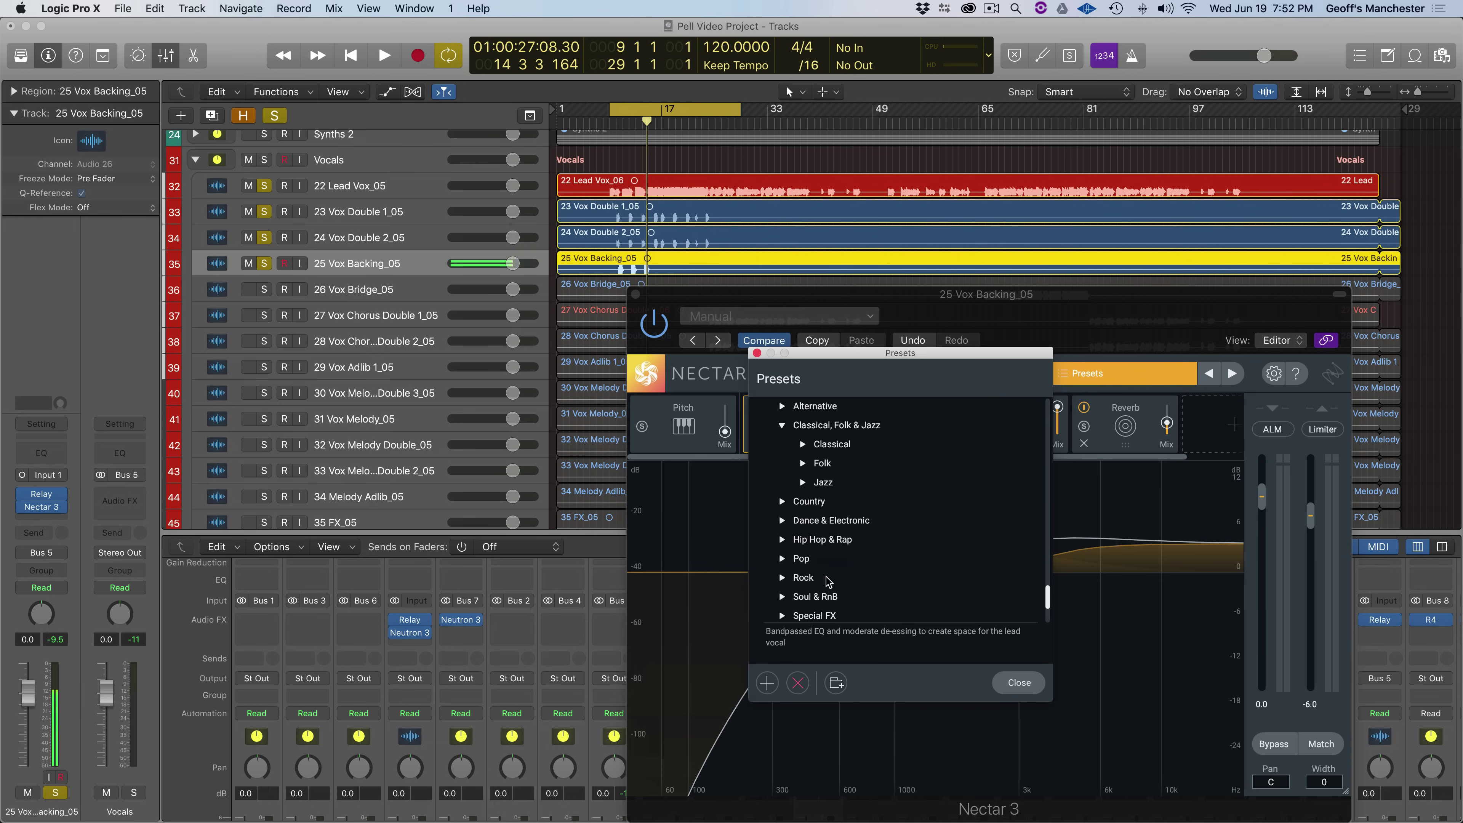
scroll(827, 582, "up", 10)
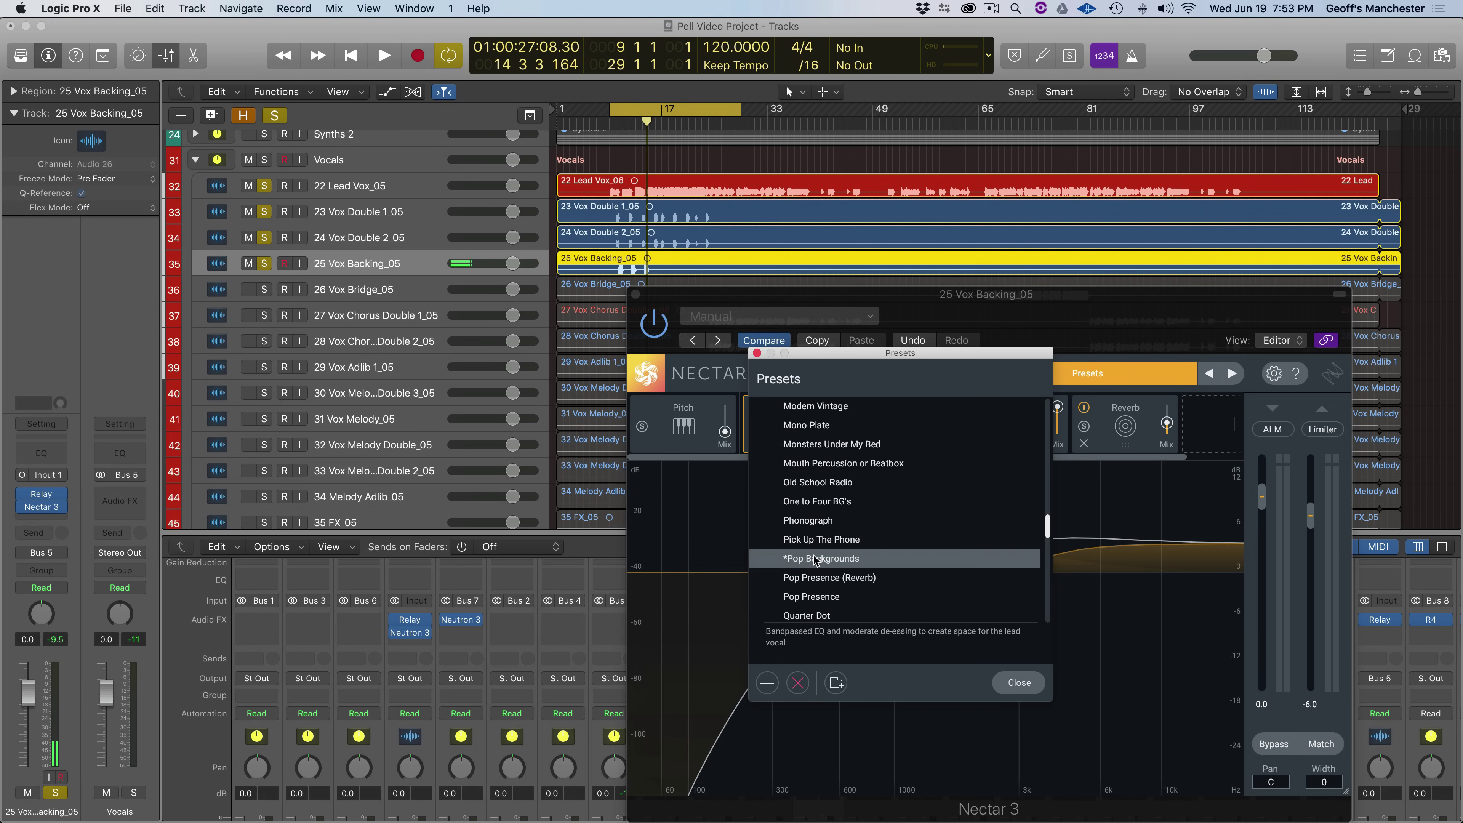
left_click(1020, 687)
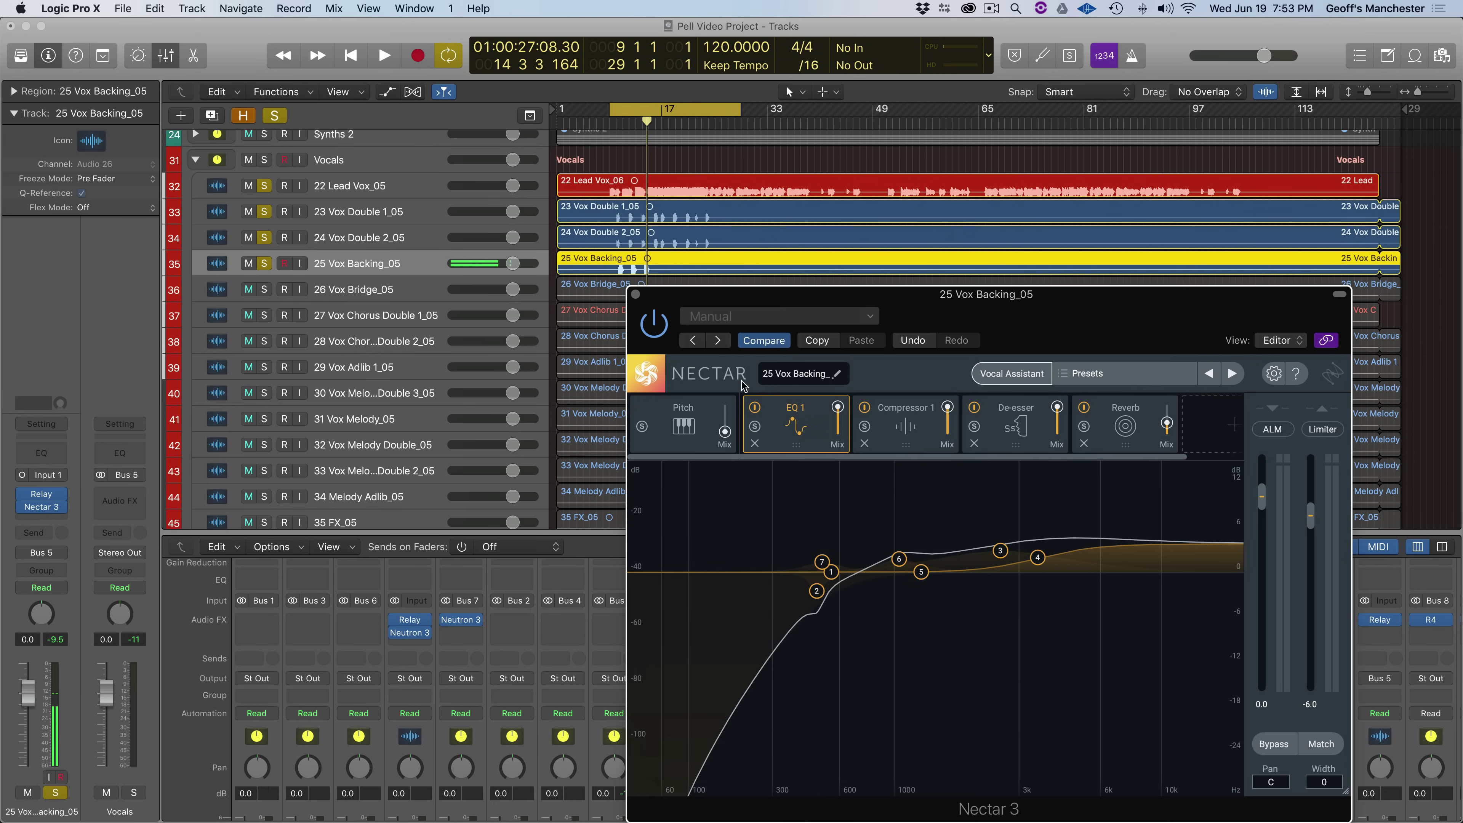
left_click(636, 293)
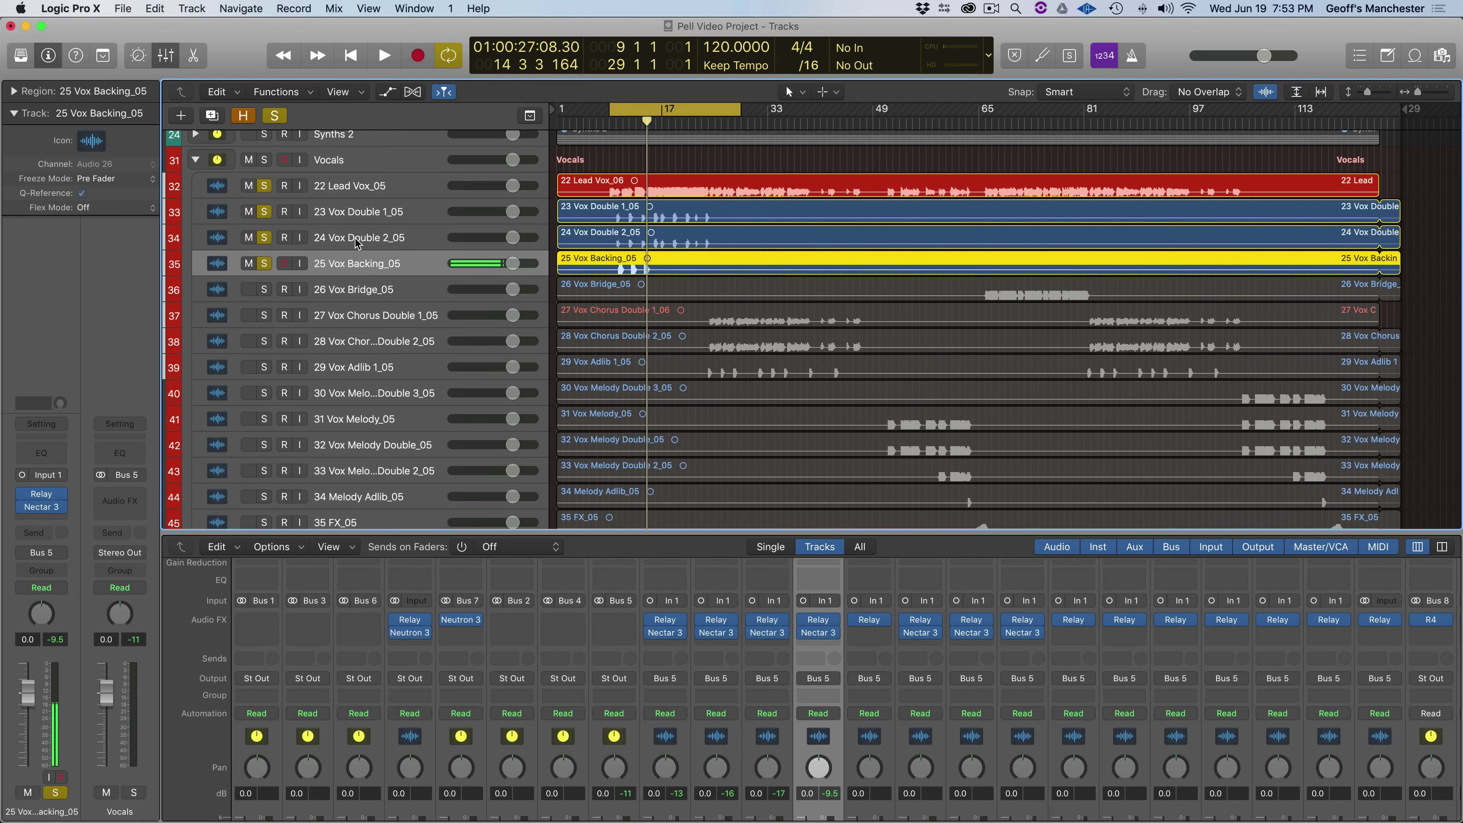
- Open Nectar 3 on 24 Vox Double 2_05 and check which preset it uses in the preset library
left_click(356, 239)
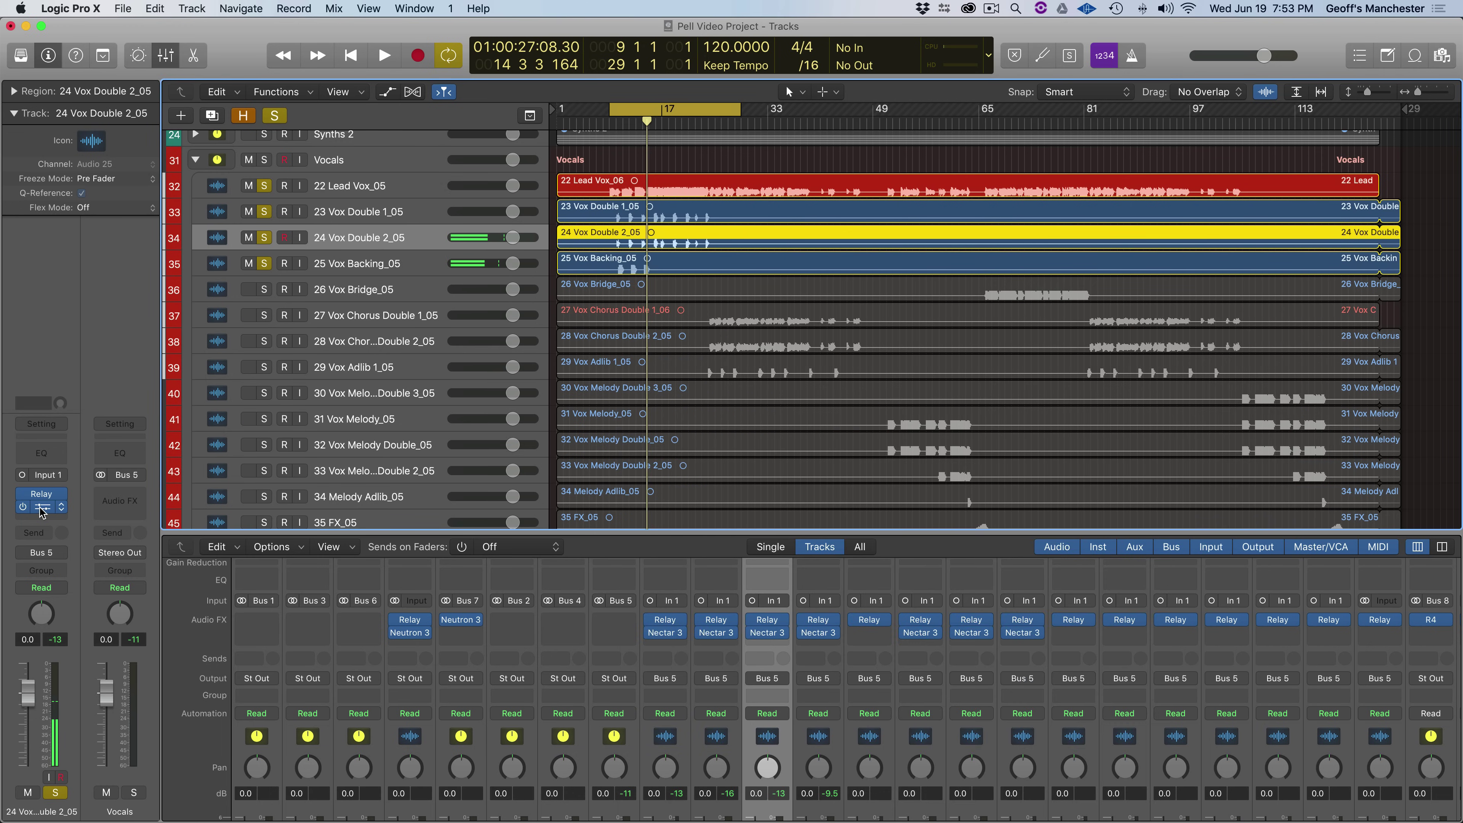
left_click(42, 510)
left_click(1143, 324)
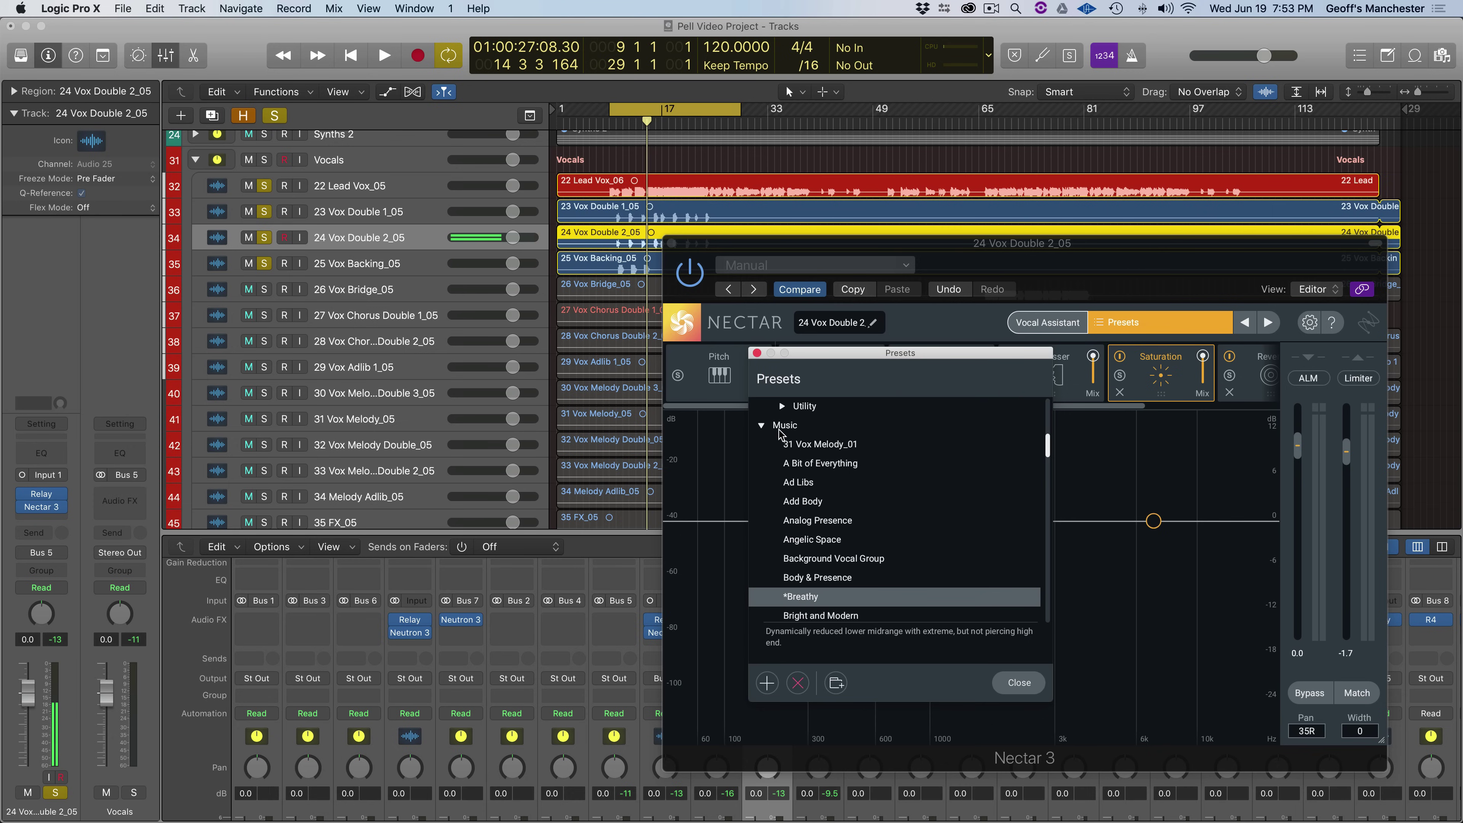
left_click(1009, 686)
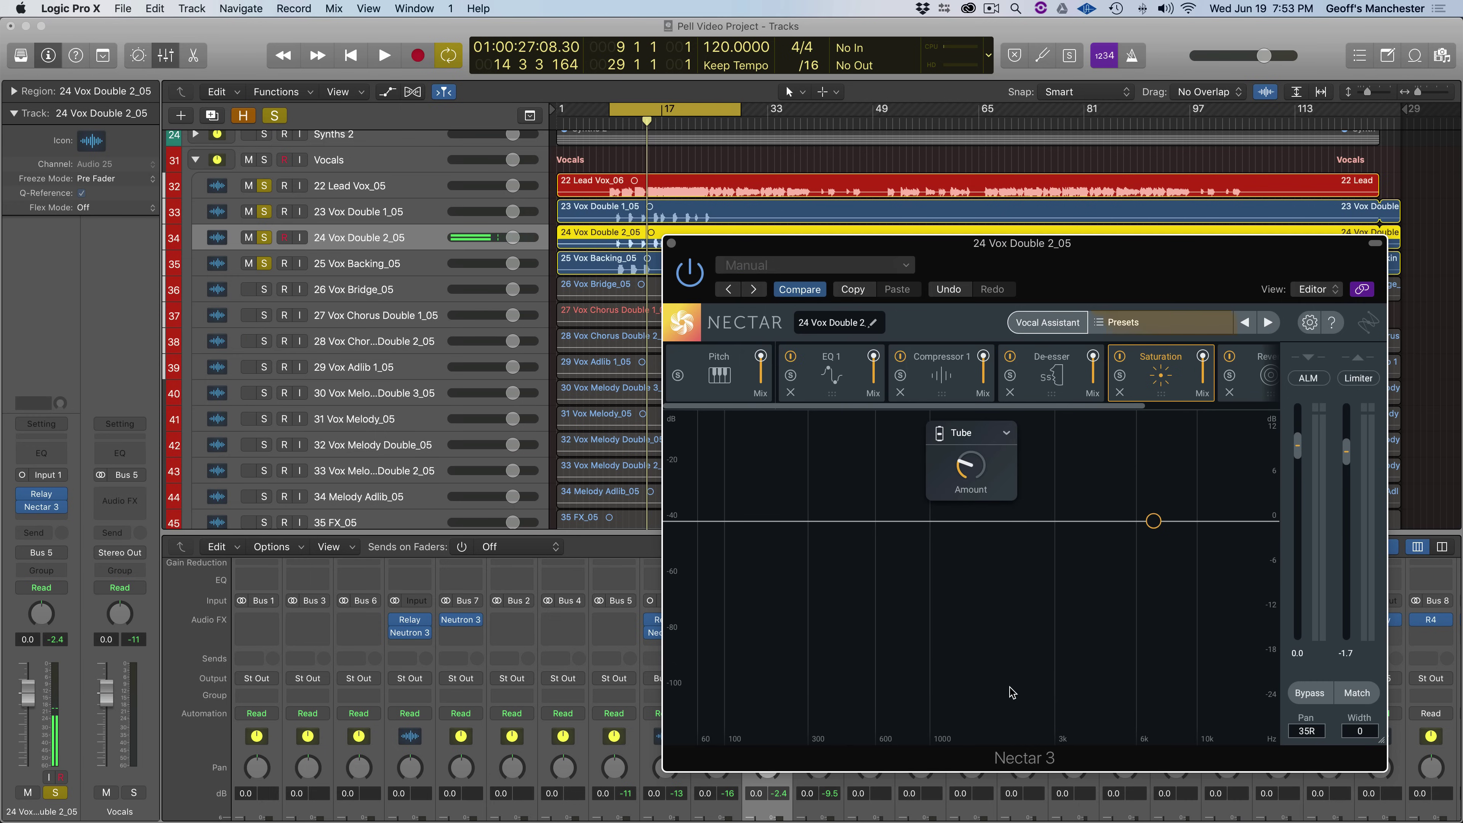
- Review the second double's EQ 1, Compressor 1, De-esser, Saturation and Reverb modules in Nectar 3 and close the plug-in
left_click(802, 369)
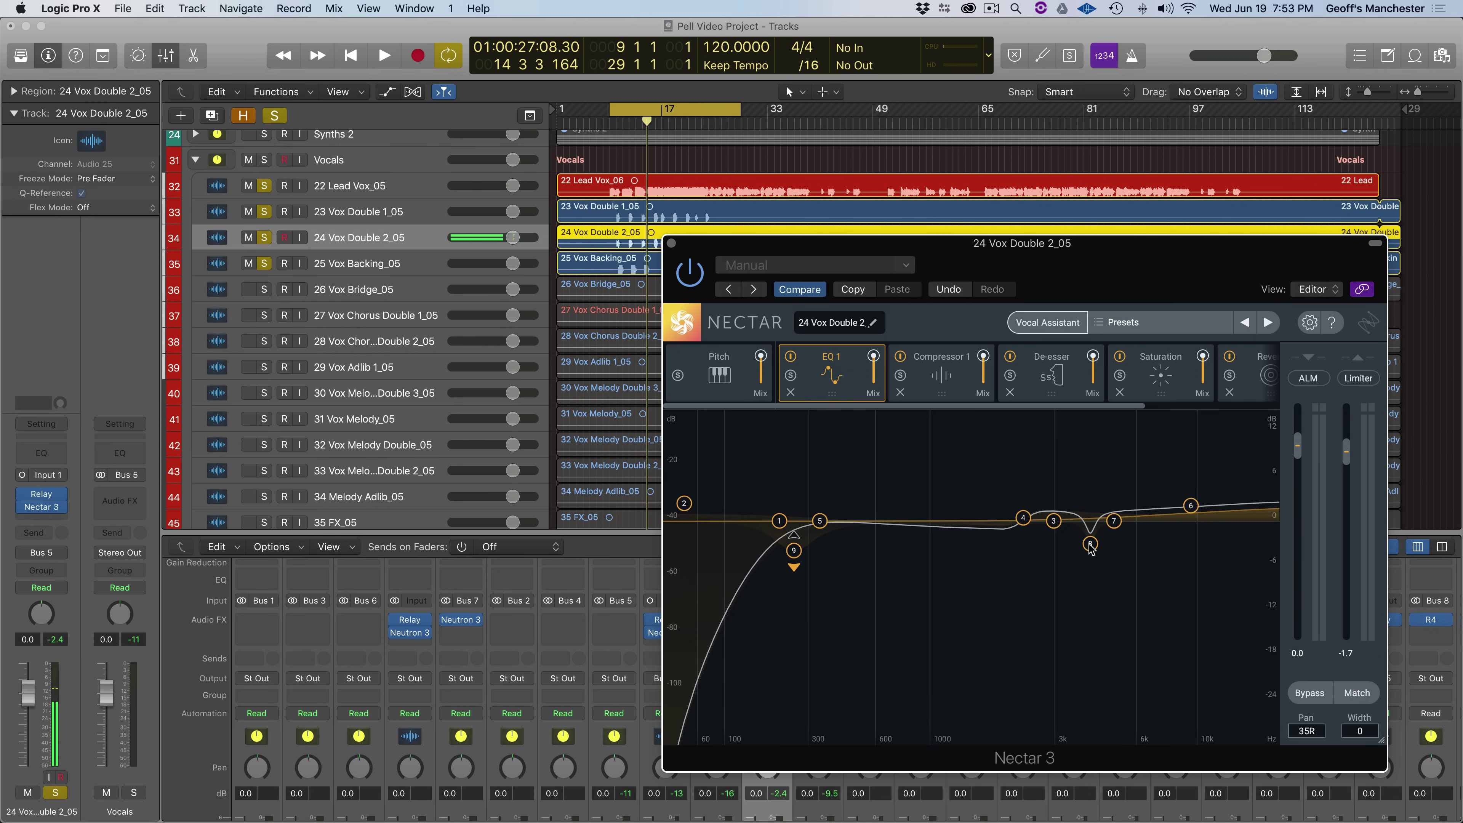
left_click(954, 387)
left_click(1051, 386)
left_click(1186, 387)
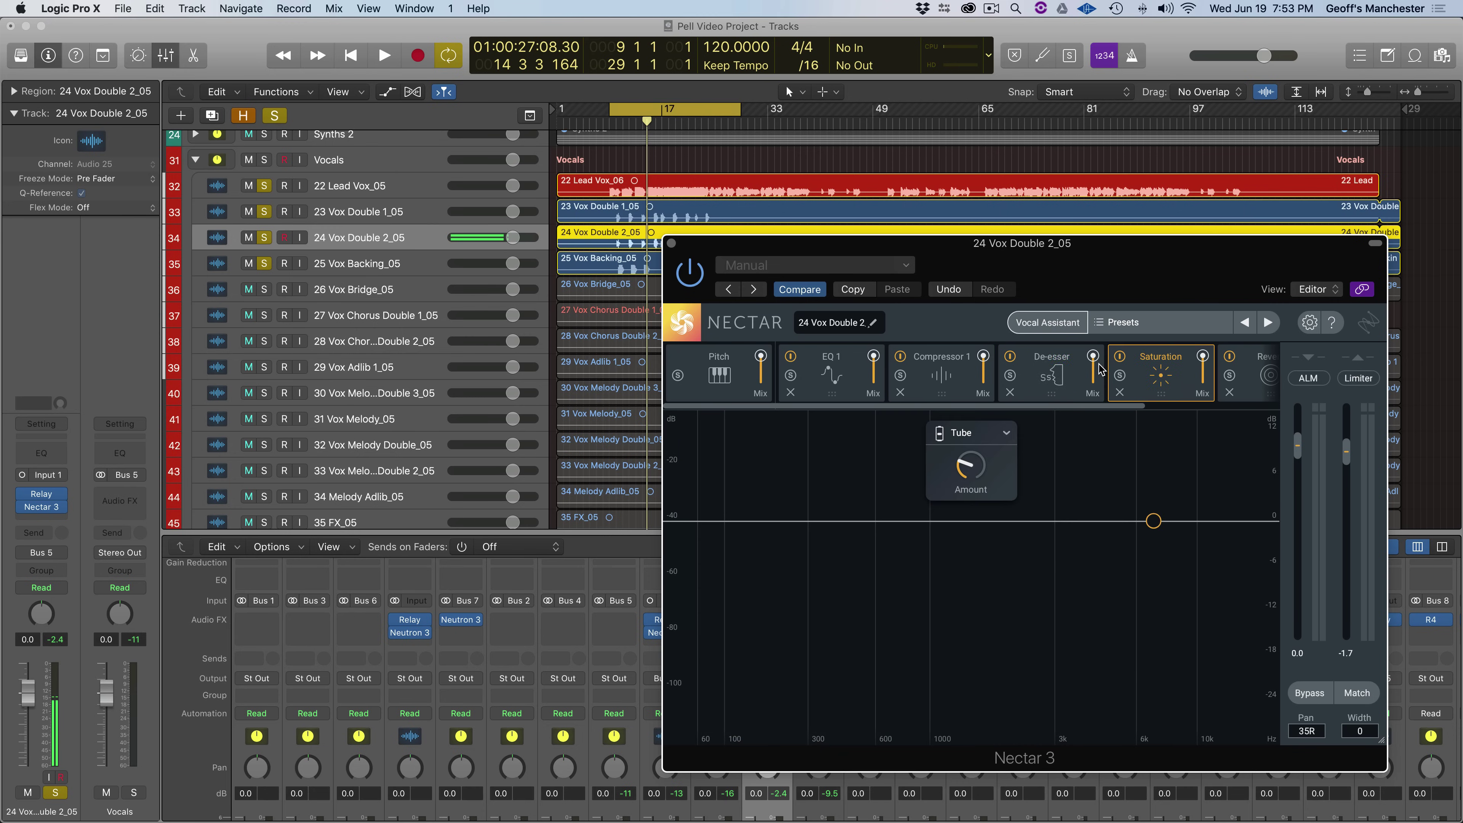
scroll(1103, 371, "right", 3)
left_click(1099, 370)
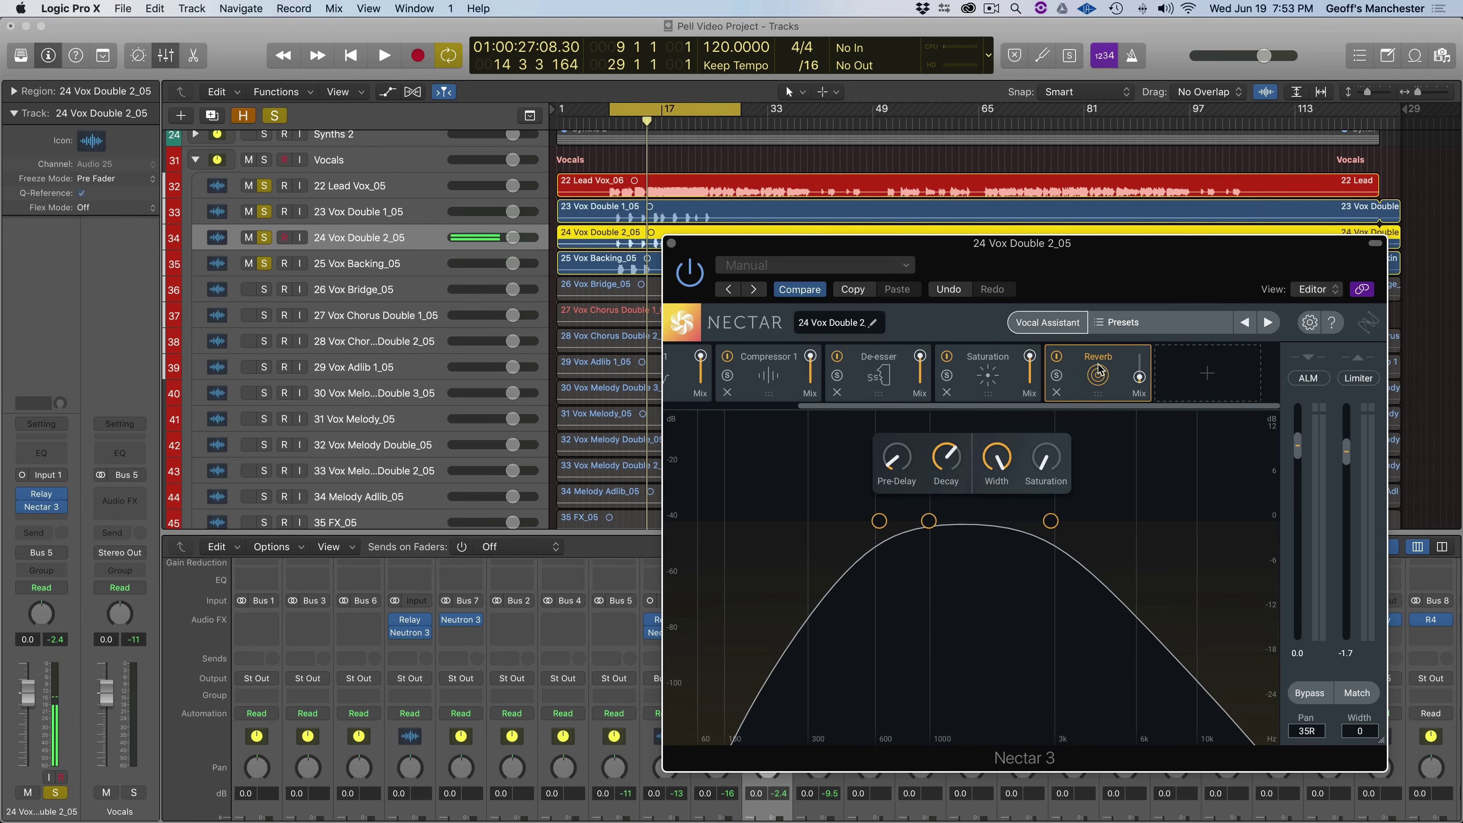
left_click(671, 243)
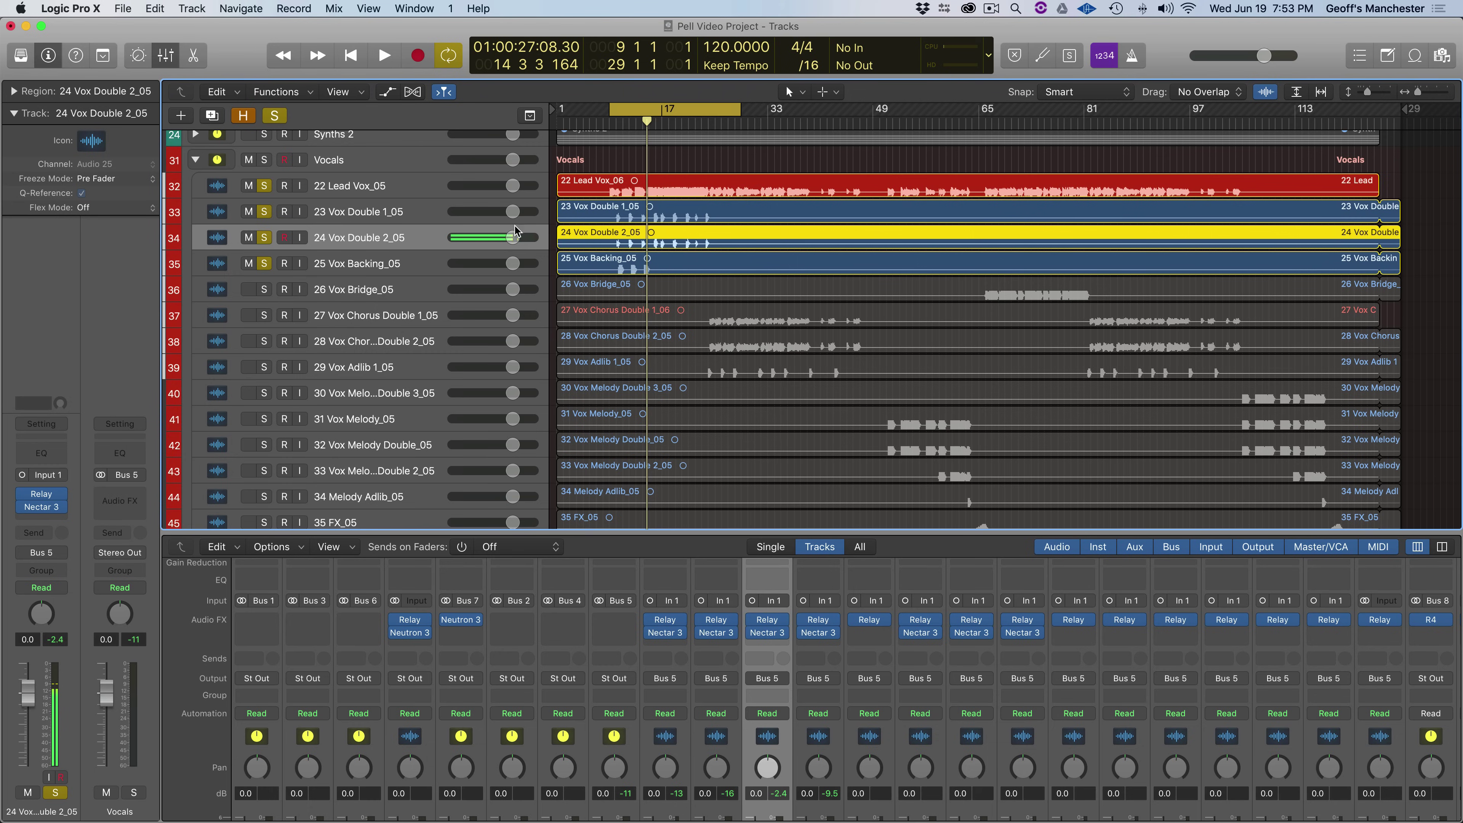
- Open Neutron 3 Visual Mixer on the Stereo Out and raise the 24 Vox Double 2 node to about -1.5 dB
left_click(354, 164)
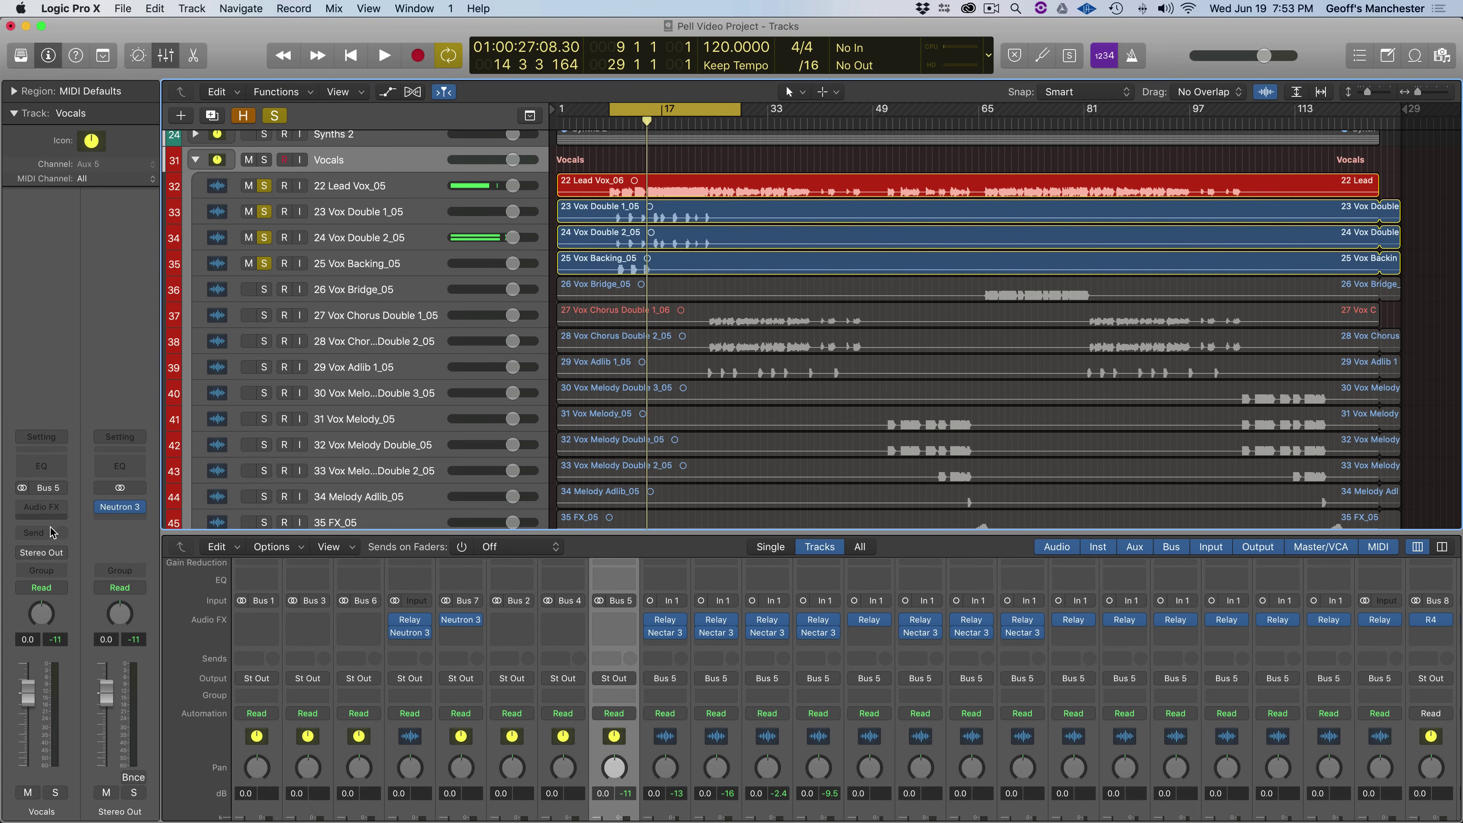
left_click(121, 507)
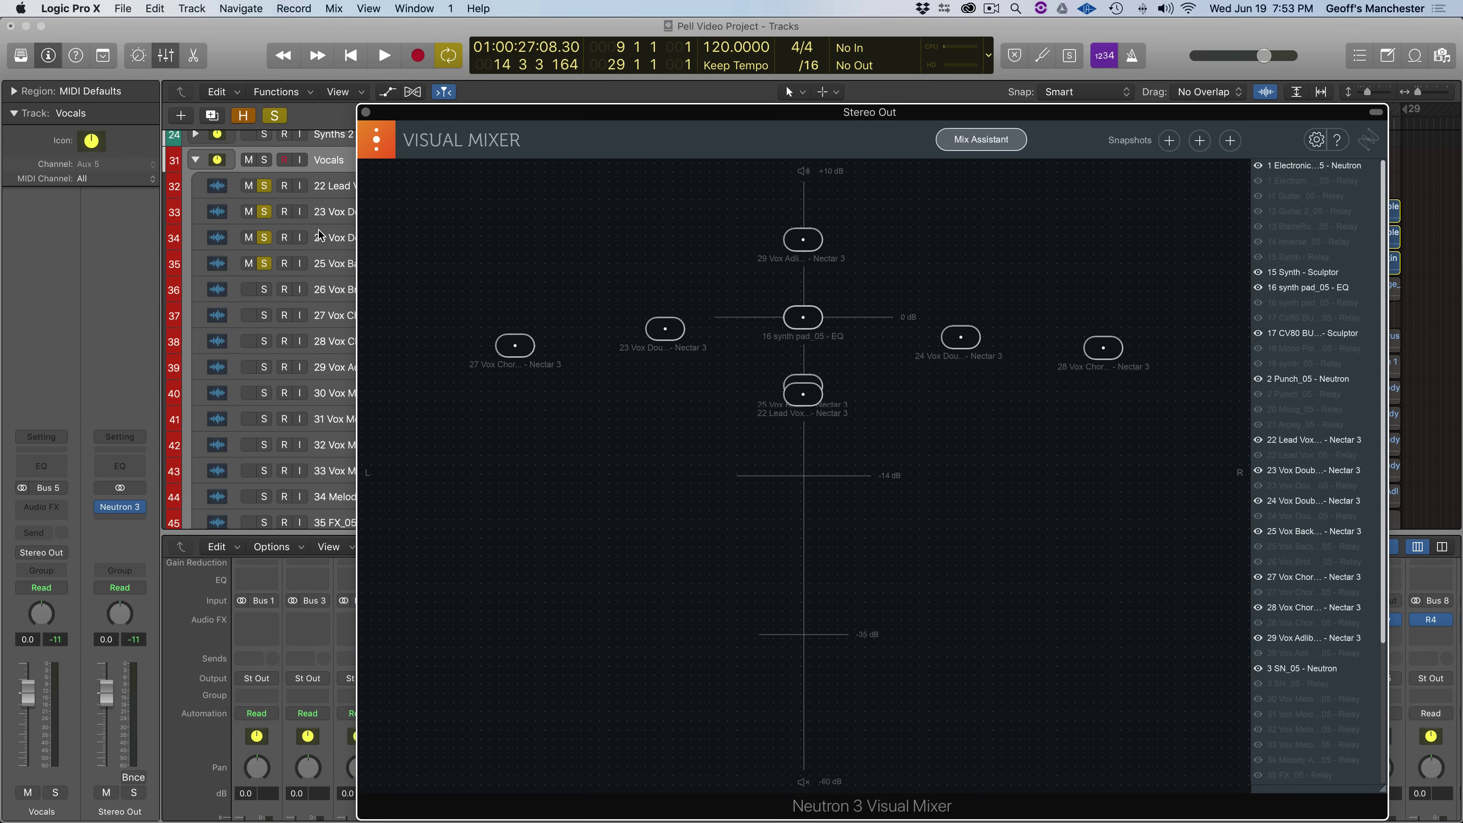
left_click(1303, 472)
left_click(1299, 500)
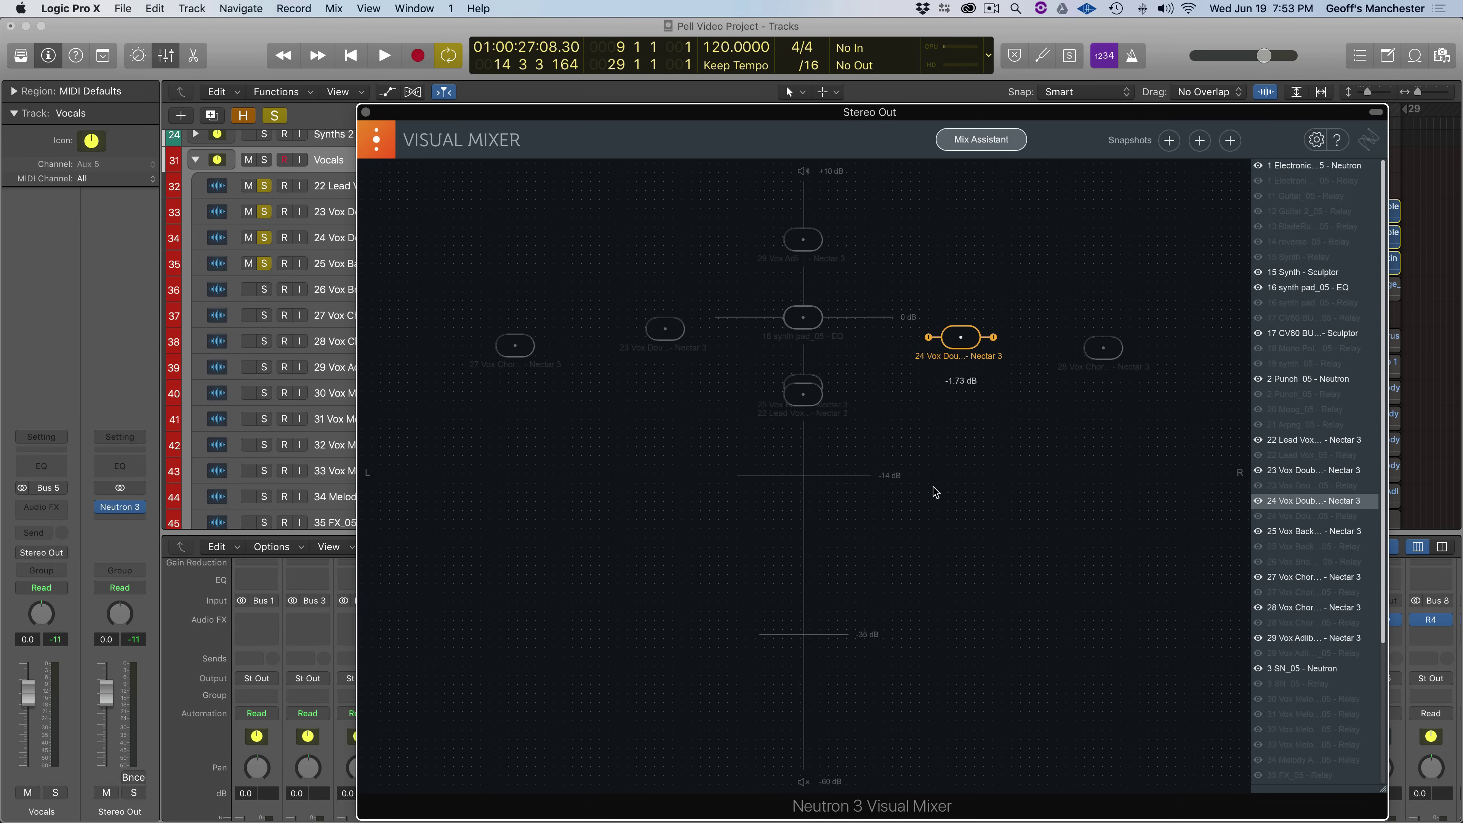
left_click_drag(962, 337, 960, 335)
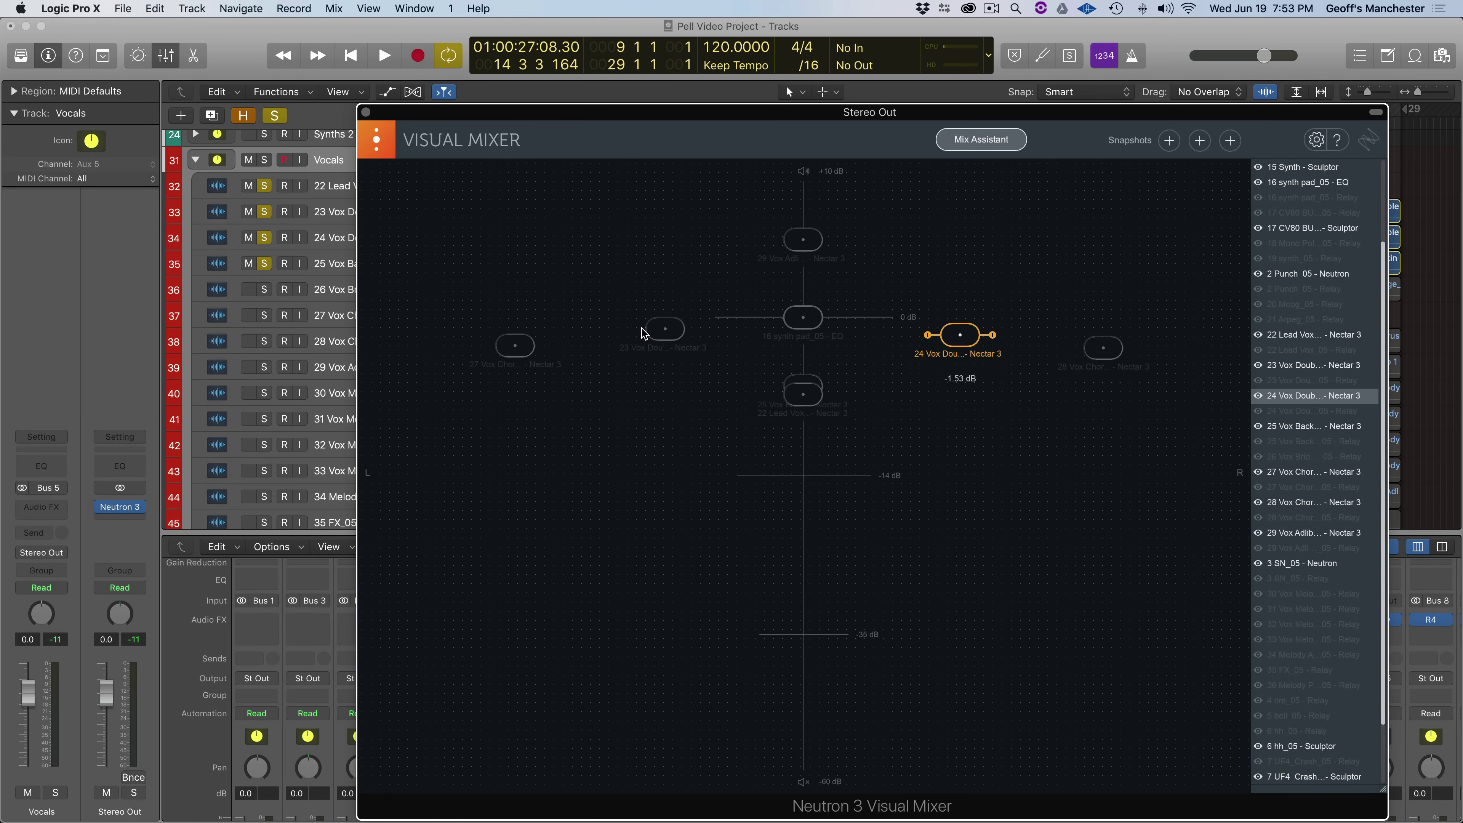
- Reposition the 23 Vox Double 1 node in the Visual Mixer slightly nearer the centre, at about -1.7 dB
left_click(677, 338)
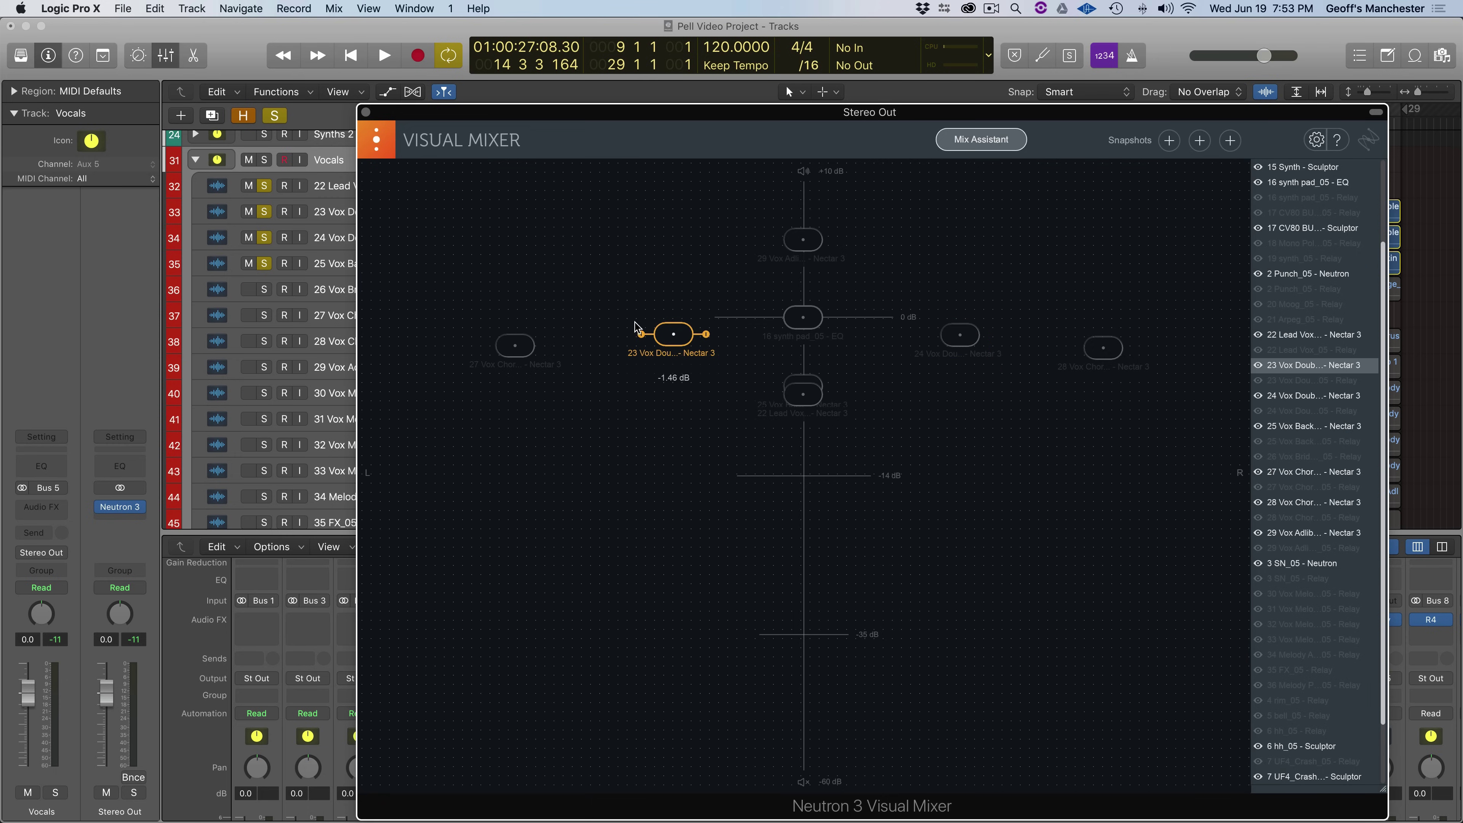
left_click_drag(673, 334, 667, 337)
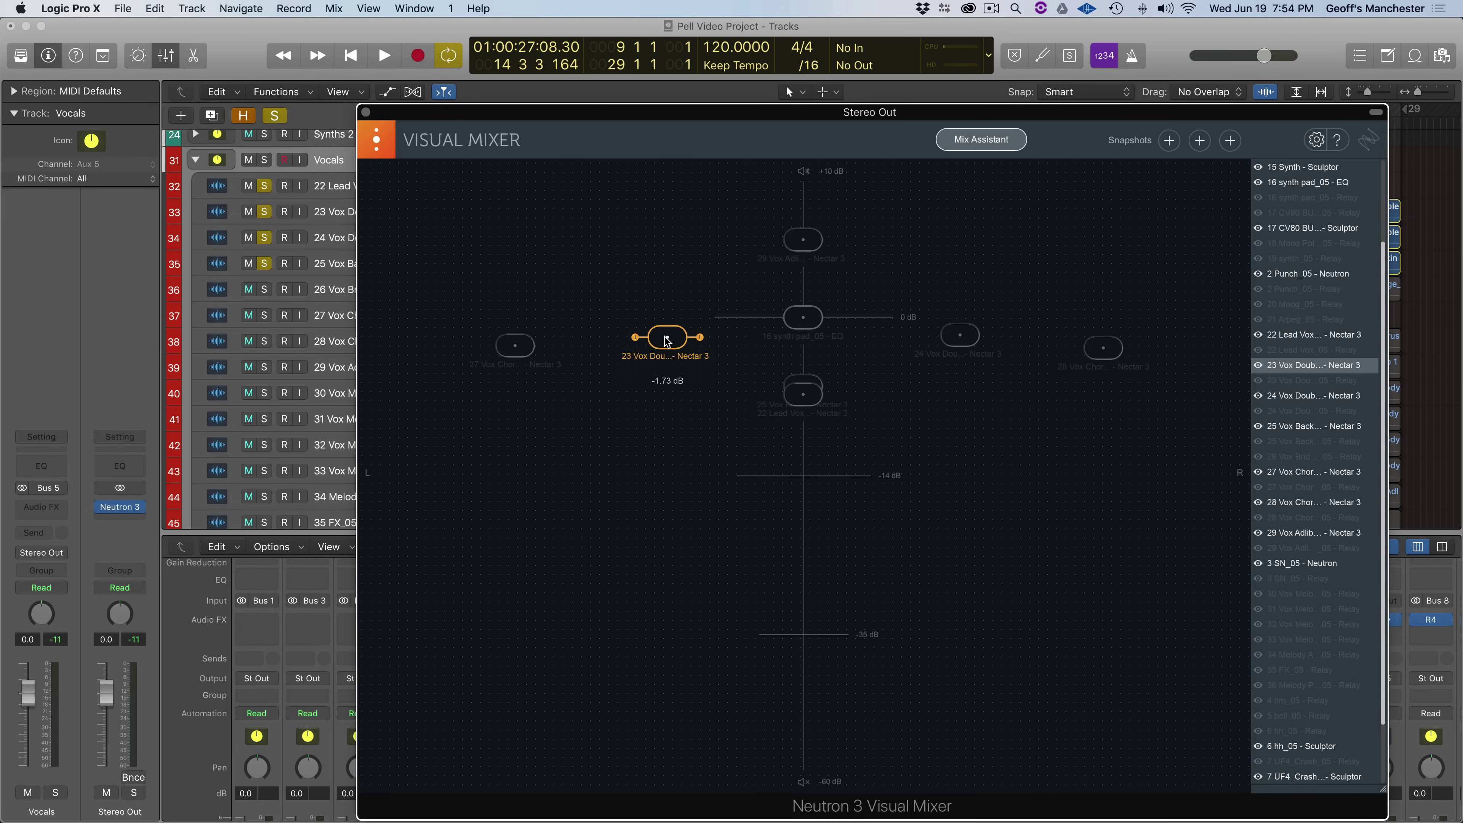
left_click_drag(665, 337, 669, 336)
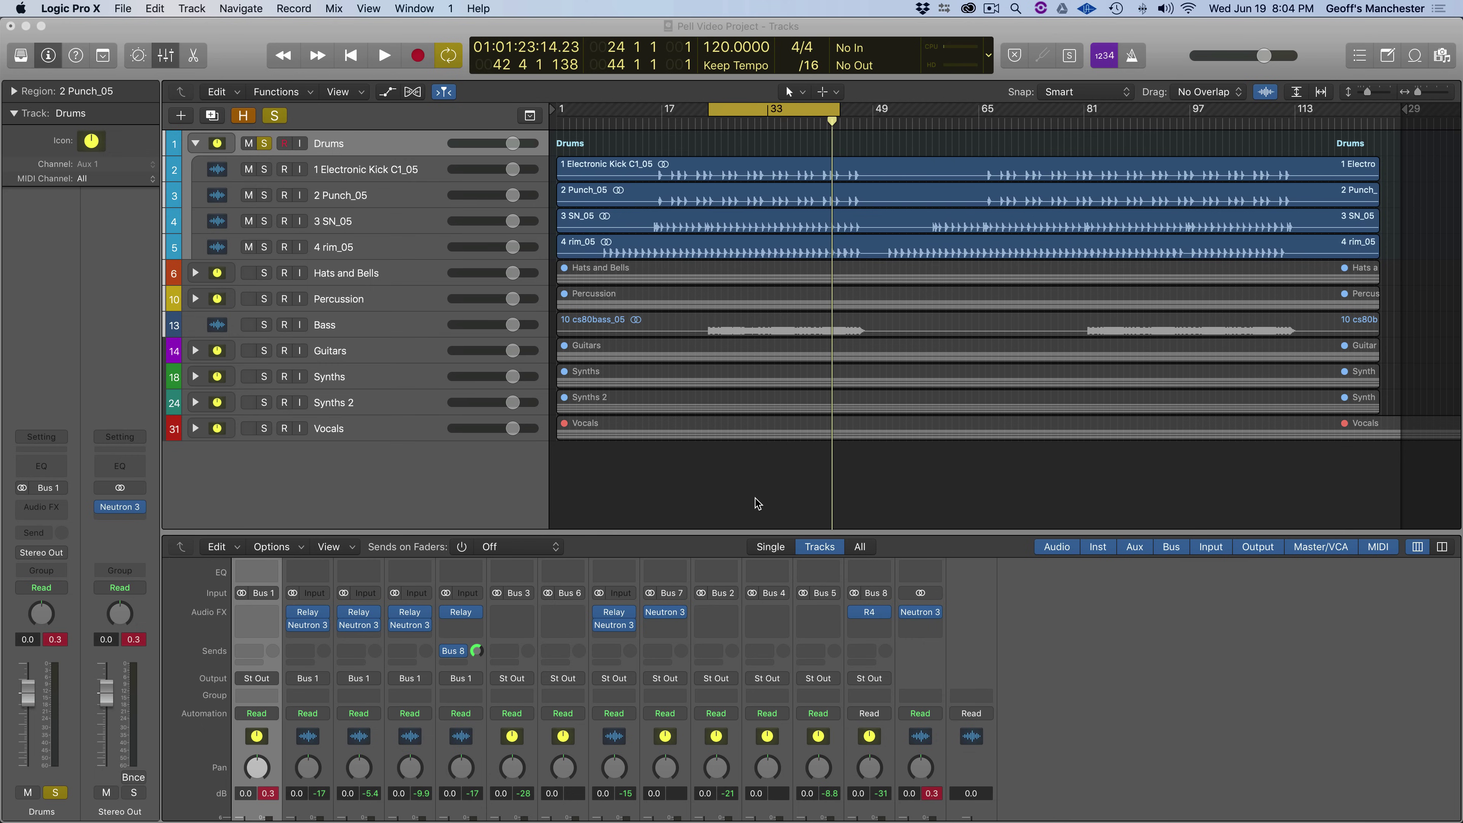
- Insert Neutron 3 on the Drums bus and add a Sculptor module after its Equalizer
left_click(194, 144)
left_click(196, 144)
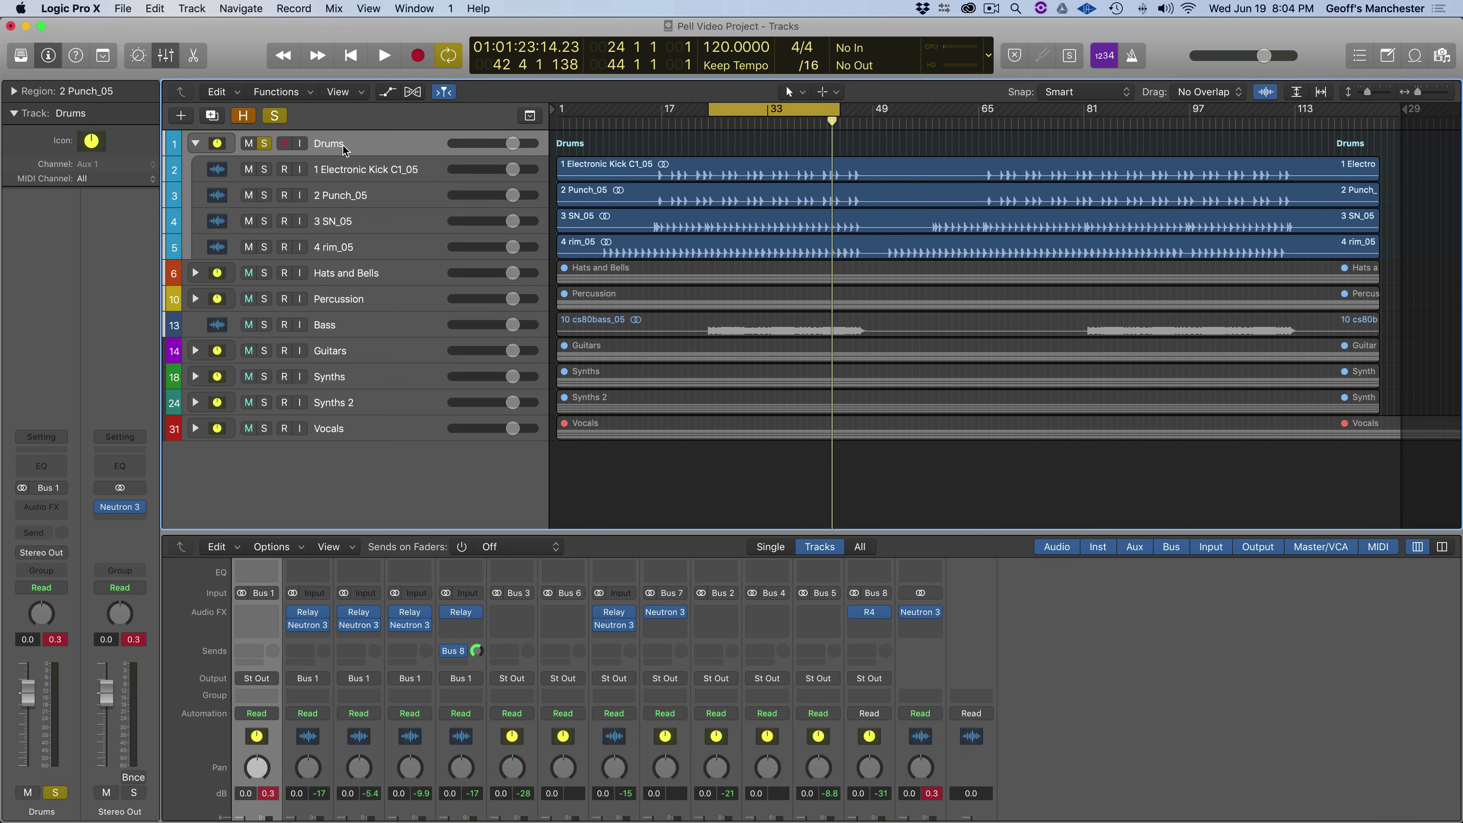
left_click(39, 508)
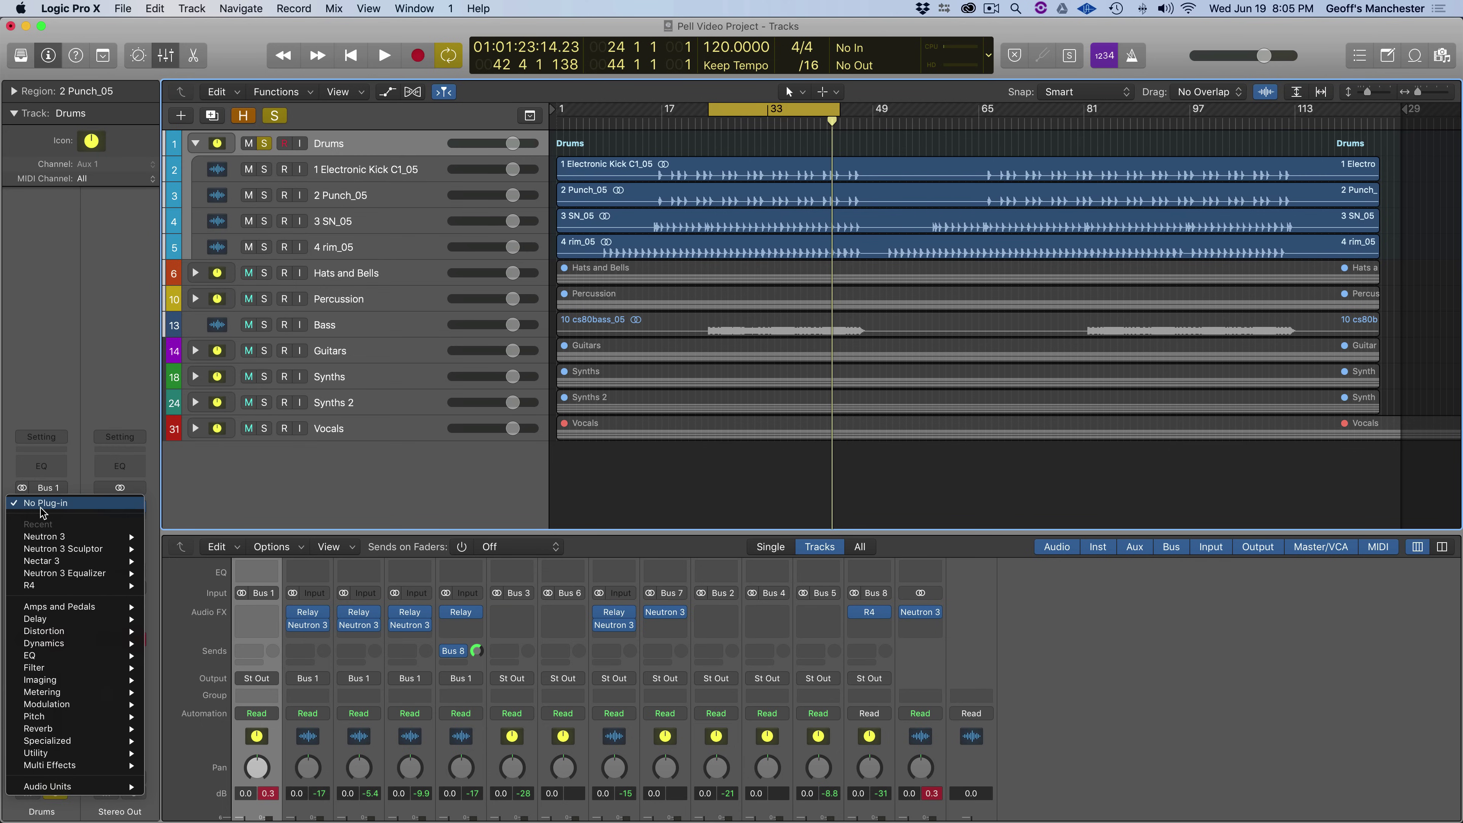
mouse_move(39, 536)
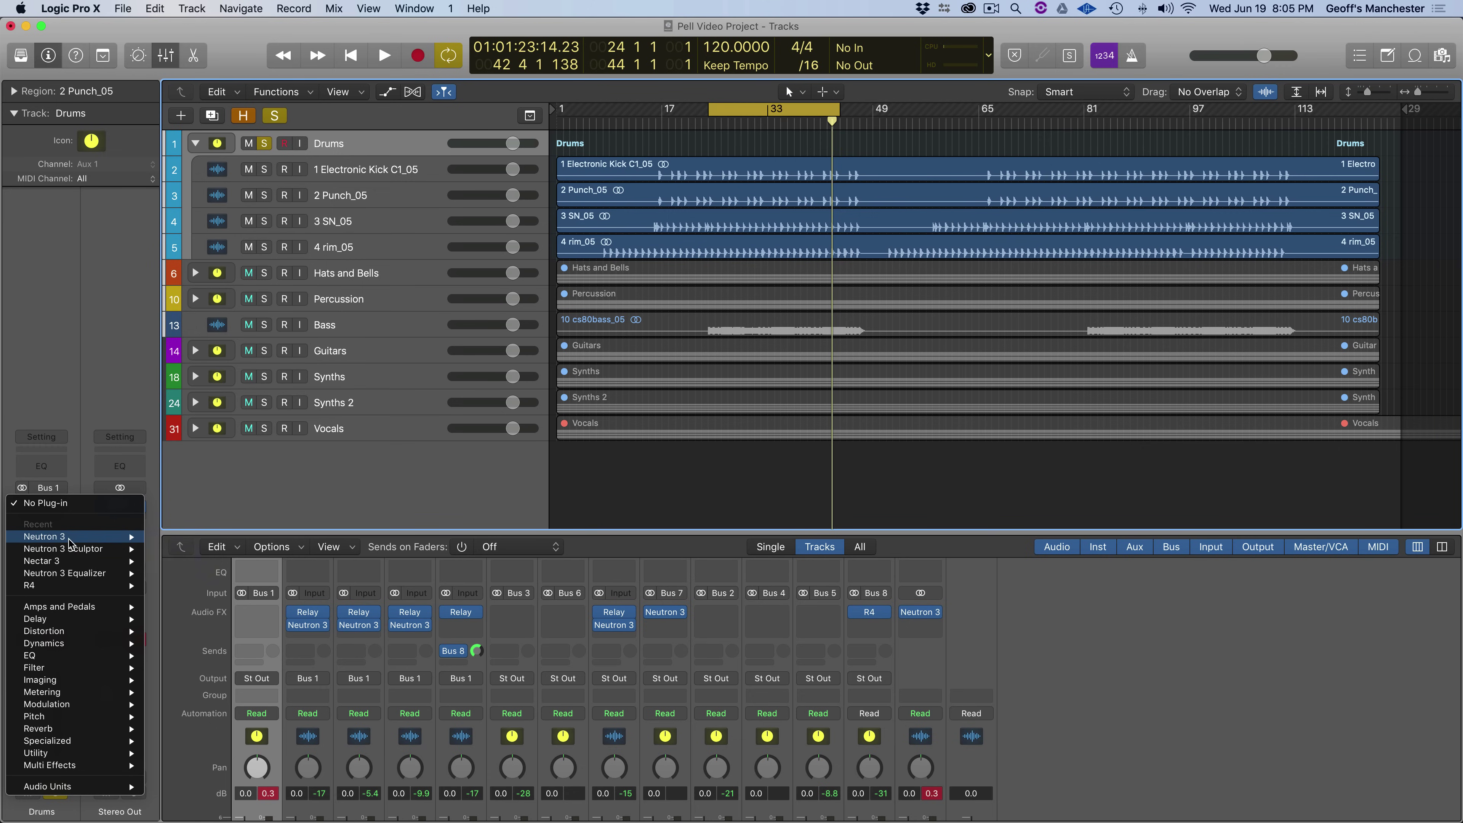
left_click(173, 543)
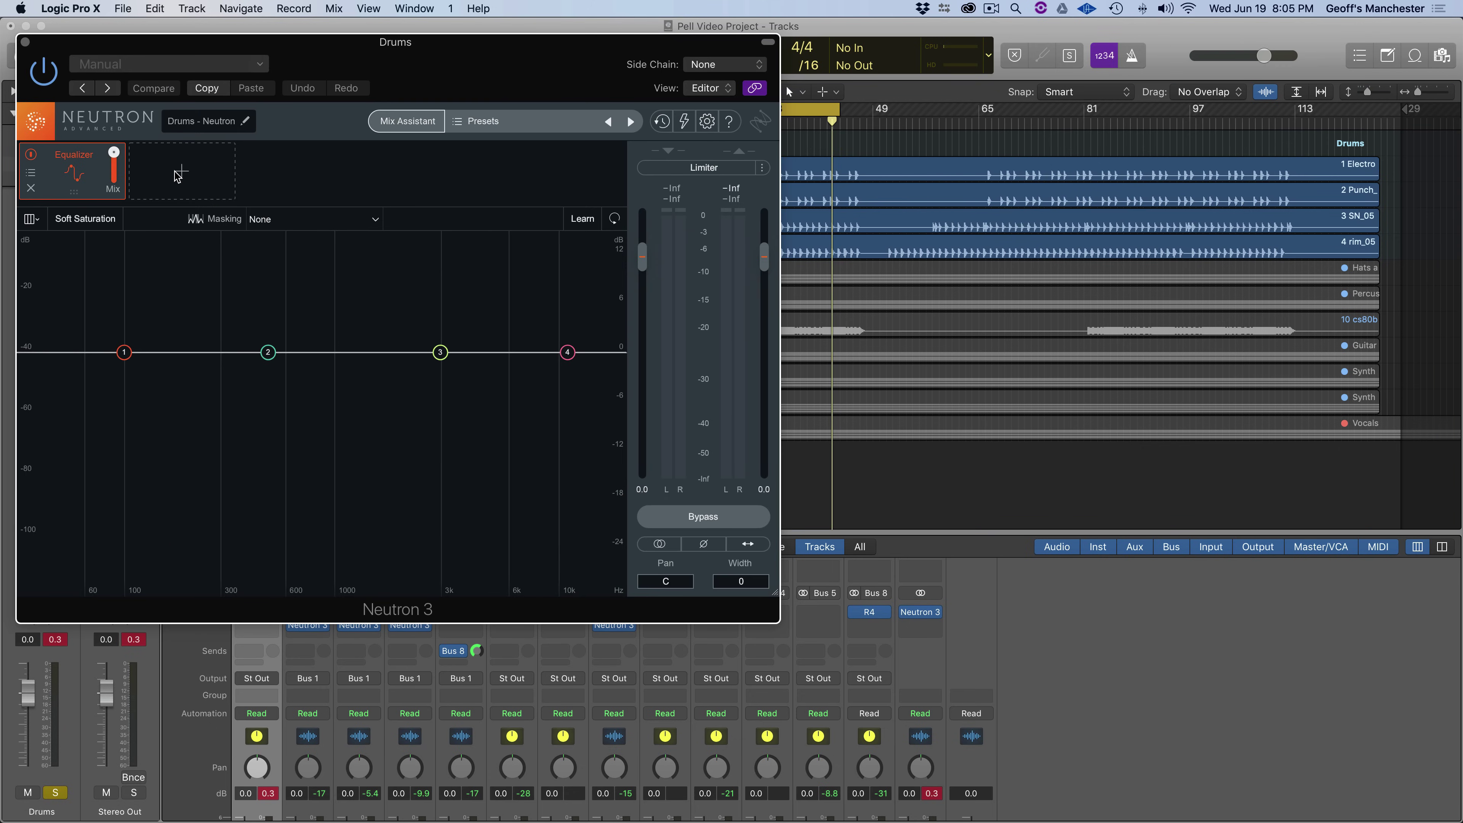
left_click(180, 173)
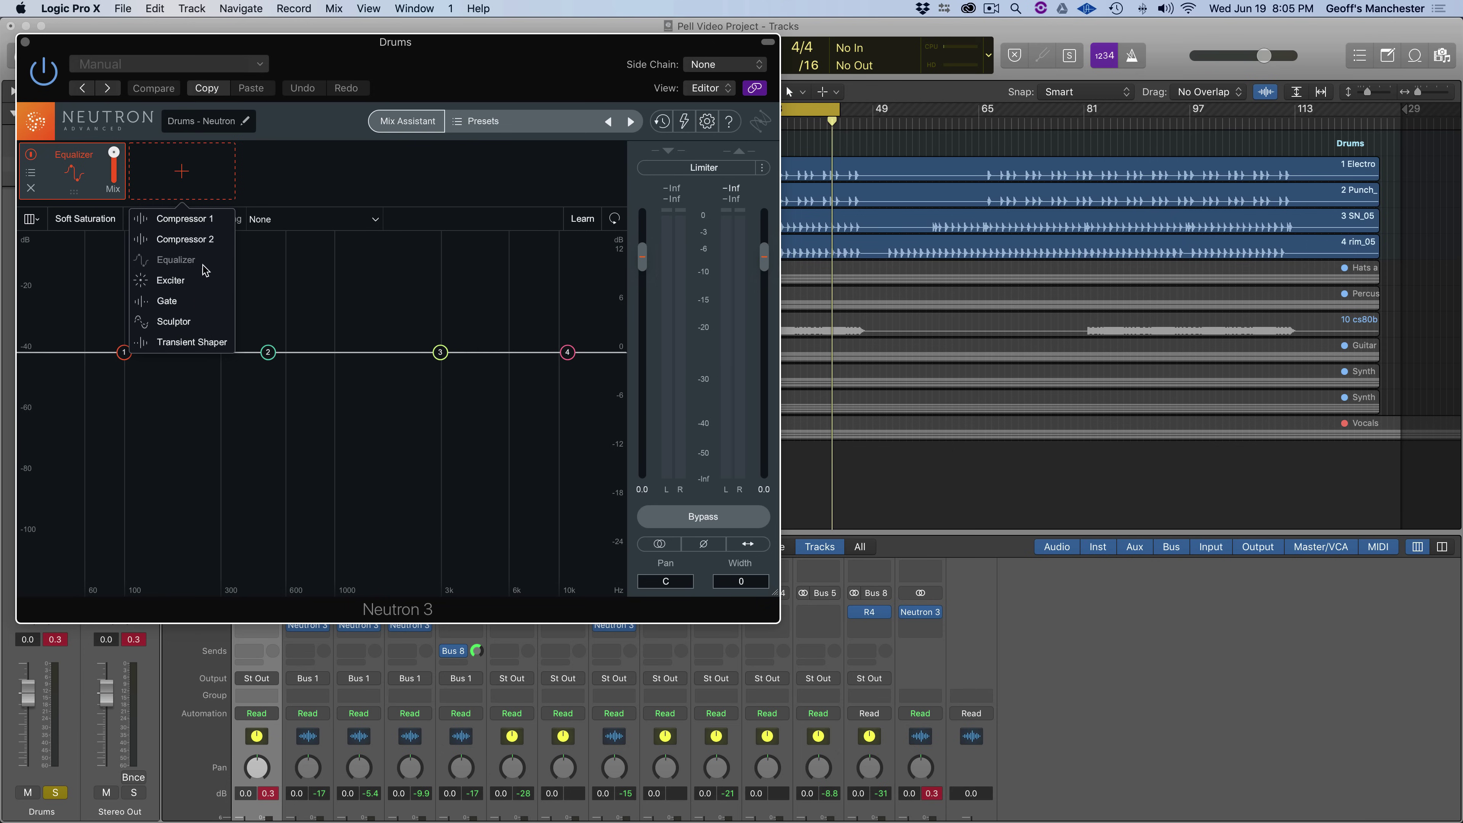
left_click(184, 321)
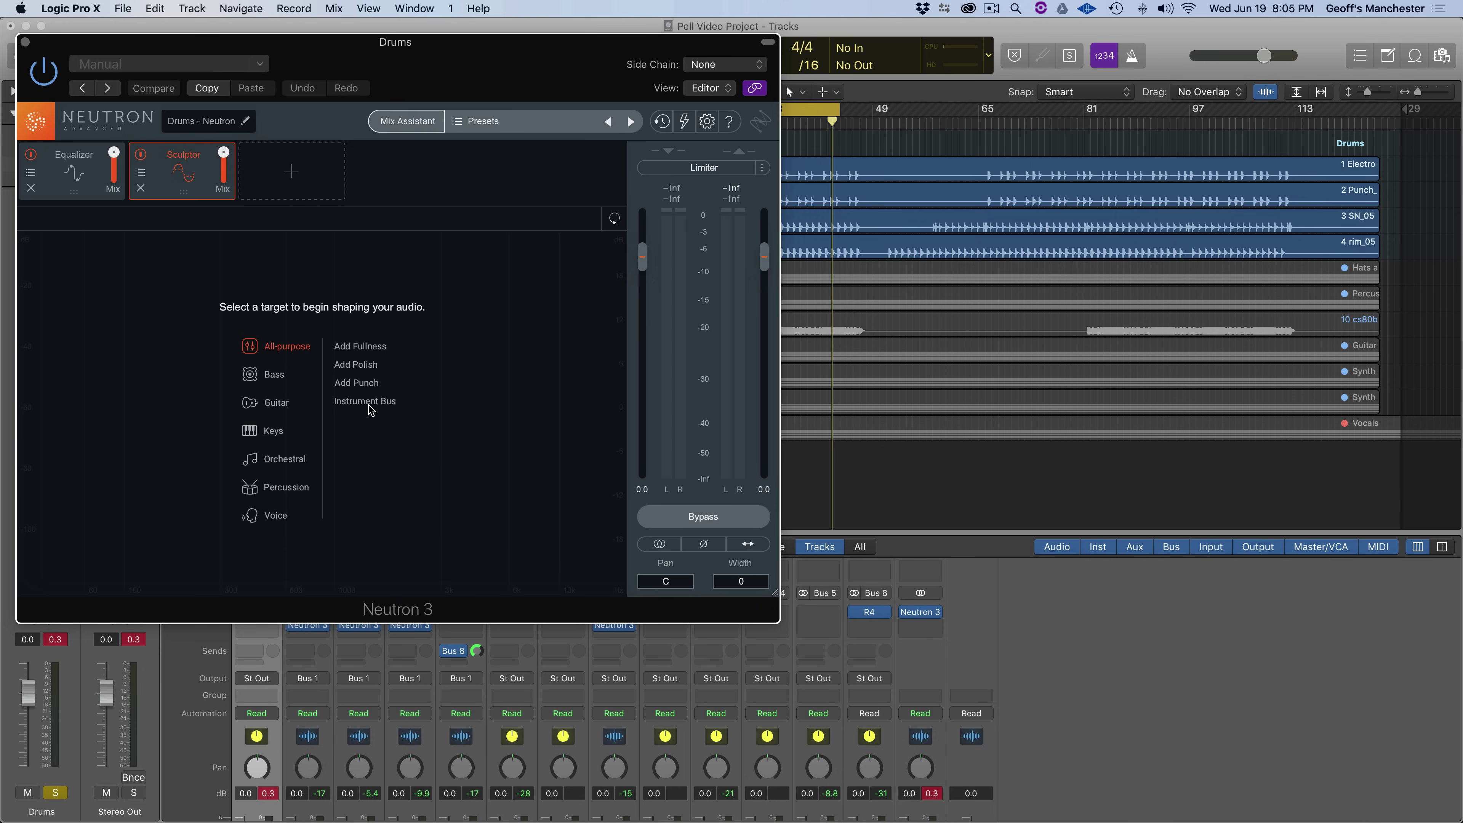
- Choose the All-purpose Add Polish target in the Drums bus Sculptor and remove the Equalizer module from the chain
left_click(356, 366)
left_click_drag(212, 125, 487, 250)
left_click(314, 319)
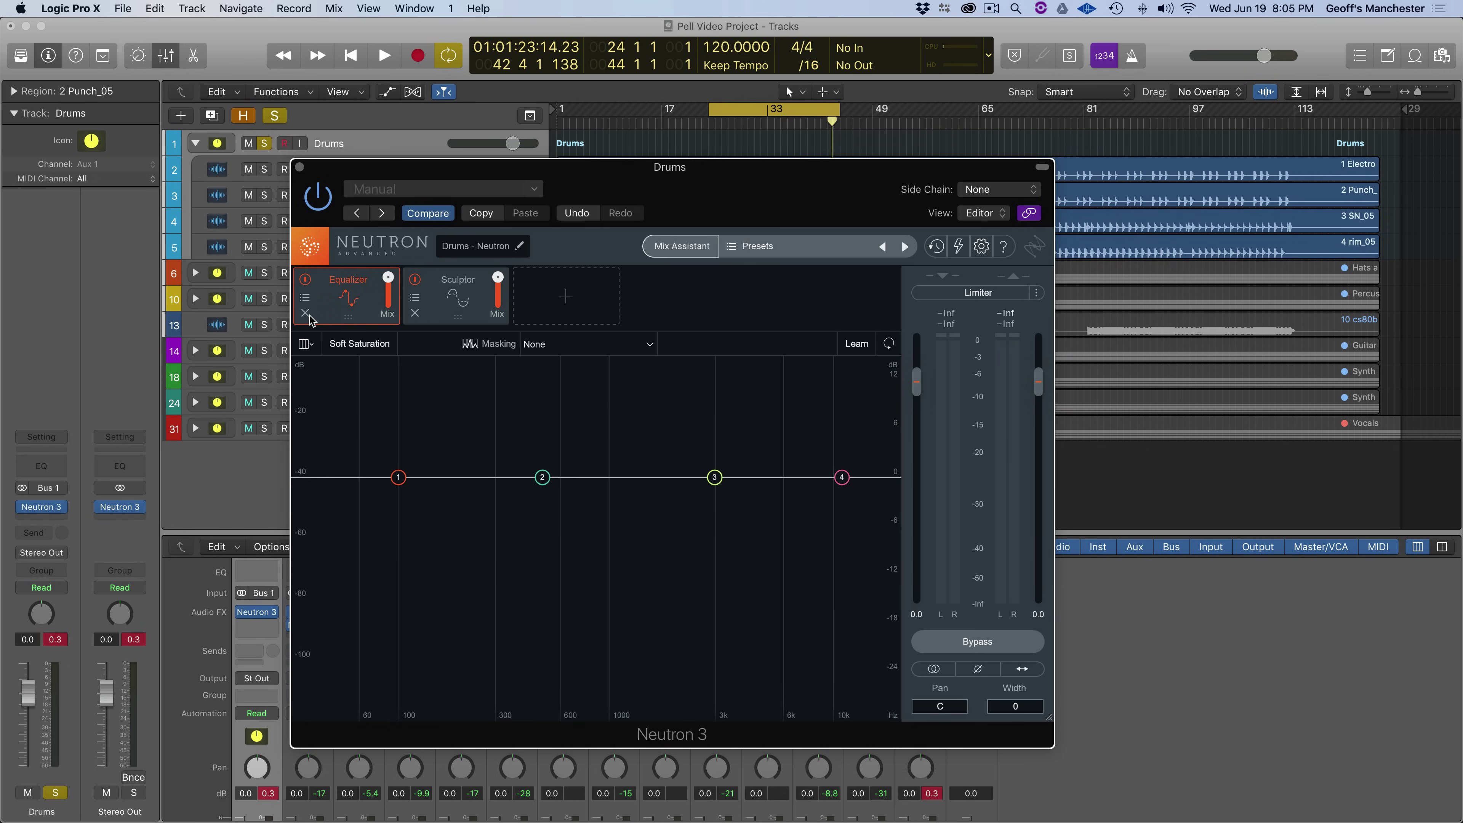
left_click_drag(758, 197, 851, 219)
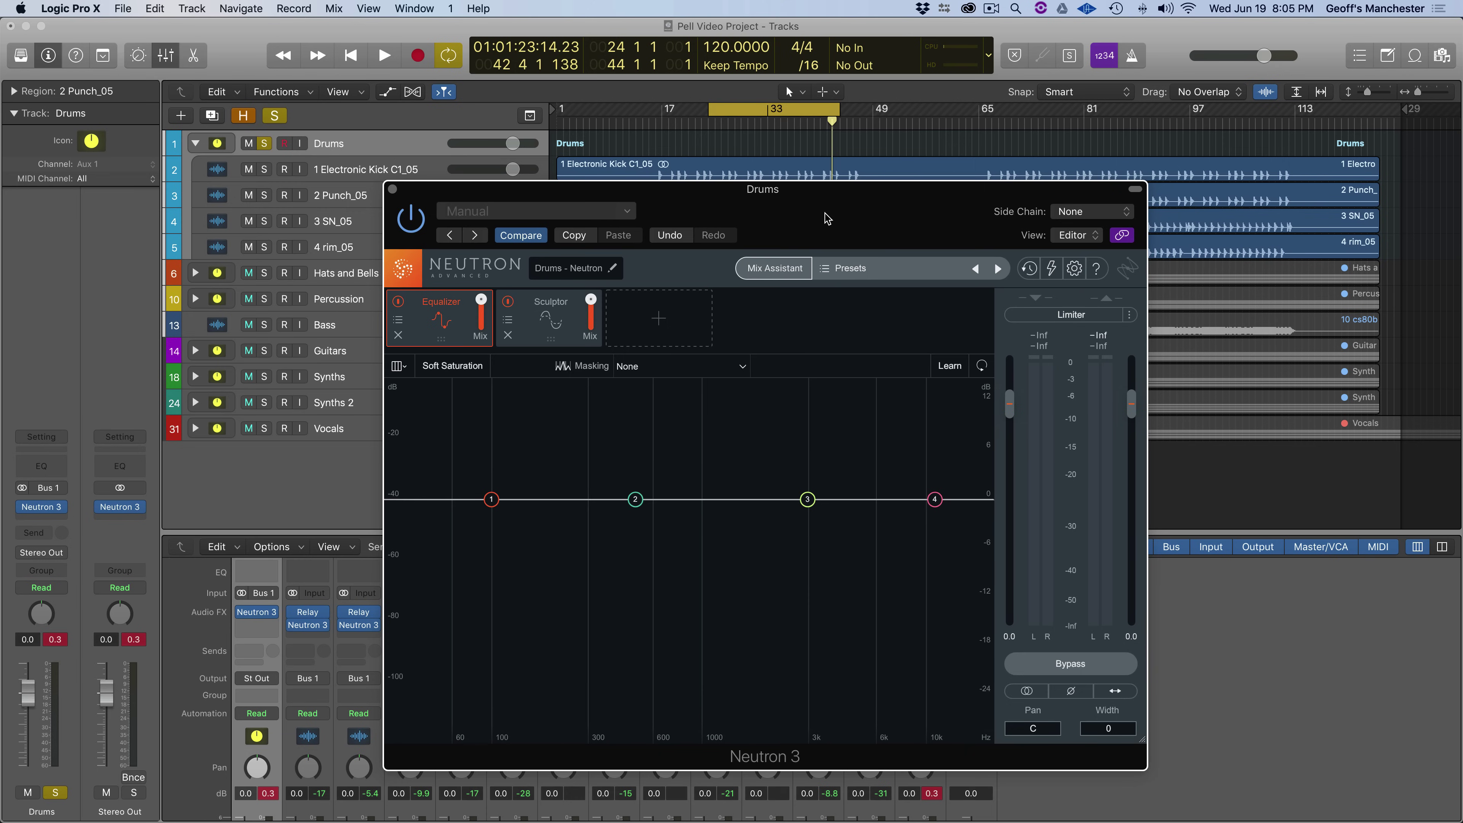
left_click(552, 335)
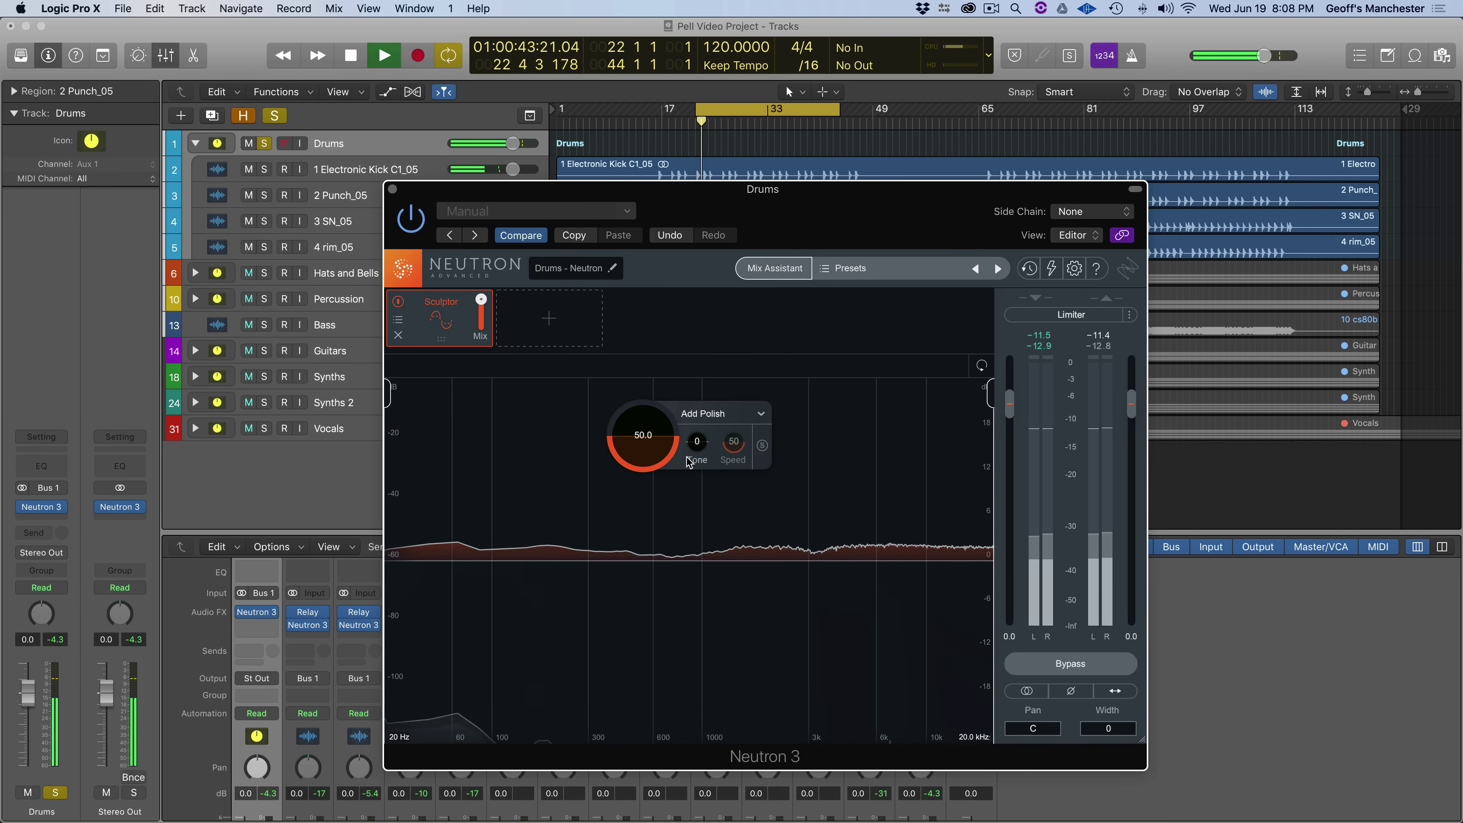
- Raise the Sculptor's Add Polish amount to 83.2 and its Tone to 10 during playback, and stop the transport
left_click_drag(643, 438, 648, 396)
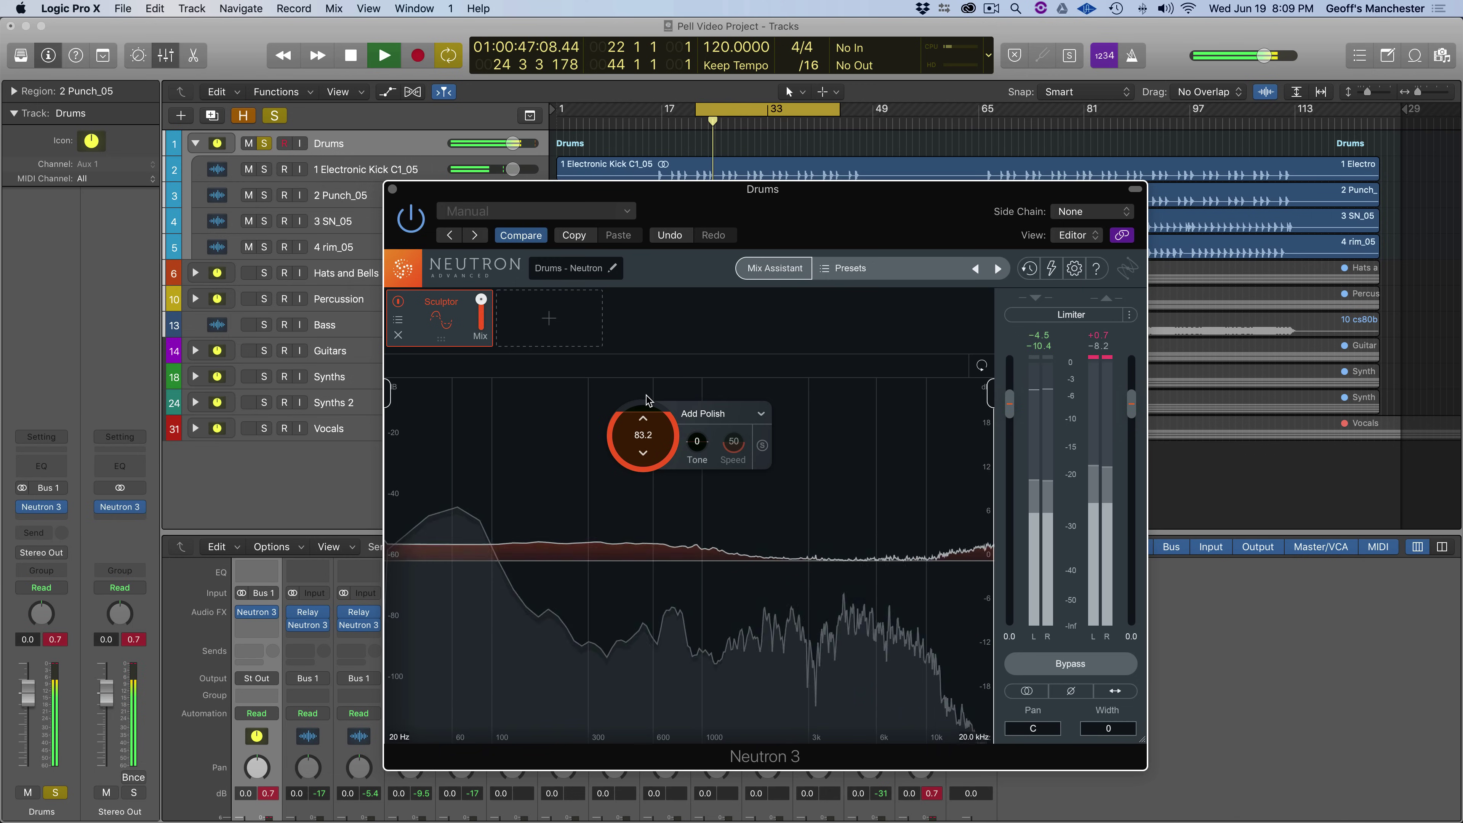
left_click_drag(697, 442, 700, 427)
left_click(708, 414)
left_click(718, 419)
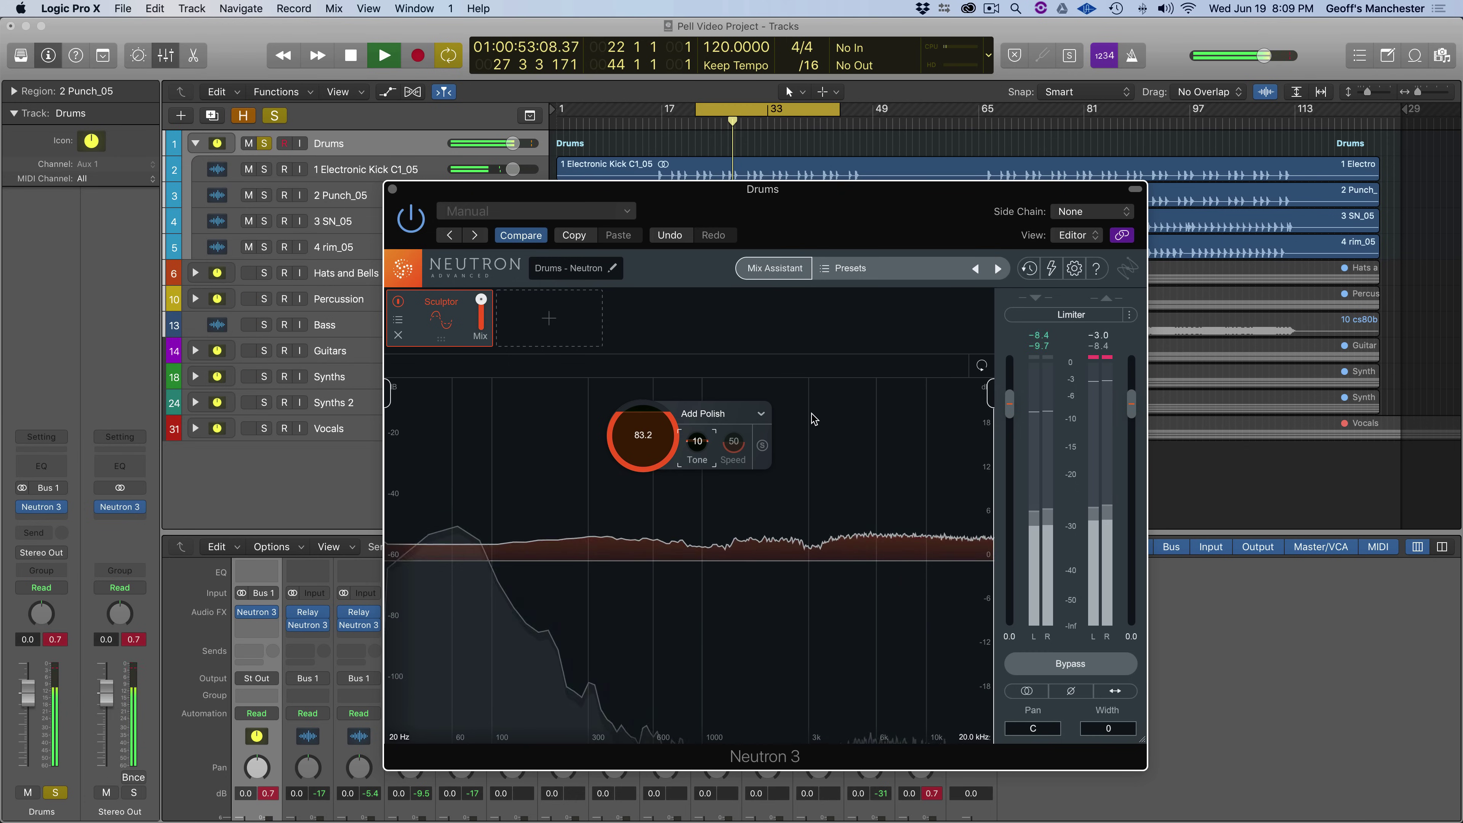
key("space")
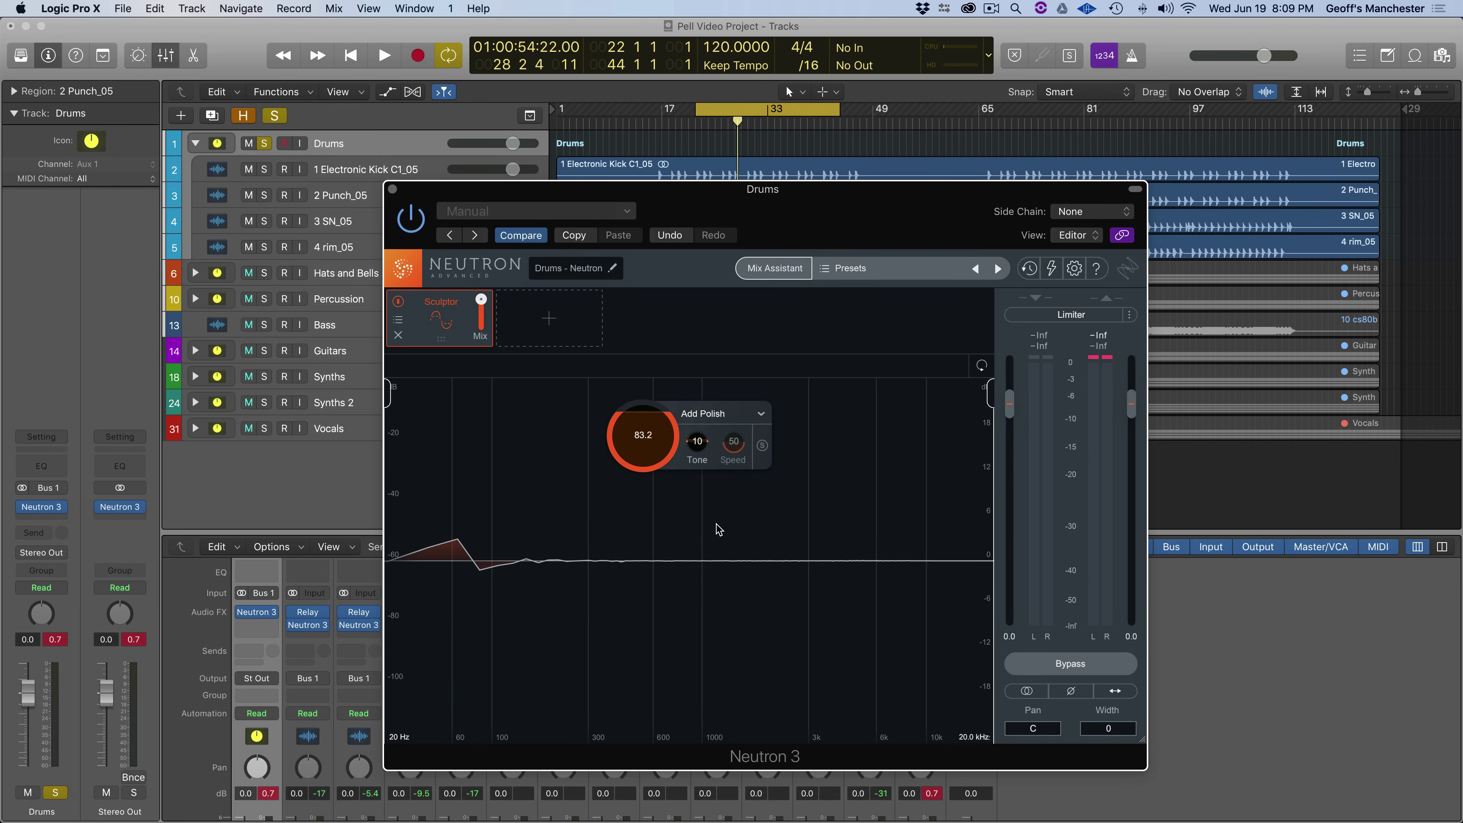
- Play the soloed drums with Neutron 3 bypassed and re-enabled to compare the effect of the Sculptor
left_click(1033, 661)
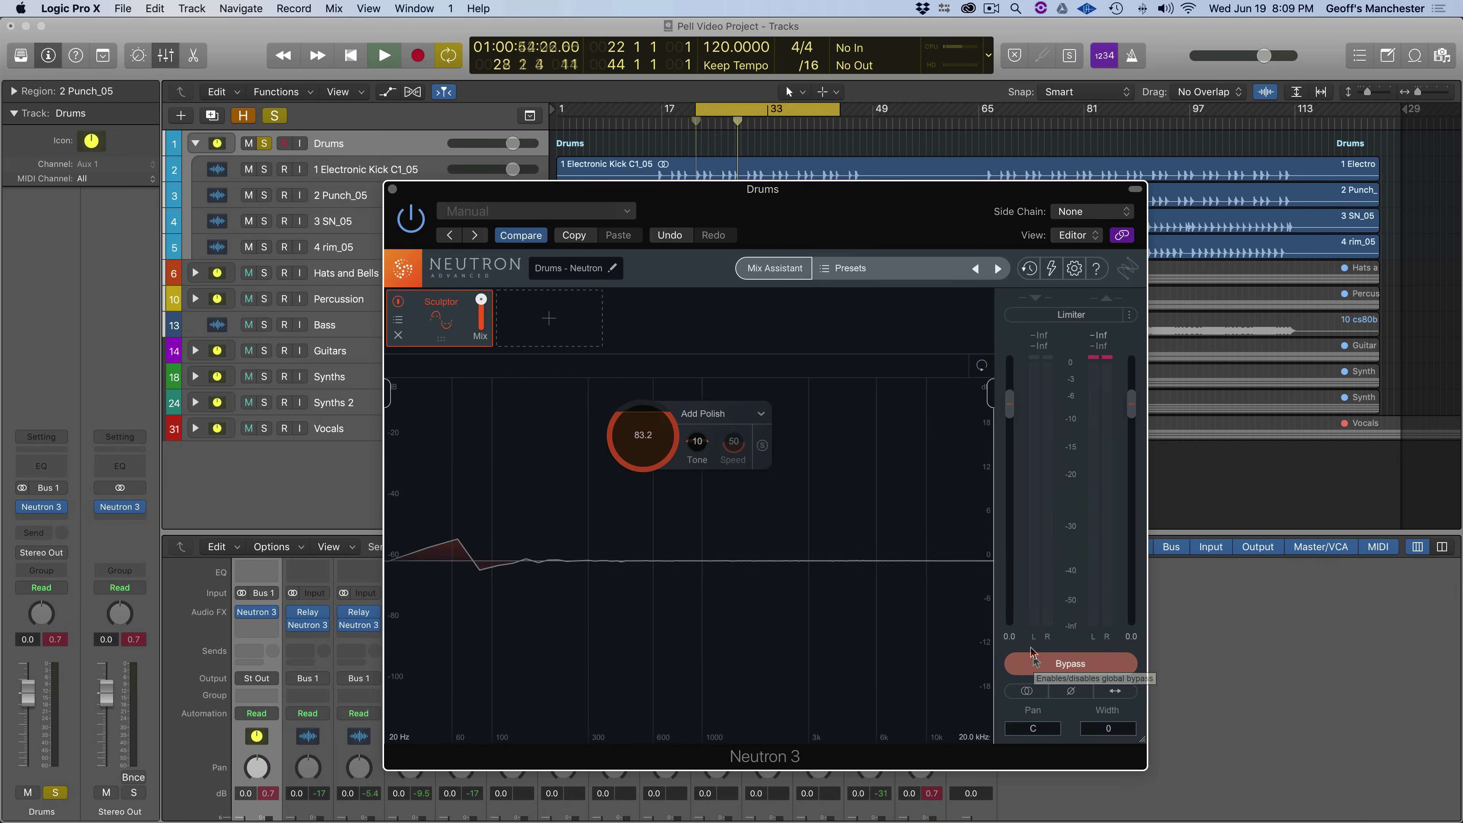
key("space")
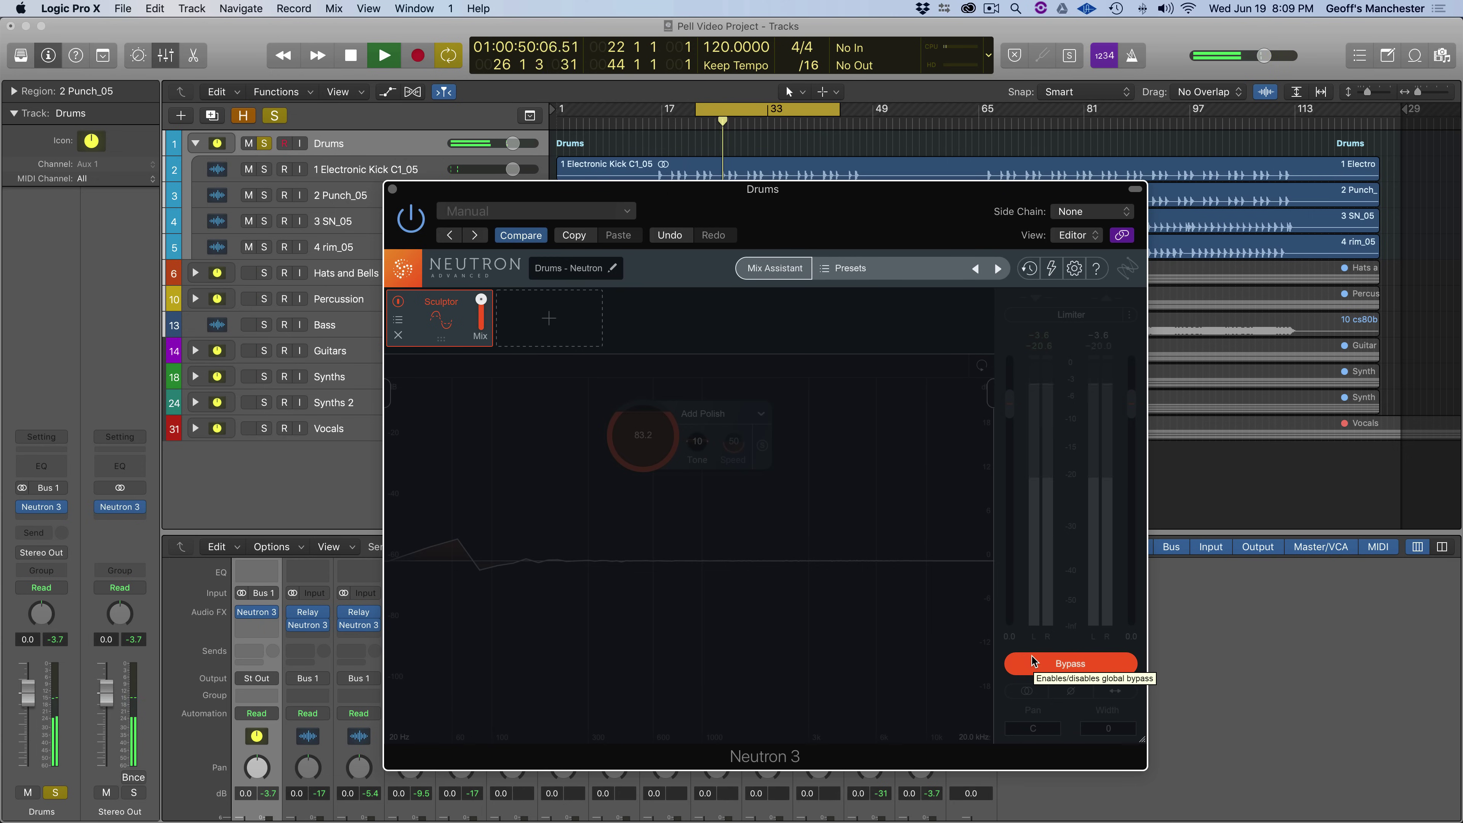
left_click(1032, 661)
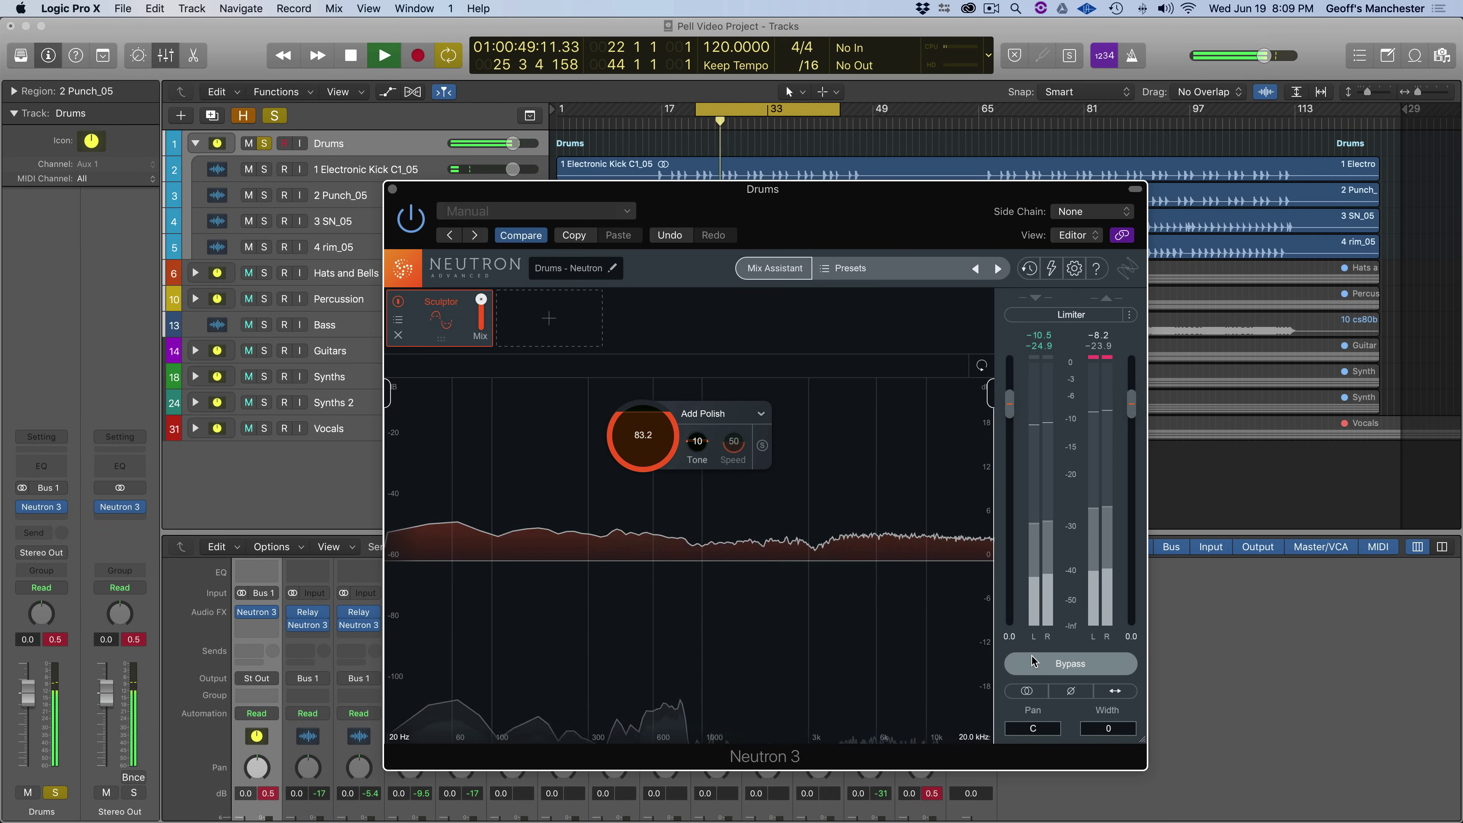
key("space")
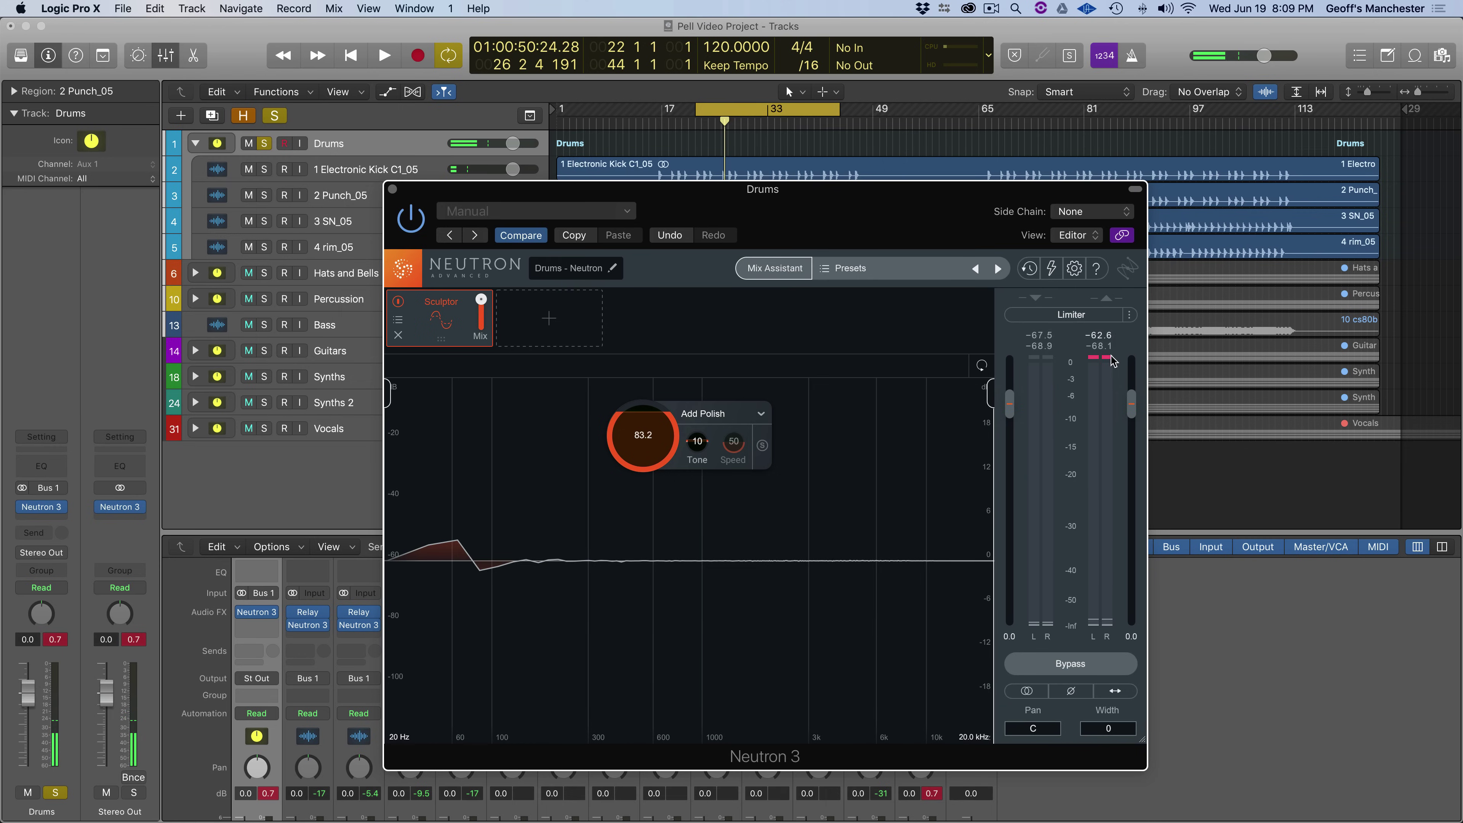
- Enable Neutron 3's Limiter on the Drums bus with a ceiling of -0.5 dB and compare the soloed drums bypassed and processed
left_click(1072, 316)
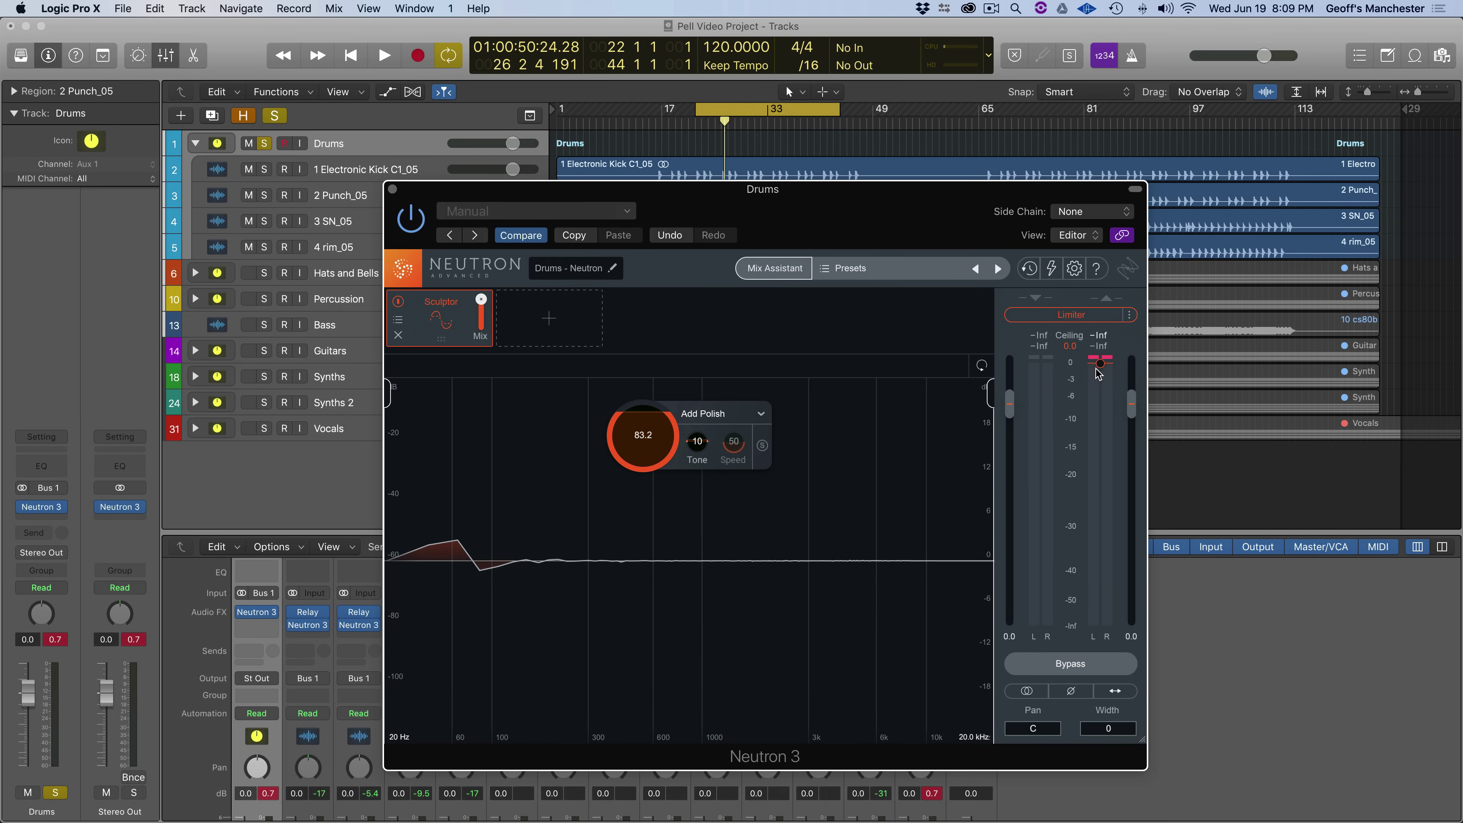
left_click_drag(1098, 366, 1098, 370)
left_click(1061, 667)
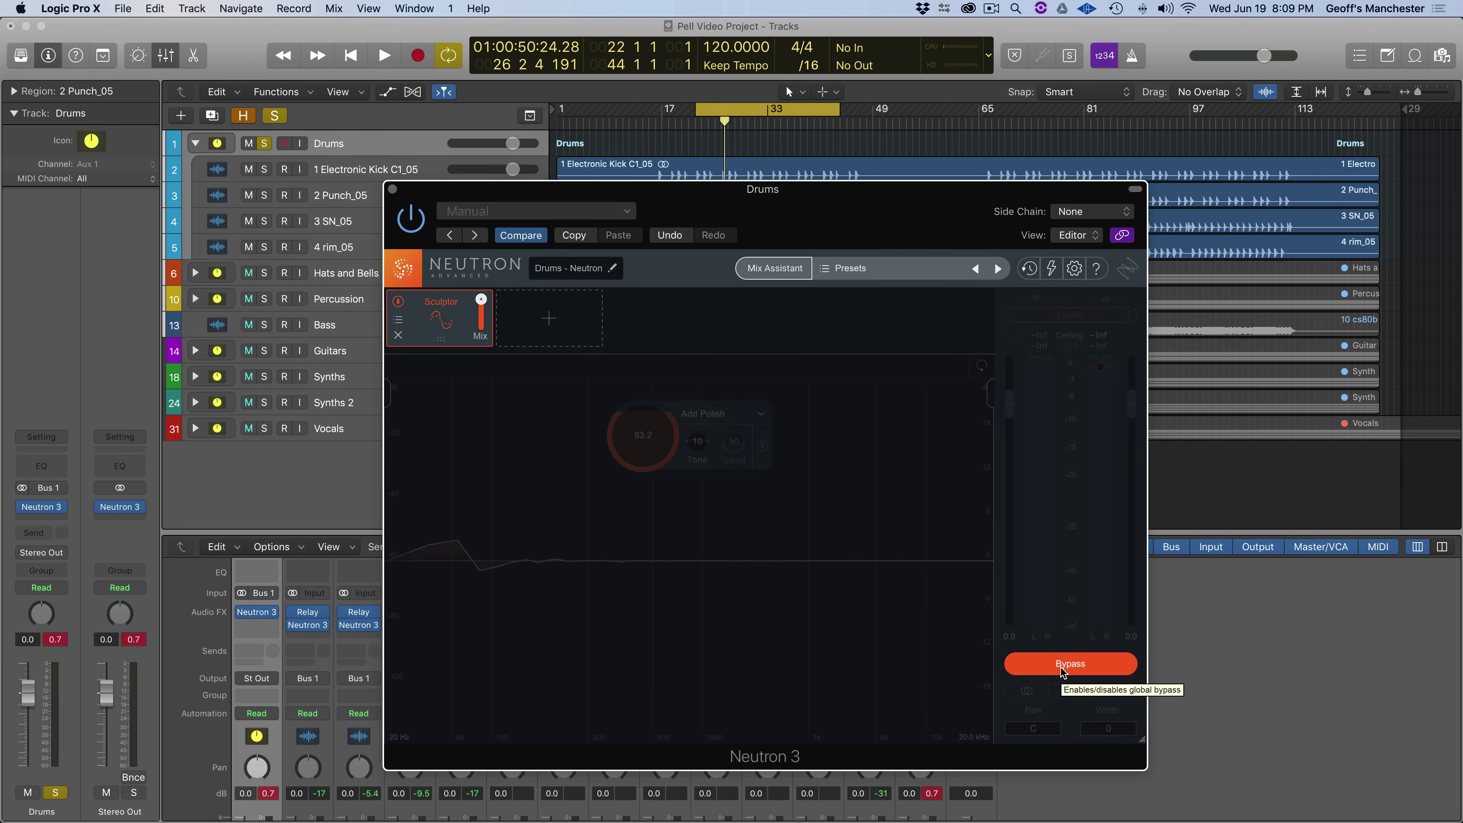
key("space")
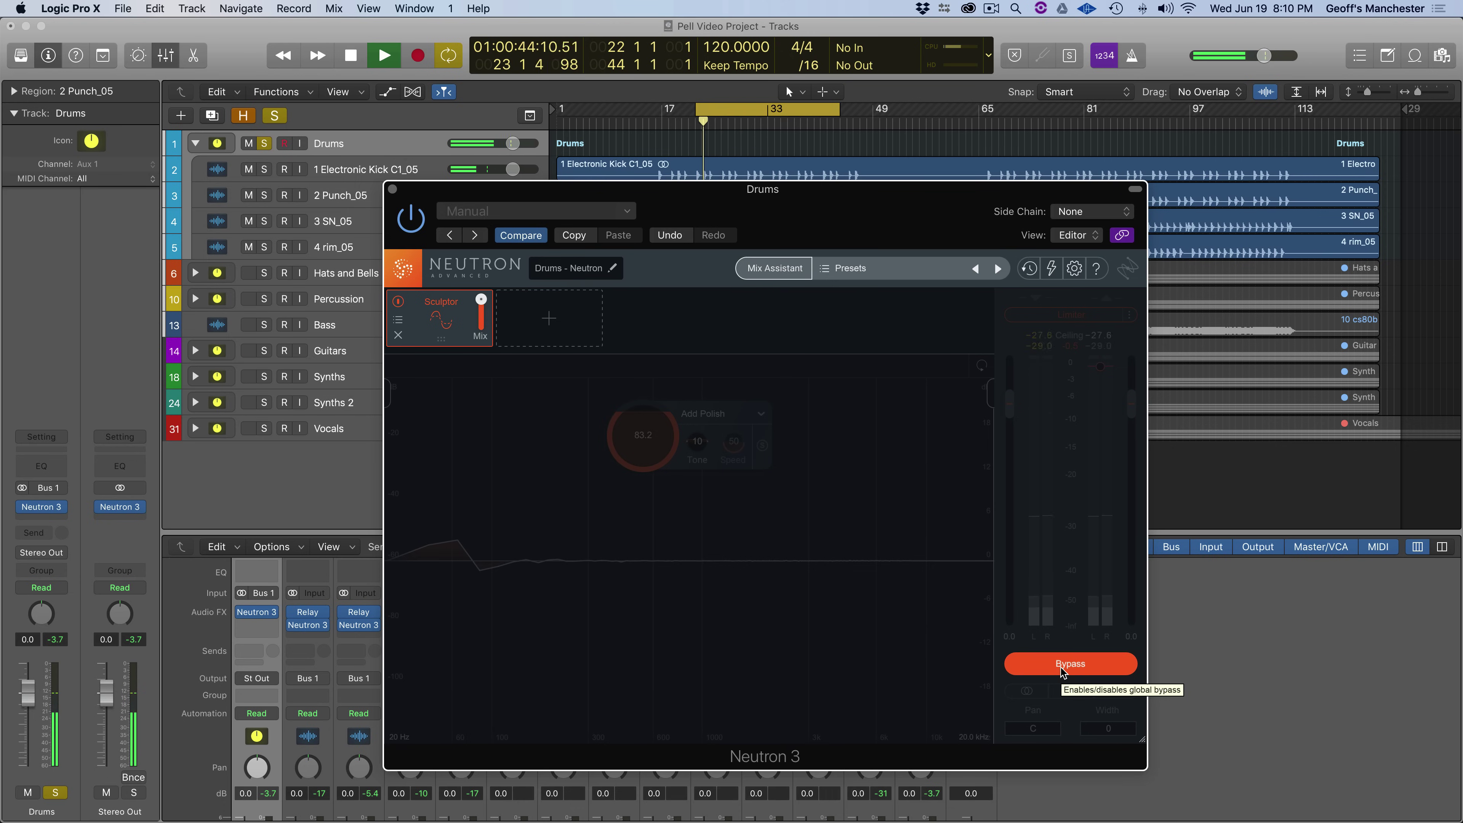
left_click(1061, 668)
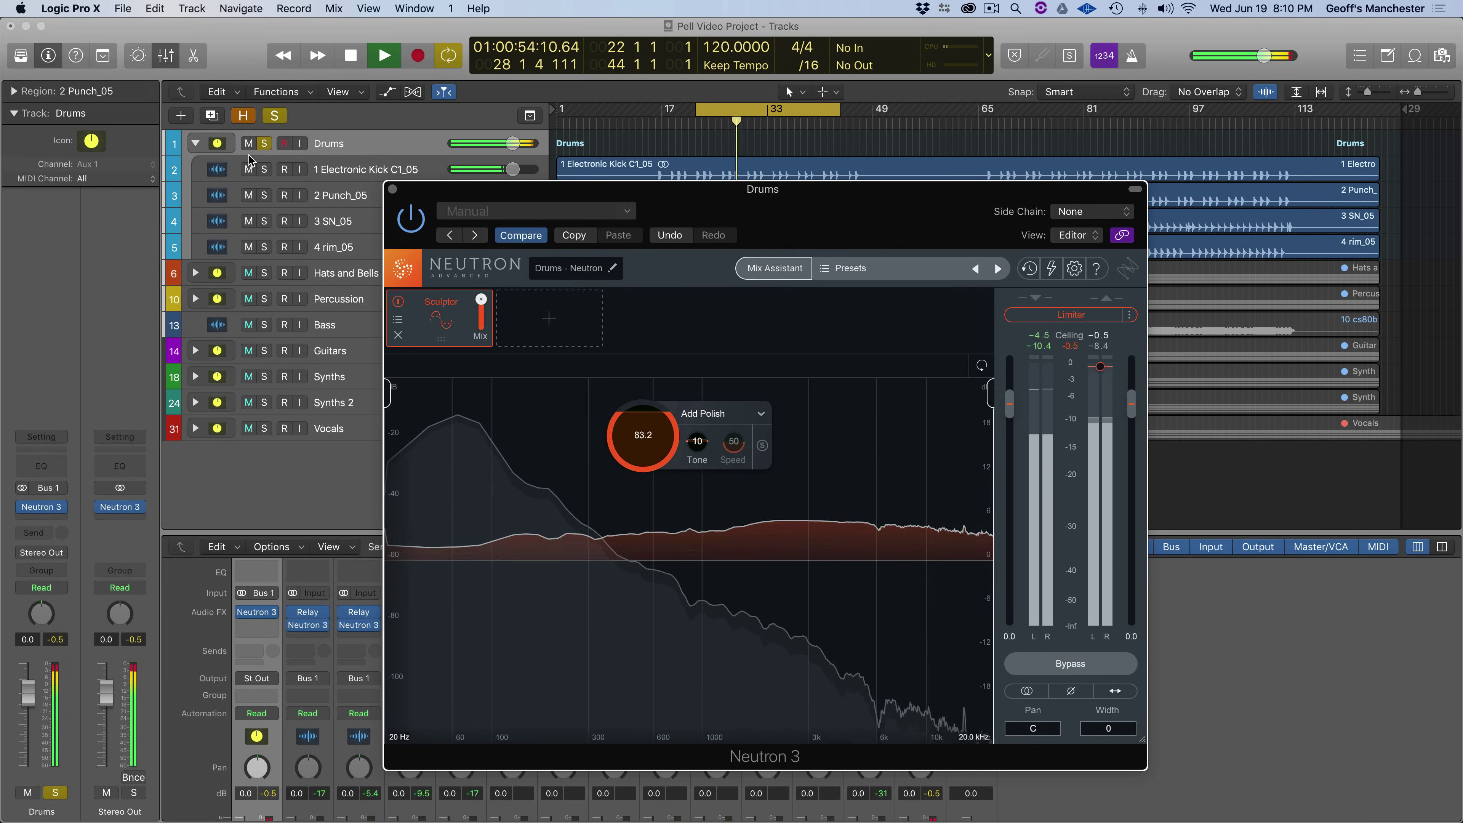
key("space")
- Clear the Drums solo and compare the full mix with the Drums bus Neutron 3 bypassed and active
left_click(273, 118)
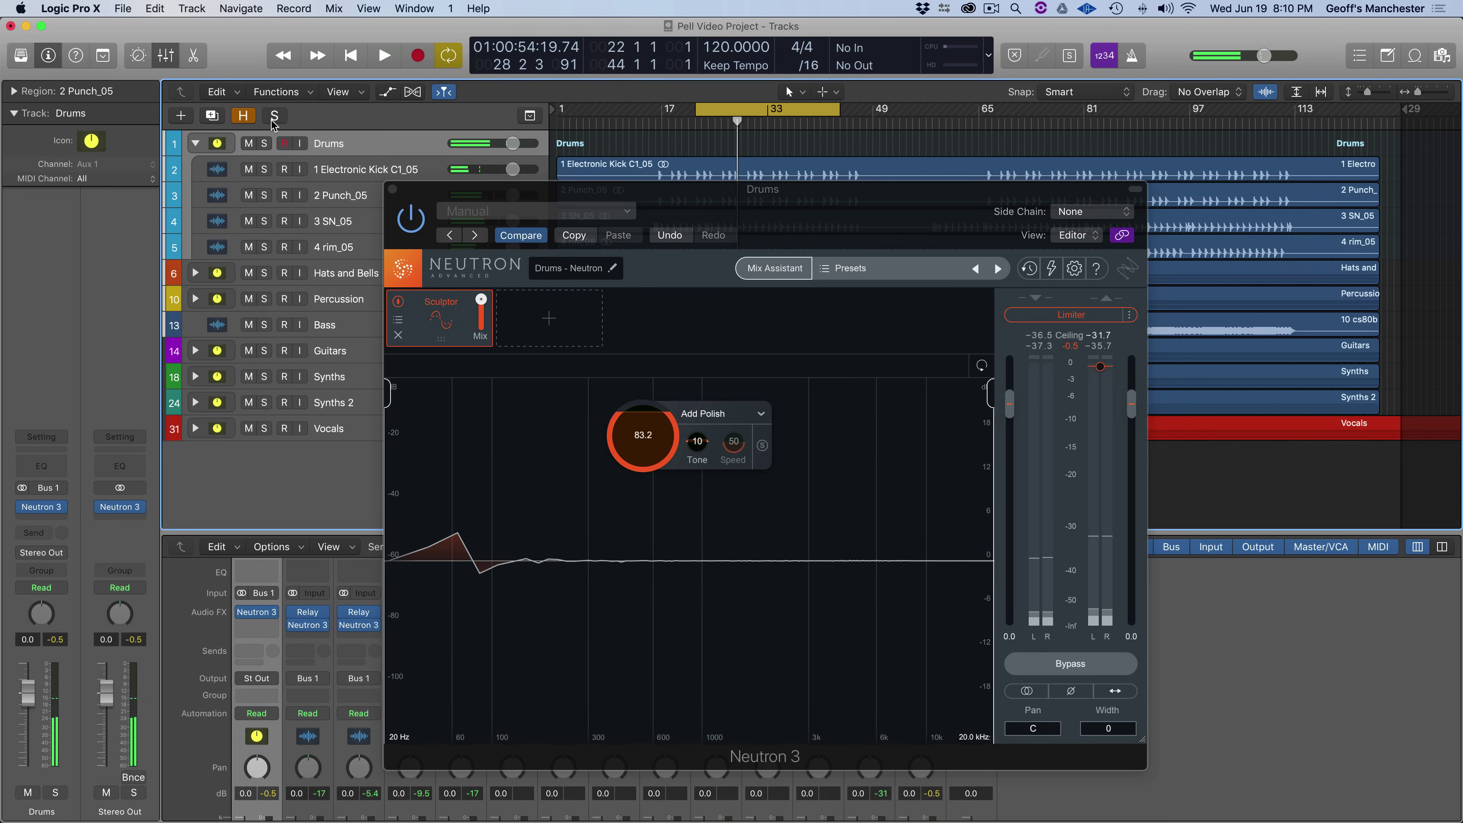
left_click(1072, 663)
key("space")
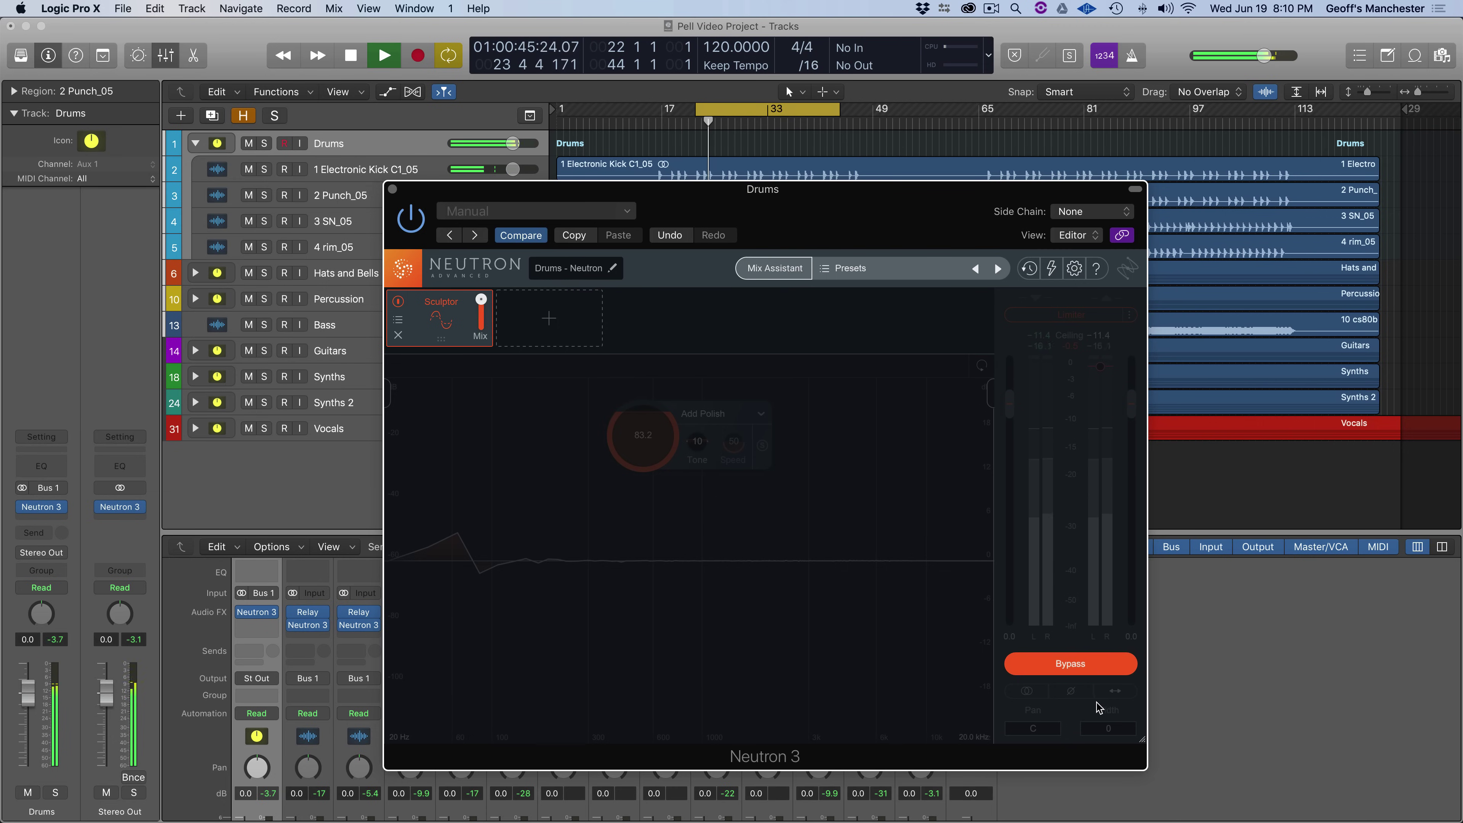
left_click(1067, 669)
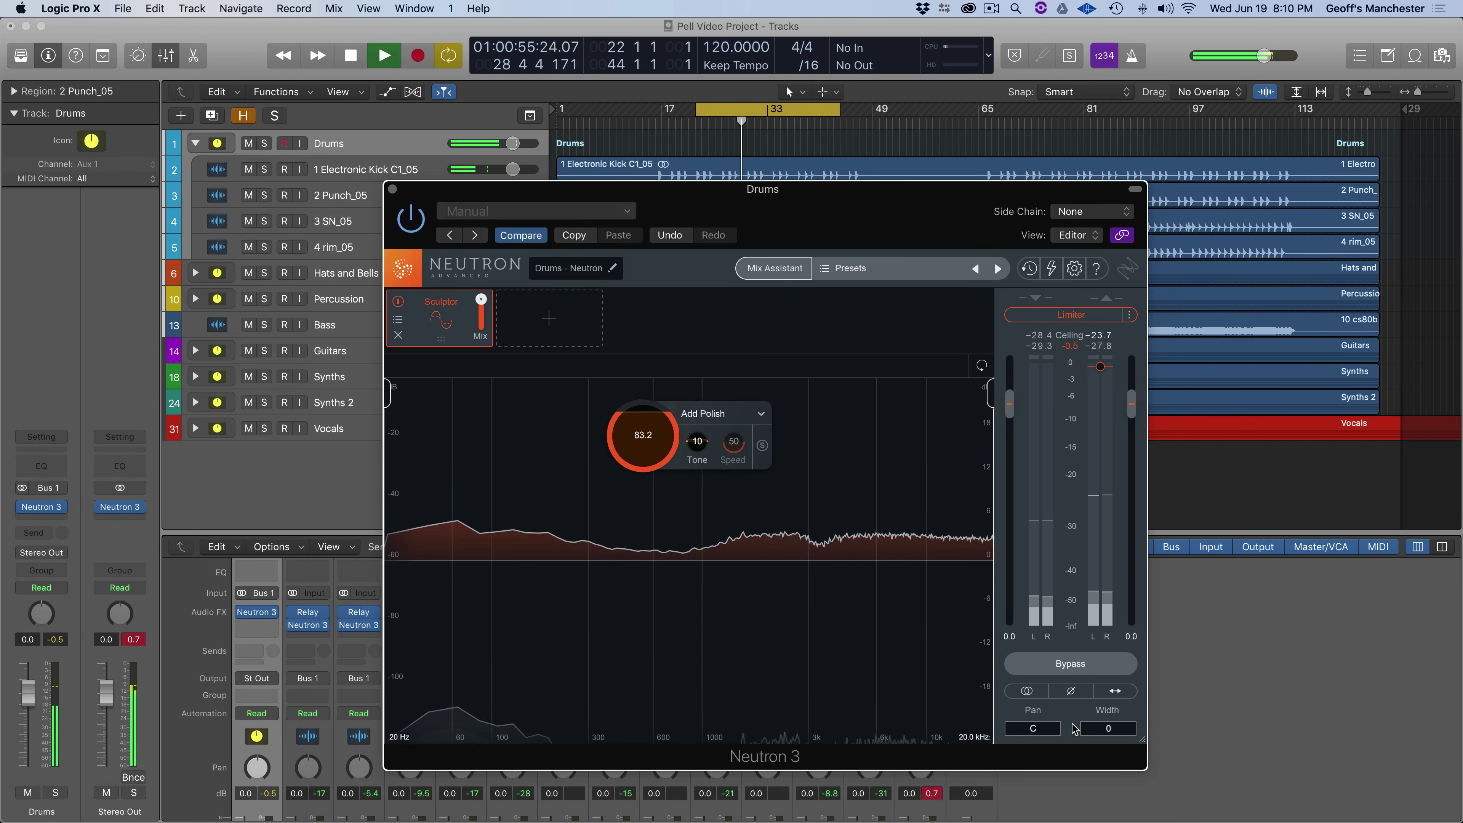
left_click(1065, 663)
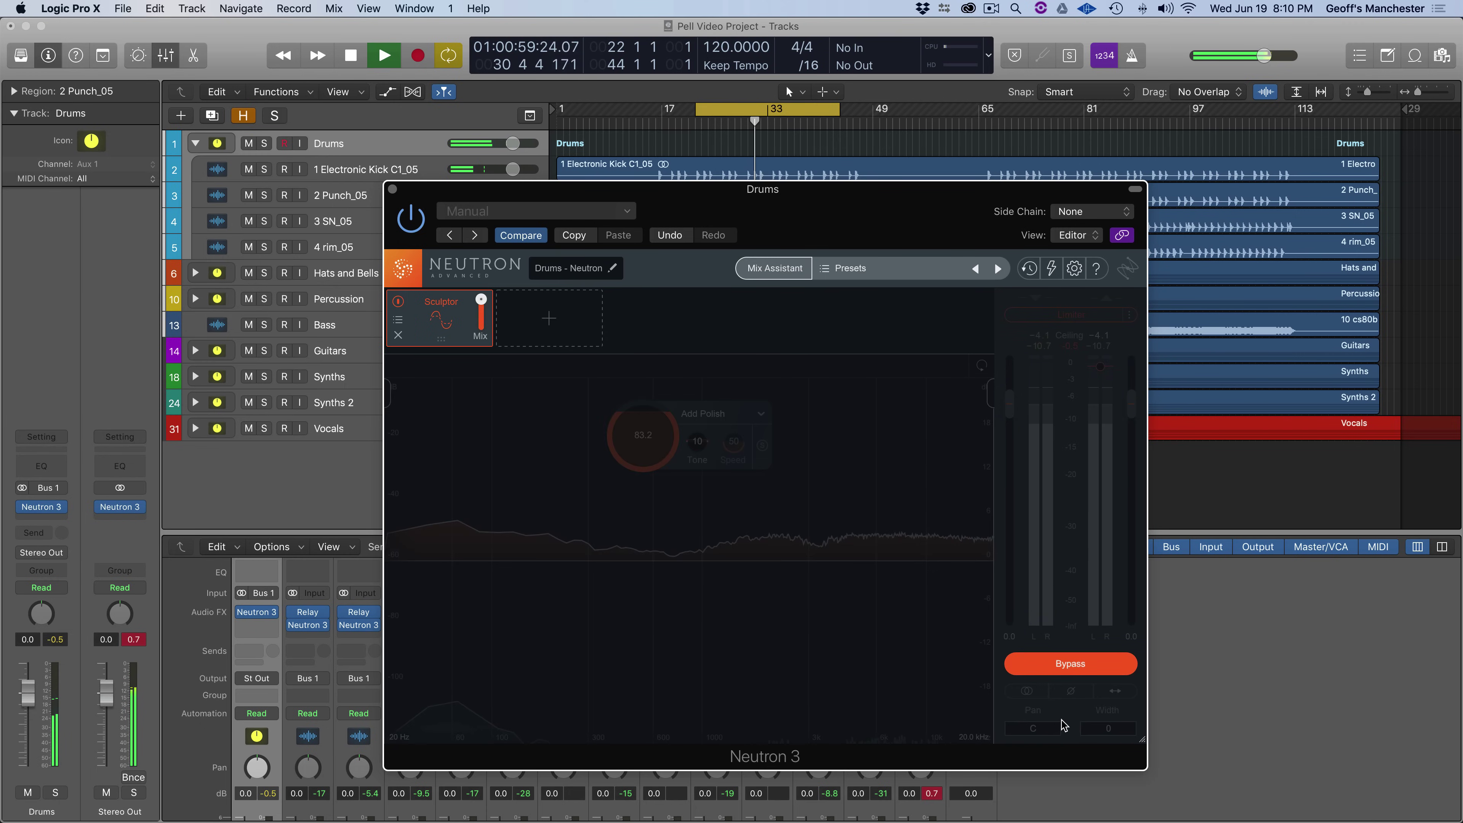
left_click(1062, 666)
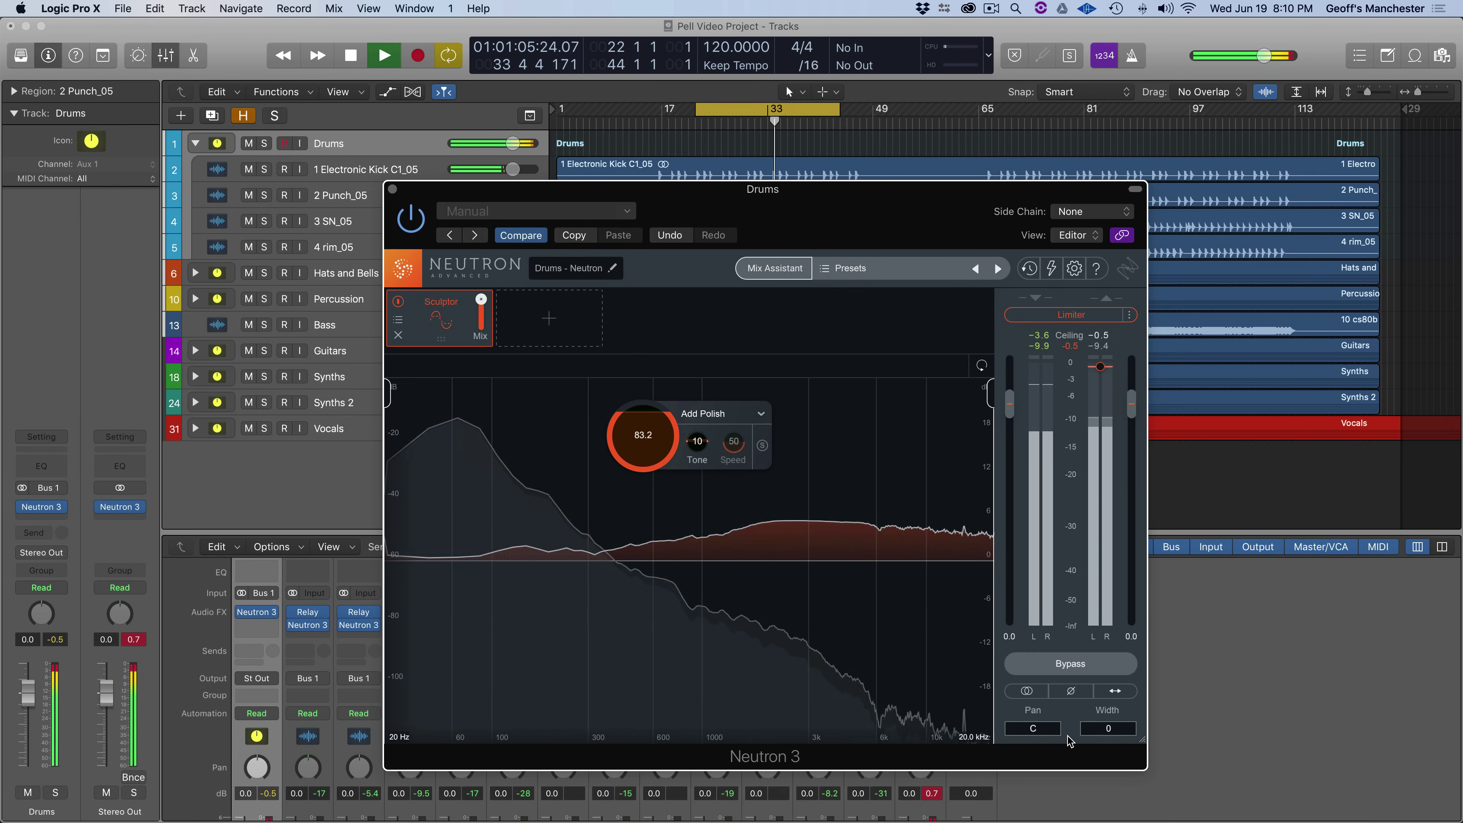
key("space")
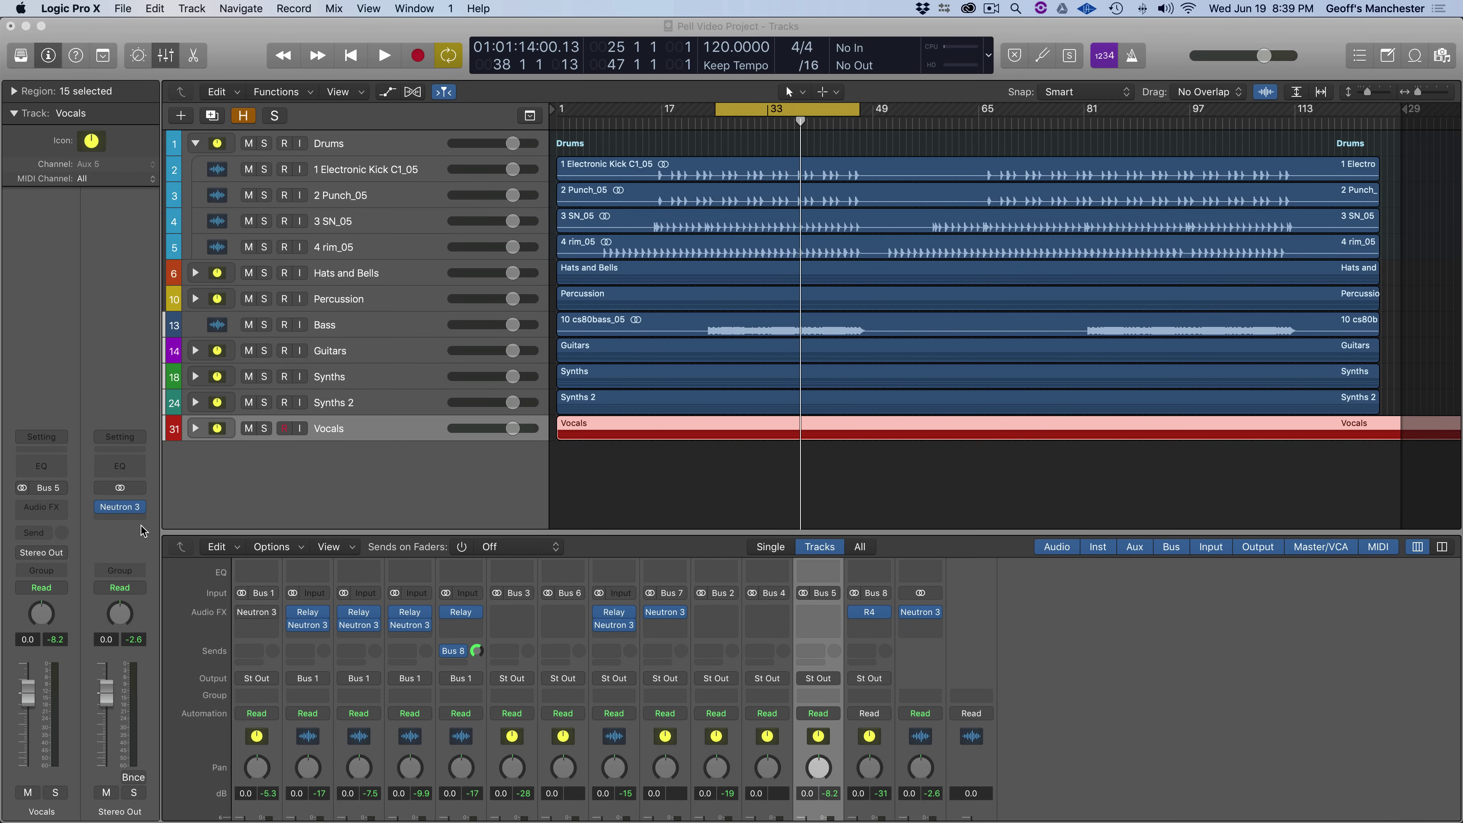
- Check the Visual Mixer on the Stereo Out and insert a stereo Ozone 8 after it in the chain
left_click(123, 817)
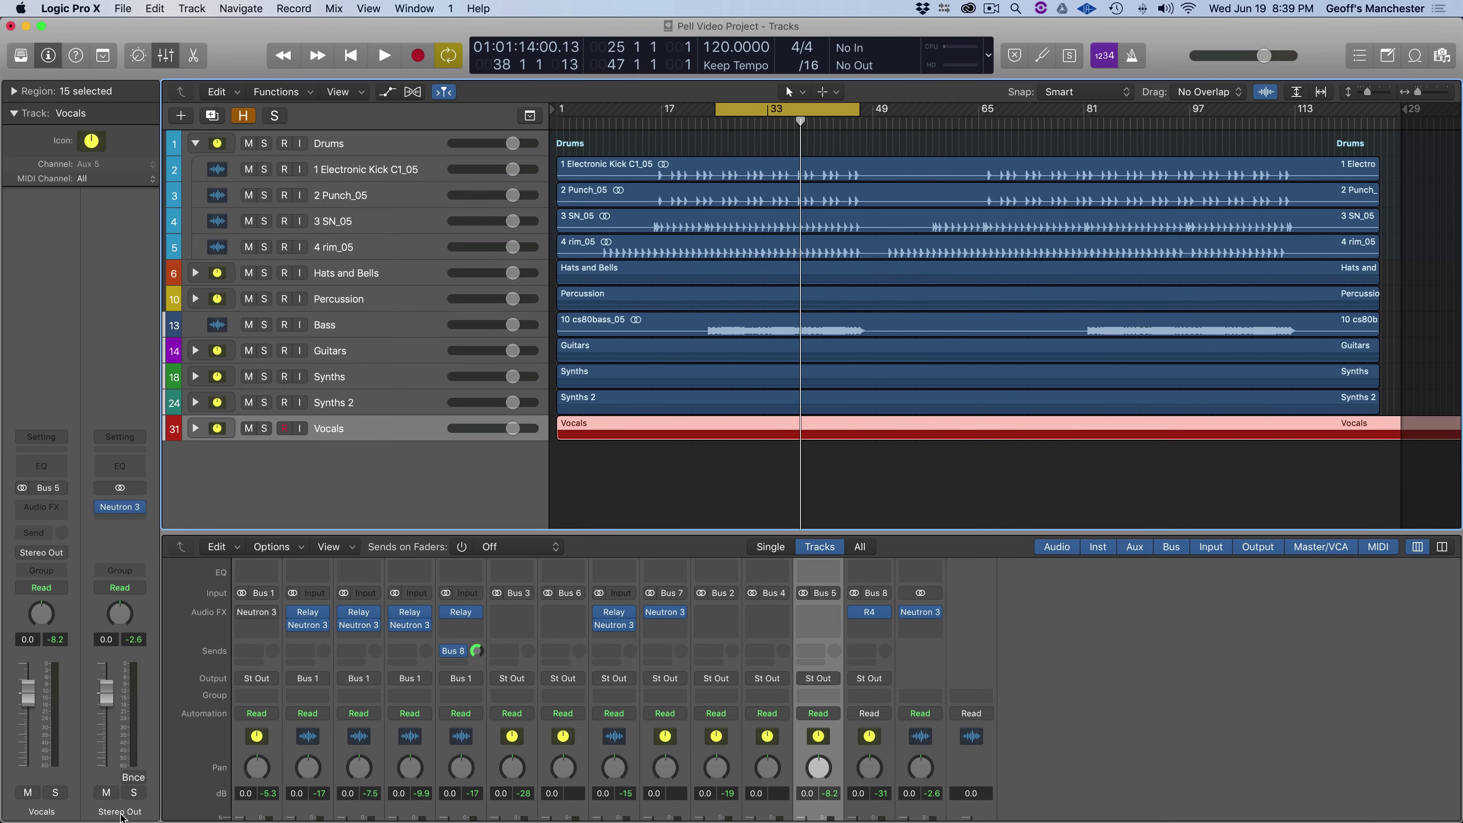
left_click(122, 510)
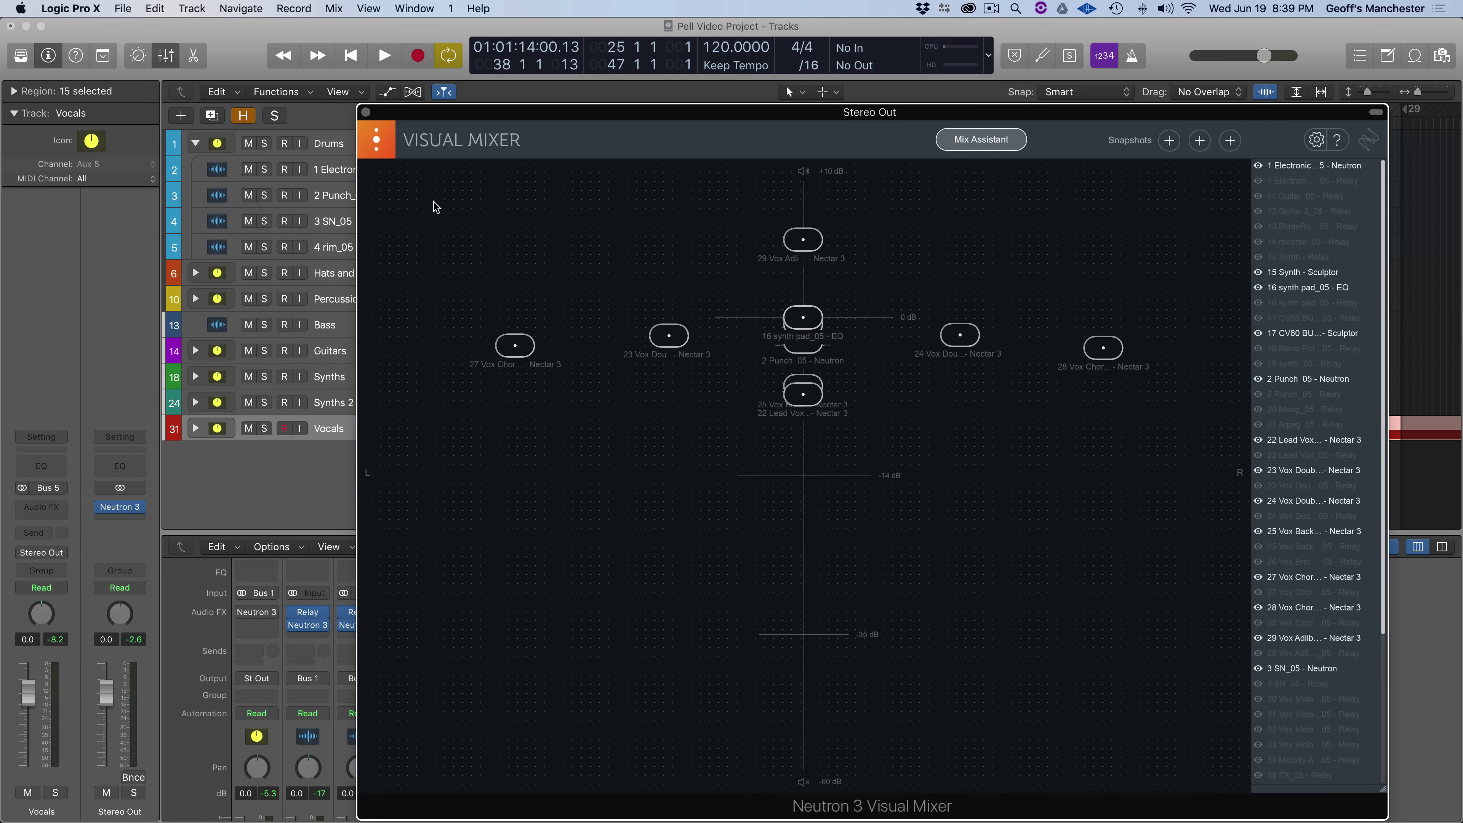
left_click(366, 113)
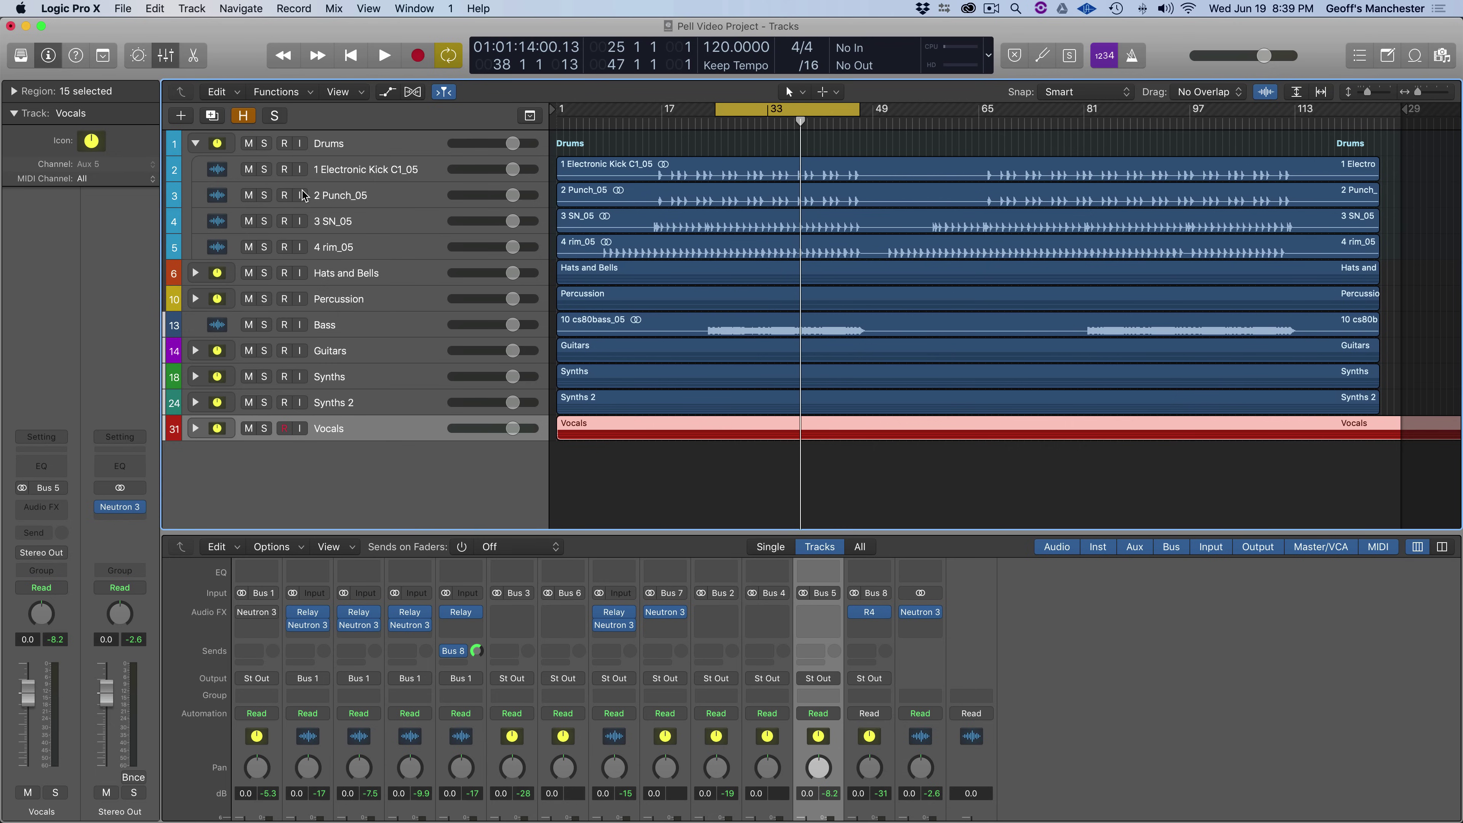
left_click(123, 517)
mouse_move(126, 548)
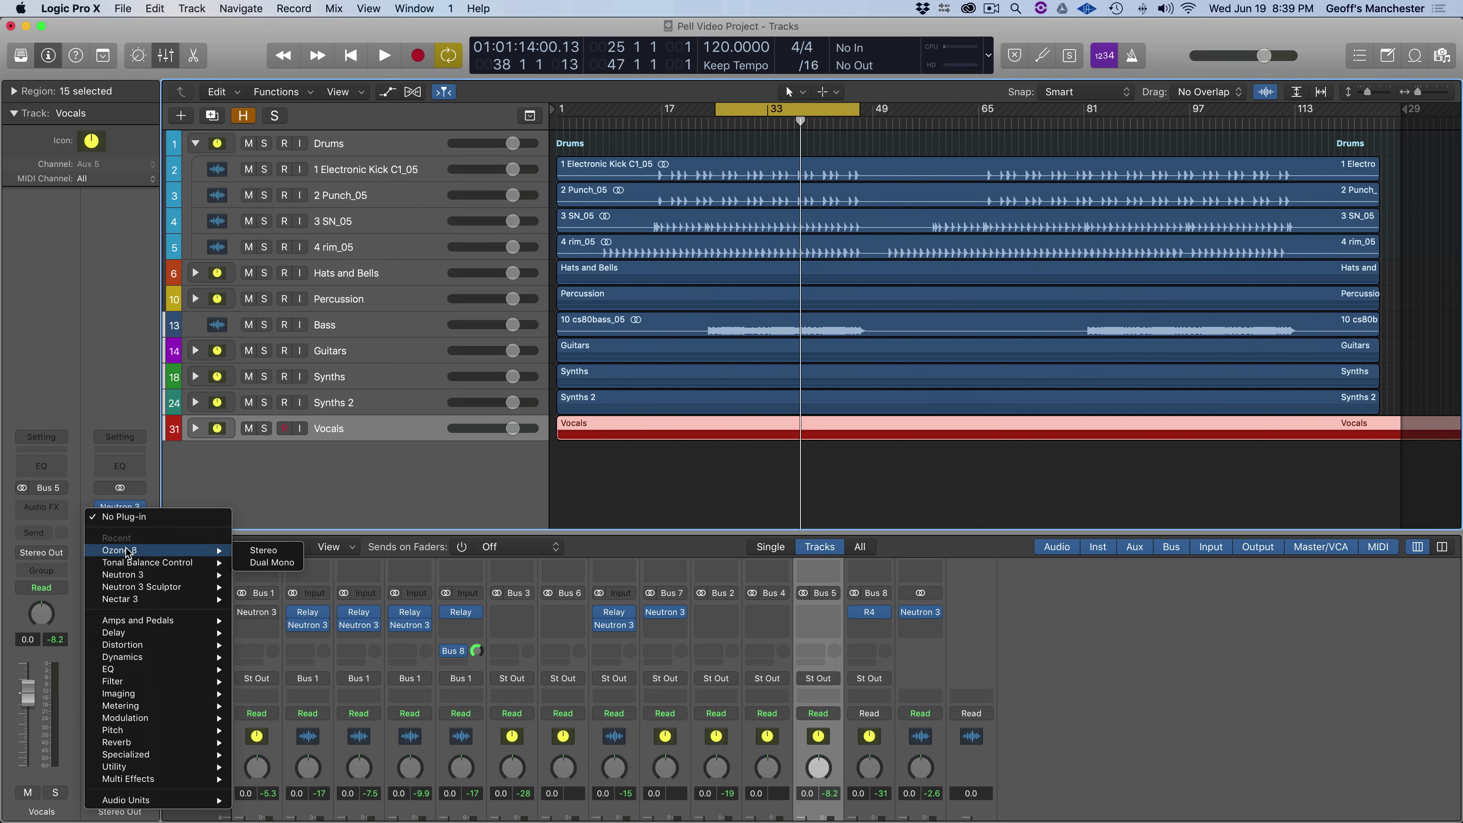
left_click(252, 550)
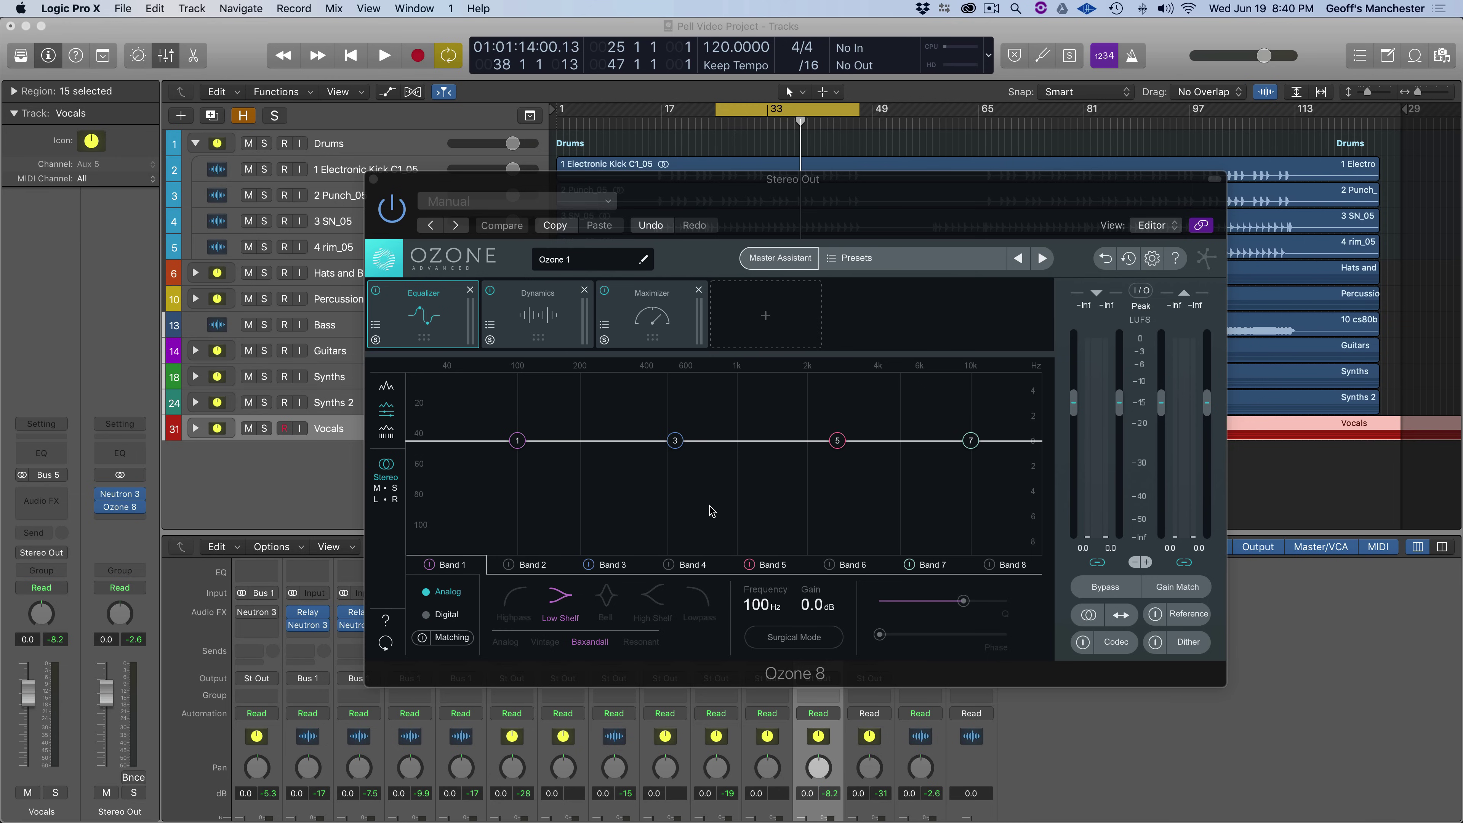
- Review Ozone 8's Maximizer and Dynamics modules and the selection of modules that can be added
left_click(636, 314)
left_click(553, 317)
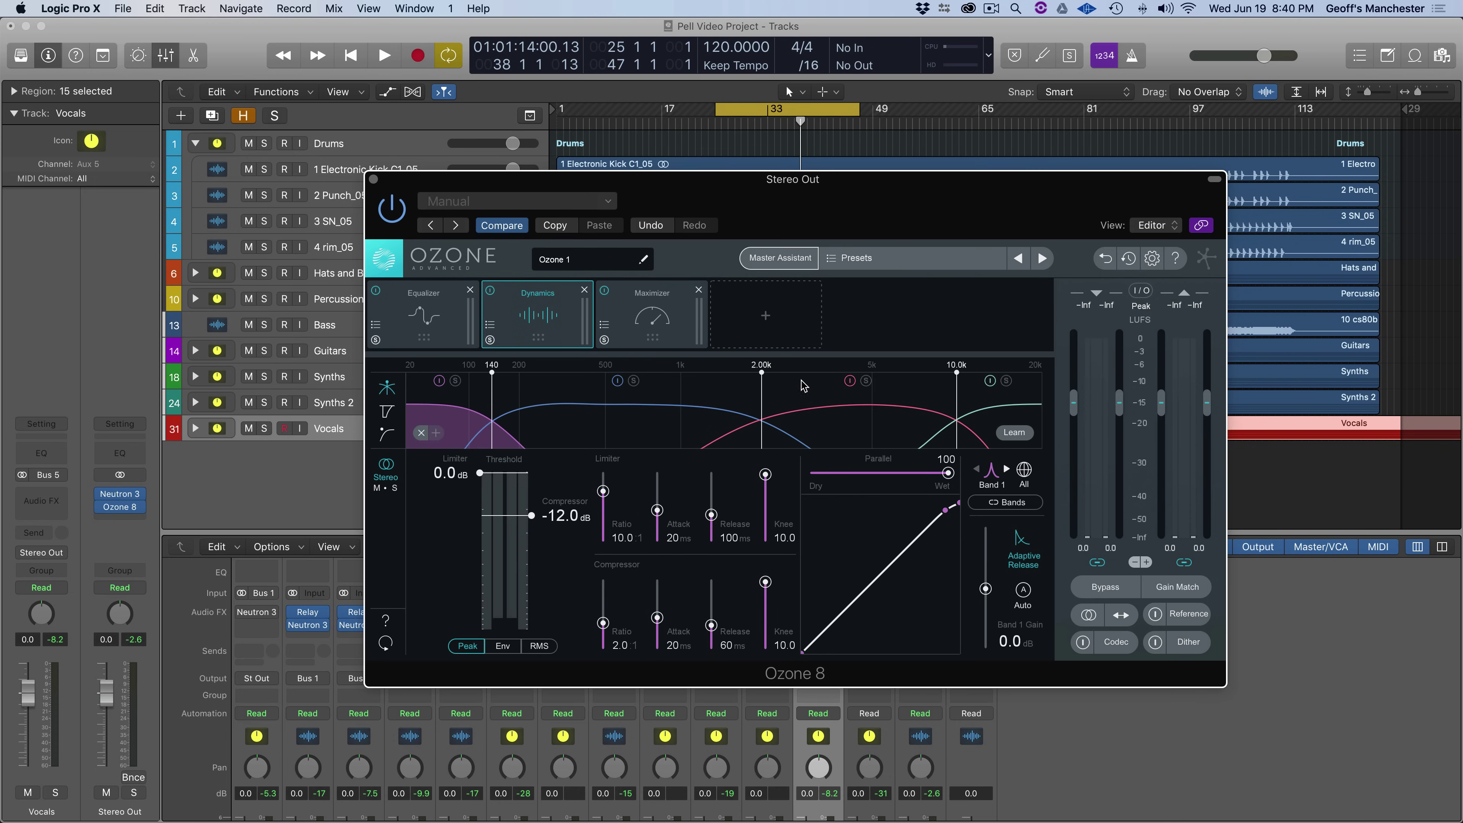
left_click(771, 321)
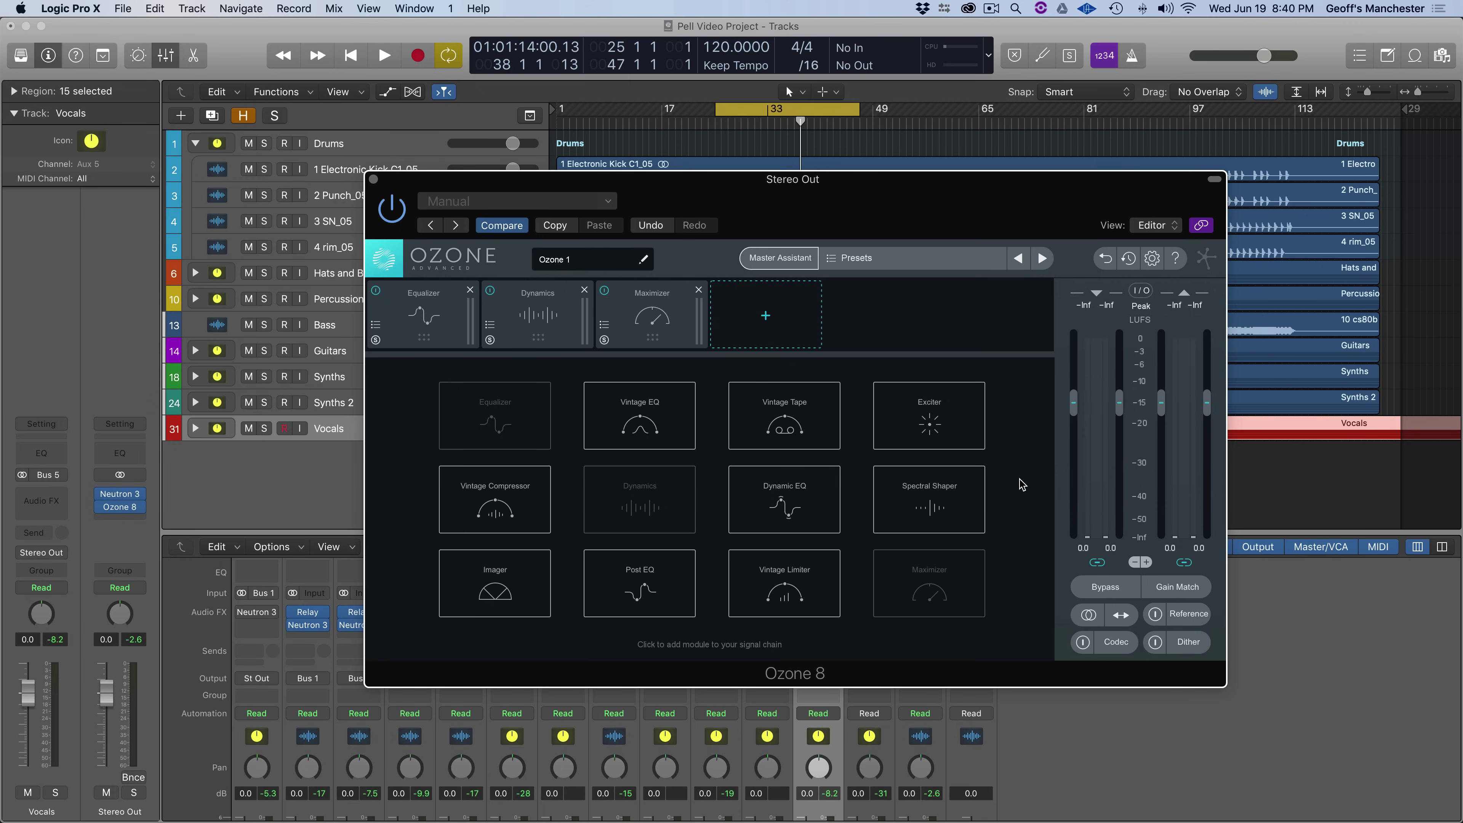
left_click(661, 315)
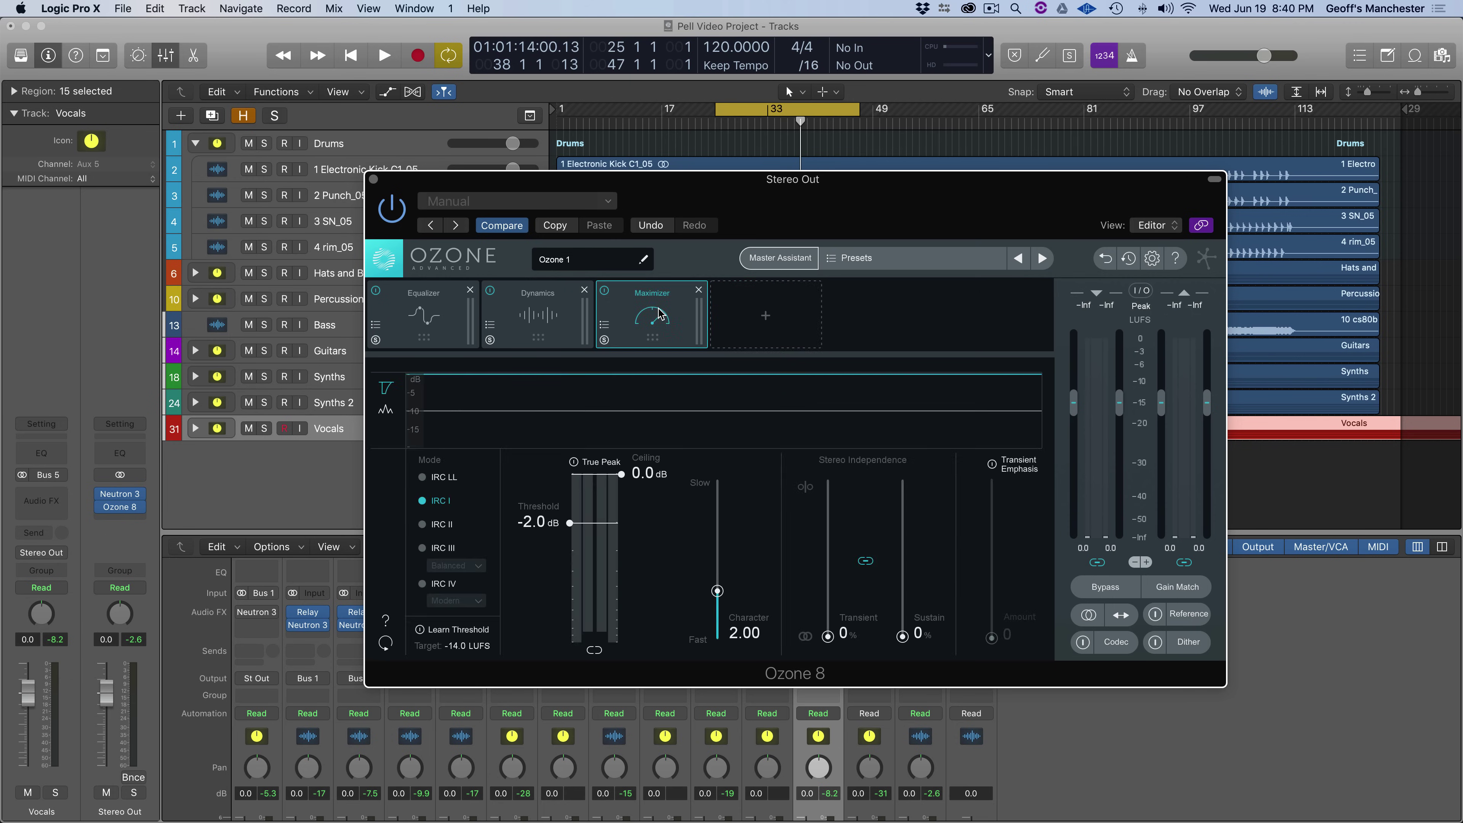
- Start Ozone 8's Master Assistant, inspect the CD and Reference targets, and choose Streaming as the target
left_click(765, 262)
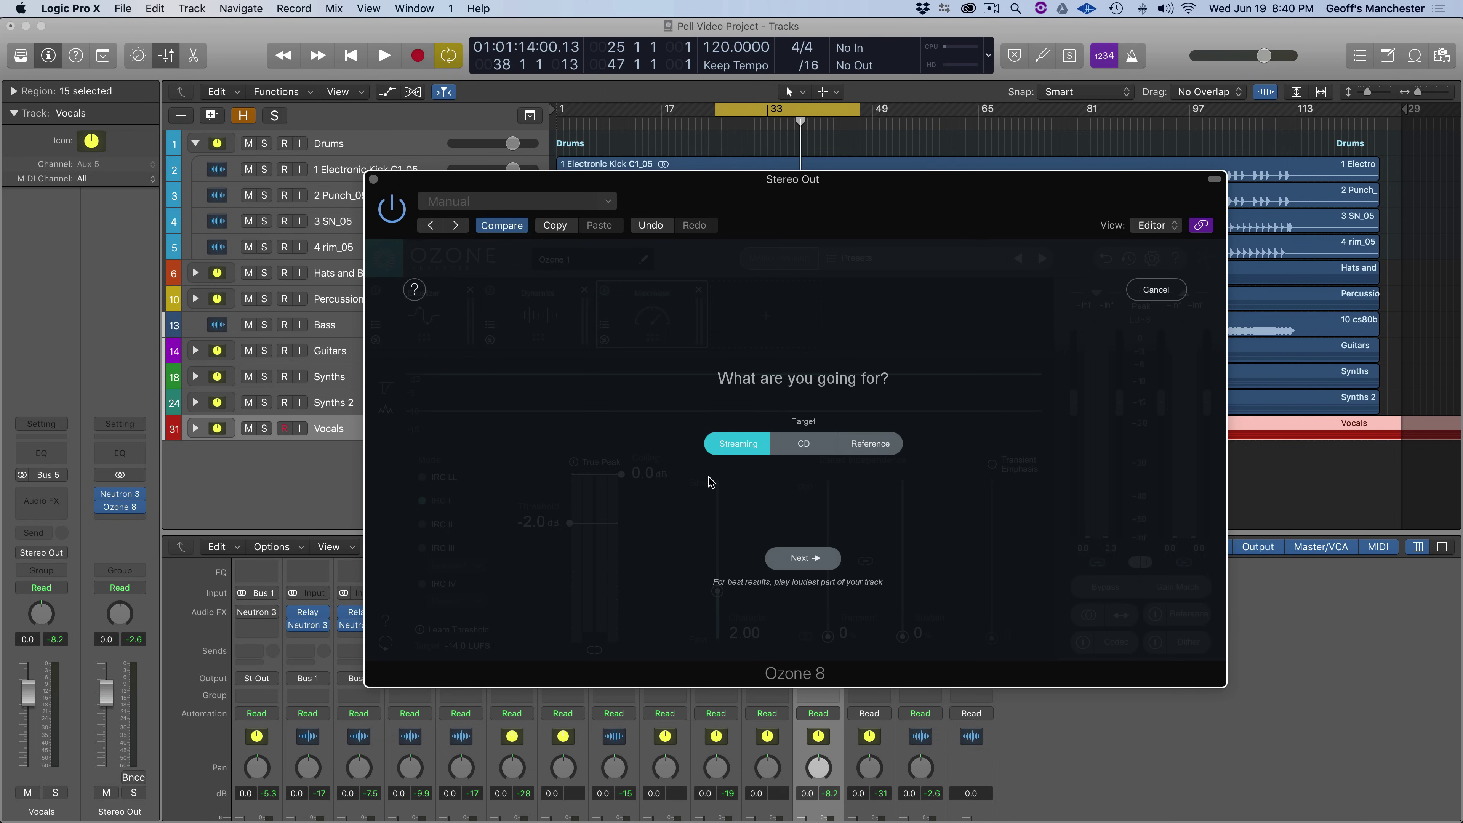
left_click(814, 444)
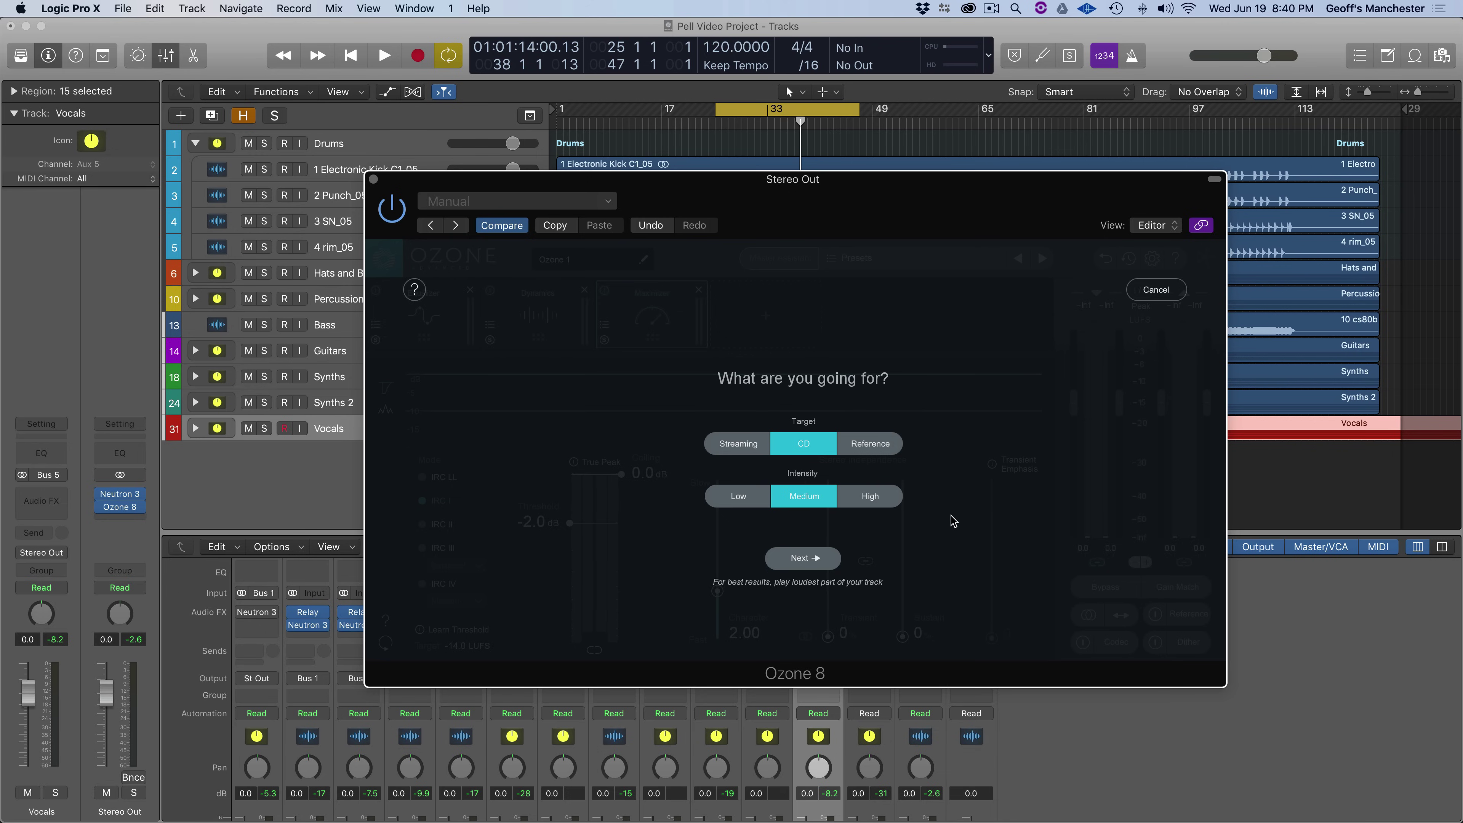
left_click(889, 453)
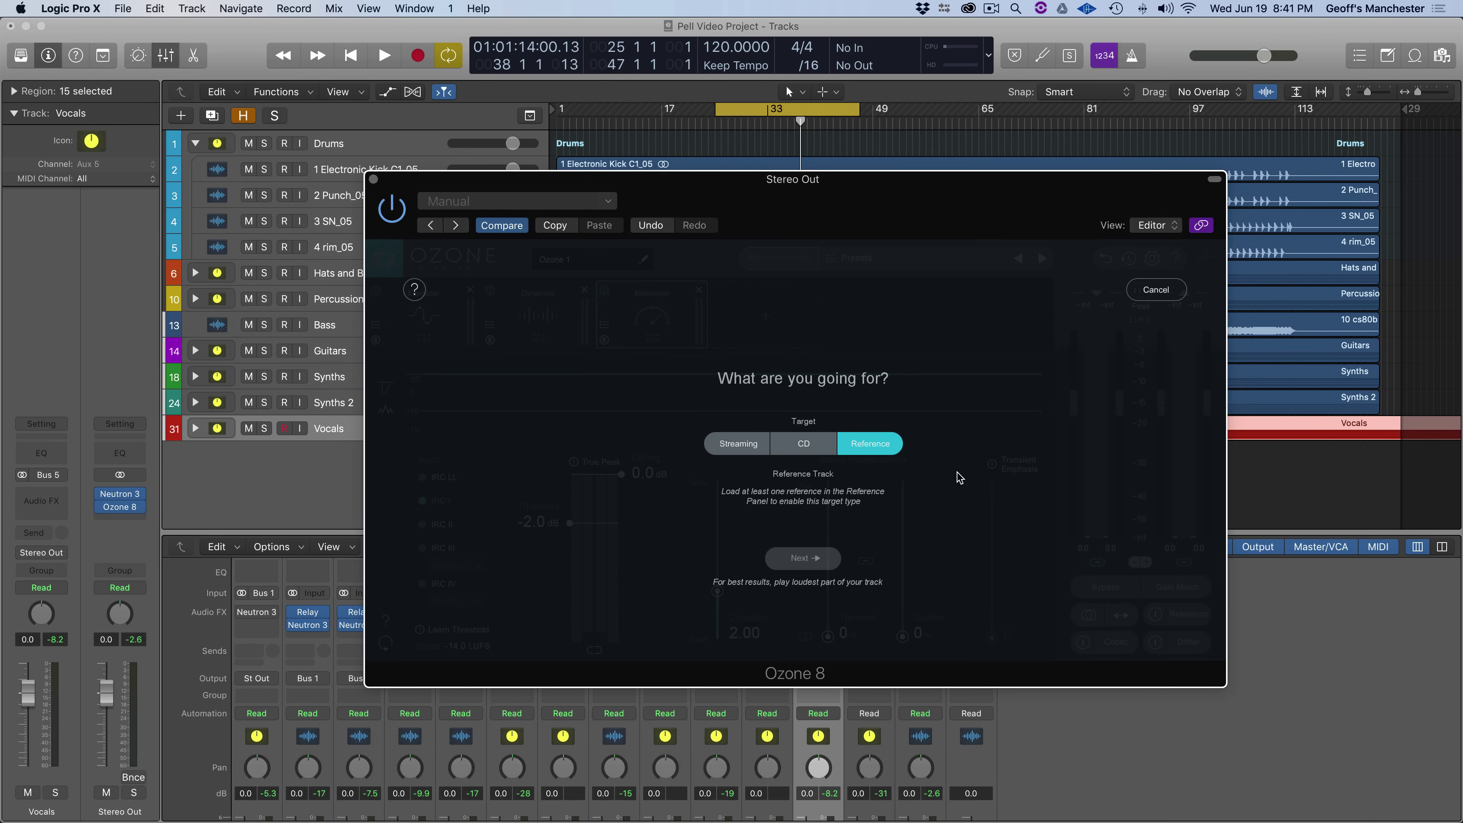
left_click(738, 443)
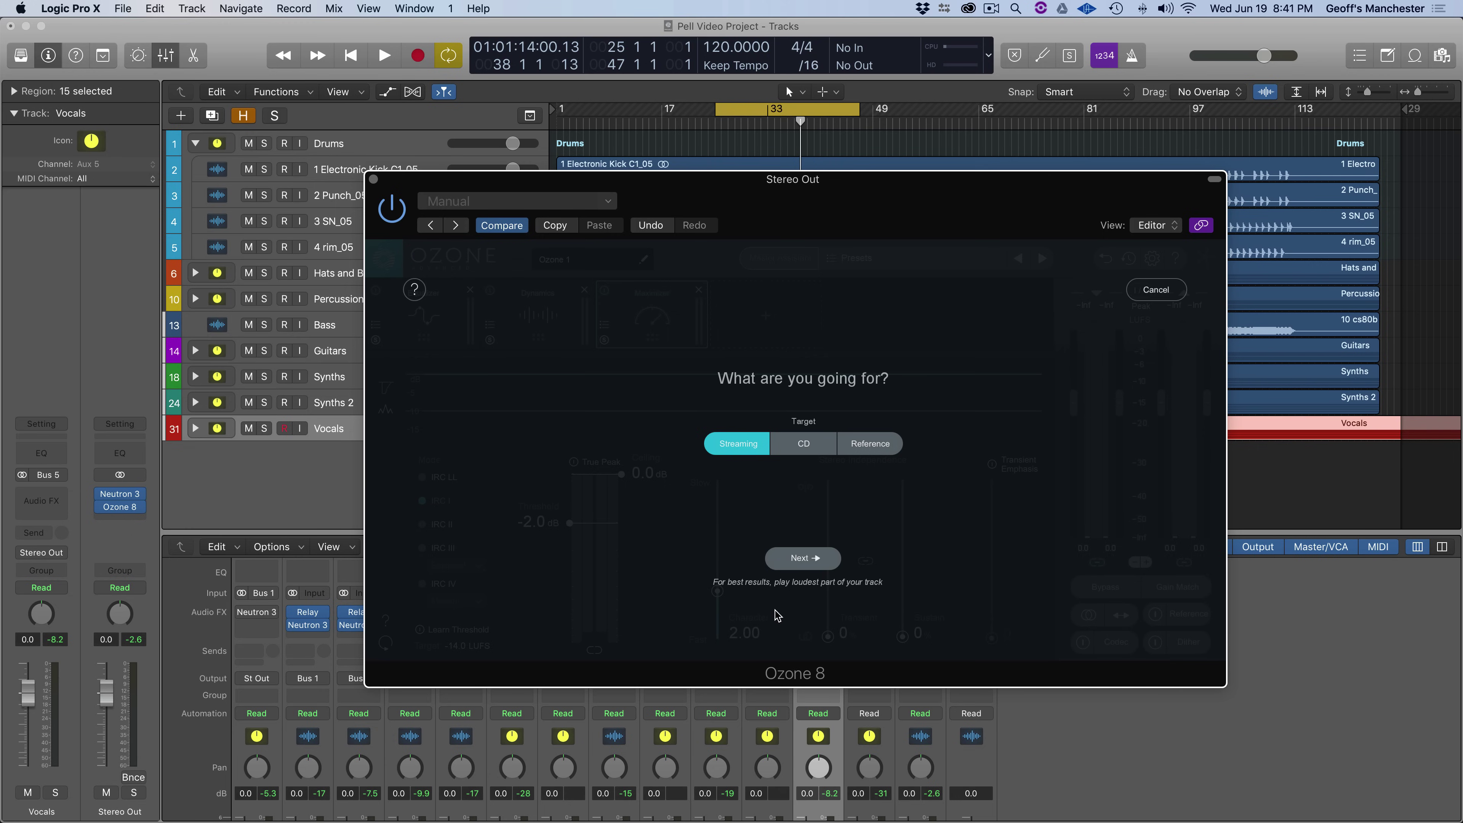
- Let the Master Assistant analyze the loud section during playback, stop the transport and accept the suggested mastering settings
left_click(786, 563)
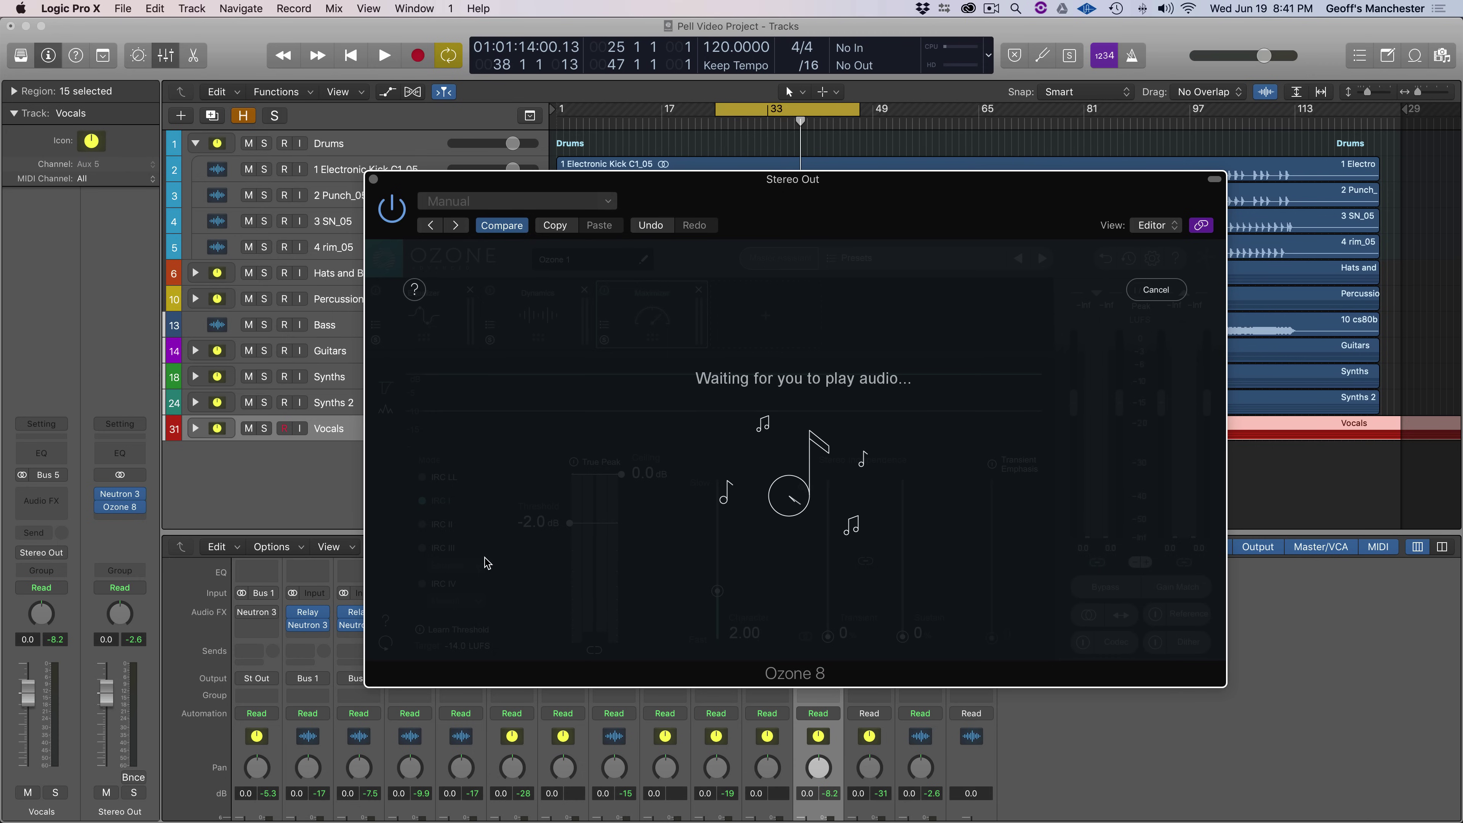
key("space")
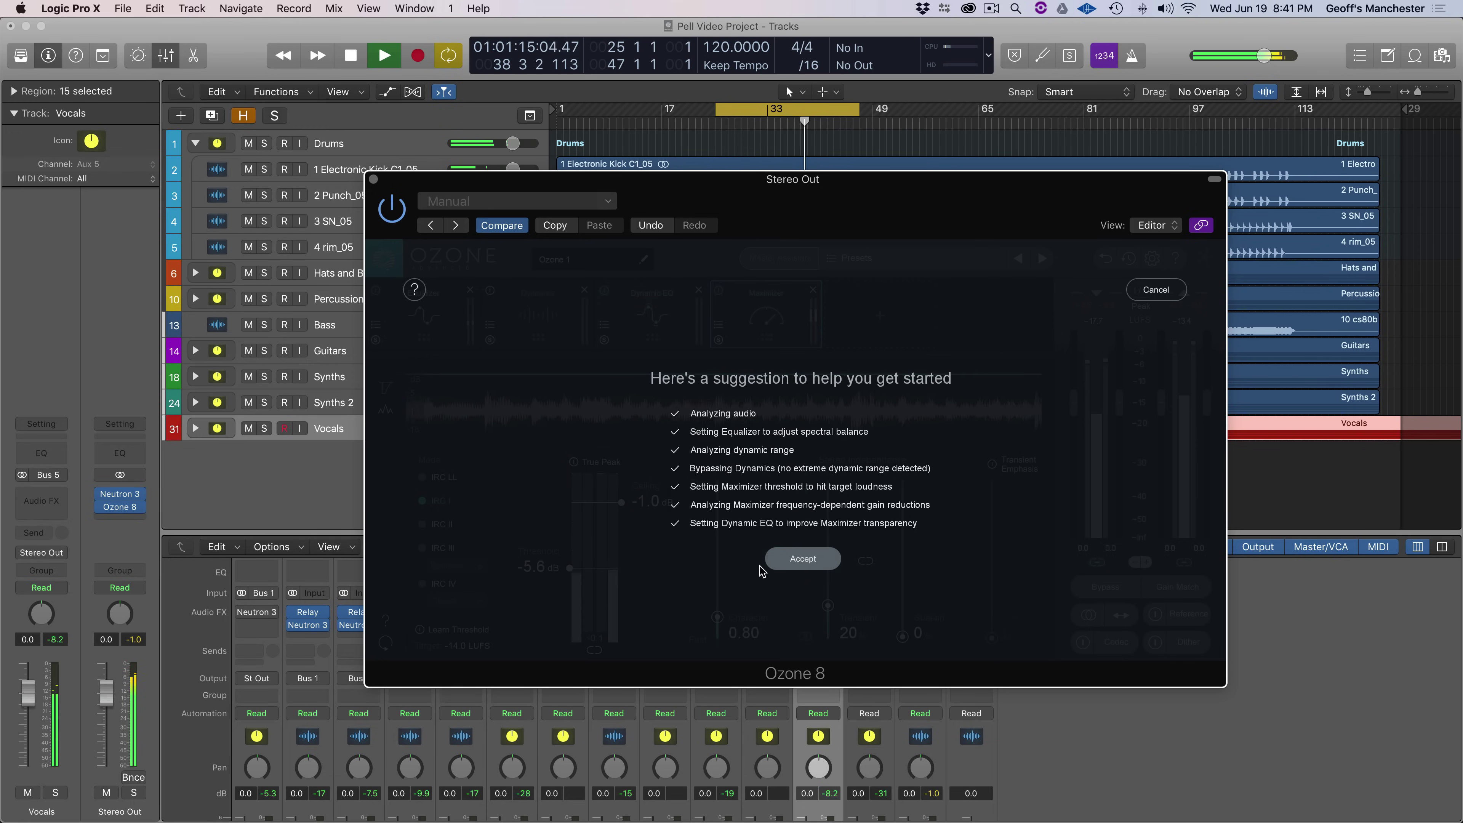
key("space")
left_click(817, 561)
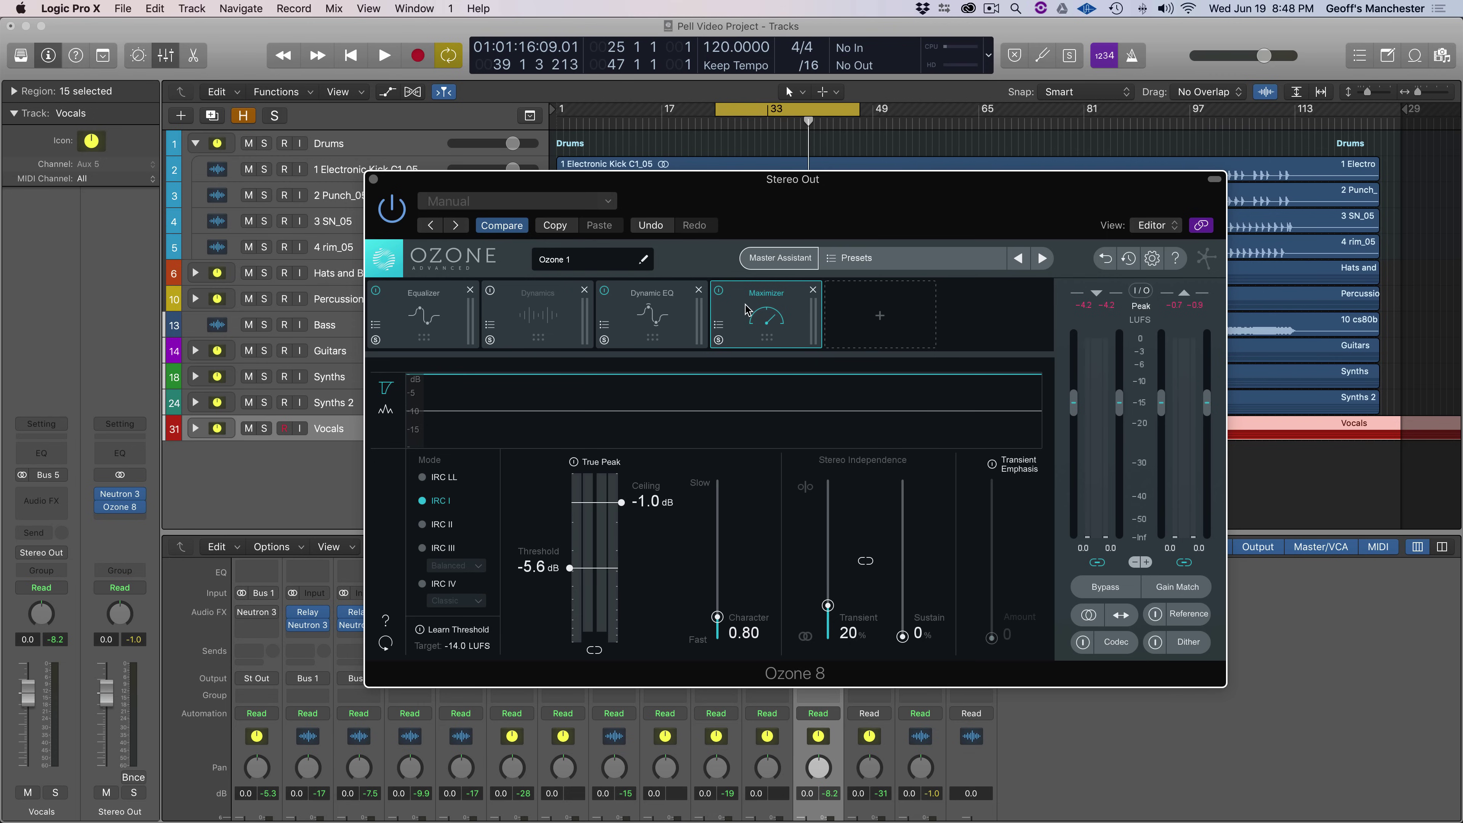
- Review the Master Assistant's suggested Equalizer settings, inspecting bands 2, 3 and 8
left_click(435, 307)
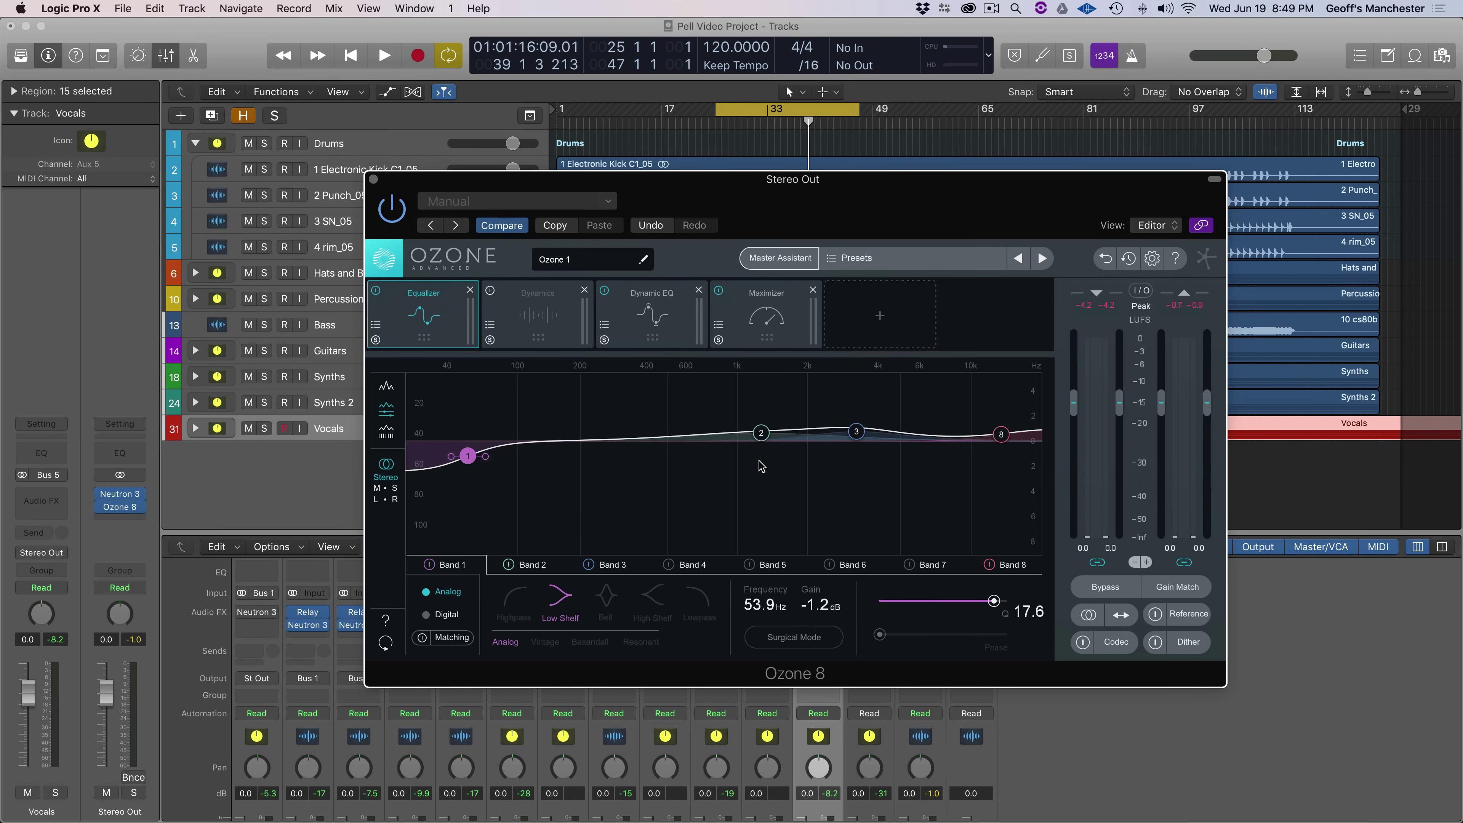
left_click(761, 433)
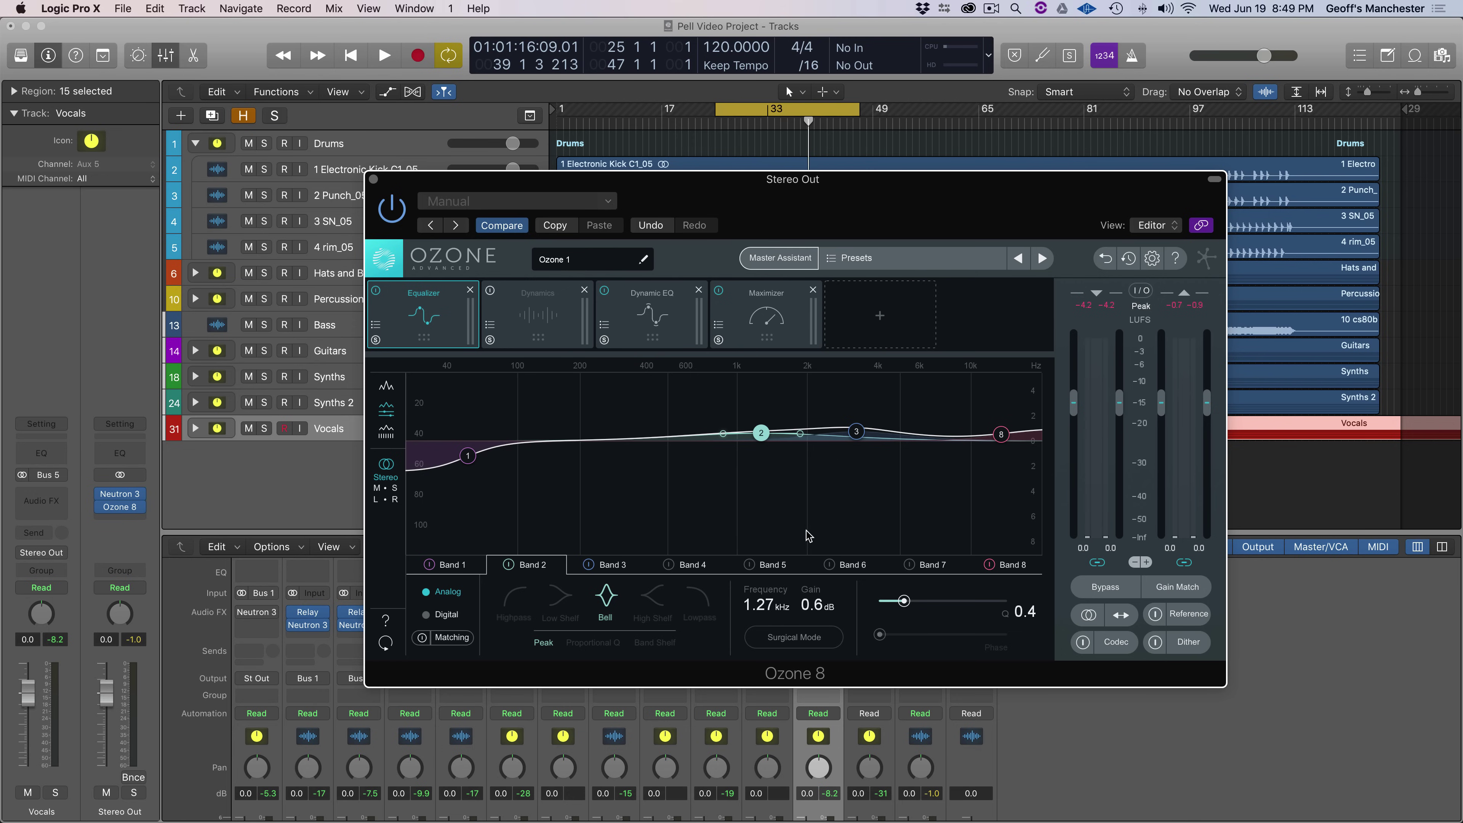
left_click(856, 432)
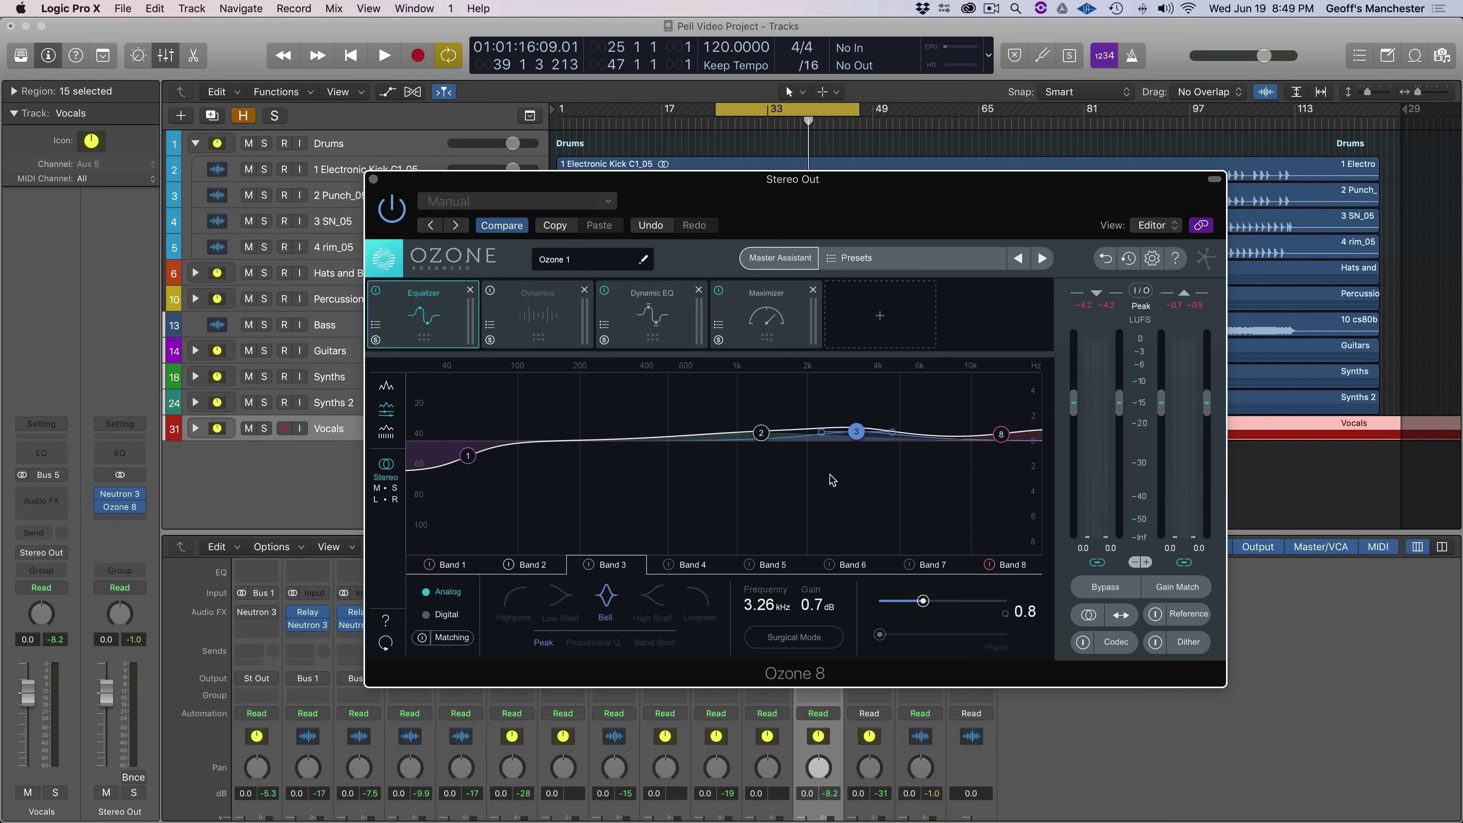
left_click(1001, 435)
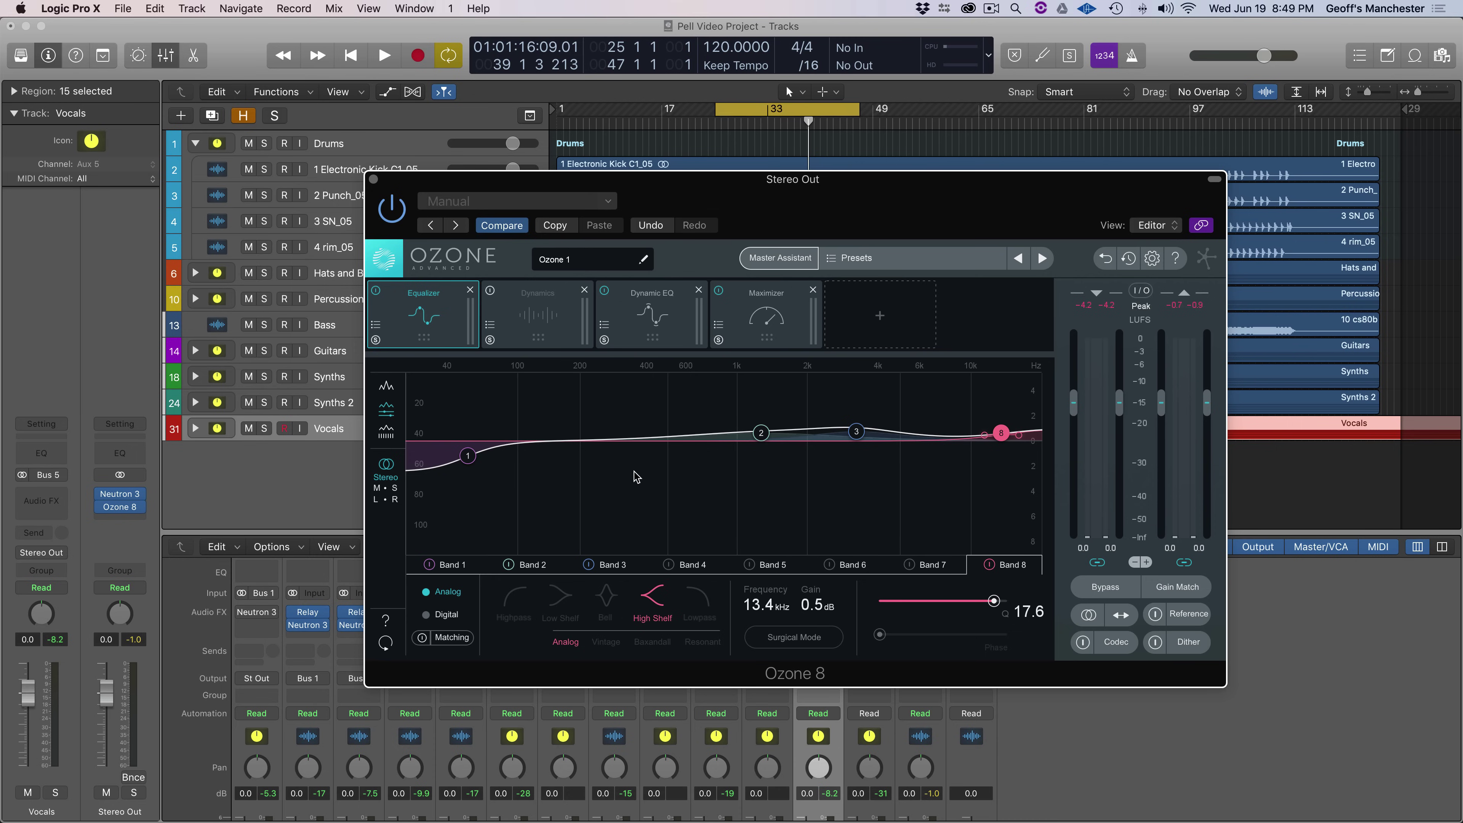
- Review the suggested settings of the Dynamic EQ and Maximizer modules
left_click(549, 321)
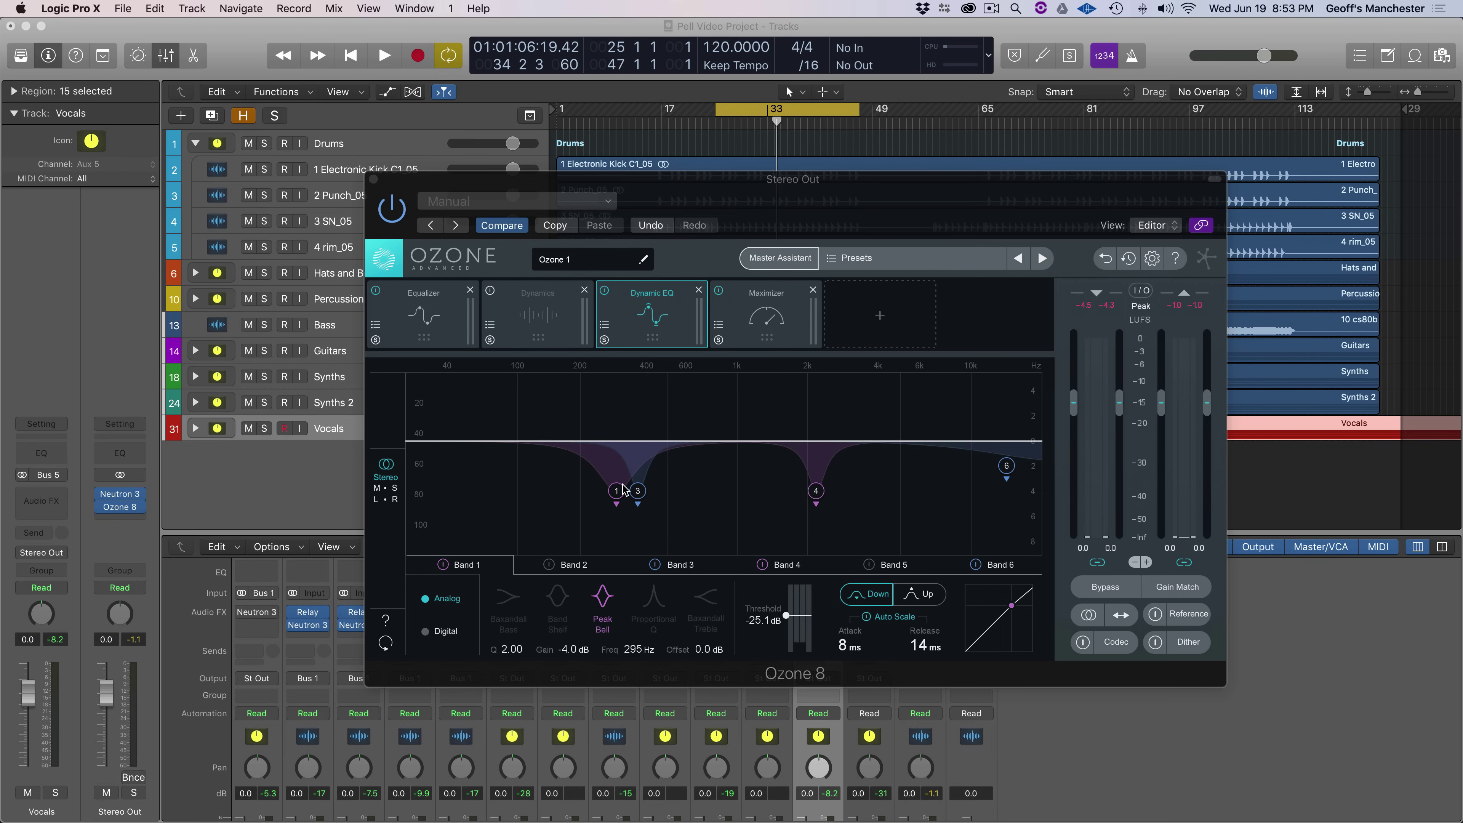
left_click(762, 323)
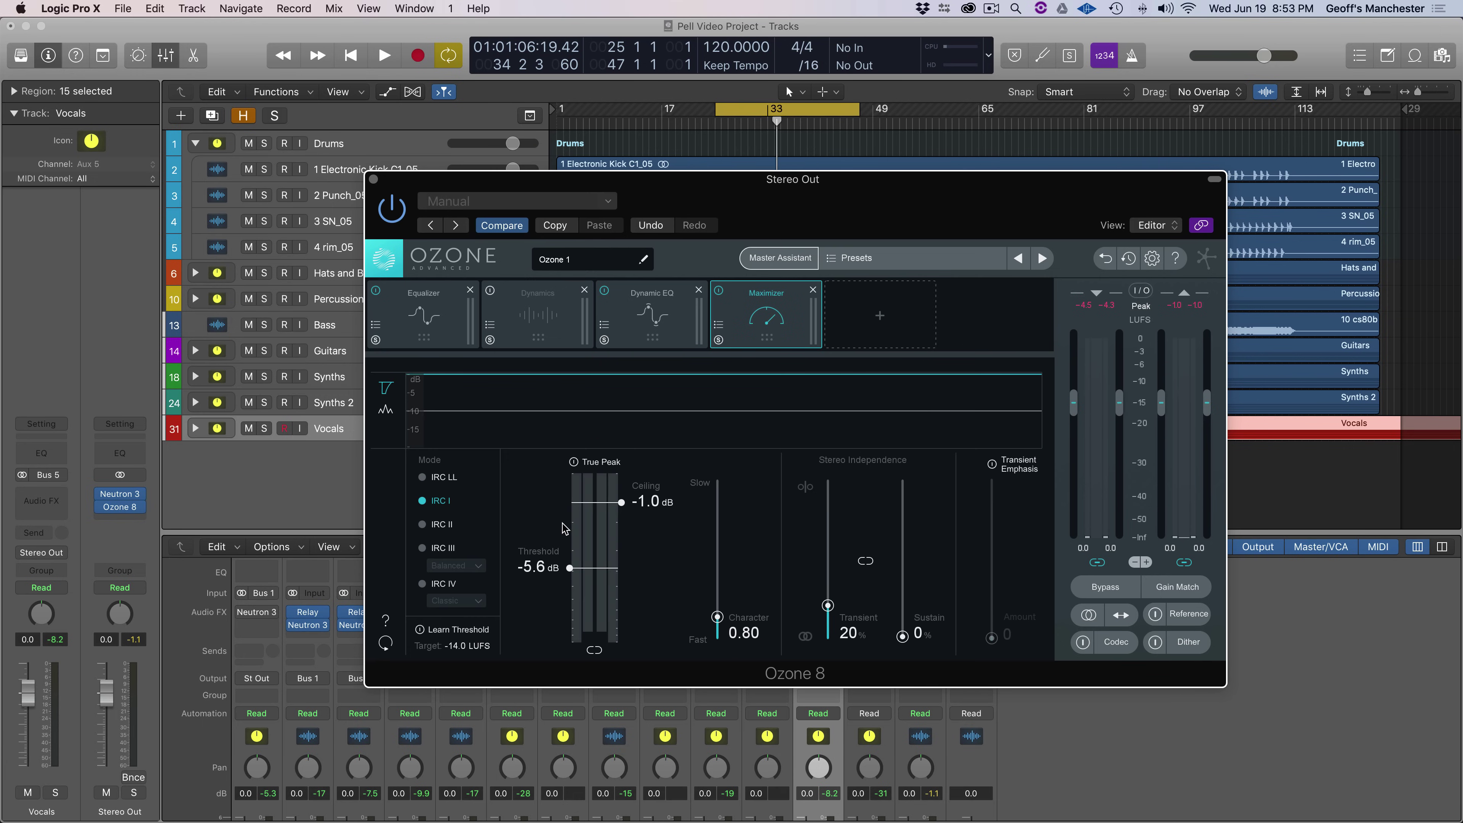
left_click(648, 317)
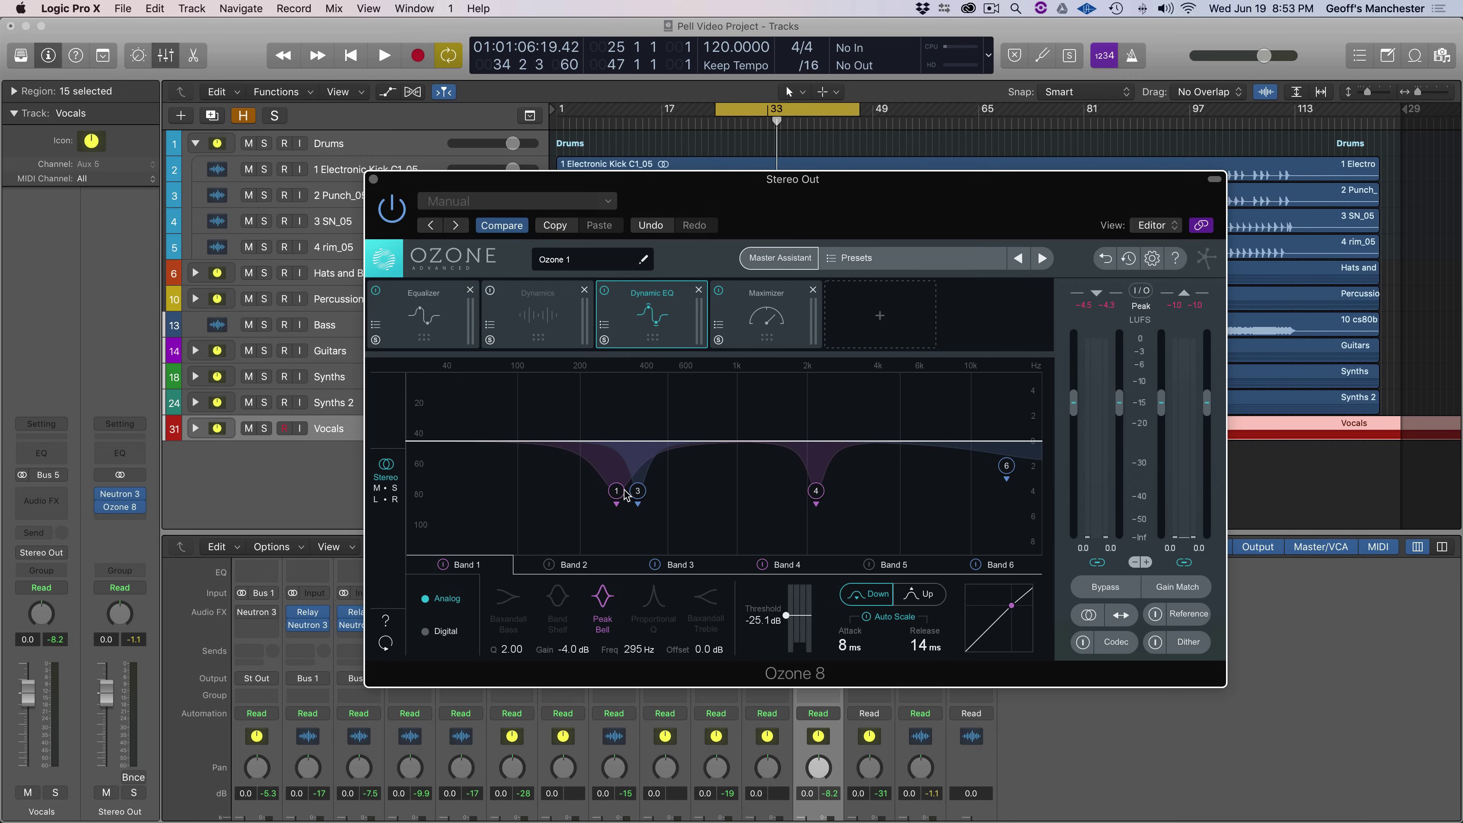
left_click(755, 312)
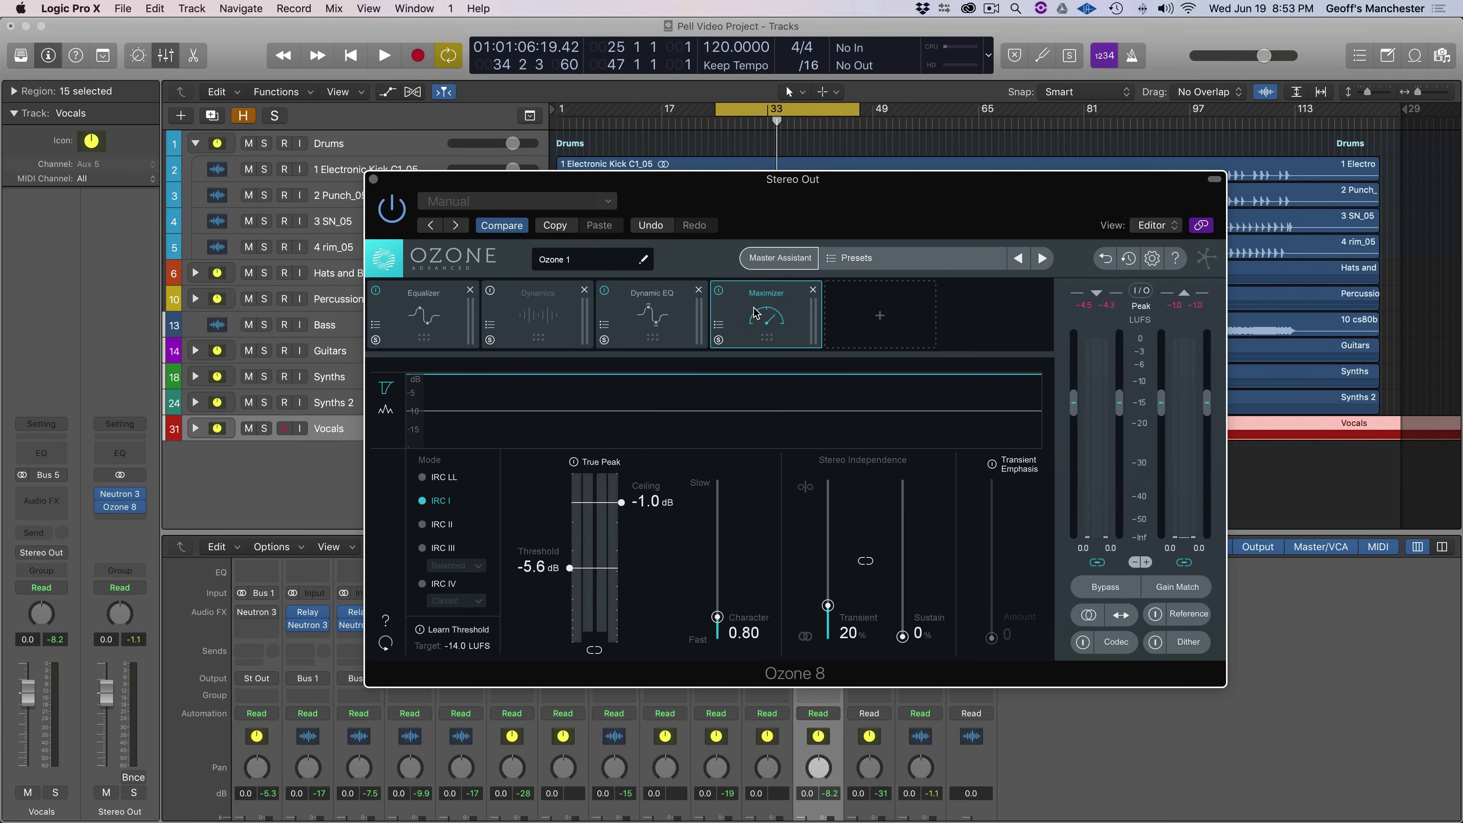
left_click(655, 314)
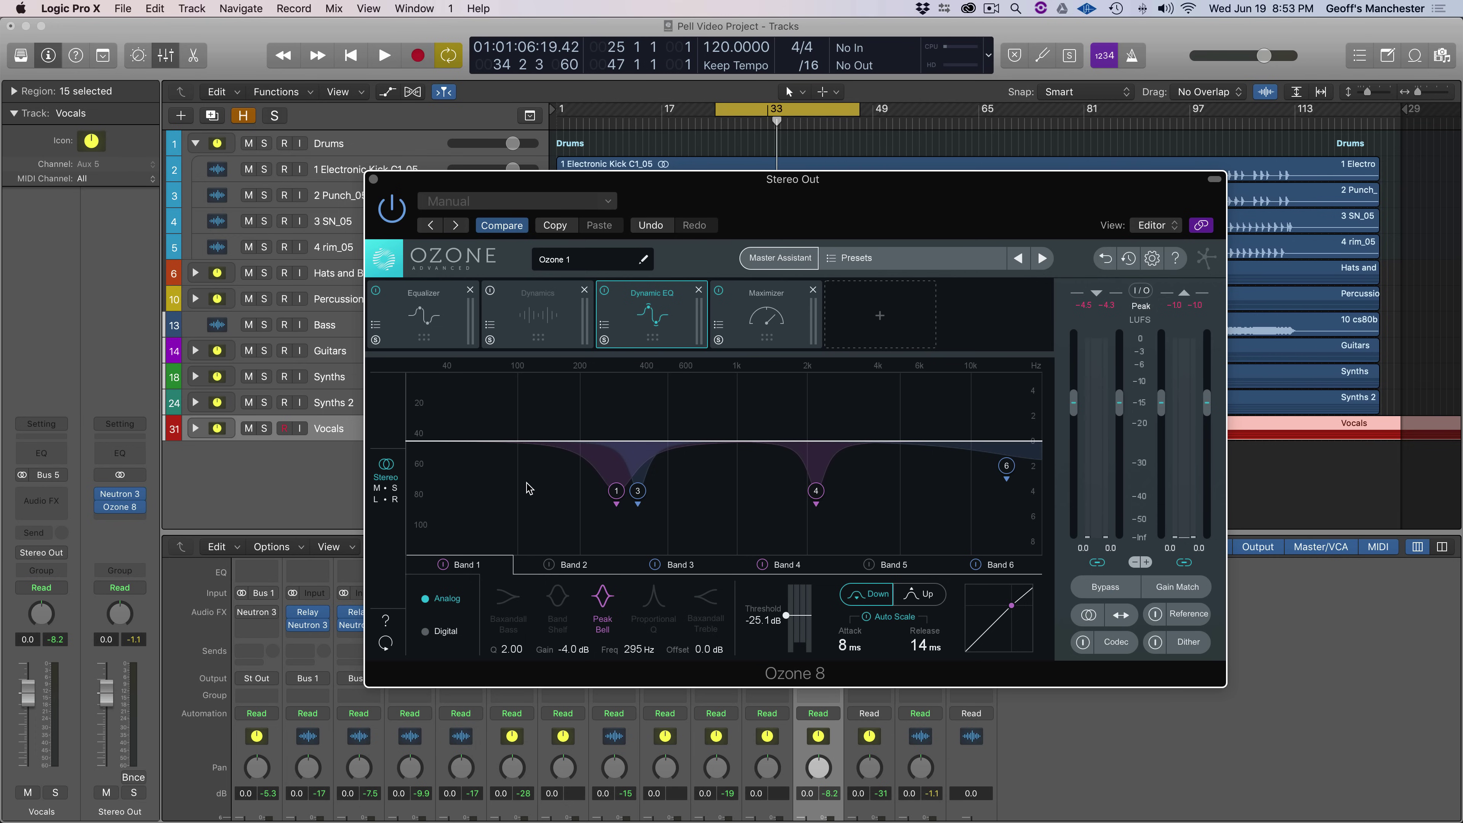
- Watch the Dynamic EQ and Maximizer respond during playback, stop the transport and revisit the Equalizer and Dynamic EQ
key("space")
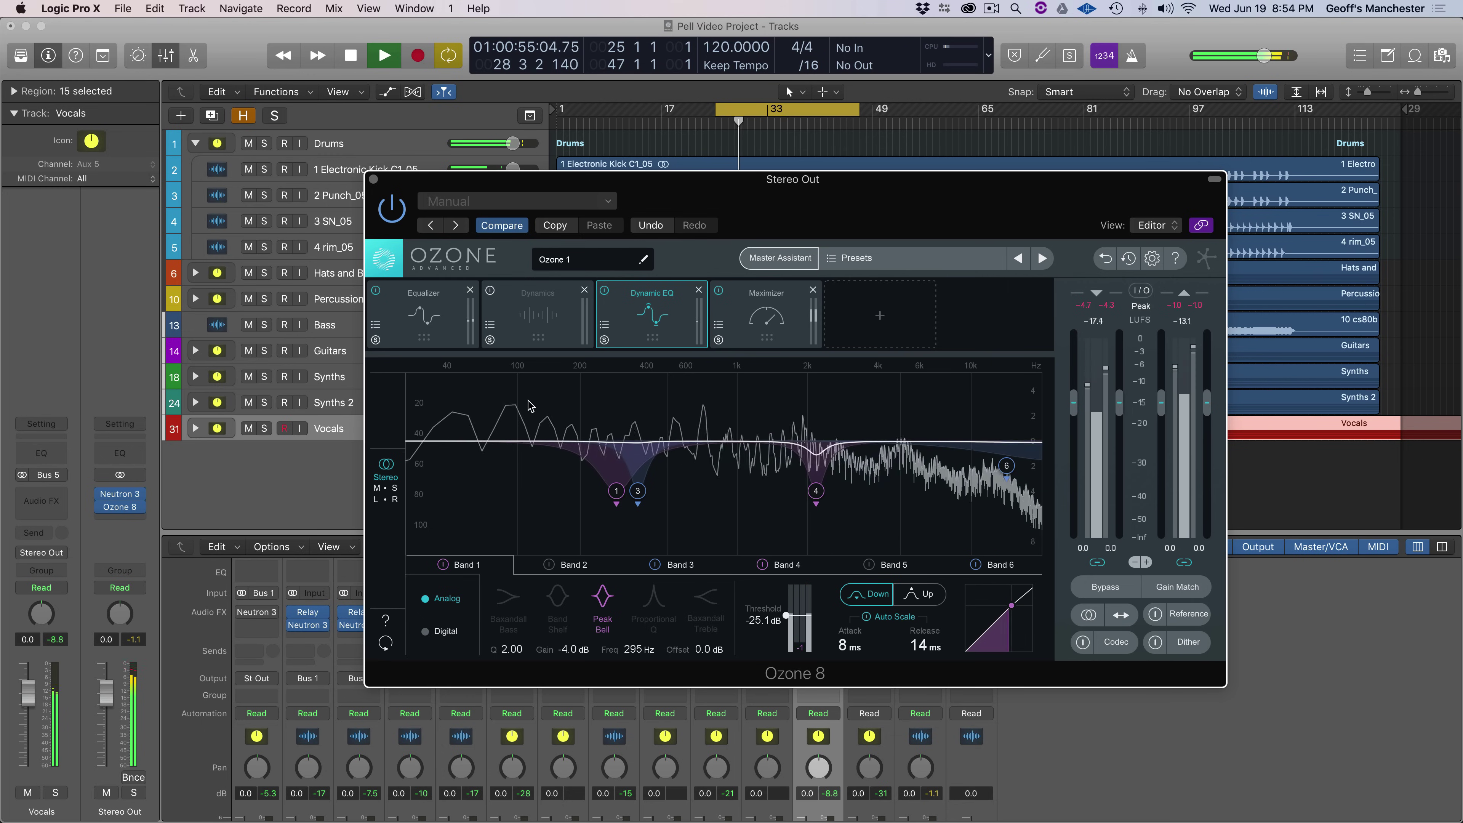
left_click(770, 314)
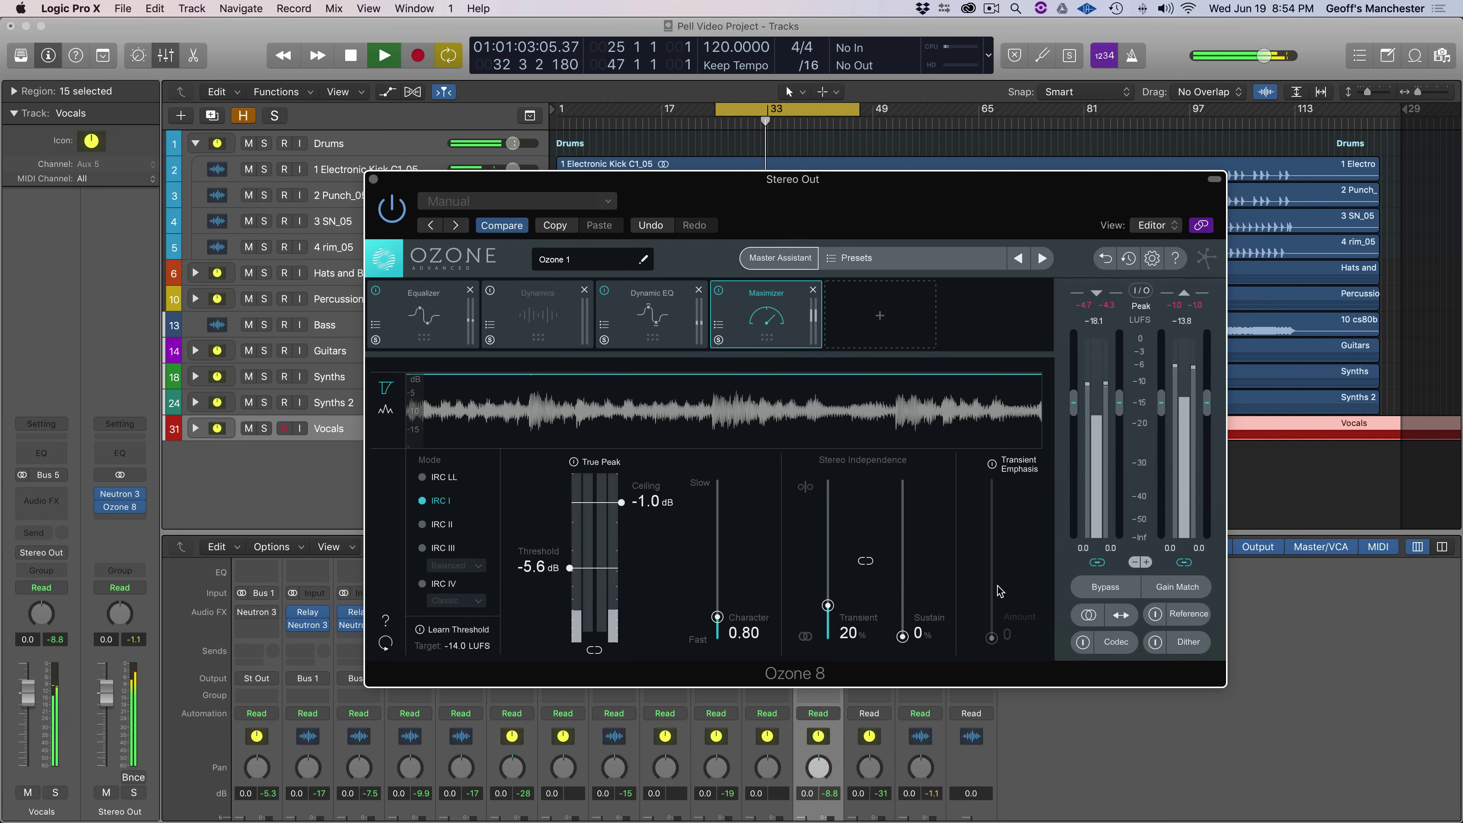
key("space")
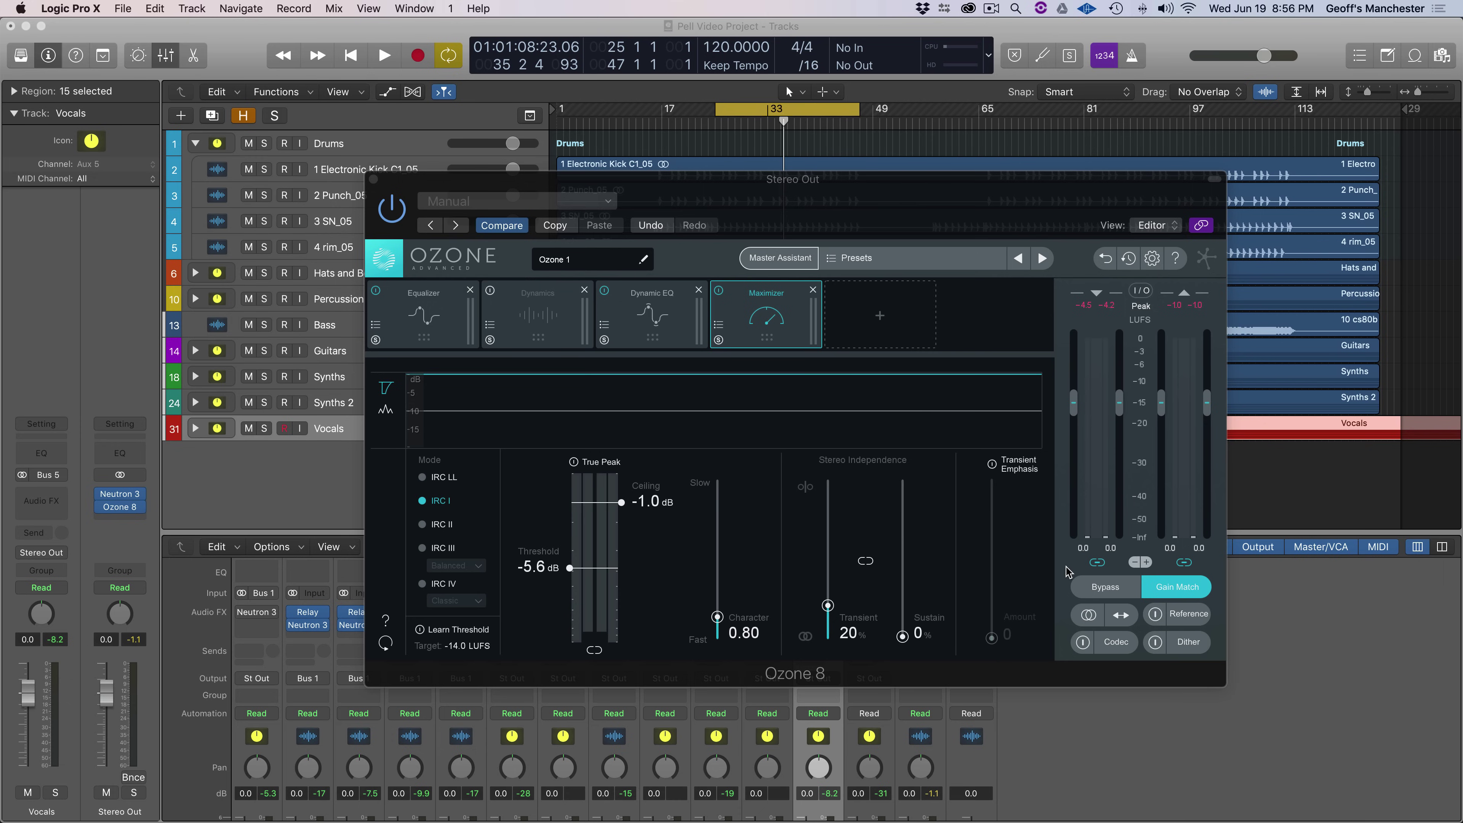
left_click(403, 315)
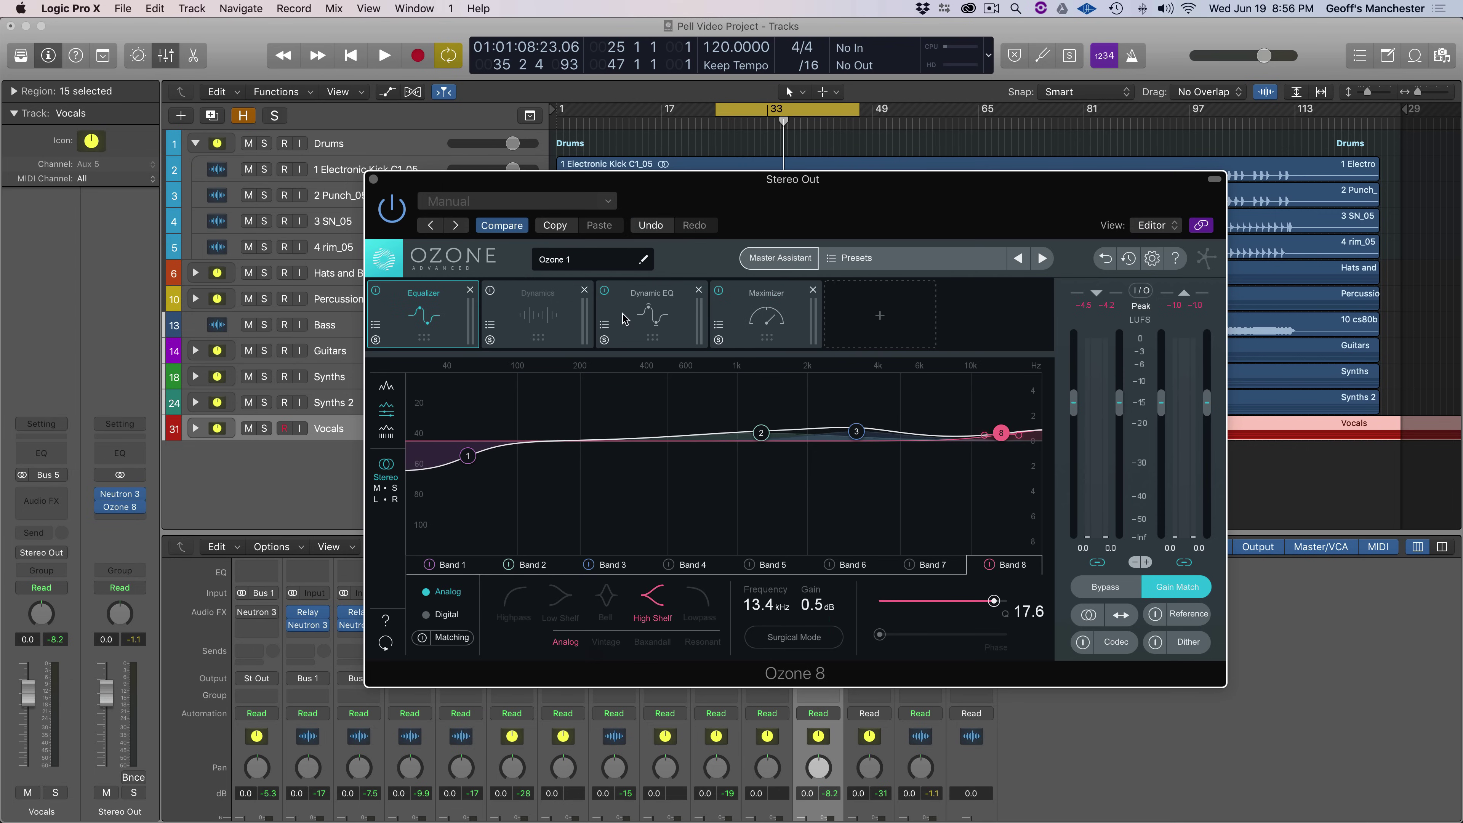
left_click(640, 318)
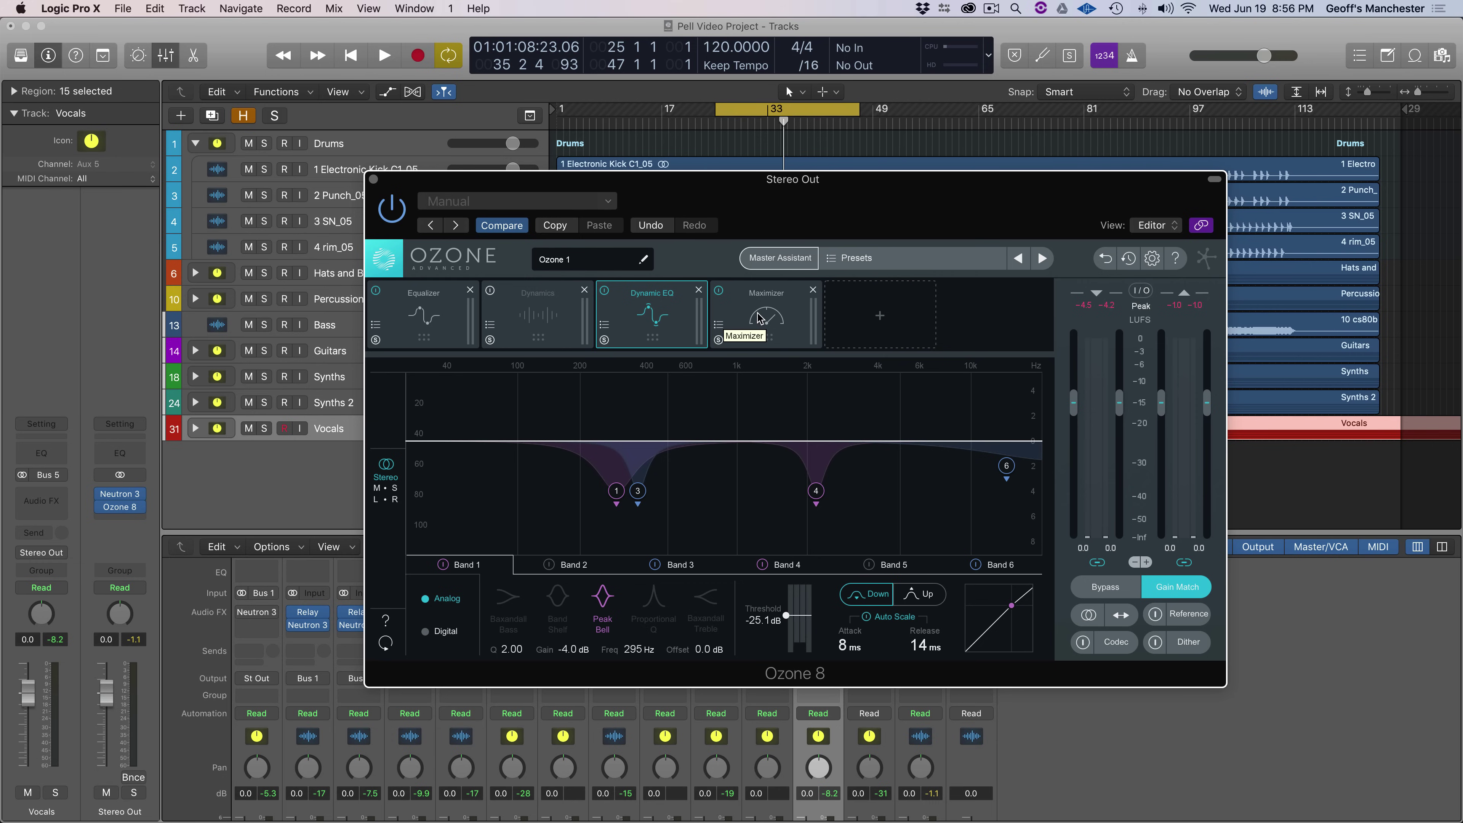
- Compare the gain-matched master with the bypassed signal several times during playback, stop the transport and leave Ozone 8 active
left_click(1094, 585)
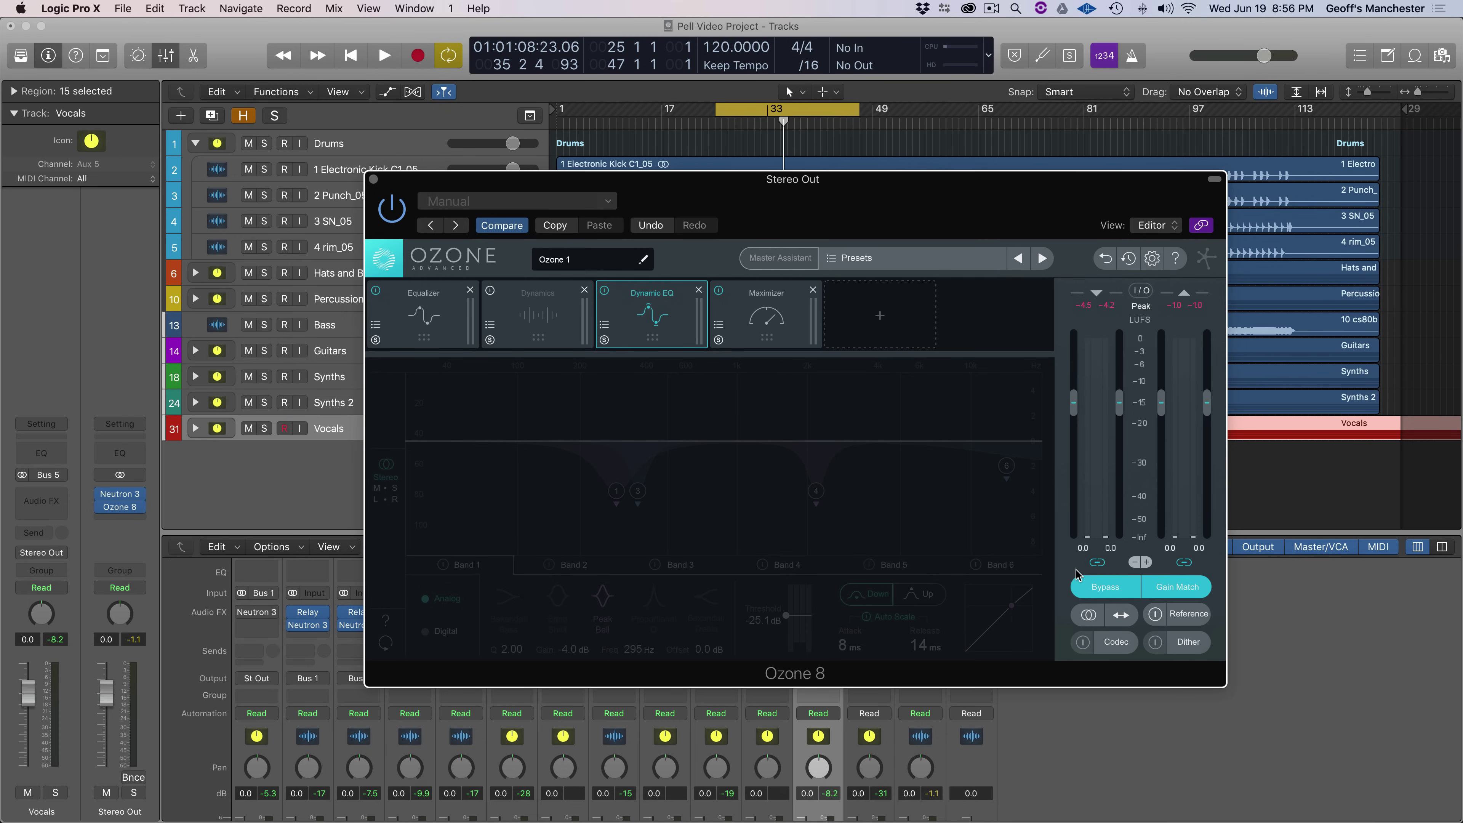
key("space")
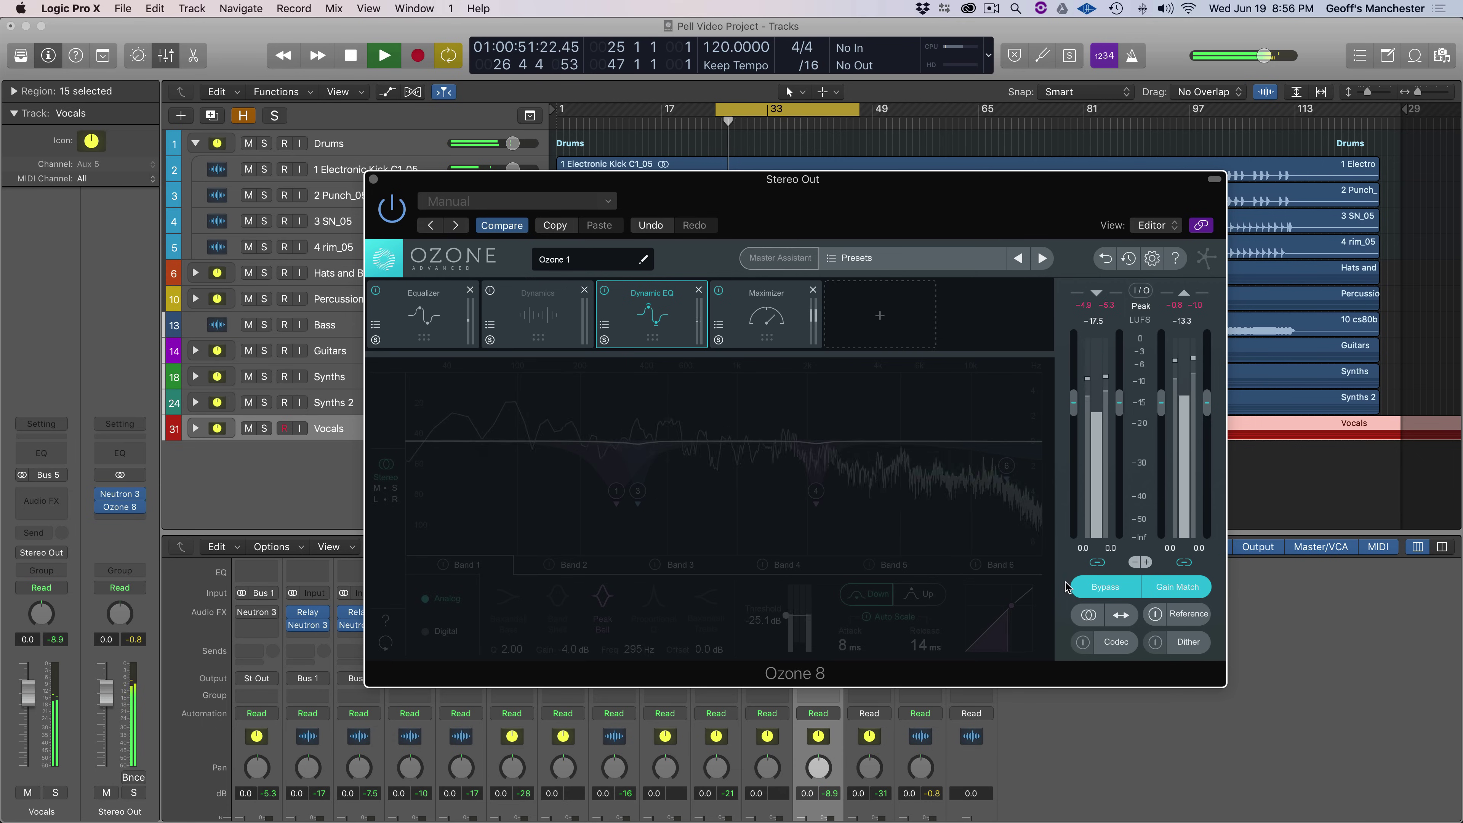
left_click(1086, 593)
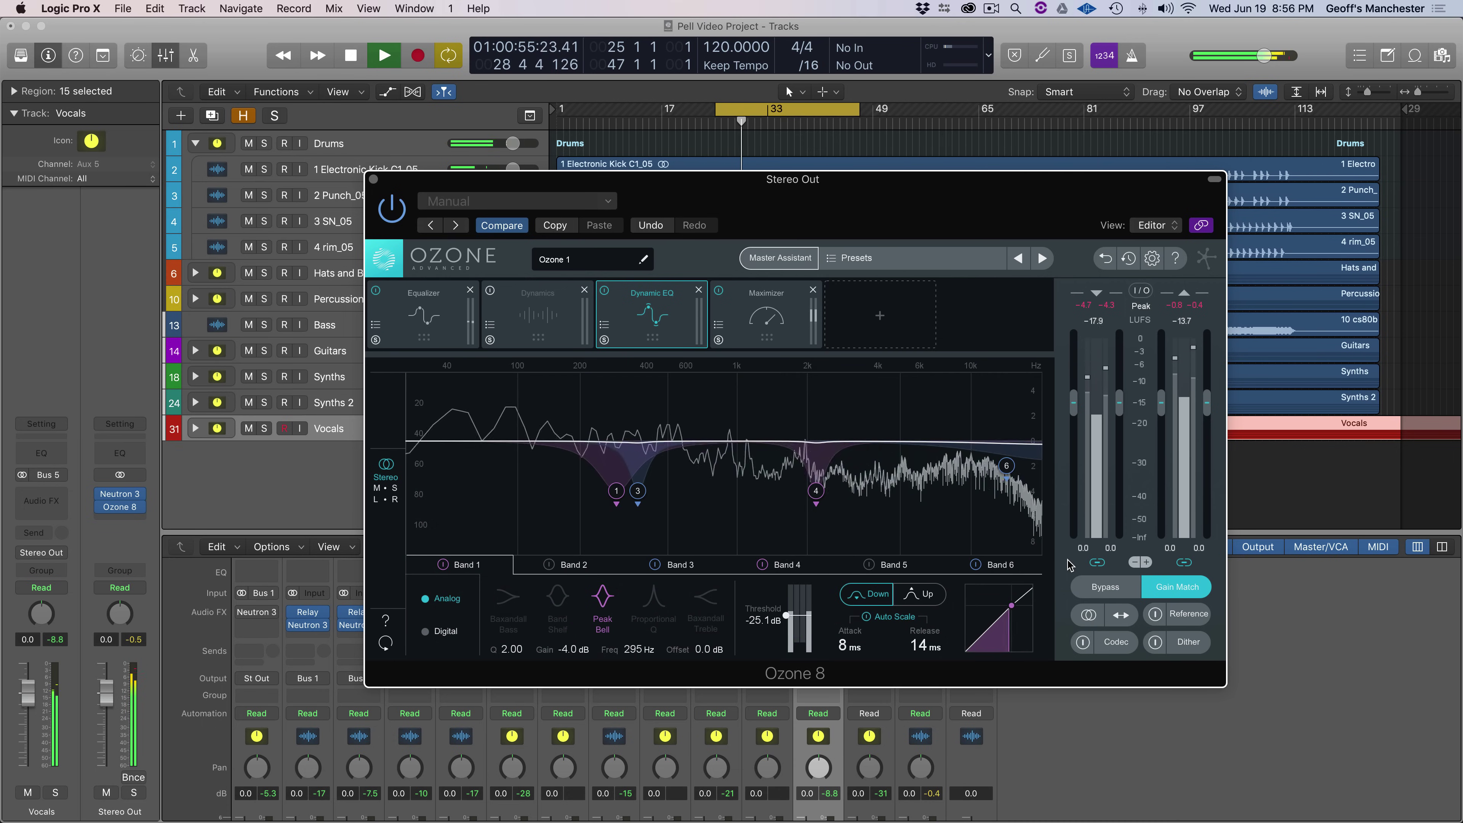
left_click(1091, 588)
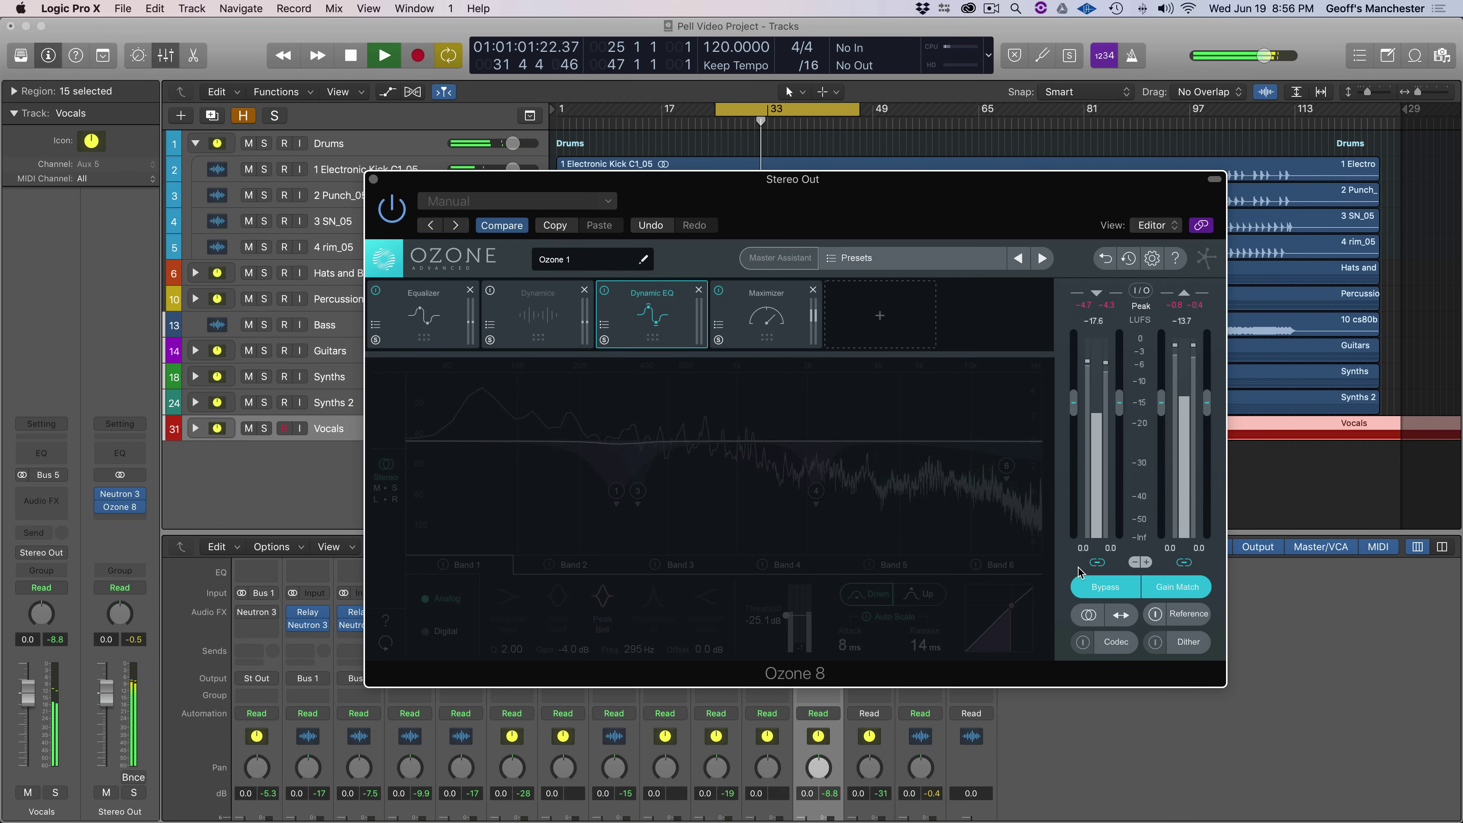
left_click(1082, 581)
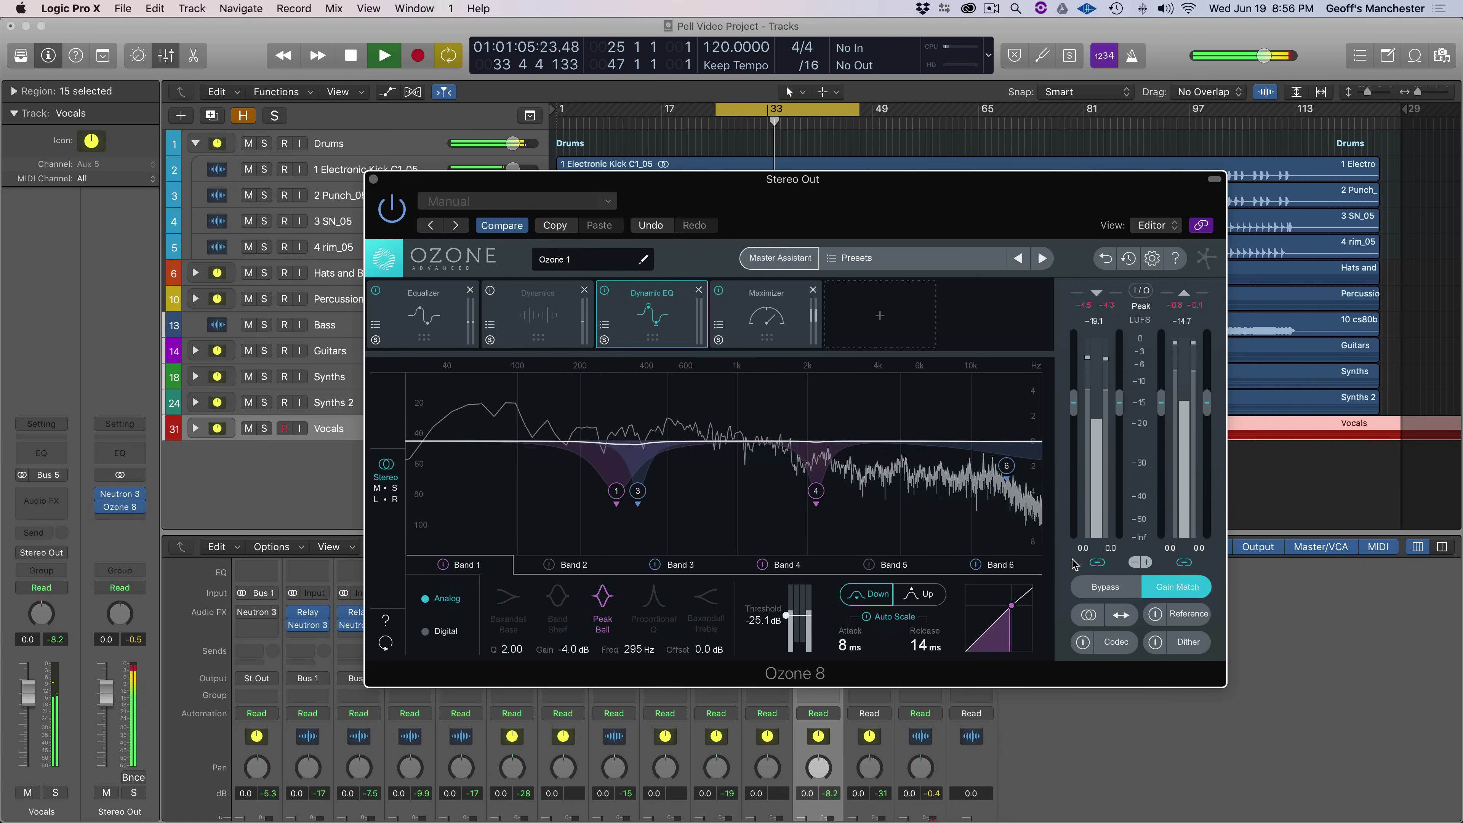
left_click(1081, 581)
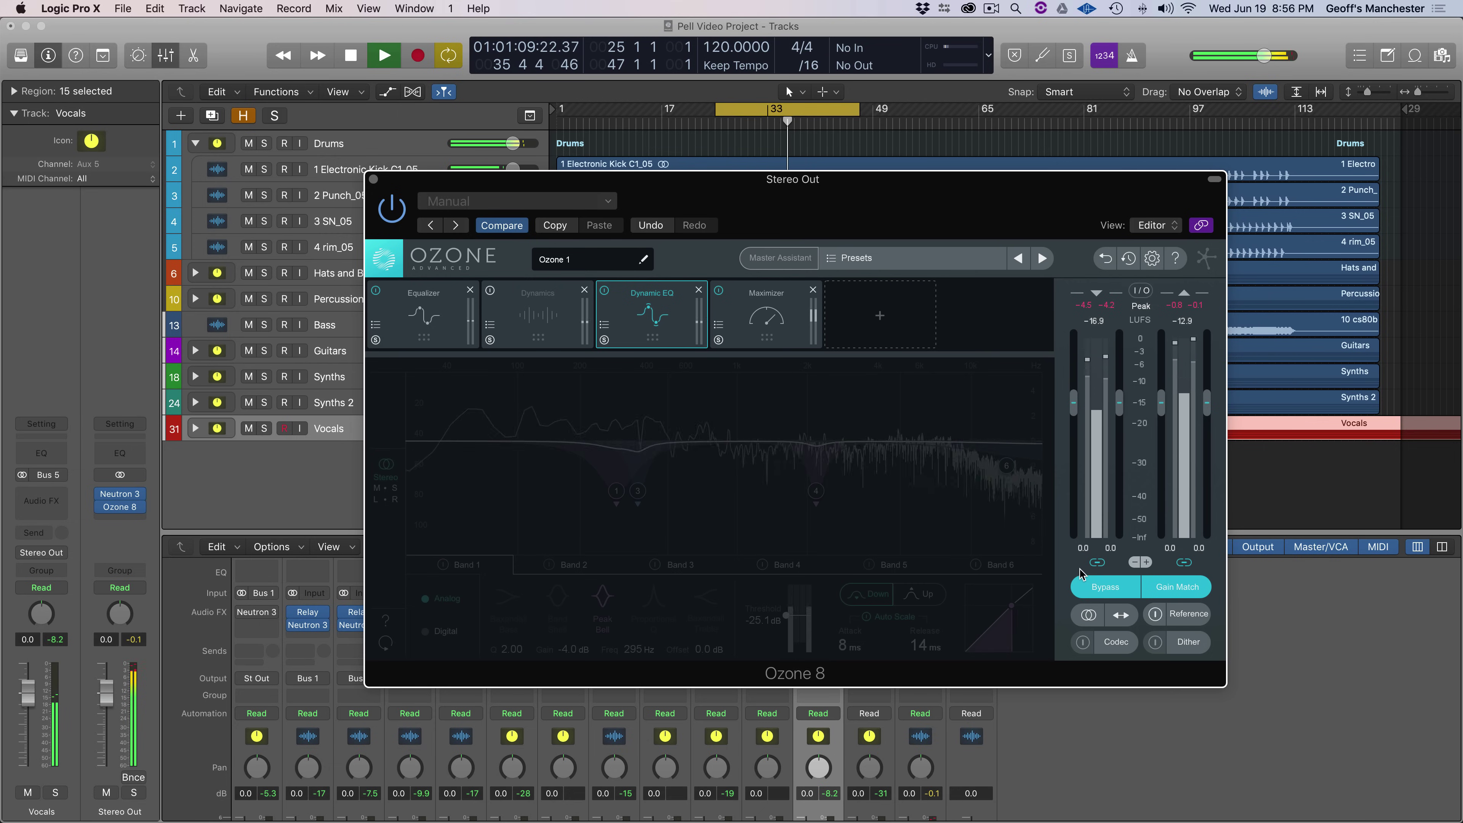
left_click(1082, 582)
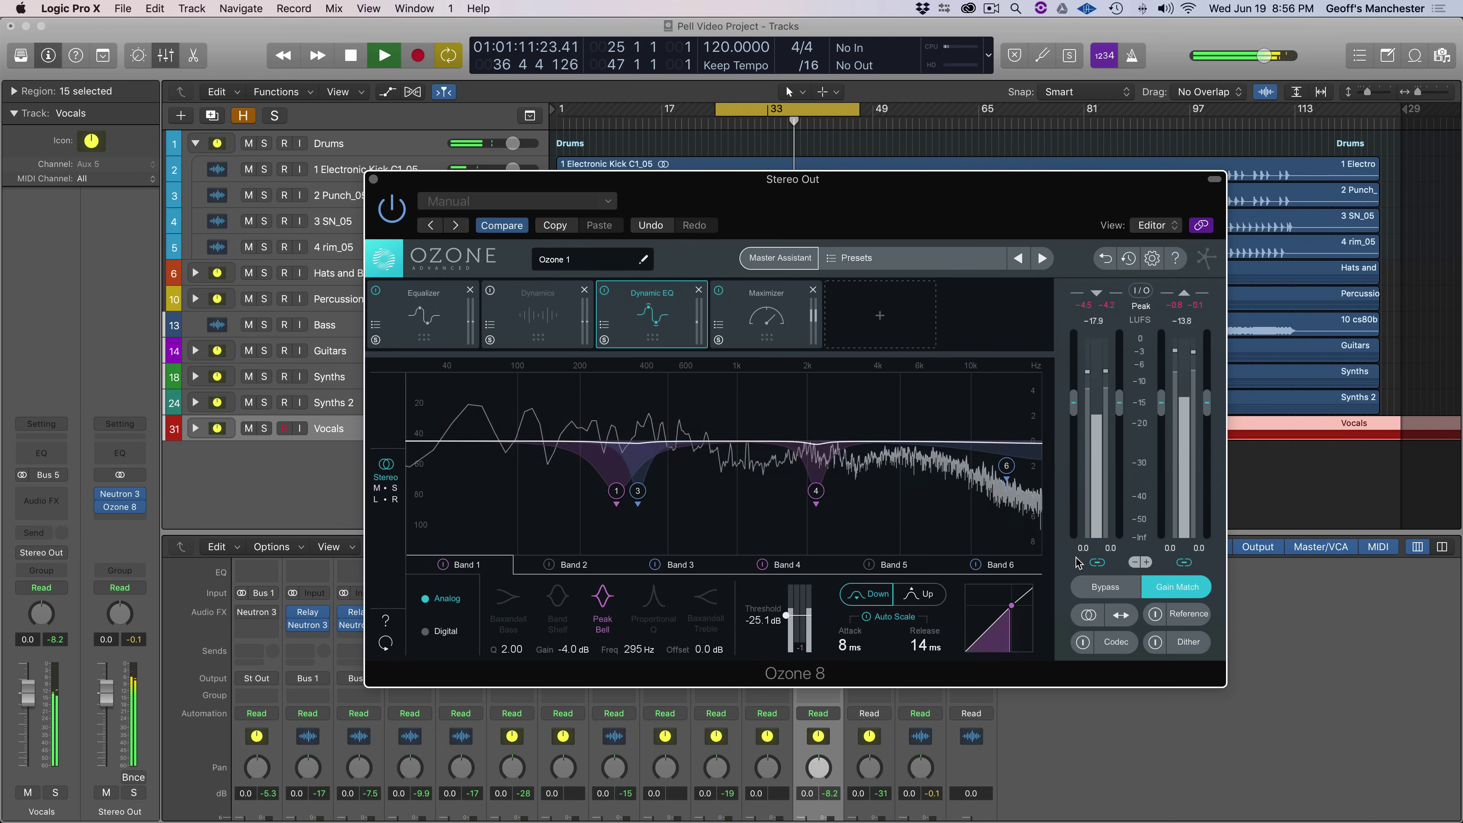
left_click(1088, 587)
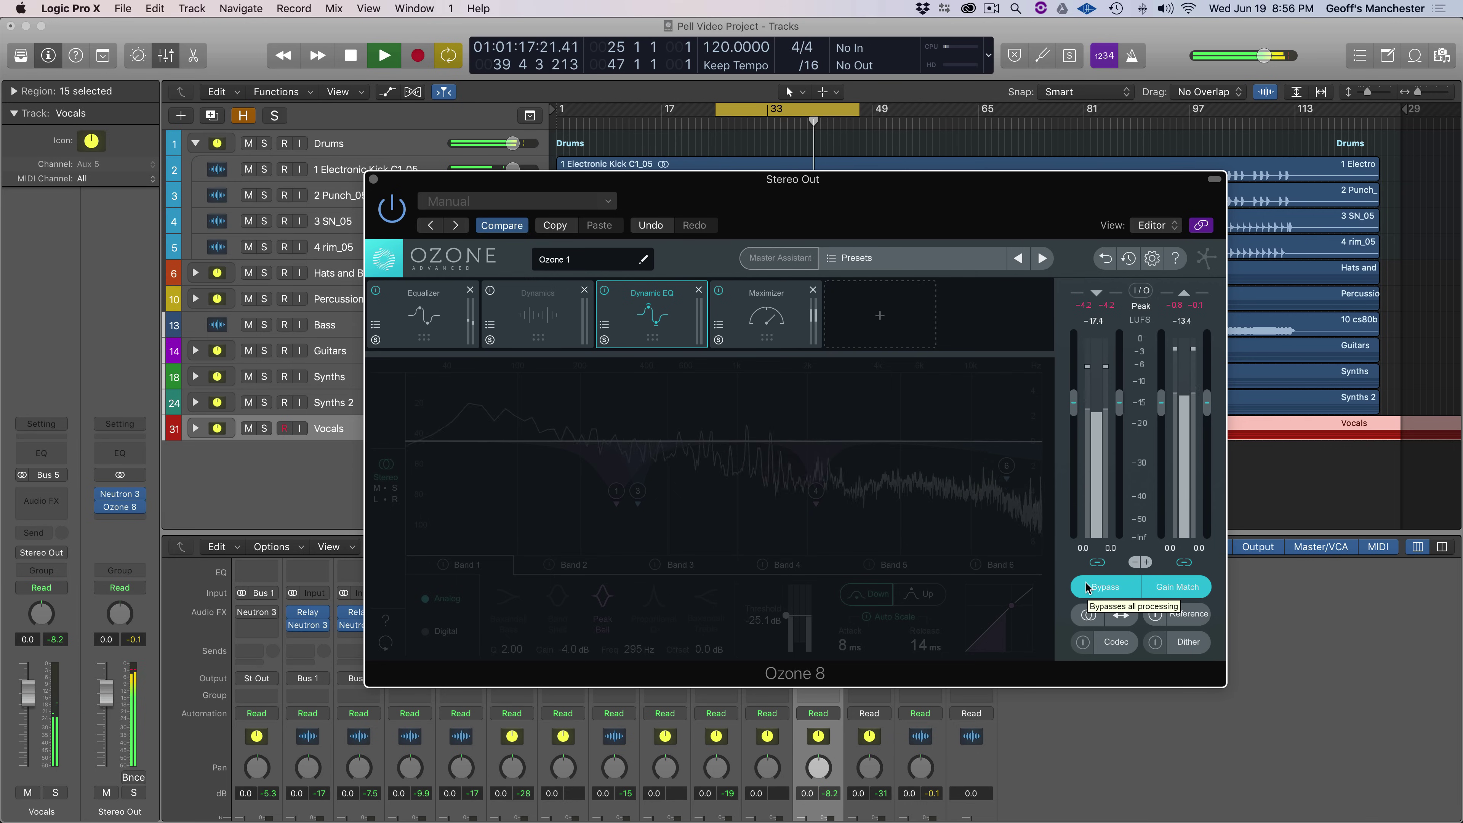
left_click(1087, 587)
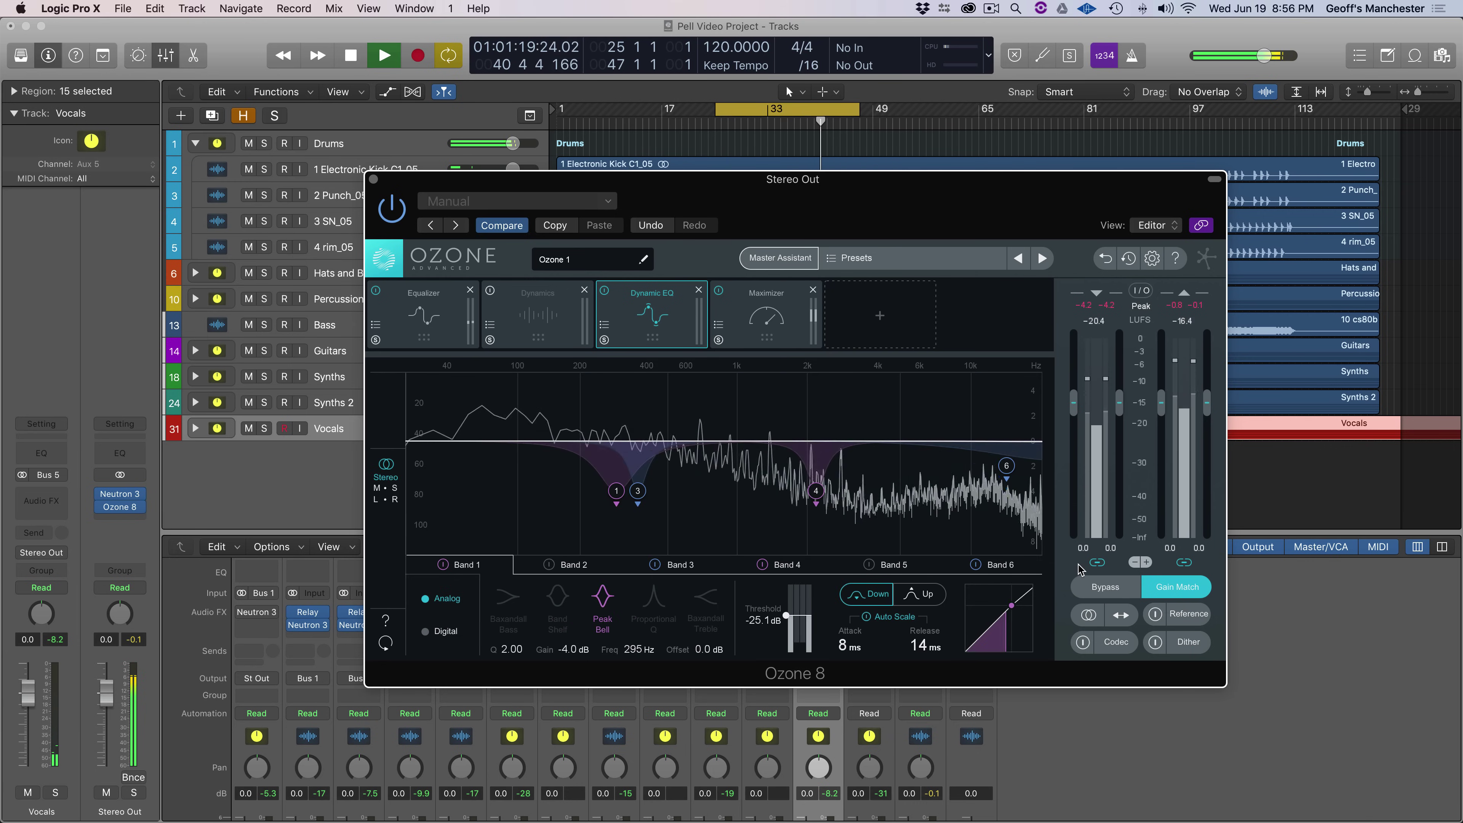
left_click(1090, 590)
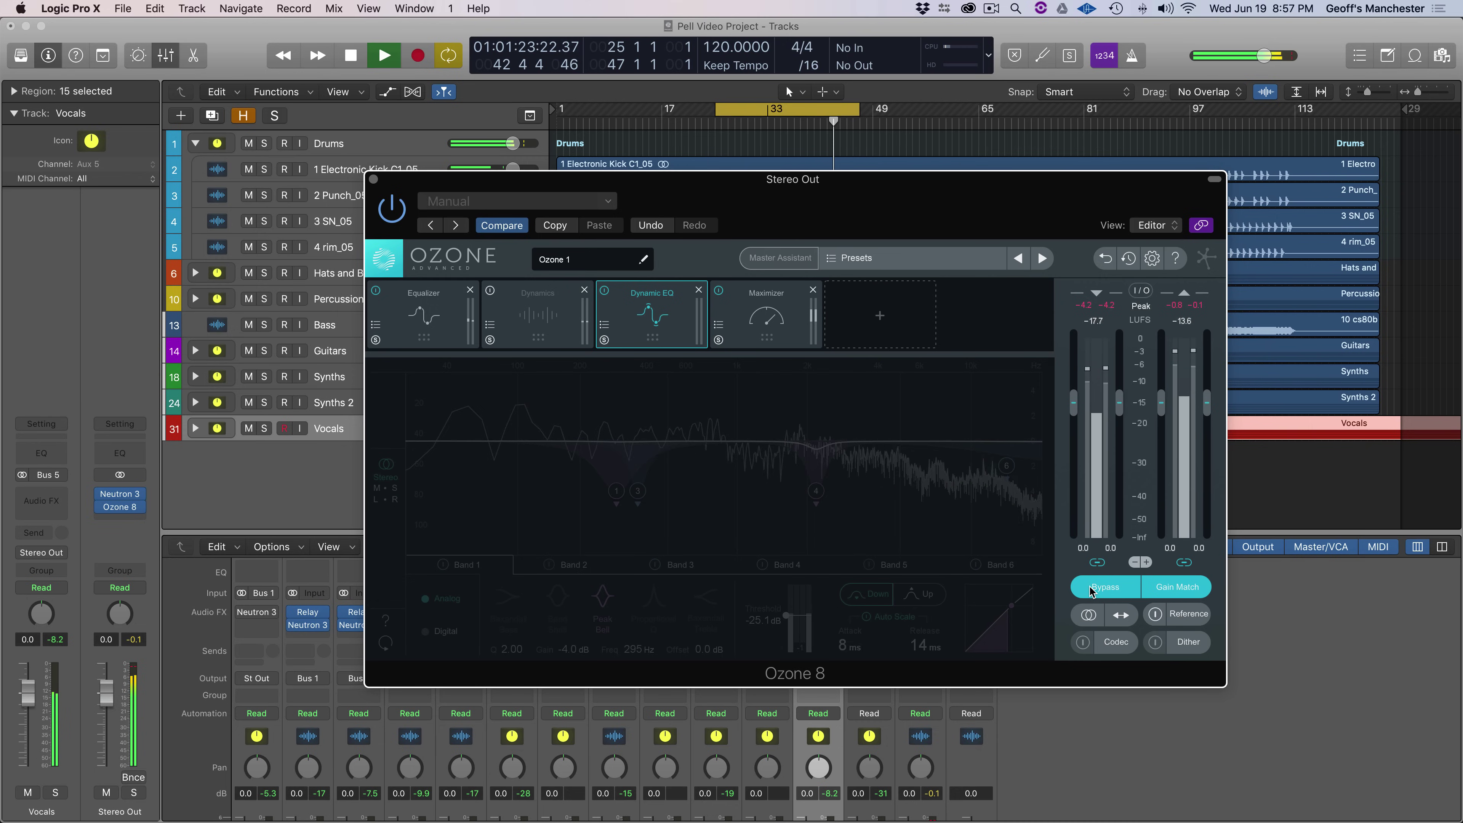
key("space")
left_click(1091, 588)
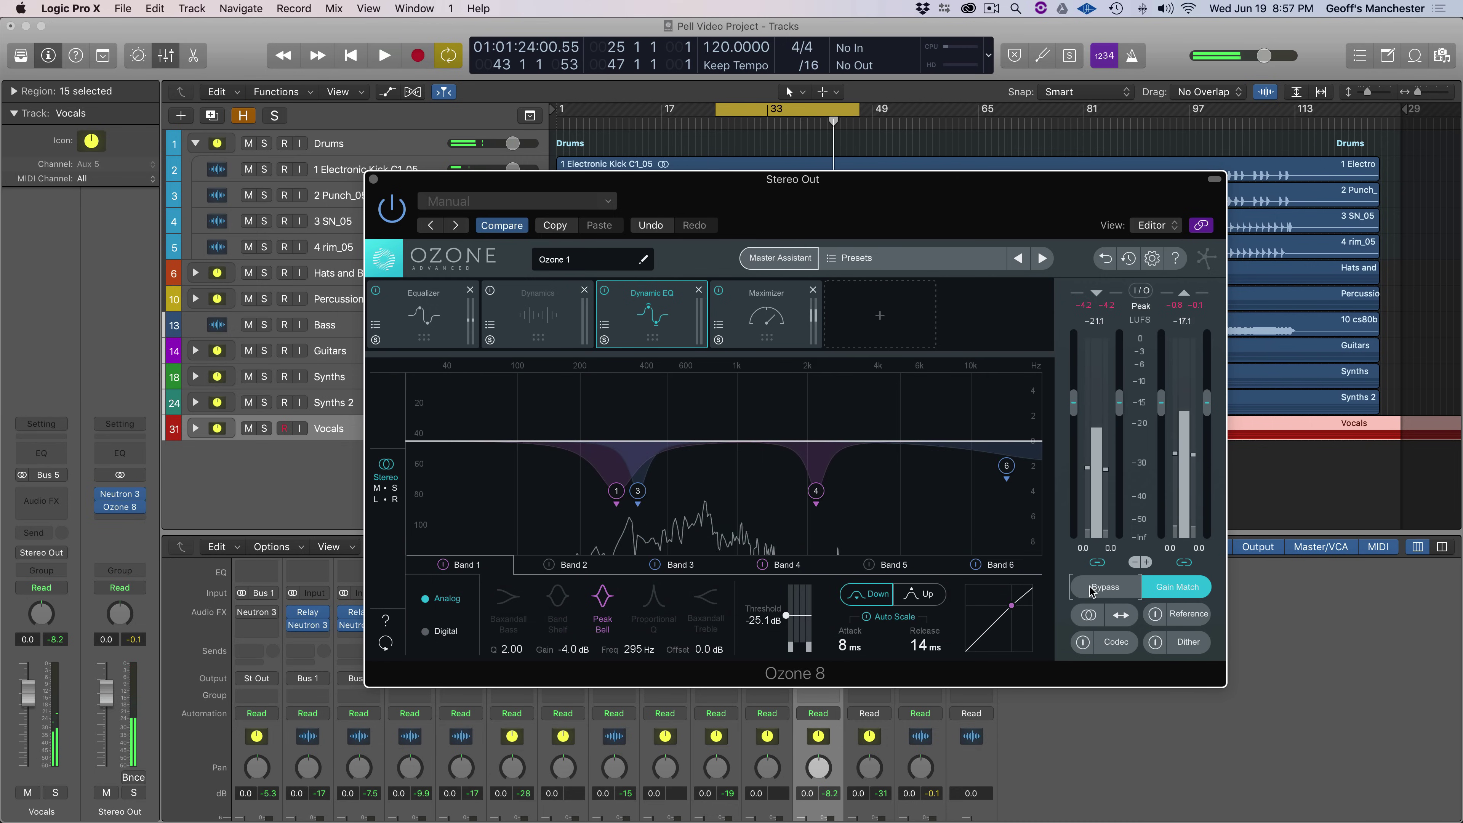
- Turn off Gain Match and compare the master with the bypassed signal during playback while viewing the Maximizer, ending with bypass off
left_click(1156, 591)
left_click(765, 313)
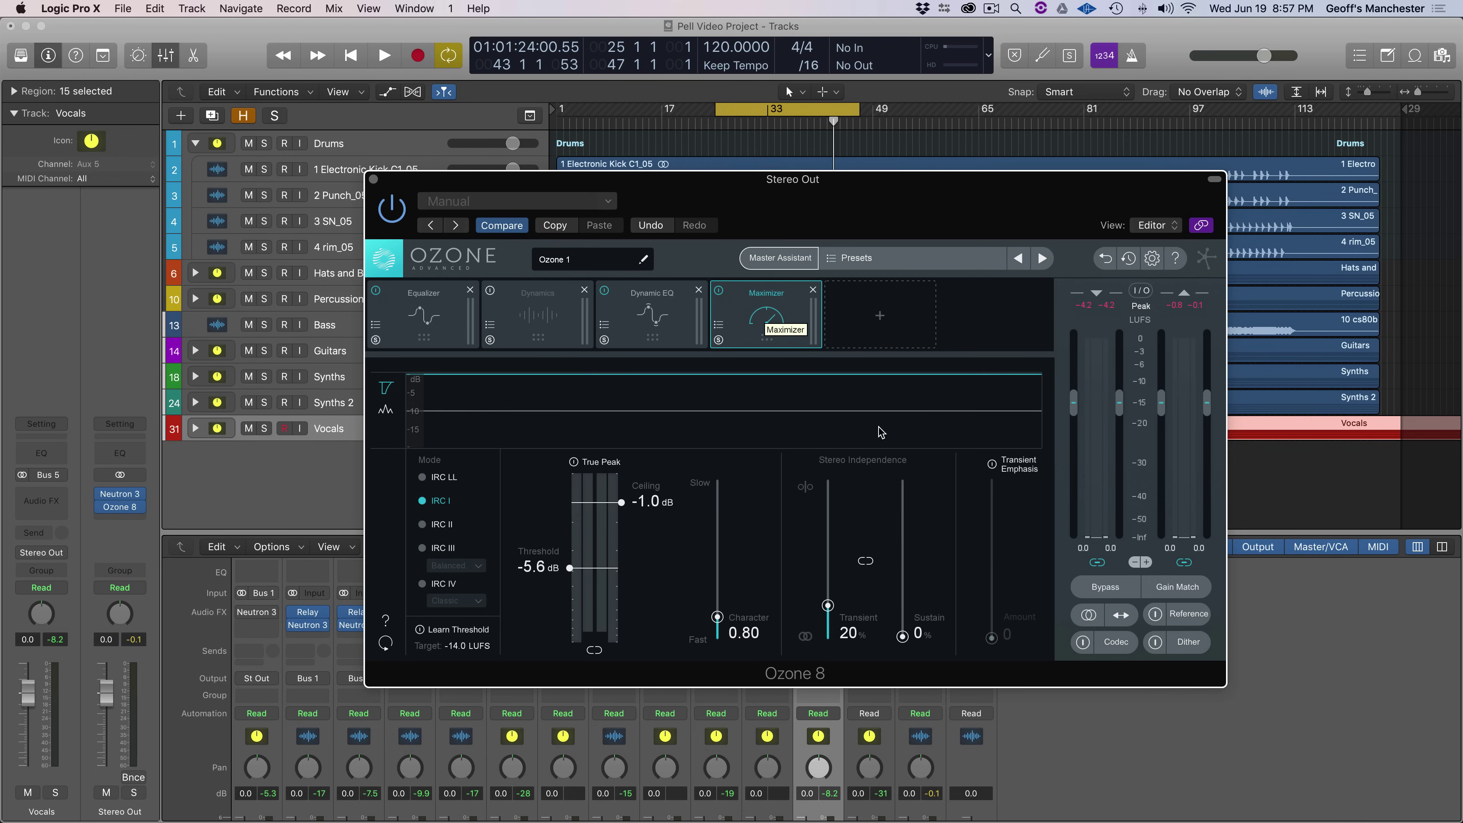
left_click(1094, 593)
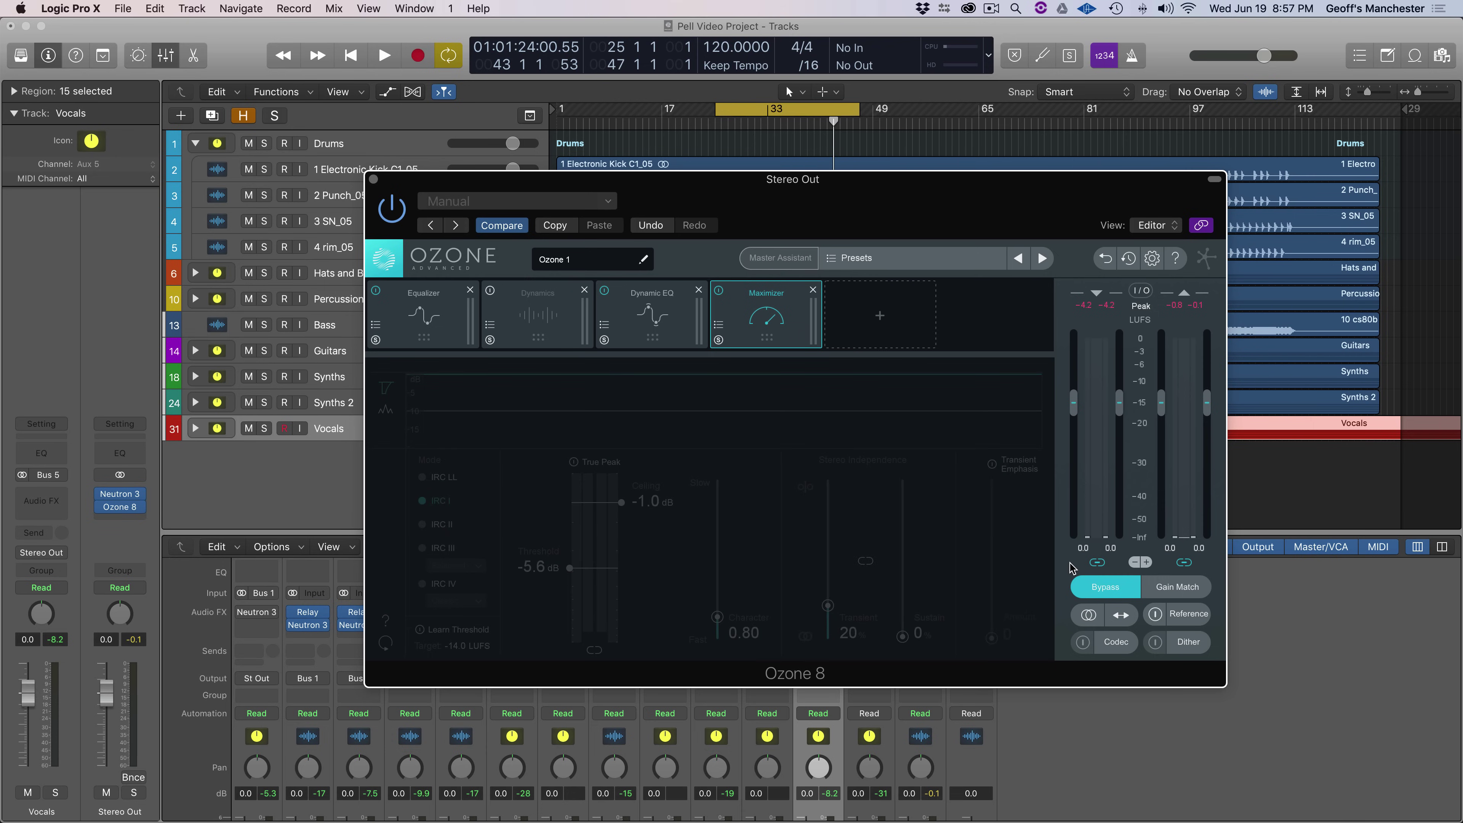
key("space")
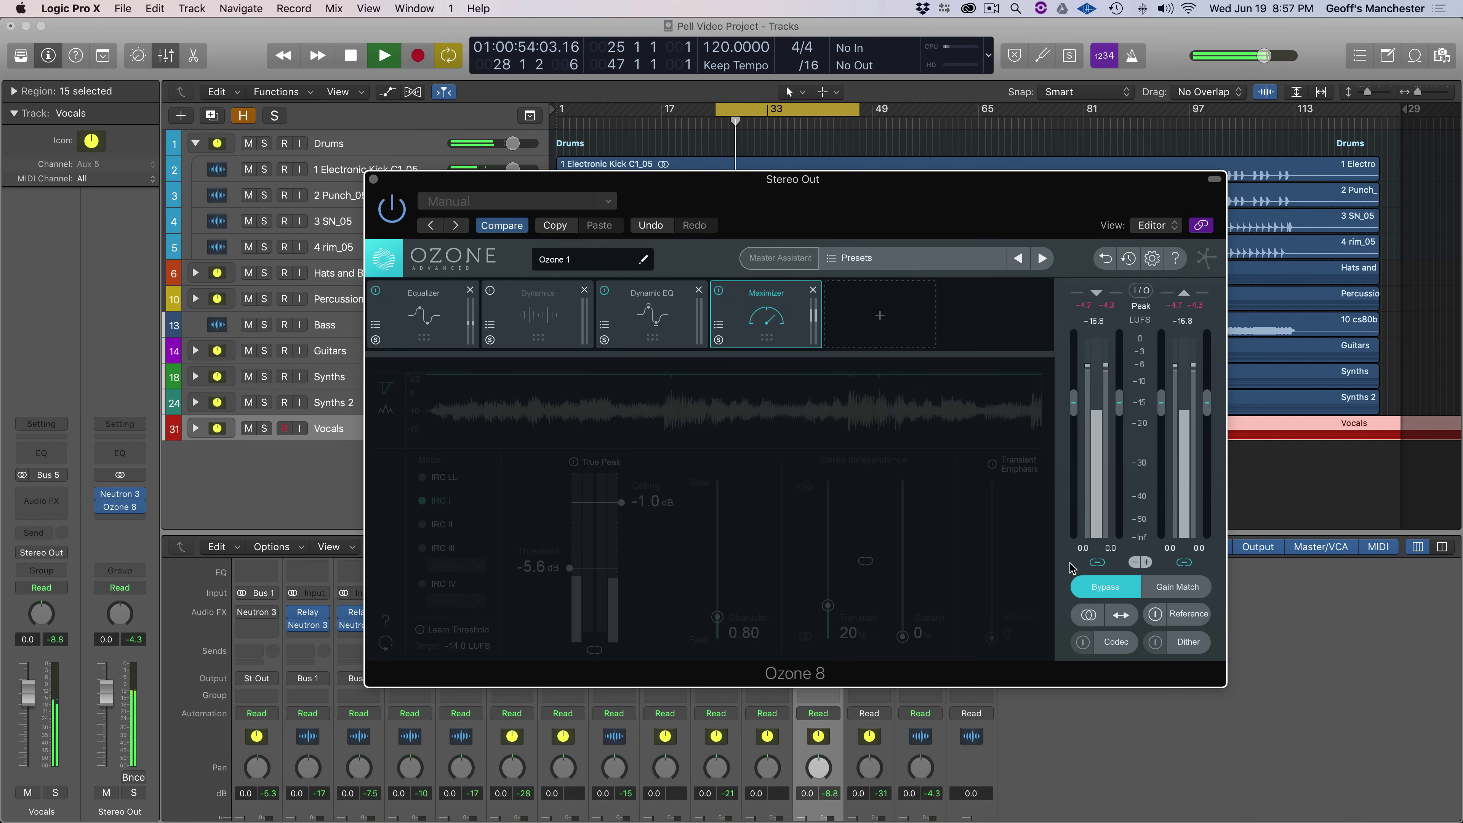
left_click(1087, 584)
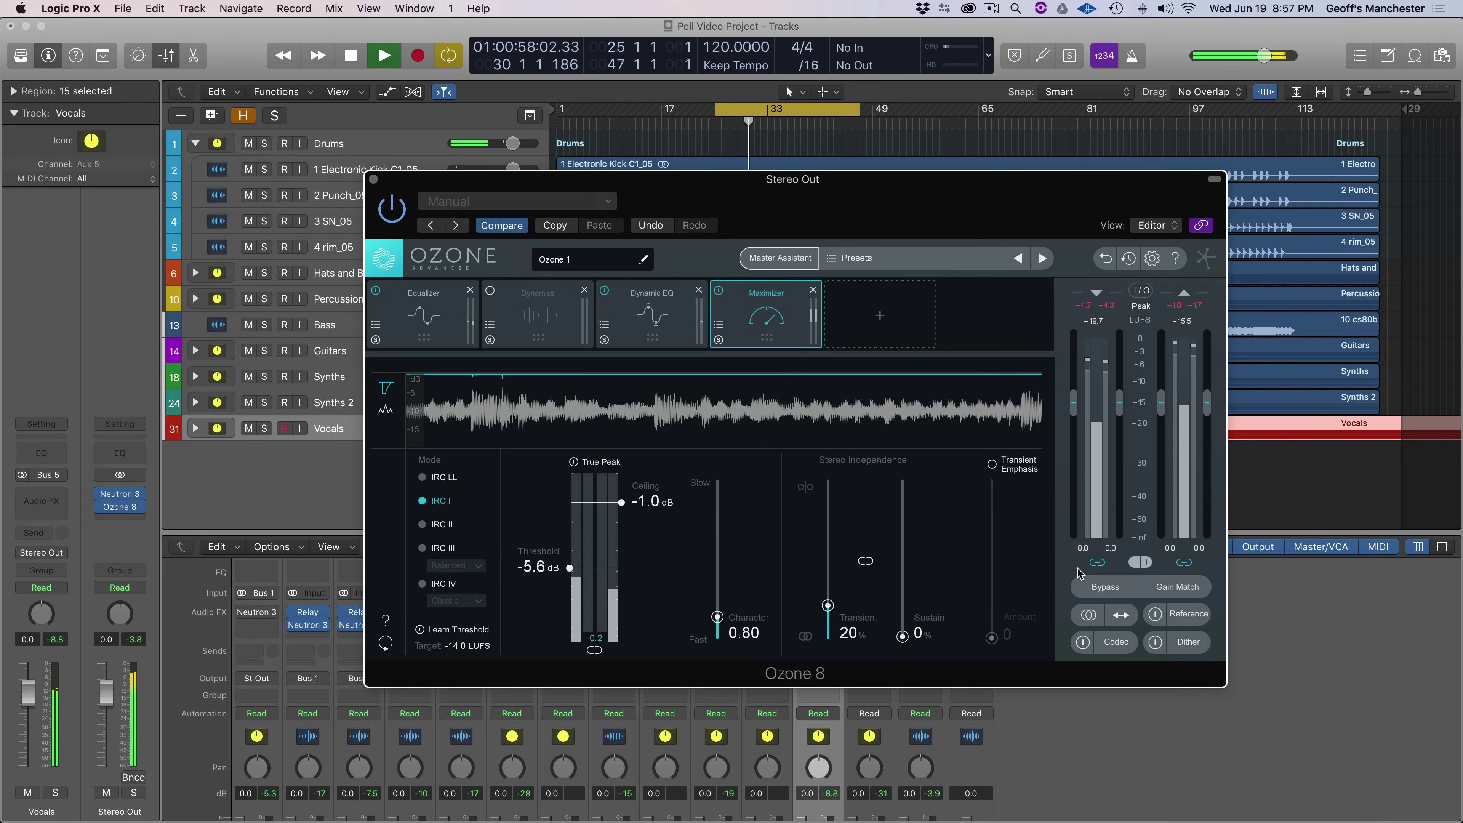
left_click(1093, 588)
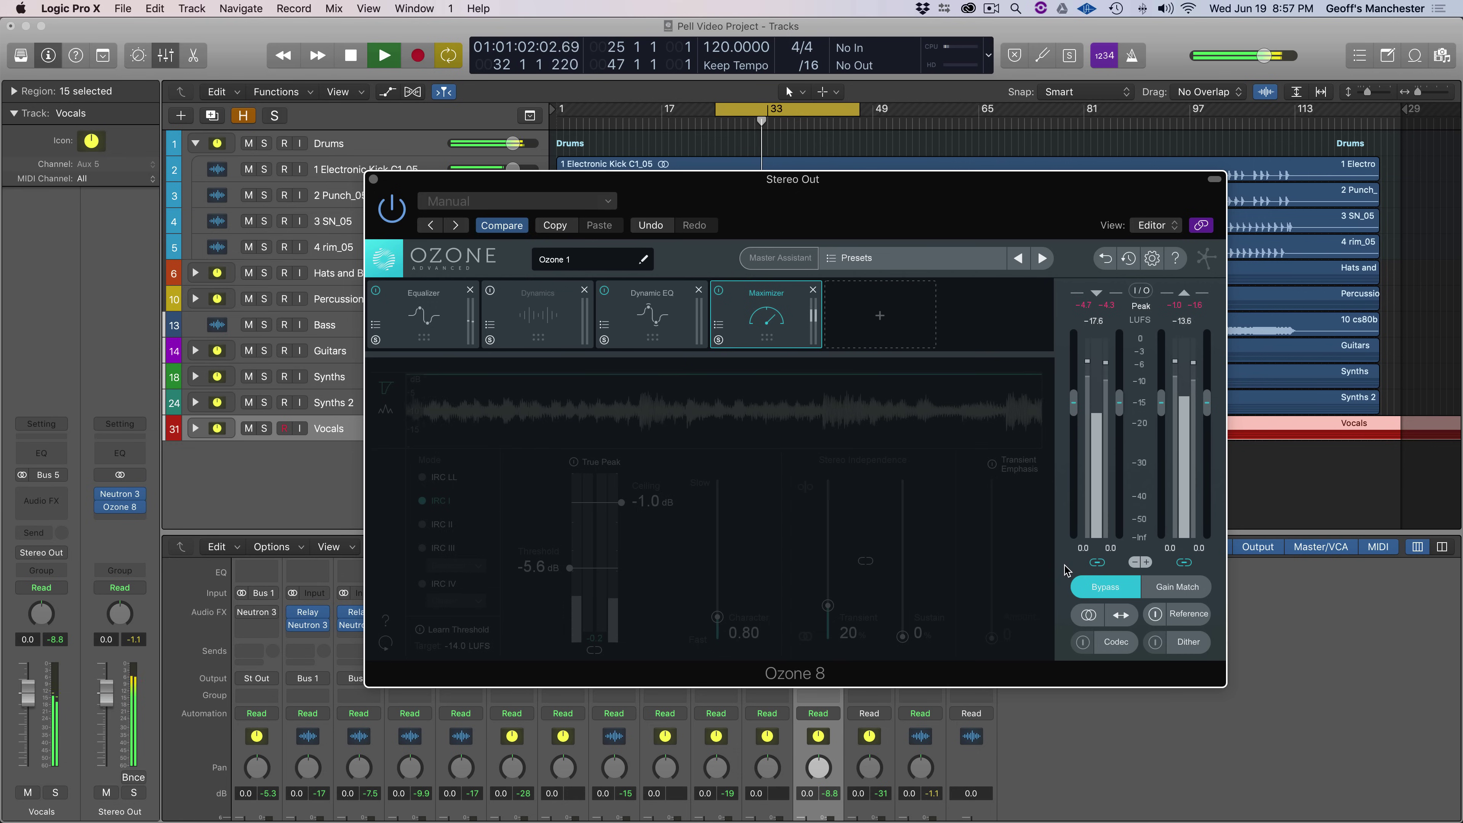
left_click(1093, 588)
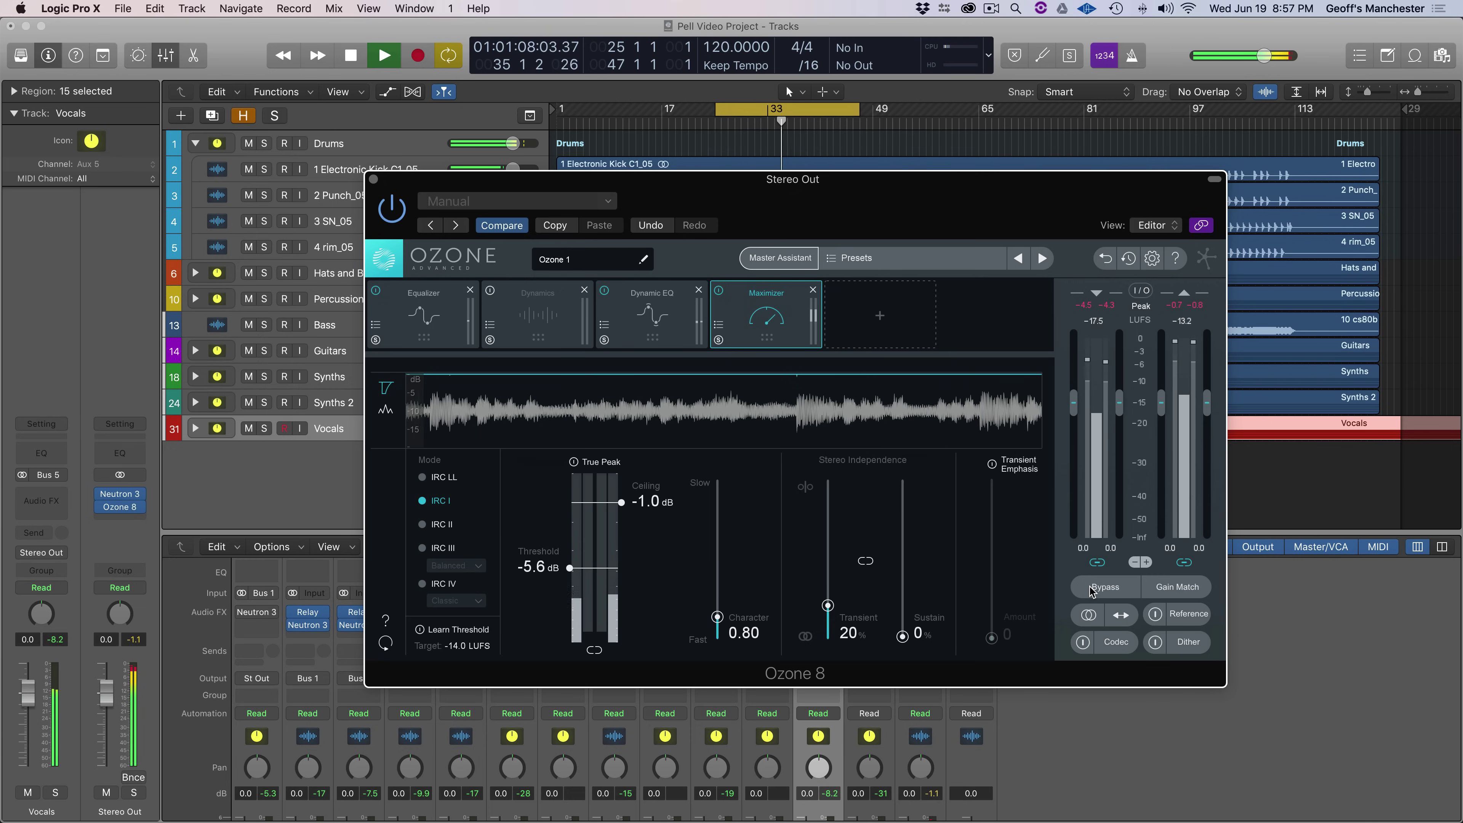
left_click(1091, 592)
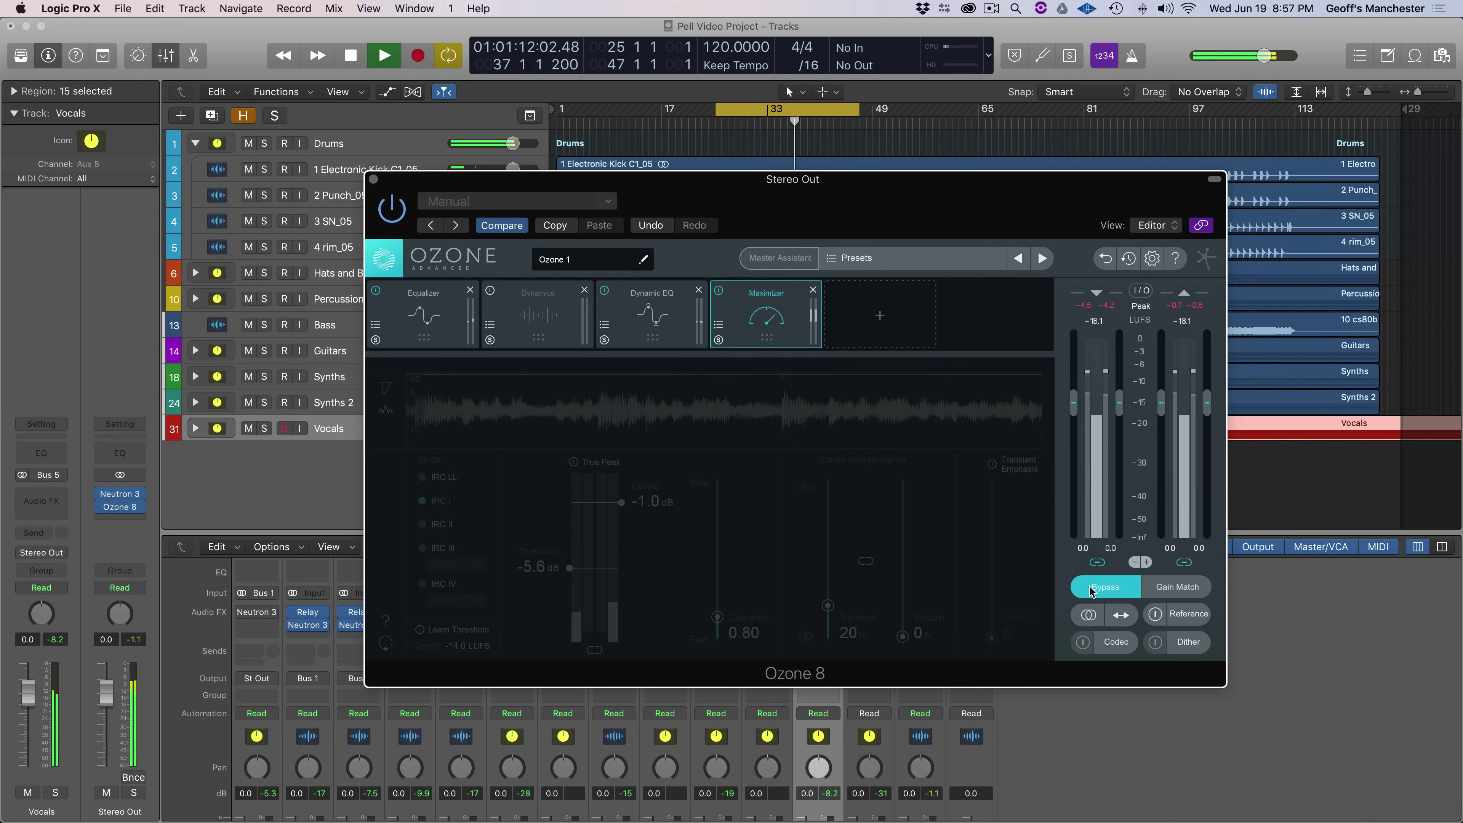
left_click(1092, 590)
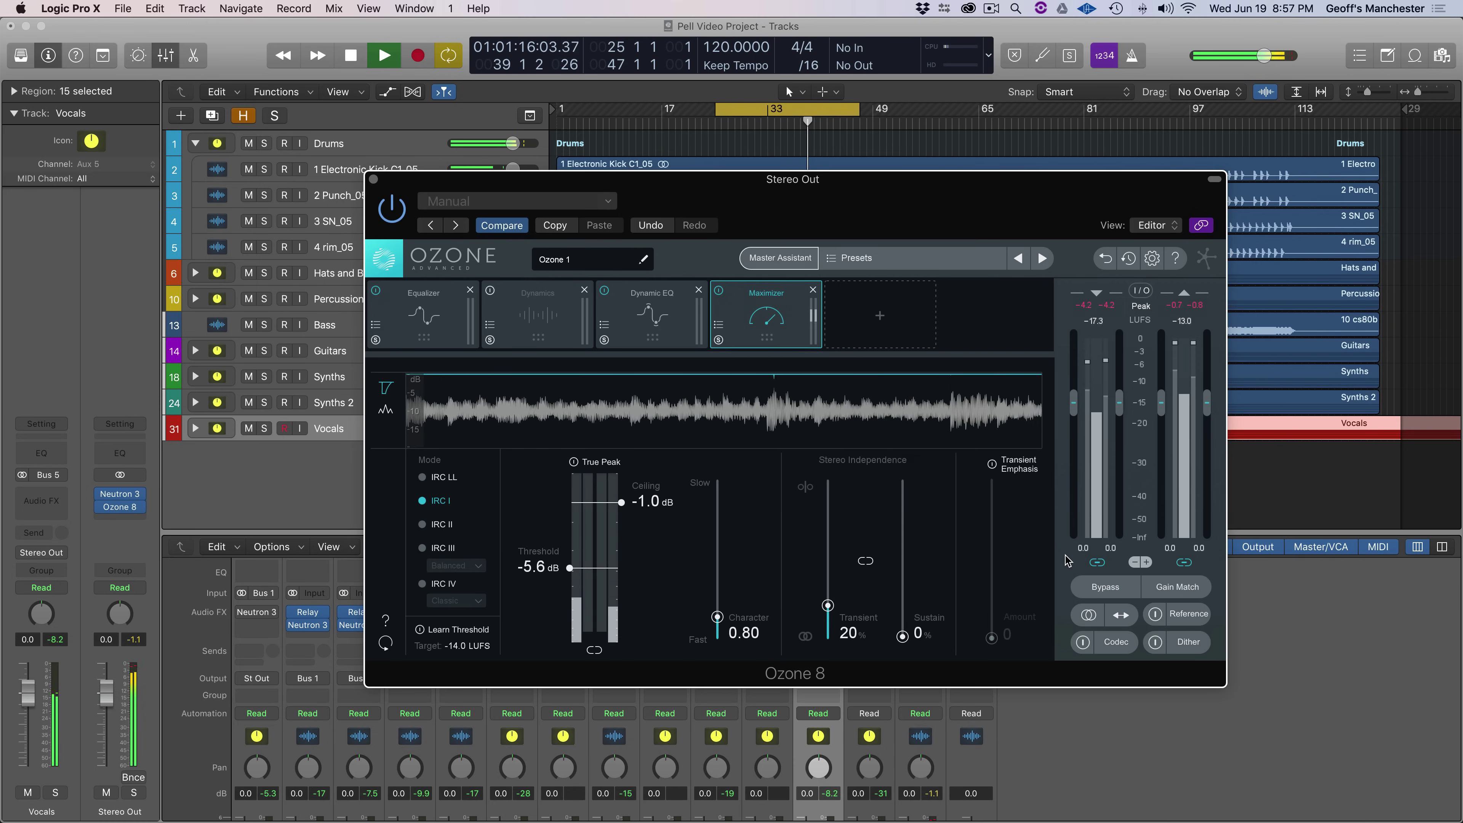
key("space")
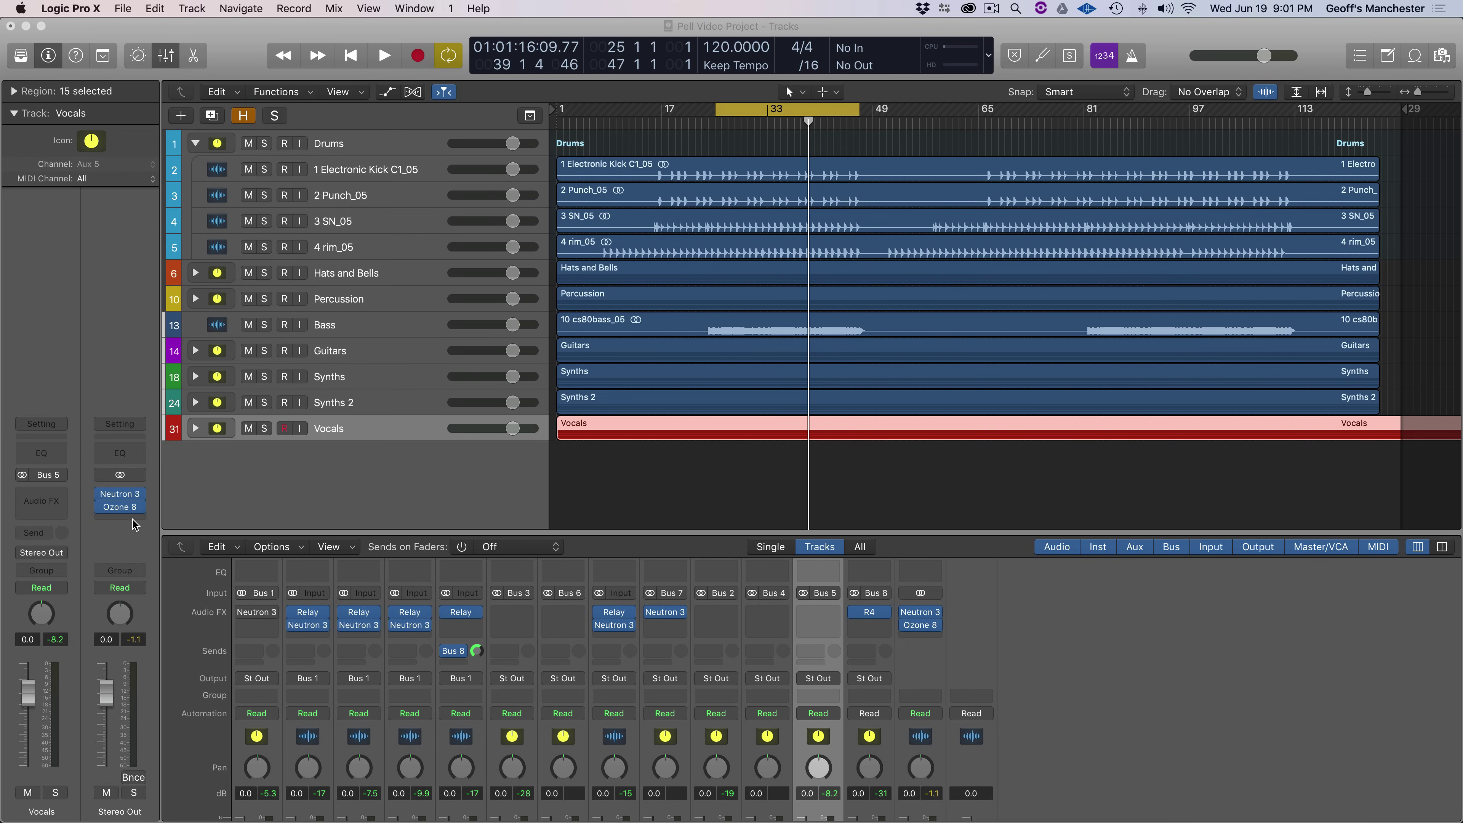
- Insert a stereo Tonal Balance Control after Ozone 8 on the Stereo Out channel and move its window clear of the channel strips
left_click(121, 516)
mouse_move(122, 553)
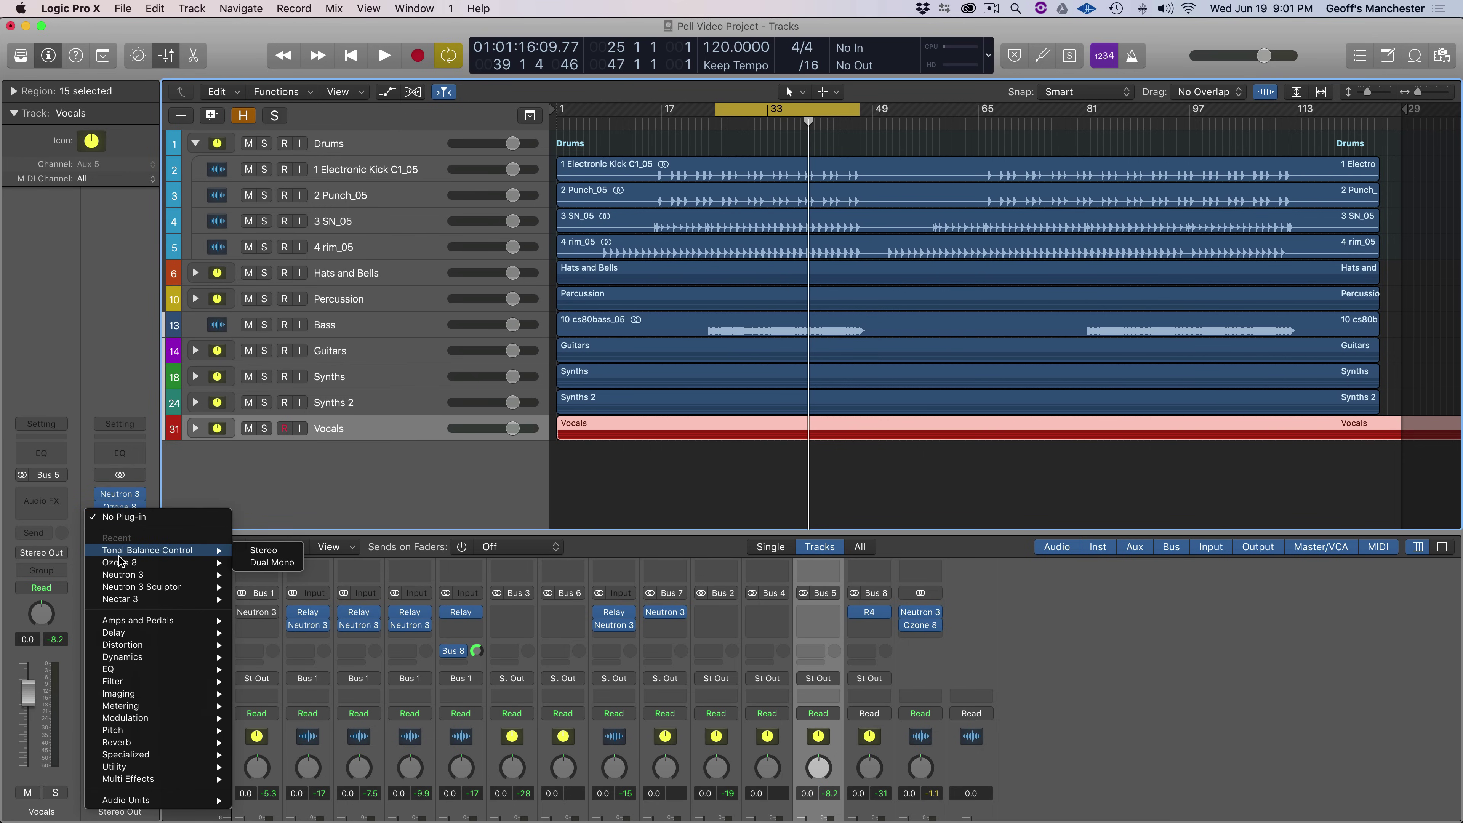
left_click(254, 556)
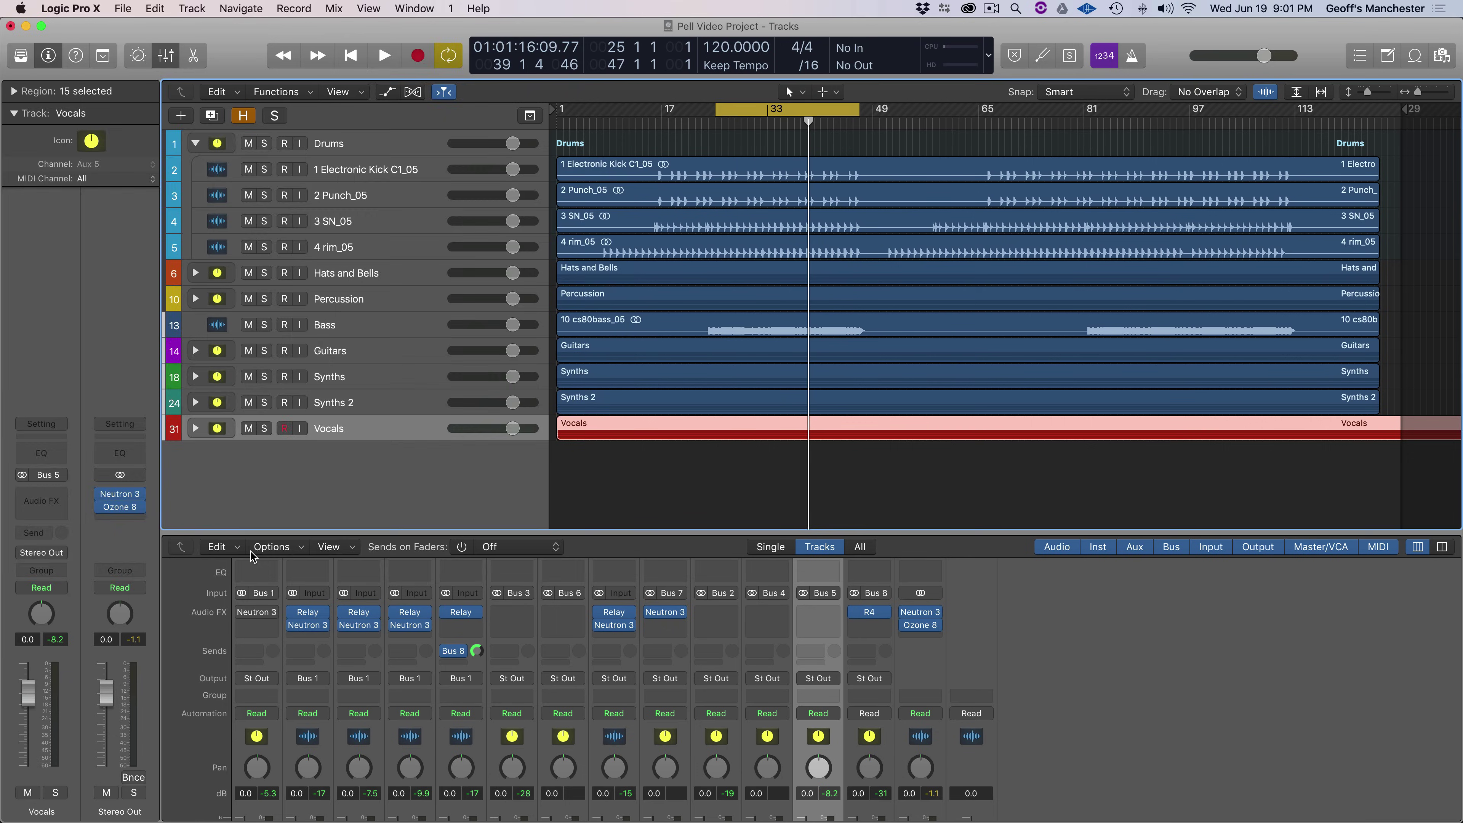
left_click_drag(539, 59, 925, 199)
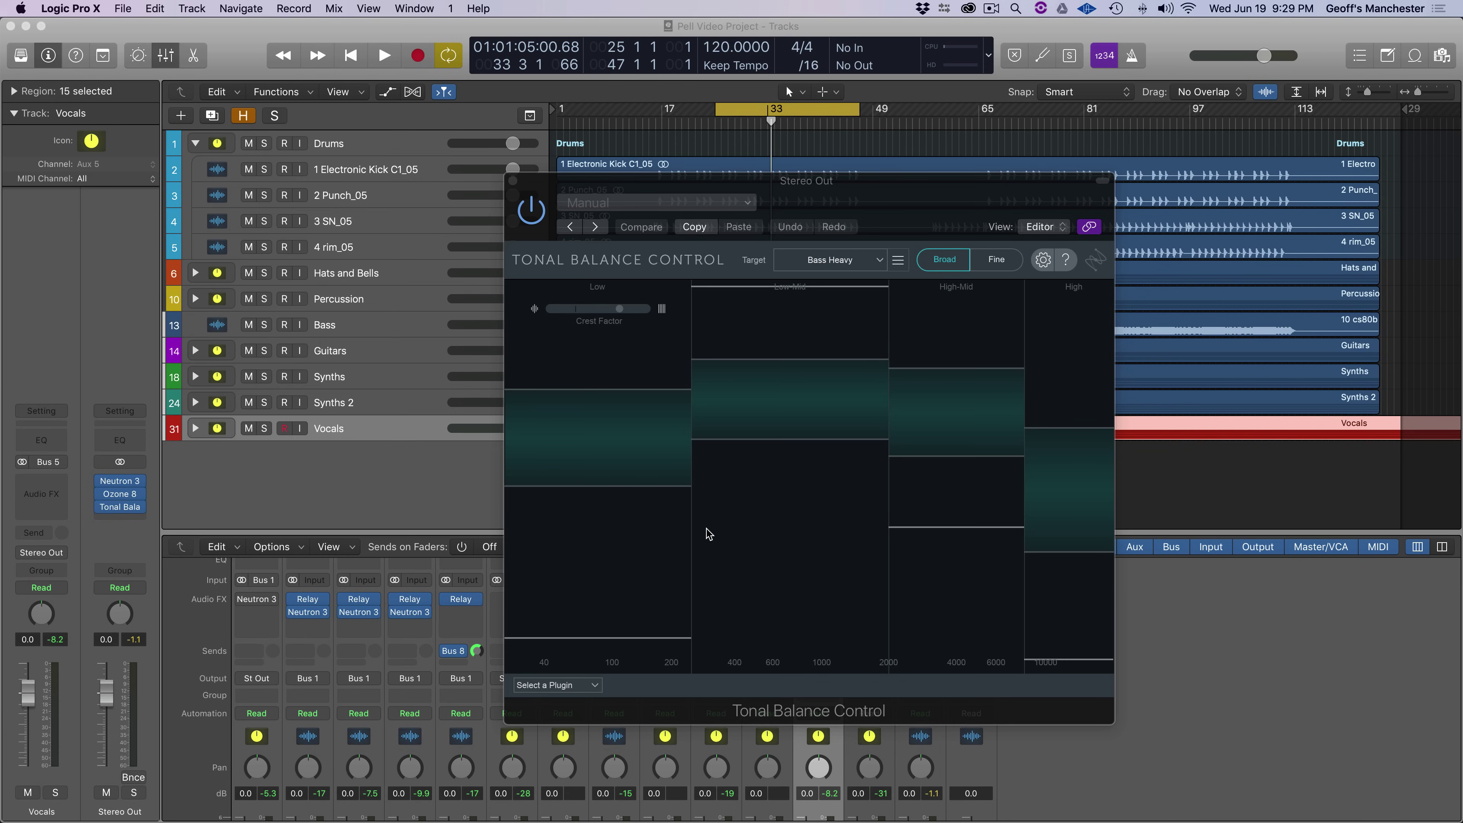
- Compare the Modern and Orchestral target curves in Tonal Balance Control, then return the target to Bass Heavy
left_click(805, 265)
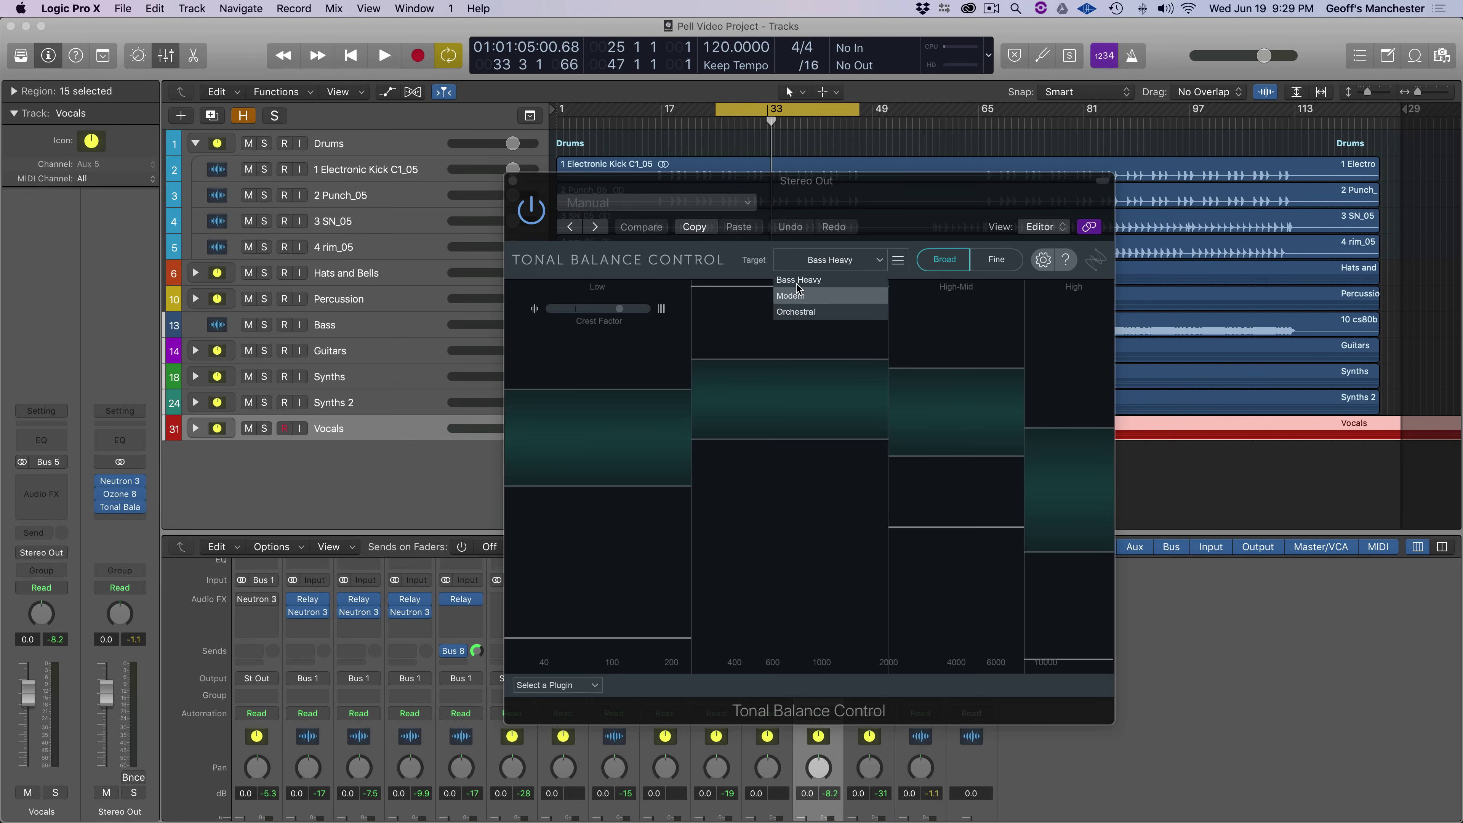
left_click(798, 295)
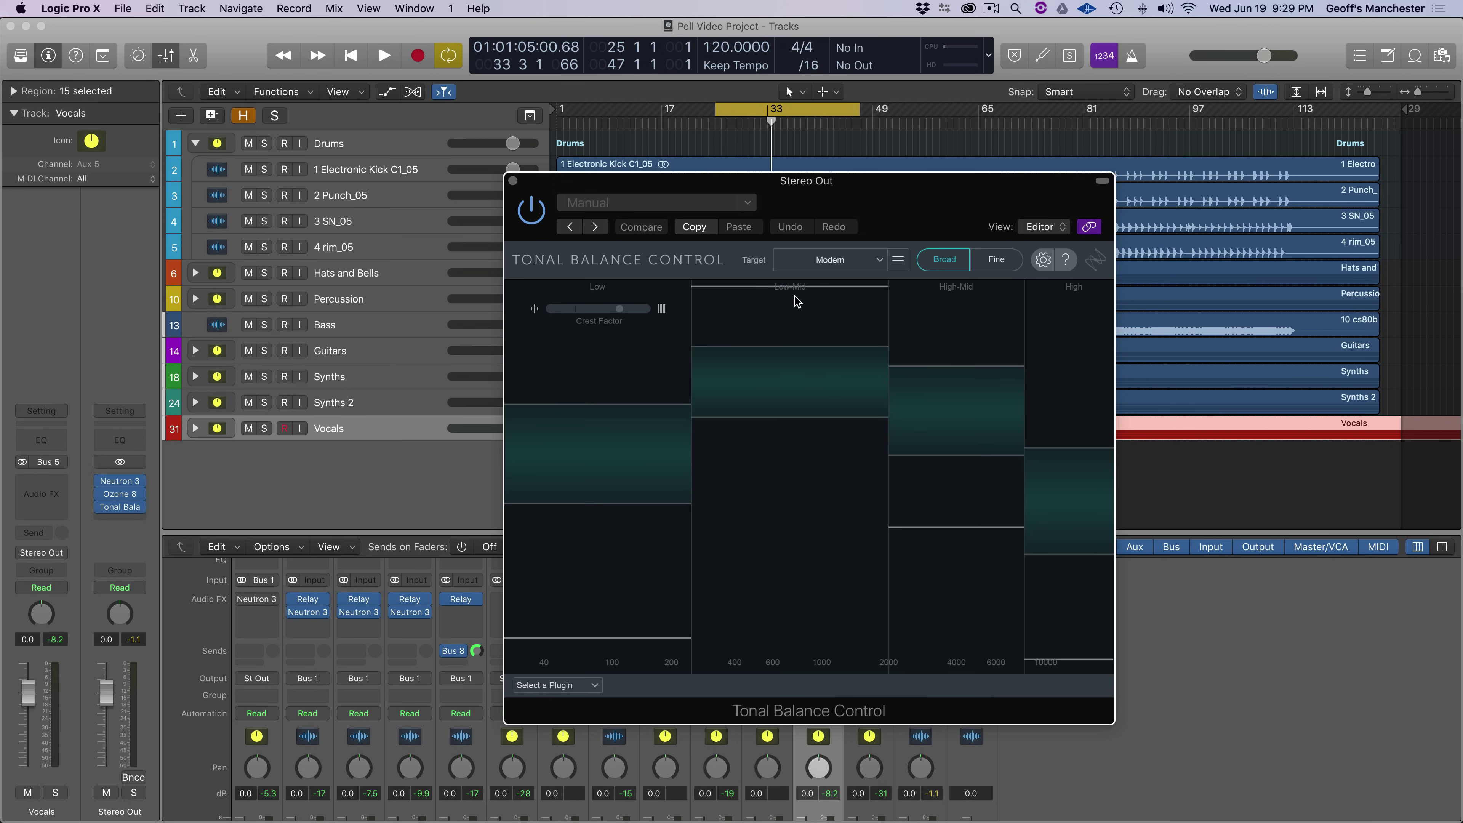
left_click(812, 261)
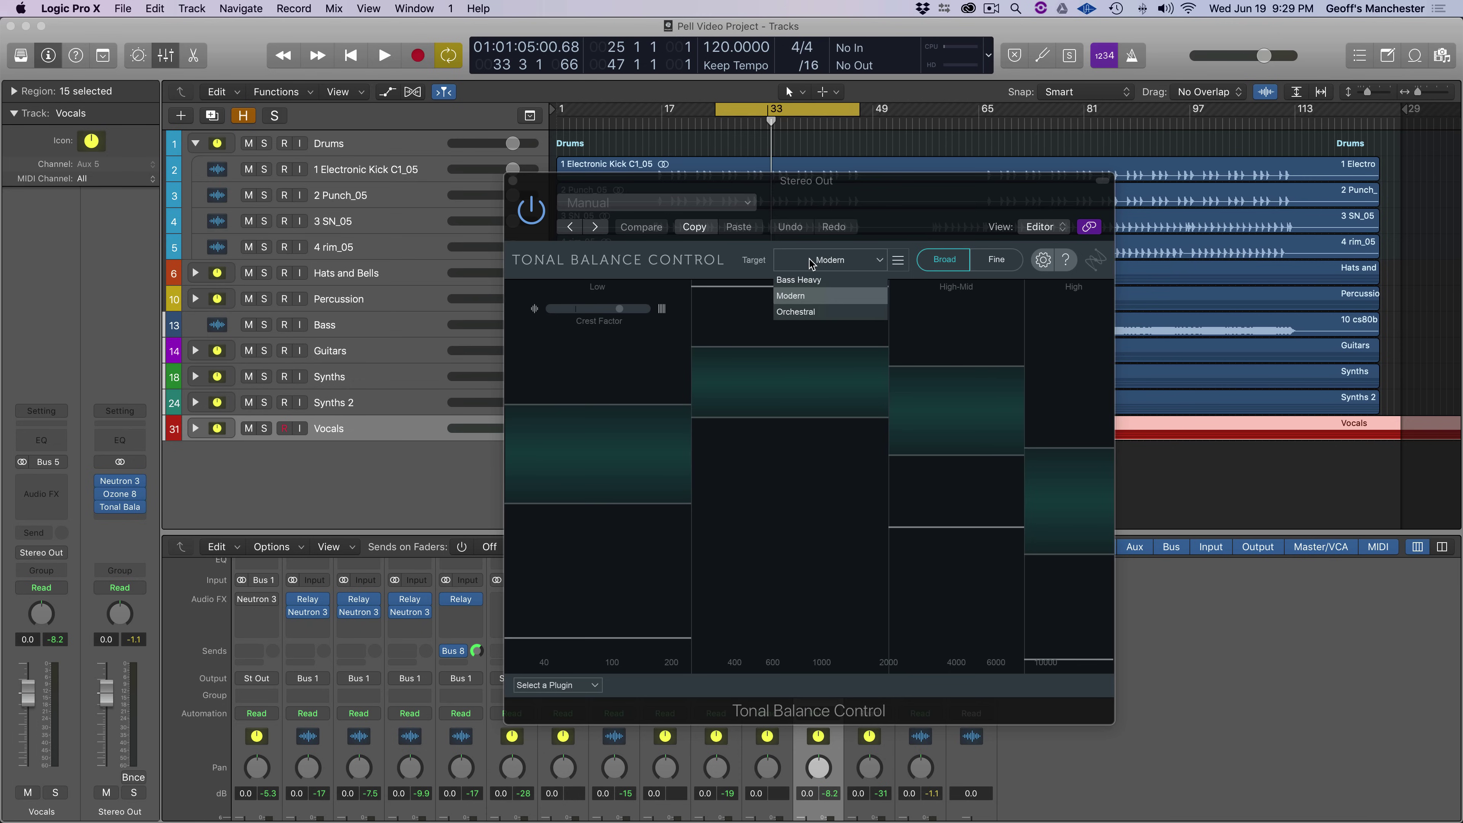
left_click(793, 314)
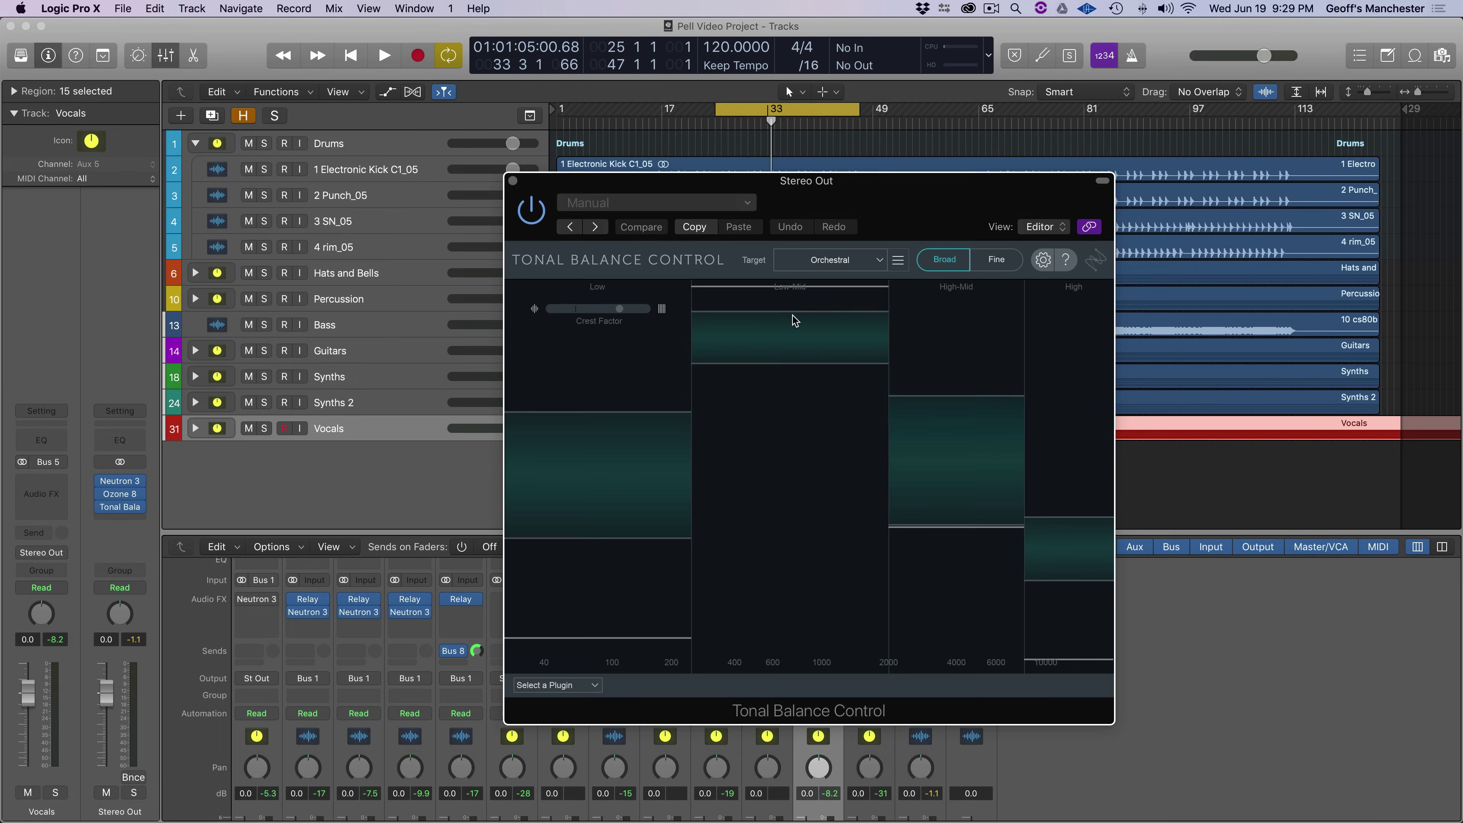
left_click(824, 264)
left_click(820, 282)
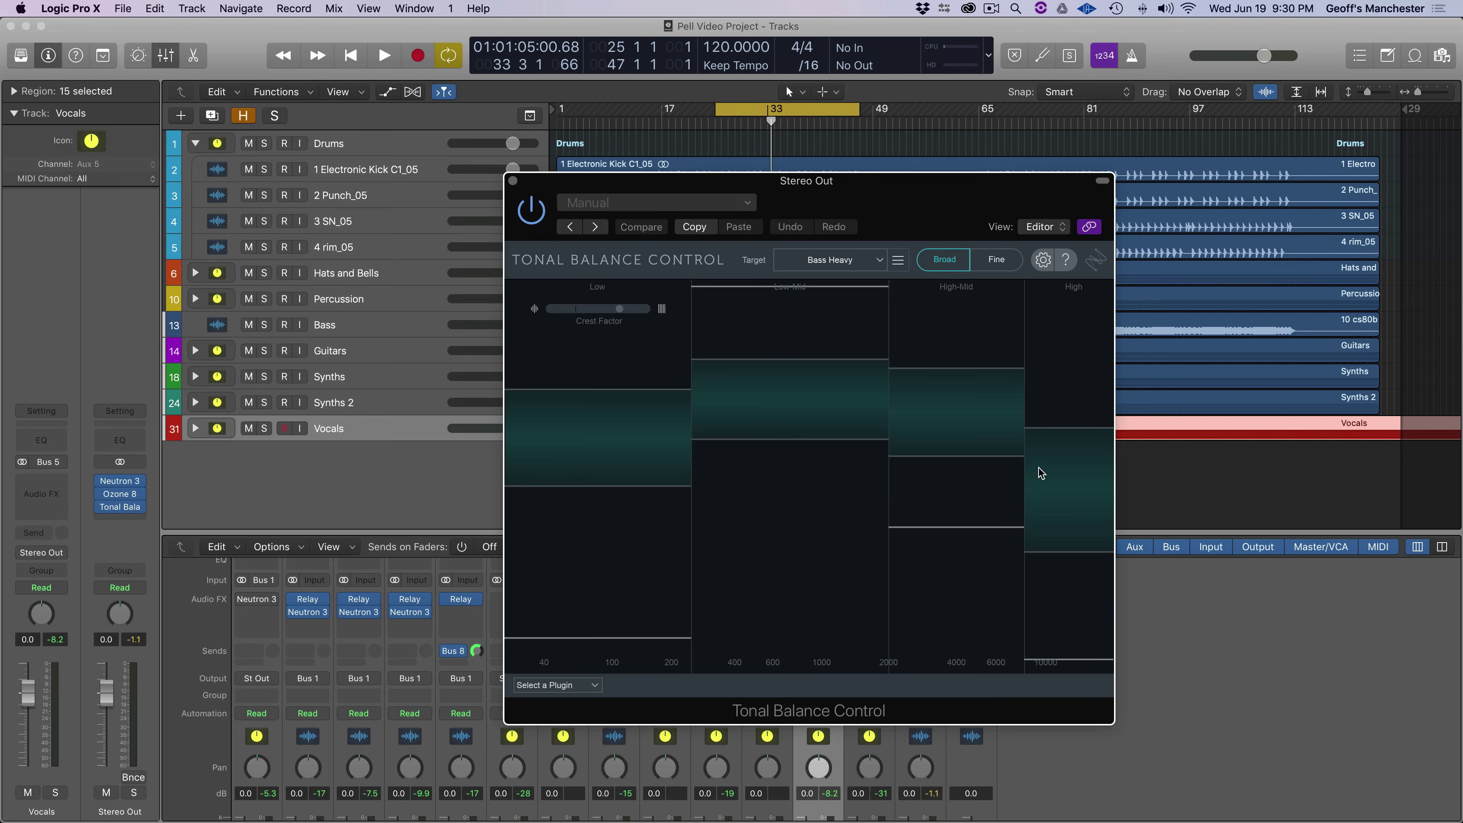
- Review the options for creating custom target curves and the list of preset targets, keeping Bass Heavy selected
left_click(898, 261)
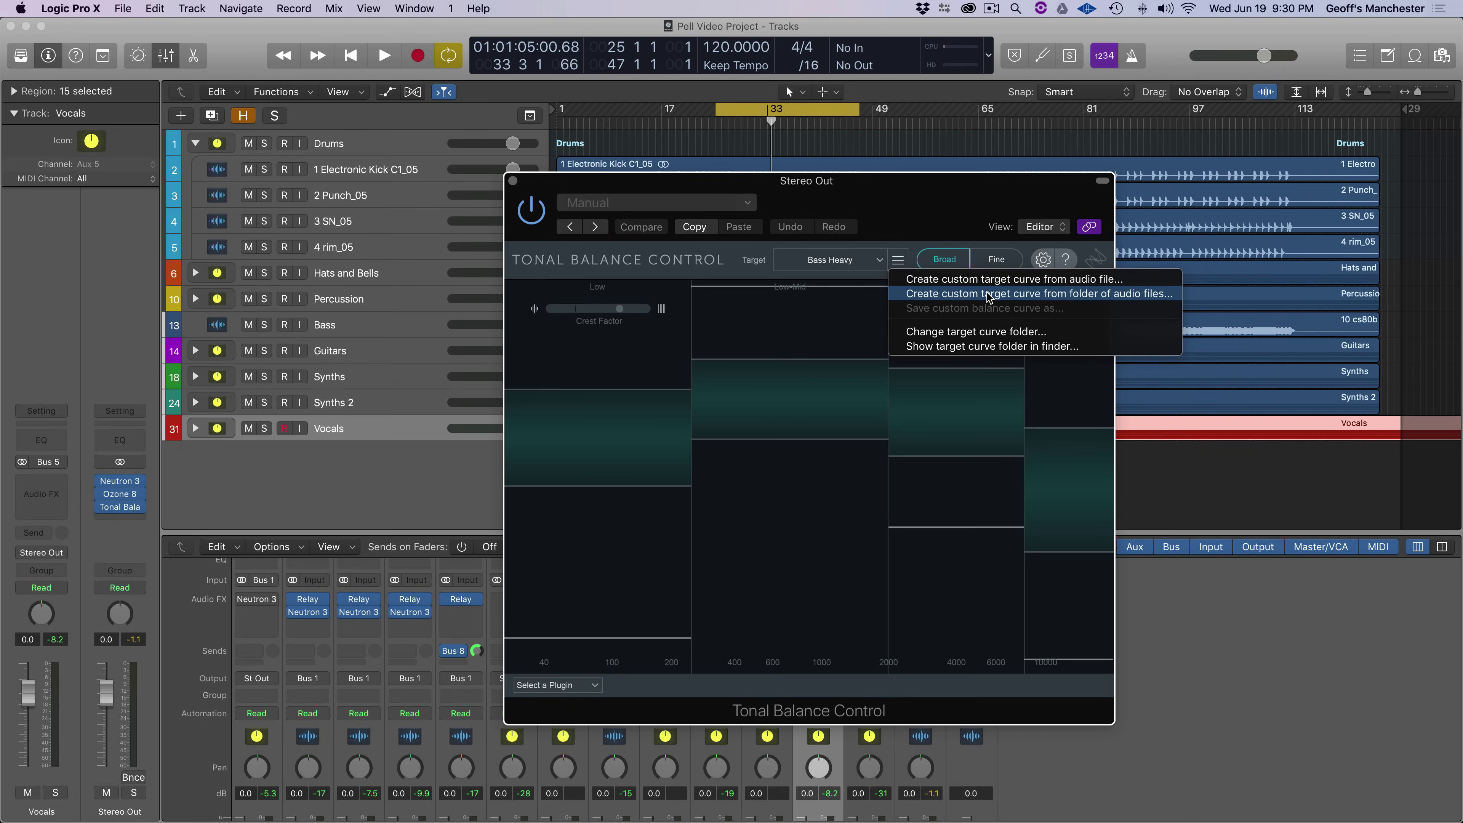
left_click(842, 327)
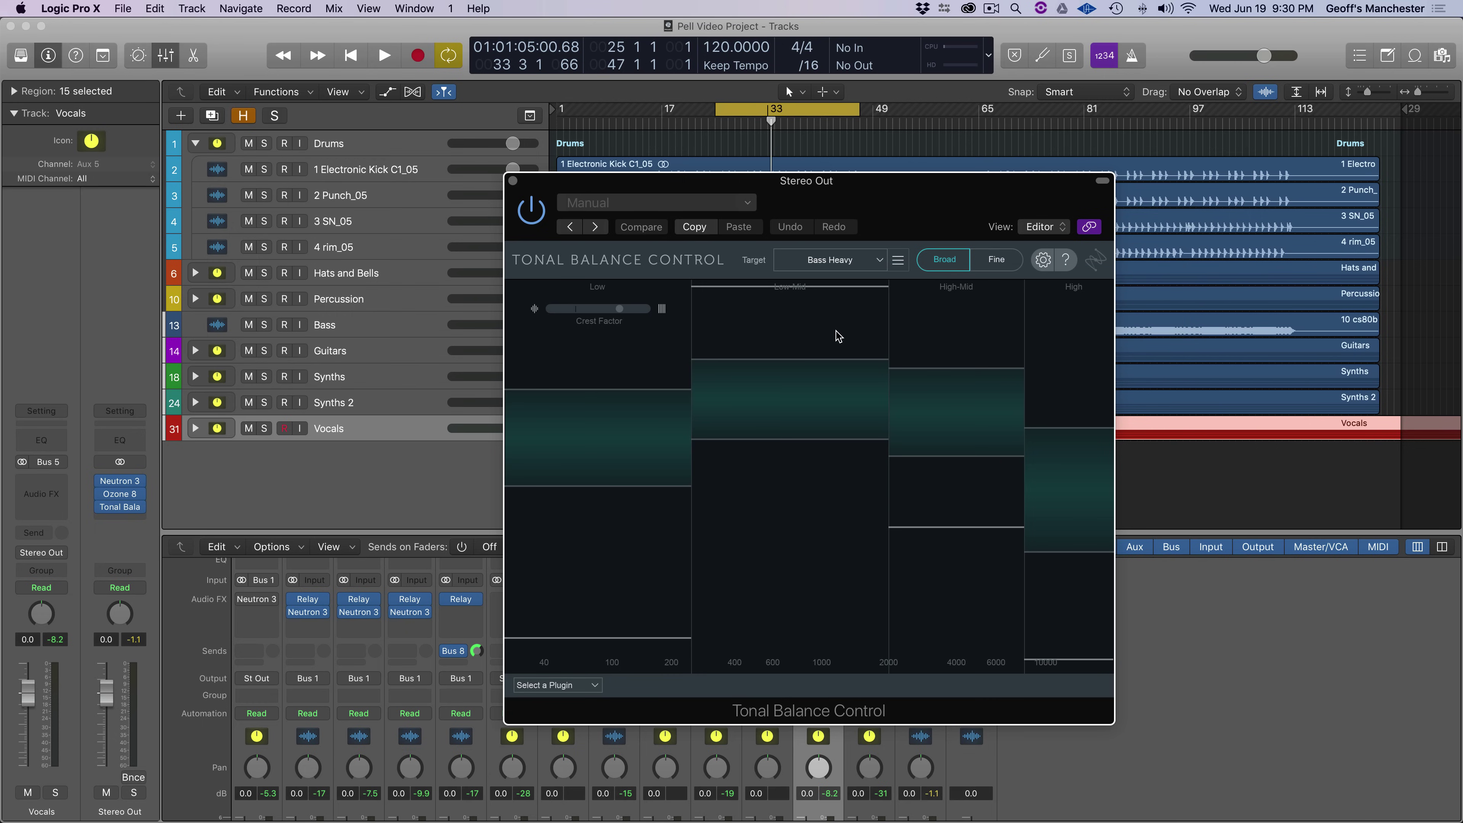
left_click(842, 265)
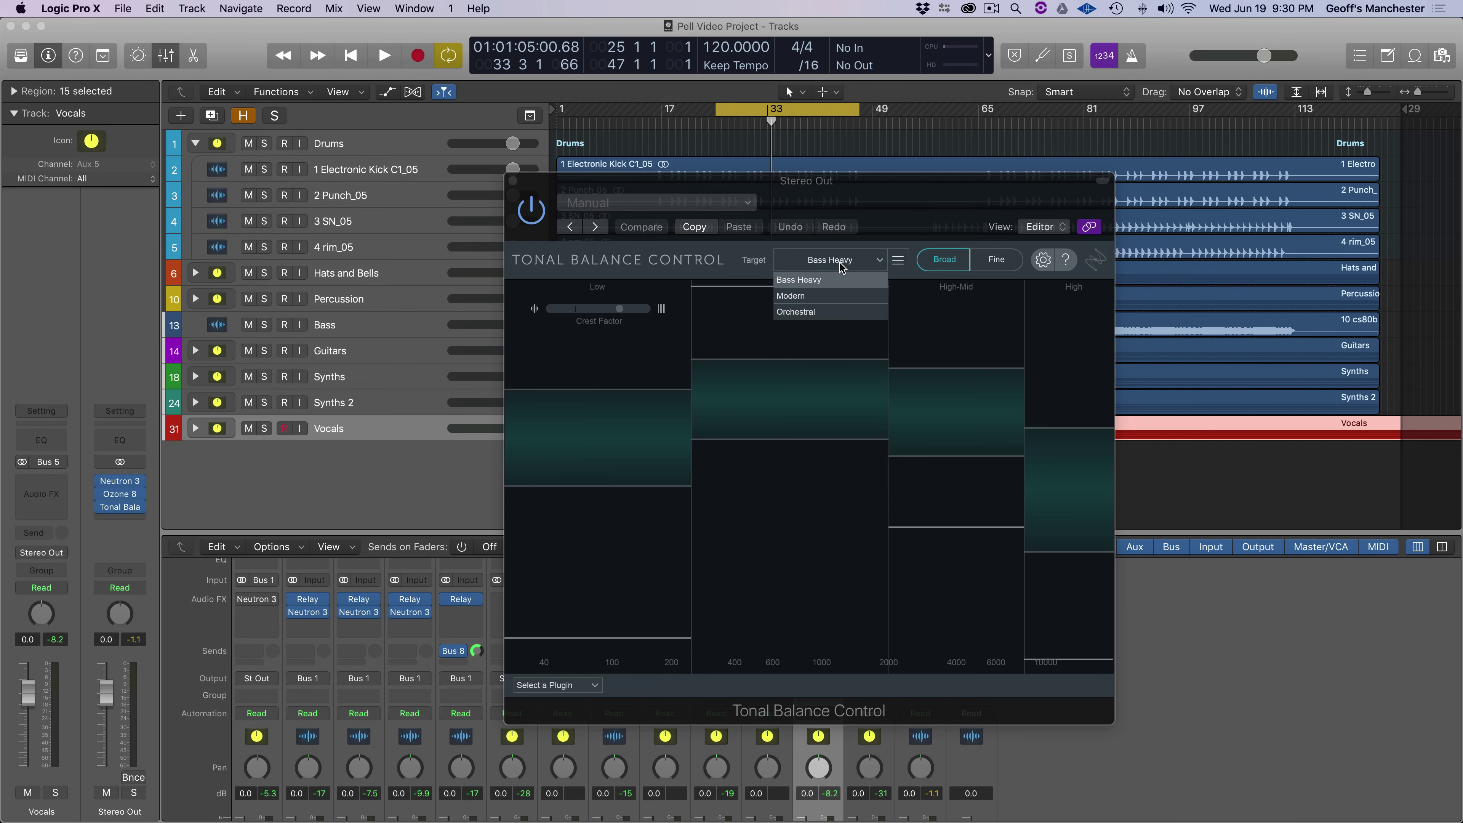
left_click(831, 280)
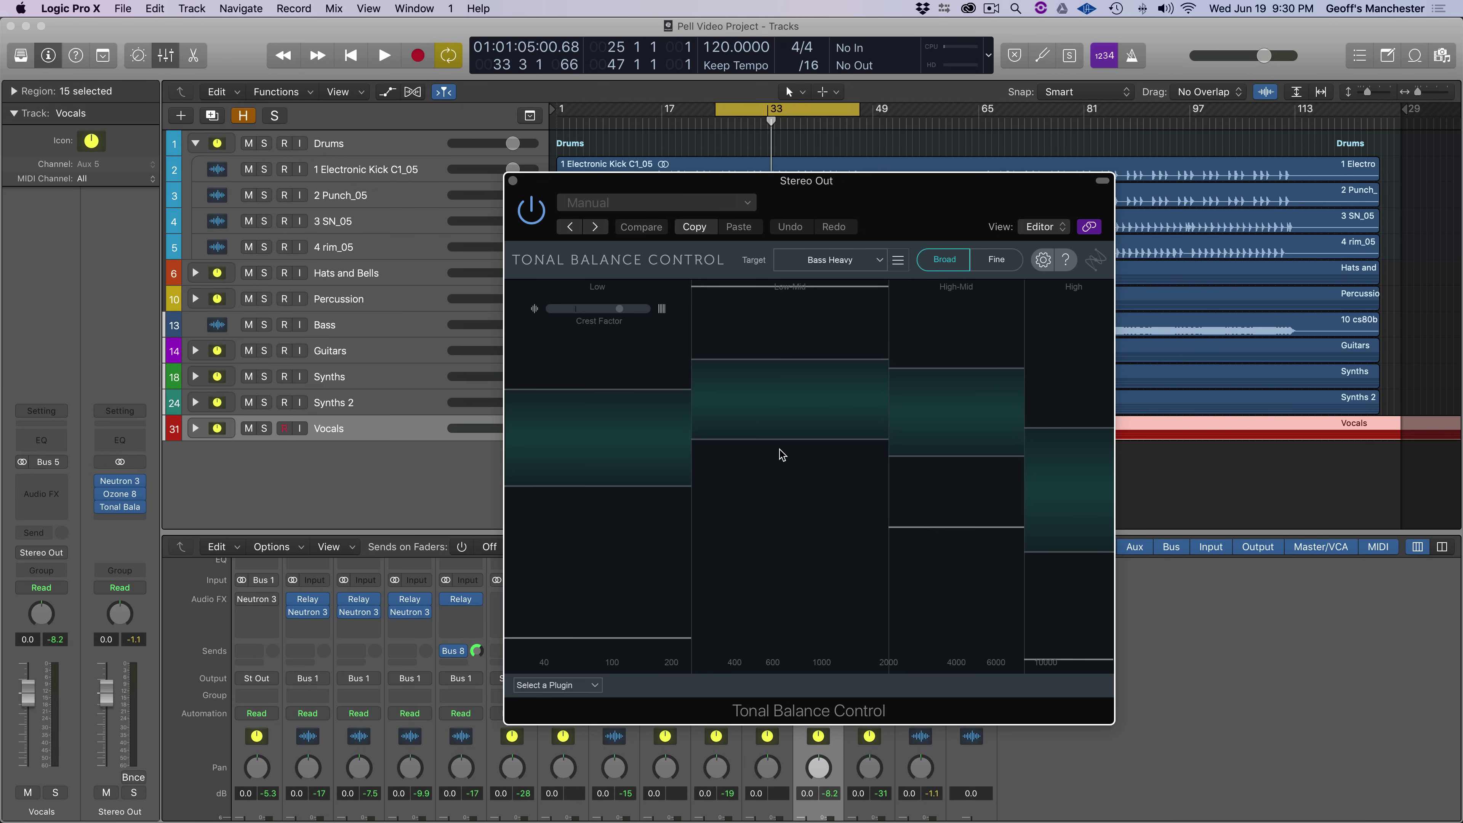
- Check the master against the Bass Heavy target during playback in both Broad and Fine views, ending in Broad with the transport stopped
key("space")
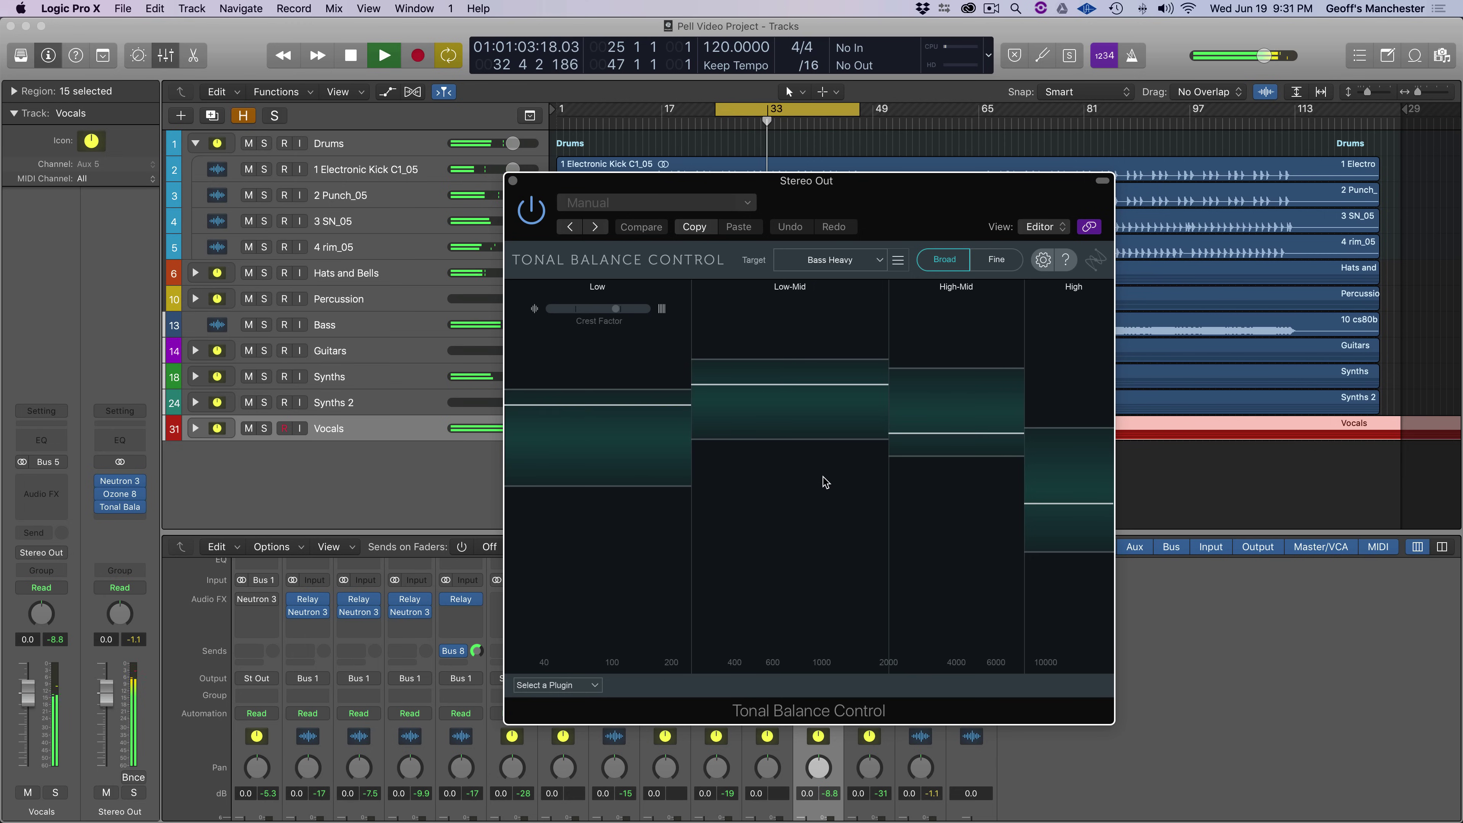
key("space")
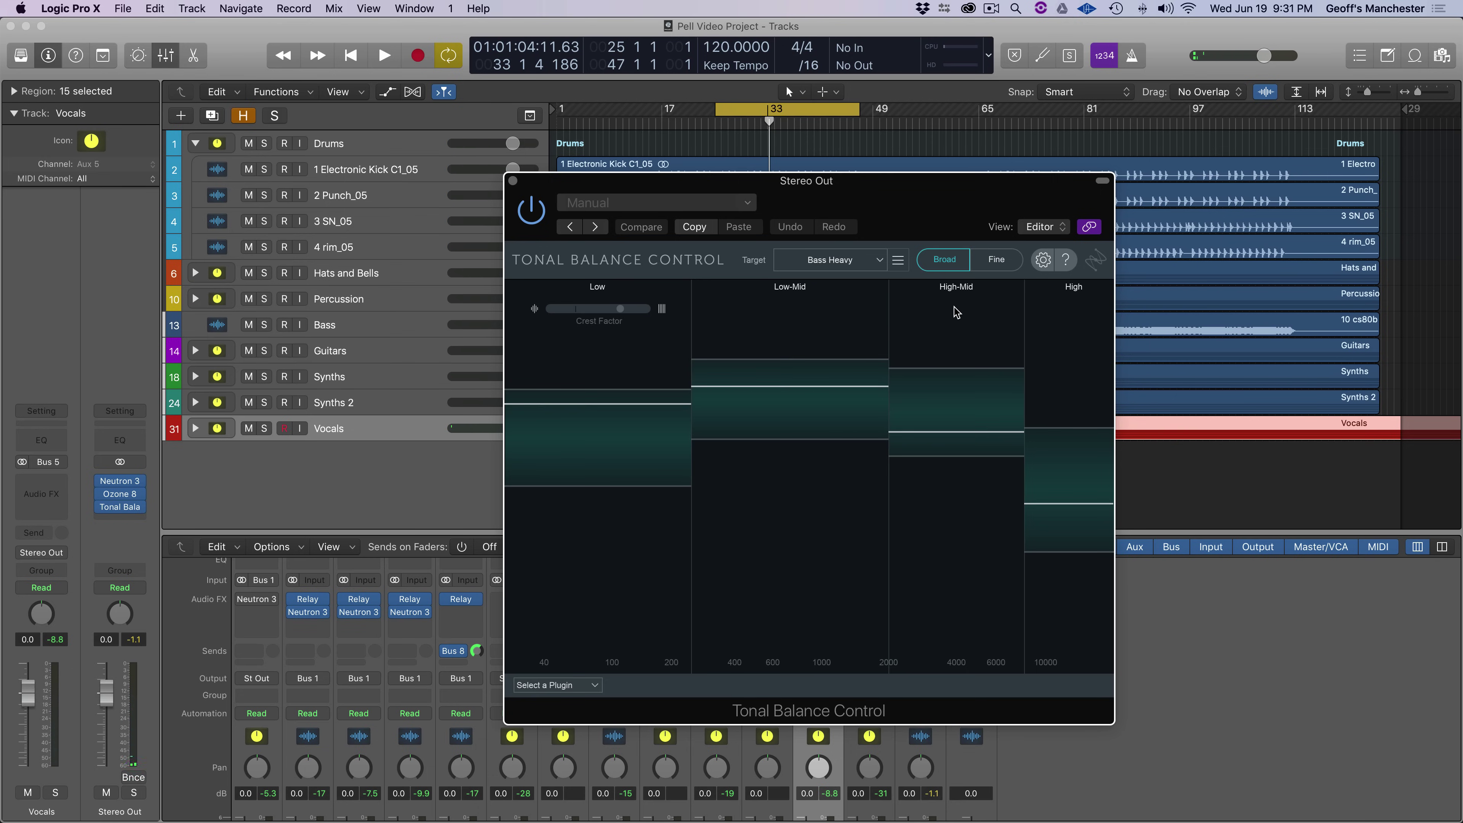
left_click(996, 260)
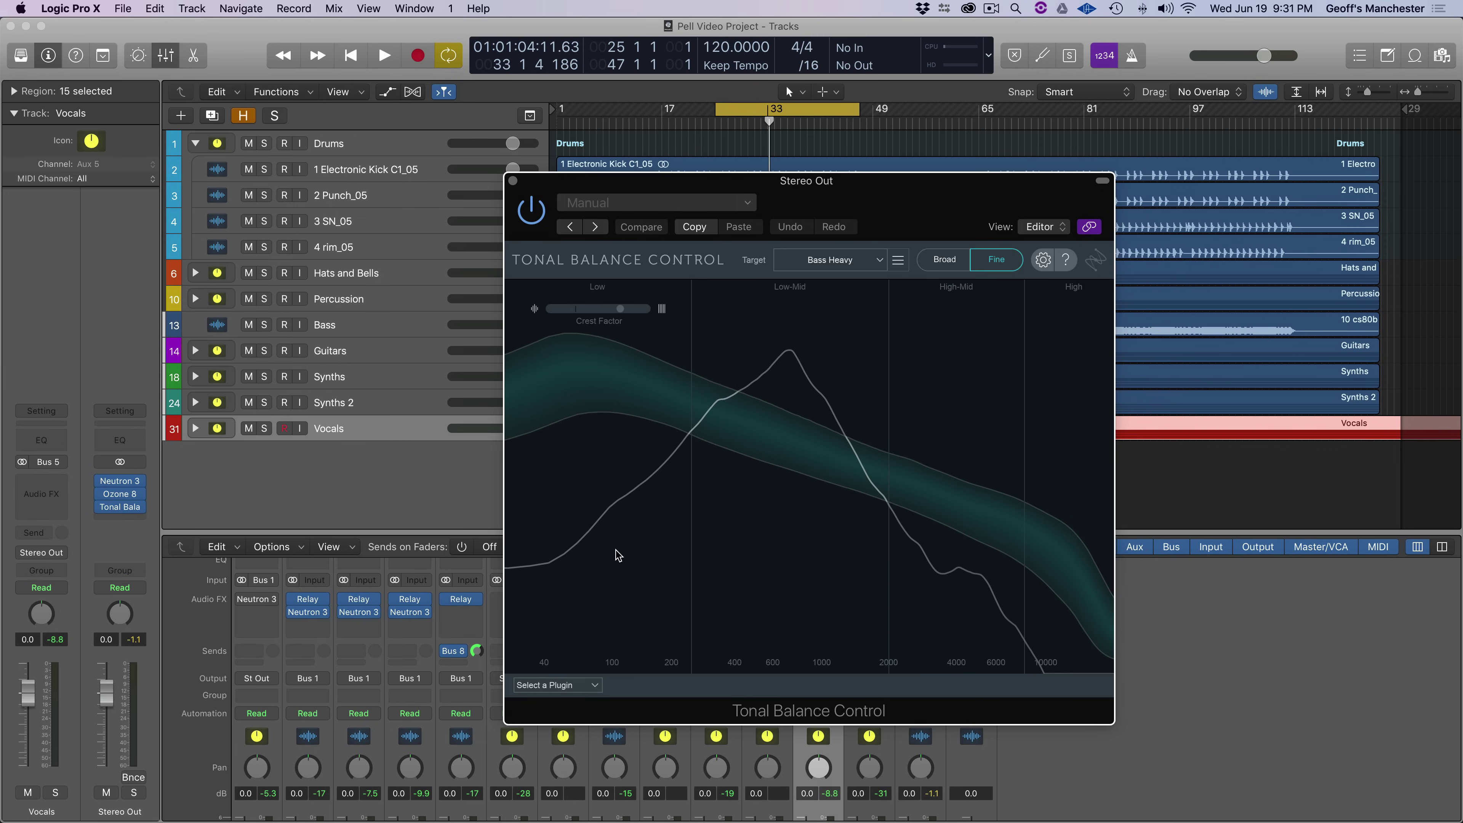
key("space")
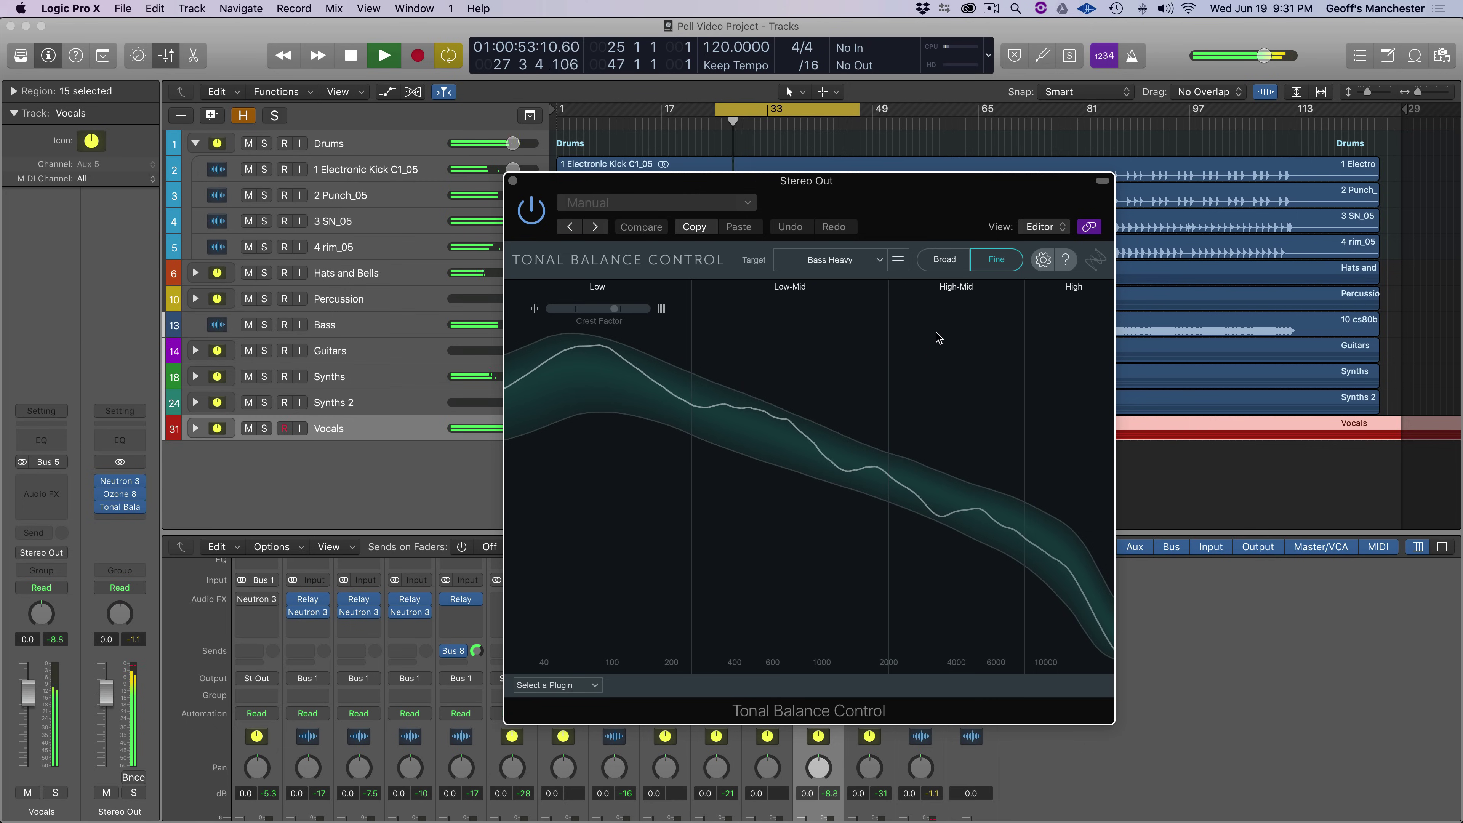
left_click(956, 261)
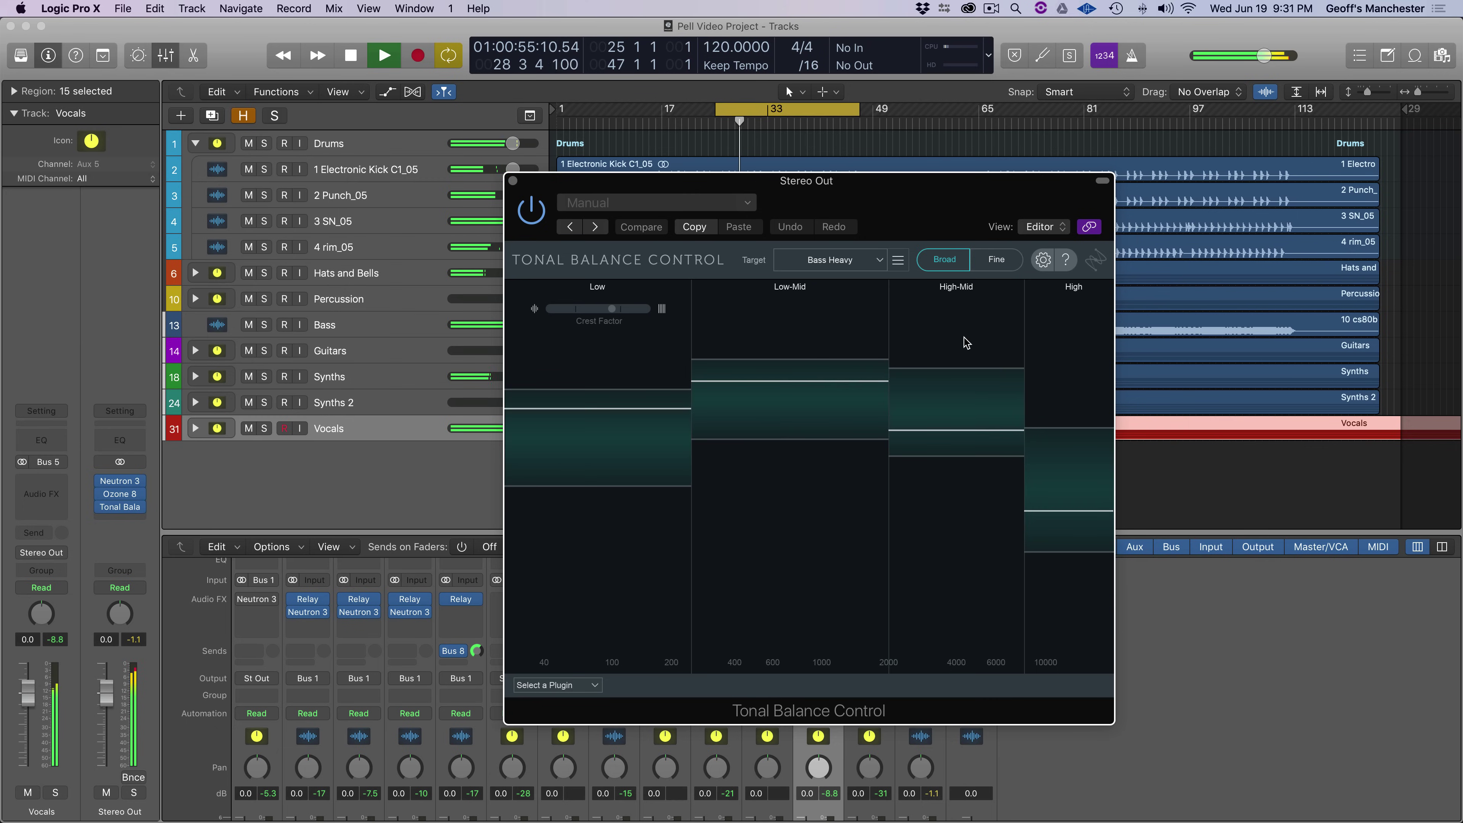
key("space")
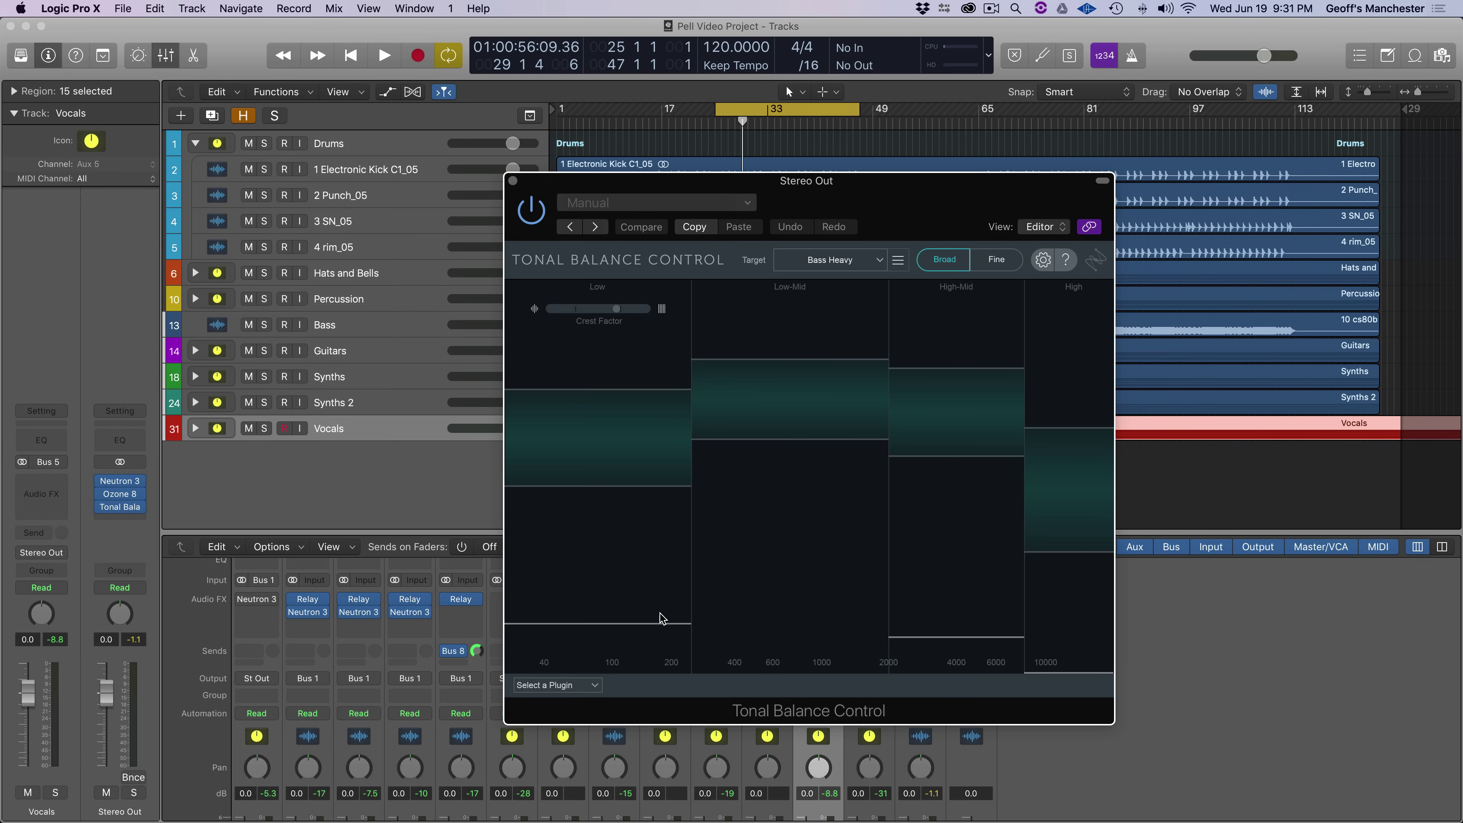
- Choose Ozone 1 as the plug-in whose equalizer is controlled from Tonal Balance Control
left_click(596, 686)
scroll(595, 592, "down", 5)
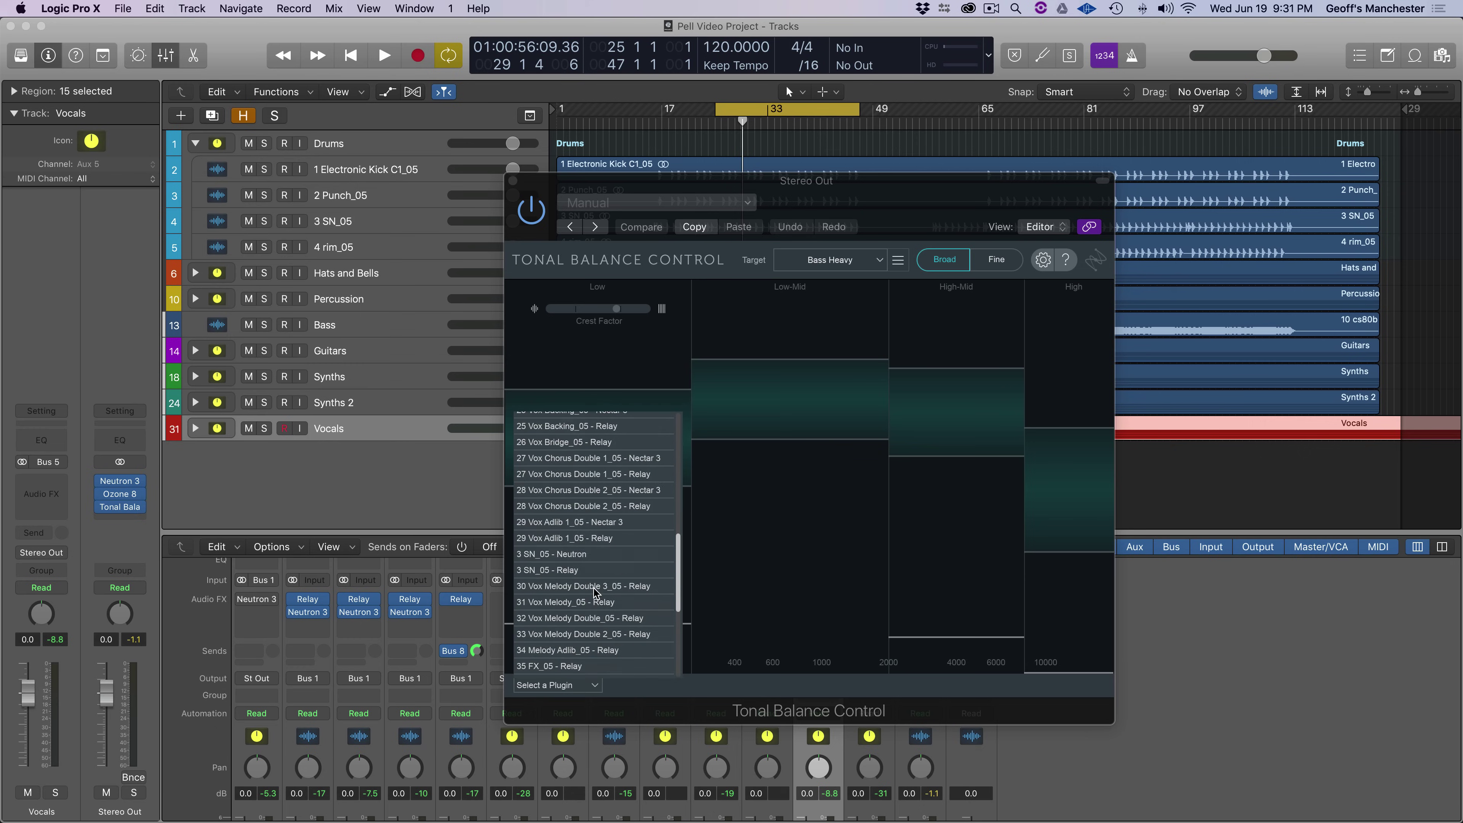
scroll(595, 593, "down", 5)
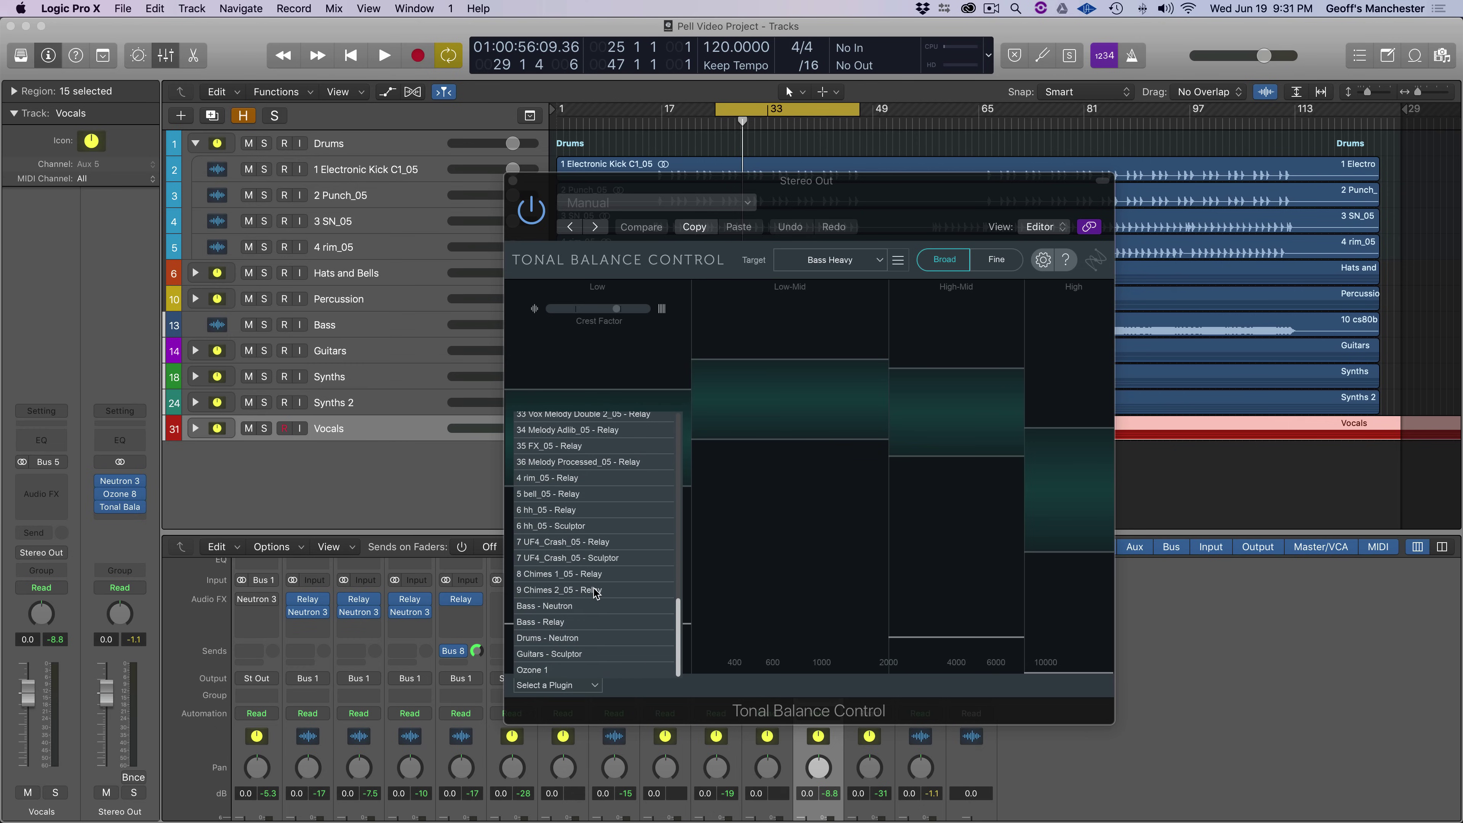
left_click(555, 670)
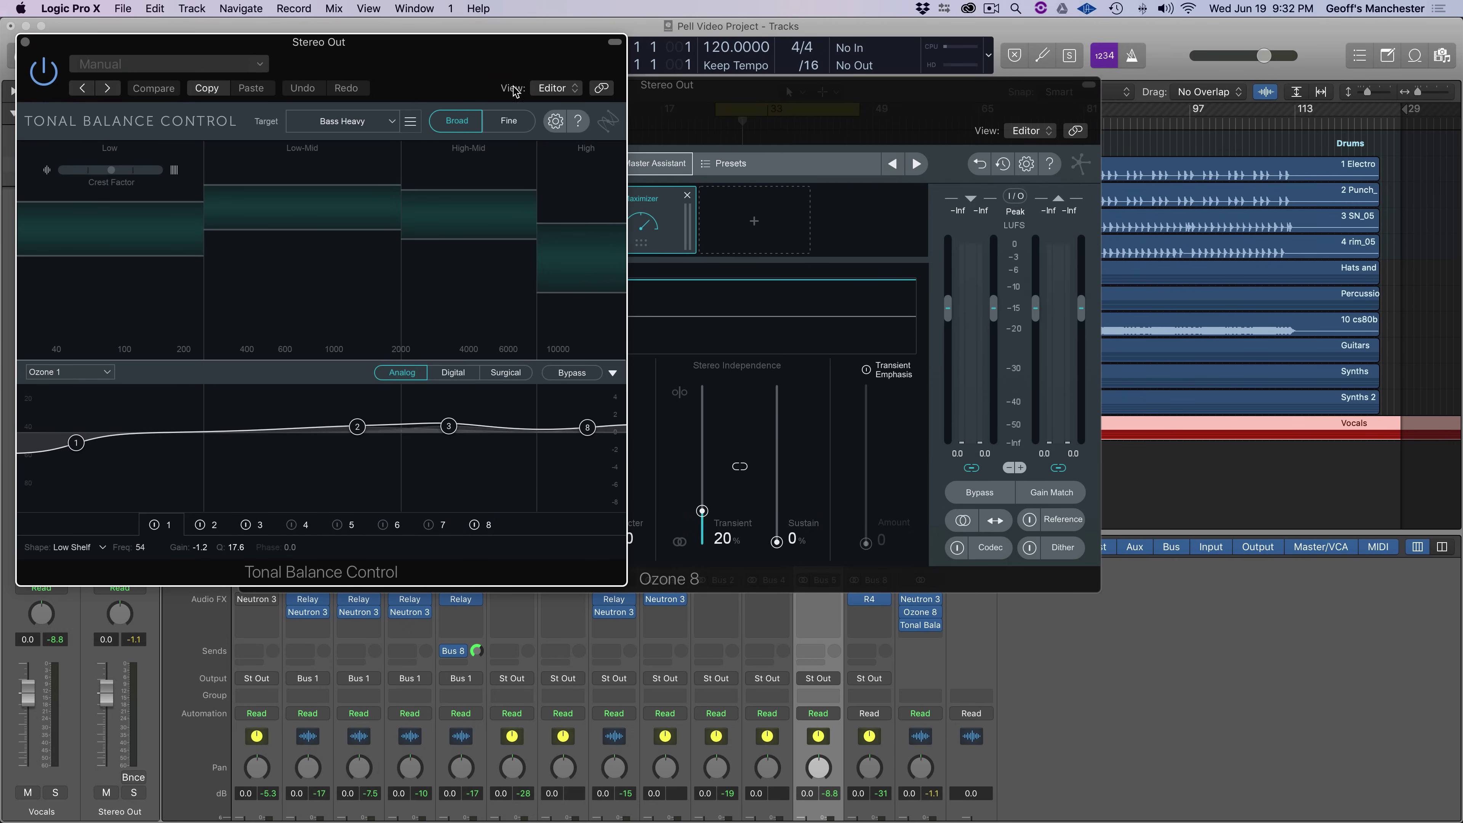
- Arrange the Tonal Balance Control and Ozone 8 windows so both are visible, and show Ozone's Equalizer module
left_click_drag(454, 86, 1205, 318)
left_click(725, 123)
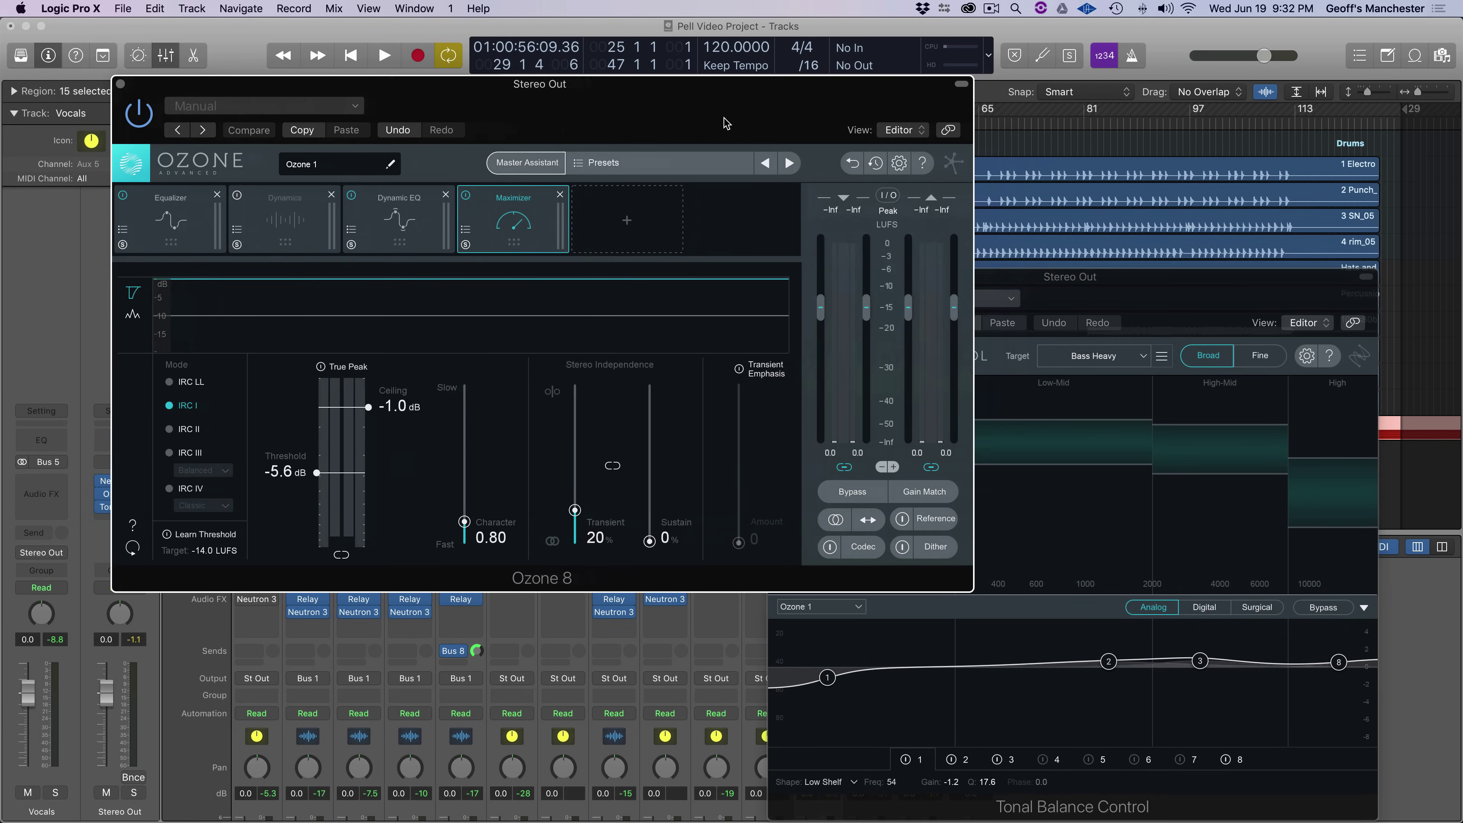
left_click_drag(725, 123, 657, 122)
left_click(112, 222)
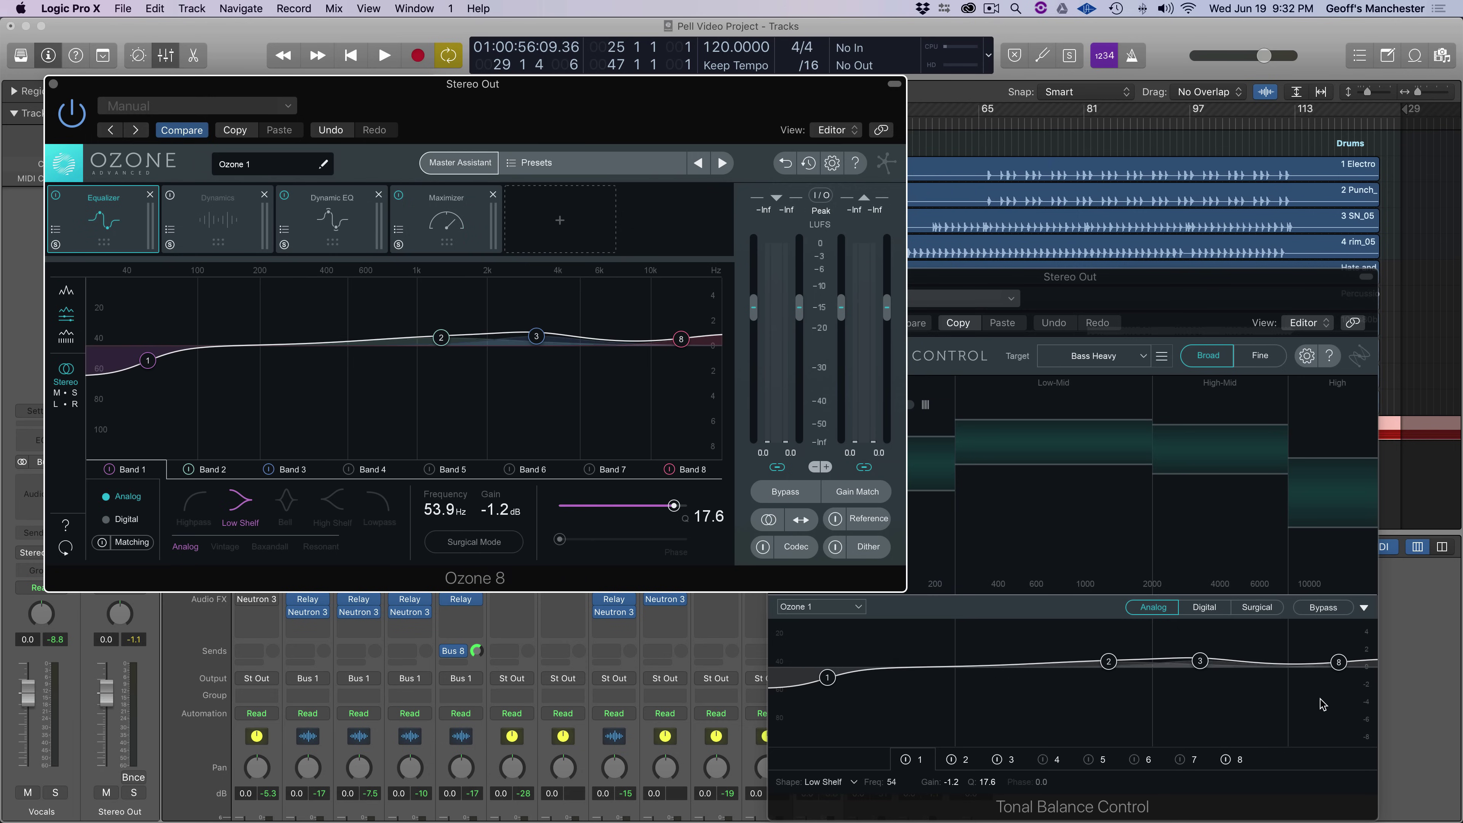
- From Tonal Balance Control, set Ozone's high-shelf band 8 to about 9439 Hz with 1.5 dB gain during playback, and stop the transport
left_click_drag(1340, 666, 1313, 655)
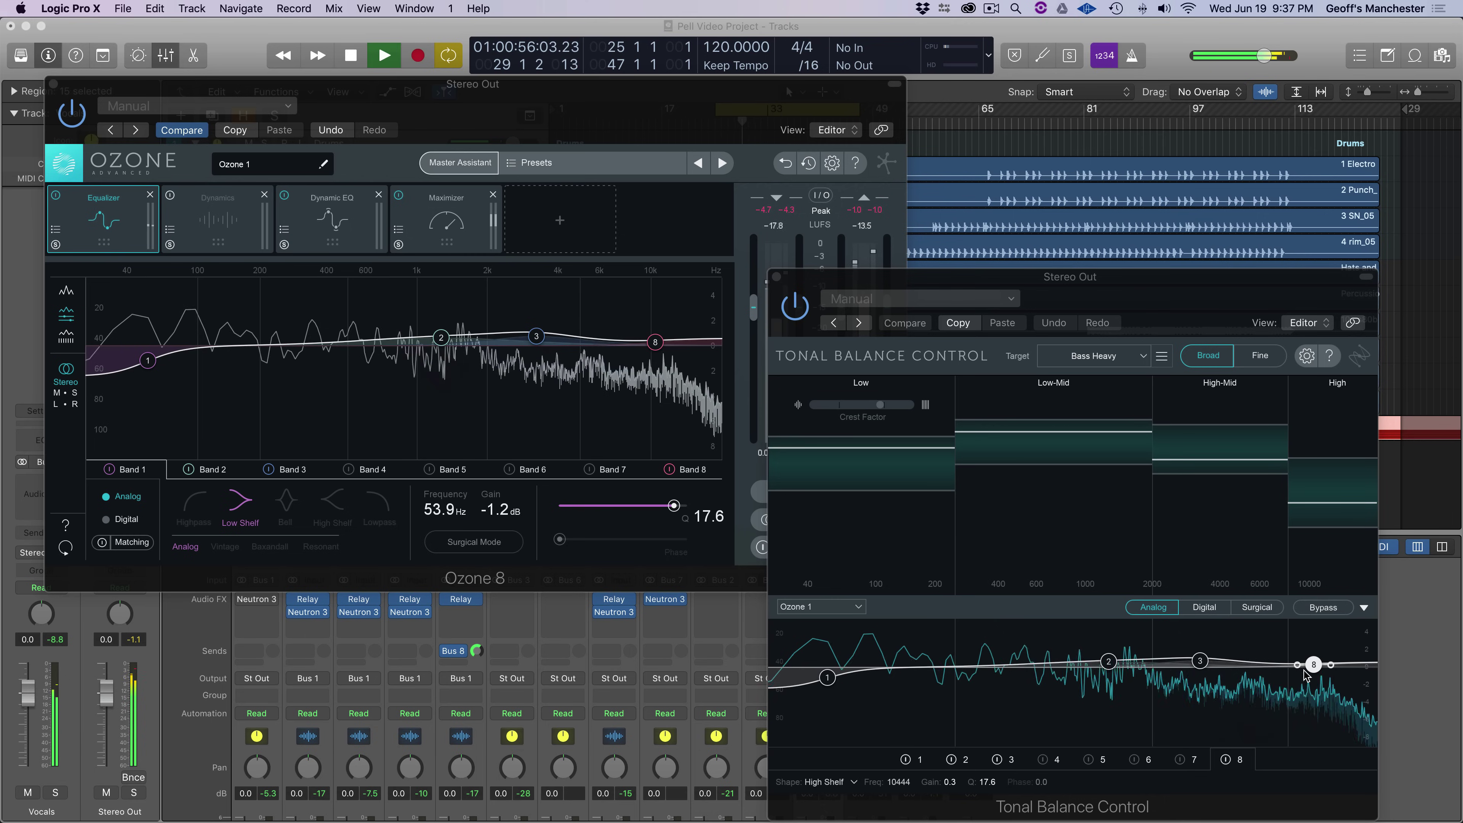
left_click_drag(1313, 665, 1303, 658)
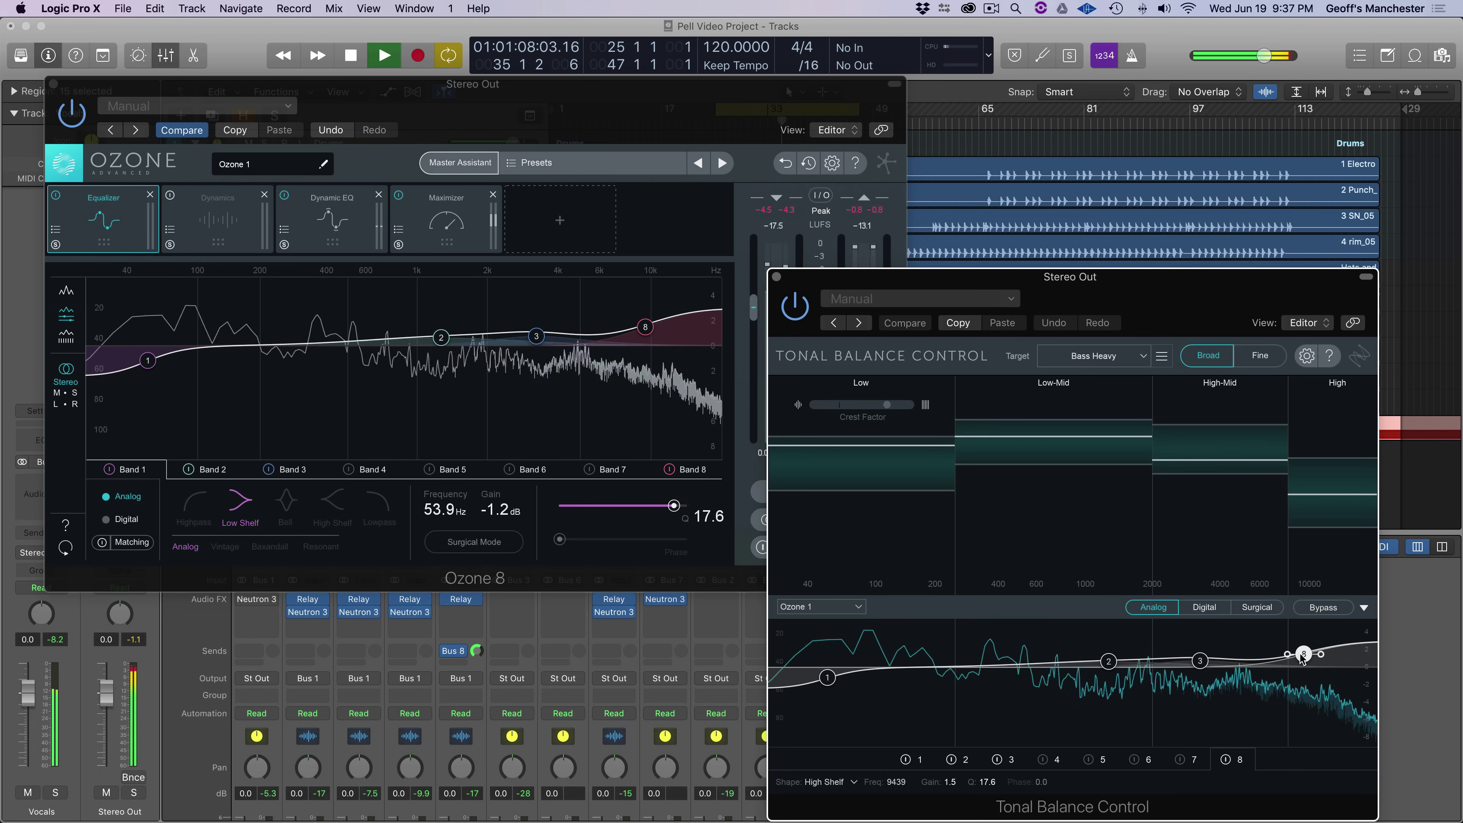
key("space")
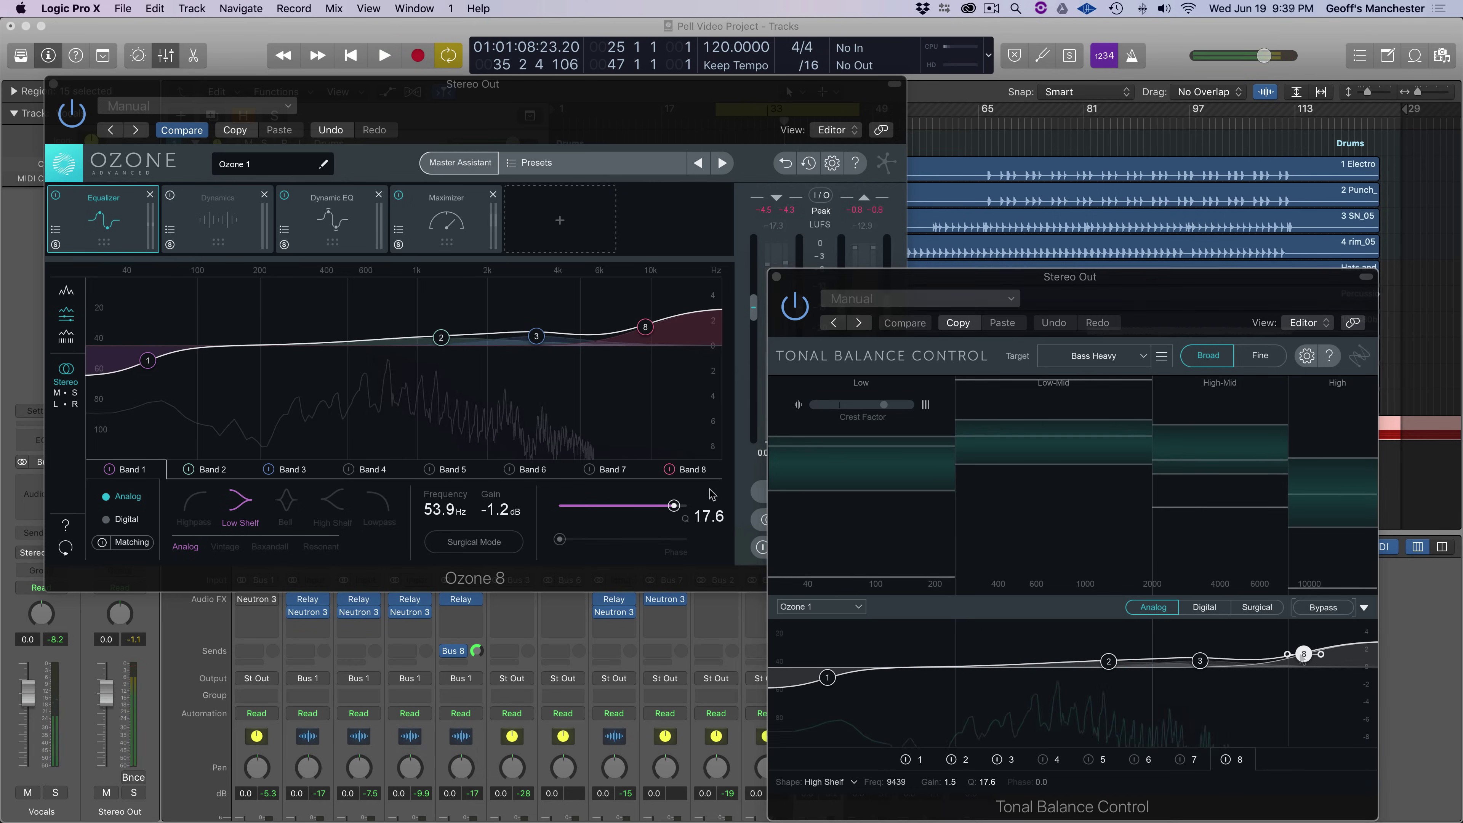